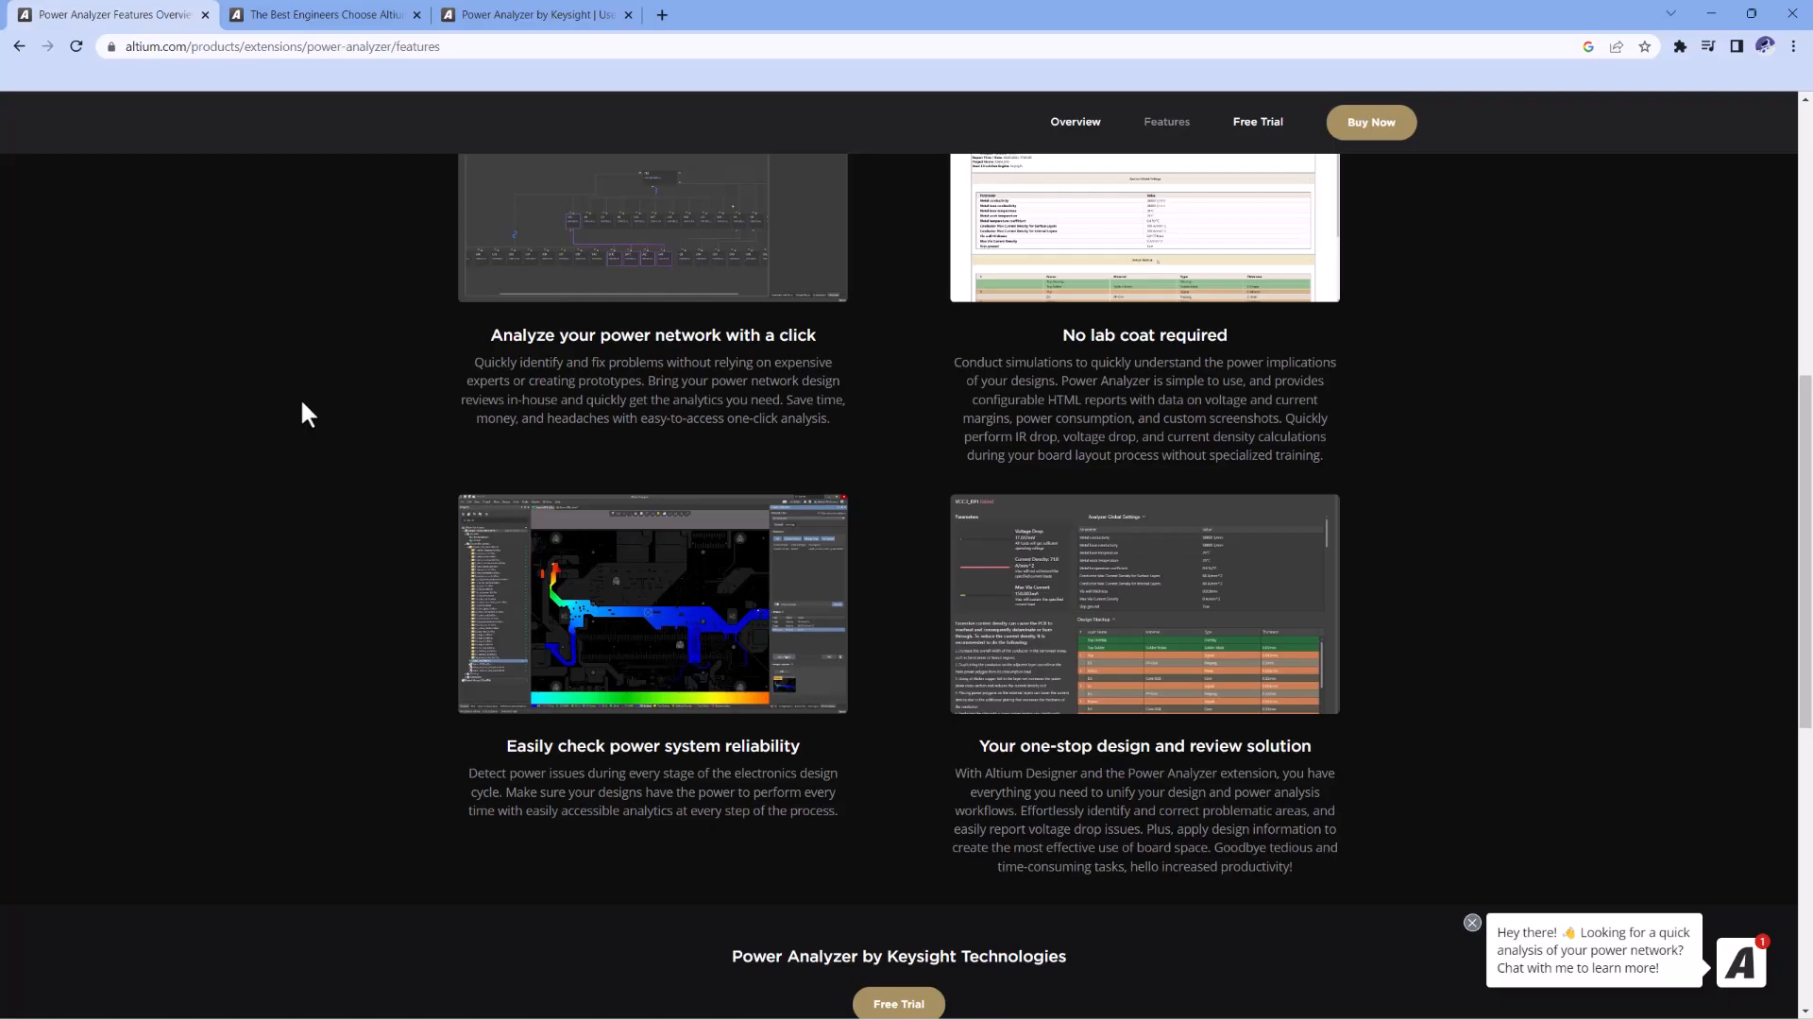
Review the Power Analyzer features page and the Altium Designer free trial offer for YouTube viewers
{"action": "scroll", "coordinate": [307, 433], "scroll_direction": "down", "scroll_amount": 1}
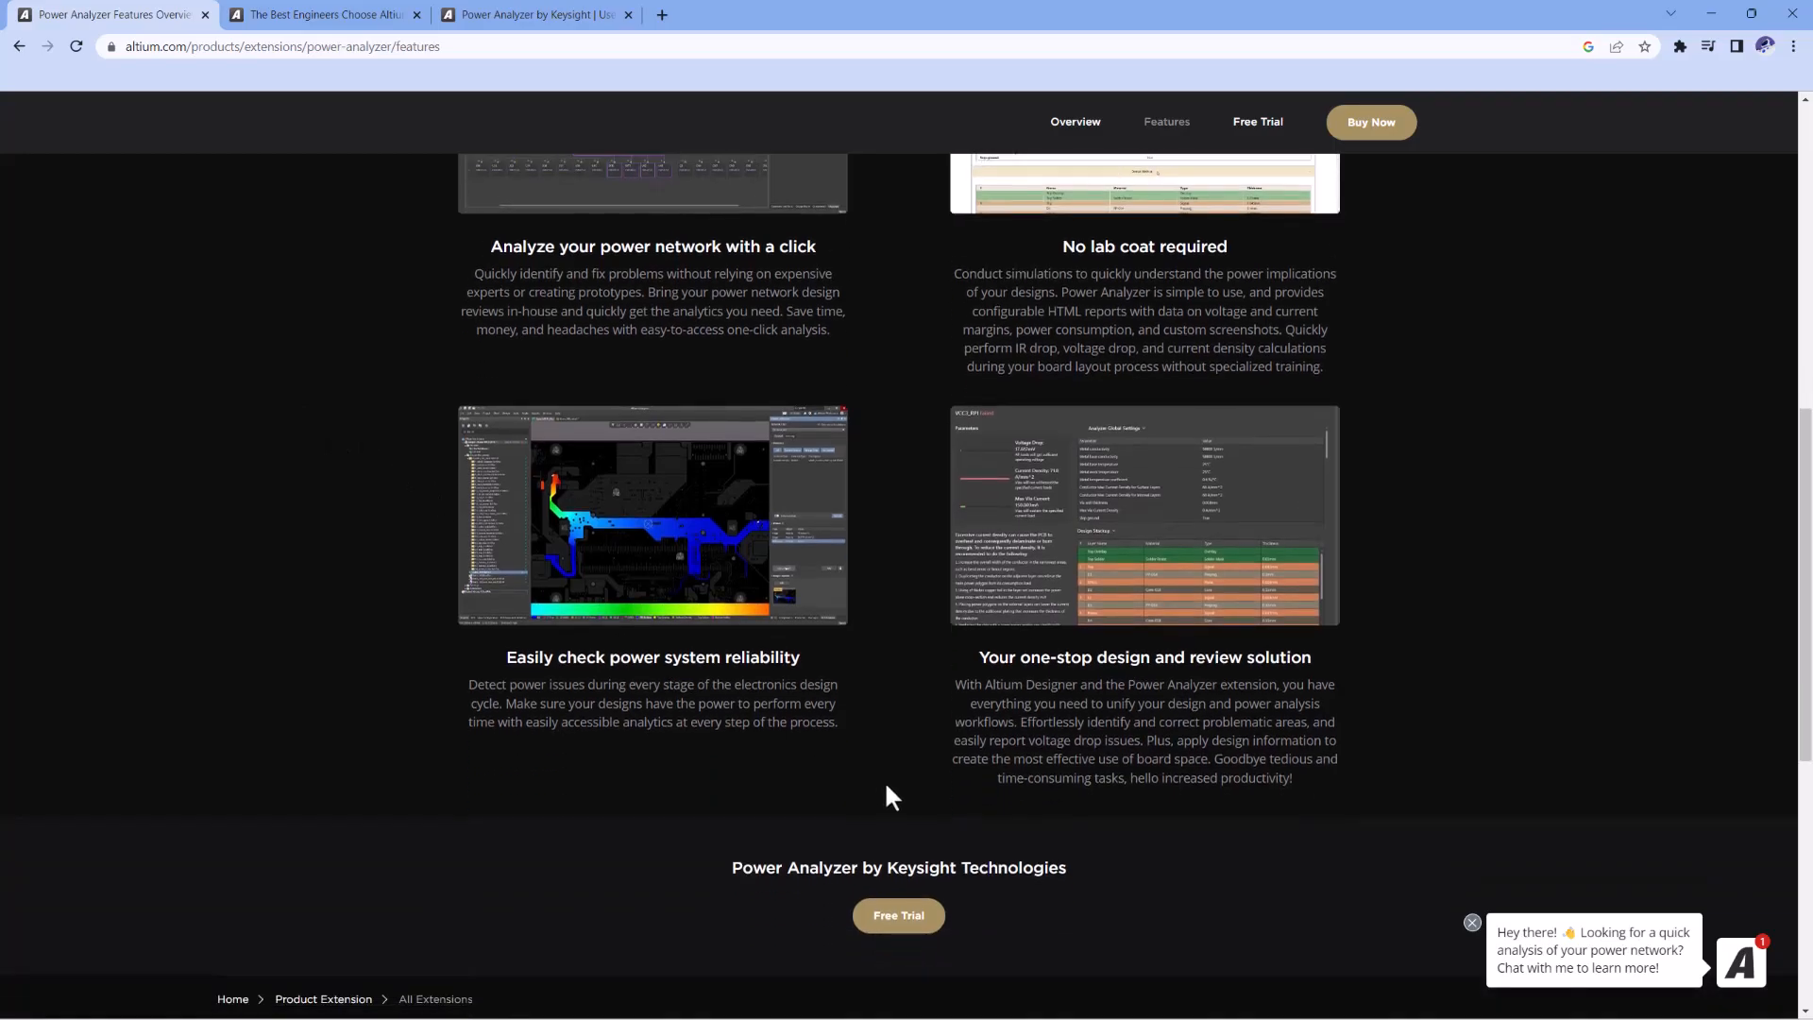
{"action": "left_click", "coordinate": [373, 15]}
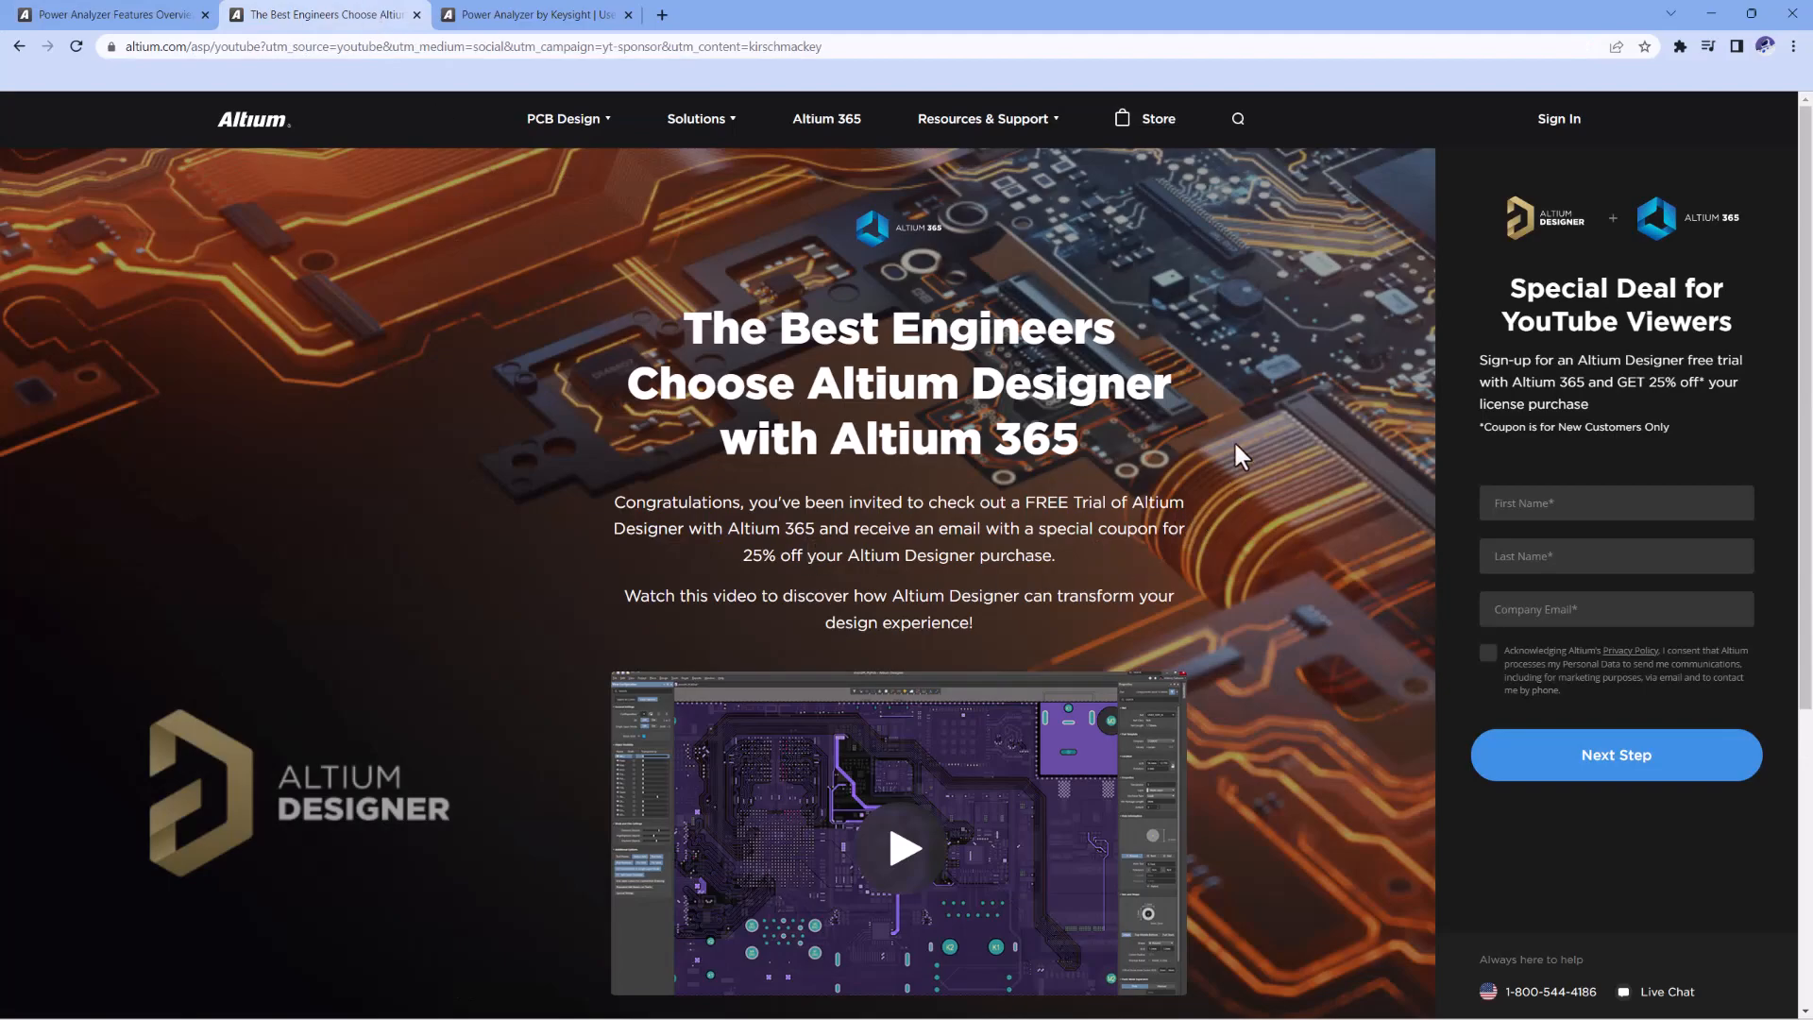
{"action": "scroll", "coordinate": [1164, 500], "scroll_direction": "down", "scroll_amount": 1}
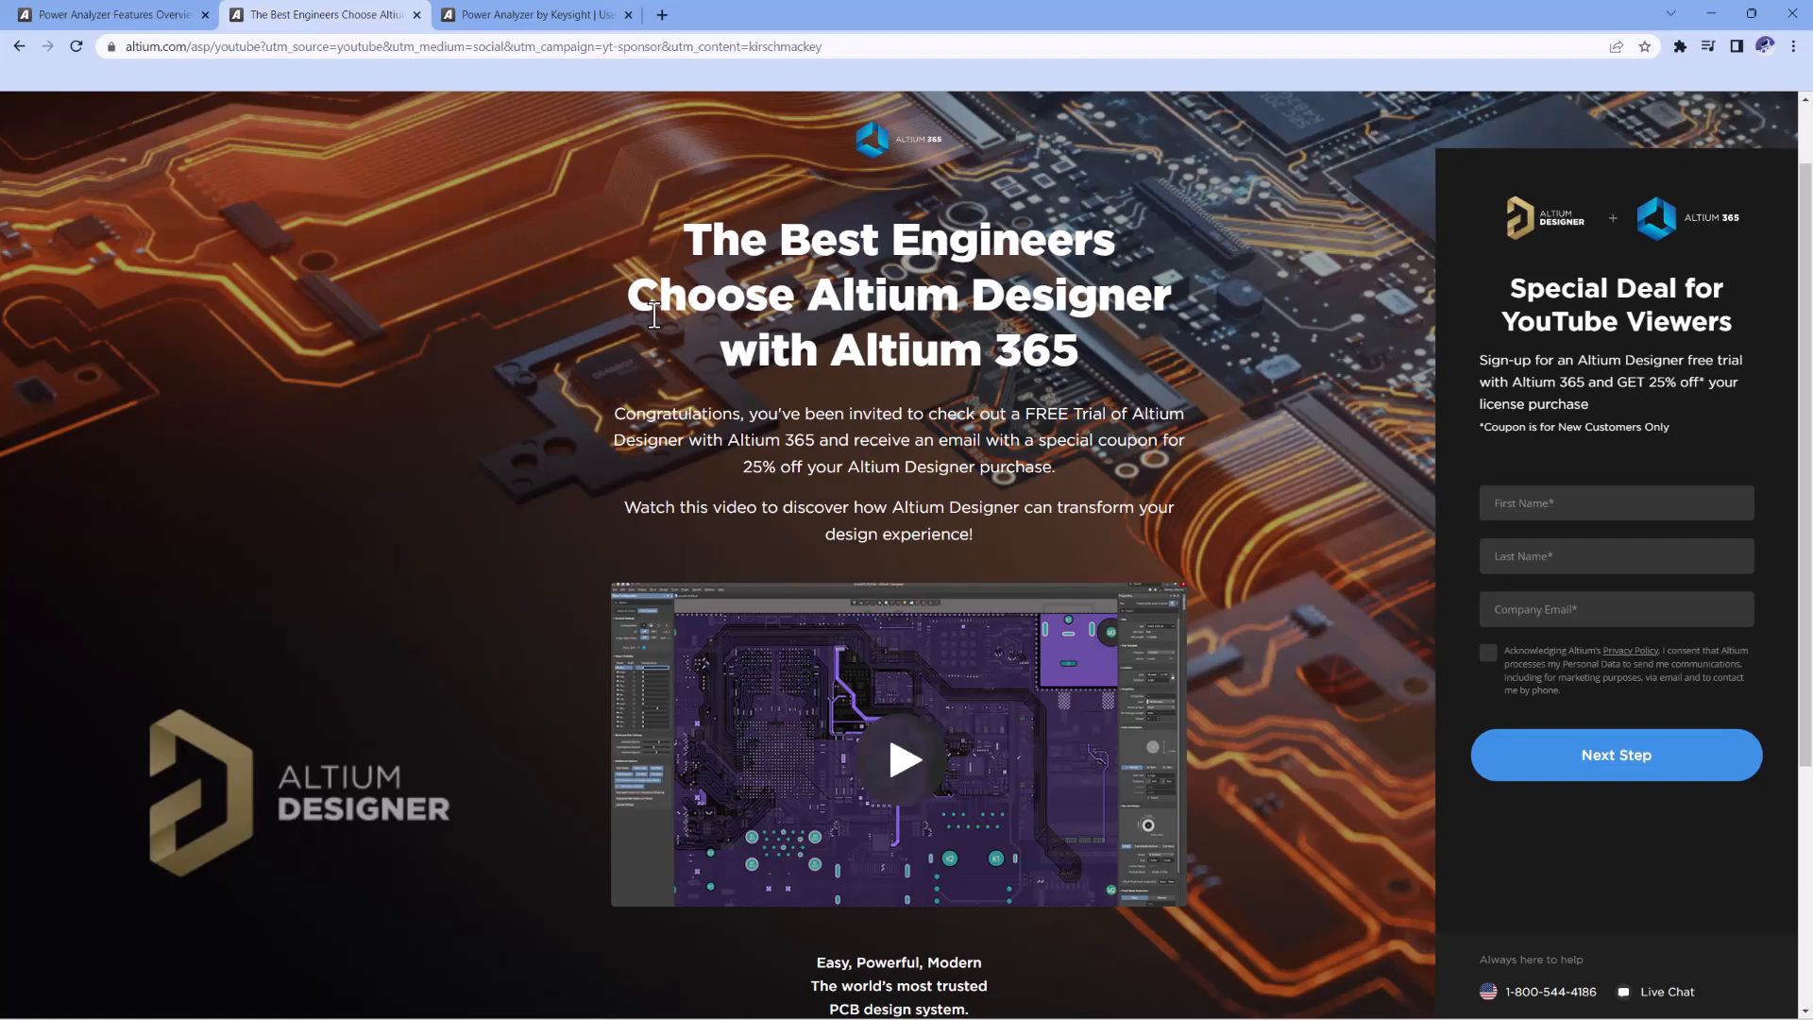
{"action": "left_click", "coordinate": [133, 14]}
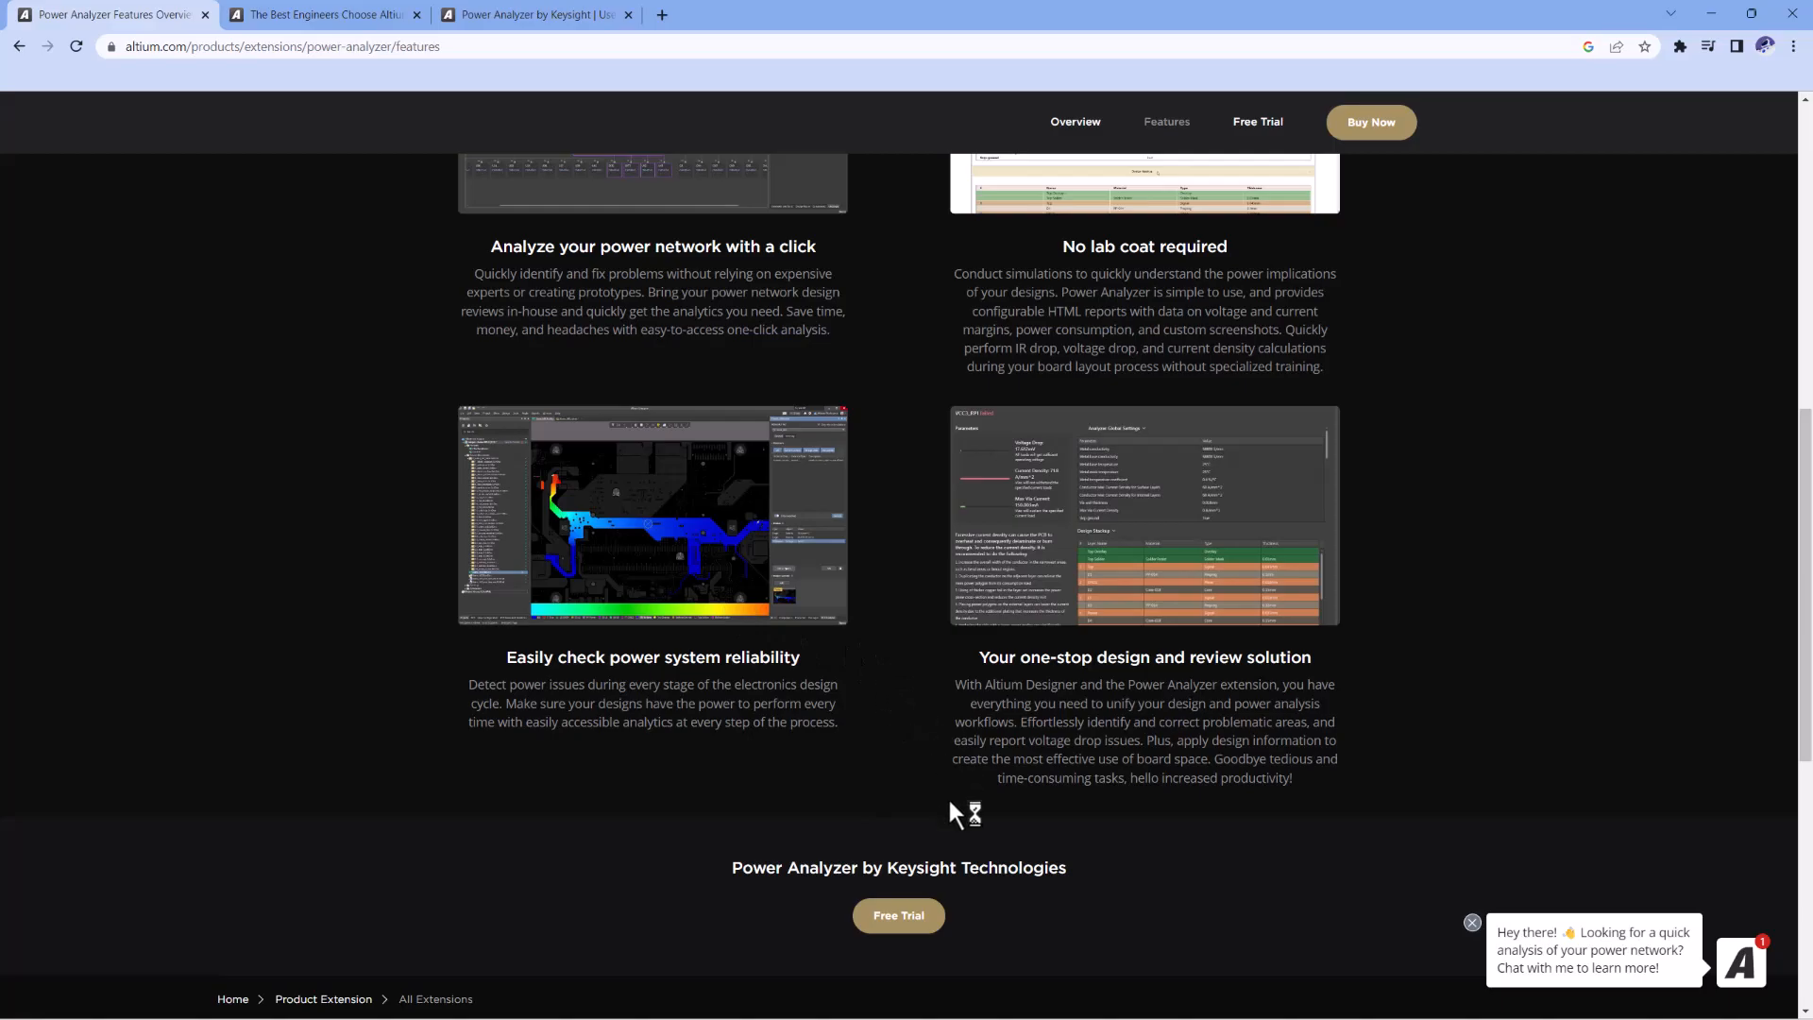
View the Power Analyzer free trial request form and return to the features page
{"action": "scroll", "coordinate": [891, 834], "scroll_direction": "down", "scroll_amount": 2}
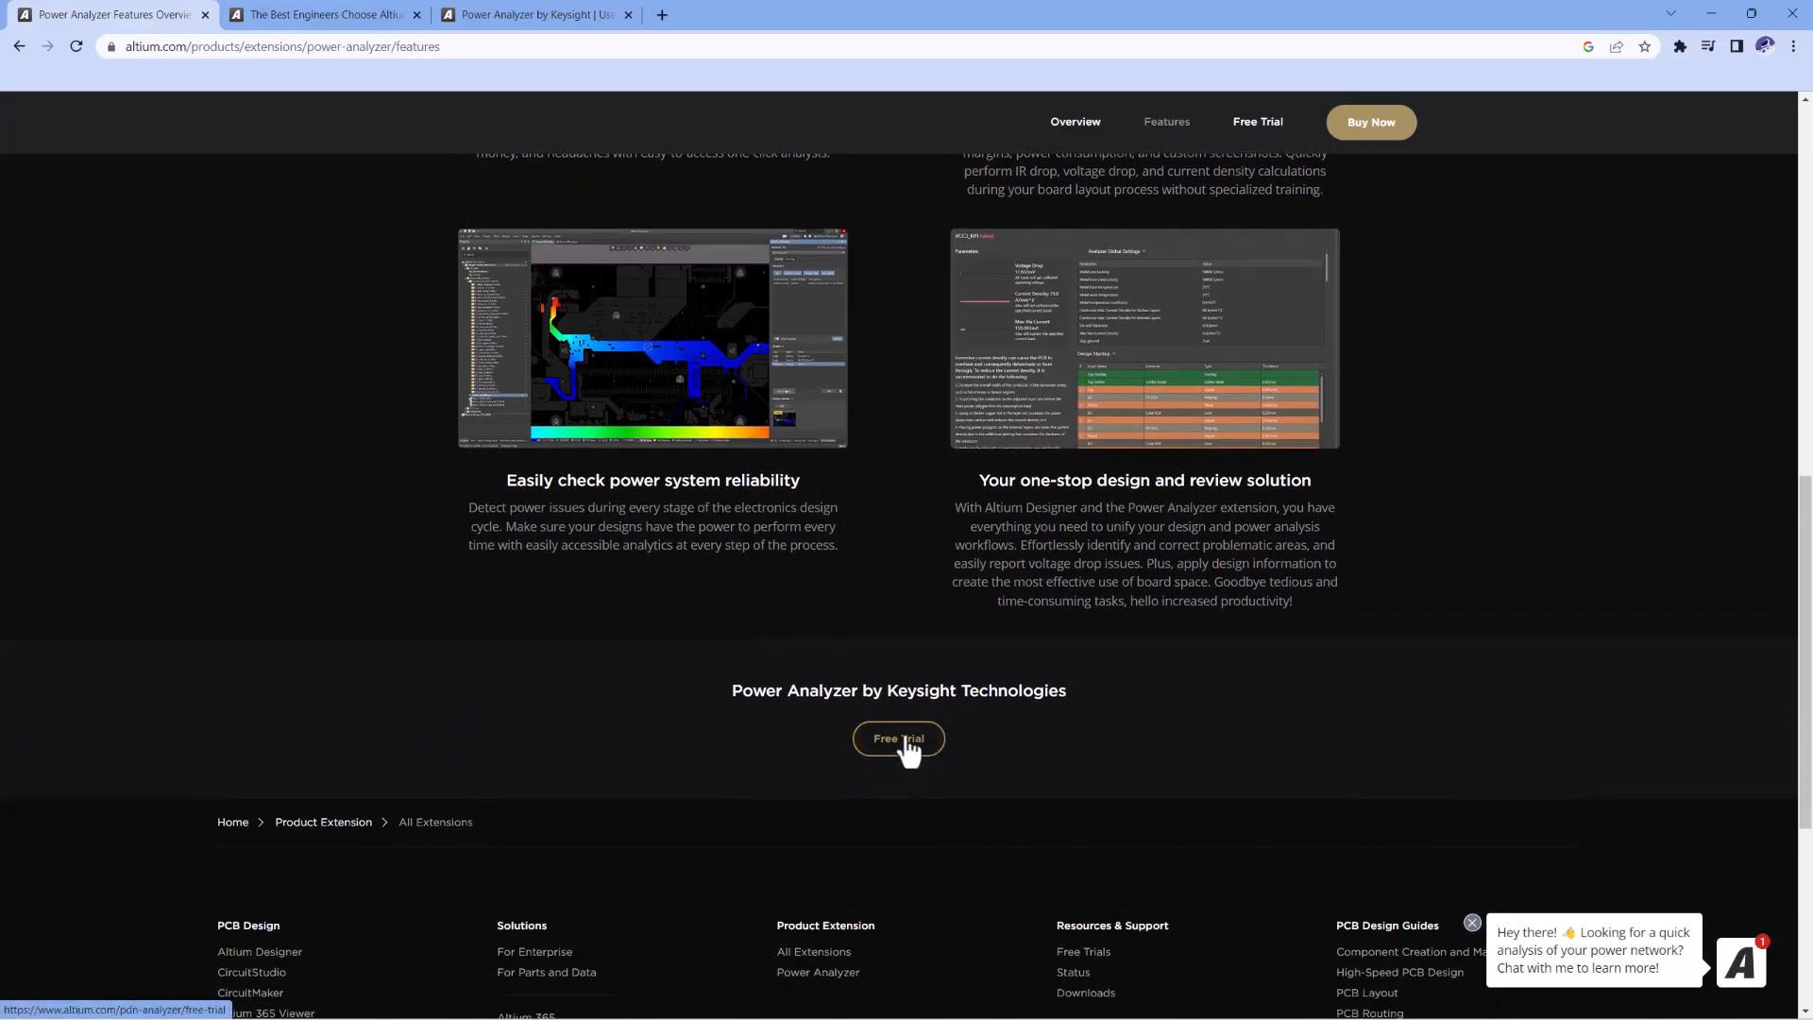
{"action": "left_click", "coordinate": [905, 742]}
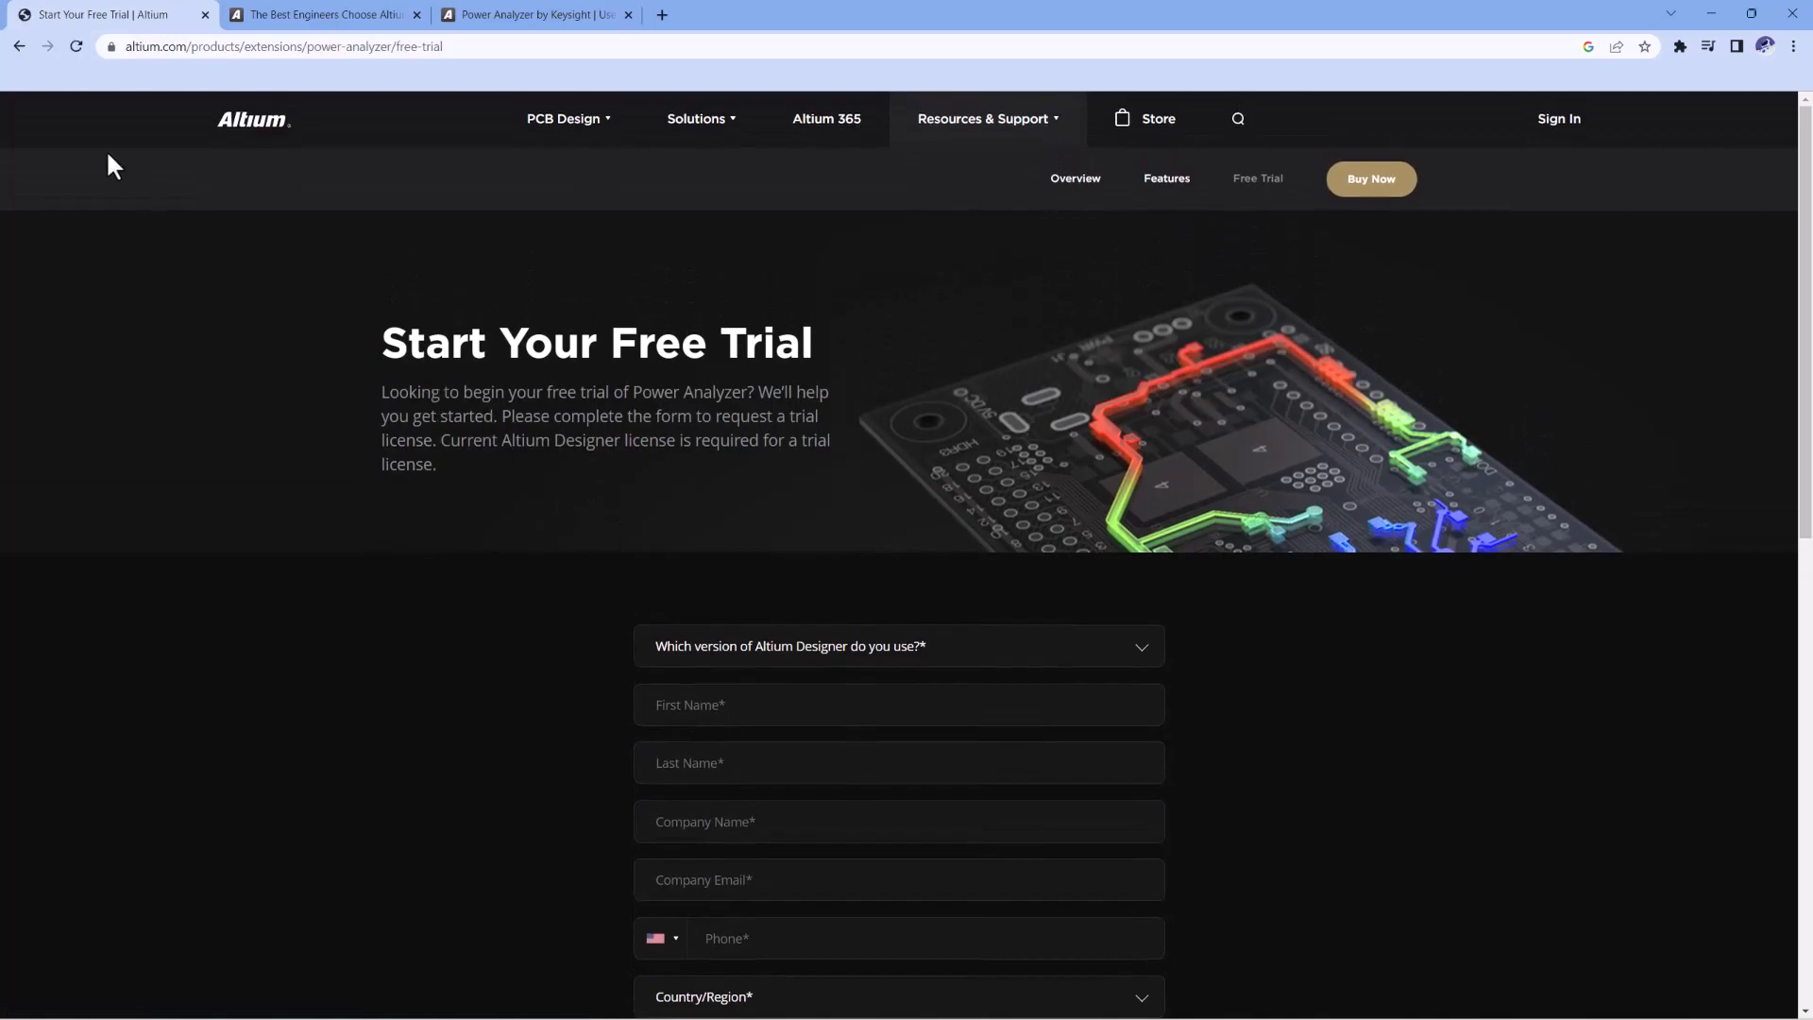
{"action": "left_click", "coordinate": [18, 46]}
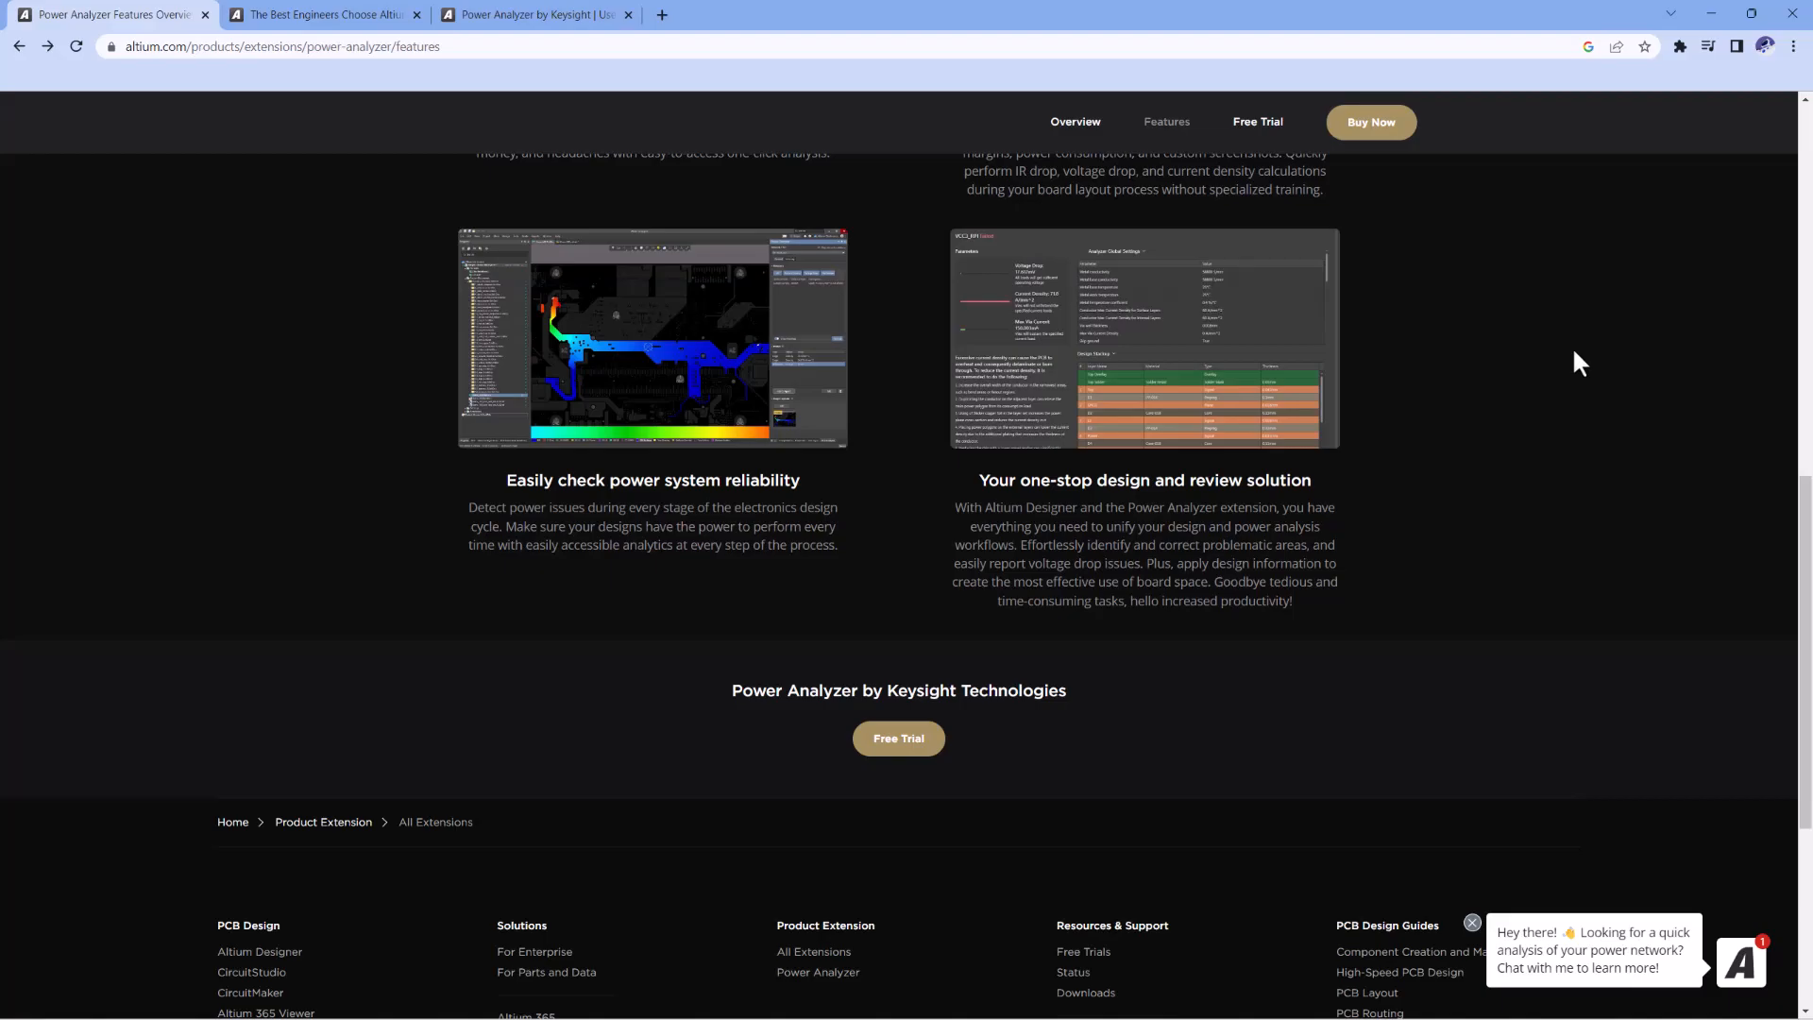
Switch to Altium Designer and open Extensions and Updates from the account options
{"action": "key", "text": "alt+Tab"}
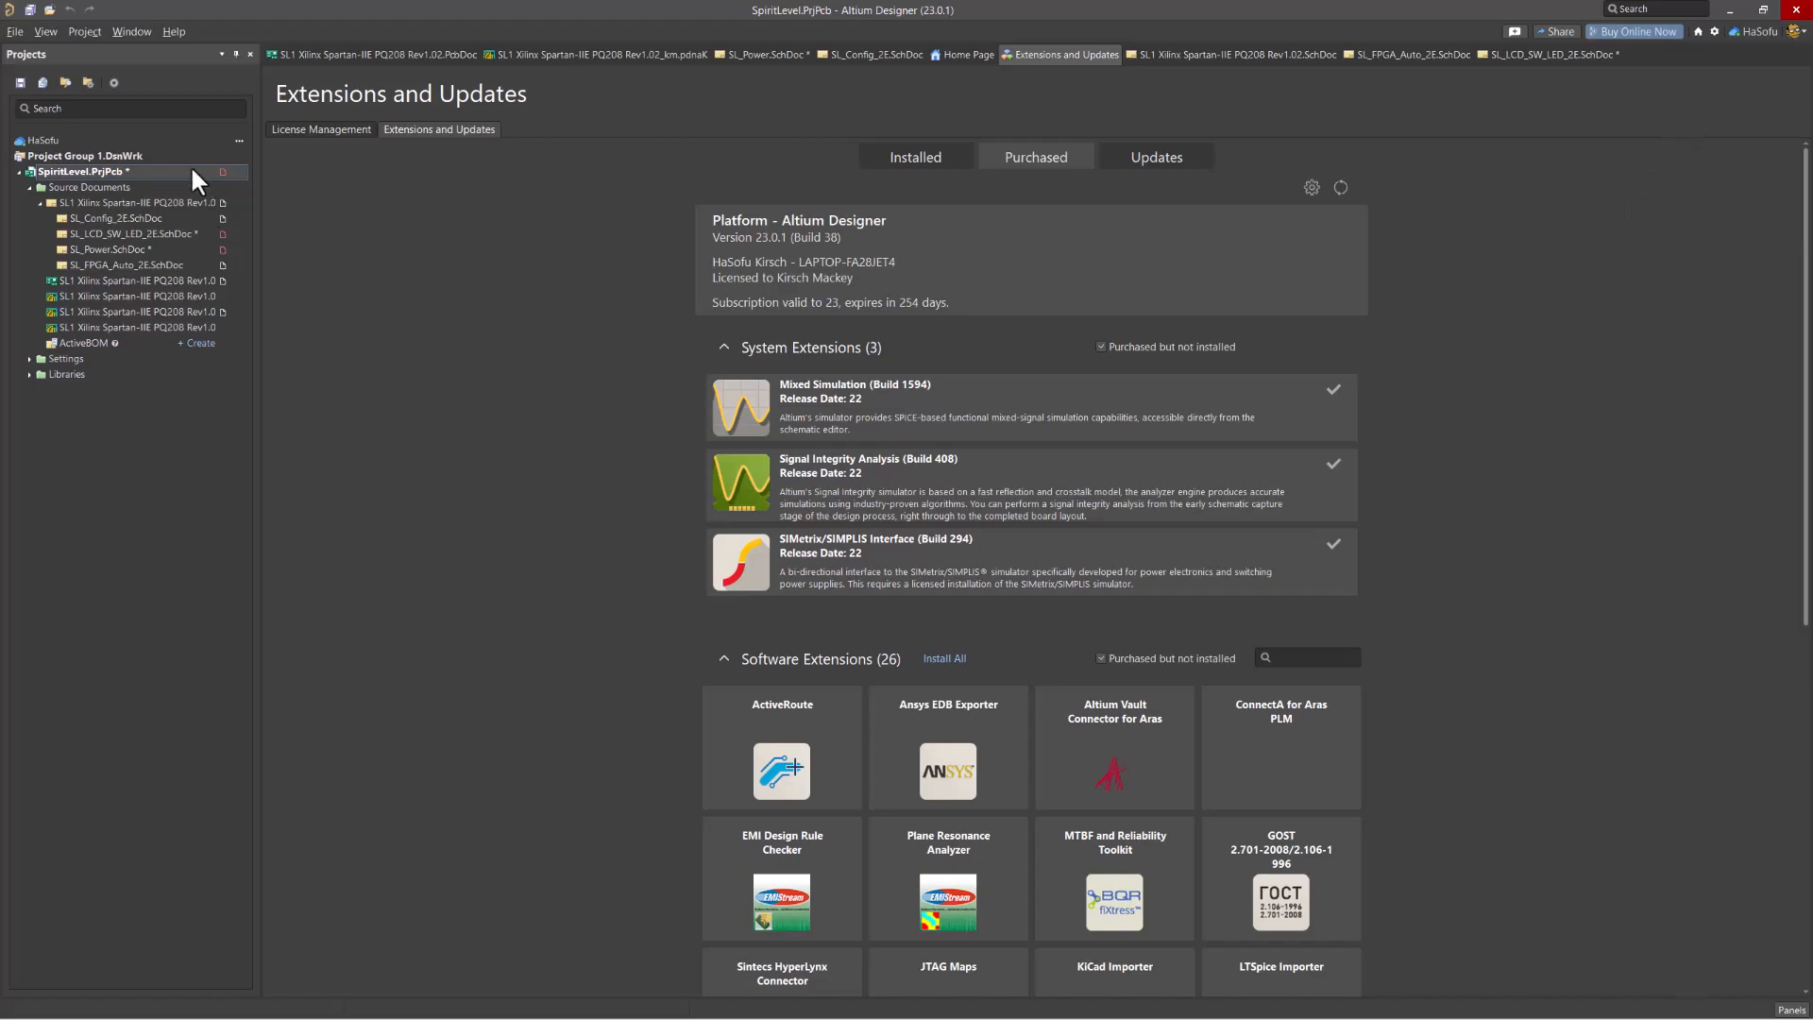
{"action": "left_click", "coordinate": [1794, 31]}
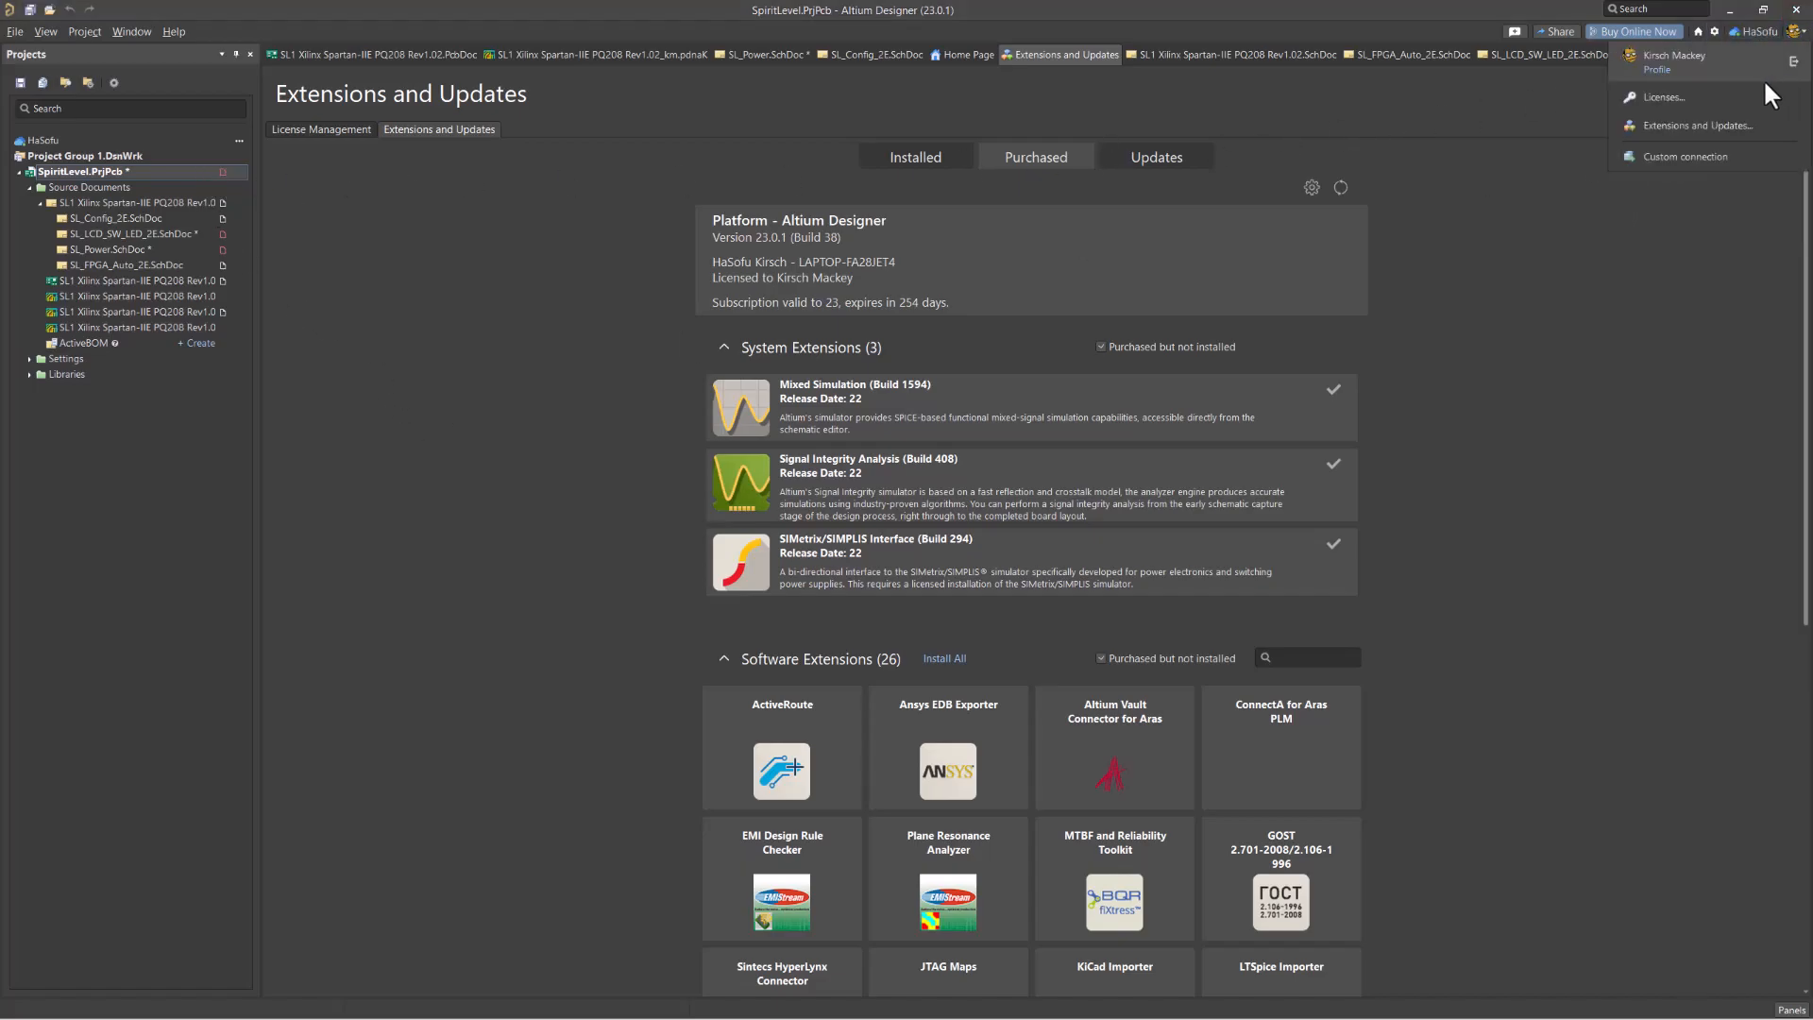
{"action": "left_click", "coordinate": [1697, 124]}
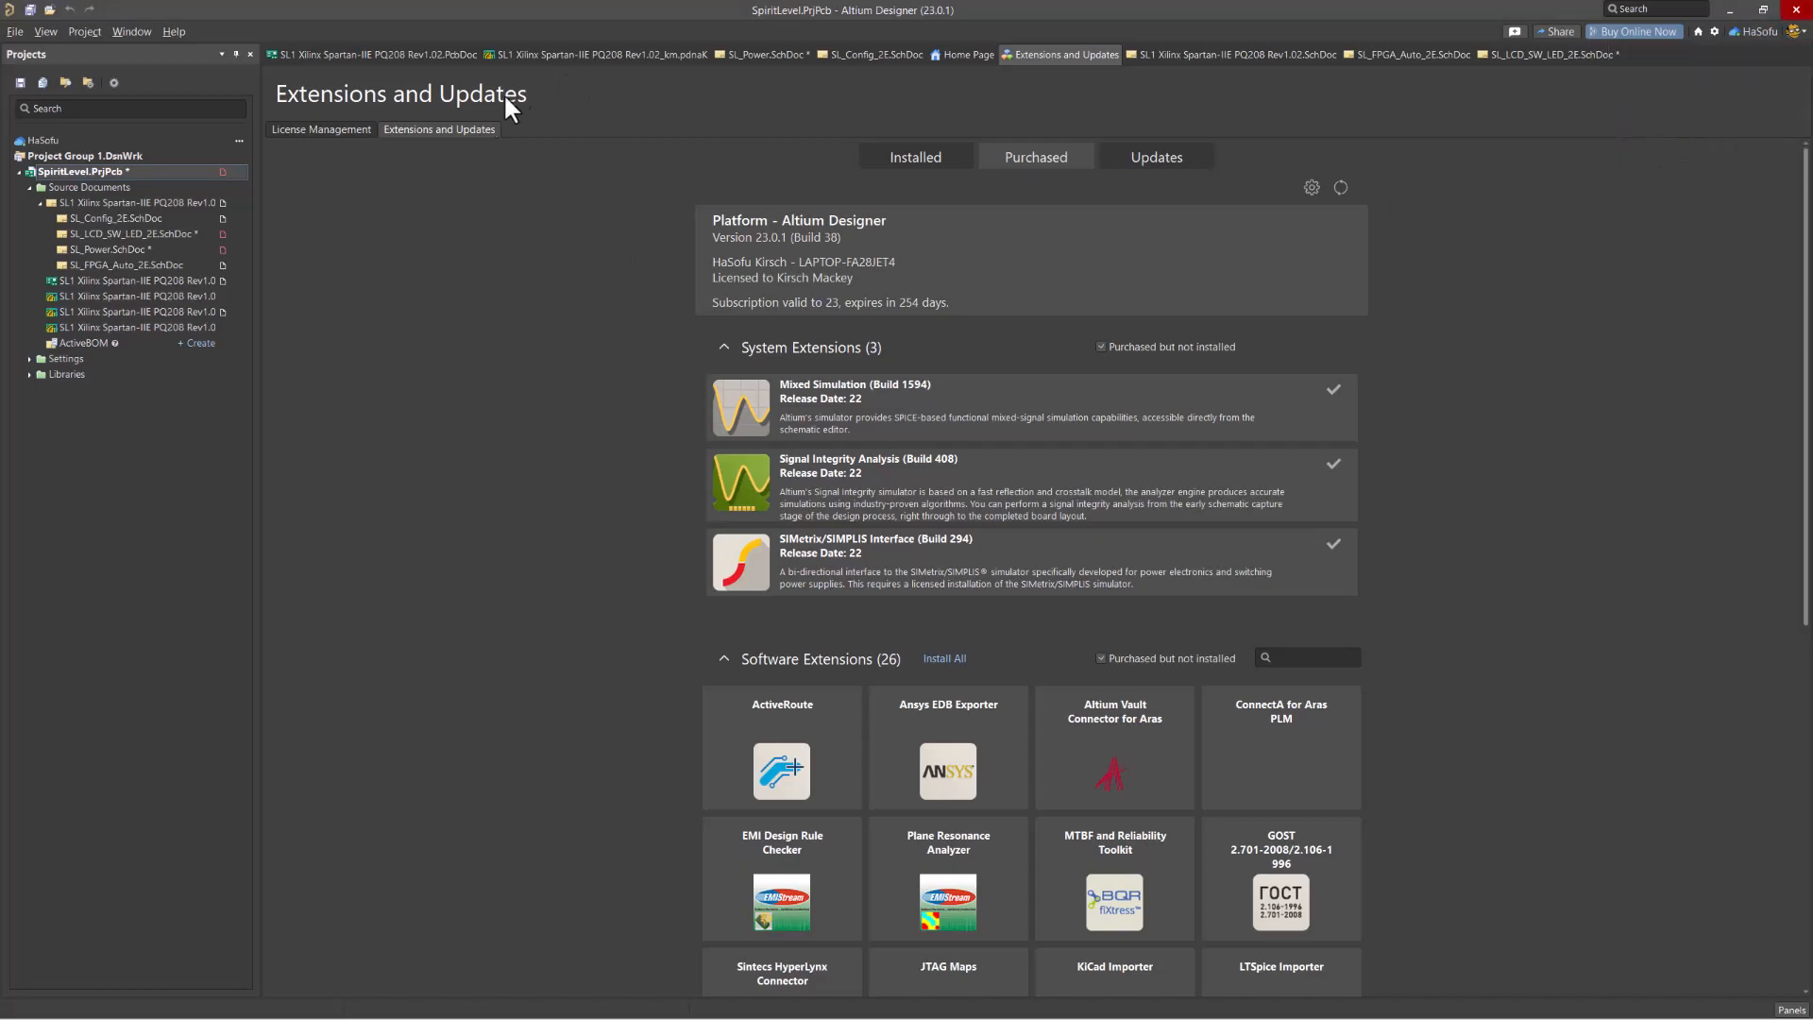
Search the purchased software extensions for "power" and clear the search text
{"action": "left_click", "coordinate": [1053, 164]}
{"action": "left_click", "coordinate": [1290, 658]}
{"action": "type", "text": "power"}
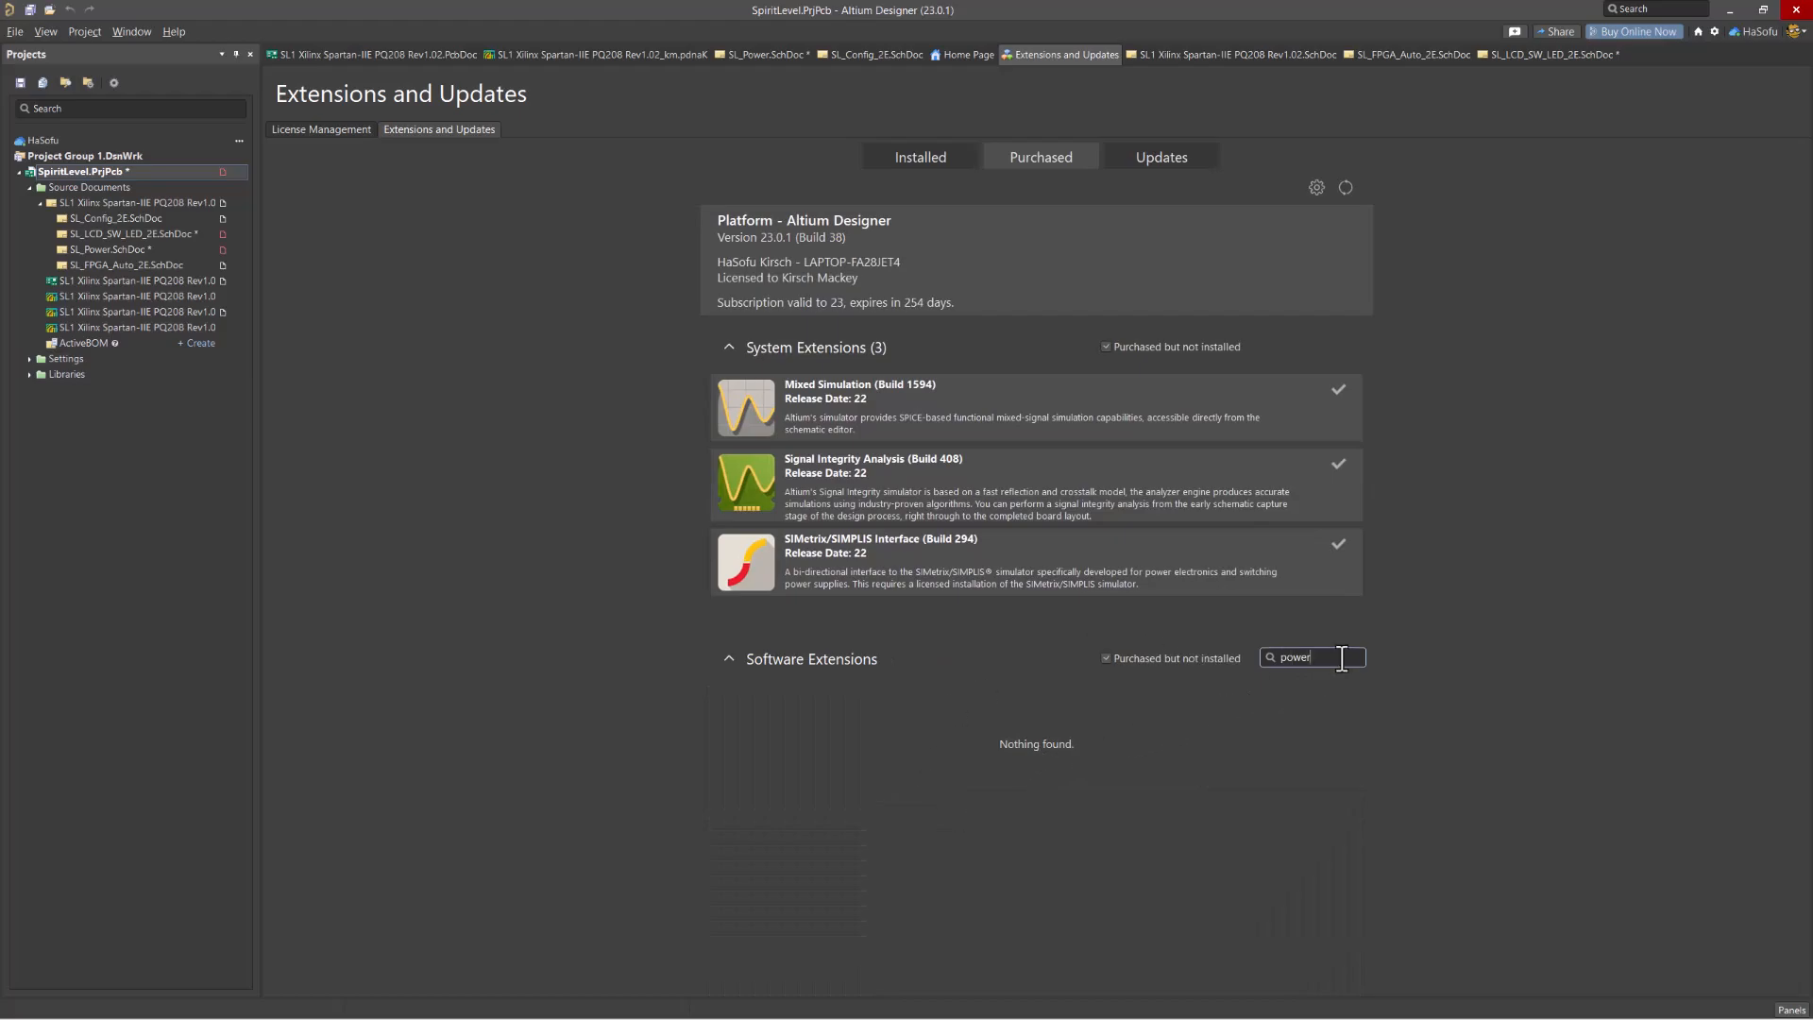
{"action": "left_click_drag", "start_coordinate": [1341, 658], "coordinate": [1256, 665]}
{"action": "key", "text": "BackSpace"}
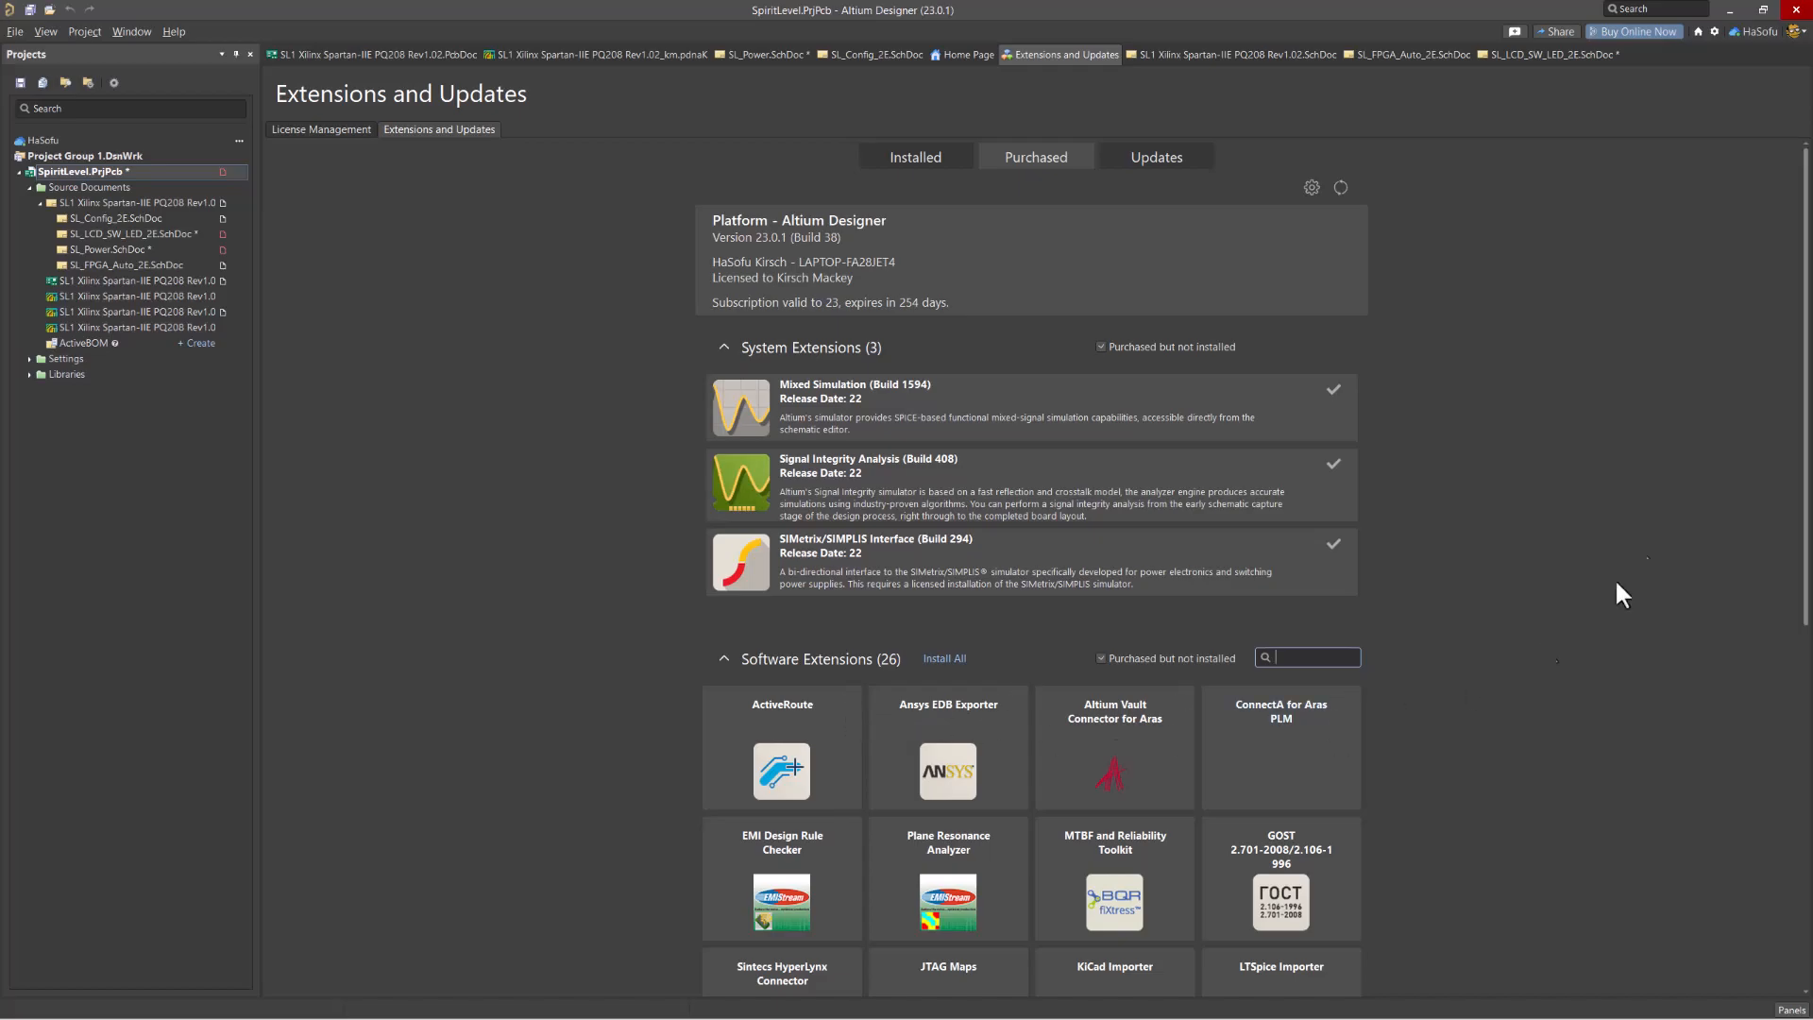
Open License Management and view the available licence actions for Power Analyzer by Keysight
{"action": "left_click", "coordinate": [1587, 415]}
{"action": "left_click", "coordinate": [1791, 31]}
{"action": "left_click", "coordinate": [1690, 92]}
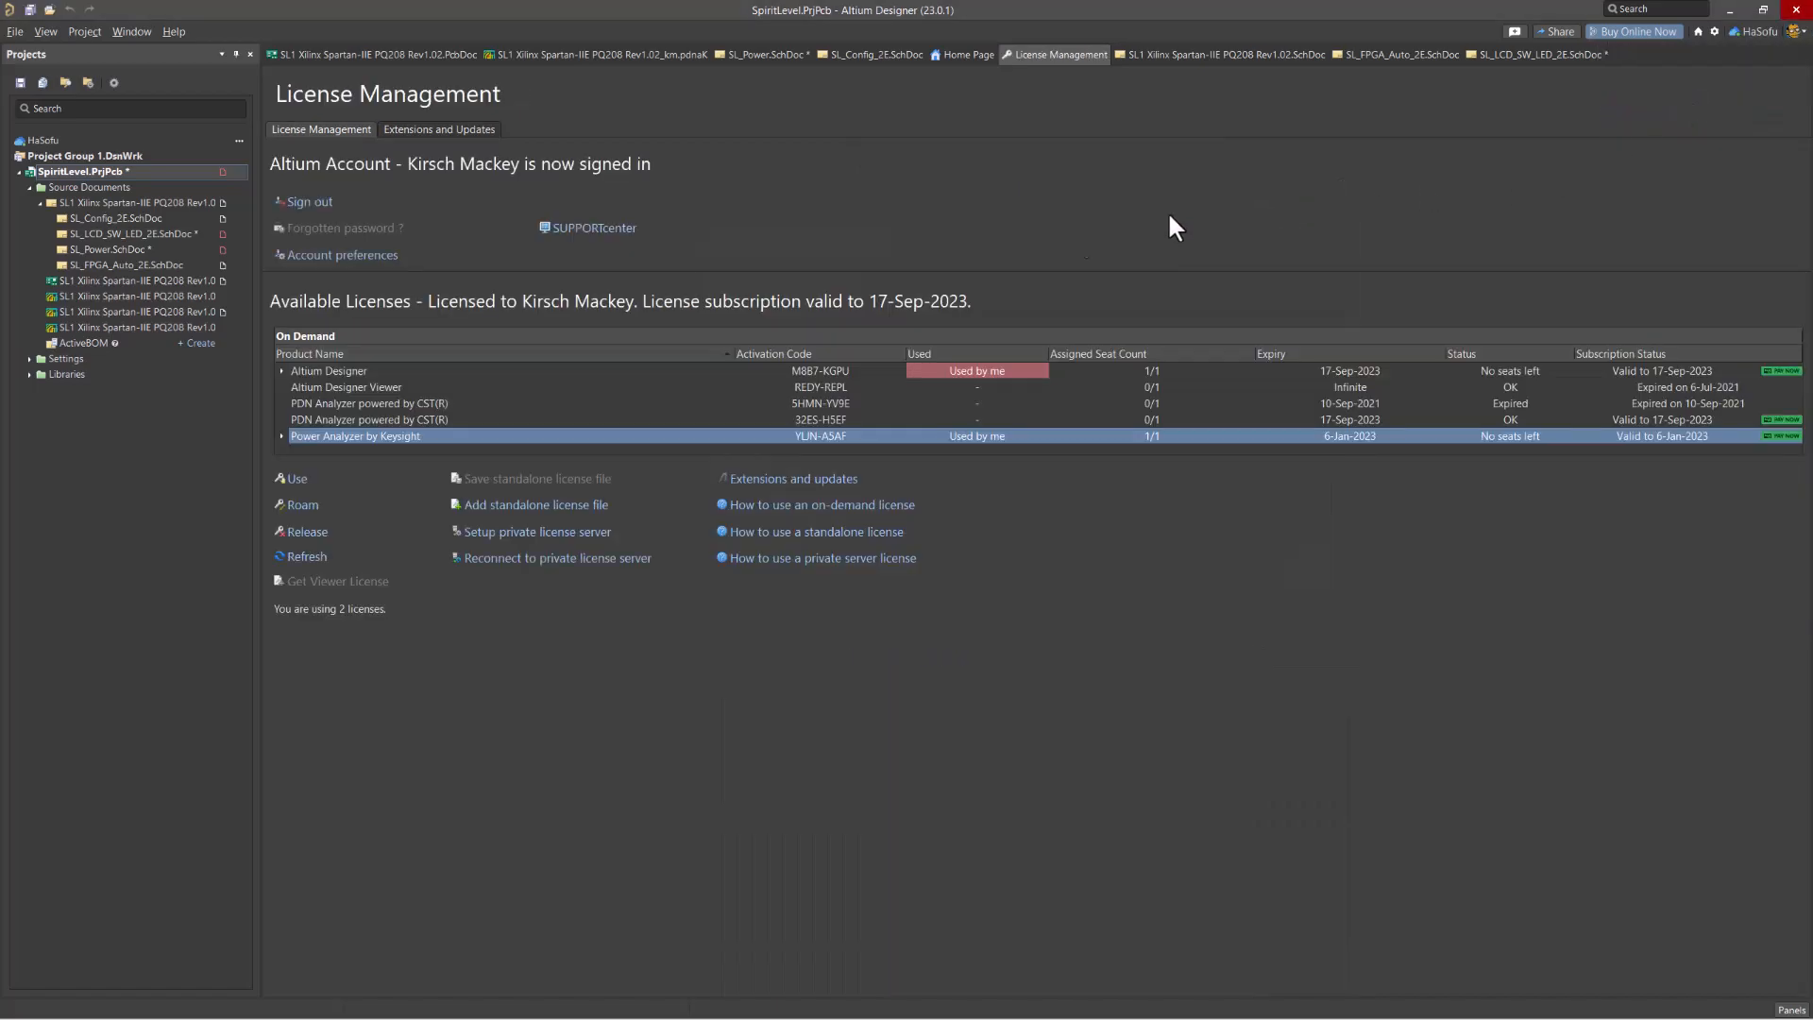
{"action": "right_click", "coordinate": [443, 436]}
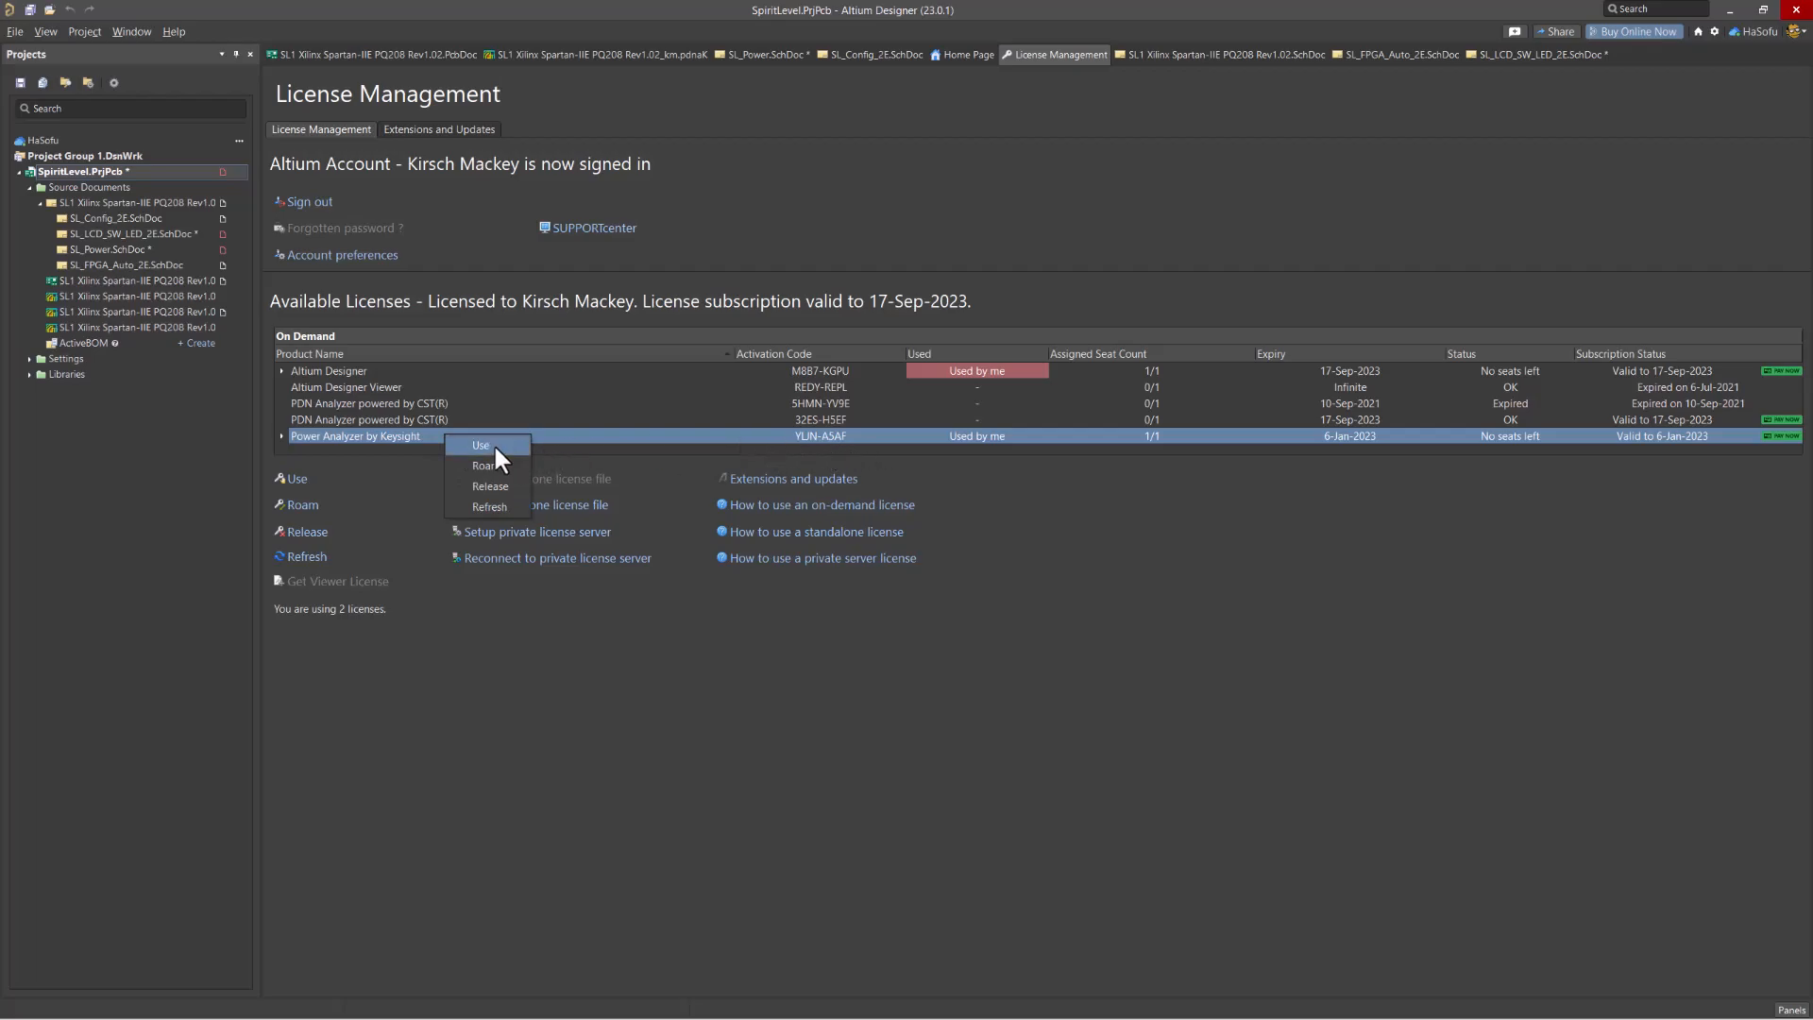
{"action": "left_click", "coordinate": [1050, 444]}
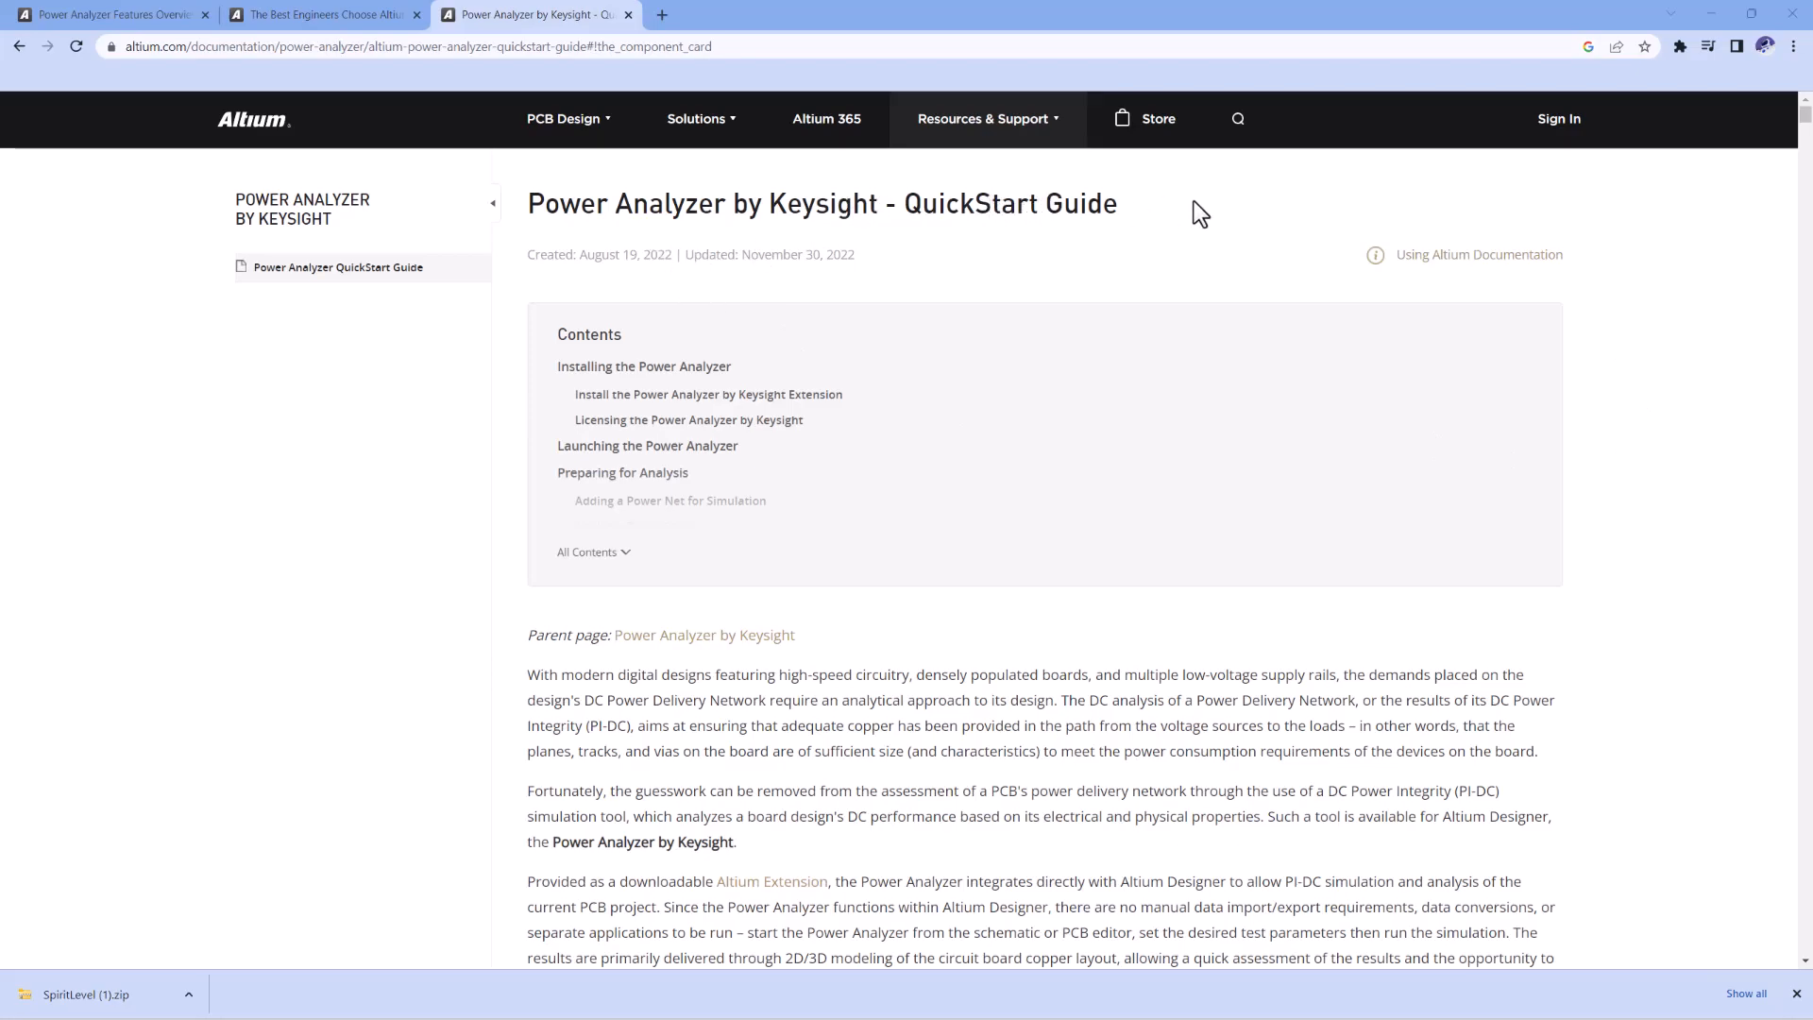
Find "spirit" in the Power Analyzer QuickStart Guide to read about the example project, and return to Altium Designer
{"action": "key", "text": "ctrl+f"}
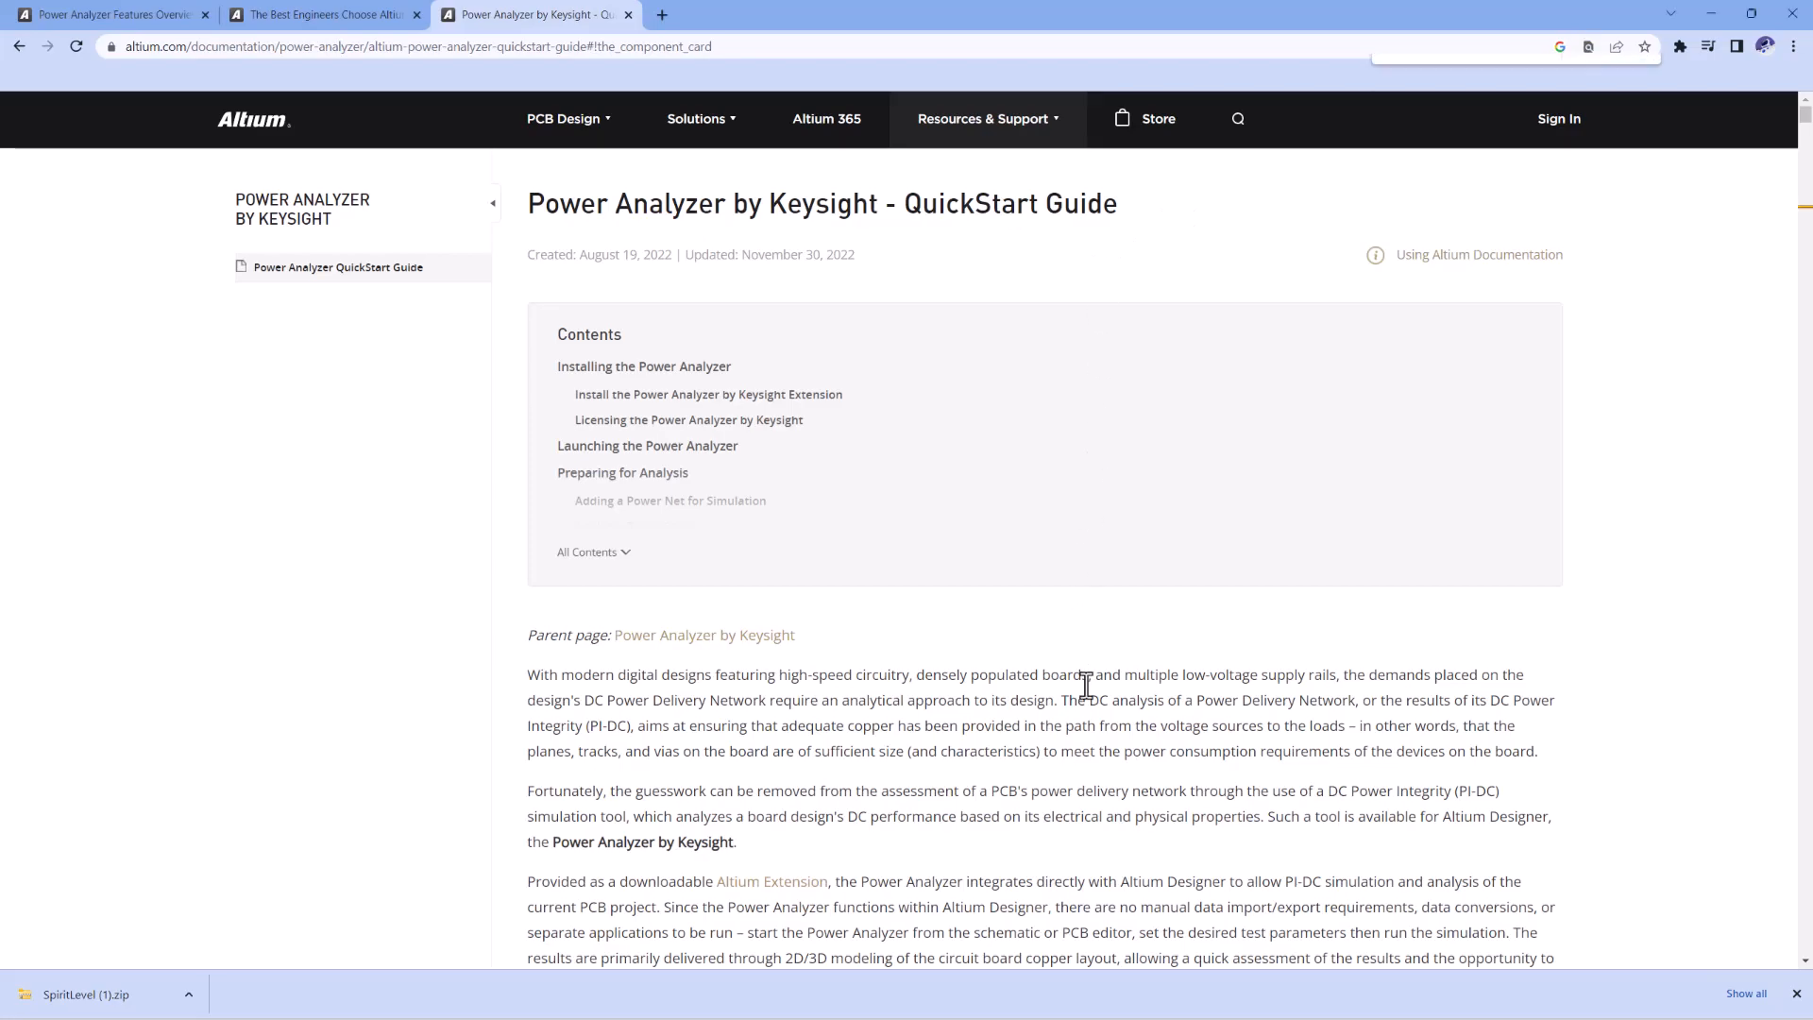
{"action": "type", "text": "spirit"}
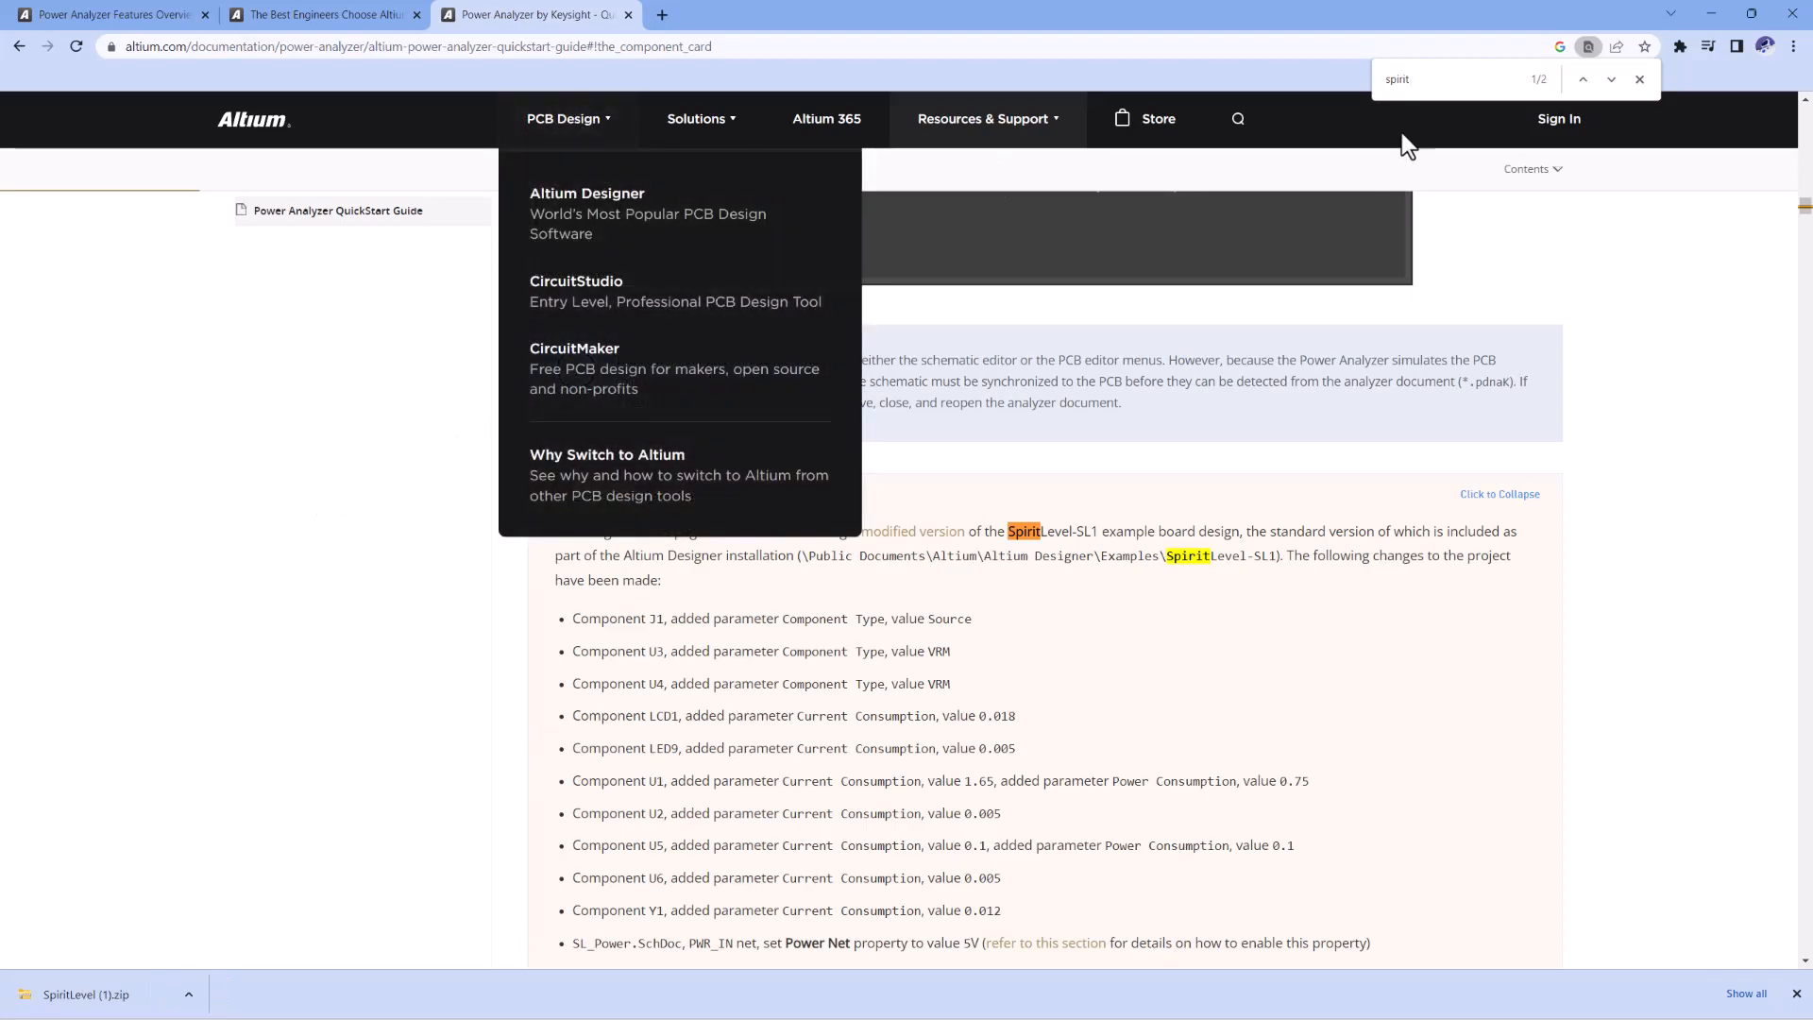
{"action": "left_click", "coordinate": [1639, 79]}
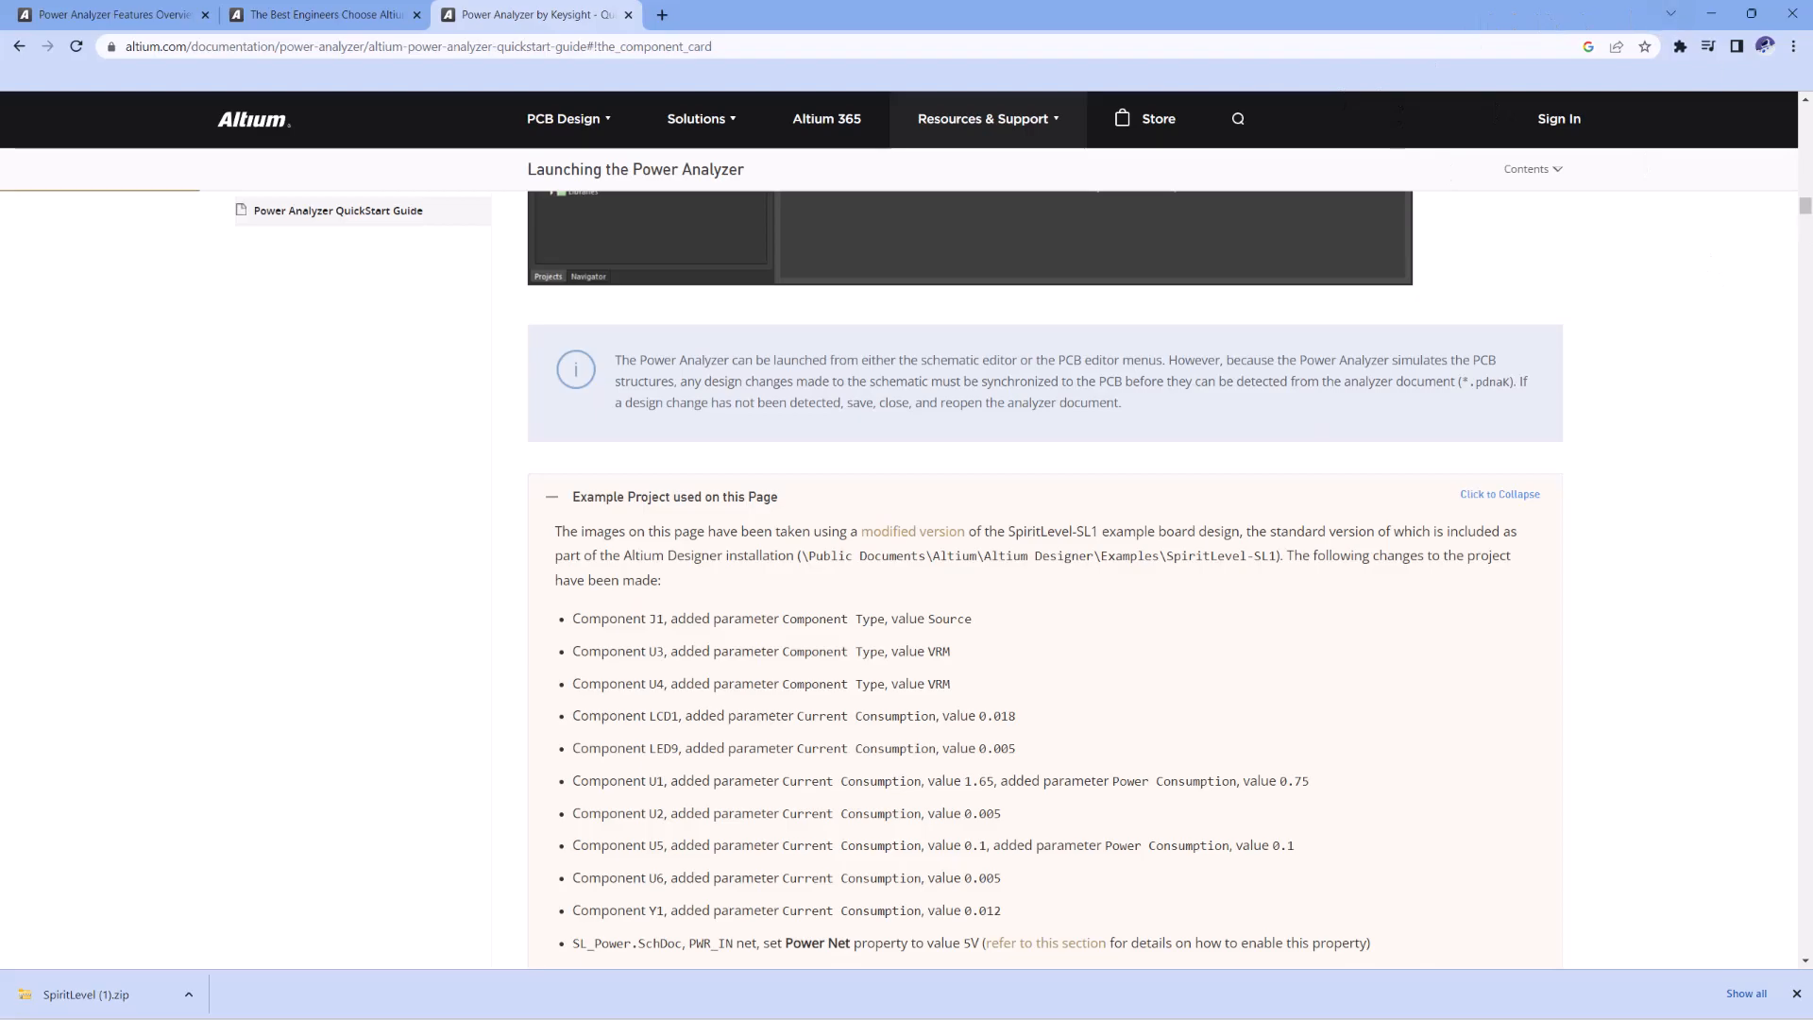
{"action": "left_click", "coordinate": [1710, 15]}
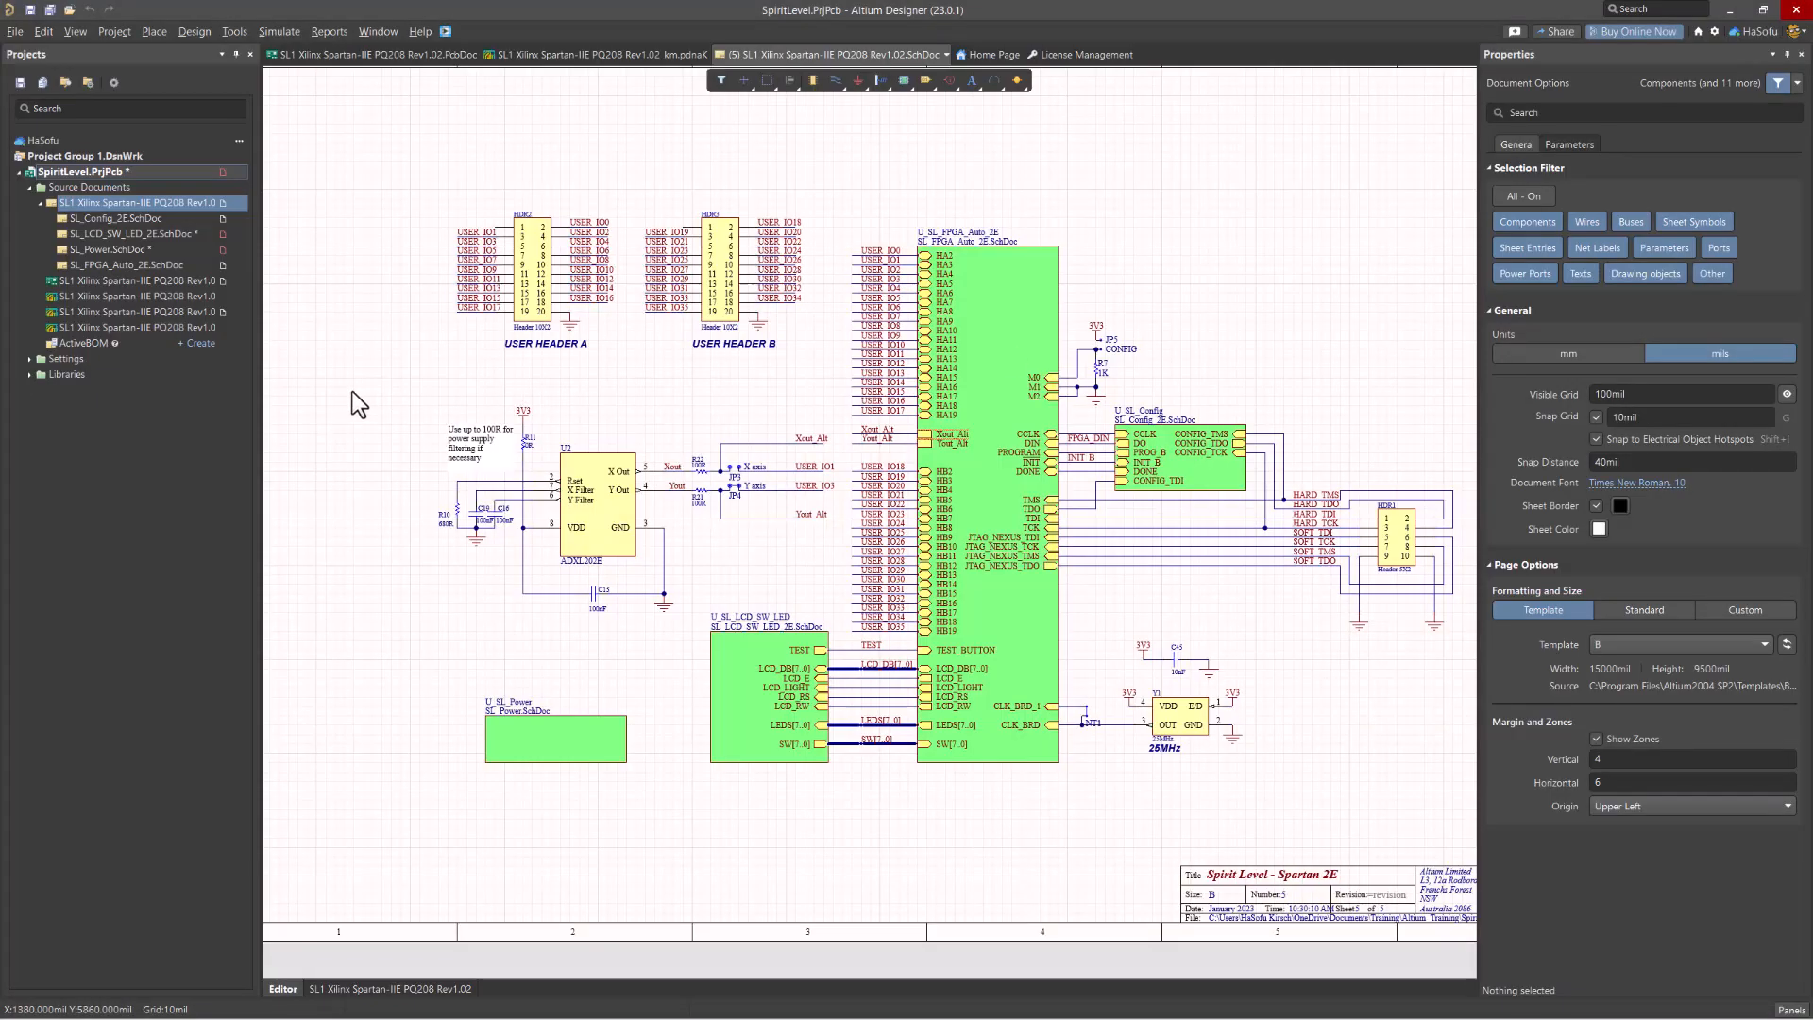
Open the SpiritLevel PCB document and inspect regulator U4, the large chip U1 and the LCD1 display on the board
{"action": "right_click_drag", "start_coordinate": [603, 478], "coordinate": [587, 445]}
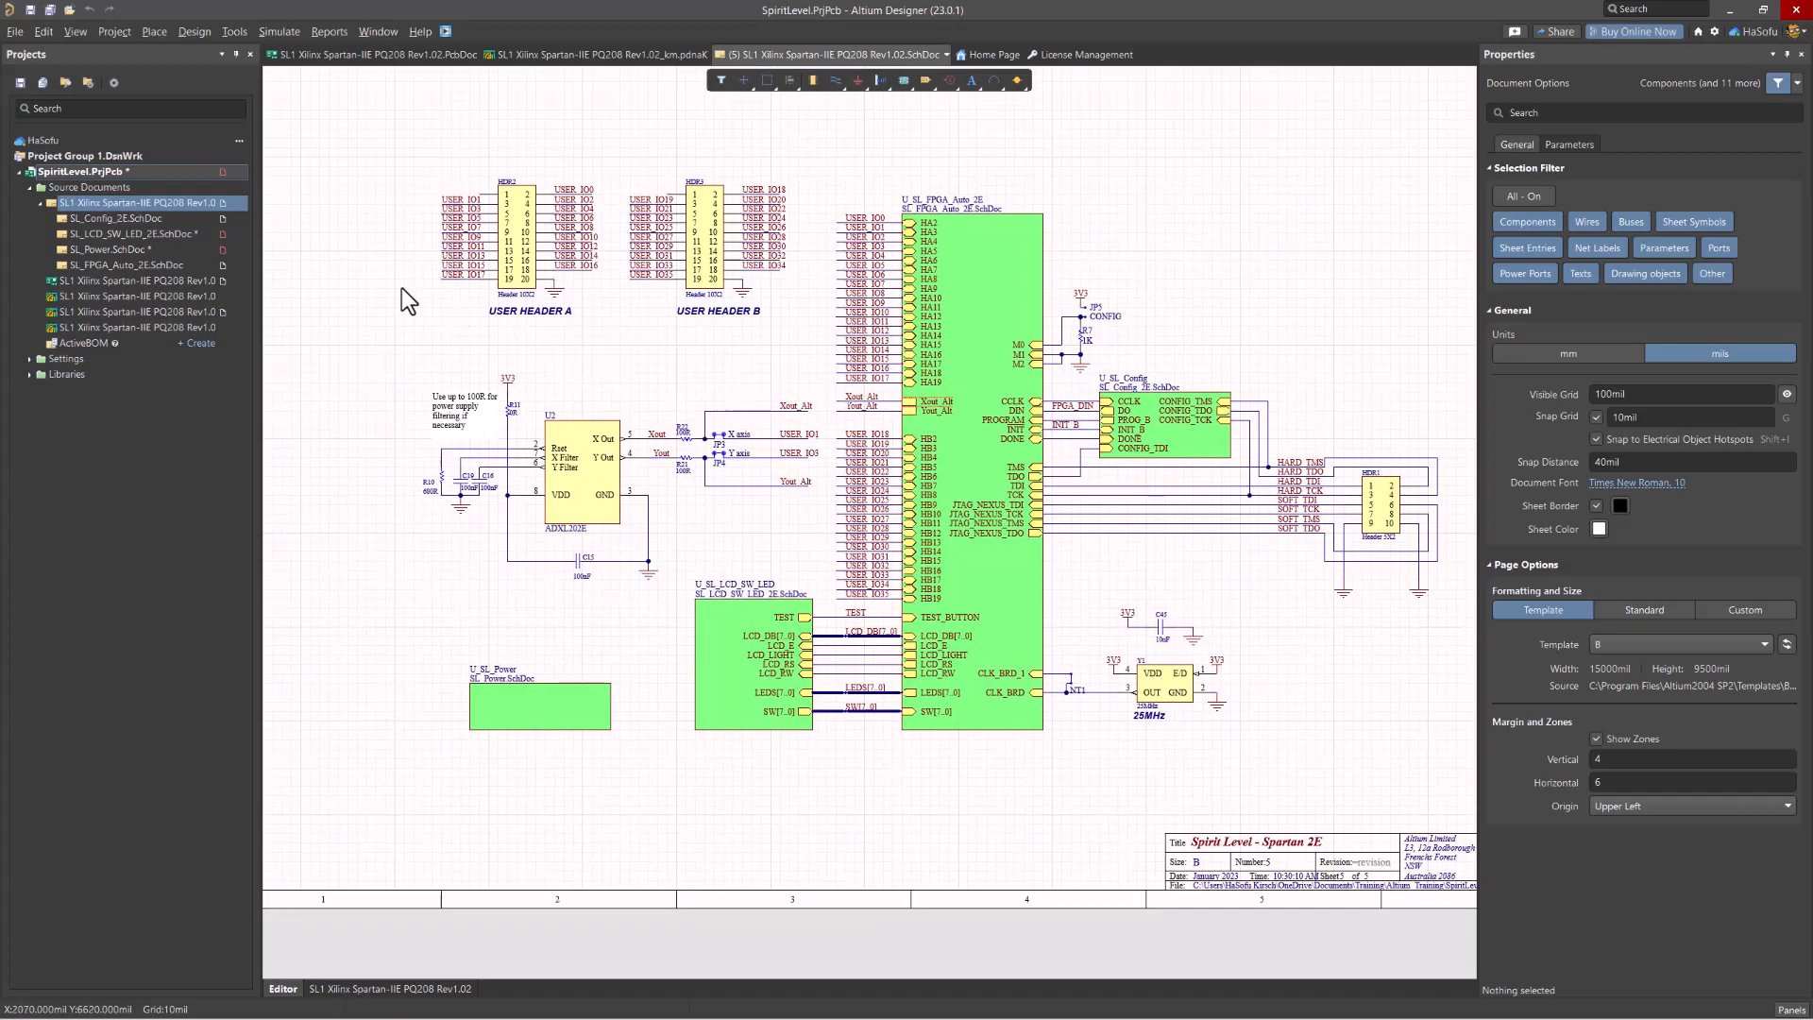
{"action": "double_click", "coordinate": [123, 277]}
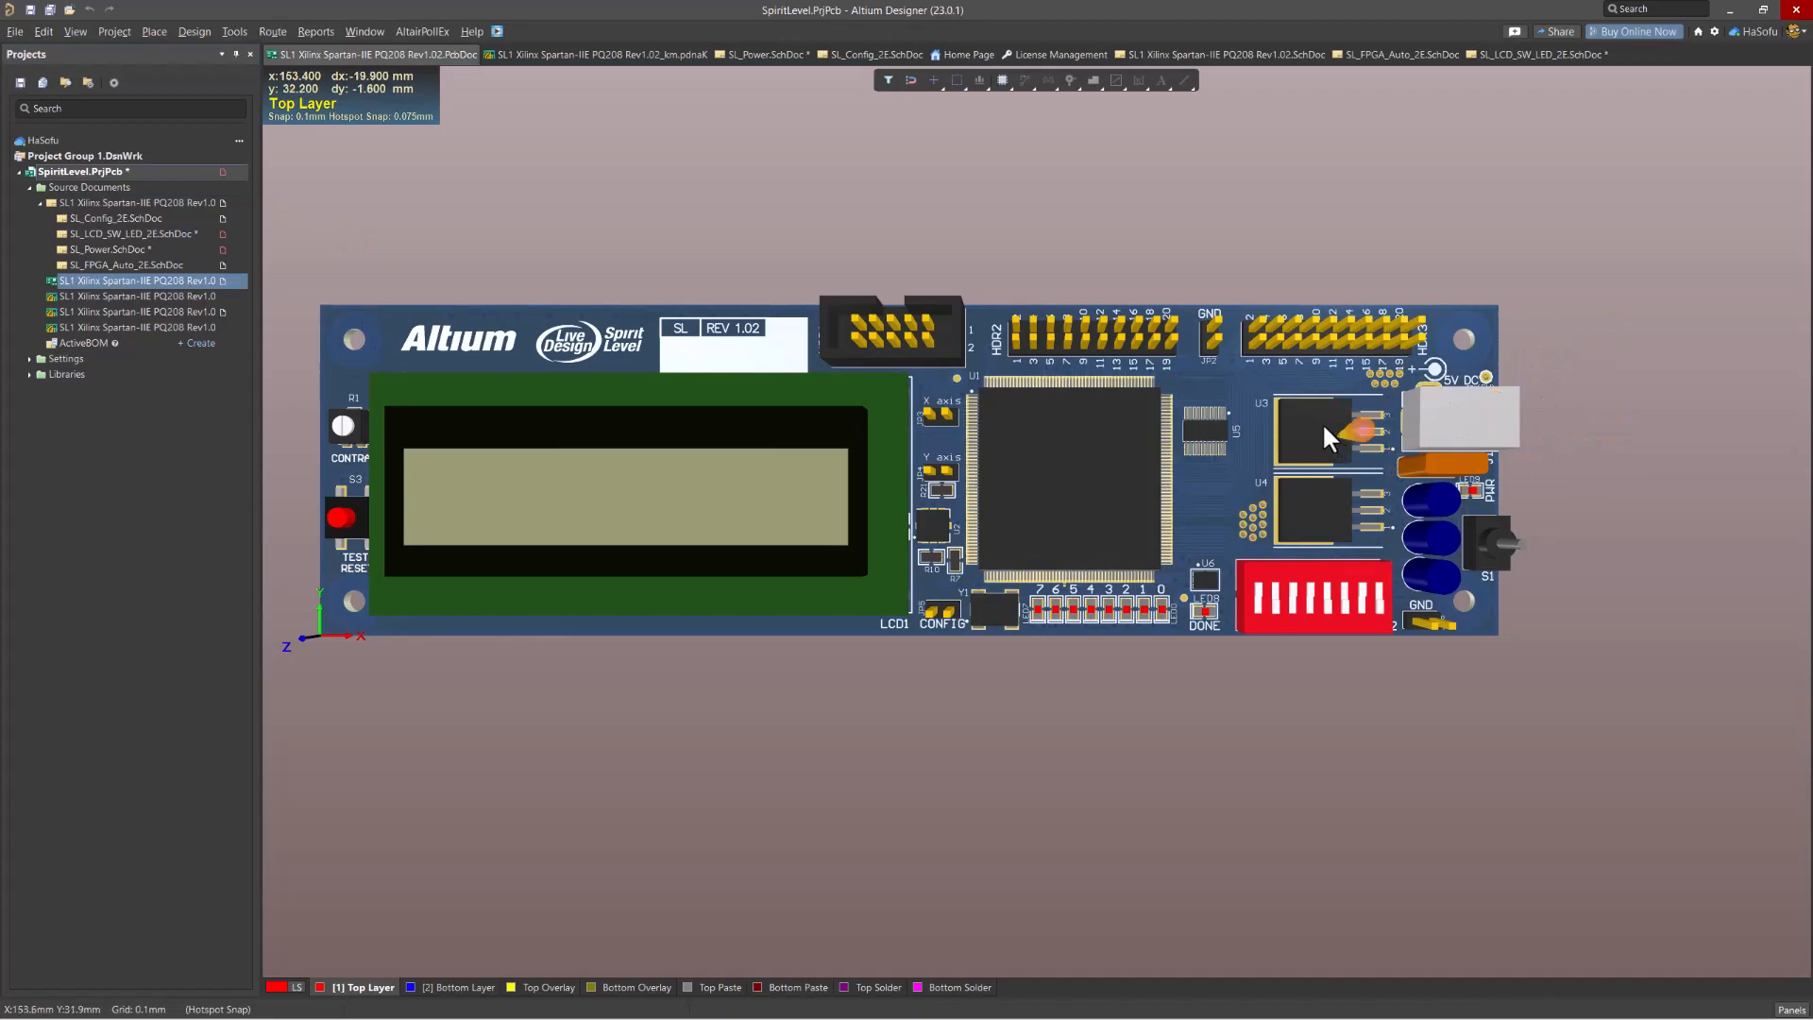
{"action": "left_click", "coordinate": [1295, 498]}
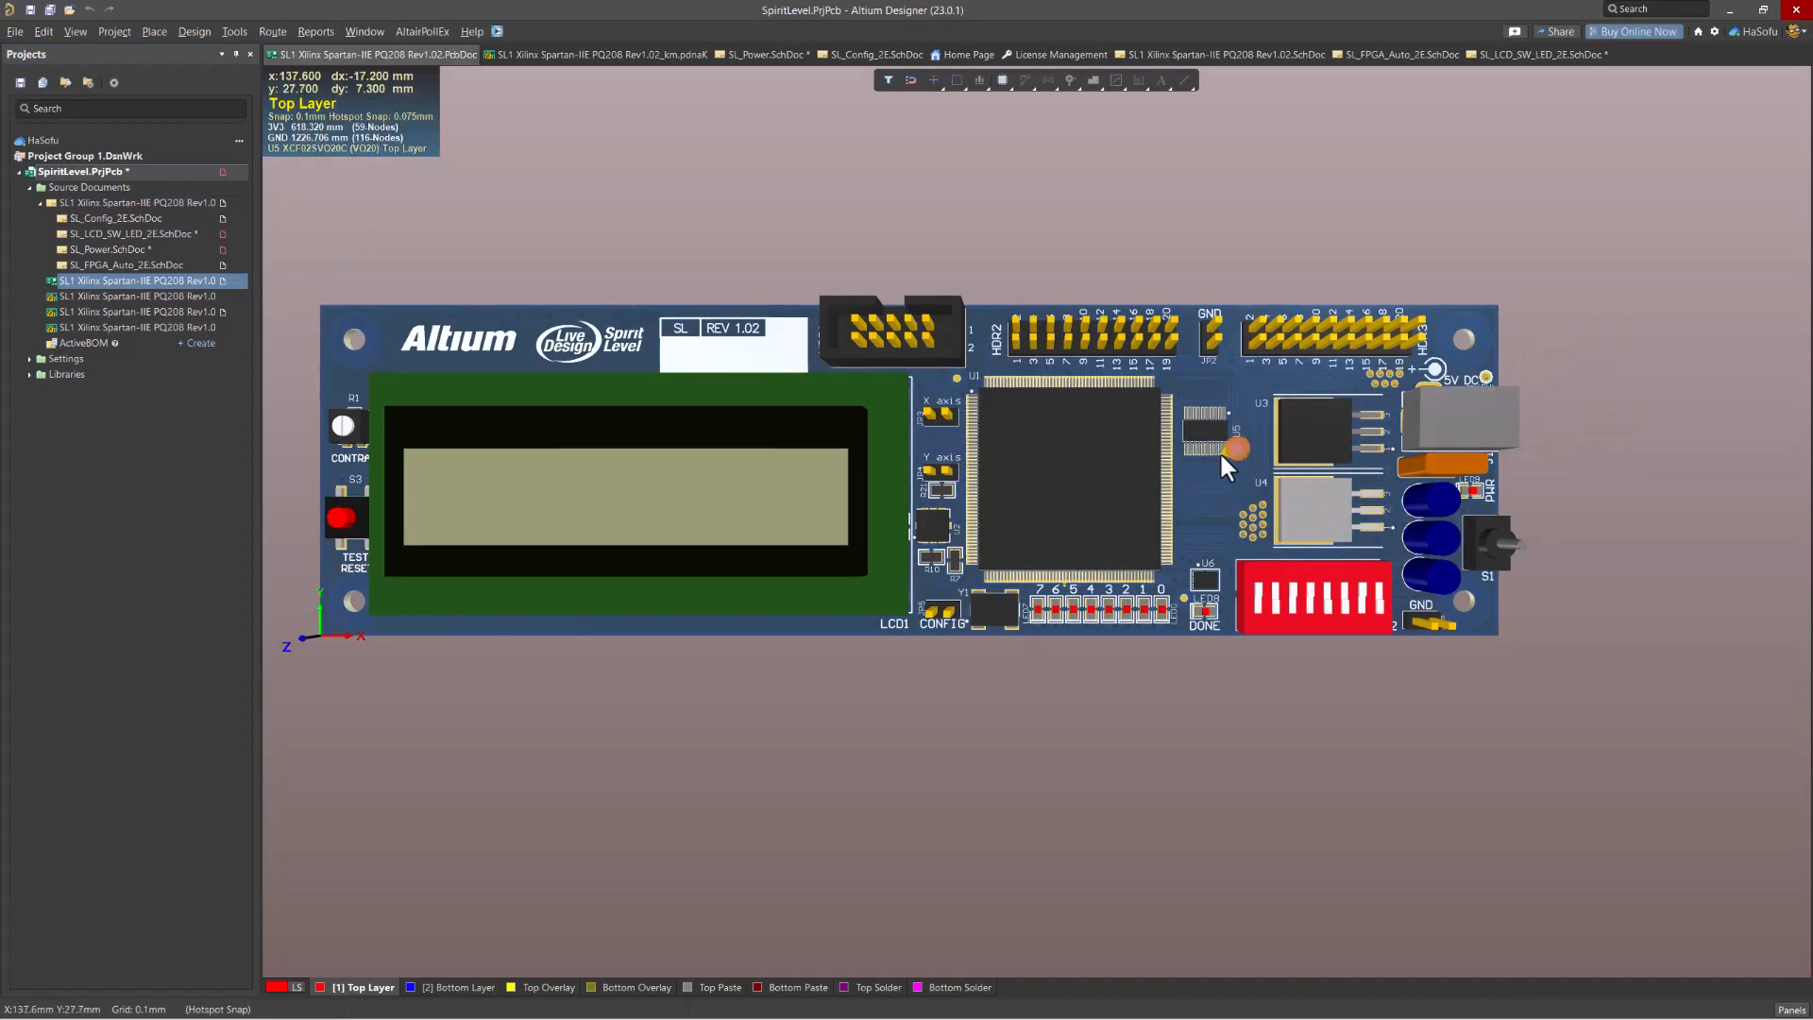
{"action": "left_click", "coordinate": [1063, 457]}
{"action": "left_click", "coordinate": [1048, 462]}
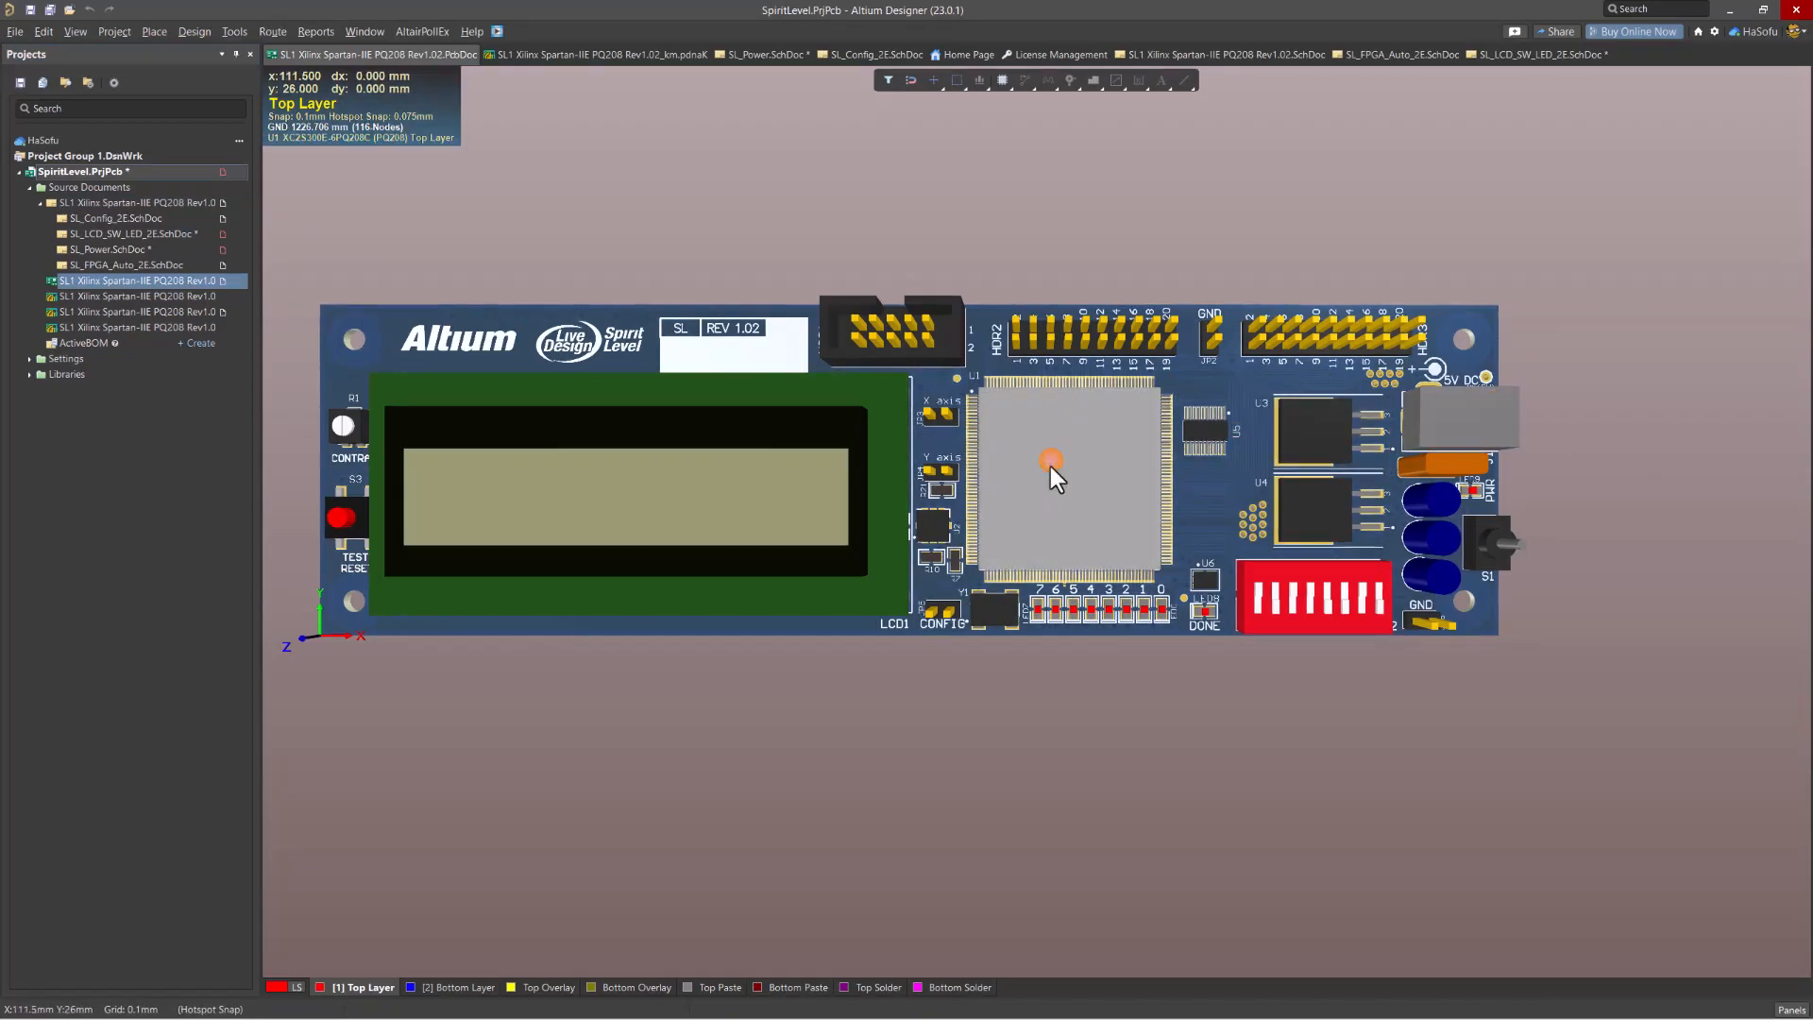
{"action": "left_click", "coordinate": [647, 495]}
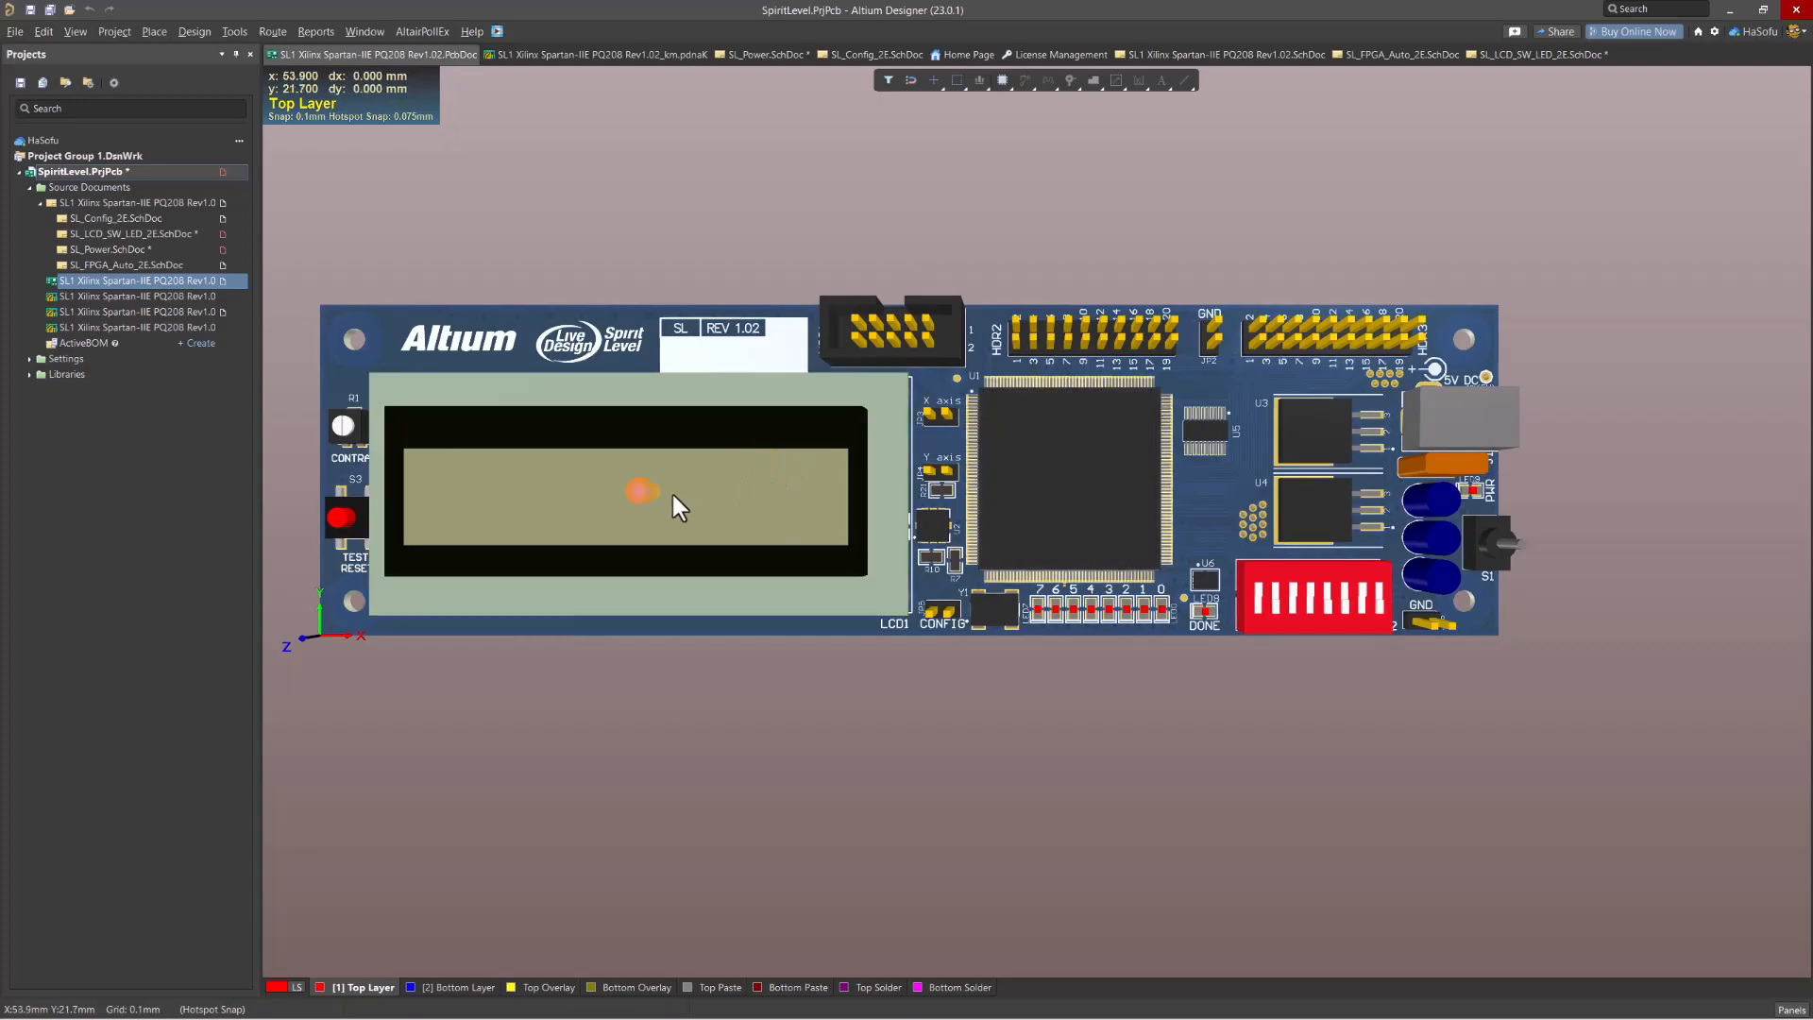
{"action": "left_click", "coordinate": [559, 186]}
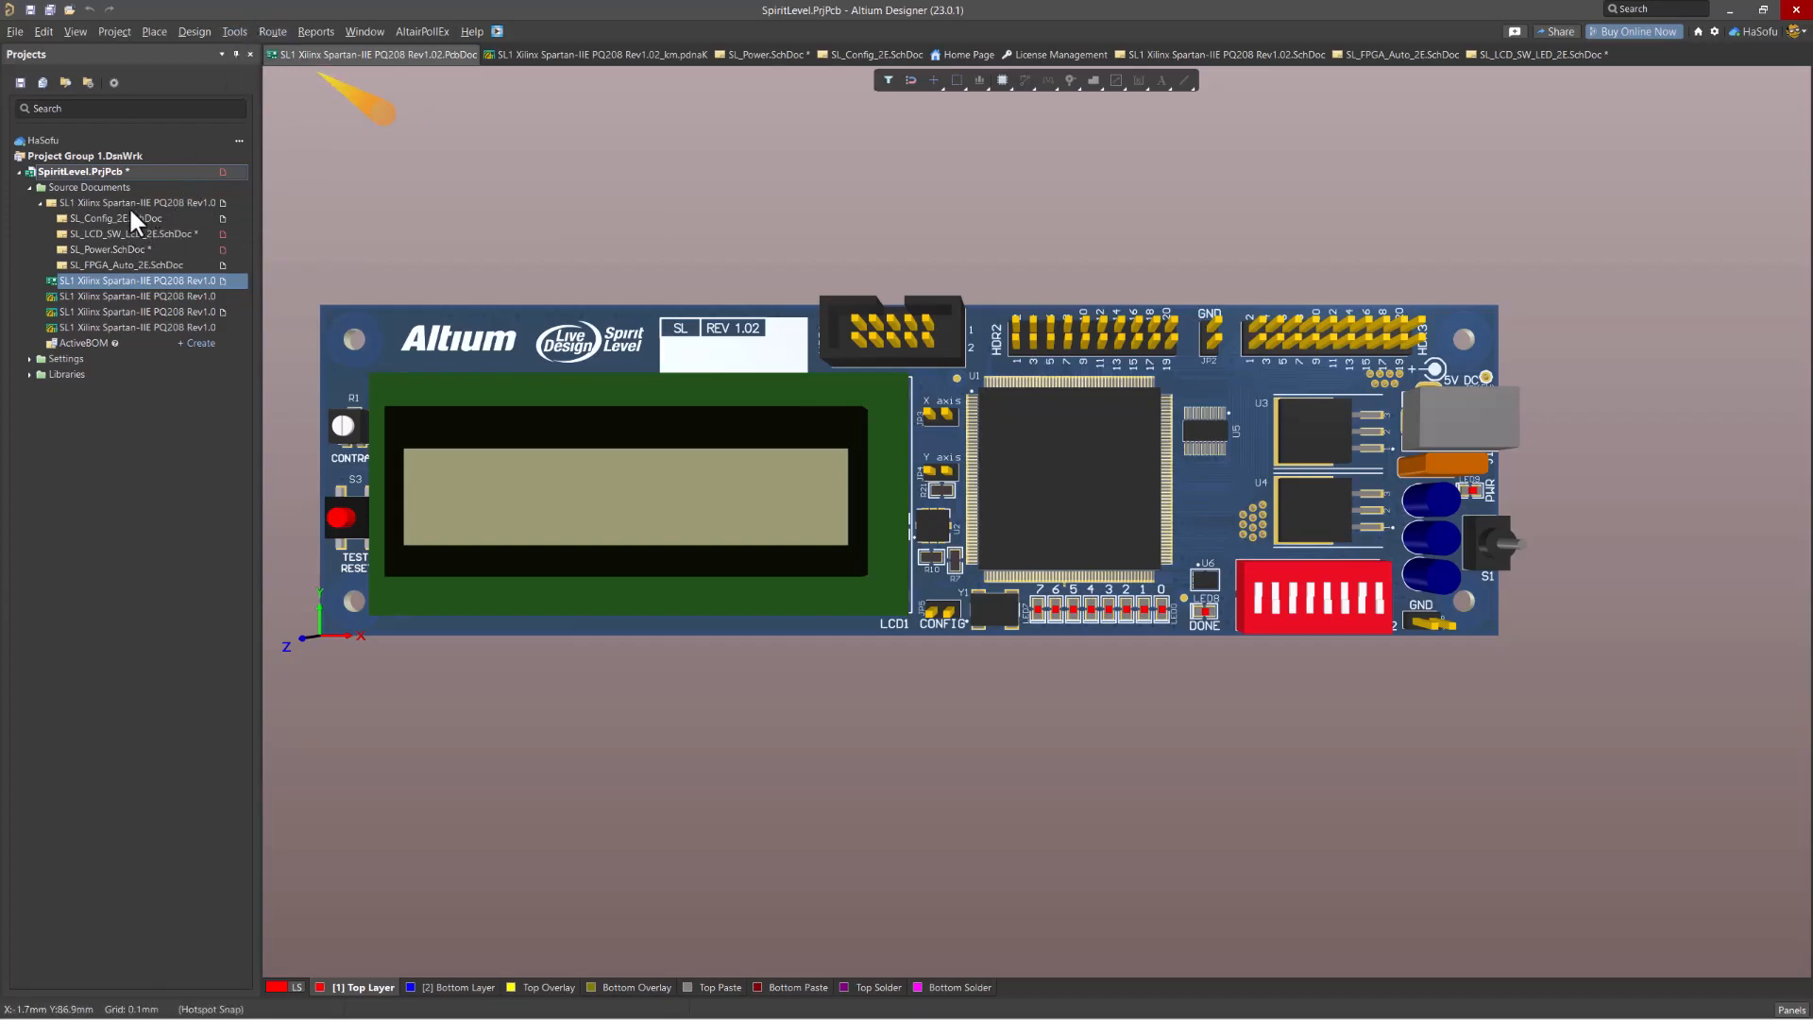
Open the SL_LCD_SW_LED_2E and SL_Power schematic sheets from the SpiritLevel project
{"action": "double_click", "coordinate": [117, 235]}
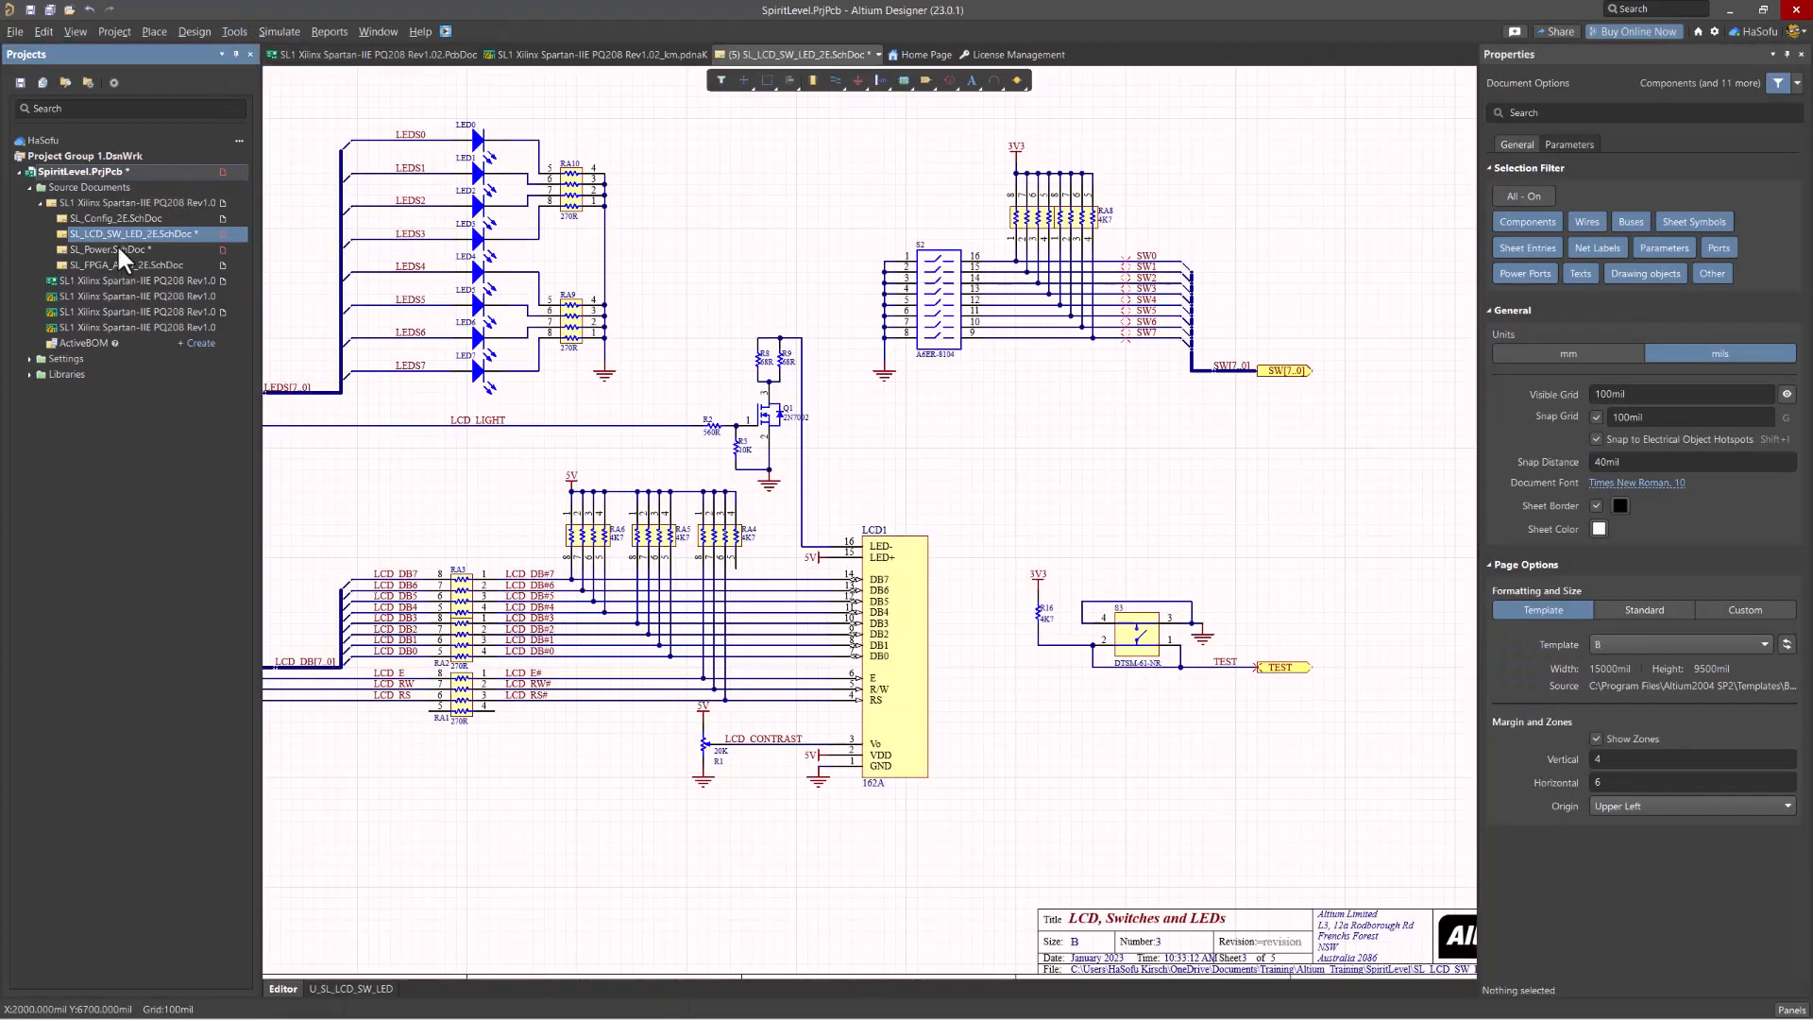
{"action": "double_click", "coordinate": [121, 249]}
{"action": "right_click_drag", "start_coordinate": [472, 212], "coordinate": [535, 186]}
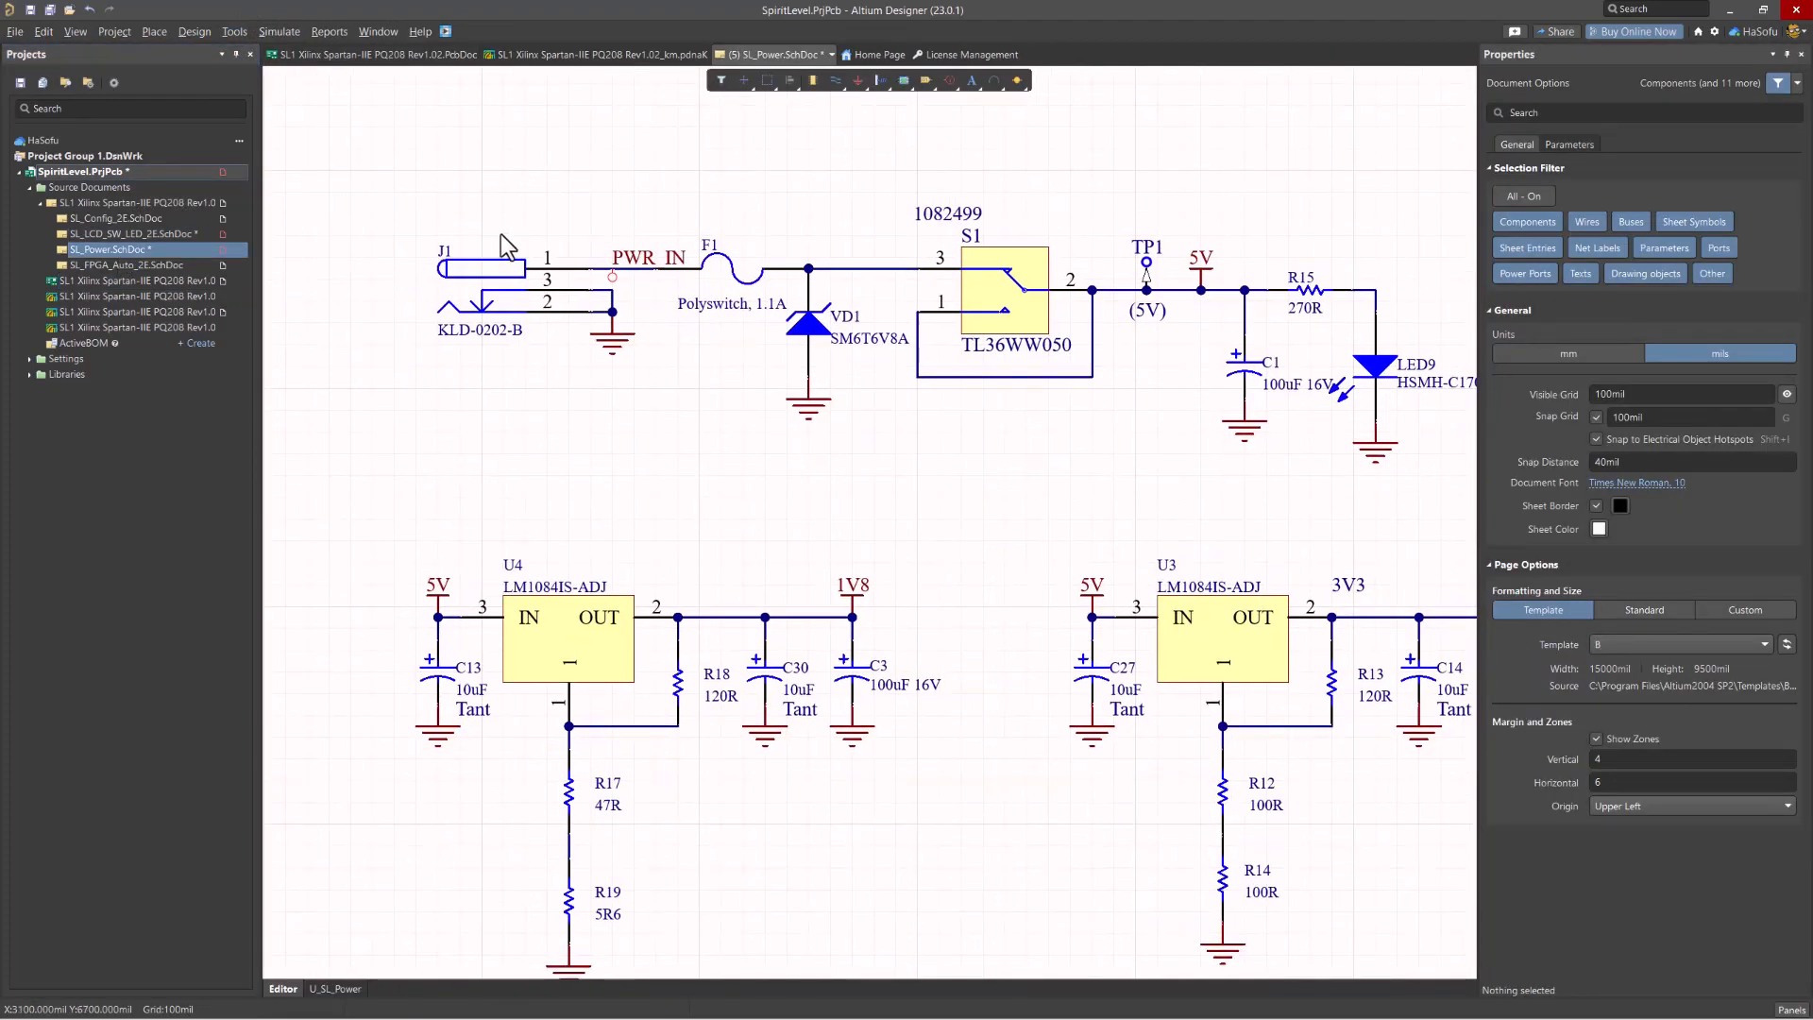
Examine the Component Type parameter of power connector J1 and the options for adding a parameter
{"action": "middle_click_drag", "start_coordinate": [501, 234], "coordinate": [496, 218]}
{"action": "left_click", "coordinate": [472, 306]}
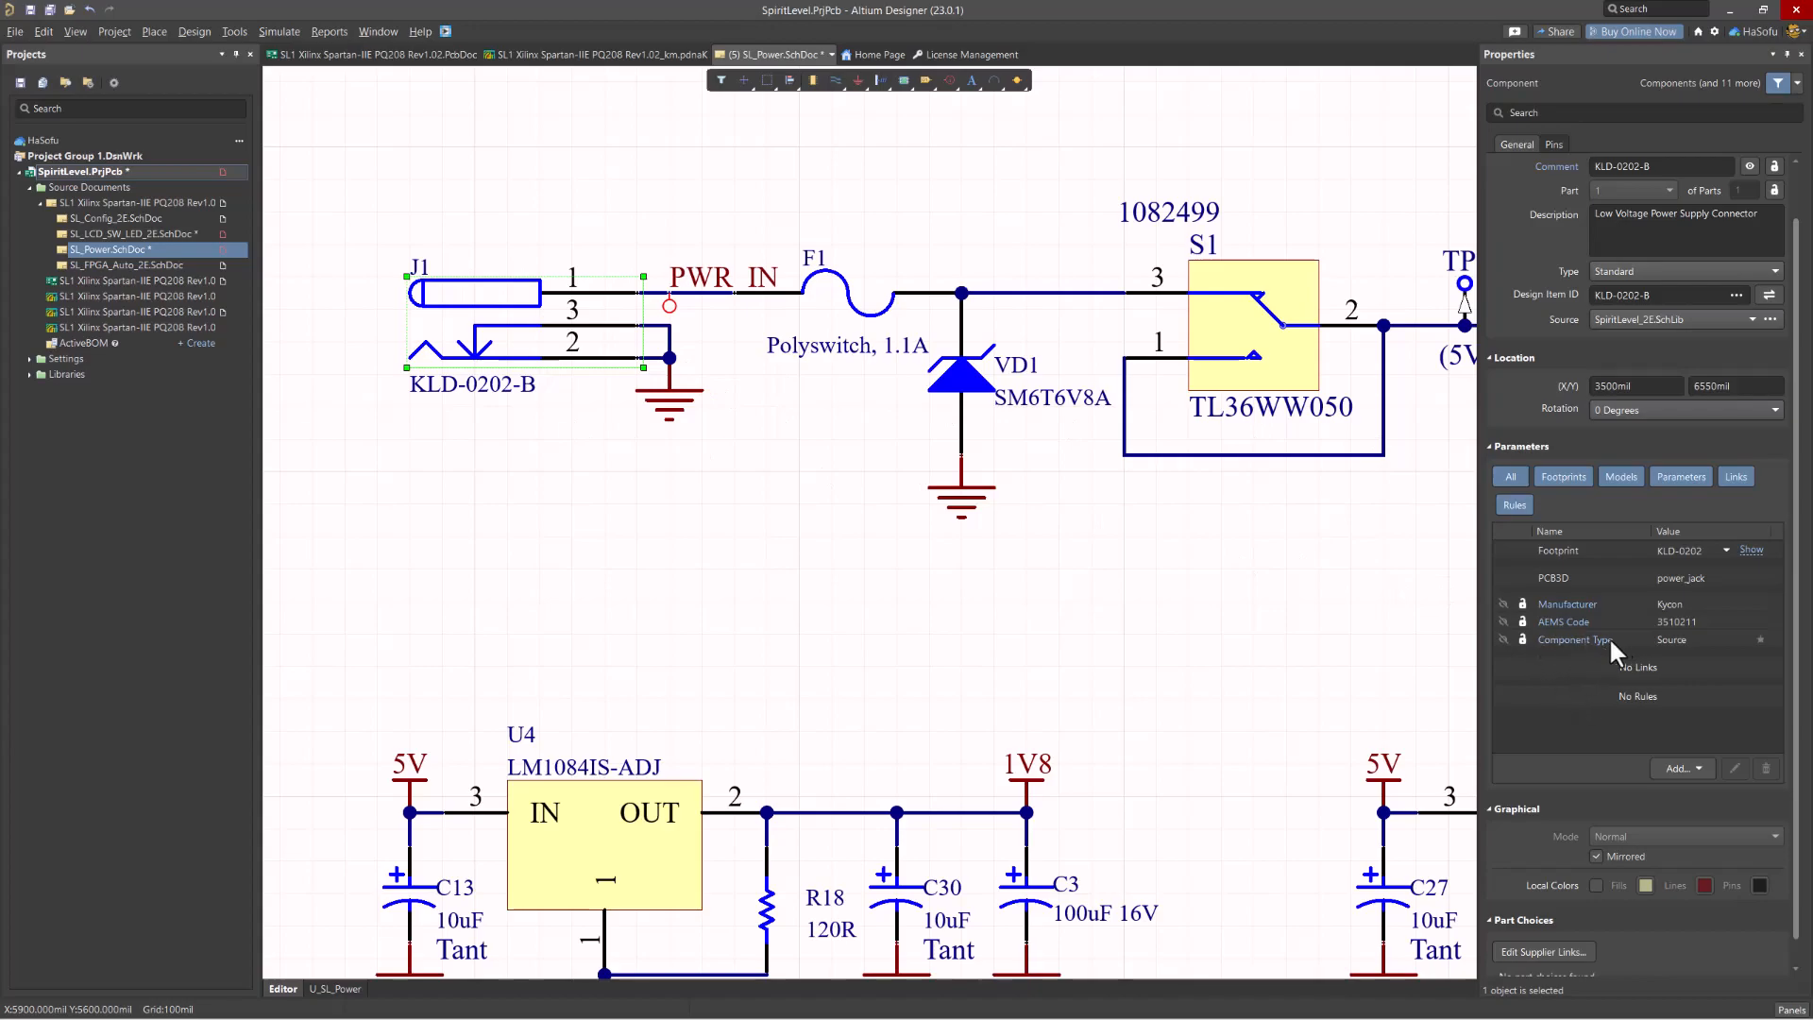
{"action": "left_click", "coordinate": [1685, 760]}
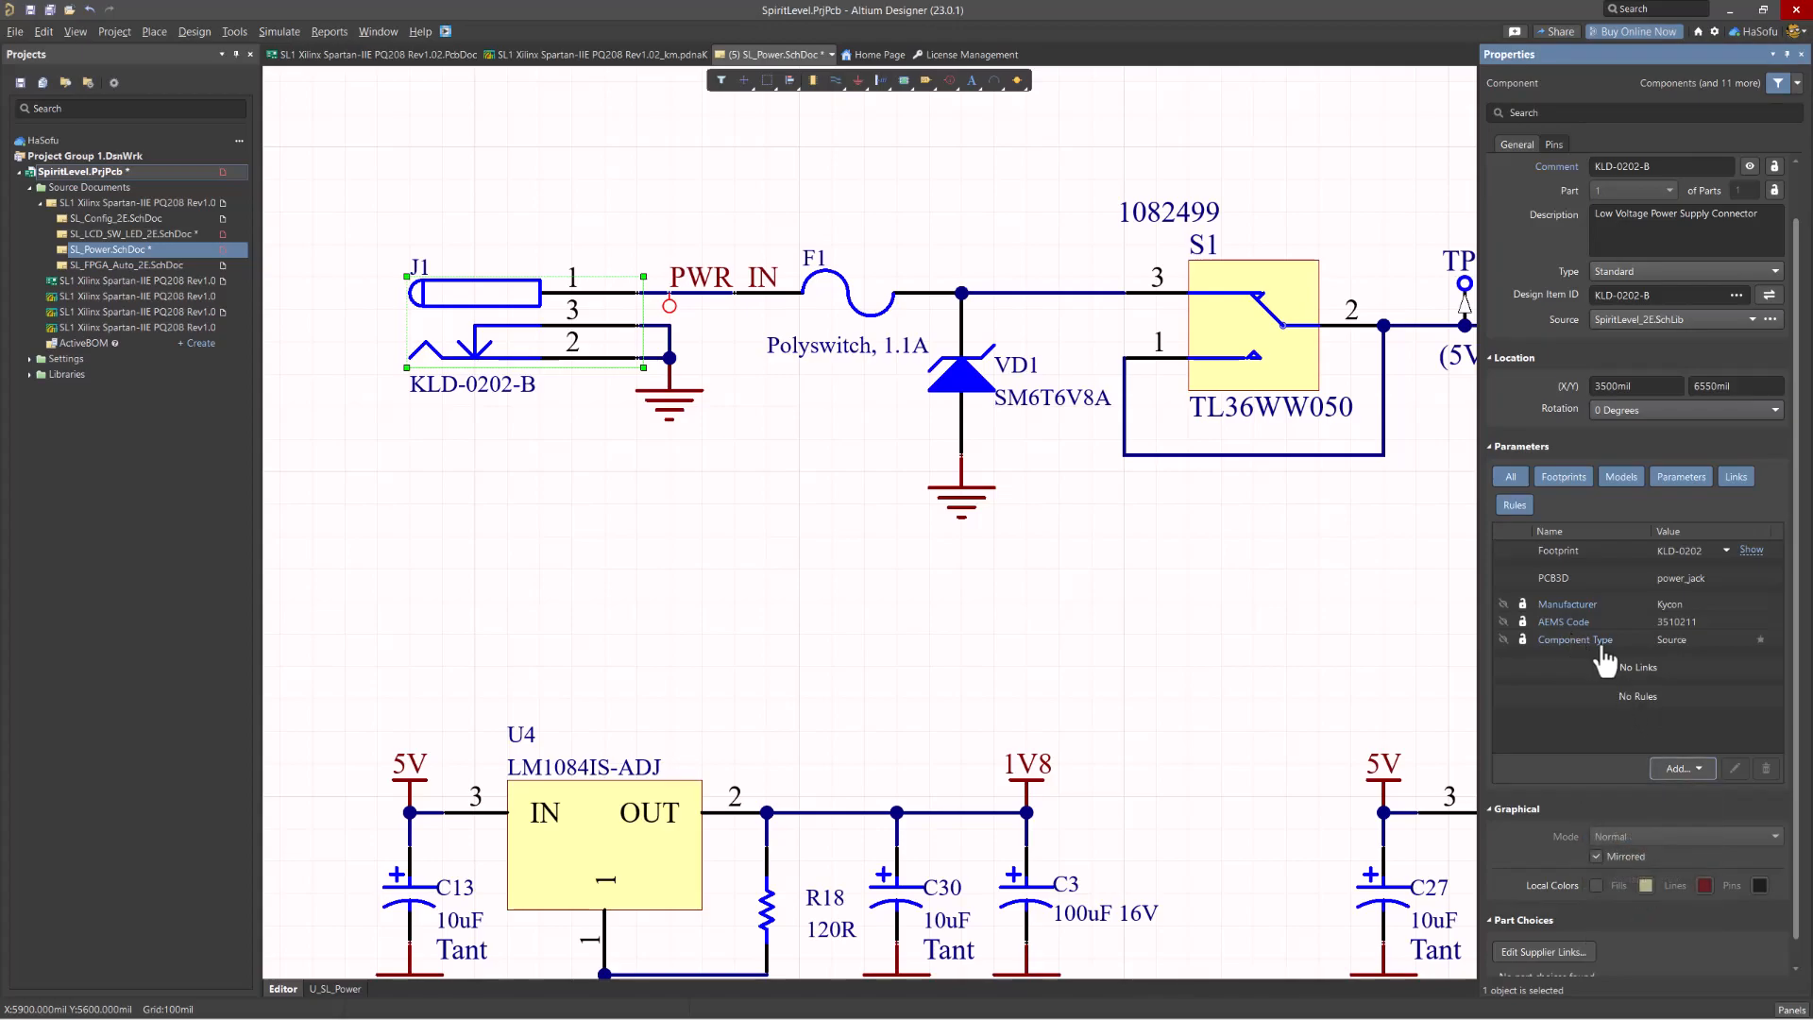
{"action": "left_click", "coordinate": [1702, 639]}
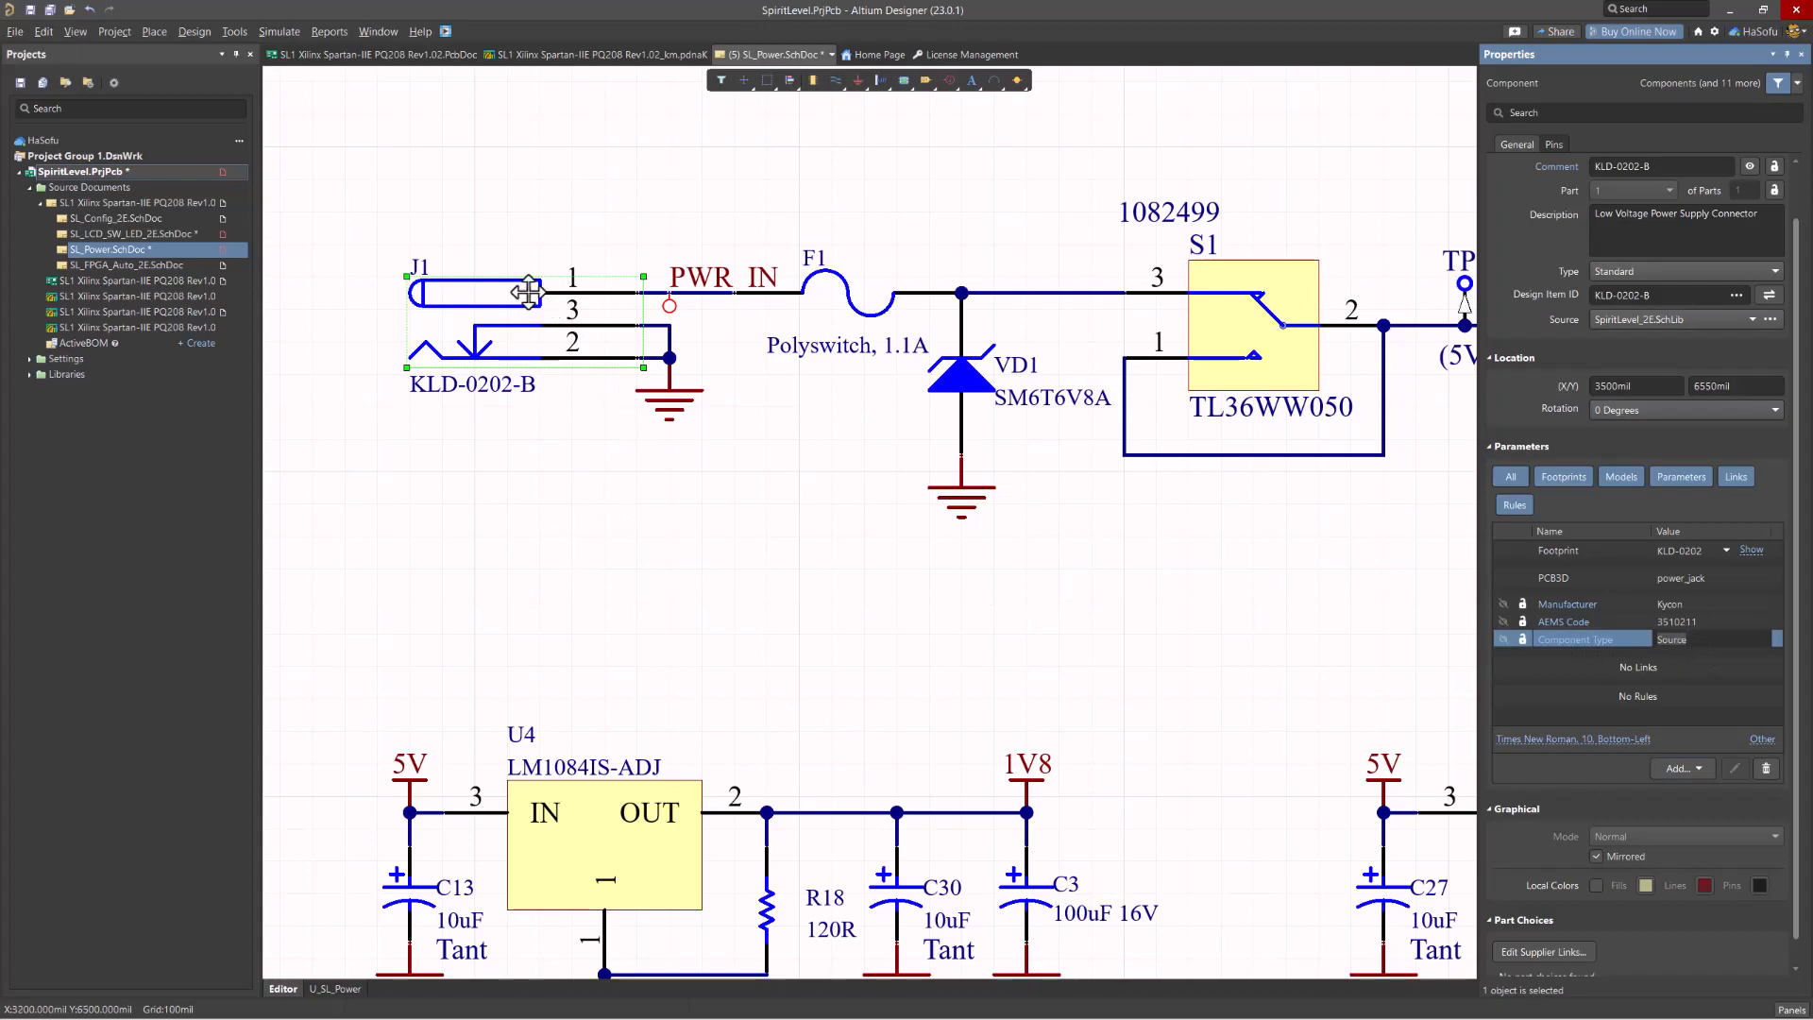
{"action": "left_click", "coordinate": [801, 547]}
Examine regulator U4's options for adding a parameter and open its Component Type value for editing
{"action": "scroll", "coordinate": [972, 666], "scroll_direction": "down", "scroll_amount": 3}
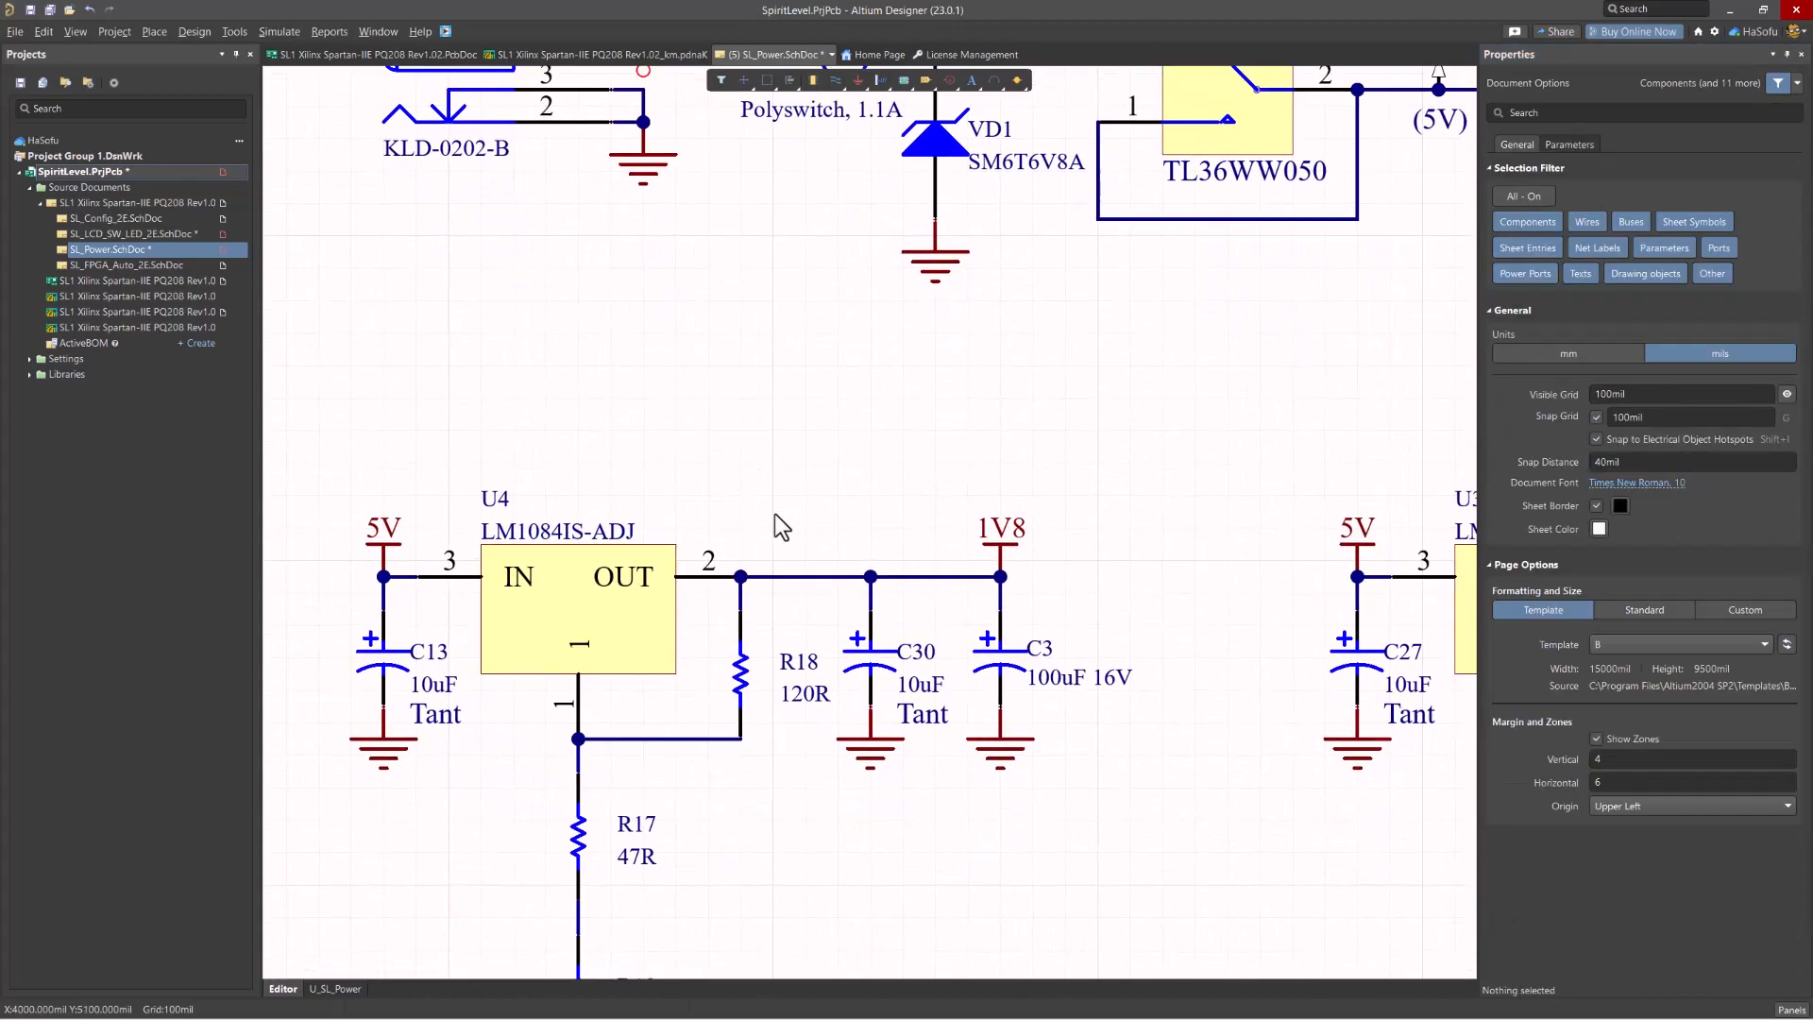
{"action": "left_click", "coordinate": [586, 610]}
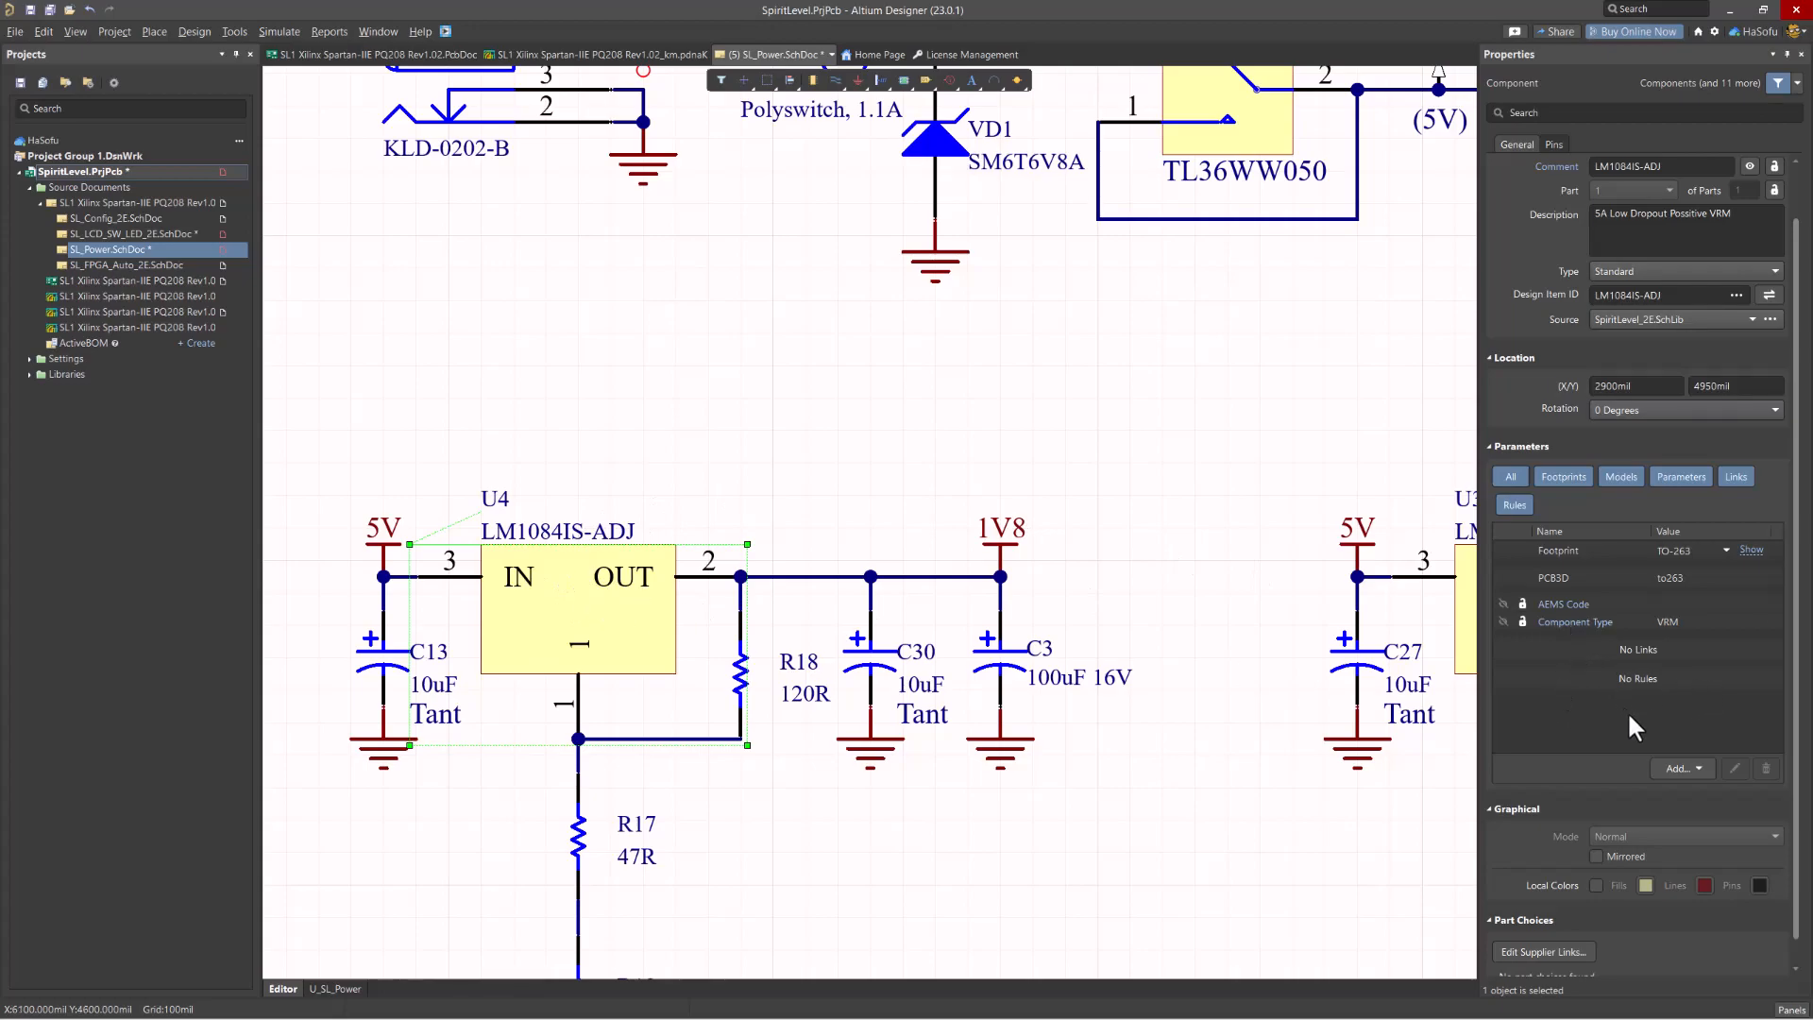
{"action": "left_click", "coordinate": [1682, 770]}
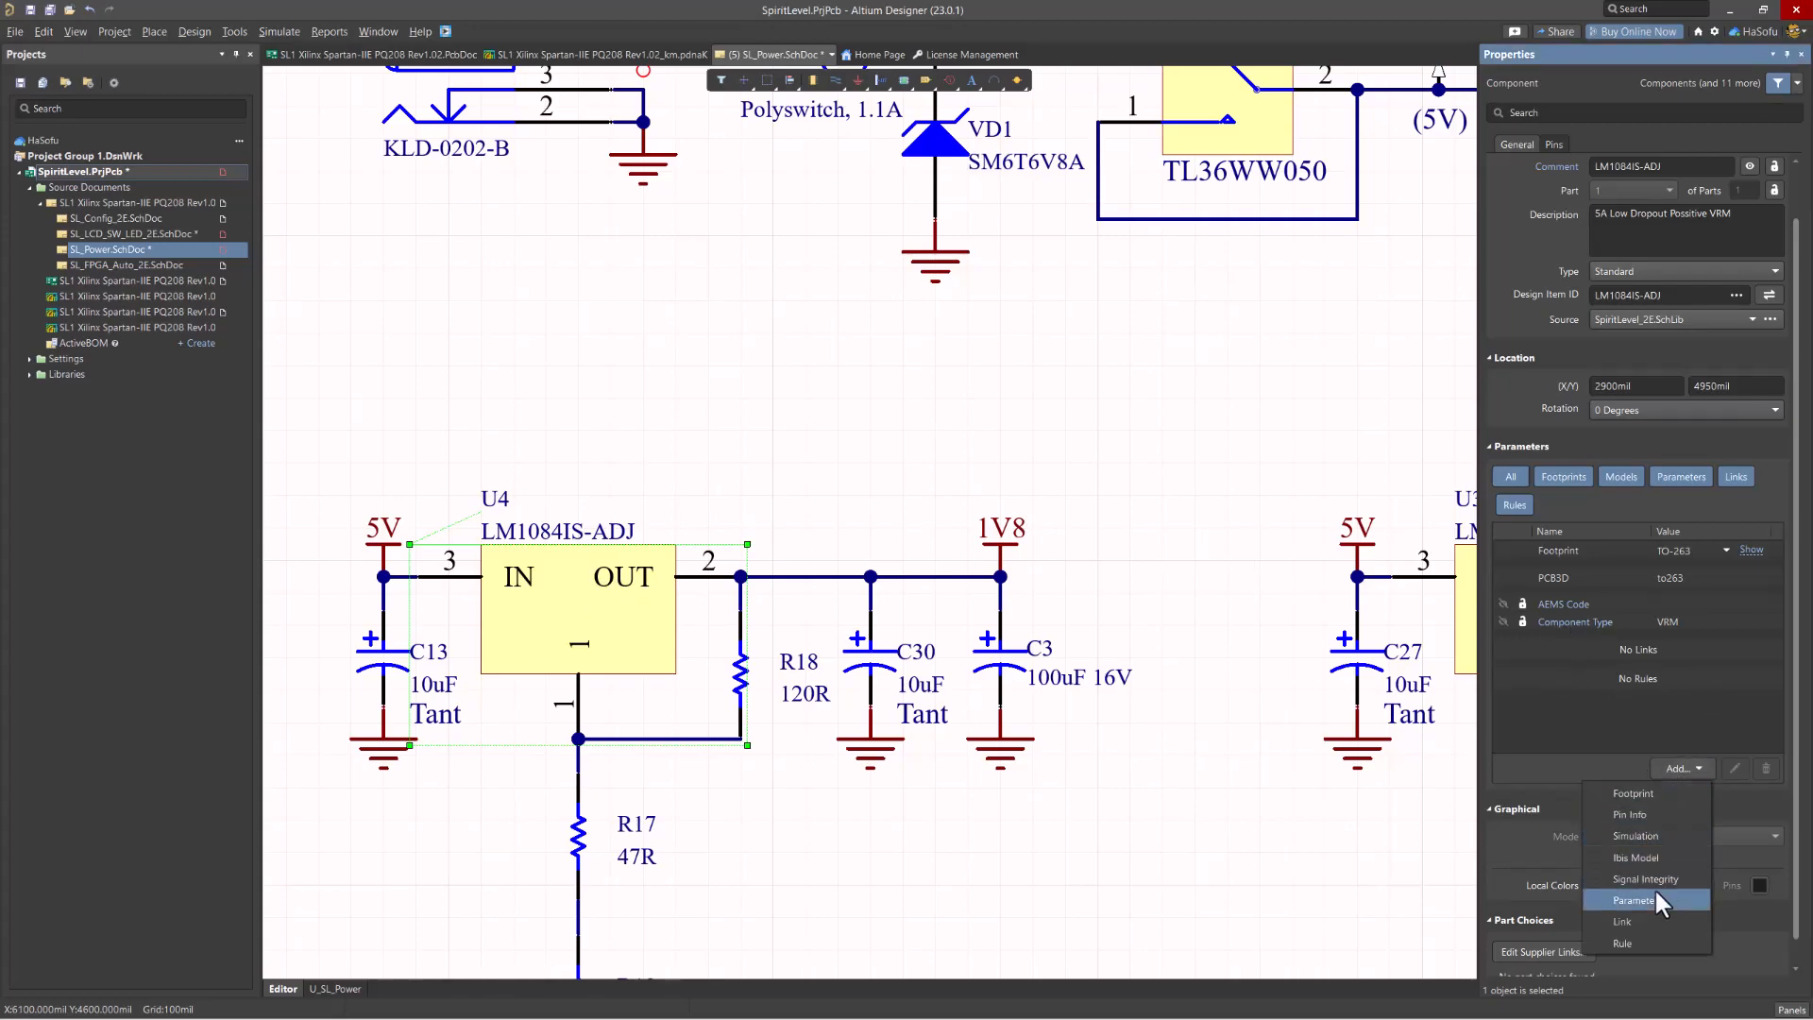
{"action": "left_click", "coordinate": [1584, 628]}
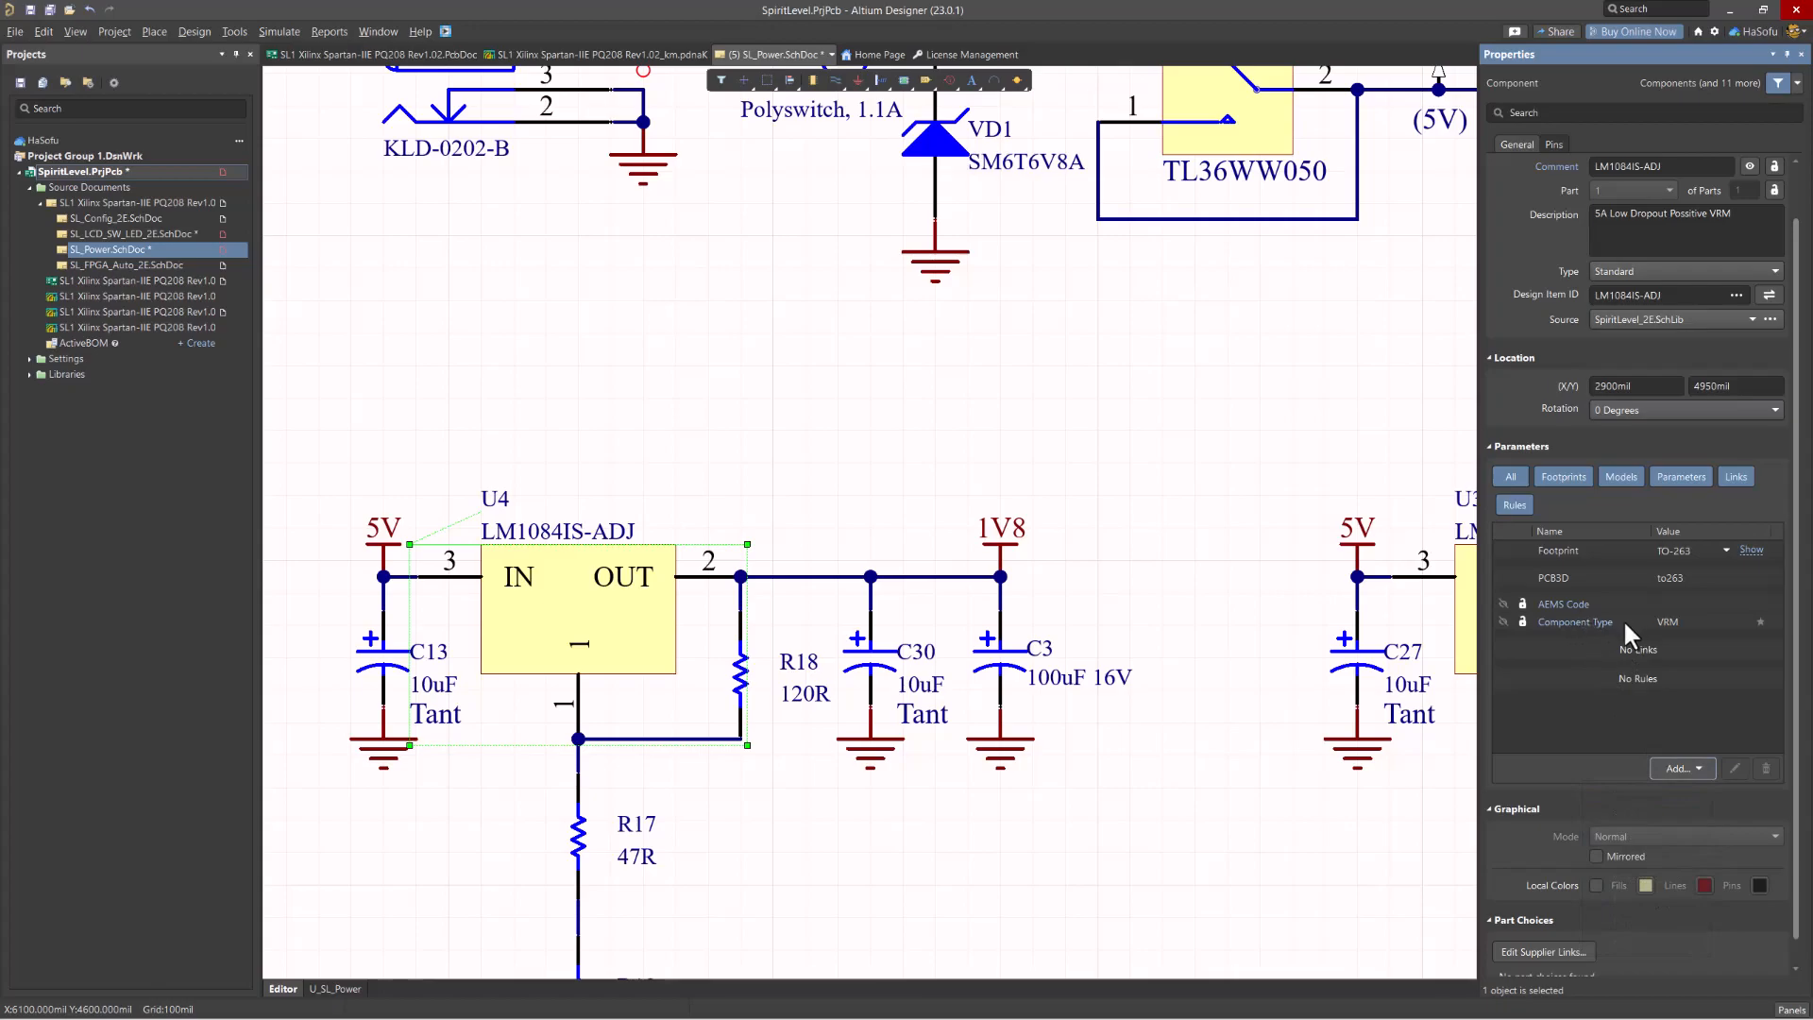
{"action": "left_click", "coordinate": [1696, 628]}
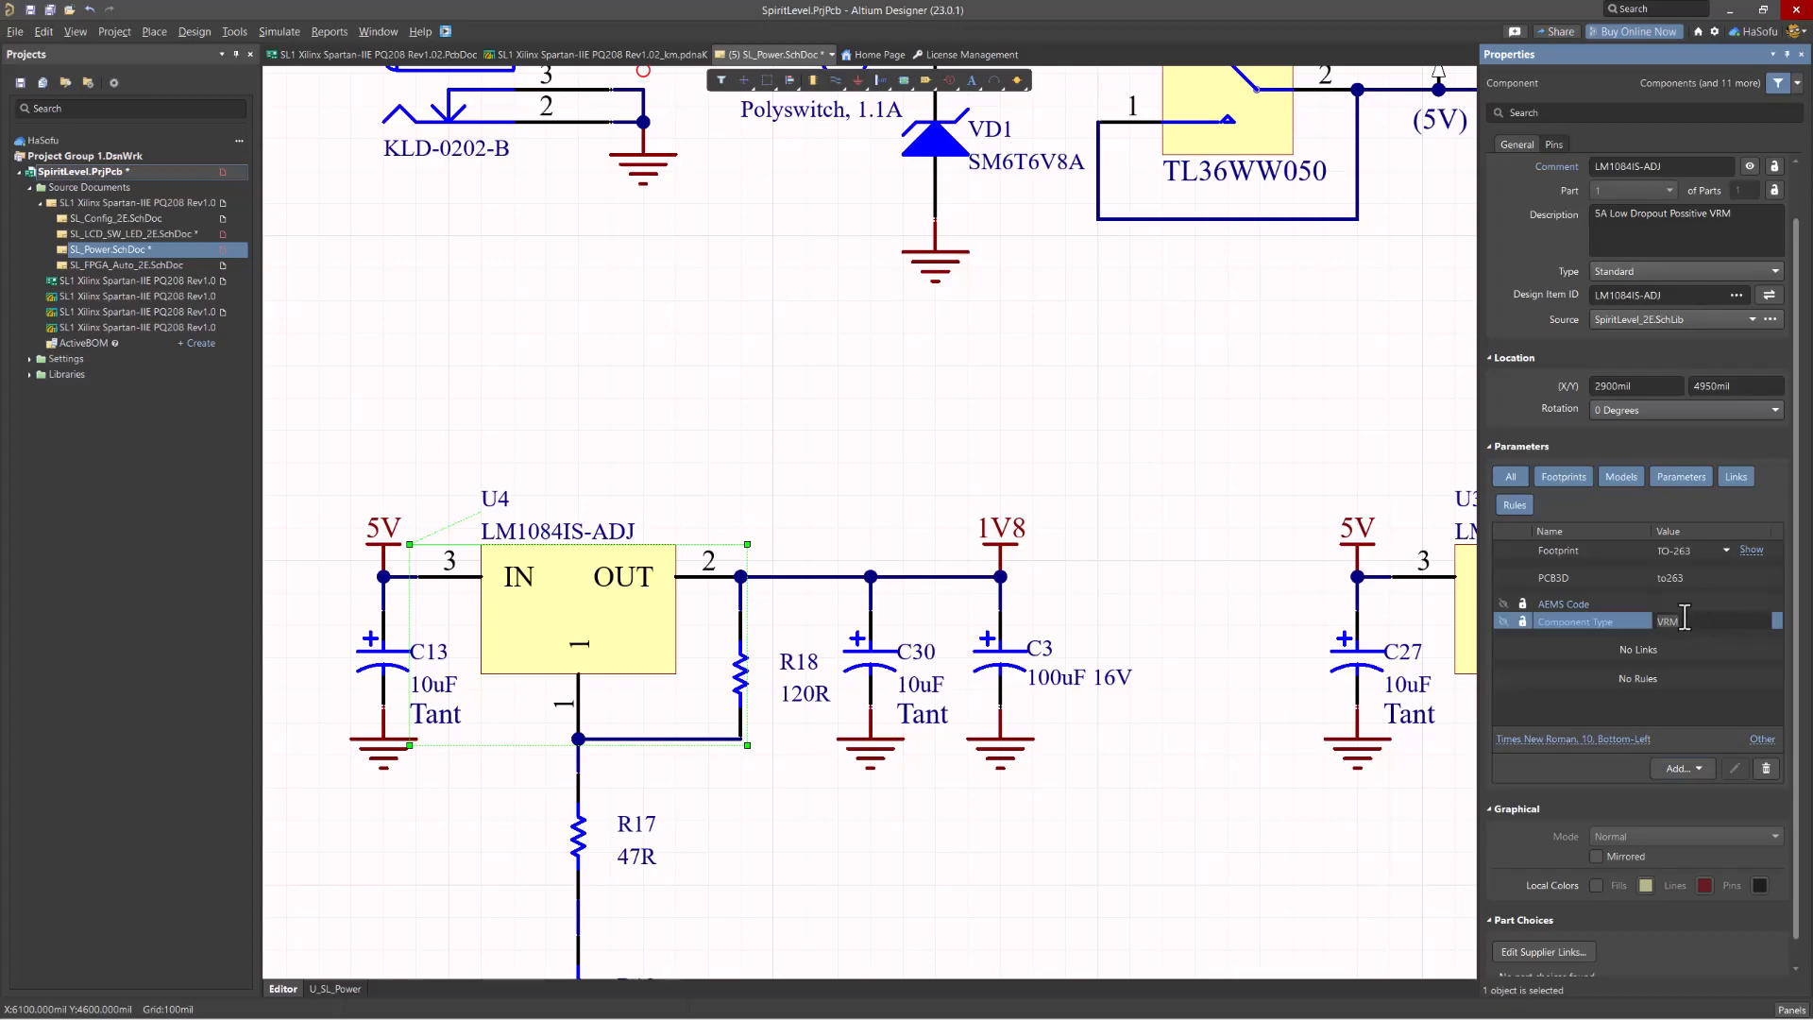
Leave the regulator's parameter, bring up the SpiritLevel PCB document, and reopen the SL_LCD_SW_LED_2E schematic sheet
{"action": "left_click", "coordinate": [1015, 380]}
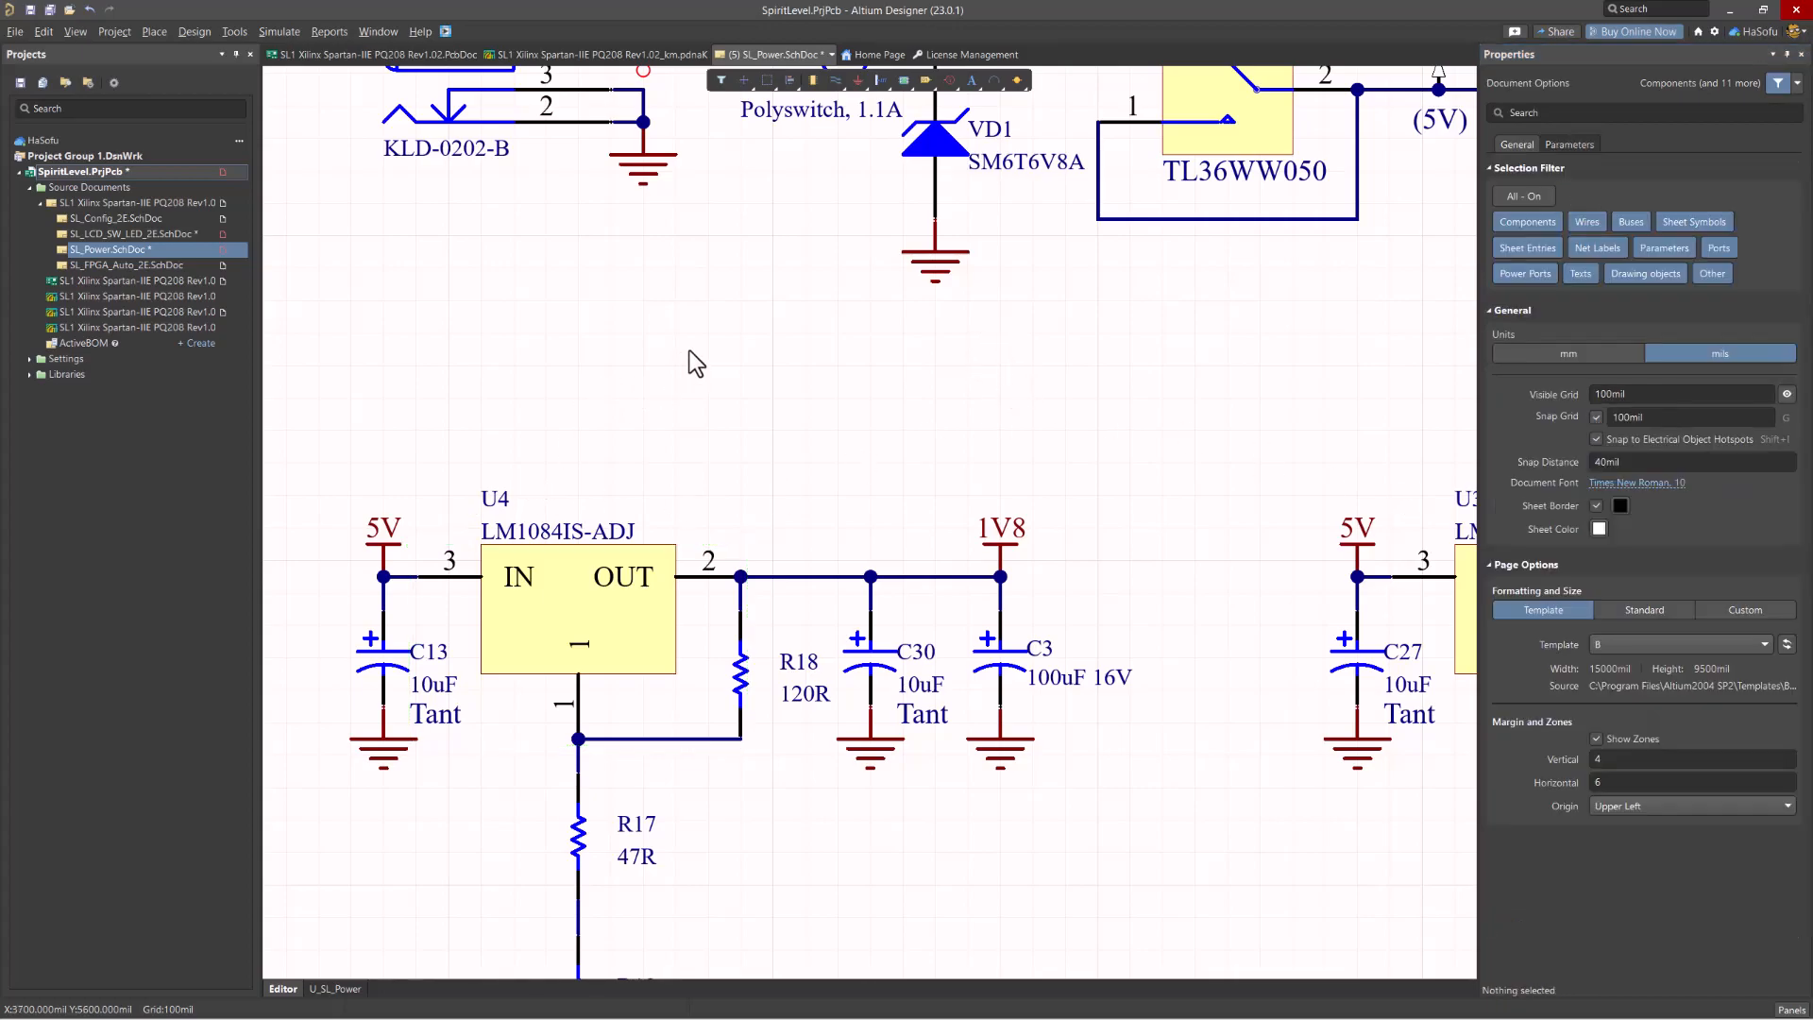
{"action": "double_click", "coordinate": [162, 280]}
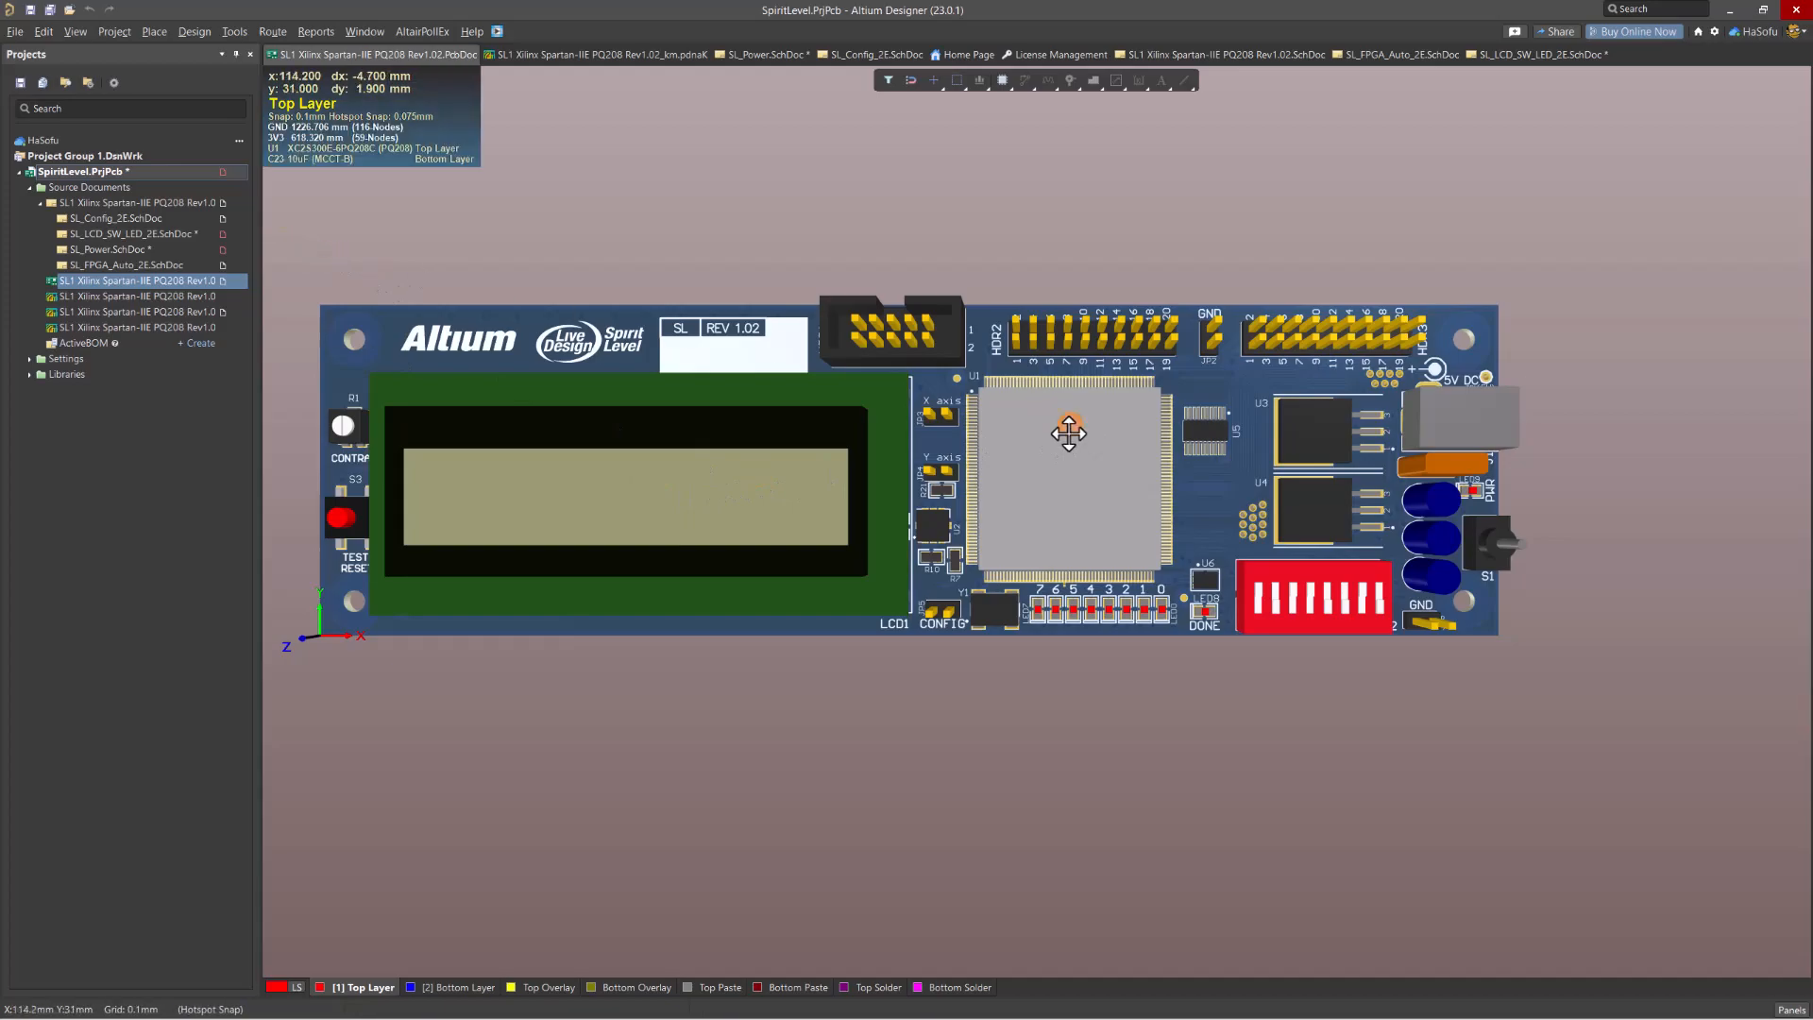
{"action": "double_click", "coordinate": [132, 233]}
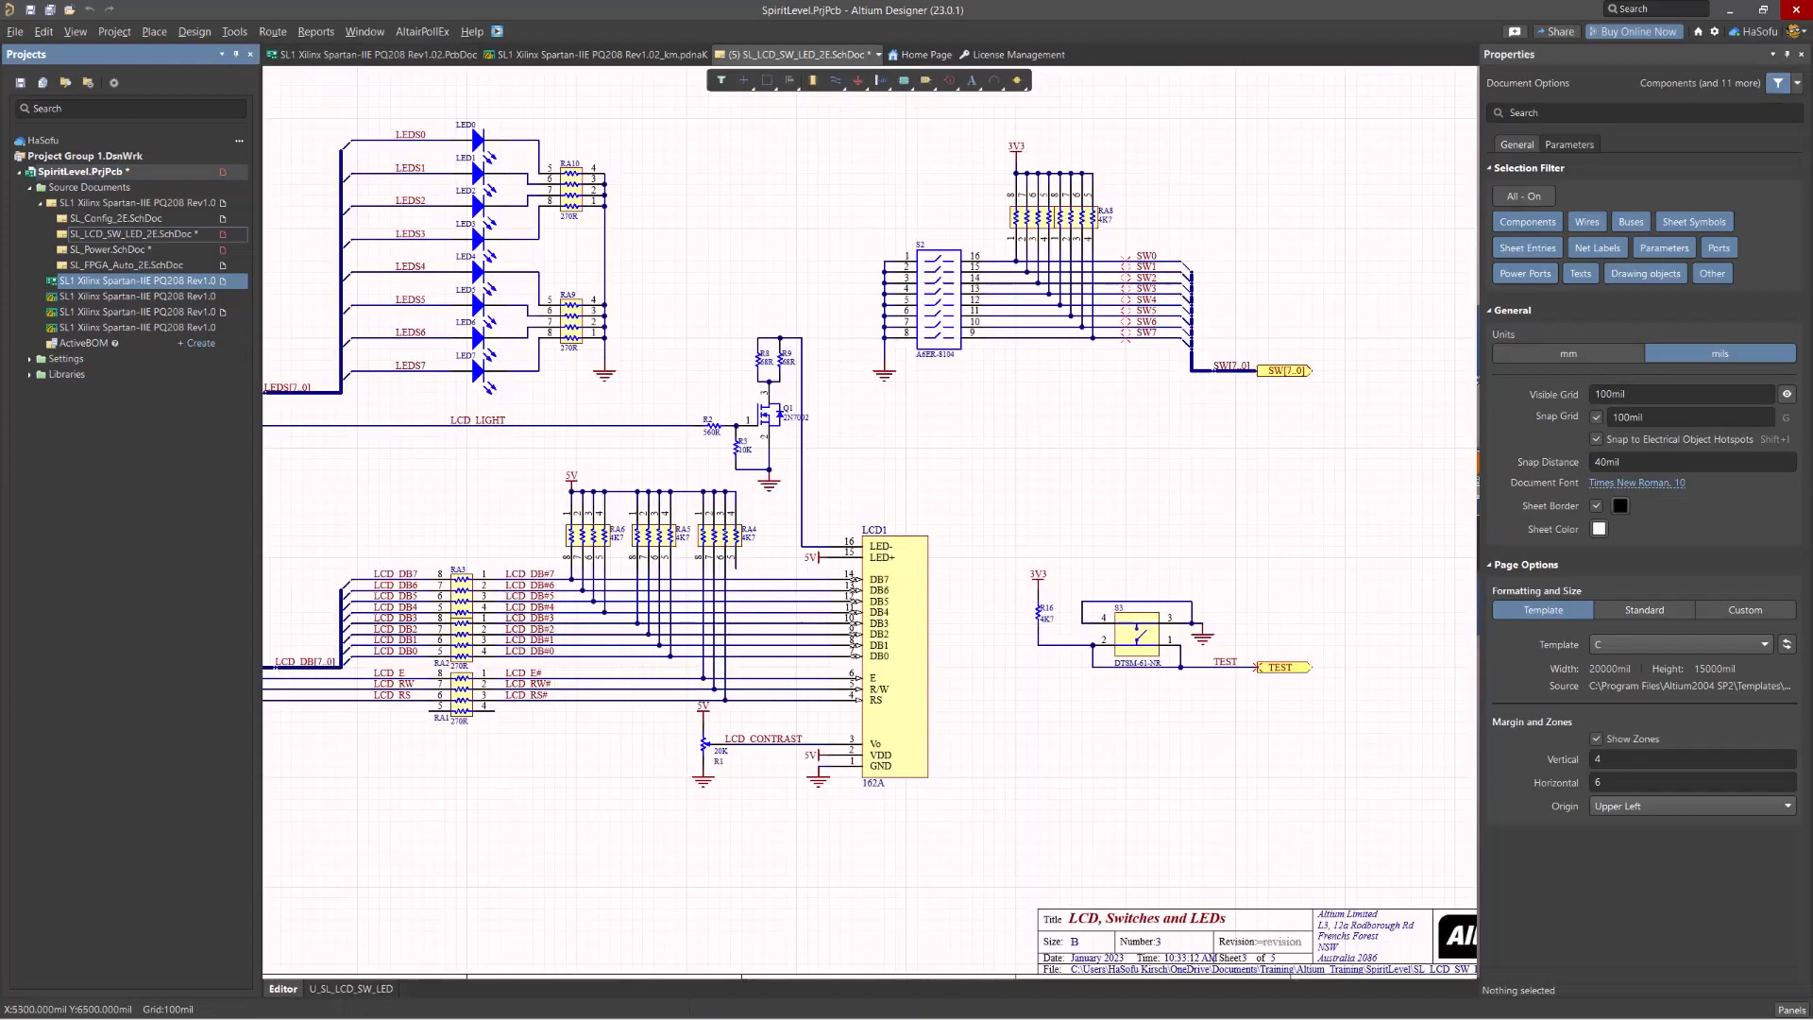
Examine the Current Consumption parameter of display LCD1 and the options for adding a parameter to it
{"action": "scroll", "coordinate": [922, 613], "scroll_direction": "up", "scroll_amount": 4, "text": "ctrl"}
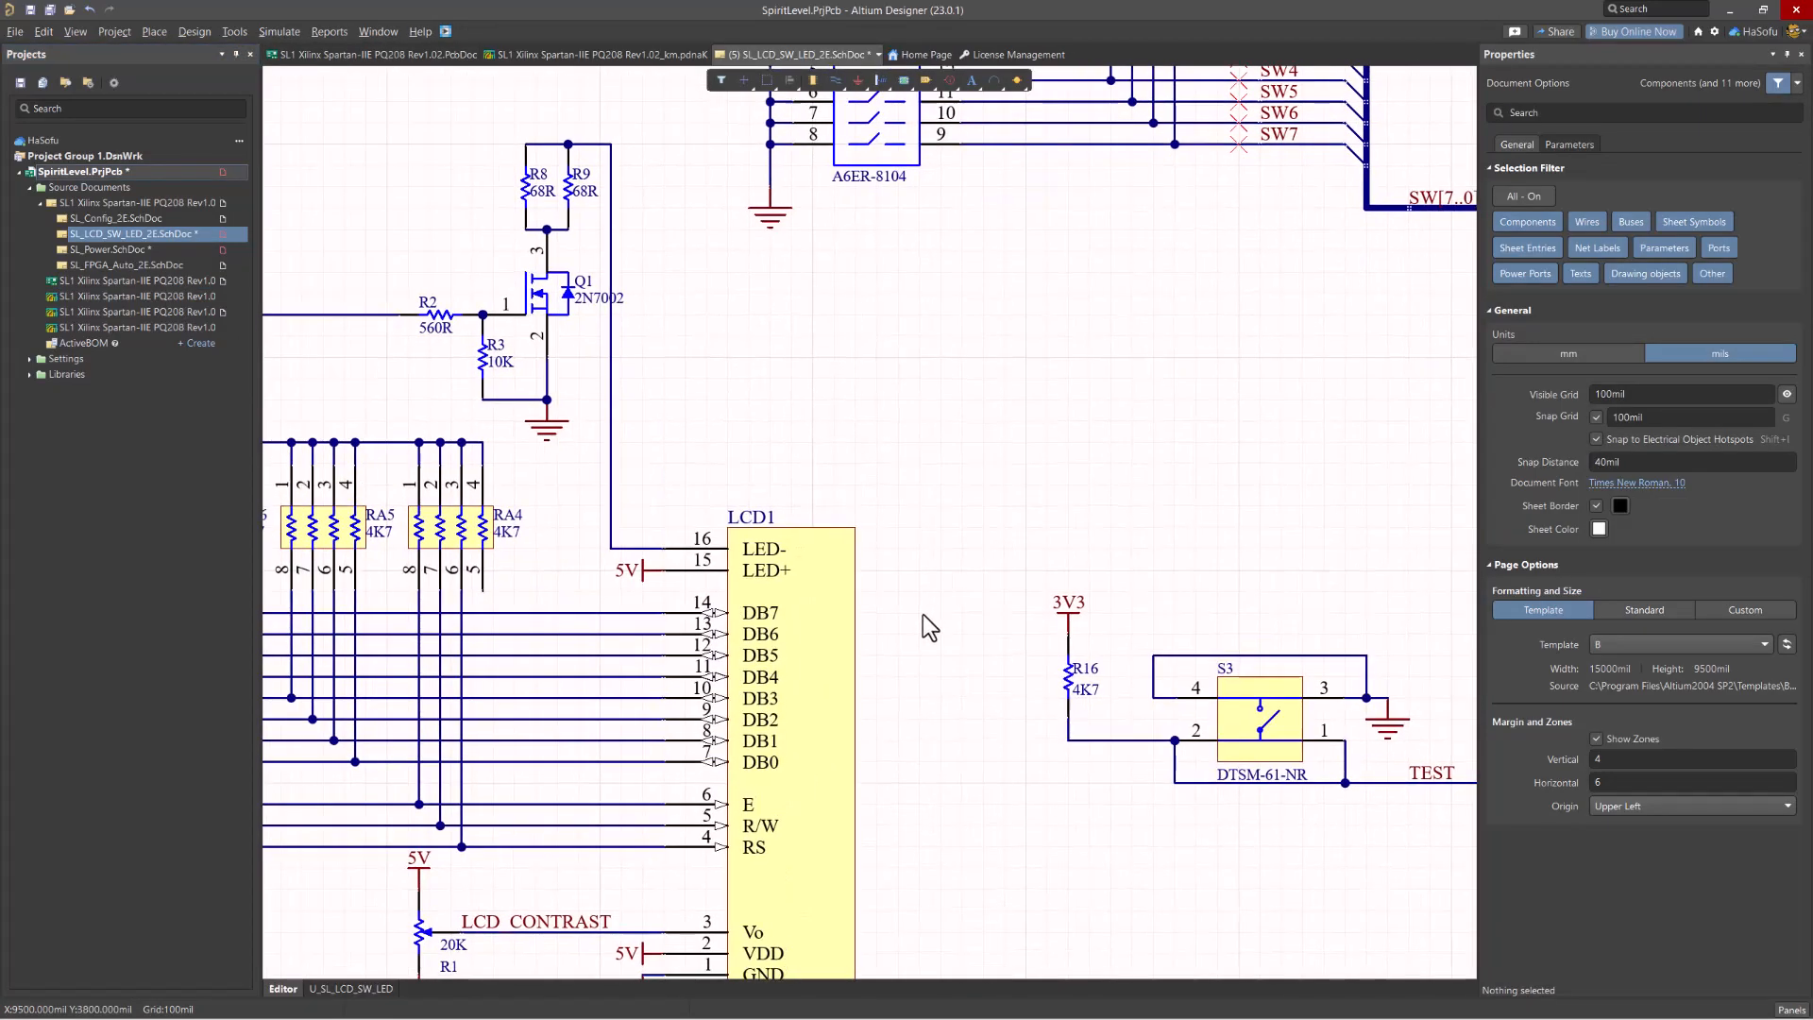
{"action": "left_click", "coordinate": [780, 501]}
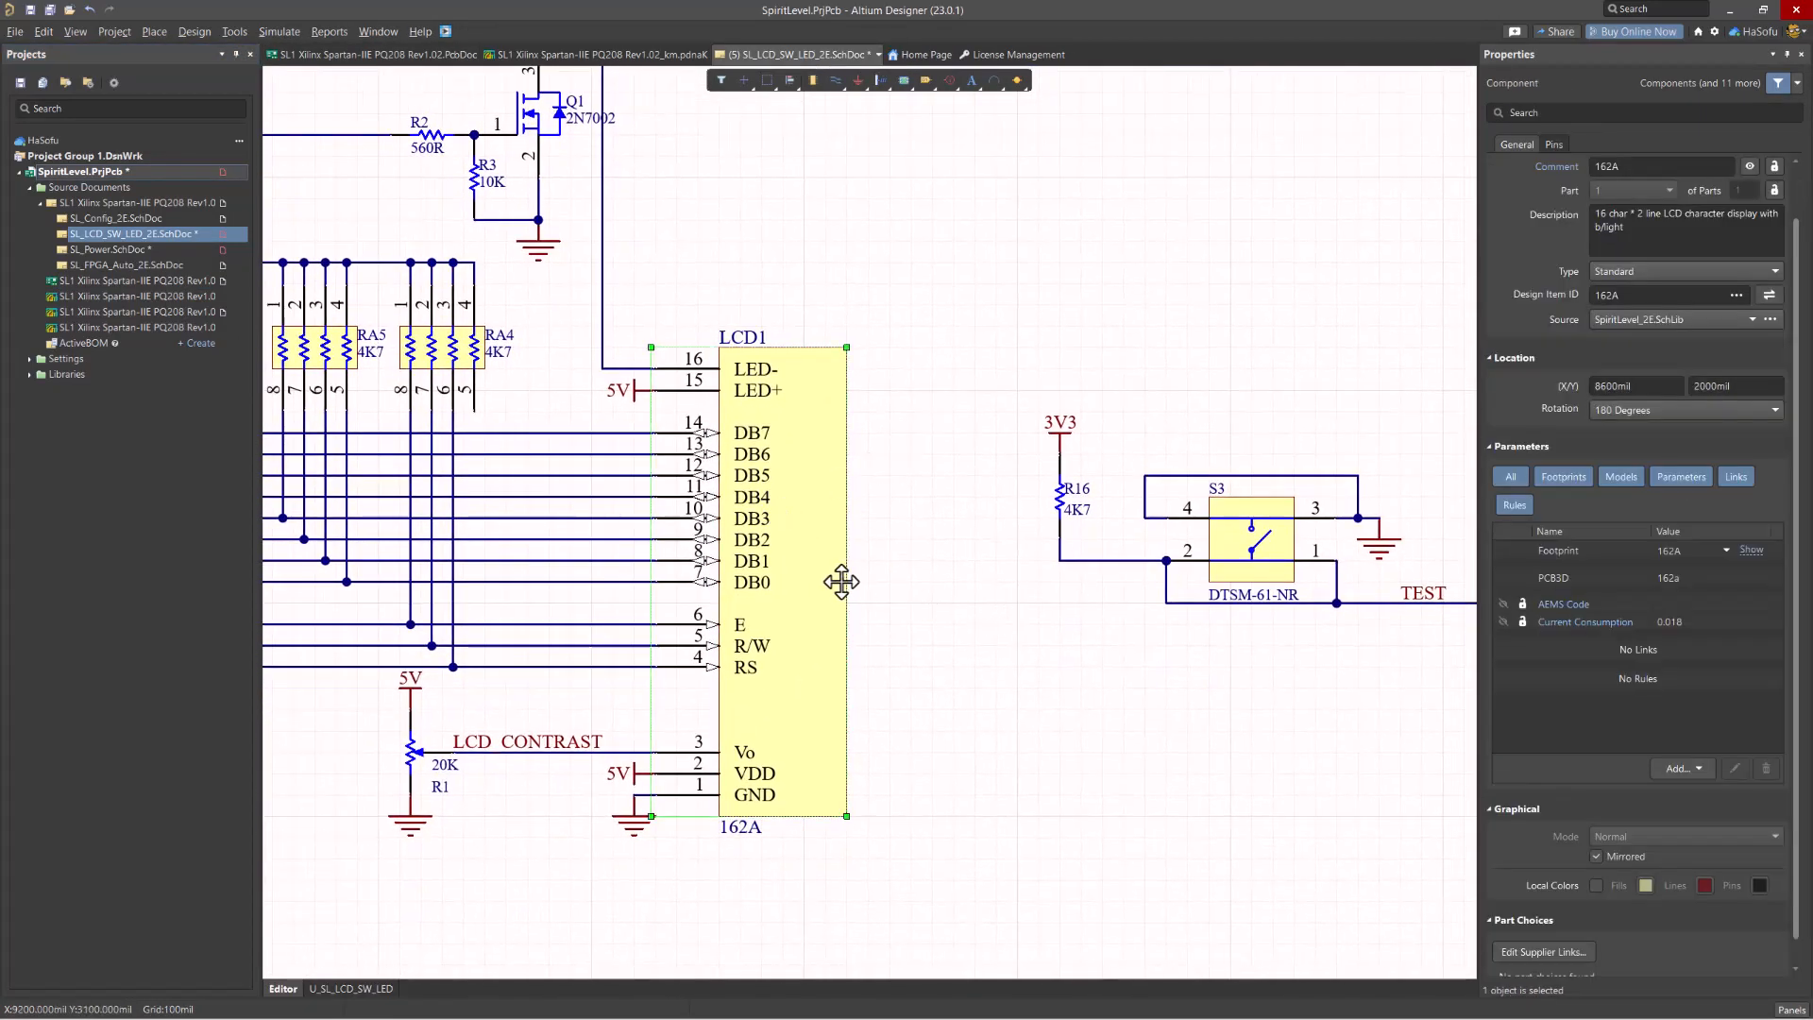
{"action": "left_click", "coordinate": [1670, 761]}
{"action": "left_click", "coordinate": [1583, 720]}
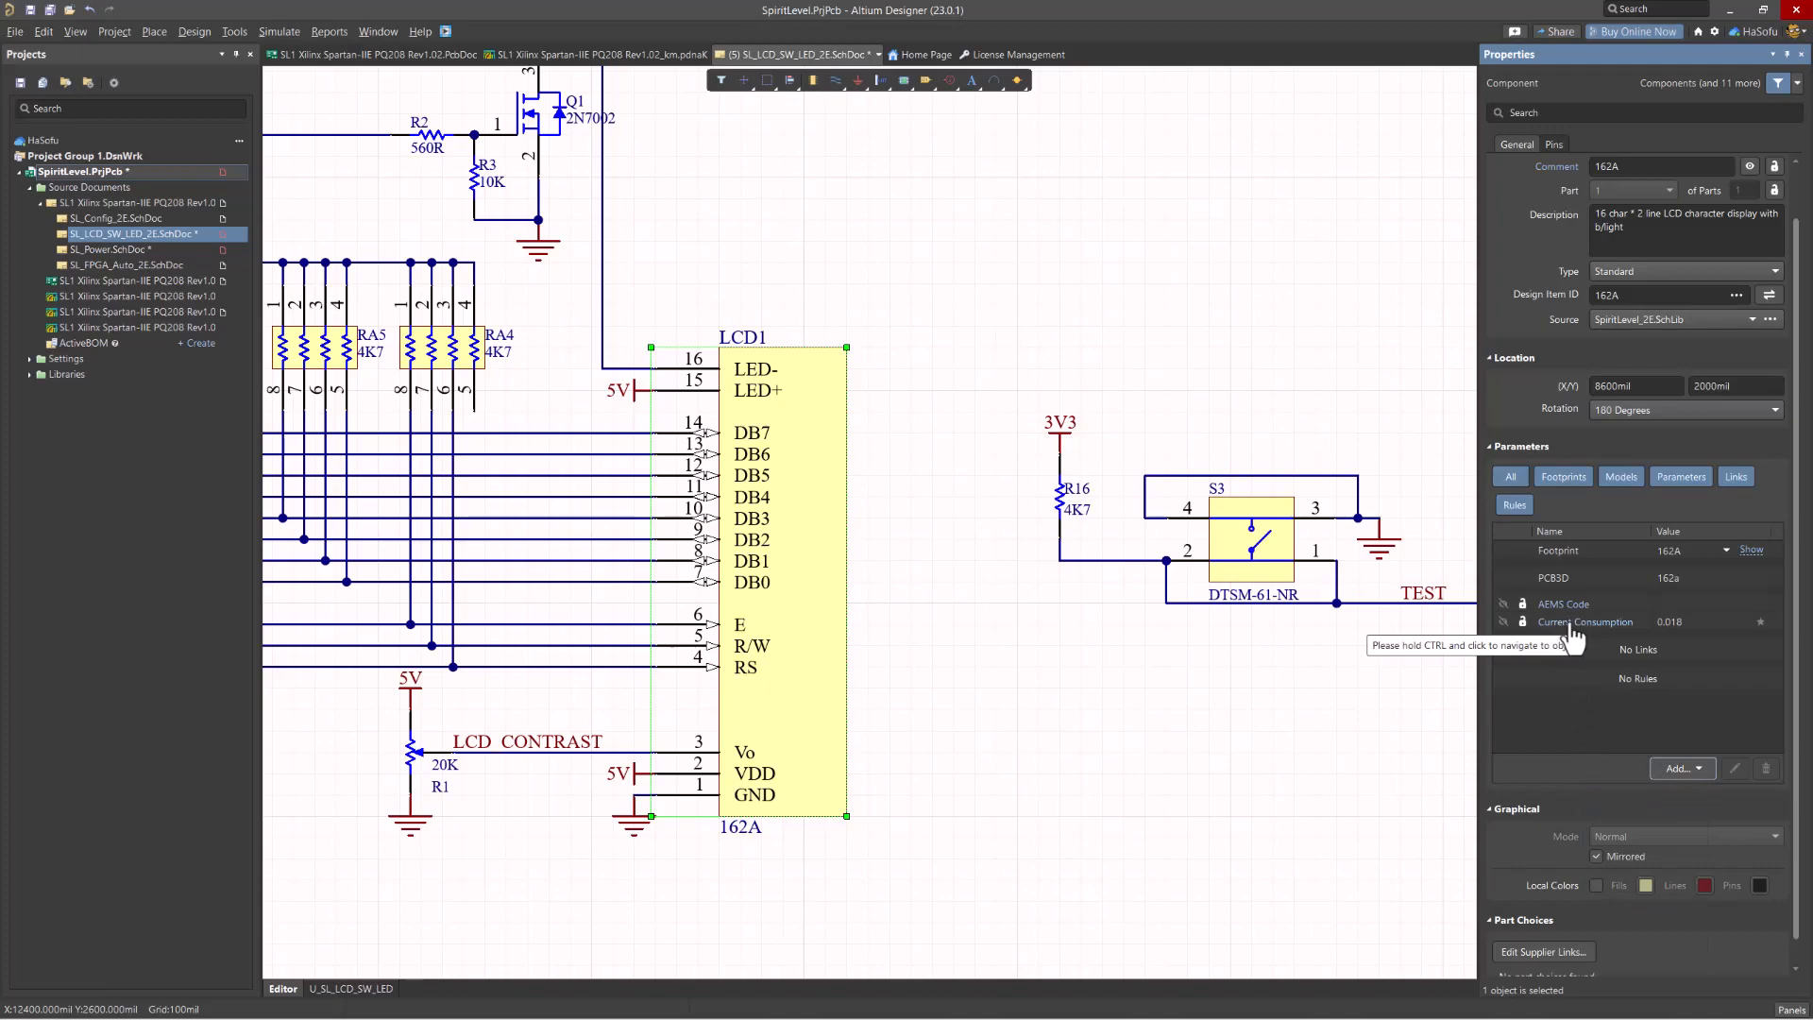
{"action": "left_click", "coordinate": [1695, 621]}
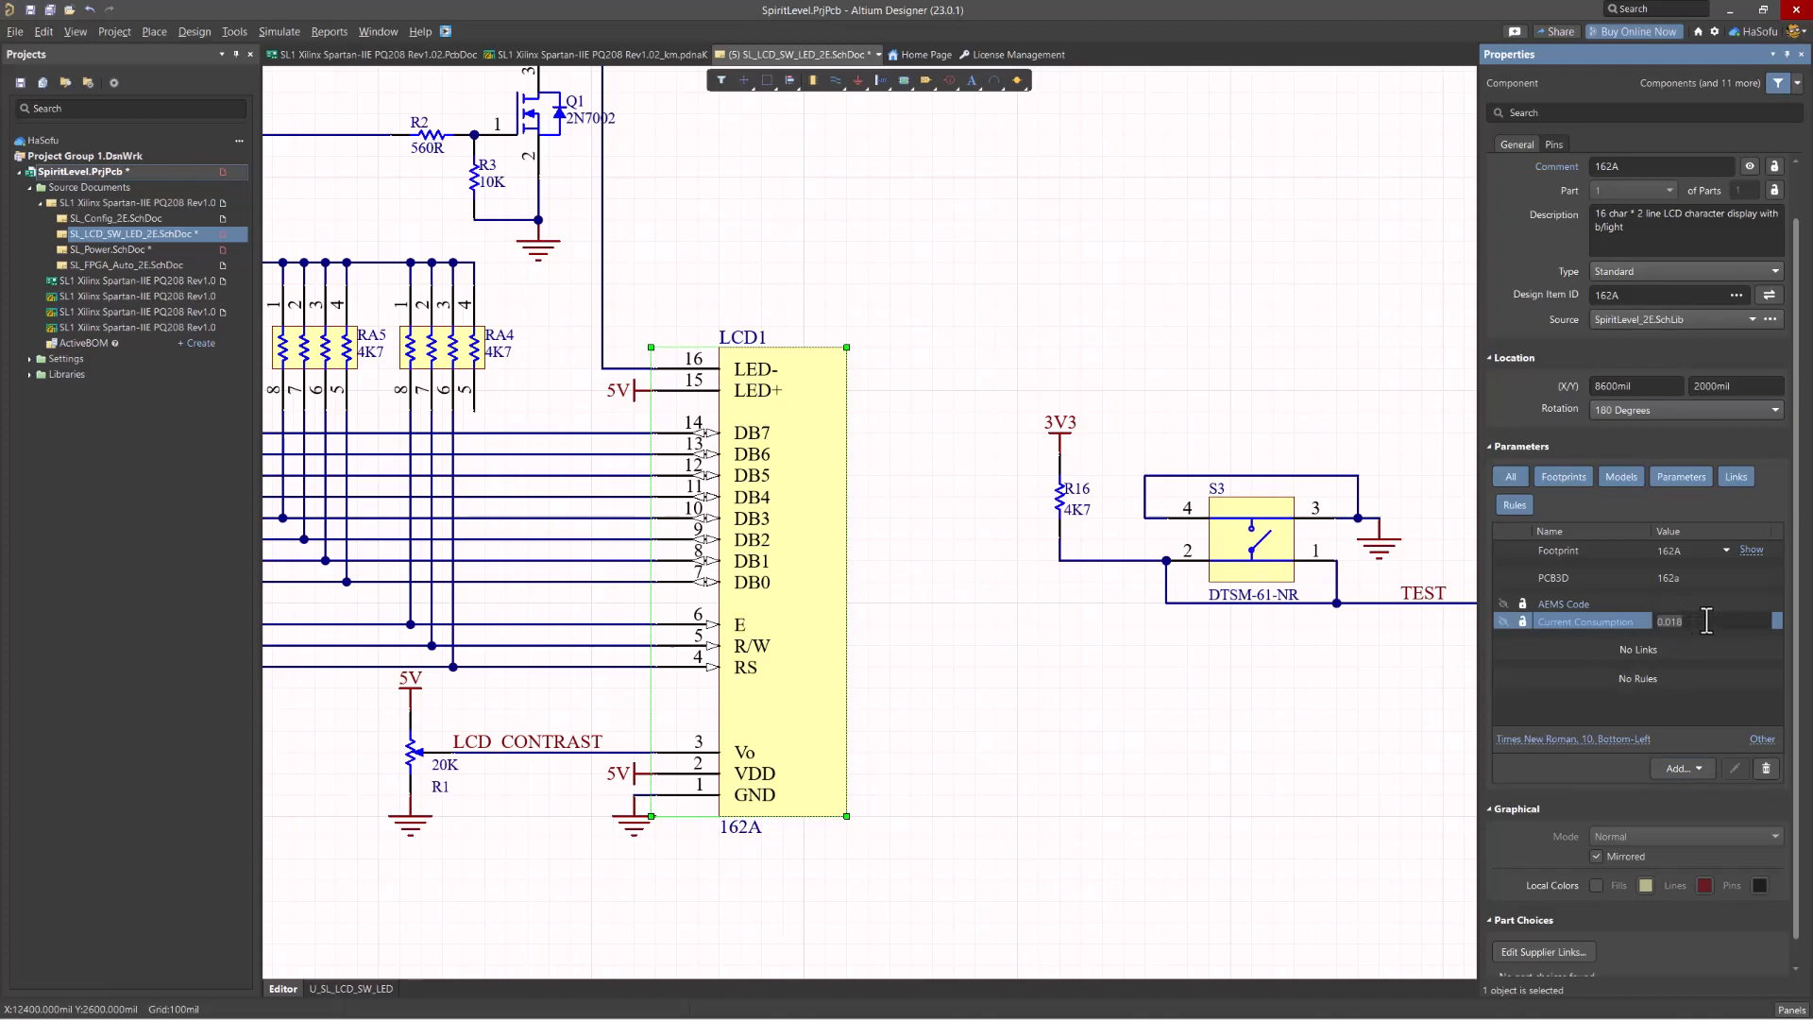
{"action": "left_click", "coordinate": [1669, 702]}
{"action": "left_click", "coordinate": [938, 253]}
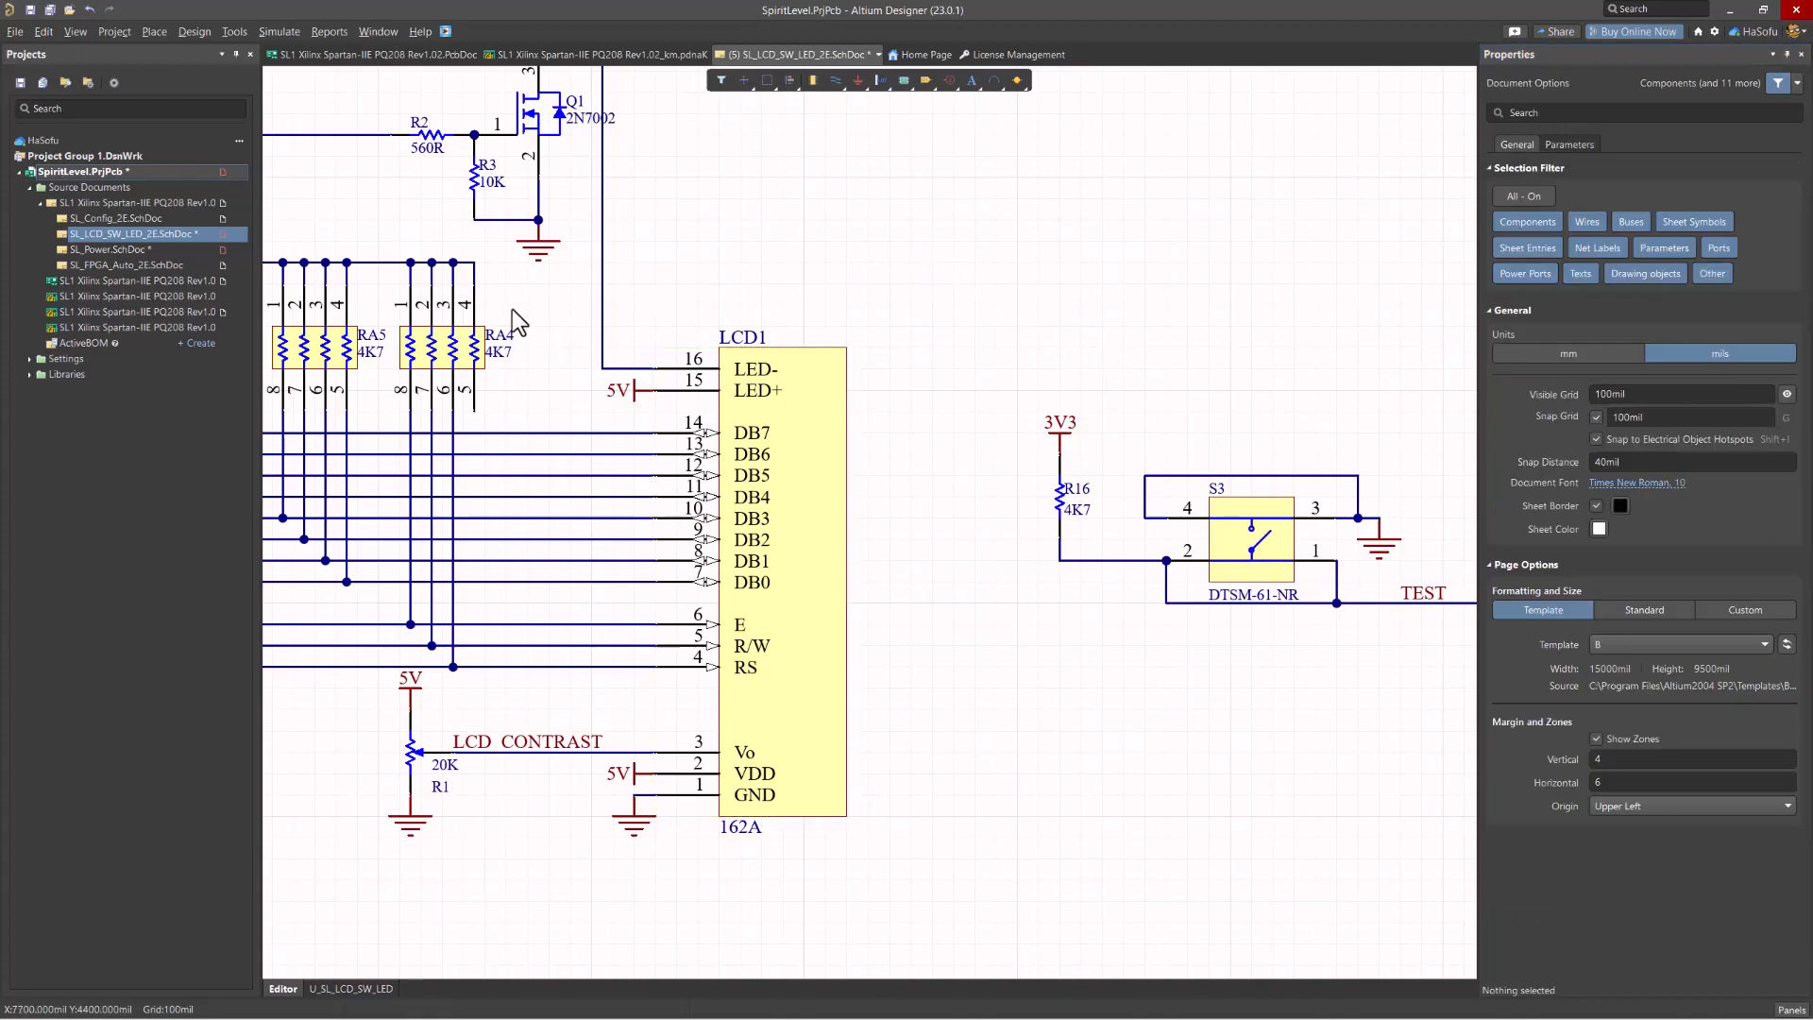
Open the SL_Power and SL_FPGA_Auto_2E sheets and examine the full parameter list of the large FPGA component
{"action": "double_click", "coordinate": [113, 250]}
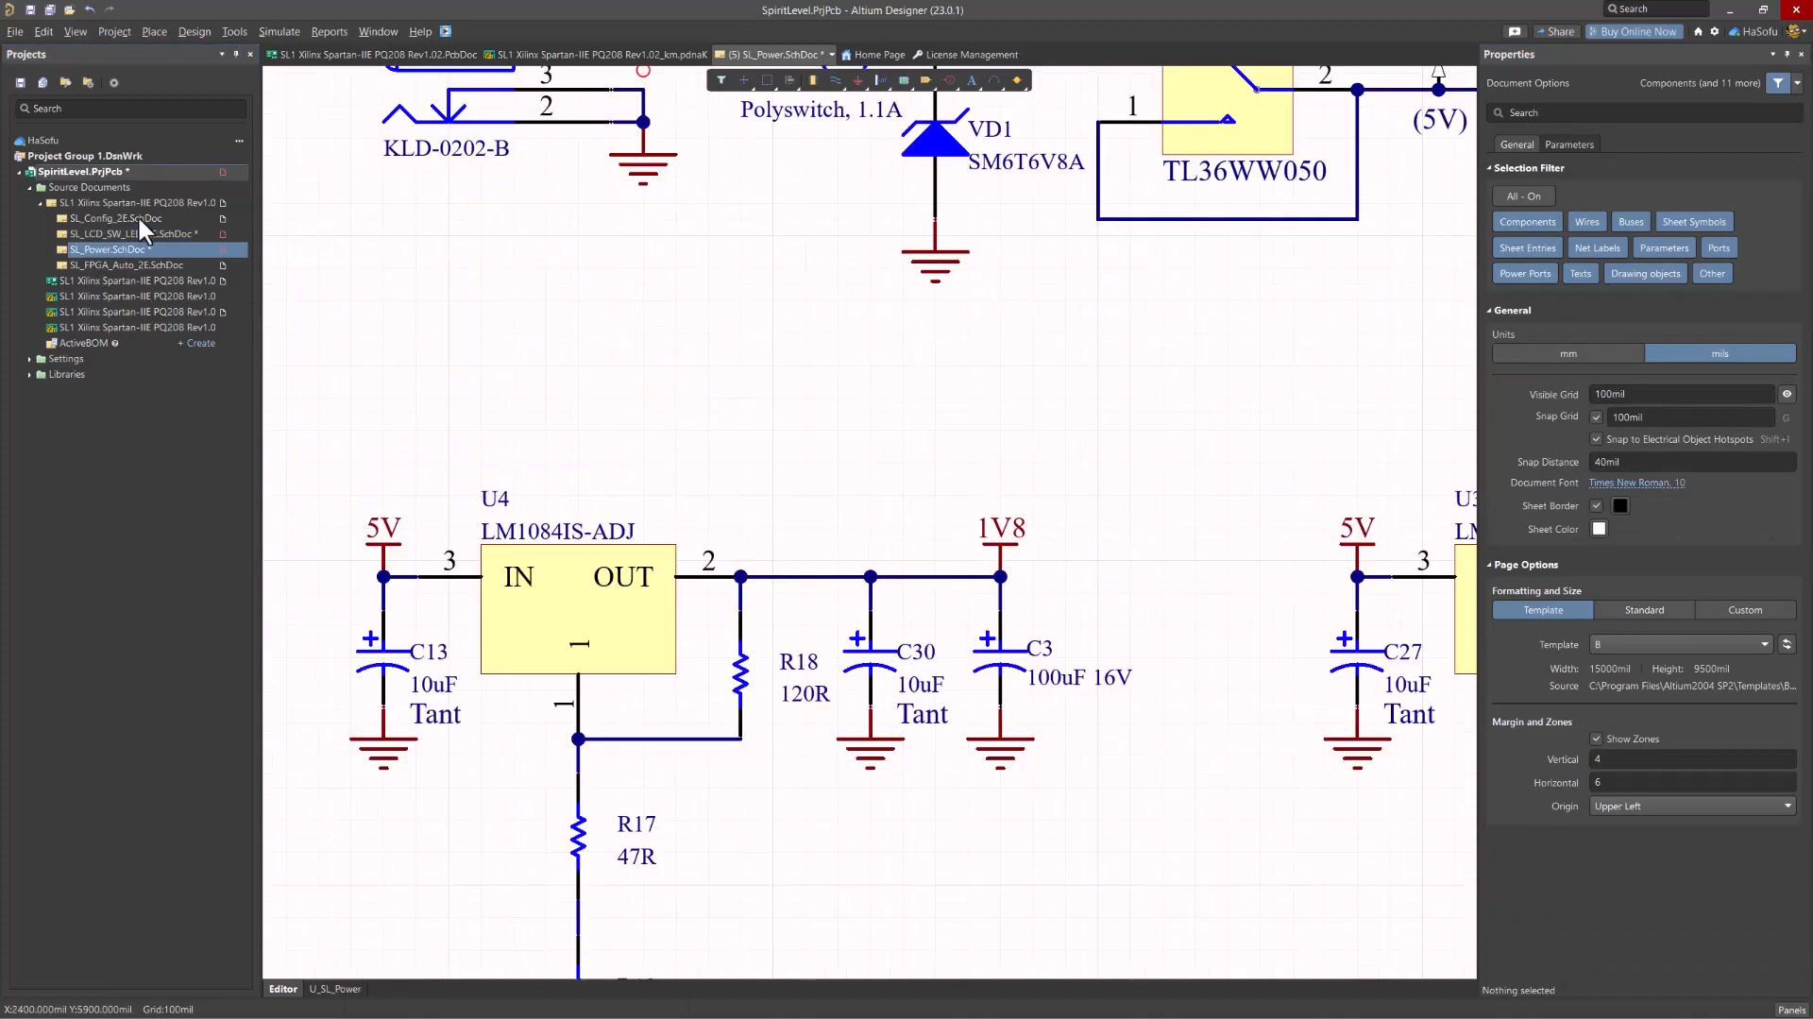
{"action": "double_click", "coordinate": [141, 264]}
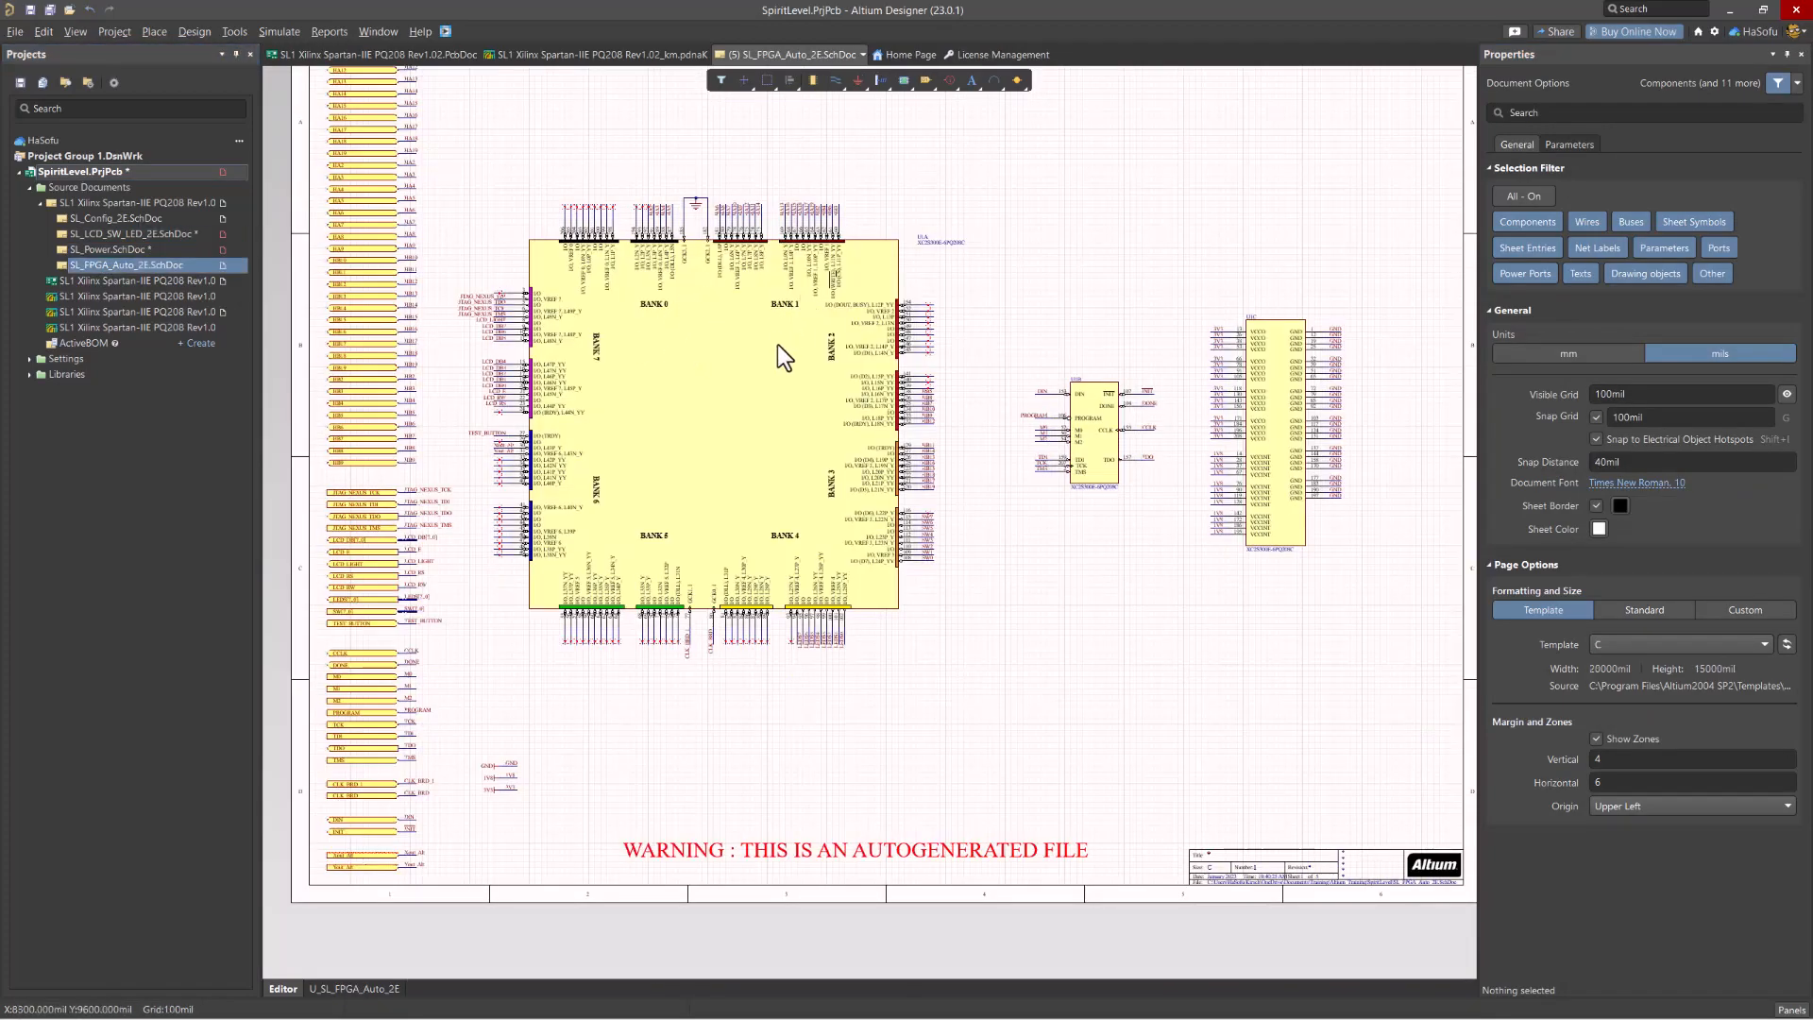
{"action": "left_click", "coordinate": [768, 379]}
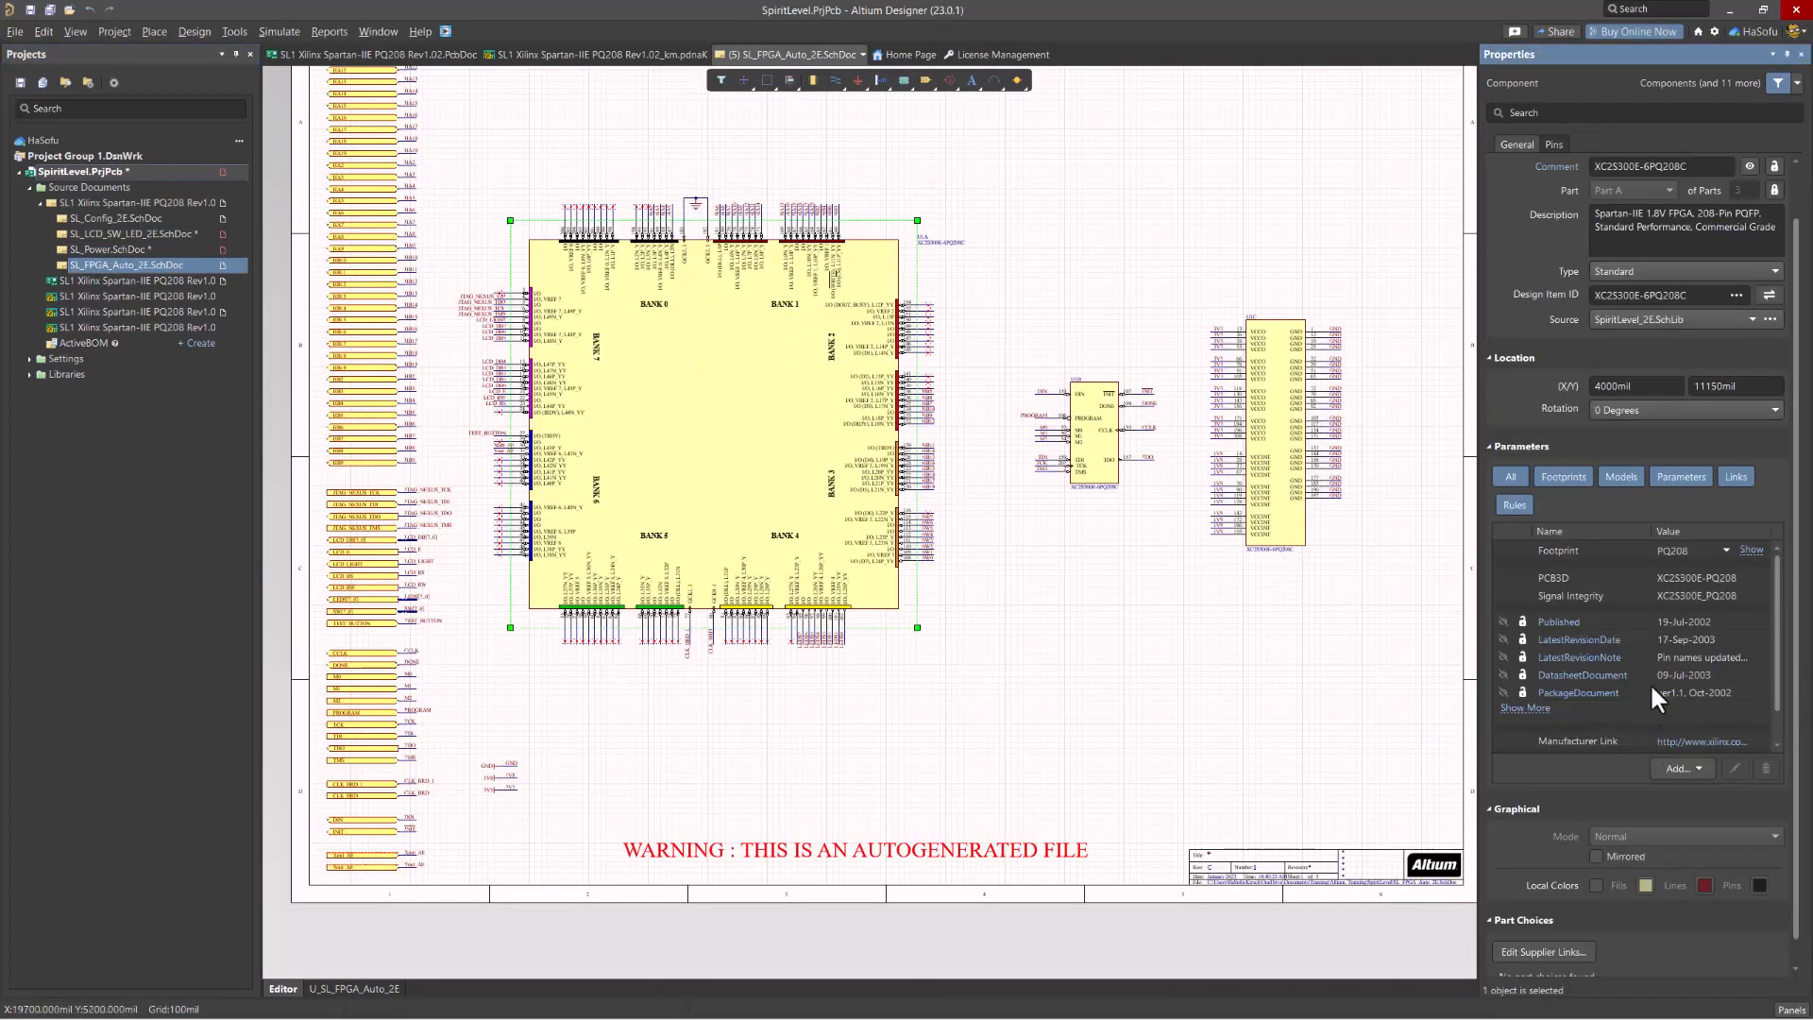
{"action": "scroll", "coordinate": [1623, 703], "scroll_direction": "down", "scroll_amount": 1}
{"action": "left_click", "coordinate": [1525, 683]}
{"action": "scroll", "coordinate": [1662, 639], "scroll_direction": "down", "scroll_amount": 3}
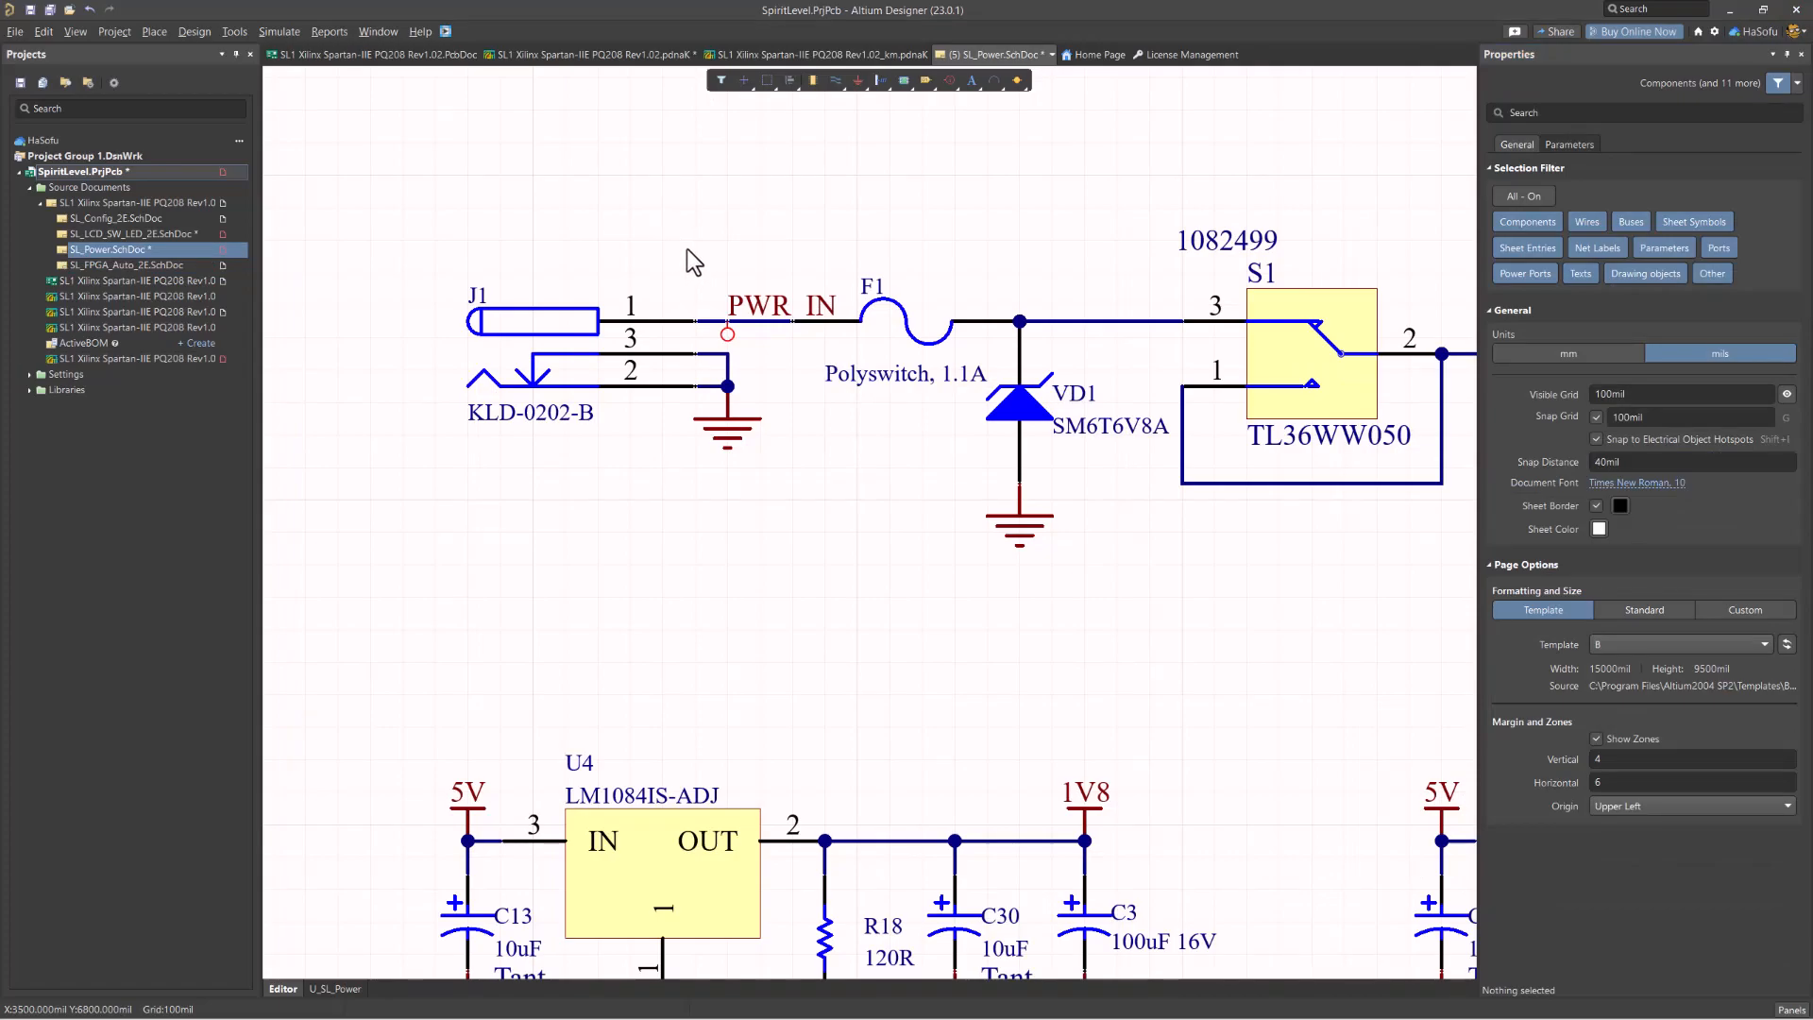
Examine the rule held by the parameter set attached to the PWR_IN net on the SL_Power sheet
{"action": "scroll", "coordinate": [689, 243], "scroll_direction": "up", "scroll_amount": 3, "text": "ctrl"}
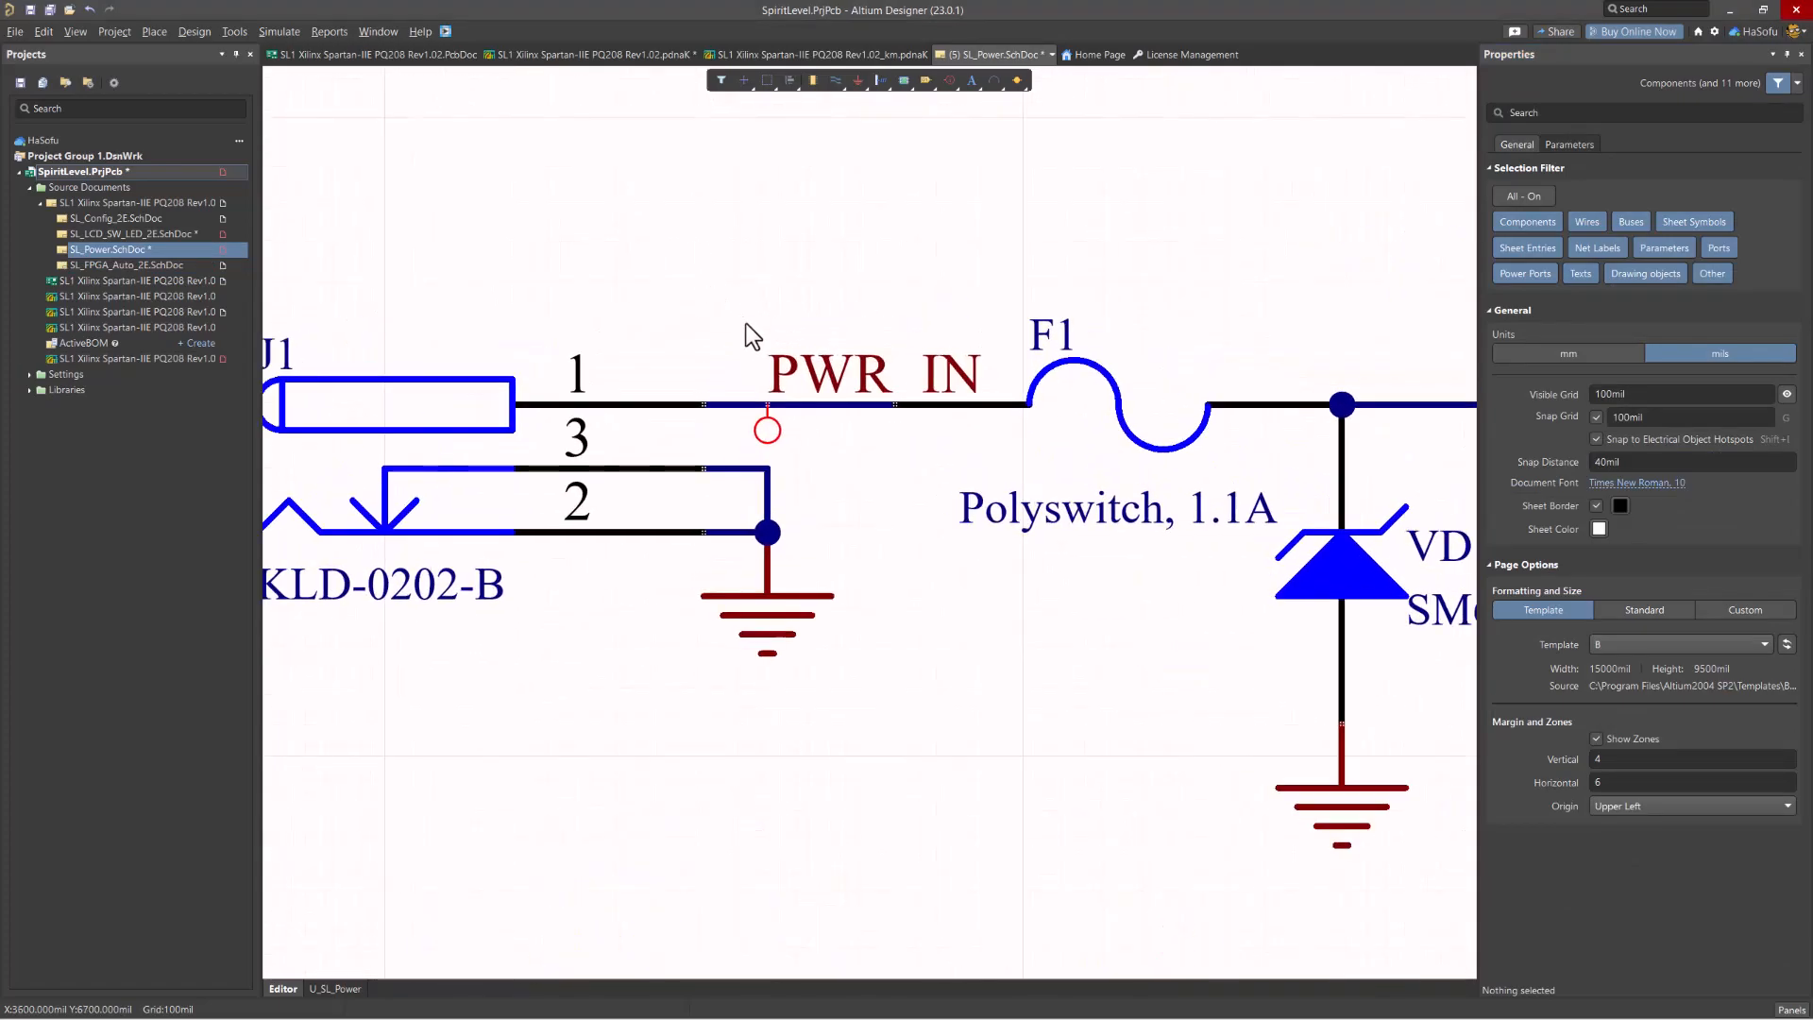
{"action": "left_click", "coordinate": [768, 428]}
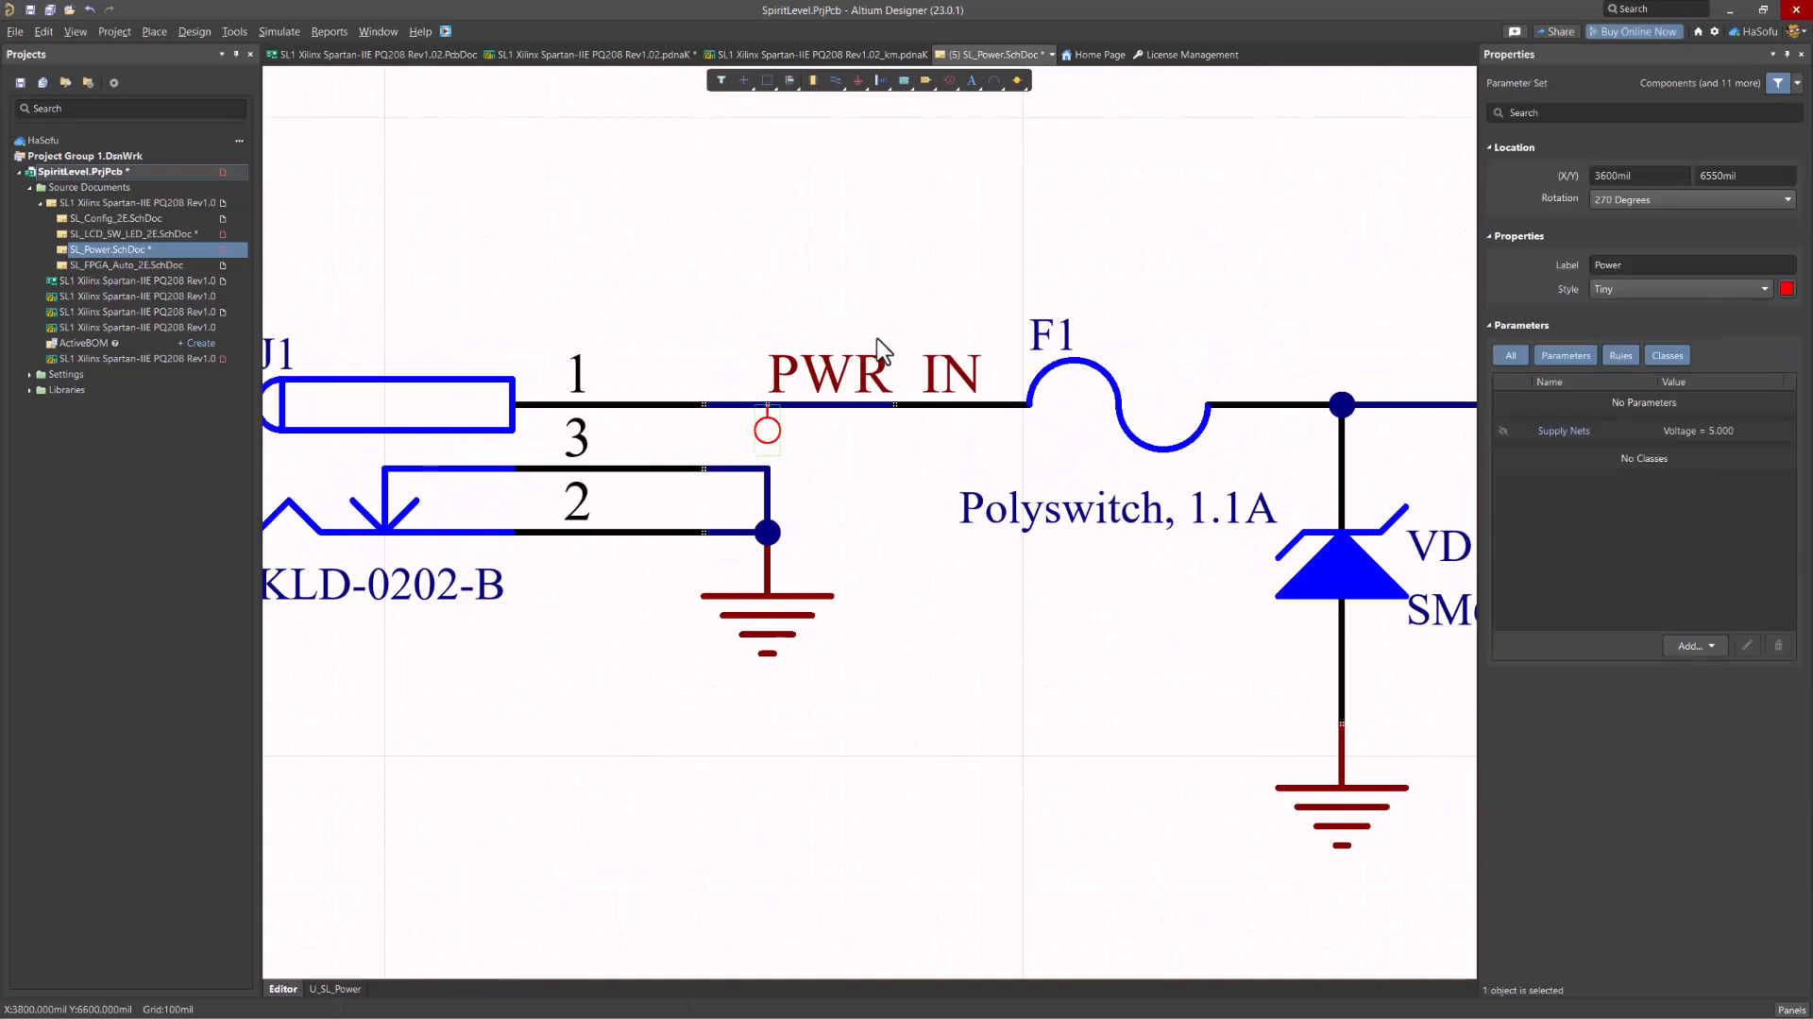
{"action": "left_click", "coordinate": [949, 77]}
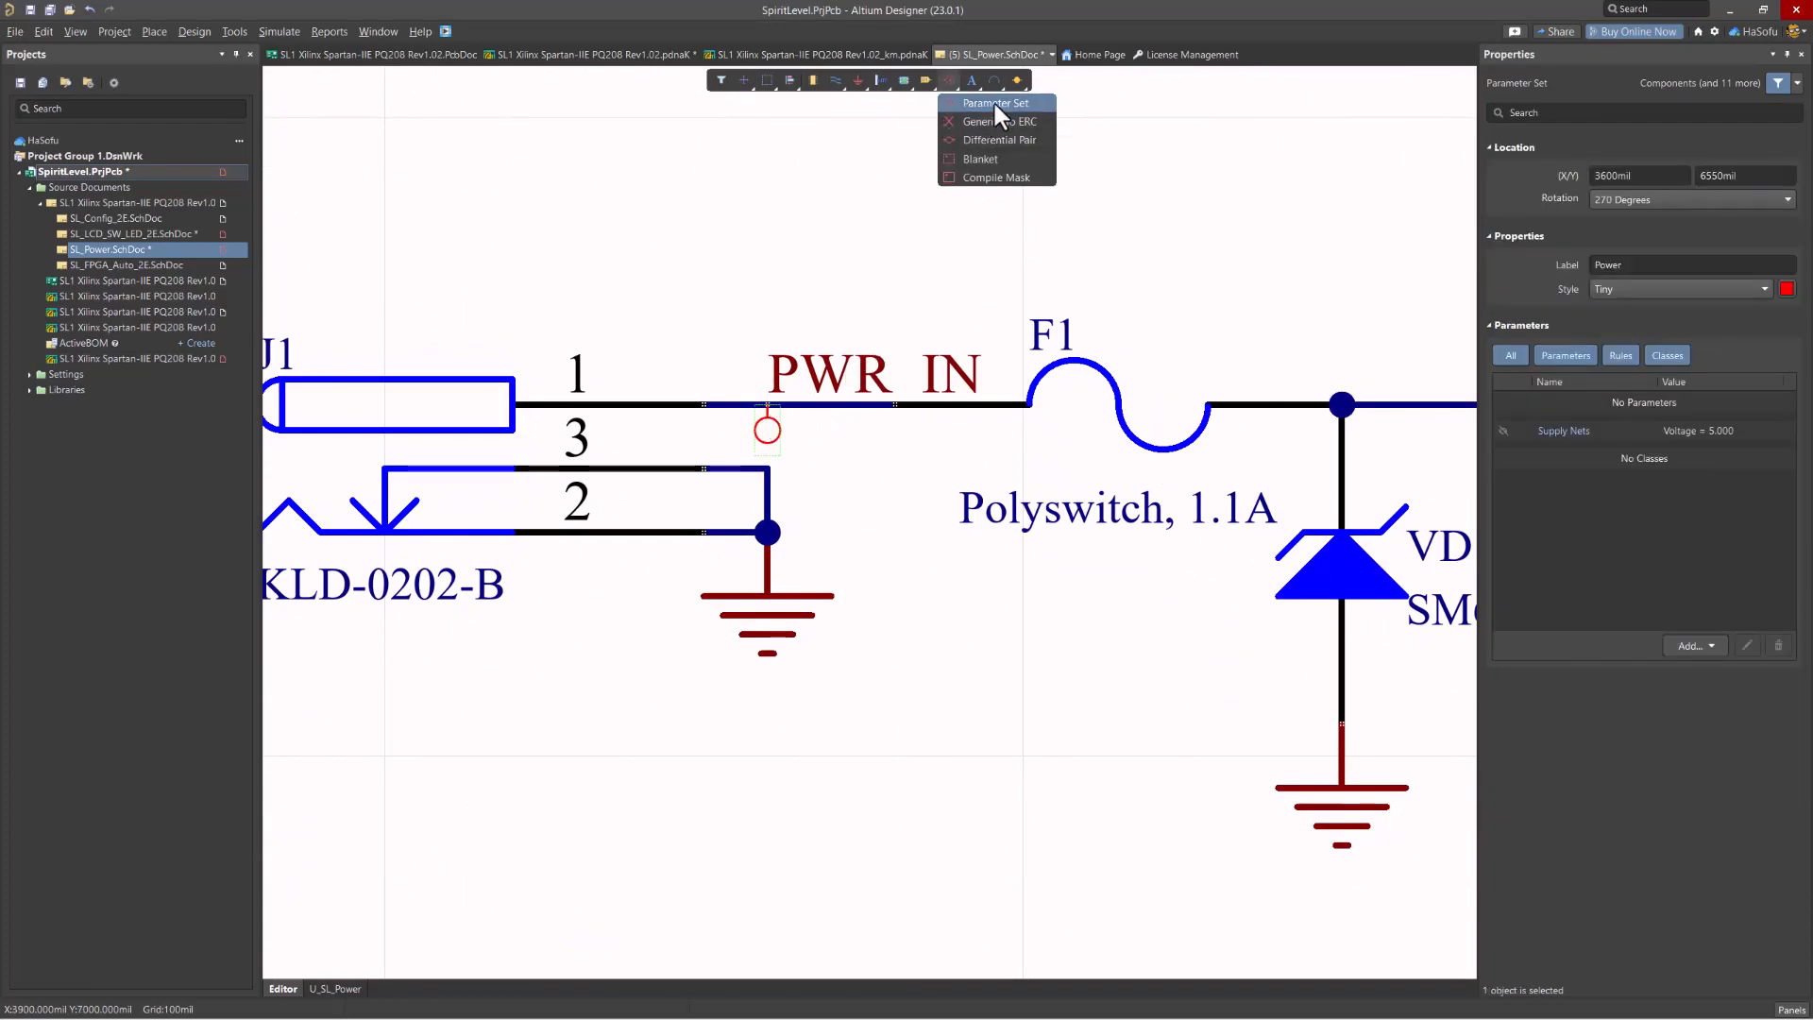
{"action": "left_click", "coordinate": [993, 101]}
{"action": "key", "text": "Escape"}
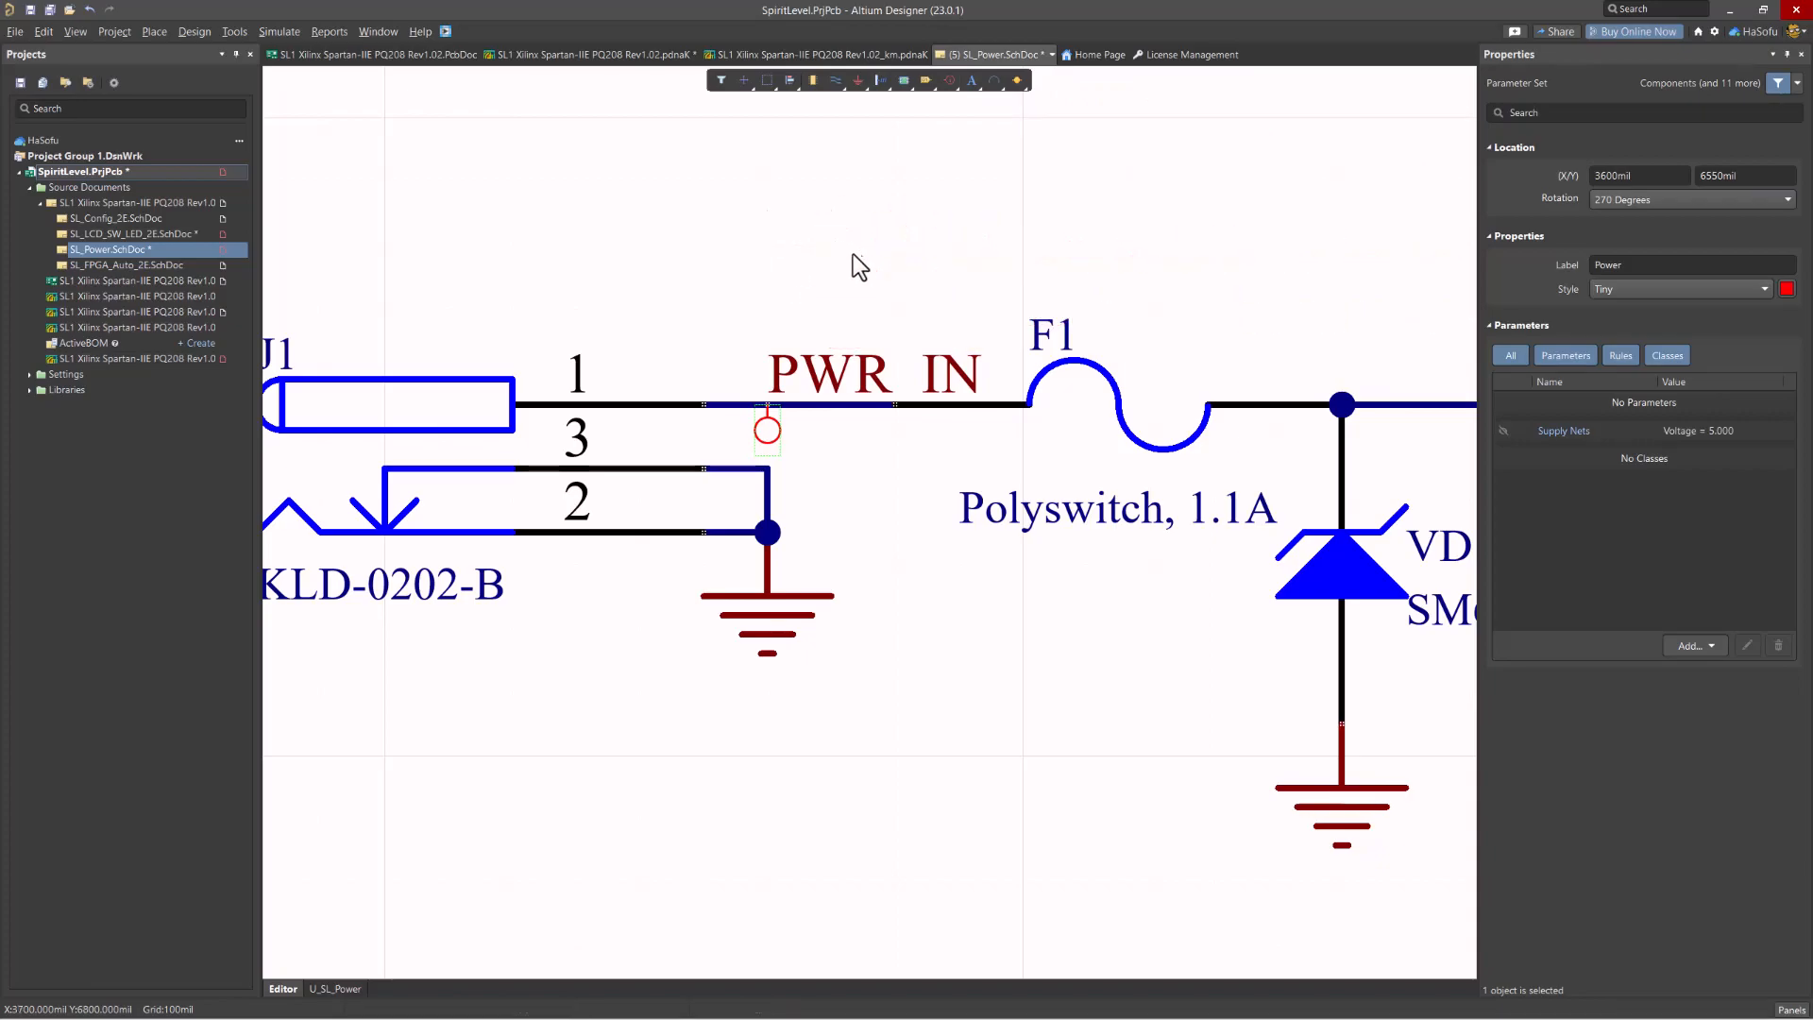
Place a parameter set in the empty area above the PWR_IN net label
{"action": "left_click", "coordinate": [954, 83]}
{"action": "left_click", "coordinate": [953, 104]}
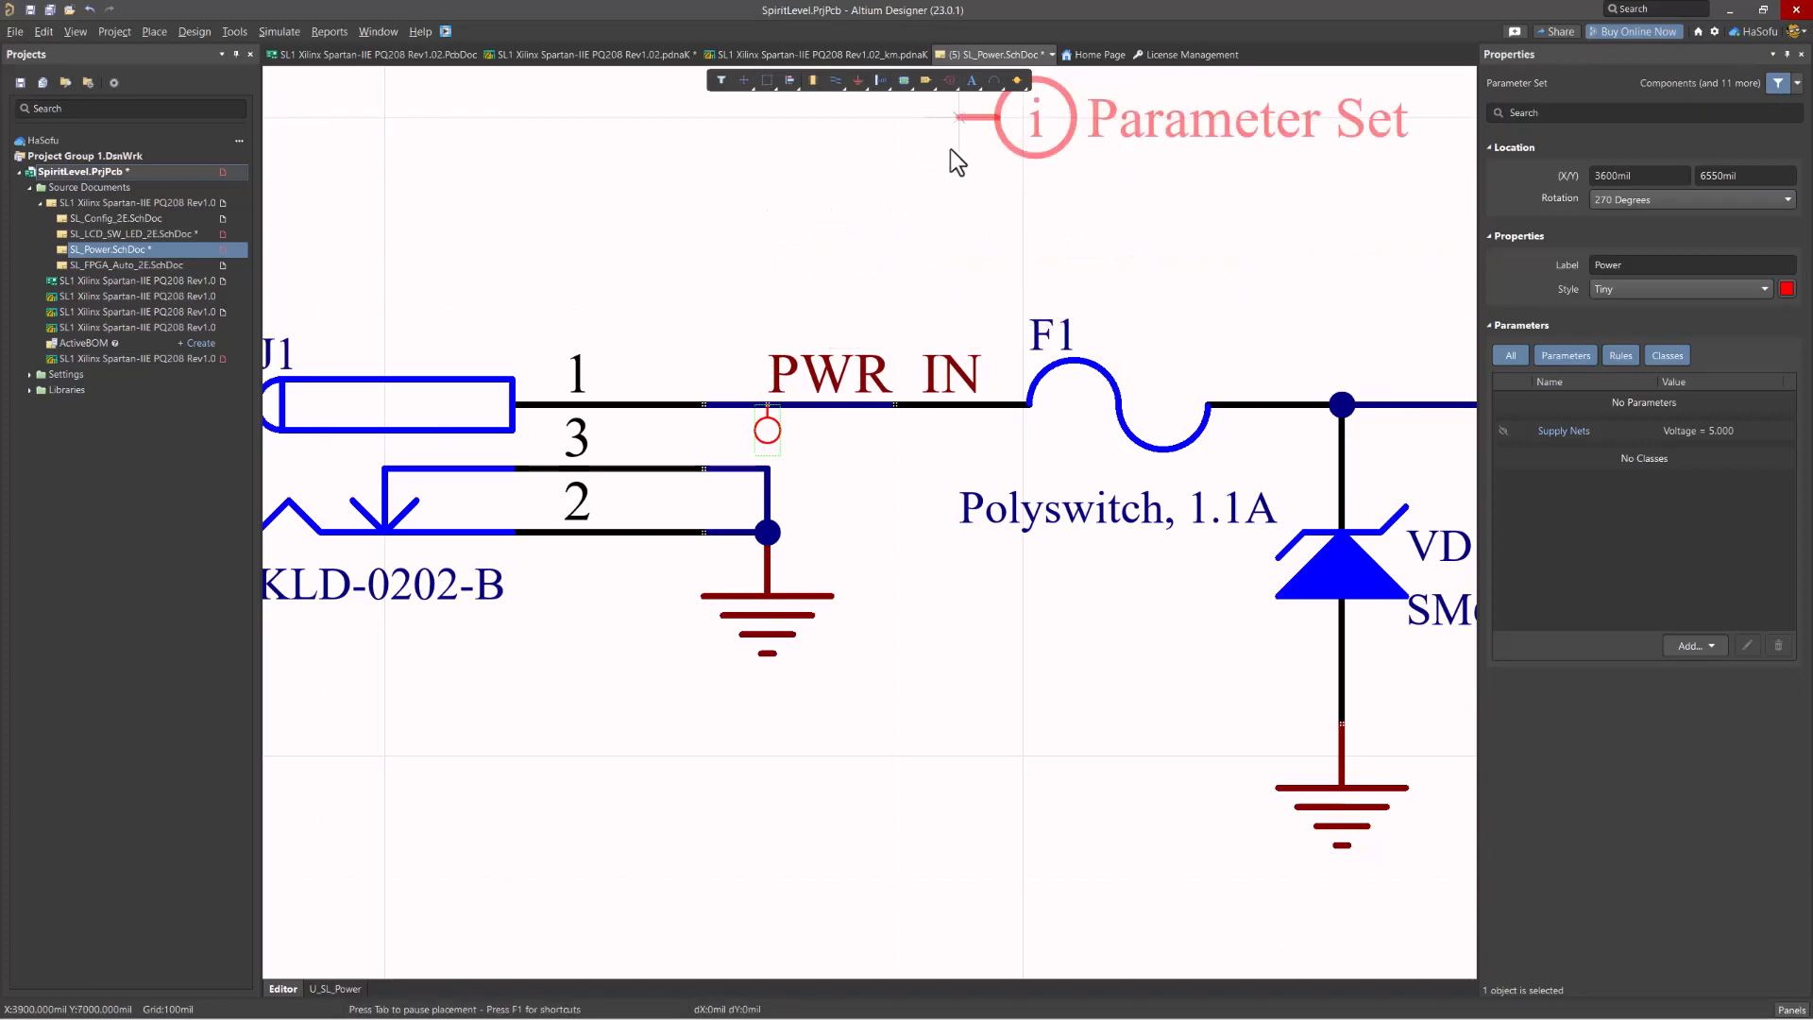
{"action": "left_click", "coordinate": [889, 271]}
{"action": "right_click", "coordinate": [763, 264]}
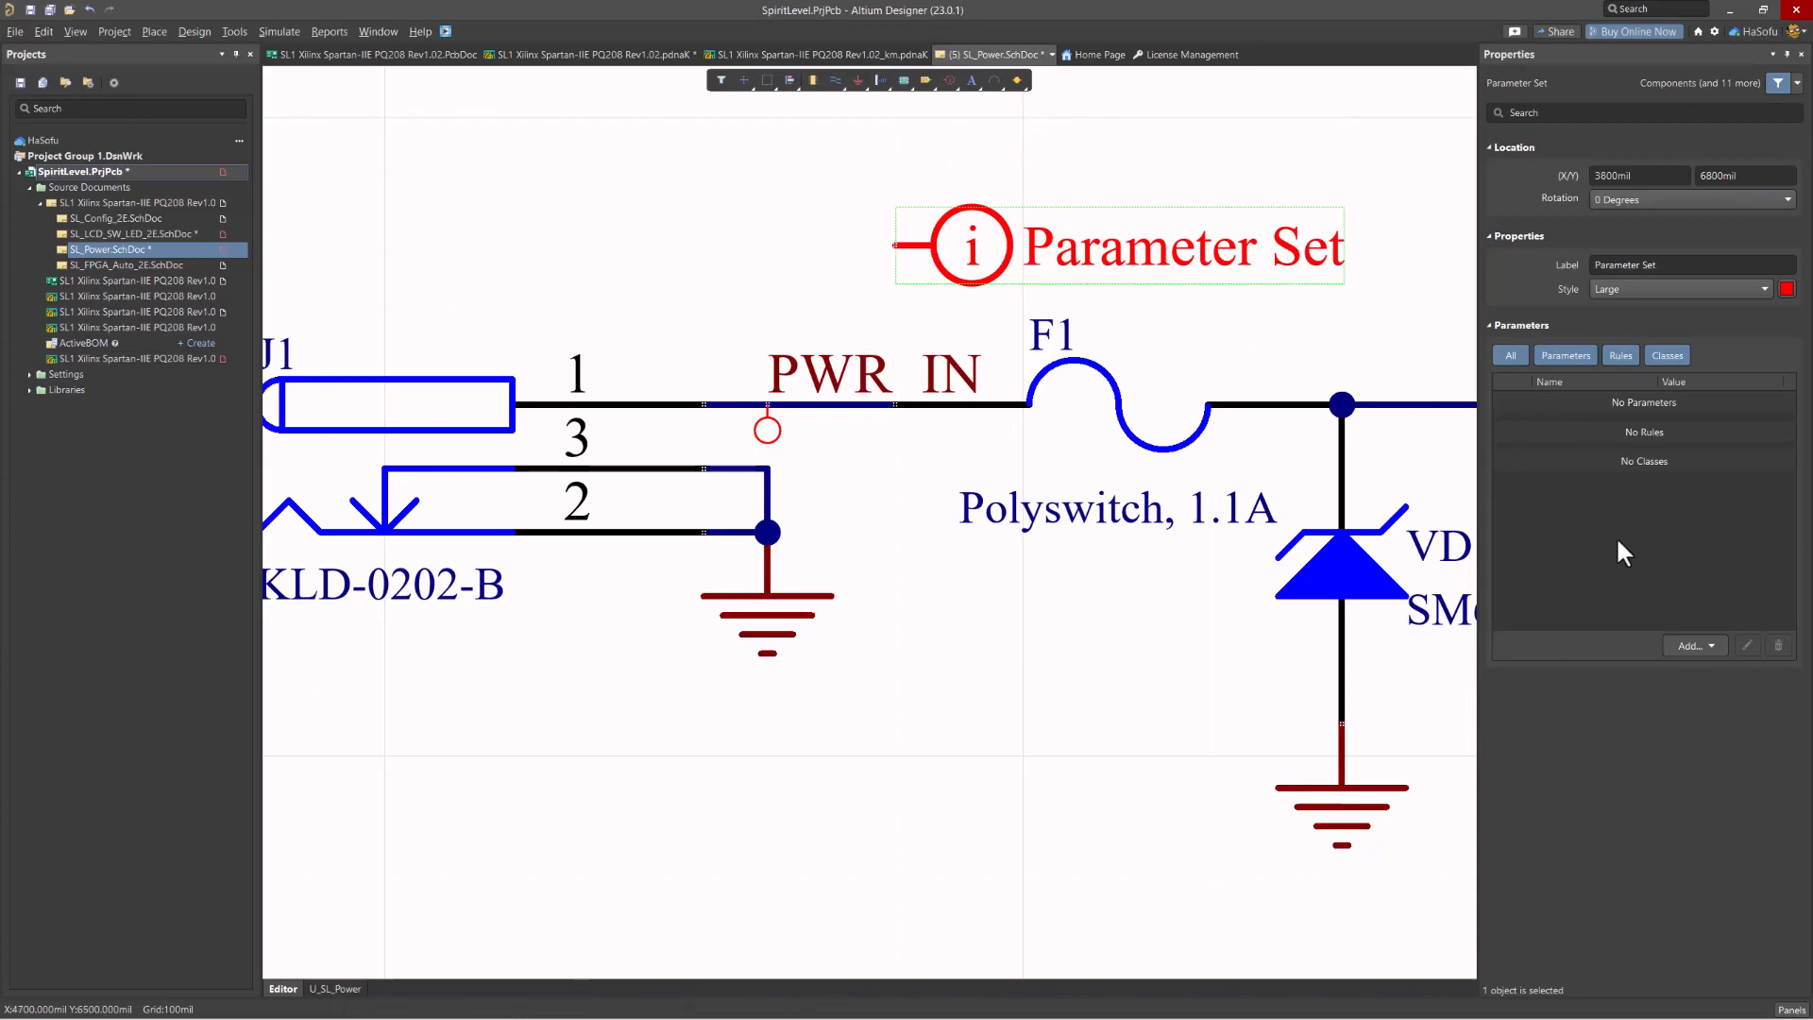
Set the new parameter set's style to Tiny and add a parameter to it
{"action": "double_click", "coordinate": [963, 243]}
{"action": "left_click", "coordinate": [1686, 287]}
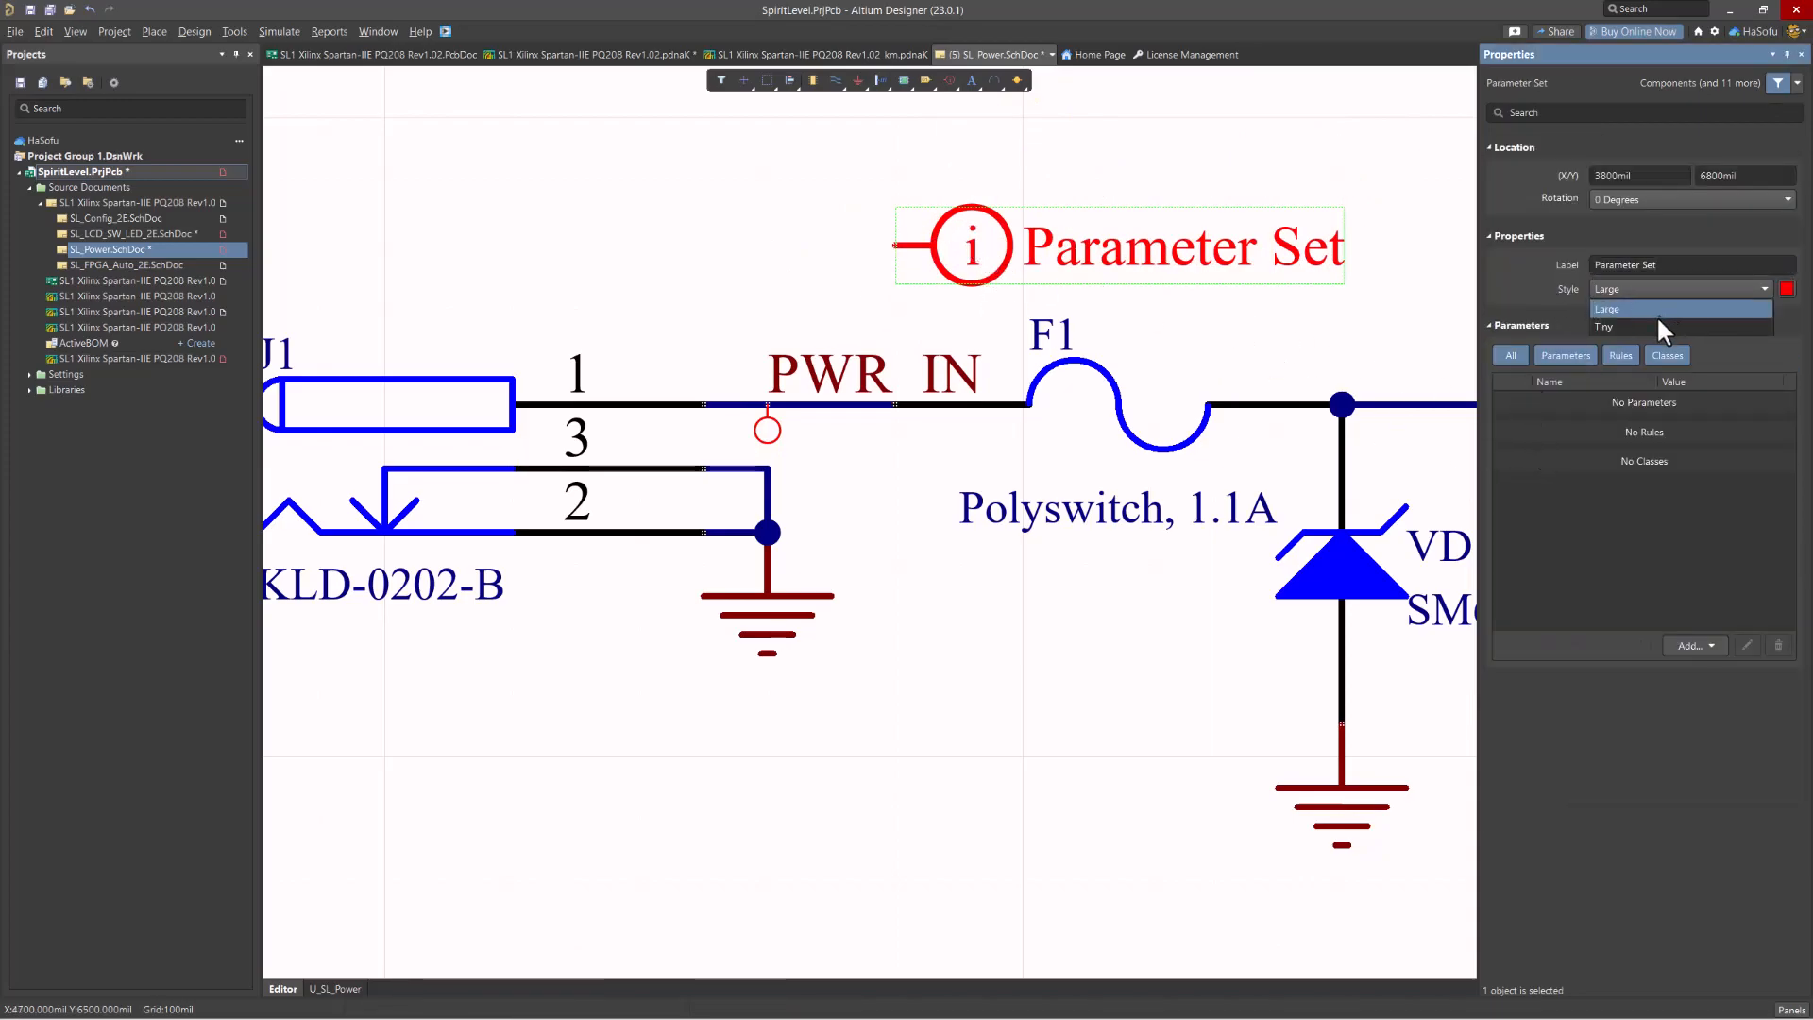
{"action": "left_click", "coordinate": [1629, 323]}
{"action": "left_click", "coordinate": [932, 253]}
{"action": "left_click", "coordinate": [922, 246]}
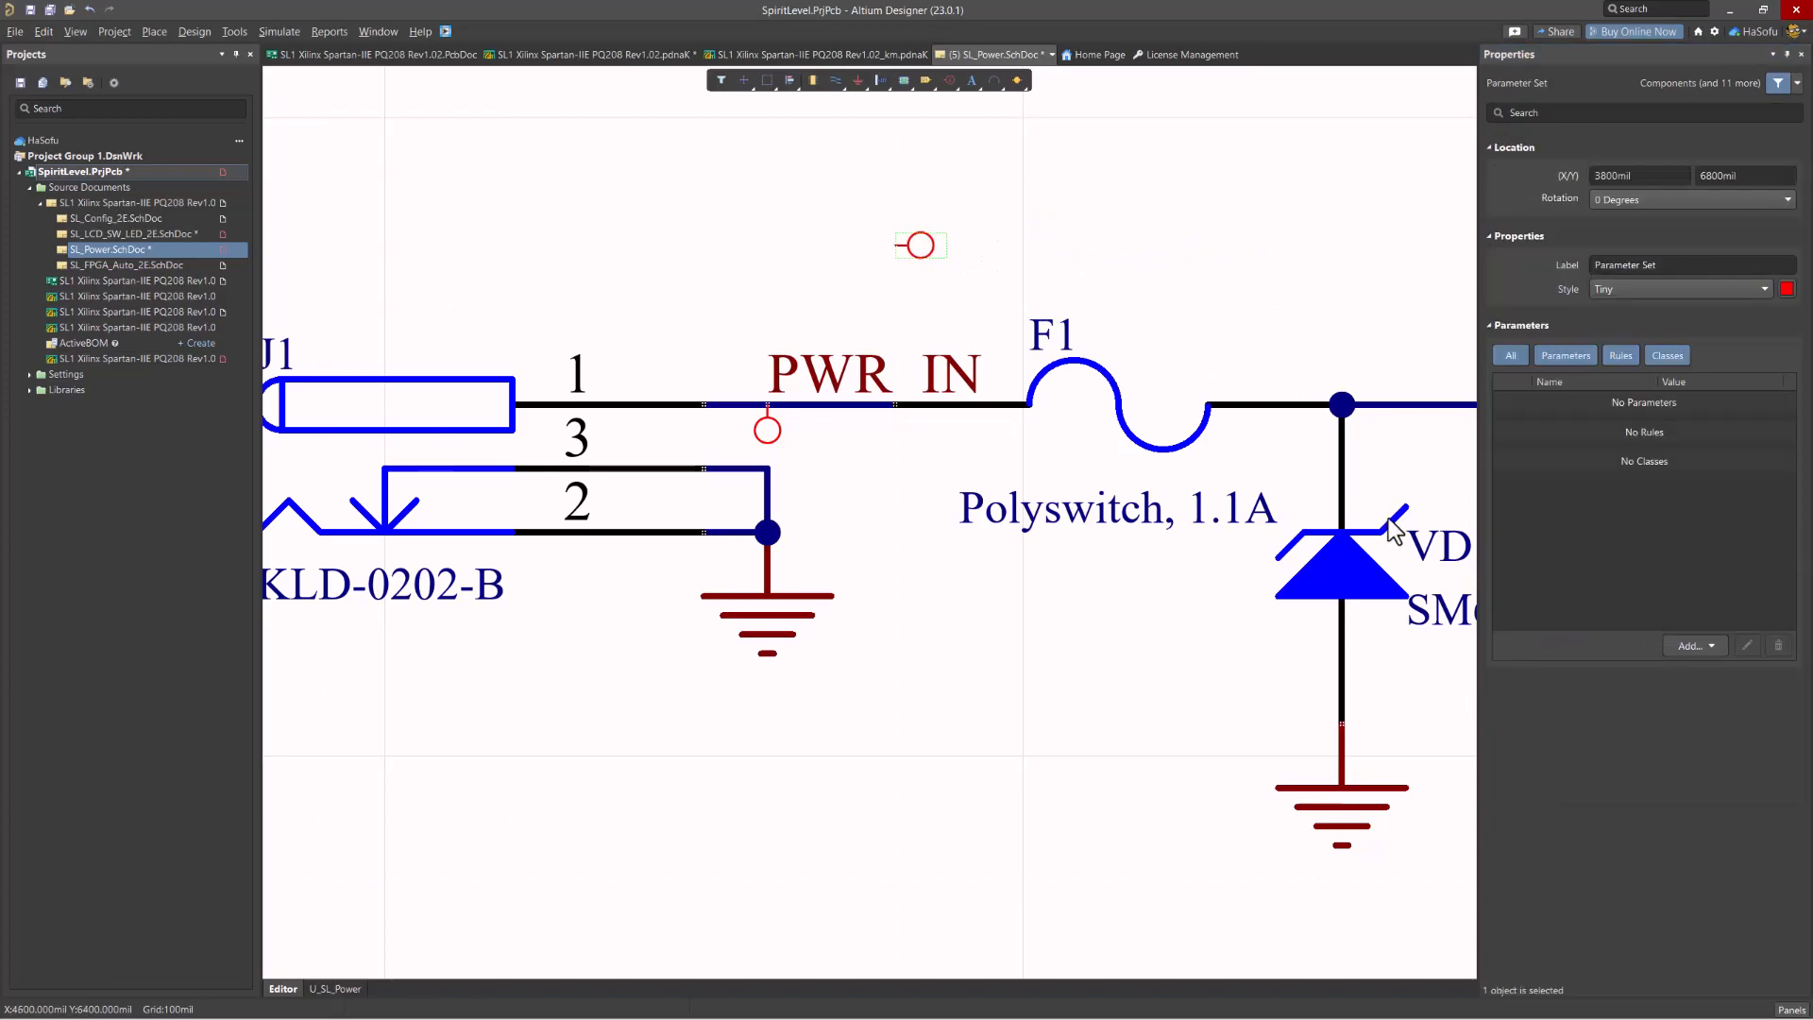
{"action": "left_click", "coordinate": [1711, 645]}
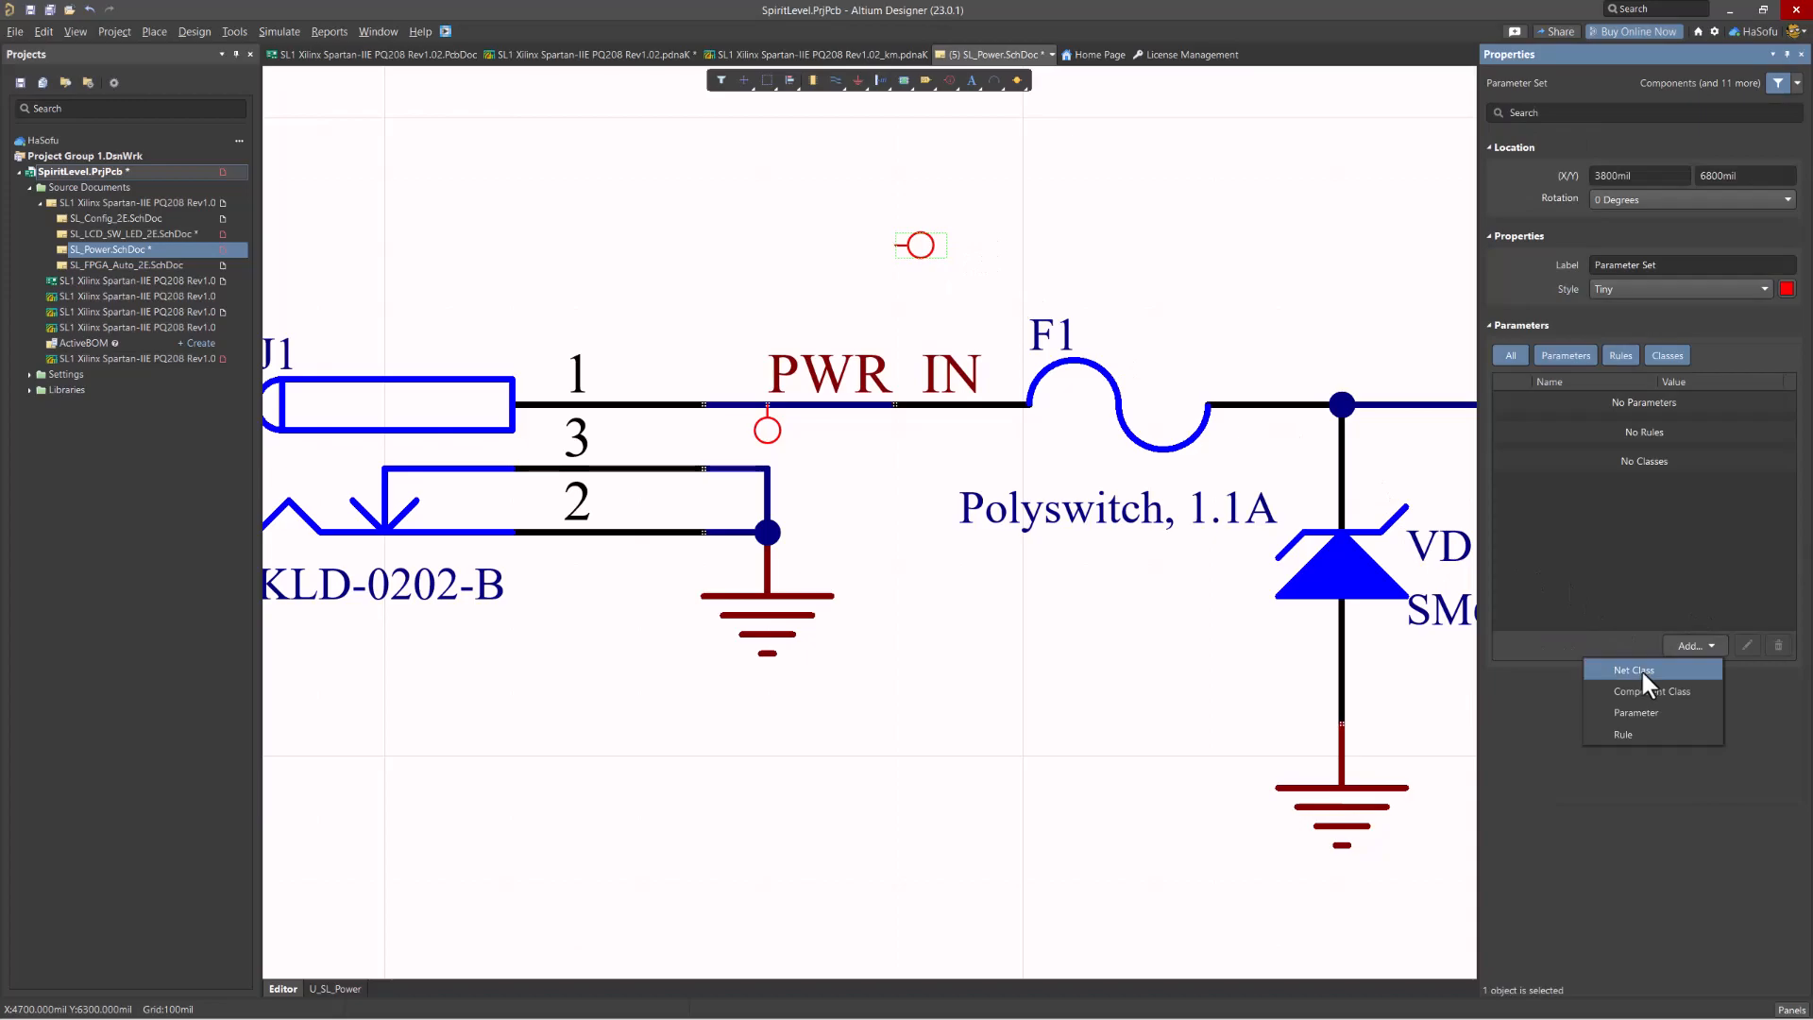
{"action": "left_click", "coordinate": [1648, 706]}
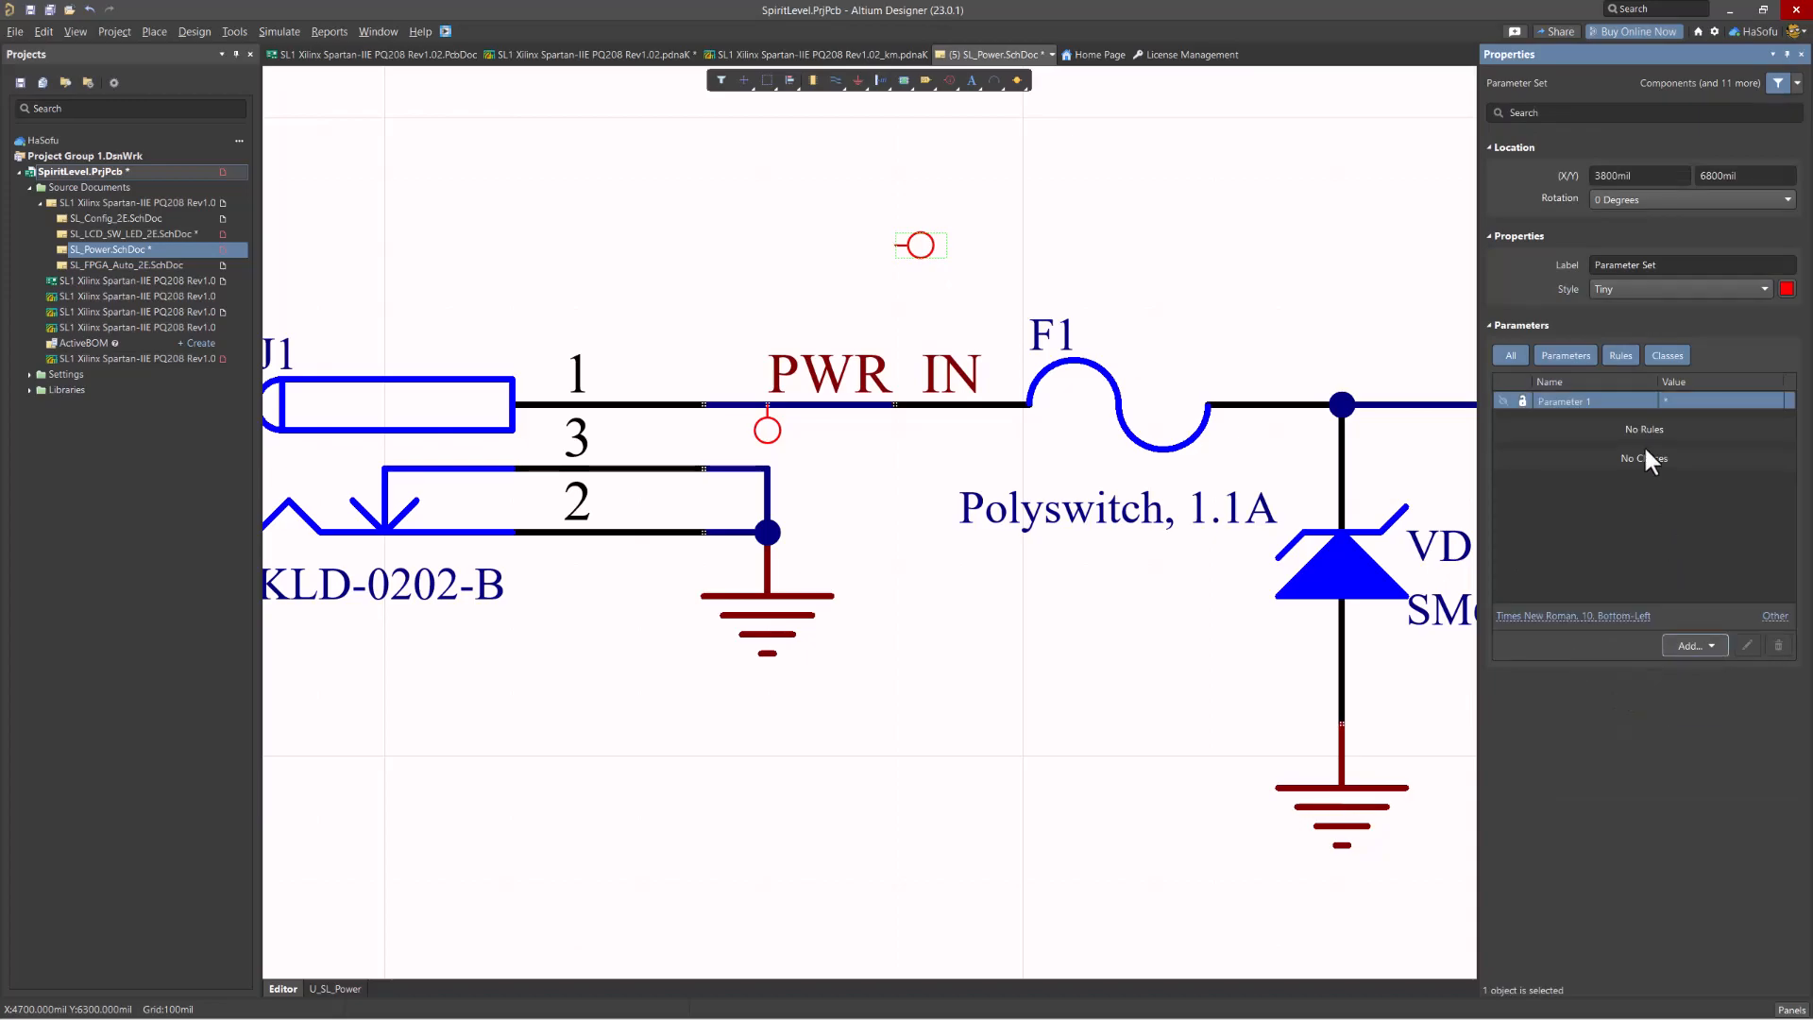
Examine the properties of the PWR_IN net's existing parameter set, its wire and its net label
{"action": "left_click", "coordinate": [768, 432]}
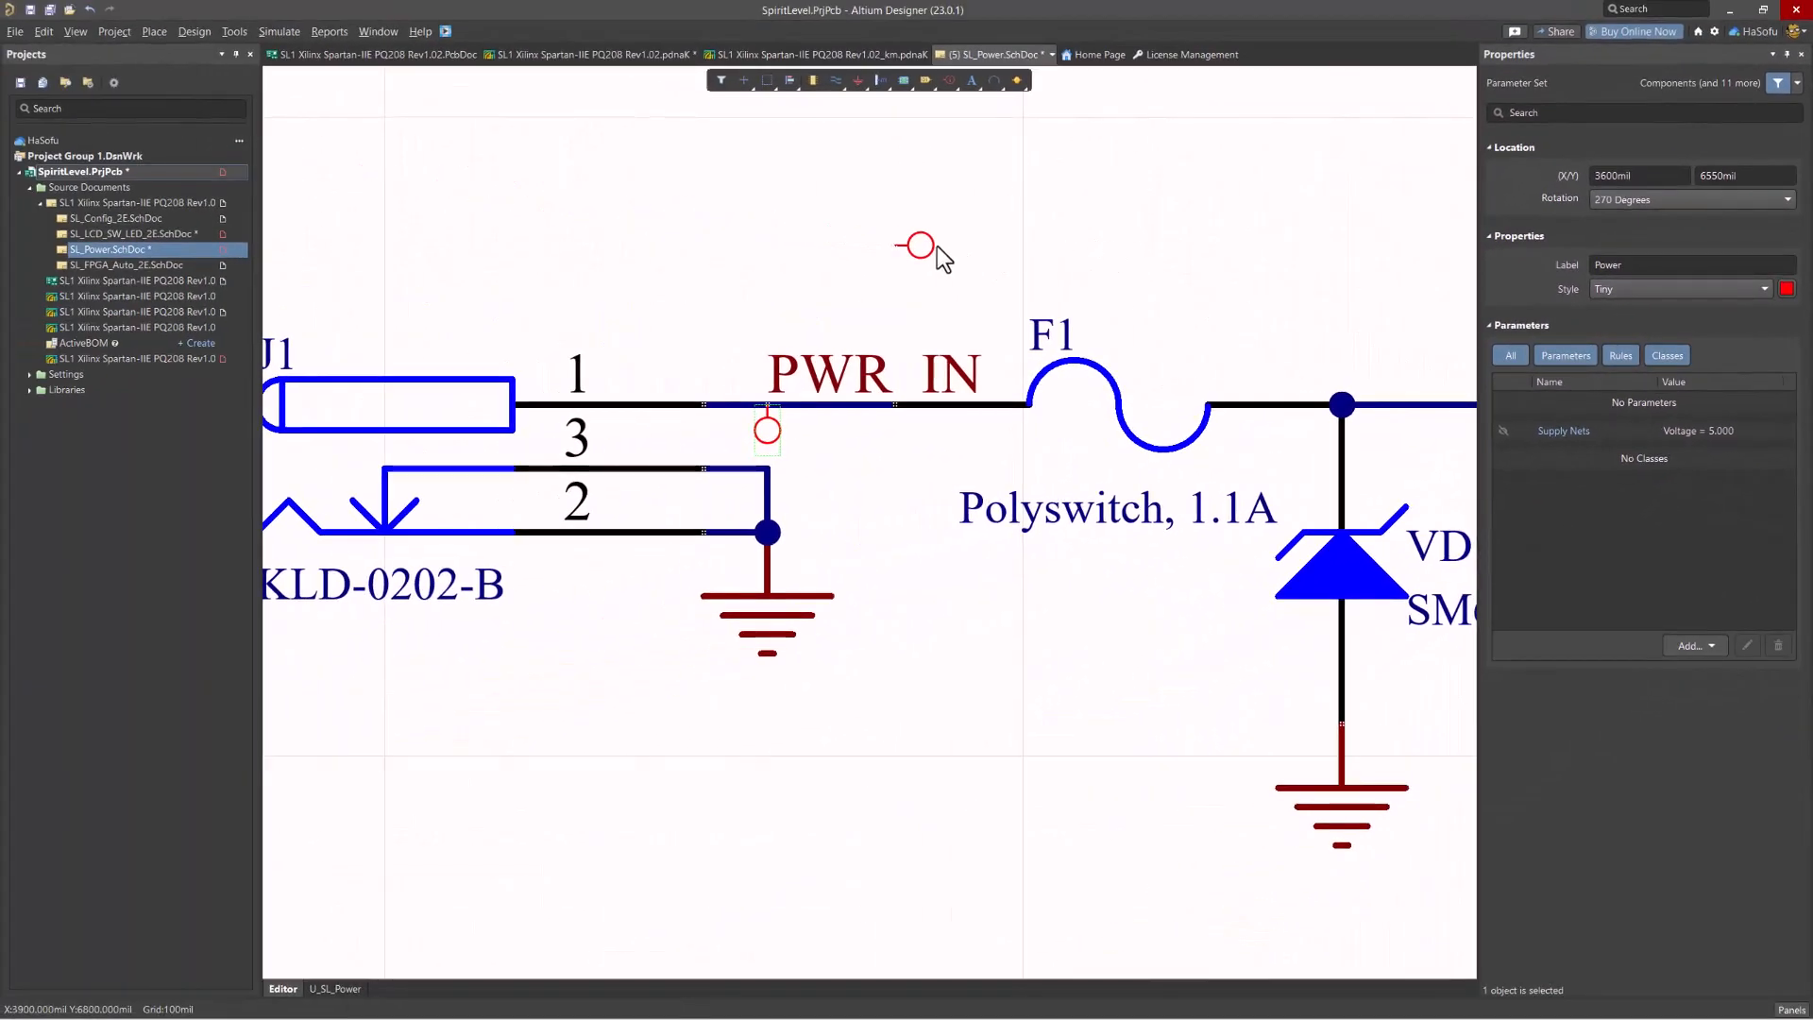
{"action": "left_click", "coordinate": [826, 404]}
{"action": "left_click", "coordinate": [821, 406]}
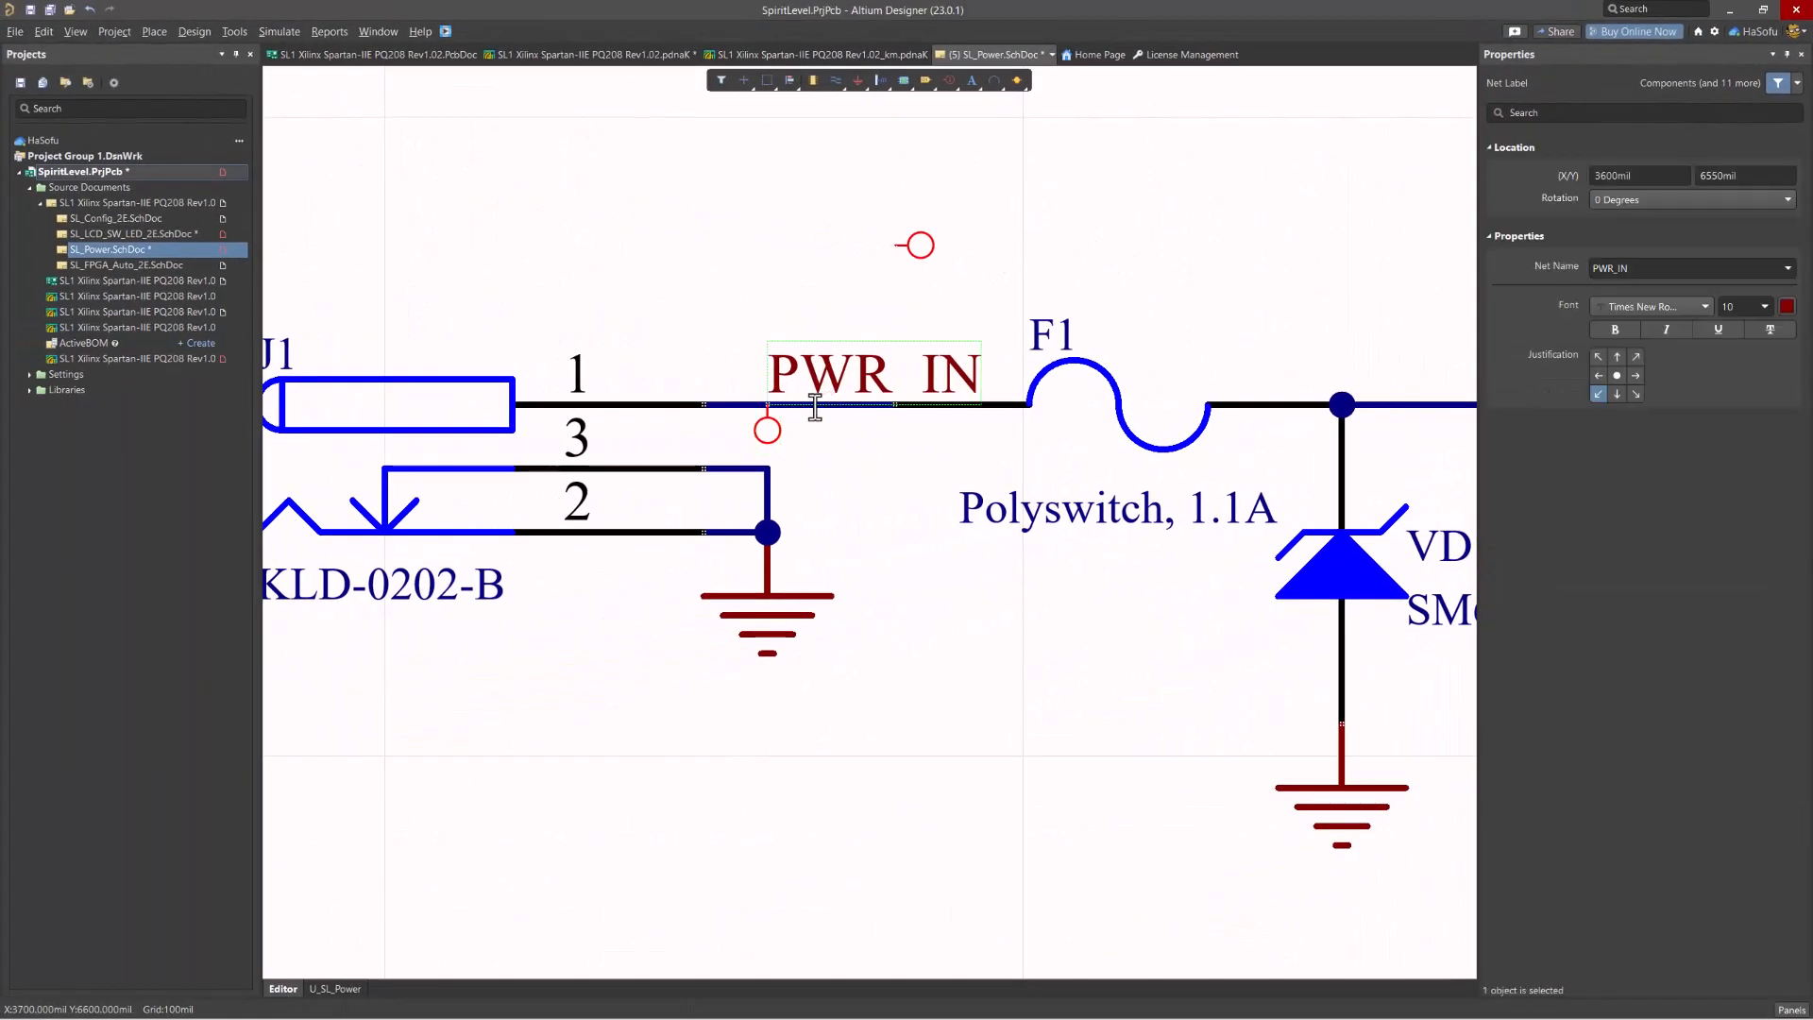
{"action": "left_click", "coordinate": [760, 406]}
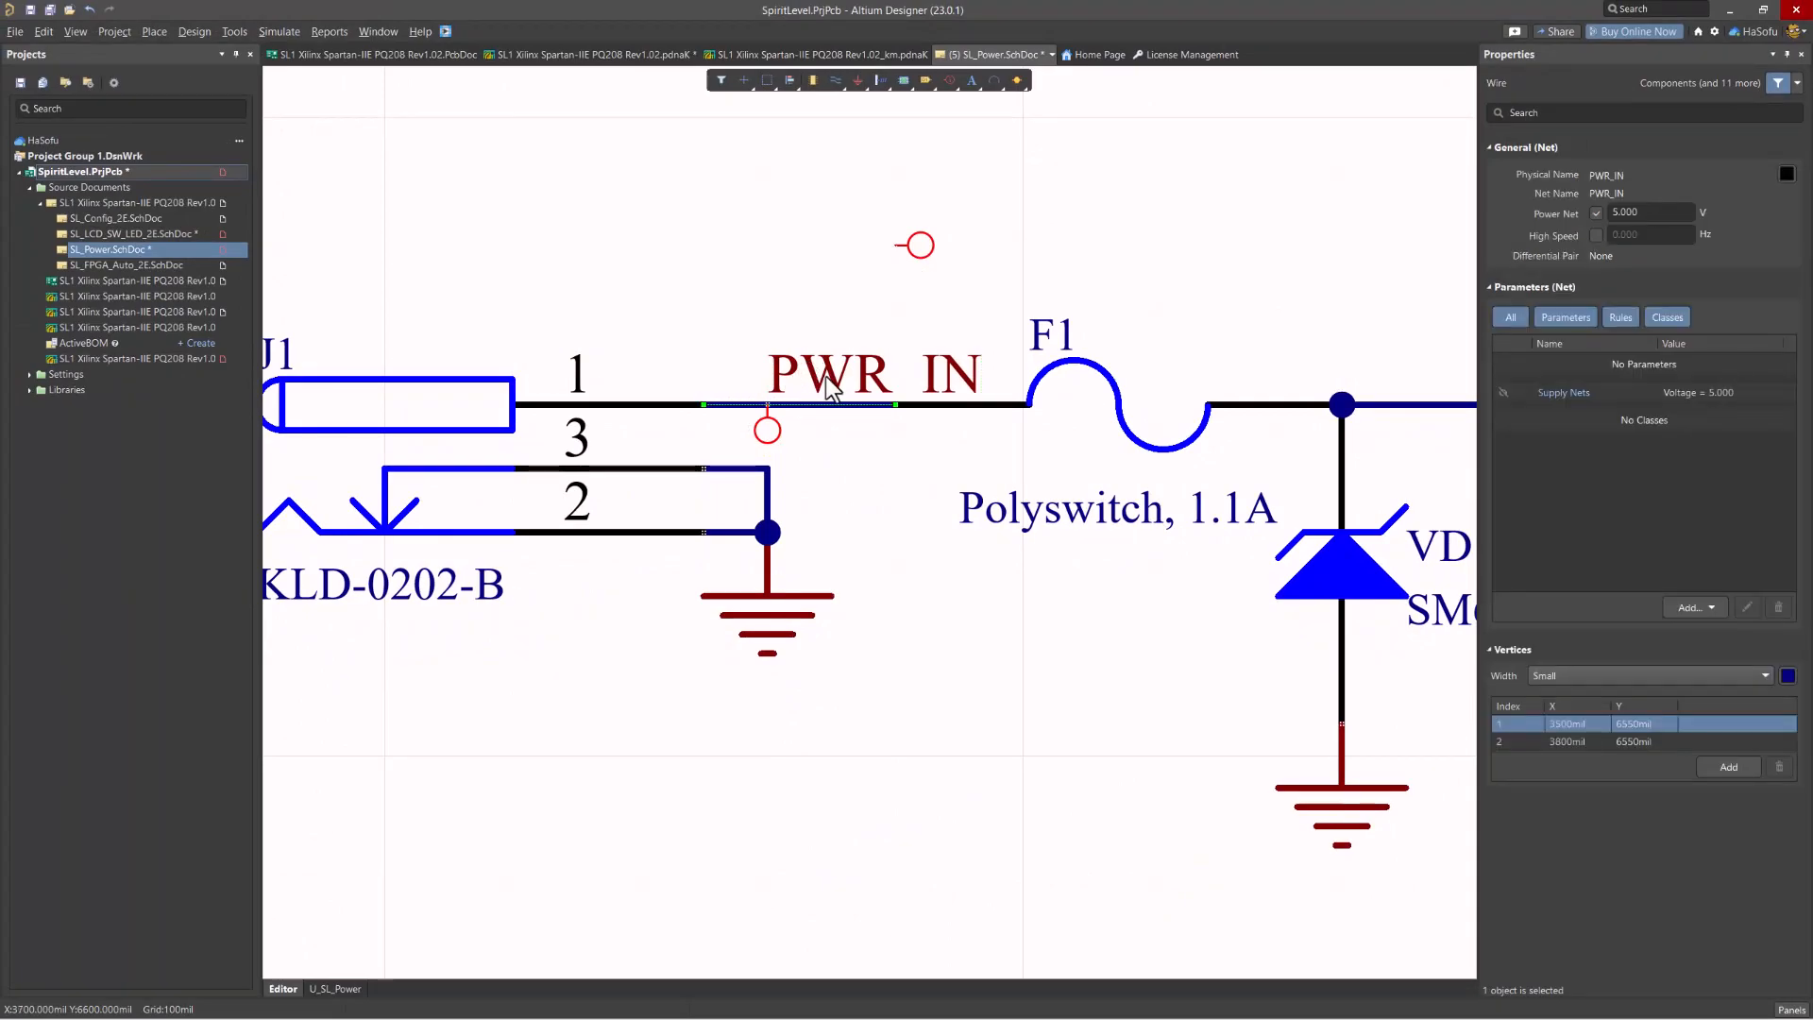
{"action": "left_click", "coordinate": [843, 378]}
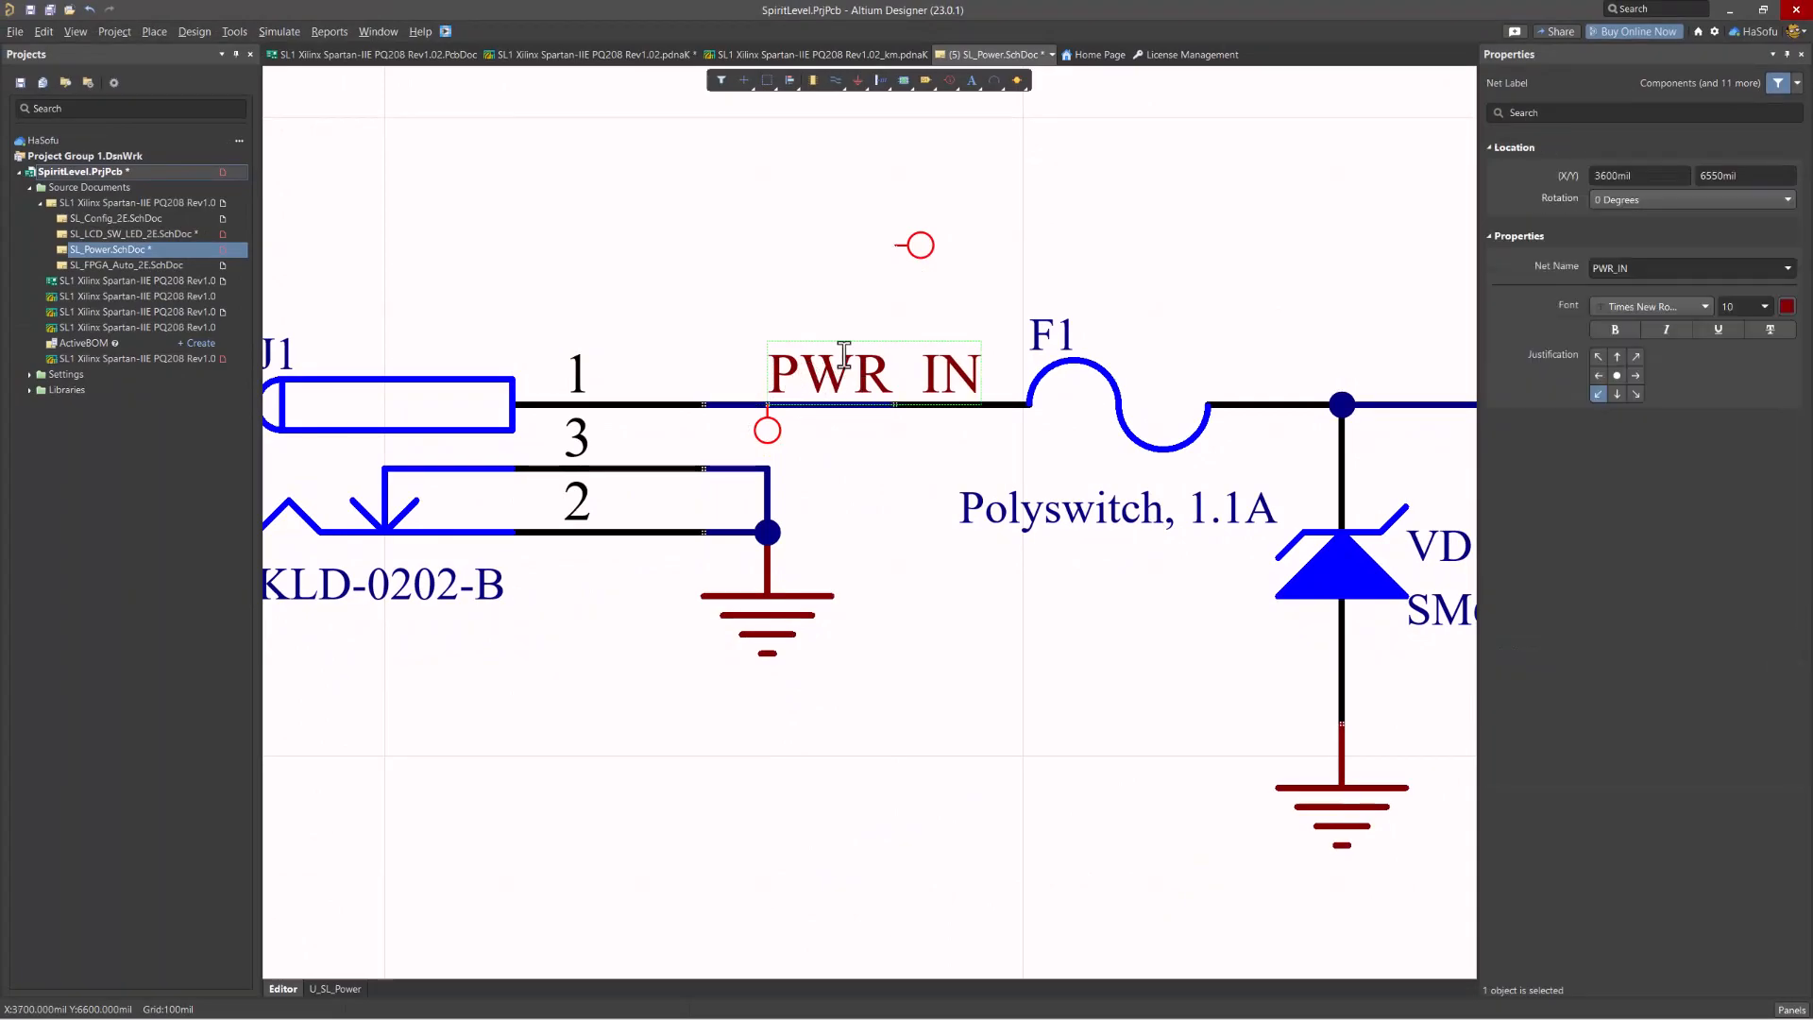
{"action": "left_click", "coordinate": [829, 189]}
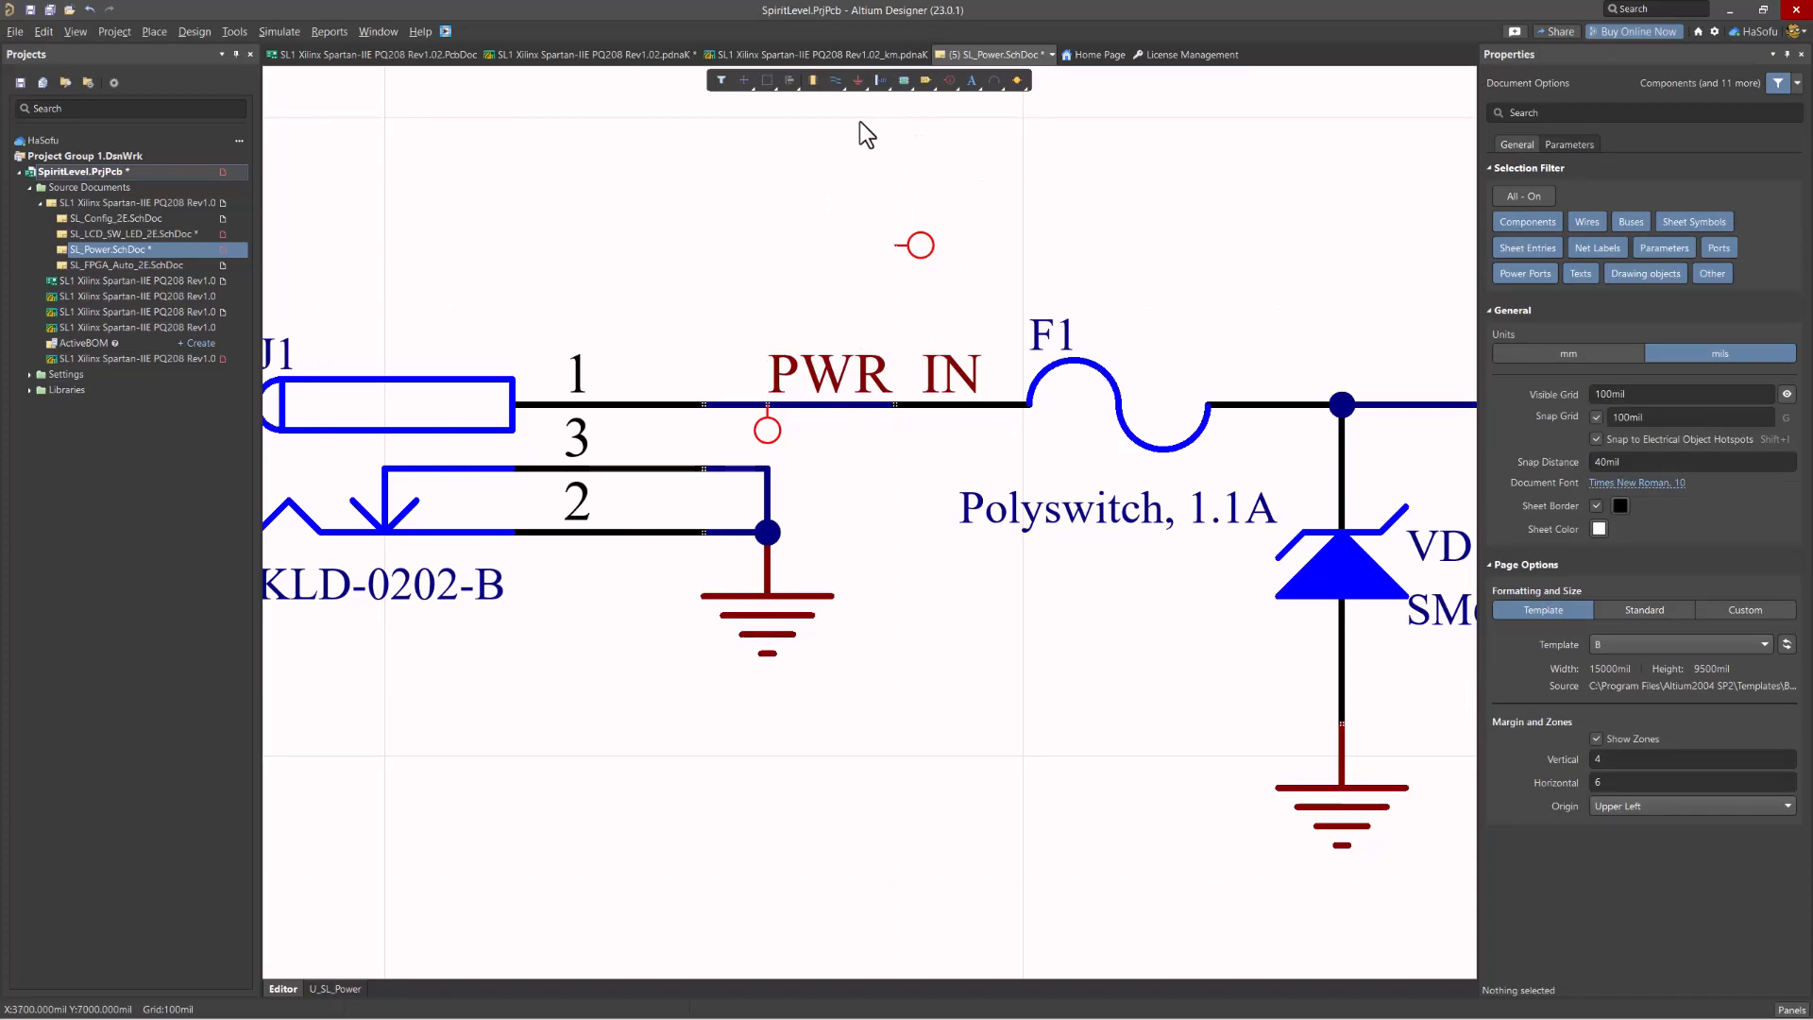
Try to place a net label named PWR_IN near the wire between J1 and F1
{"action": "left_click", "coordinate": [833, 81]}
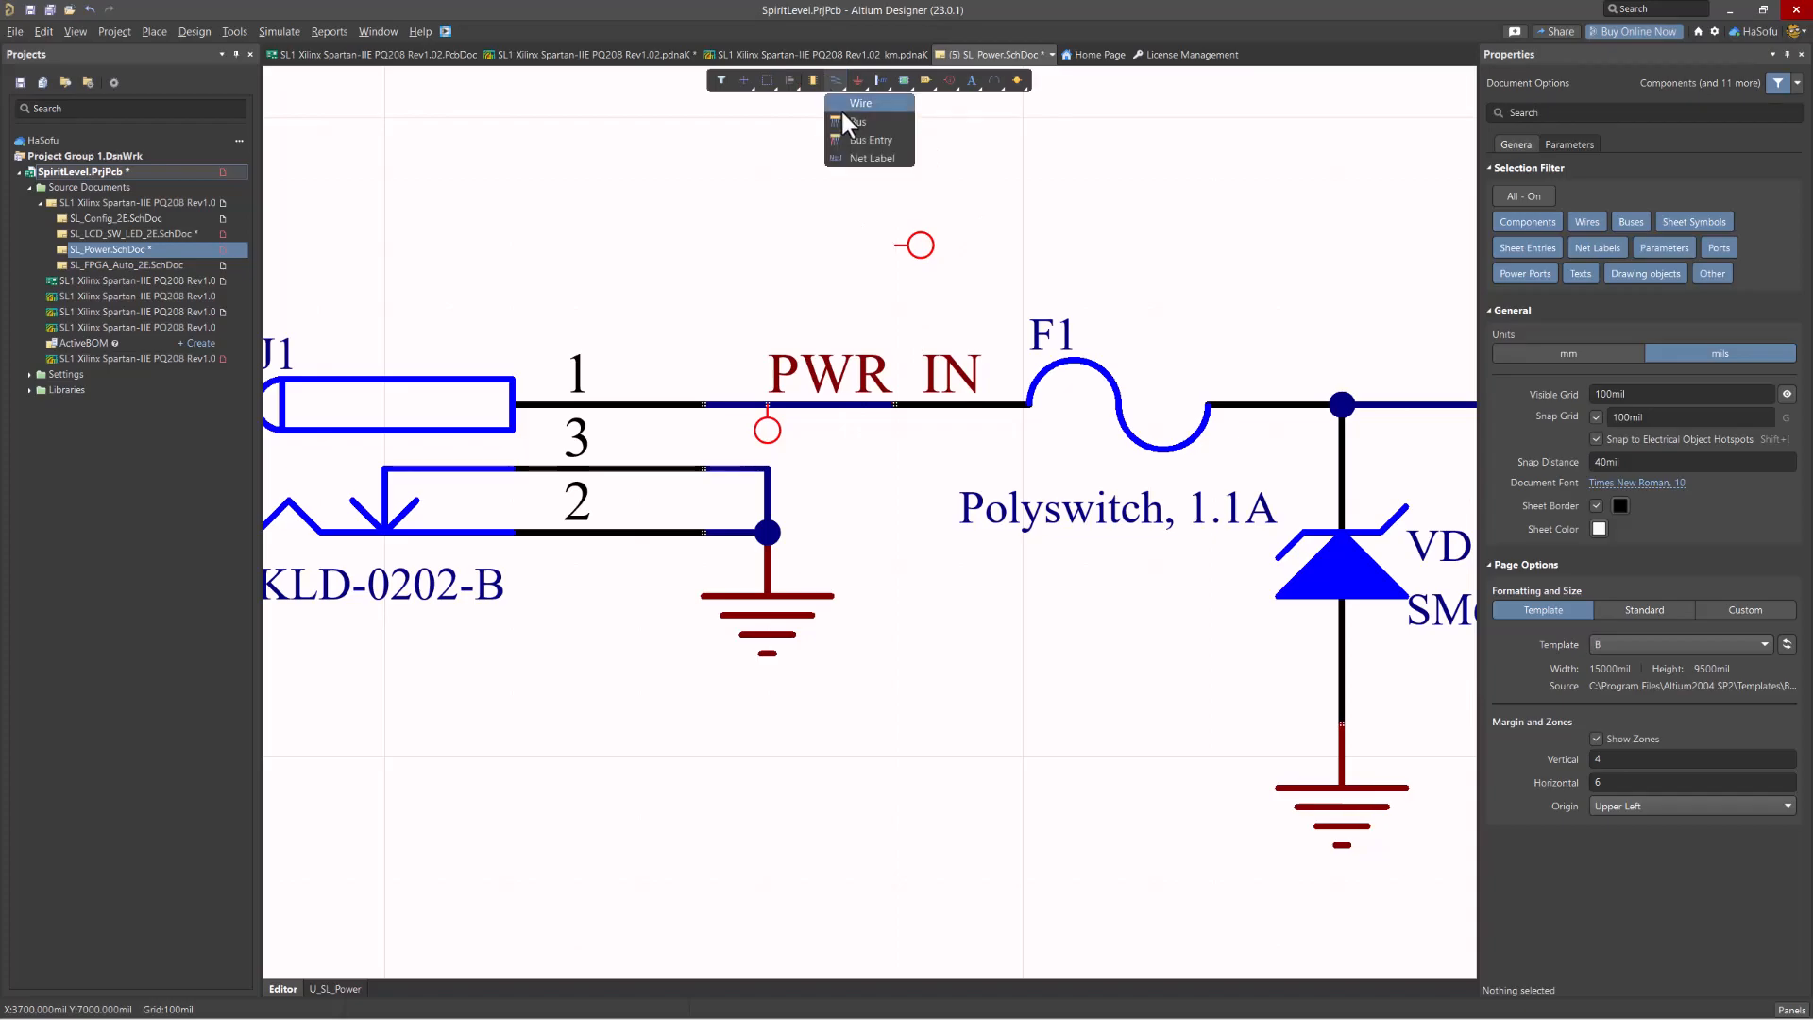
{"action": "left_click", "coordinate": [875, 157]}
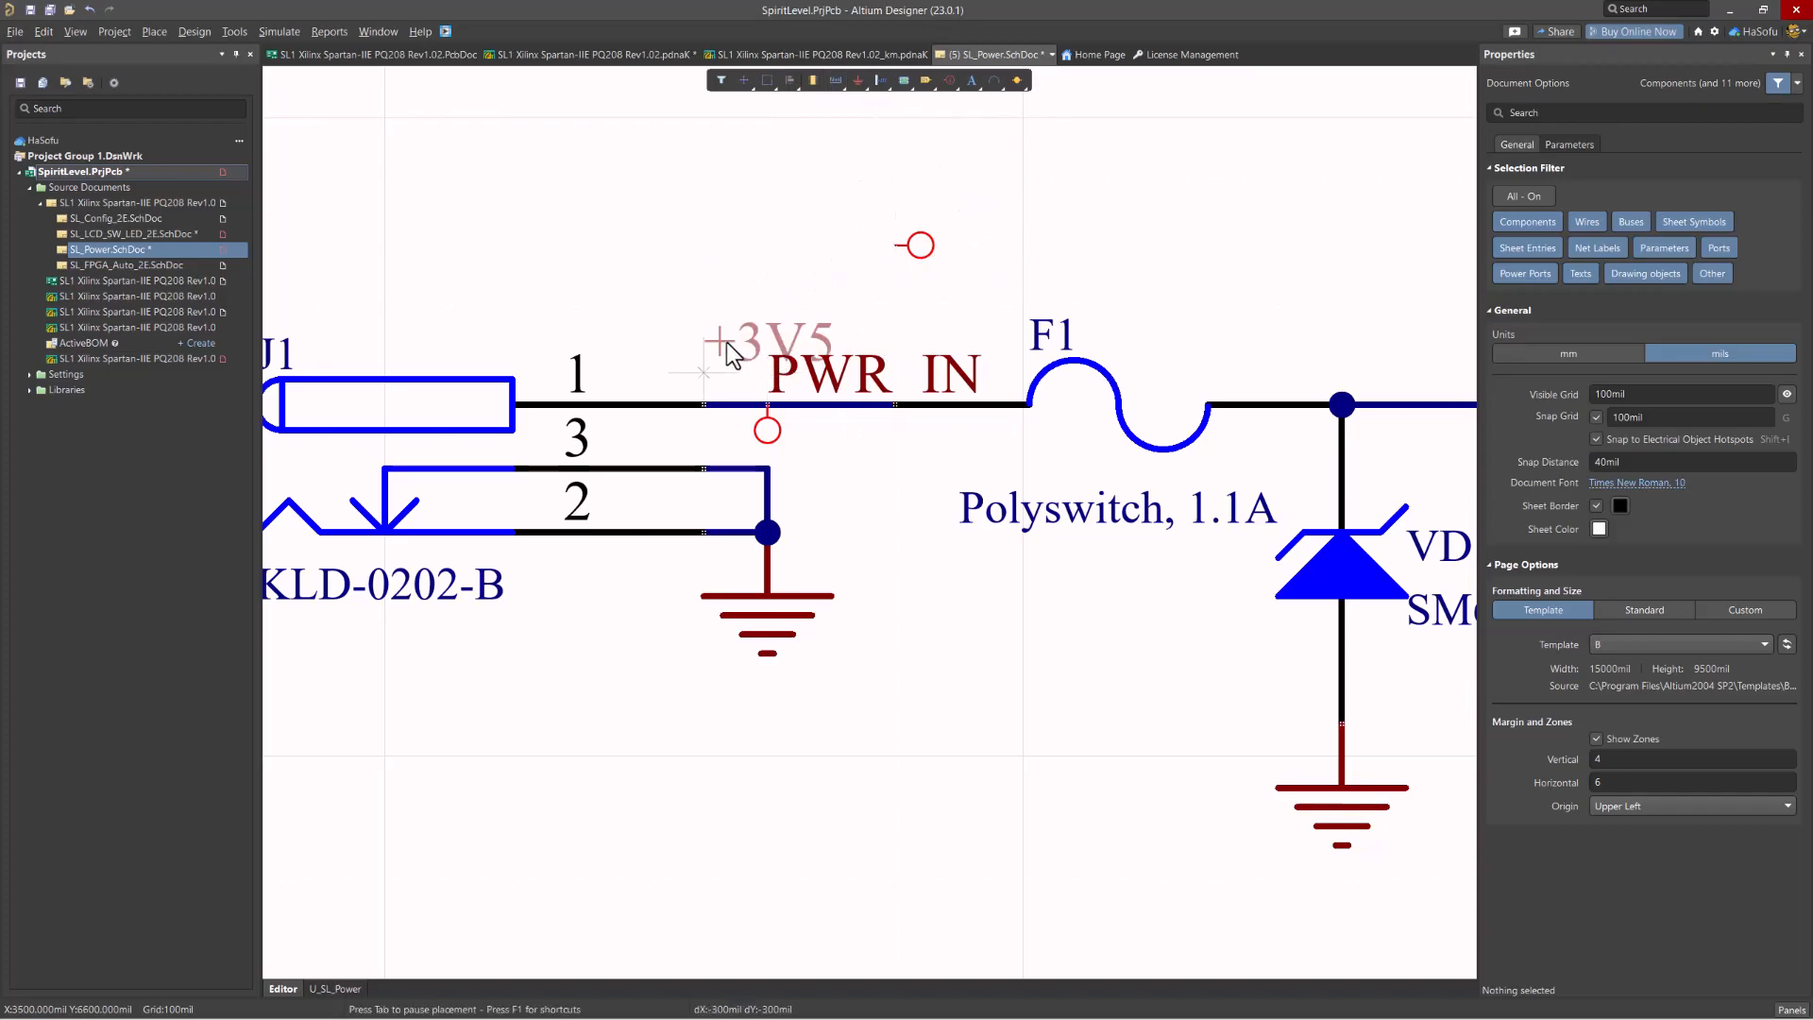
{"action": "key", "text": "Tab"}
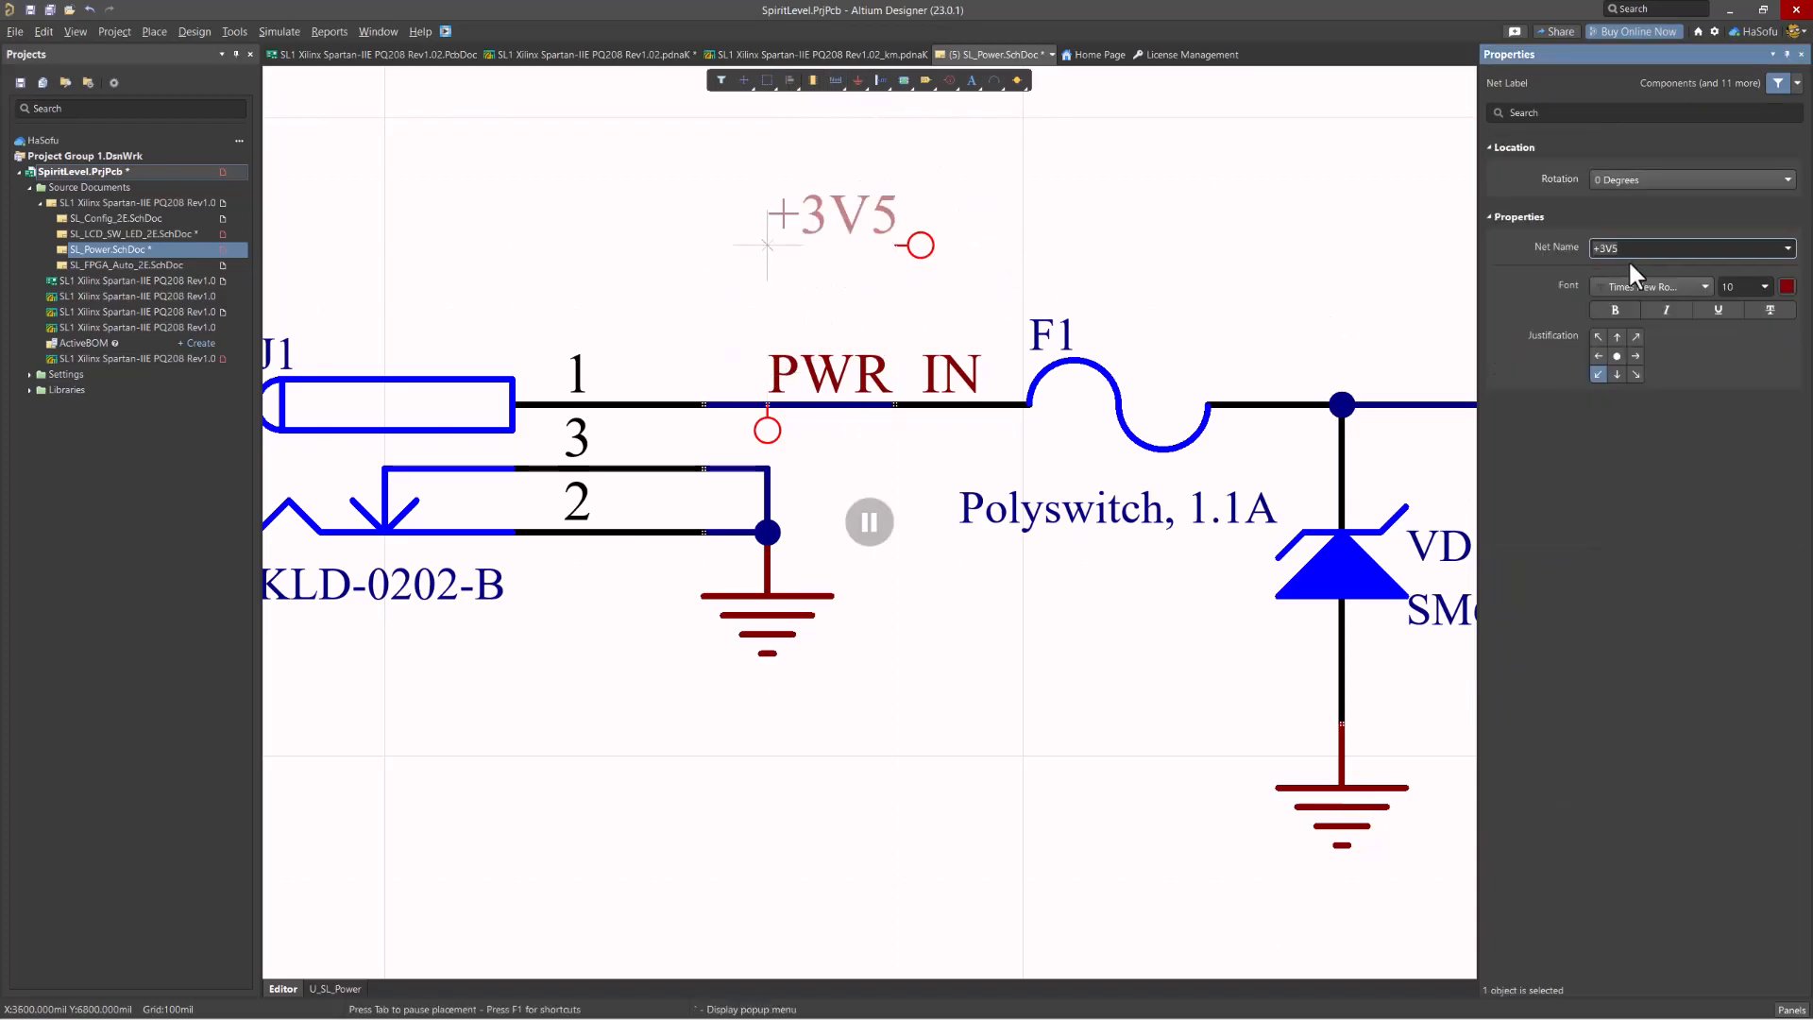
{"action": "key", "text": "BackSpace"}
{"action": "key", "text": "BackSpace"}
{"action": "key", "text": "Return"}
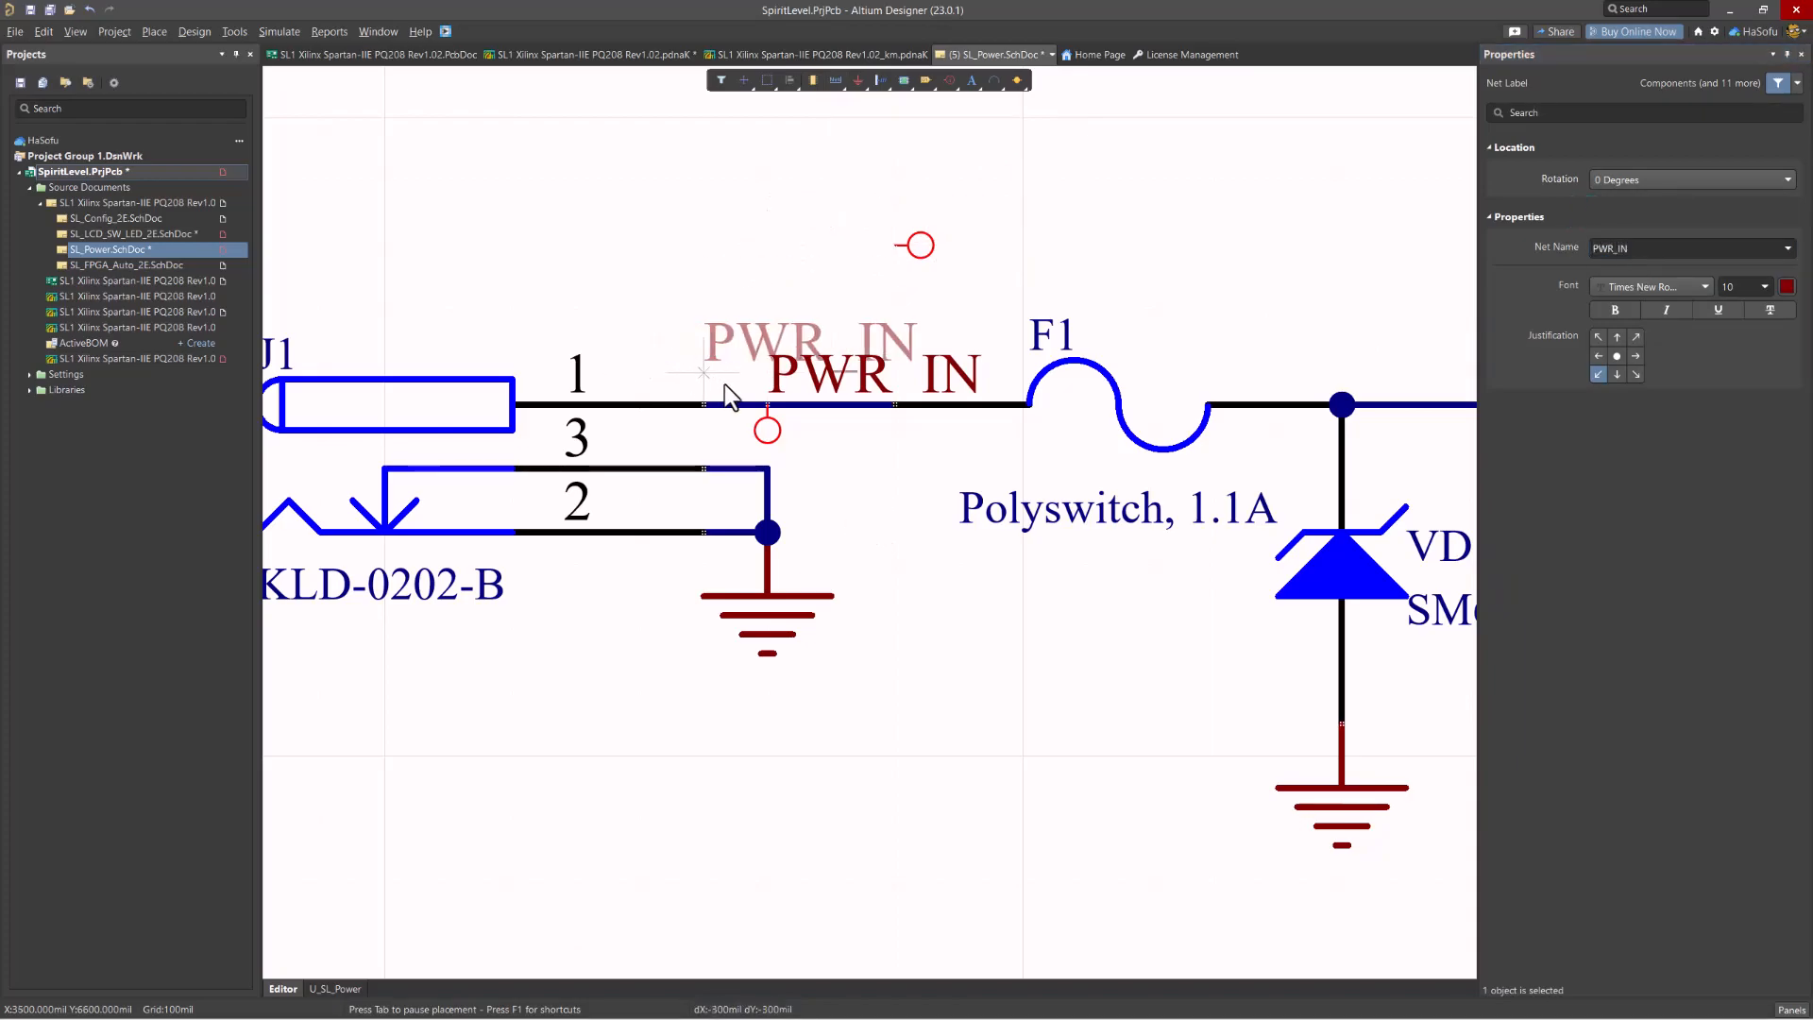
{"action": "key", "text": "Escape"}
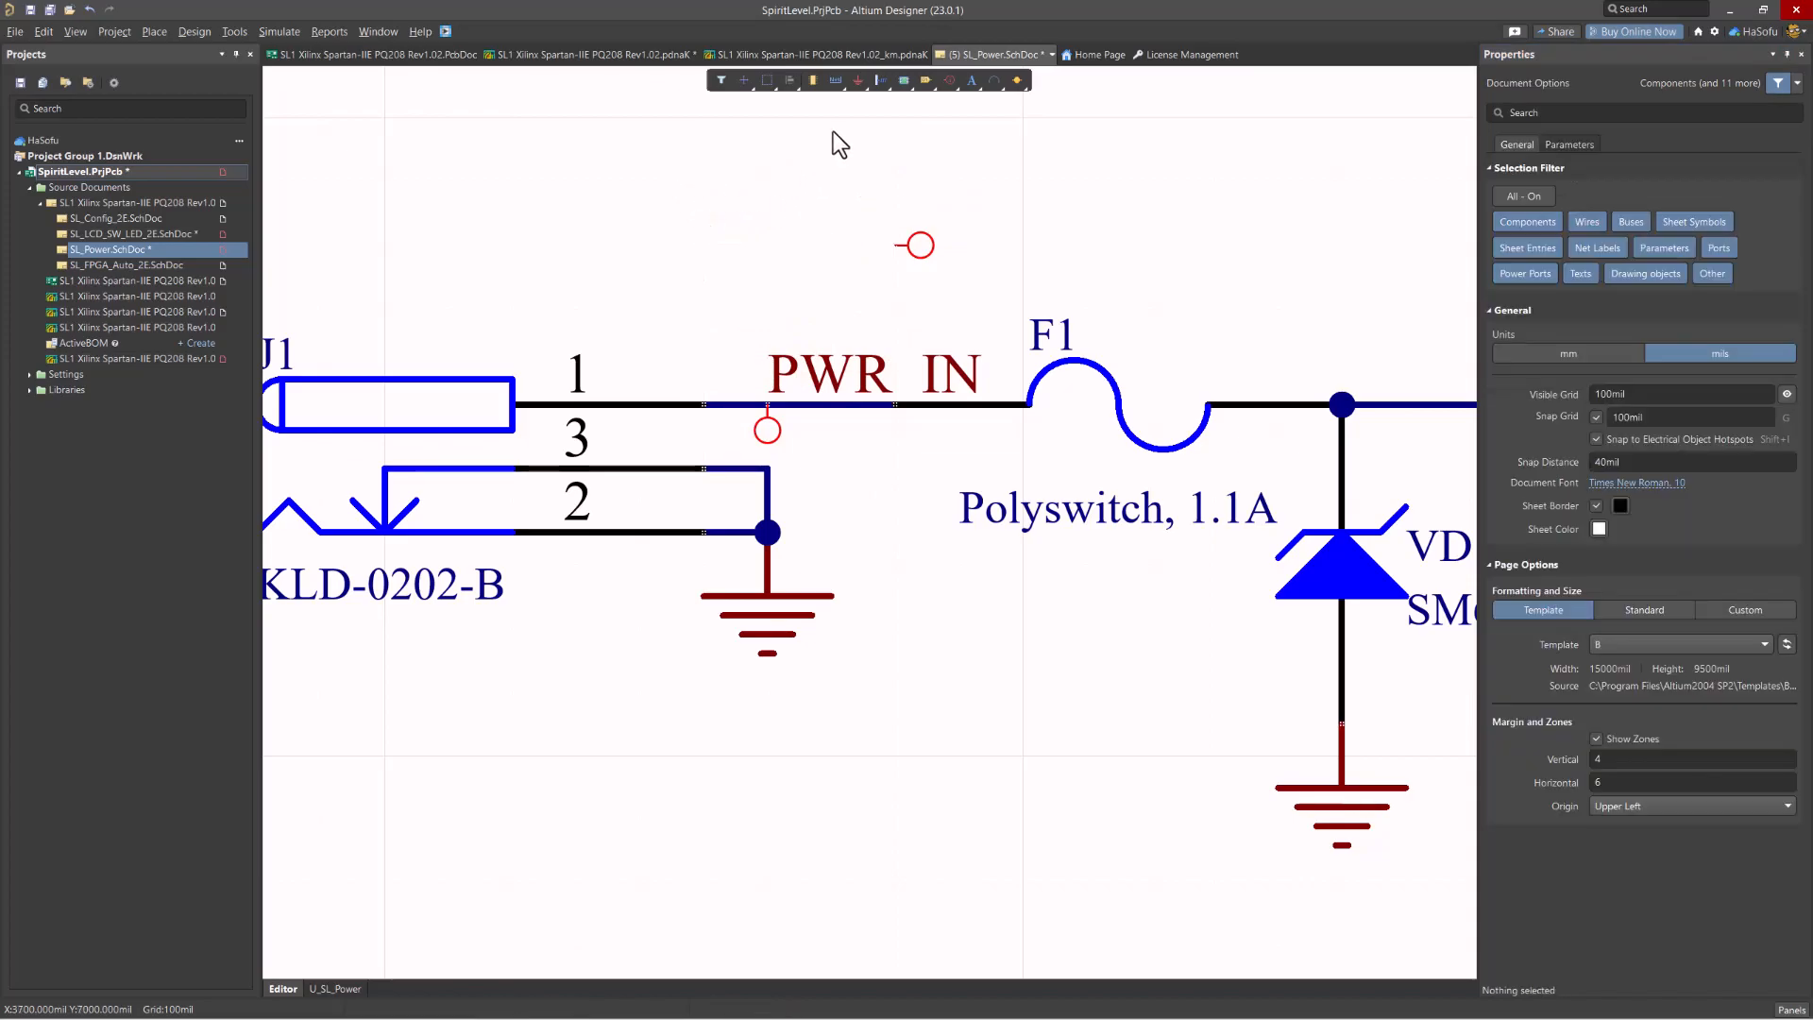
Place a +5 power port named PWR_IN on the wire between J1 and F1
{"action": "left_click", "coordinate": [856, 83]}
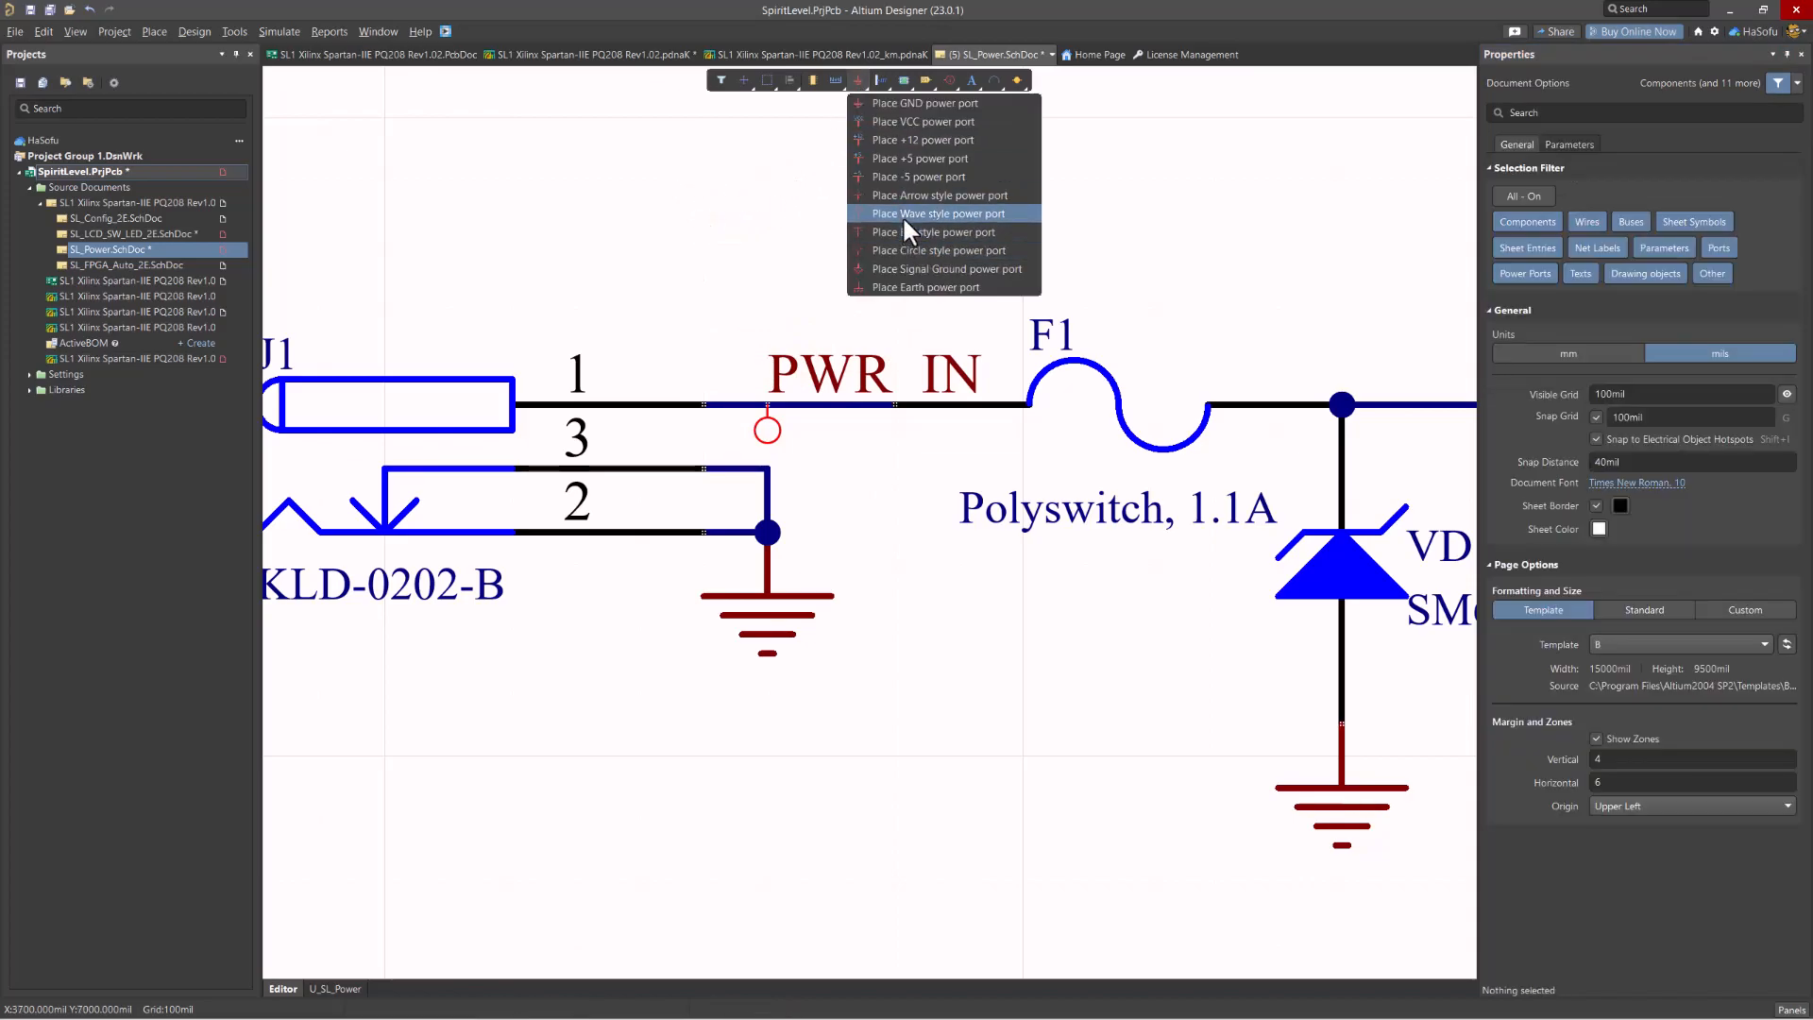
{"action": "left_click", "coordinate": [909, 159]}
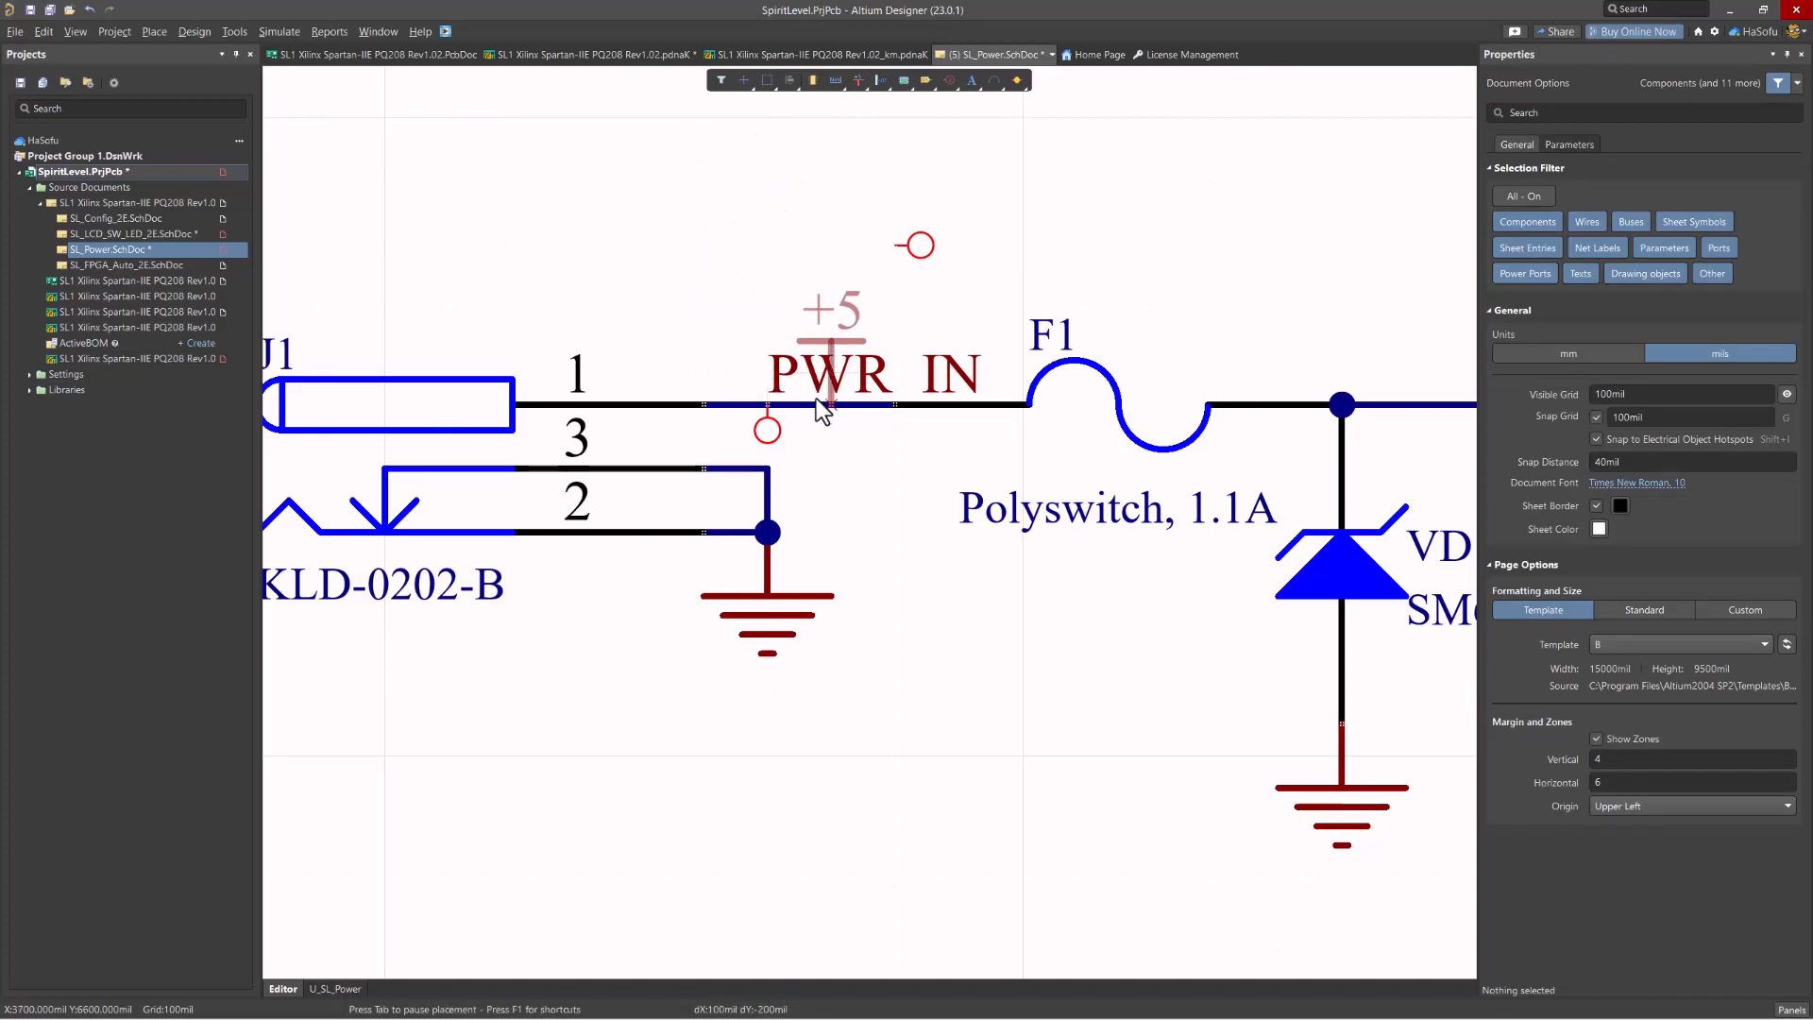
{"action": "key", "text": "Tab"}
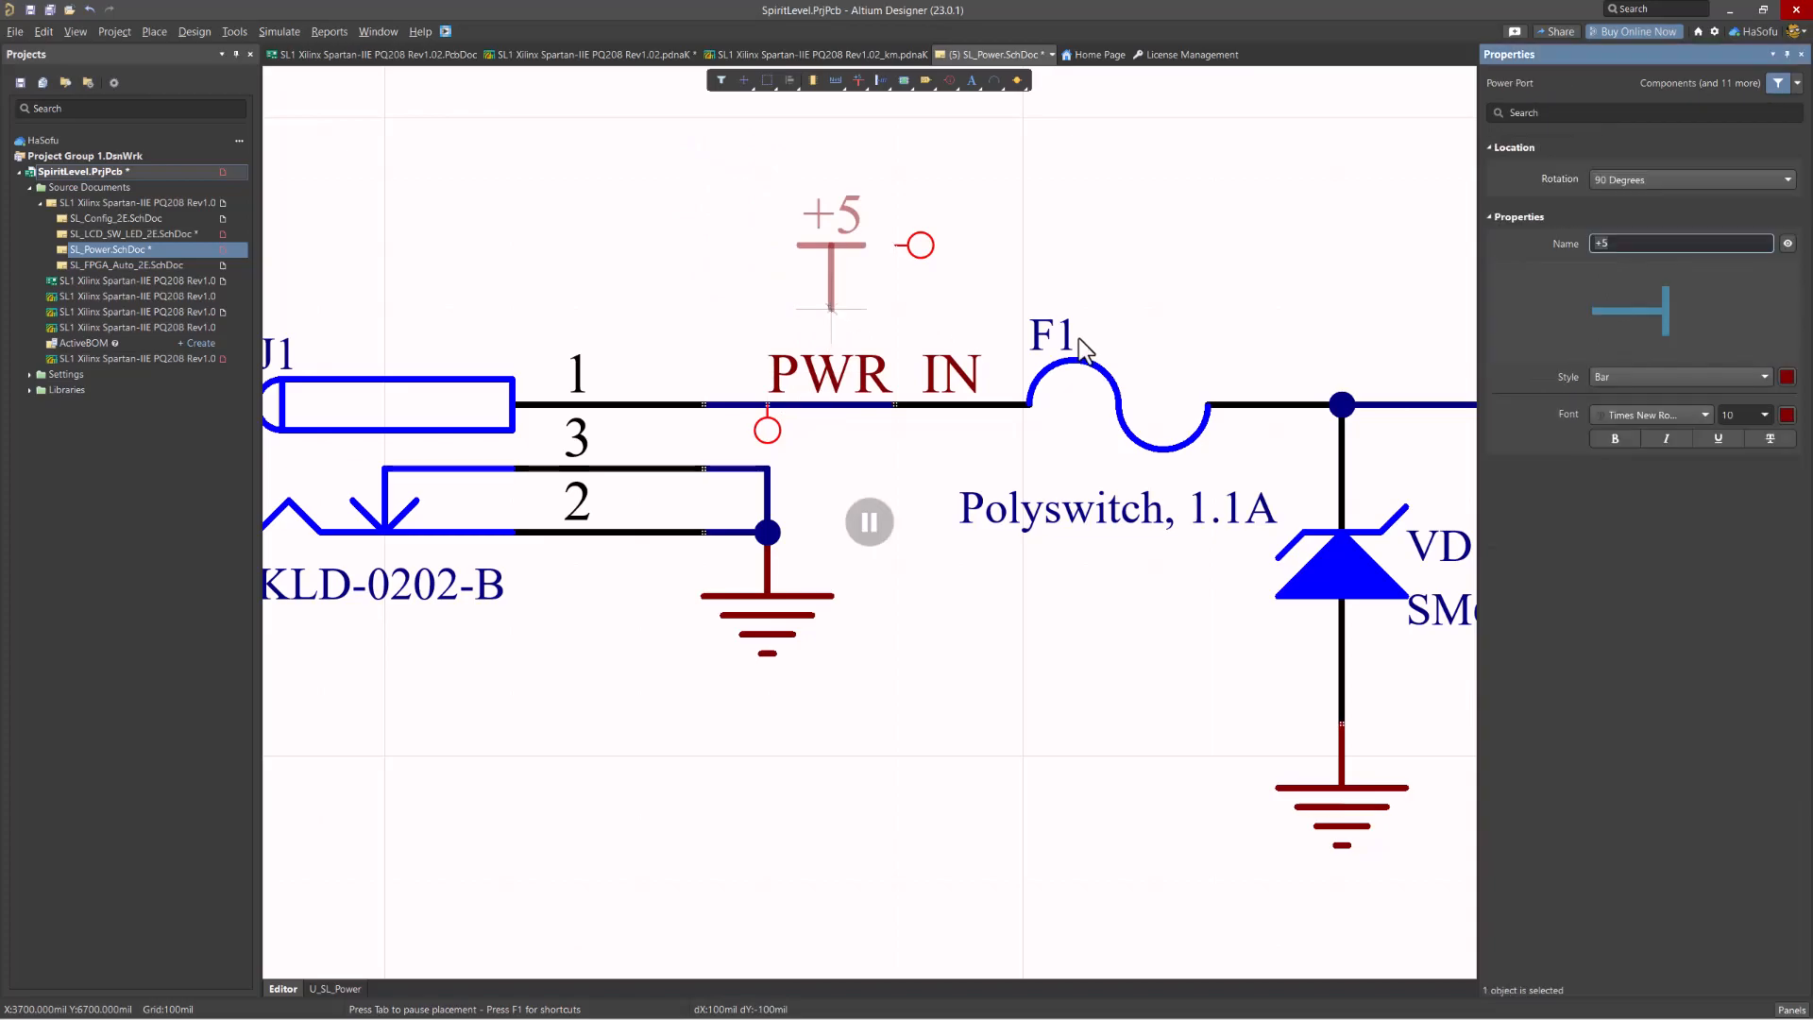
{"action": "type", "text": "PWR_IN"}
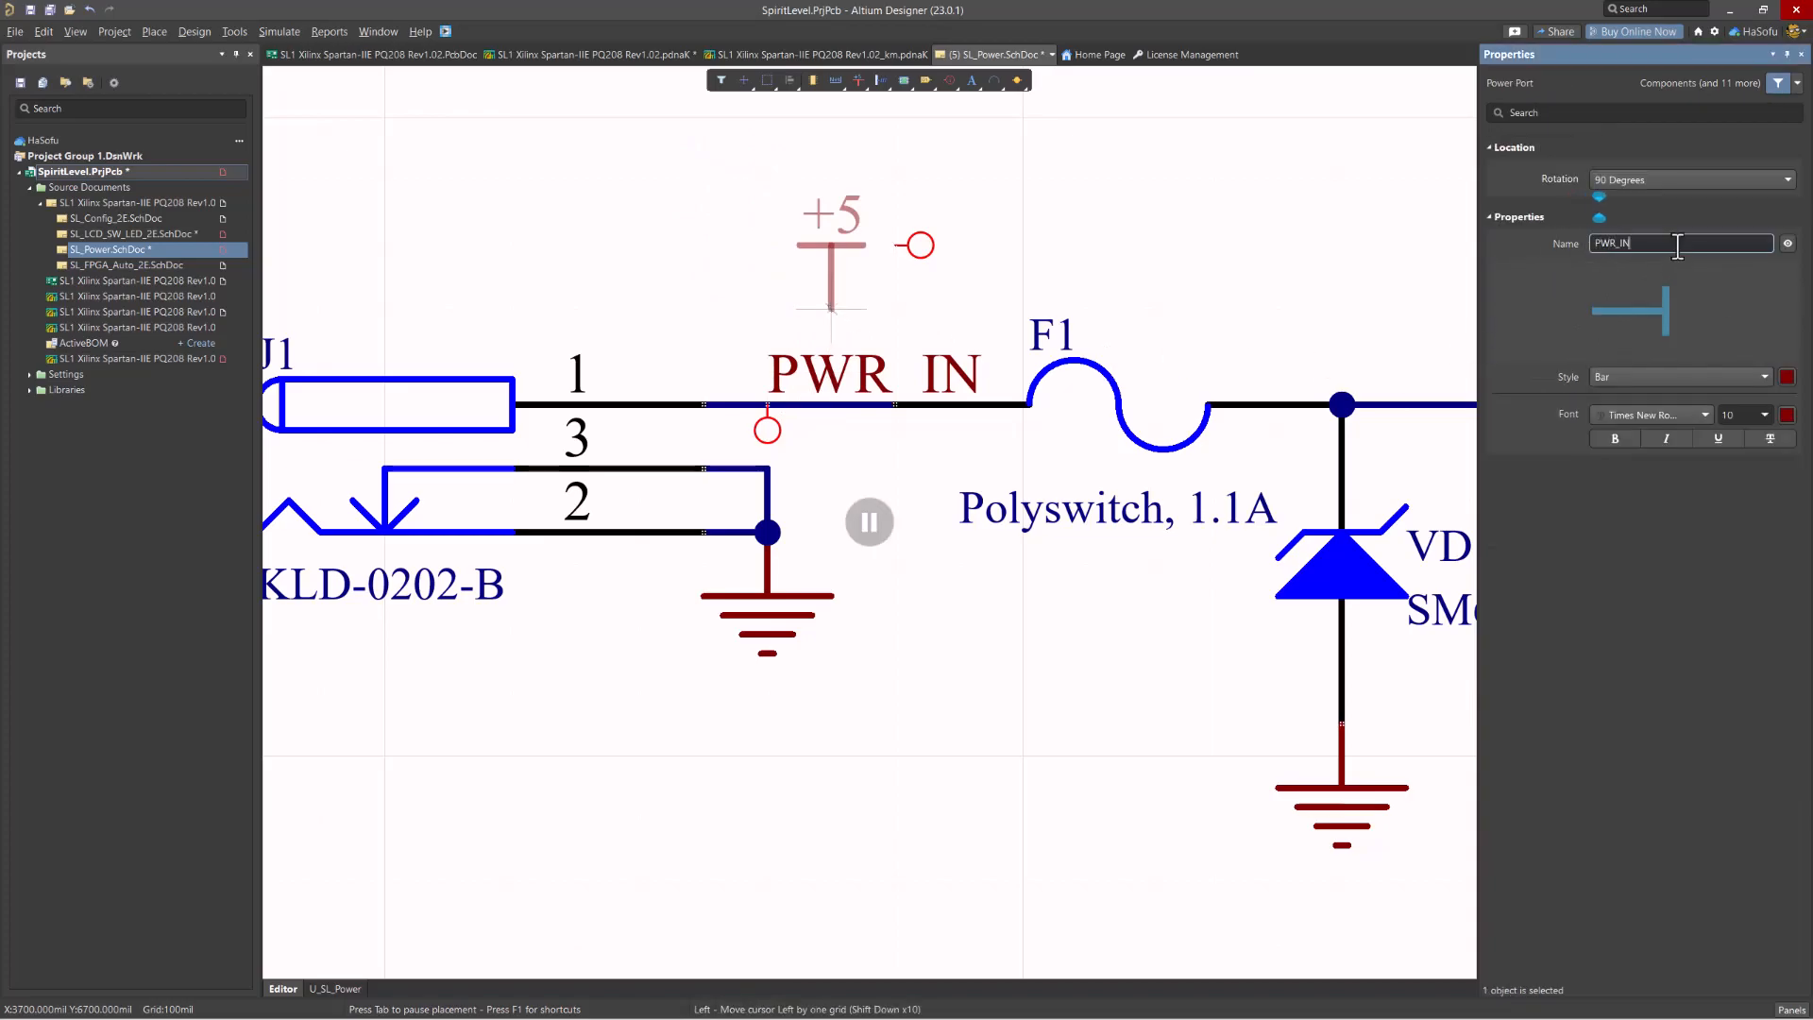
{"action": "key", "text": "Return"}
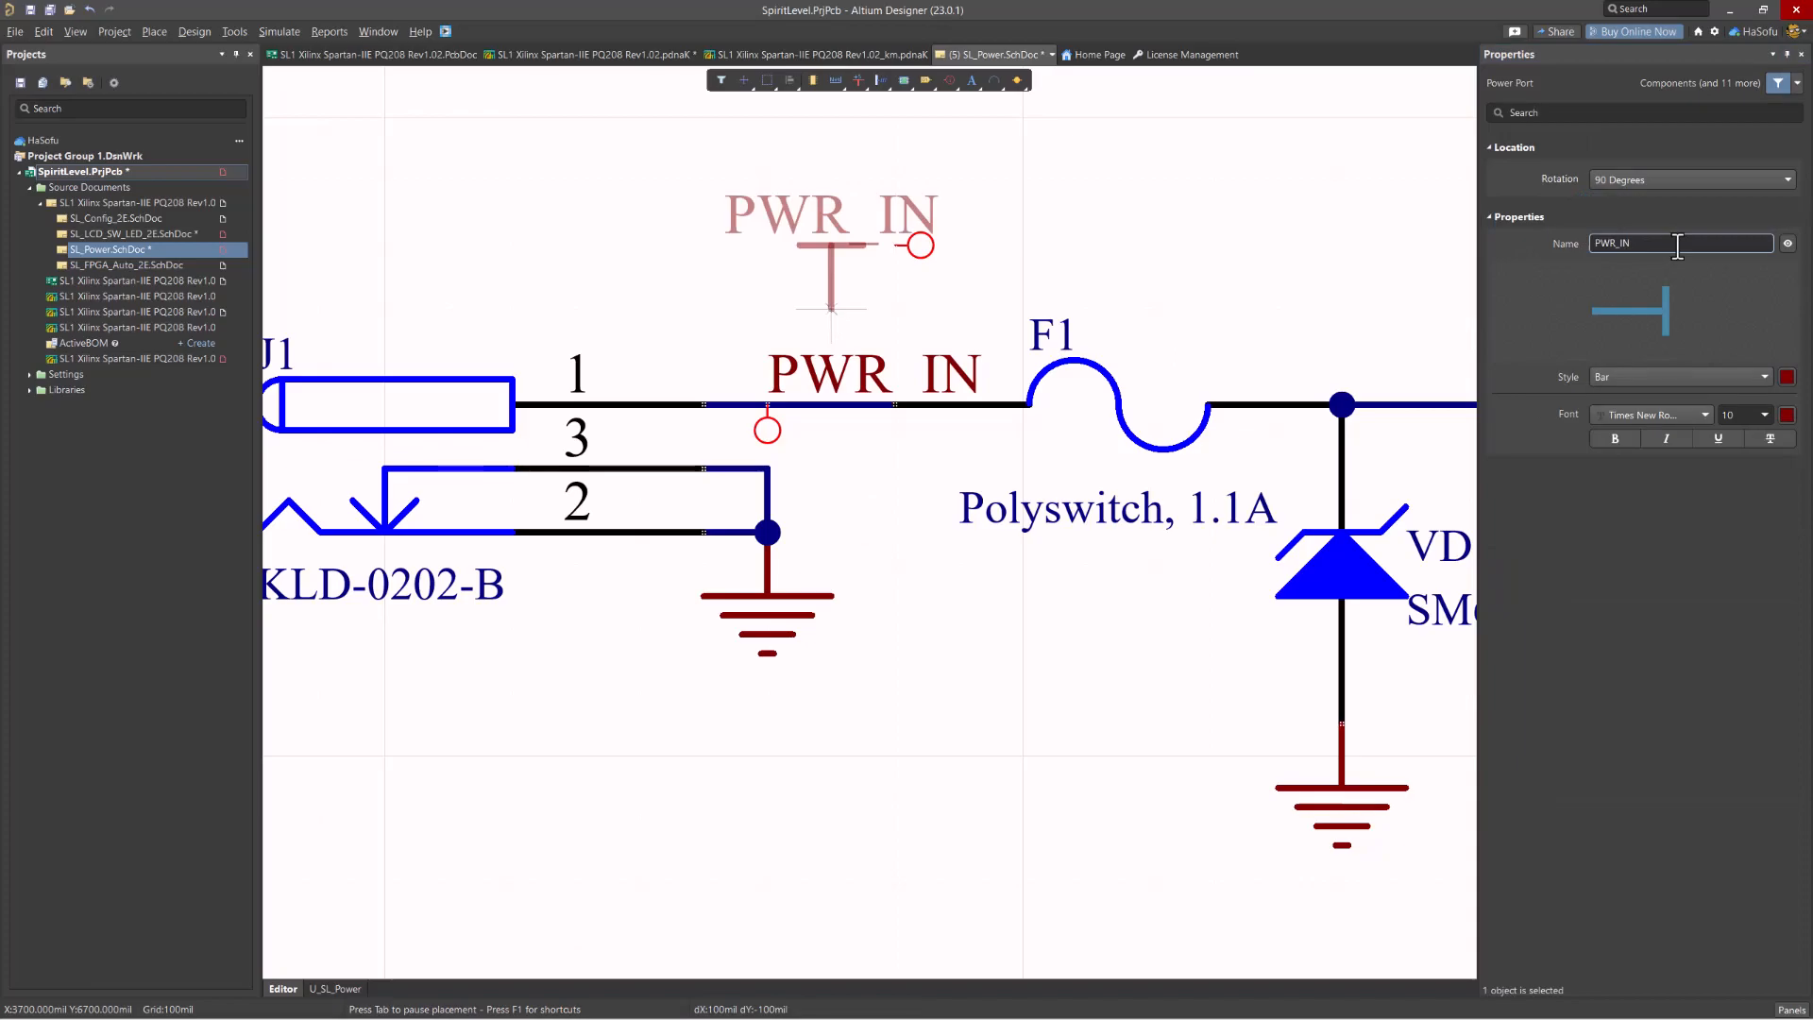
{"action": "left_click", "coordinate": [830, 404]}
{"action": "key", "text": "Escape"}
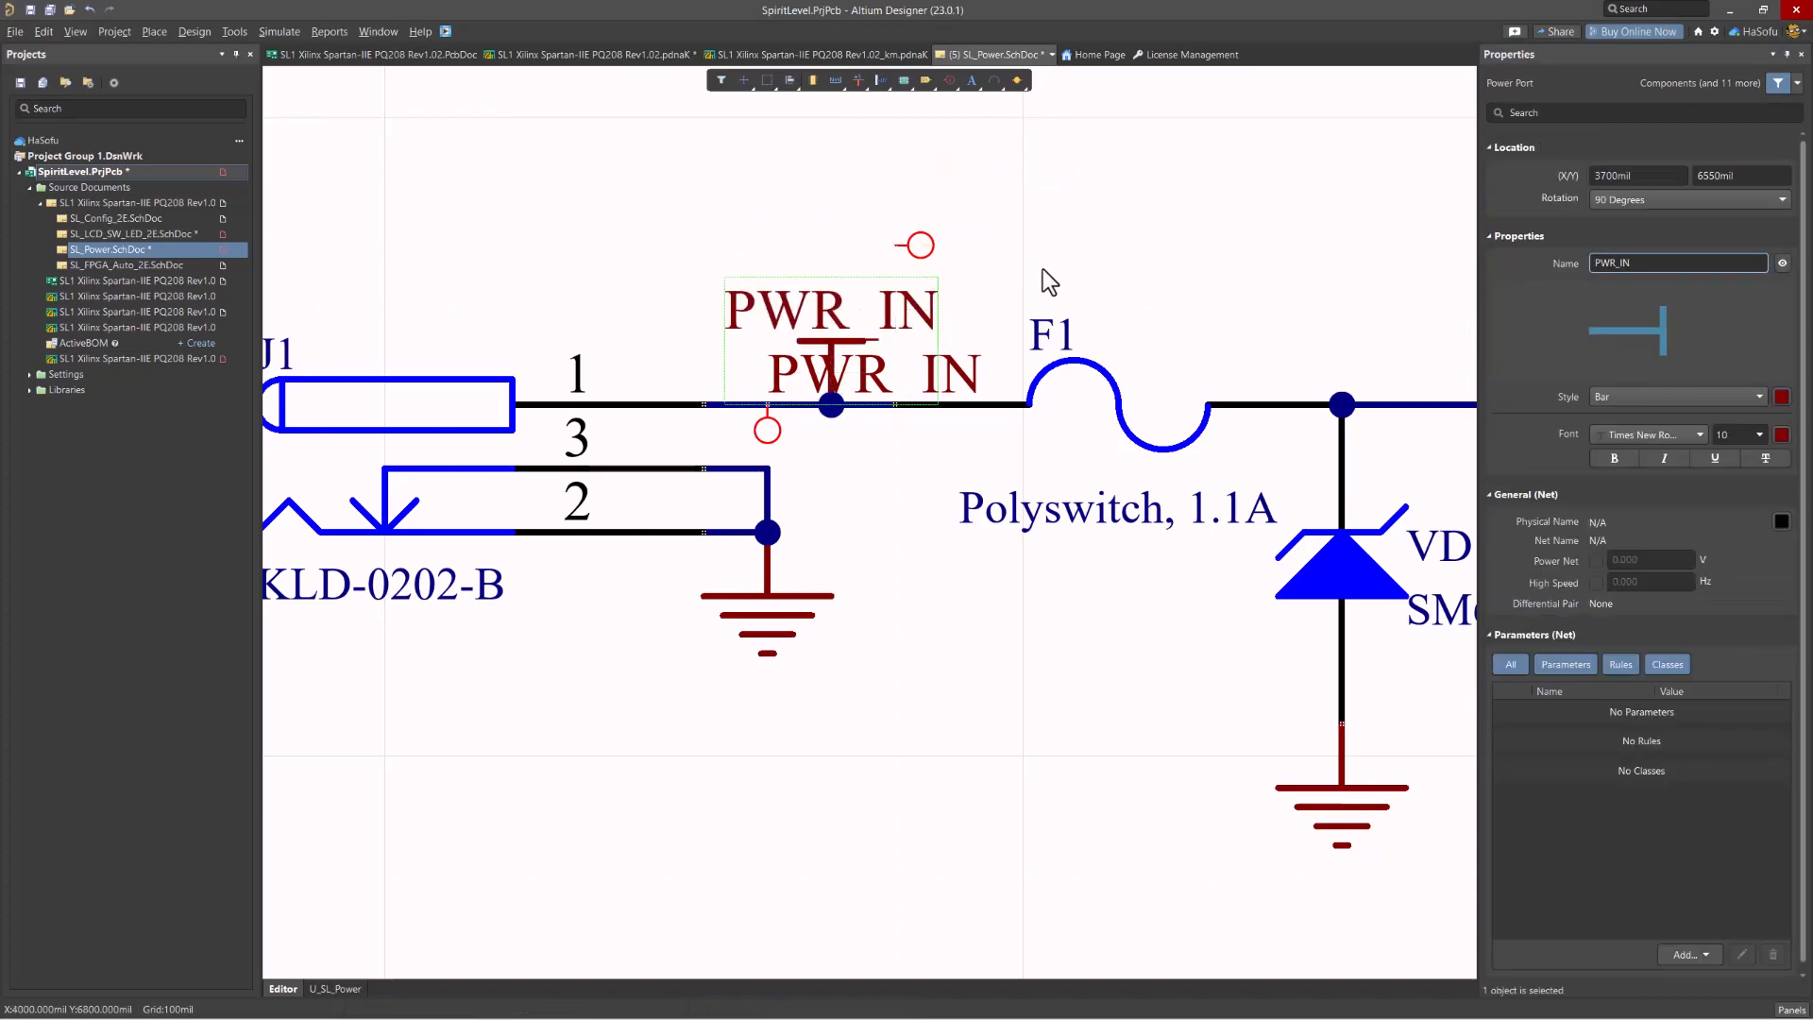
Delete the PWR_IN power port and the spare parameter set above the PWR_IN net label
{"action": "left_click", "coordinate": [760, 335]}
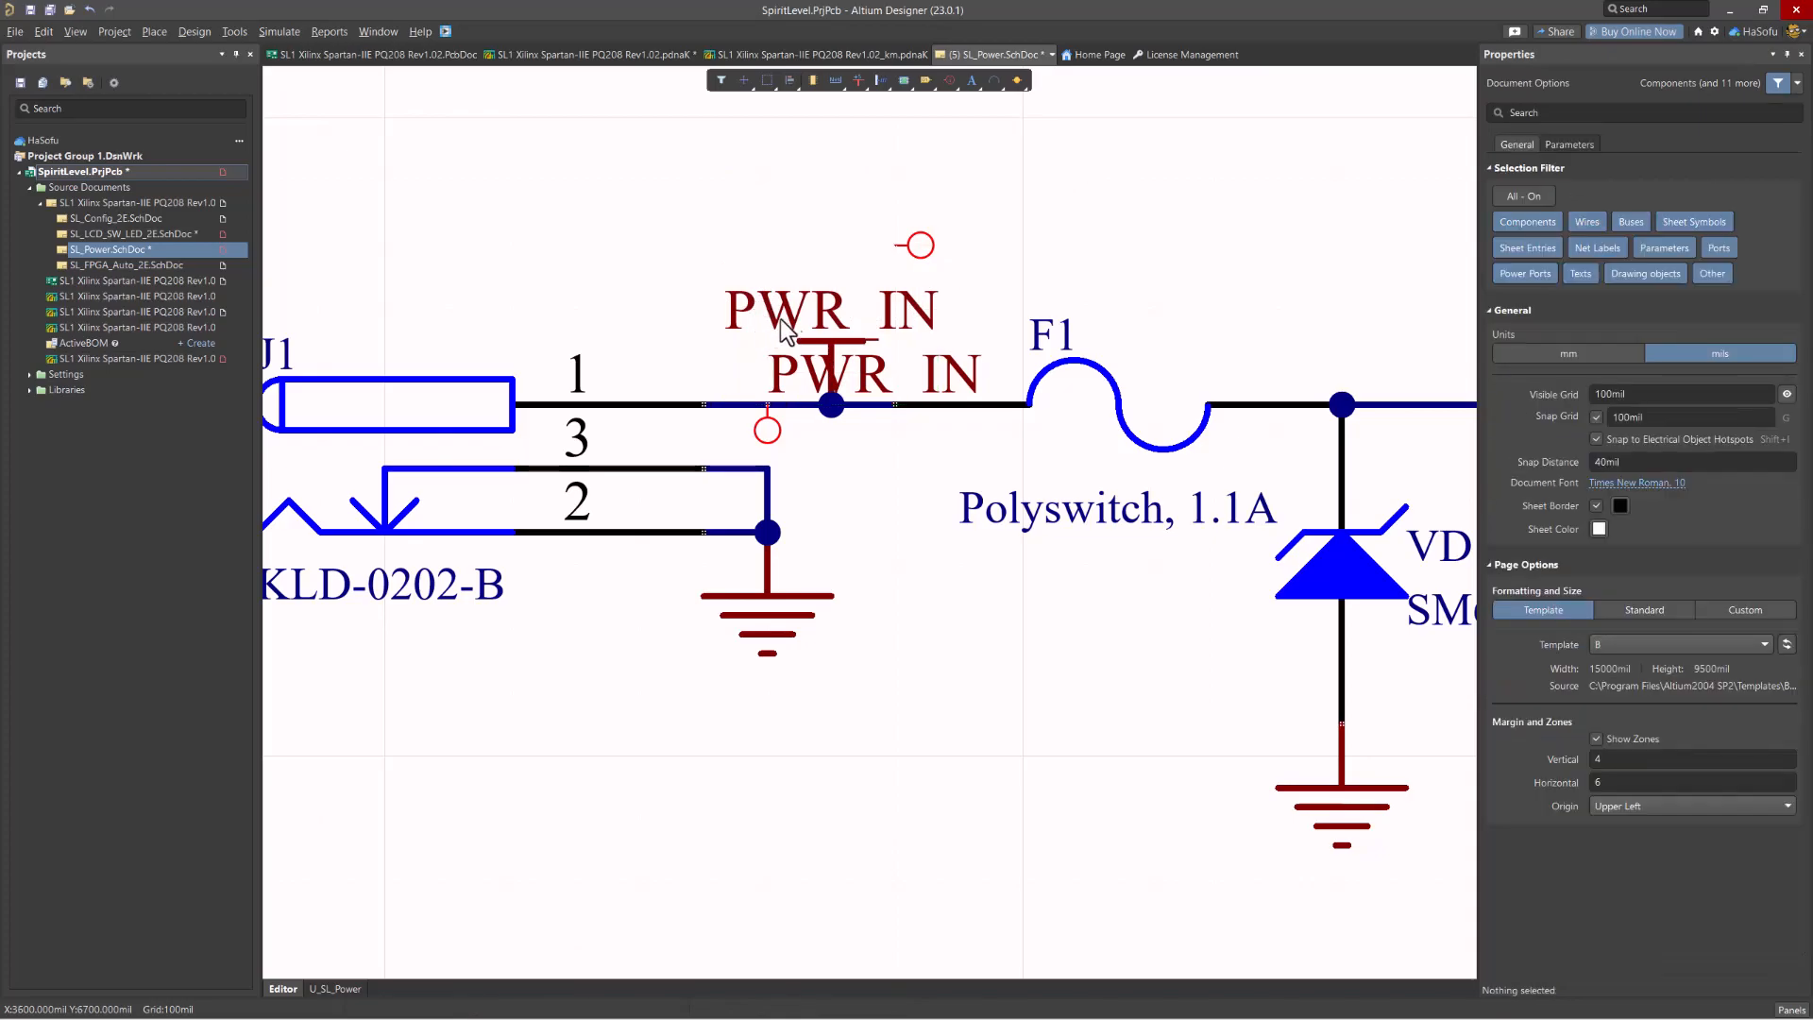
{"action": "left_click", "coordinate": [833, 367]}
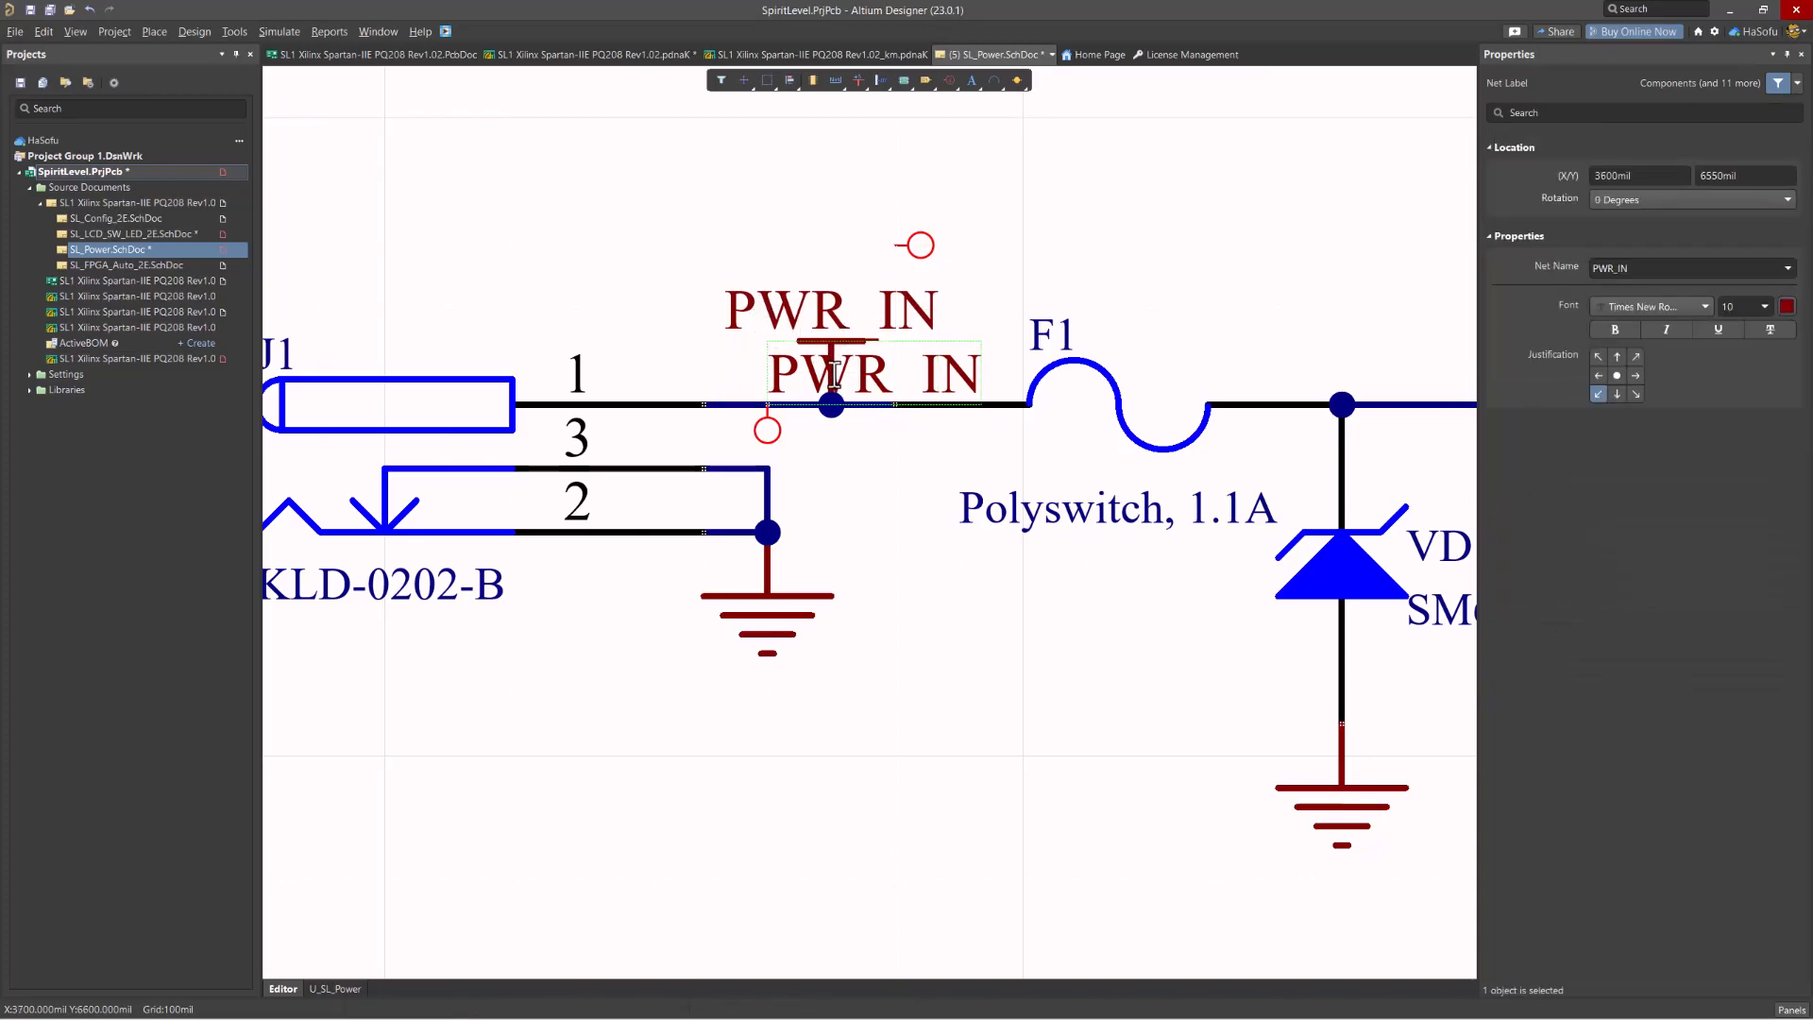
{"action": "left_click", "coordinate": [814, 317]}
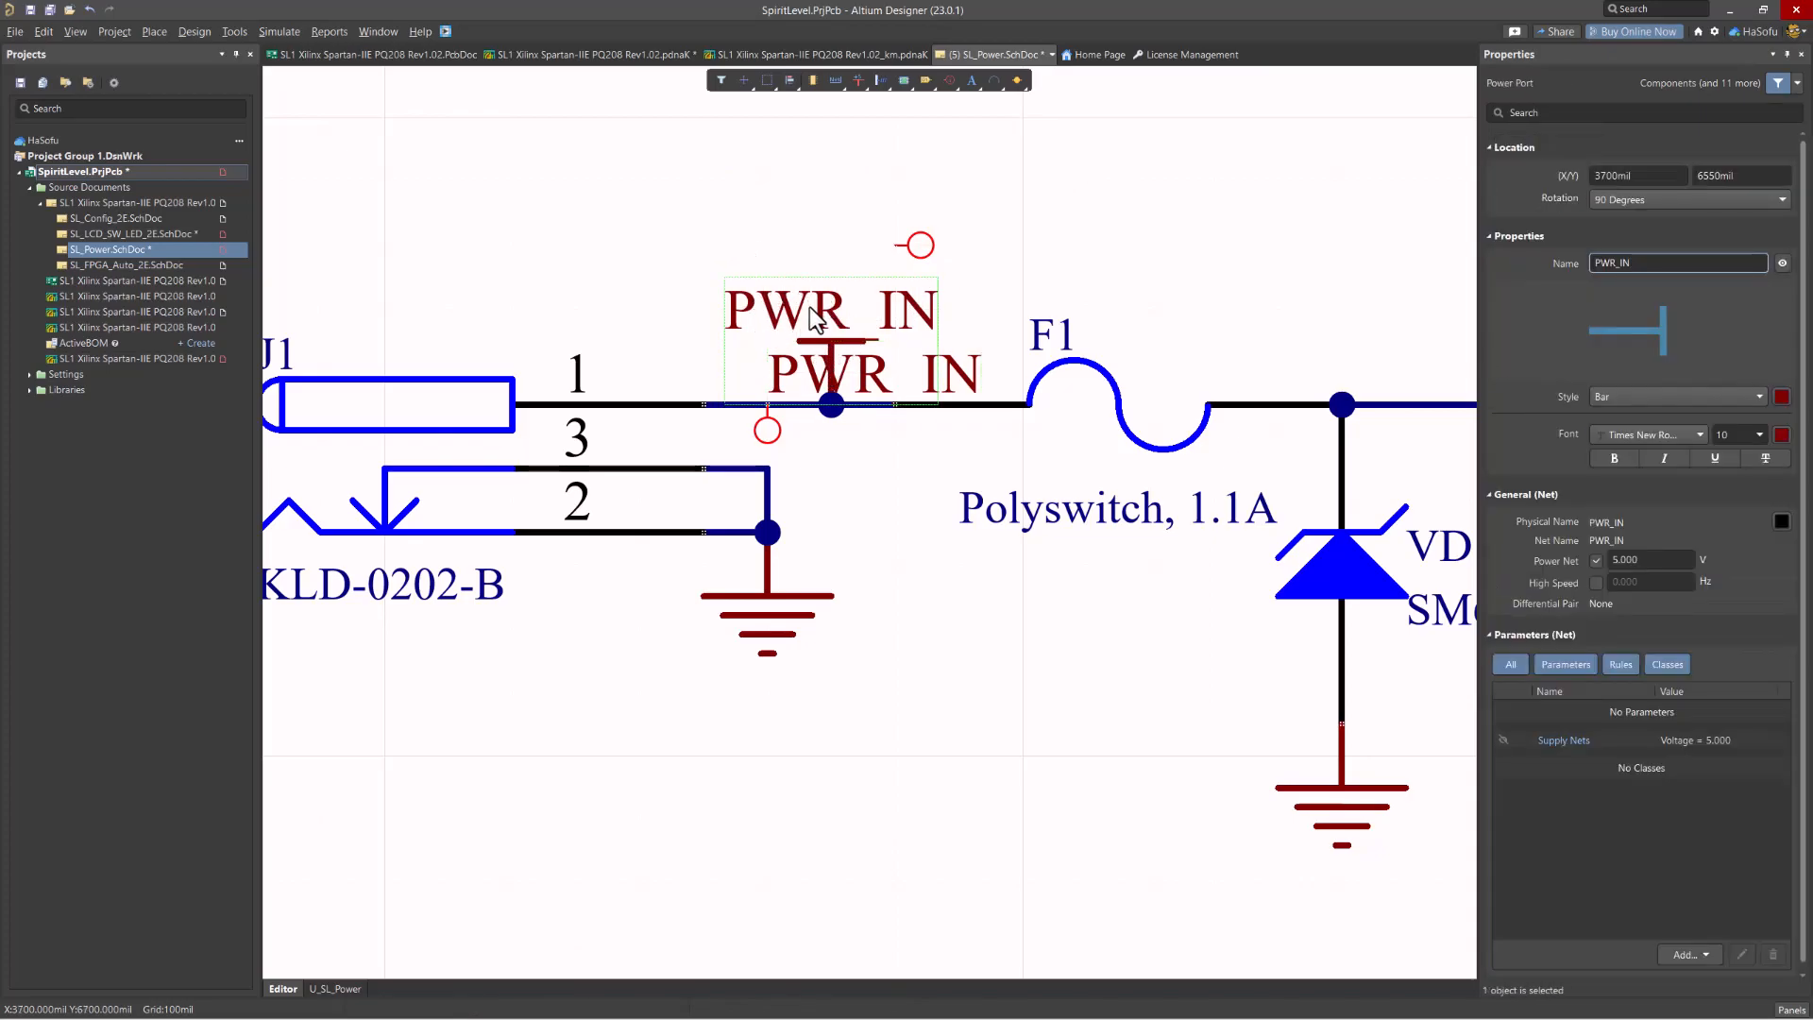
{"action": "key", "text": "Delete"}
{"action": "left_click", "coordinate": [916, 249]}
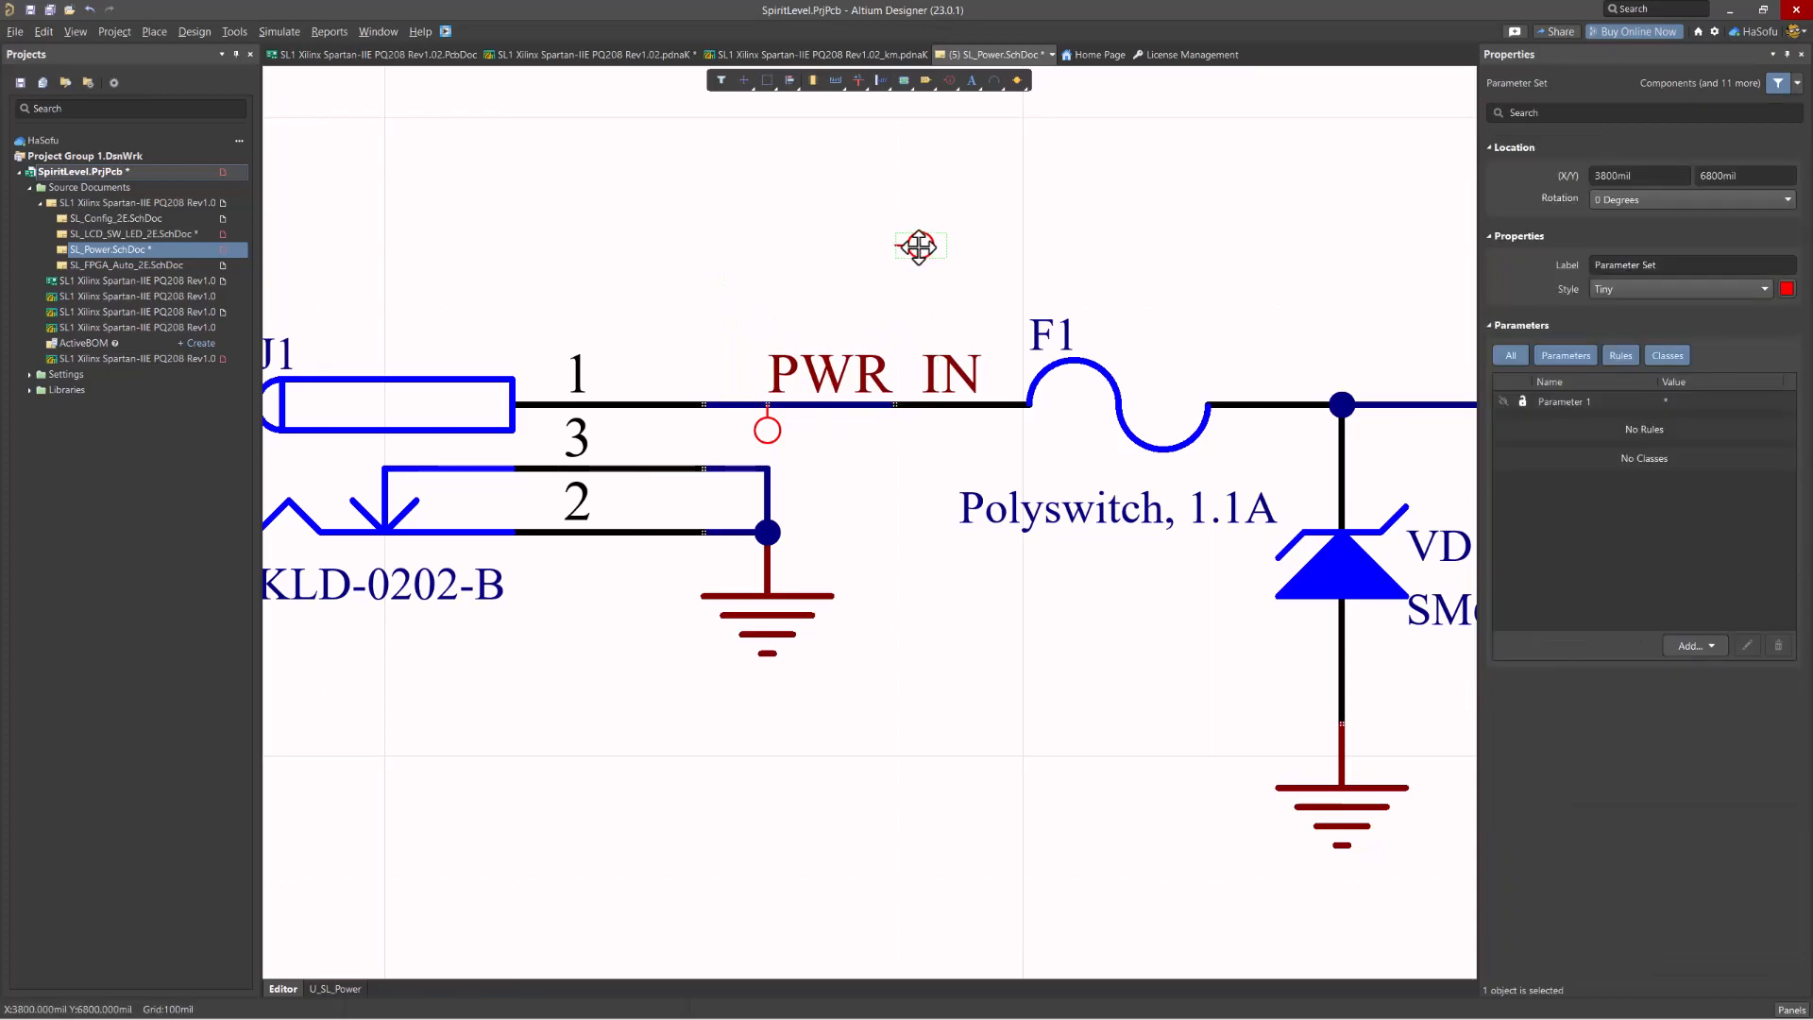
{"action": "key", "text": "Delete"}
{"action": "left_click", "coordinate": [774, 429]}
{"action": "left_click", "coordinate": [885, 525]}
View the HDR2 and HDR3 user headers and the U2 circuit on the top-level schematic sheet
{"action": "scroll", "coordinate": [924, 289], "scroll_direction": "down", "scroll_amount": 4, "text": "ctrl"}
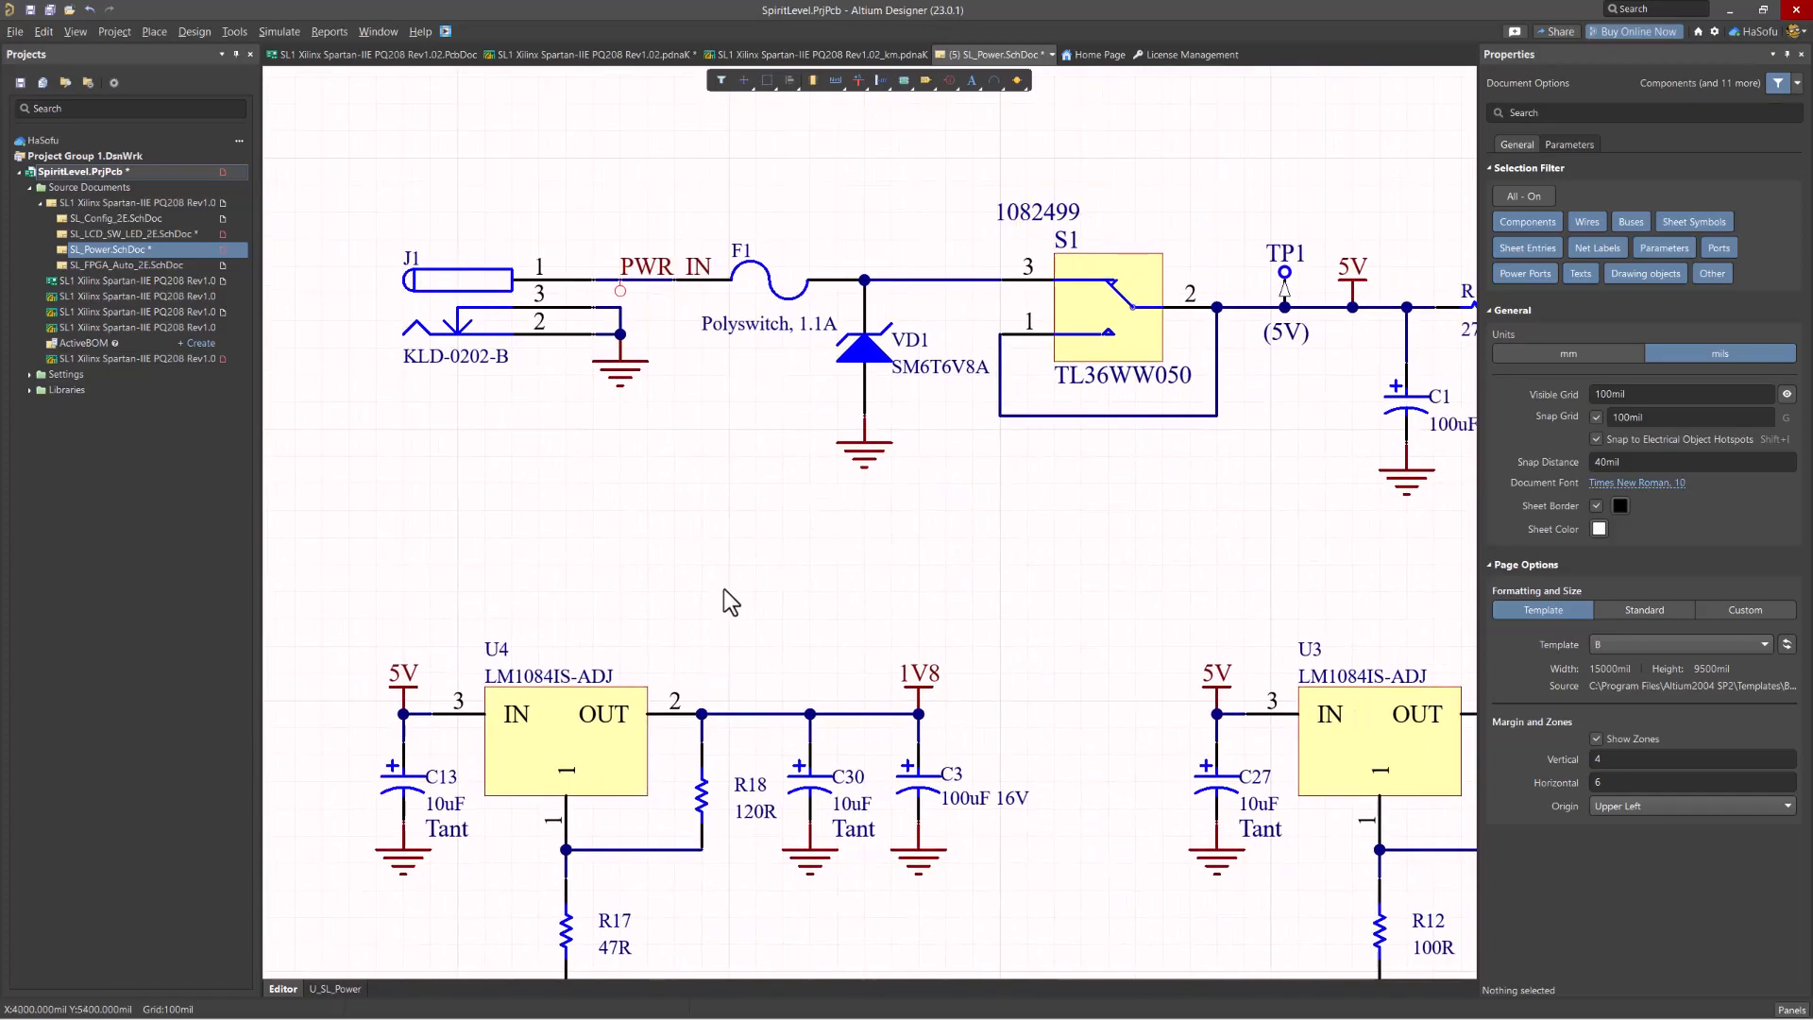
{"action": "key", "text": "ctrl+s"}
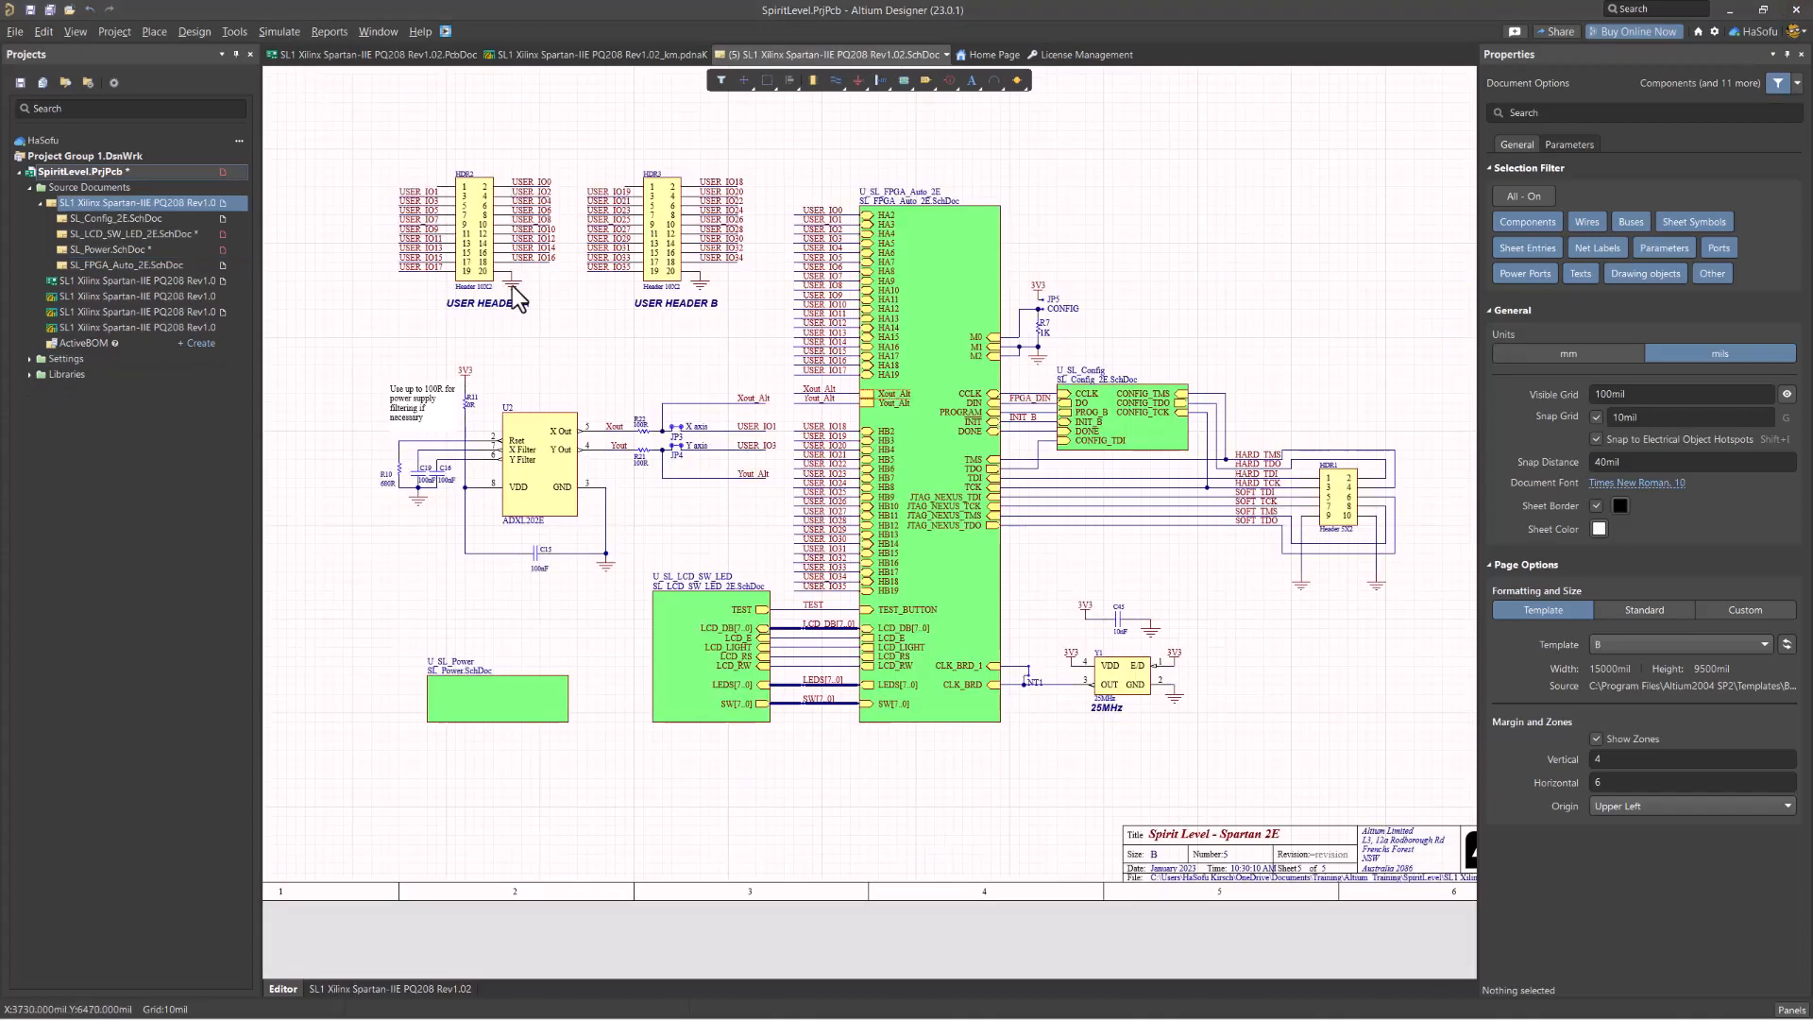
{"action": "scroll", "coordinate": [524, 311], "scroll_direction": "up", "scroll_amount": 4, "text": "ctrl"}
{"action": "right_click_drag", "start_coordinate": [676, 430], "coordinate": [838, 562]}
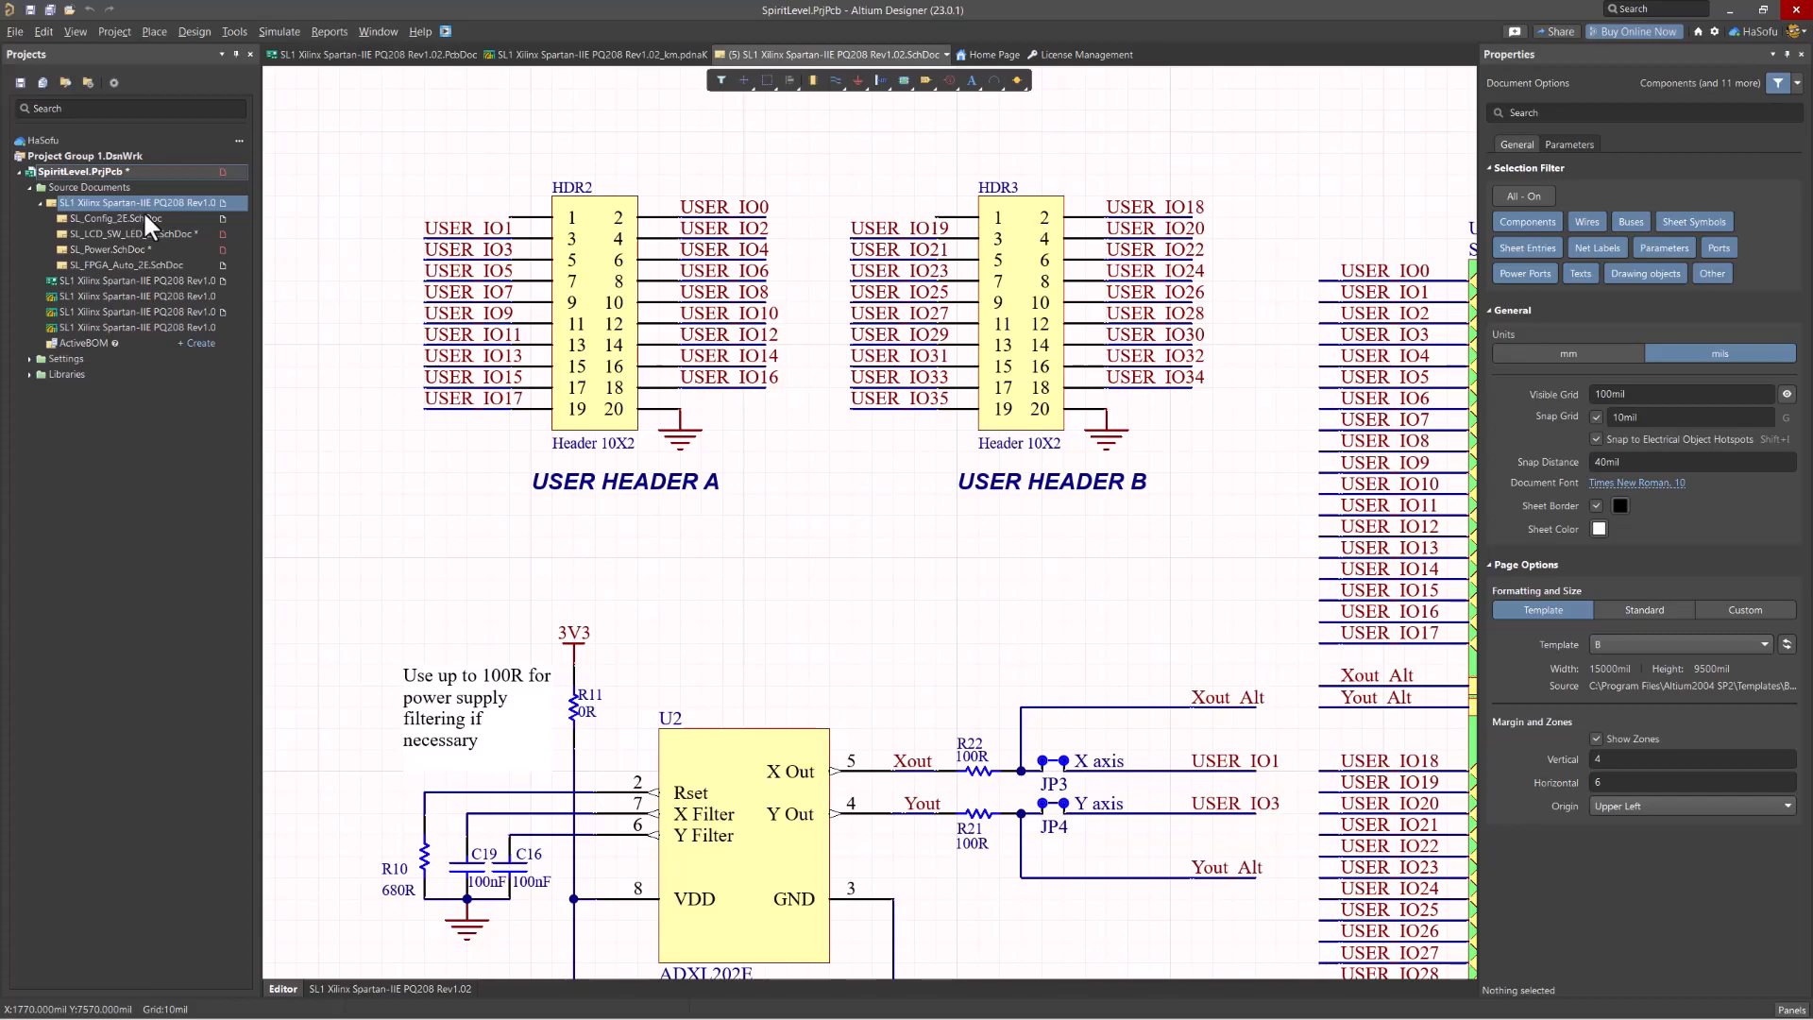
Open the PCB document, show it in 2D single-layer mode and start Power Analyzer by Keysight on it
{"action": "left_click", "coordinate": [300, 54]}
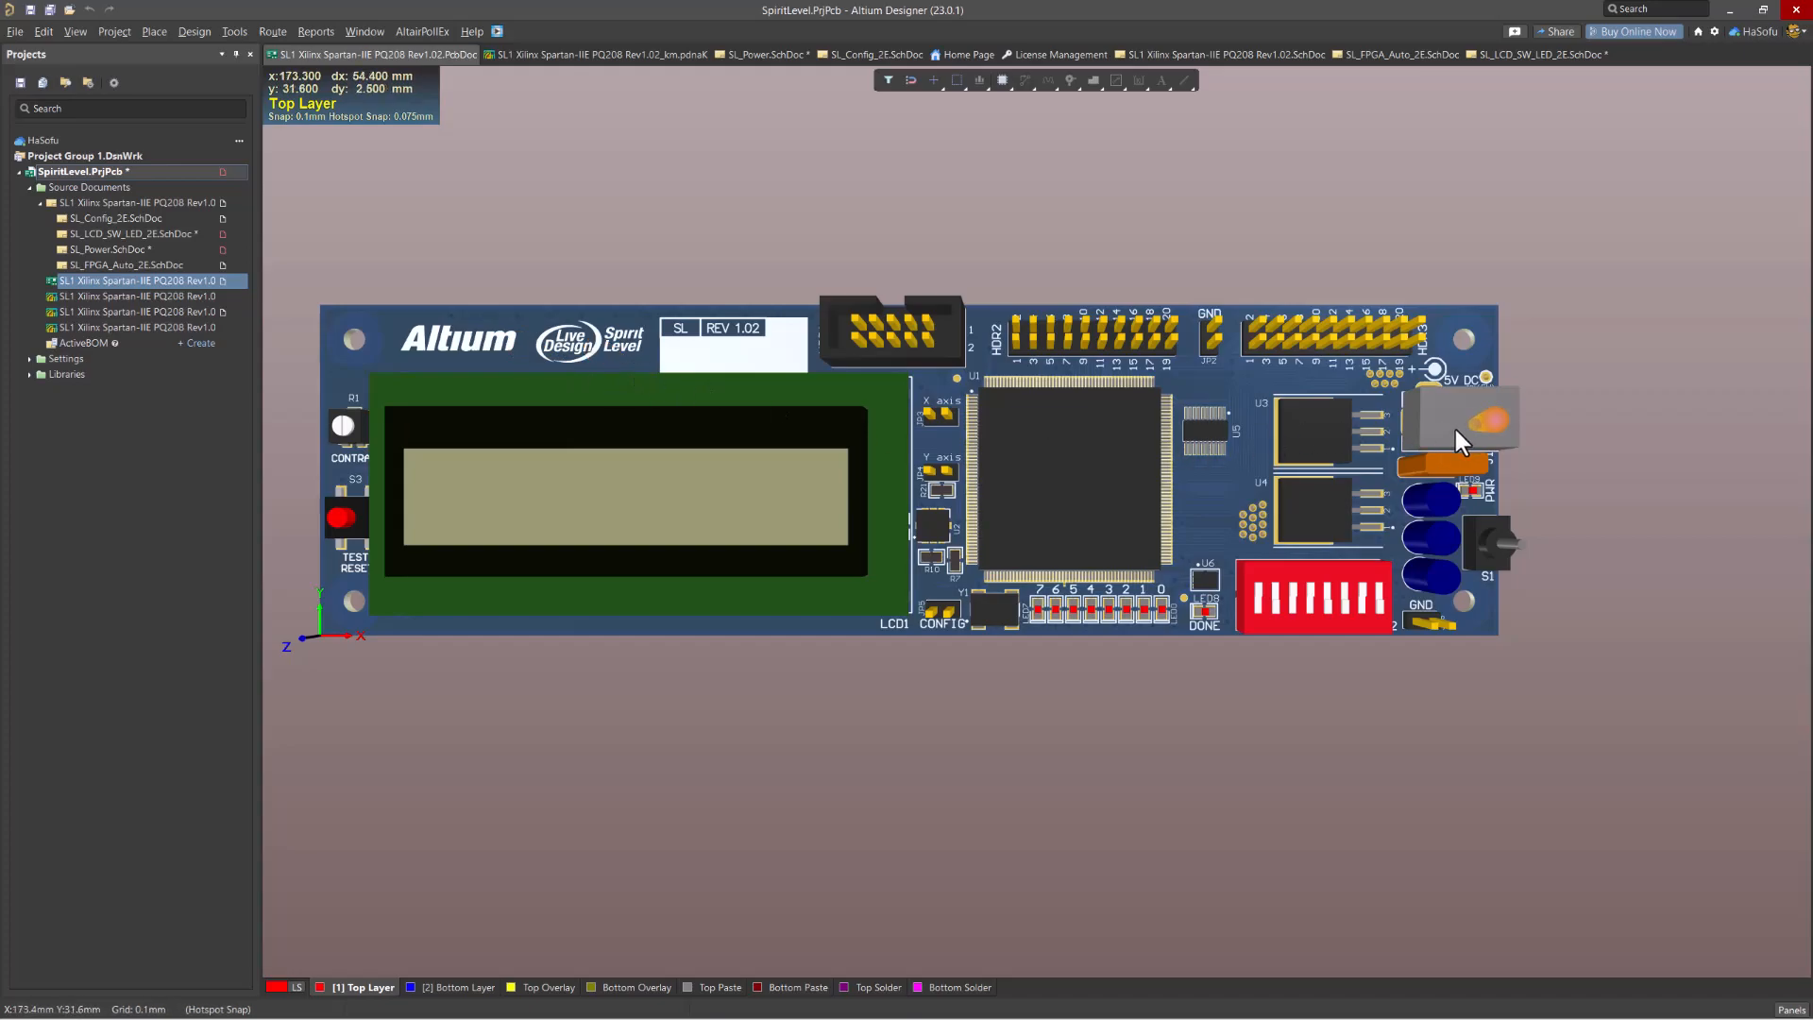
{"action": "scroll", "coordinate": [1453, 424], "scroll_direction": "up", "scroll_amount": 5, "text": "ctrl"}
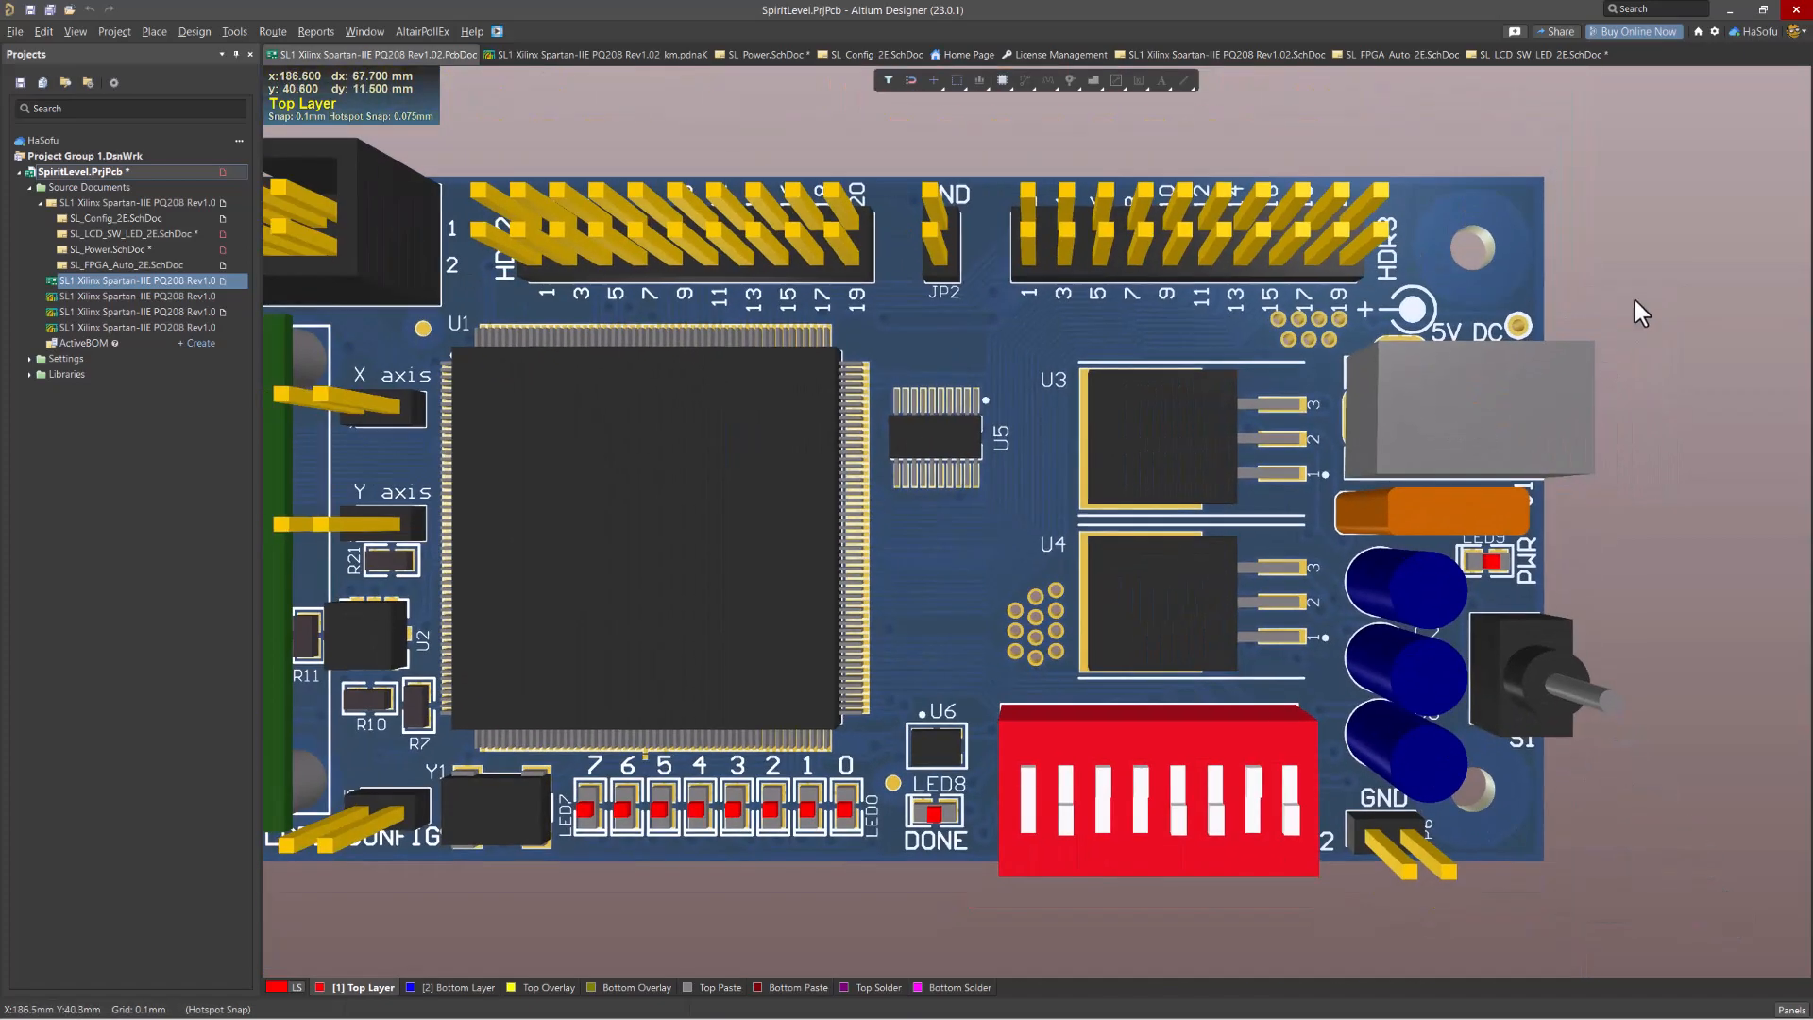
{"action": "left_click", "coordinate": [1633, 278]}
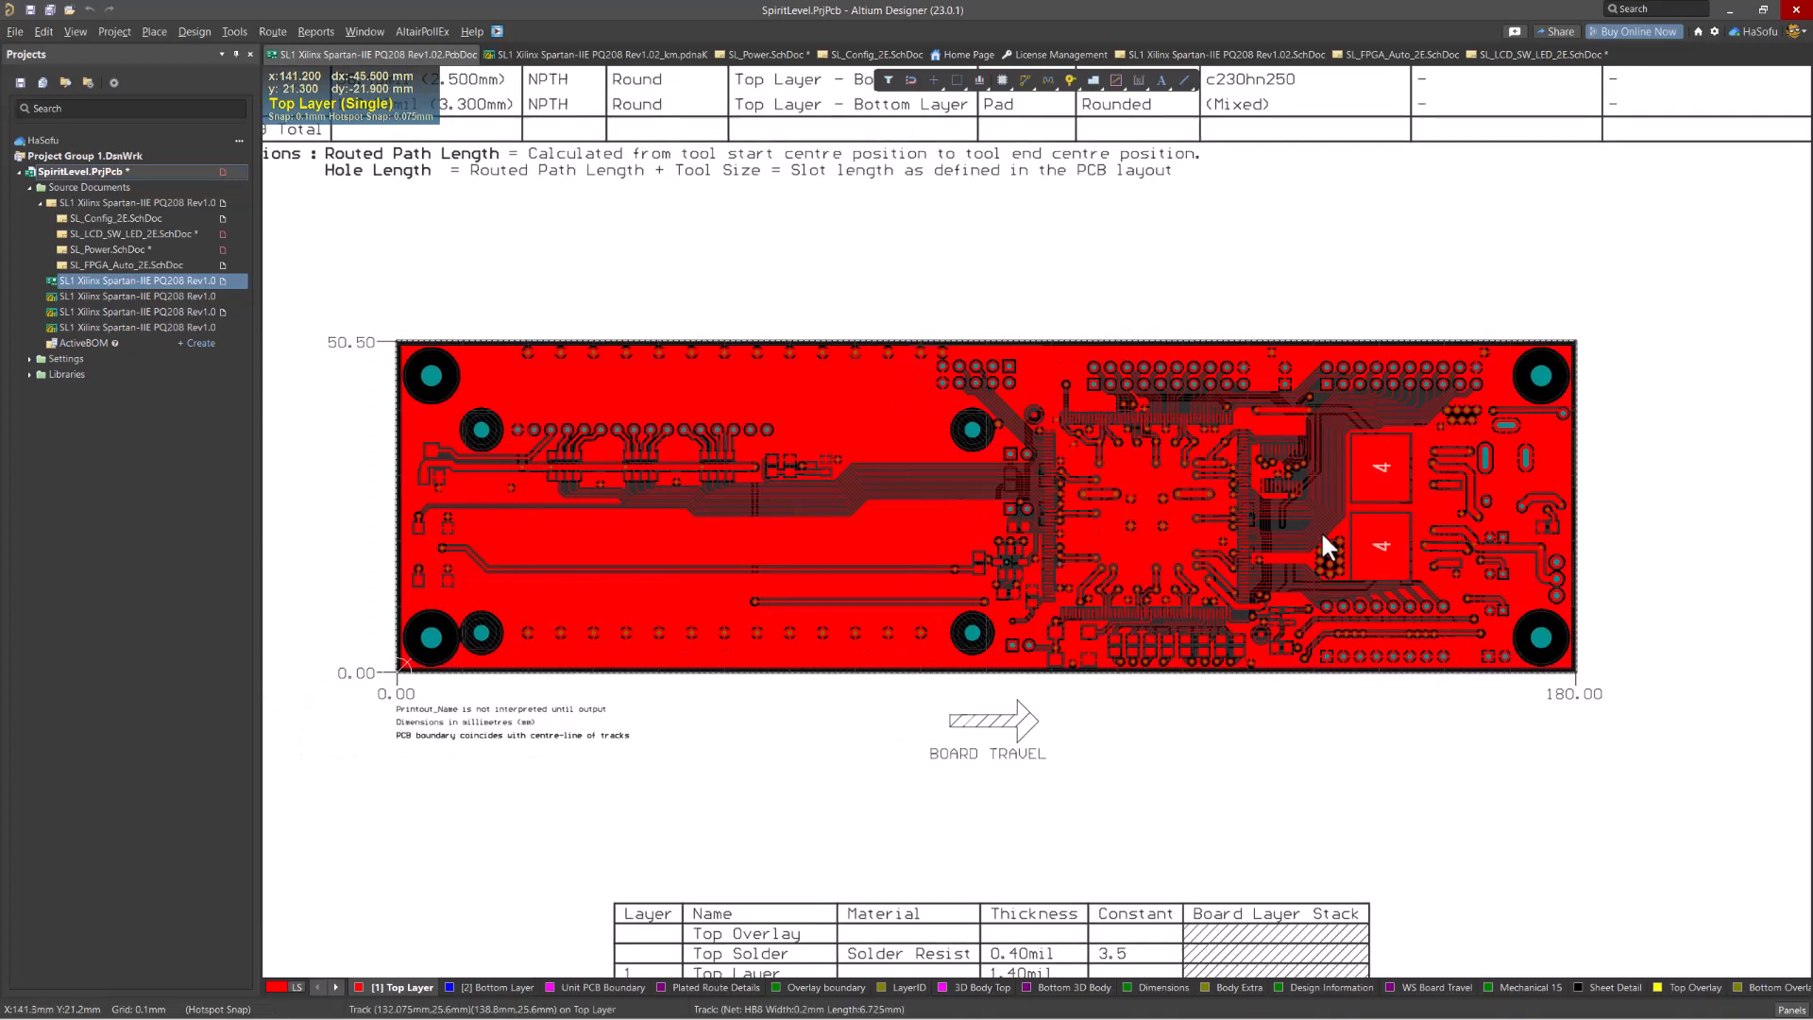
{"action": "scroll", "coordinate": [1322, 539], "scroll_direction": "up", "scroll_amount": 3, "text": "ctrl"}
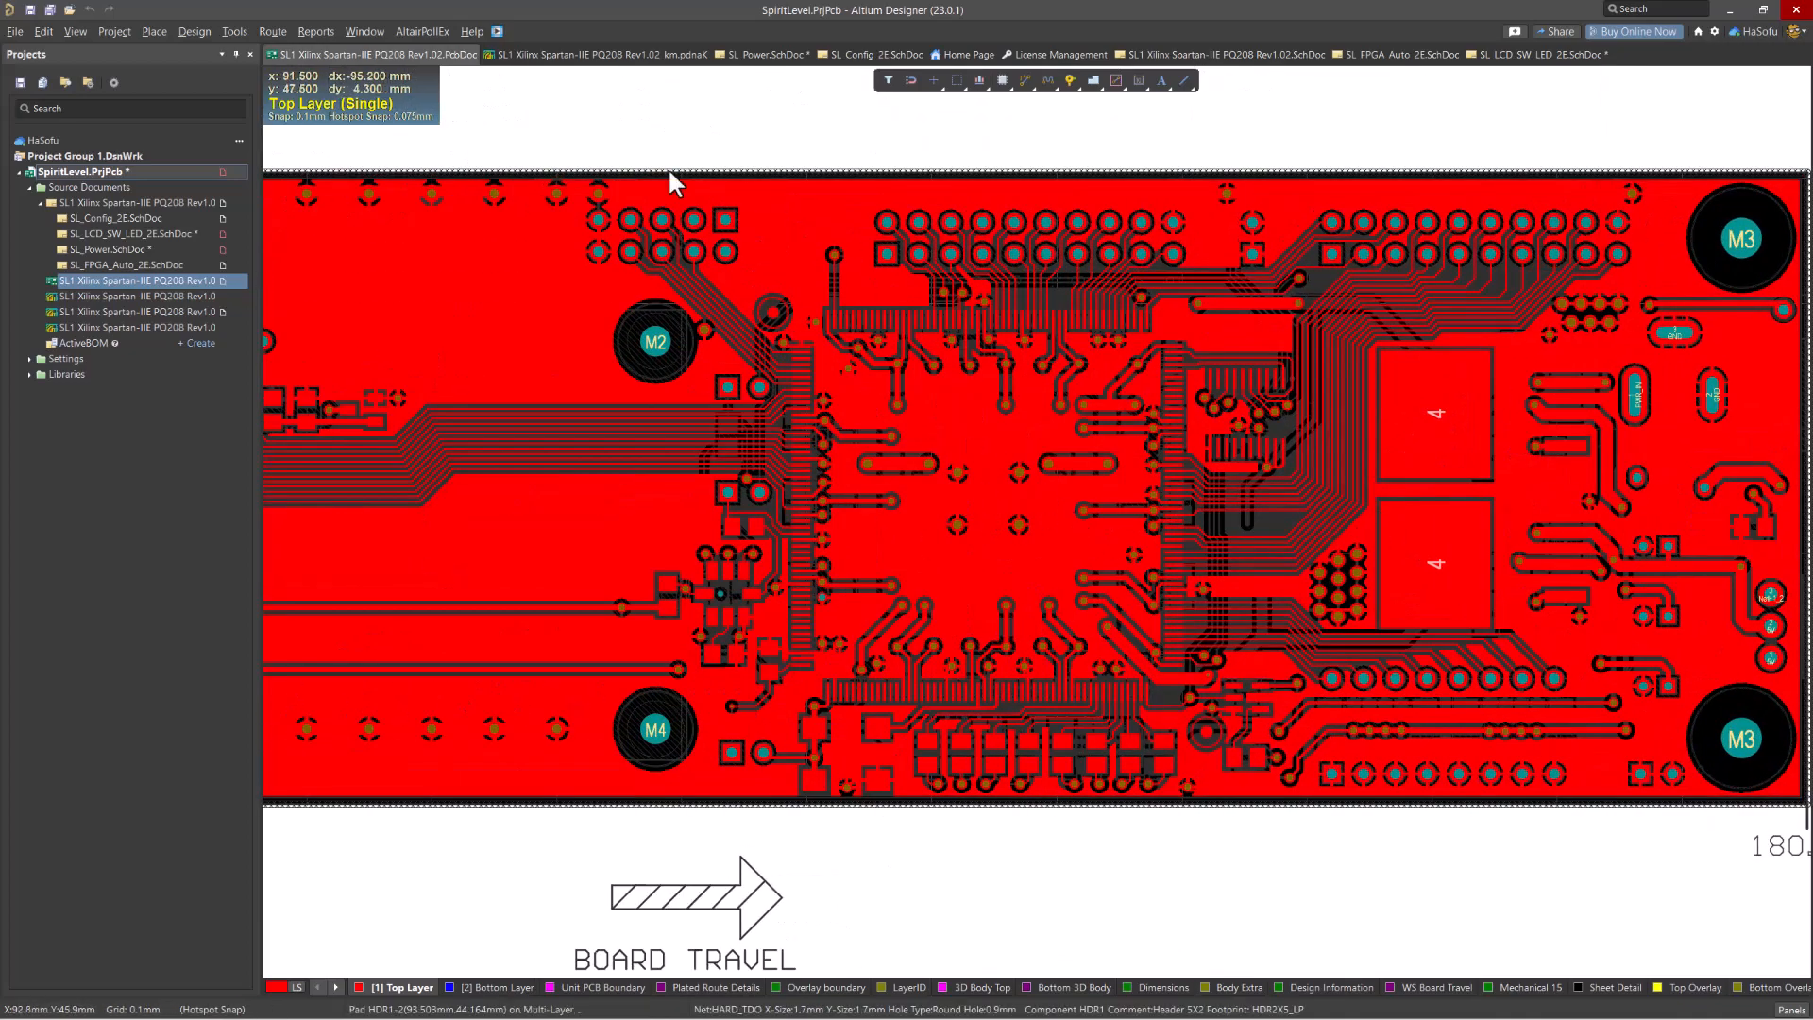
{"action": "right_click_drag", "start_coordinate": [321, 85], "coordinate": [430, 145]}
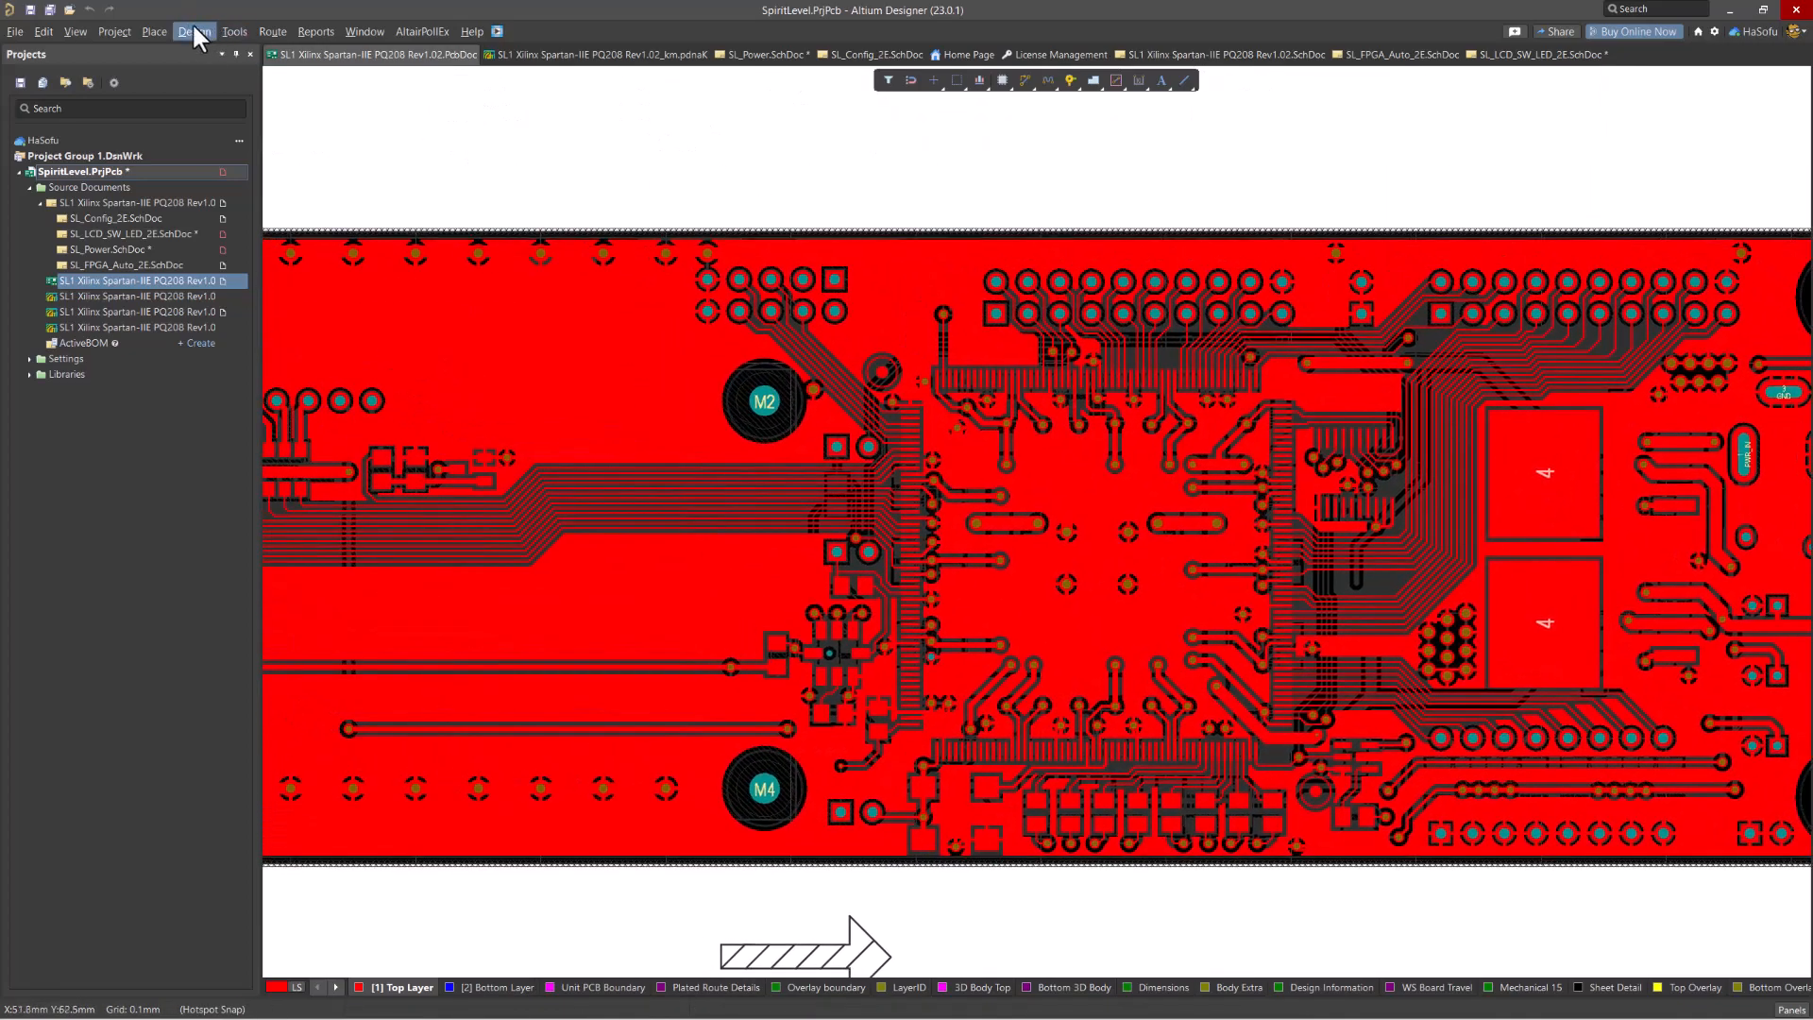
{"action": "left_click", "coordinate": [234, 32]}
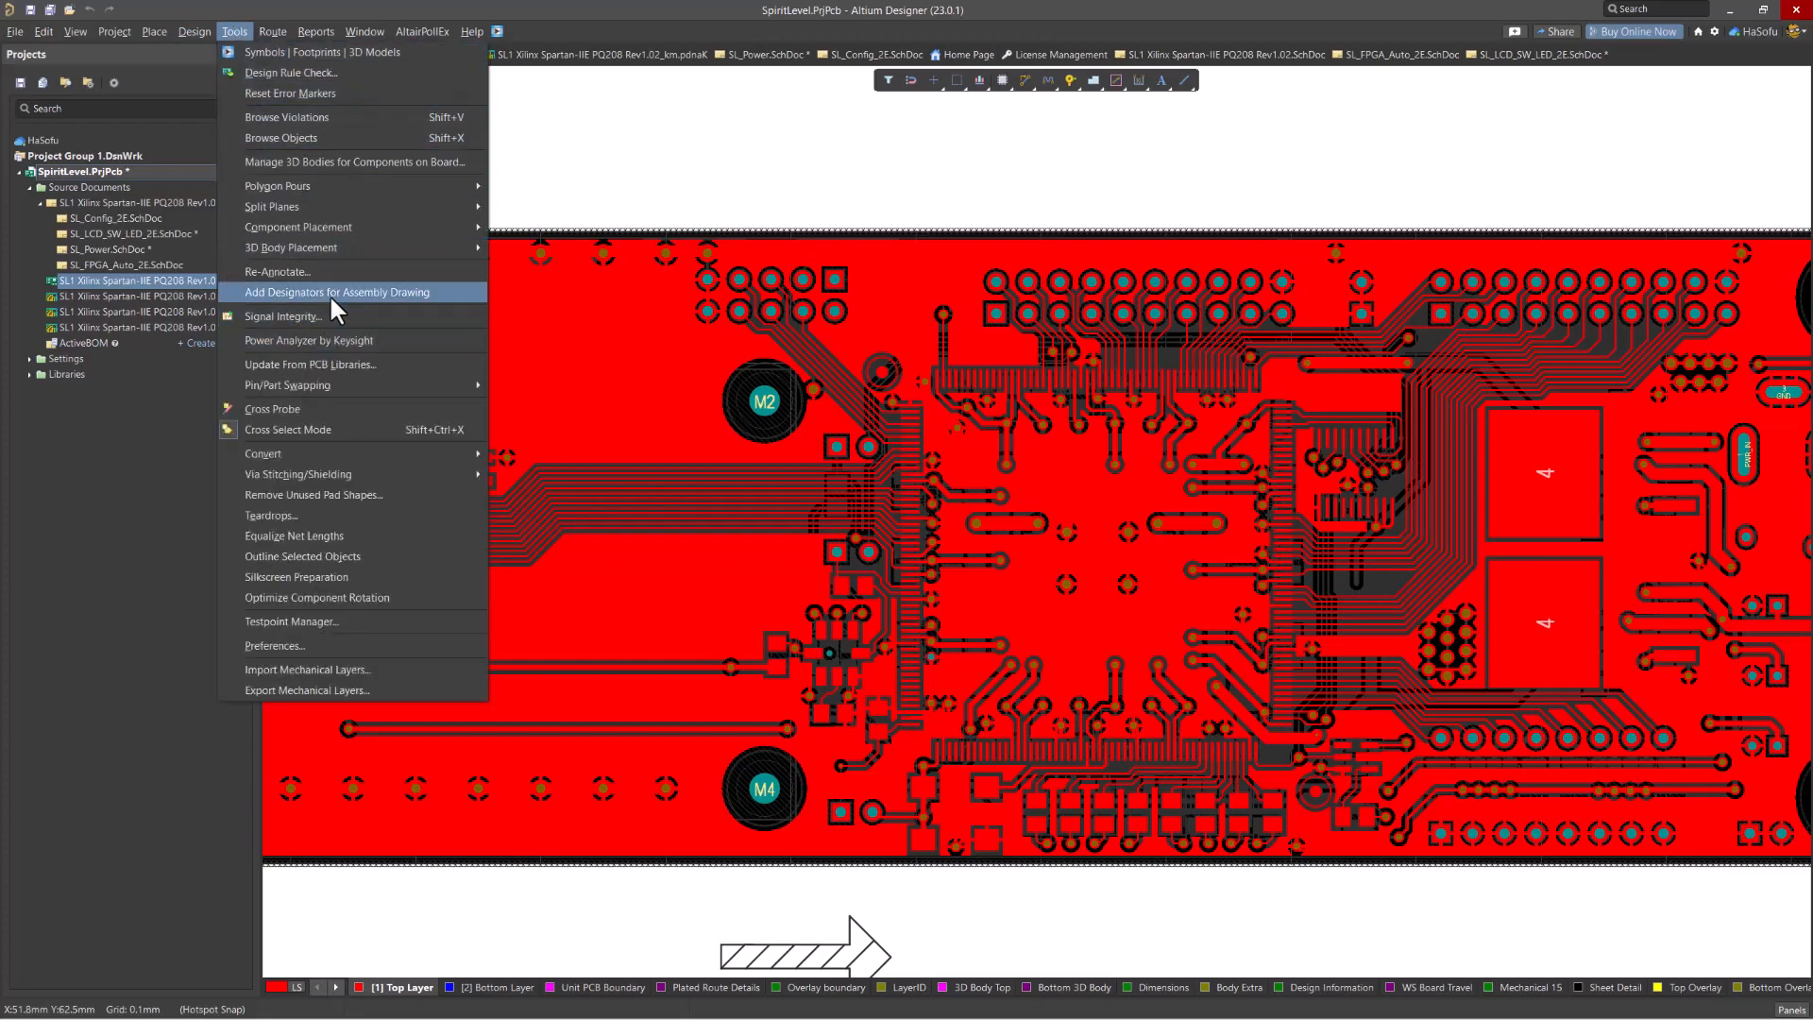
{"action": "left_click", "coordinate": [358, 342]}
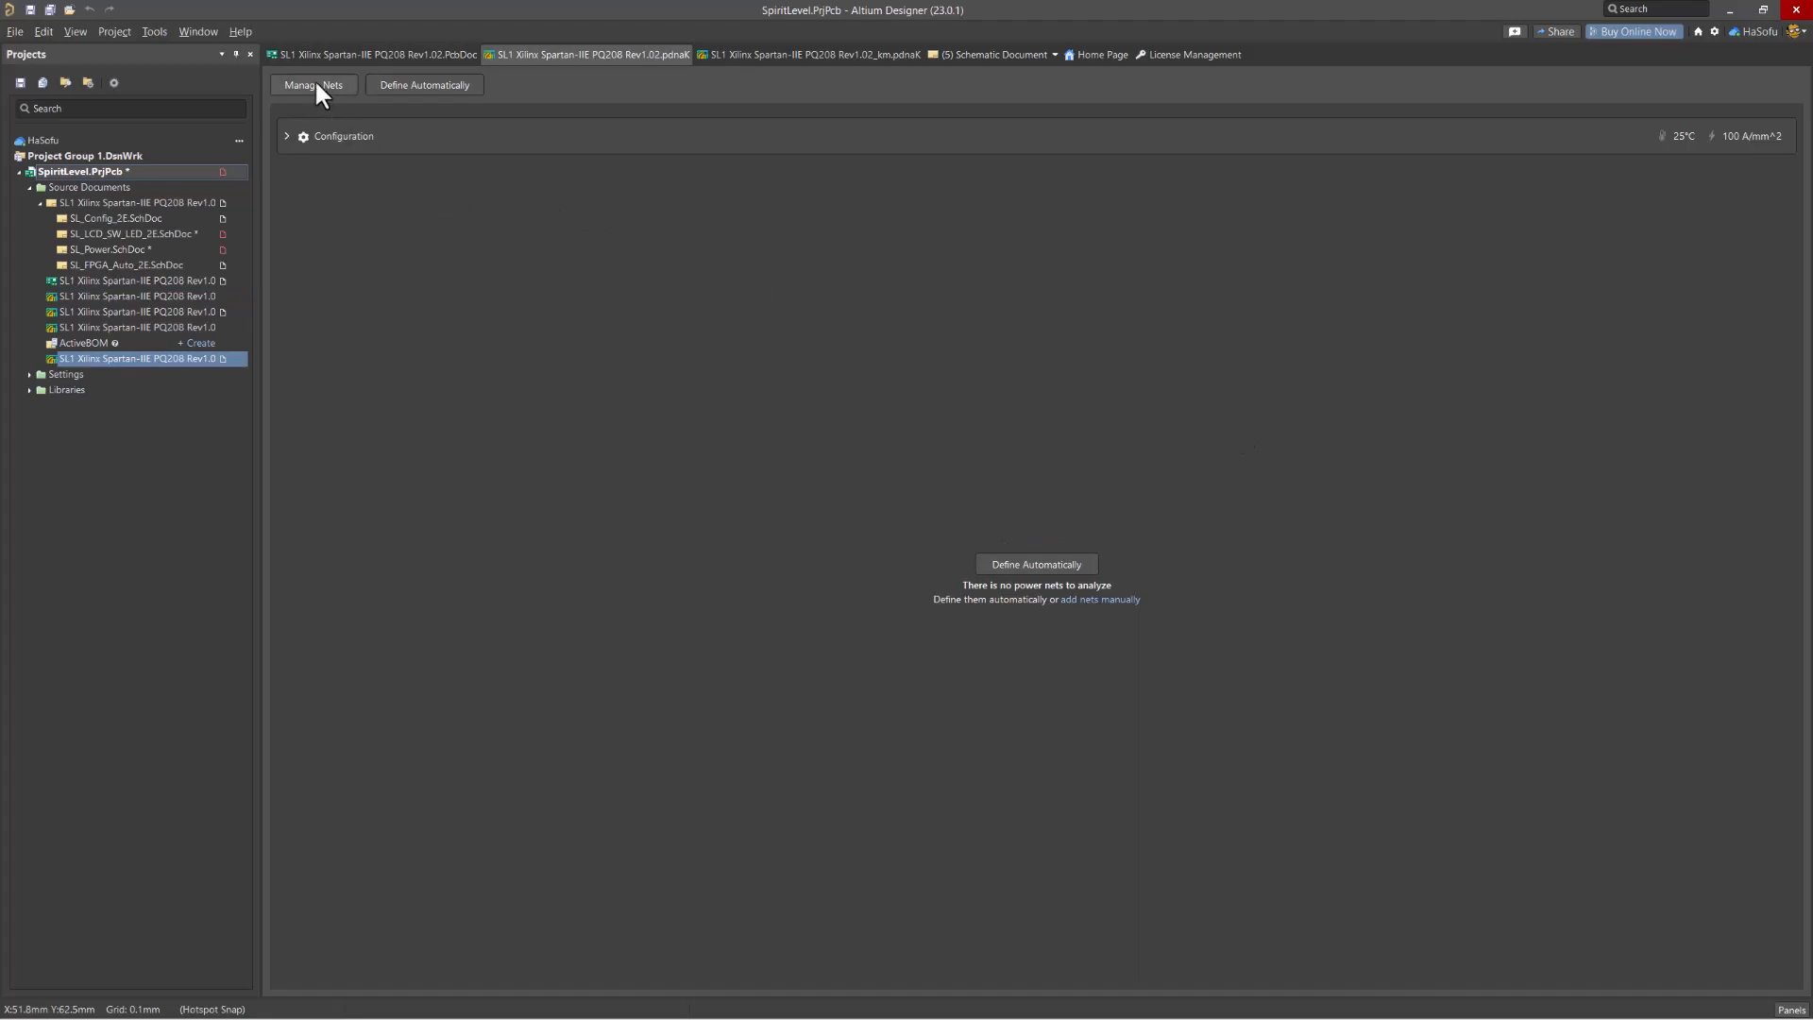
Examine the power analysis configuration, trying the Custom copper type and returning it to Pure Copper
{"action": "left_click", "coordinate": [287, 139]}
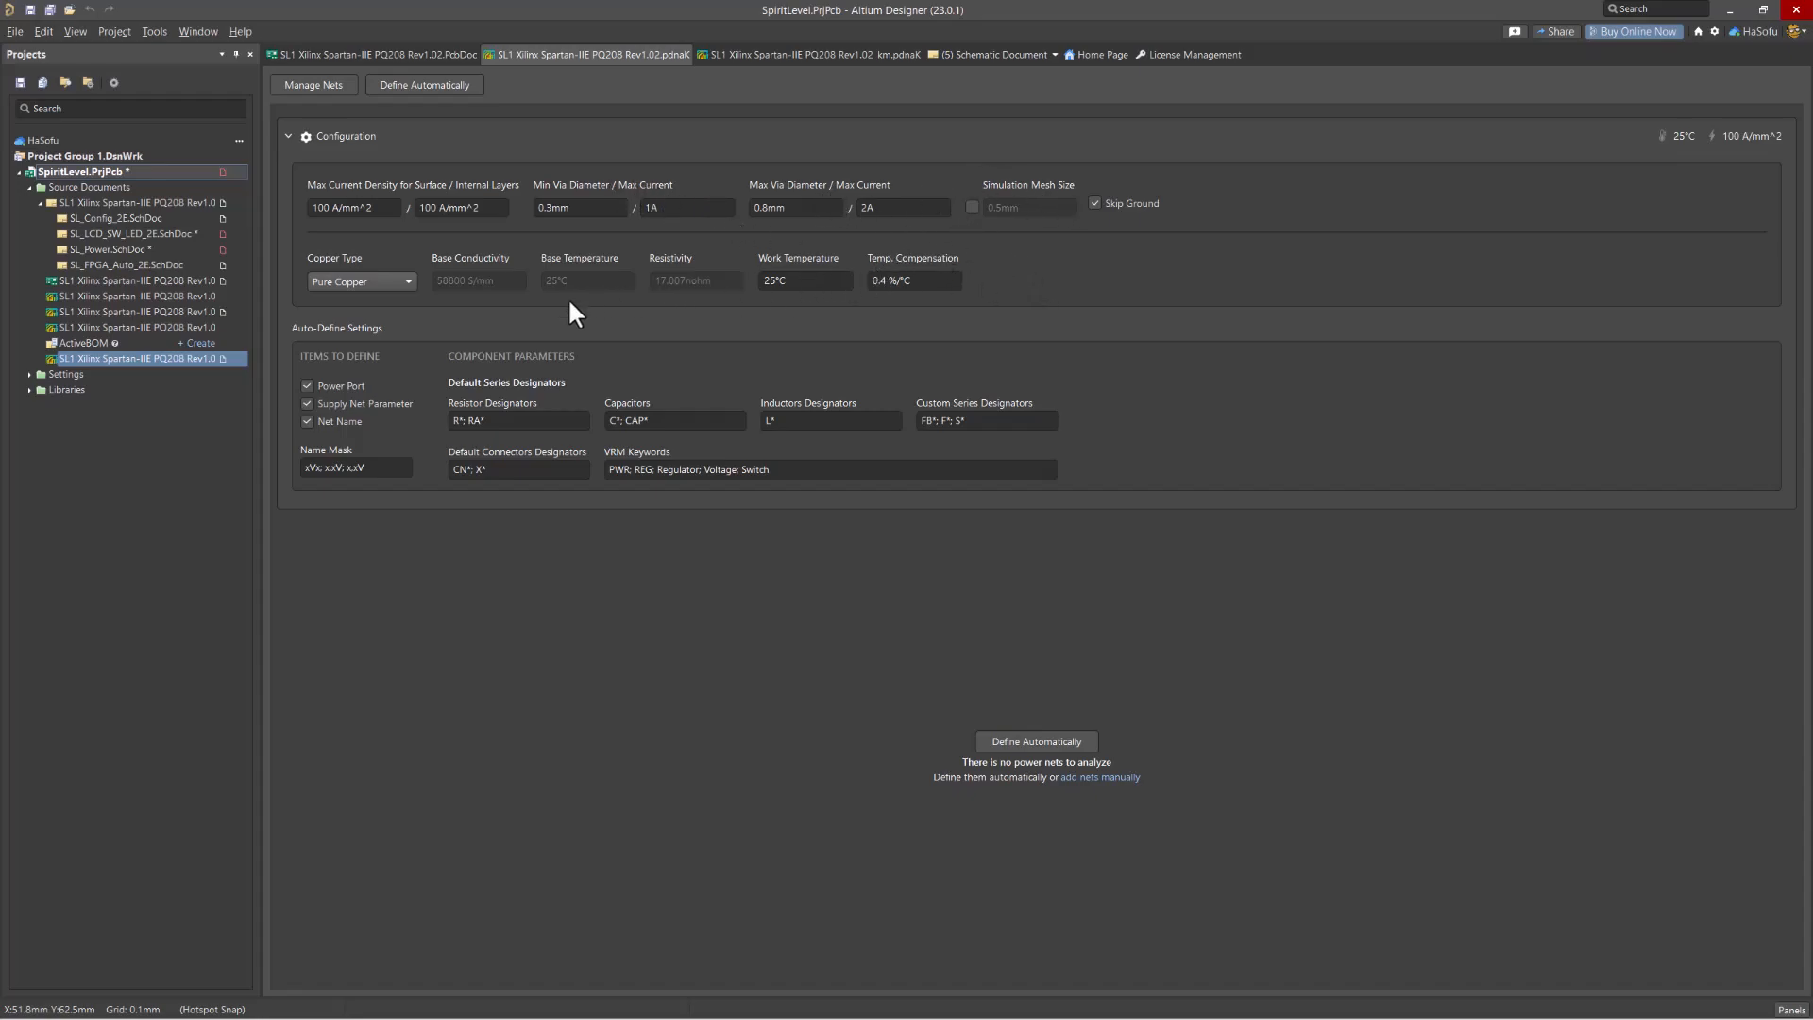
{"action": "left_click", "coordinate": [406, 283]}
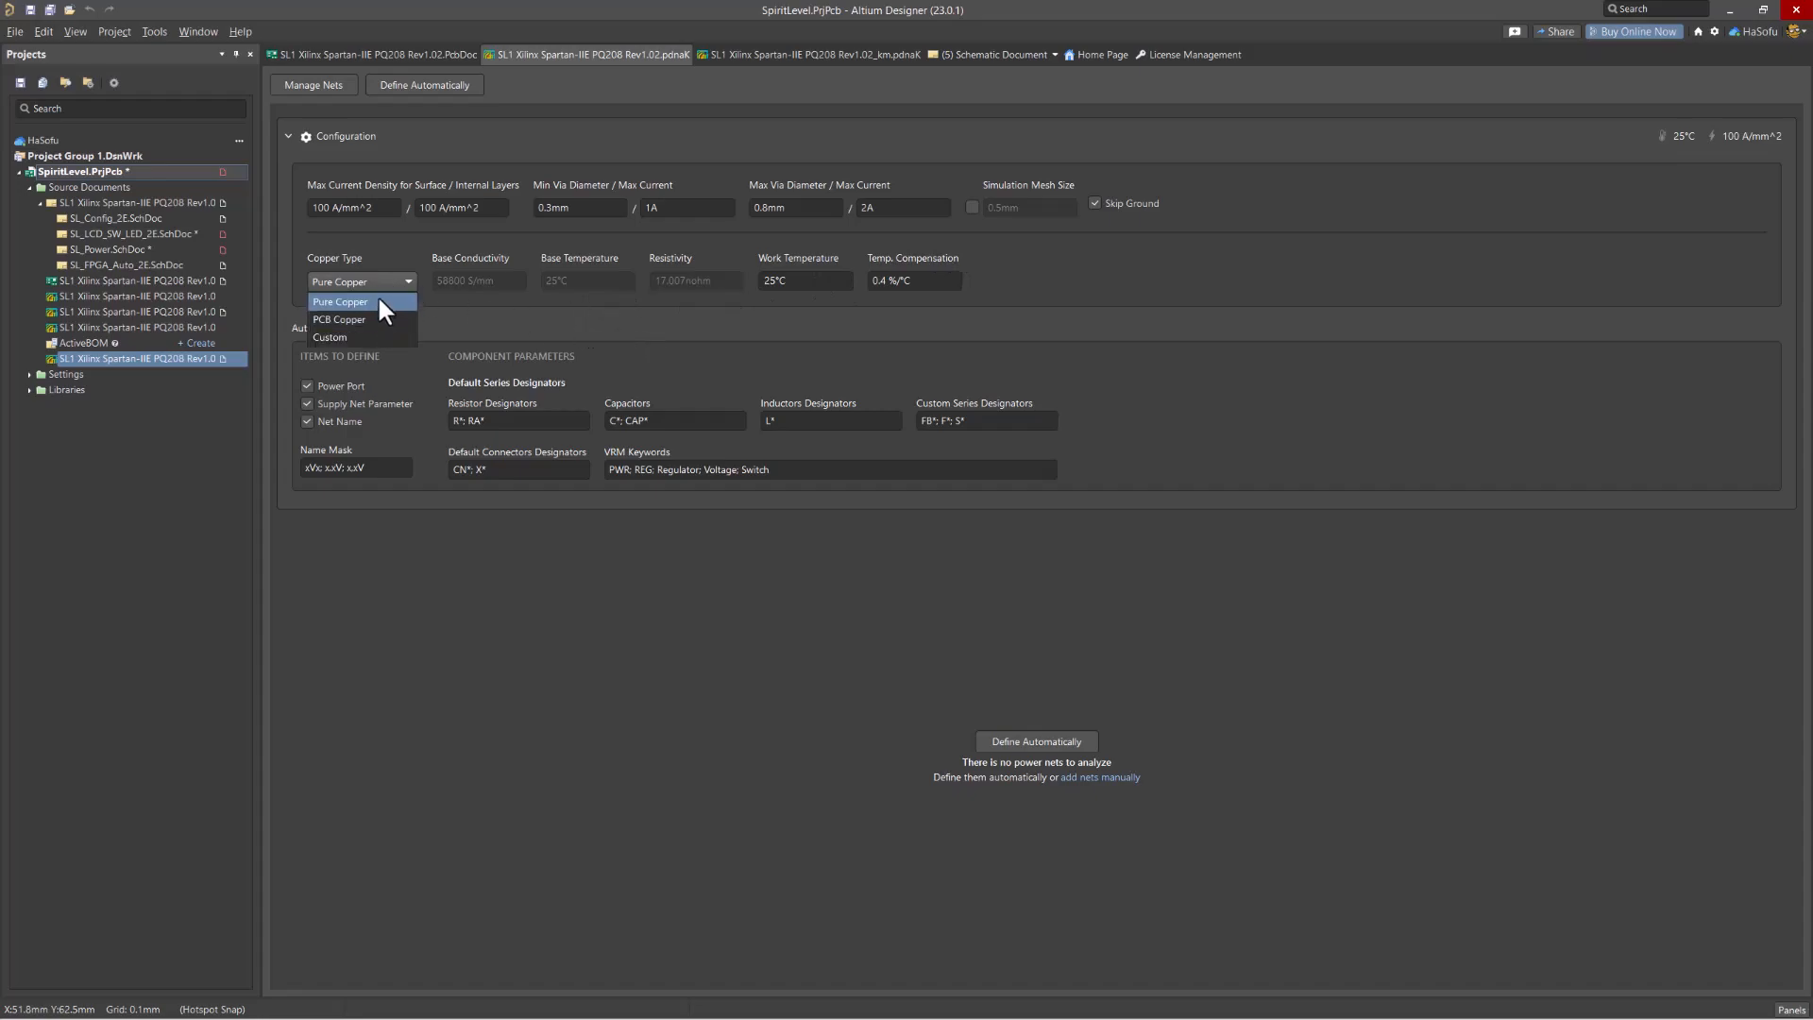
{"action": "left_click", "coordinate": [368, 337]}
{"action": "left_click", "coordinate": [383, 281]}
{"action": "left_click", "coordinate": [372, 297]}
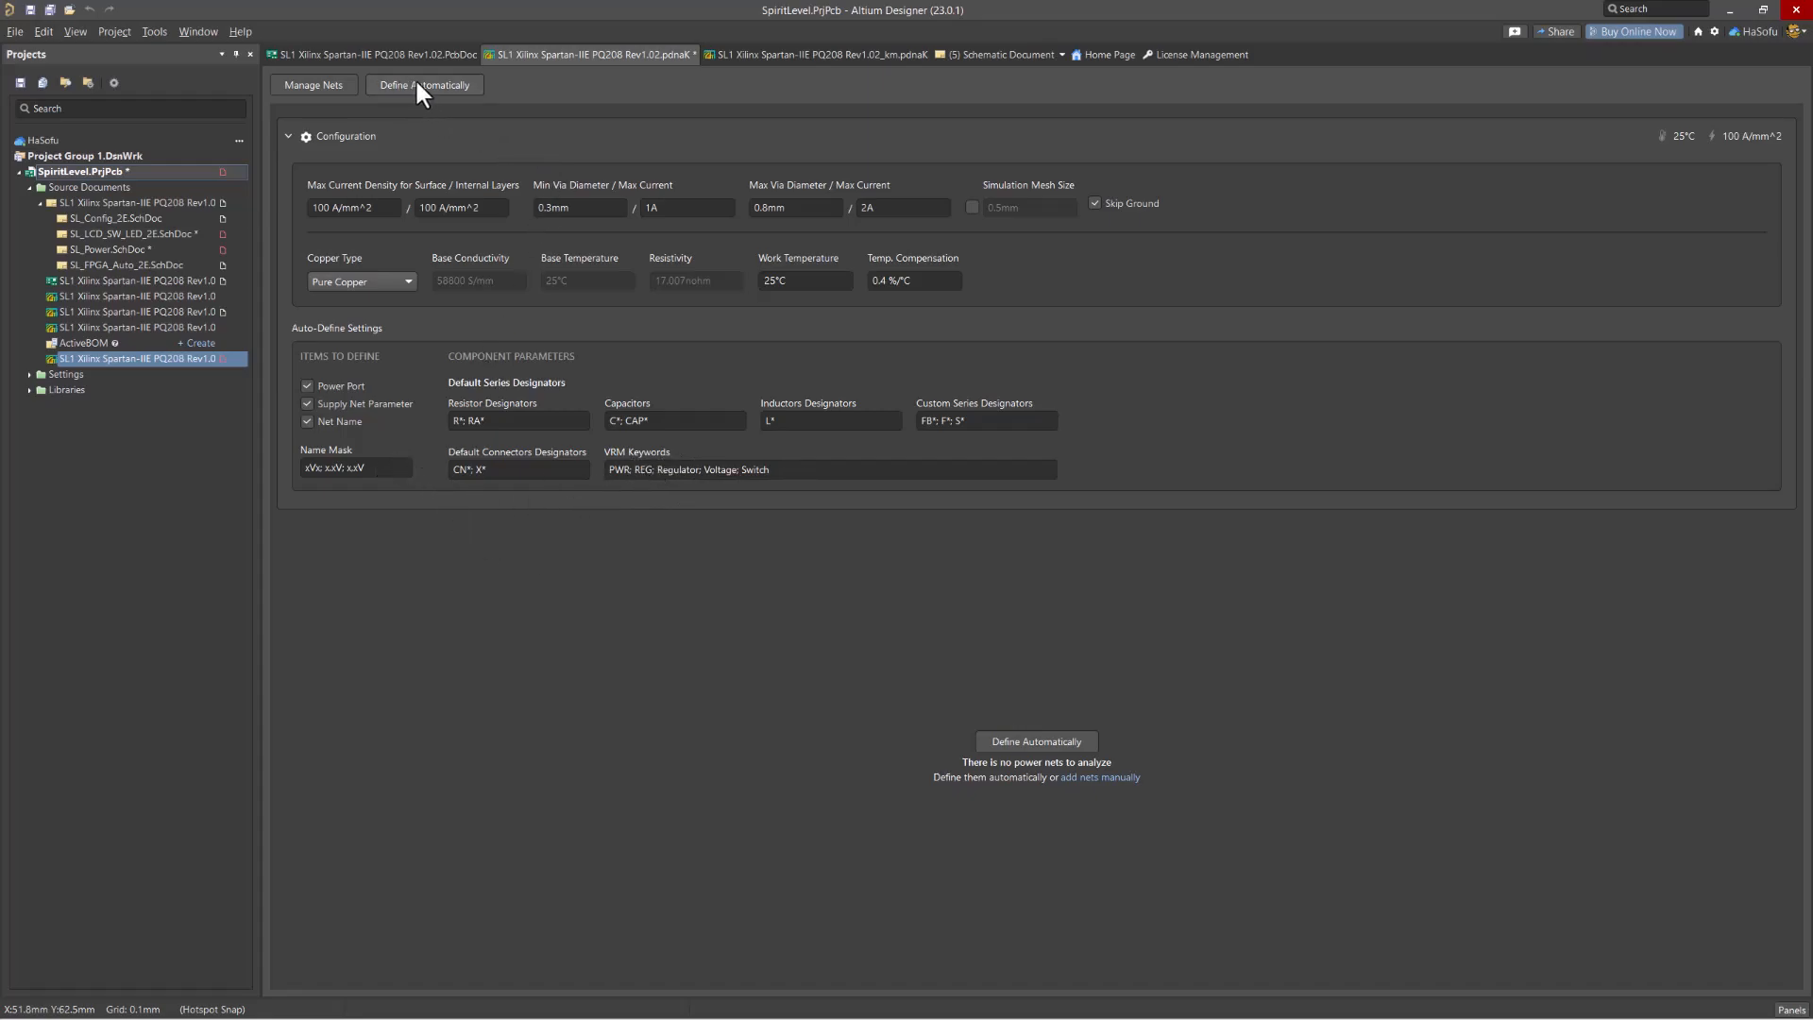
{"action": "left_click", "coordinate": [312, 86]}
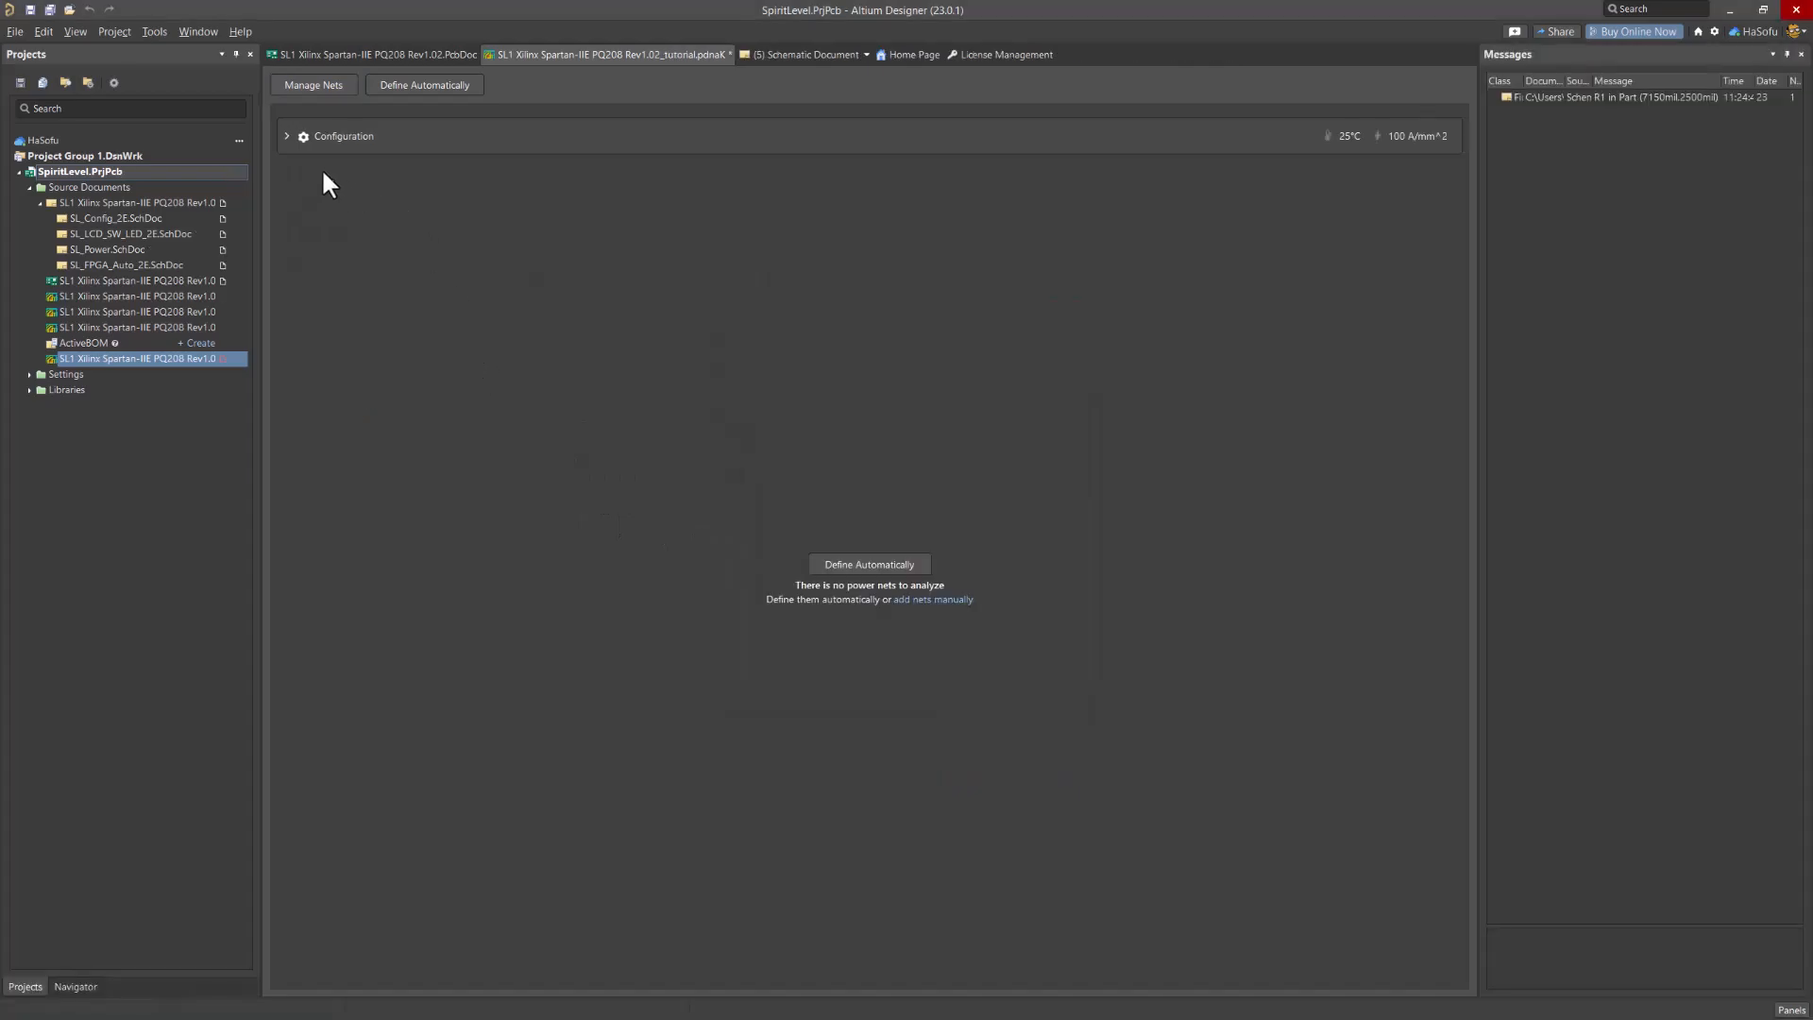
{"action": "left_click", "coordinate": [288, 138]}
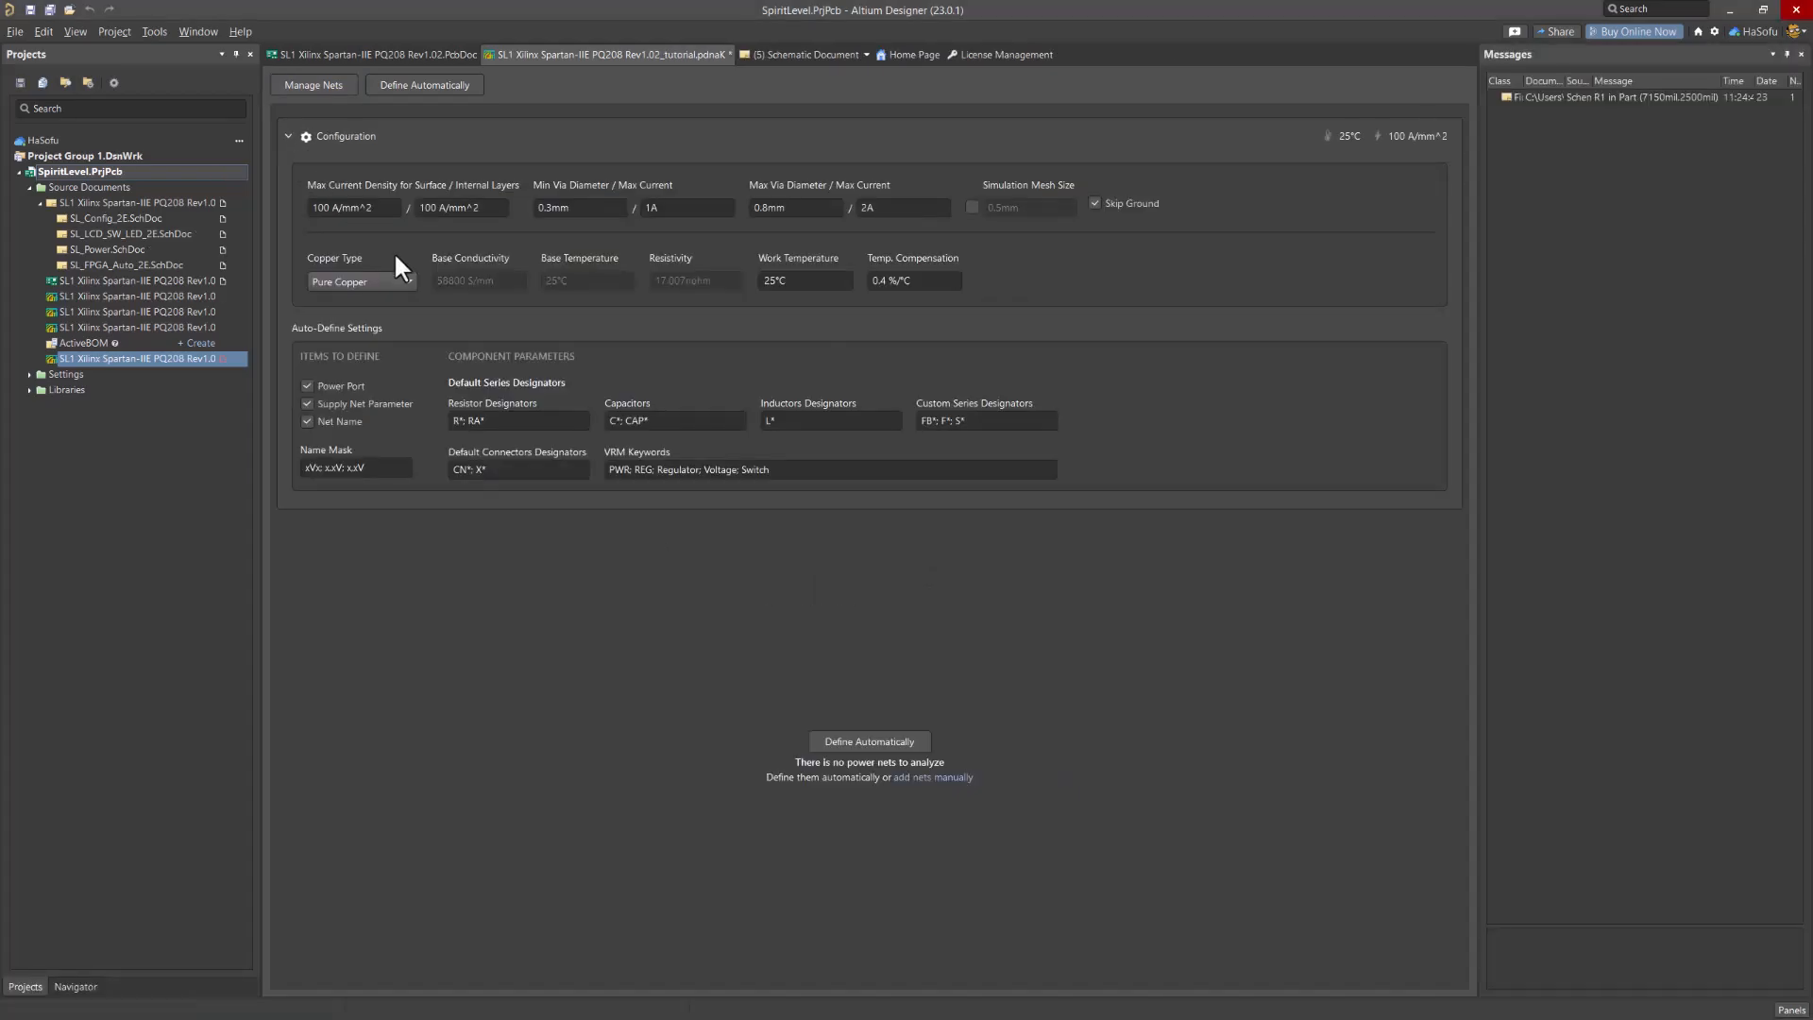
Open SL_Power.SchDoc and examine connector J1, regulators U4 and U3 and the decoupling capacitors
{"action": "left_click", "coordinate": [107, 250]}
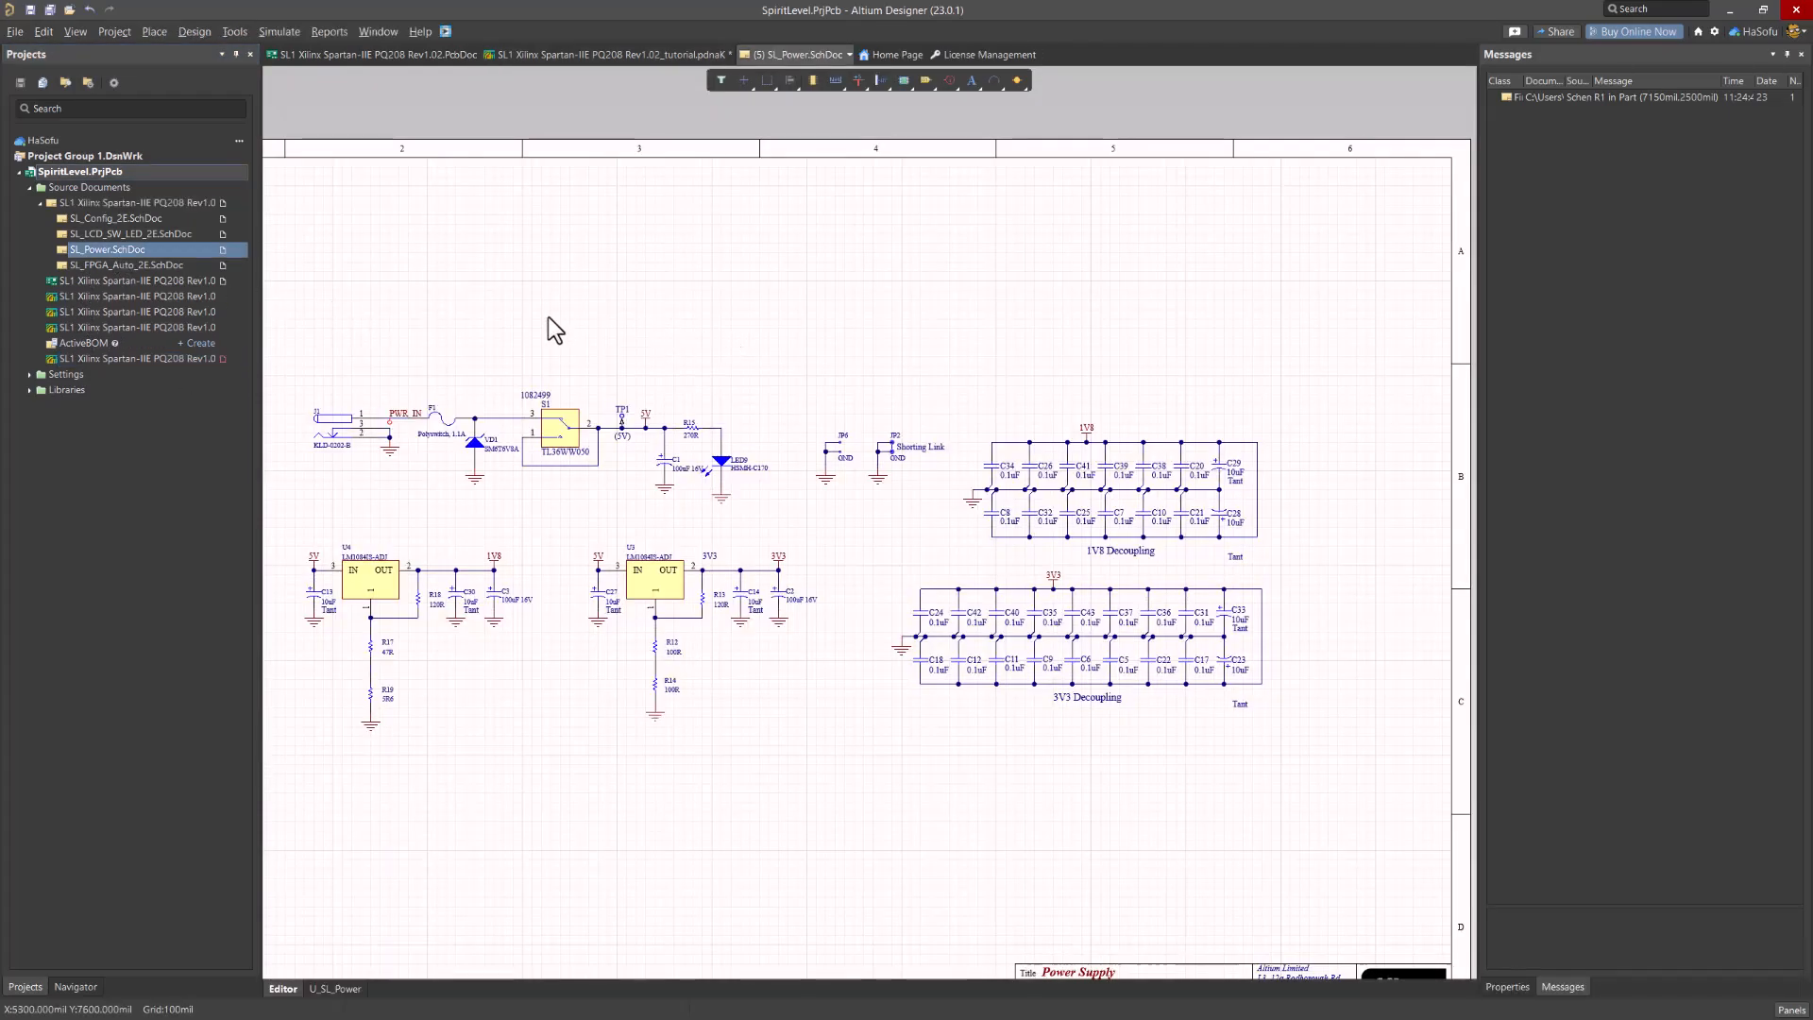
{"action": "right_click_drag", "start_coordinate": [555, 331], "coordinate": [586, 292]}
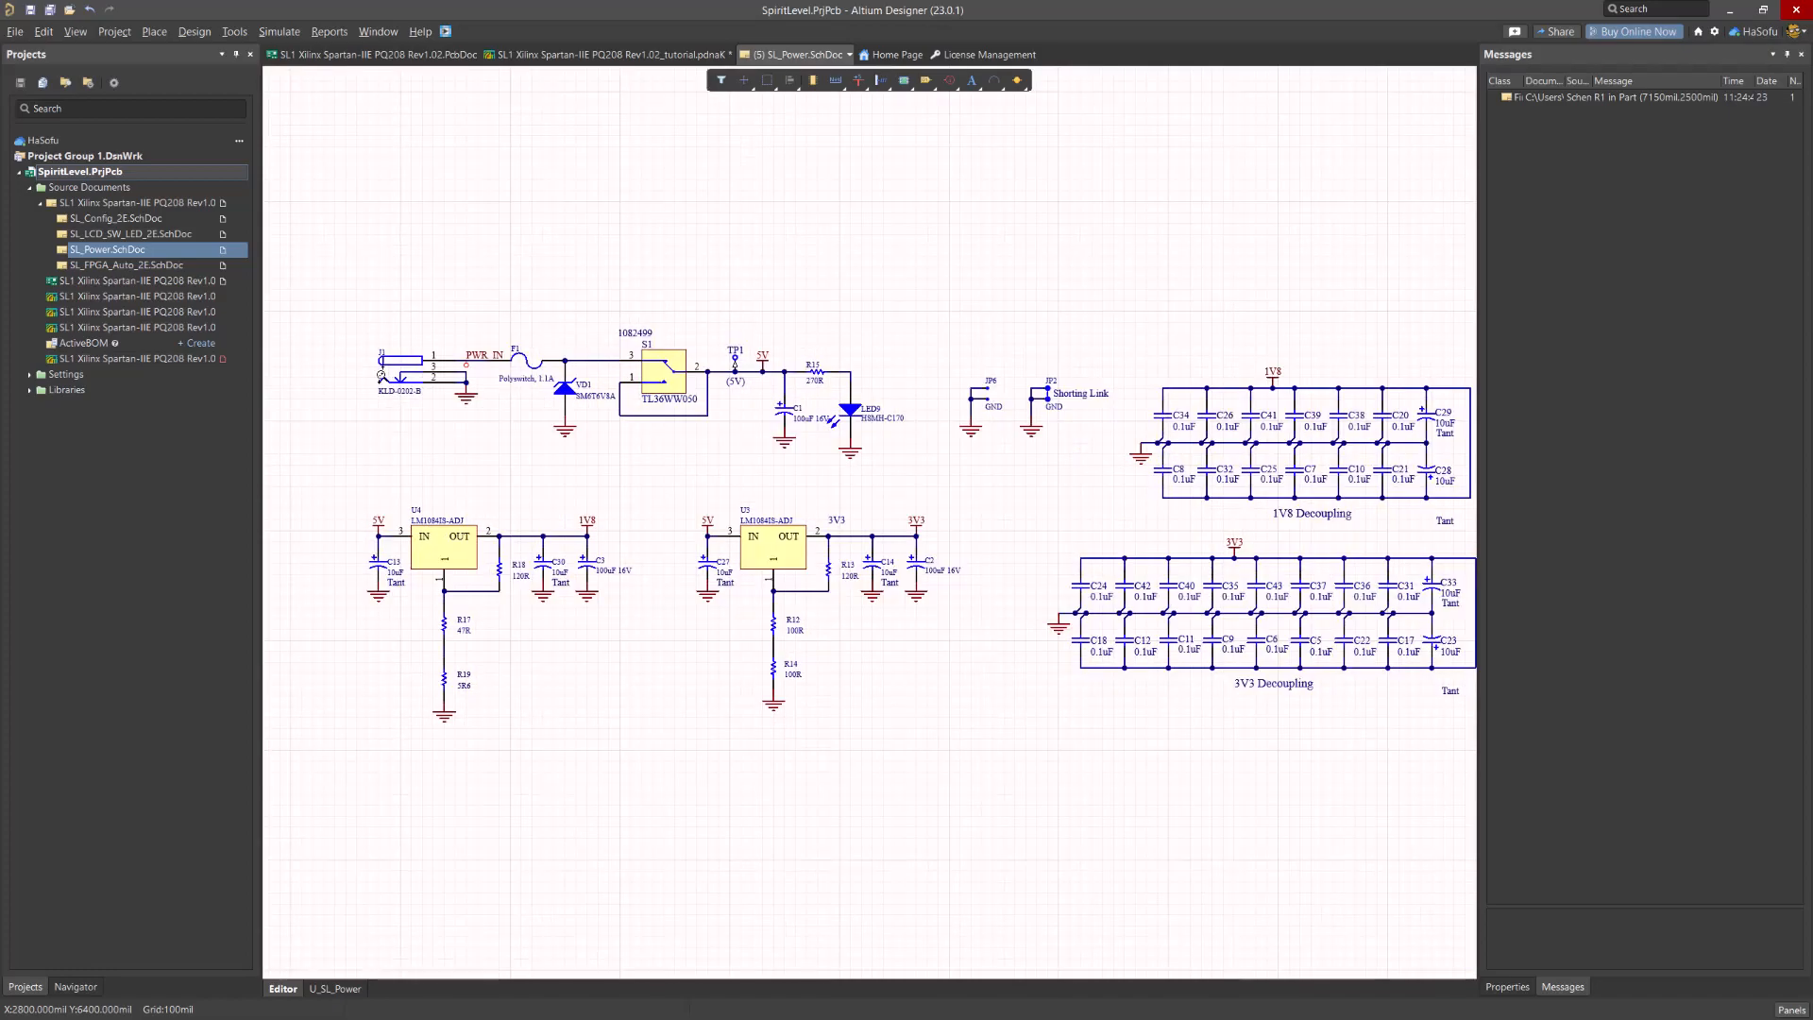
{"action": "scroll", "coordinate": [382, 378], "scroll_direction": "up", "scroll_amount": 2, "text": "ctrl"}
{"action": "right_click_drag", "start_coordinate": [656, 485], "coordinate": [617, 428]}
{"action": "left_click", "coordinate": [449, 599]}
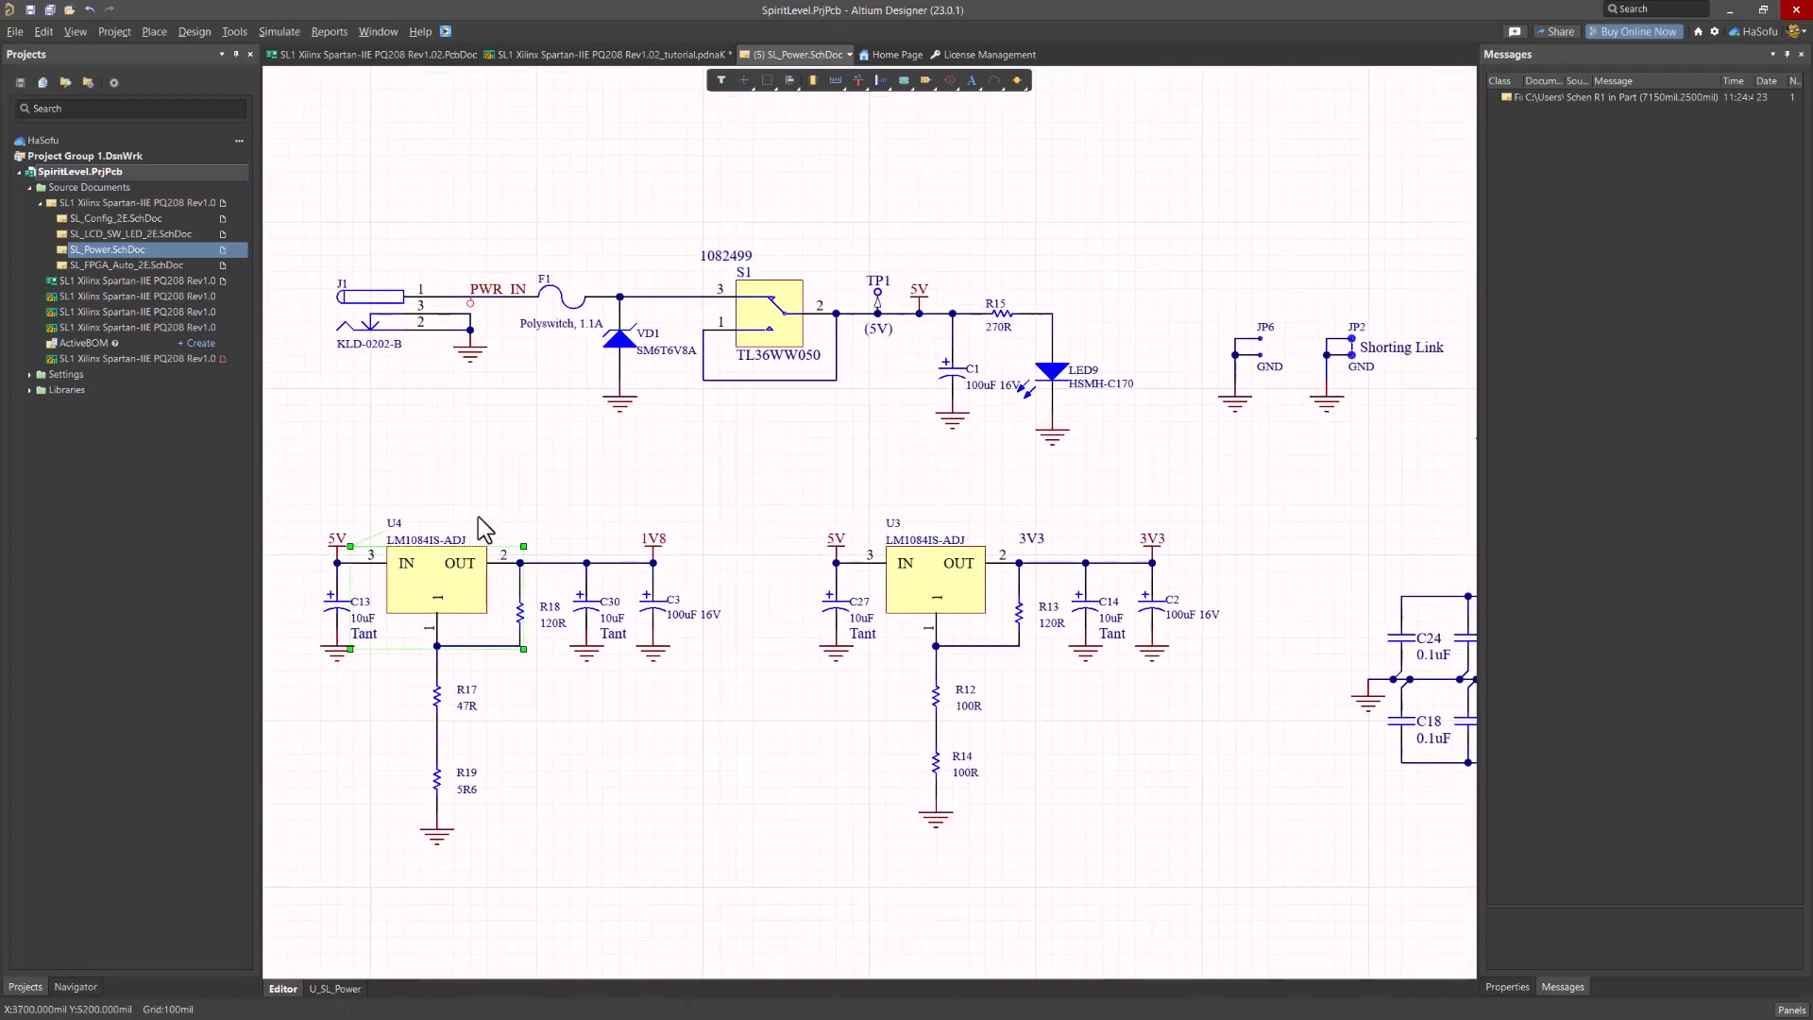
{"action": "left_click", "coordinate": [379, 305]}
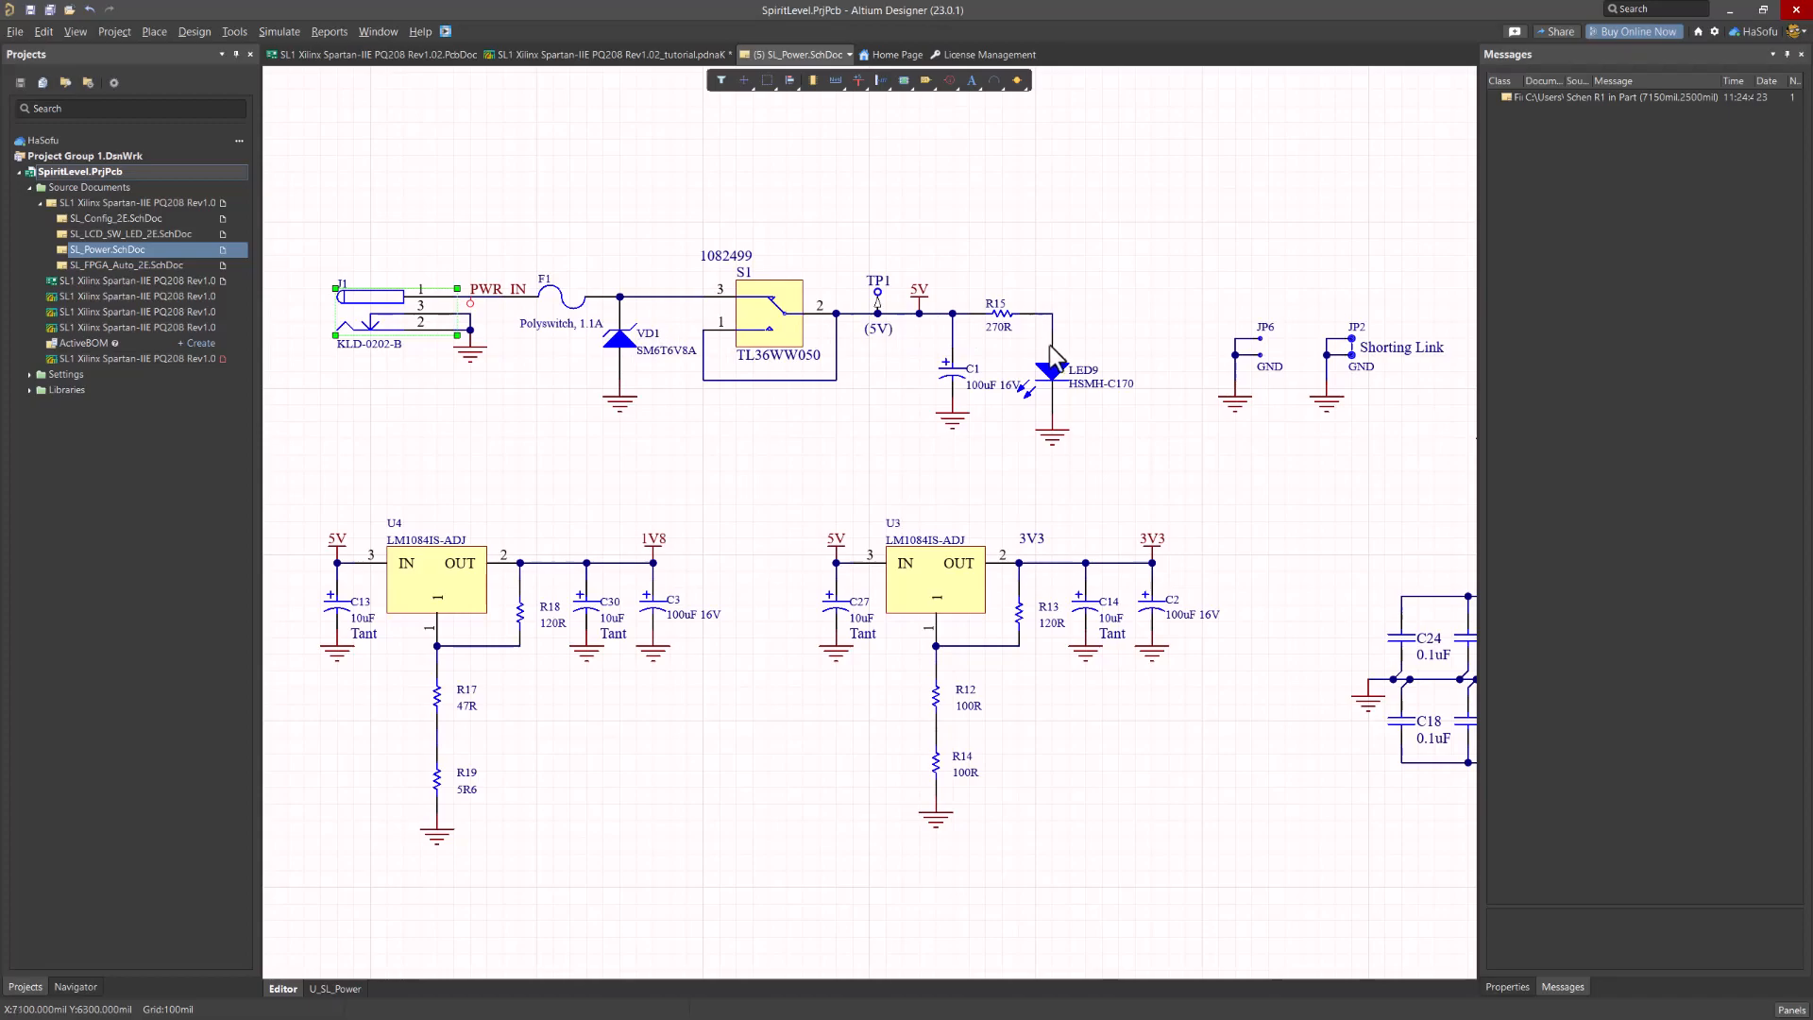
{"action": "right_click_drag", "start_coordinate": [460, 462], "coordinate": [466, 396]}
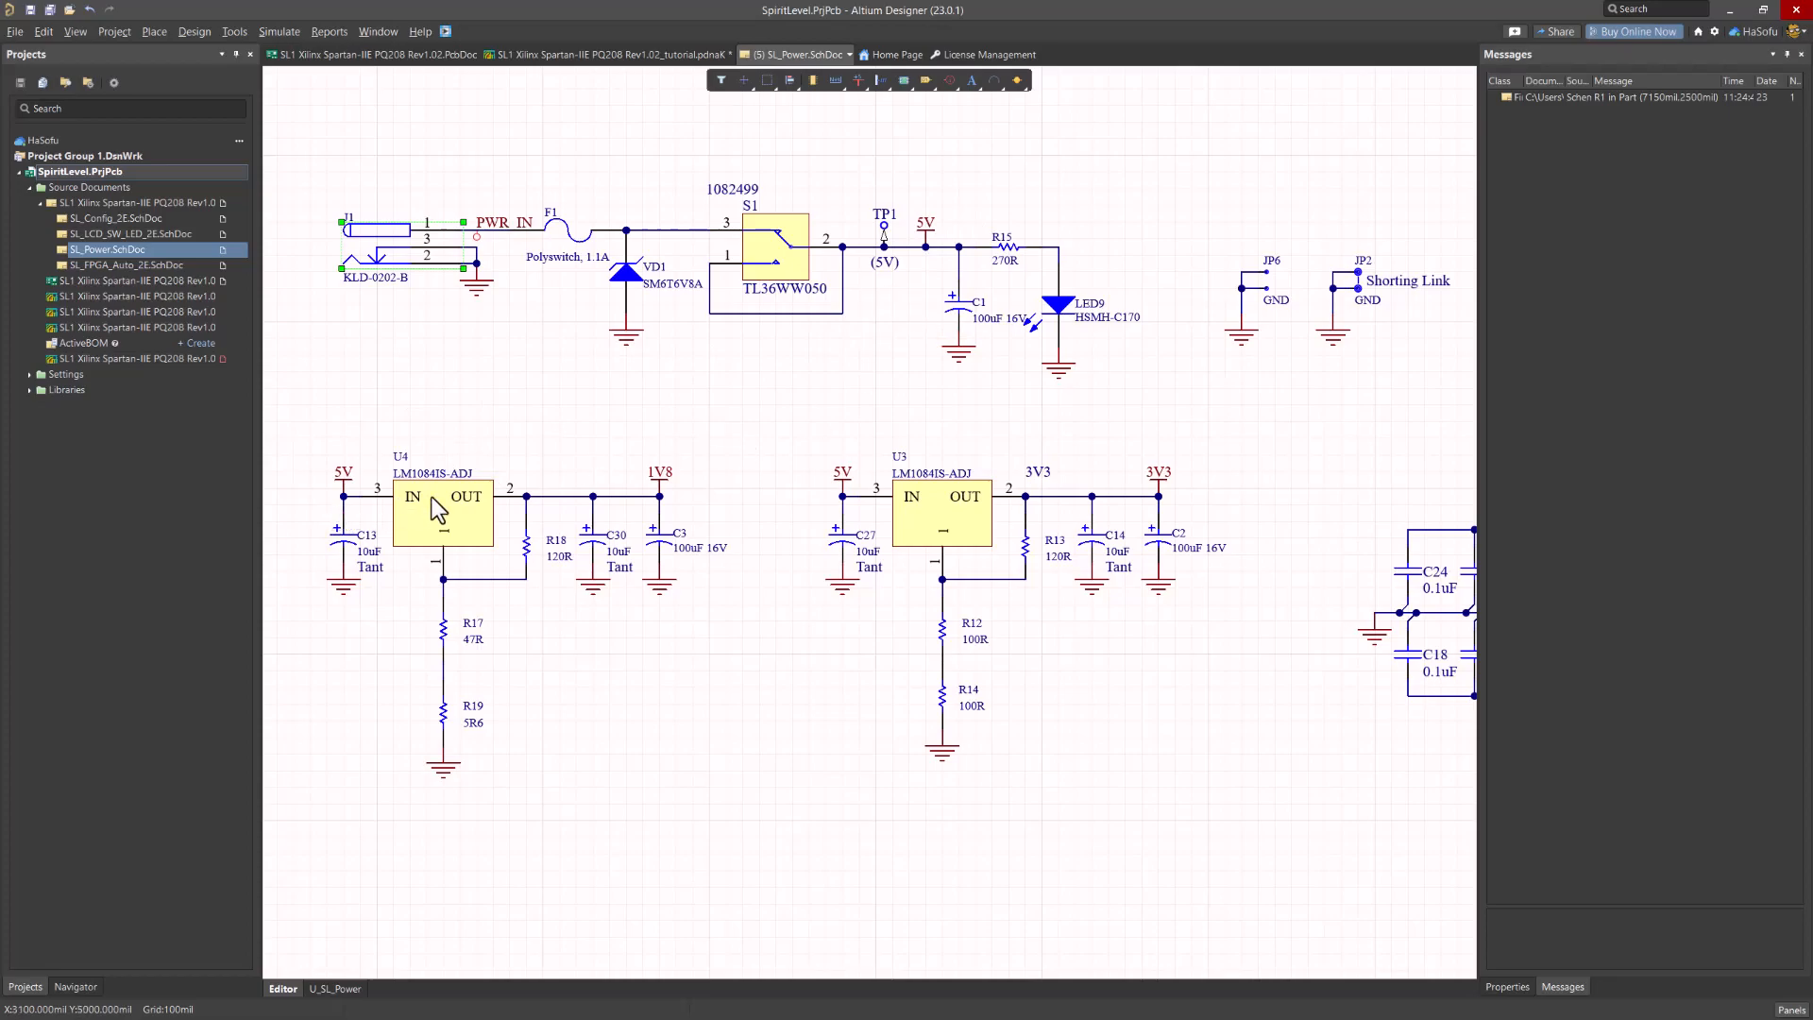
{"action": "right_click_drag", "start_coordinate": [1344, 518], "coordinate": [907, 403]}
{"action": "right_click_drag", "start_coordinate": [642, 348], "coordinate": [887, 448]}
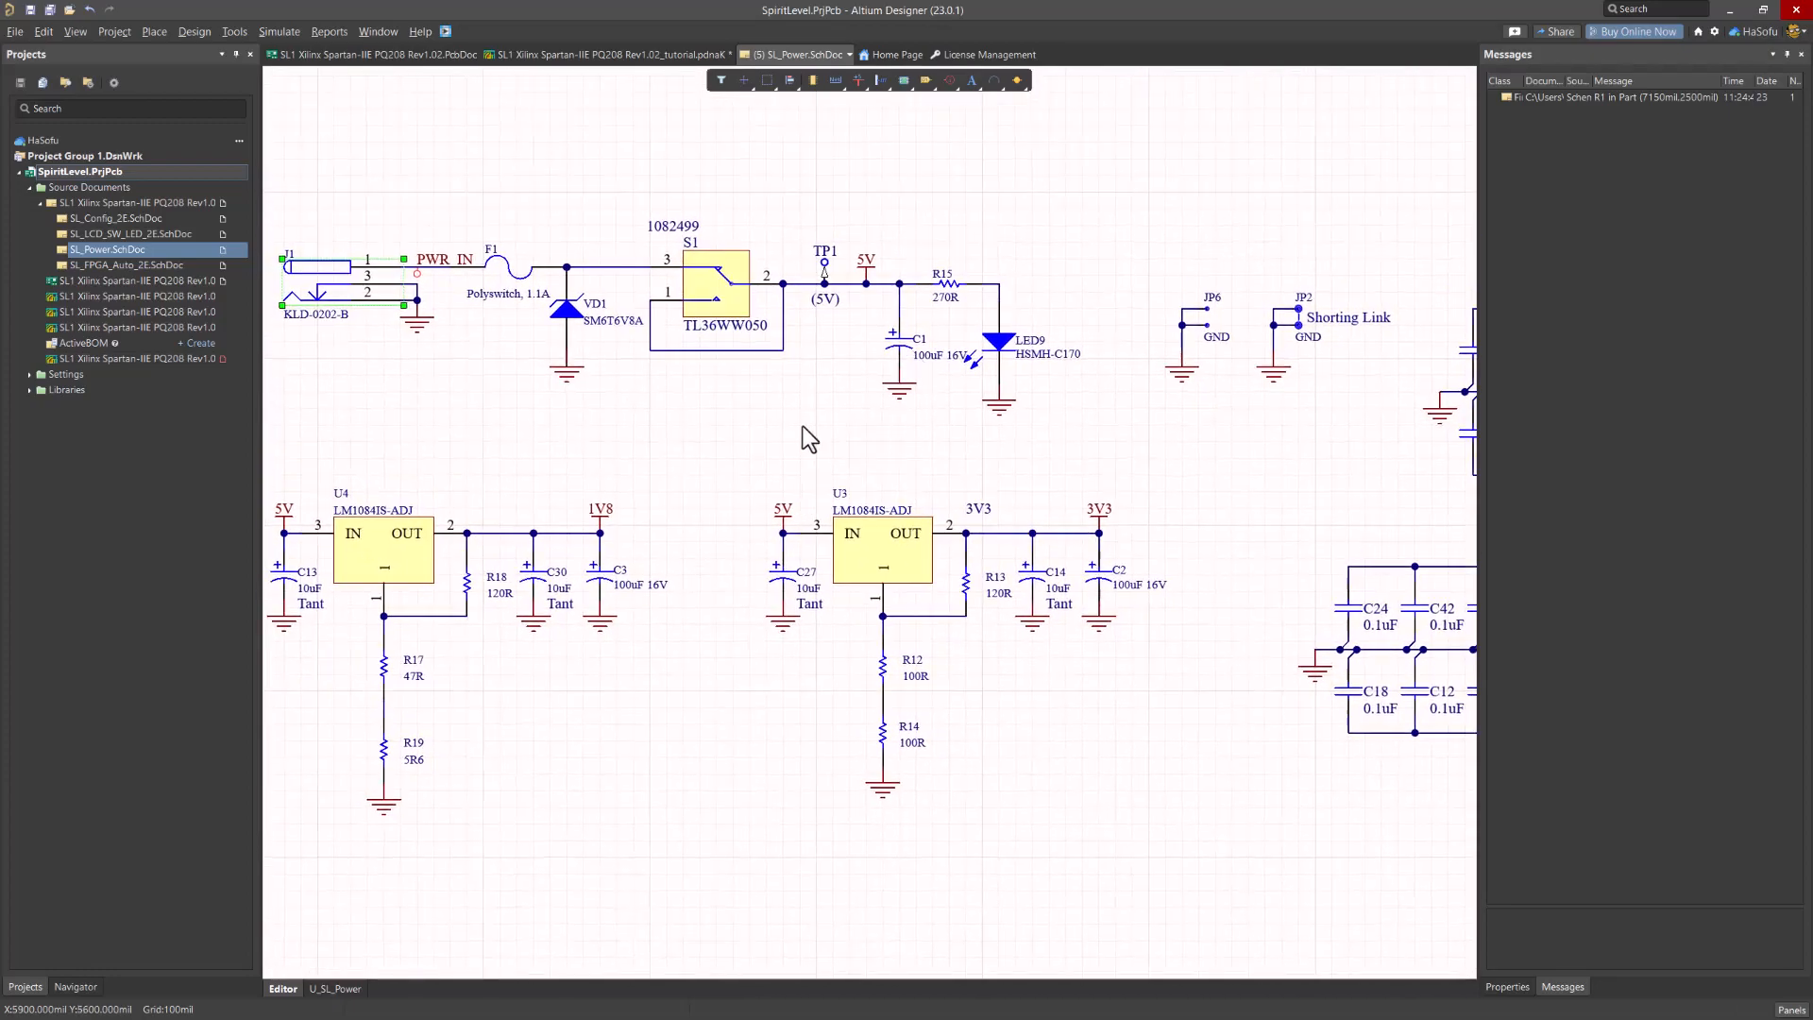
Open SL_LCD_SW_LED_2E.SchDoc and examine the 5V connections of potentiometer R1 and display LCD1
{"action": "double_click", "coordinate": [138, 232]}
{"action": "scroll", "coordinate": [816, 432], "scroll_direction": "down", "scroll_amount": 5, "text": "ctrl"}
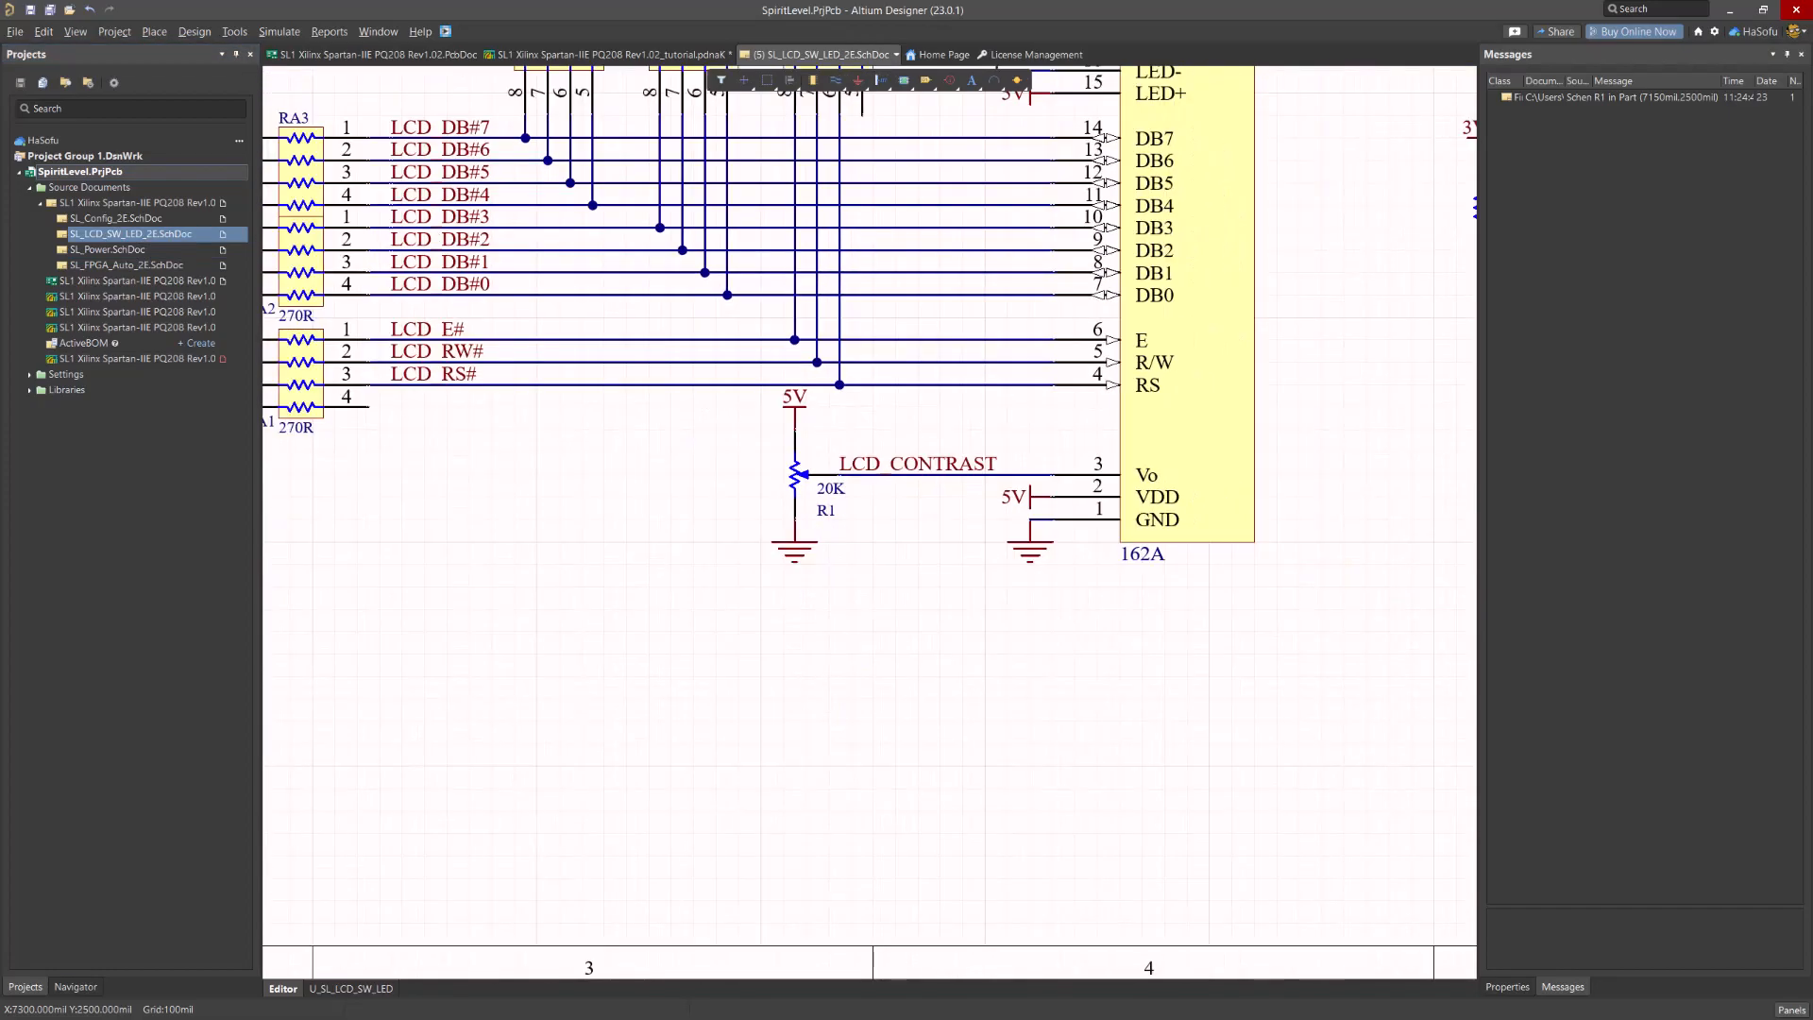
{"action": "right_click_drag", "start_coordinate": [824, 440], "coordinate": [832, 493]}
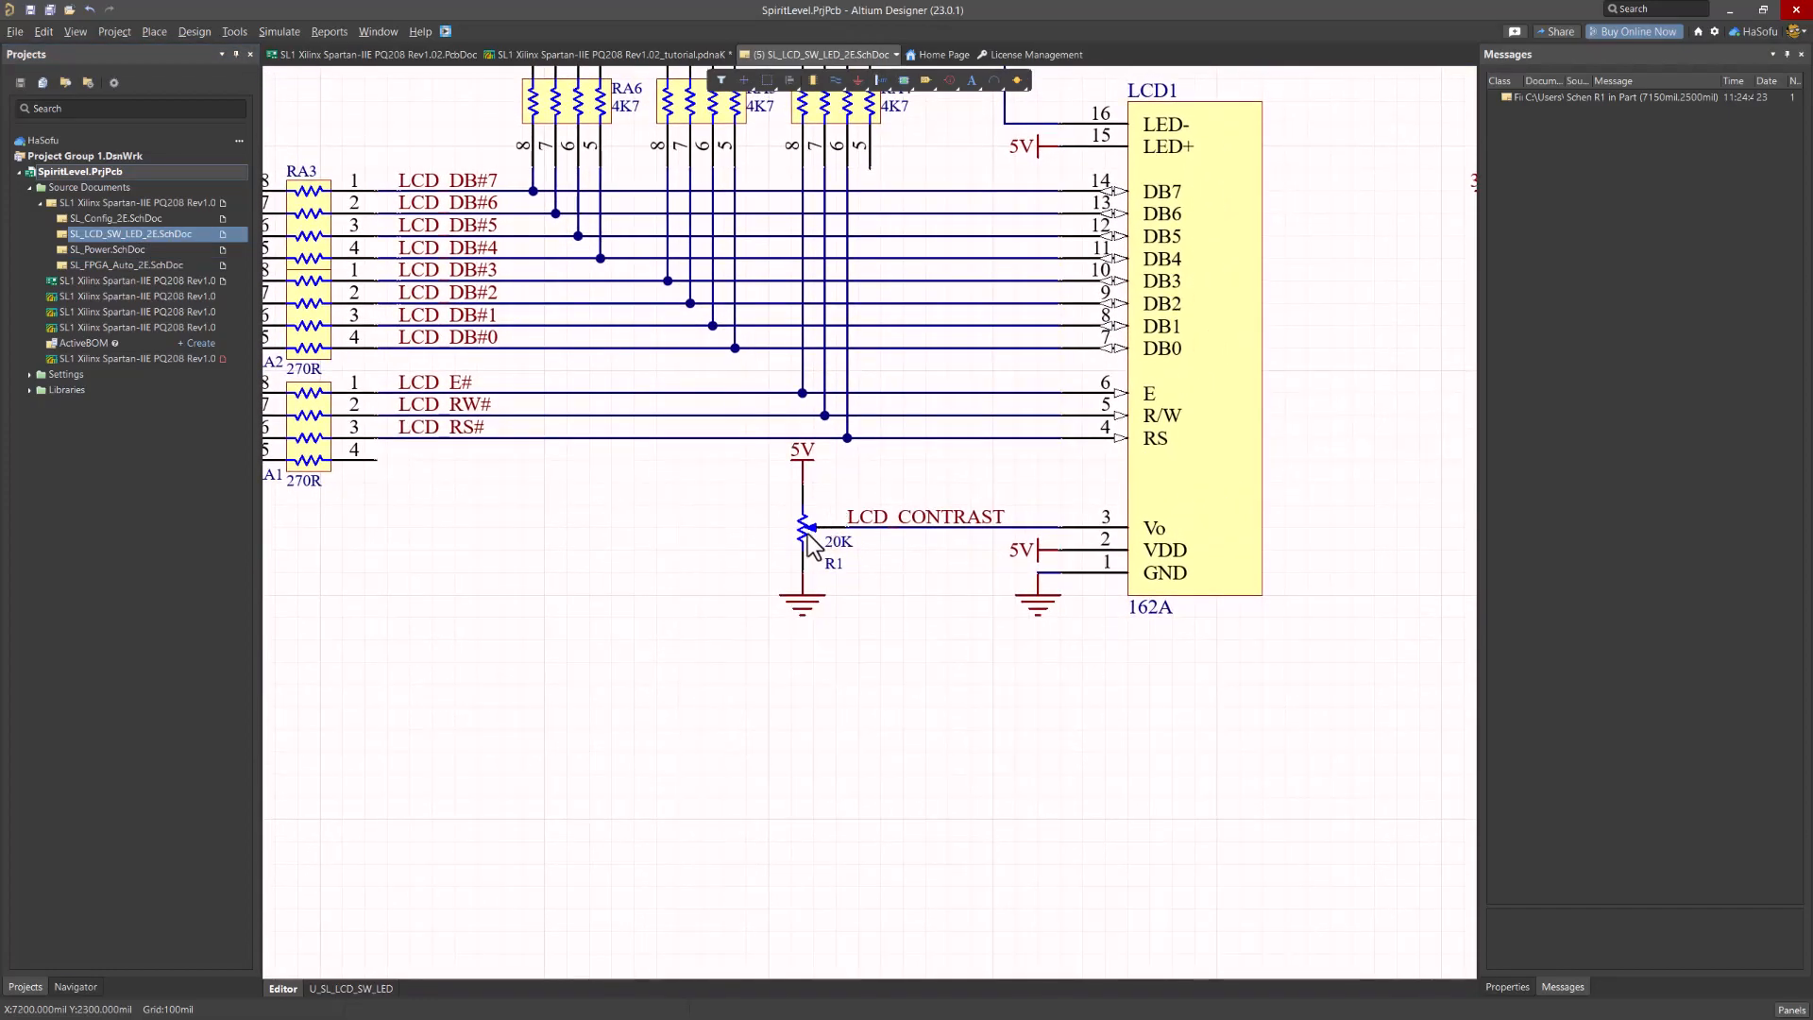
{"action": "scroll", "coordinate": [809, 561], "scroll_direction": "up", "scroll_amount": 3, "text": "ctrl"}
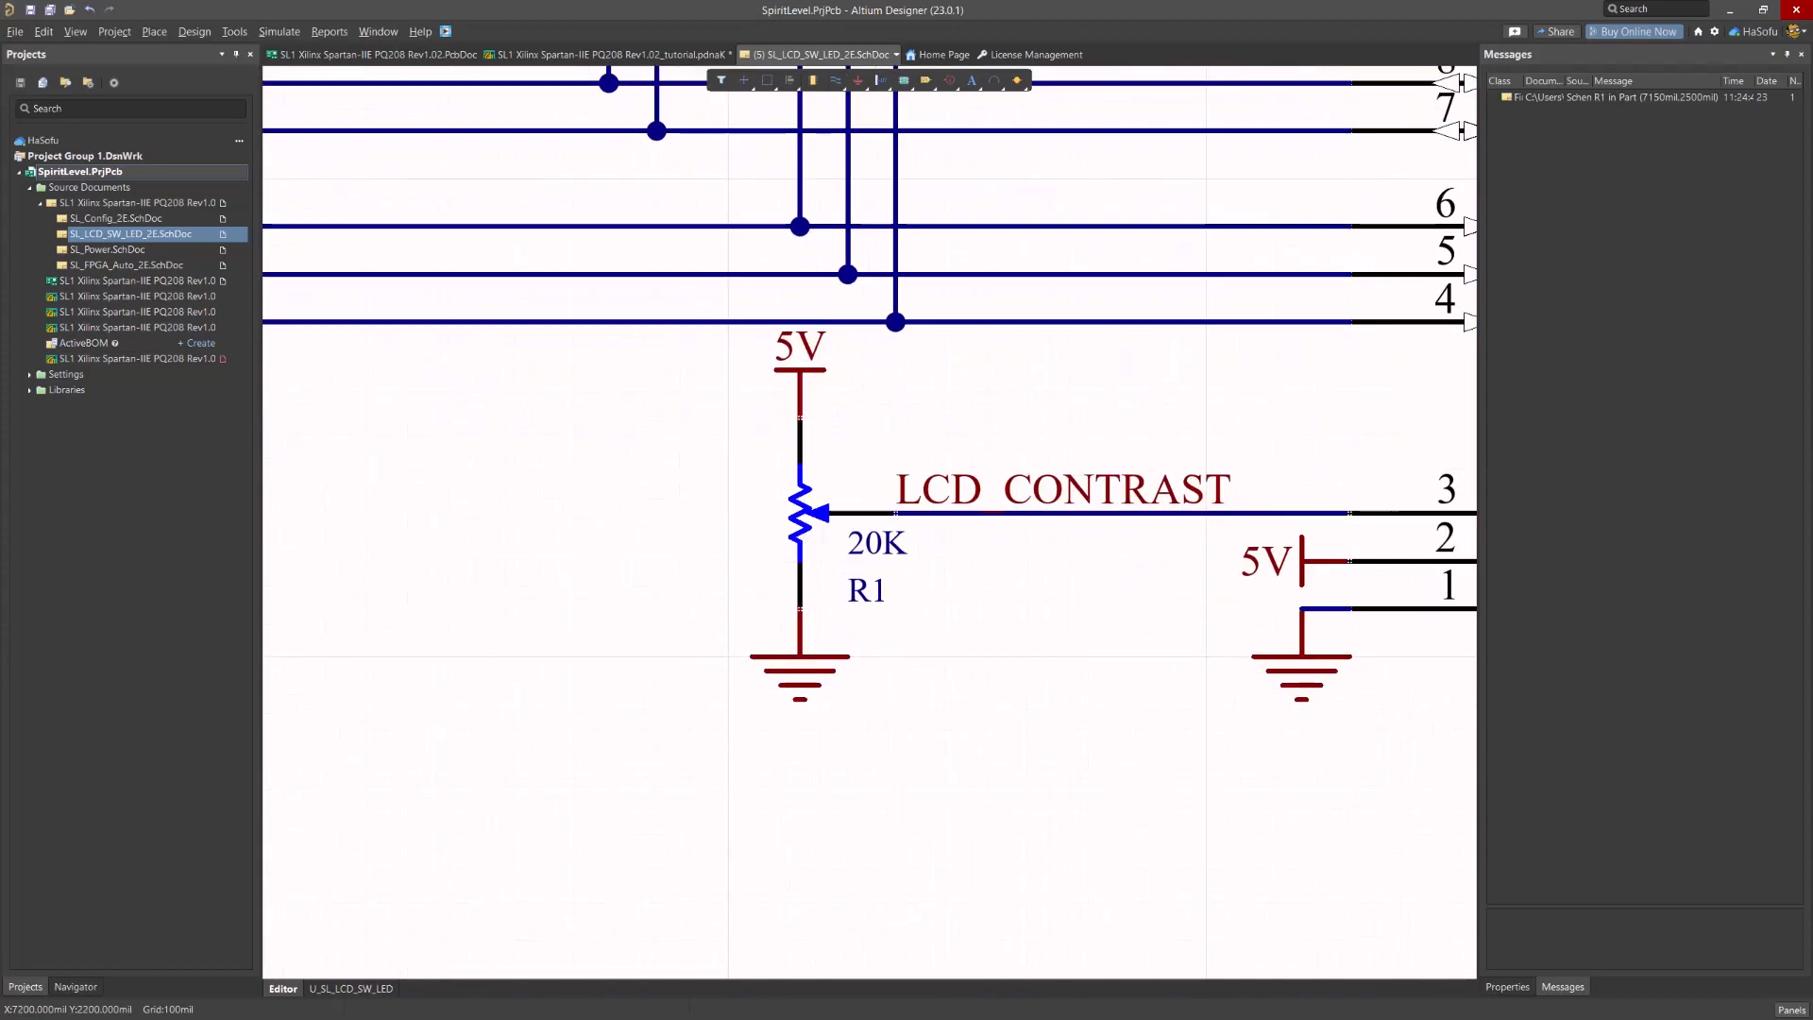
{"action": "scroll", "coordinate": [807, 545], "scroll_direction": "down", "scroll_amount": 4, "text": "ctrl"}
{"action": "right_click_drag", "start_coordinate": [944, 531], "coordinate": [761, 530]}
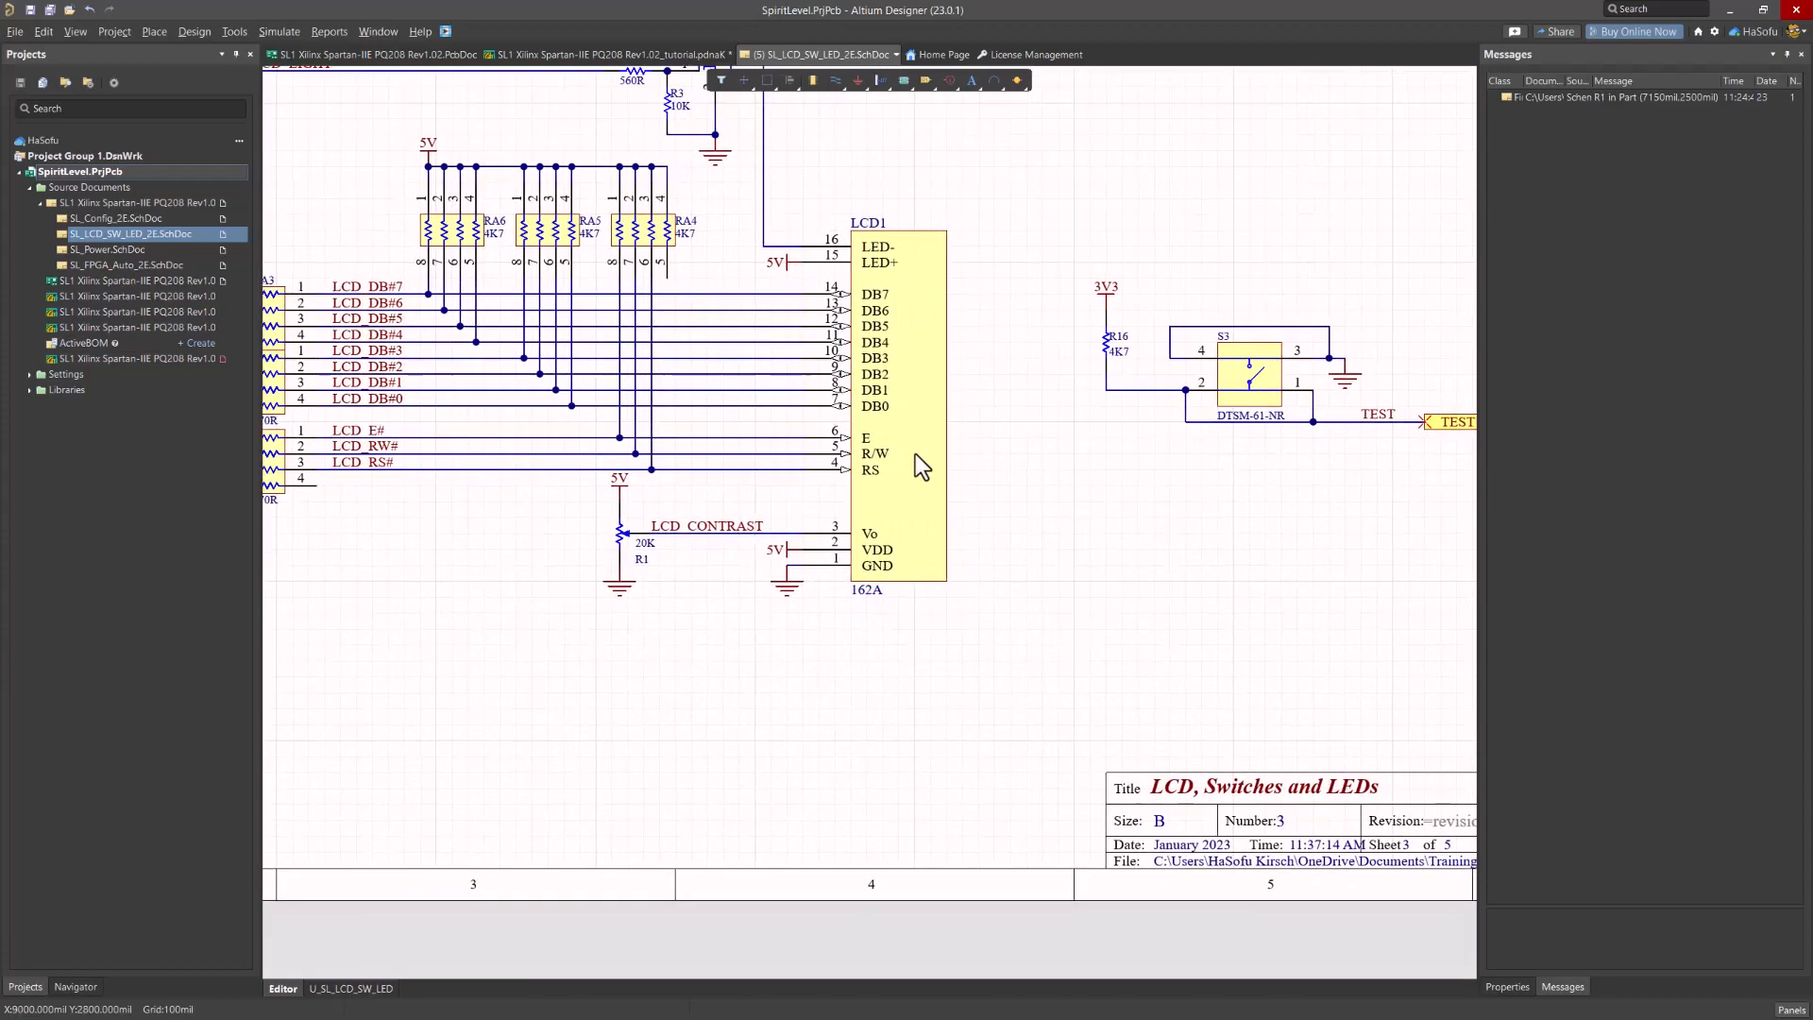
Examine LCD1's 5V connections, look through the FPGA, power and top-level schematics, and return to the power analysis document
{"action": "left_click", "coordinate": [915, 453]}
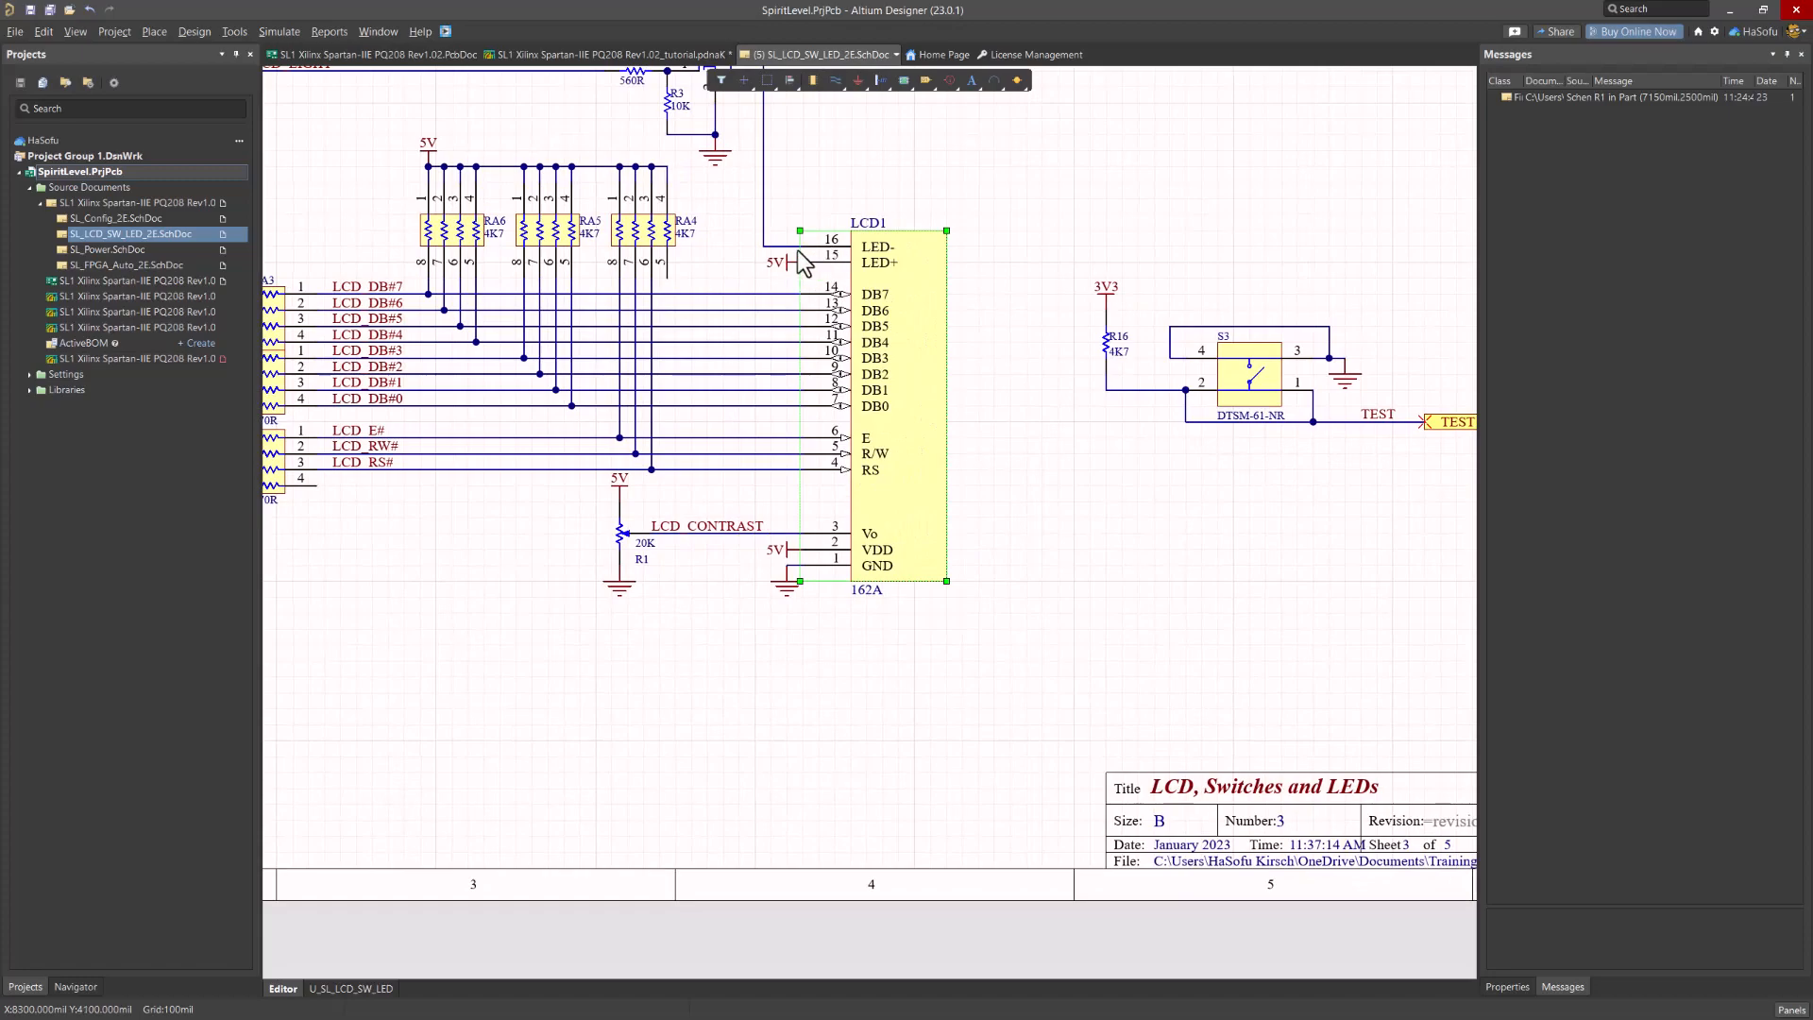
{"action": "scroll", "coordinate": [789, 268], "scroll_direction": "up", "scroll_amount": 2, "text": "ctrl"}
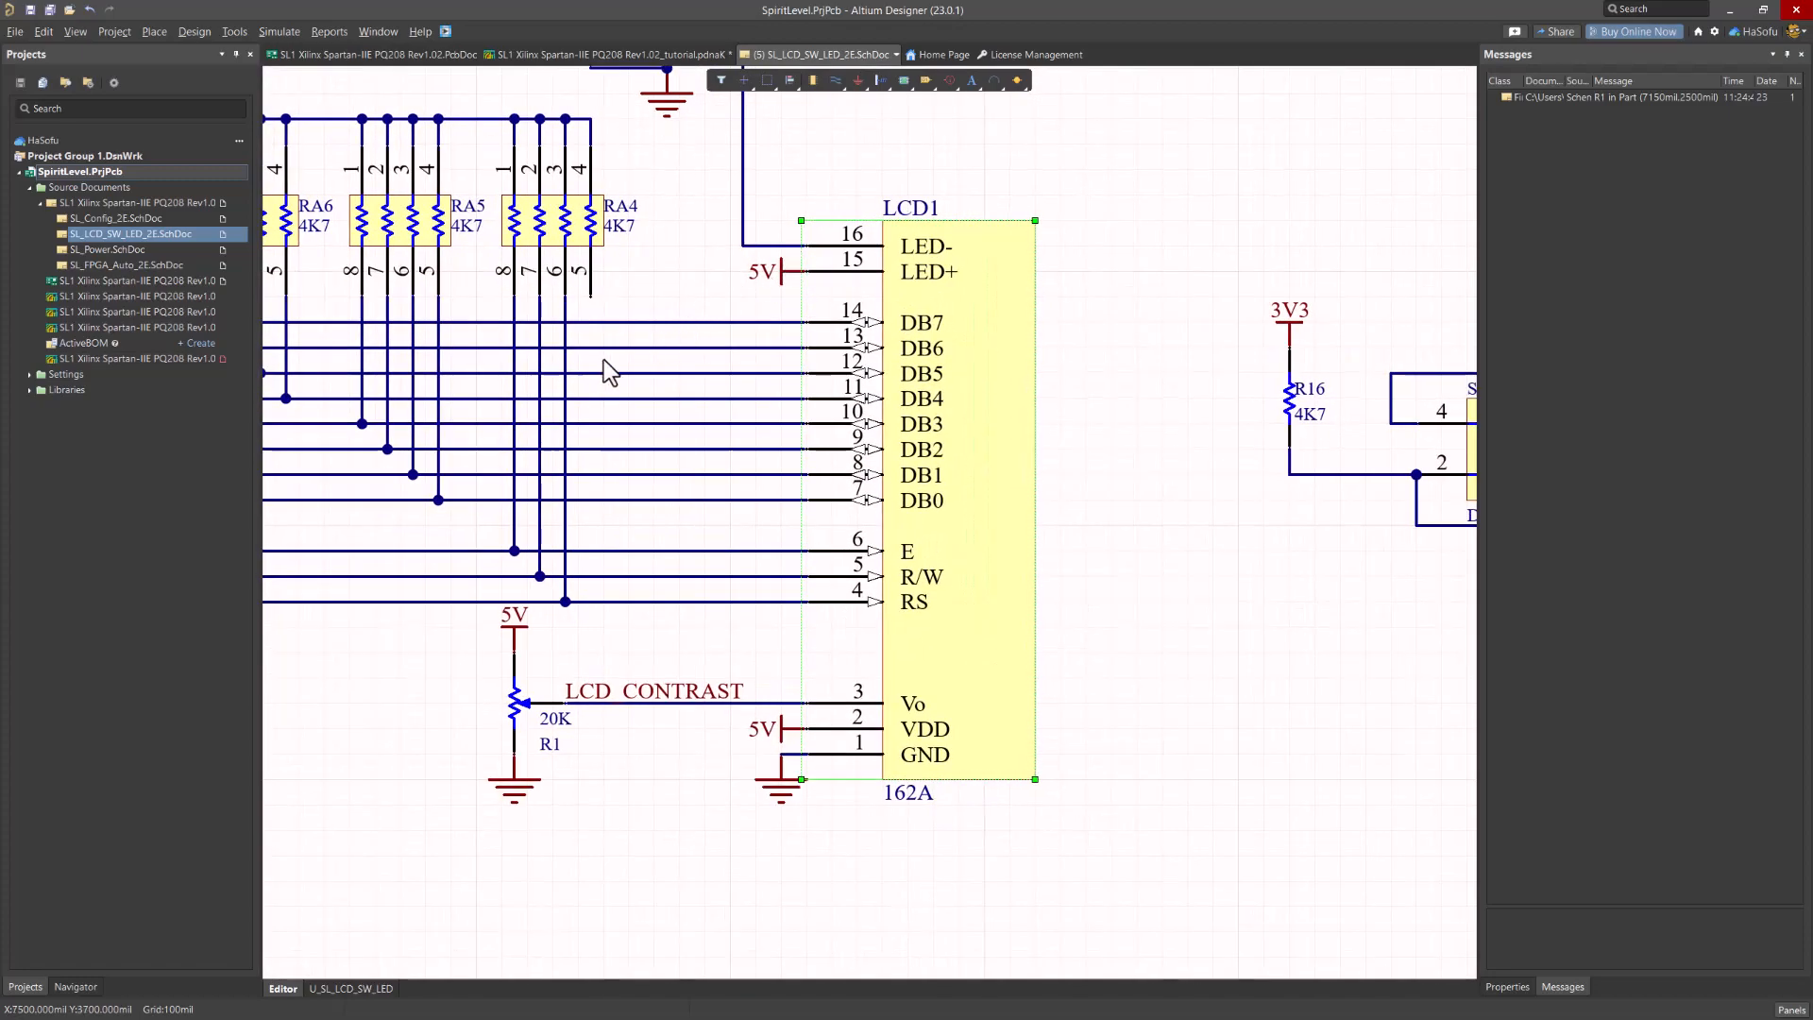
{"action": "scroll", "coordinate": [642, 434], "scroll_direction": "down", "scroll_amount": 1, "text": "ctrl"}
{"action": "scroll", "coordinate": [487, 458], "scroll_direction": "left", "scroll_amount": 2, "text": "shift"}
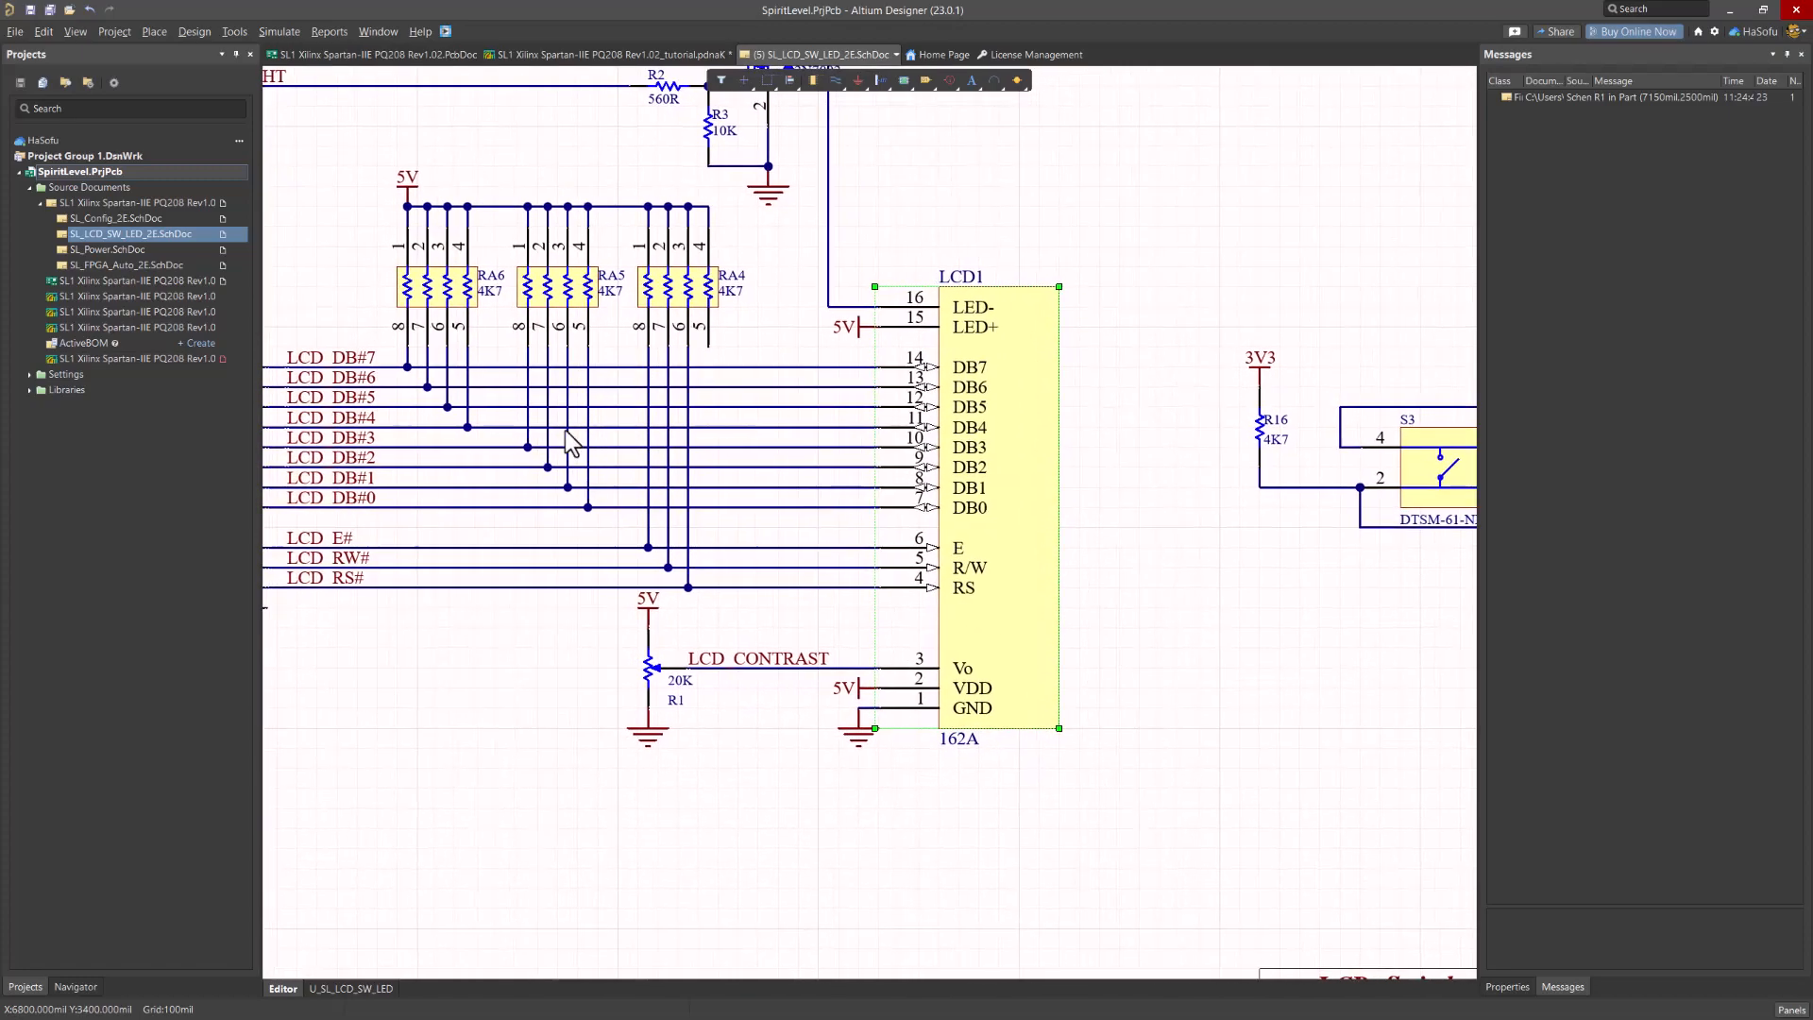
{"action": "left_click", "coordinate": [147, 265]}
{"action": "right_click_drag", "start_coordinate": [635, 407], "coordinate": [667, 381]}
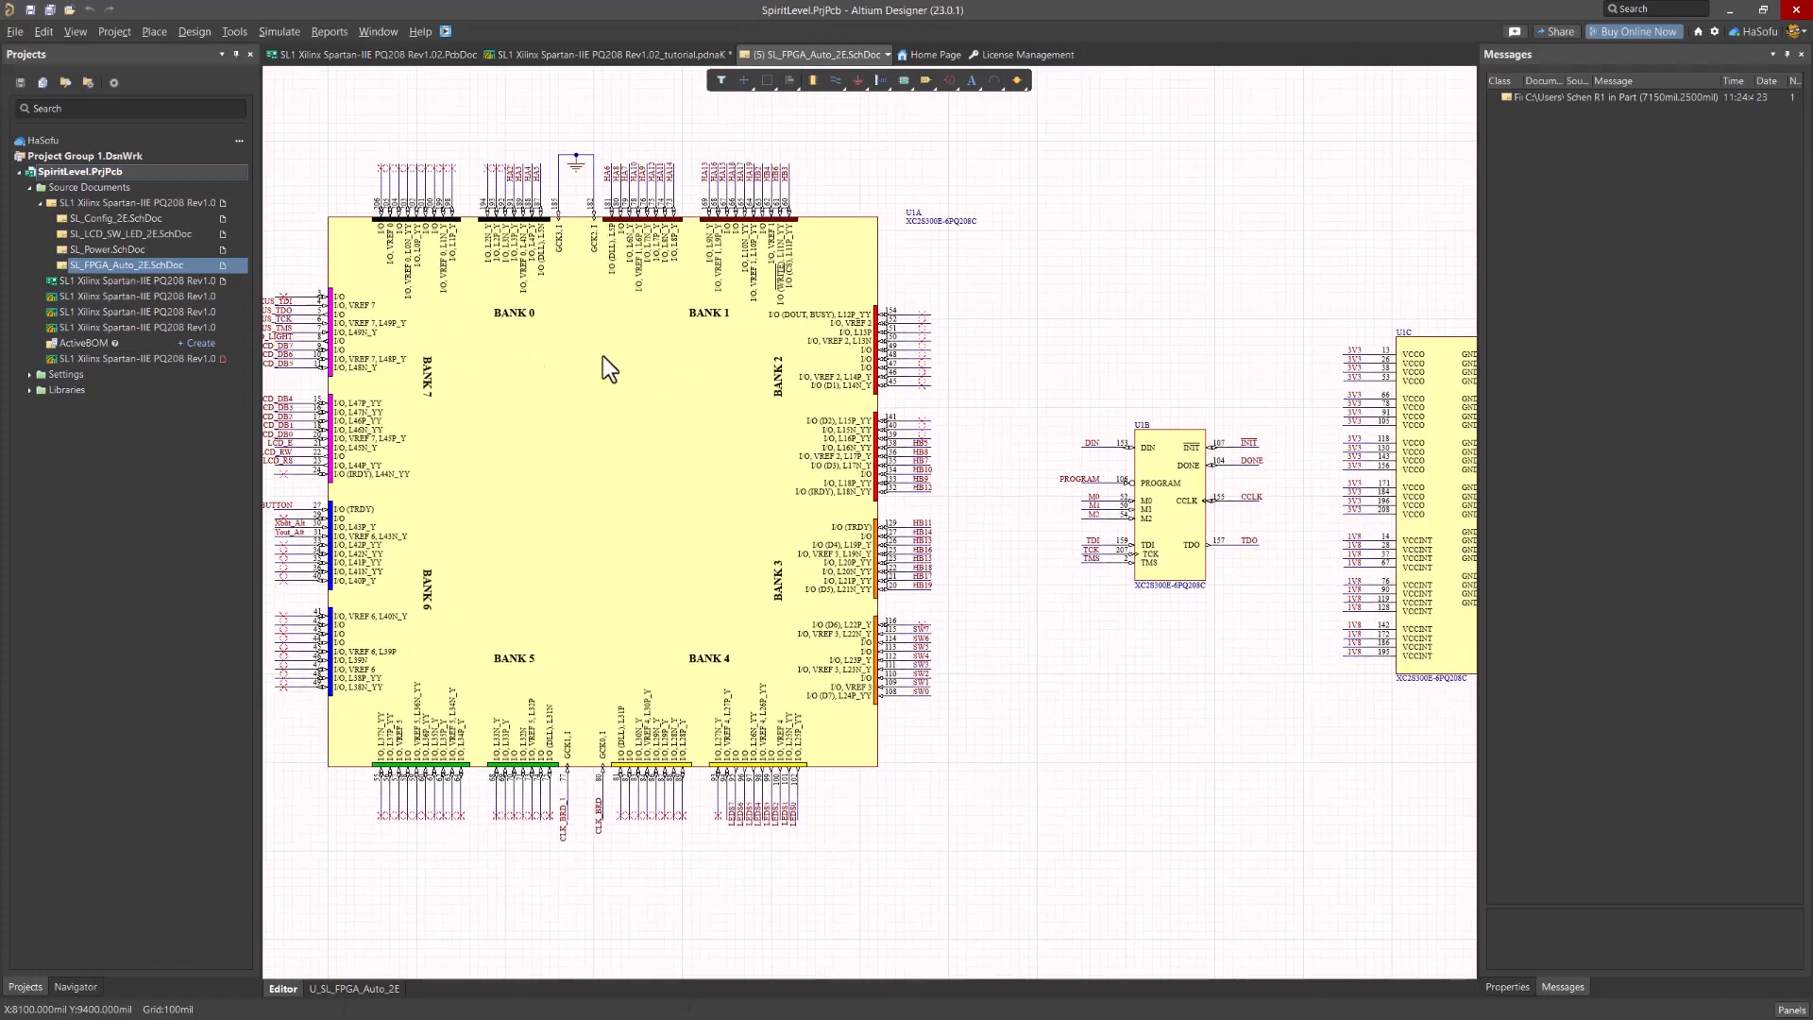
{"action": "double_click", "coordinate": [125, 249]}
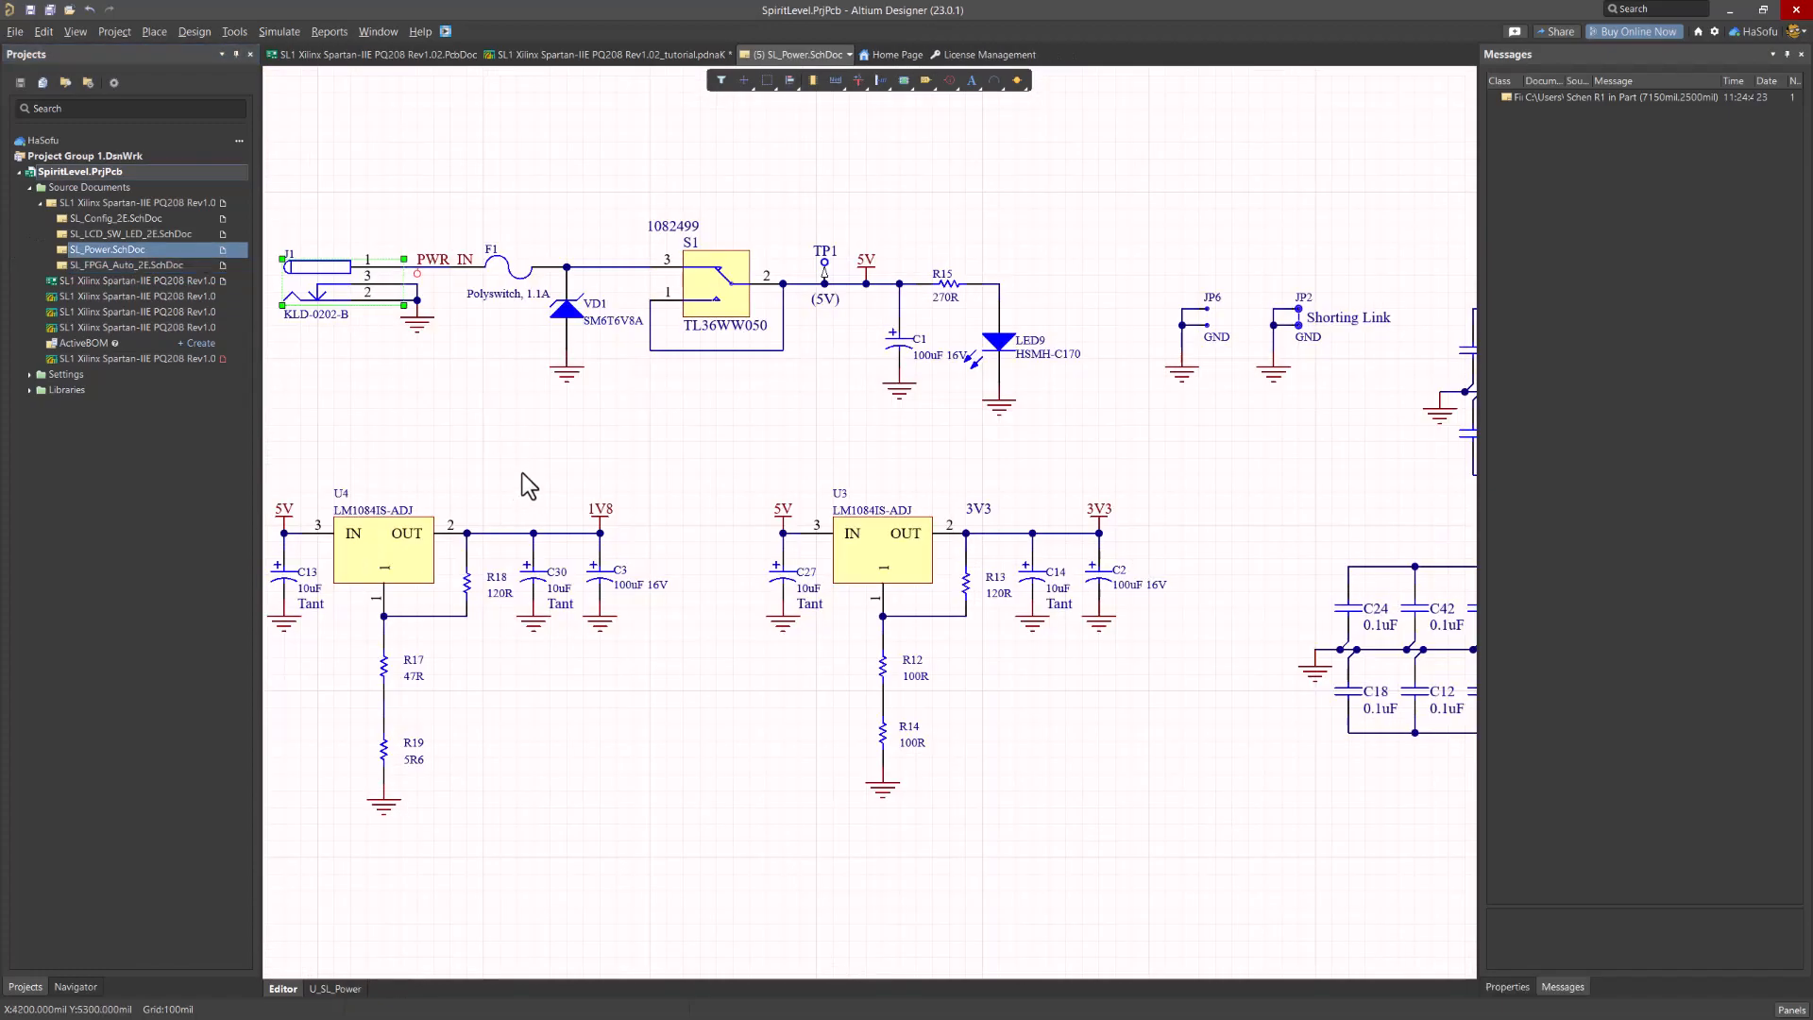
{"action": "right_click_drag", "start_coordinate": [519, 474], "coordinate": [628, 478]}
{"action": "left_click", "coordinate": [529, 375]}
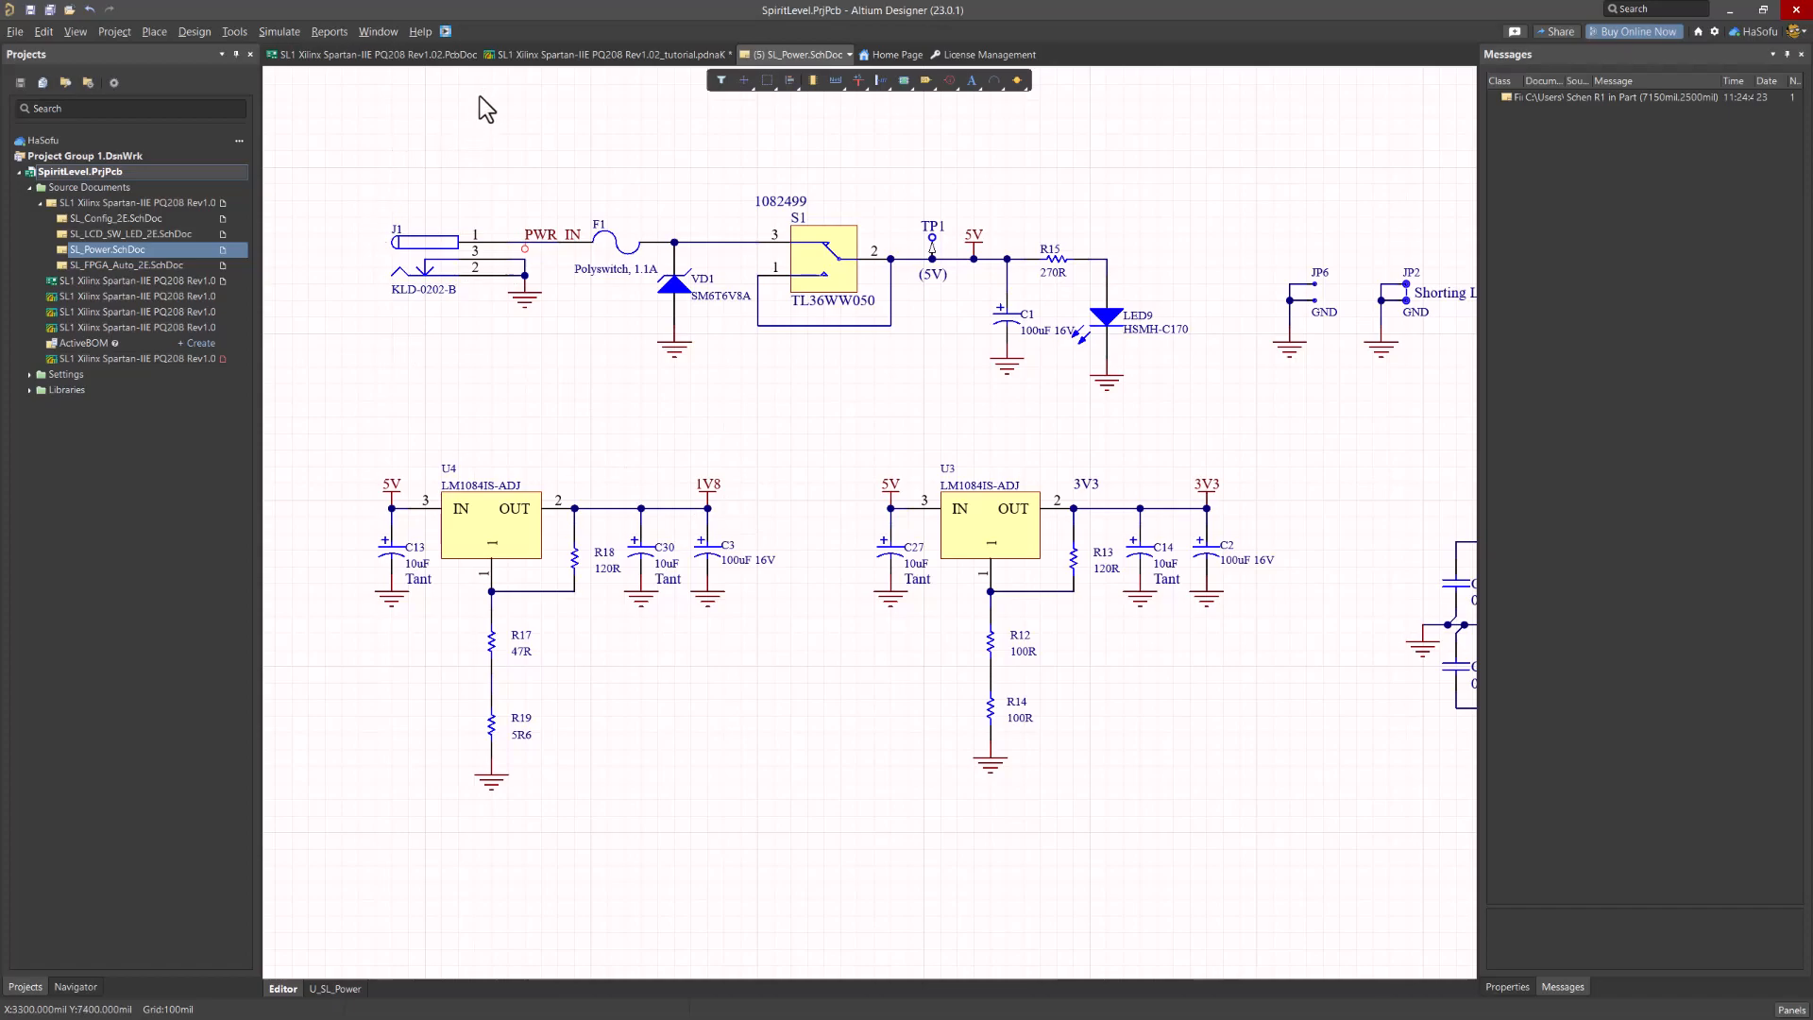
{"action": "double_click", "coordinate": [137, 211]}
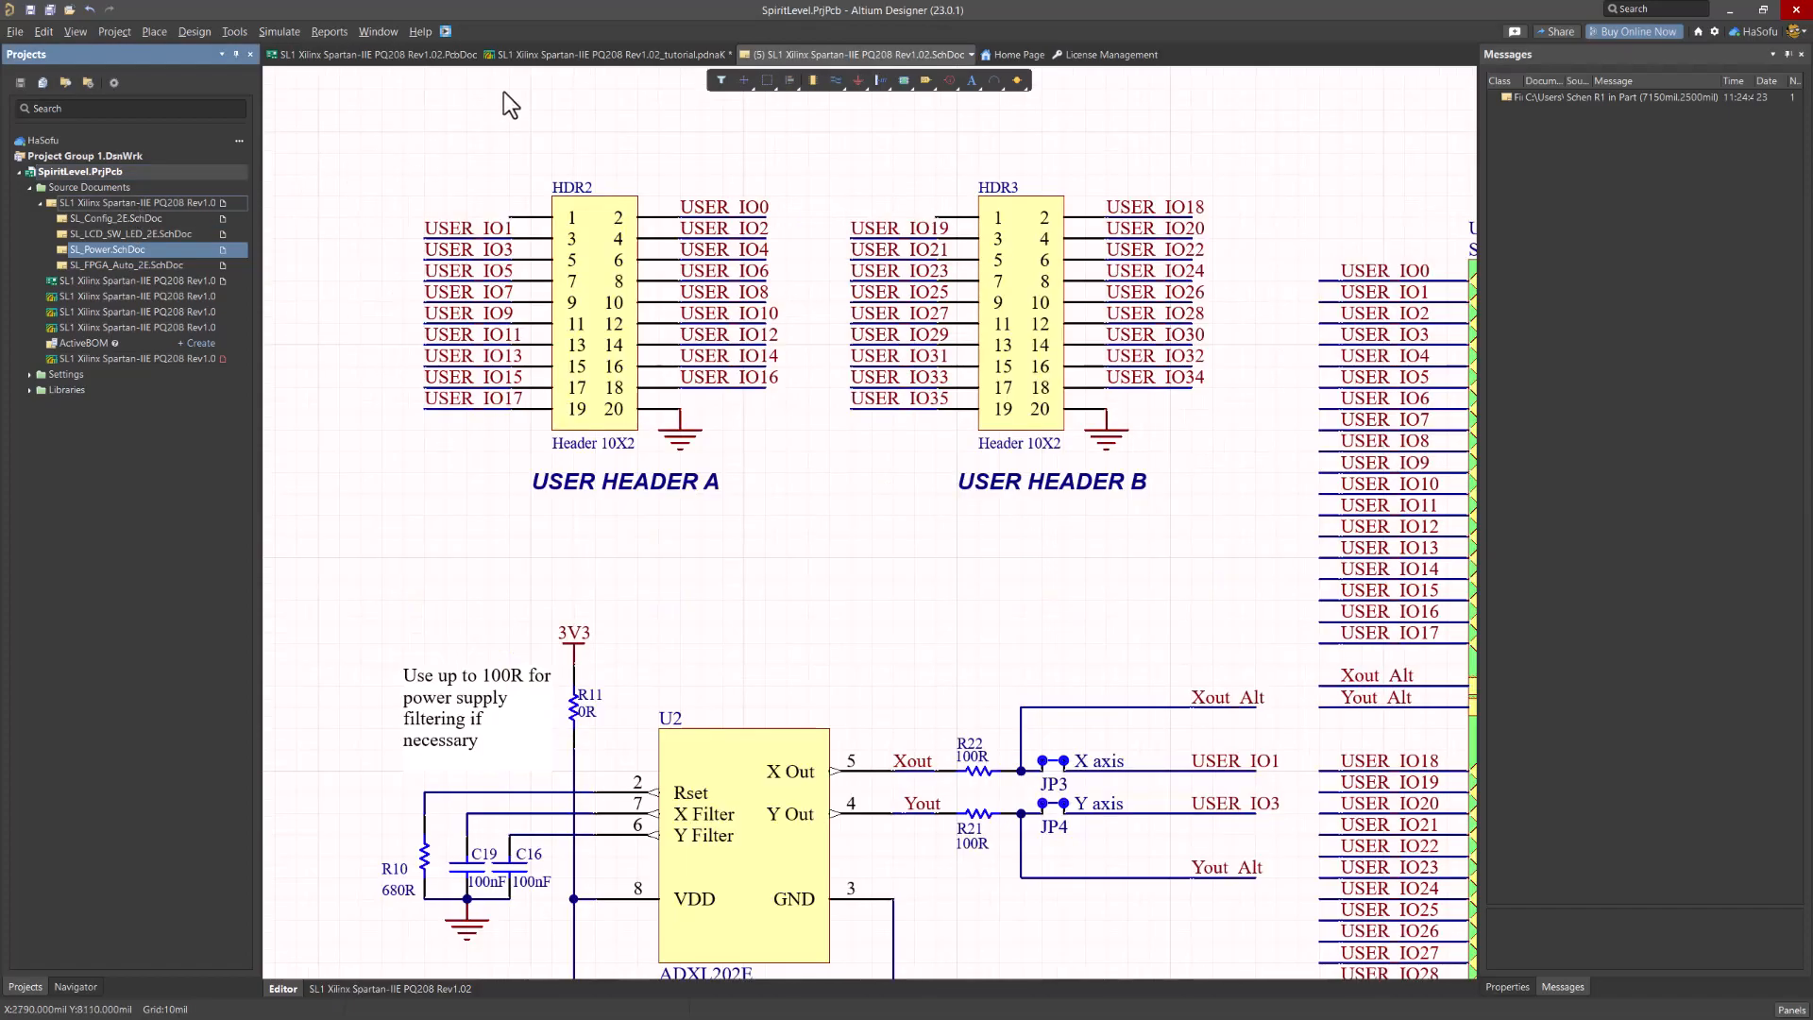
{"action": "left_click", "coordinate": [517, 56]}
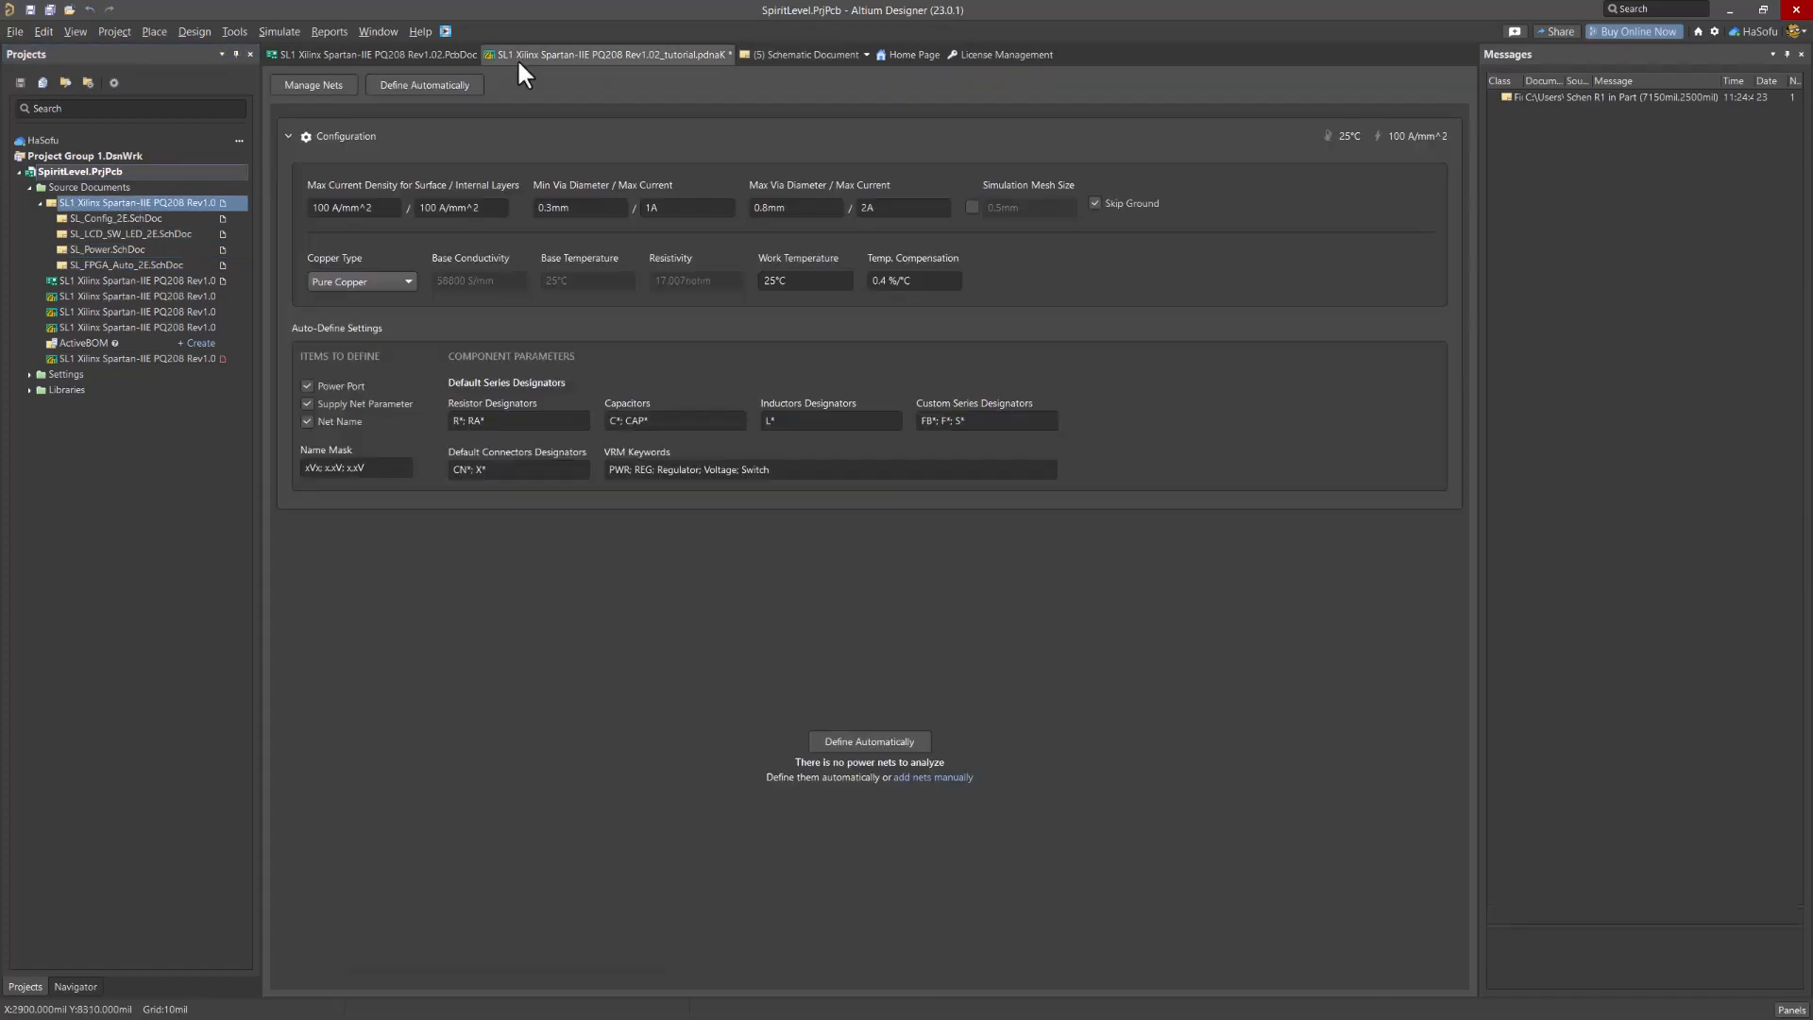
{"action": "left_click", "coordinate": [315, 83]}
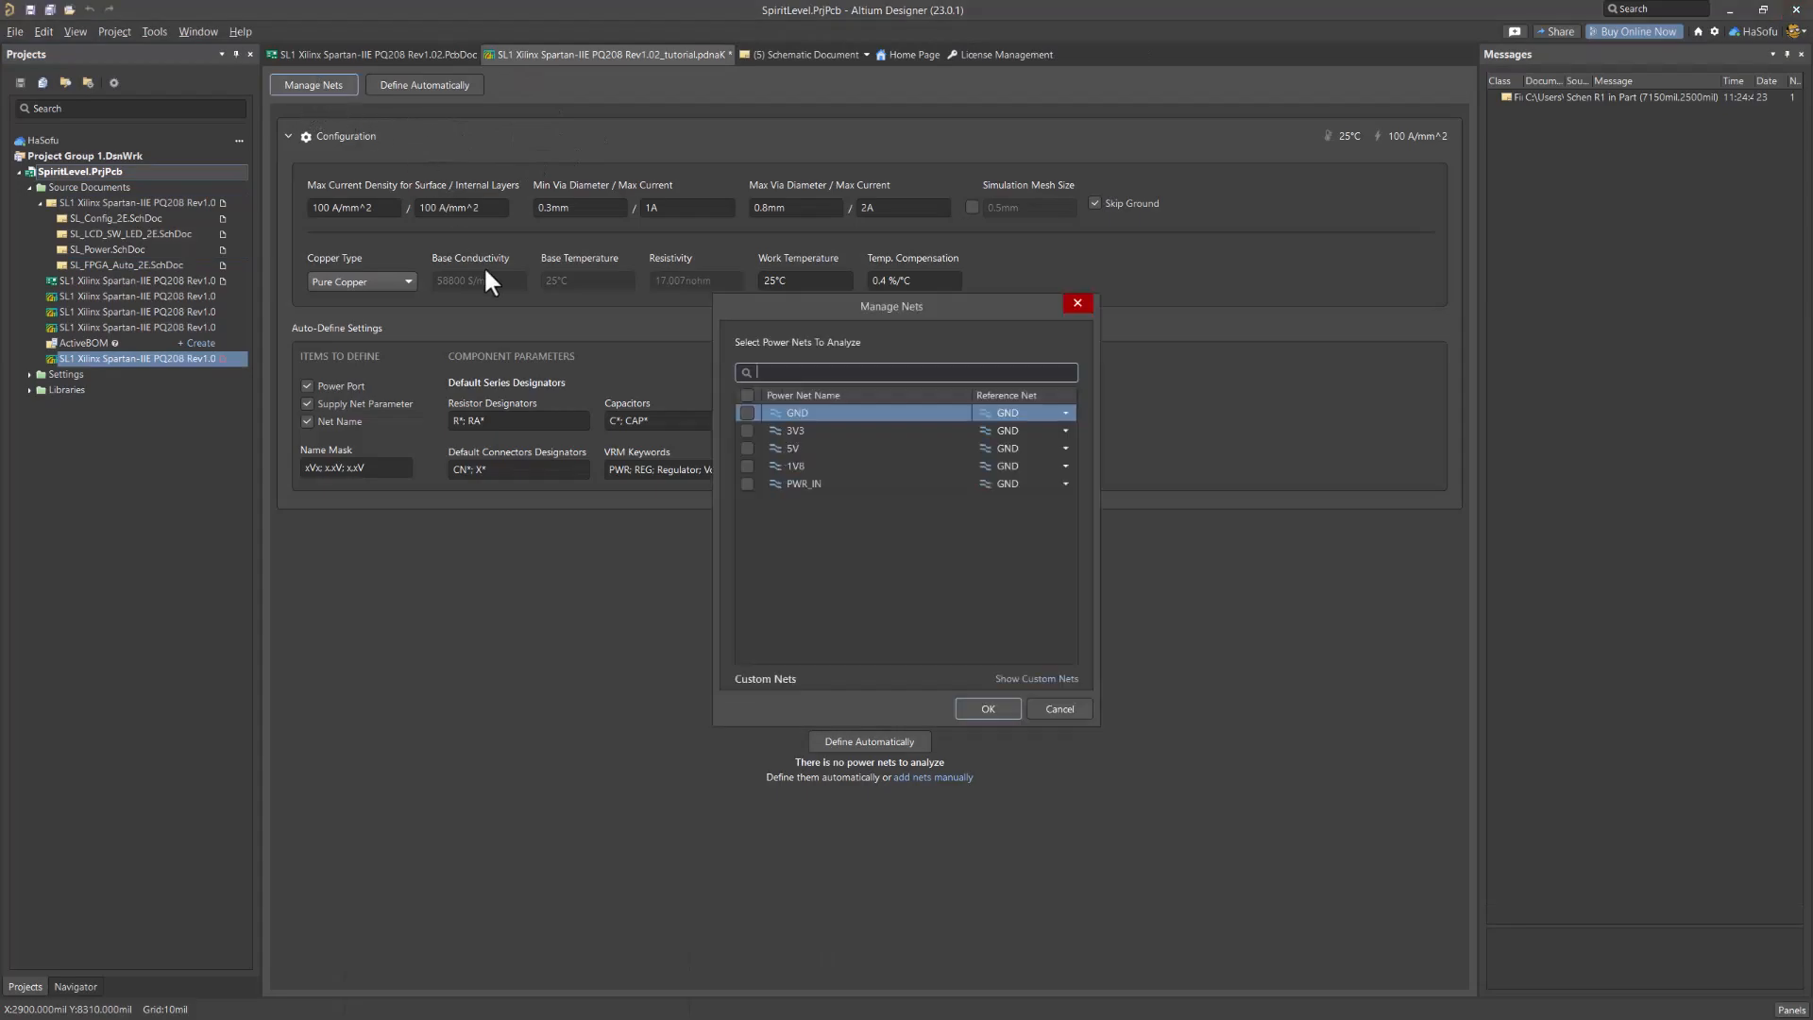
{"action": "left_click", "coordinate": [747, 483]}
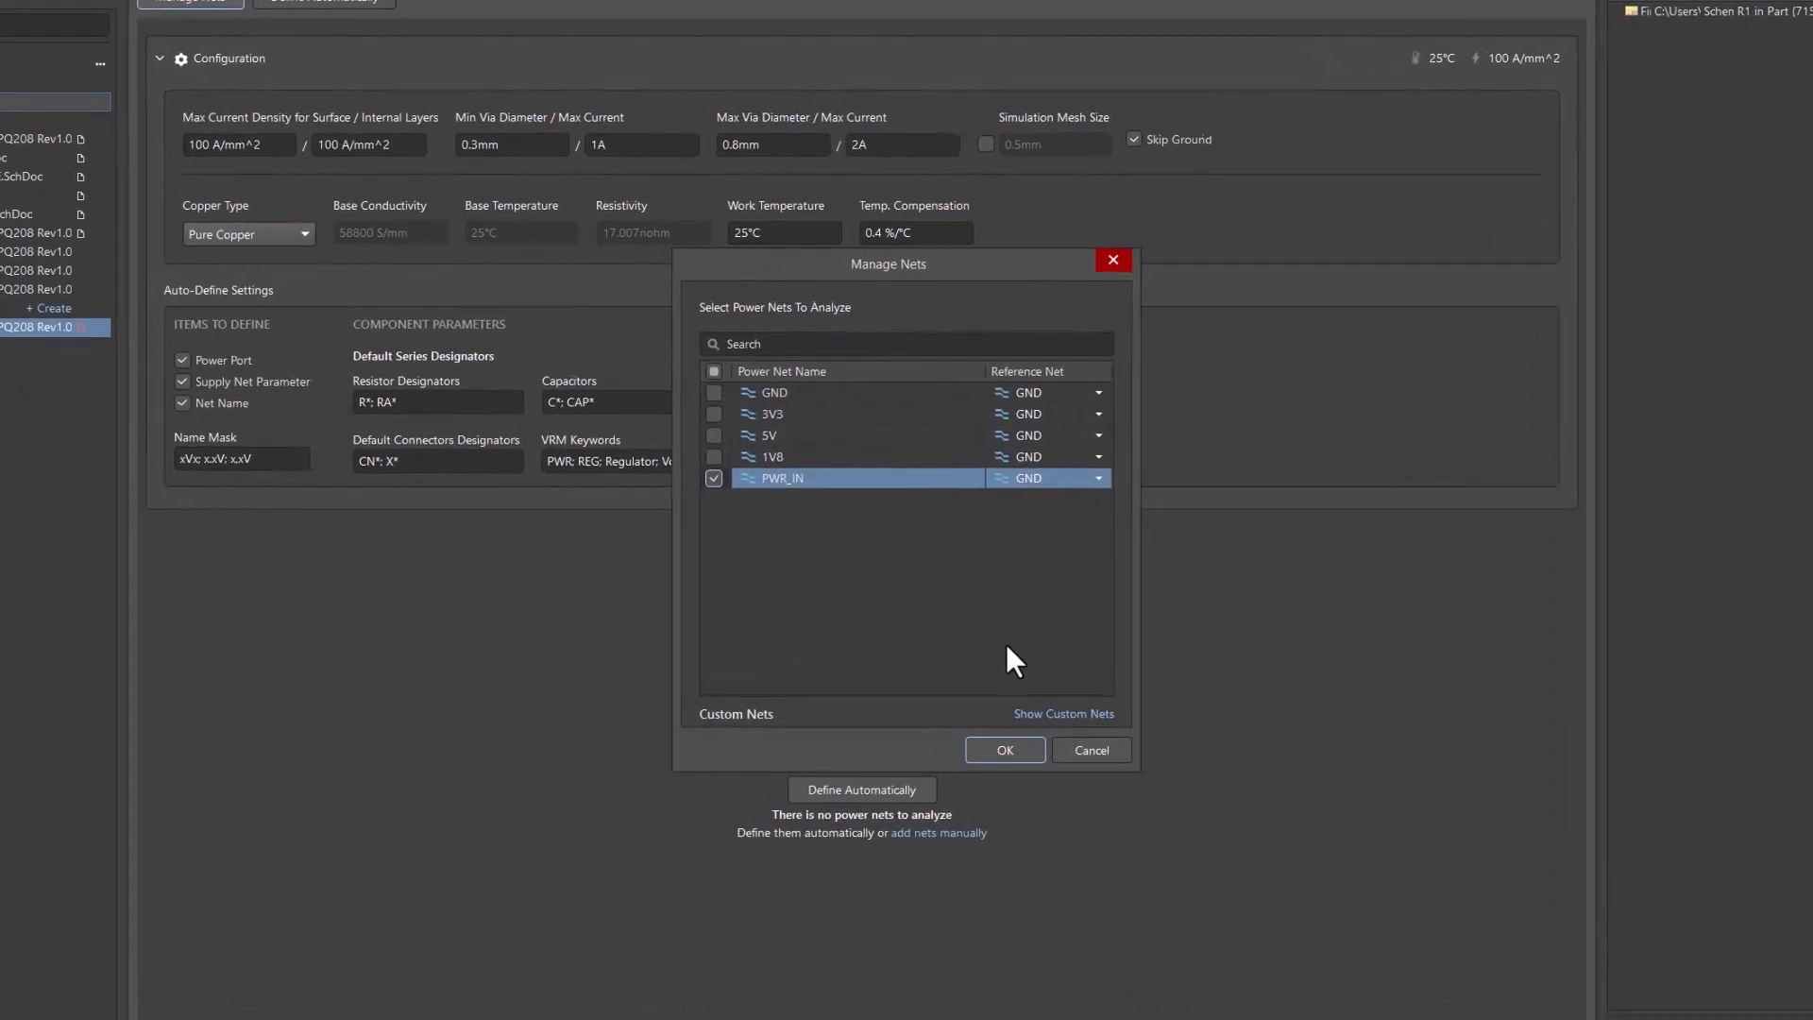
{"action": "left_click", "coordinate": [1008, 775]}
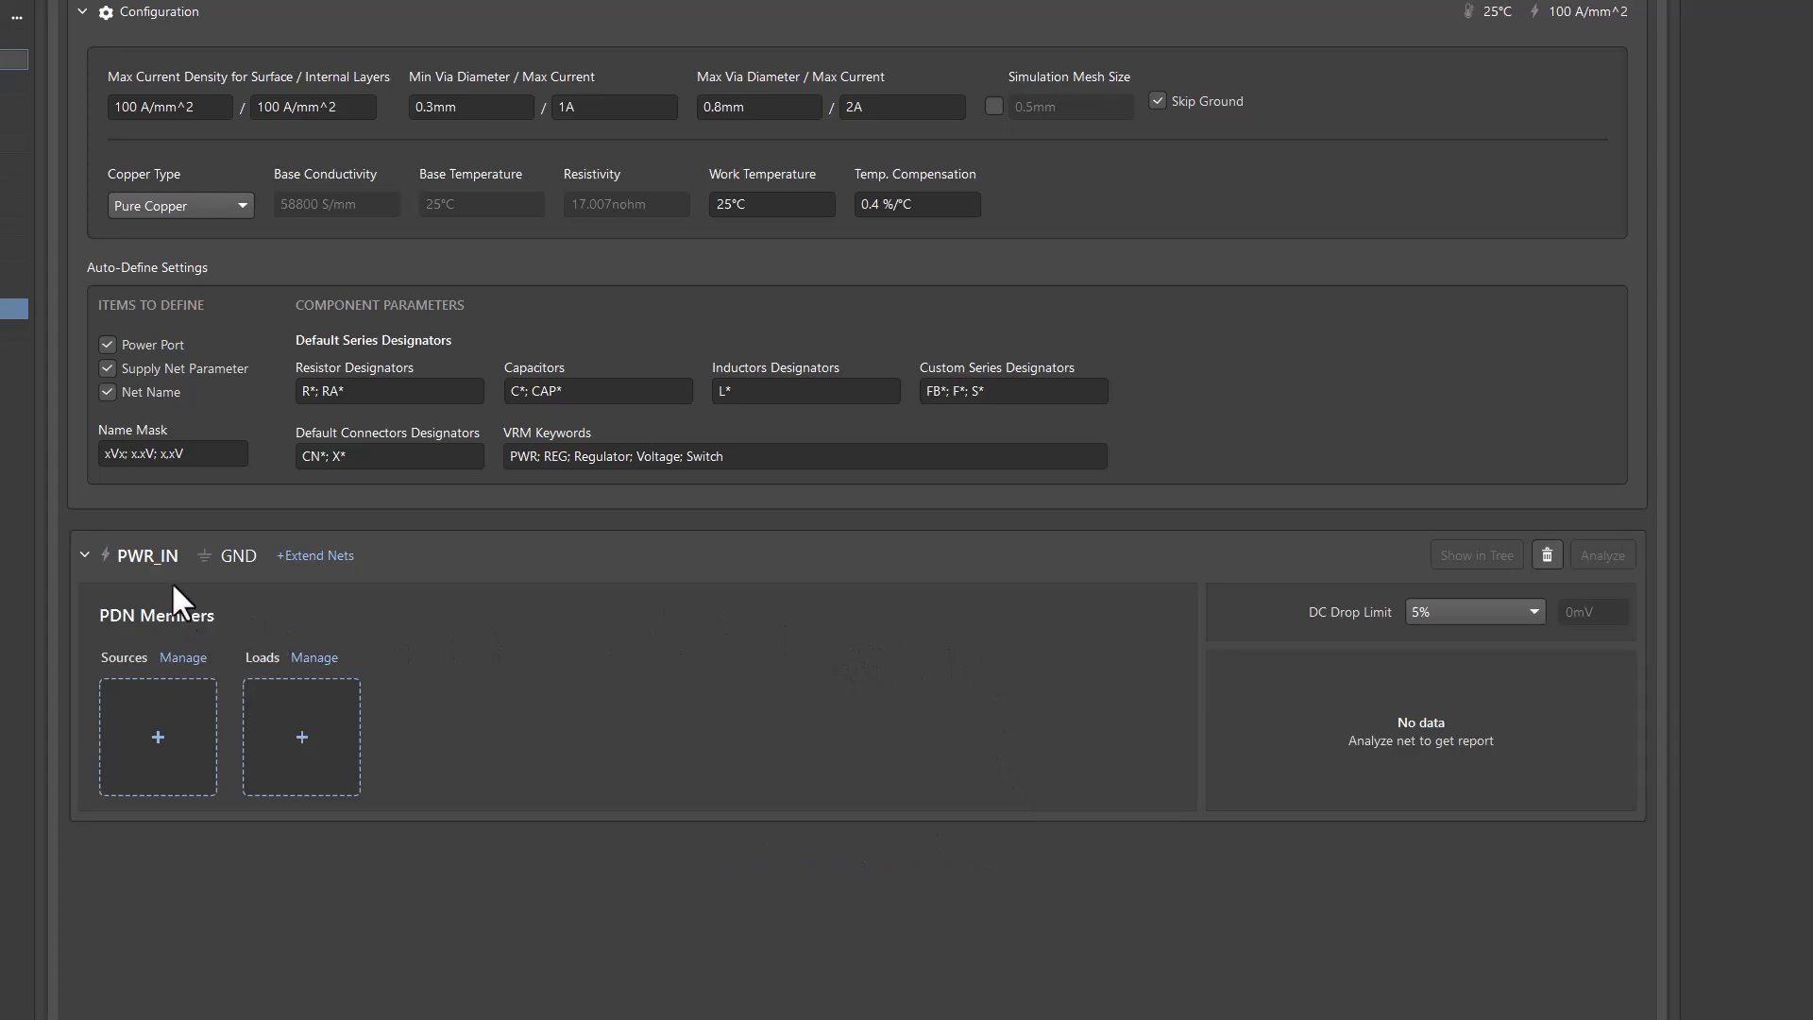
{"action": "left_click", "coordinate": [1546, 555]}
{"action": "left_click", "coordinate": [1072, 562]}
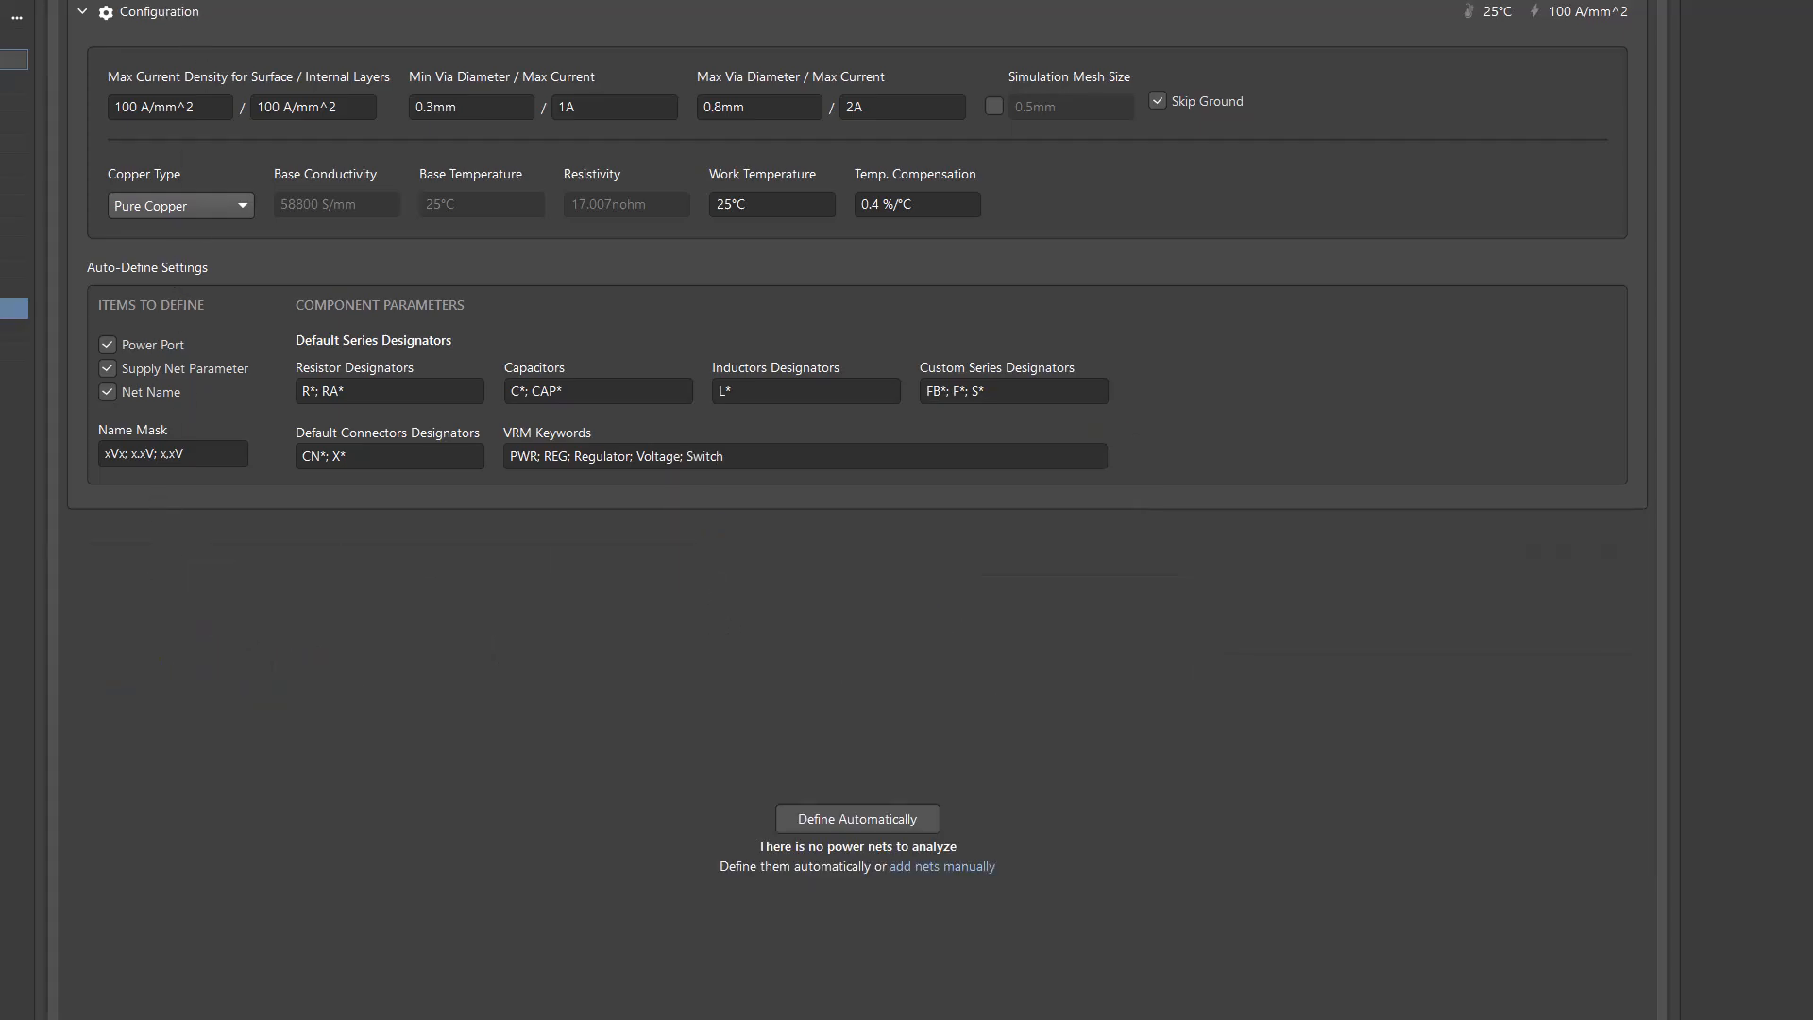
Add PWR_IN as a power net to analyze, with GND as its reference net
{"action": "left_click", "coordinate": [751, 475]}
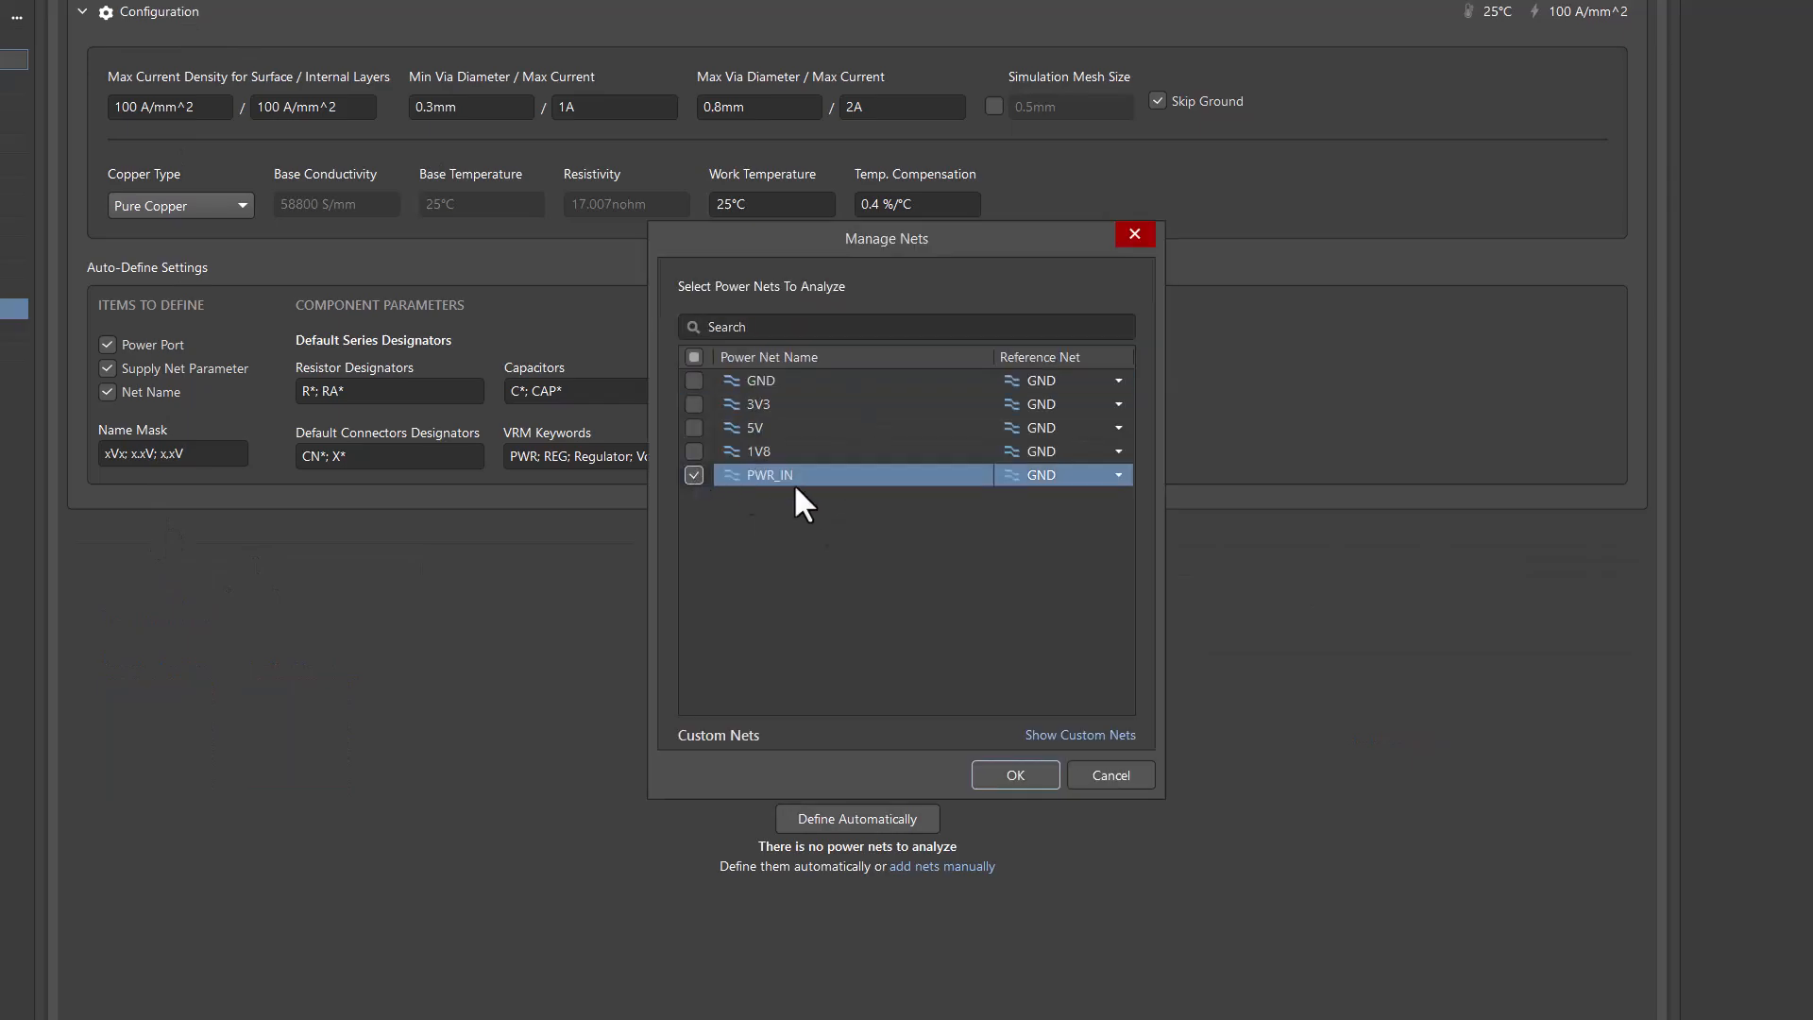
{"action": "left_click", "coordinate": [1107, 472]}
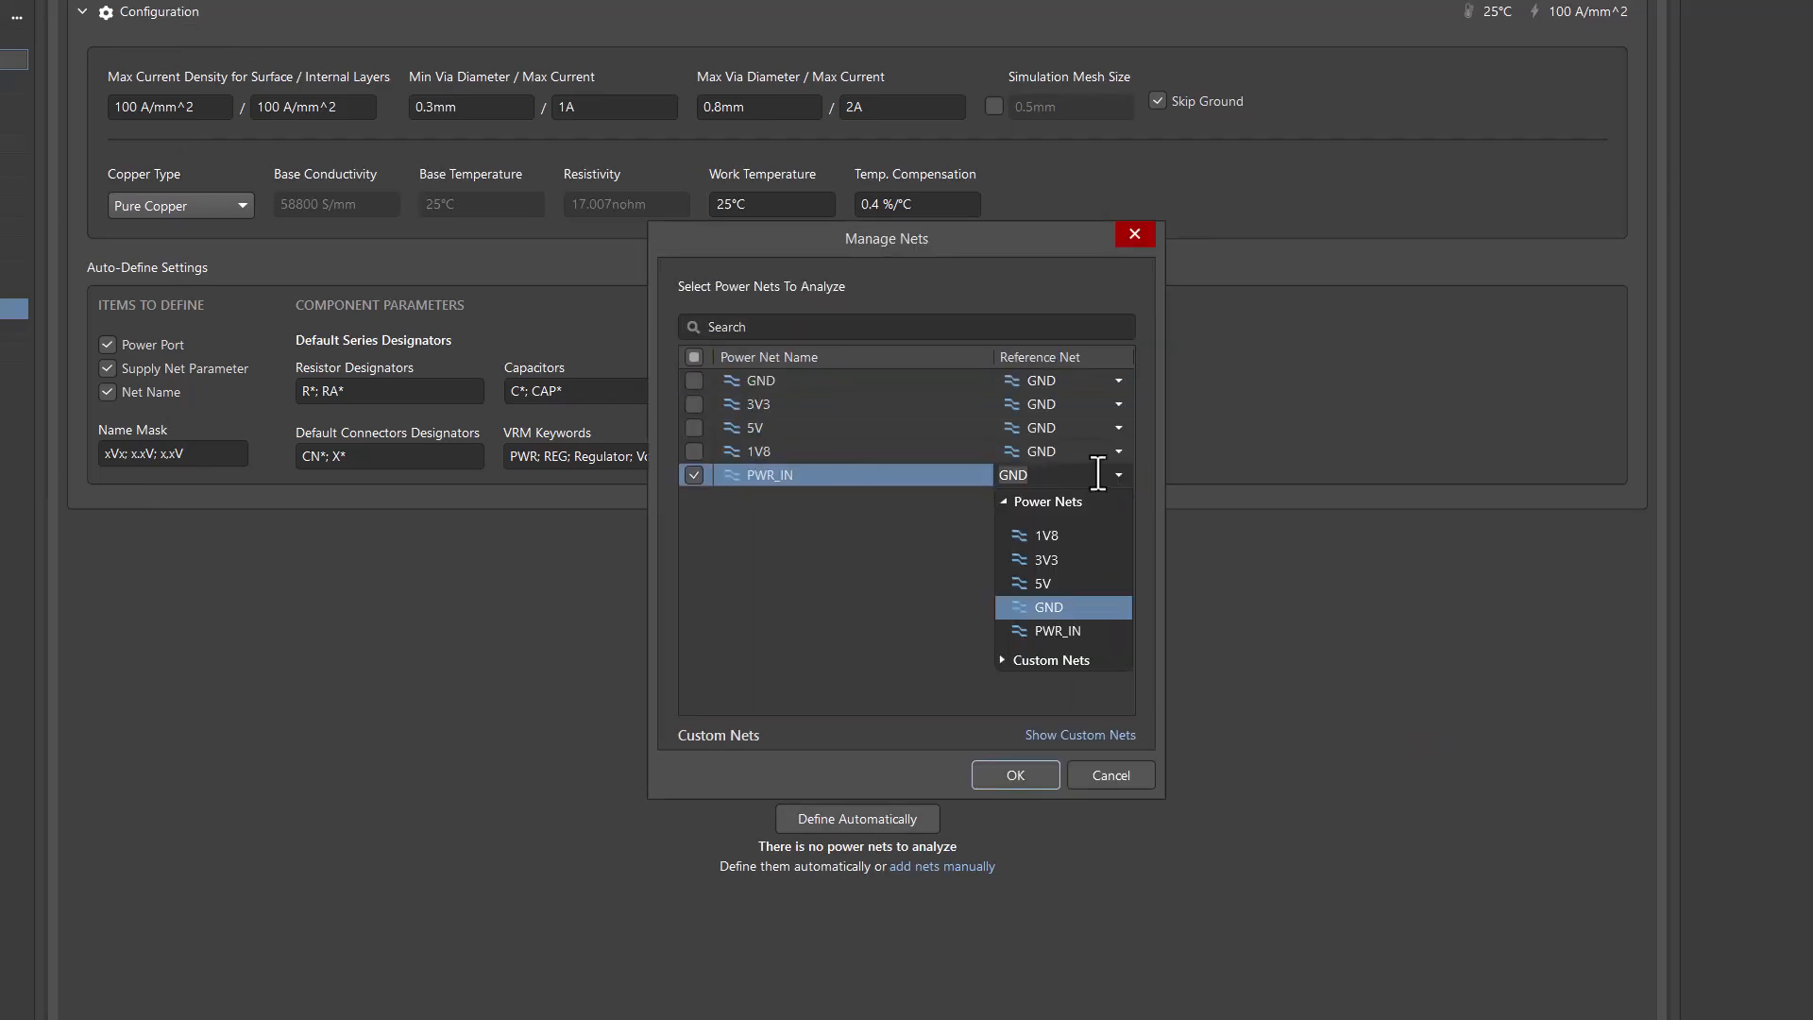
{"action": "left_click", "coordinate": [1039, 609]}
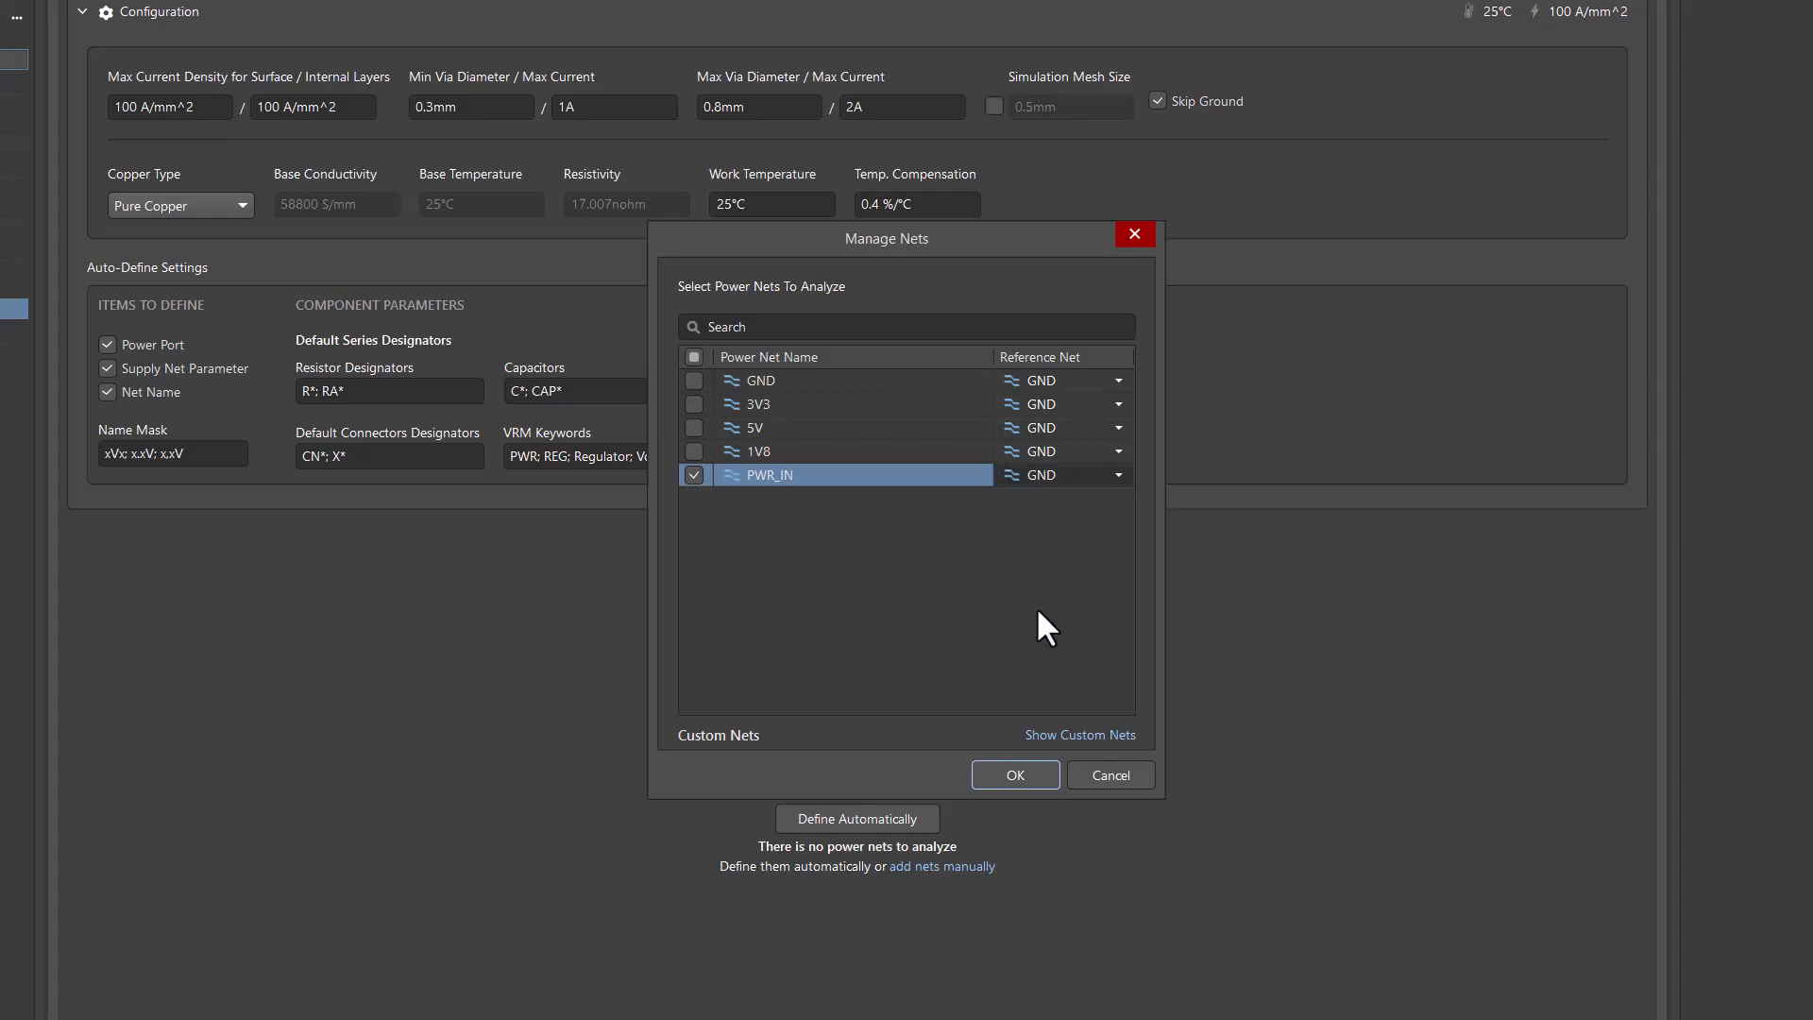
{"action": "left_click", "coordinate": [991, 776]}
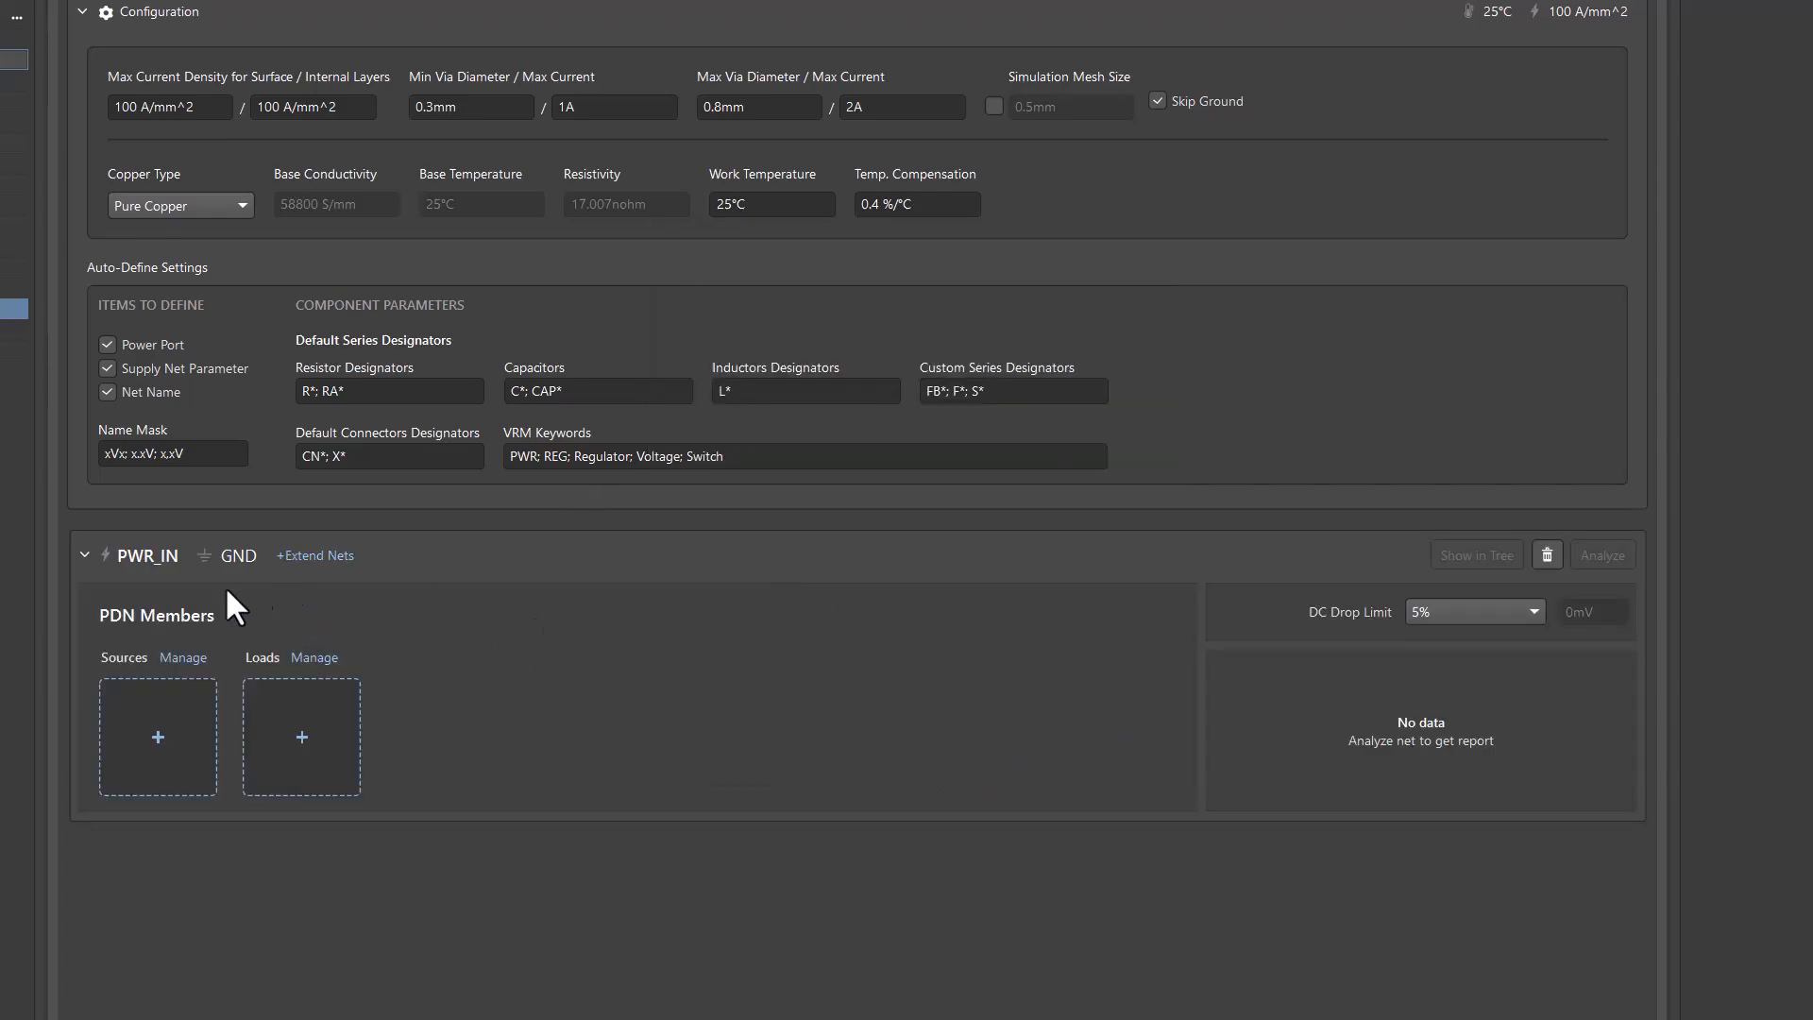
Add connector J1 as the source of the PWR_IN net
{"action": "left_click", "coordinate": [158, 738]}
{"action": "left_click", "coordinate": [694, 450]}
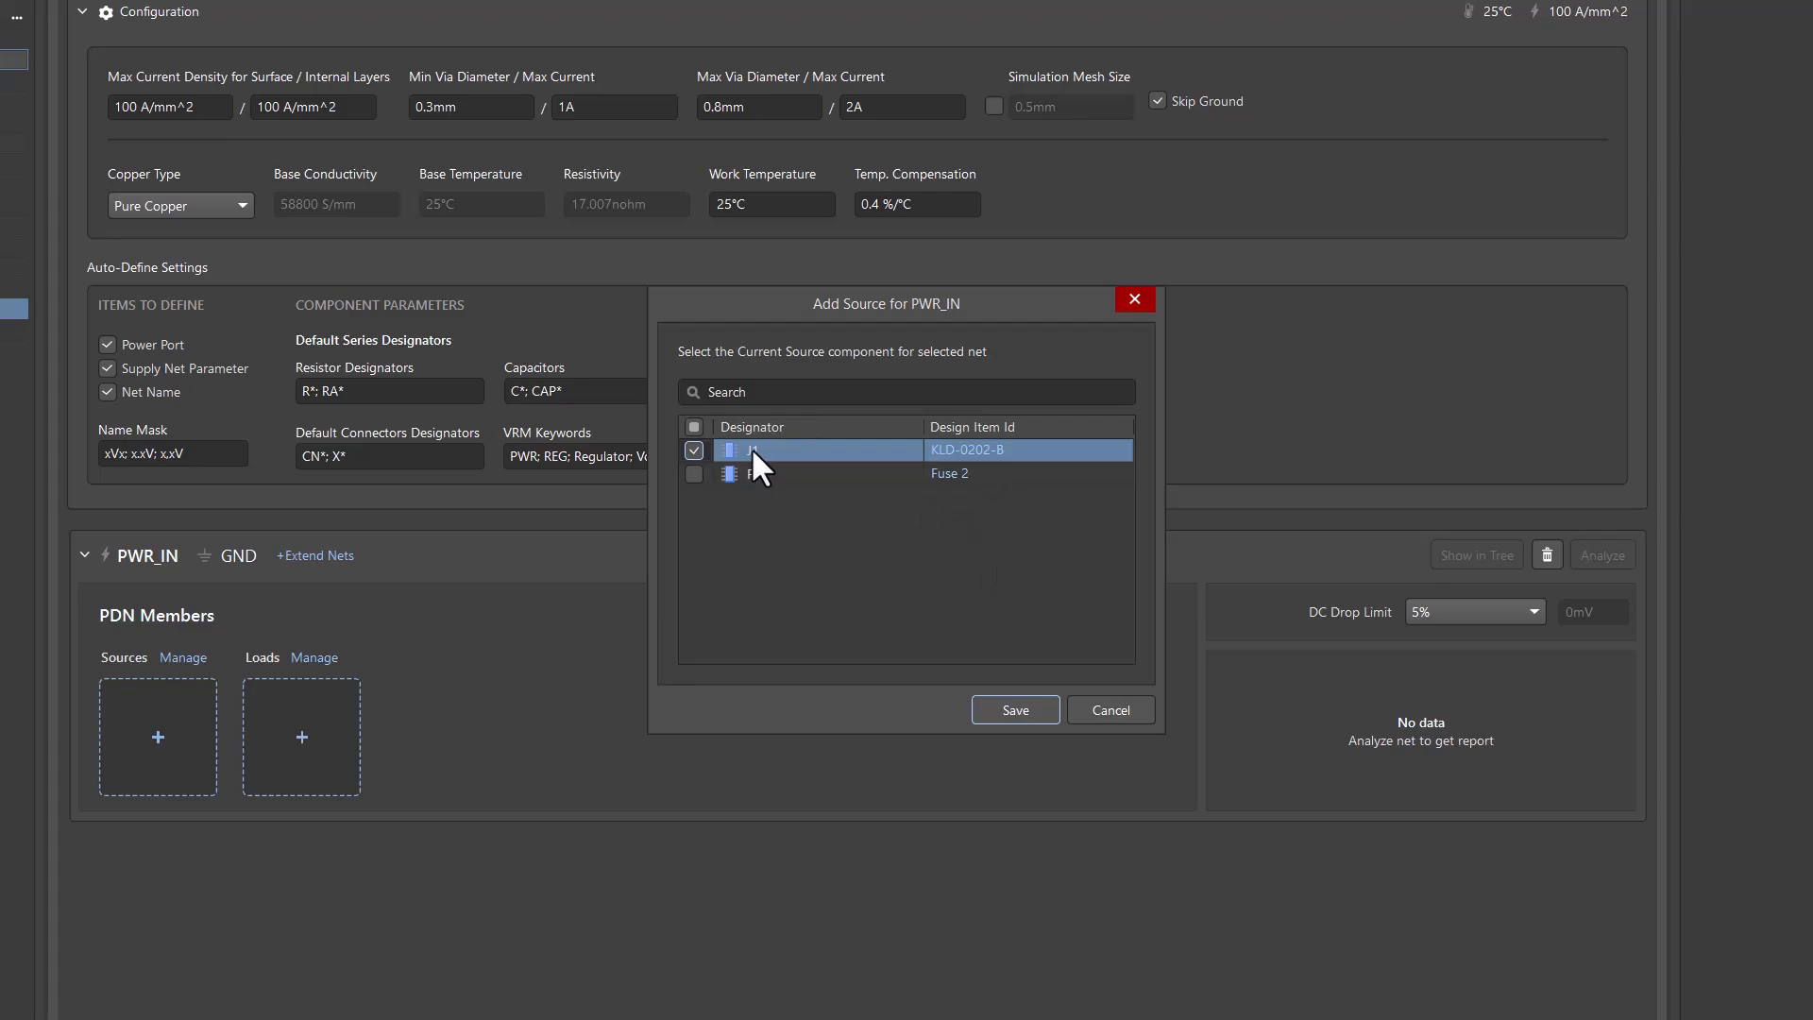
{"action": "left_click", "coordinate": [988, 708]}
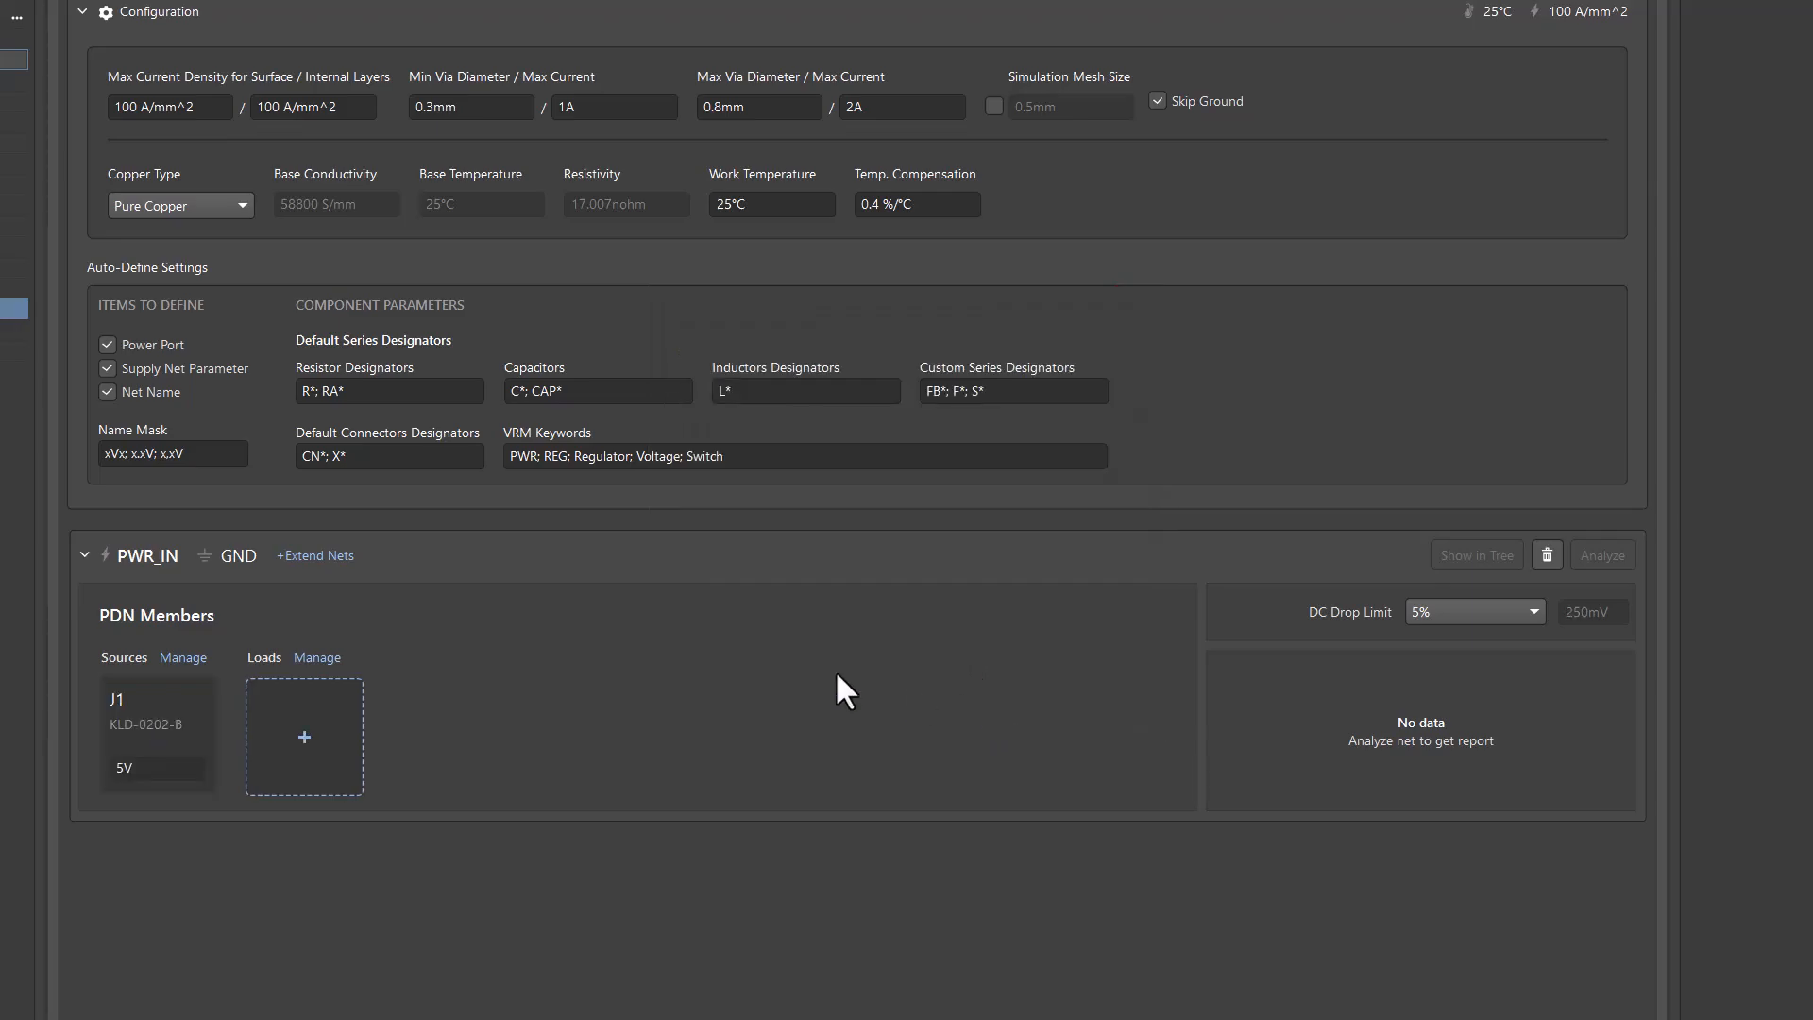
Extend the PWR_IN net to NetF1_2 through fuse F1 and review F1's series component parameters
{"action": "left_click", "coordinate": [307, 556]}
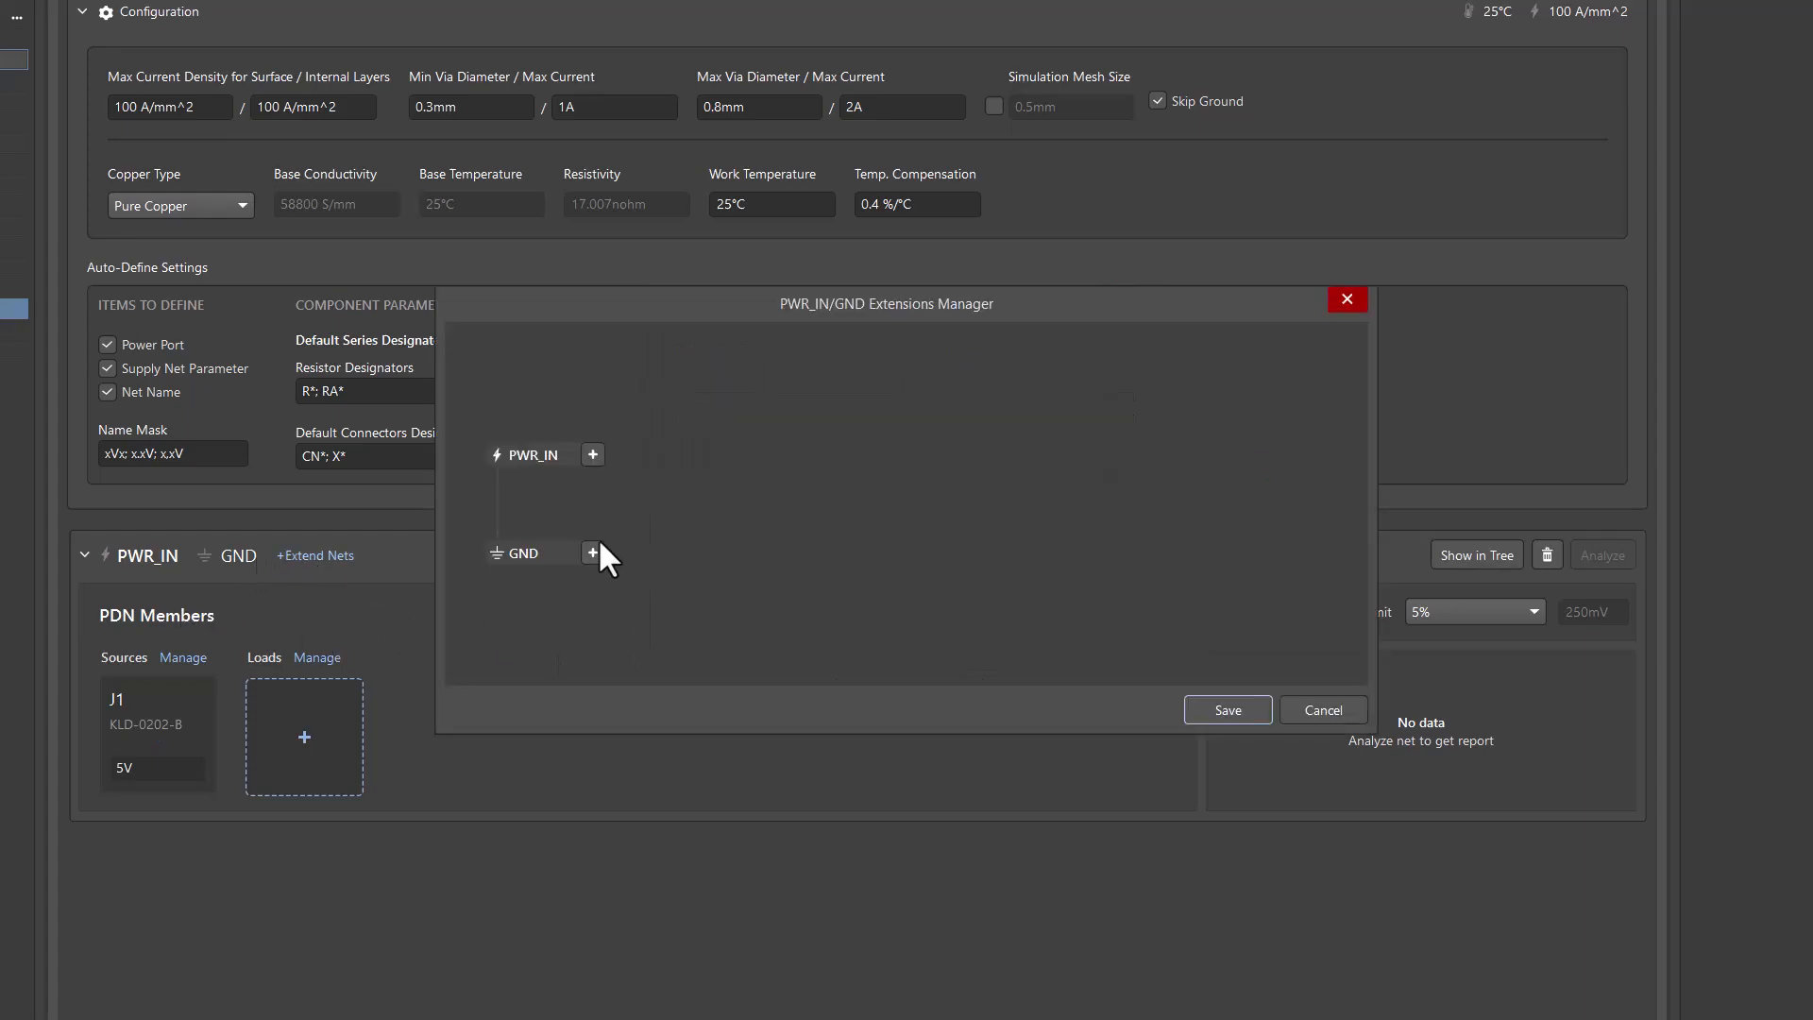
{"action": "left_click", "coordinate": [591, 453]}
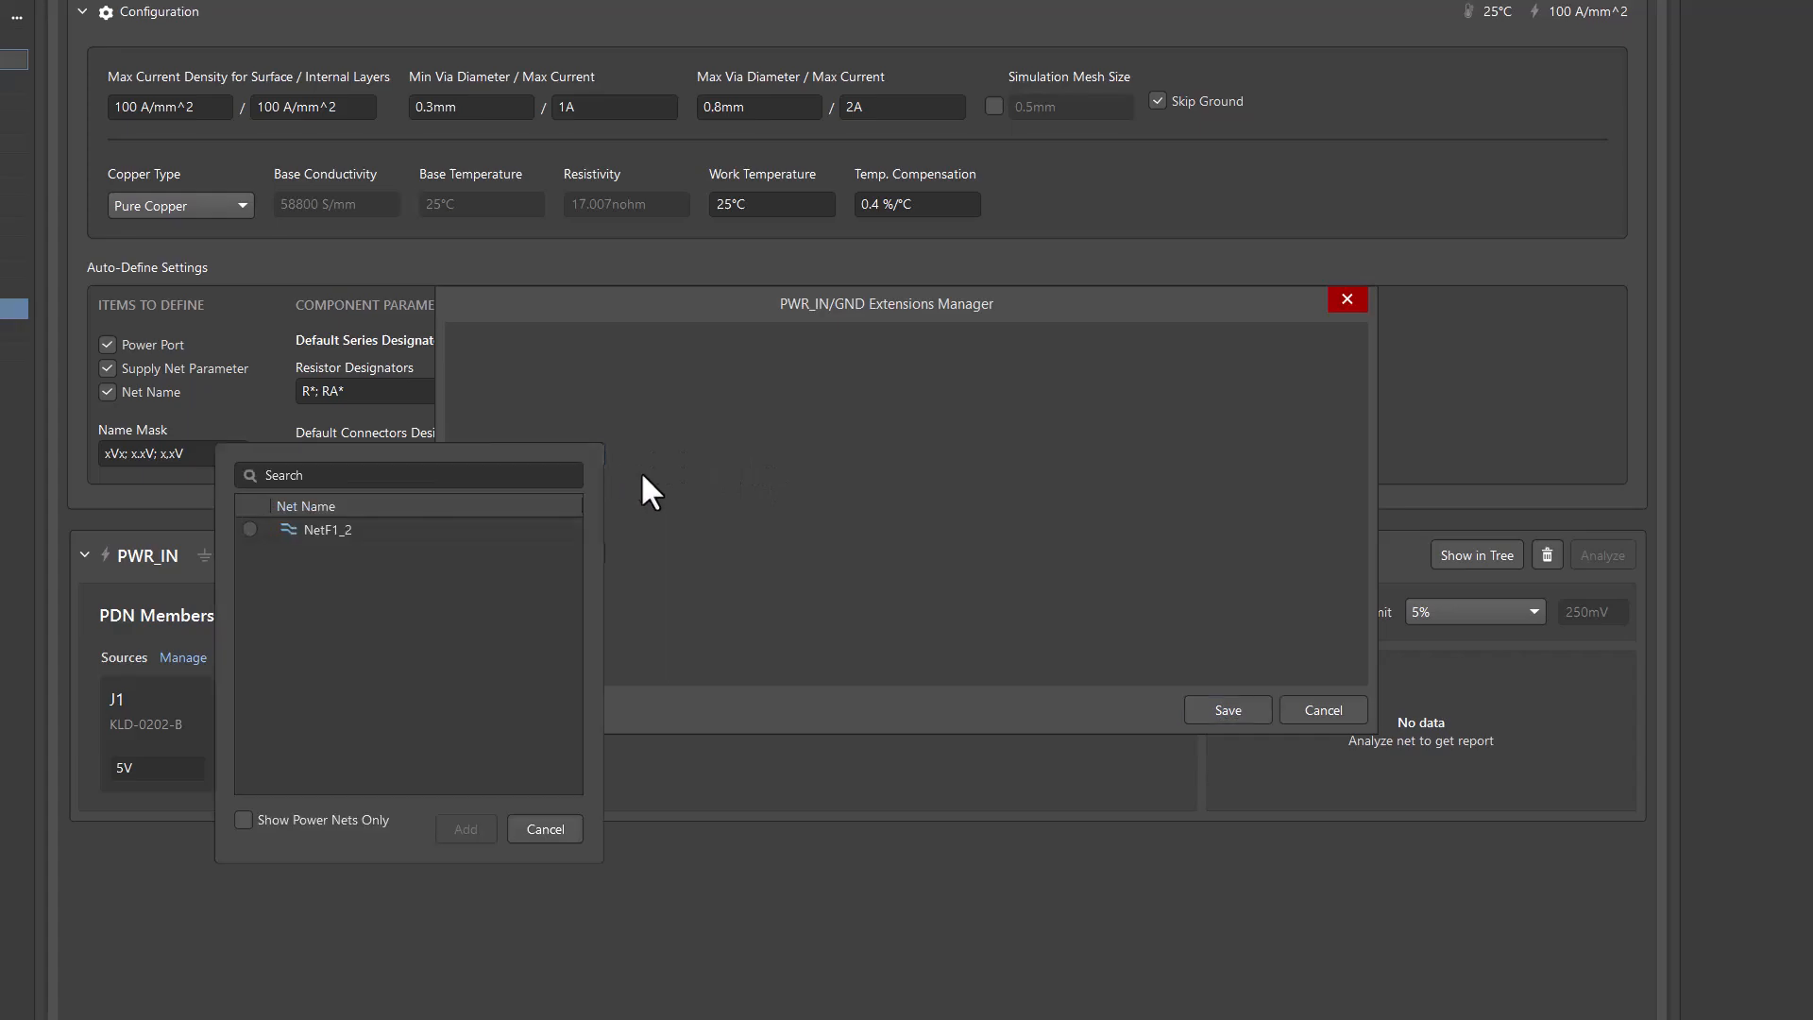
{"action": "left_click", "coordinate": [251, 528]}
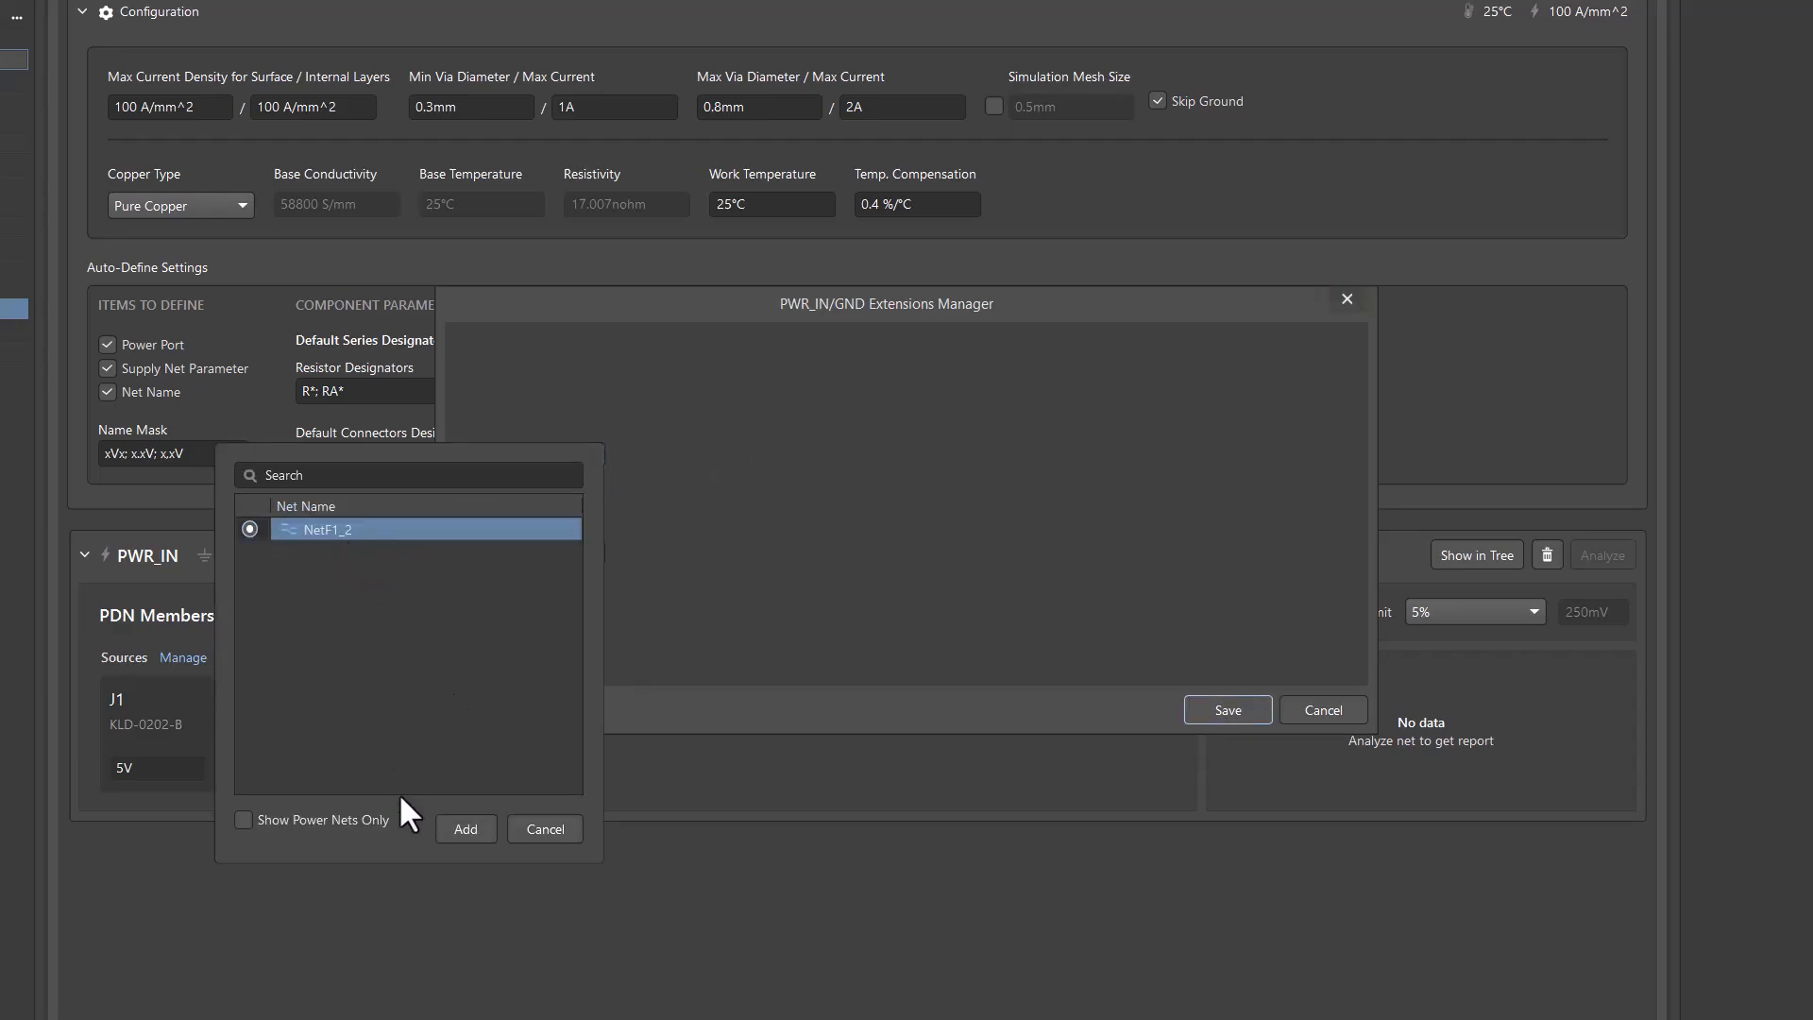
{"action": "left_click", "coordinate": [463, 827]}
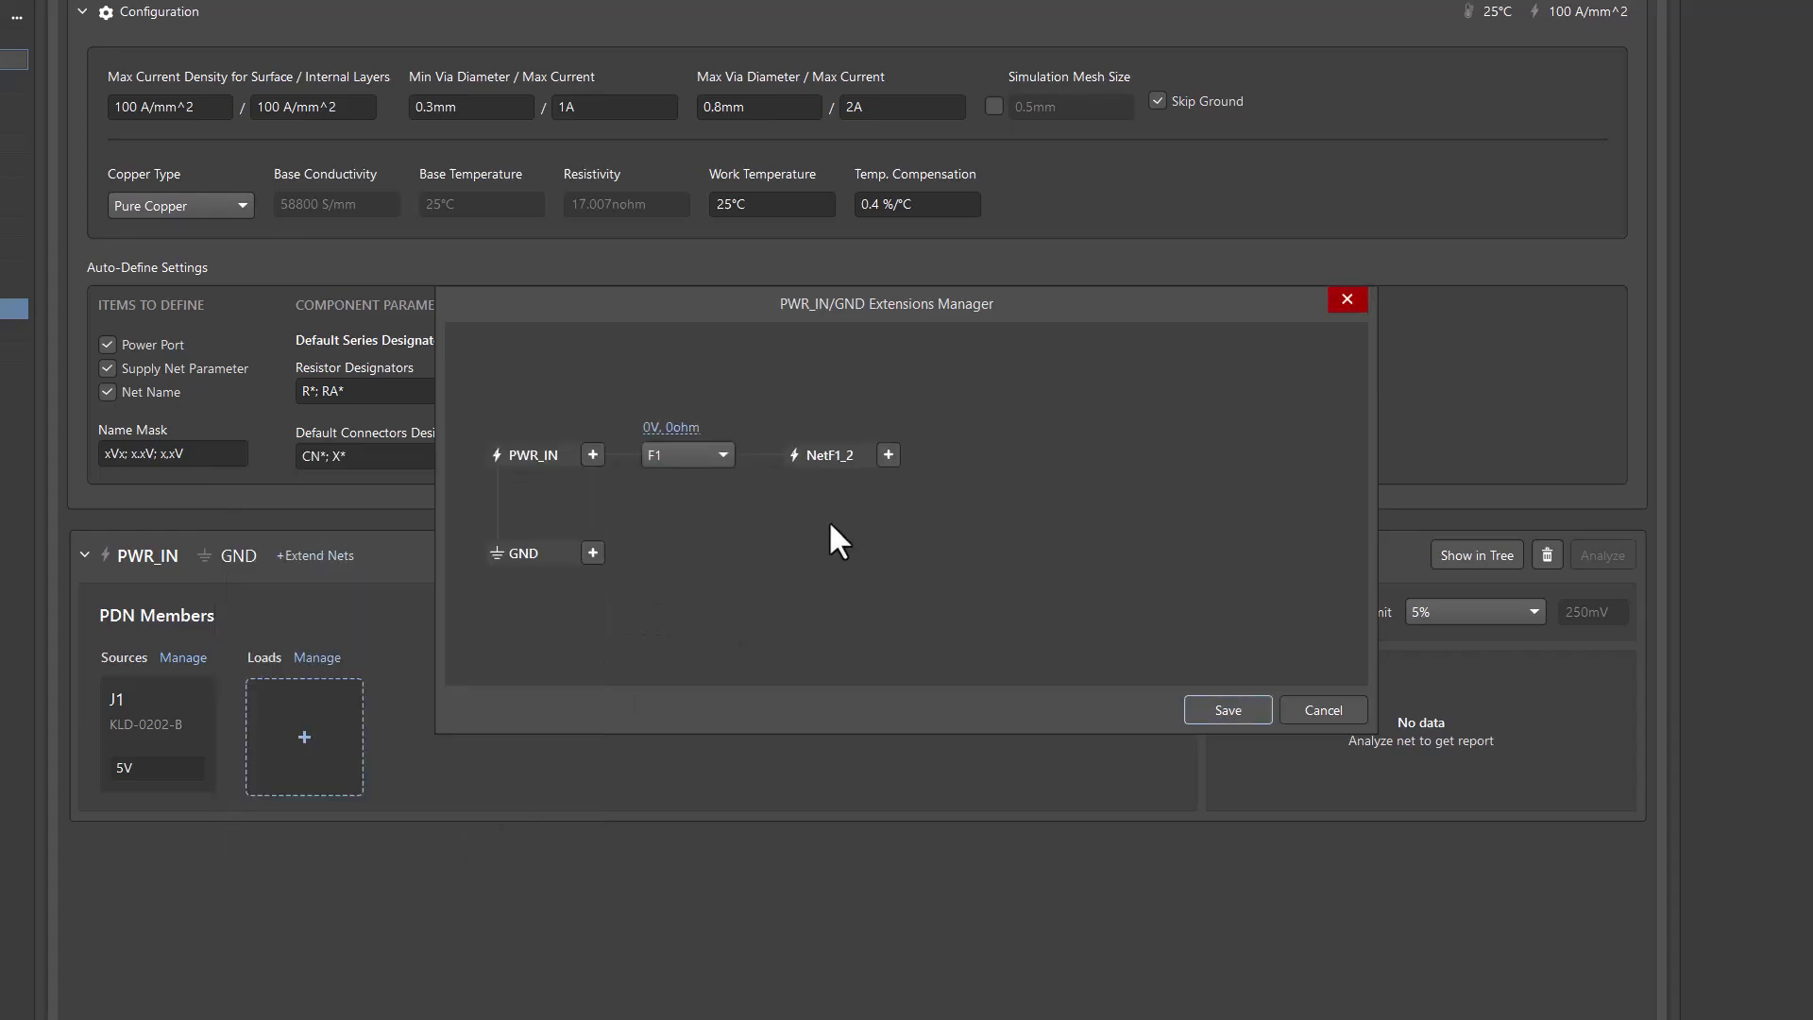
{"action": "left_click", "coordinate": [687, 430]}
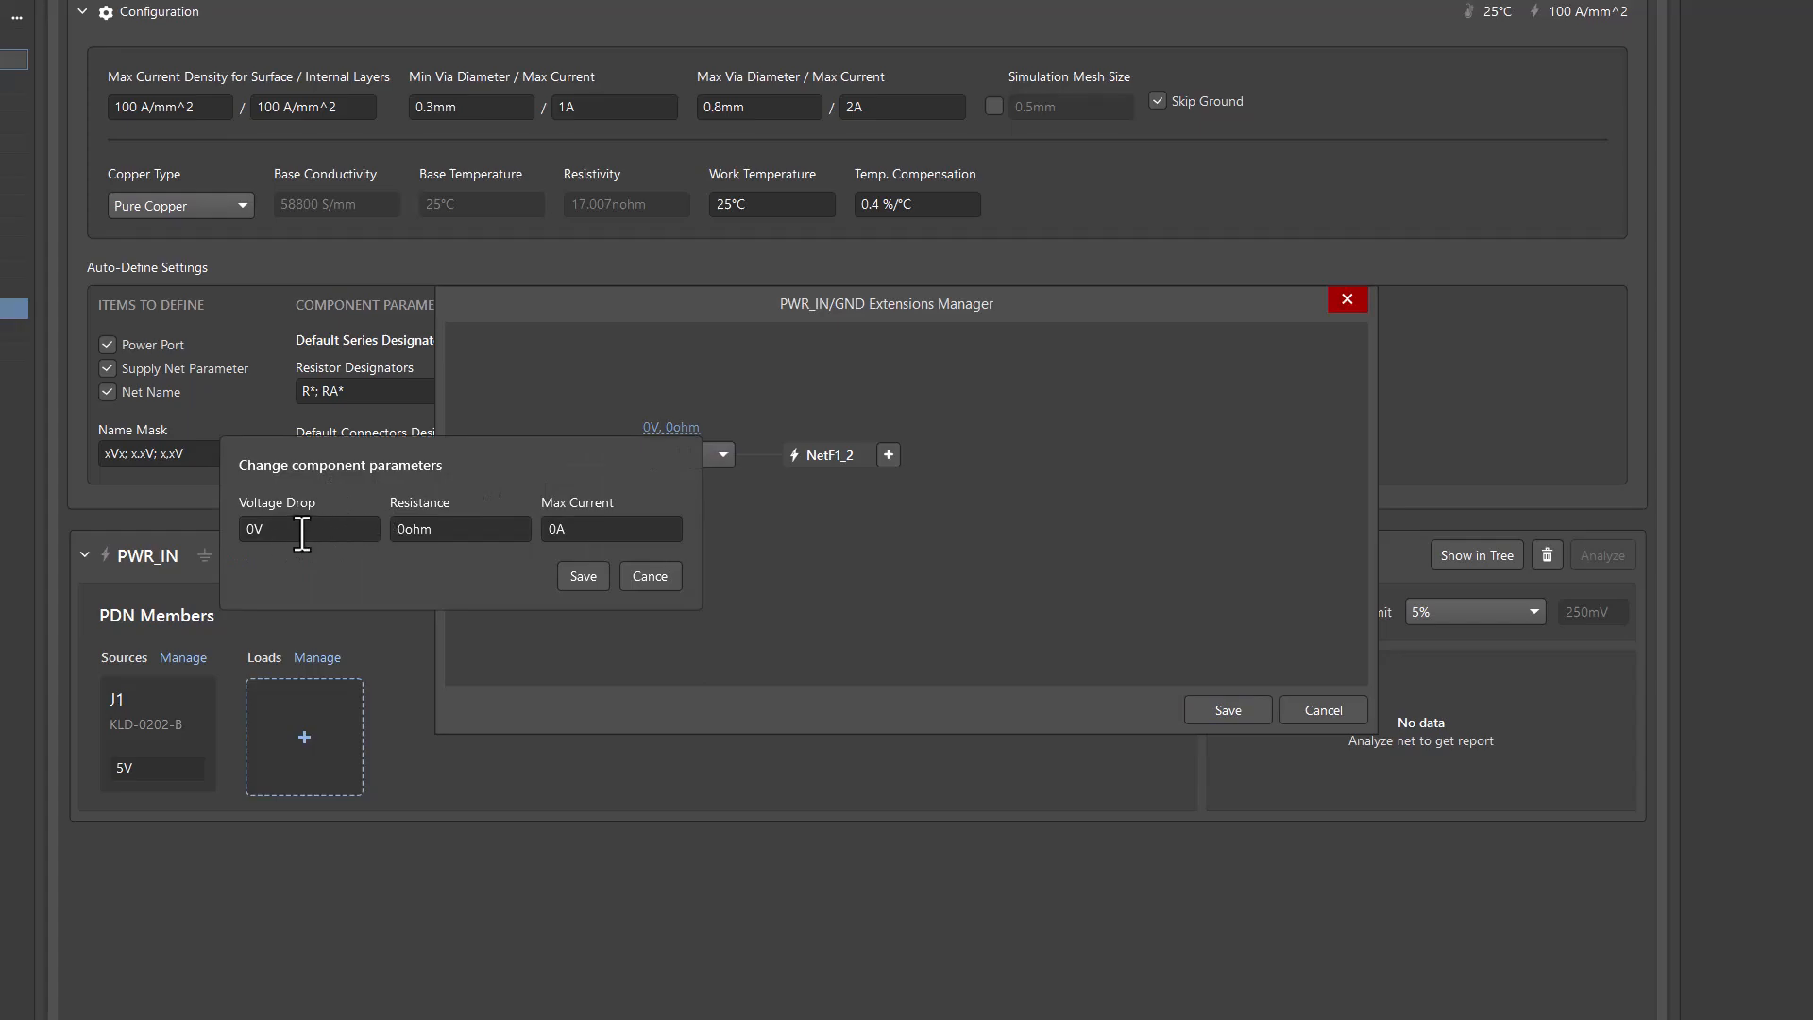
{"action": "left_click", "coordinate": [469, 528]}
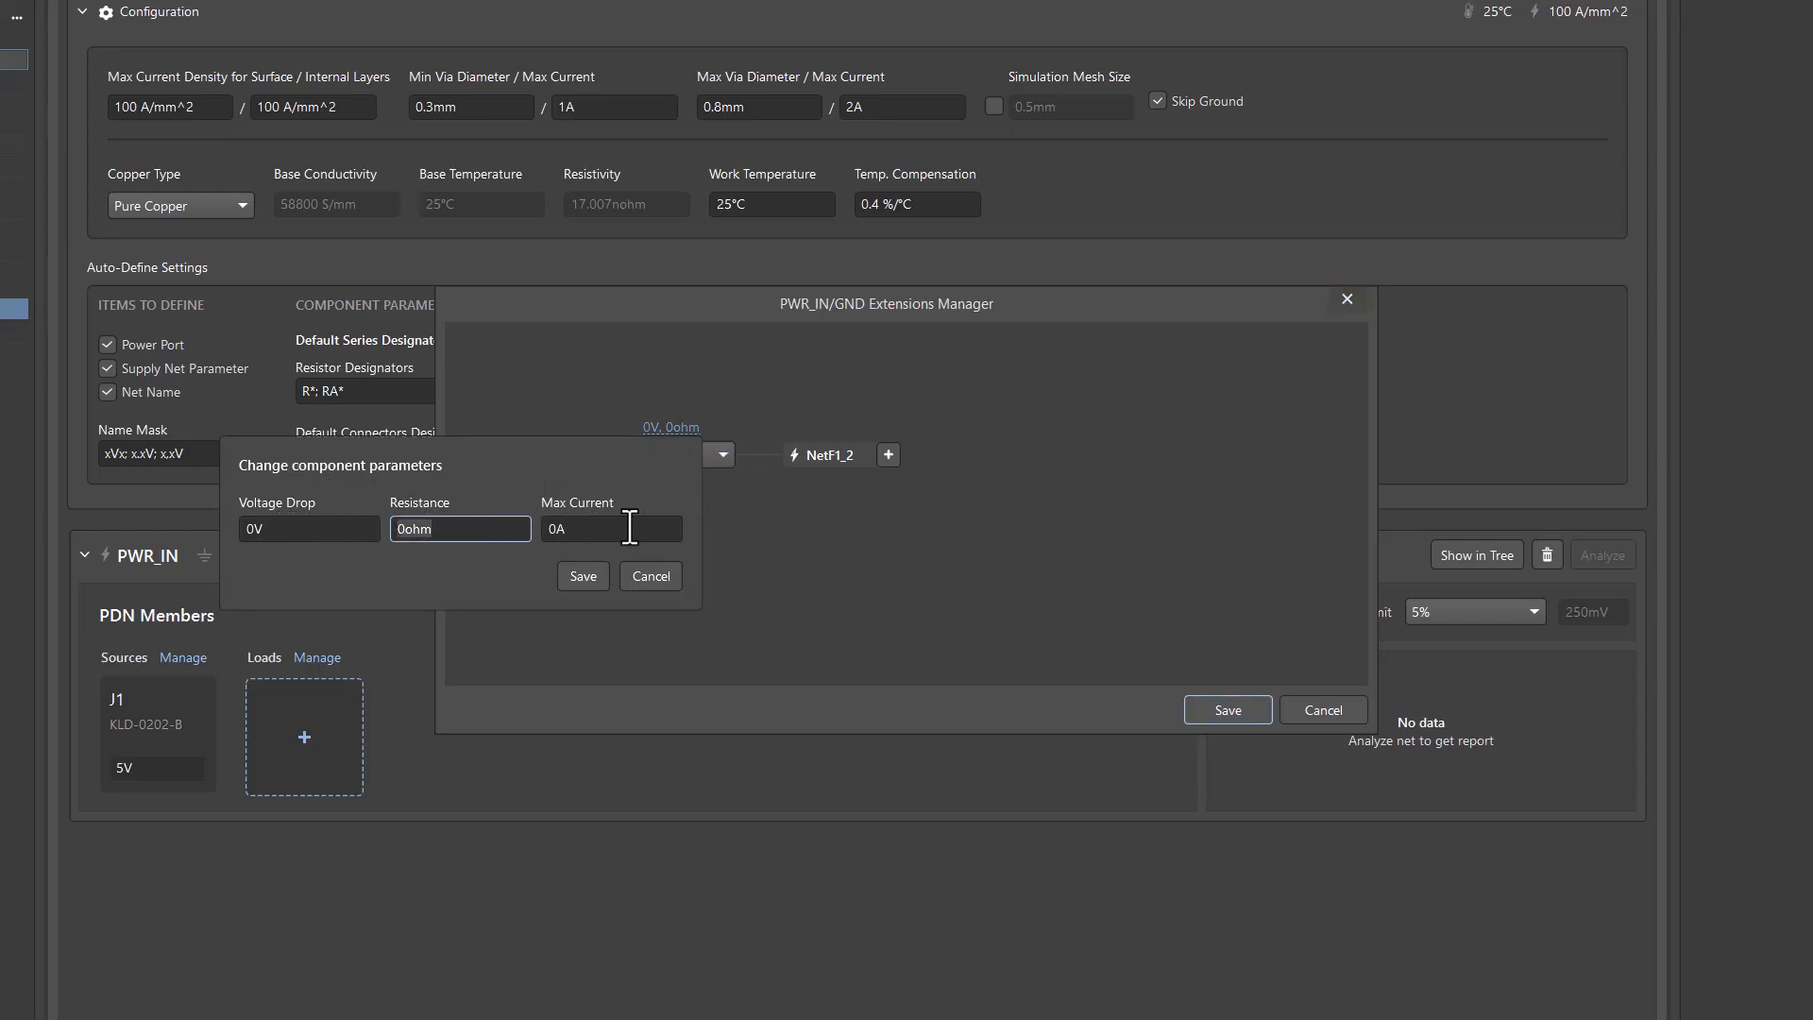
{"action": "left_click", "coordinate": [648, 576]}
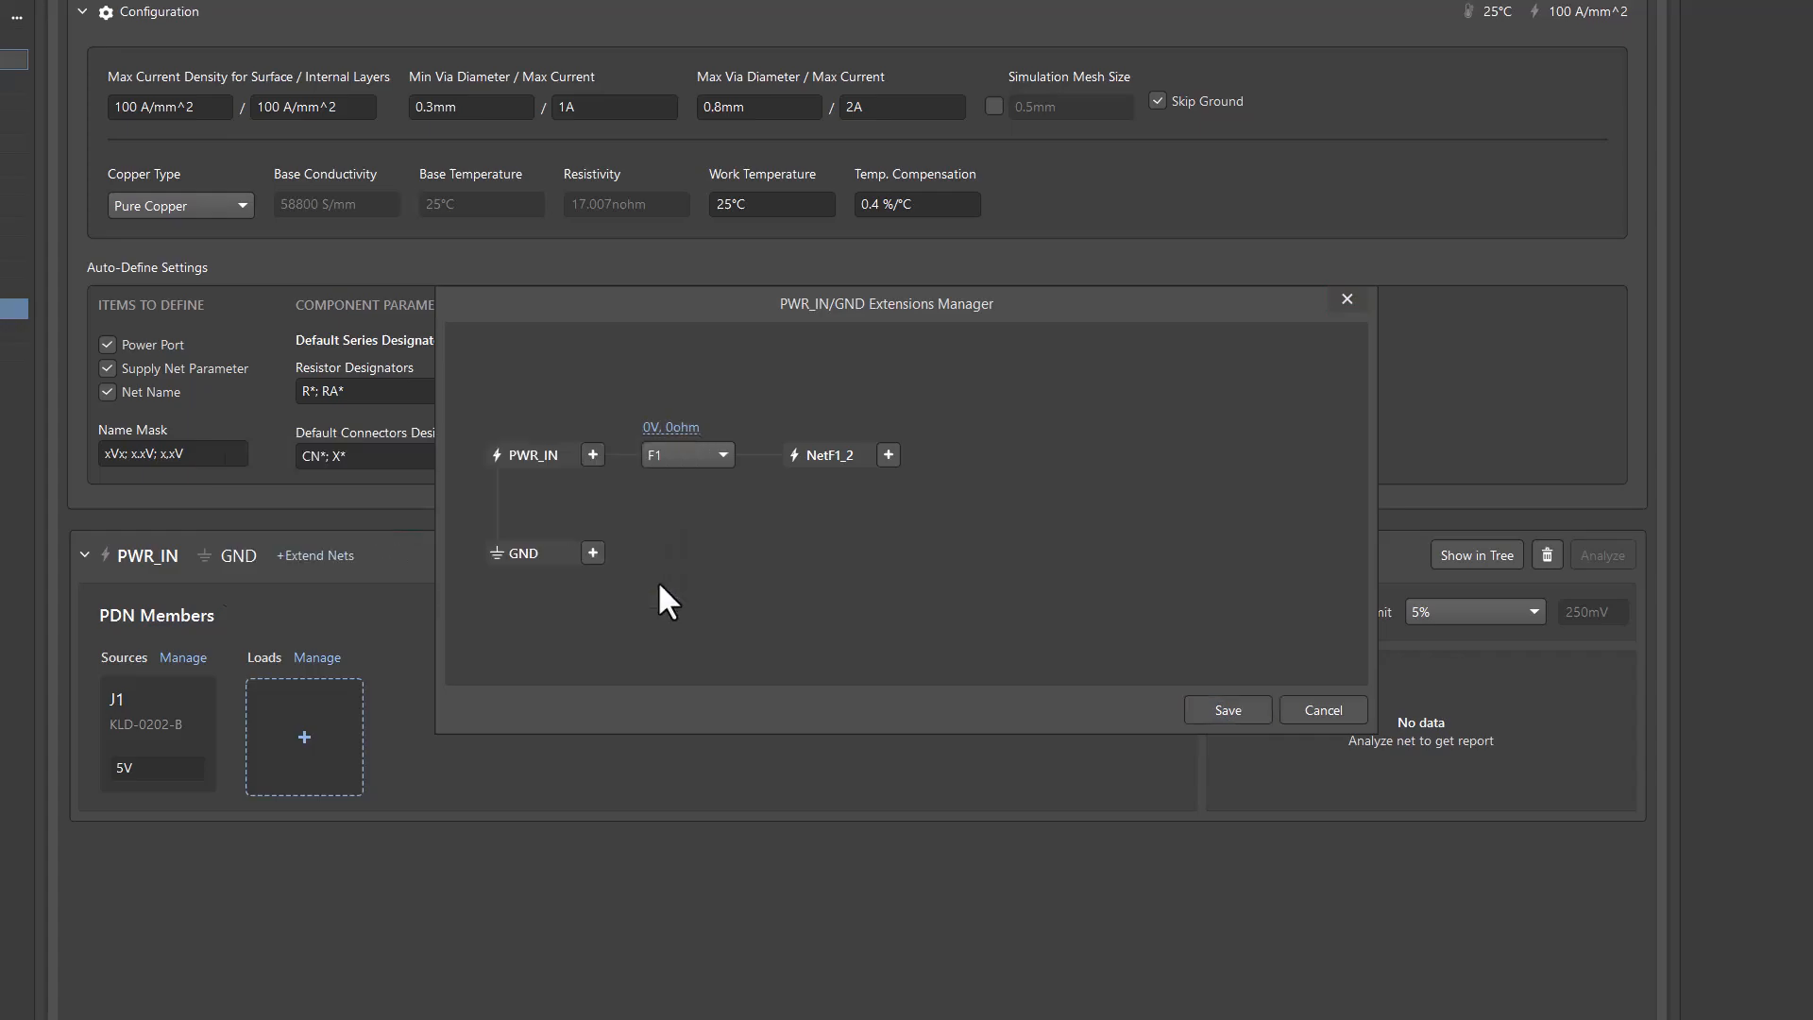
Extend NetF1_2 to the 5V net through switch S1, review S1's component parameters and save the net extensions
{"action": "left_click", "coordinate": [888, 454]}
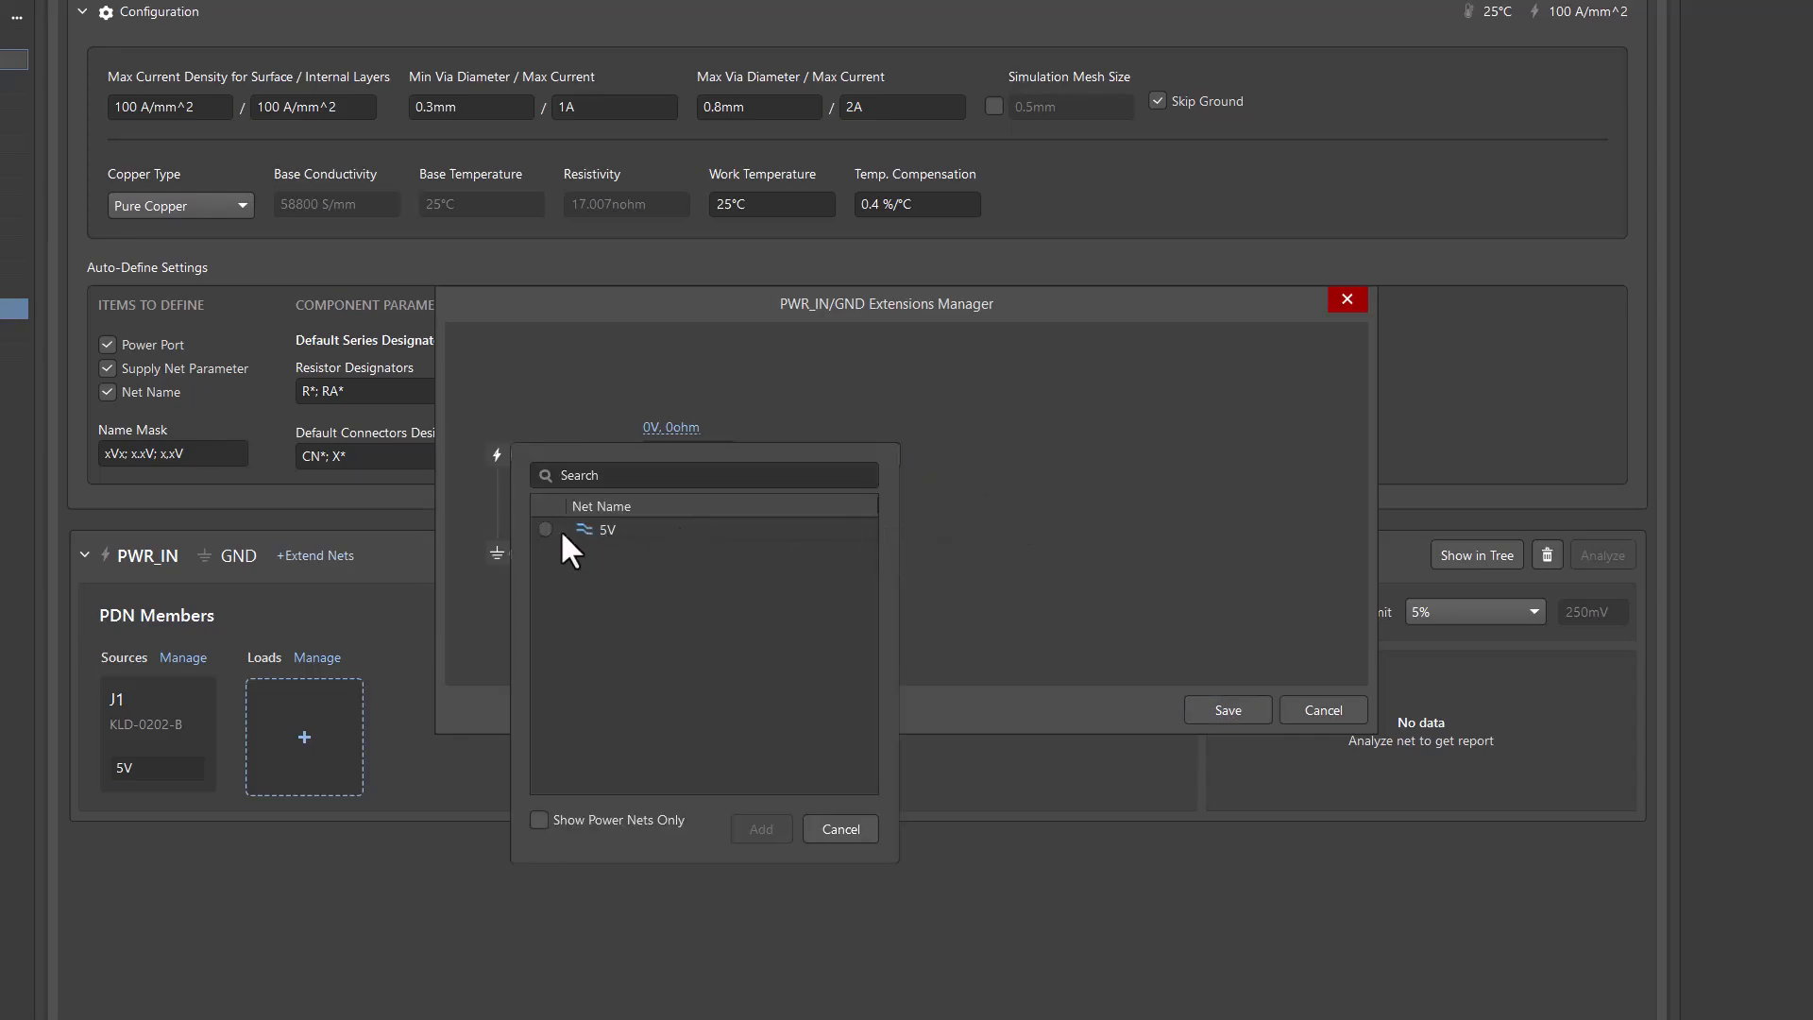
{"action": "left_click", "coordinate": [543, 527]}
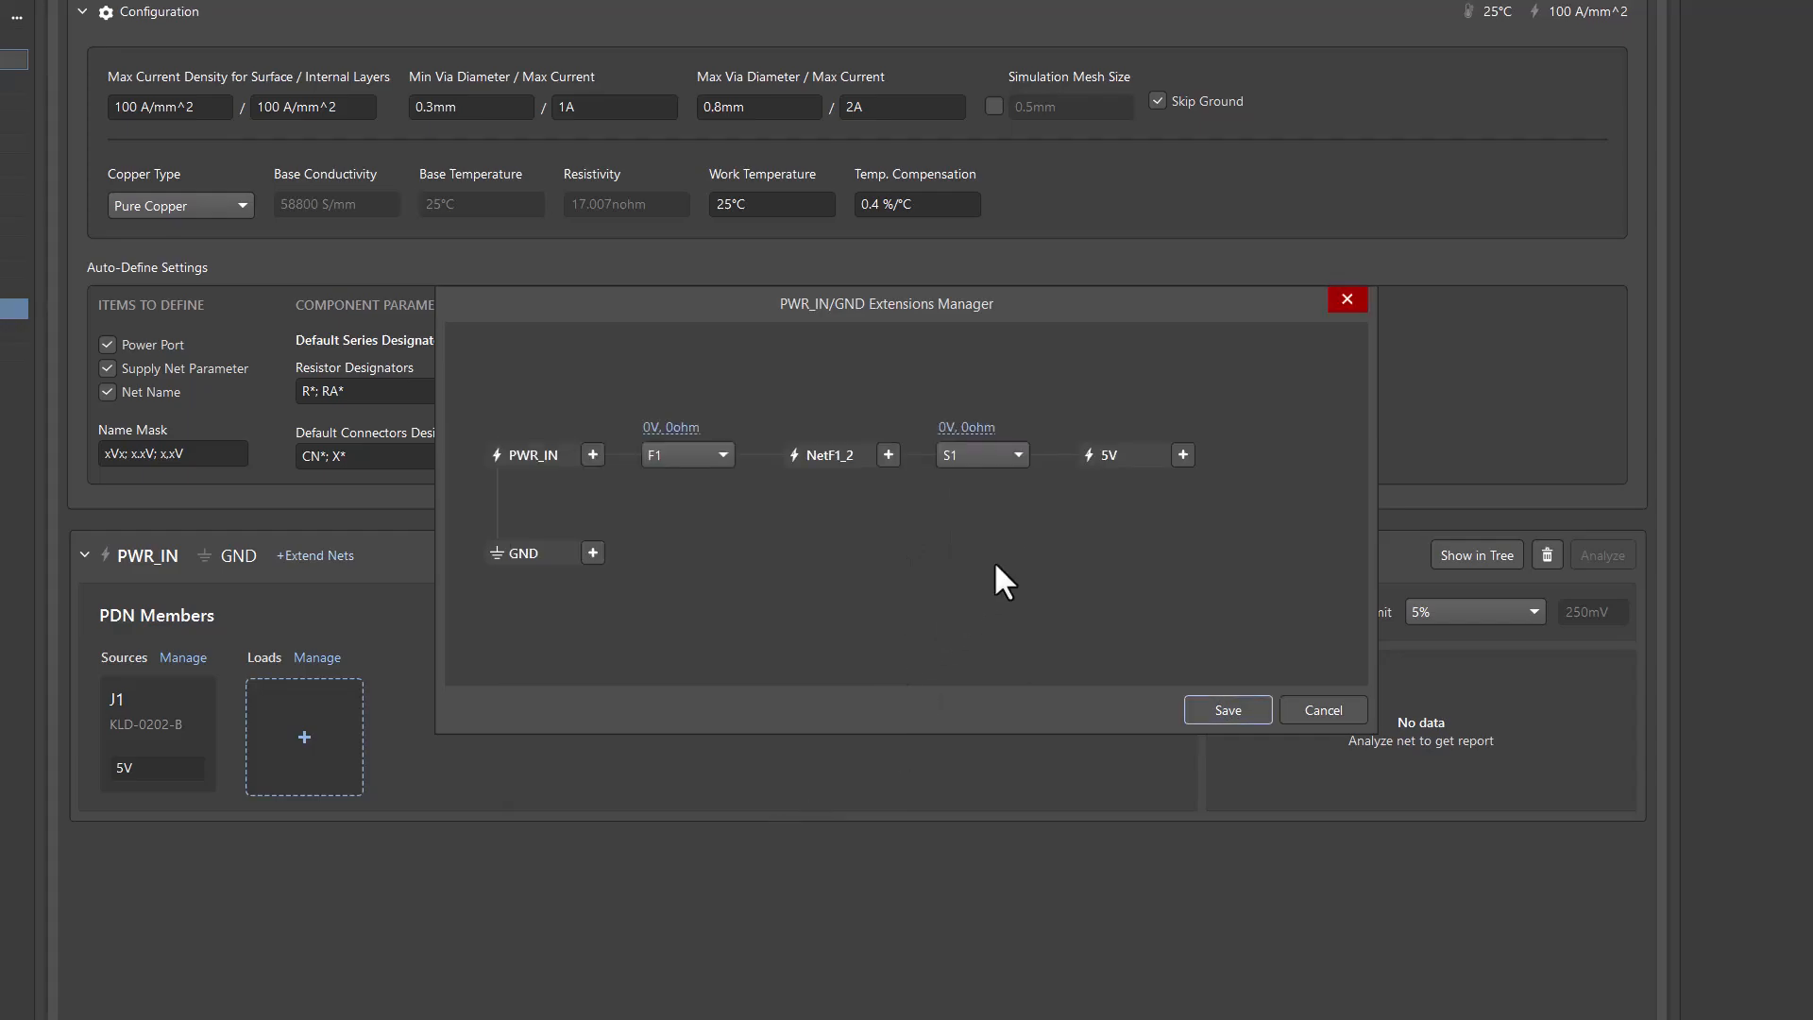
{"action": "left_click", "coordinate": [1010, 449]}
{"action": "left_click", "coordinate": [1010, 450]}
{"action": "left_click", "coordinate": [972, 427]}
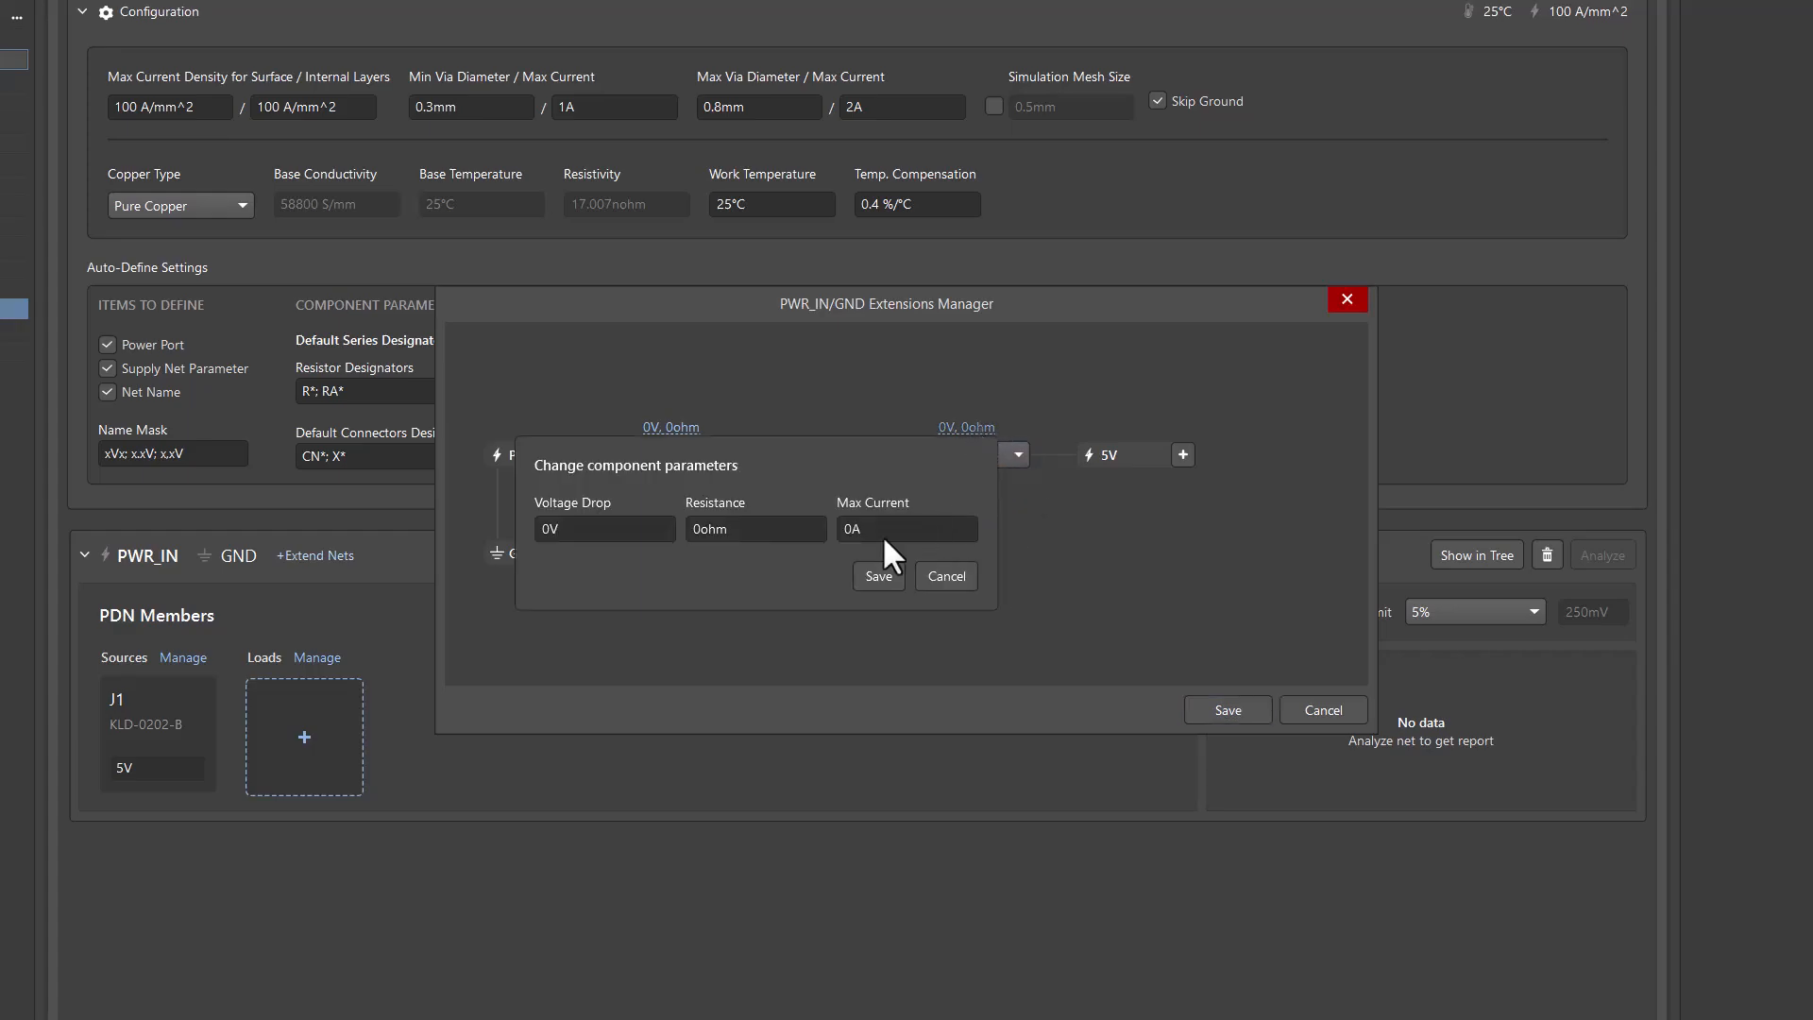
{"action": "left_click", "coordinate": [947, 575]}
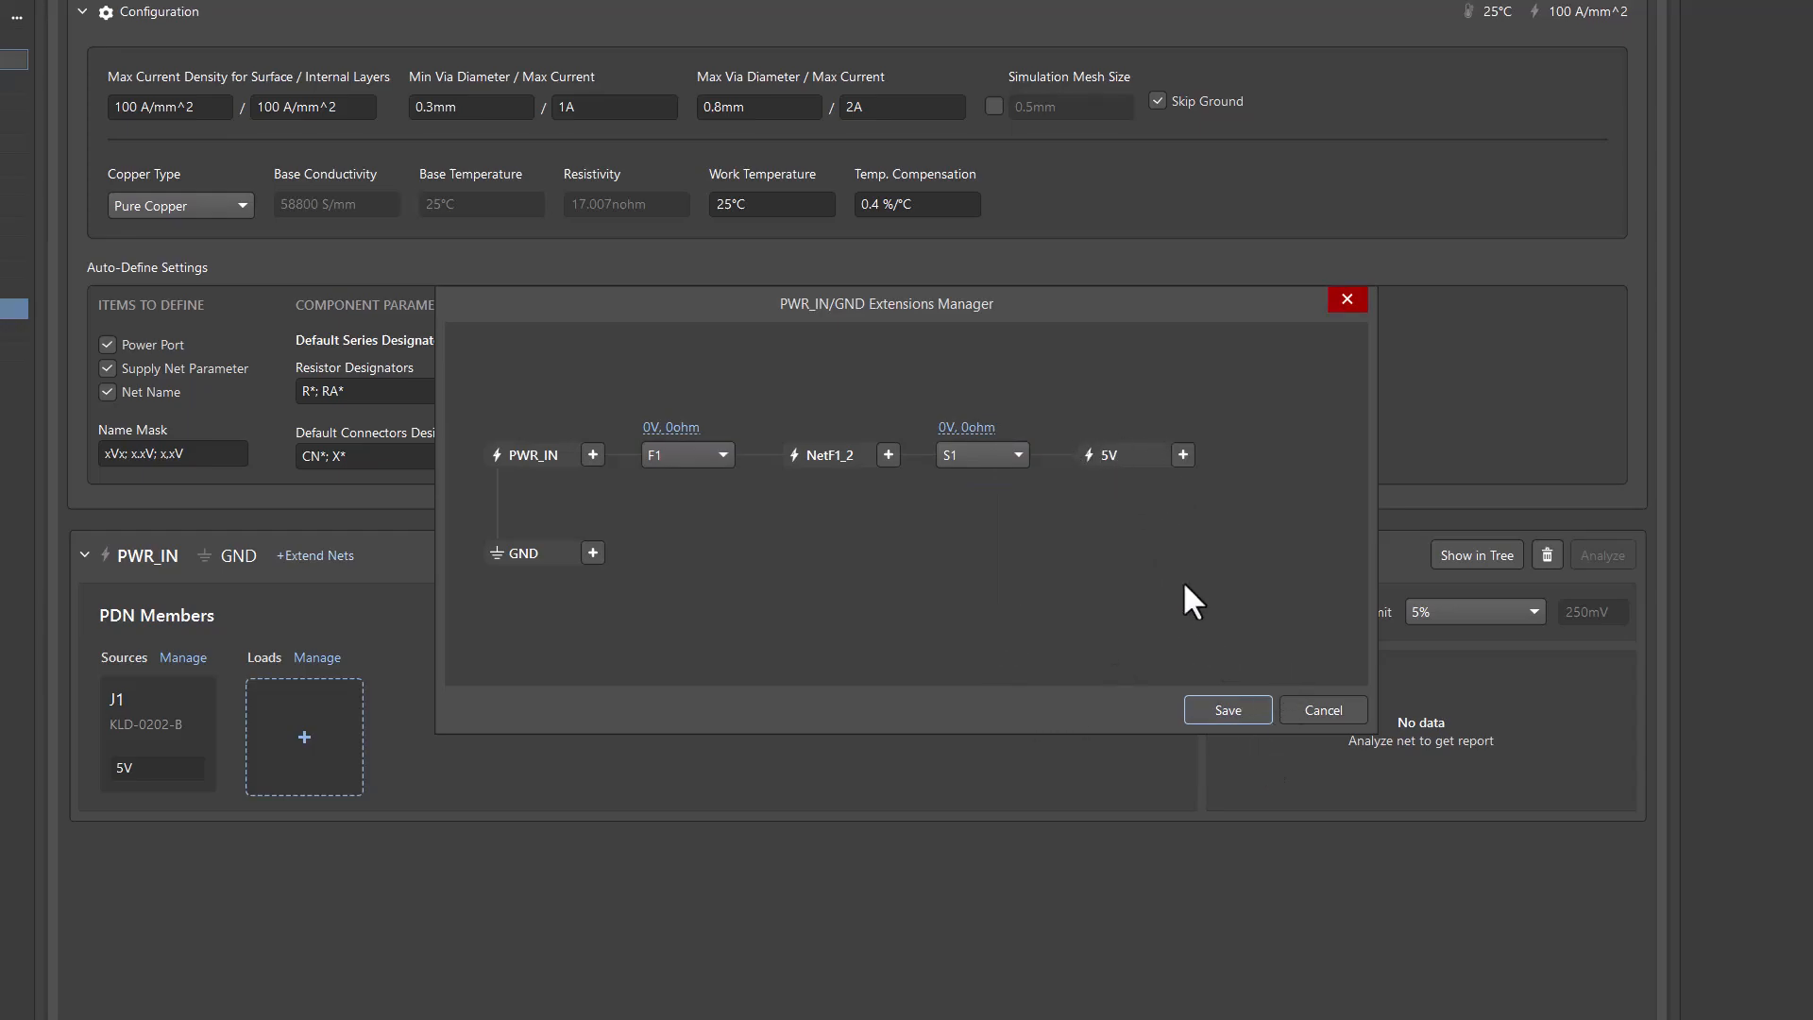
{"action": "left_click", "coordinate": [1231, 712]}
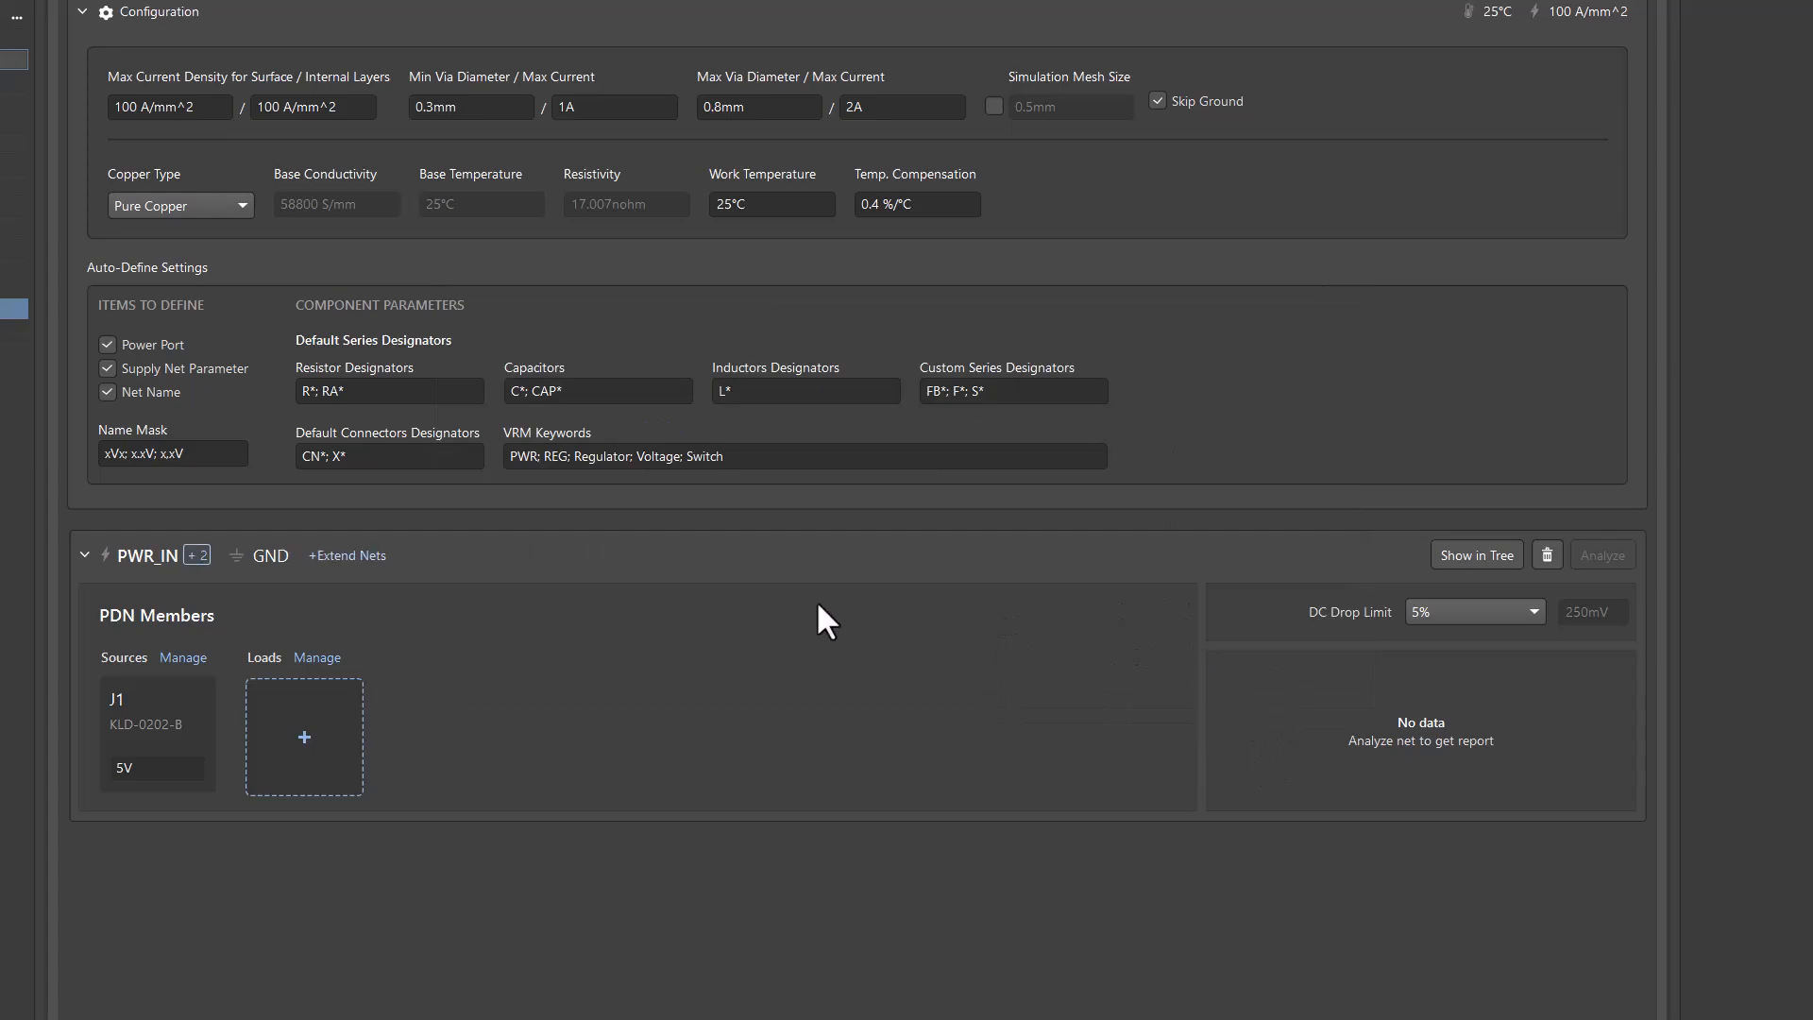
Add display LCD1 as a load of the extended PWR_IN net, cross-checking its location on the schematic
{"action": "mouse_move", "coordinate": [199, 565]}
{"action": "left_click", "coordinate": [306, 742]}
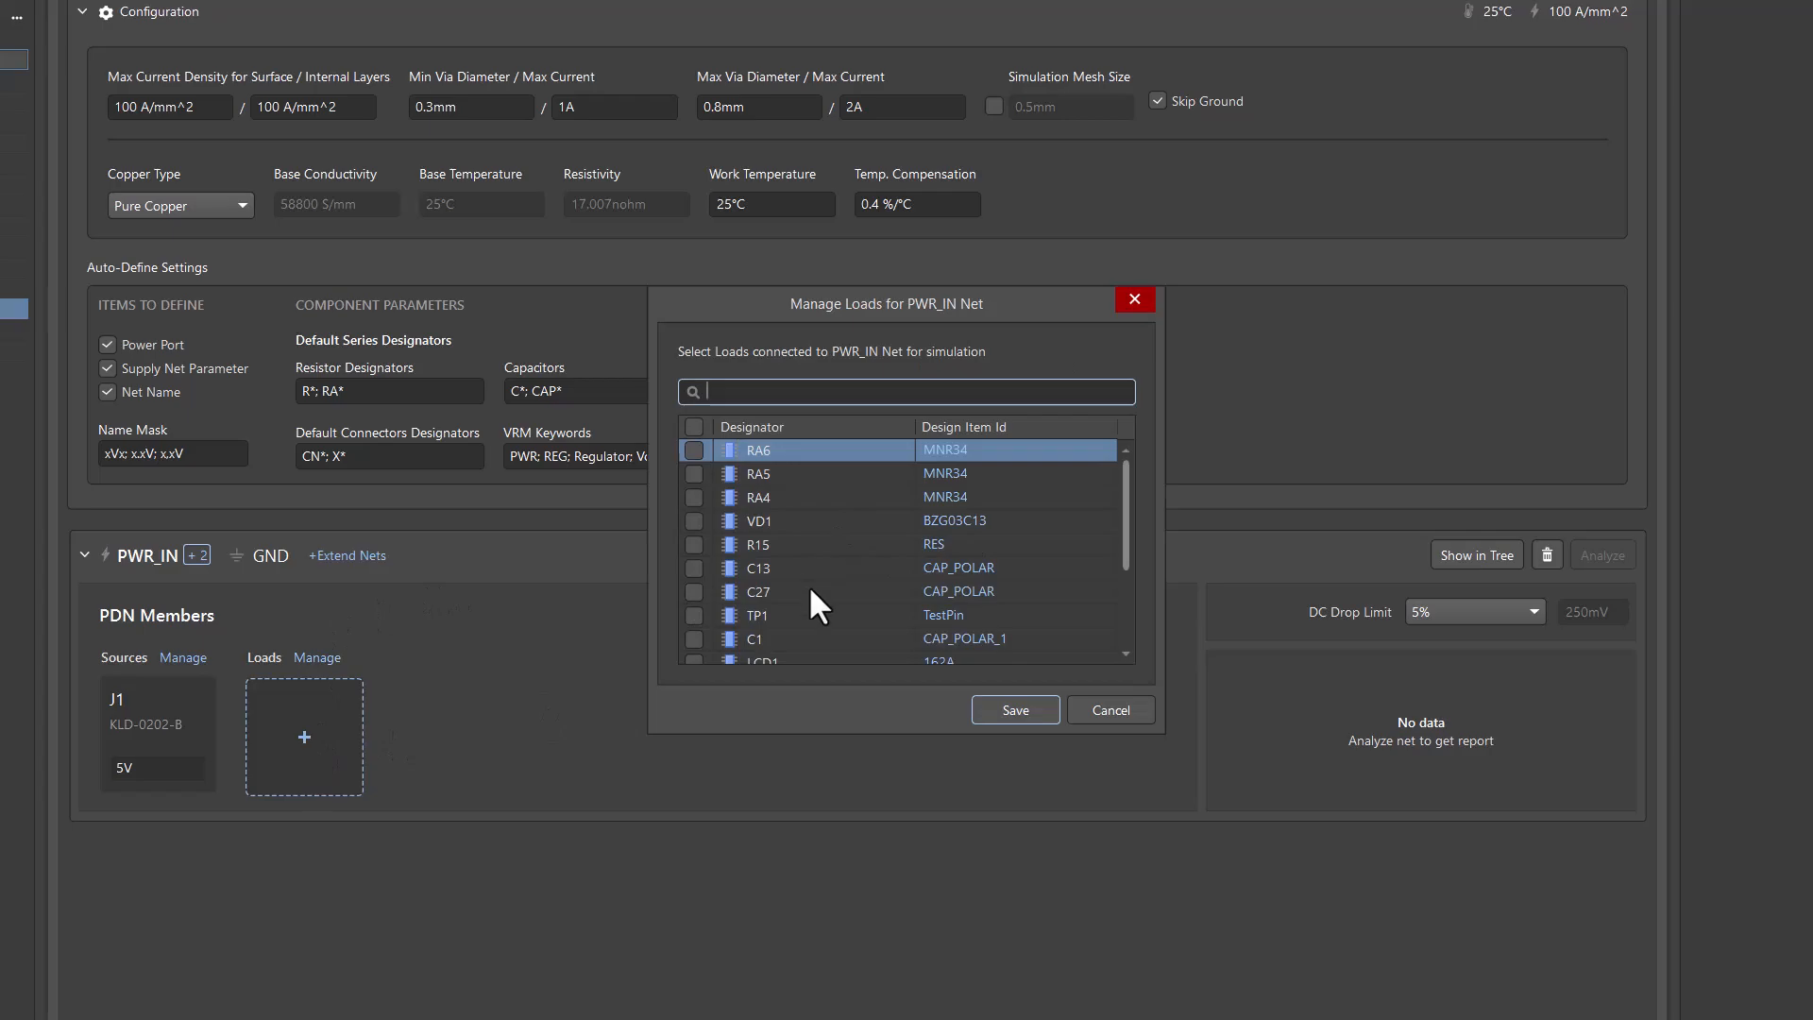
{"action": "scroll", "coordinate": [810, 586], "scroll_direction": "down", "scroll_amount": 3}
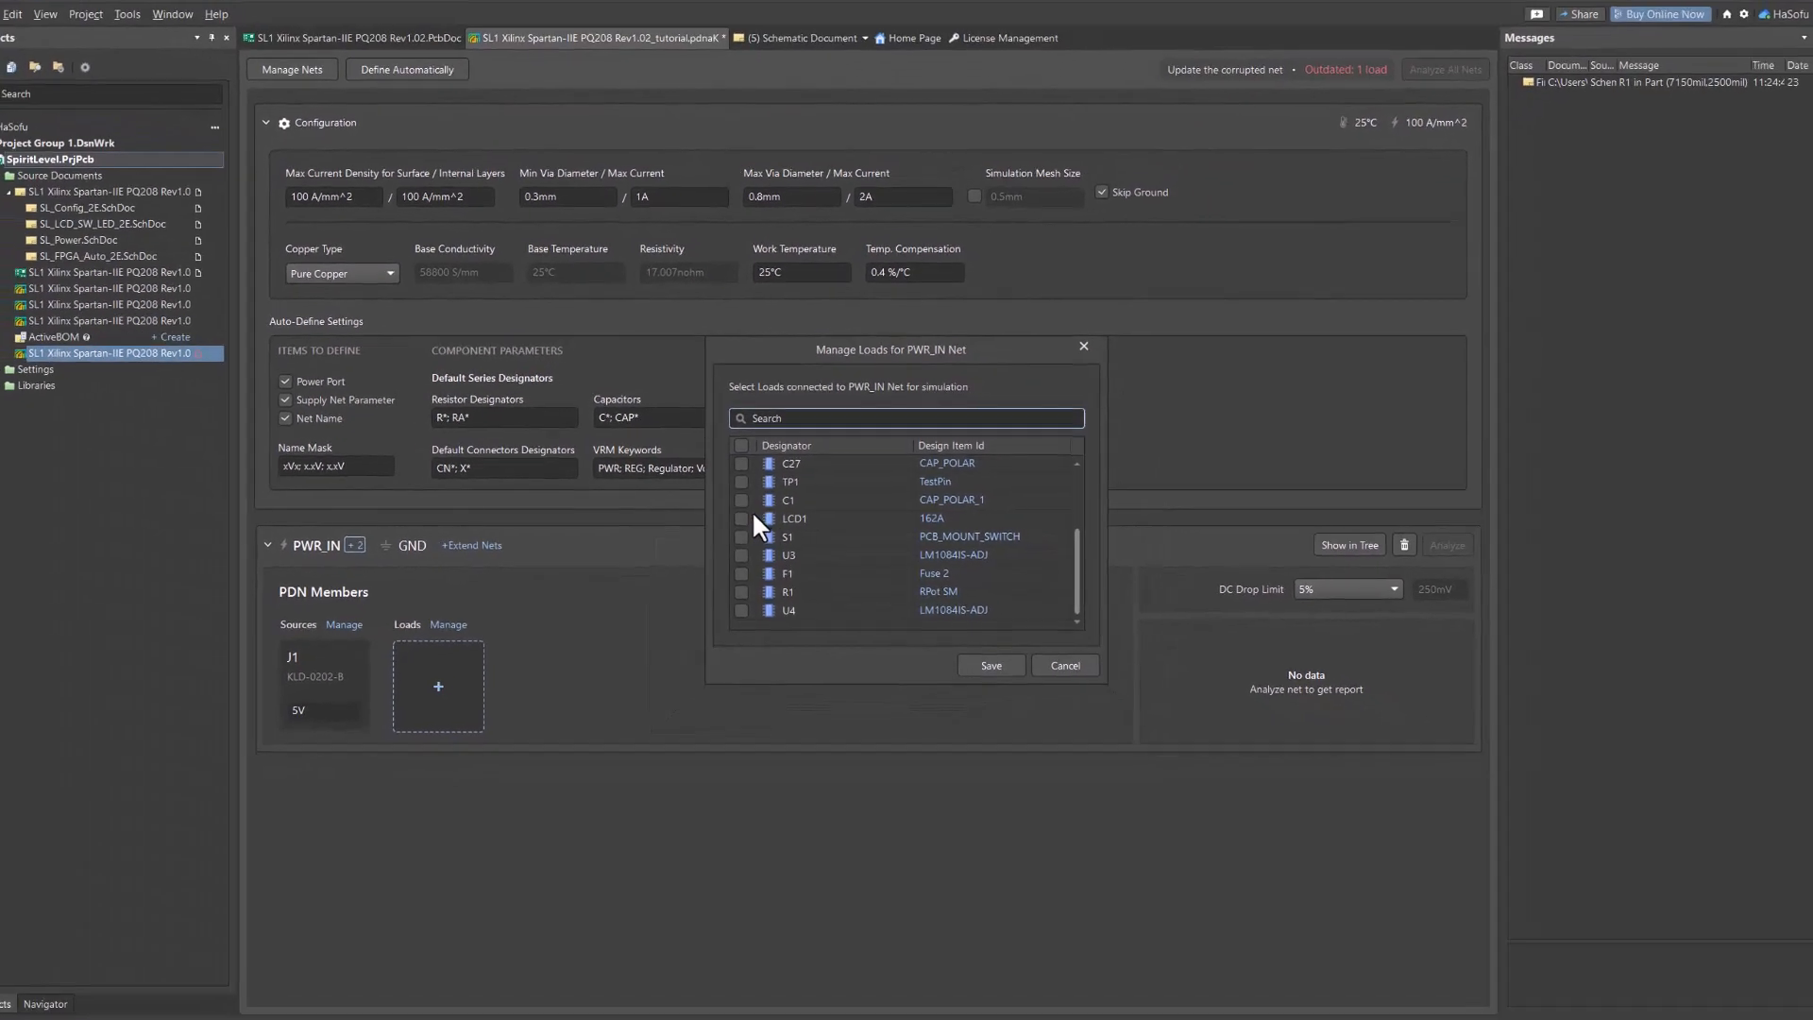
{"action": "left_click", "coordinate": [745, 517]}
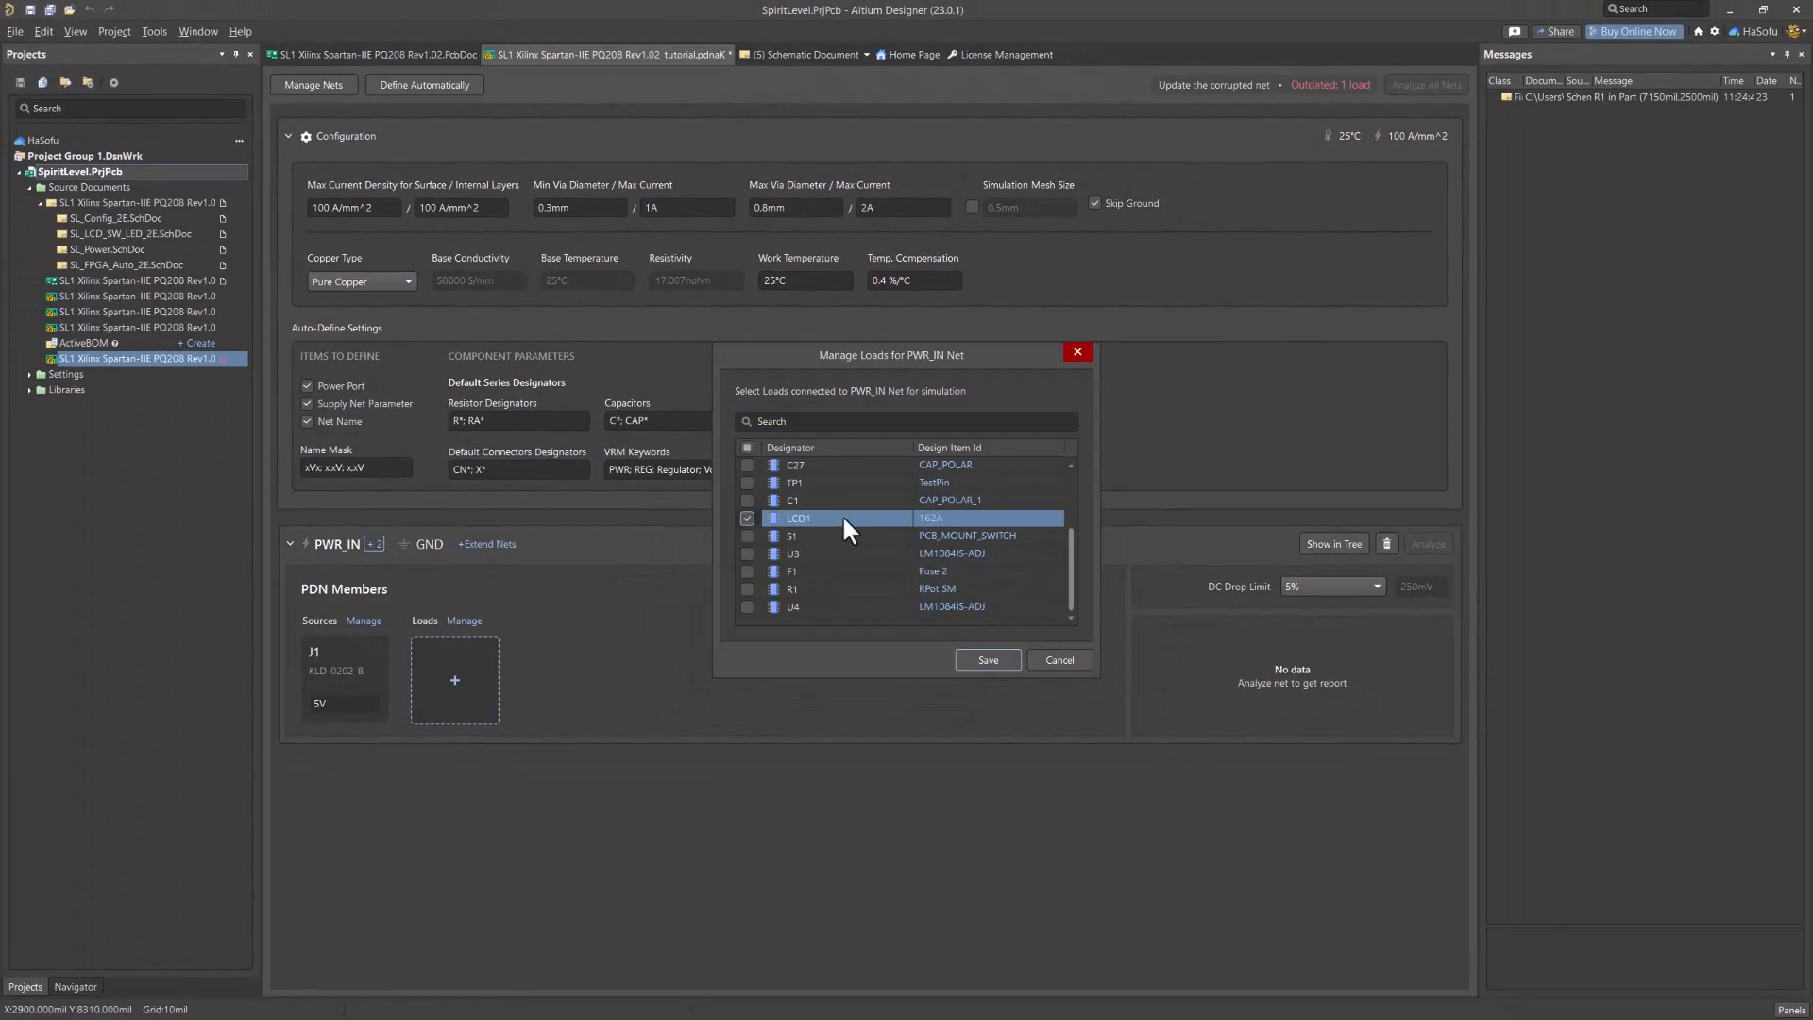
{"action": "left_click", "coordinate": [932, 520]}
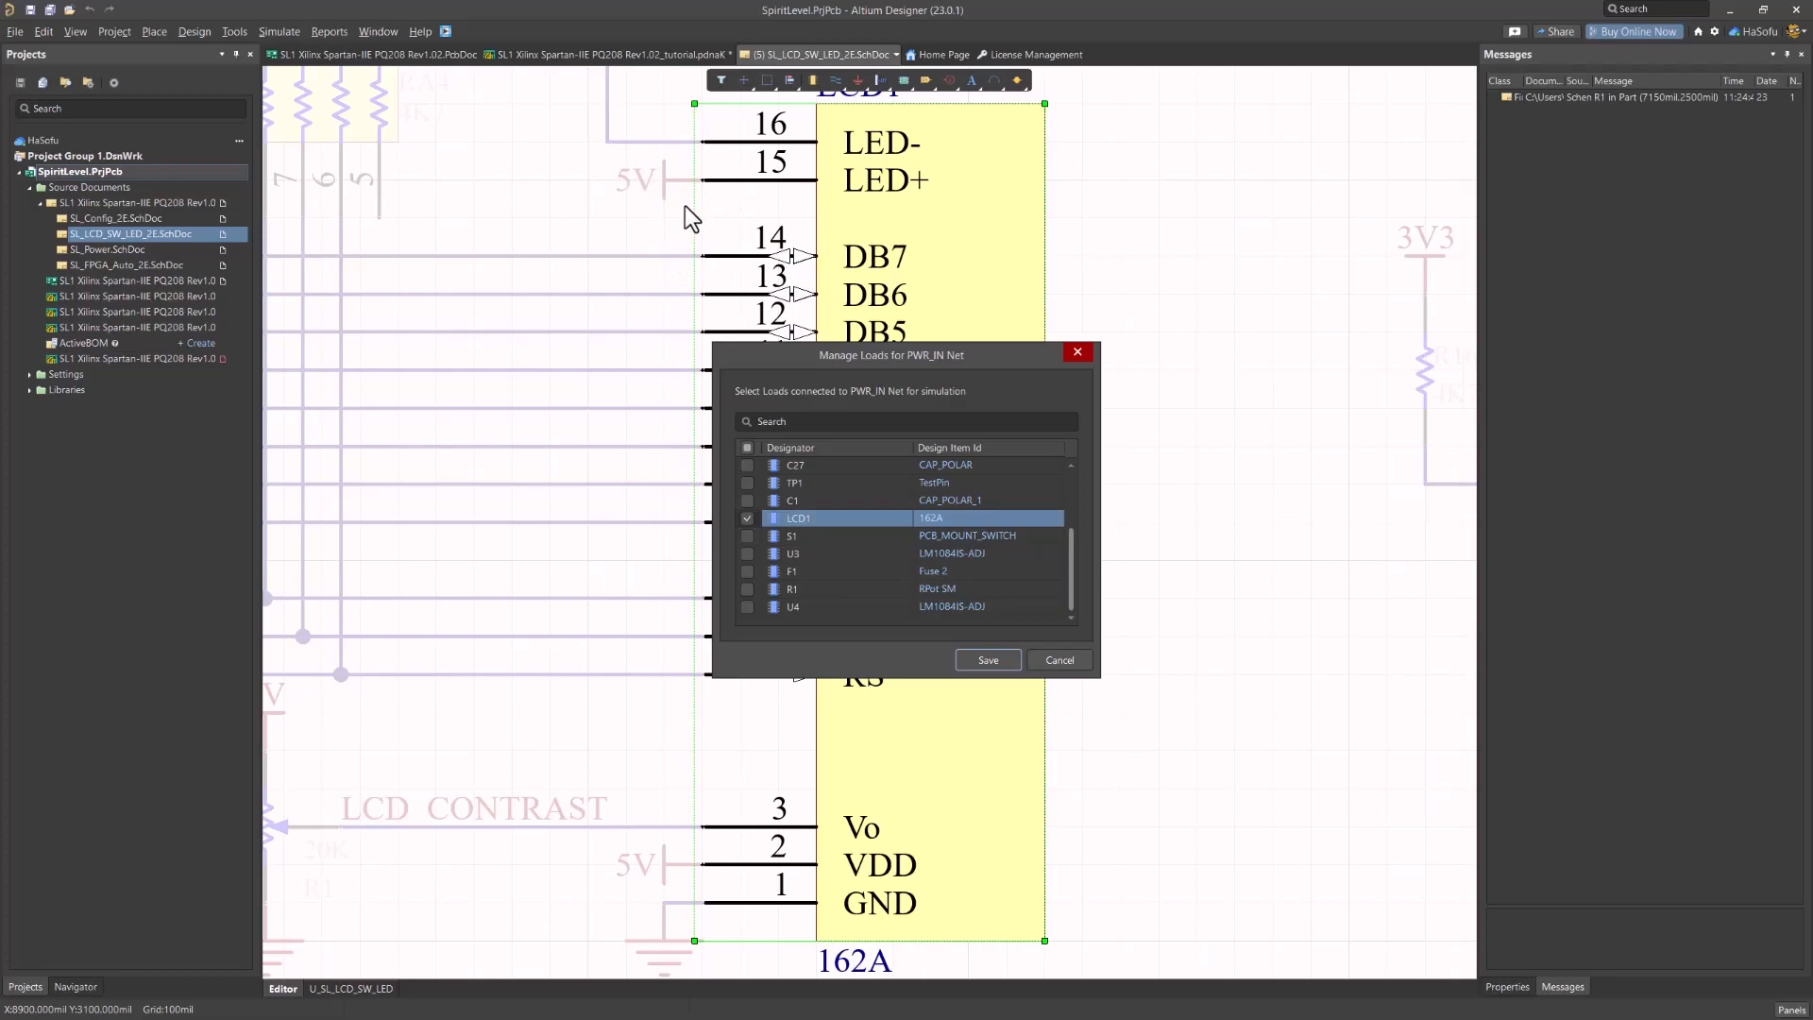
{"action": "left_click", "coordinate": [984, 658]}
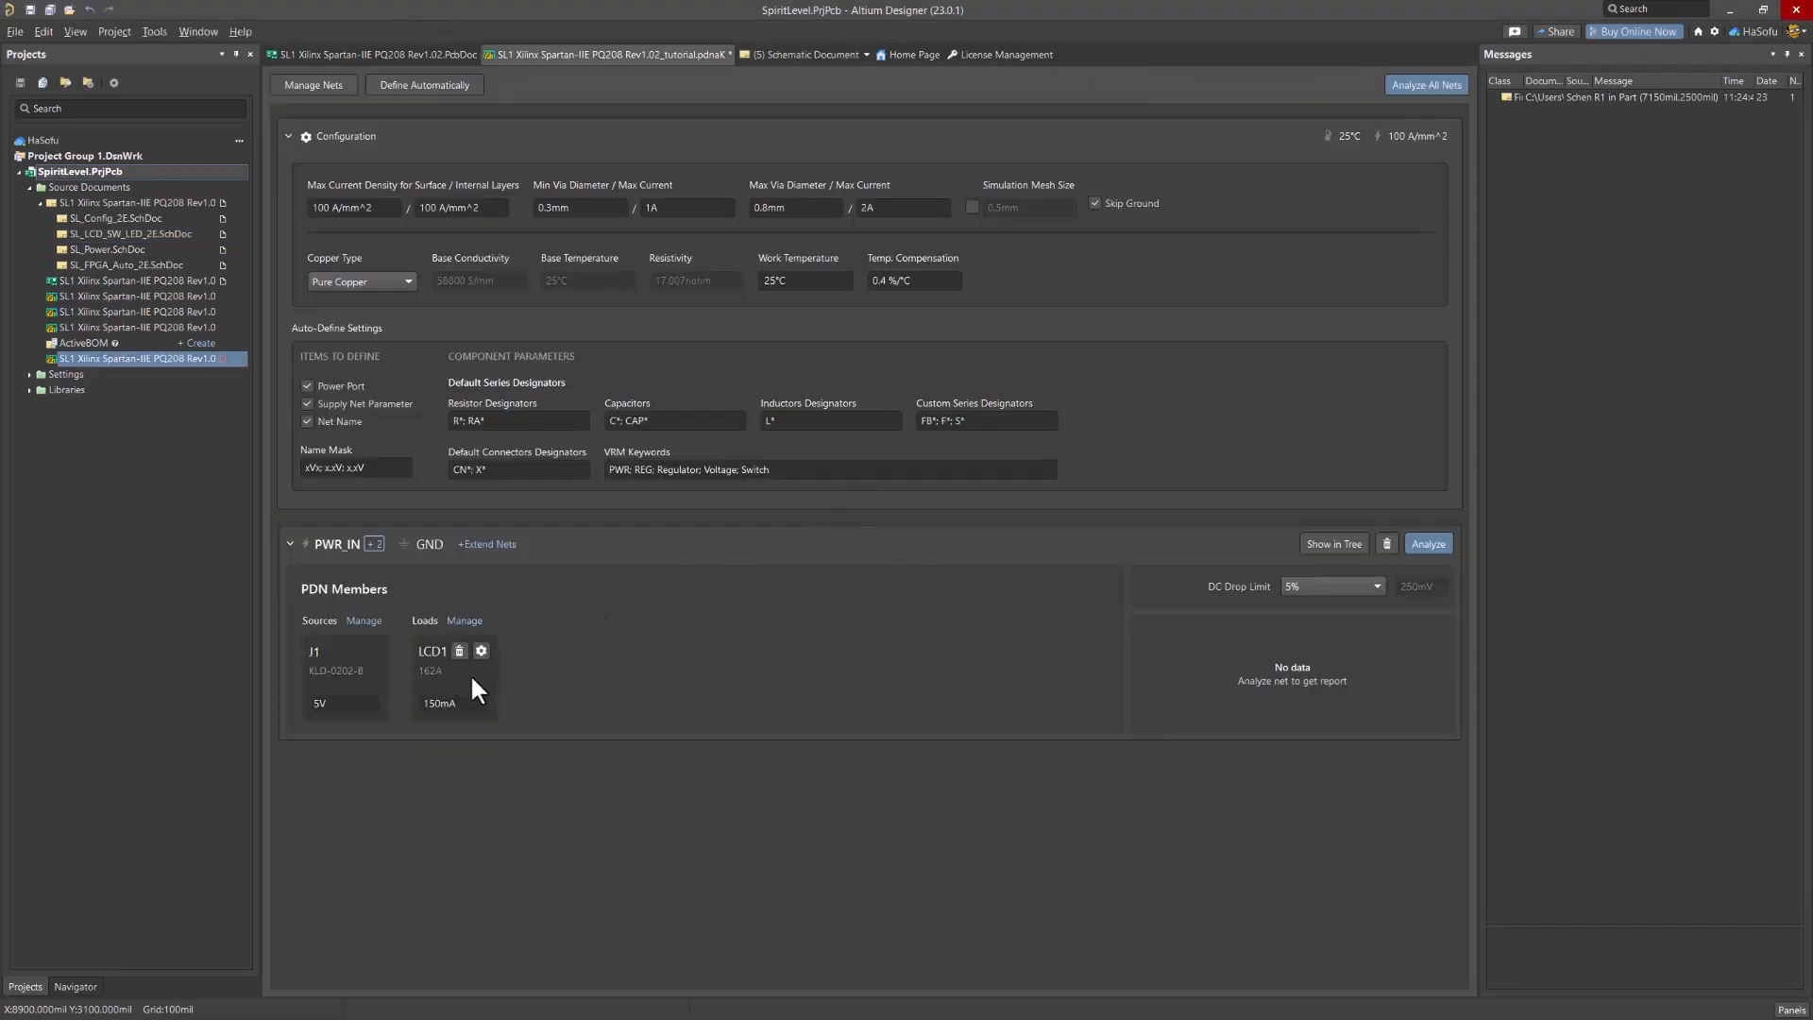
Review LCD1's net connections, keep its load type as IC (Current), set its total load current to 18 mA and save
{"action": "left_click", "coordinate": [480, 650]}
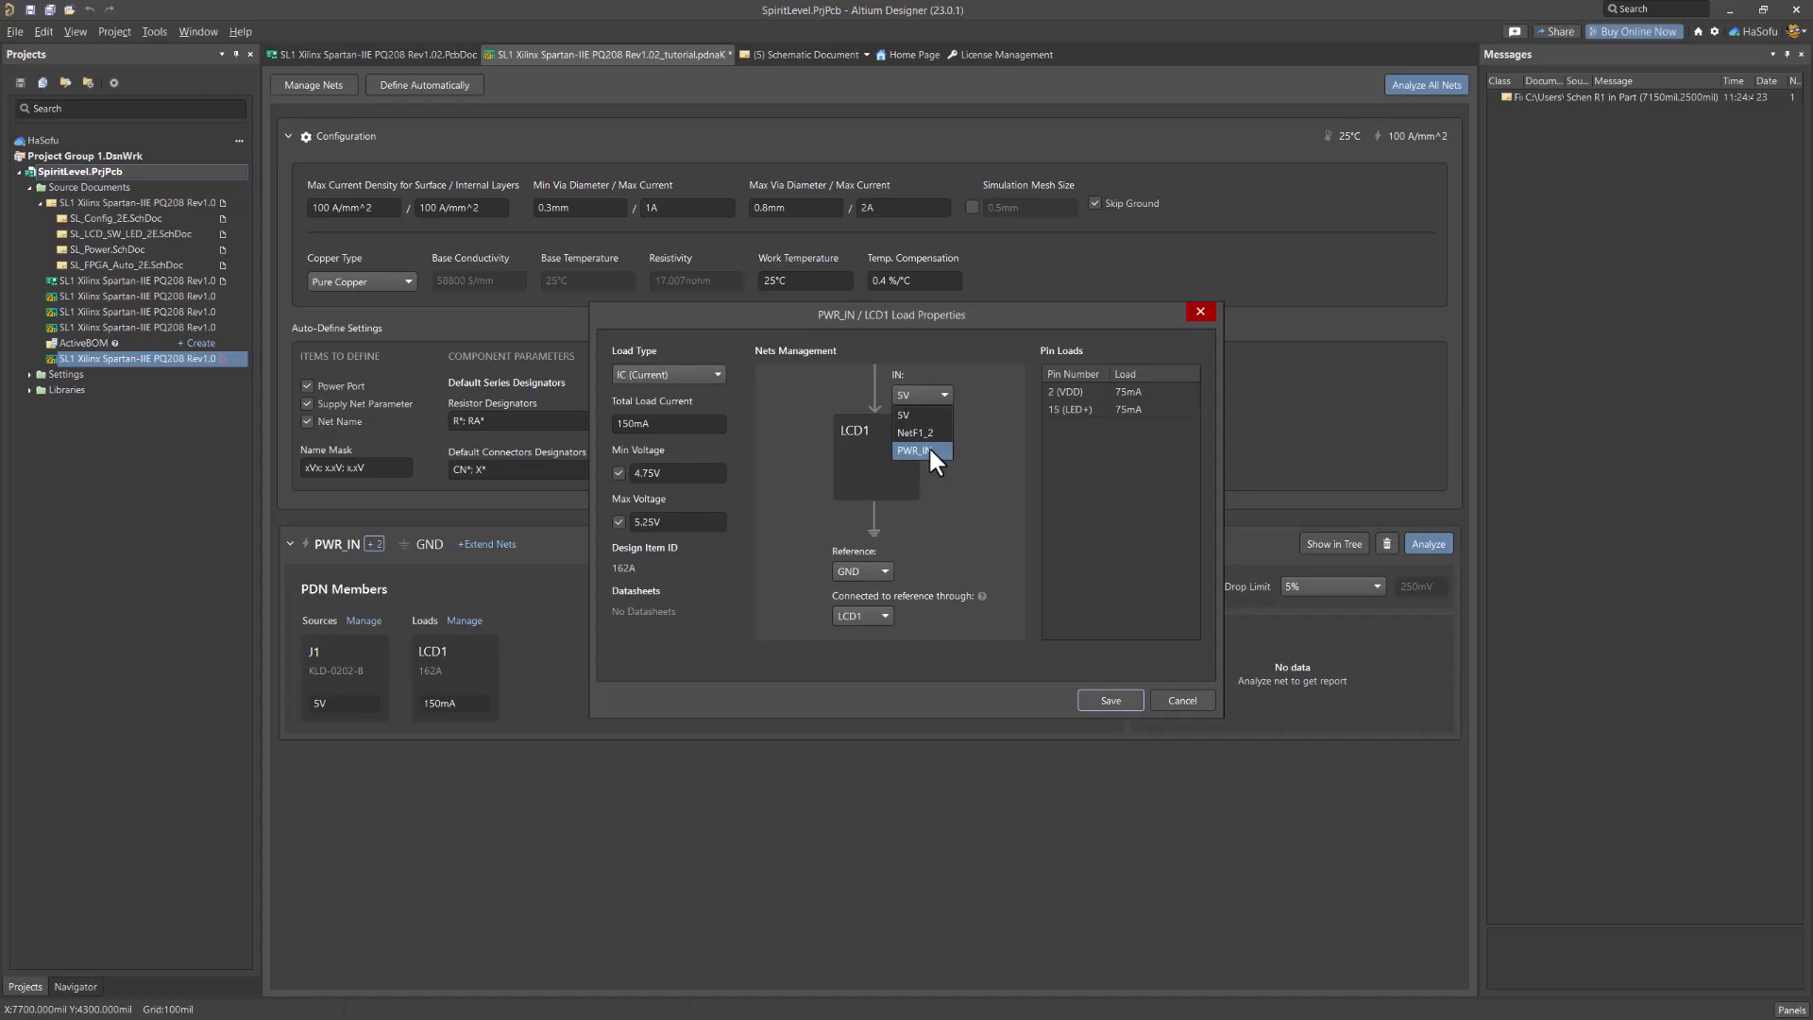
{"action": "left_click", "coordinate": [1014, 434]}
{"action": "left_click", "coordinate": [865, 612]}
{"action": "left_click", "coordinate": [866, 610]}
{"action": "left_click", "coordinate": [664, 375]}
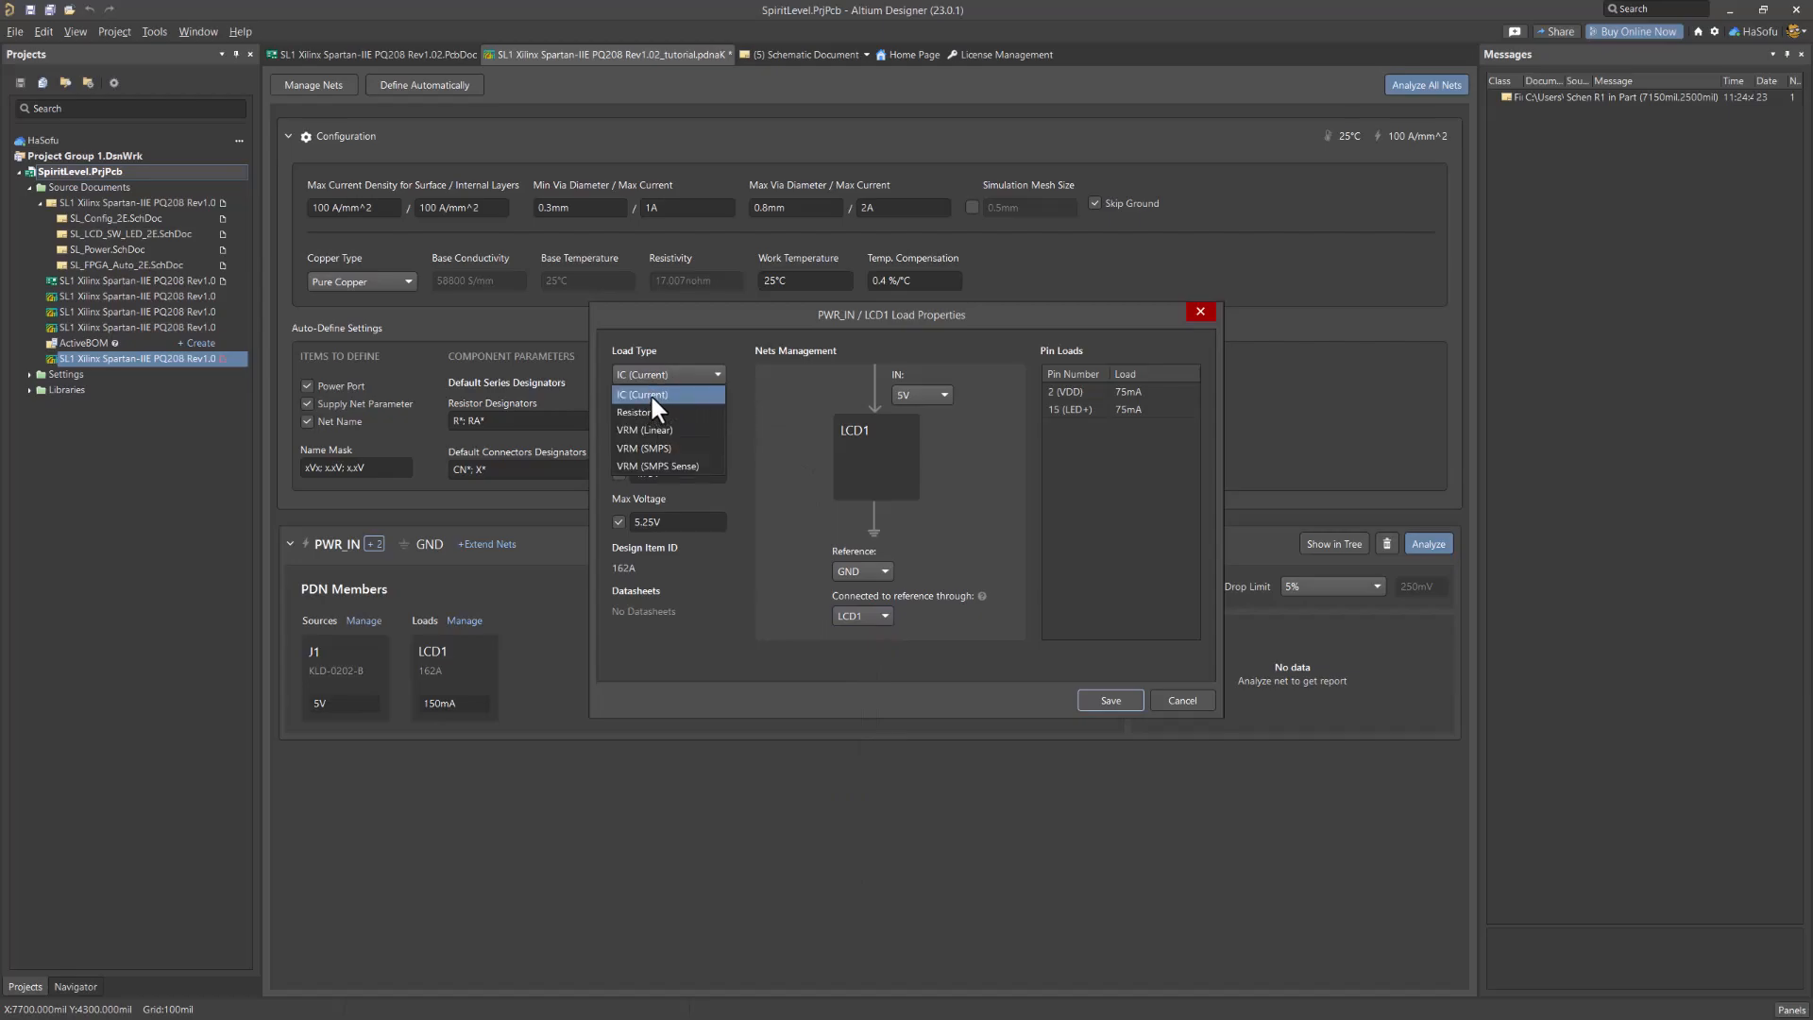
{"action": "left_click", "coordinate": [650, 394]}
{"action": "left_click", "coordinate": [665, 421]}
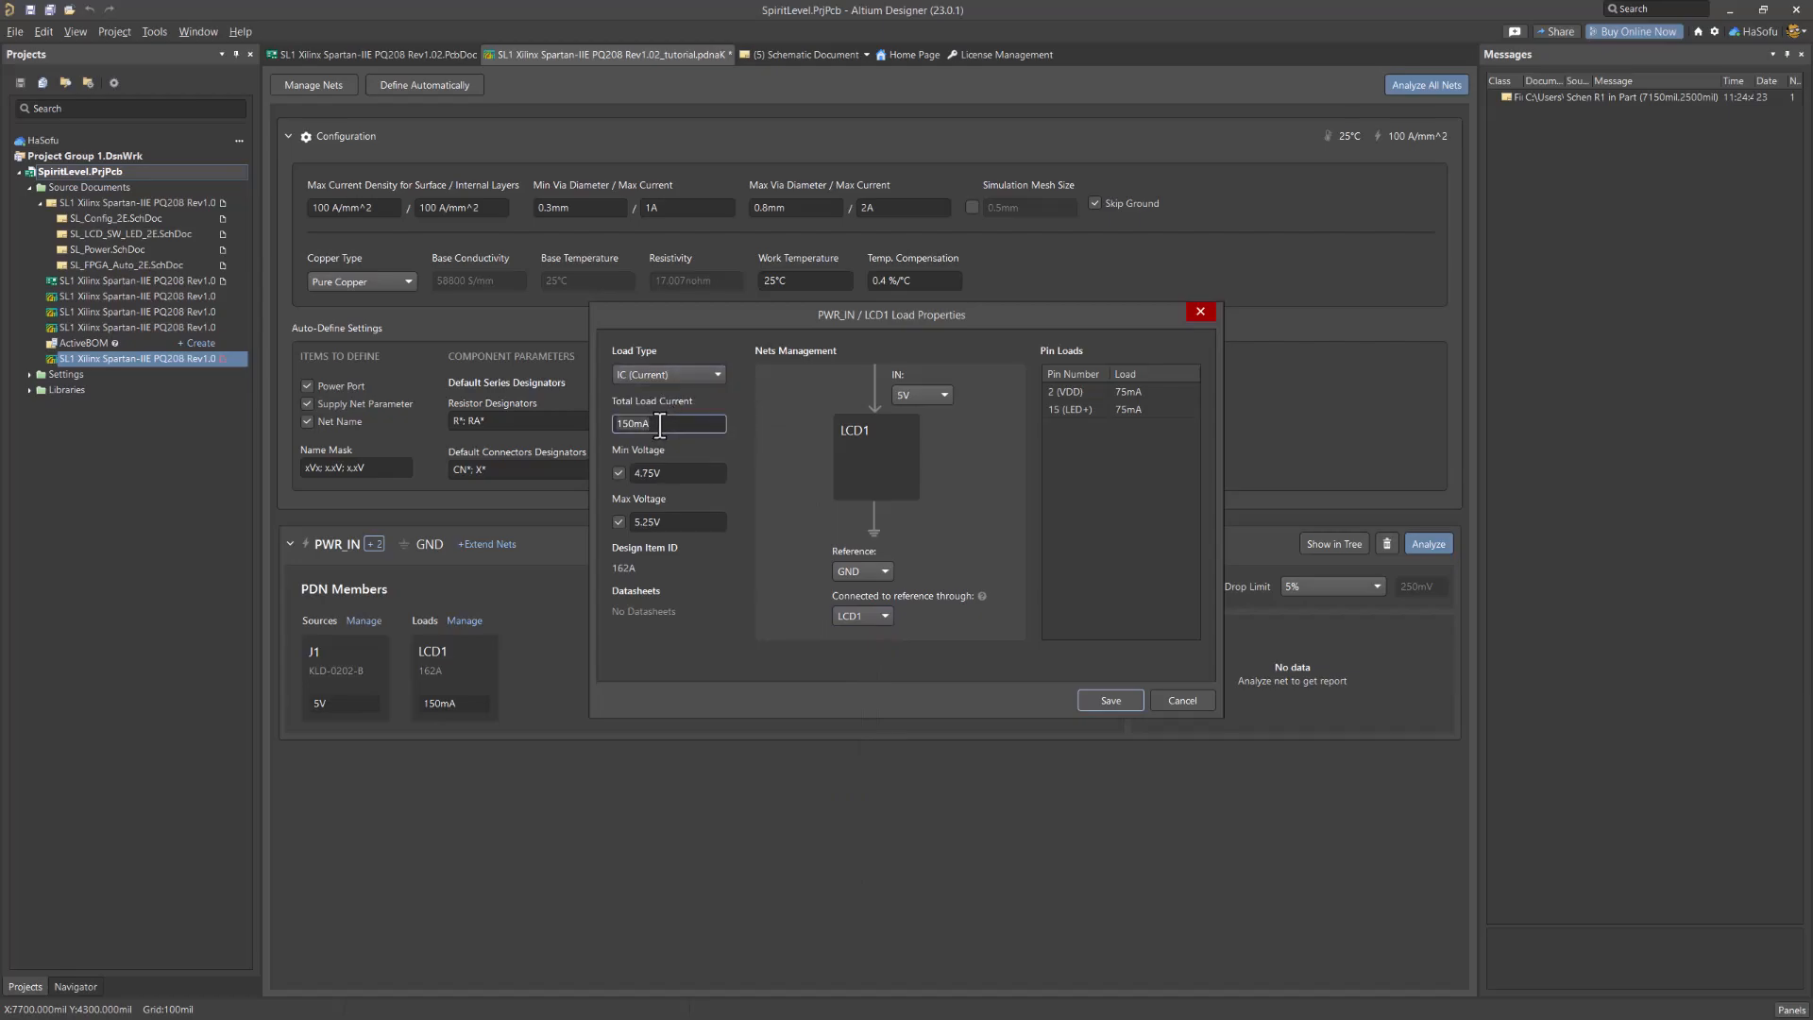
{"action": "type", "text": "0.018"}
{"action": "key", "text": "Tab"}
{"action": "left_click", "coordinate": [1109, 701]}
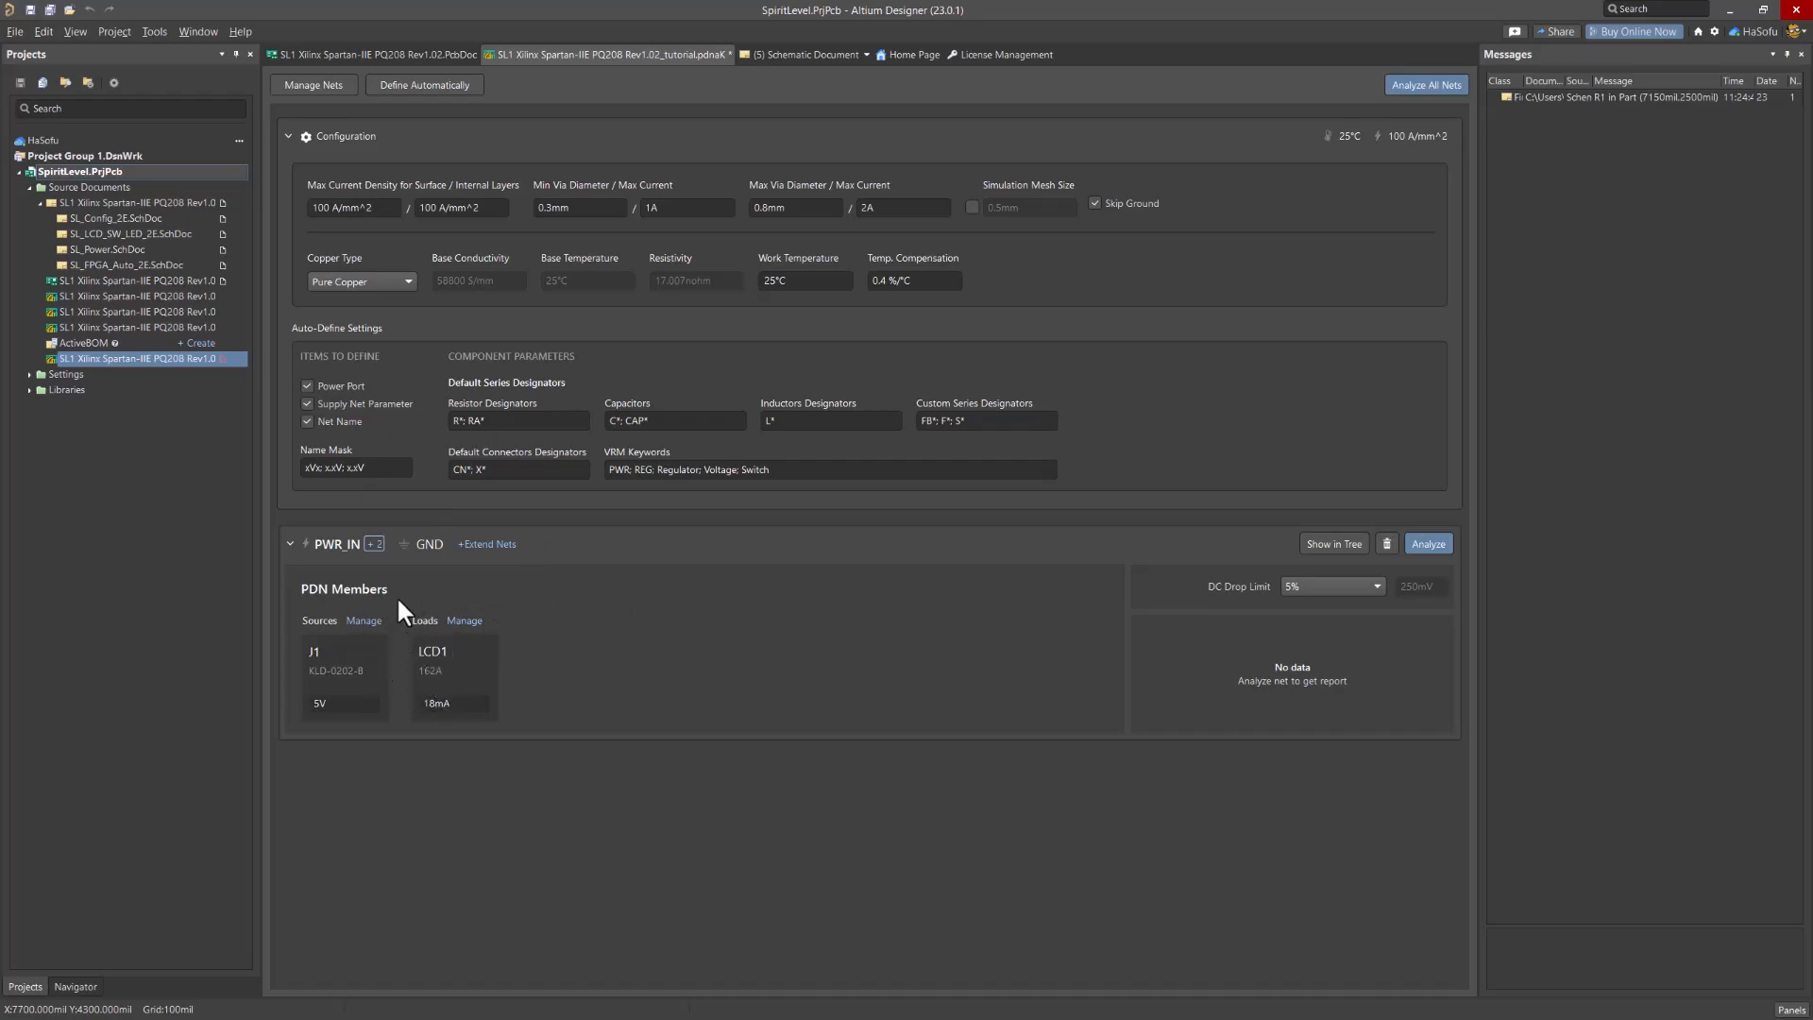
Check the regulators on the SL_Power.SchDoc schematic and add regulator U3 as a load of the PWR_IN net
{"action": "mouse_move", "coordinate": [376, 556]}
{"action": "double_click", "coordinate": [91, 249]}
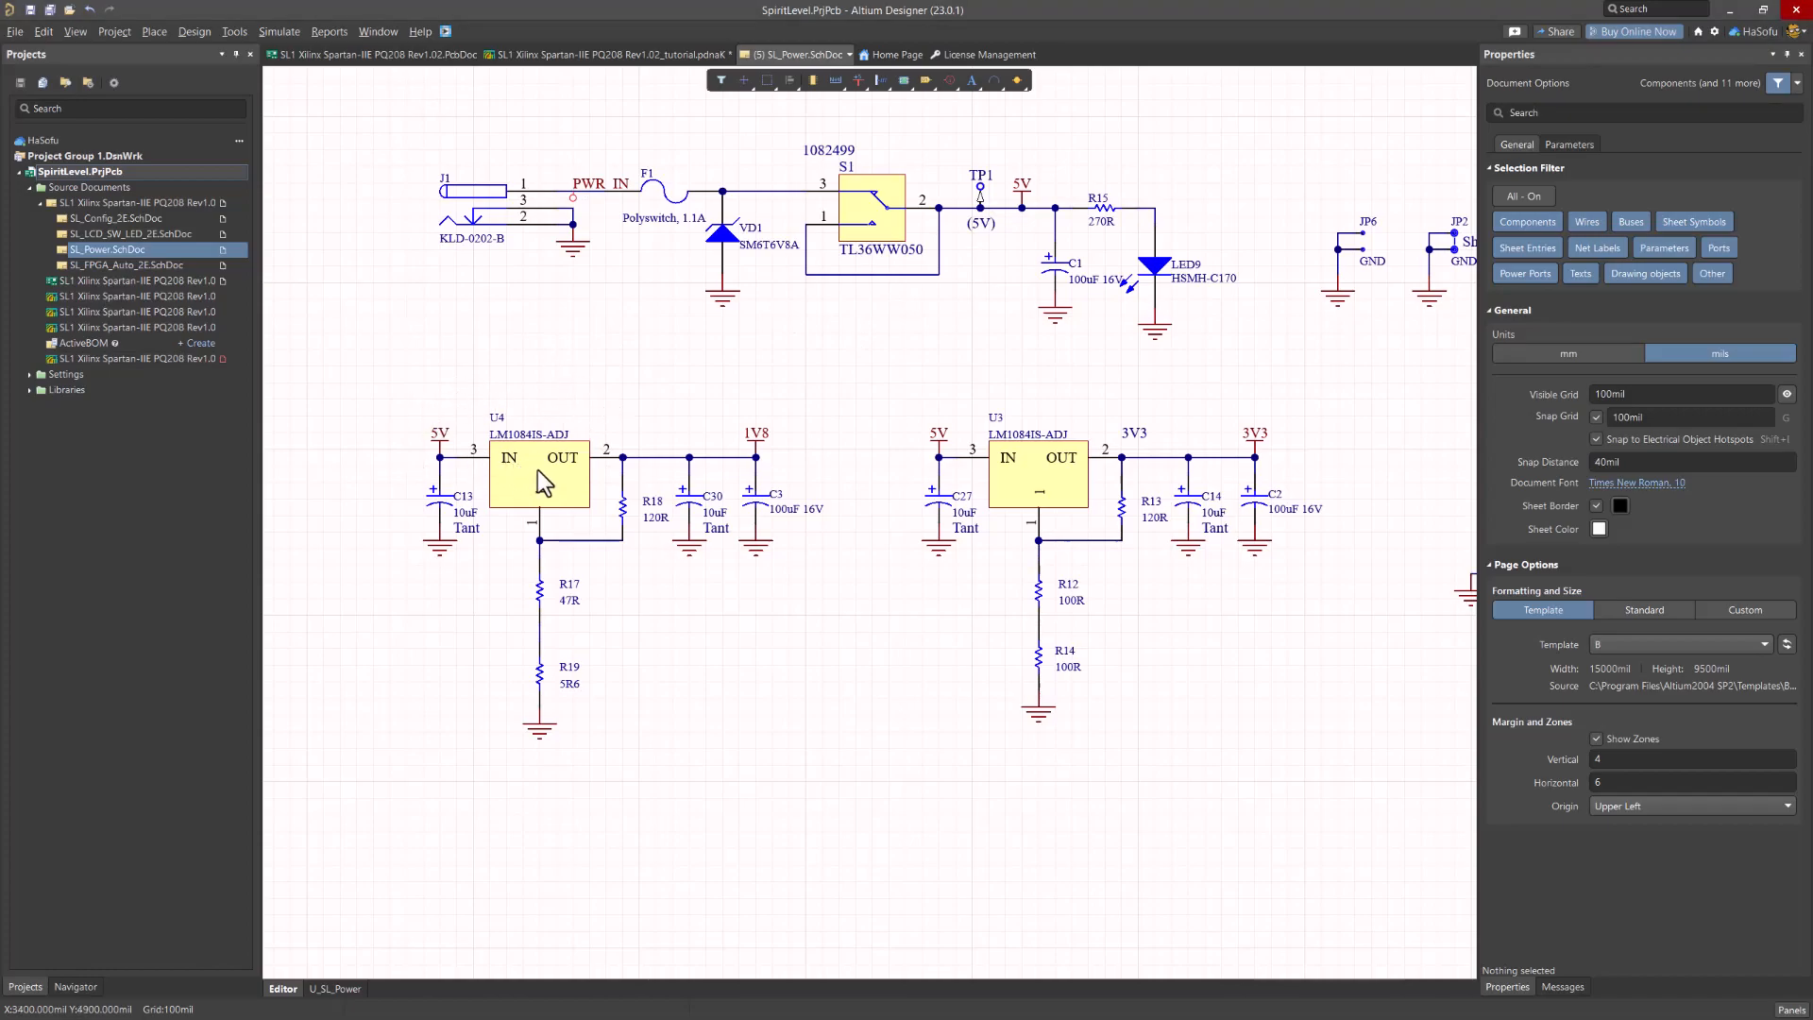
{"action": "left_click", "coordinate": [444, 298]}
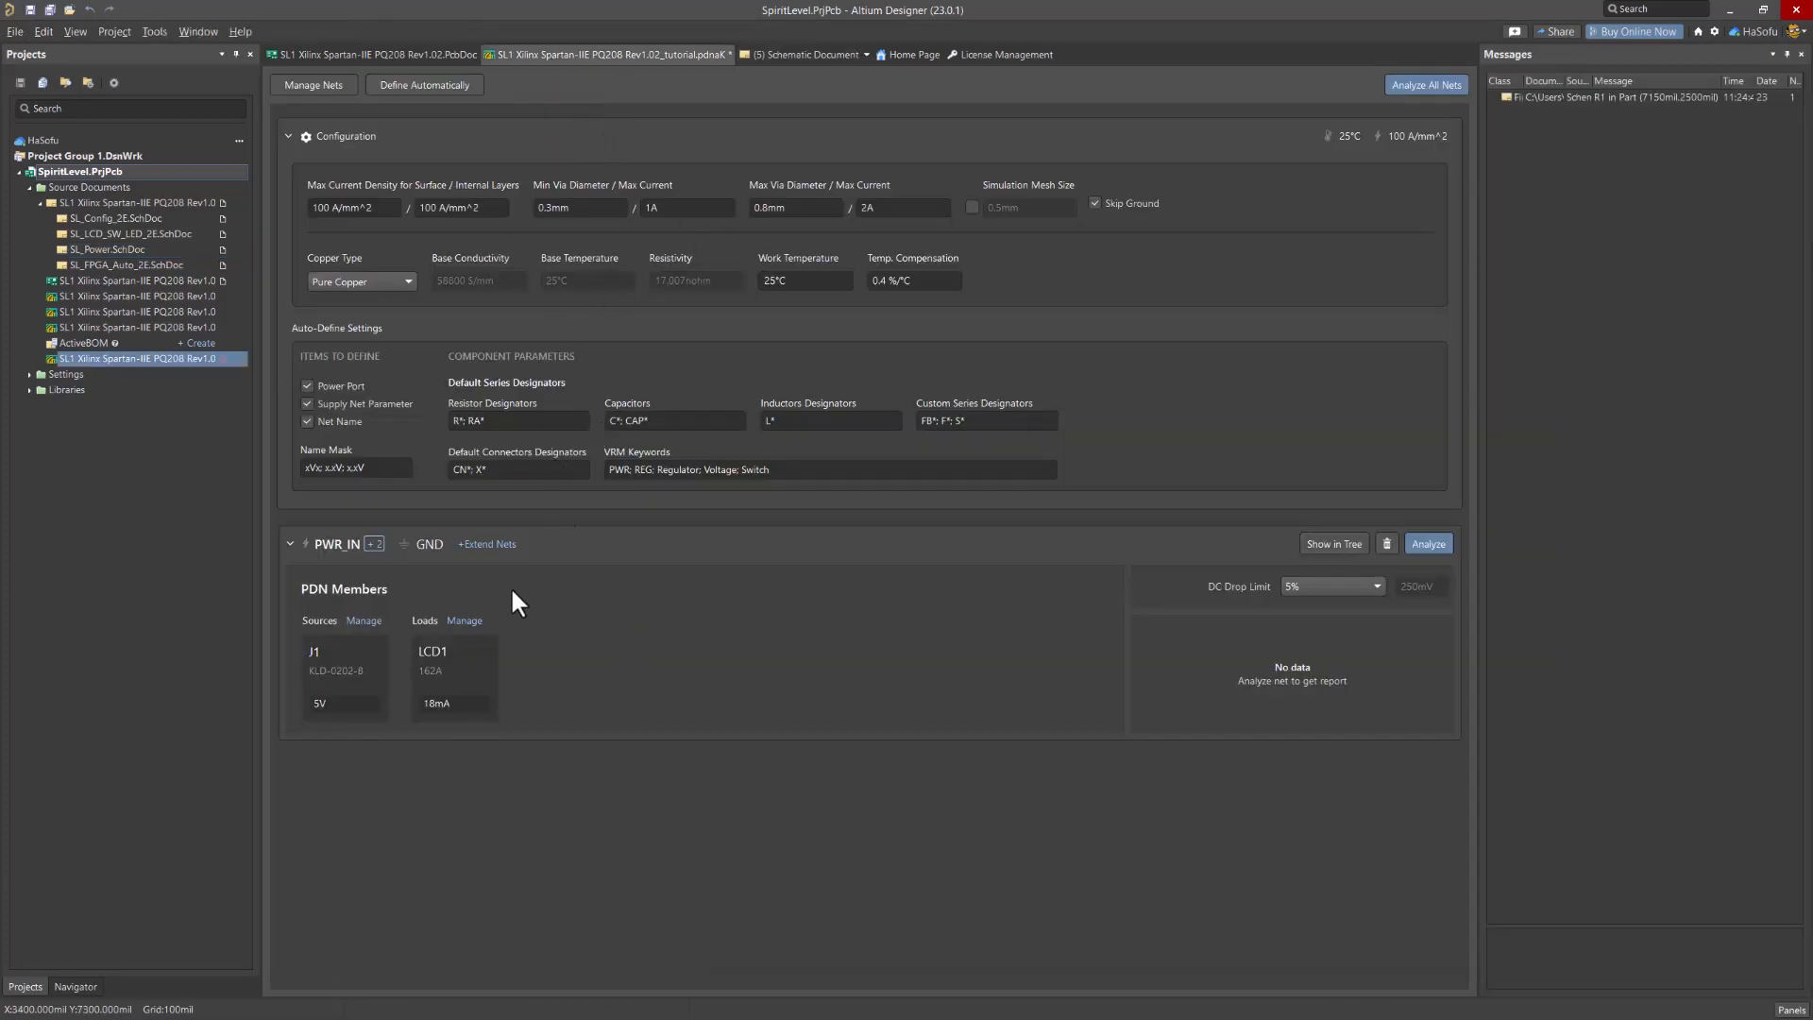
{"action": "left_click", "coordinate": [465, 622]}
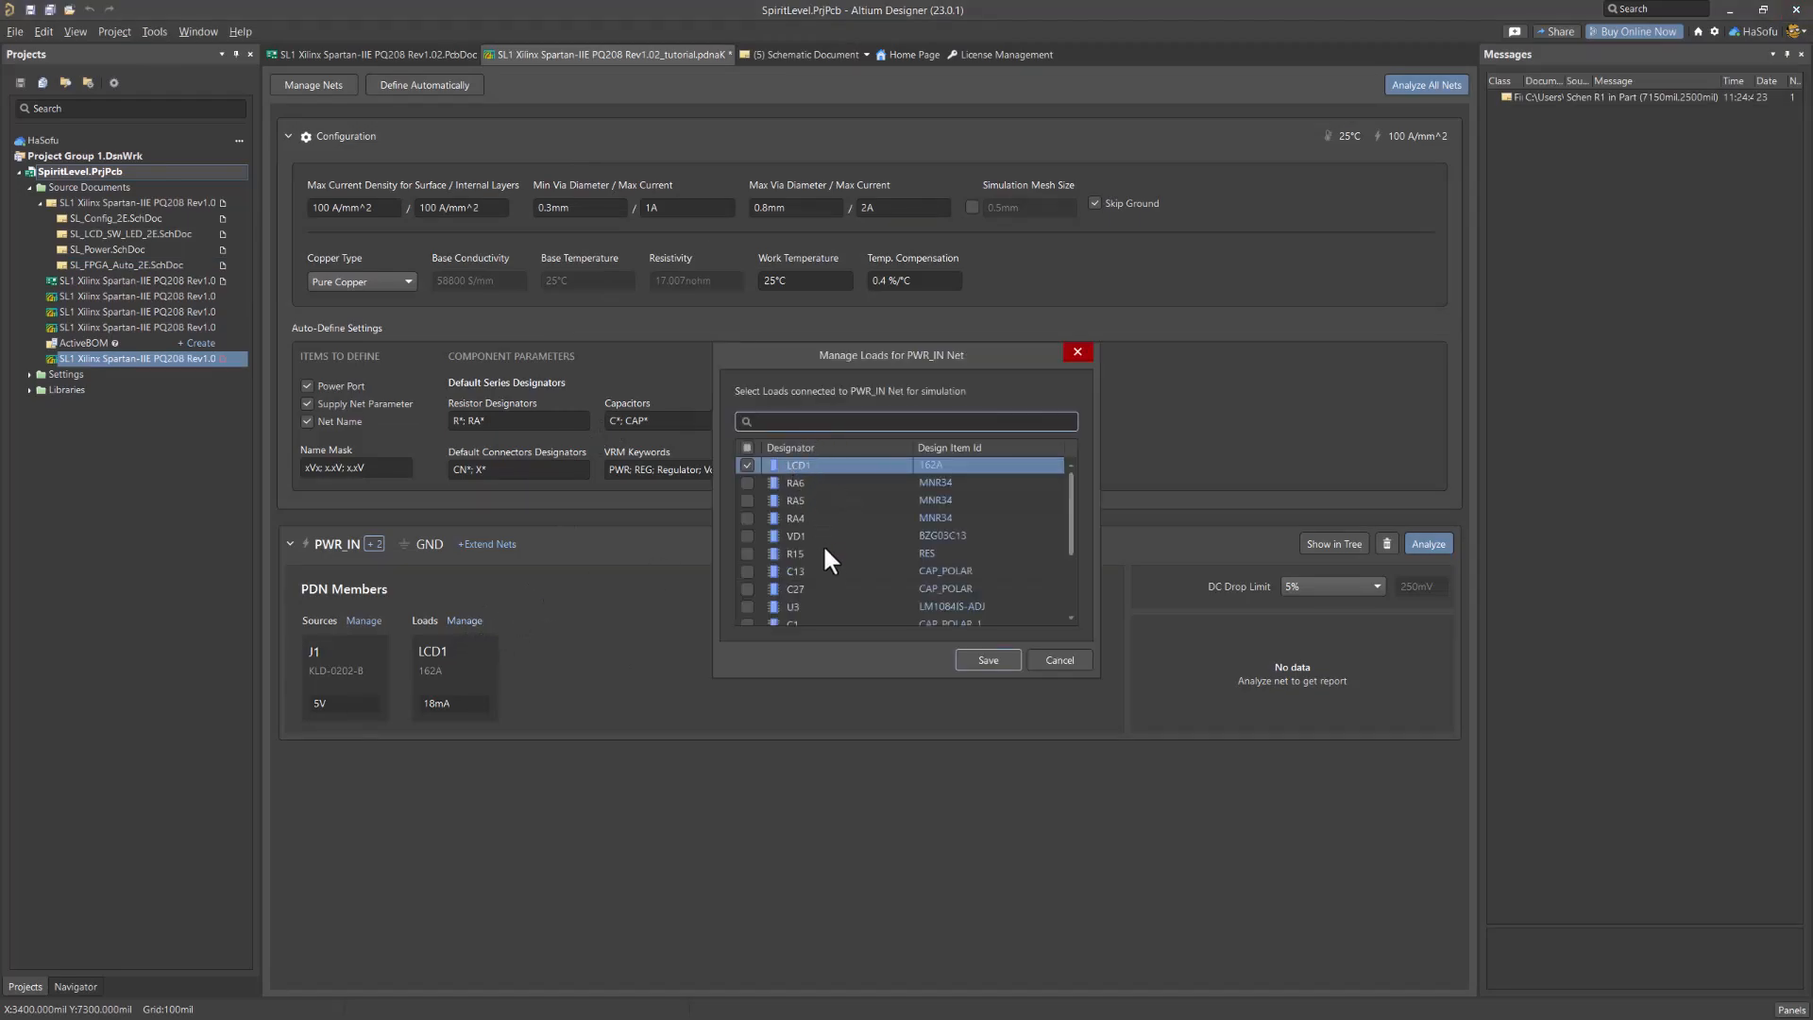
{"action": "scroll", "coordinate": [807, 573], "scroll_direction": "down", "scroll_amount": 2}
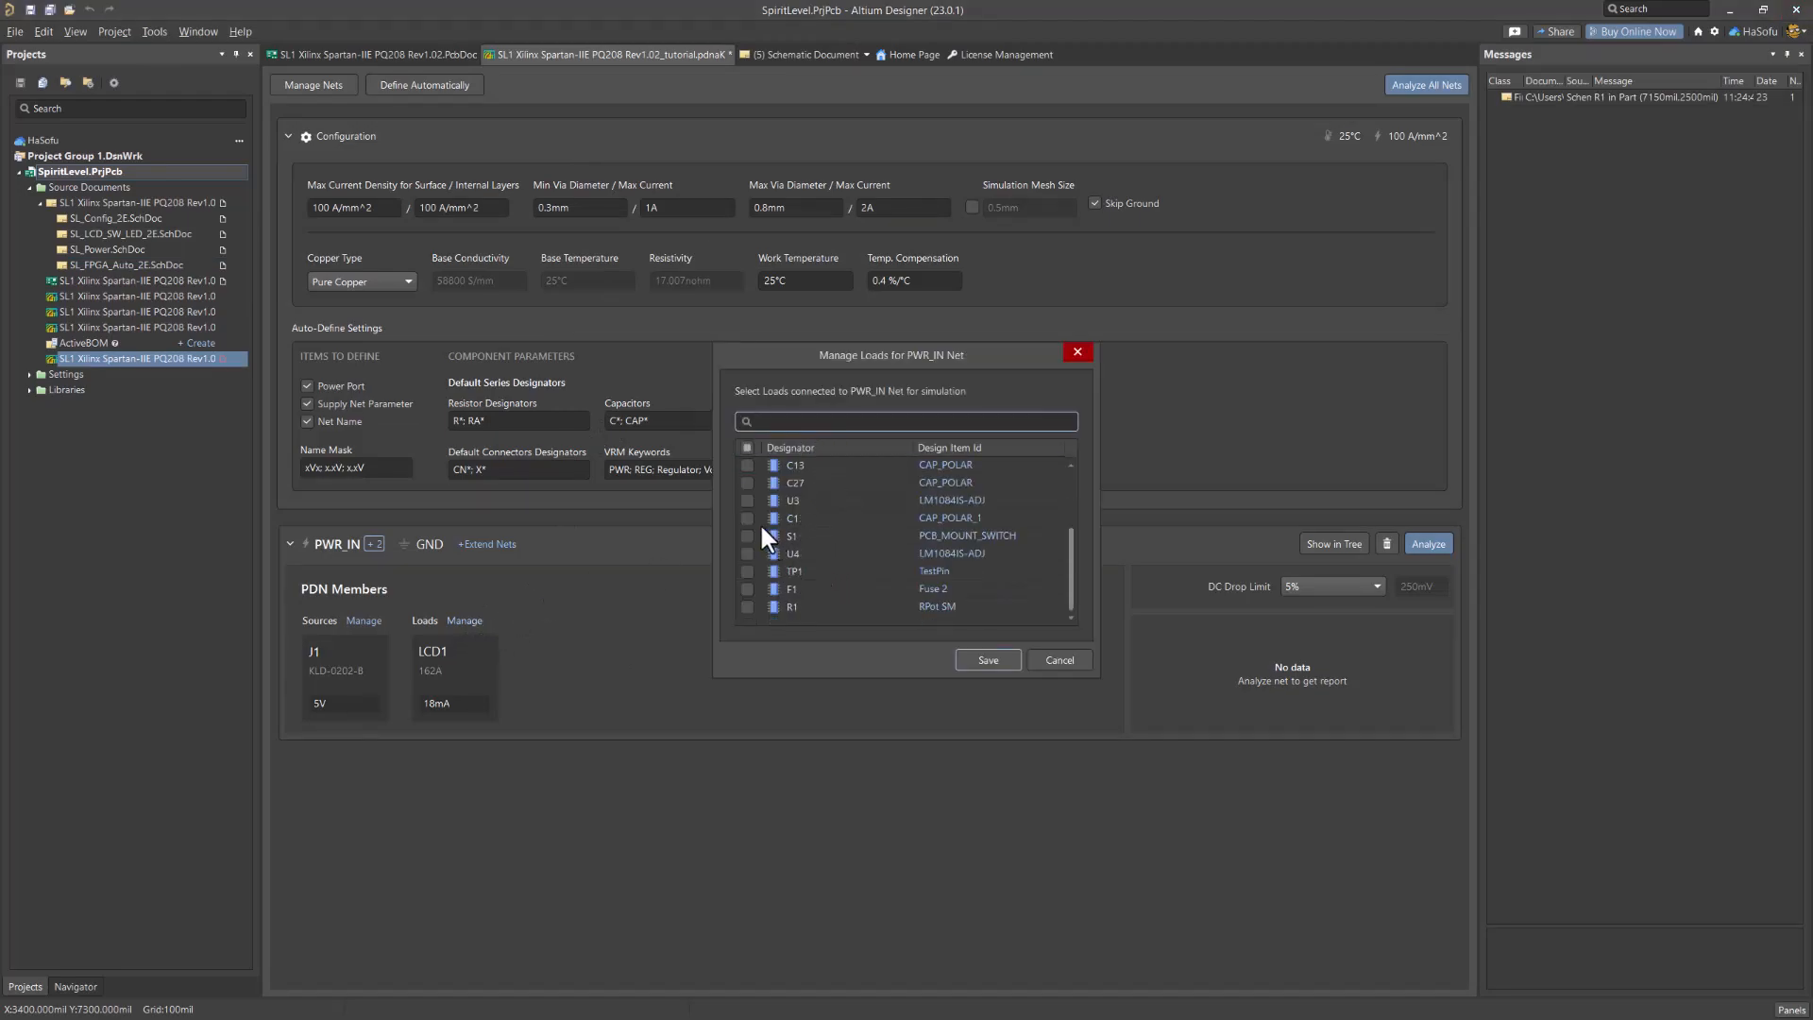
{"action": "left_click", "coordinate": [747, 501]}
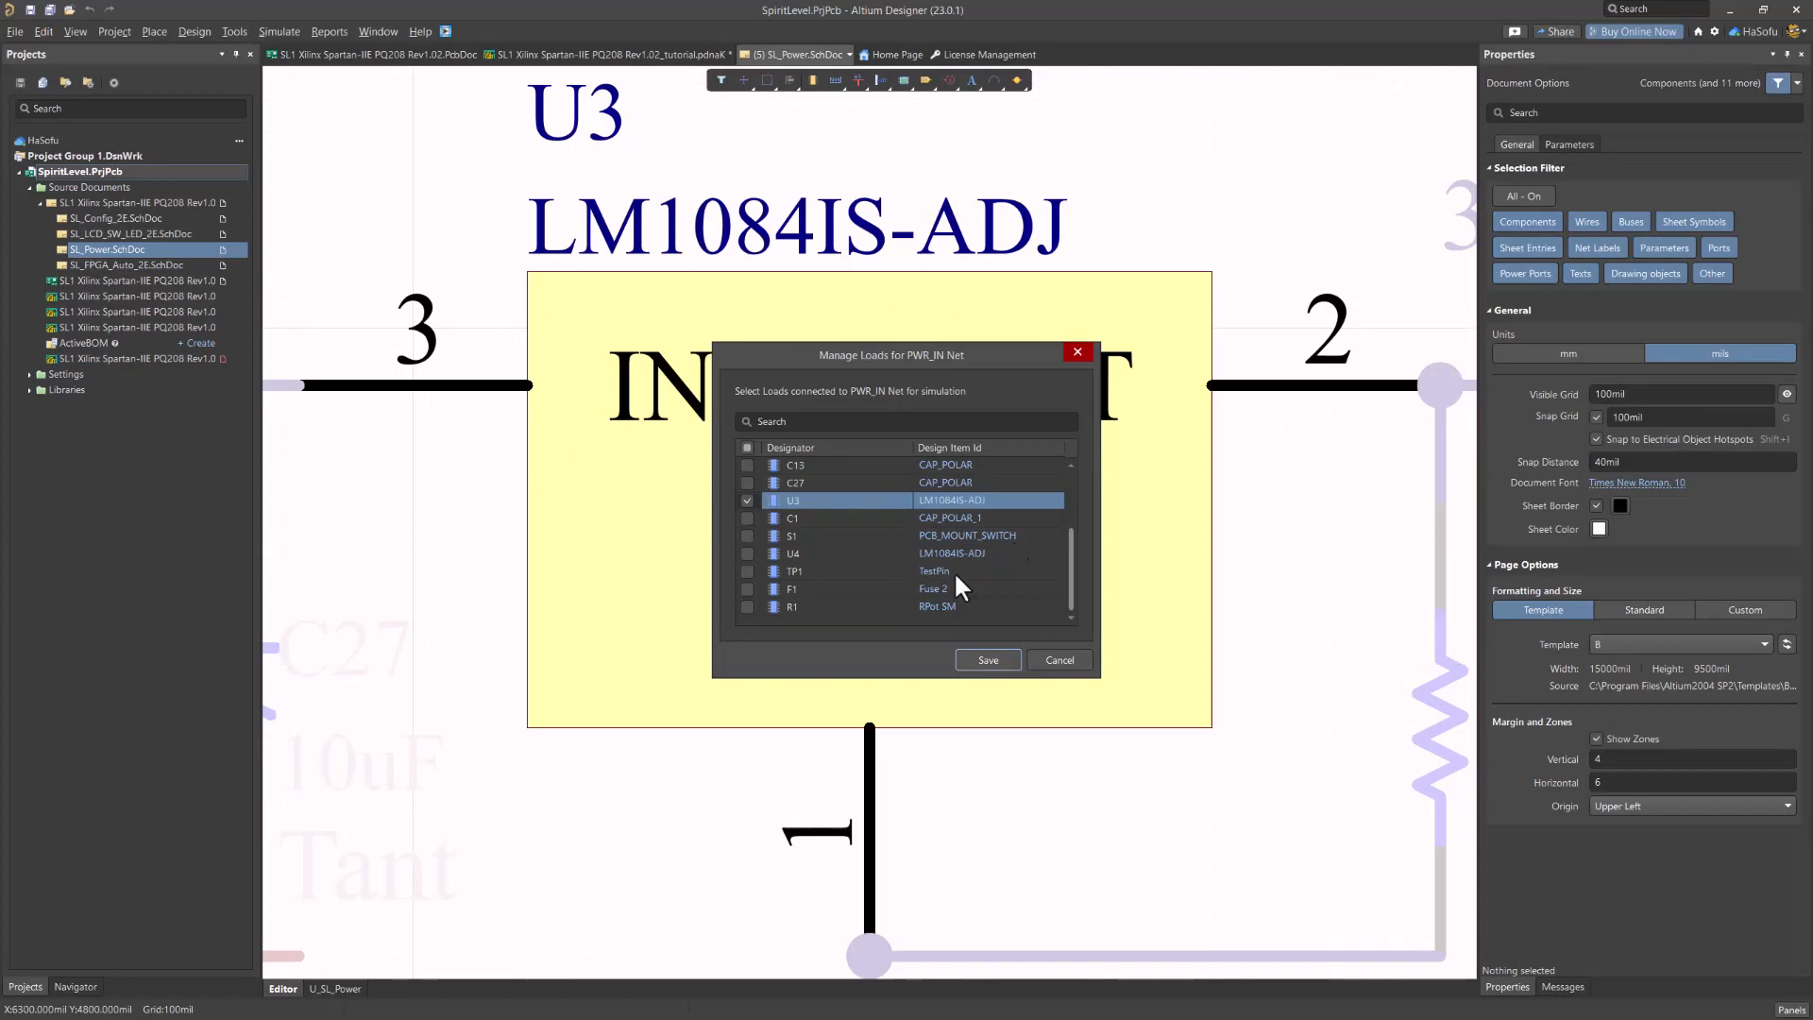
{"action": "left_click", "coordinate": [979, 655]}
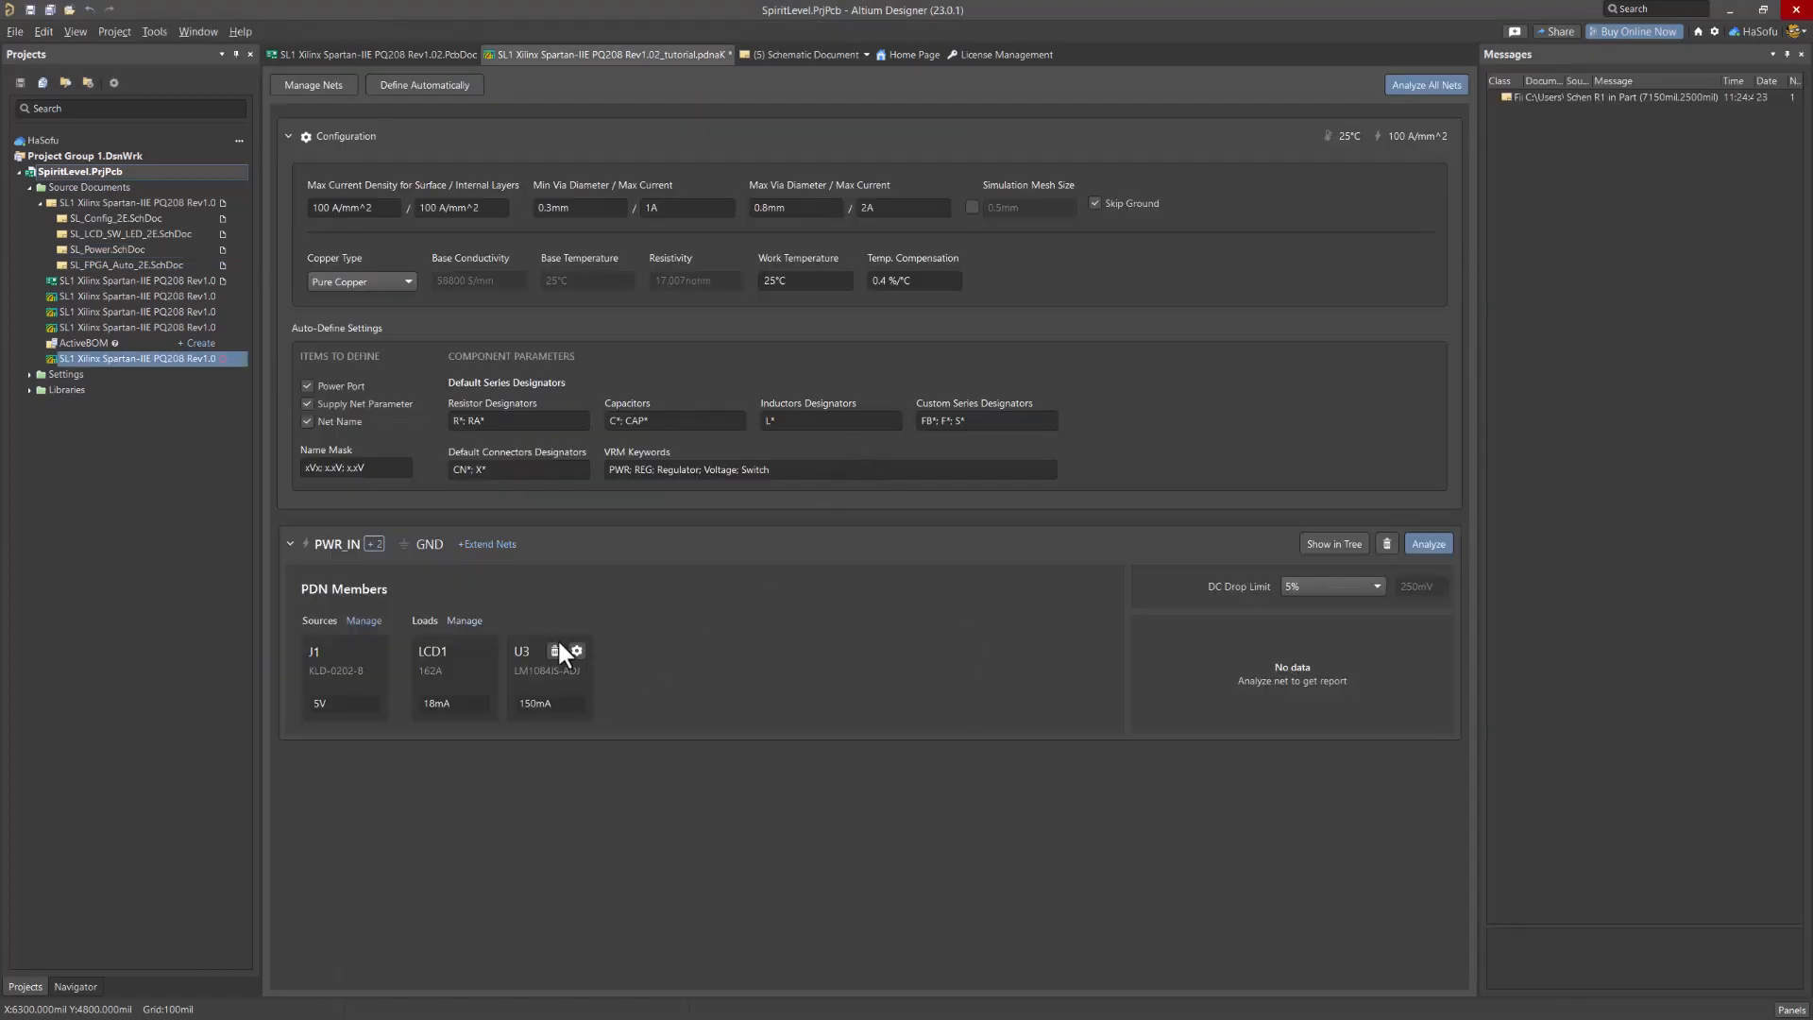
Change U3's load type to VRM (Linear) and save its load properties
{"action": "left_click", "coordinate": [576, 651]}
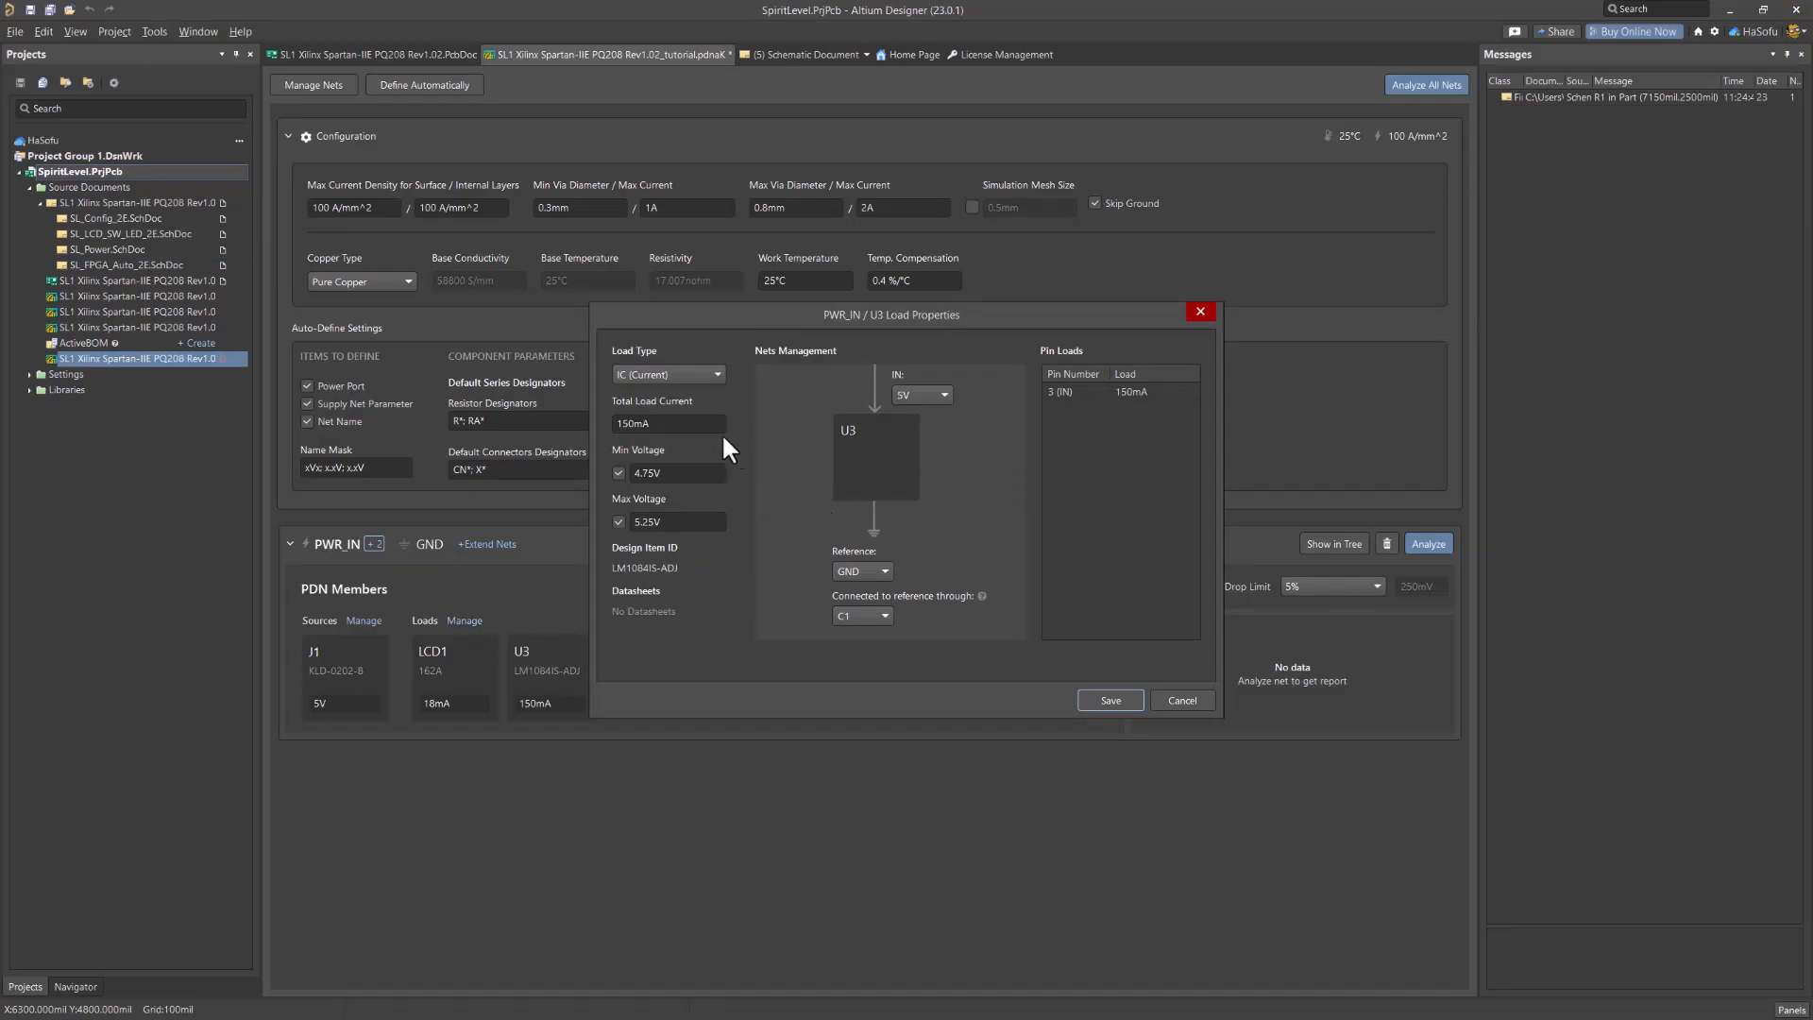
{"action": "left_click", "coordinate": [683, 372]}
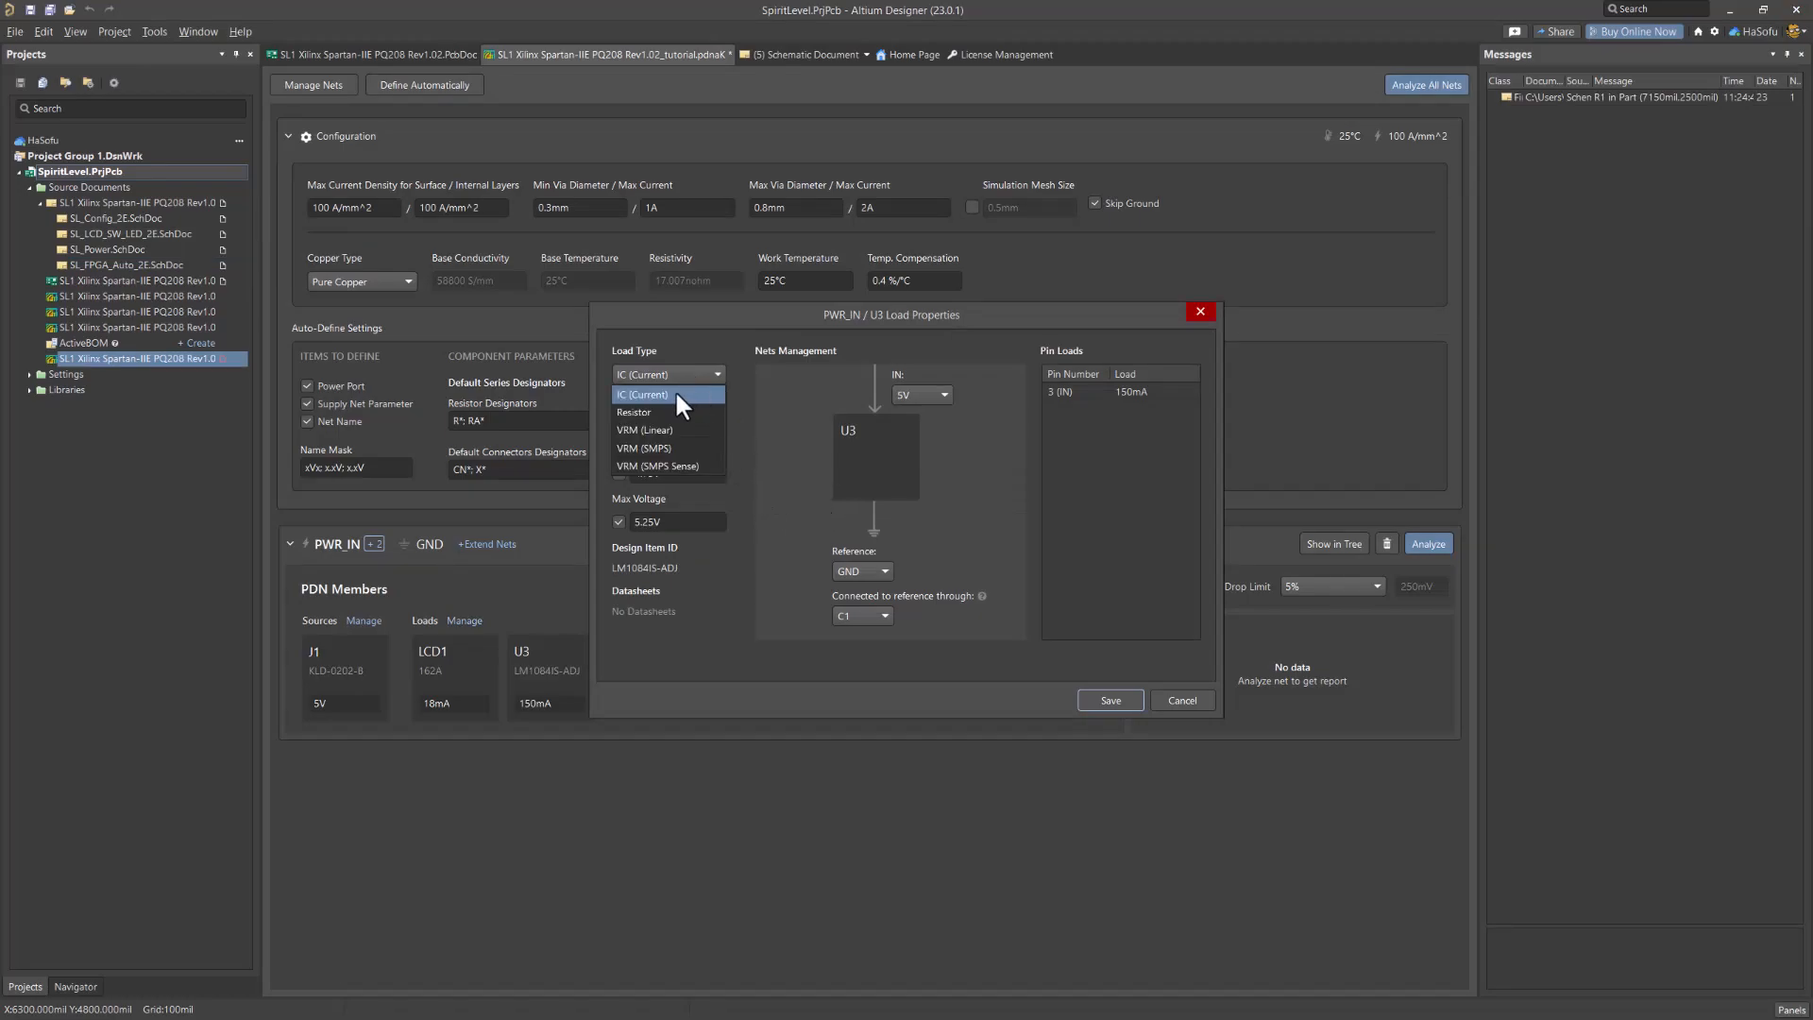
{"action": "left_click", "coordinate": [672, 428]}
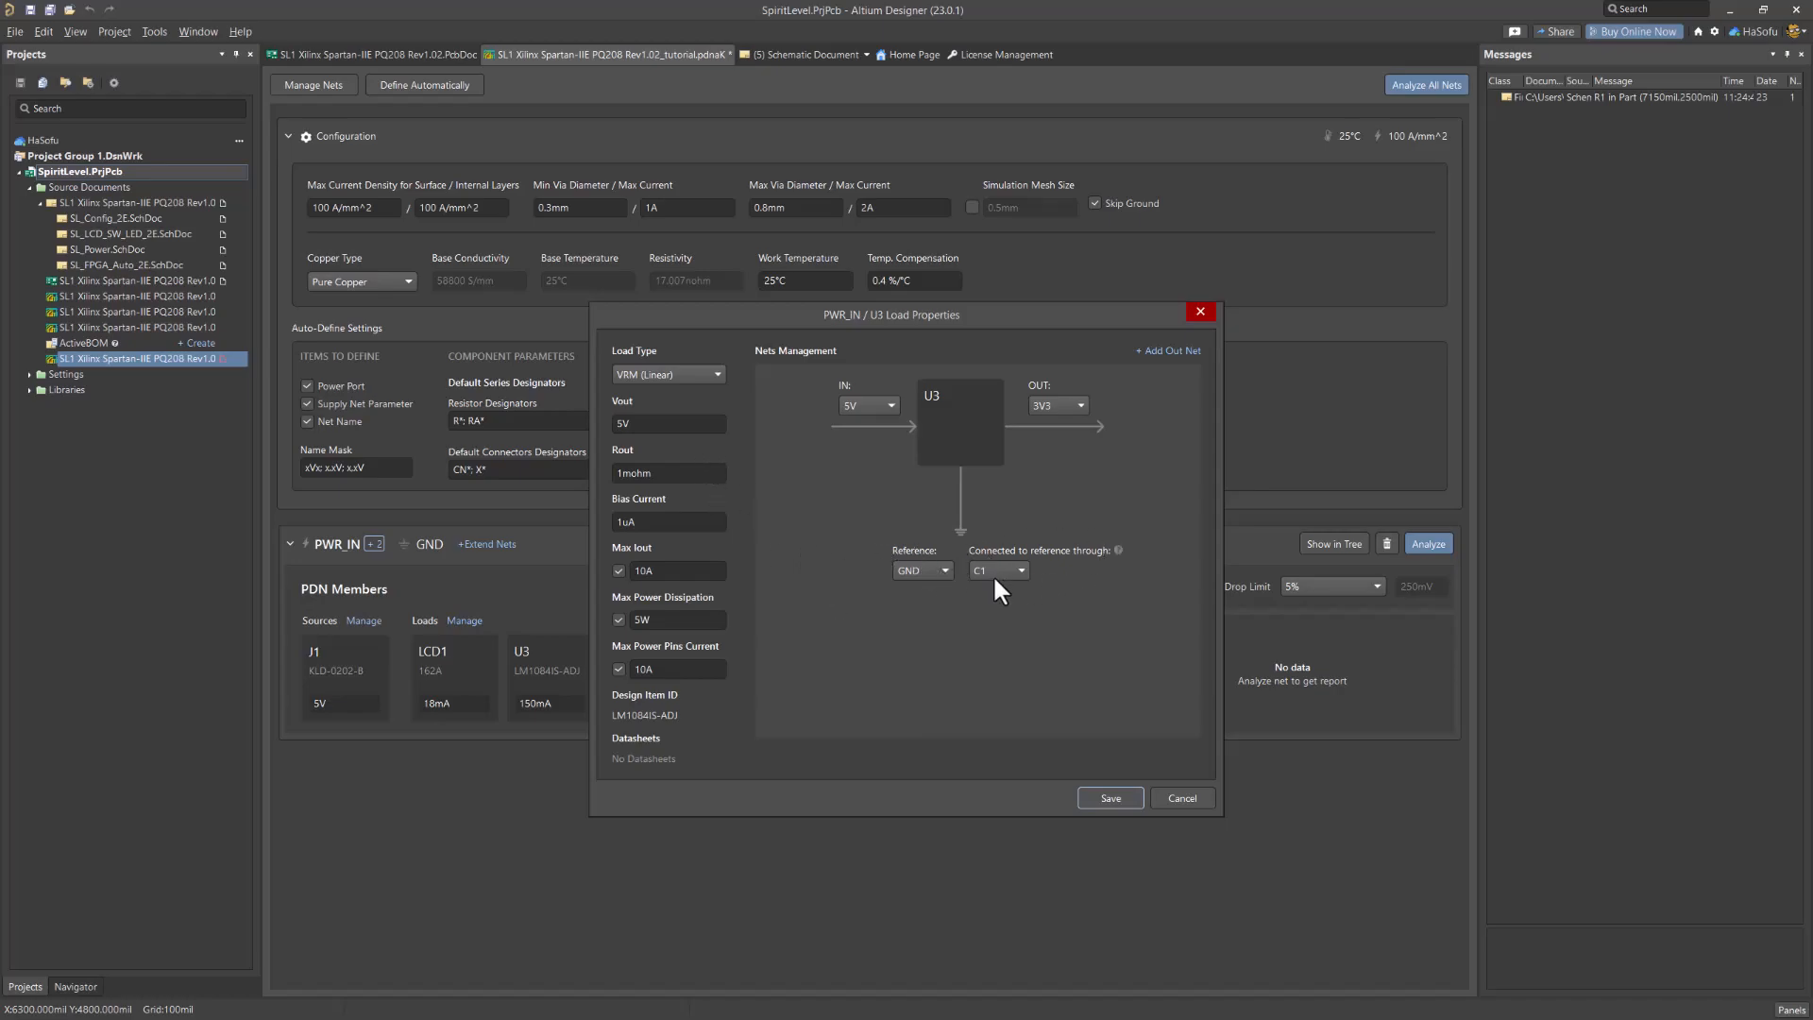
{"action": "left_click", "coordinate": [1108, 798]}
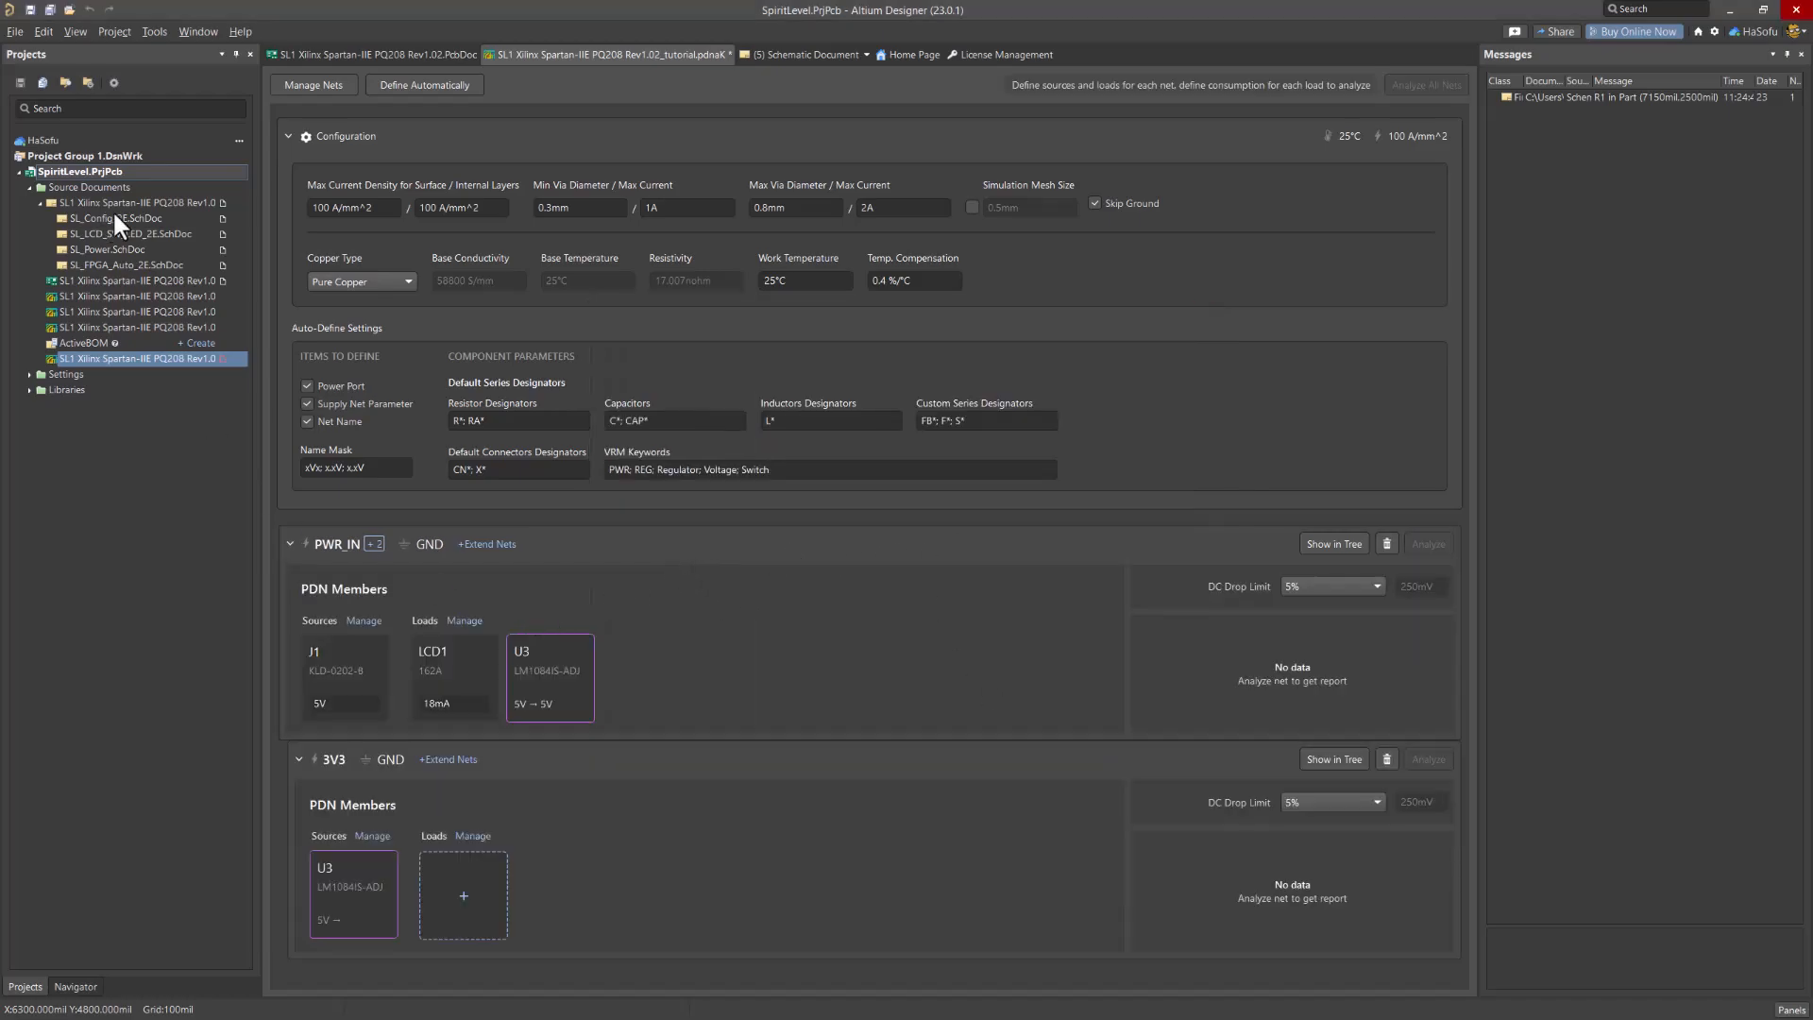
Examine U3's surrounding circuit on the SL_Power.SchDoc schematic, tracing its adjust pin through the resistors to ground, and return to the power analysis
{"action": "double_click", "coordinate": [98, 243]}
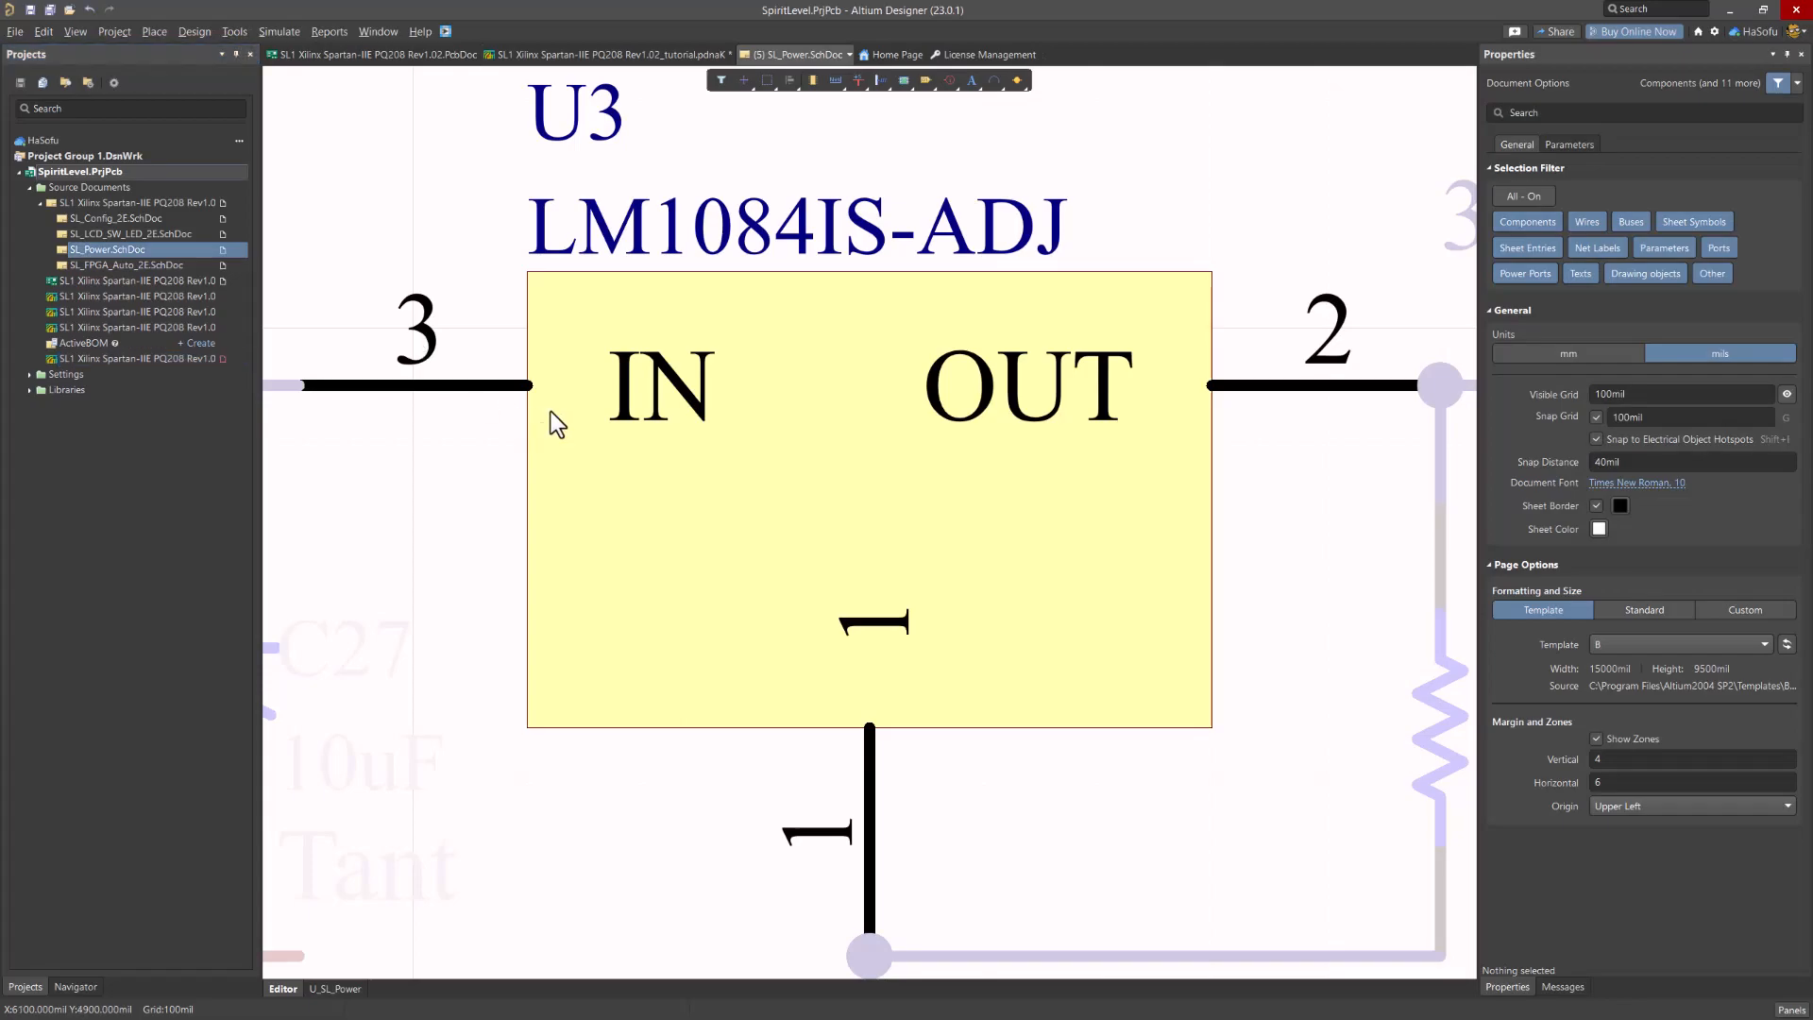
{"action": "scroll", "coordinate": [639, 332], "scroll_direction": "down", "scroll_amount": 5, "text": "ctrl"}
{"action": "right_click_drag", "start_coordinate": [710, 445], "coordinate": [706, 415]}
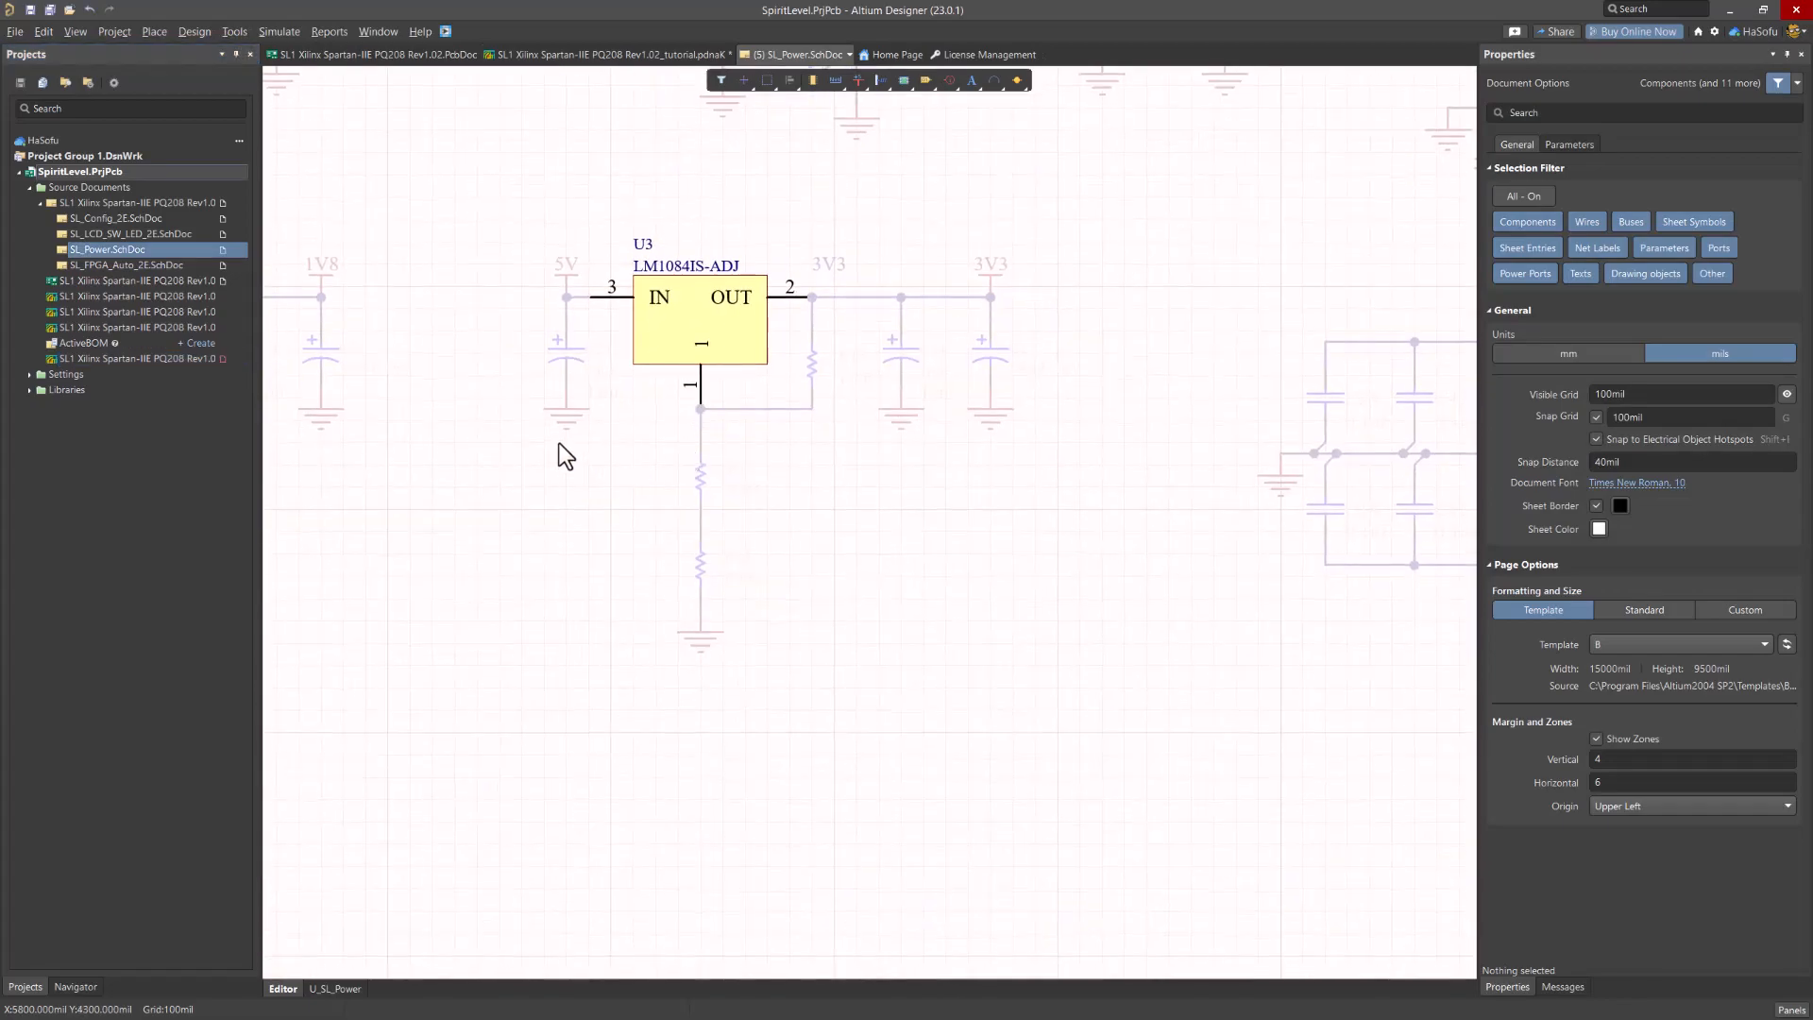
{"action": "right_click_drag", "start_coordinate": [559, 444], "coordinate": [666, 441]}
{"action": "scroll", "coordinate": [834, 552], "scroll_direction": "up", "scroll_amount": 5, "text": "ctrl"}
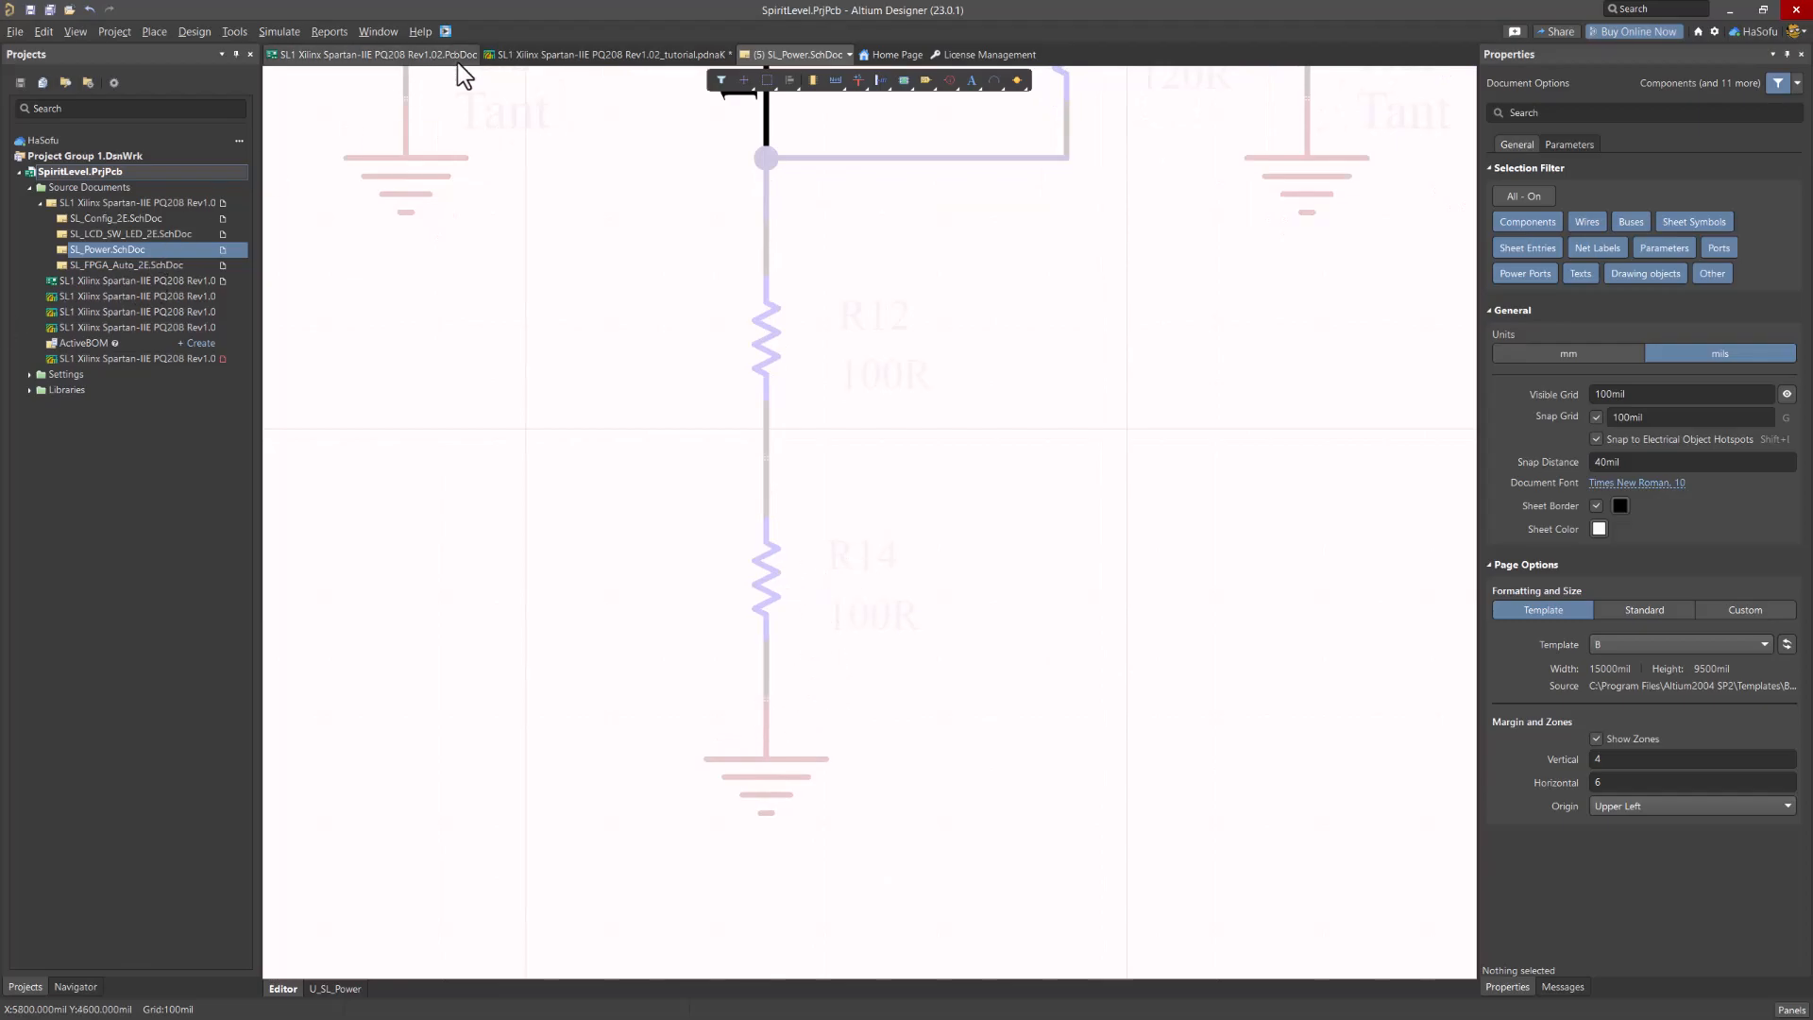
{"action": "left_click", "coordinate": [511, 54]}
Choose the component through which U3 connects to its GND reference, set its Vout to 3.3V and save the load properties
{"action": "mouse_move", "coordinate": [552, 695]}
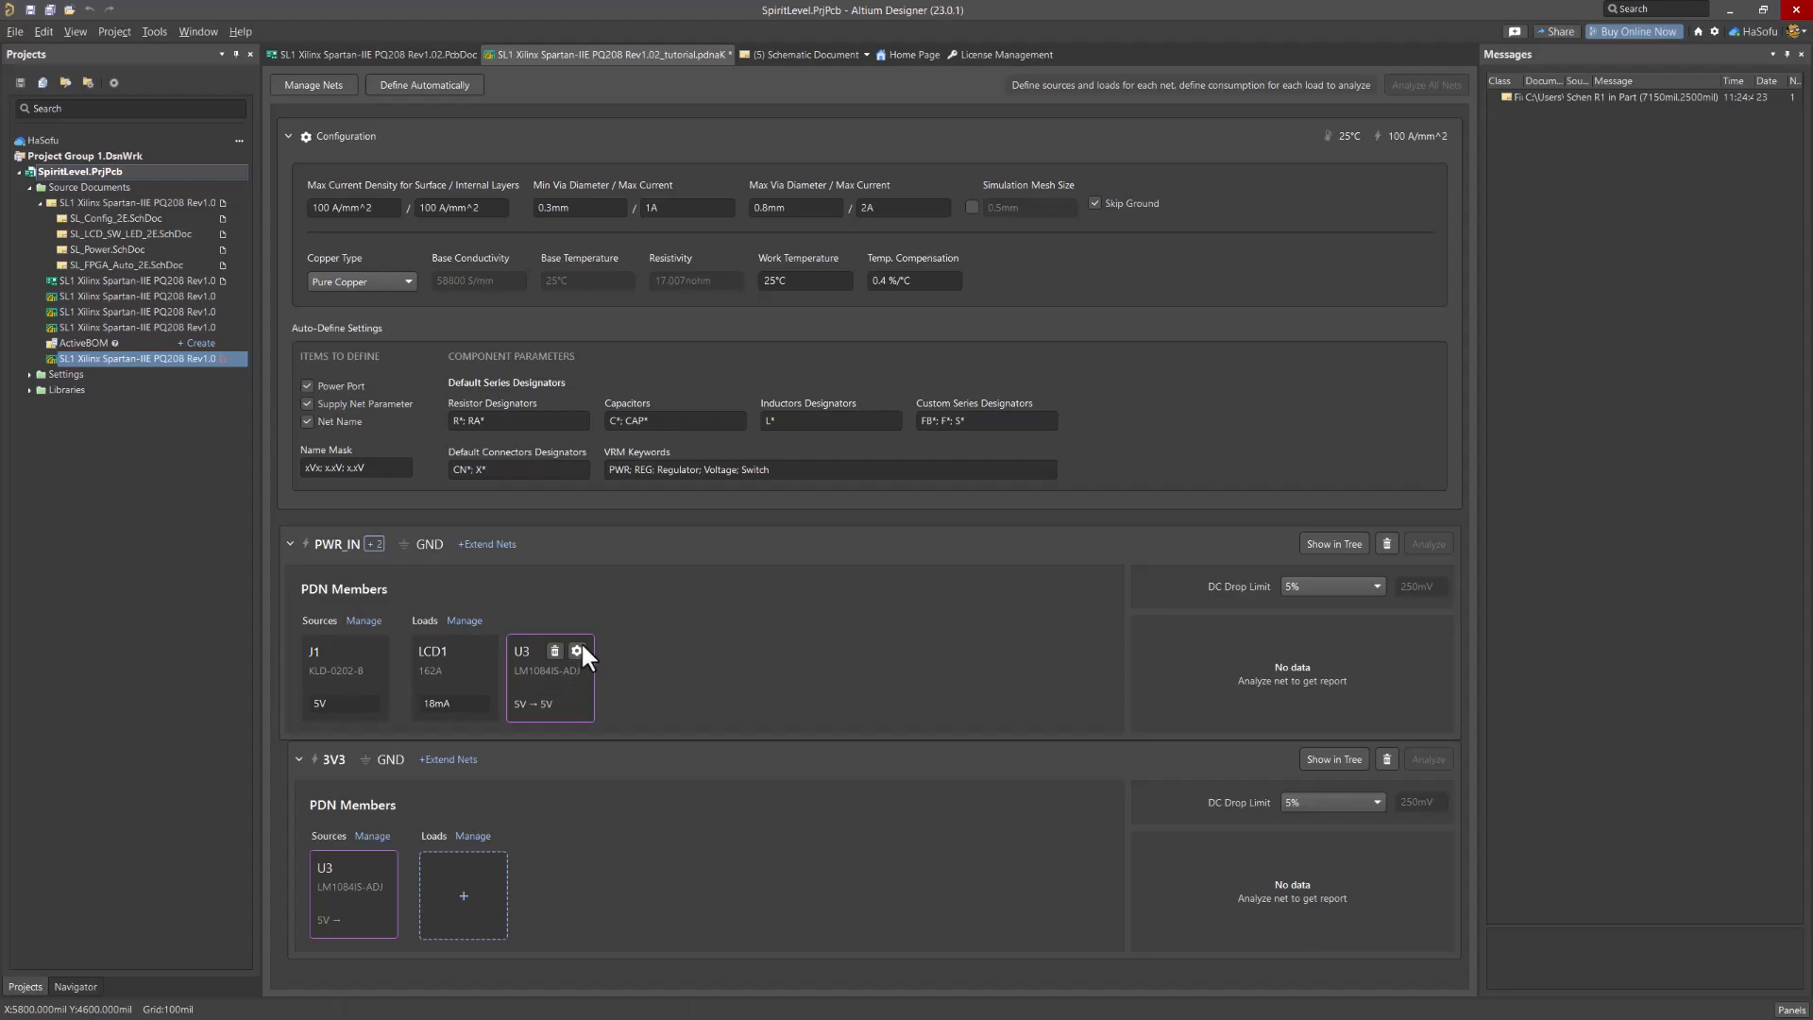
{"action": "left_click", "coordinate": [576, 651]}
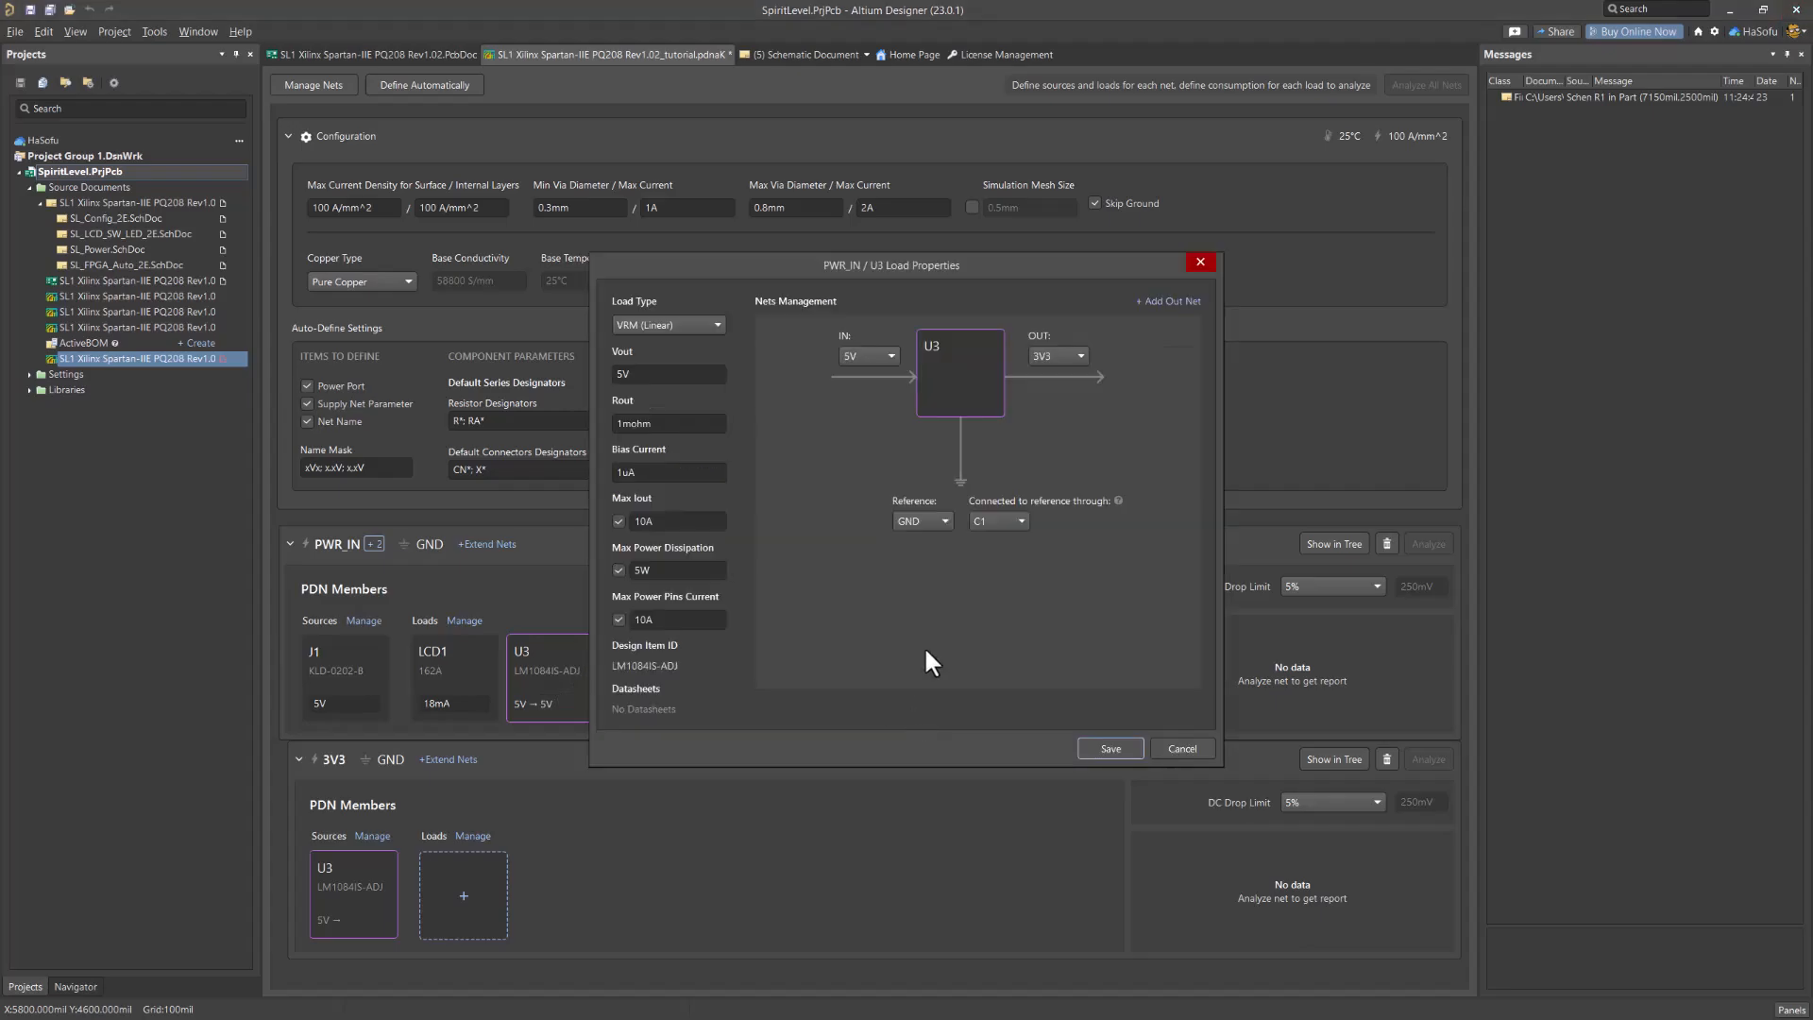
{"action": "left_click", "coordinate": [994, 522]}
{"action": "scroll", "coordinate": [991, 732], "scroll_direction": "down", "scroll_amount": 5}
{"action": "scroll", "coordinate": [993, 733], "scroll_direction": "down", "scroll_amount": 4}
{"action": "left_click", "coordinate": [982, 576]}
{"action": "left_click", "coordinate": [648, 374]}
{"action": "type", "text": "3.3V"}
{"action": "left_click", "coordinate": [700, 424]}
{"action": "left_click", "coordinate": [1108, 742]}
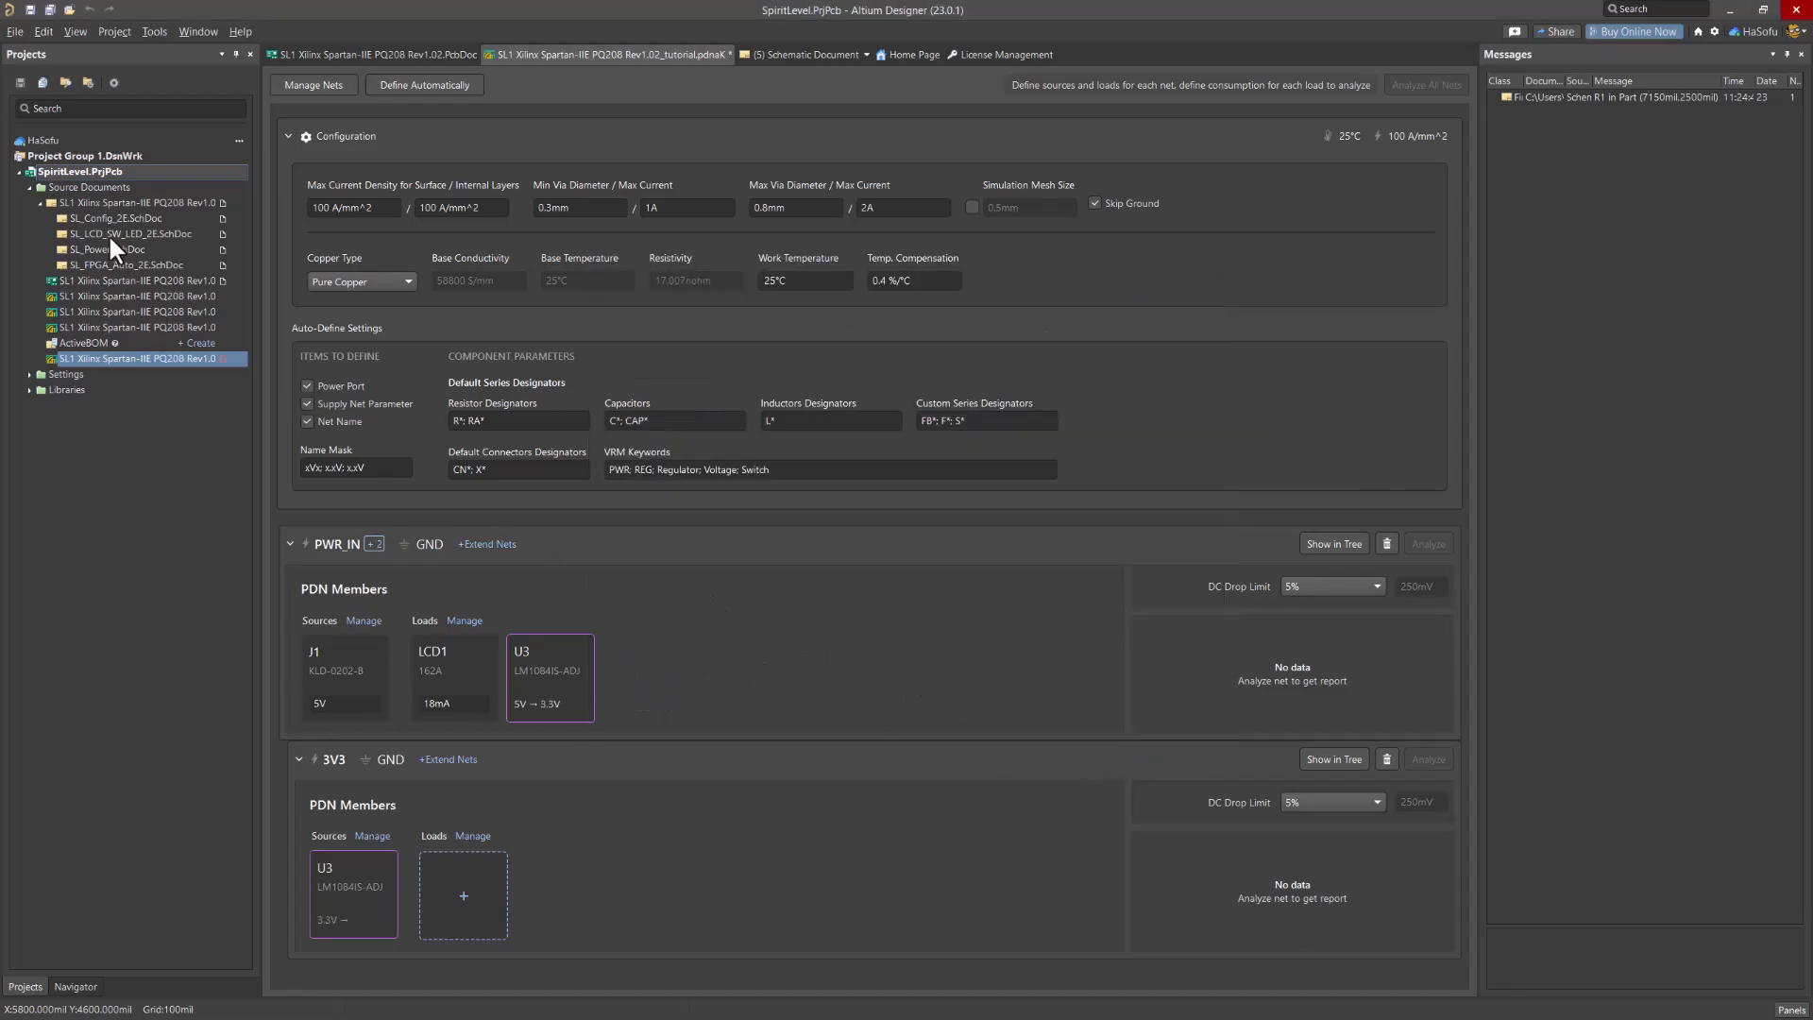
Select regulator U3 on the SL_Power.SchDoc schematic and review its component properties down to the part choices
{"action": "double_click", "coordinate": [127, 249]}
{"action": "right_click_drag", "start_coordinate": [959, 331], "coordinate": [957, 715]}
{"action": "double_click", "coordinate": [851, 311]}
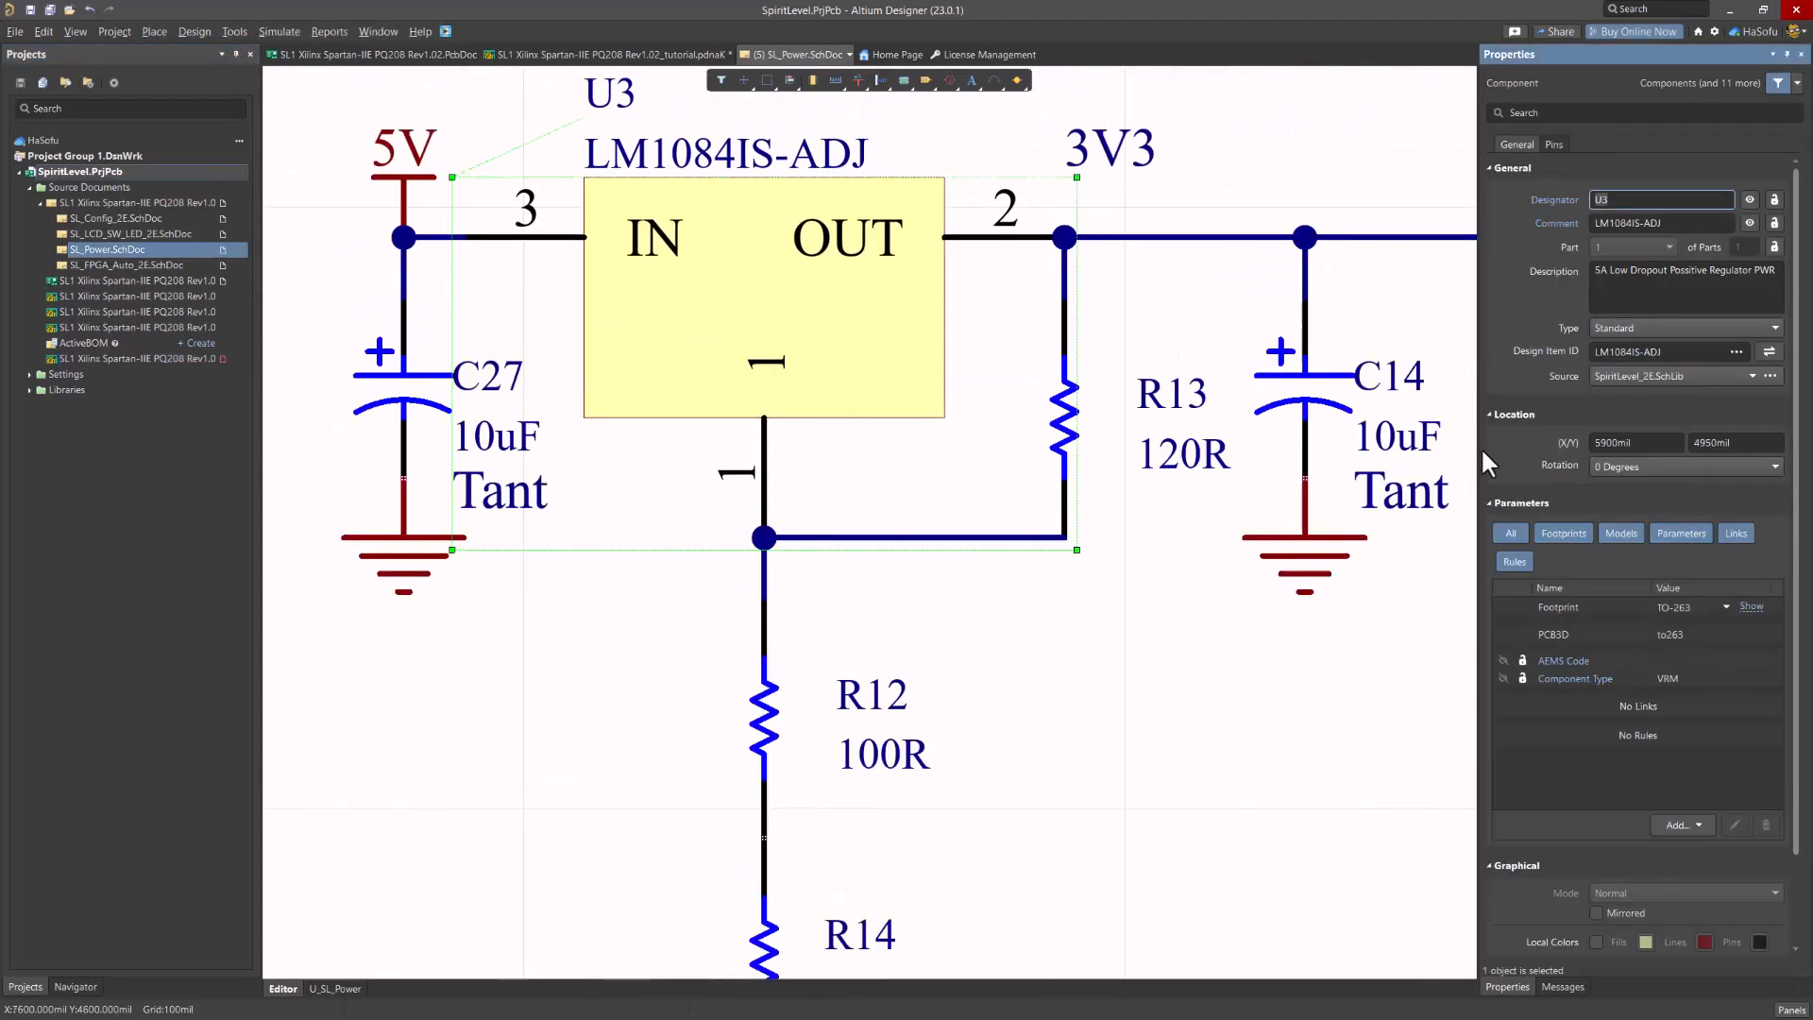
{"action": "left_click", "coordinate": [1613, 774]}
{"action": "left_click", "coordinate": [1668, 226]}
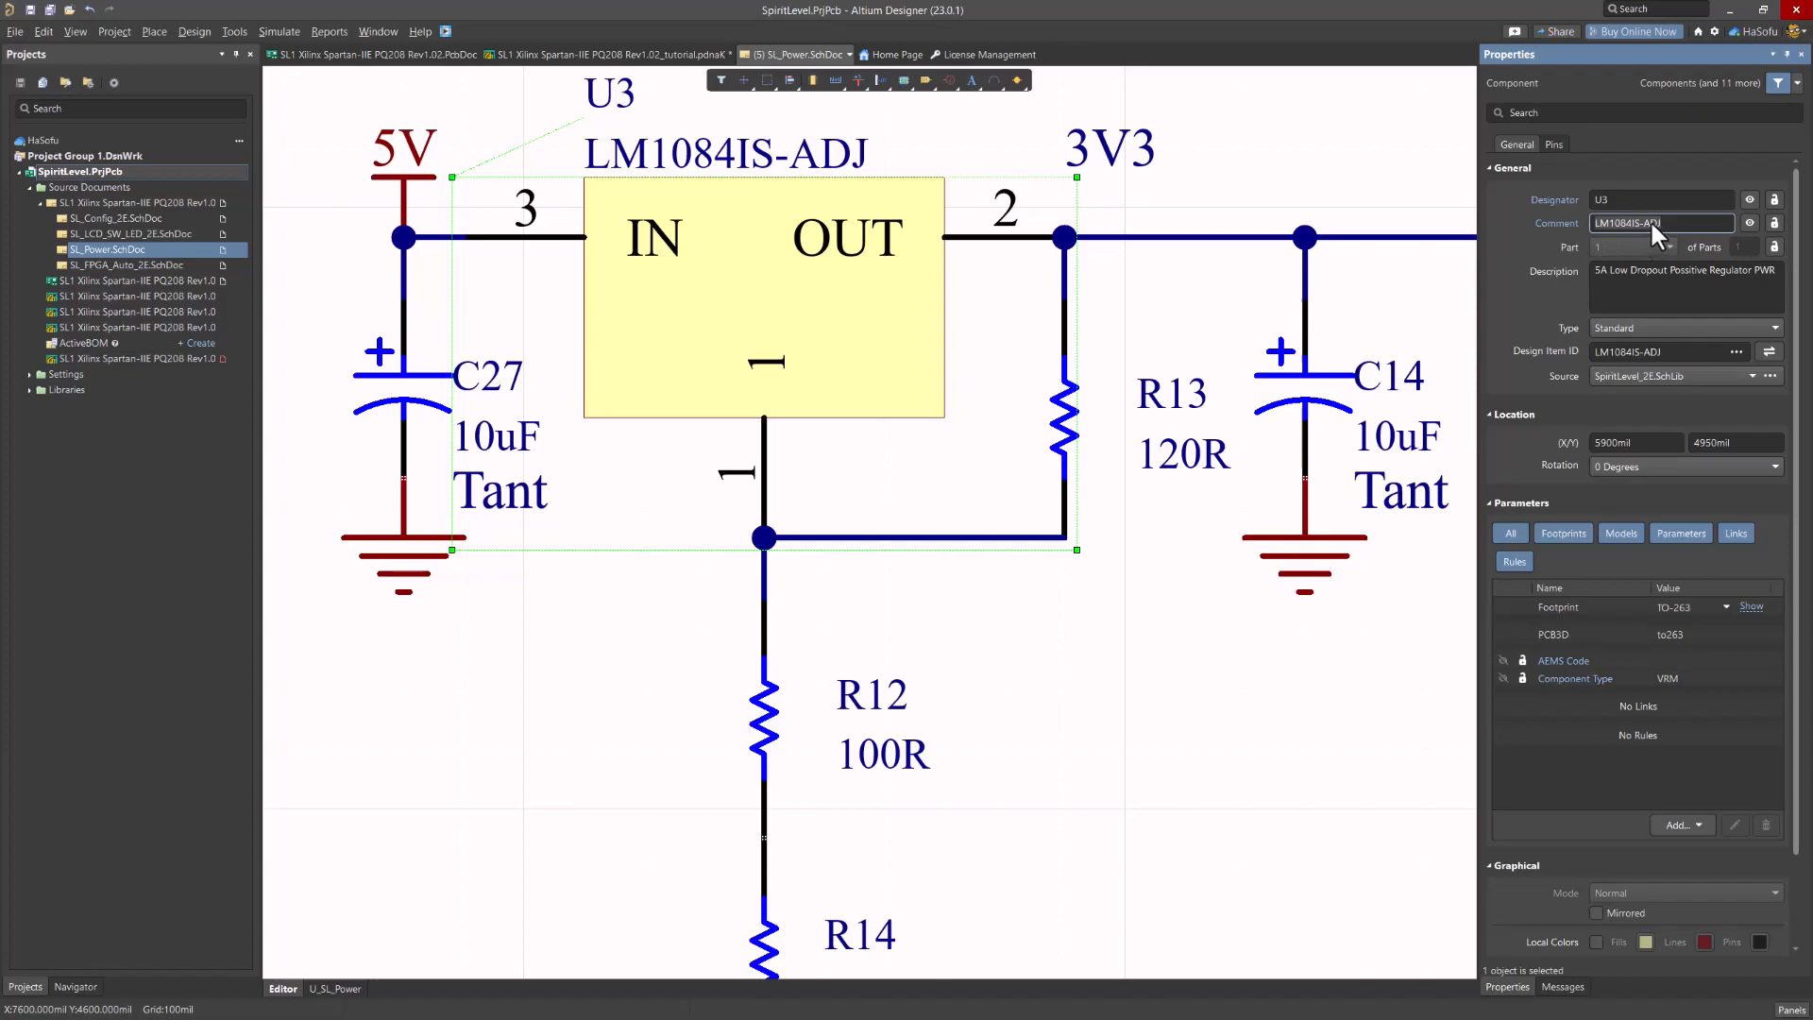
{"action": "scroll", "coordinate": [1557, 834], "scroll_direction": "down", "scroll_amount": 2}
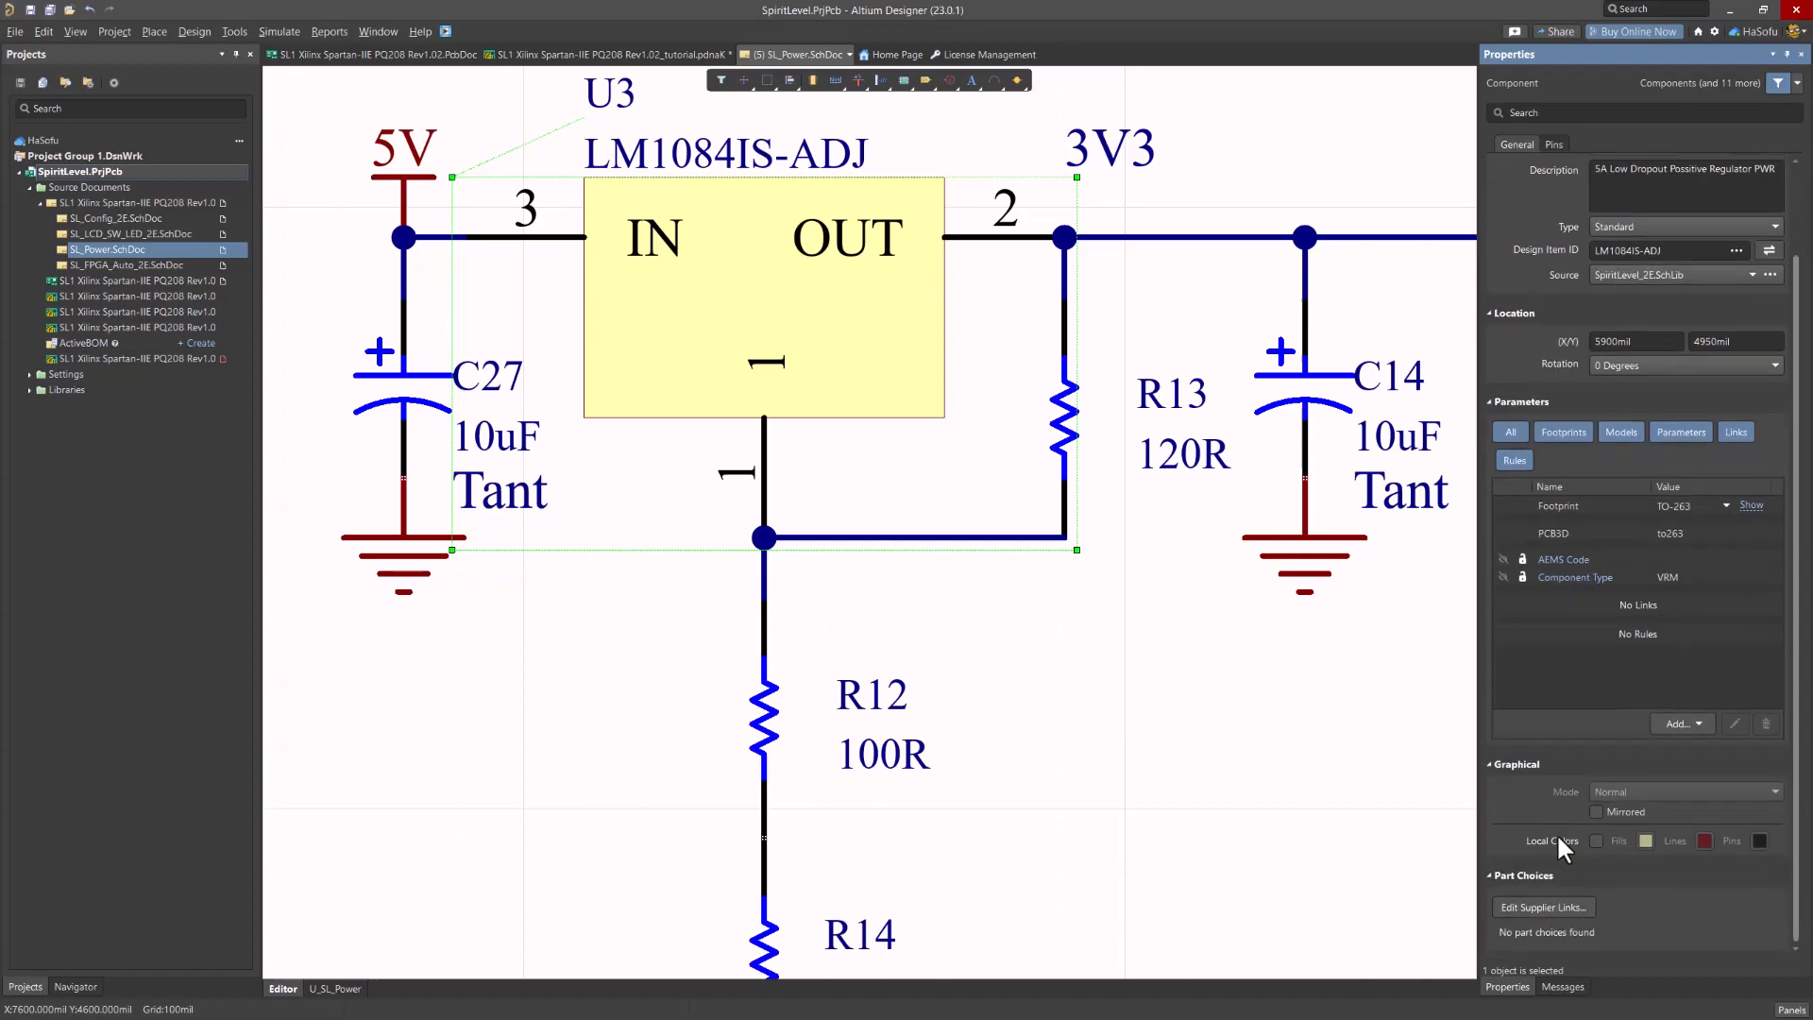
Add the TI National Semiconductor LM1084IS-ADJ as a supplier link for U3
{"action": "left_click", "coordinate": [1561, 904]}
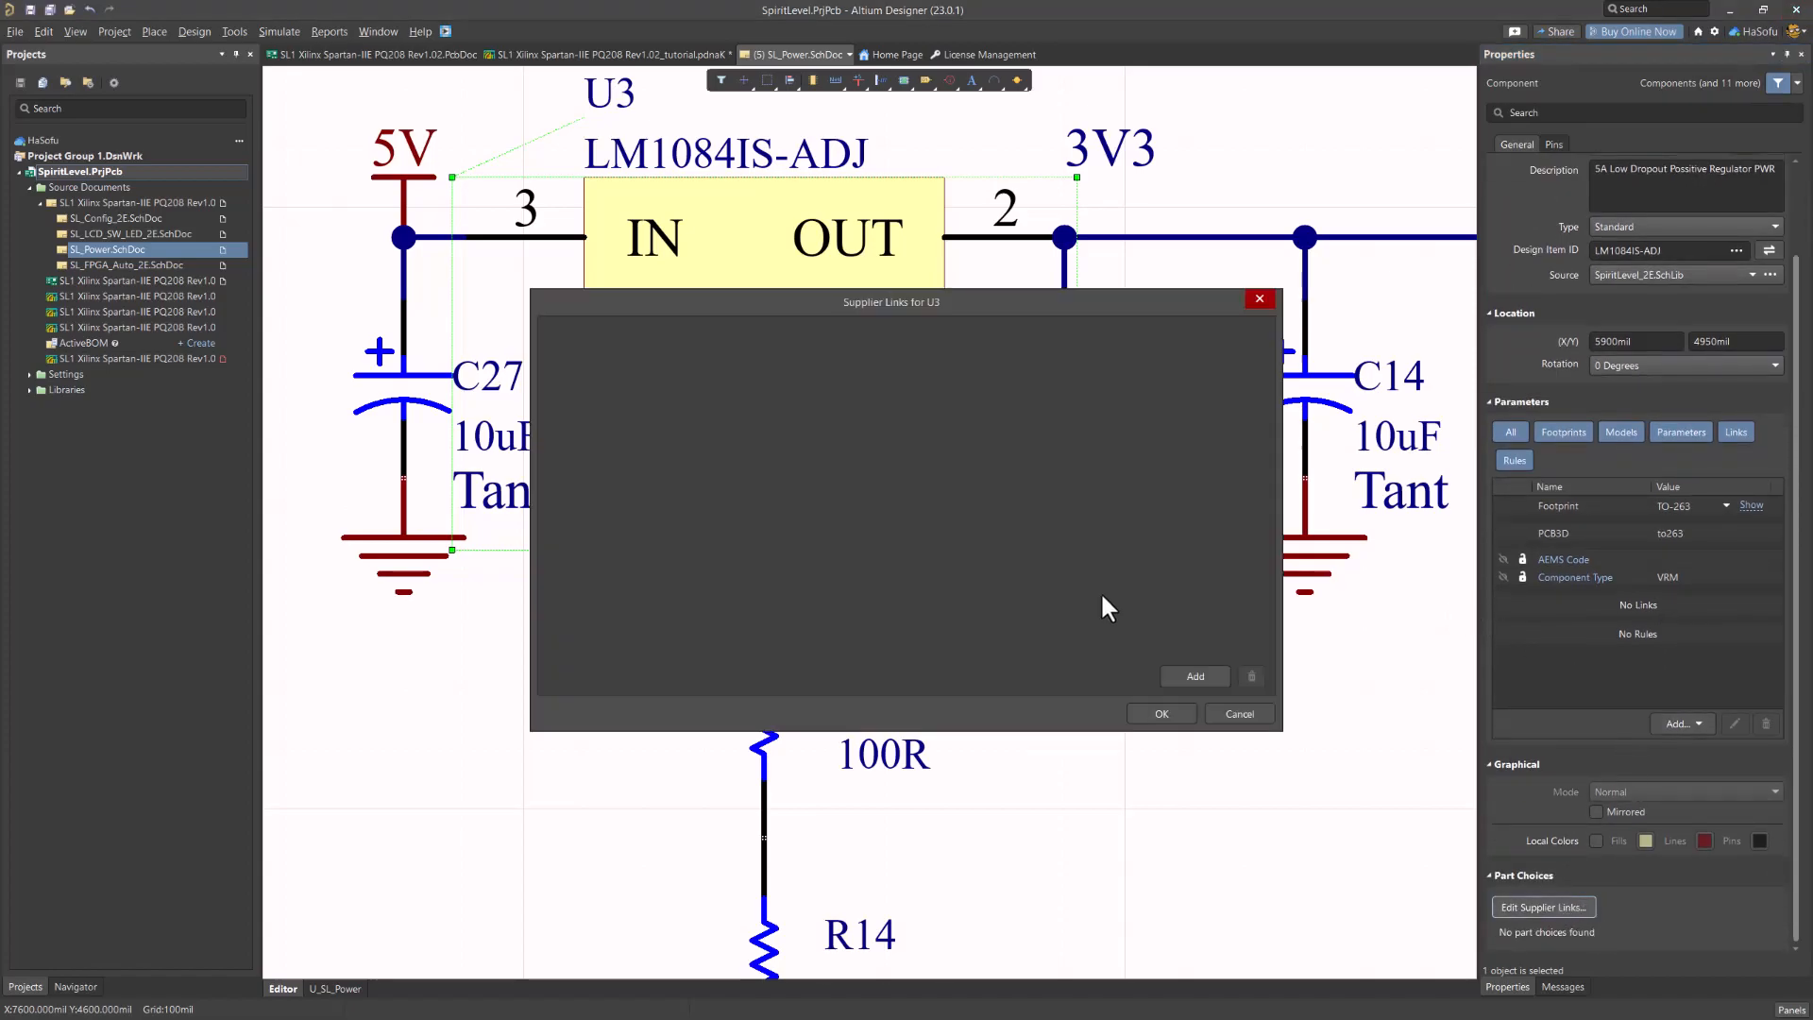
{"action": "left_click", "coordinate": [1183, 676]}
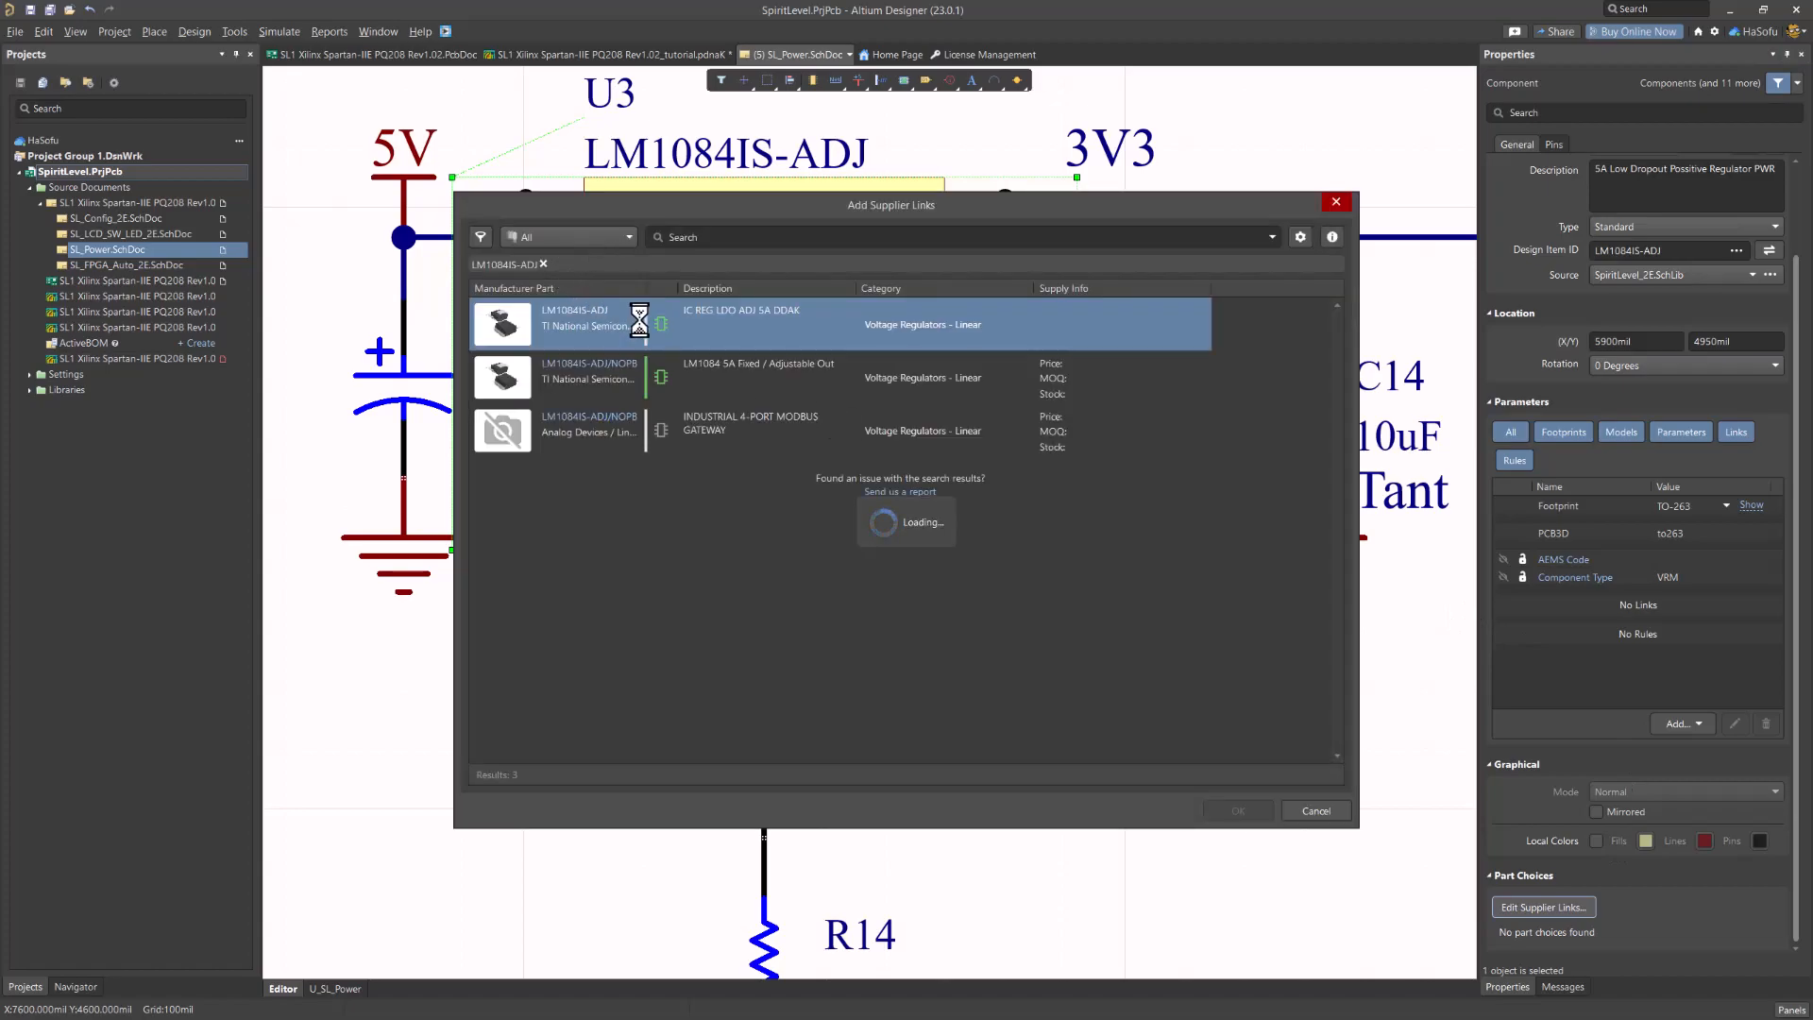
{"action": "left_click", "coordinate": [561, 344]}
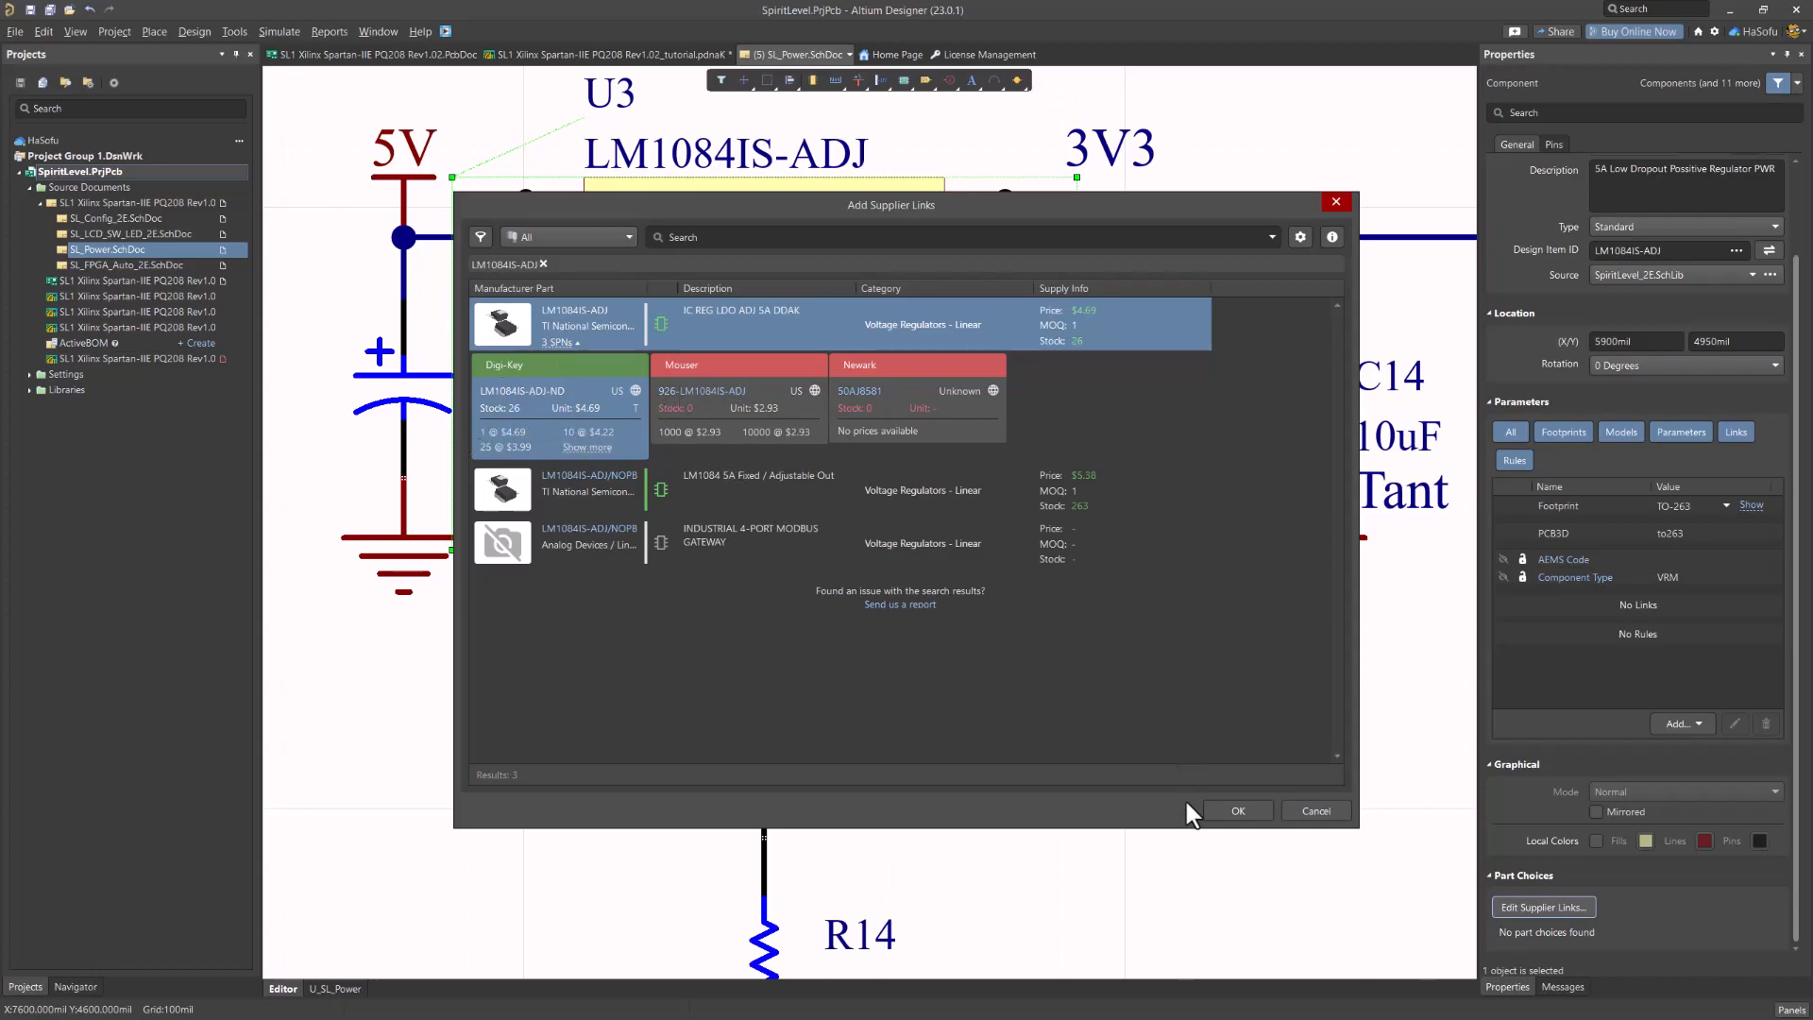
{"action": "left_click", "coordinate": [1222, 809]}
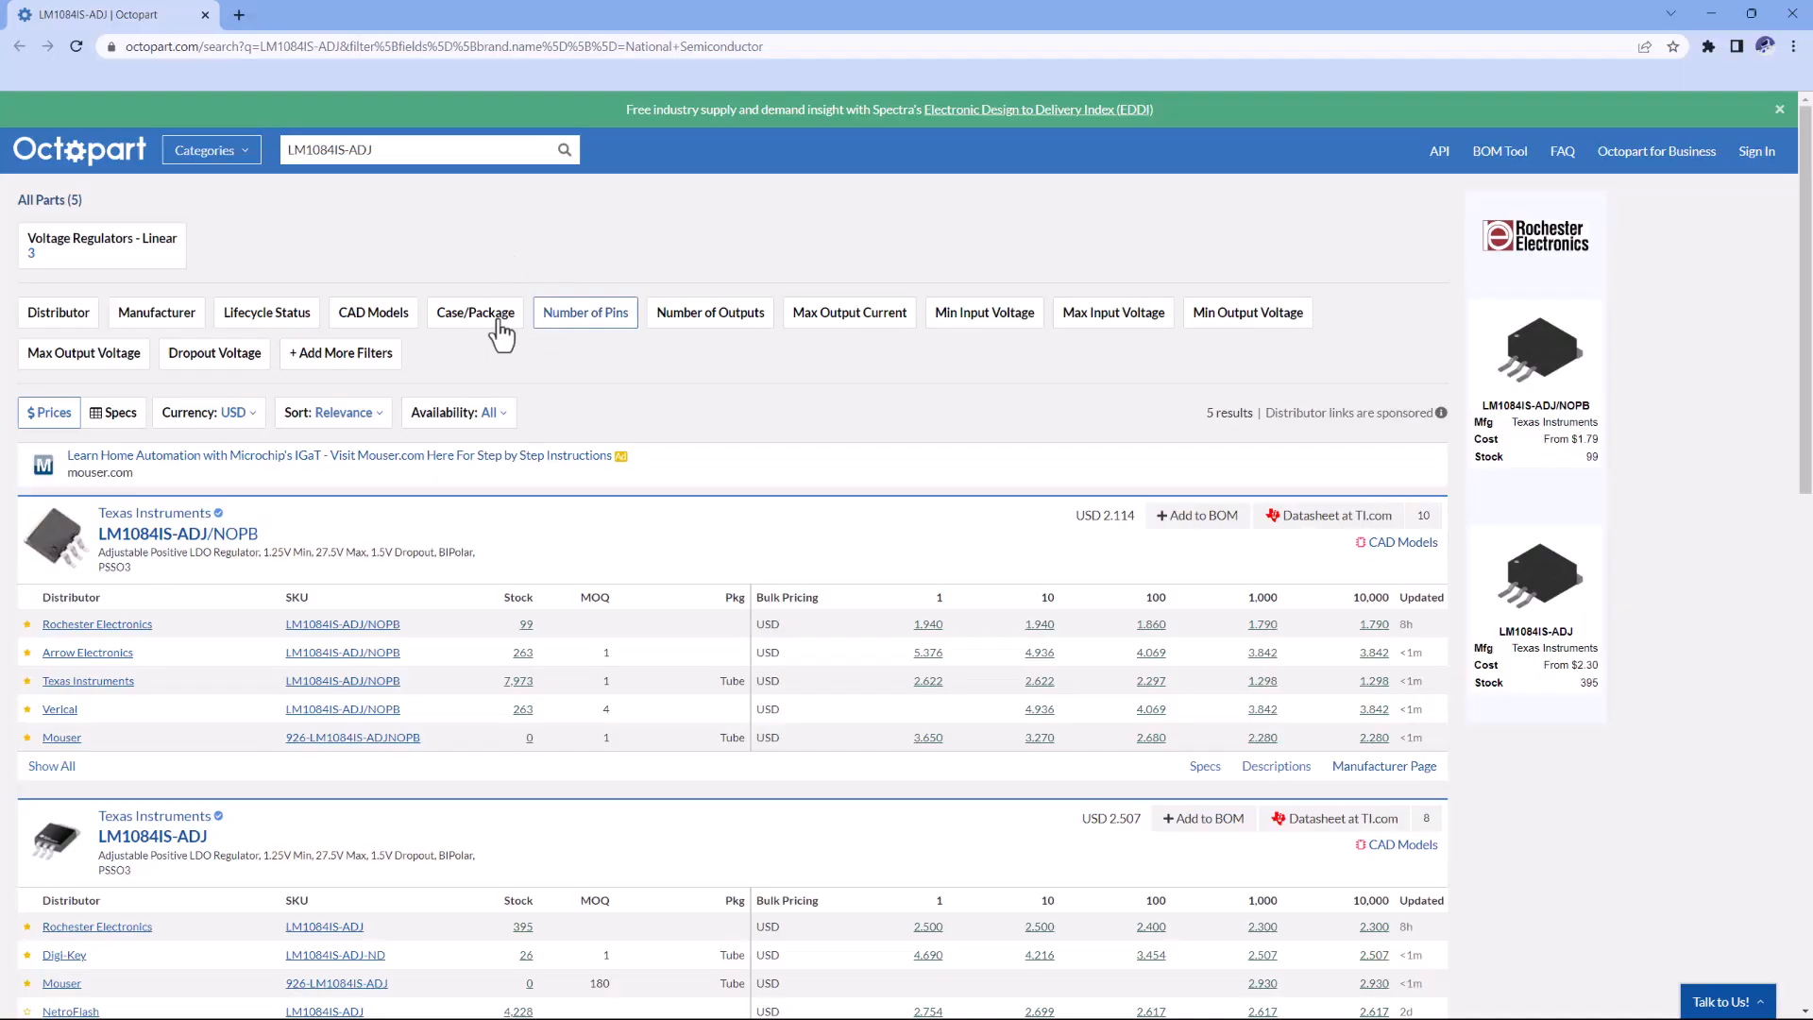
Look through the Octopart listings for LM1084IS-ADJ to locate the Texas Instruments part
{"action": "scroll", "coordinate": [251, 492], "scroll_direction": "down", "scroll_amount": 1}
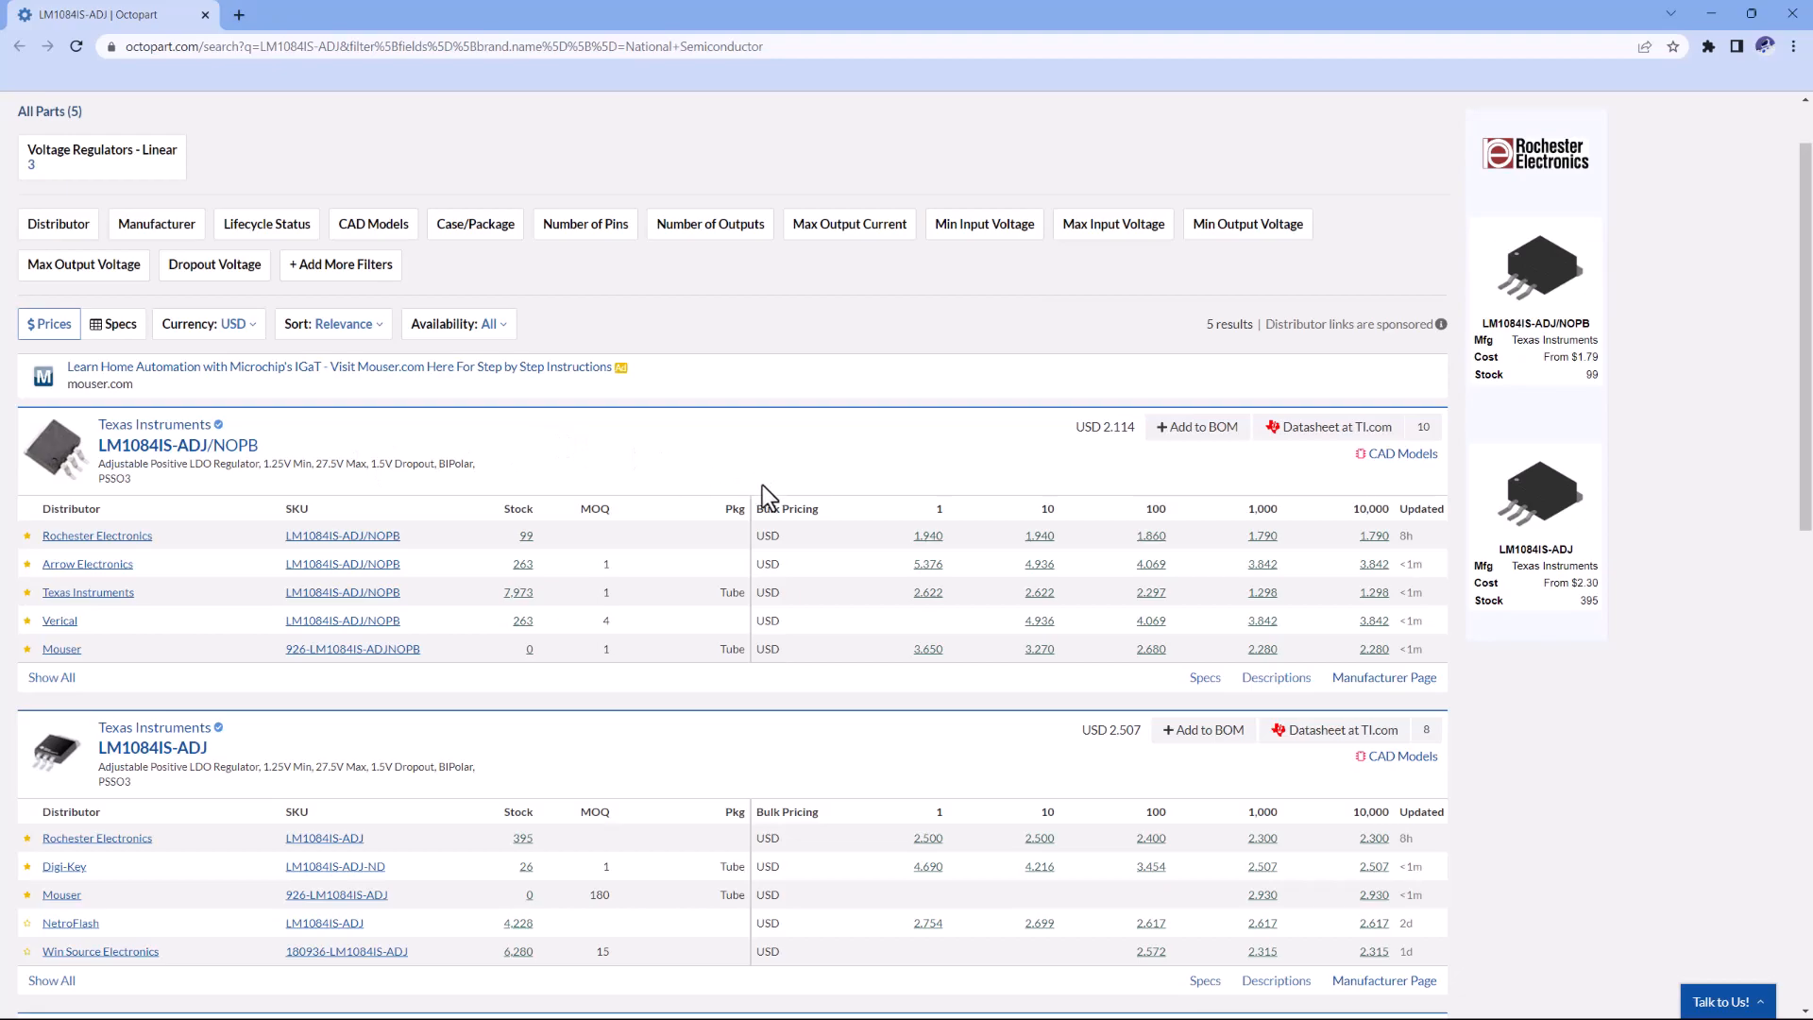
{"action": "scroll", "coordinate": [762, 485], "scroll_direction": "down", "scroll_amount": 3}
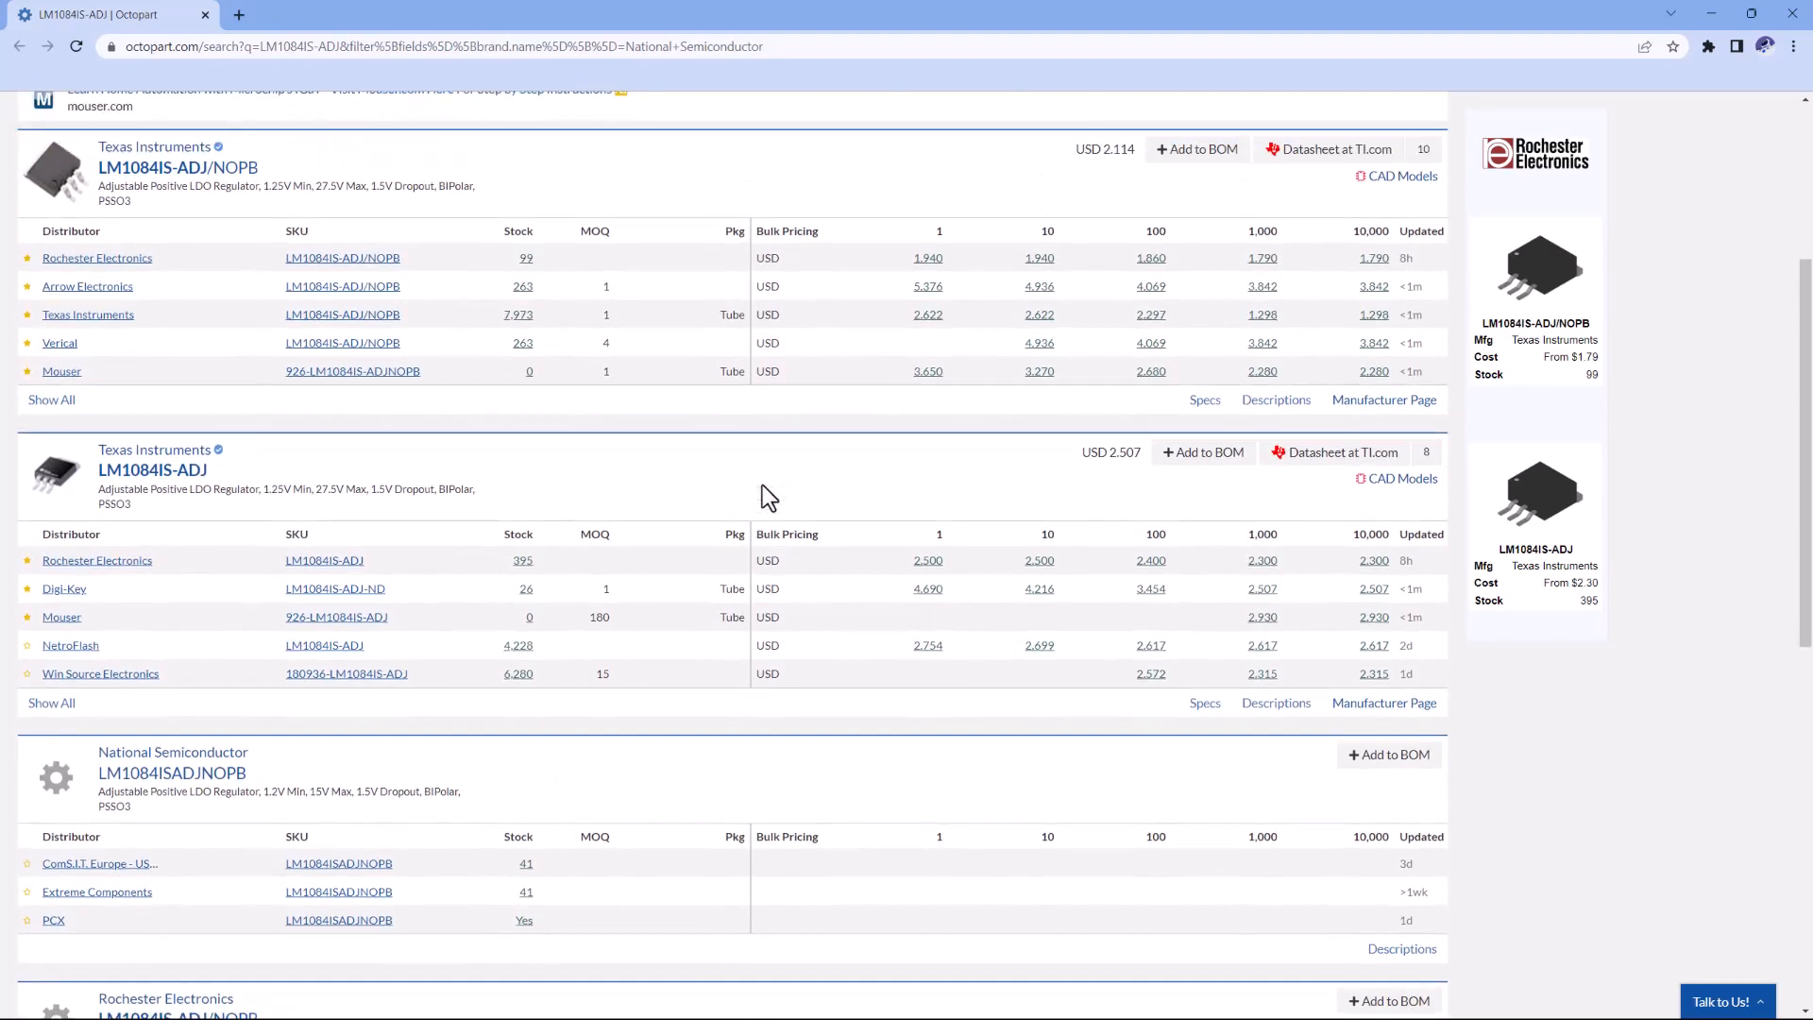
{"action": "scroll", "coordinate": [762, 484], "scroll_direction": "up", "scroll_amount": 1}
{"action": "scroll", "coordinate": [418, 474], "scroll_direction": "down", "scroll_amount": 5}
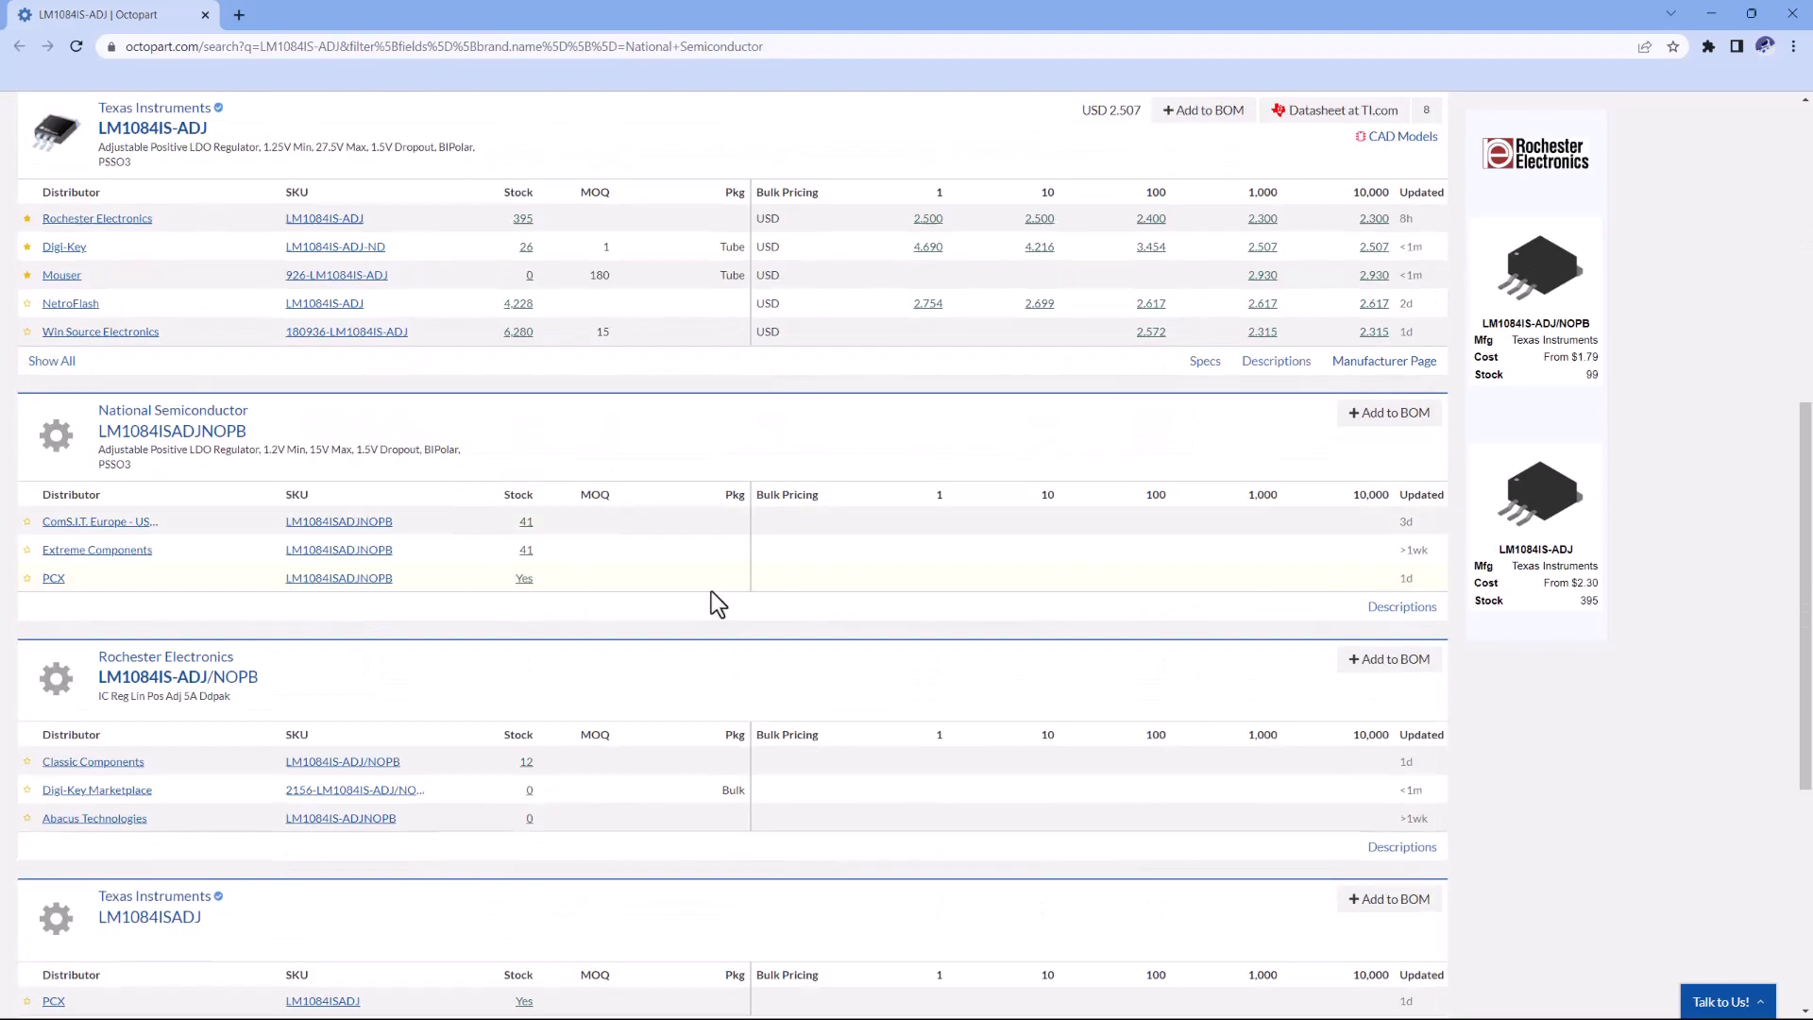
{"action": "scroll", "coordinate": [711, 591], "scroll_direction": "down", "scroll_amount": 5}
{"action": "left_click", "coordinate": [712, 600]}
{"action": "scroll", "coordinate": [371, 432], "scroll_direction": "up", "scroll_amount": 3}
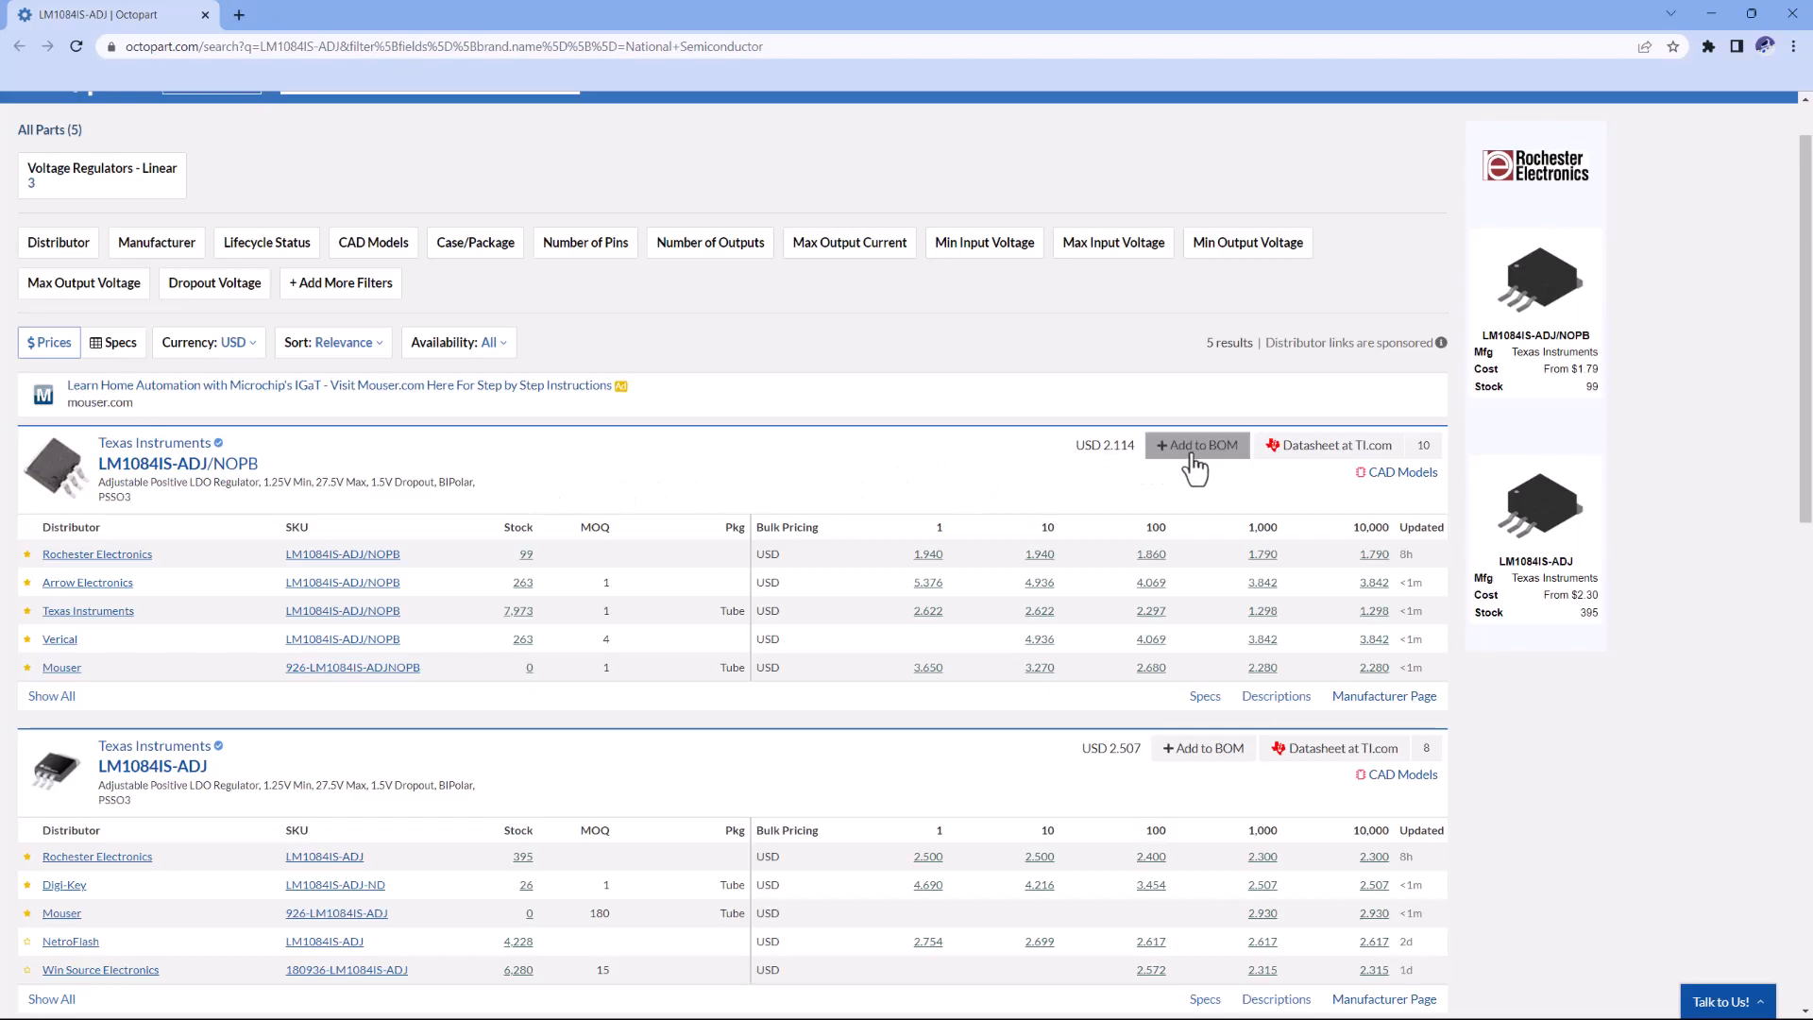
Open the Texas Instruments LM1084 datasheet and examine its typical application, pin configuration and absolute maximum ratings
{"action": "left_click", "coordinate": [1345, 461]}
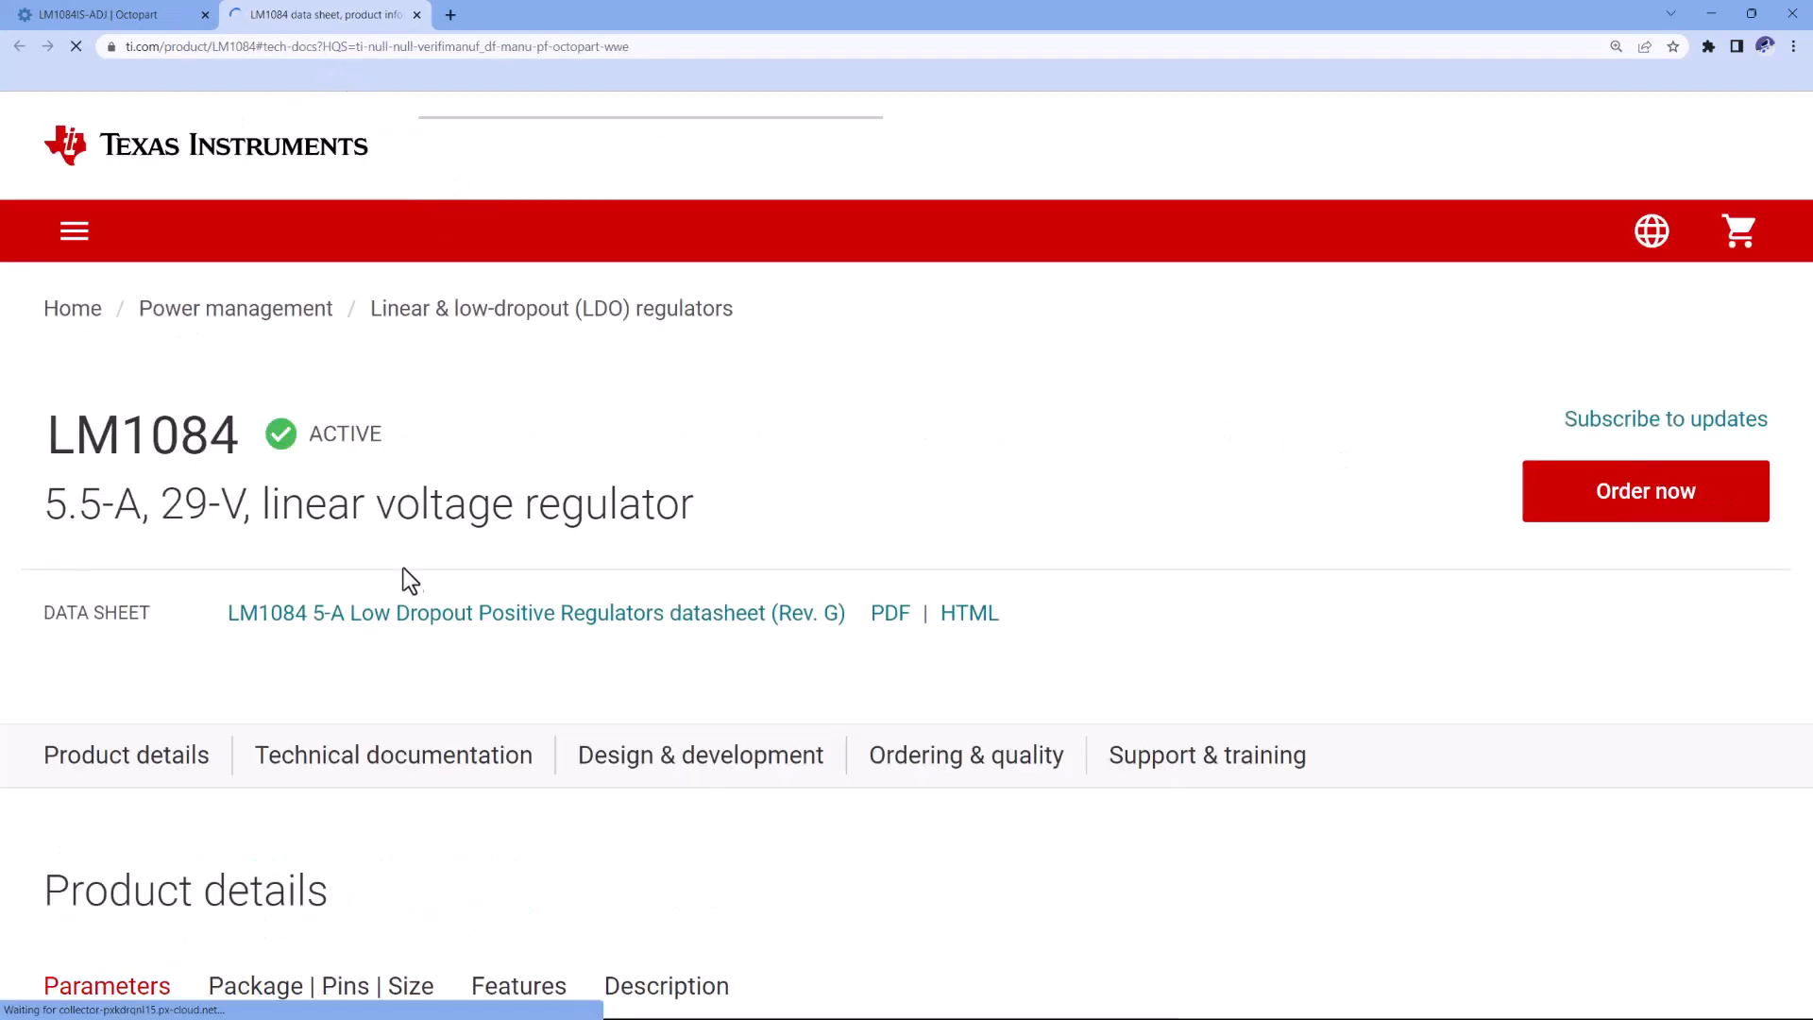
{"action": "left_click", "coordinate": [432, 616]}
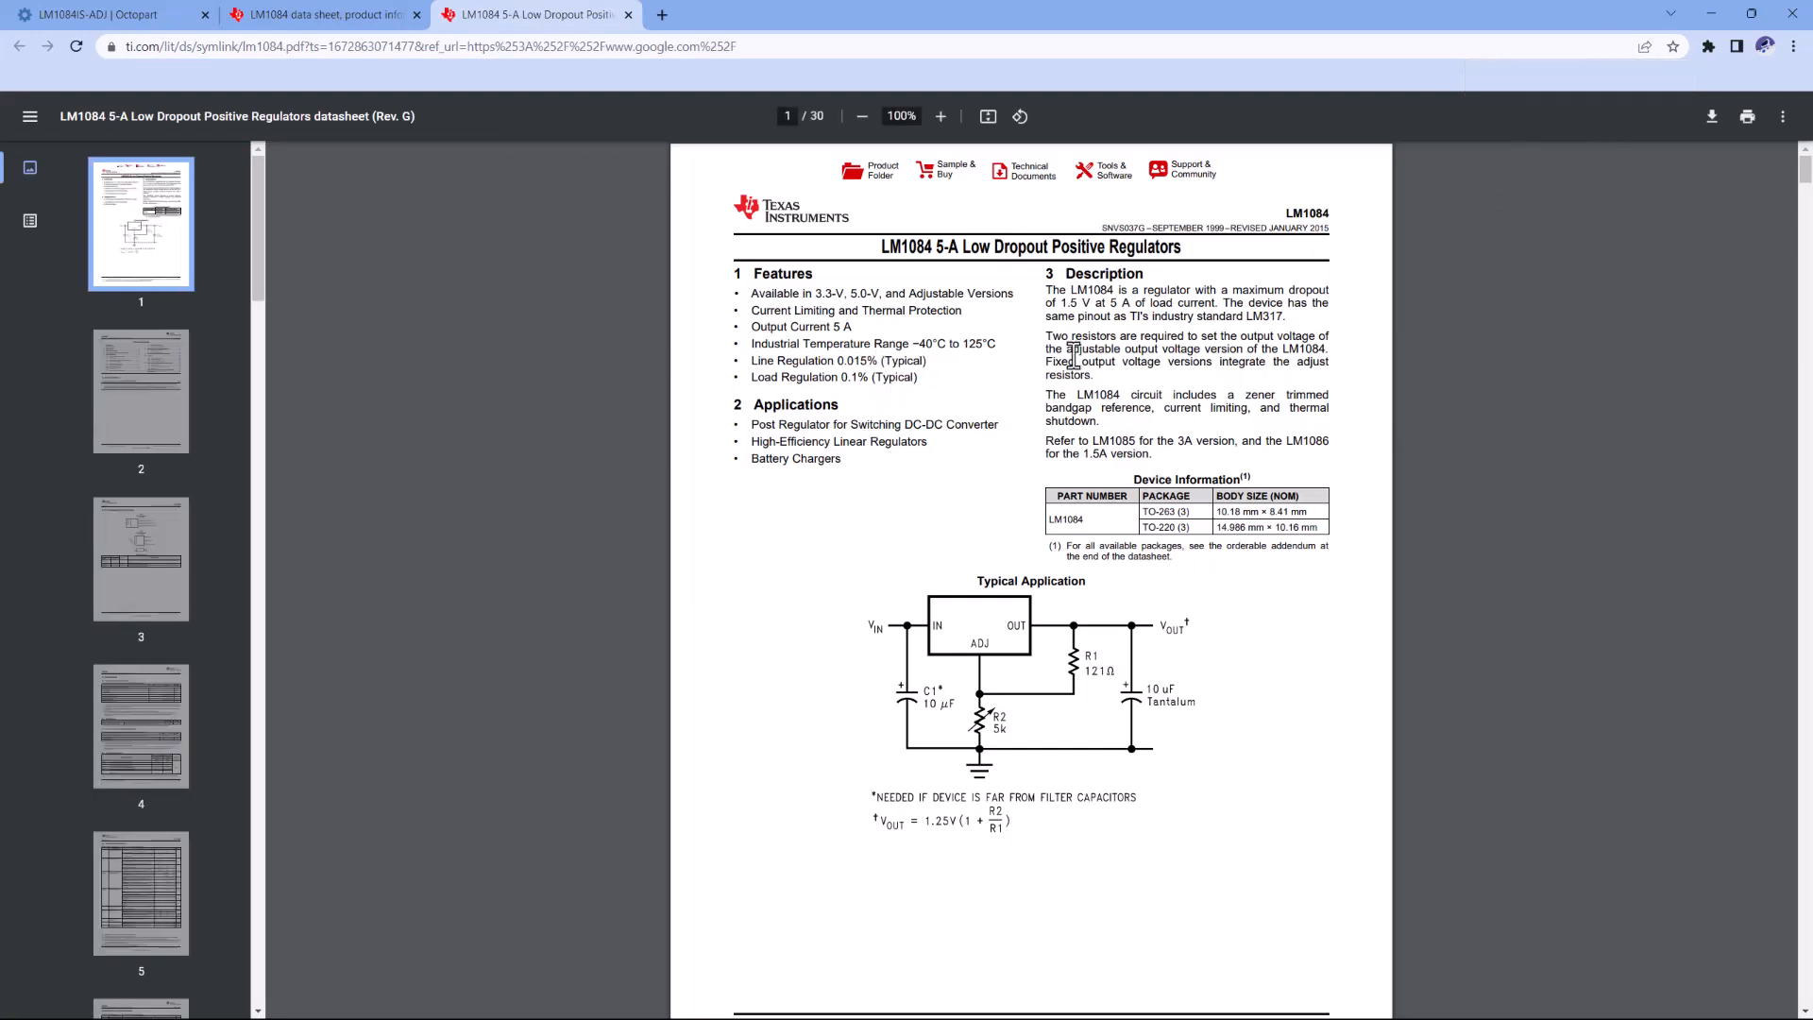
{"action": "scroll", "coordinate": [1199, 561], "scroll_direction": "down", "scroll_amount": 4}
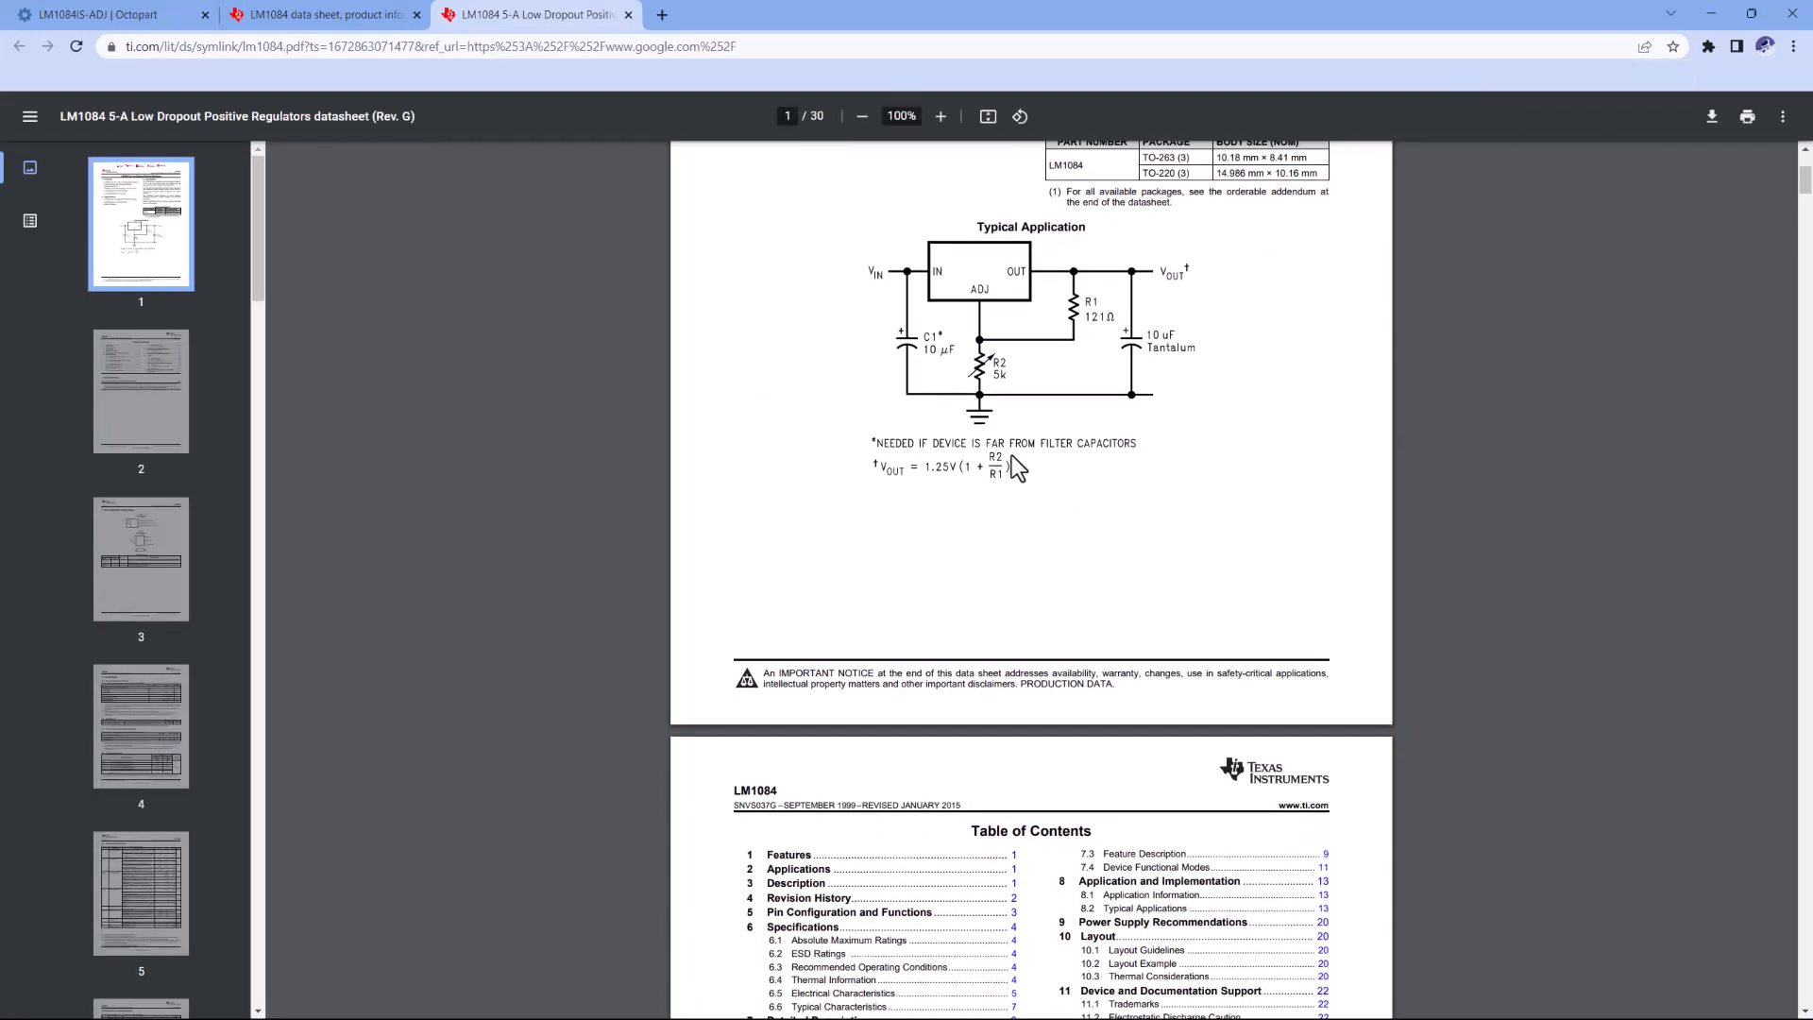
{"action": "scroll", "coordinate": [1008, 463], "scroll_direction": "down", "scroll_amount": 15}
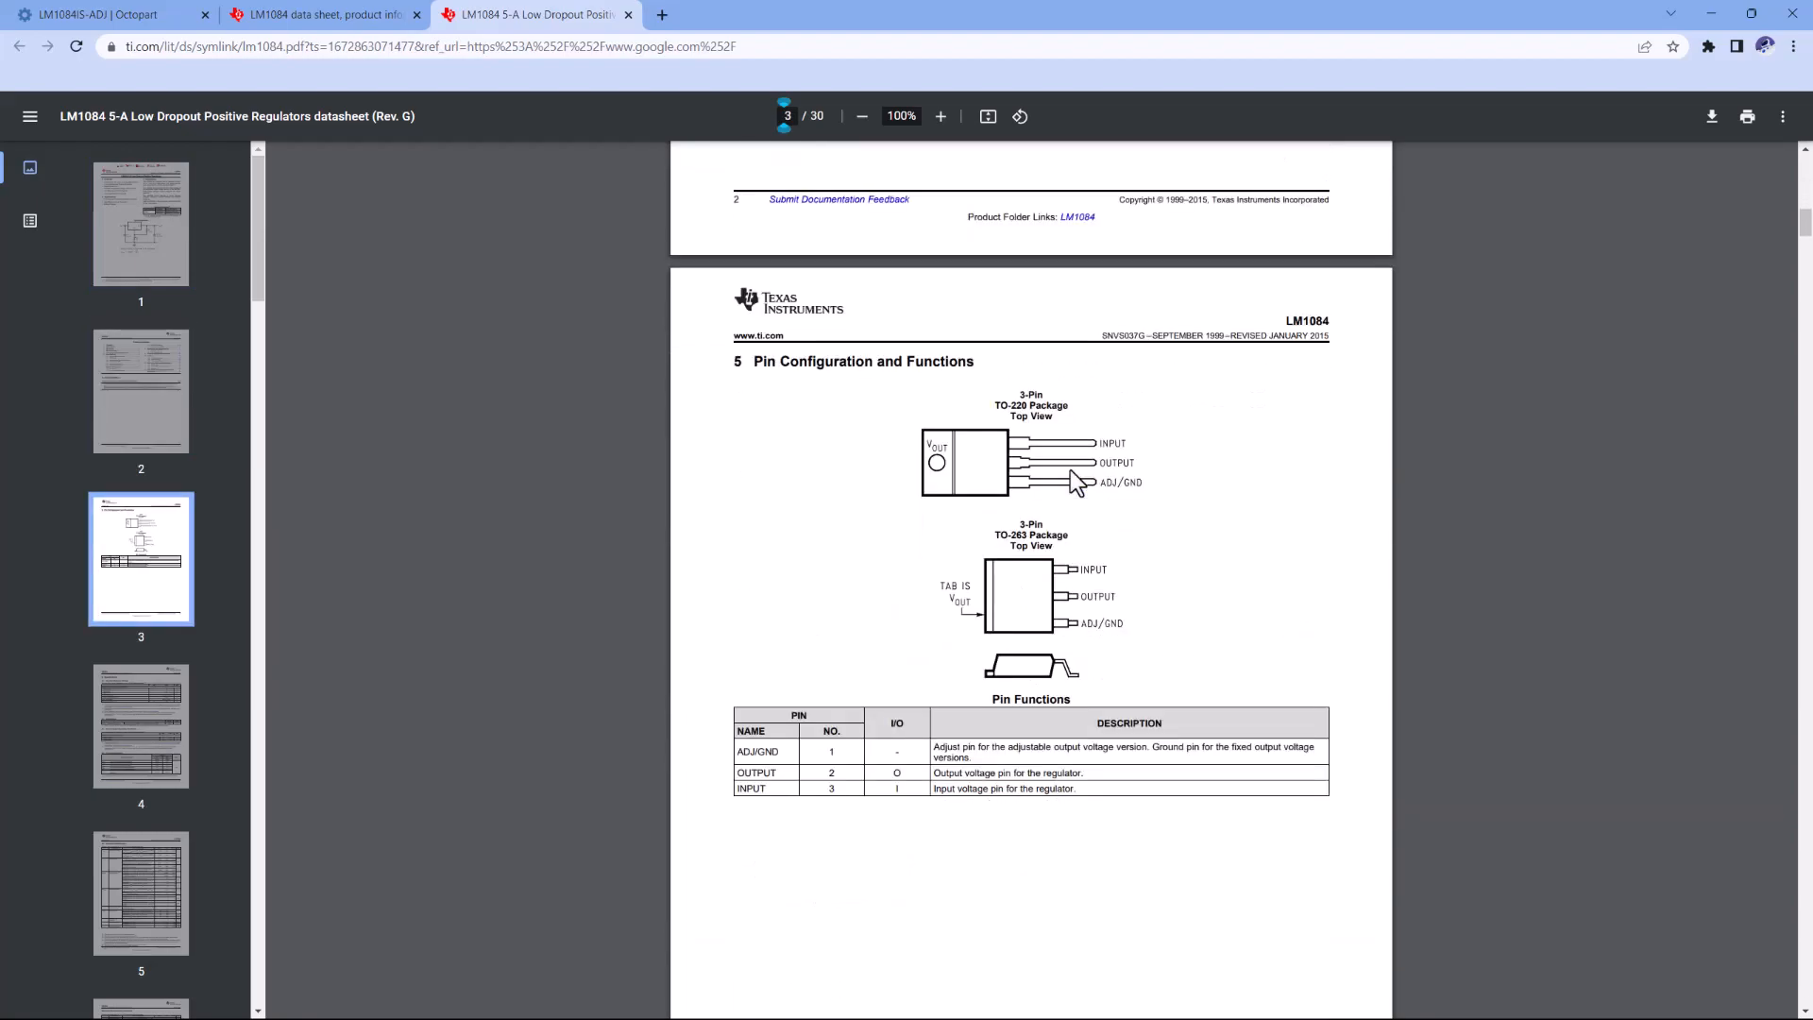
{"action": "scroll", "coordinate": [1070, 472], "scroll_direction": "down", "scroll_amount": 2}
{"action": "scroll", "coordinate": [963, 774], "scroll_direction": "down", "scroll_amount": 5}
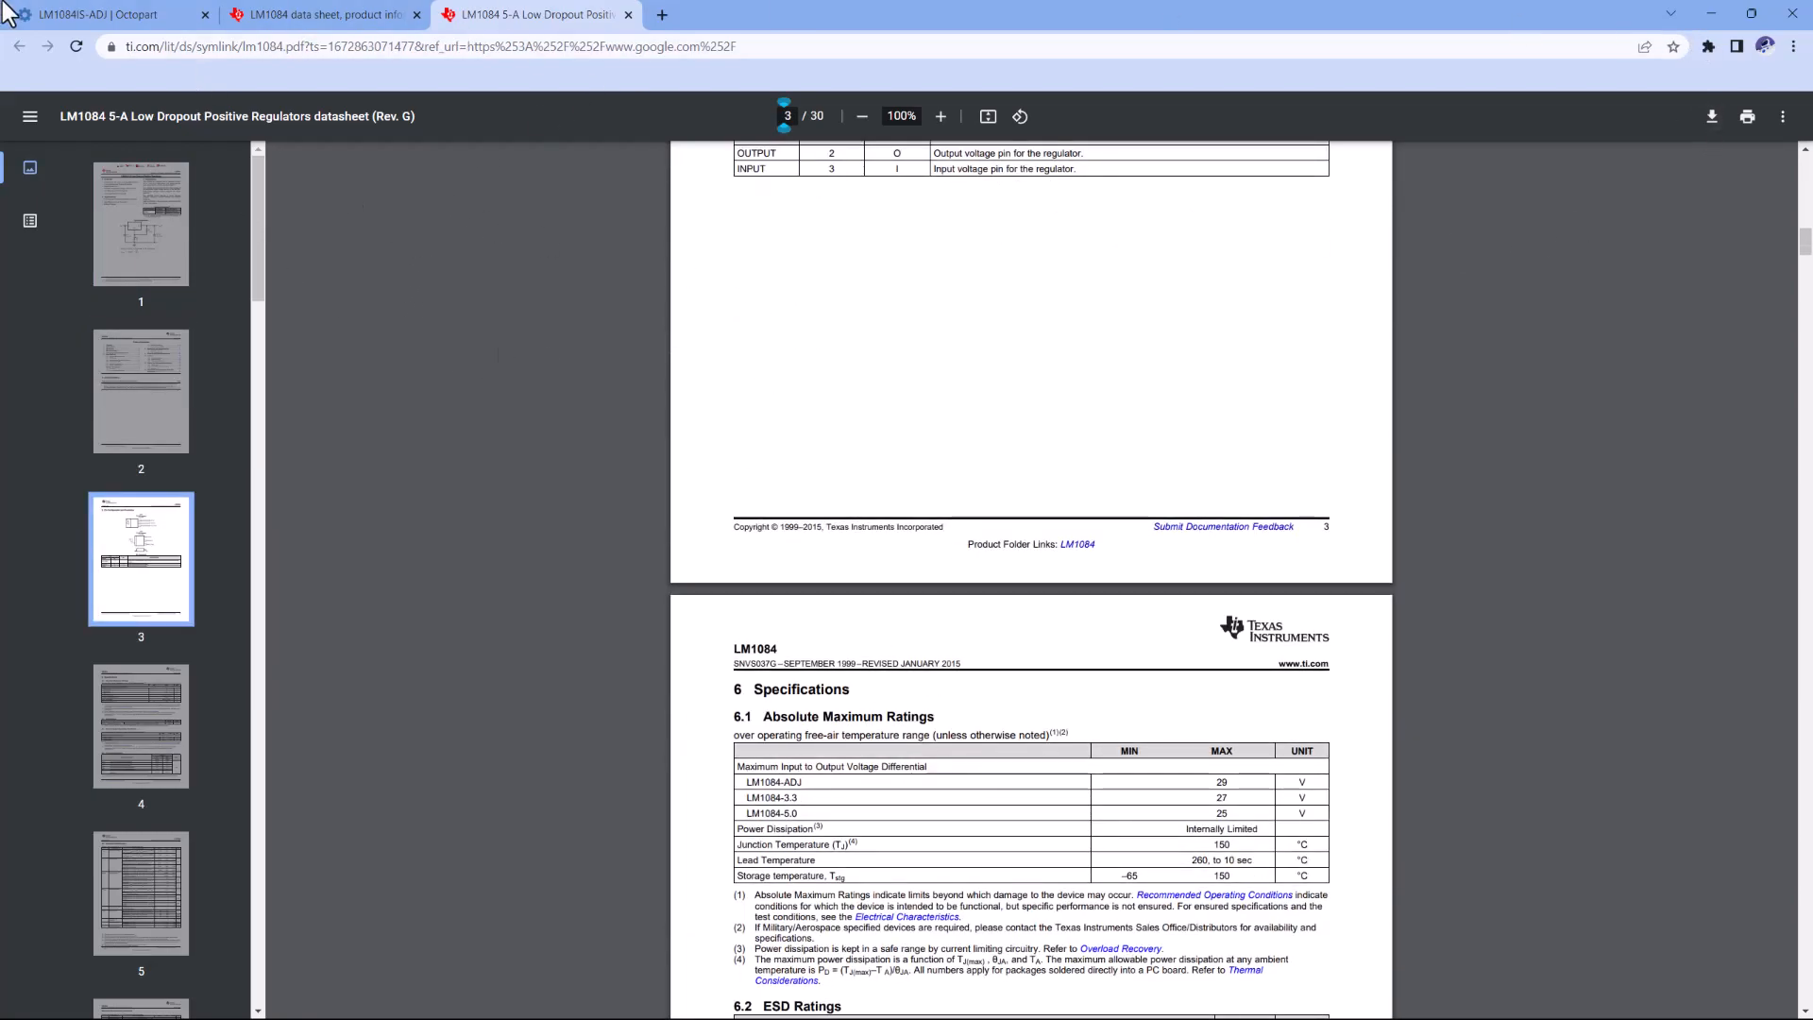
Go back to the Octopart listings and examine the CAD models and technical specifications of the LM1084IS-ADJ/NOPB
{"action": "left_click", "coordinate": [121, 15]}
{"action": "scroll", "coordinate": [785, 377], "scroll_direction": "up", "scroll_amount": 1}
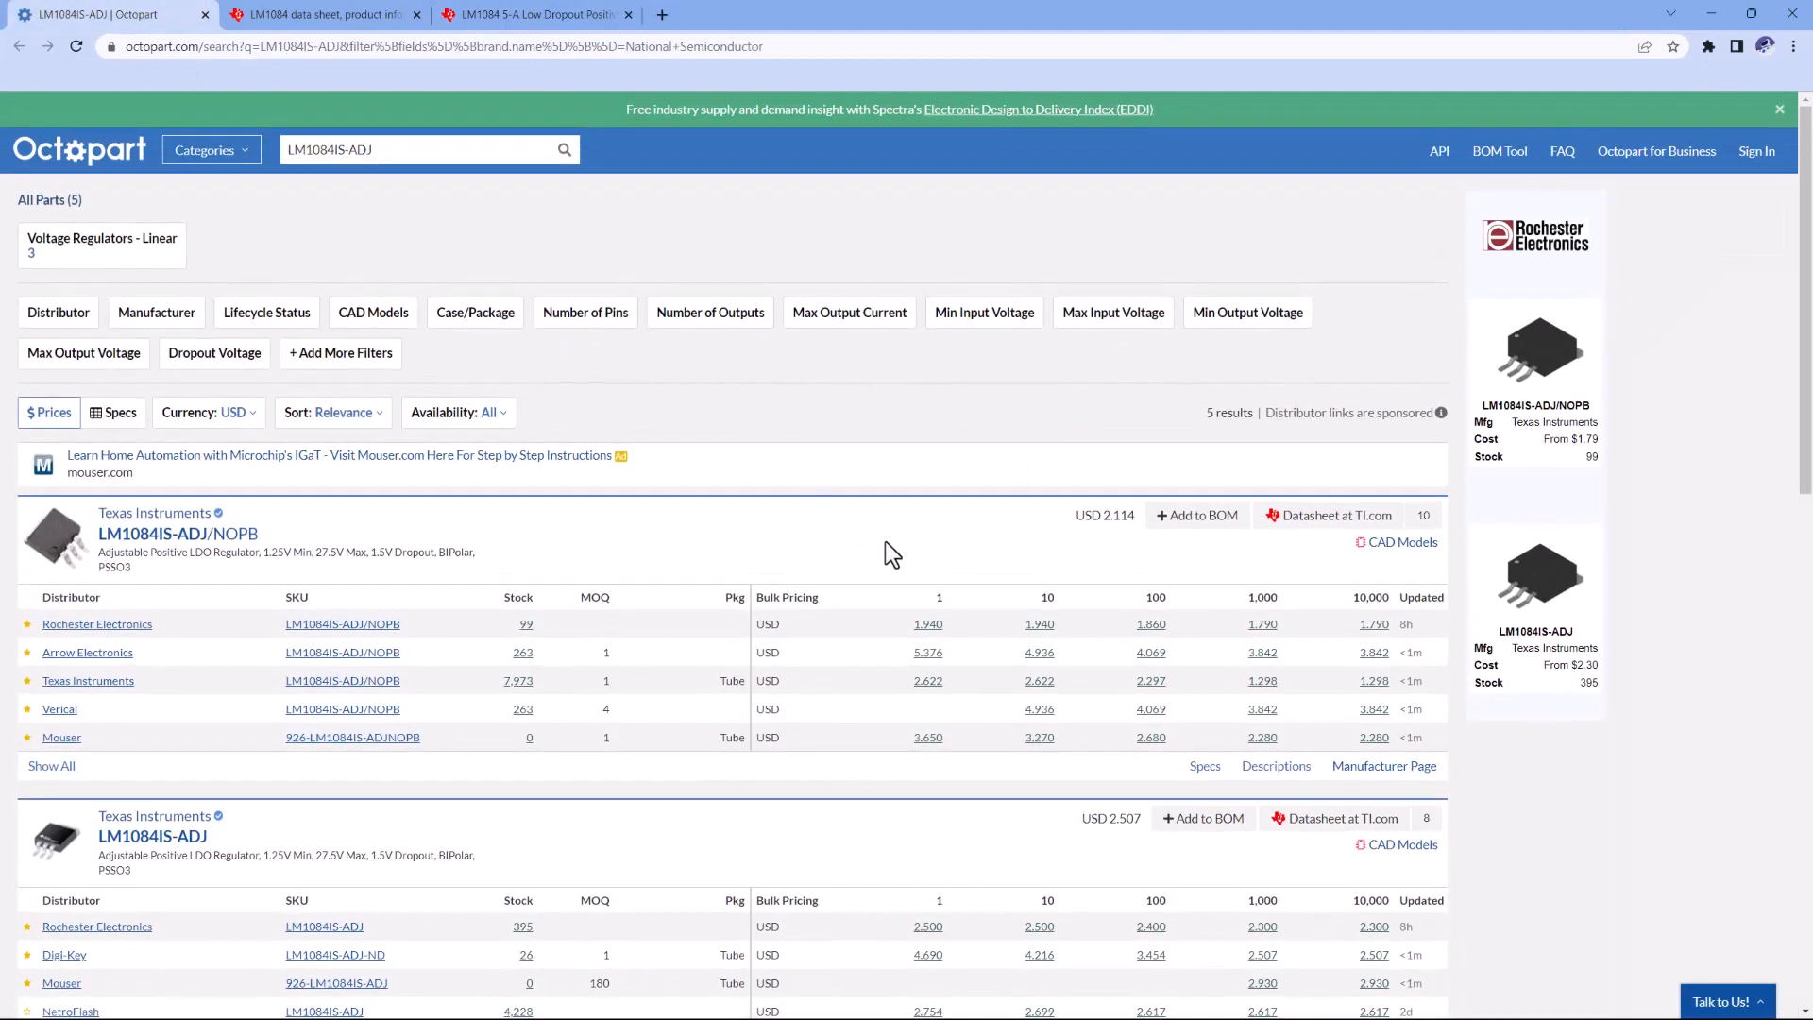
{"action": "scroll", "coordinate": [797, 463], "scroll_direction": "down", "scroll_amount": 3}
{"action": "scroll", "coordinate": [833, 563], "scroll_direction": "down", "scroll_amount": 4}
{"action": "scroll", "coordinate": [1147, 475], "scroll_direction": "up", "scroll_amount": 5}
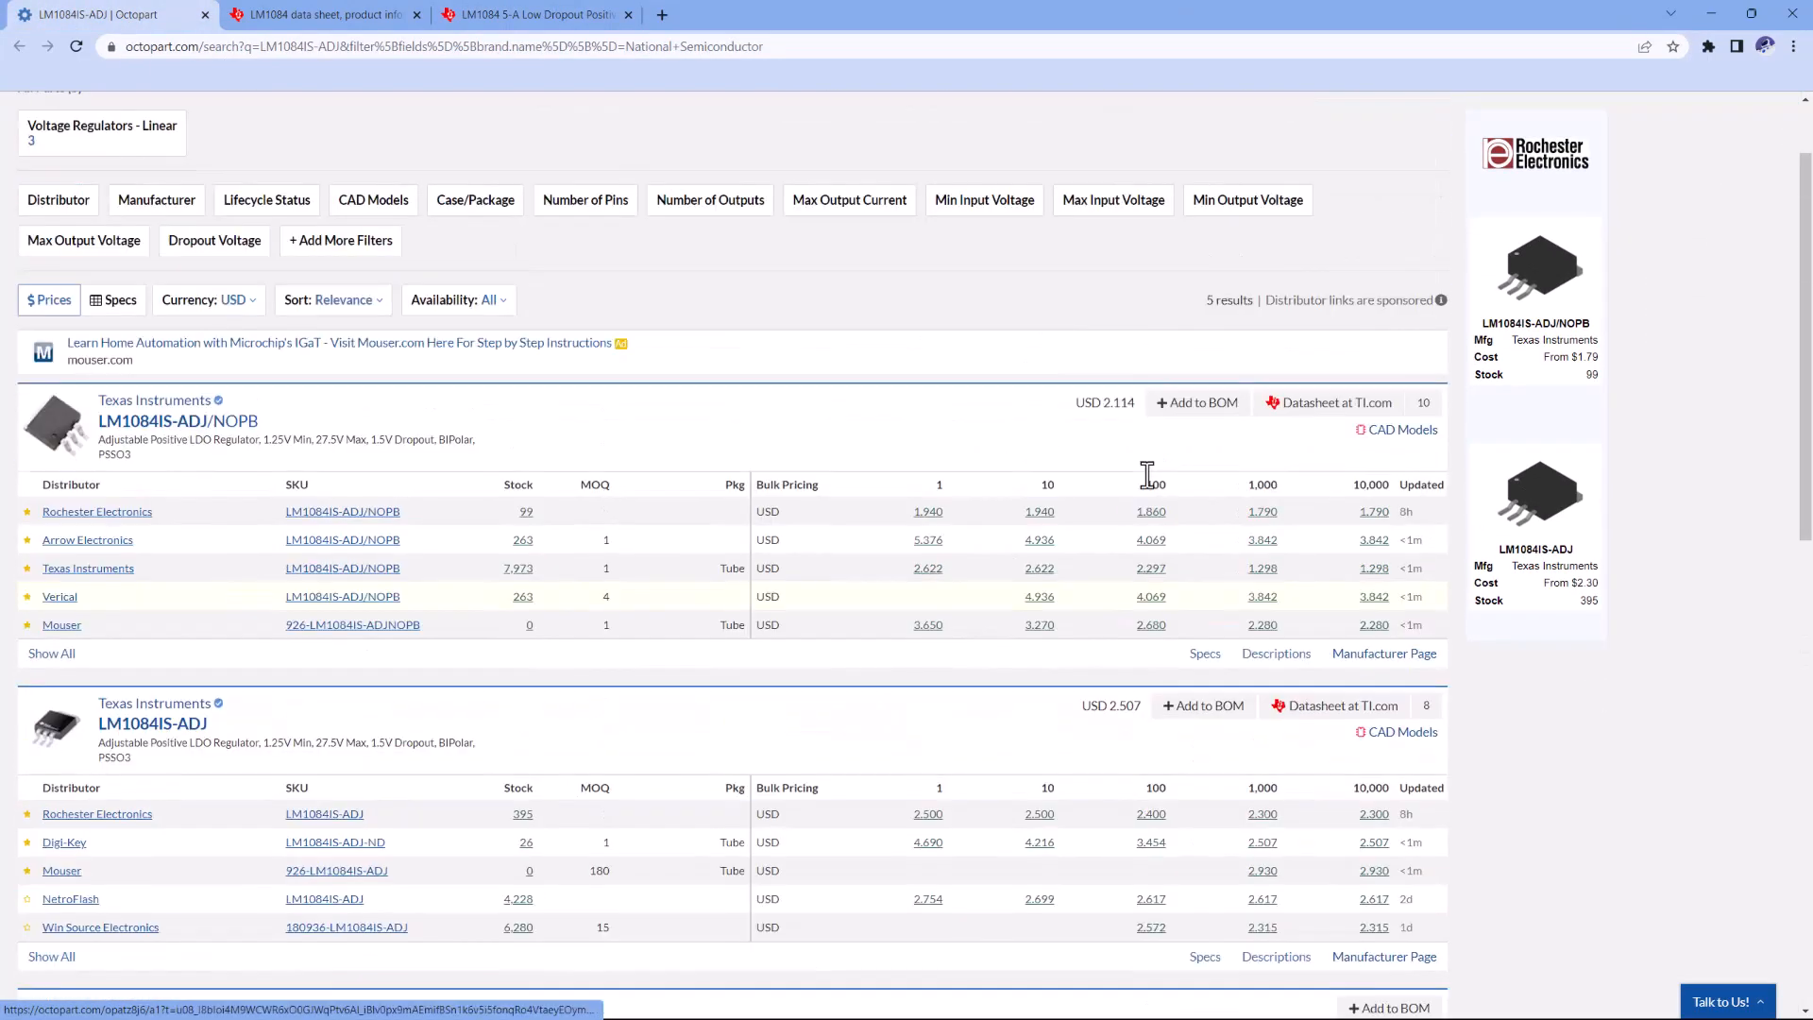
{"action": "scroll", "coordinate": [1147, 475], "scroll_direction": "up", "scroll_amount": 1}
{"action": "left_click", "coordinate": [1401, 429]}
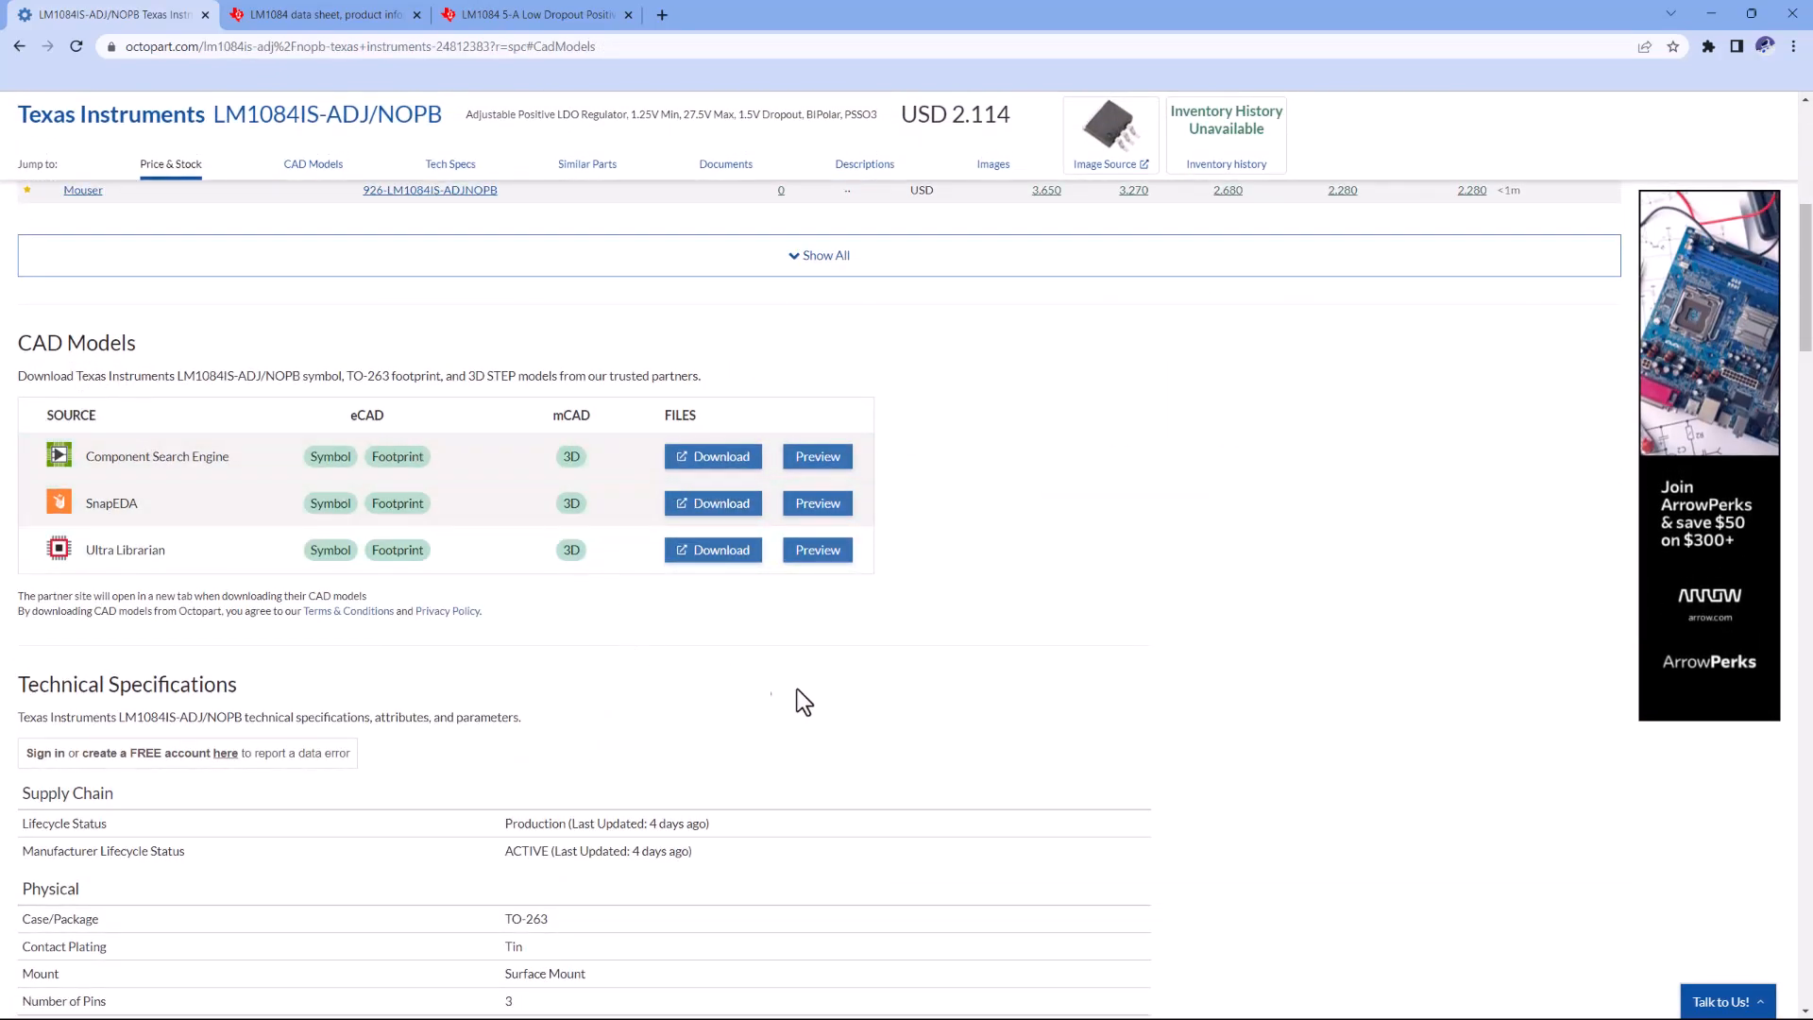
{"action": "scroll", "coordinate": [760, 689], "scroll_direction": "down", "scroll_amount": 4}
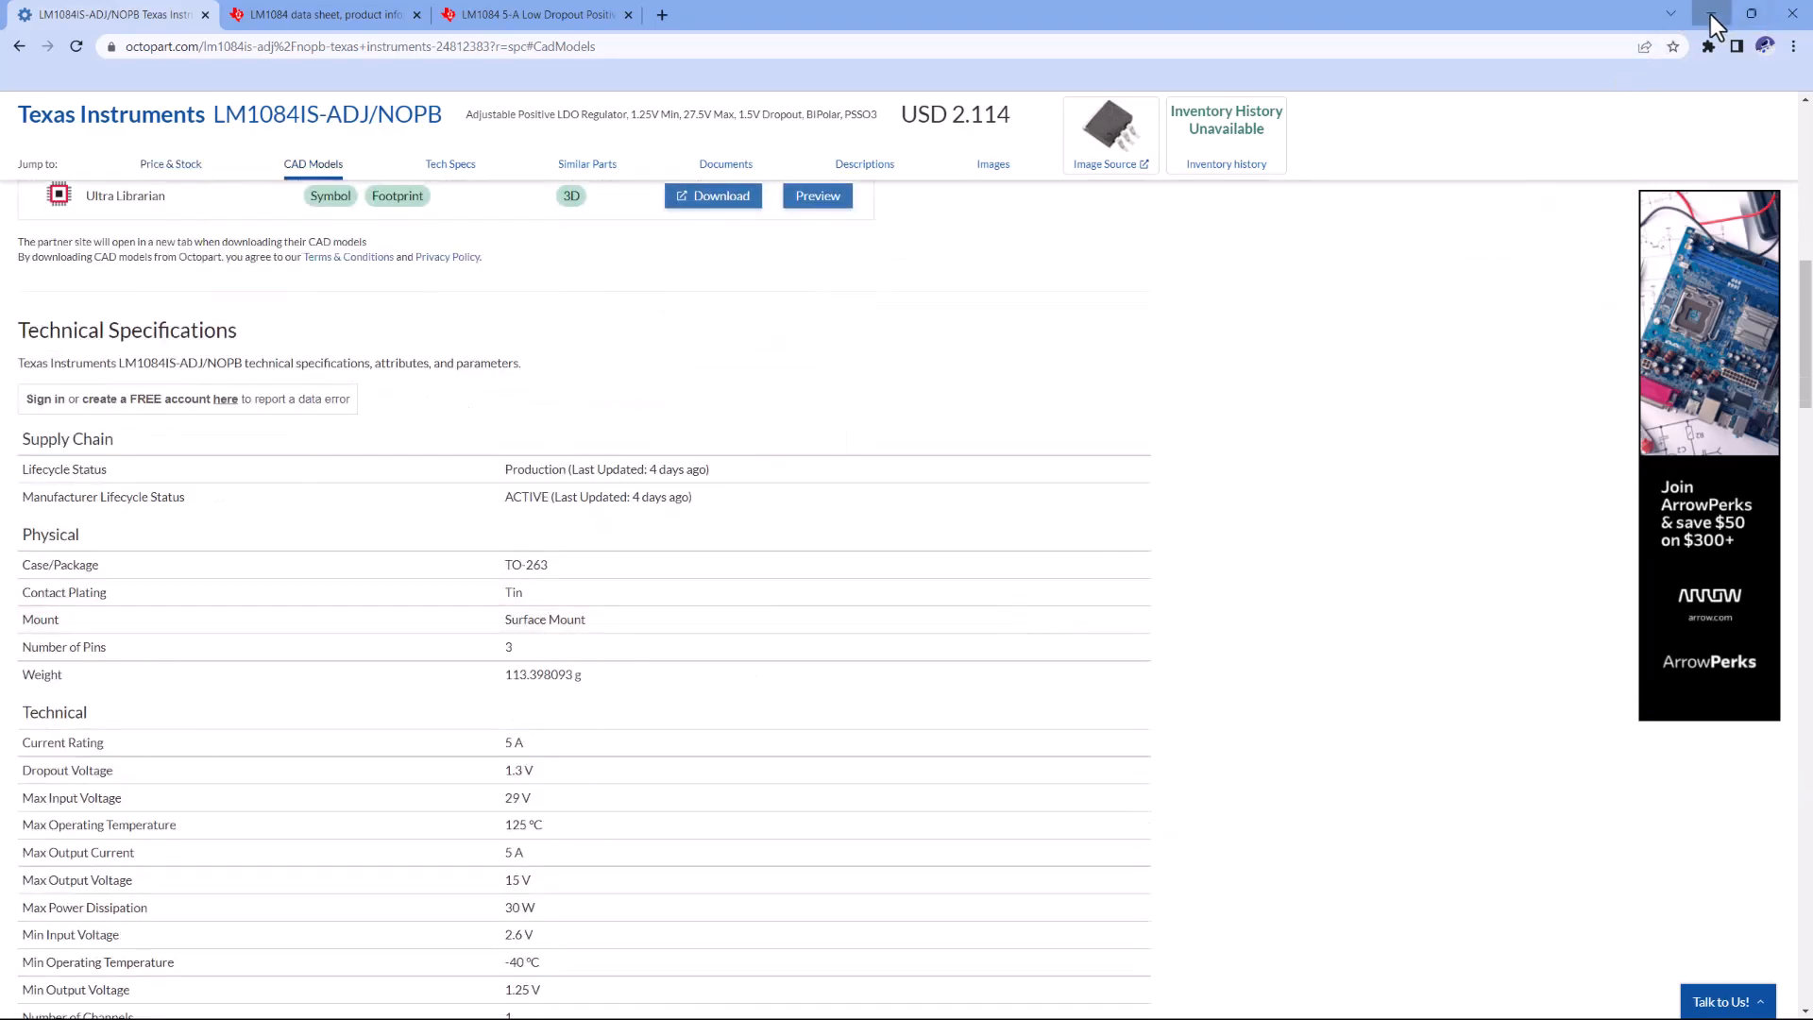
Switch back to Altium Designer, confirm U3's supplier link and deselect the component
{"action": "left_click", "coordinate": [1711, 16]}
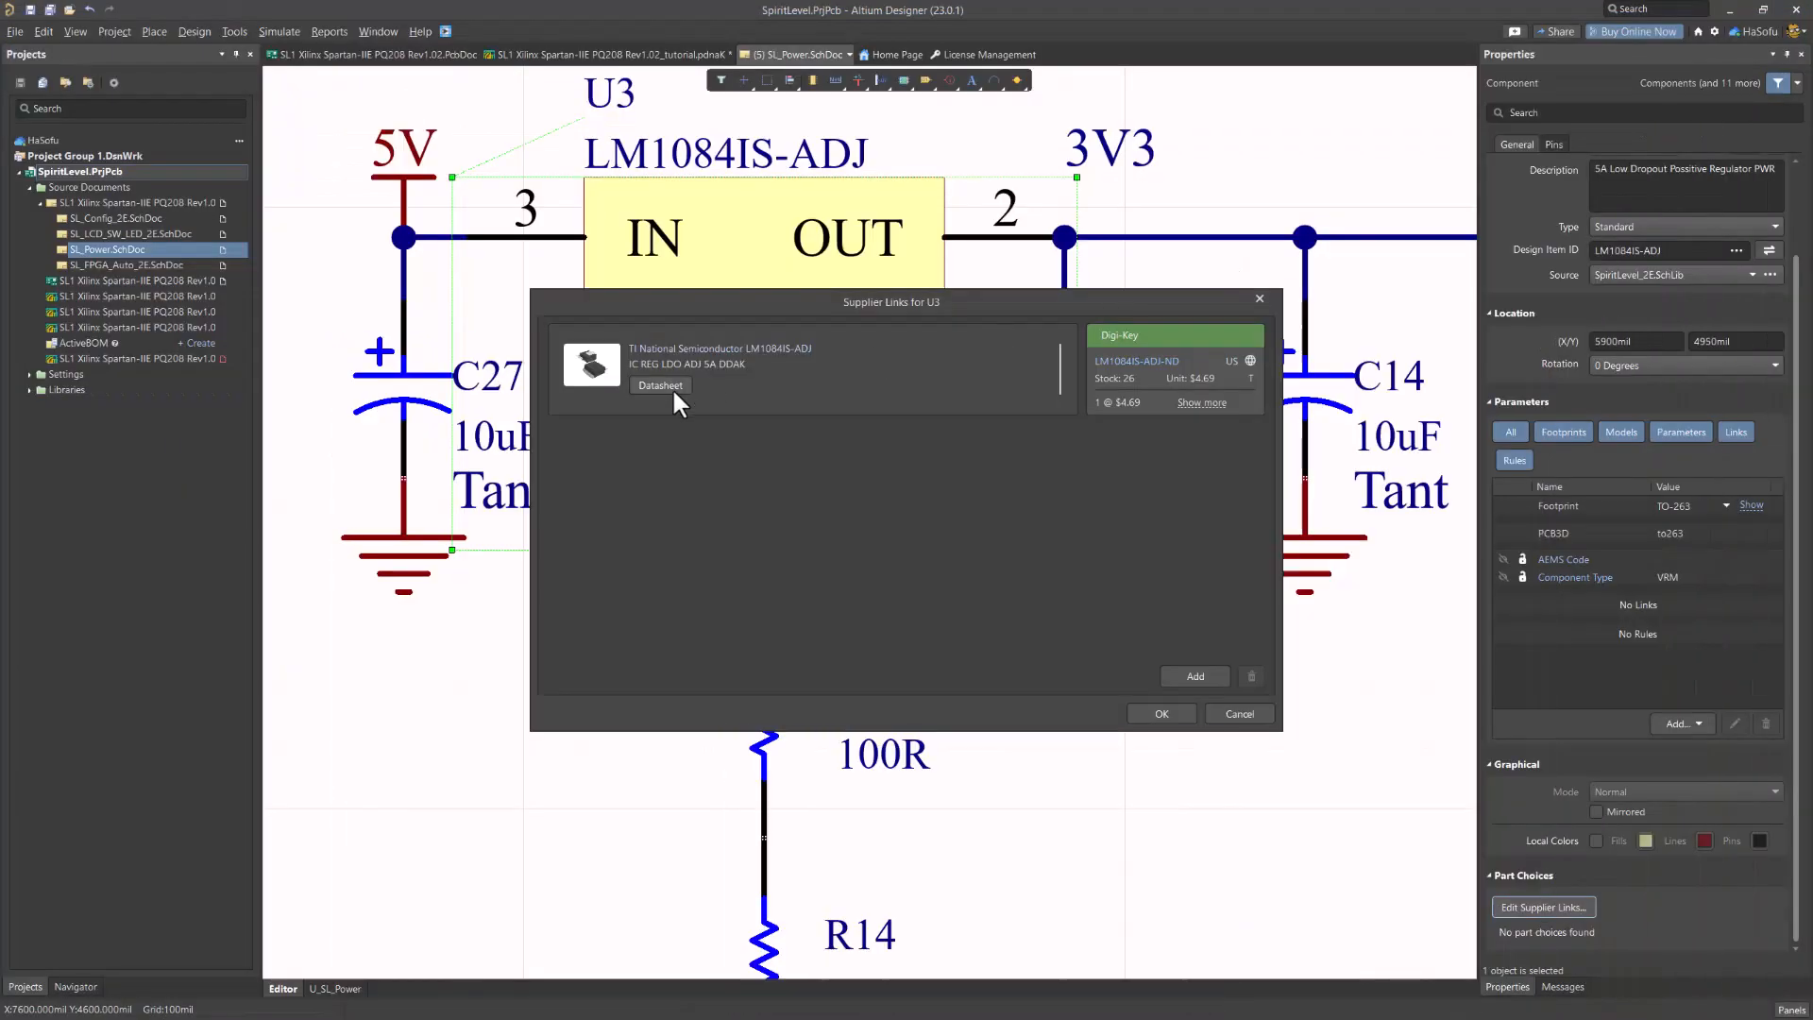
{"action": "left_click", "coordinate": [1159, 713]}
{"action": "left_click", "coordinate": [1136, 465]}
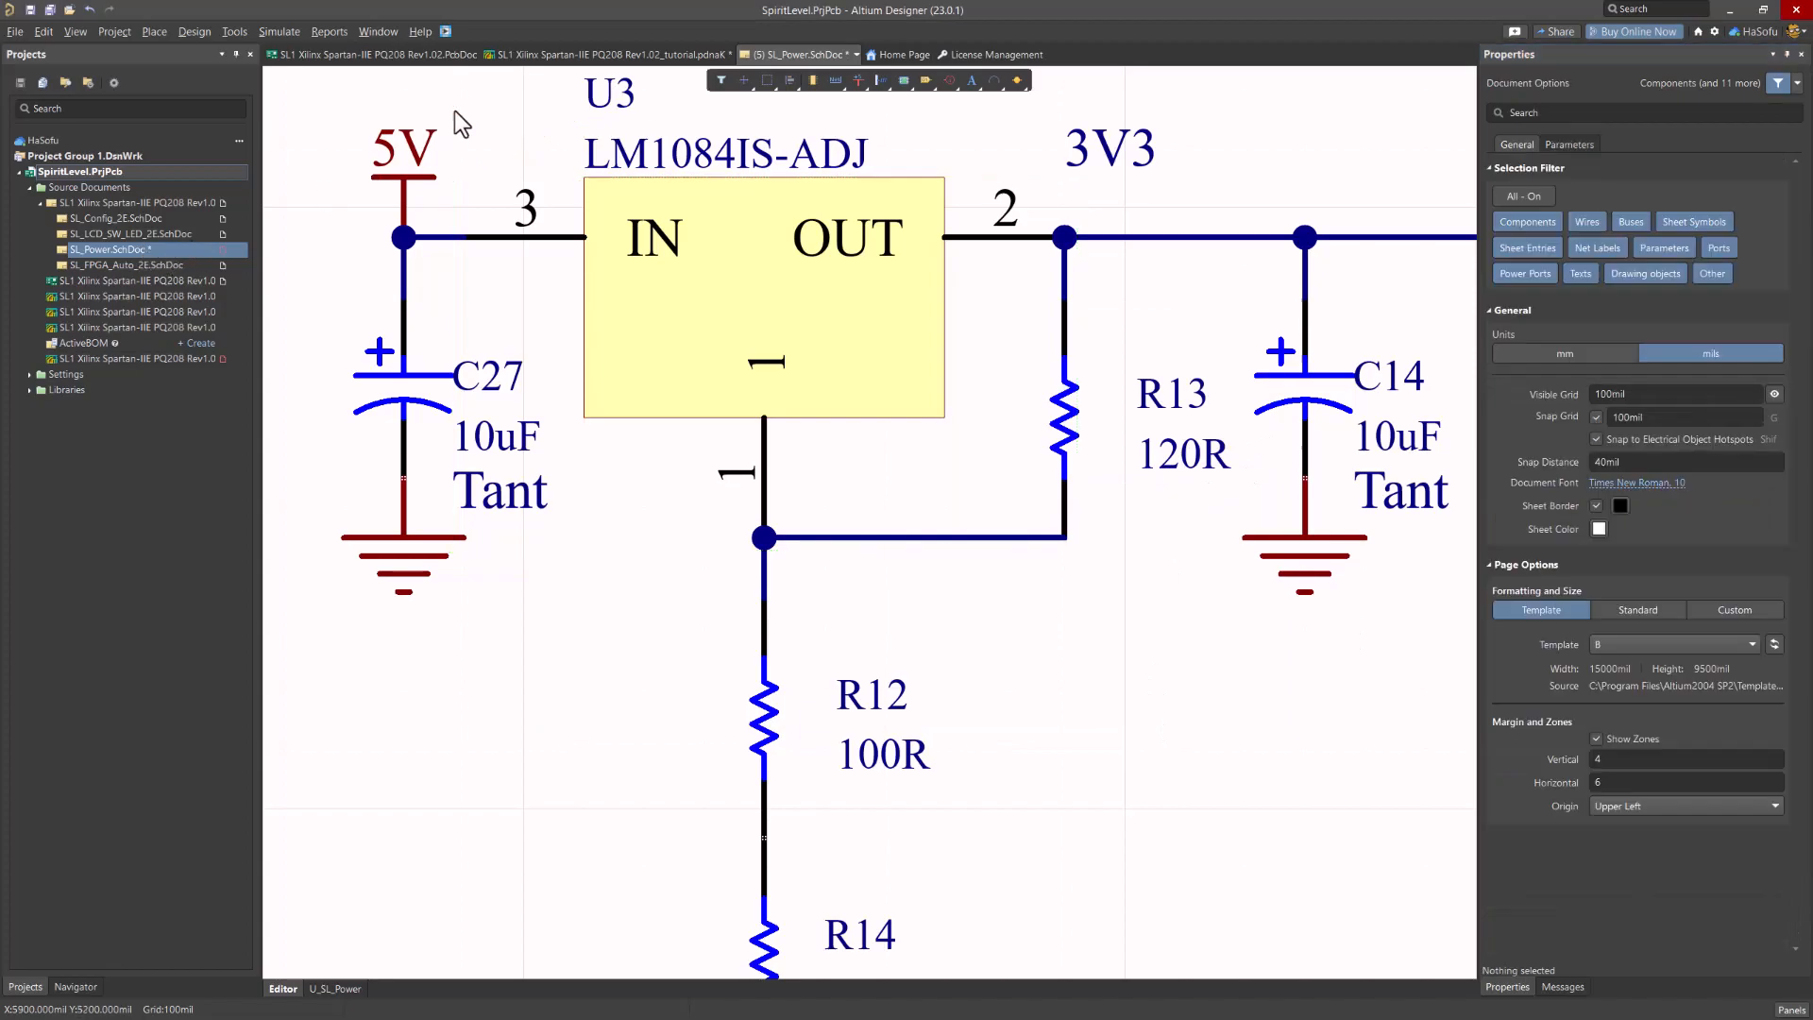
Reopen the load properties of U3 under PWR_IN in the power analysis document and save them
{"action": "left_click", "coordinate": [527, 56]}
{"action": "left_click", "coordinate": [576, 651]}
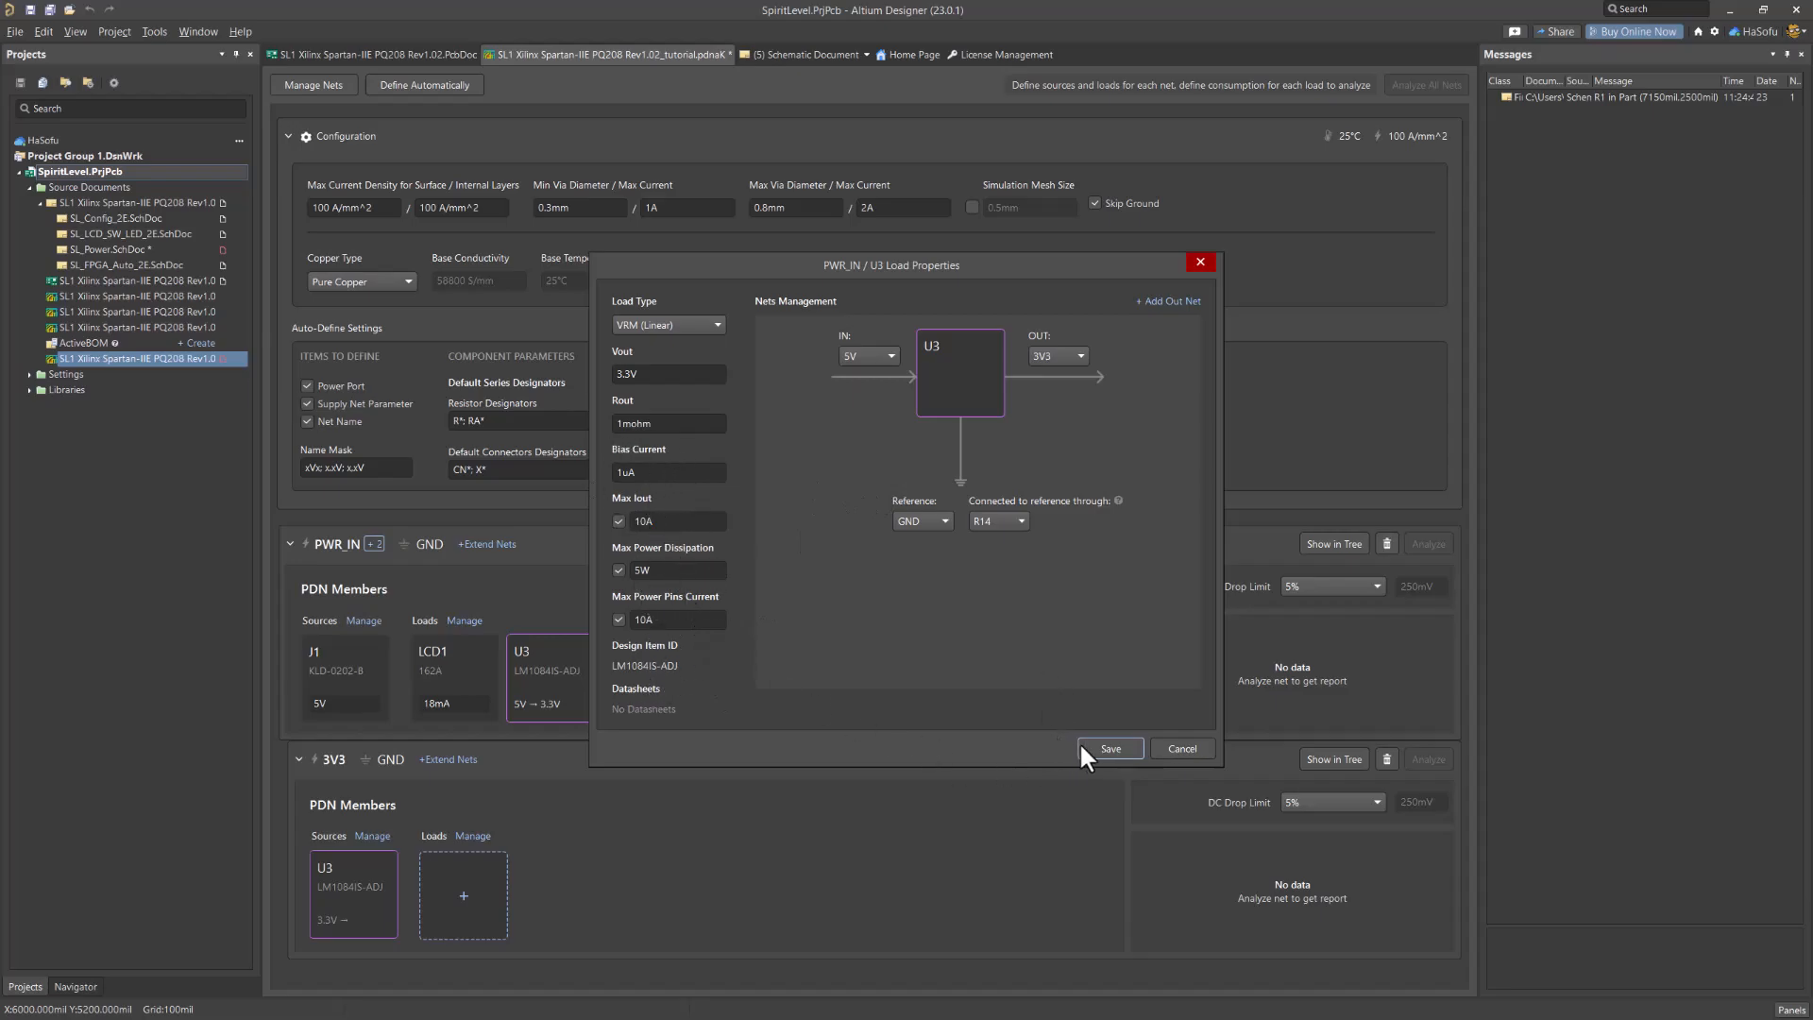
{"action": "left_click", "coordinate": [1105, 748]}
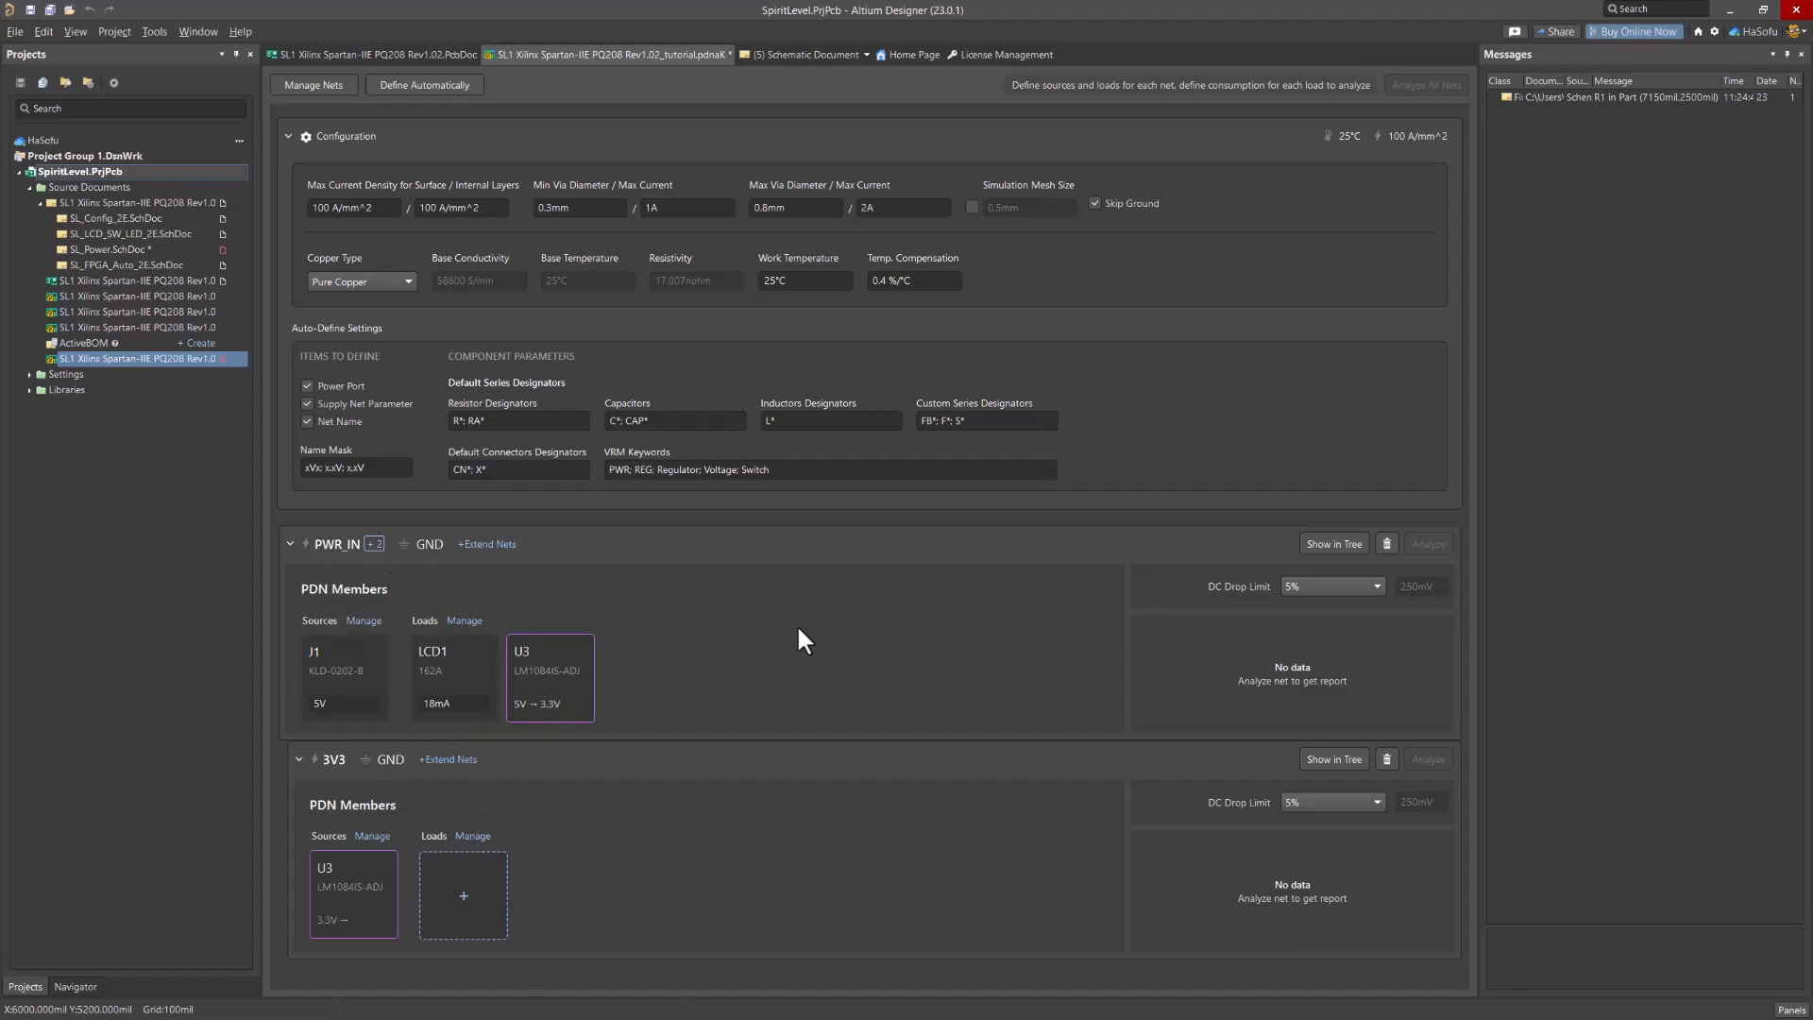
Review the PWR_IN net in the tree view, return to the PDN Analyzer overview and save all documents
{"action": "left_click", "coordinate": [1332, 544]}
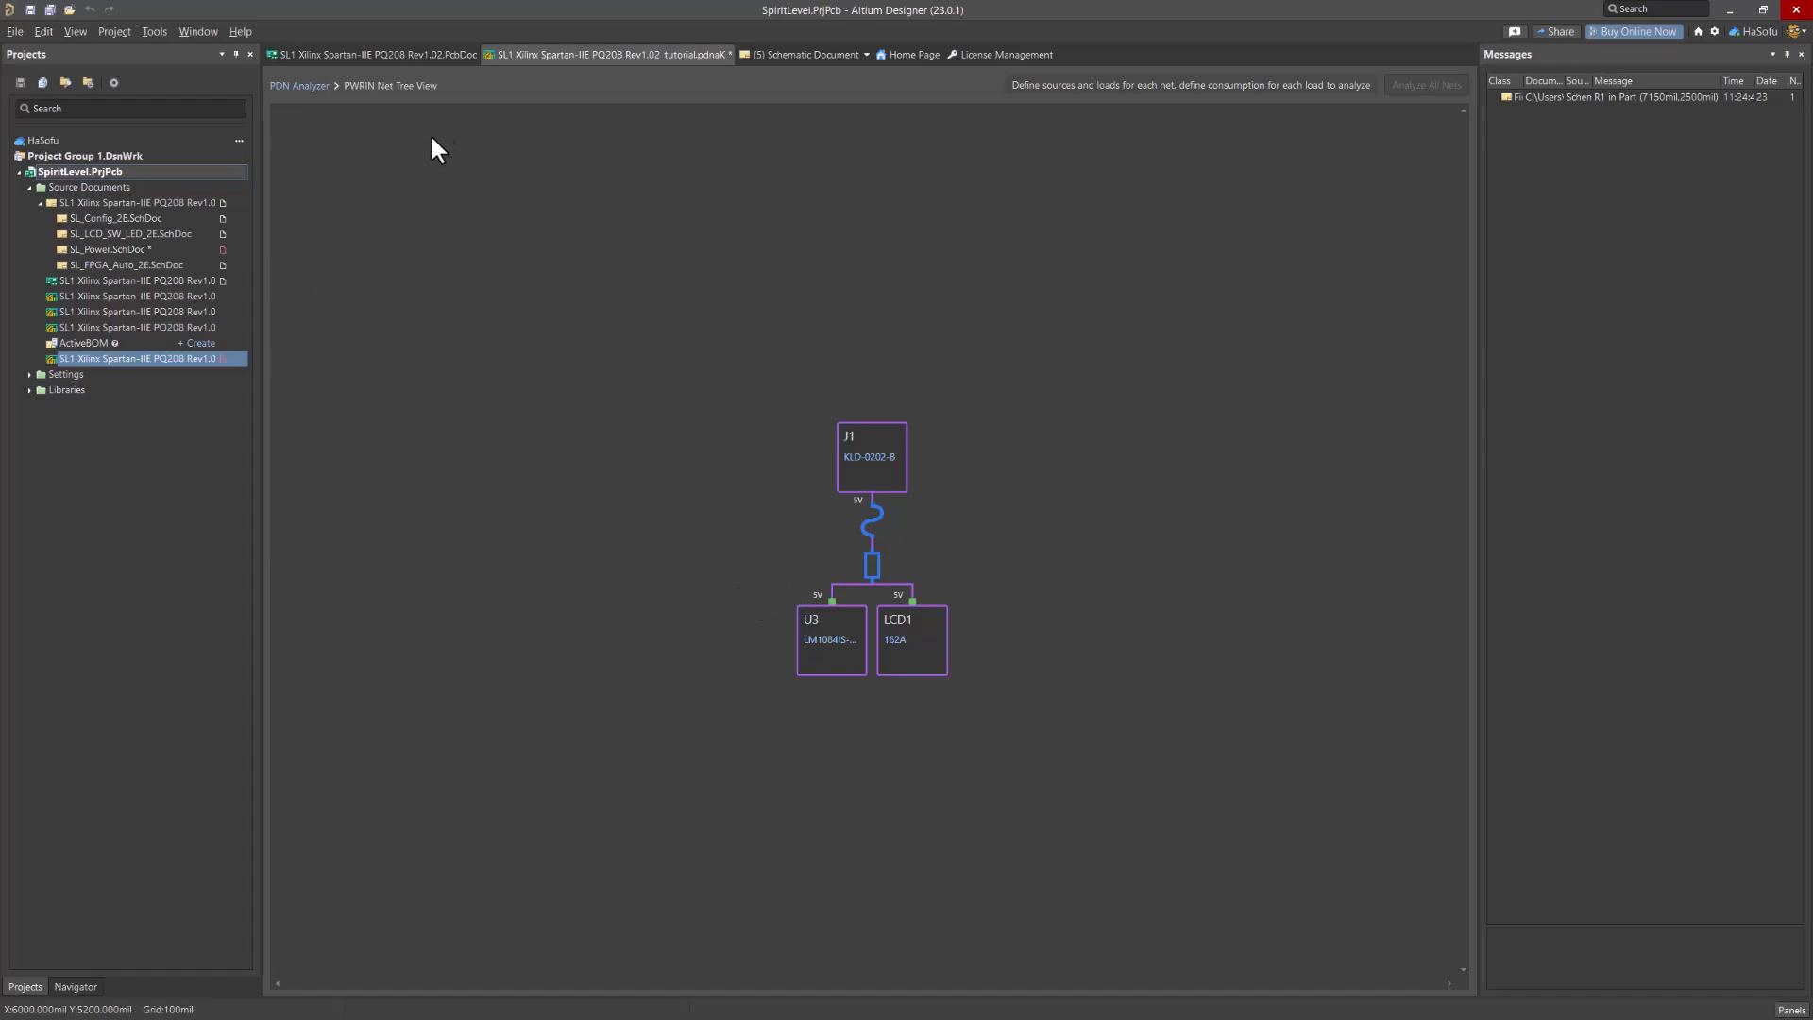
{"action": "left_click", "coordinate": [297, 89]}
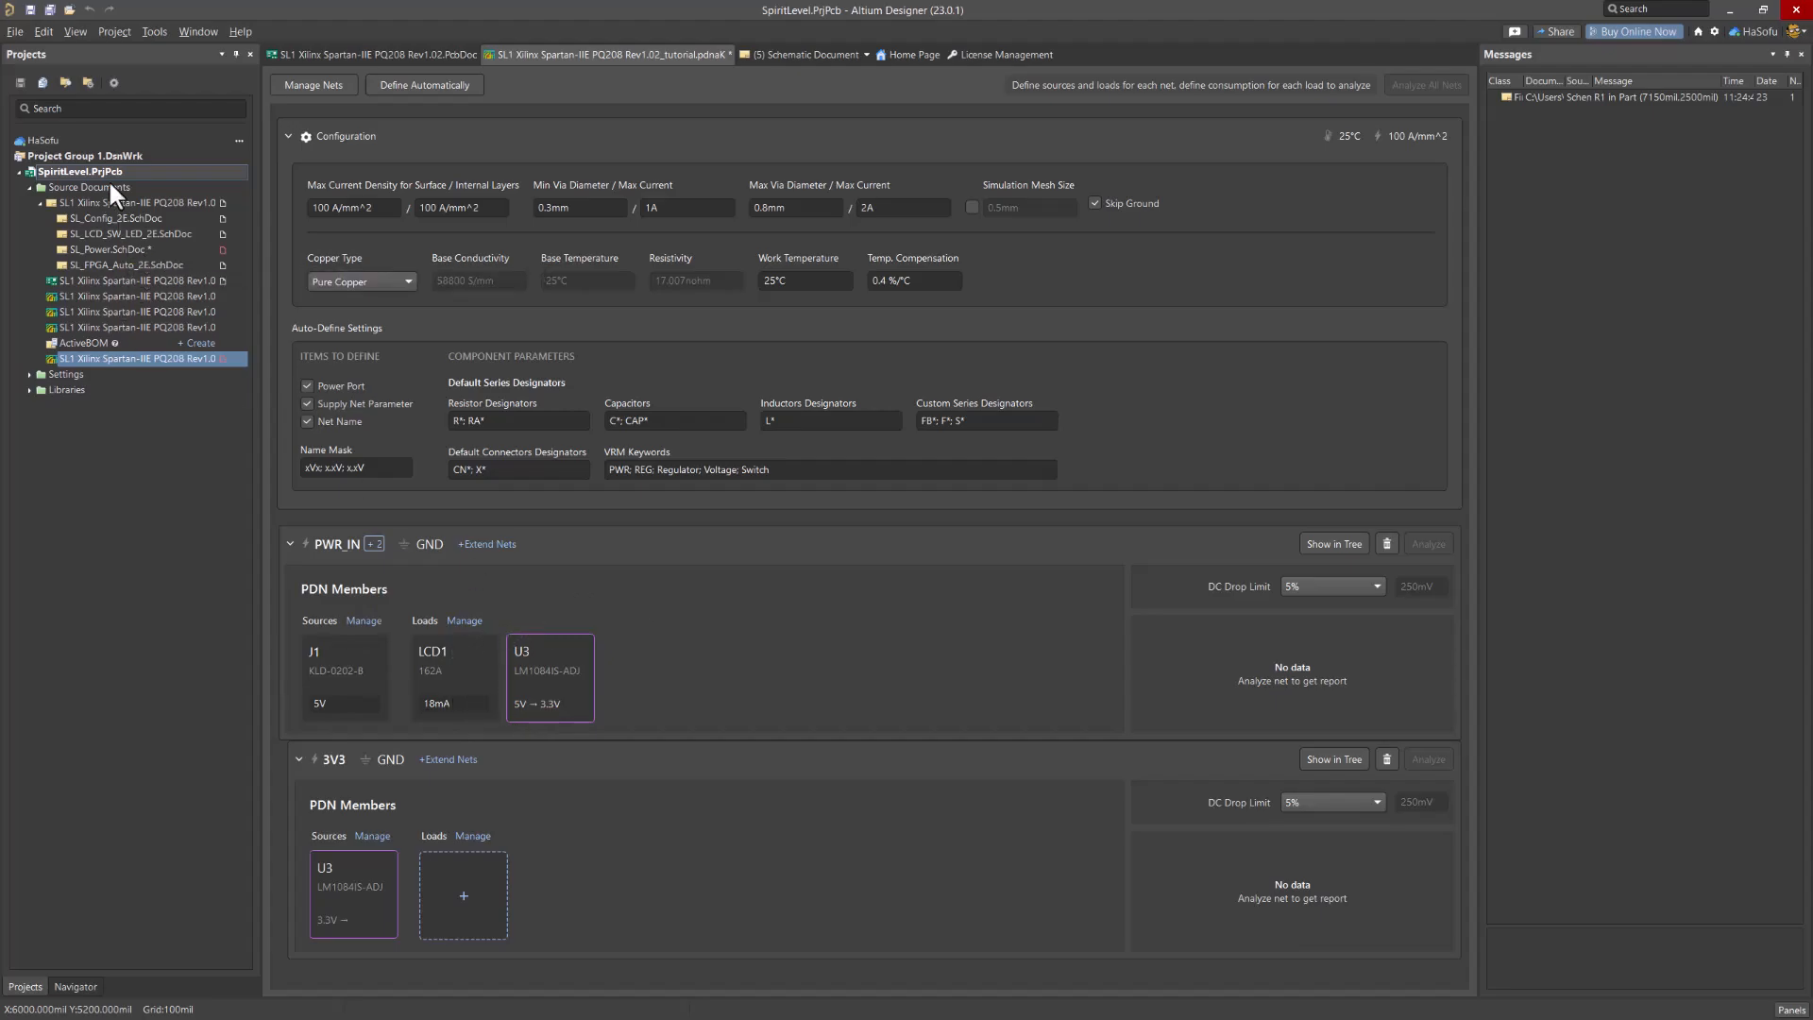
{"action": "left_click", "coordinate": [51, 9]}
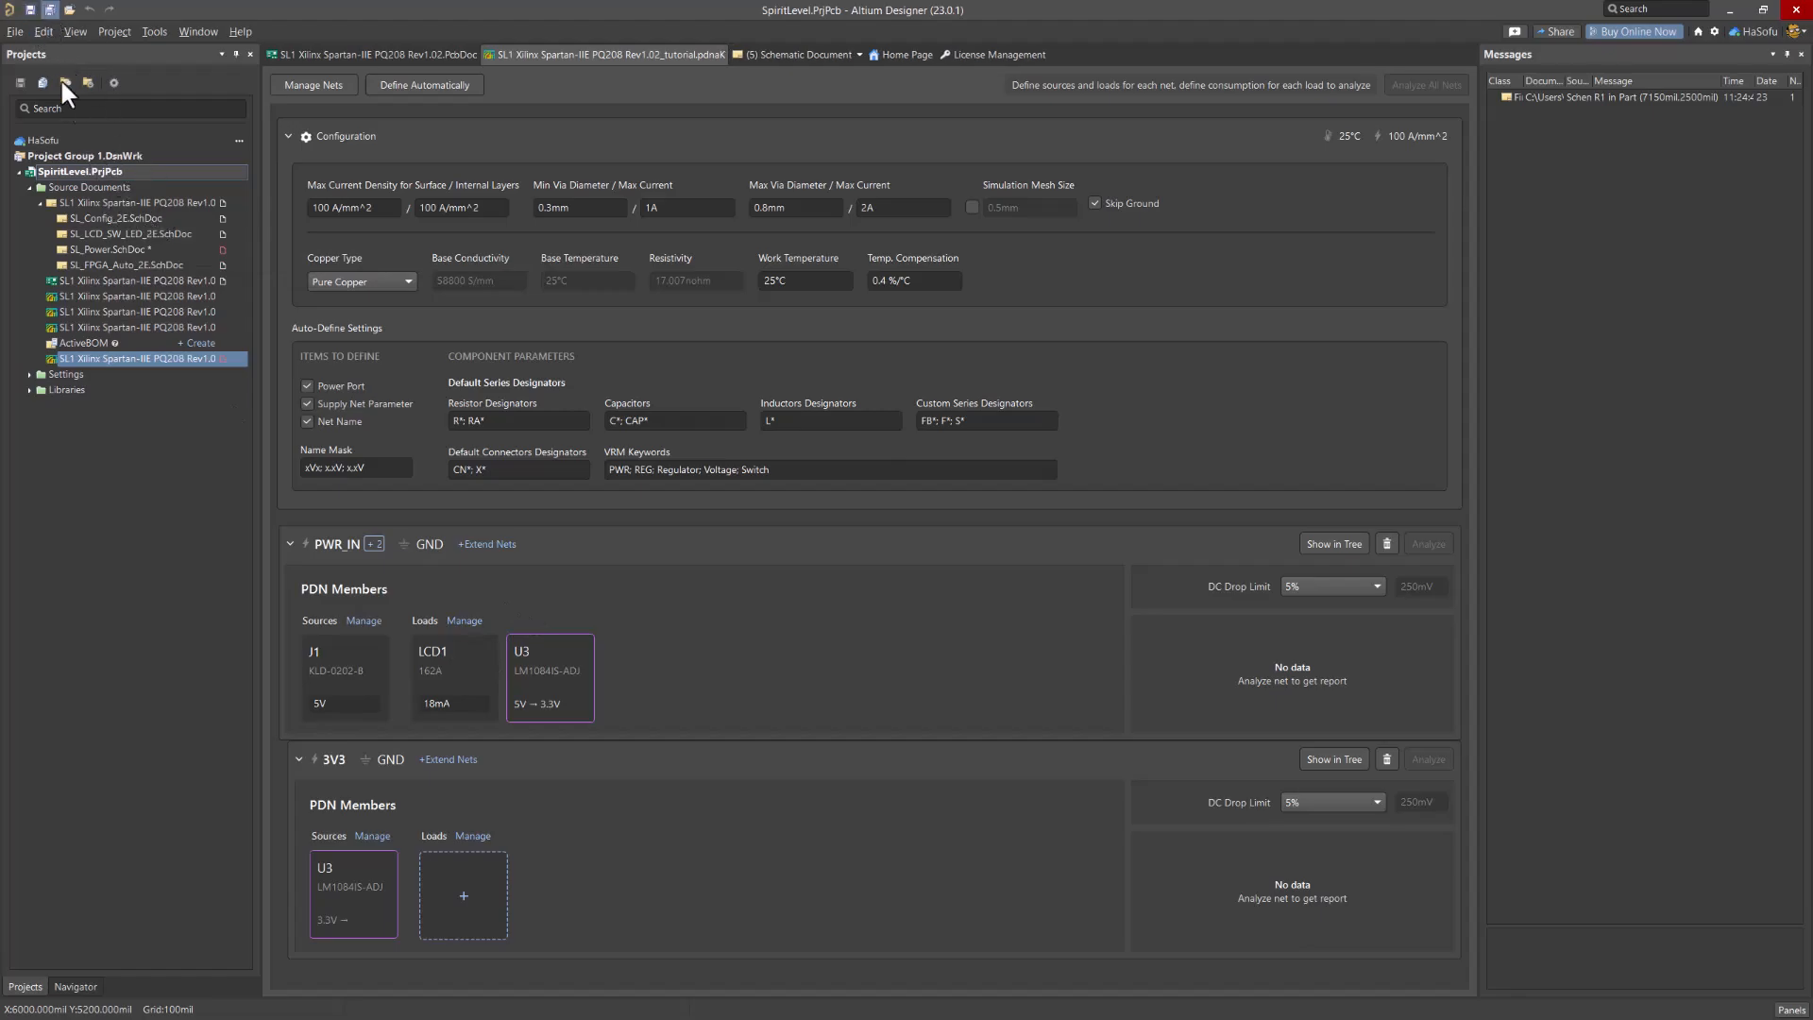
Open SL_Power.SchDoc and use the Navigator to locate the 5V net's R1-CW pin on the schematic
{"action": "double_click", "coordinate": [123, 246]}
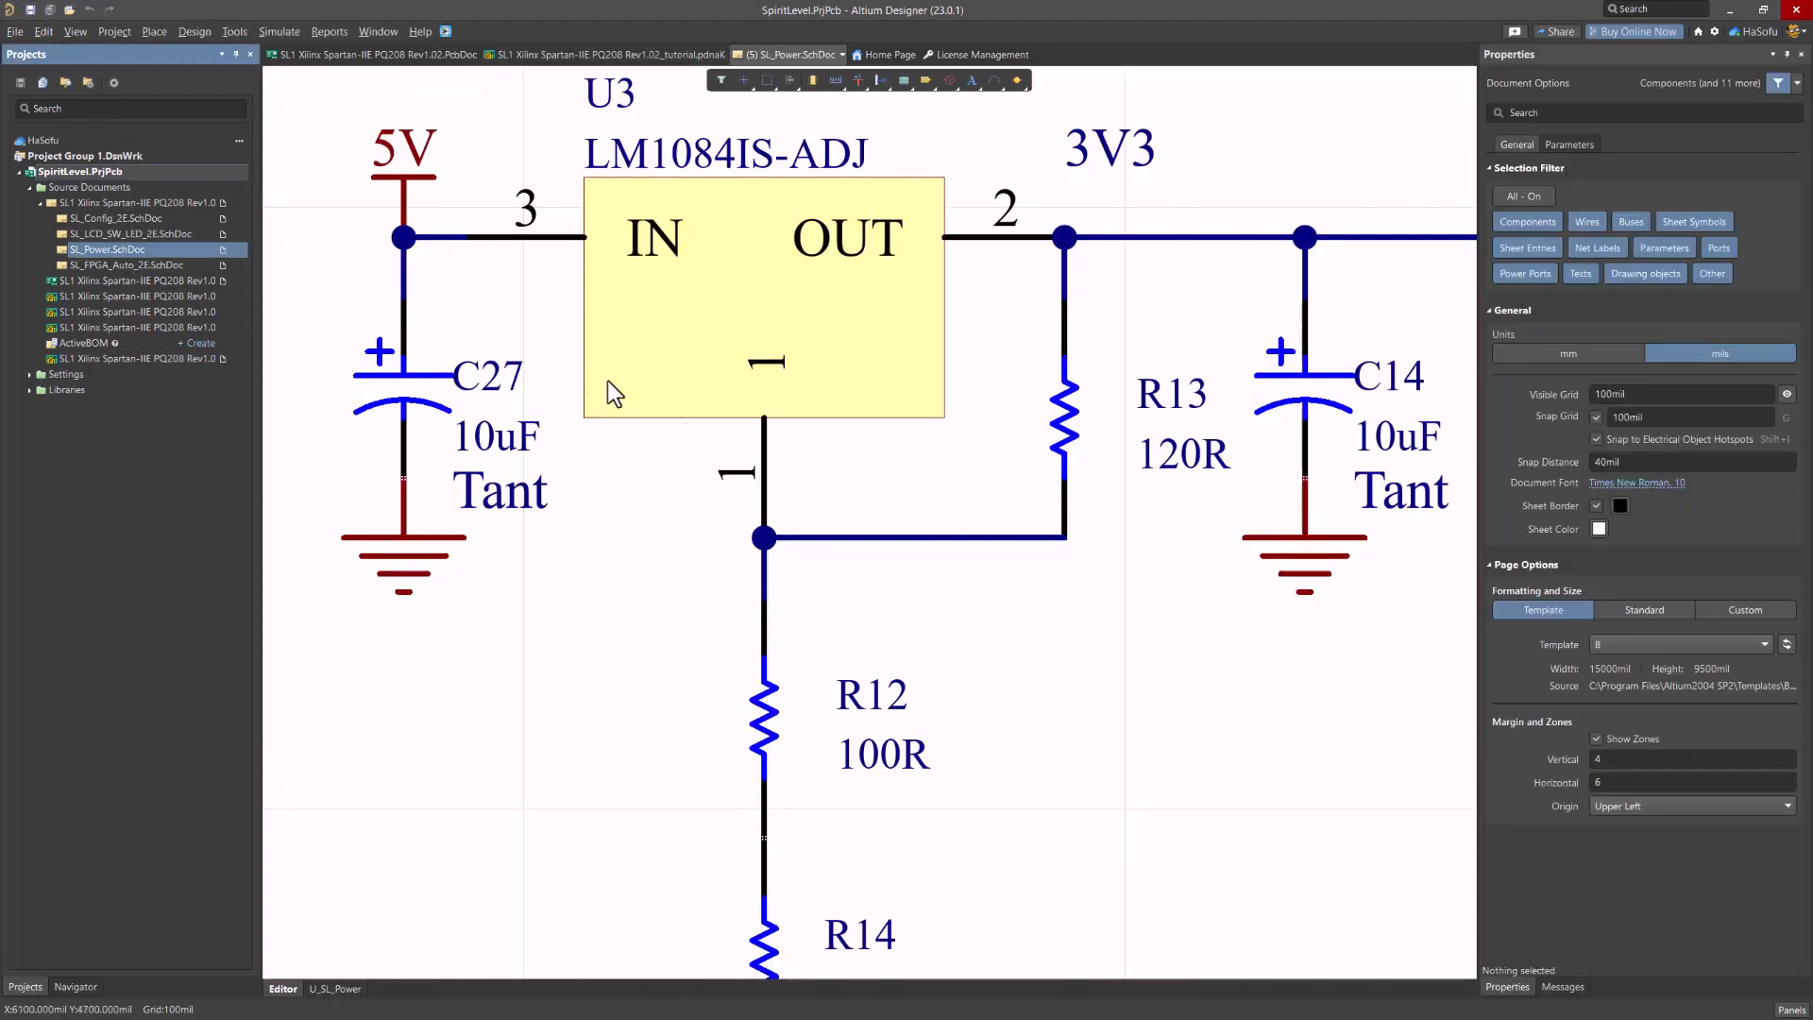
{"action": "left_click", "coordinate": [1789, 1010]}
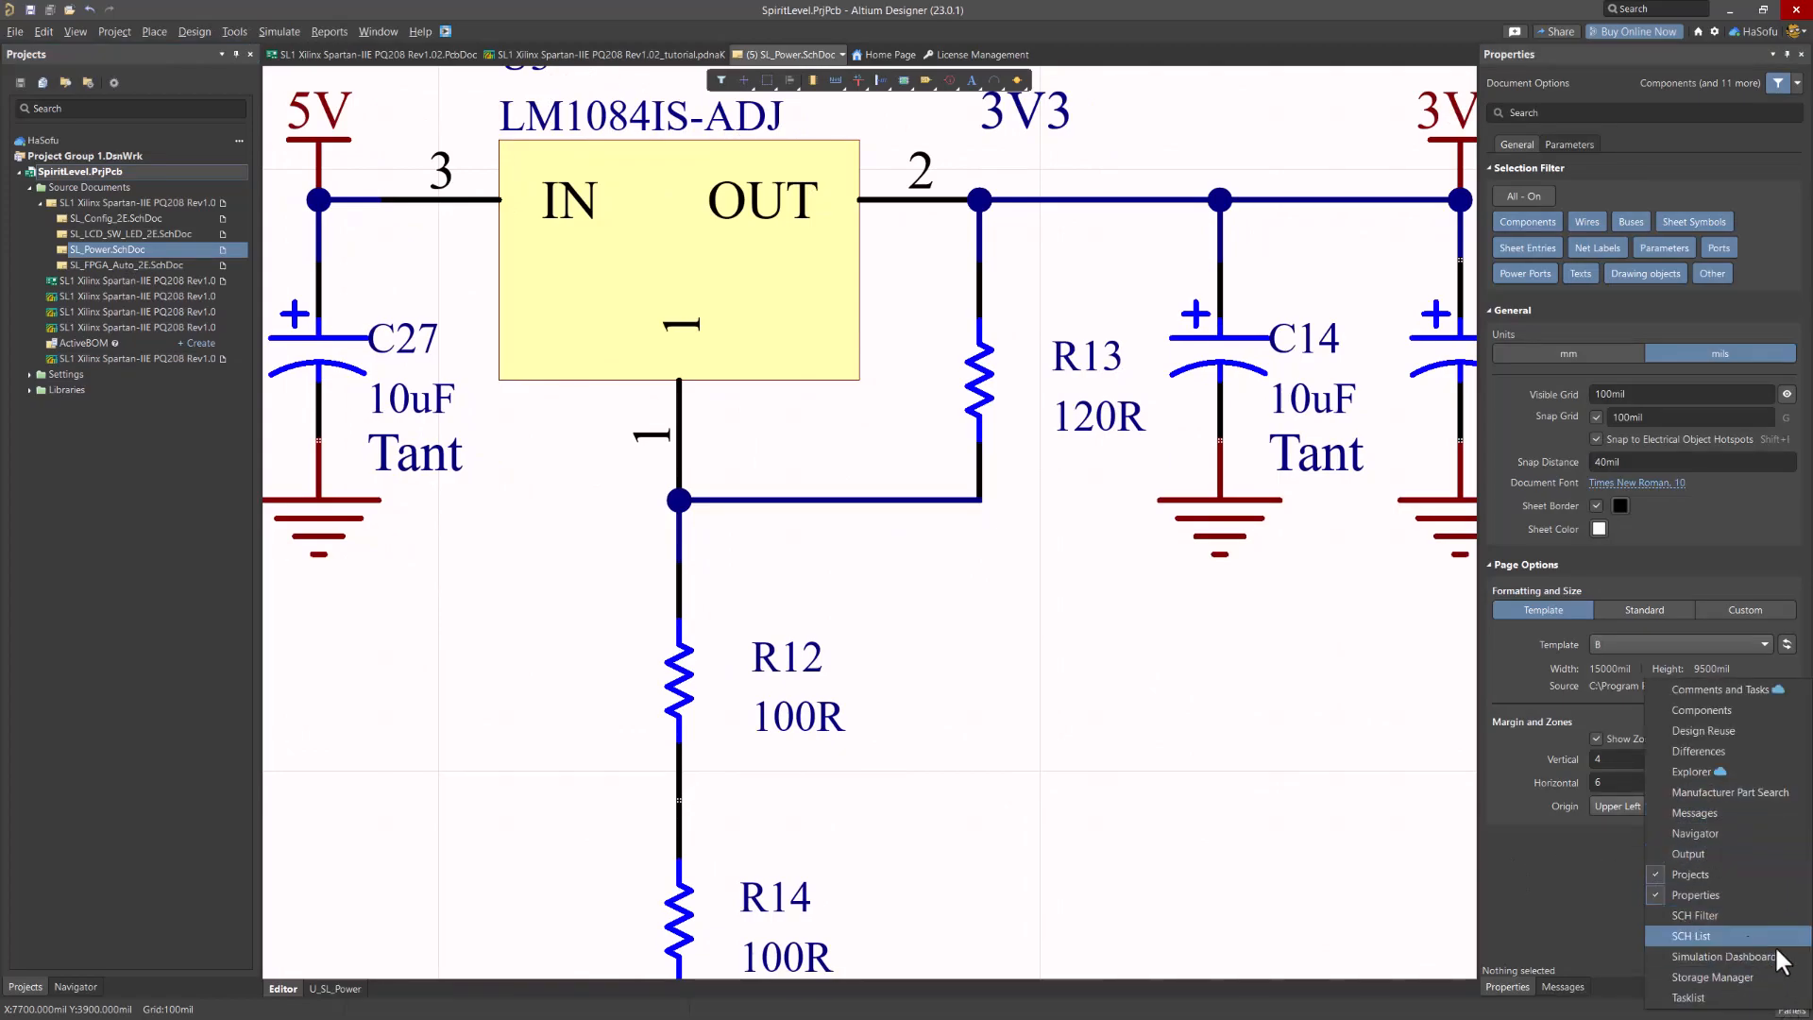
{"action": "left_click", "coordinate": [1695, 833]}
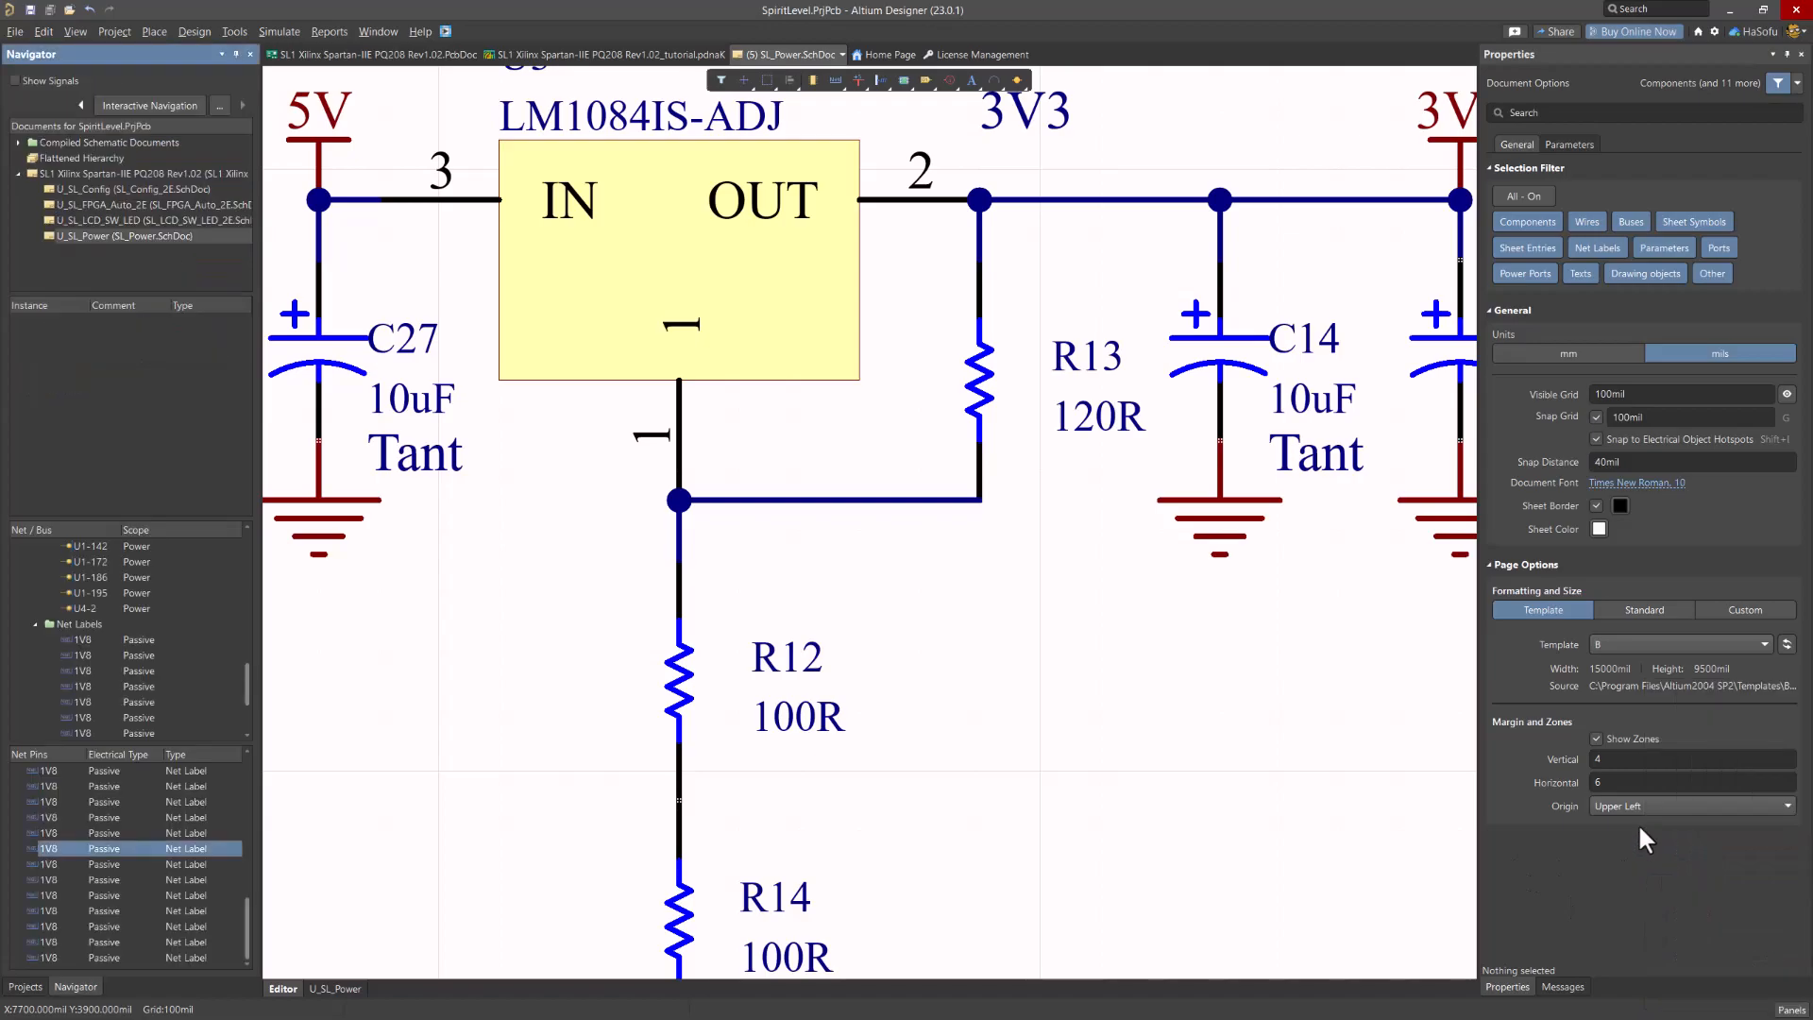
{"action": "left_click", "coordinate": [117, 239]}
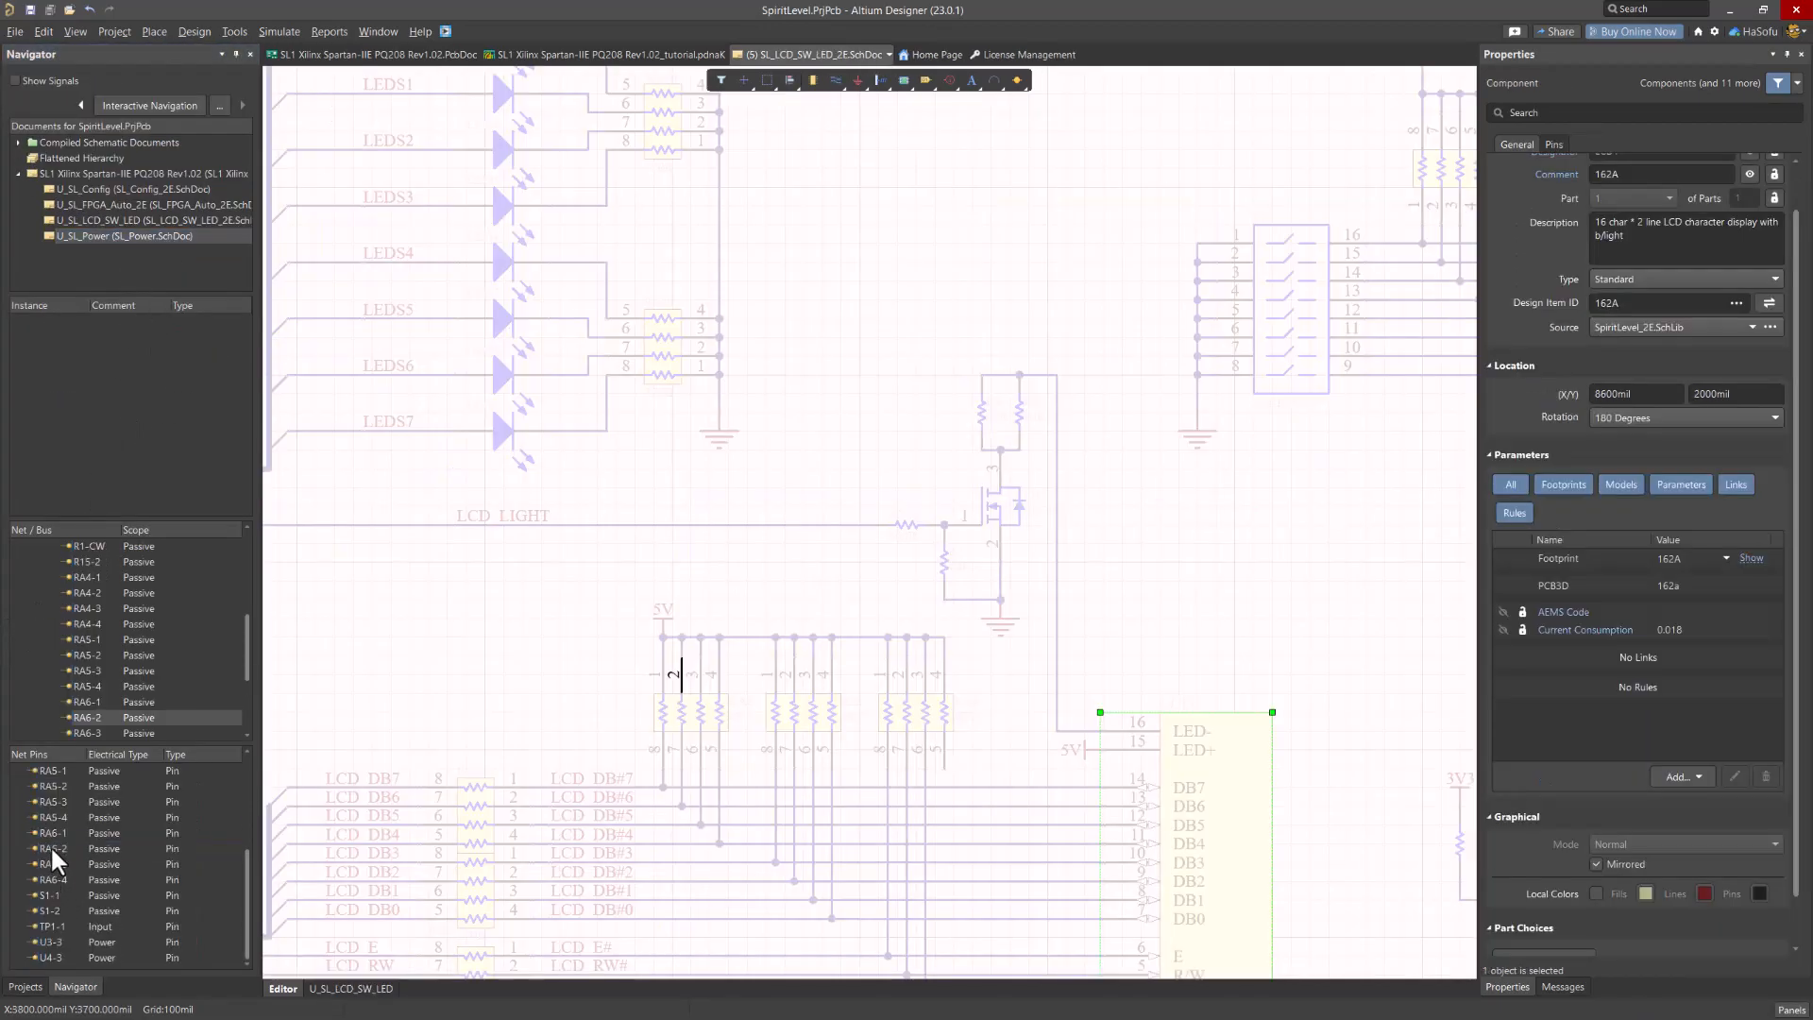
{"action": "scroll", "coordinate": [51, 845], "scroll_direction": "up", "scroll_amount": 3}
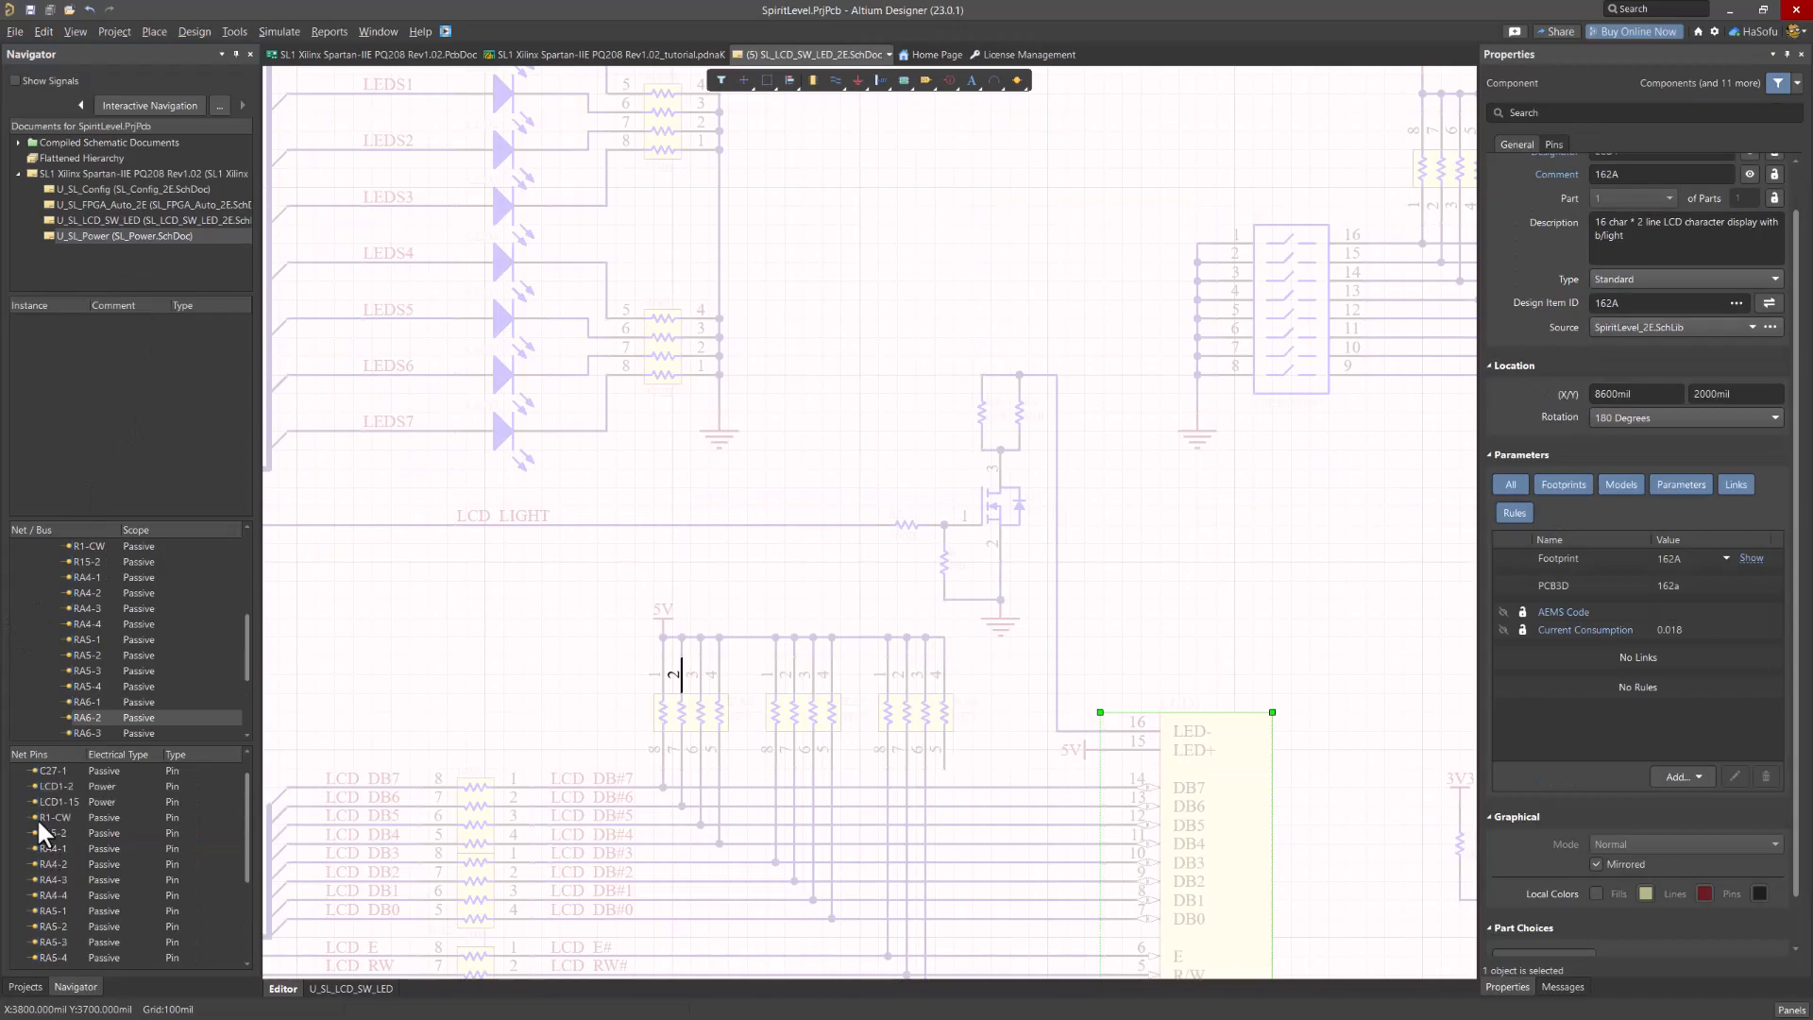
{"action": "left_click", "coordinate": [40, 815]}
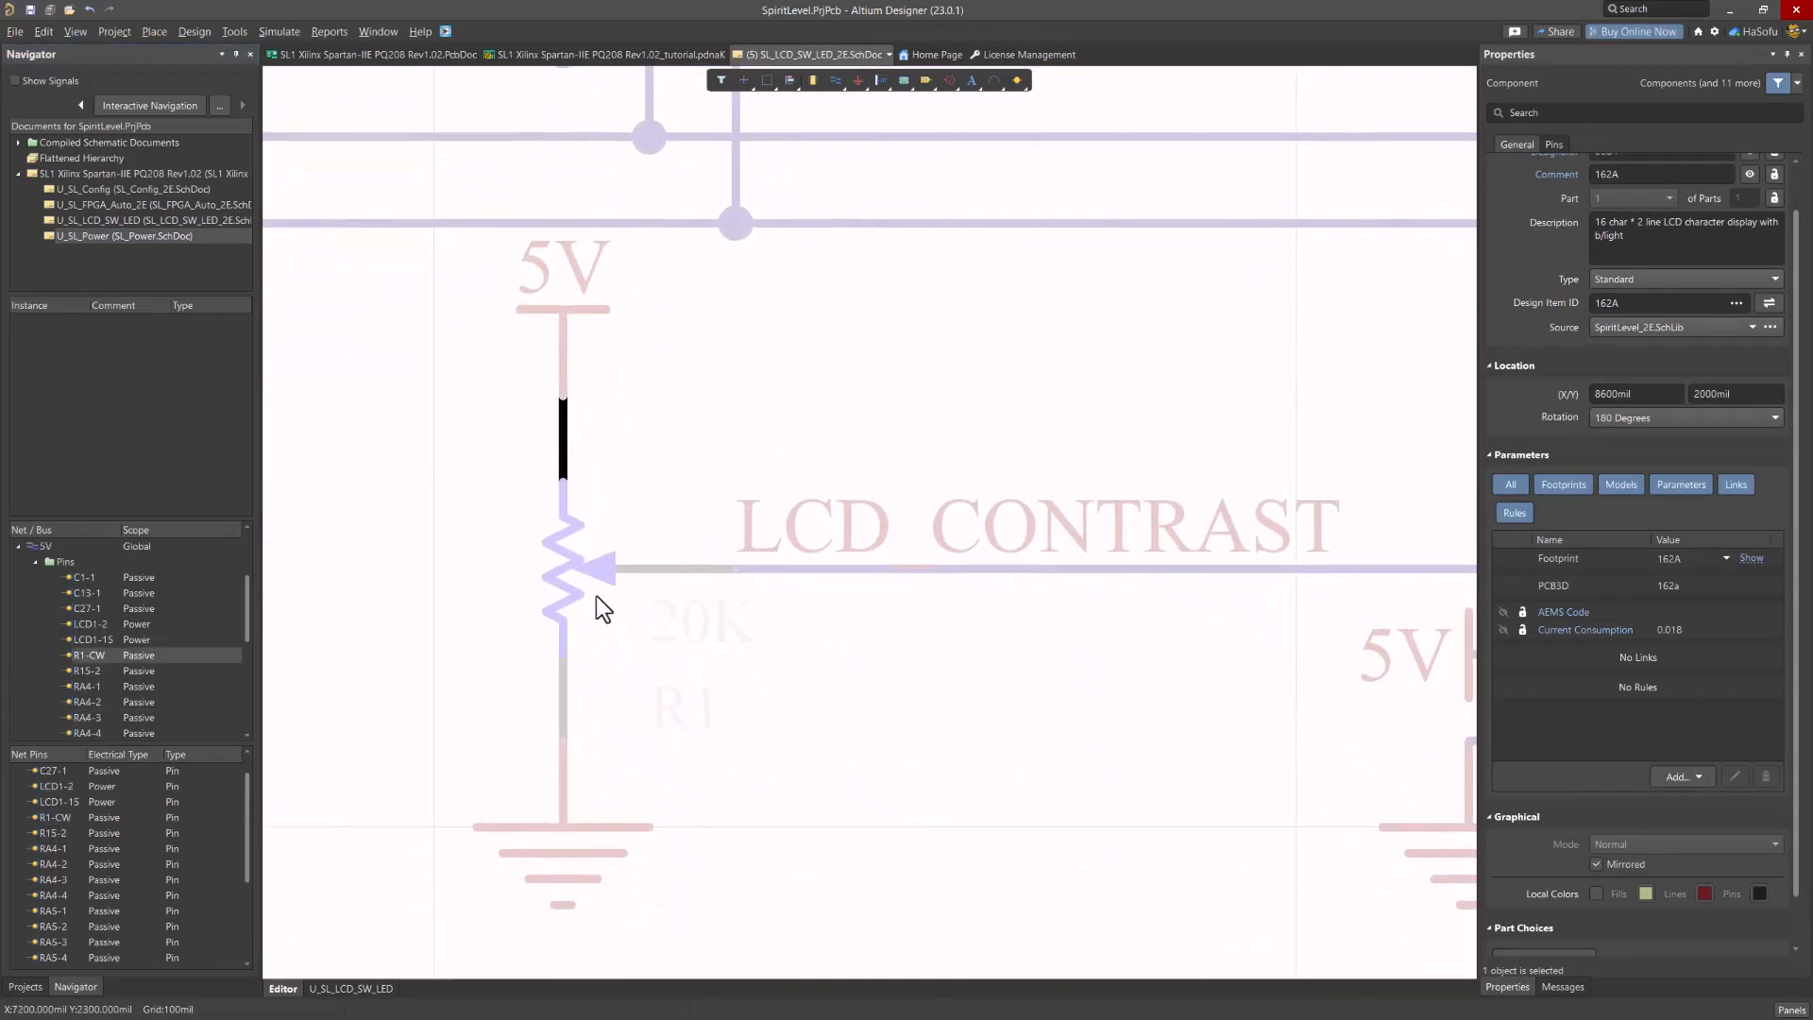
Trace net NetF1_2 on the power schematic and examine its connection to pin VD1-2
{"action": "left_click", "coordinate": [65, 625]}
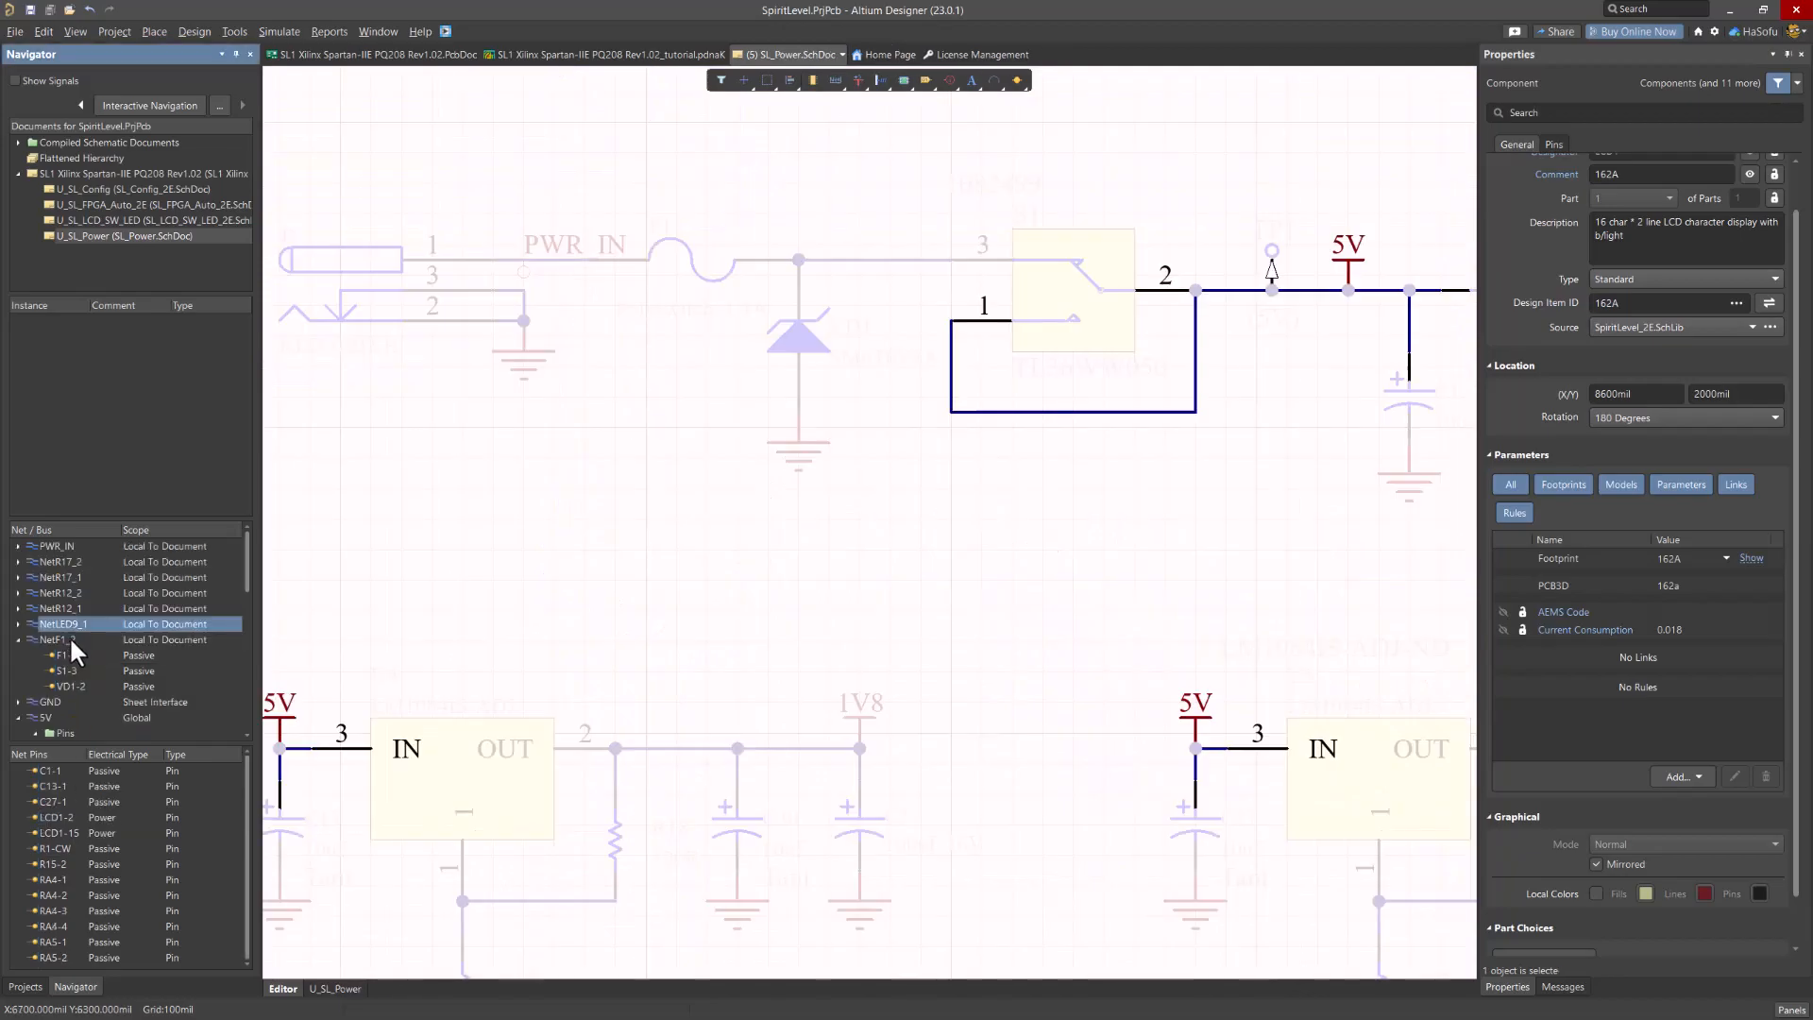
{"action": "left_click", "coordinate": [70, 638]}
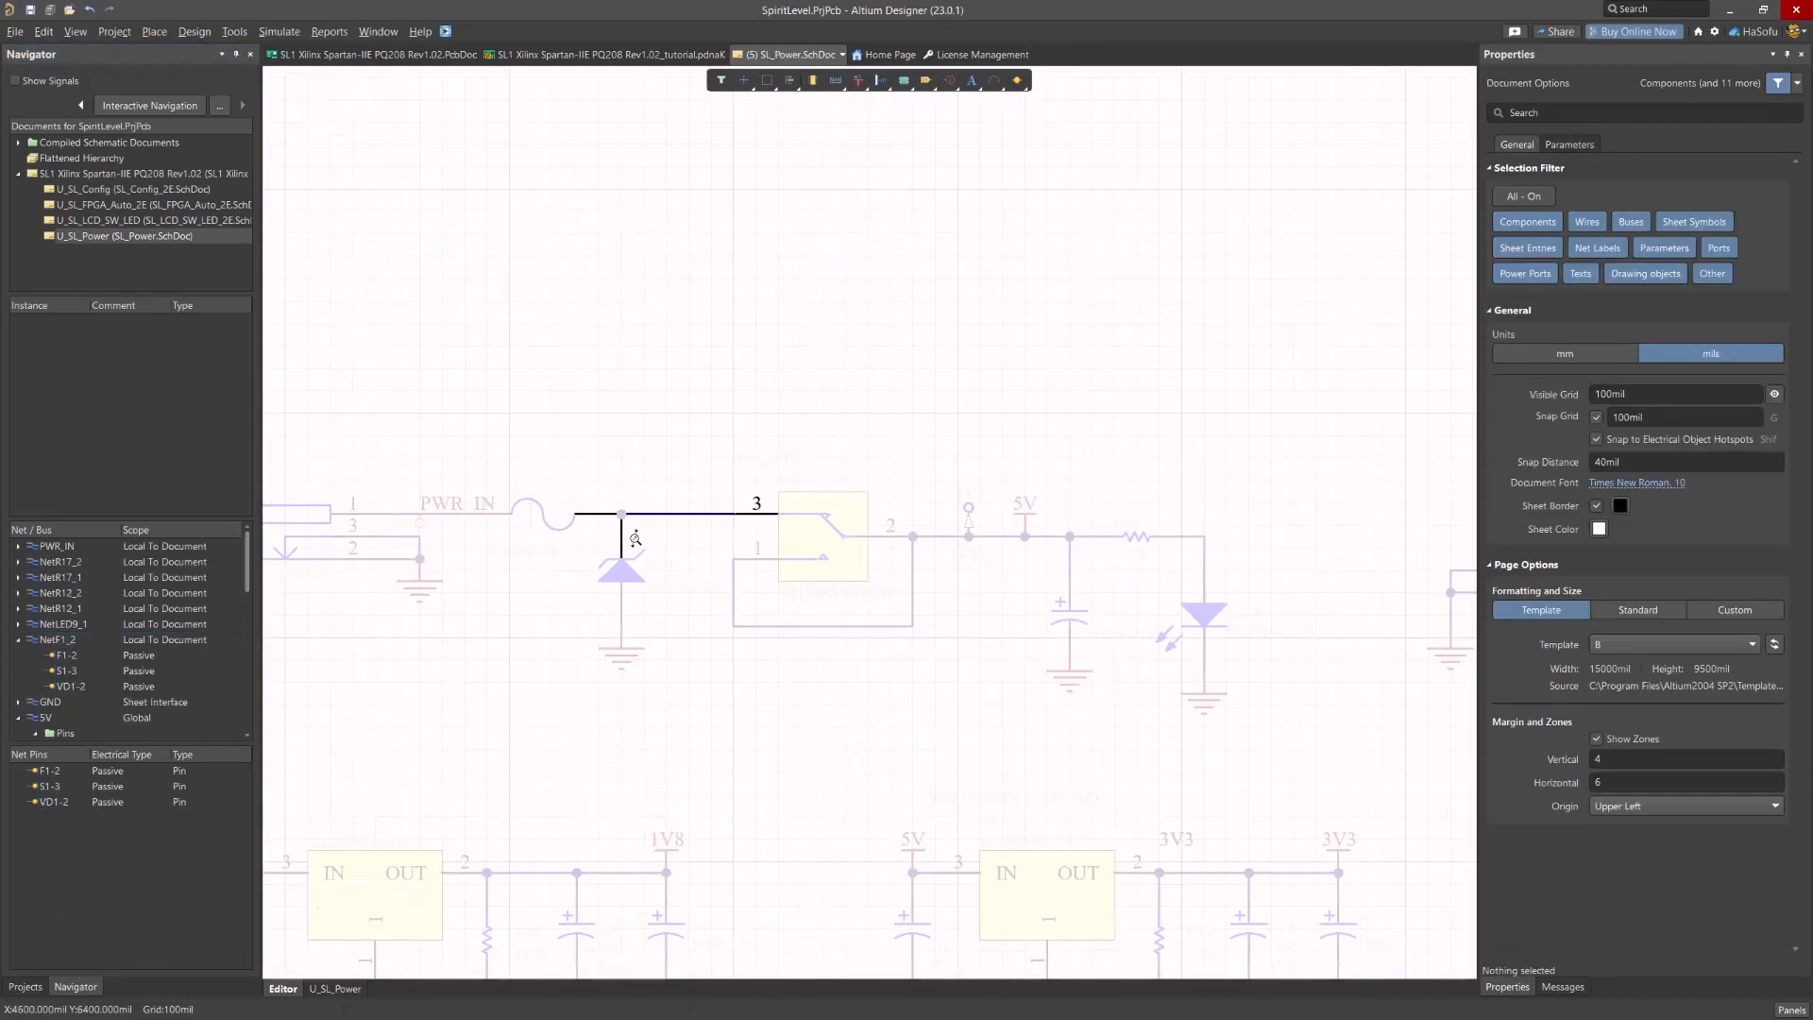
{"action": "scroll", "coordinate": [635, 538], "scroll_direction": "up", "scroll_amount": 3, "text": "ctrl"}
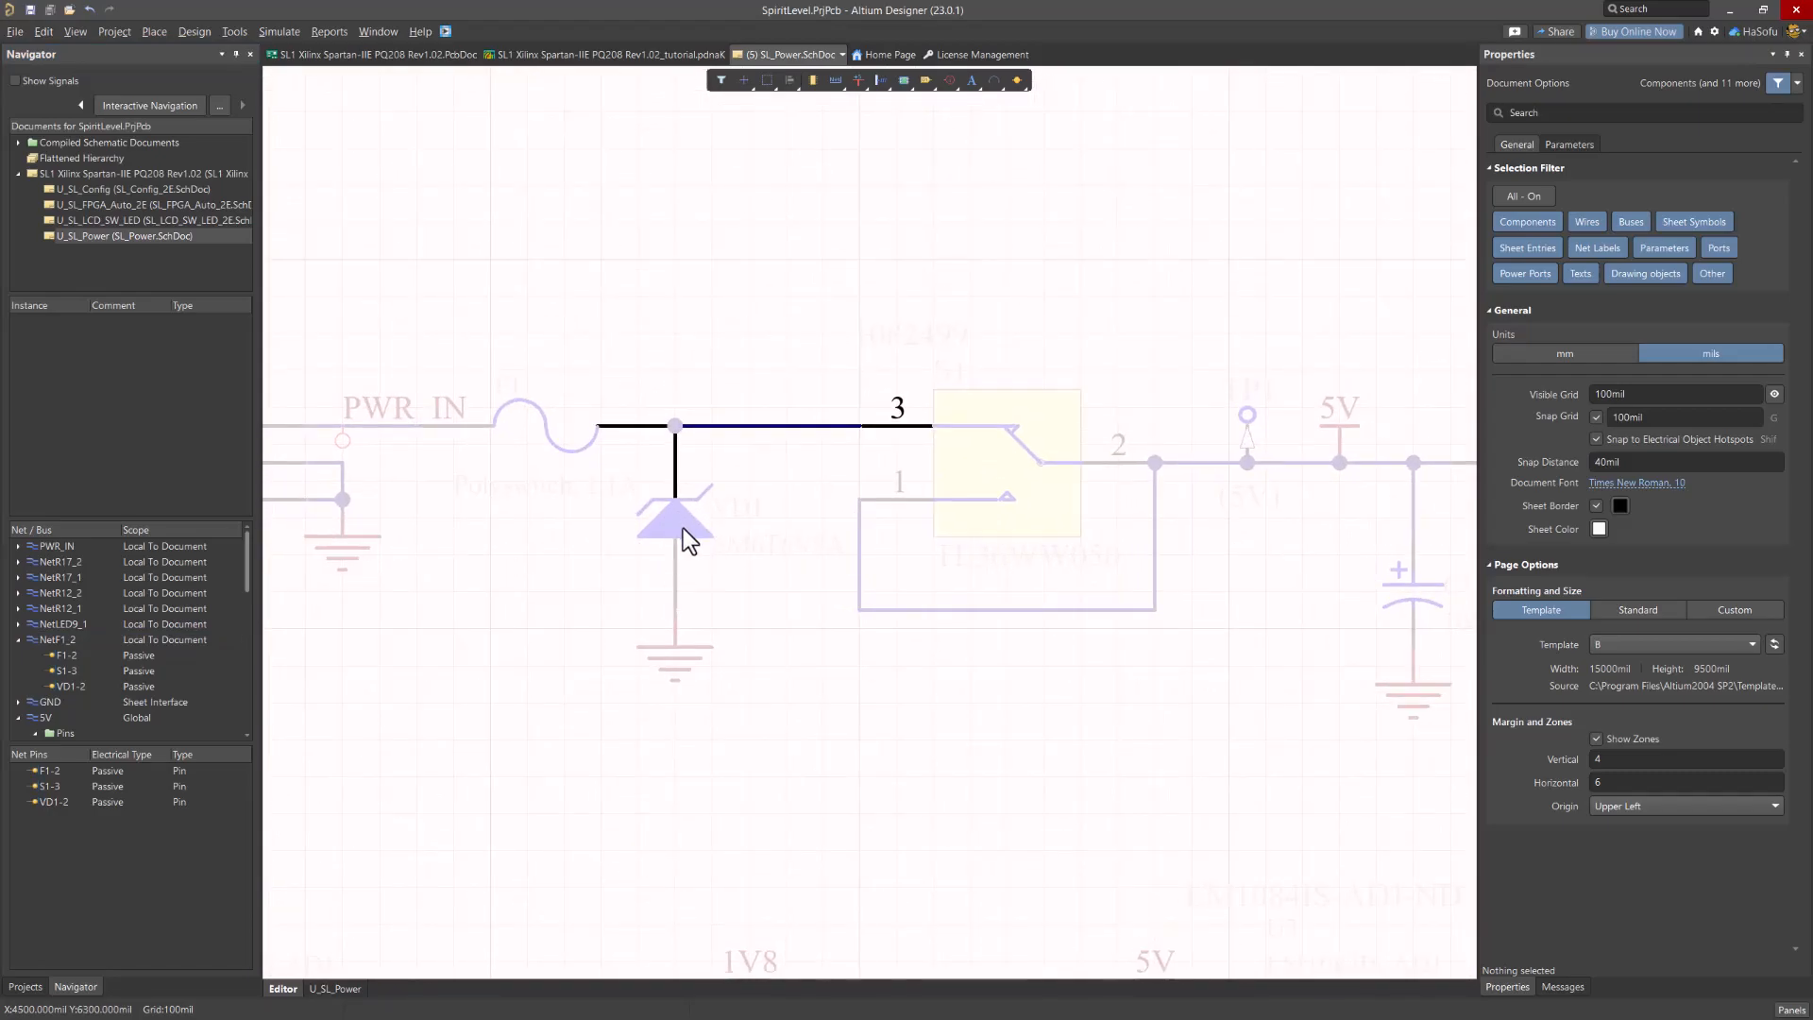
{"action": "left_click", "coordinate": [81, 683]}
{"action": "scroll", "coordinate": [625, 521], "scroll_direction": "down", "scroll_amount": 2, "text": "ctrl"}
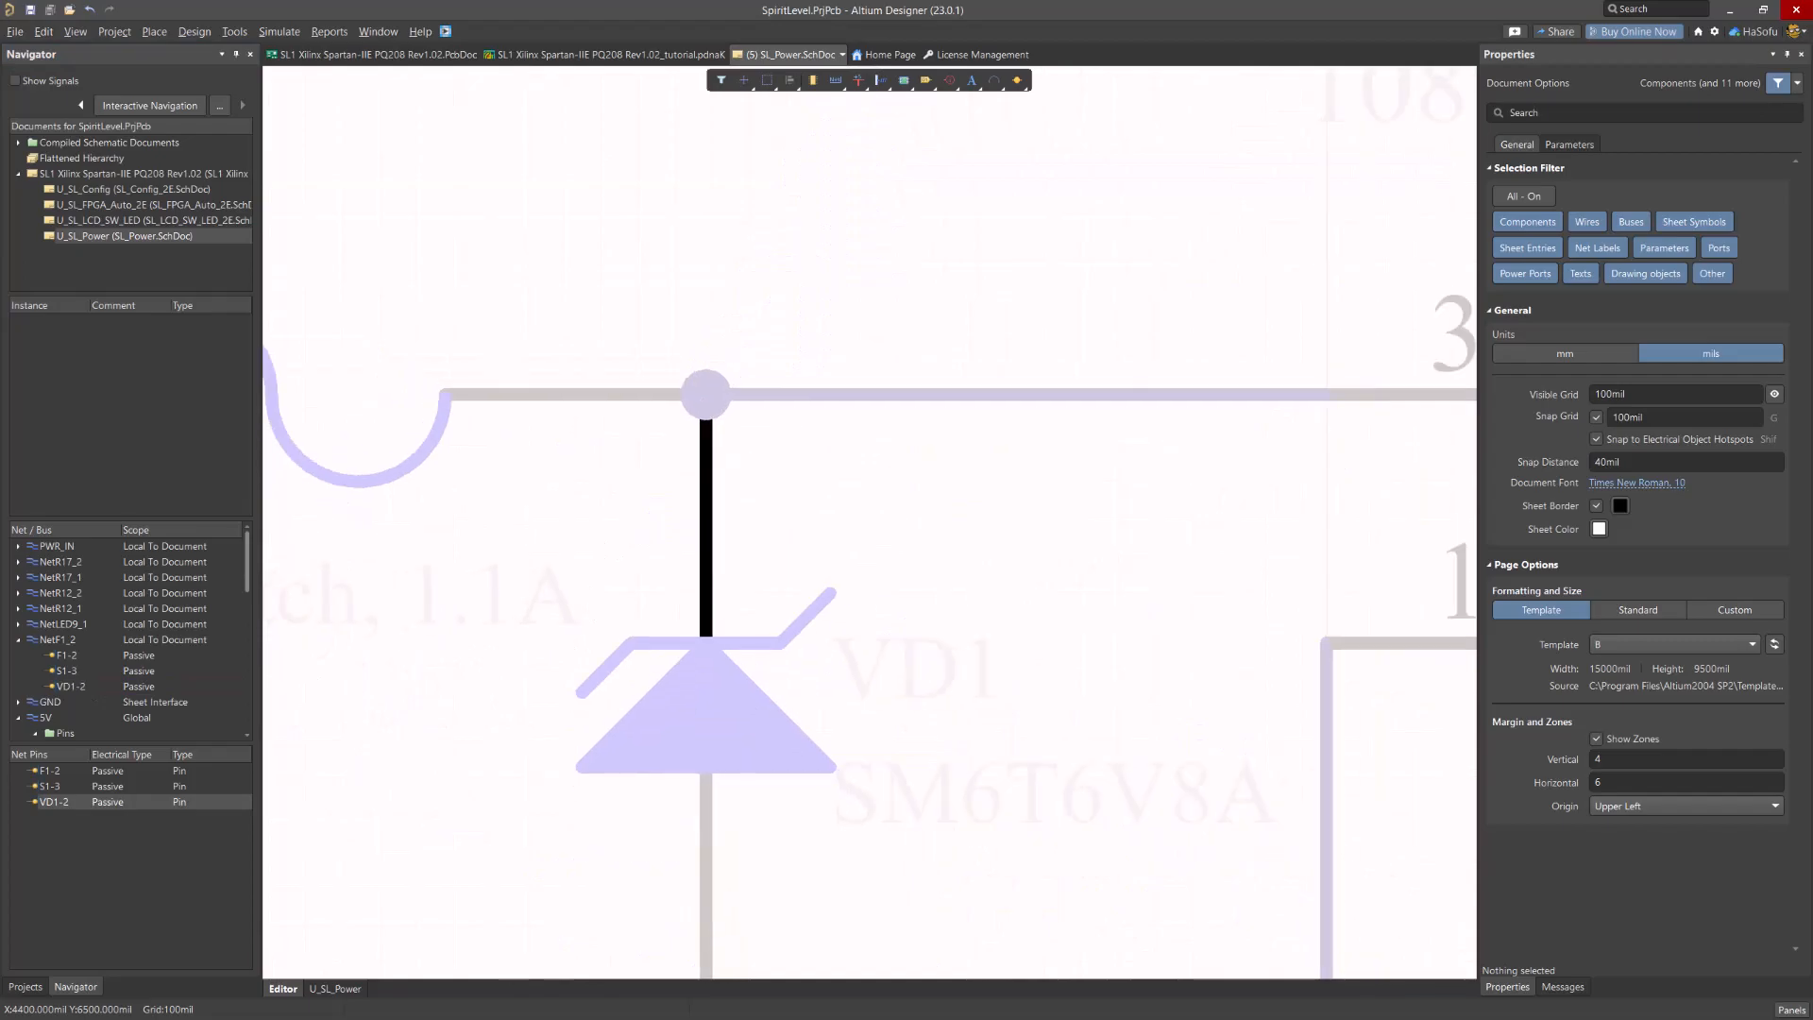
Add R1 as a PWR_IN load in the power analysis document, set its resistance to 20k and save its load properties
{"action": "left_click", "coordinate": [513, 55]}
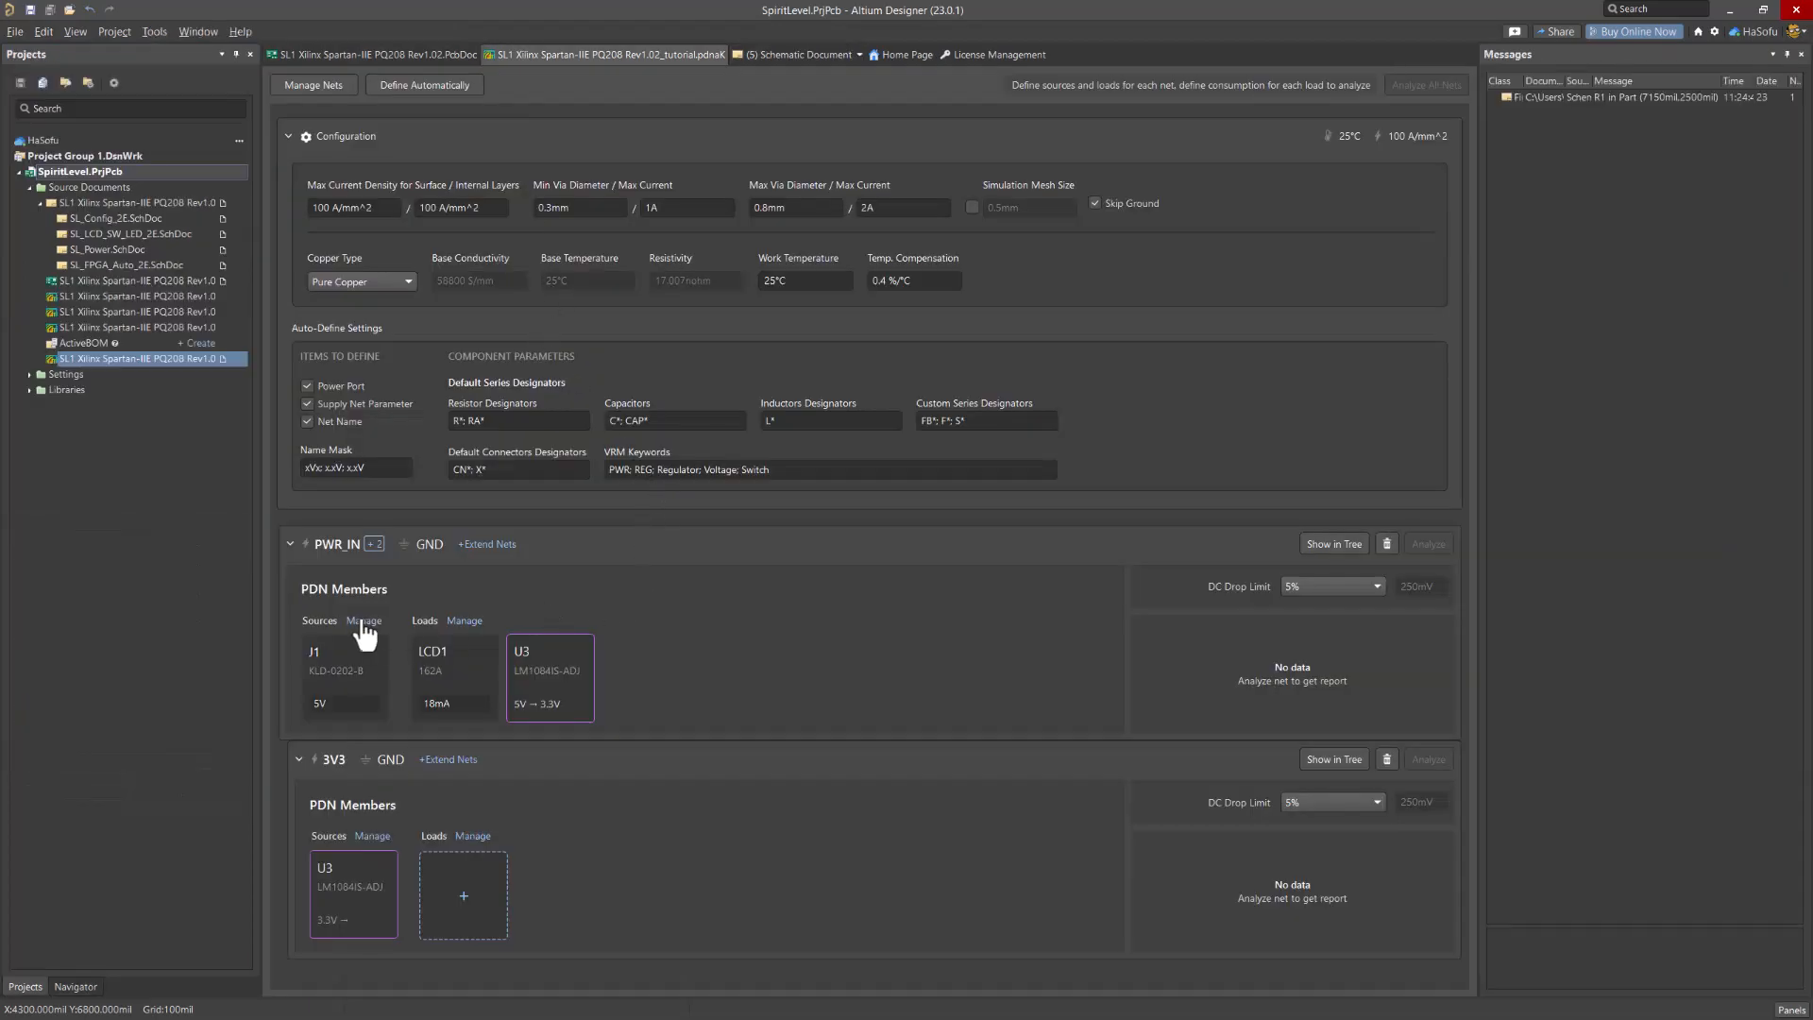
{"action": "left_click", "coordinate": [464, 621]}
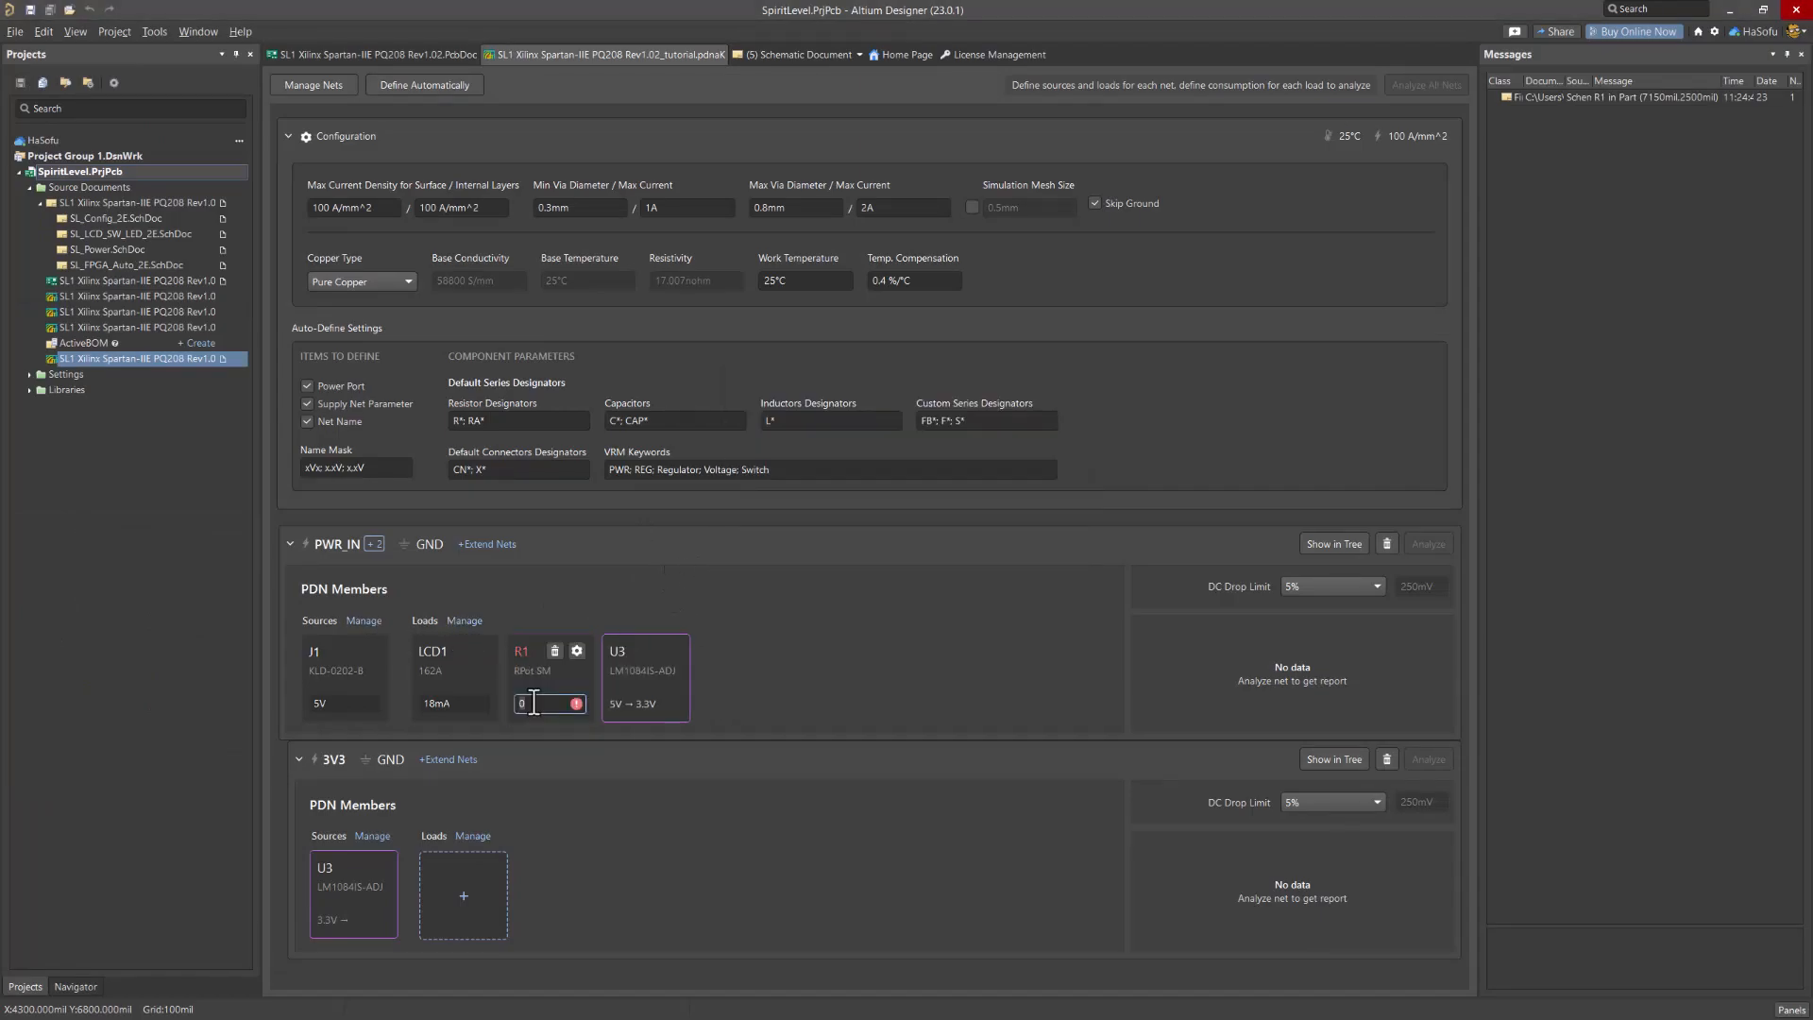
{"action": "type", "text": "20k"}
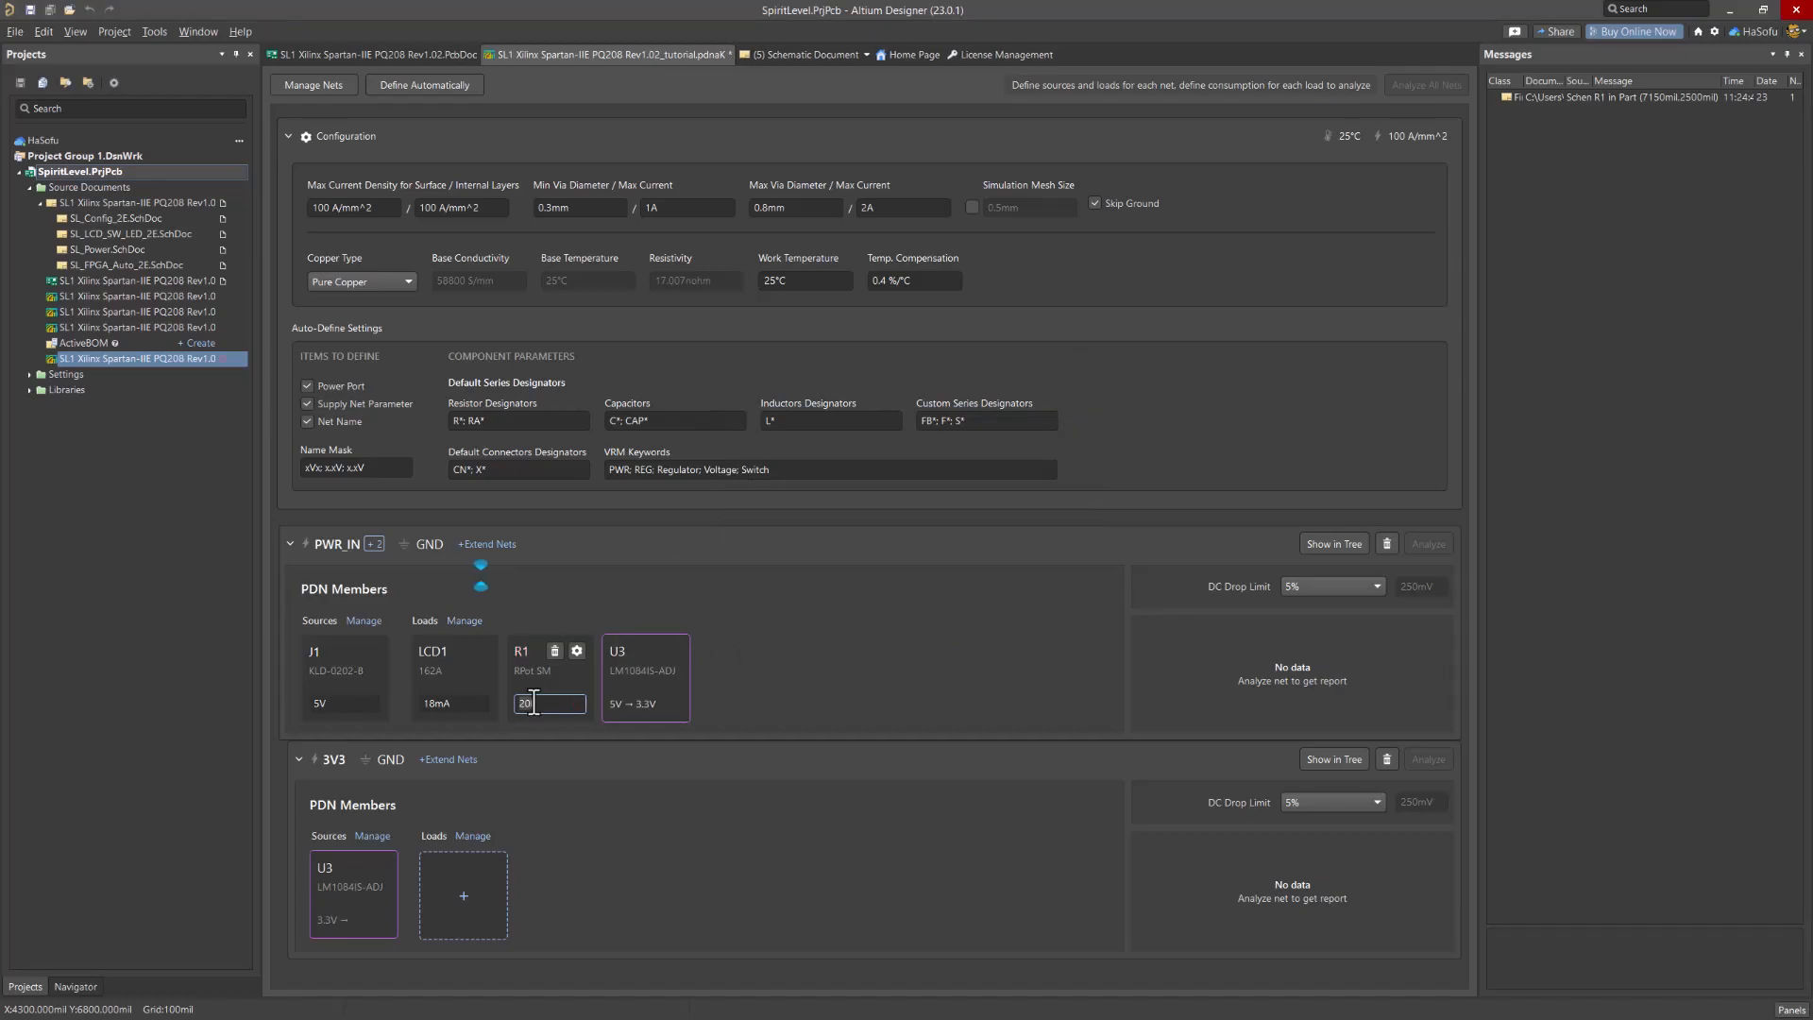
{"action": "double_click", "coordinate": [574, 648]}
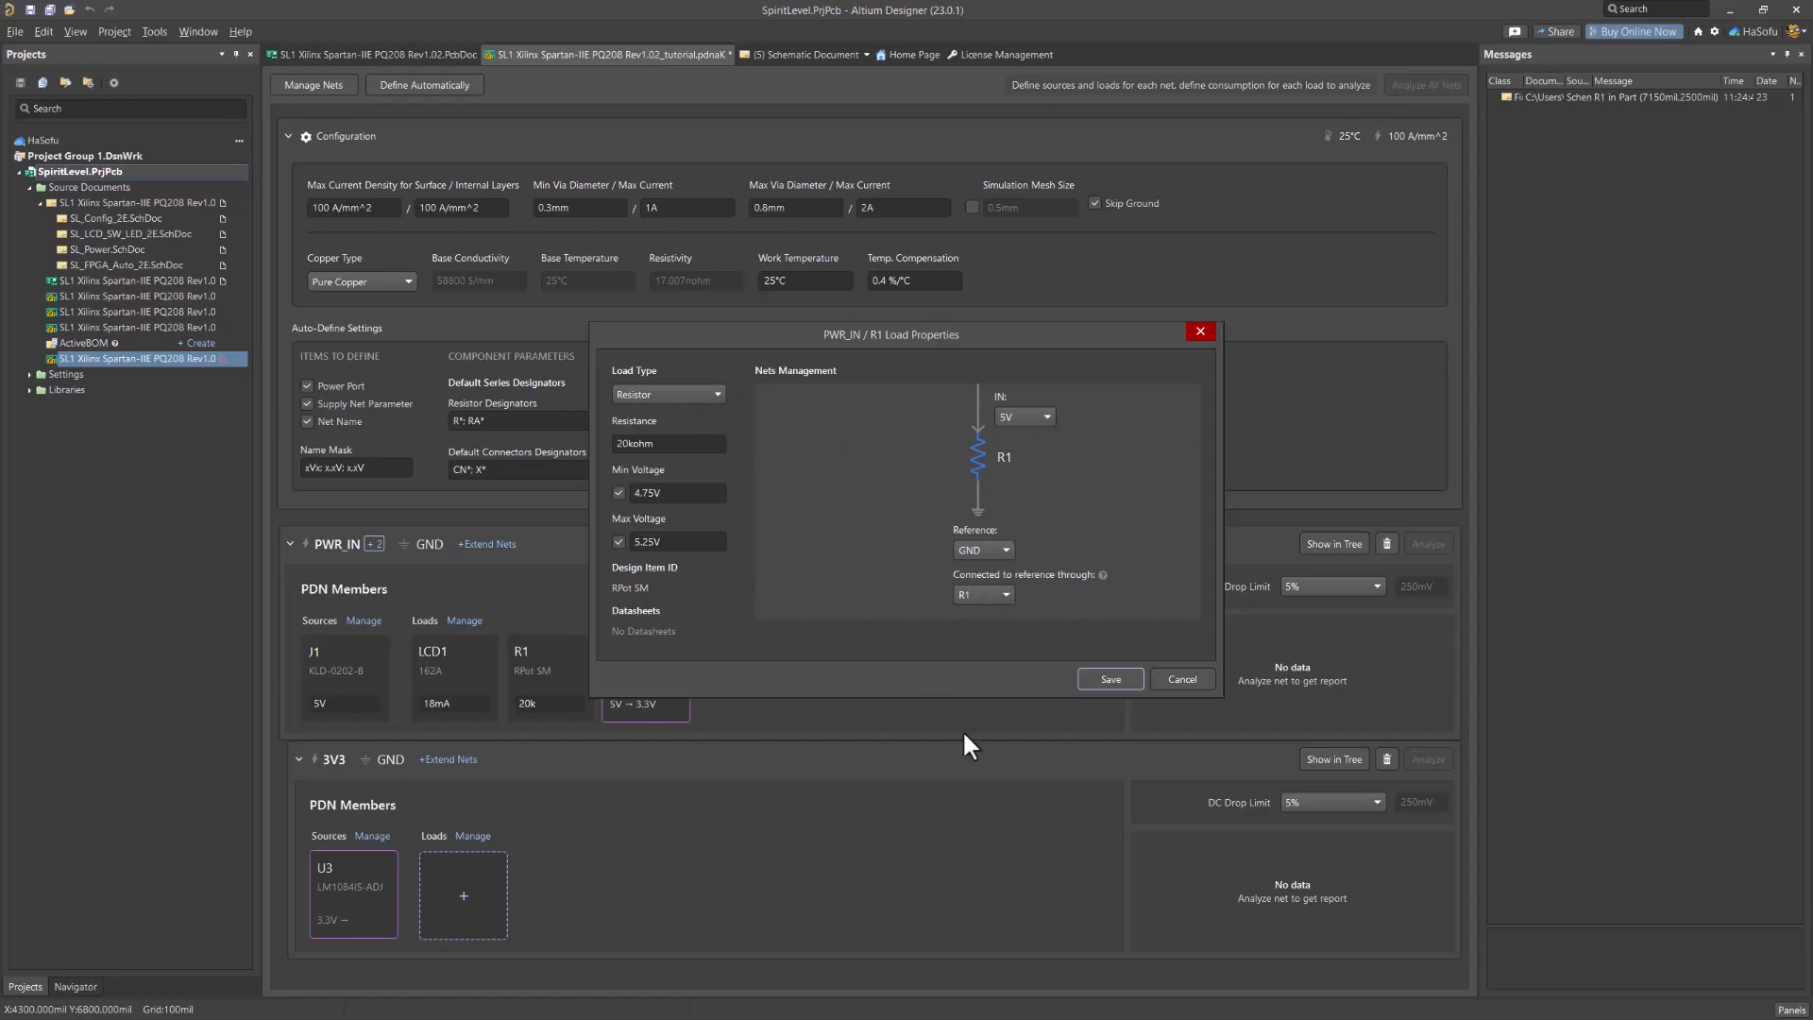
{"action": "left_click", "coordinate": [1107, 681]}
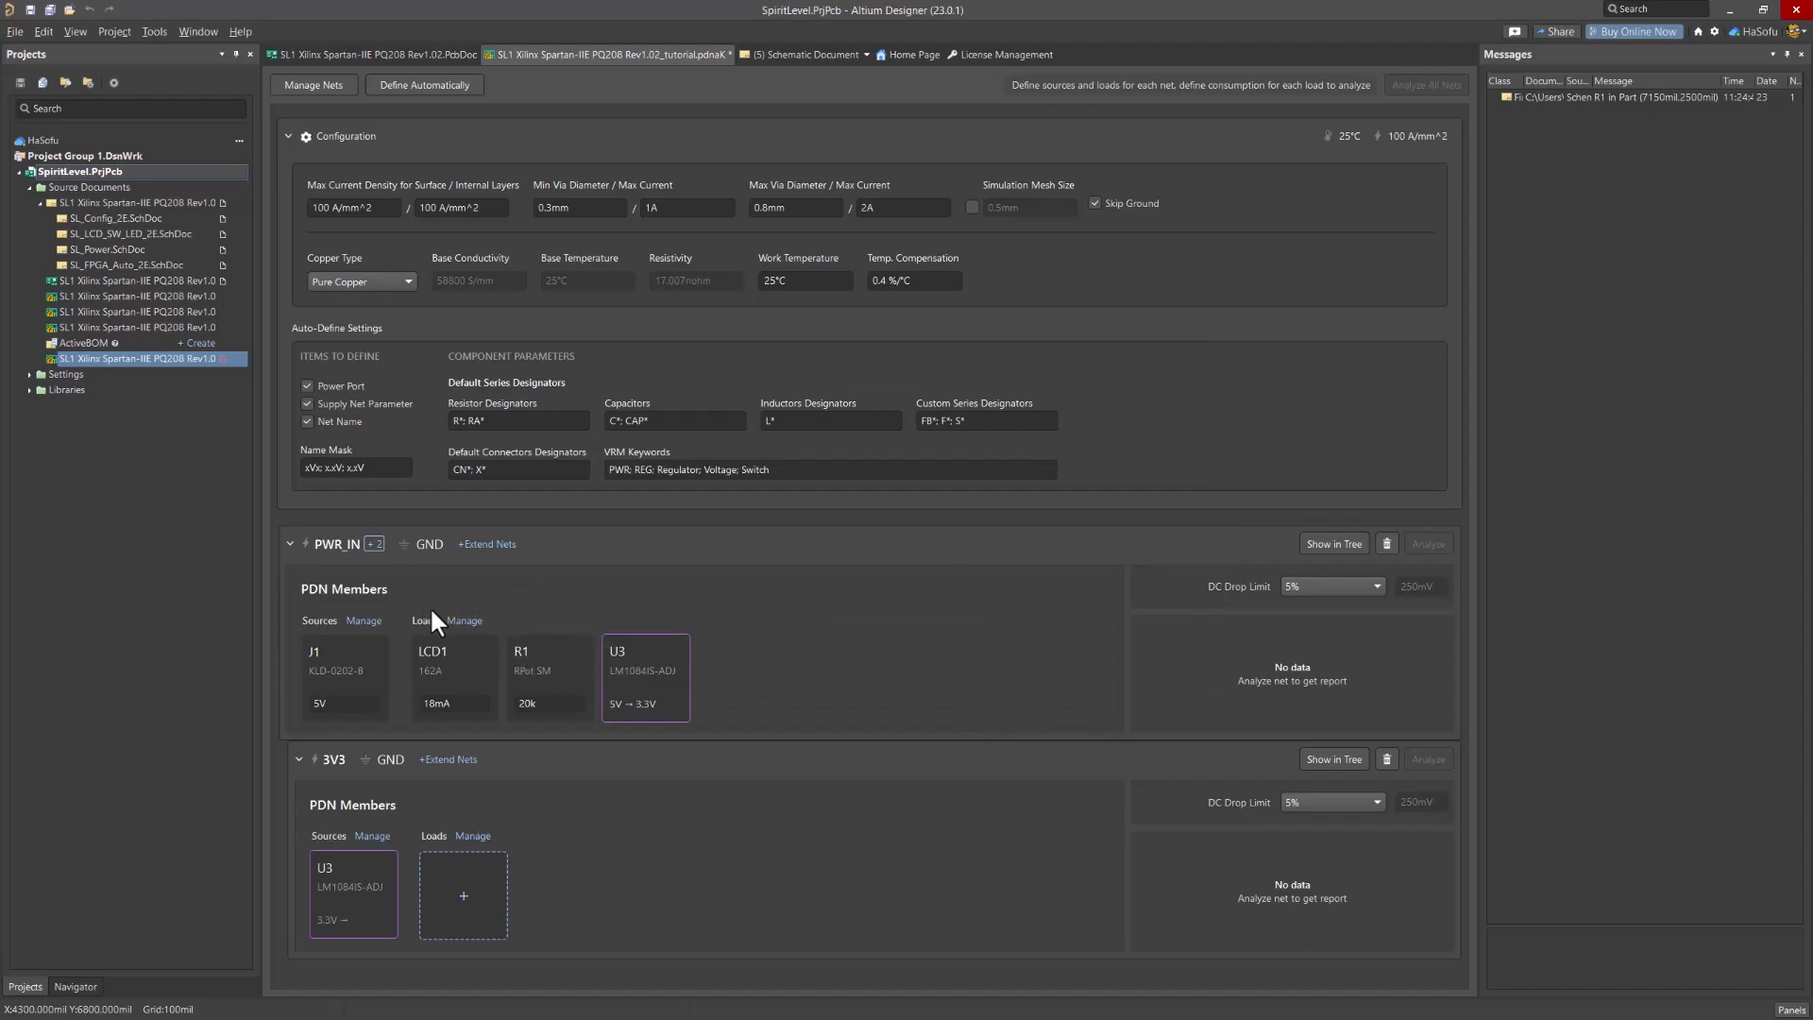
Open the load selection for the PWR_IN net and look through the connected components
{"action": "left_click", "coordinate": [465, 623]}
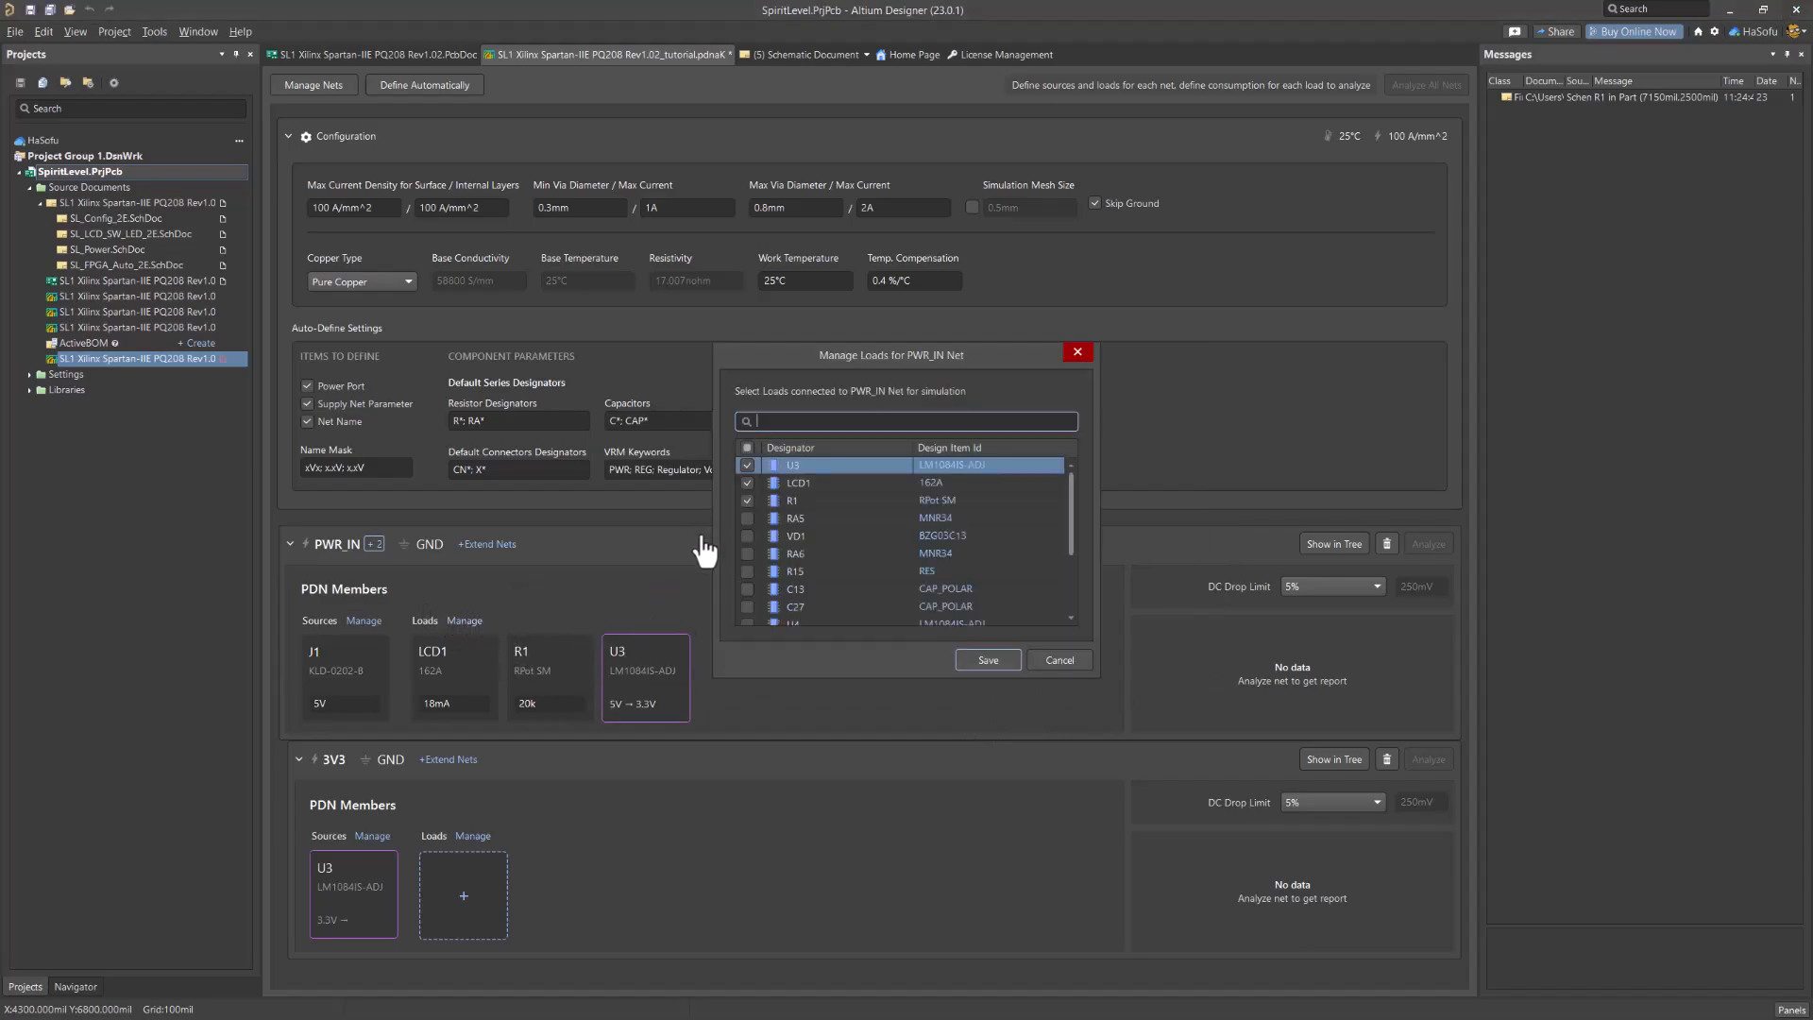
{"action": "scroll", "coordinate": [821, 500], "scroll_direction": "down", "scroll_amount": 3}
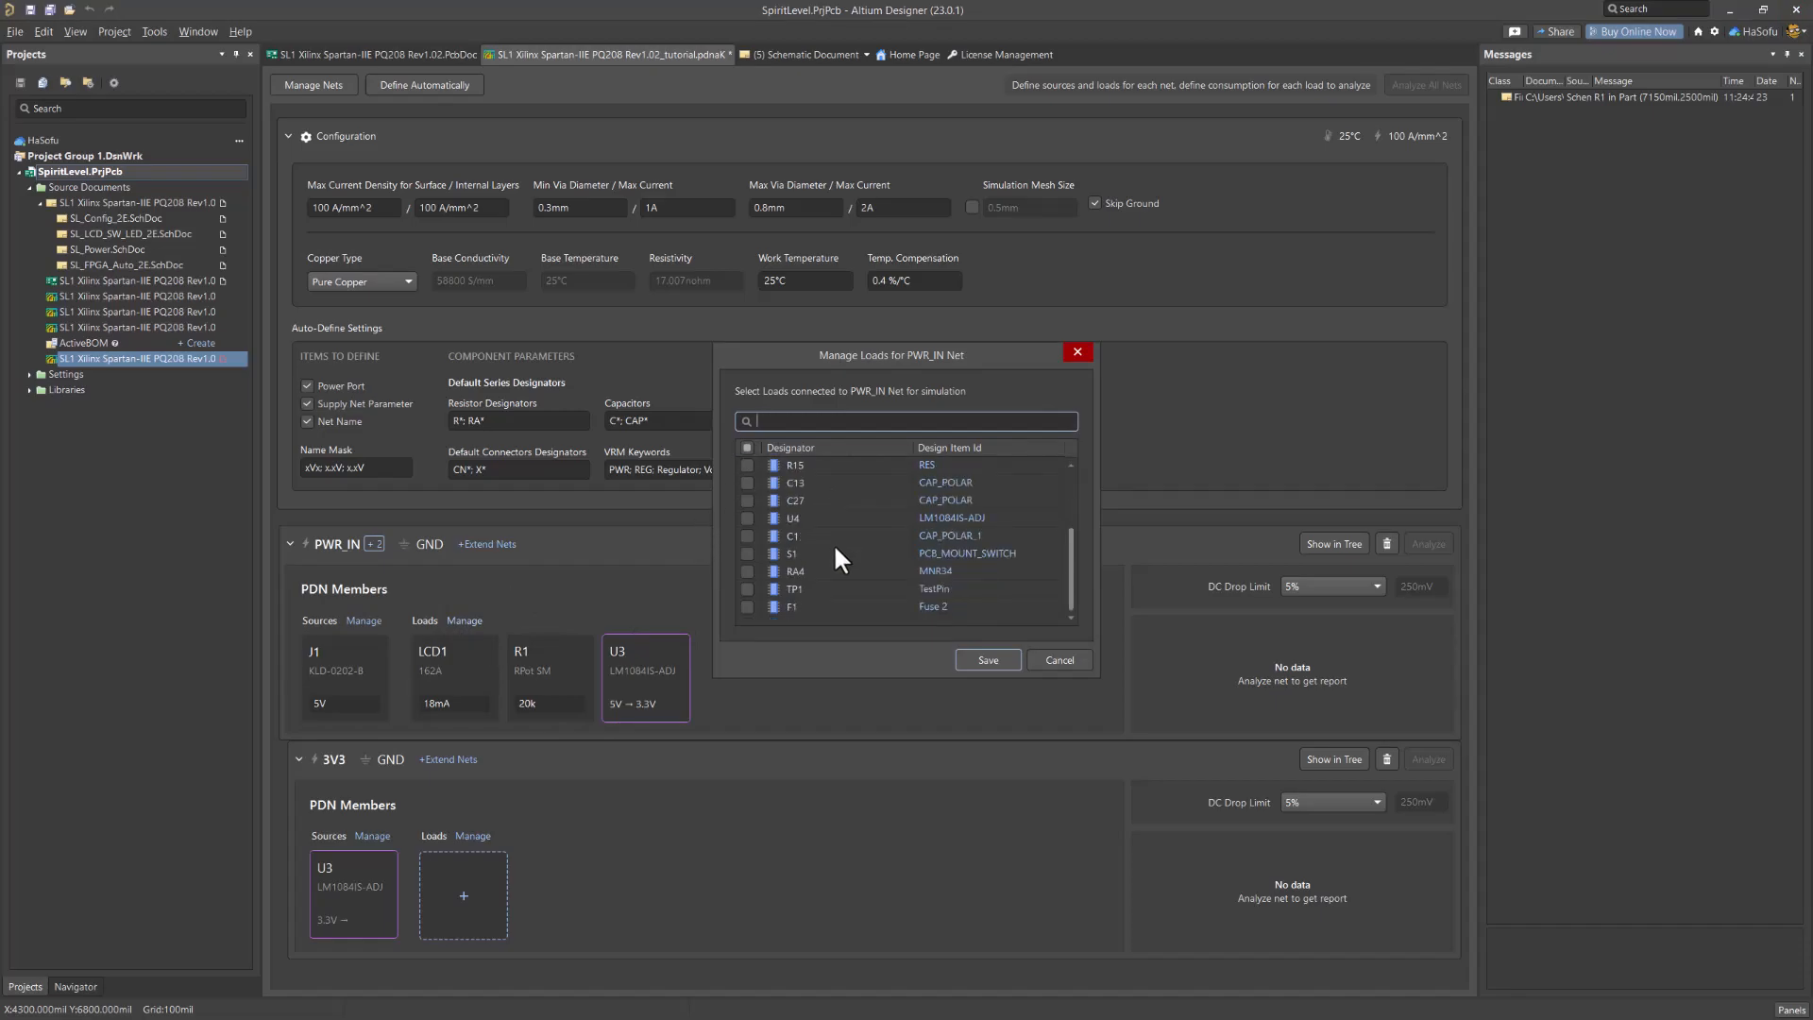
{"action": "scroll", "coordinate": [833, 542], "scroll_direction": "up", "scroll_amount": 2}
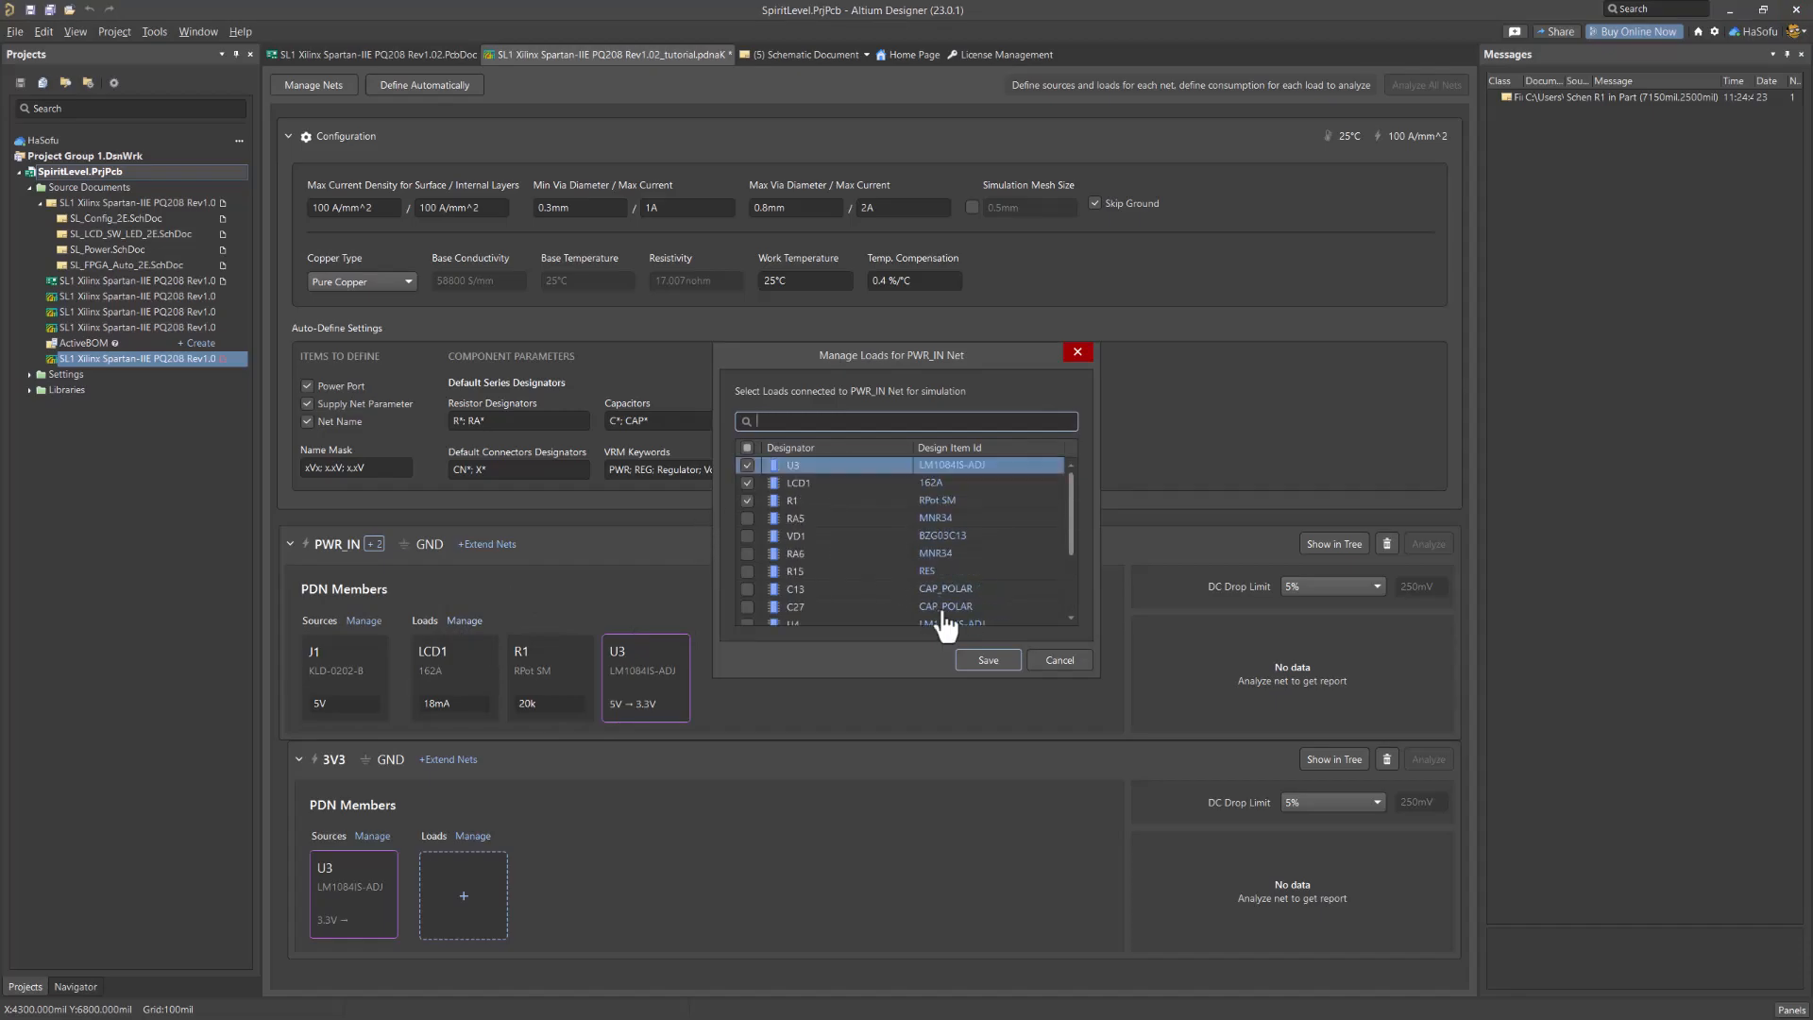
Add VD1 to the simulated loads of the PWR_IN net and set its total load current to 5 mA
{"action": "left_click", "coordinate": [747, 536]}
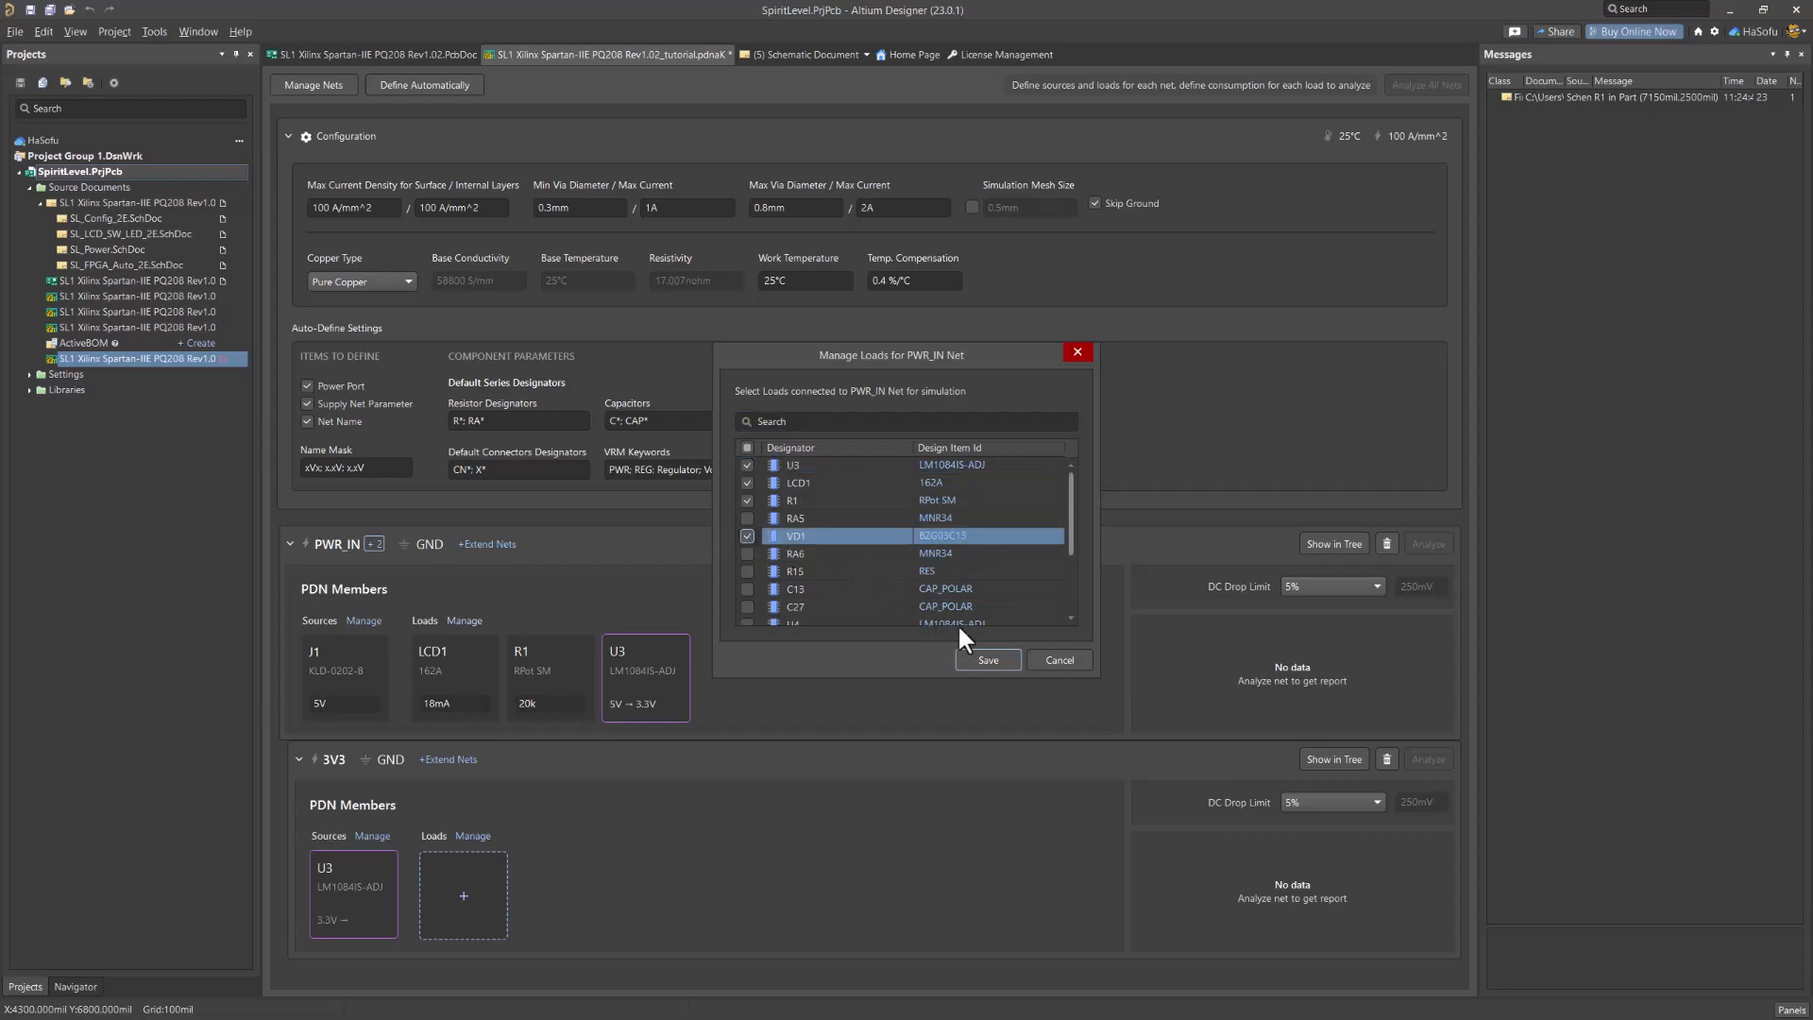
{"action": "left_click", "coordinate": [977, 659]}
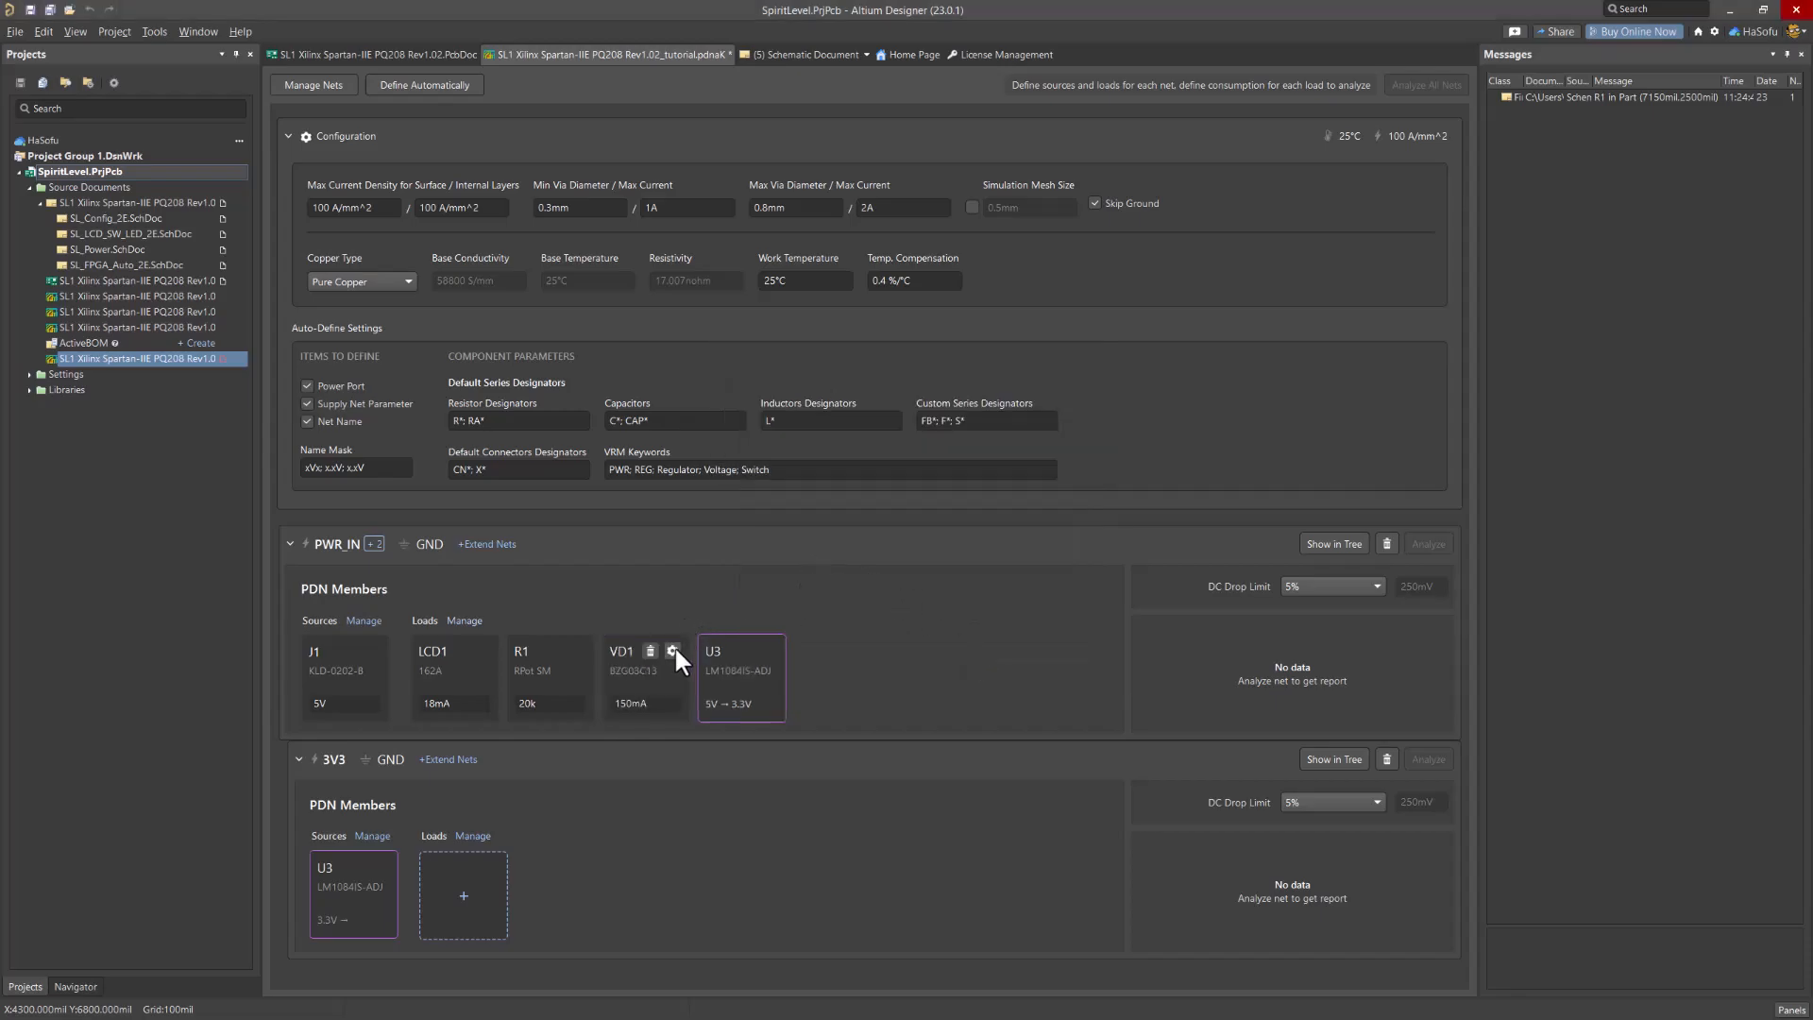
{"action": "left_click", "coordinate": [672, 650]}
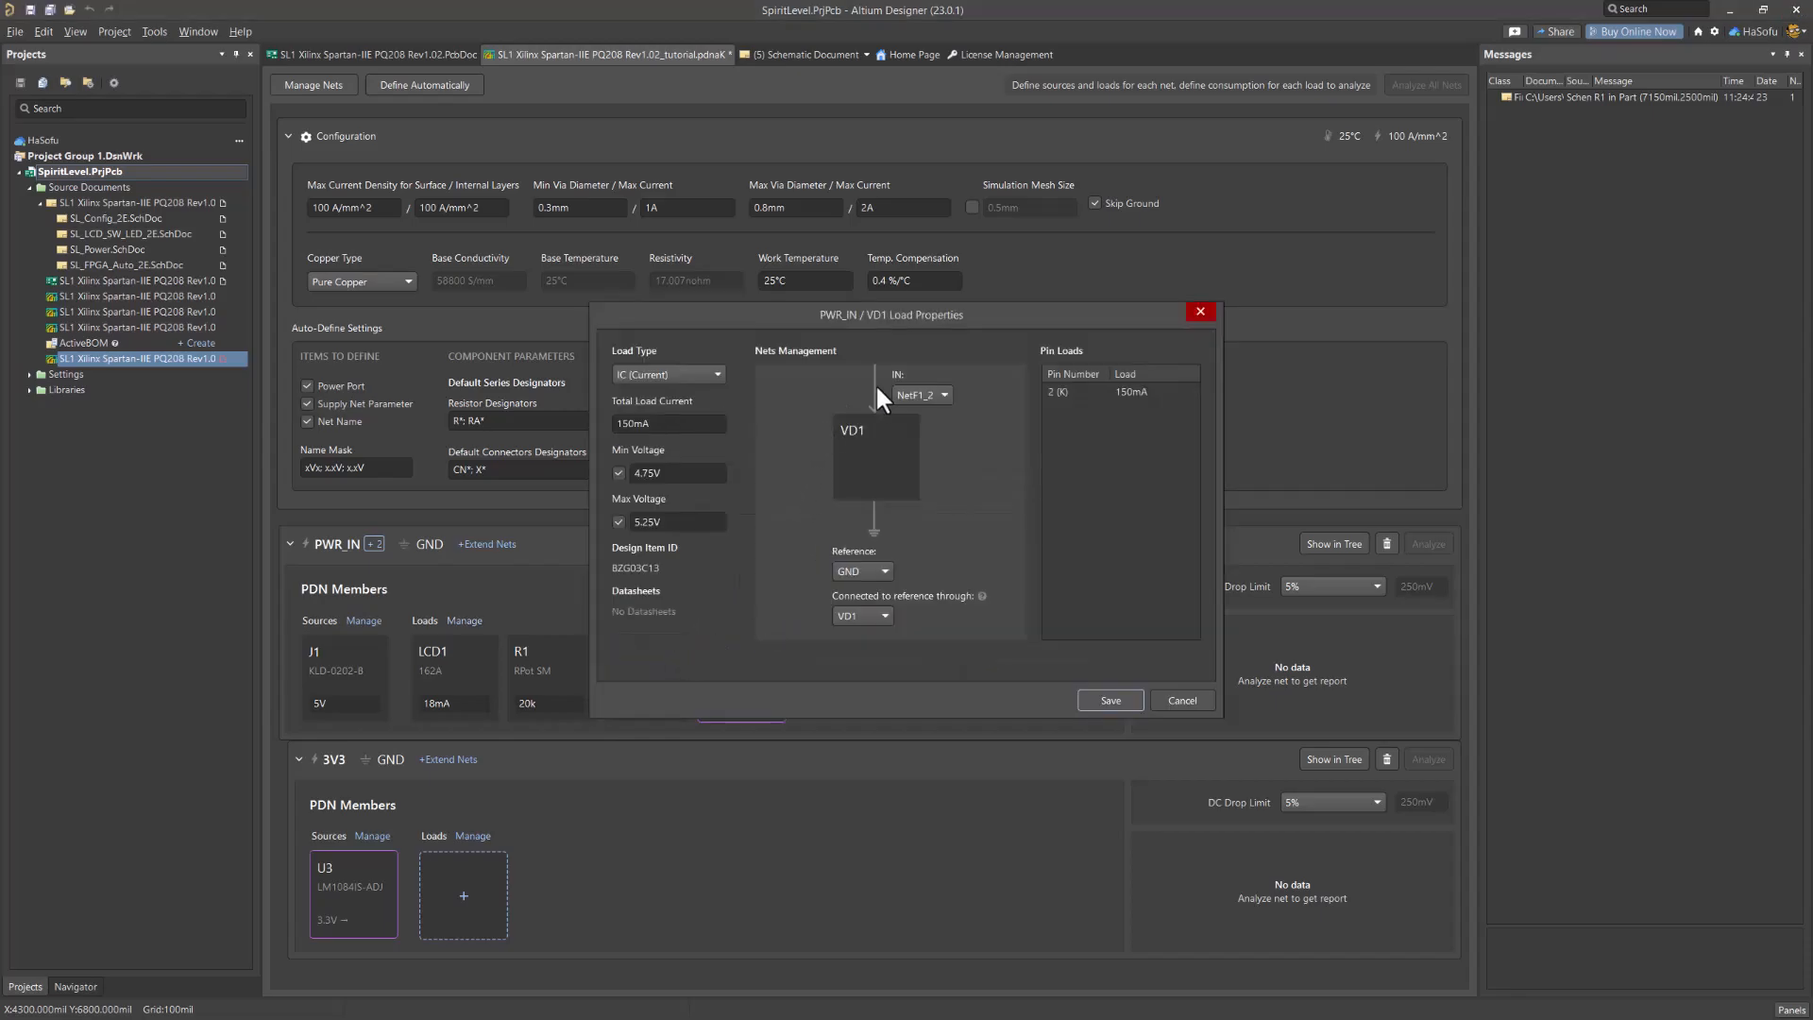
{"action": "left_click", "coordinate": [931, 395]}
{"action": "left_click", "coordinate": [931, 394]}
{"action": "left_click", "coordinate": [943, 393]}
{"action": "left_click", "coordinate": [925, 432]}
{"action": "left_click", "coordinate": [657, 424]}
{"action": "key", "text": "BackSpace"}
{"action": "key", "text": "Left"}
{"action": "key", "text": "BackSpace"}
{"action": "left_click", "coordinate": [1106, 698]}
Inspect the power input and the 3V3 regulator circuit on the SL_Power.SchDoc schematic, and return to the PDN analysis document
{"action": "double_click", "coordinate": [98, 251]}
{"action": "scroll", "coordinate": [817, 315], "scroll_direction": "down", "scroll_amount": 8, "text": "ctrl"}
{"action": "scroll", "coordinate": [818, 315], "scroll_direction": "up", "scroll_amount": 3, "text": "ctrl"}
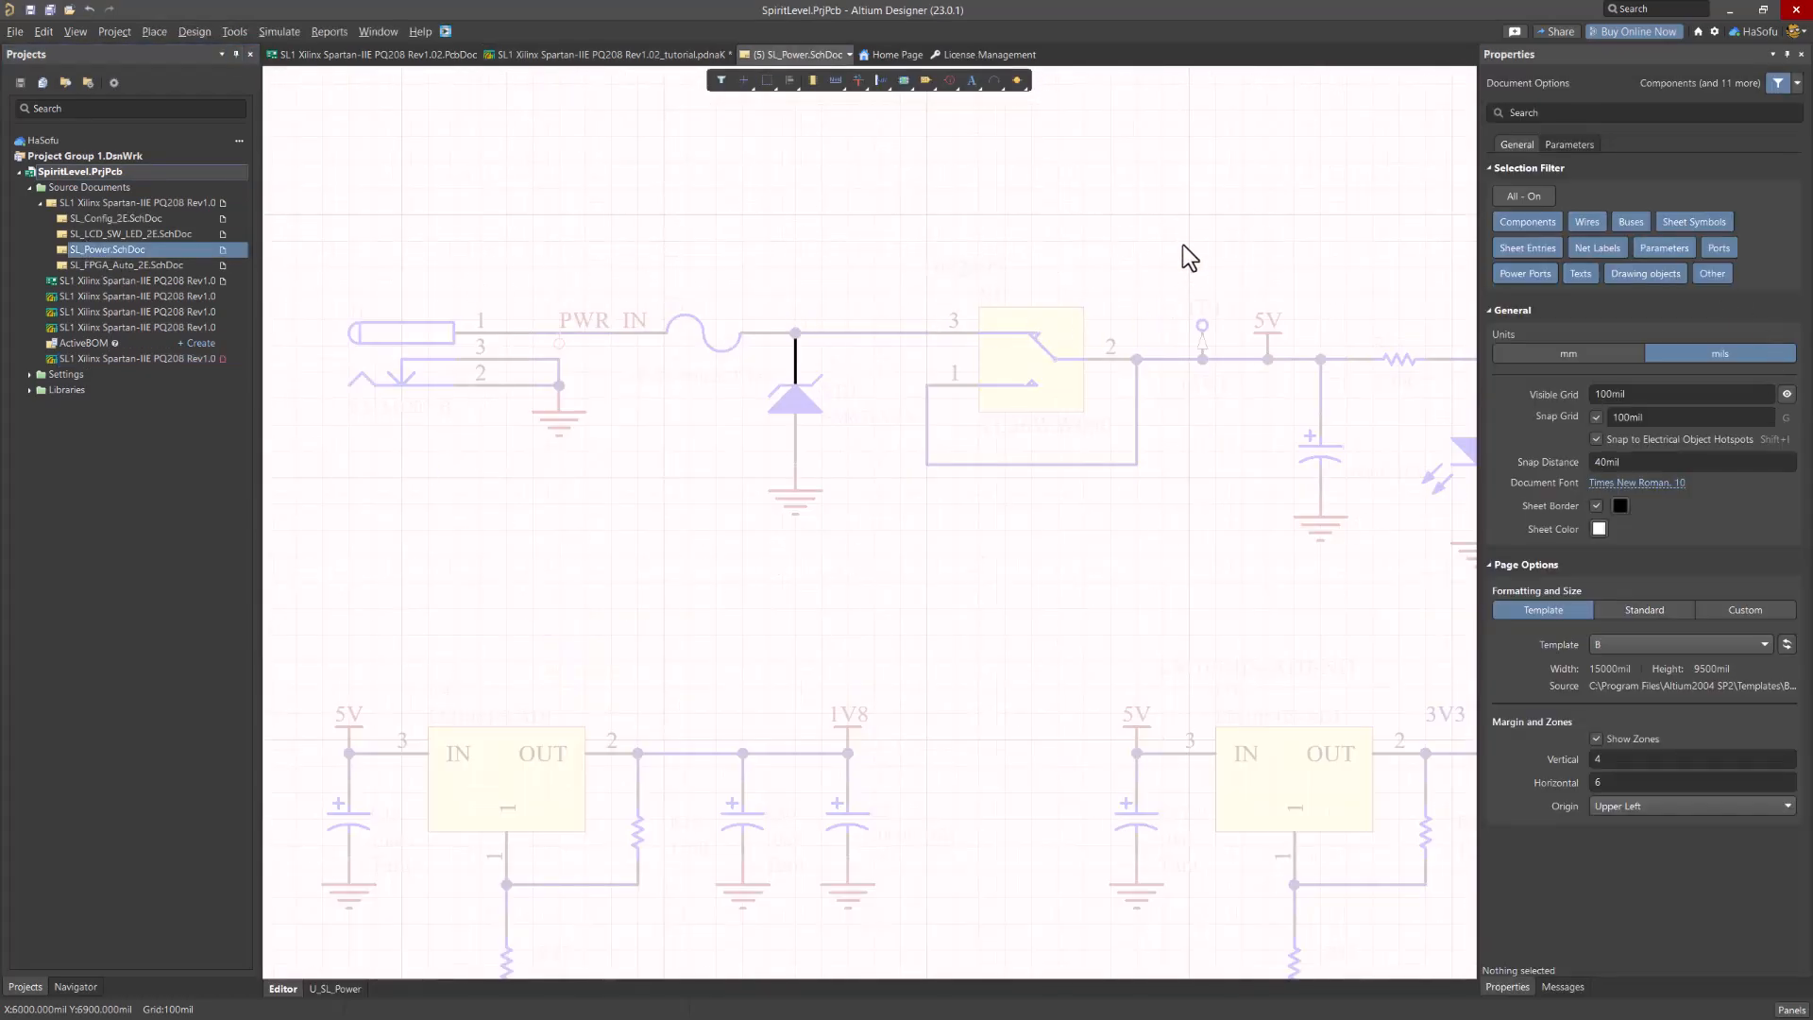
{"action": "right_click_drag", "start_coordinate": [1182, 246], "coordinate": [1035, 238]}
{"action": "right_click_drag", "start_coordinate": [810, 351], "coordinate": [584, 169]}
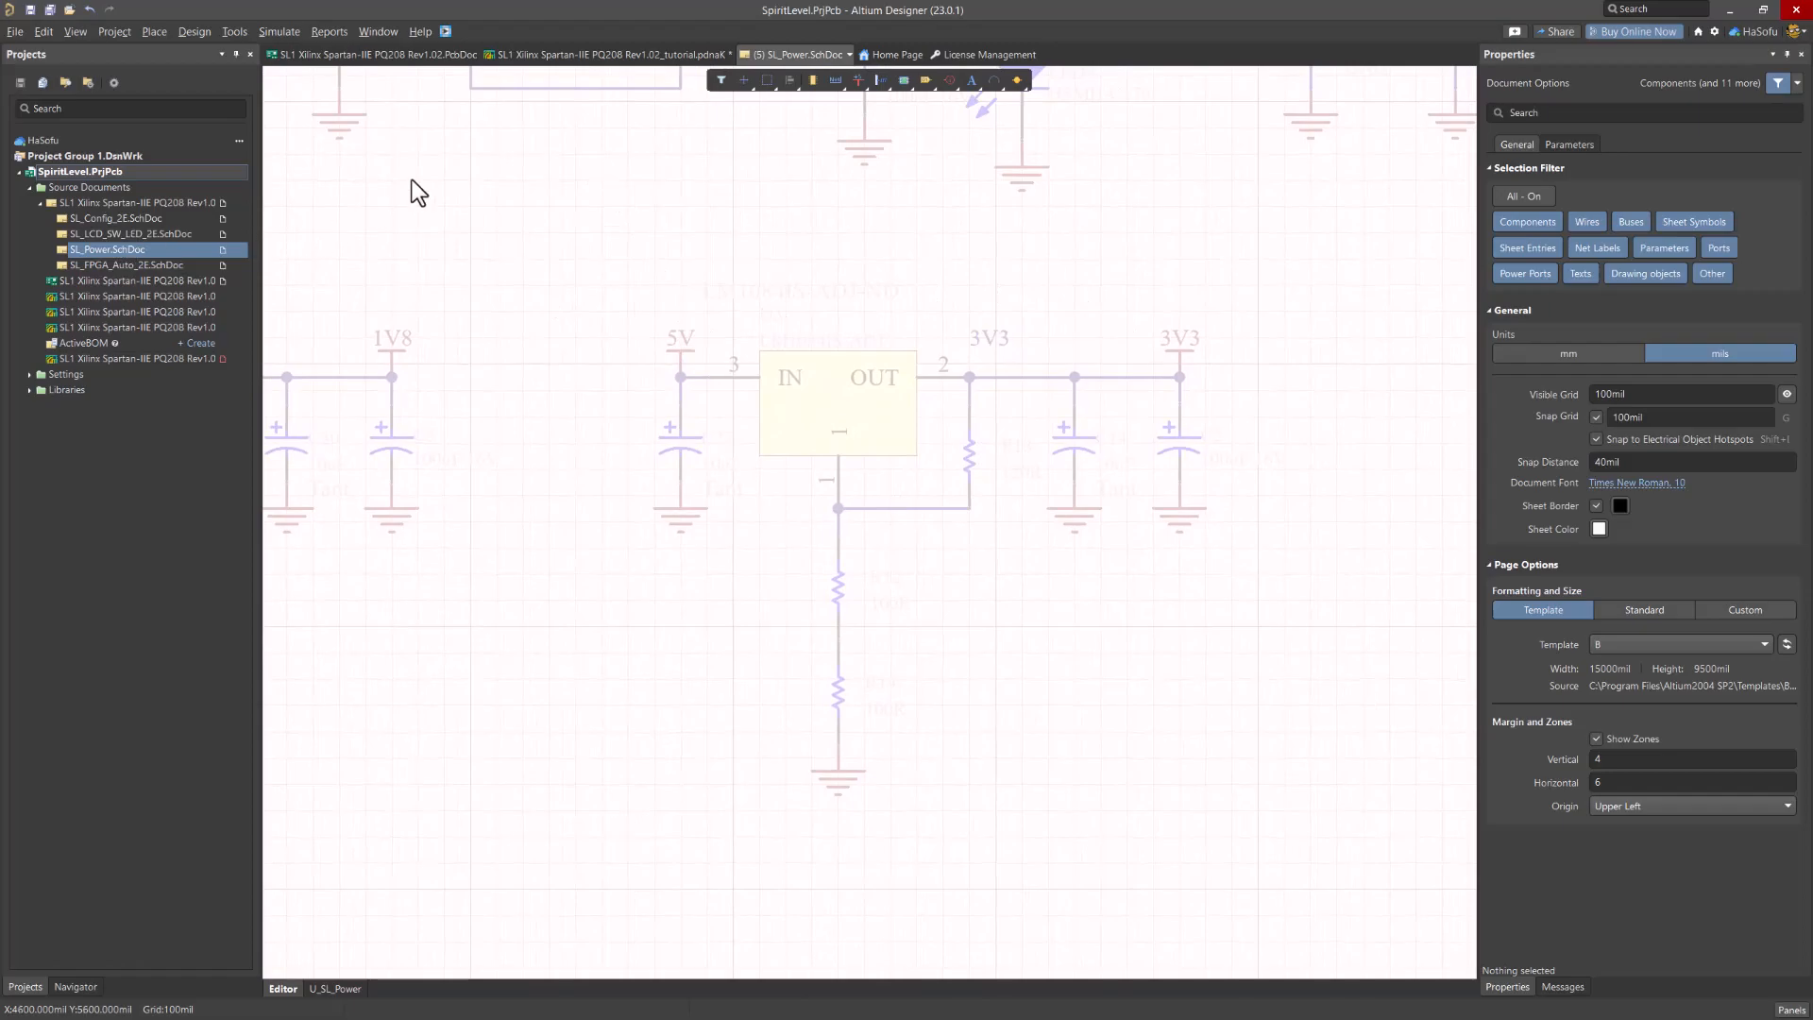
{"action": "left_click", "coordinate": [558, 57]}
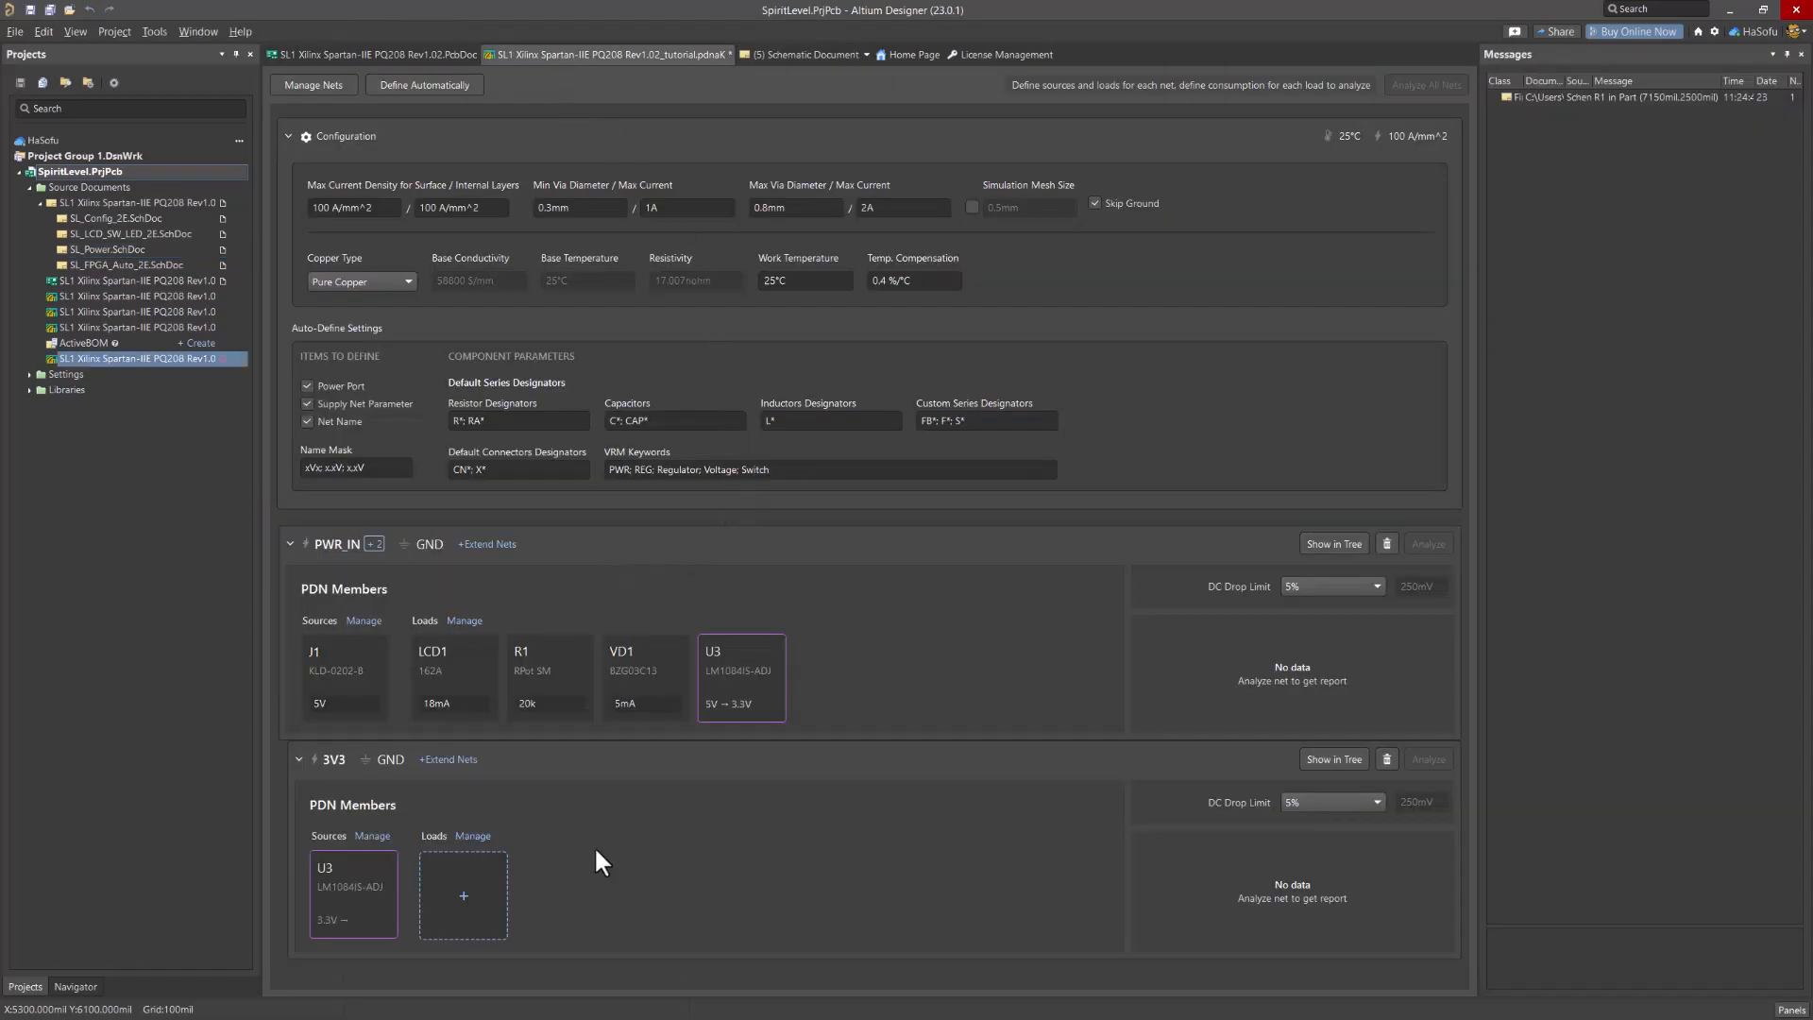
Save the PDN analysis document and view the PWR_IN net as a tree before returning to the analyzer overview
{"action": "left_click", "coordinate": [62, 12]}
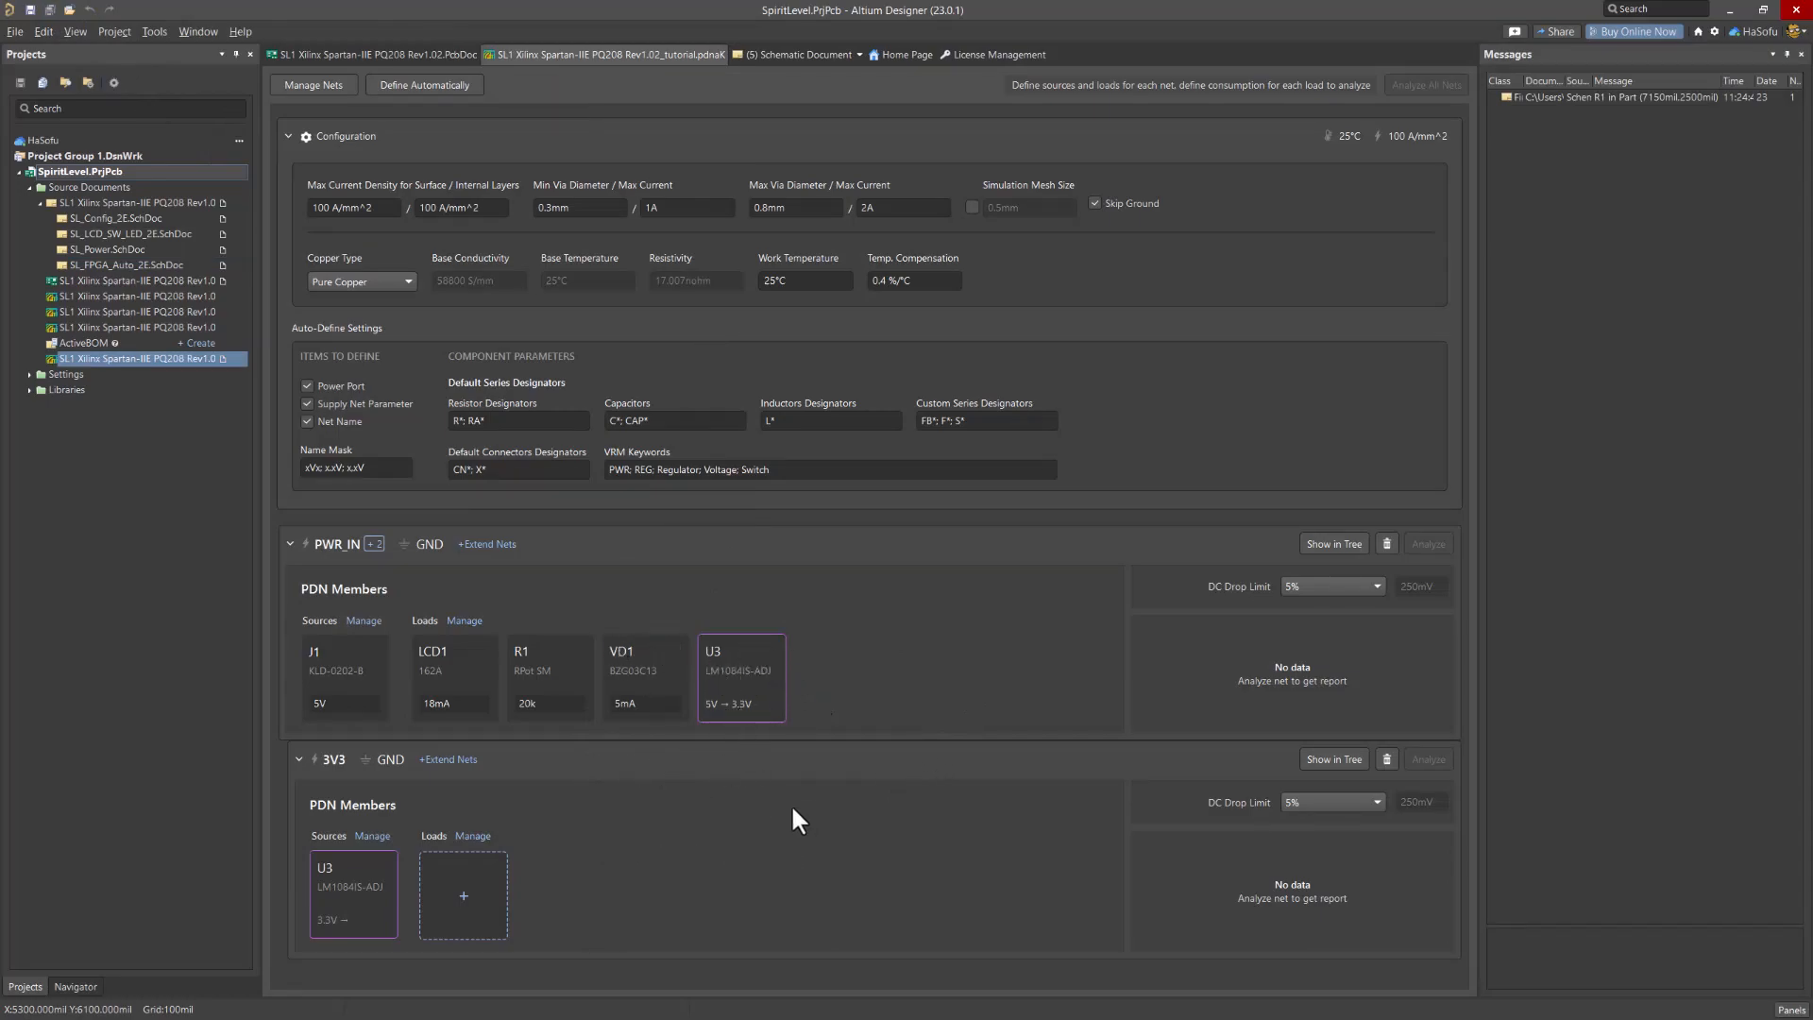
{"action": "left_click", "coordinate": [1334, 543]}
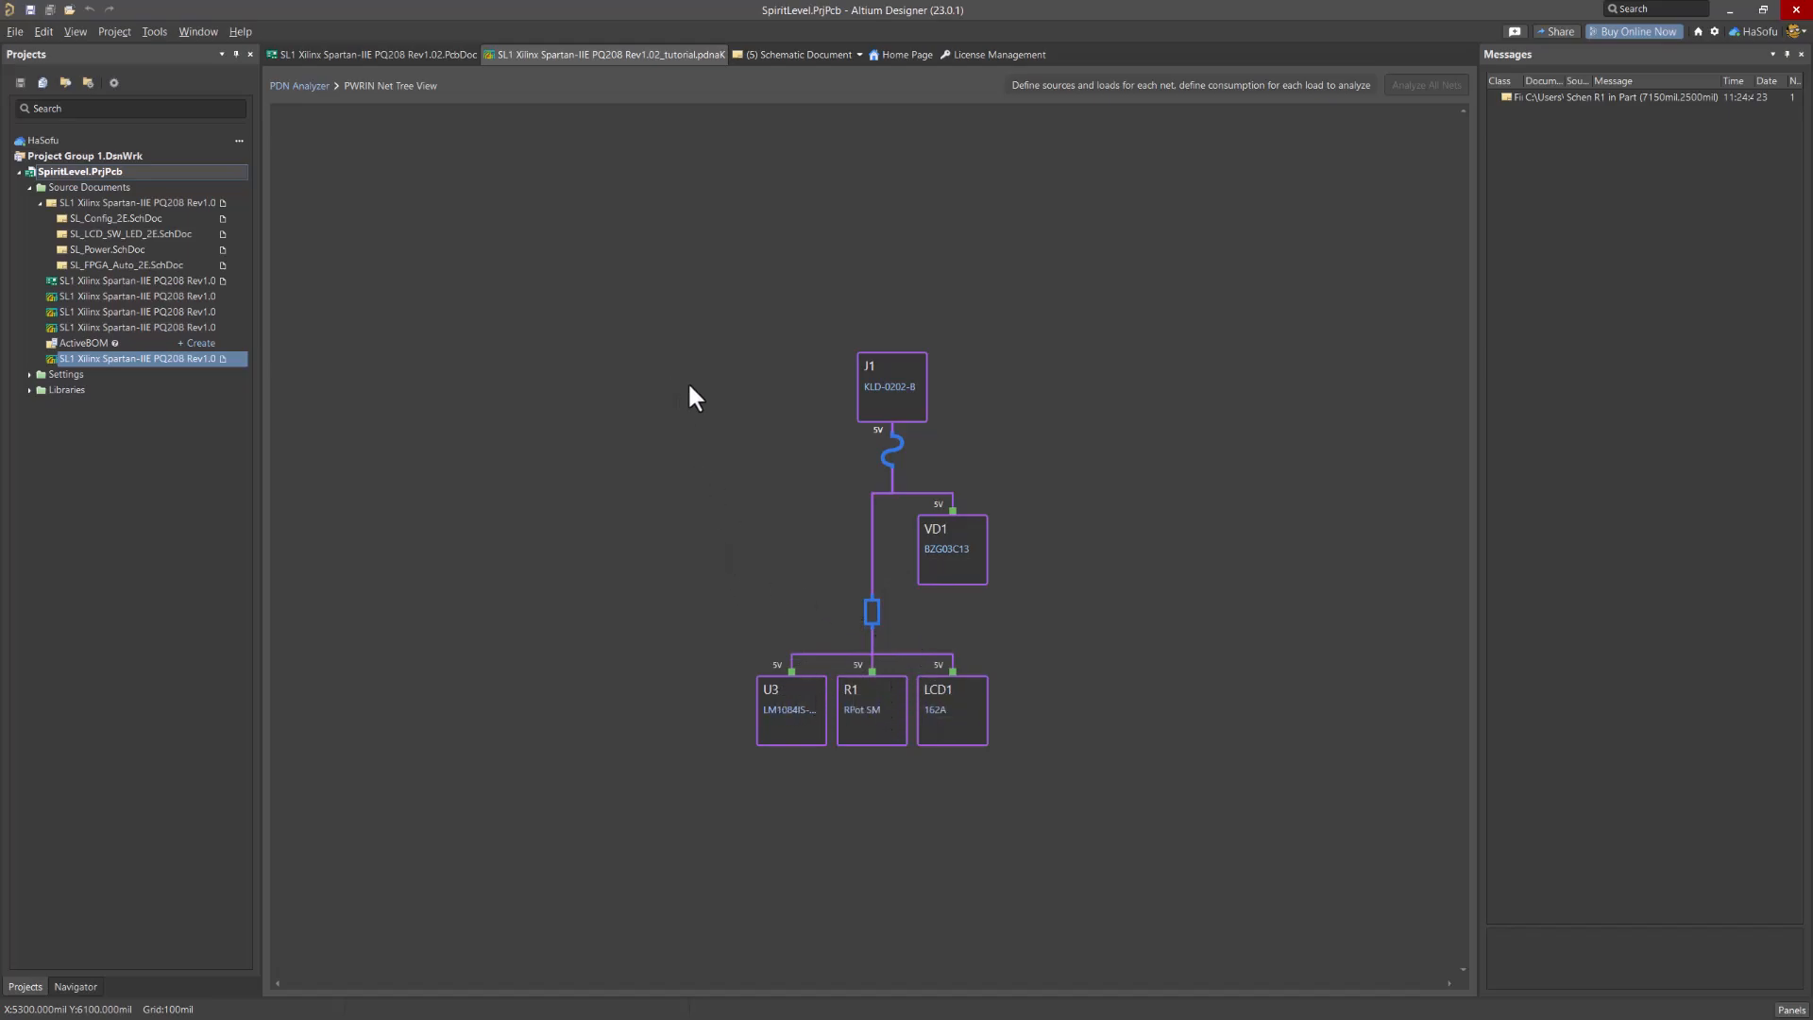
{"action": "left_click", "coordinate": [296, 88]}
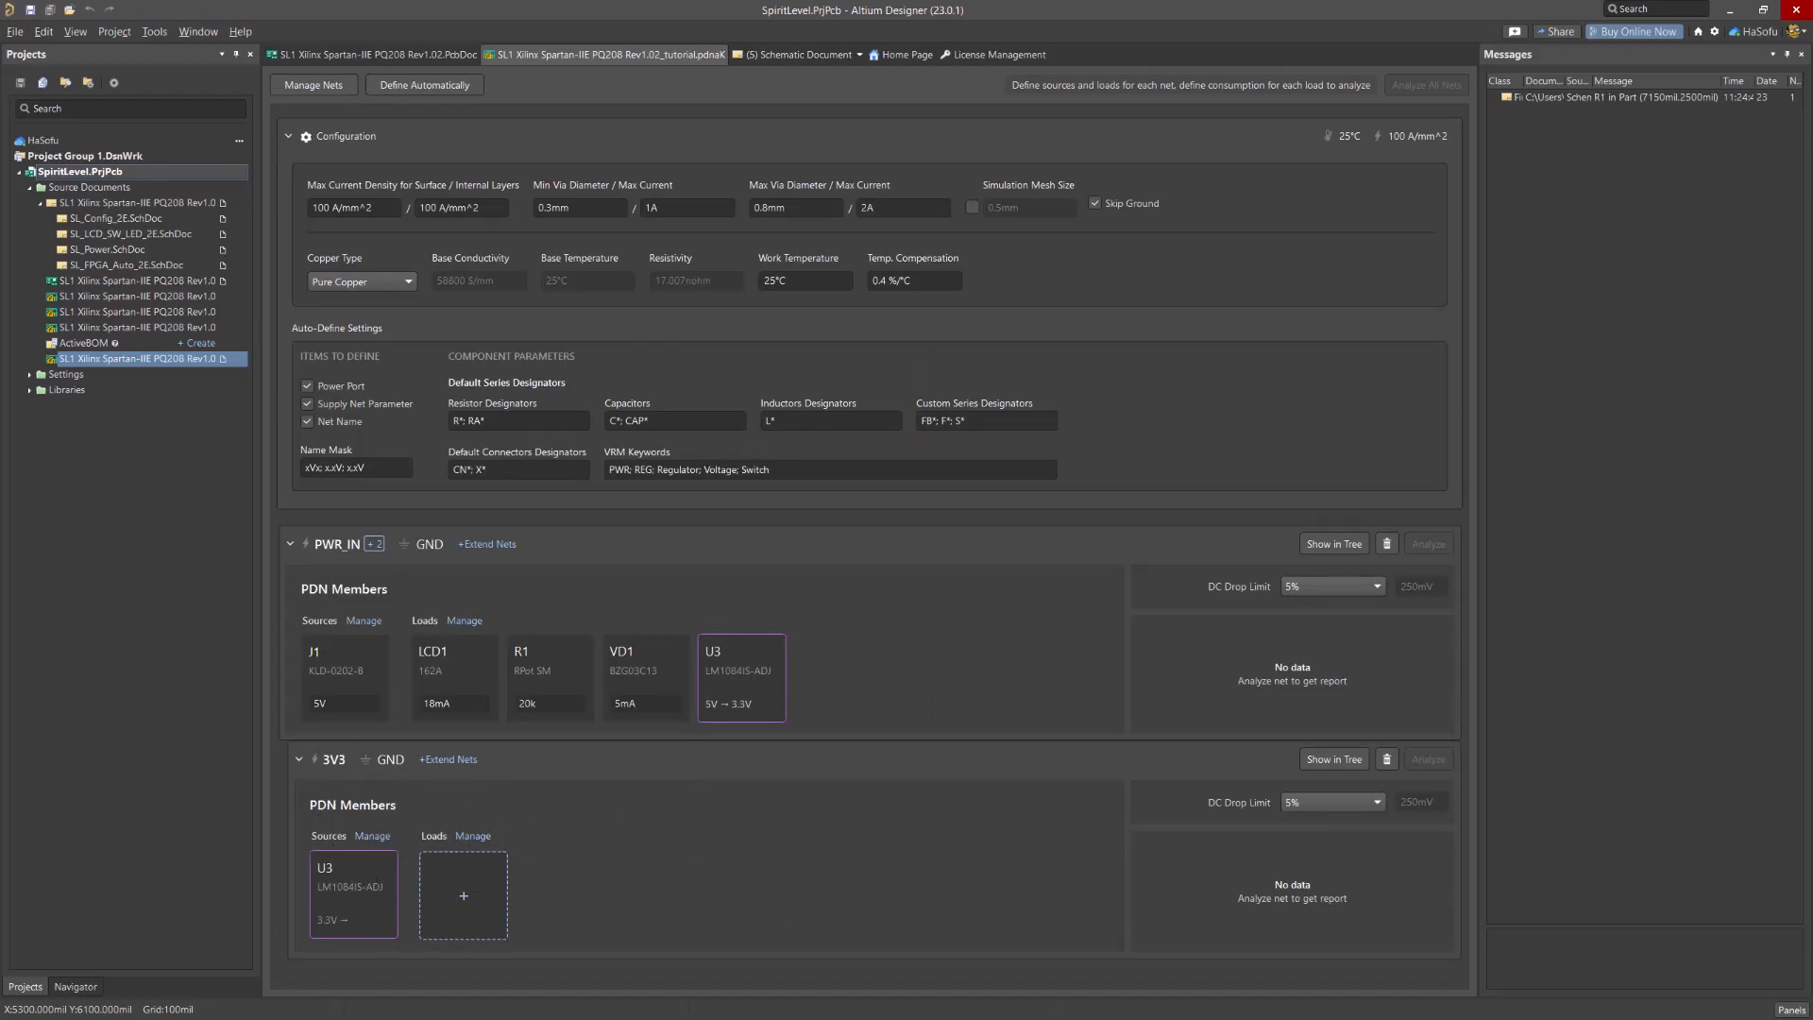
Sort the load candidates of the 3V3 net by designator and select Y1, U5, U6 and U1
{"action": "left_click", "coordinate": [473, 836]}
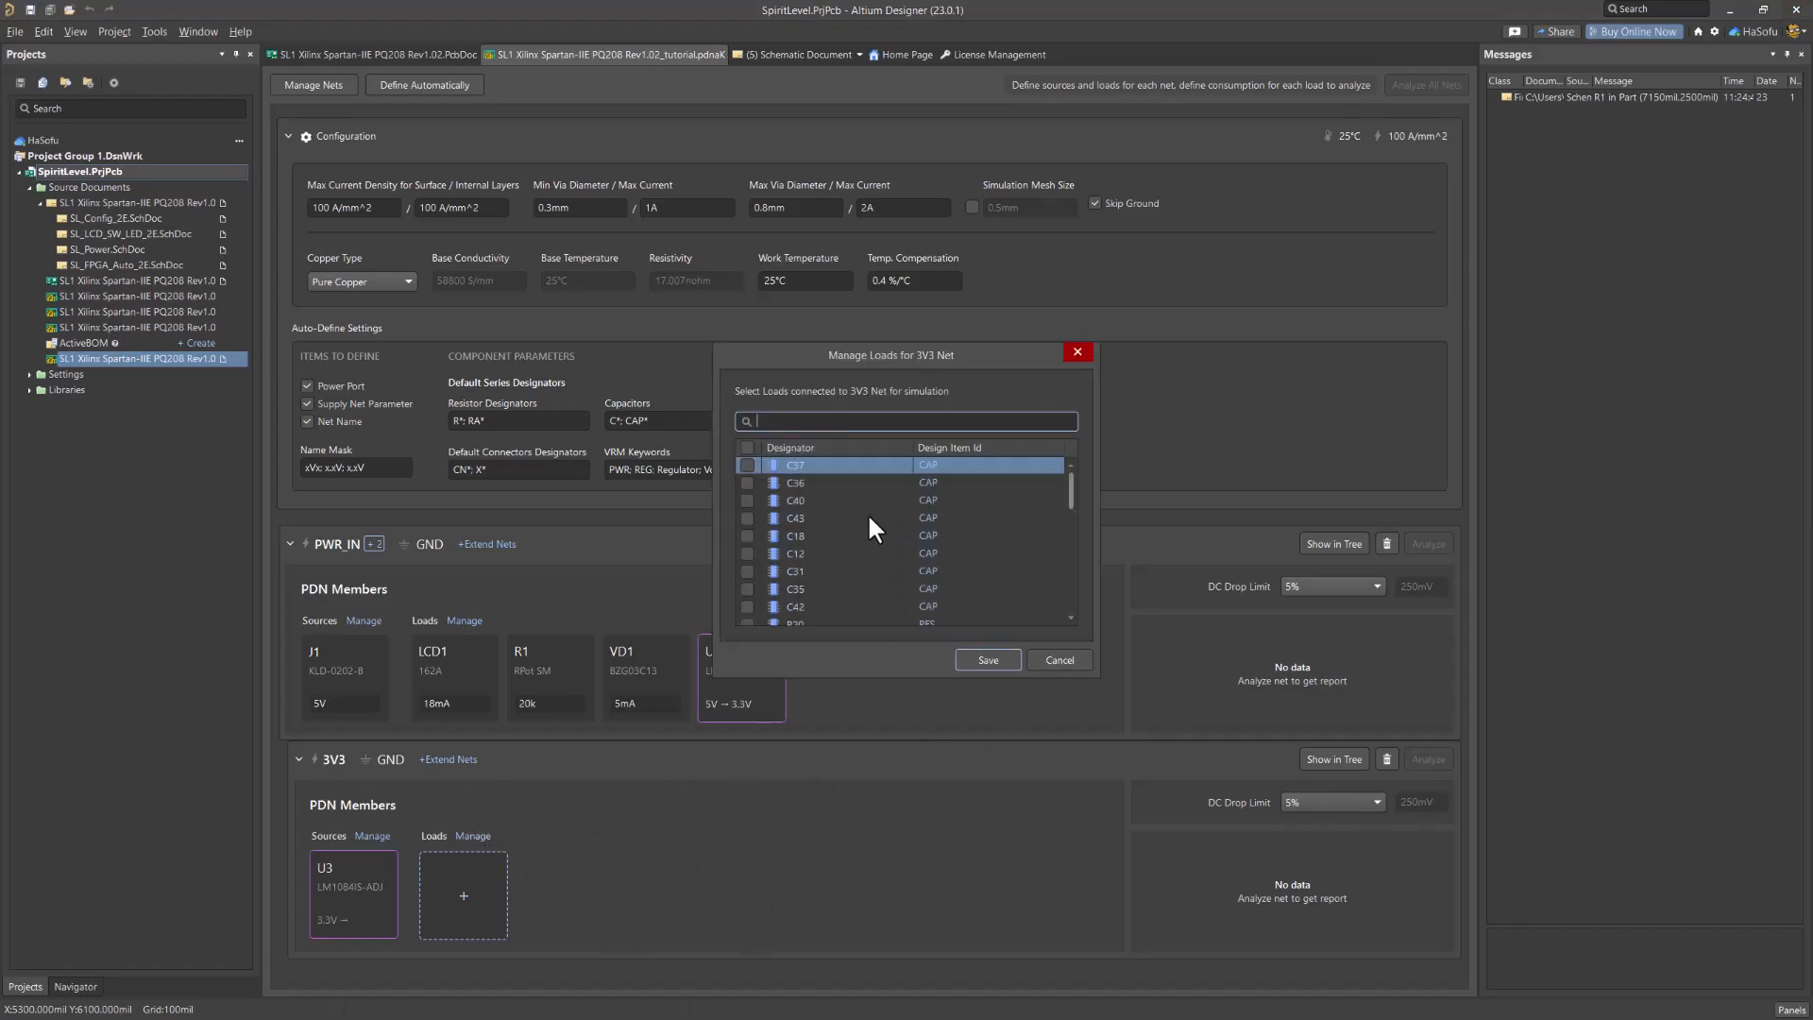
{"action": "scroll", "coordinate": [854, 529], "scroll_direction": "down", "scroll_amount": 4}
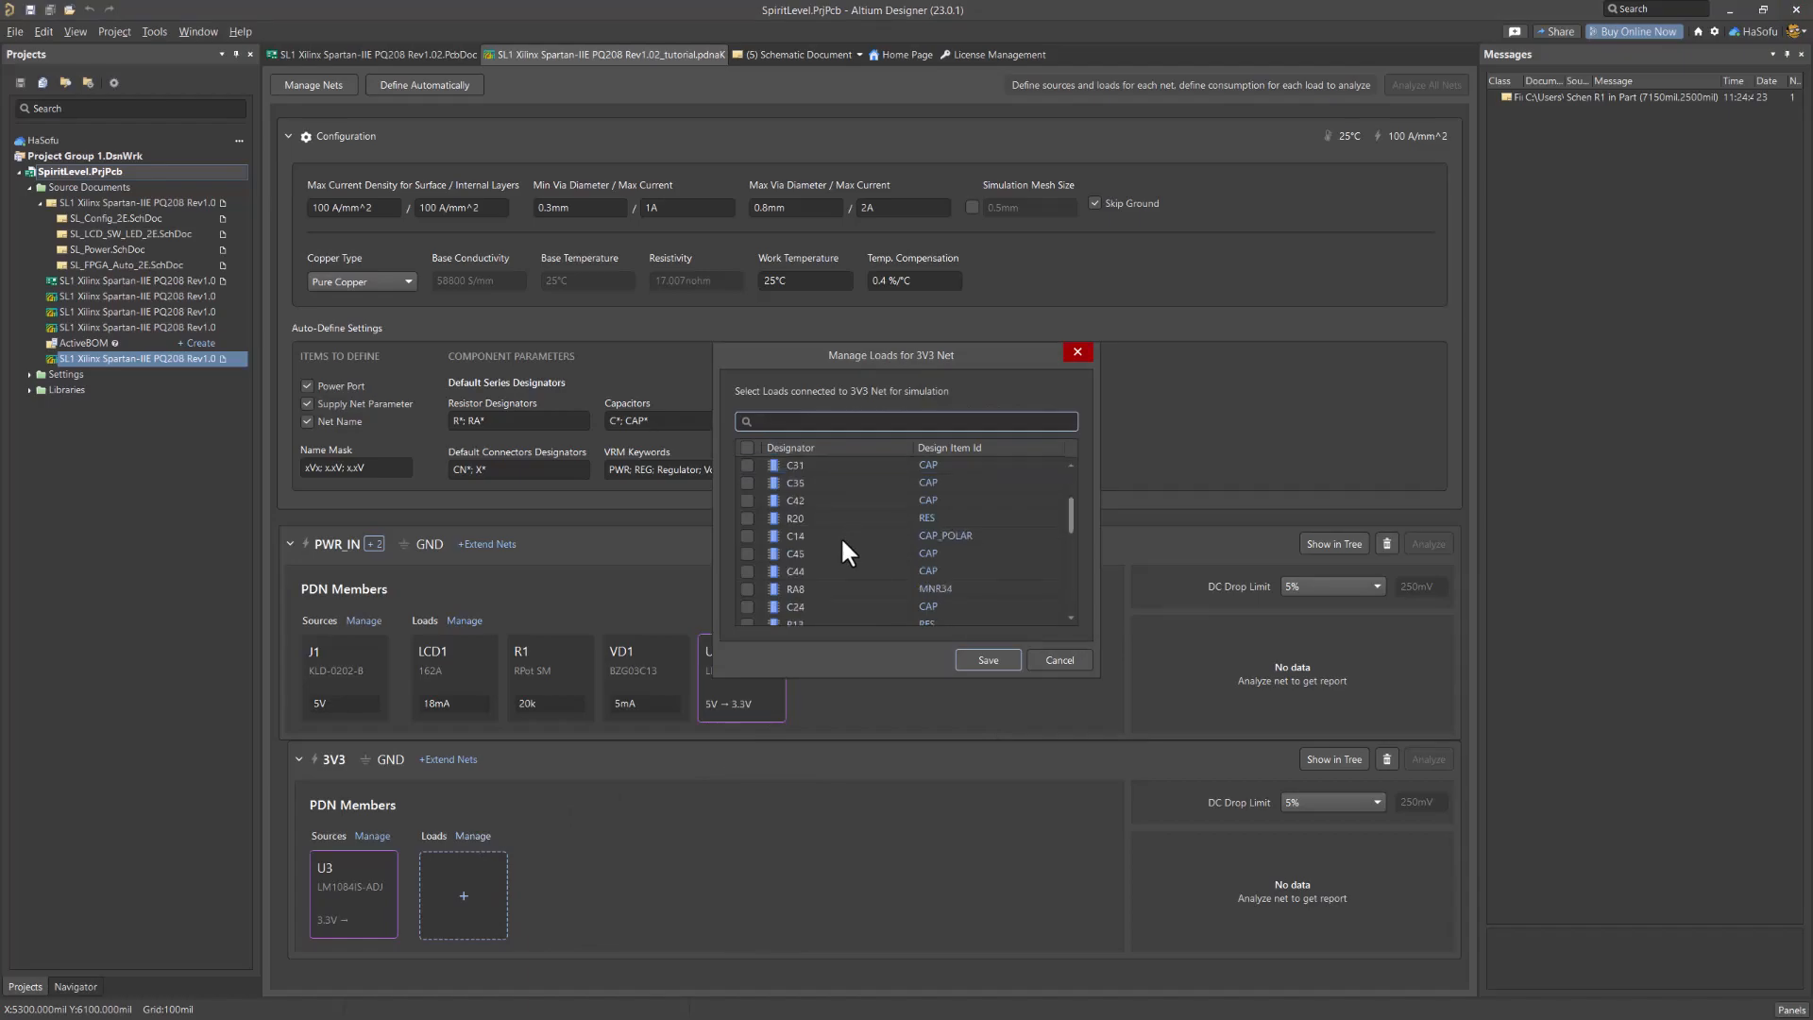
{"action": "scroll", "coordinate": [847, 536], "scroll_direction": "down", "scroll_amount": 4}
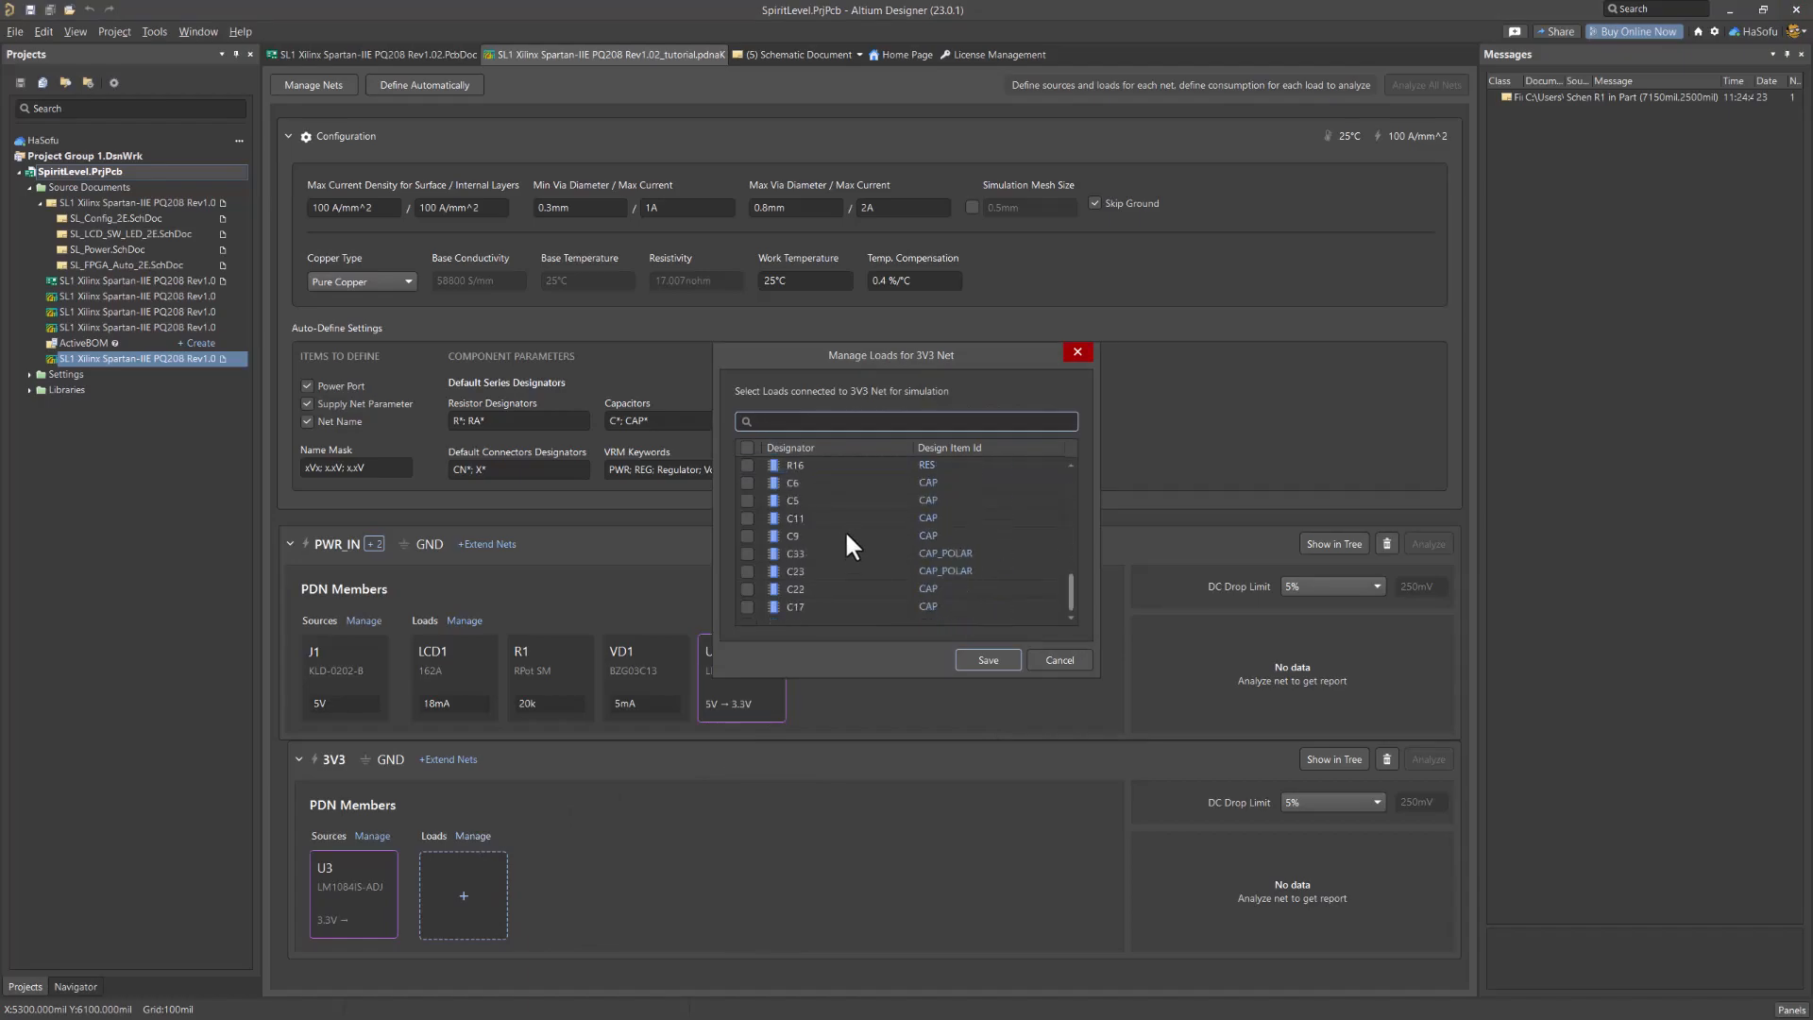
{"action": "left_click", "coordinate": [837, 449]}
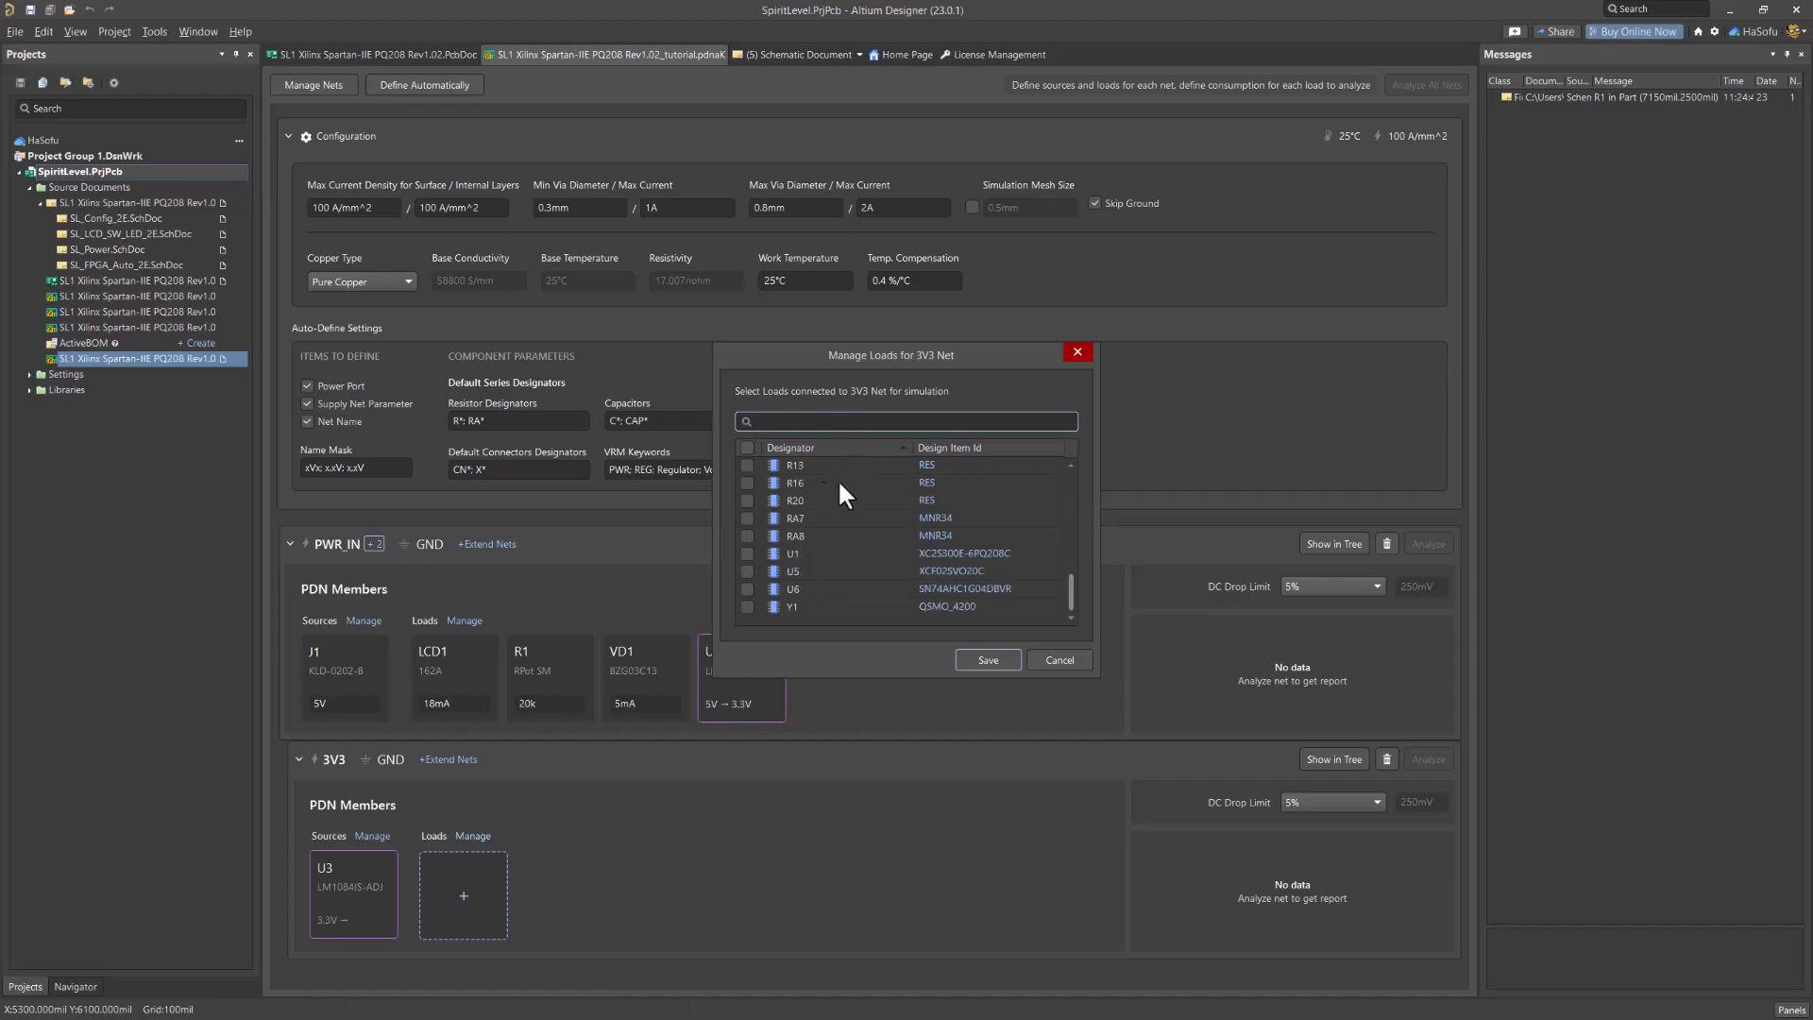
{"action": "left_click", "coordinate": [747, 607]}
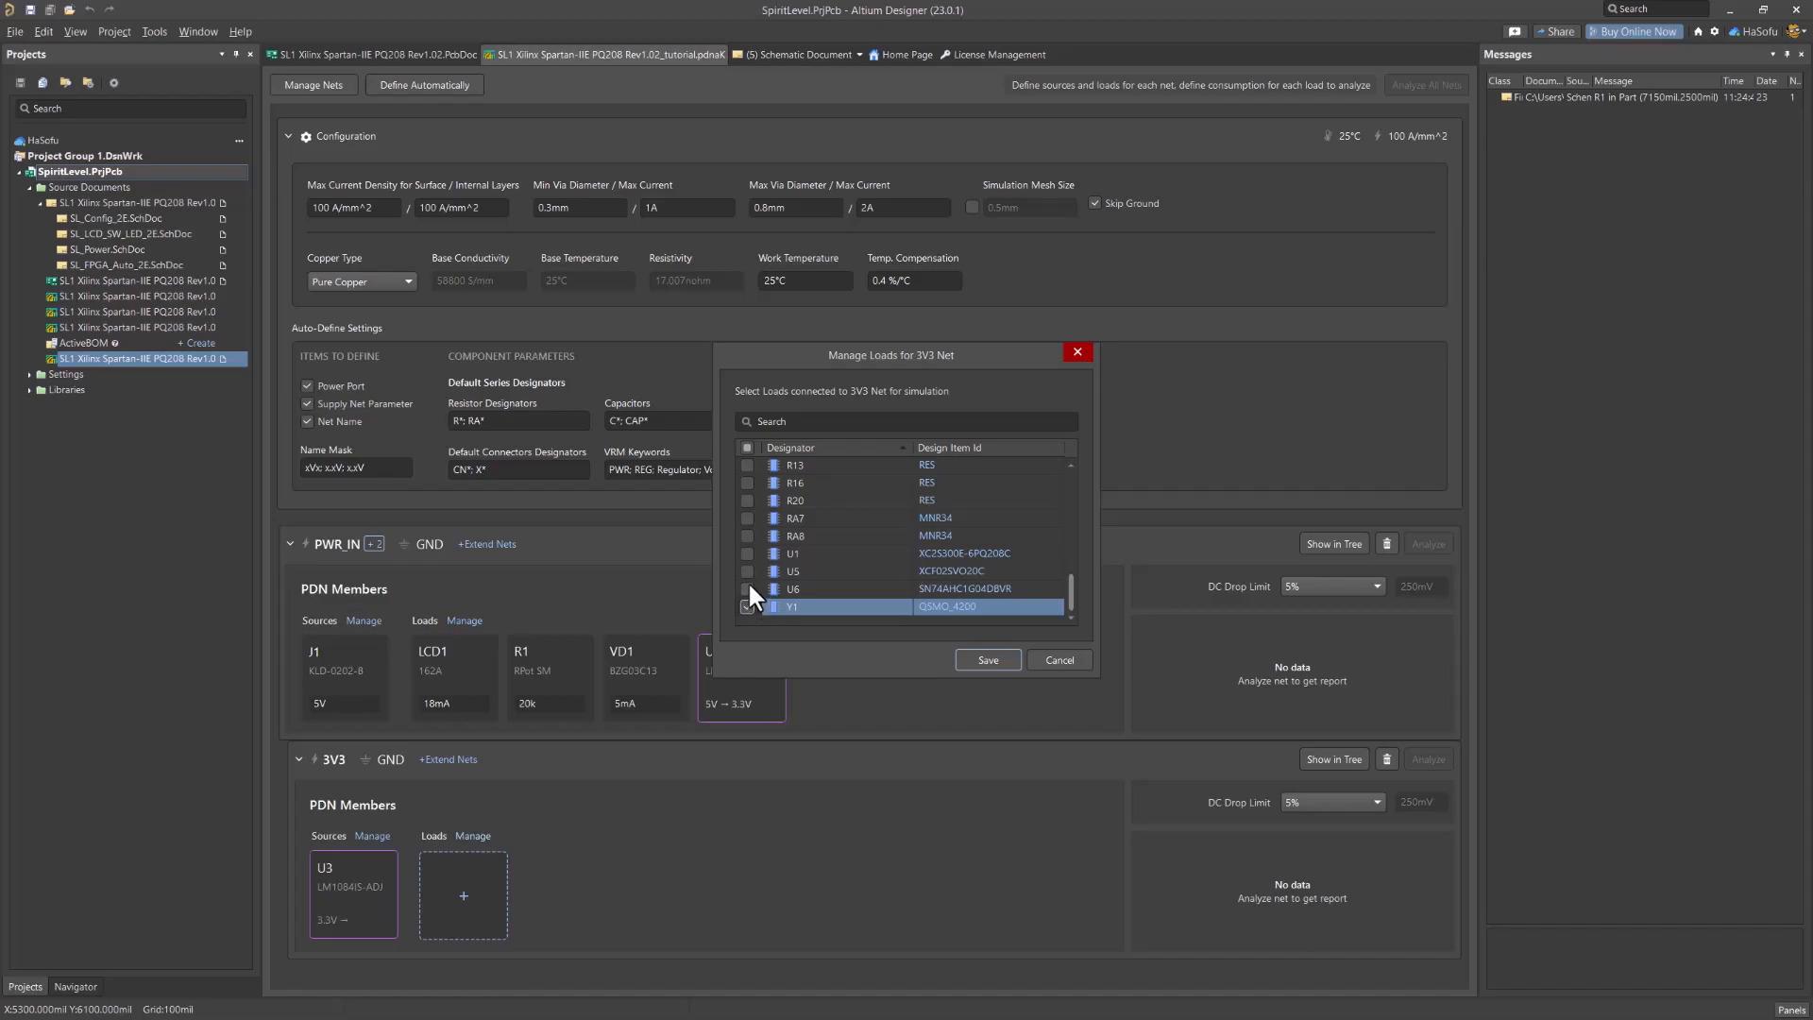
{"action": "left_click", "coordinate": [745, 569]}
{"action": "left_click", "coordinate": [746, 588]}
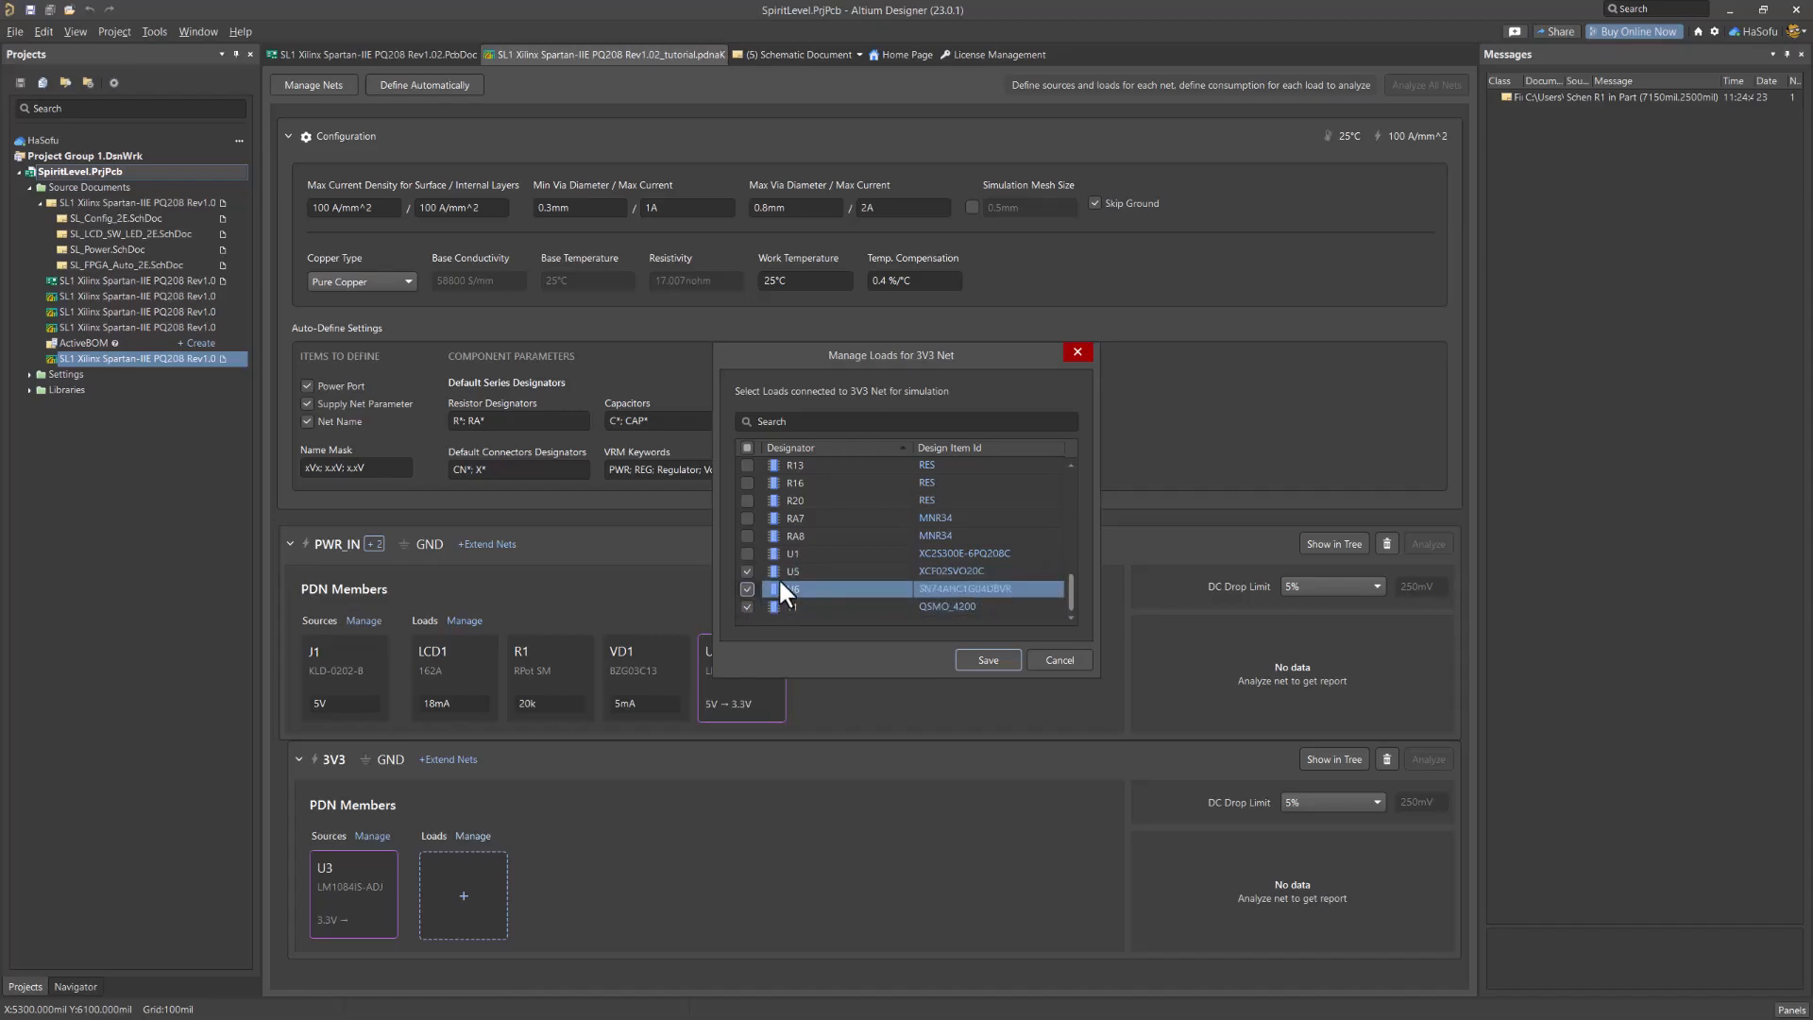
{"action": "left_click", "coordinate": [747, 553]}
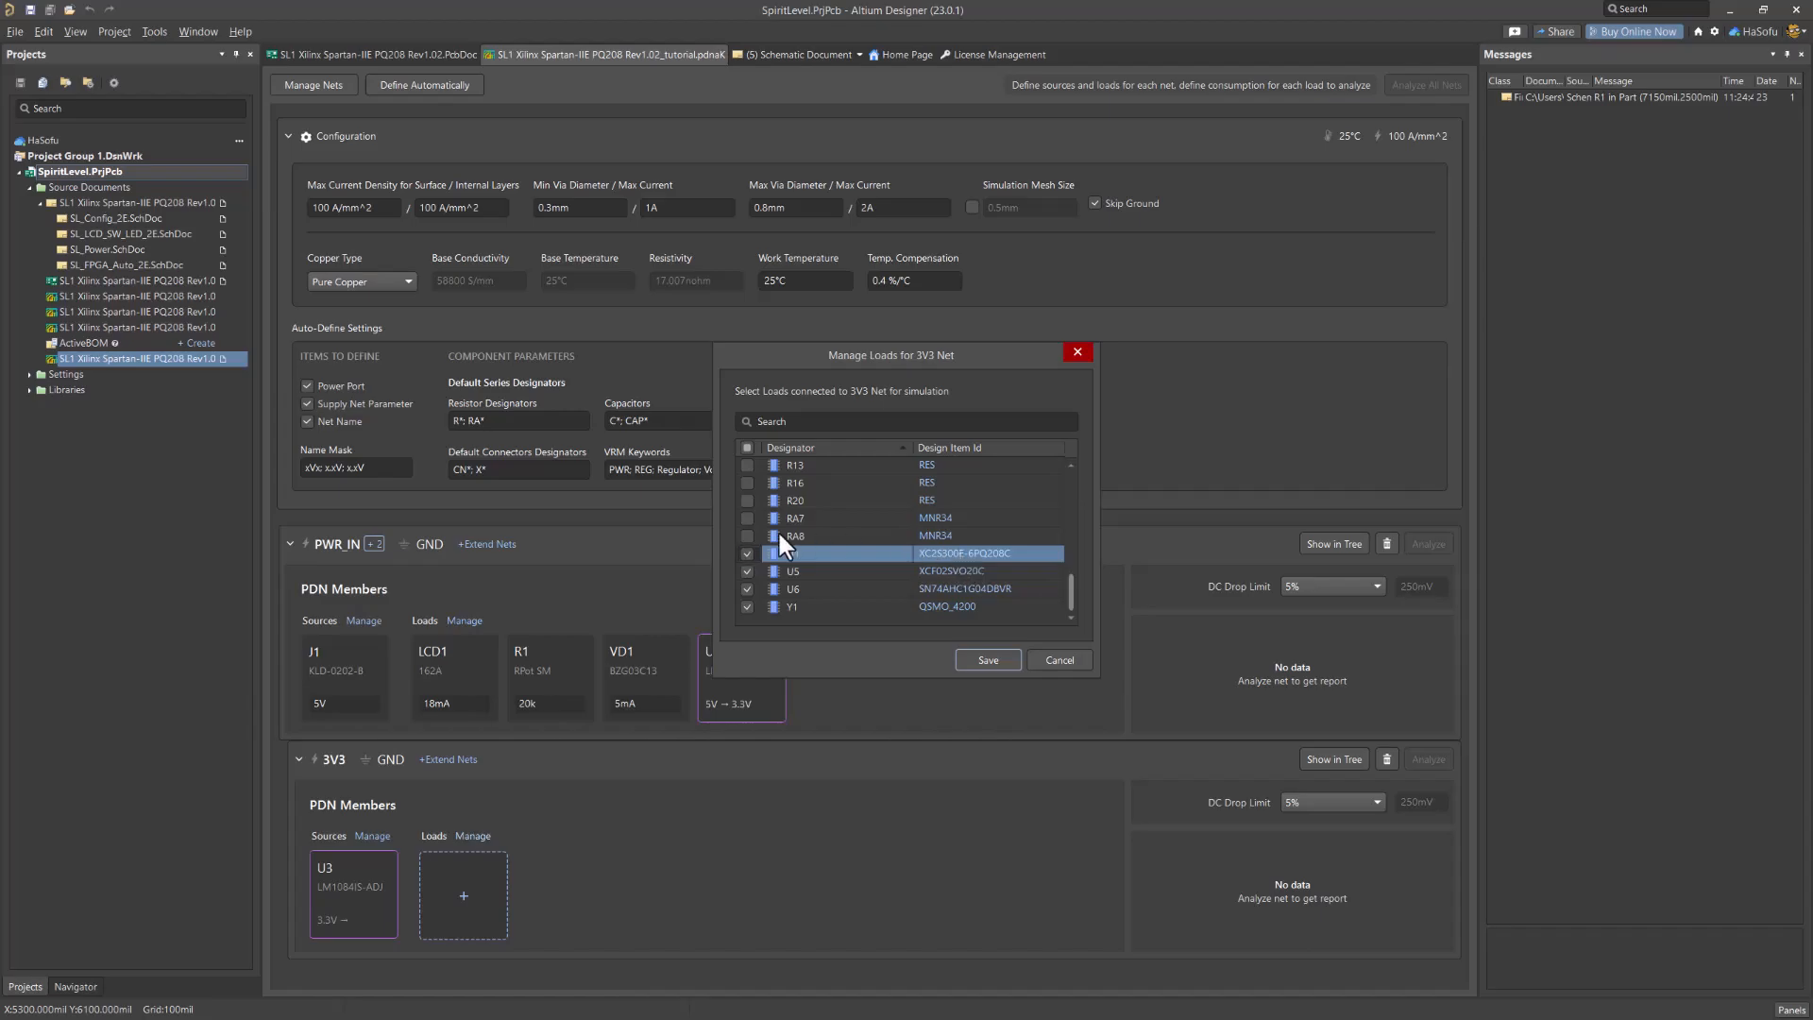
Cross-check U1, U5, U6 and Y1 against their schematic symbols and save the load selection for the 3V3 net
{"action": "left_click", "coordinate": [961, 555]}
{"action": "left_click_drag", "start_coordinate": [900, 352], "coordinate": [1173, 313]}
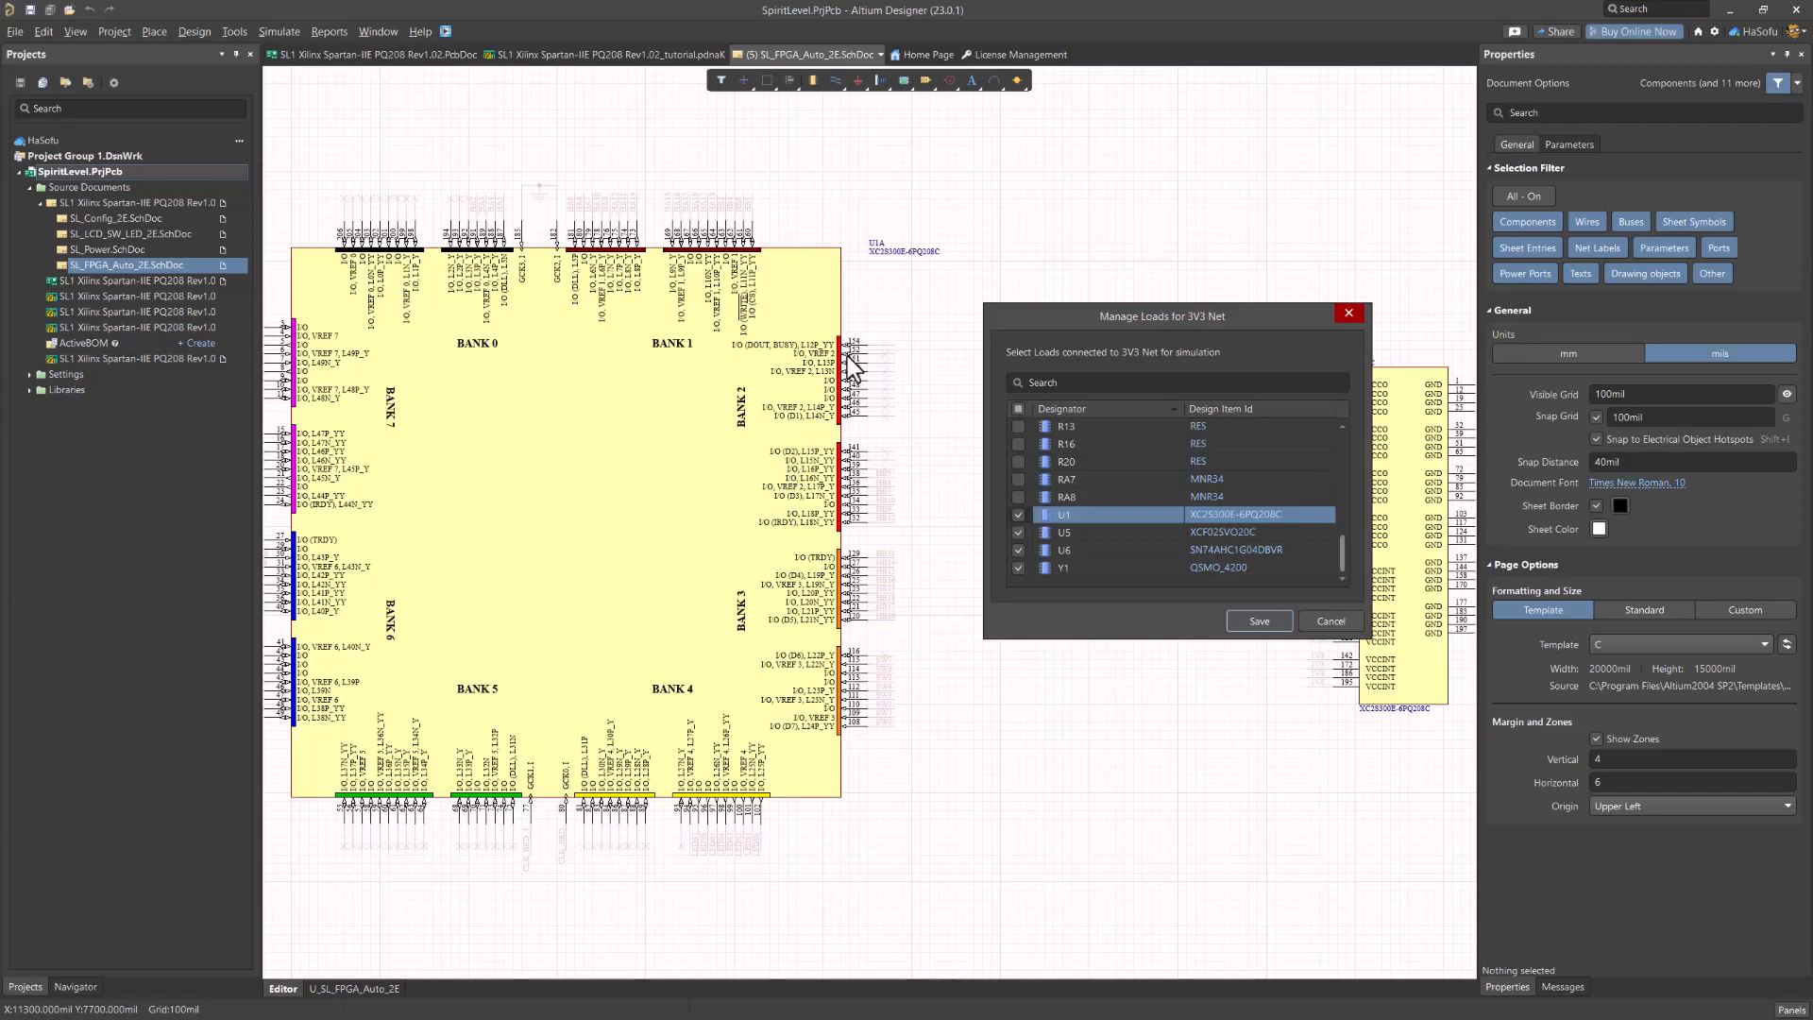
{"action": "left_click", "coordinate": [1208, 531]}
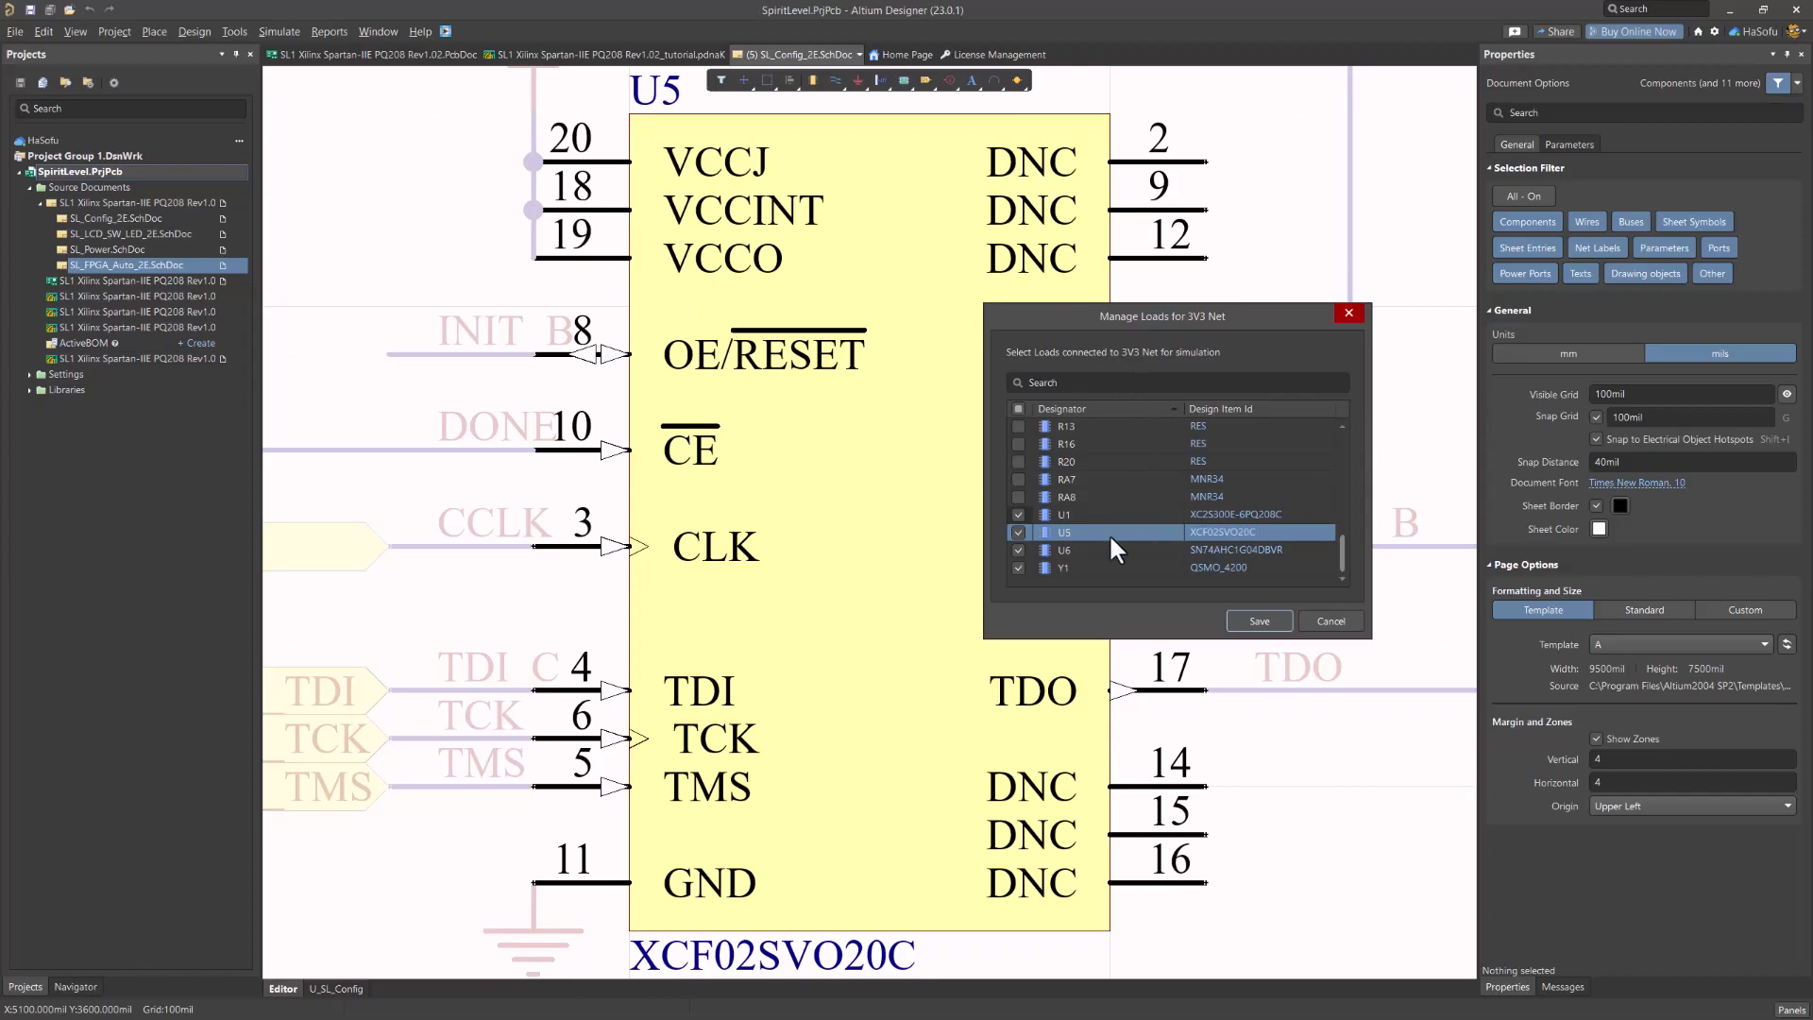
{"action": "left_click", "coordinate": [1157, 549]}
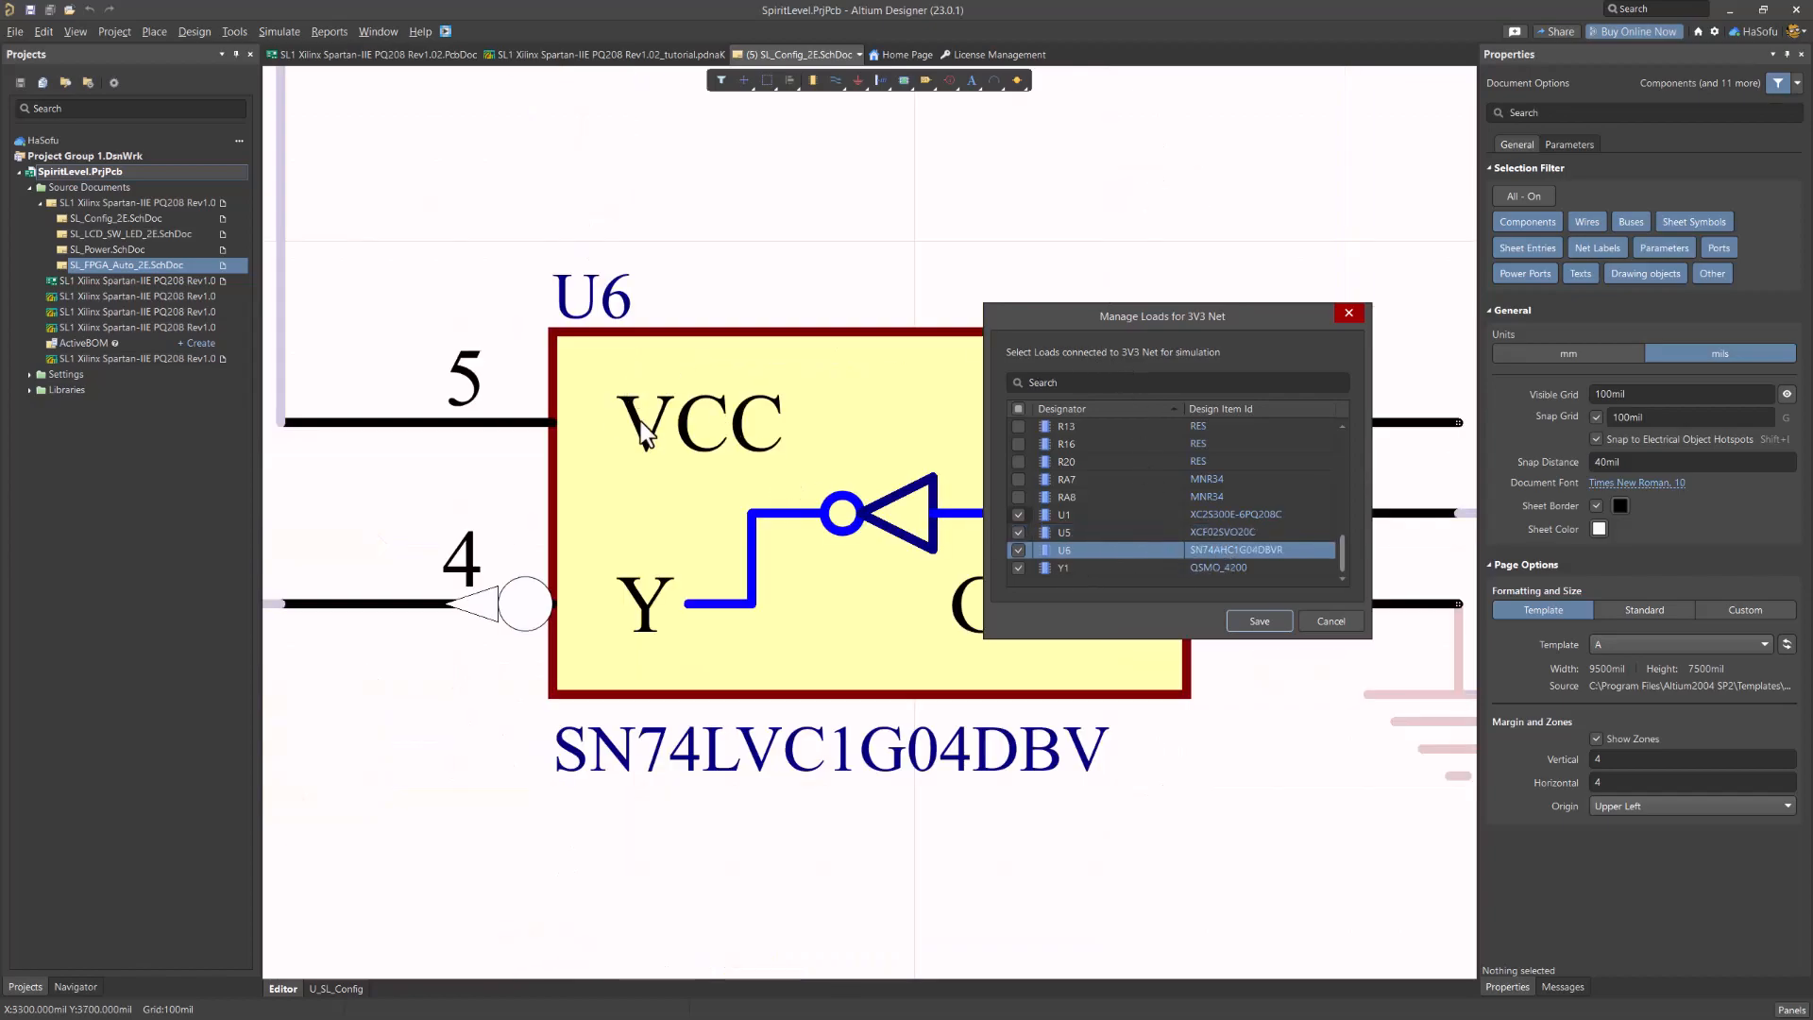
{"action": "left_click_drag", "start_coordinate": [1156, 313], "coordinate": [965, 417]}
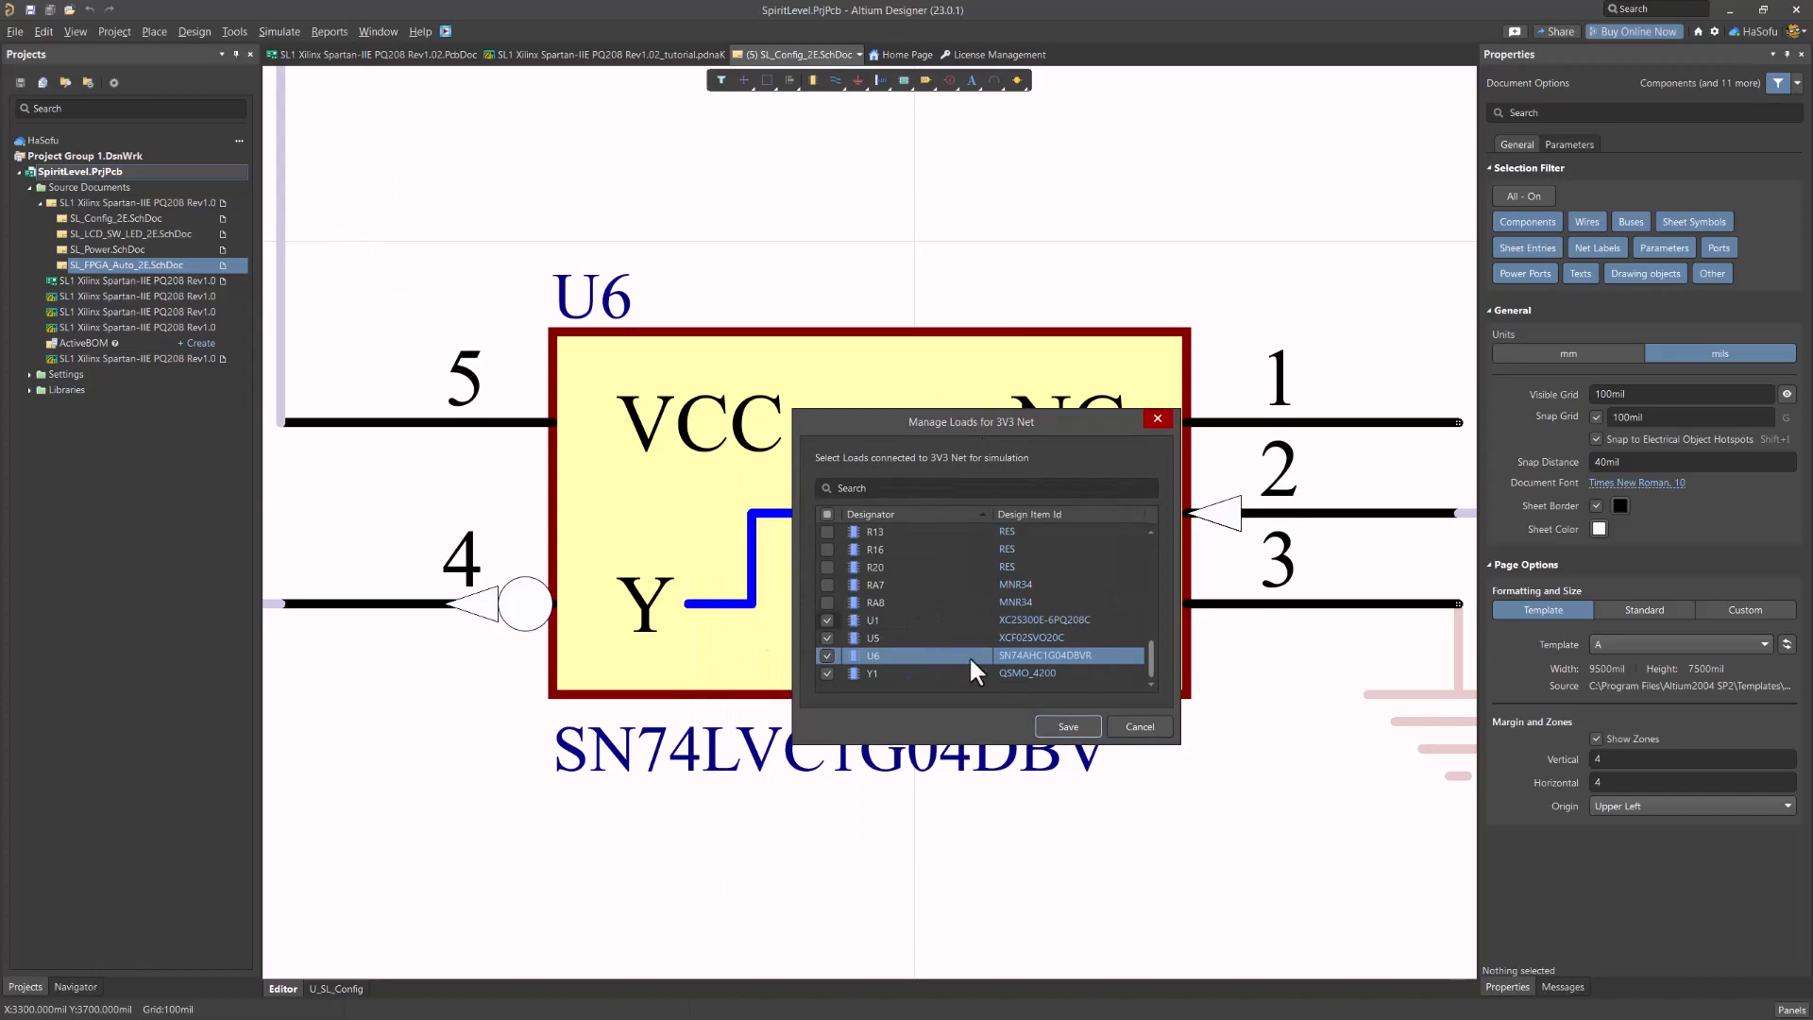
{"action": "left_click", "coordinate": [1052, 676]}
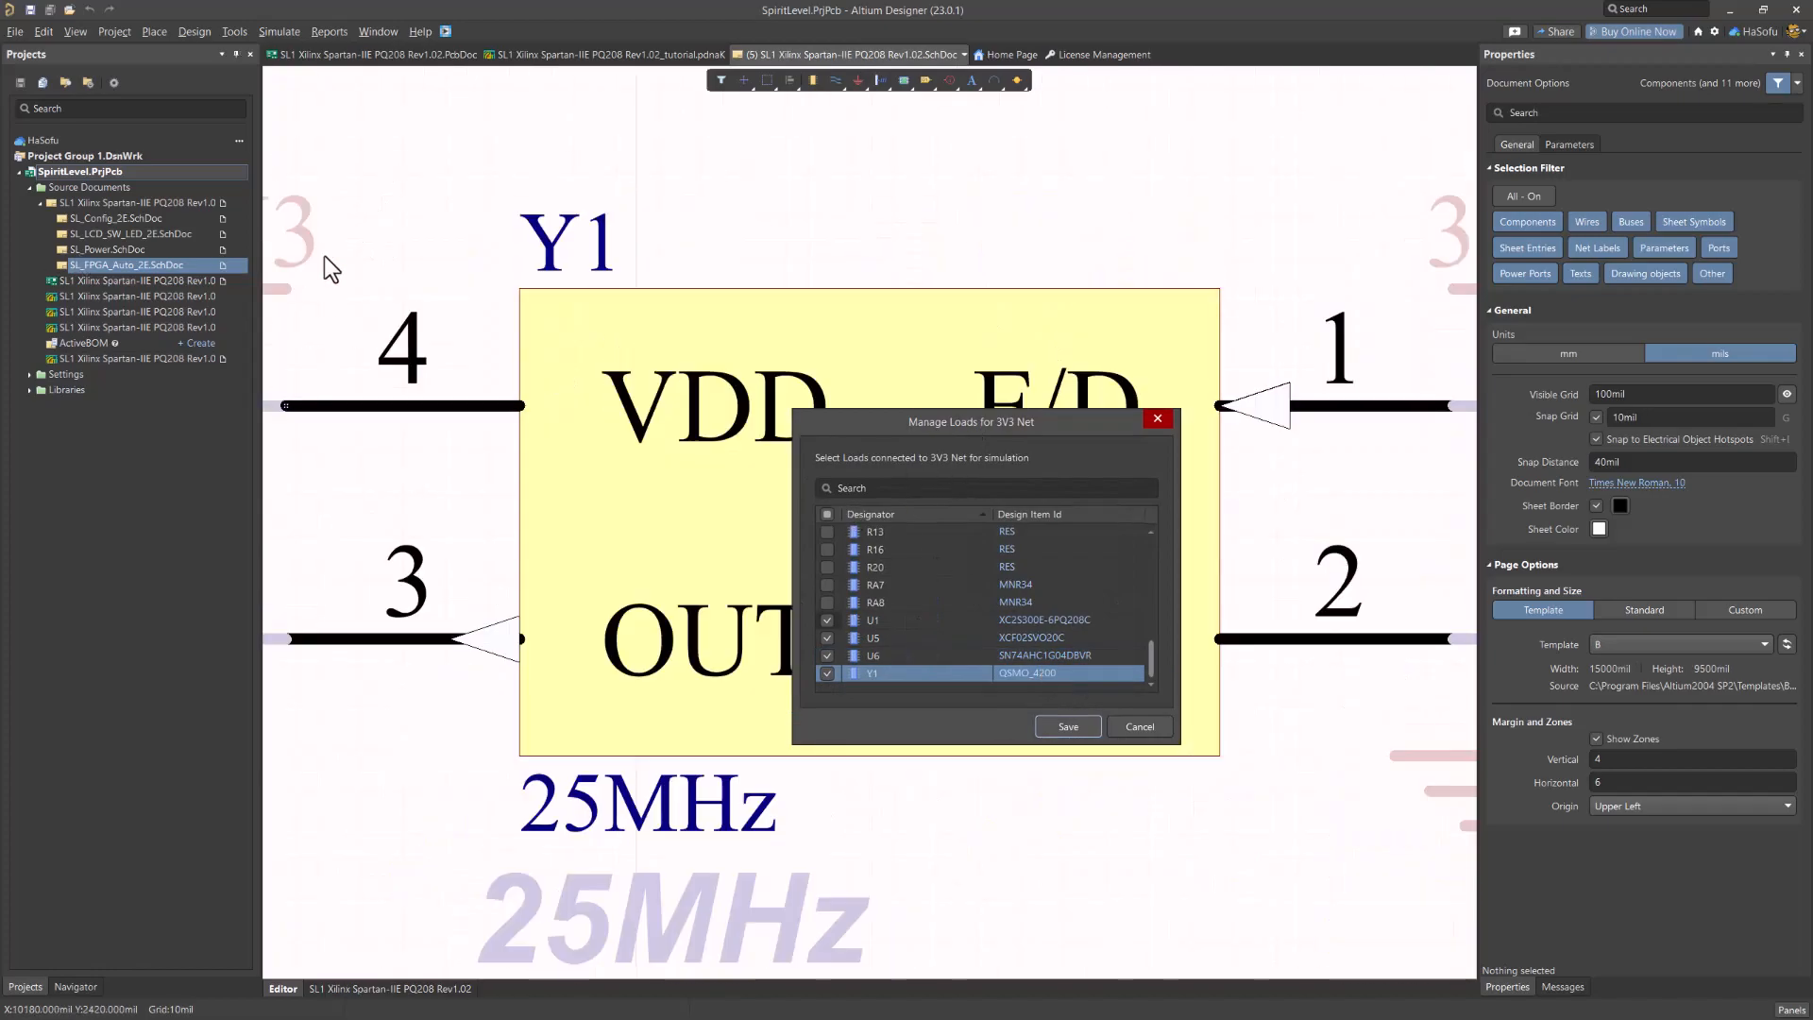
{"action": "left_click", "coordinate": [1065, 727]}
Set the total load current of Y1 on the 3V3 net to 12 mA
{"action": "mouse_move", "coordinate": [481, 919]}
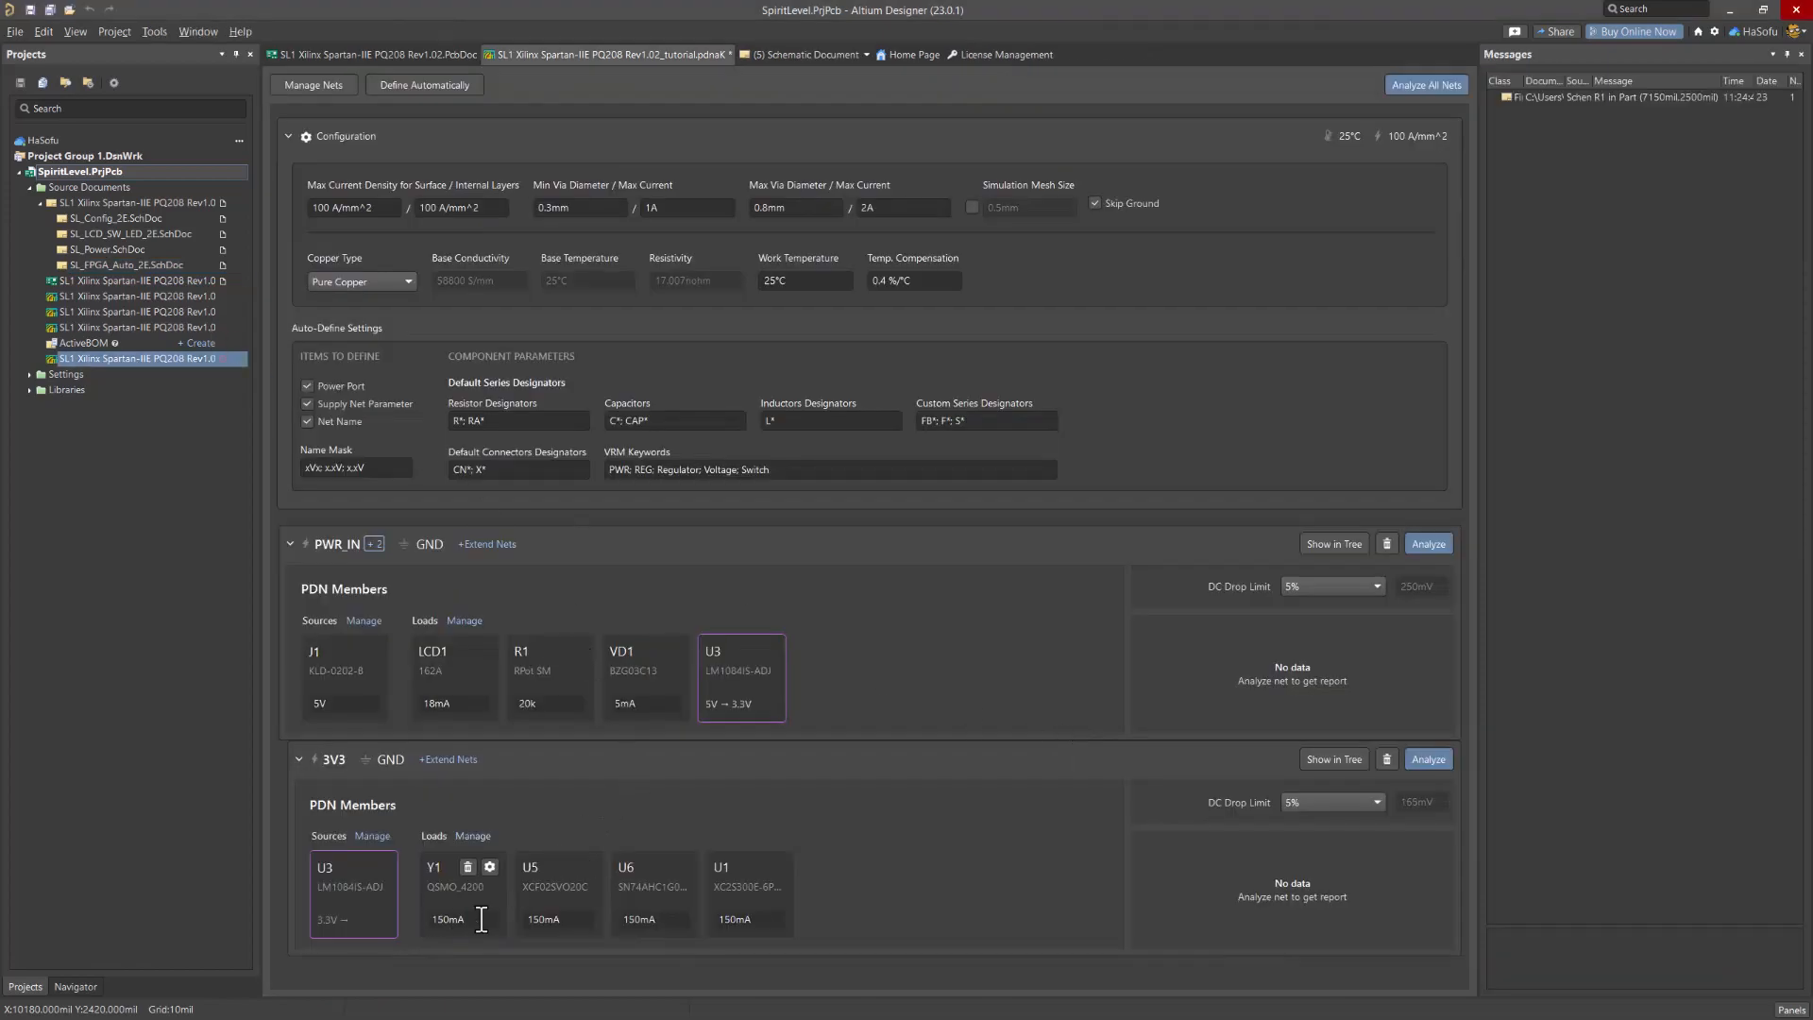
{"action": "left_click", "coordinate": [488, 865]}
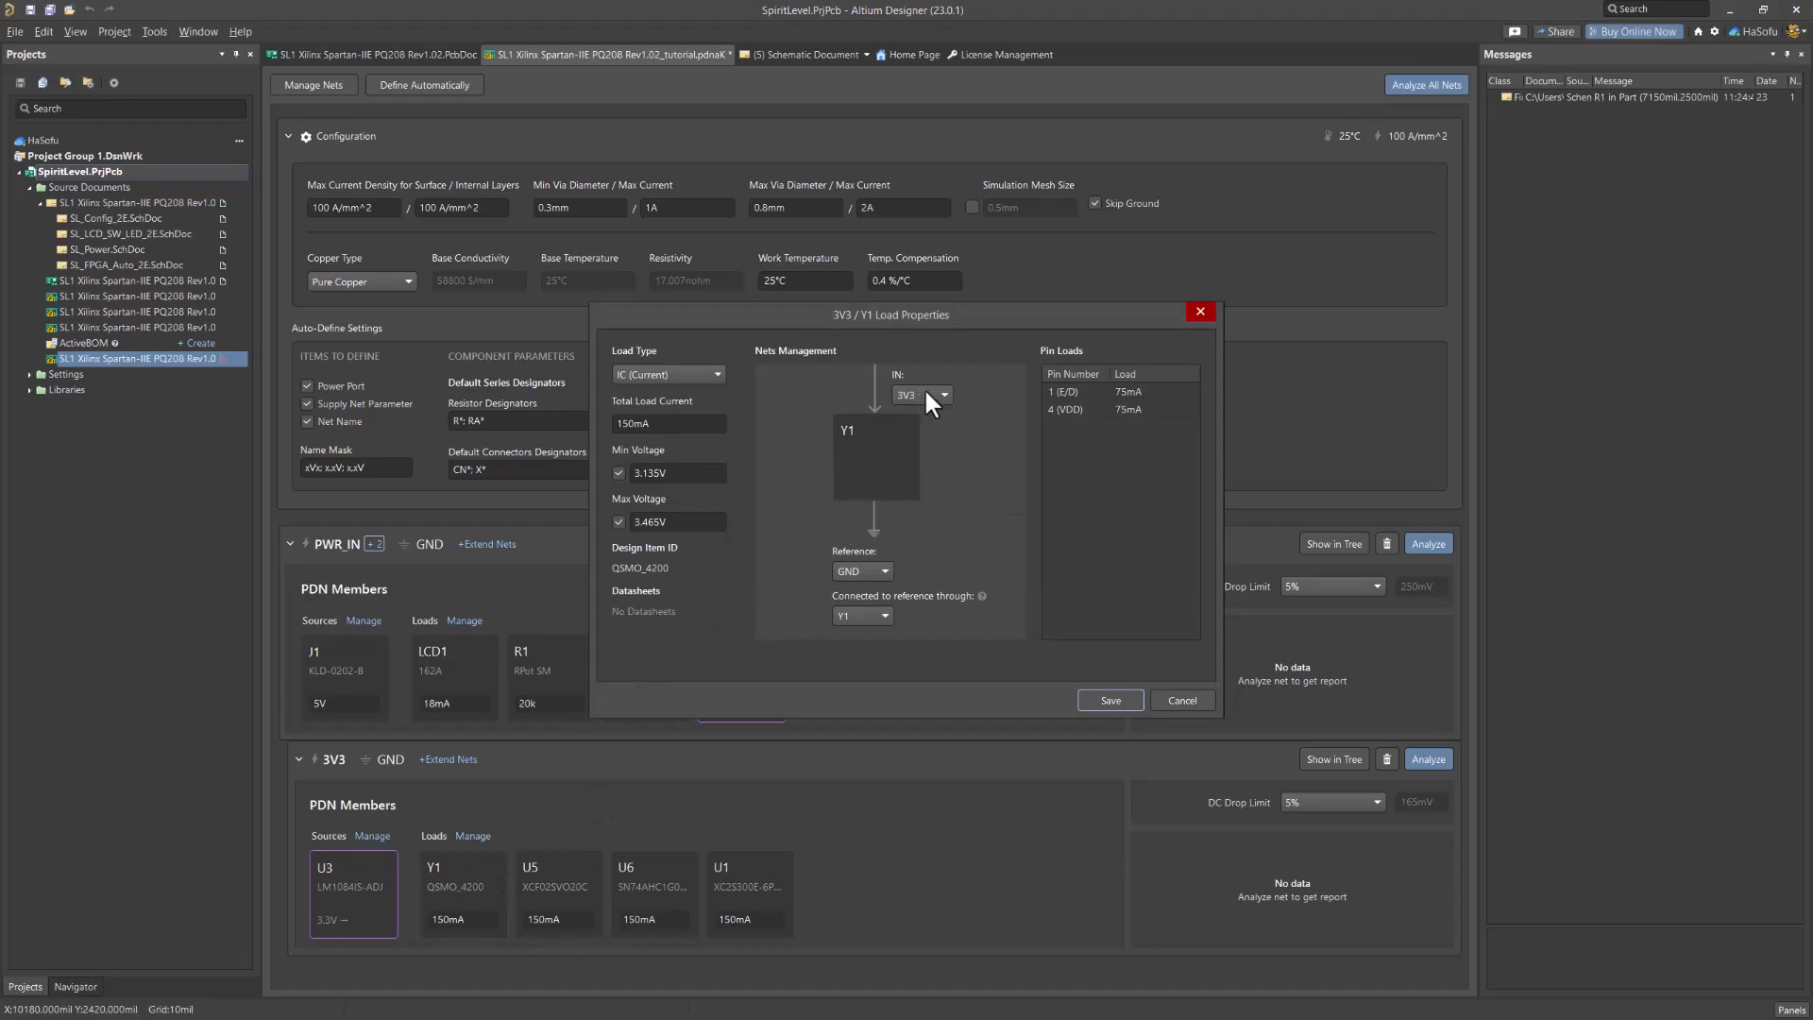
{"action": "left_click", "coordinate": [664, 426]}
{"action": "left_click", "coordinate": [617, 424]}
{"action": "key", "text": "Delete"}
{"action": "key", "text": "Tab"}
{"action": "left_click", "coordinate": [1092, 700]}
Set the total load current of U5 on the 3V3 net to 100 mA
{"action": "left_click", "coordinate": [639, 425]}
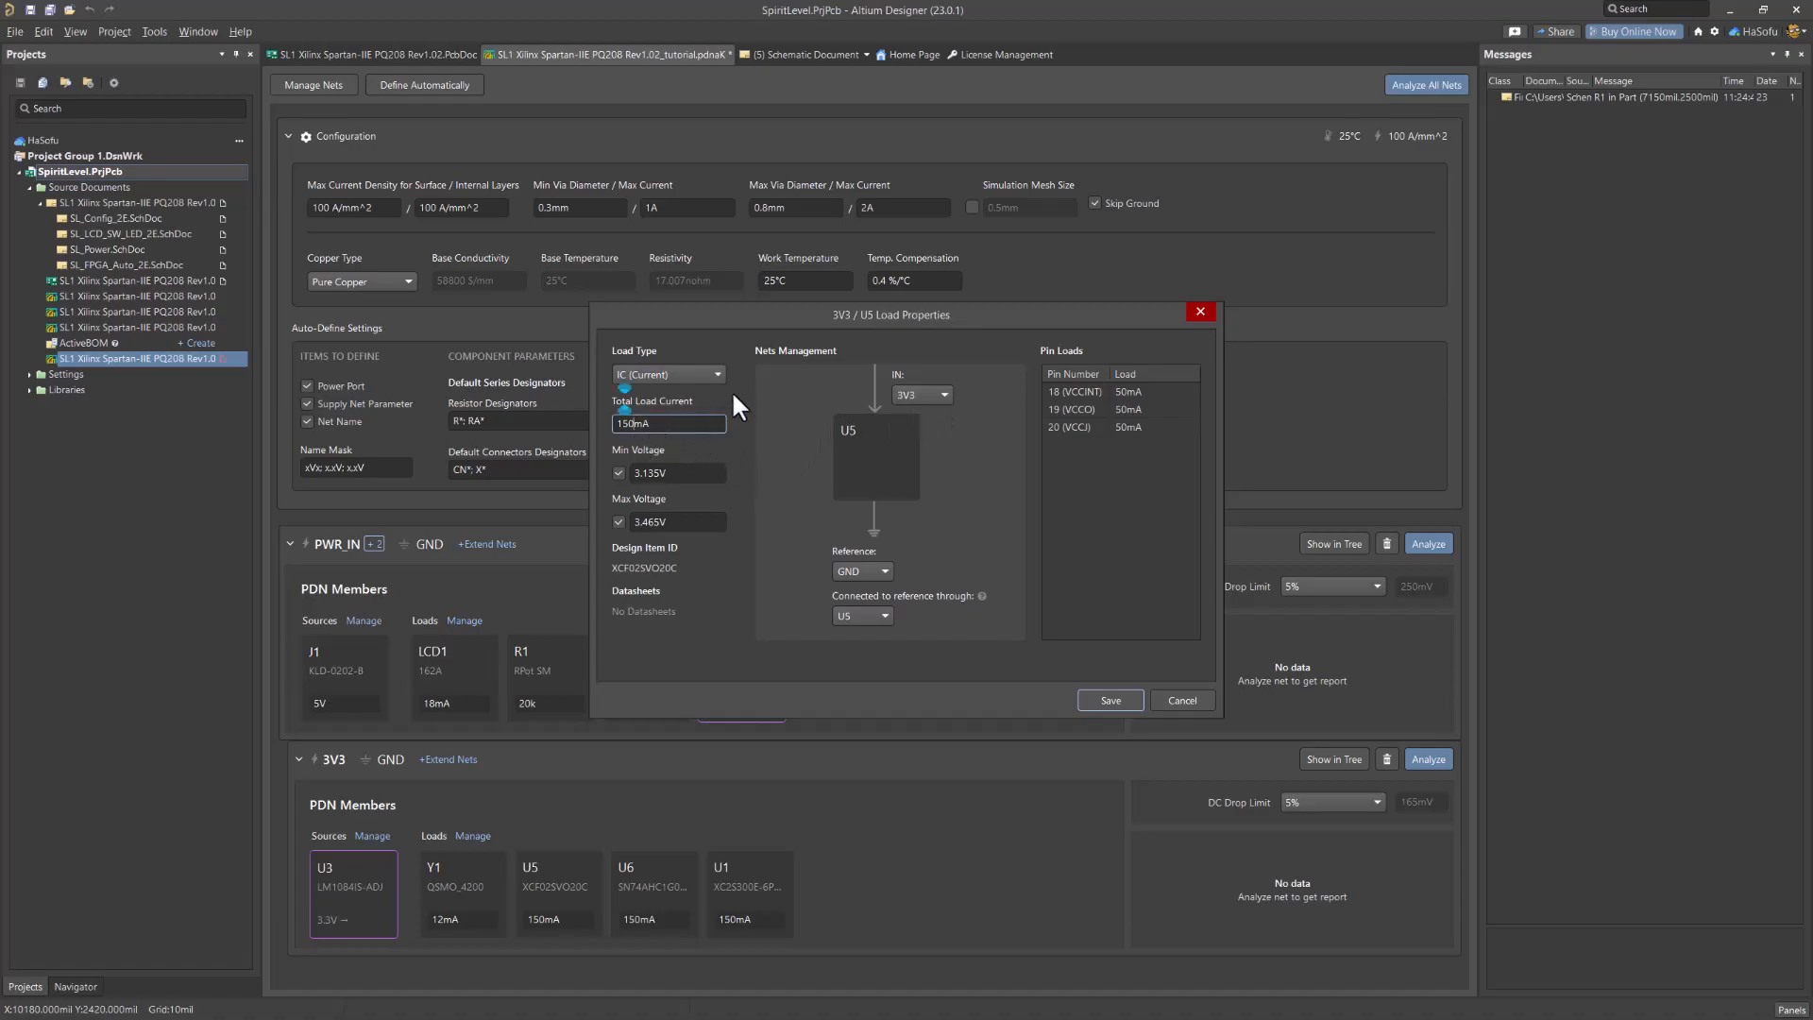
{"action": "key", "text": "BackSpace"}
{"action": "key", "text": "BackSpace"}
{"action": "type", "text": "00"}
{"action": "key", "text": "Tab"}
{"action": "left_click", "coordinate": [1097, 699]}
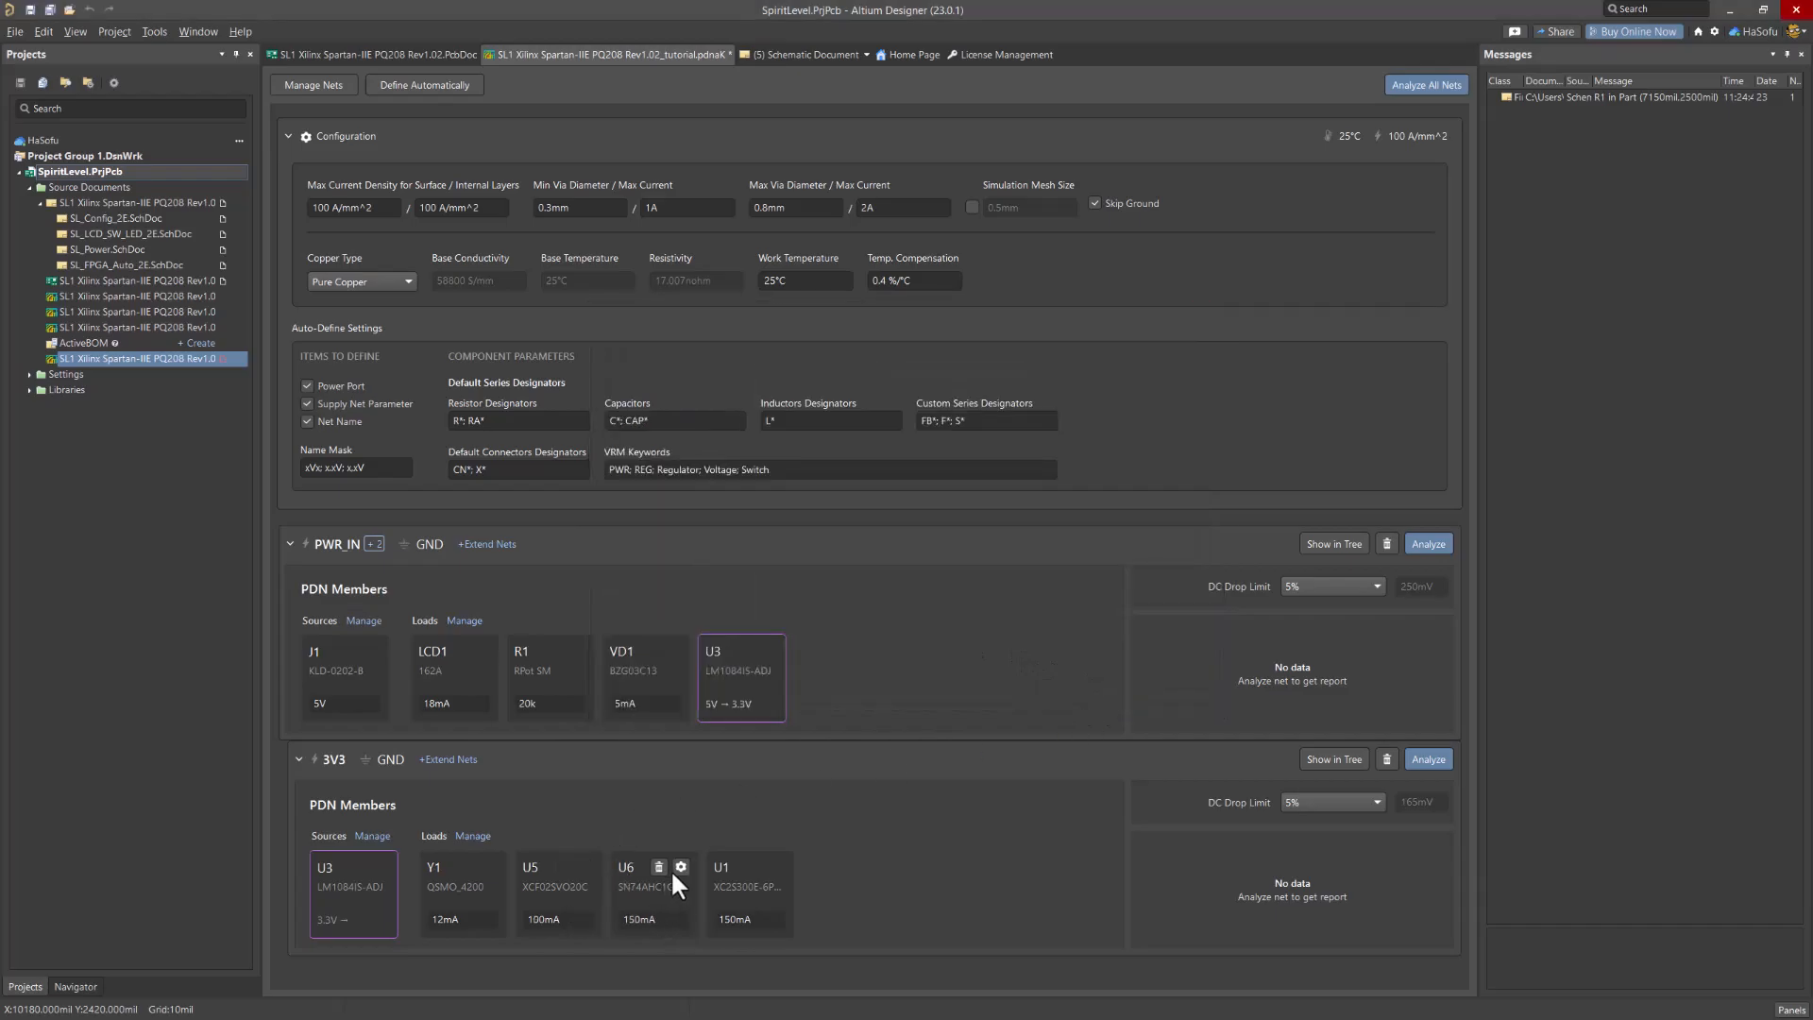
Set the total load current of U6 on the 3V3 net to 5 mA
{"action": "left_click", "coordinate": [681, 867]}
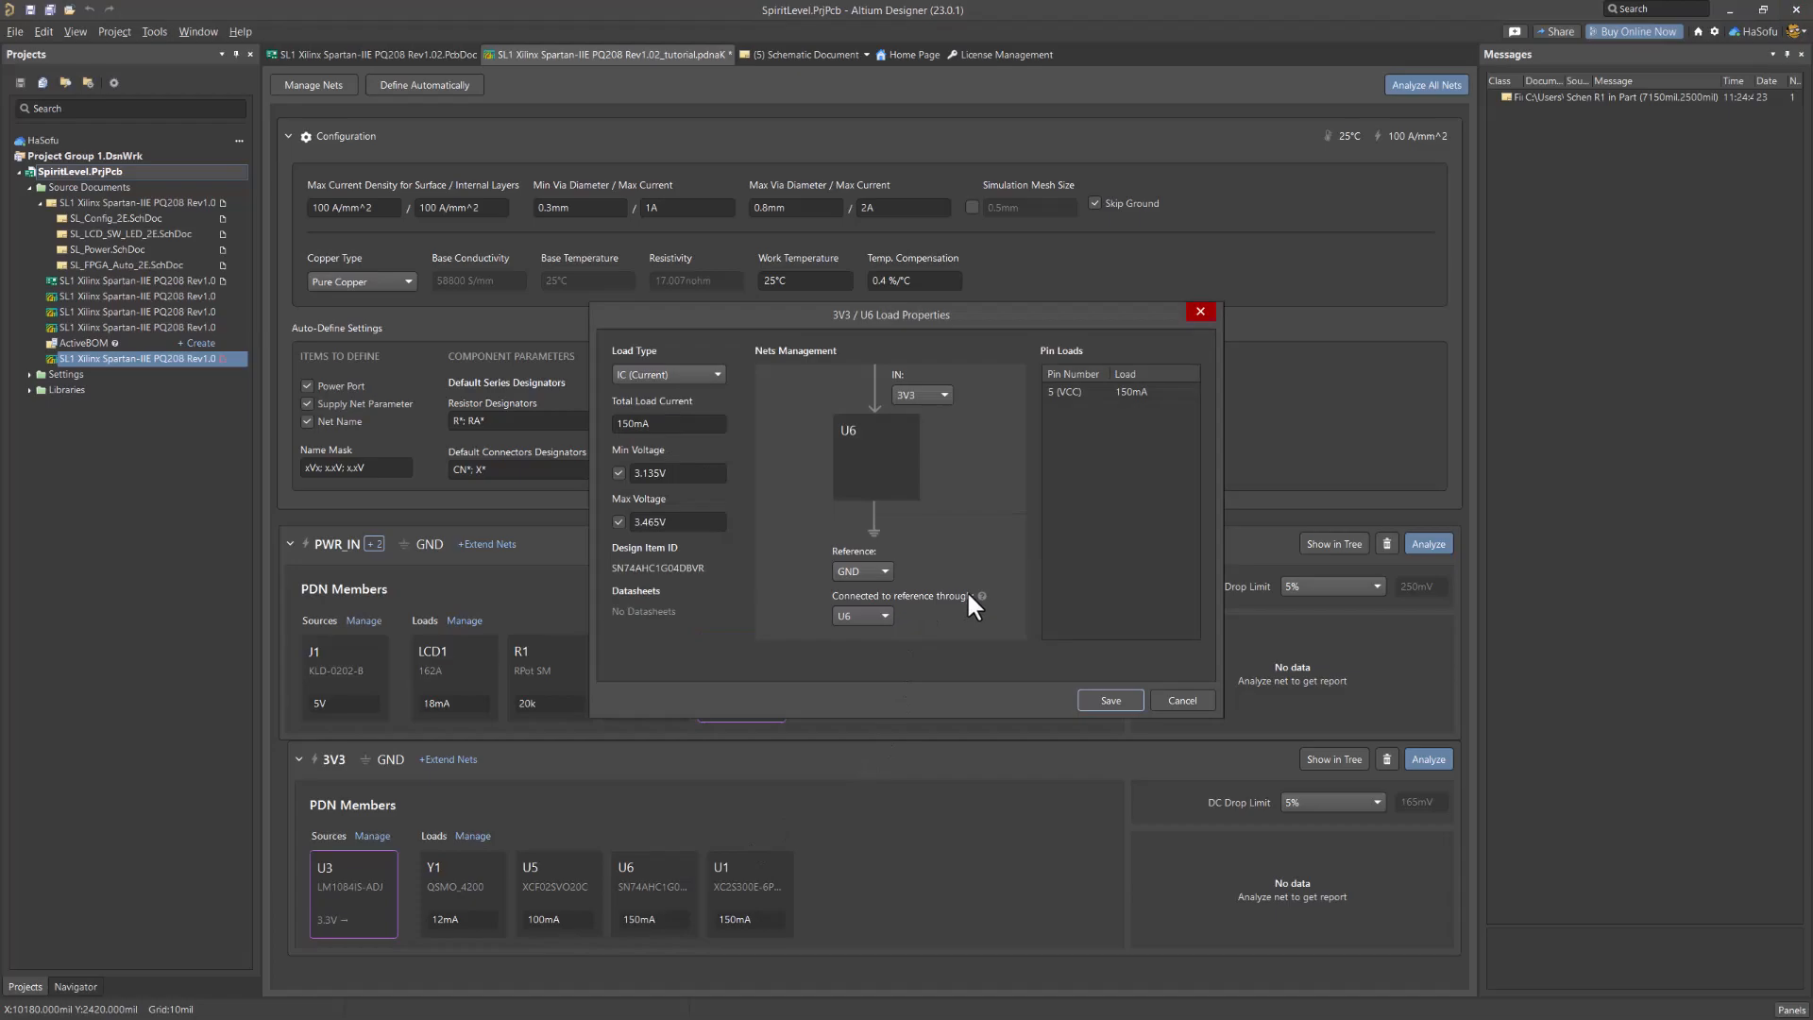
{"action": "left_click", "coordinate": [642, 426]}
{"action": "type", "text": "5"}
{"action": "key", "text": "Tab"}
{"action": "left_click", "coordinate": [1108, 700]}
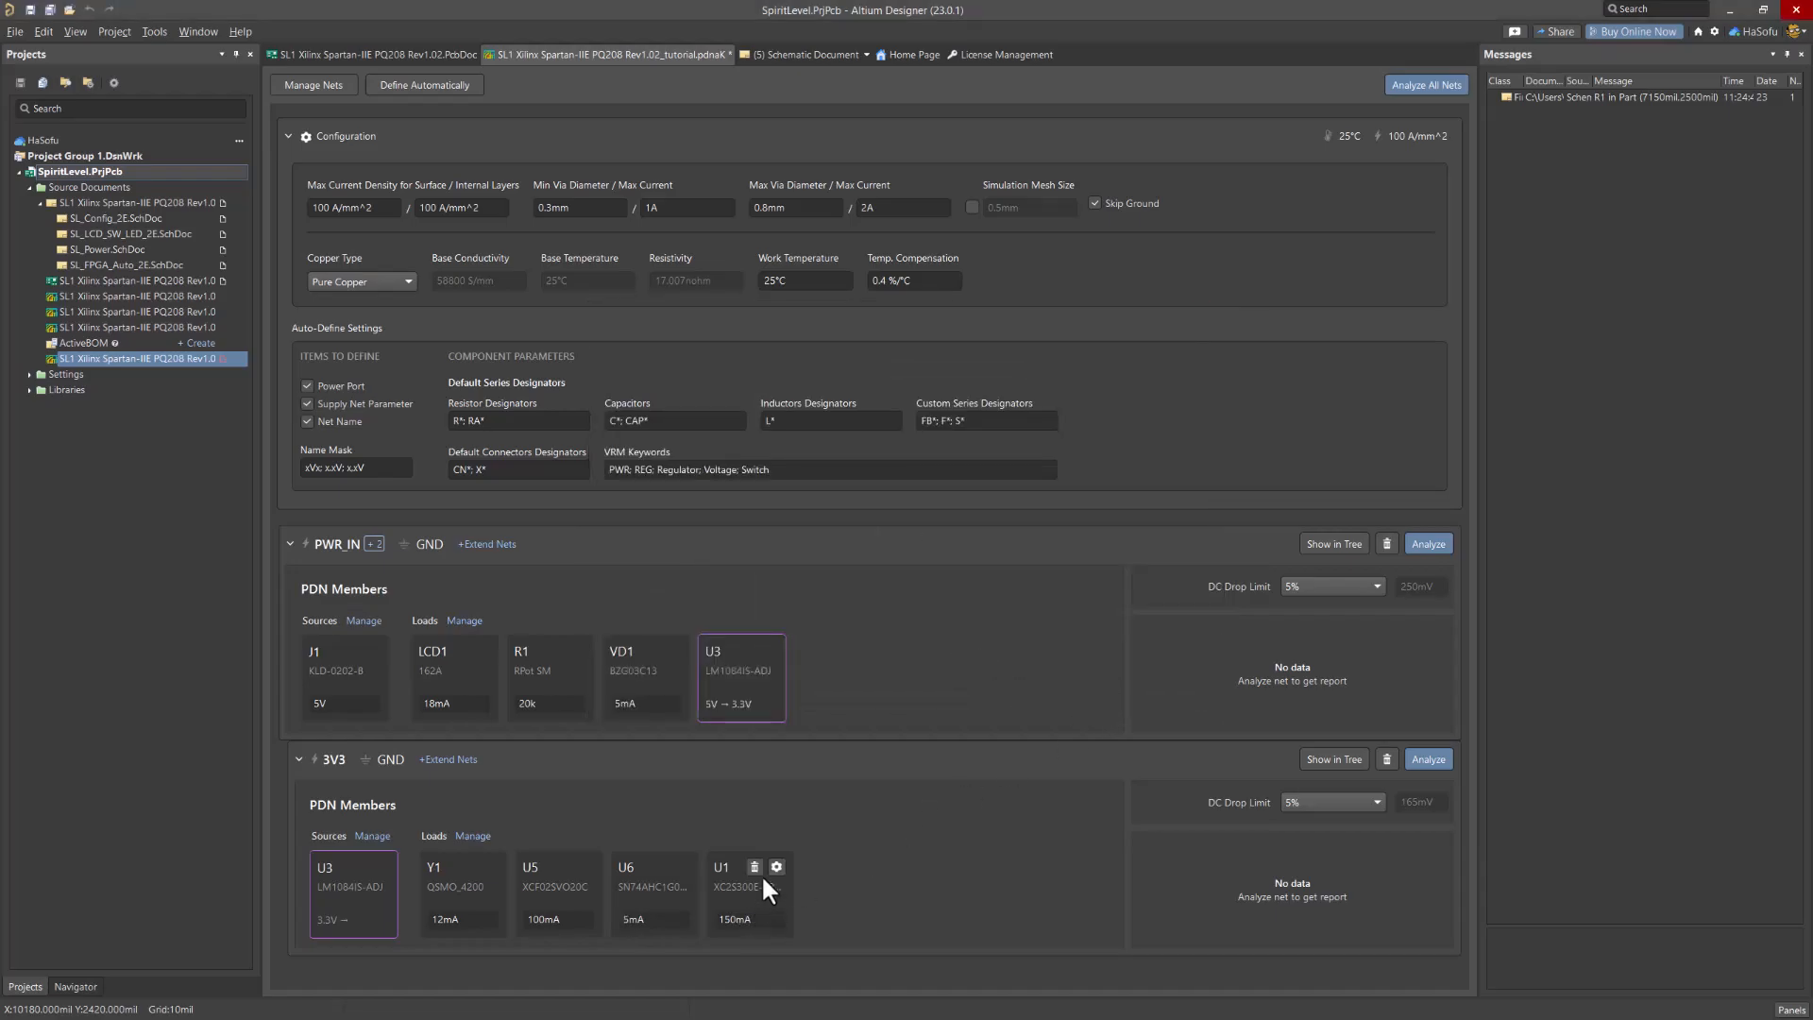
Set the total load current of U1 on the 3V3 net to 800 mA
{"action": "left_click", "coordinate": [776, 866]}
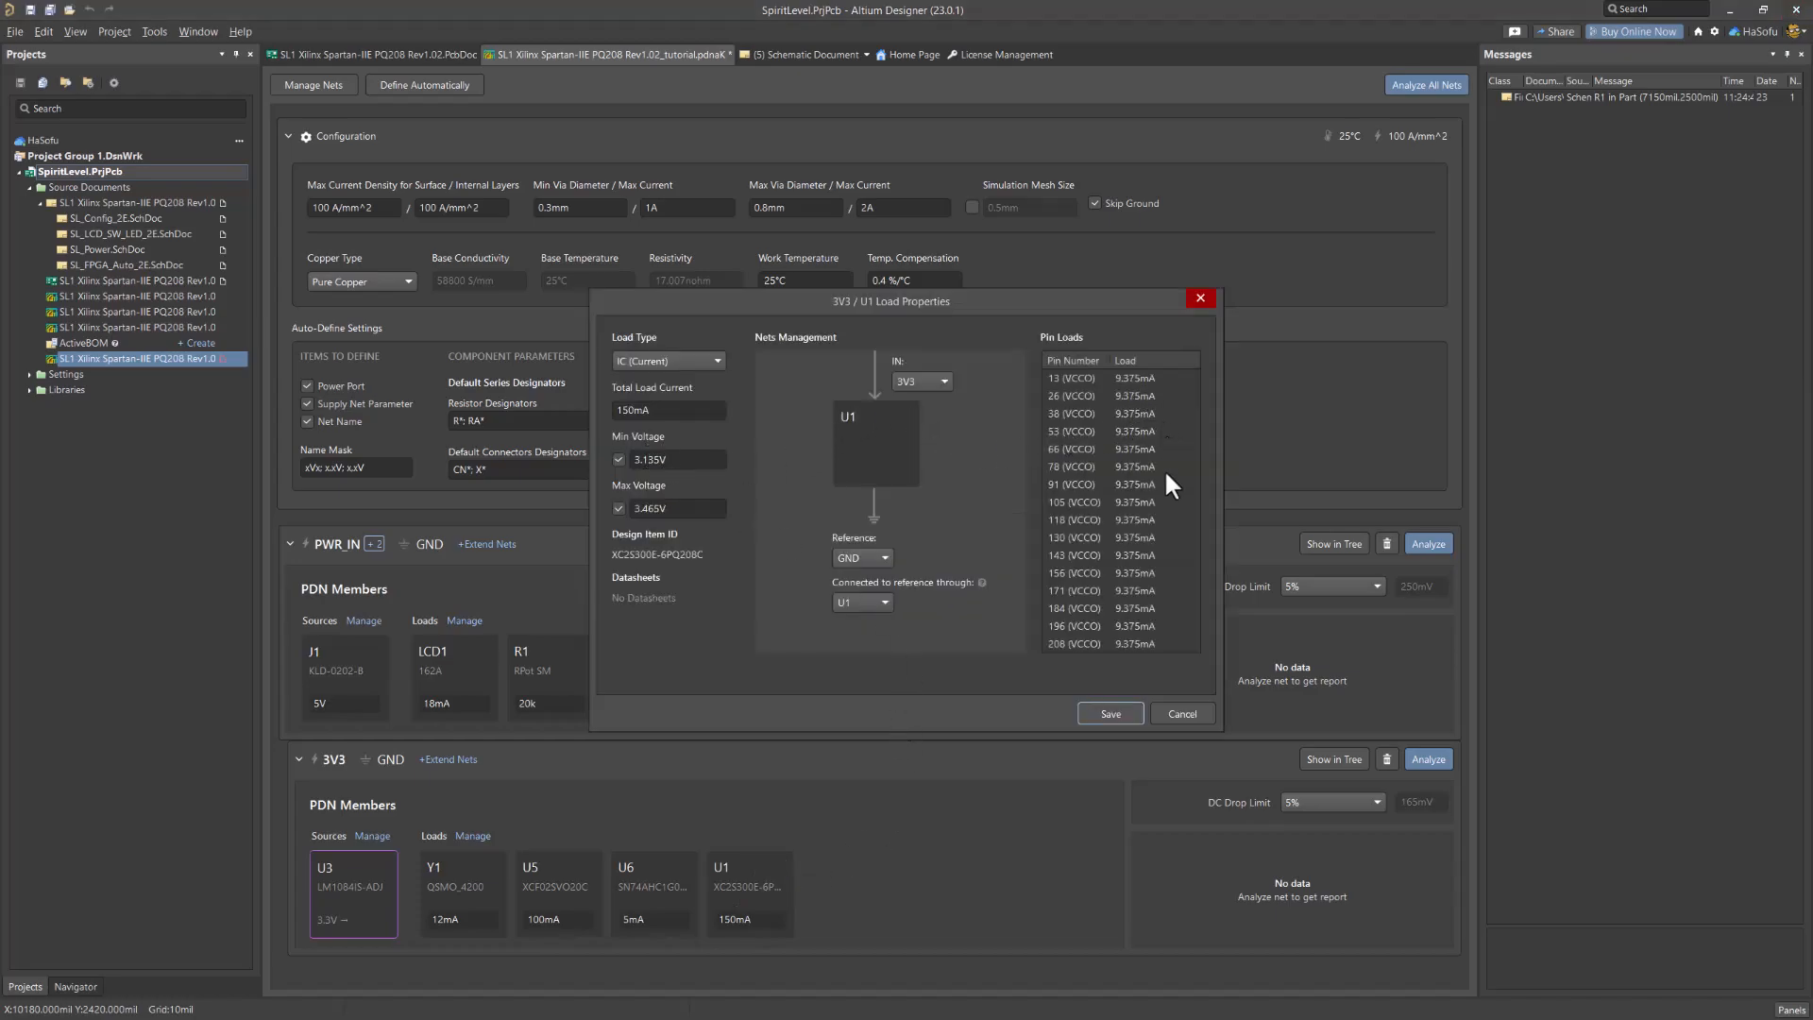
{"action": "double_click", "coordinate": [669, 412]}
{"action": "type", "text": "800"}
{"action": "key", "text": "Tab"}
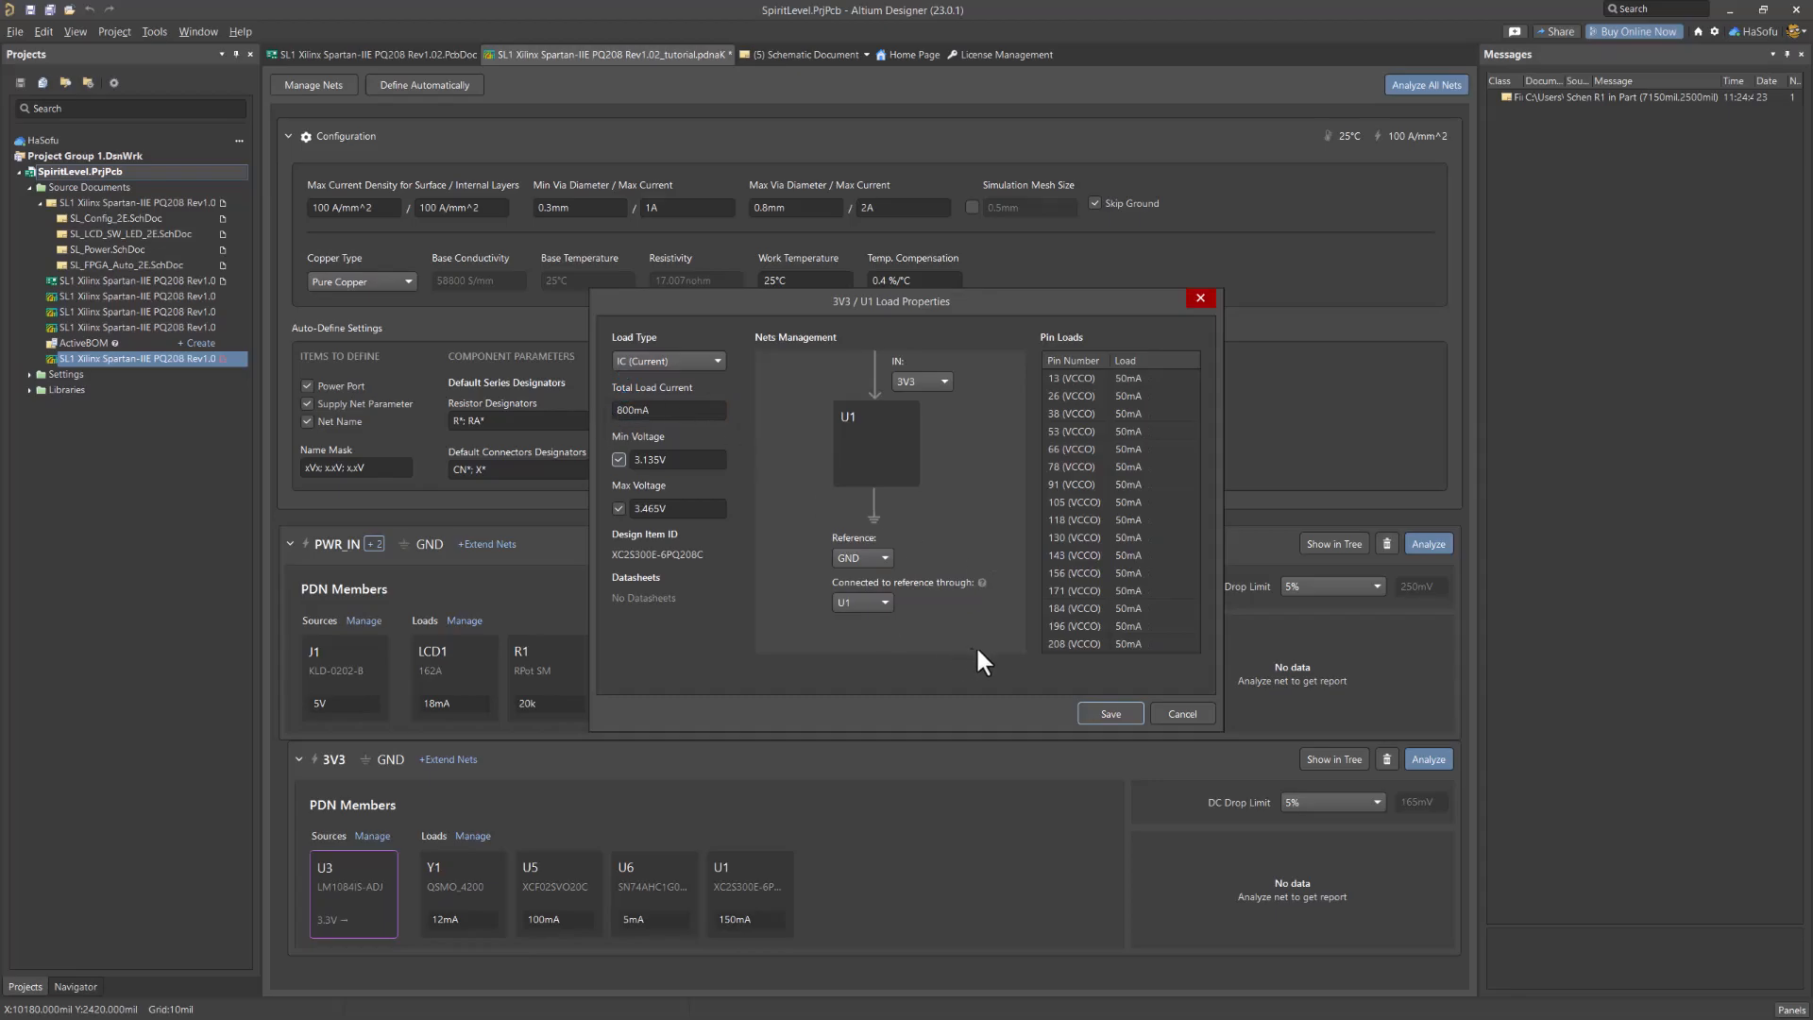
{"action": "left_click", "coordinate": [1110, 715]}
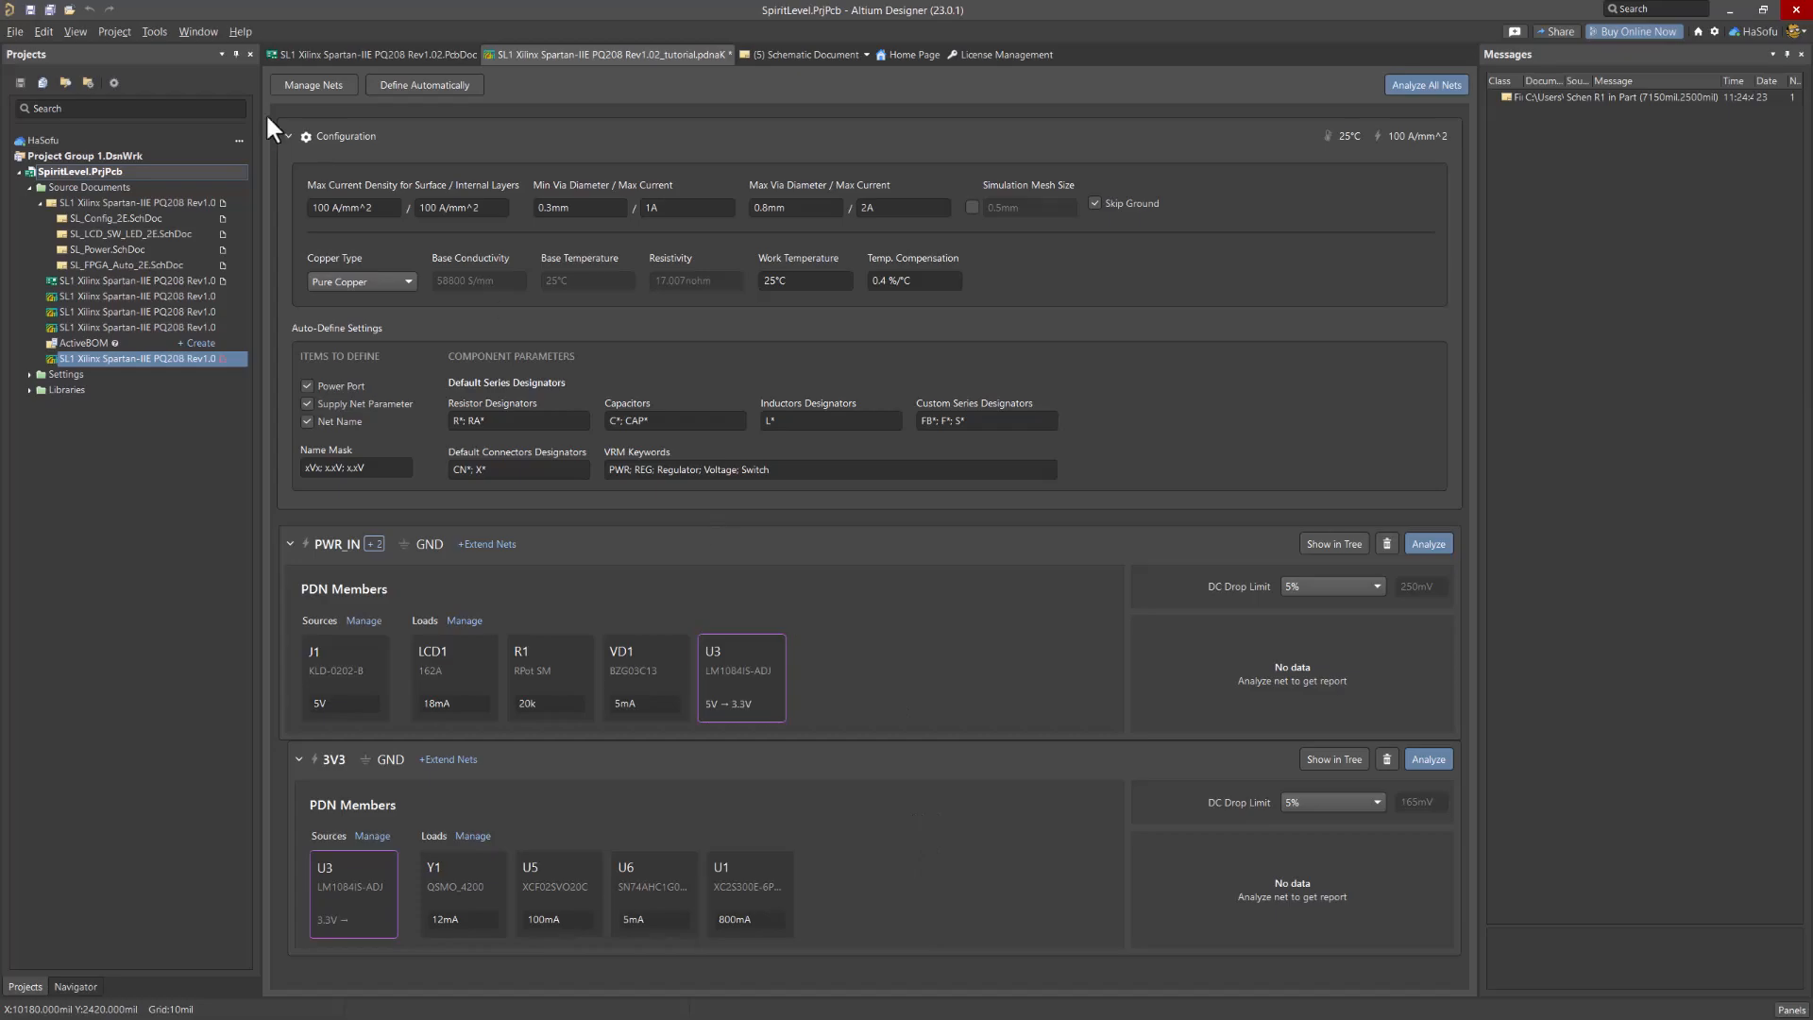
Save the PDN analysis document and display the 3V3 net as a tree
{"action": "left_click", "coordinate": [48, 10]}
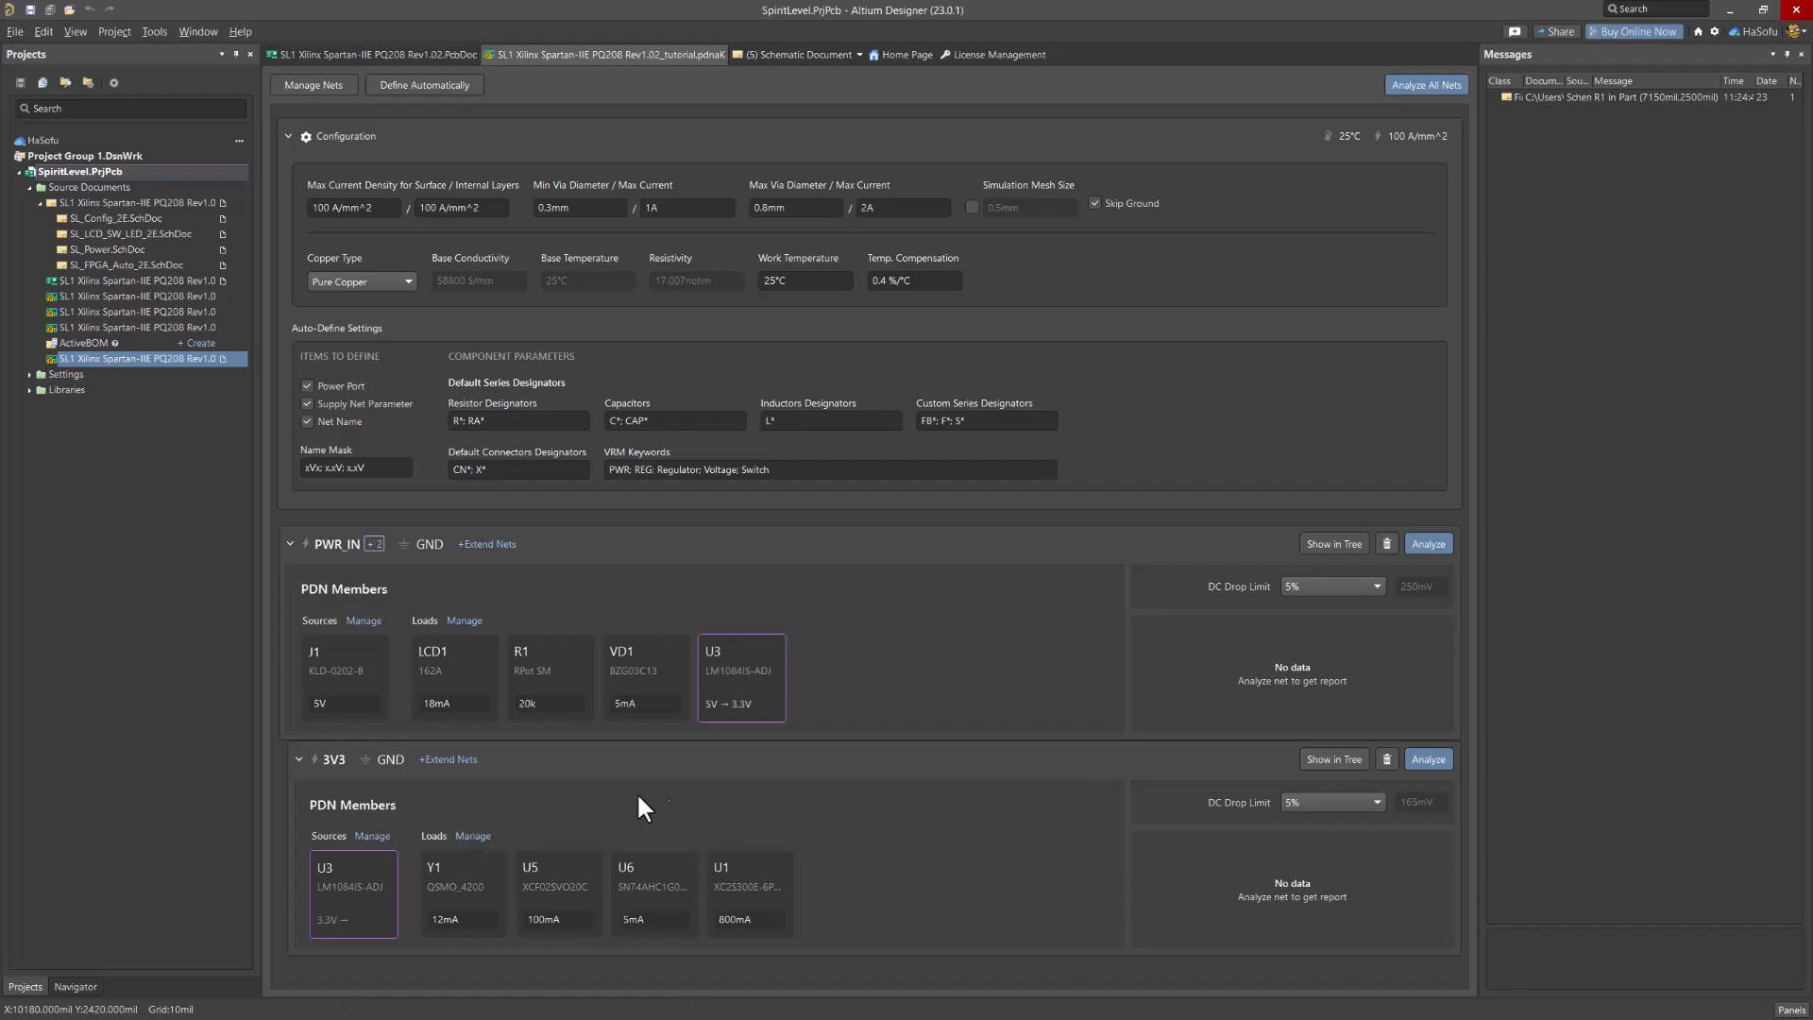
{"action": "left_click", "coordinate": [1329, 759]}
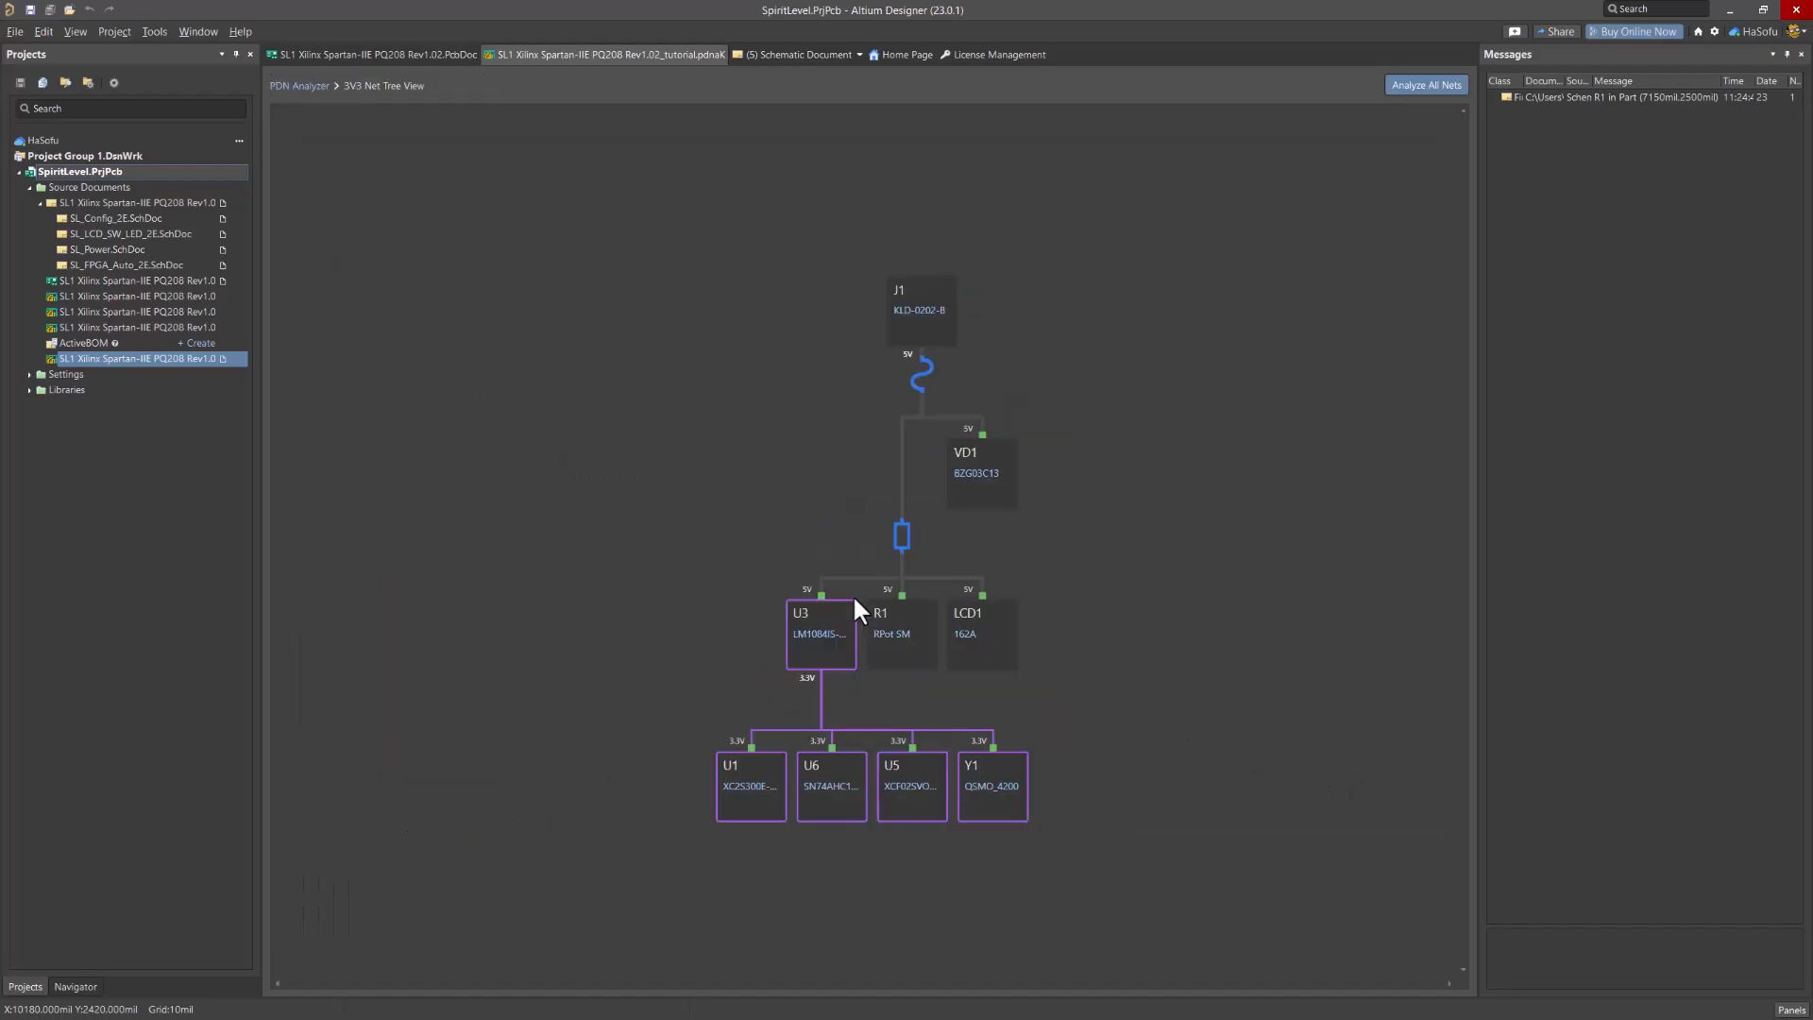
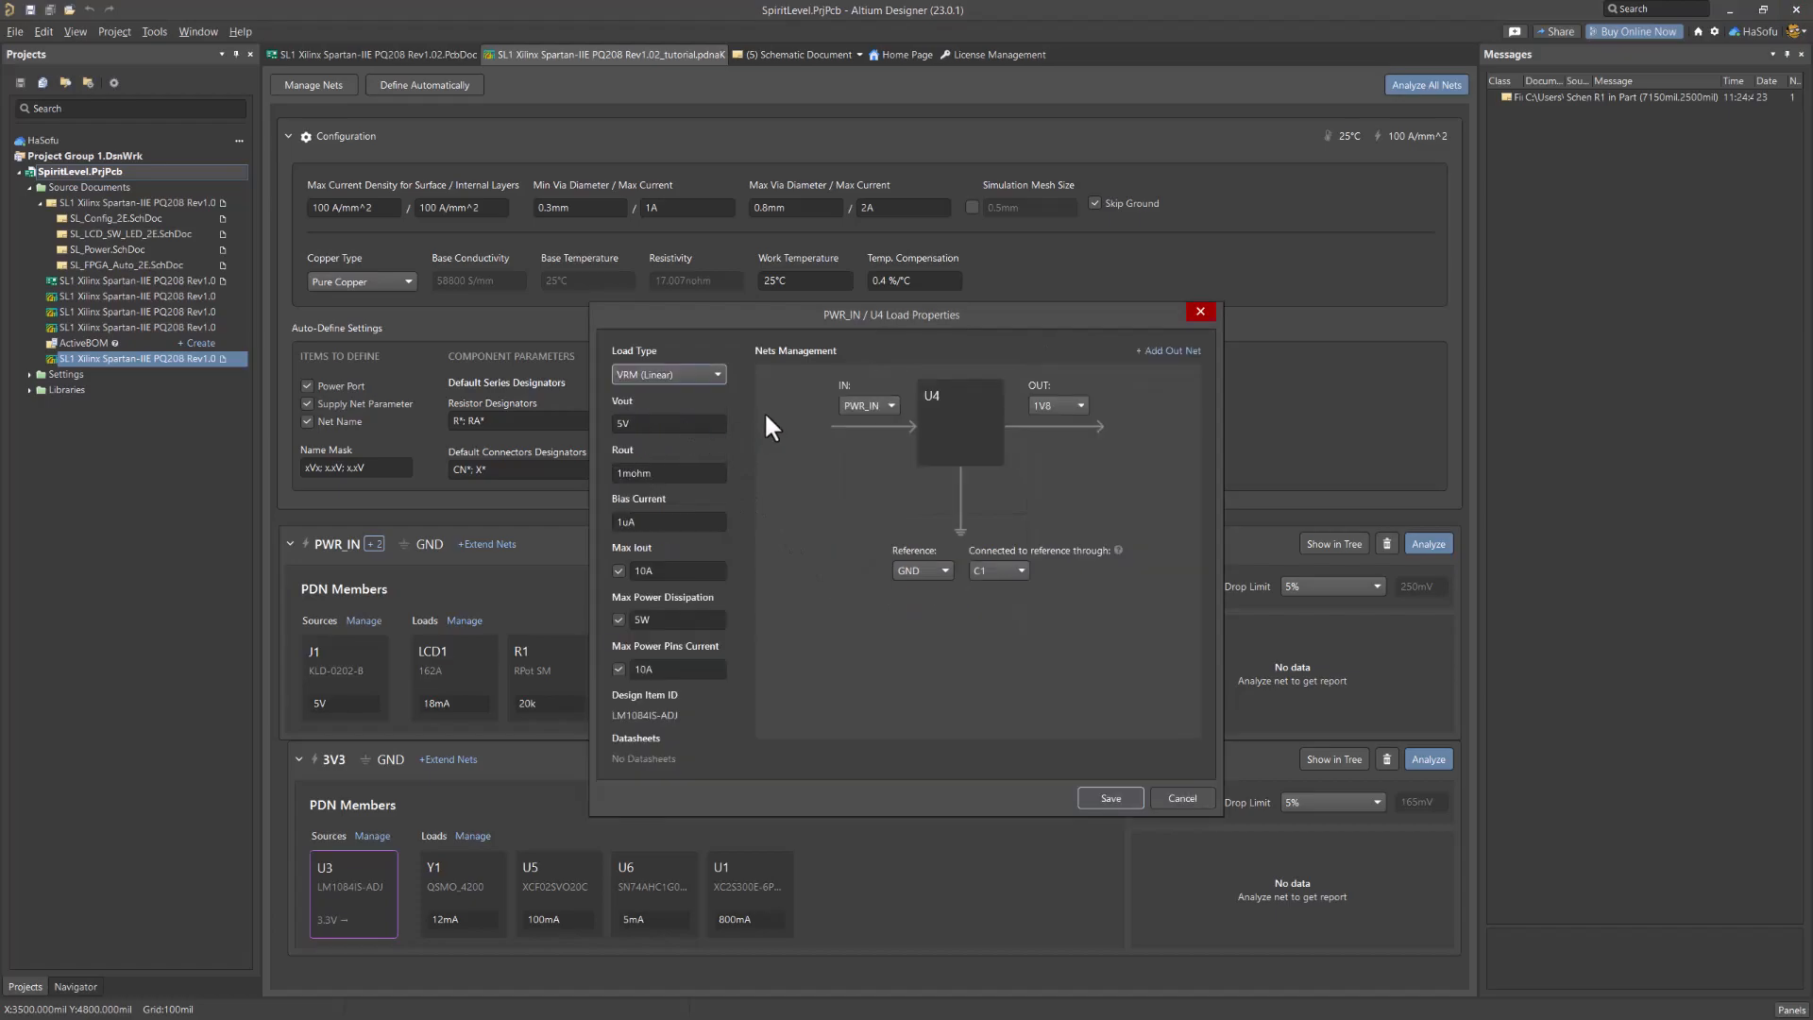
Set U4's input net to 5V and its connection to the GND reference through R19 in its load properties
{"action": "left_click", "coordinate": [866, 406]}
{"action": "left_click", "coordinate": [1016, 567]}
{"action": "left_click_drag", "start_coordinate": [1020, 598], "coordinate": [1020, 791]}
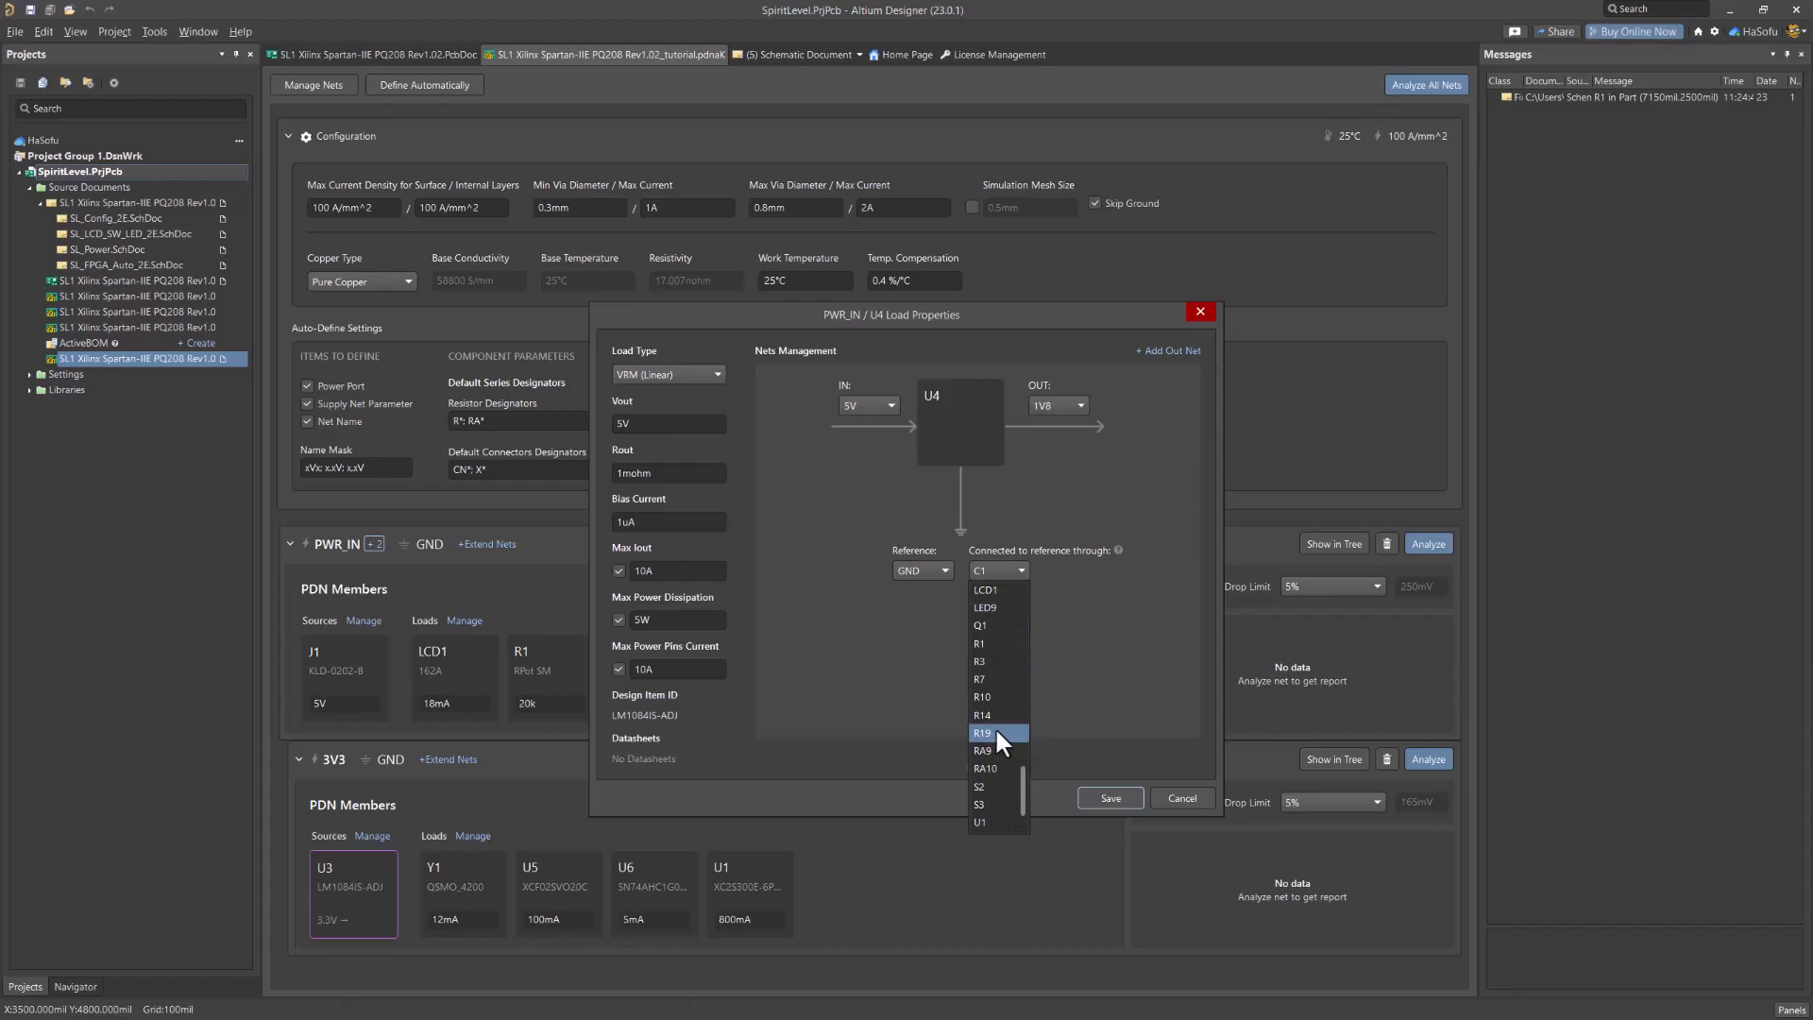
{"action": "left_click", "coordinate": [999, 734]}
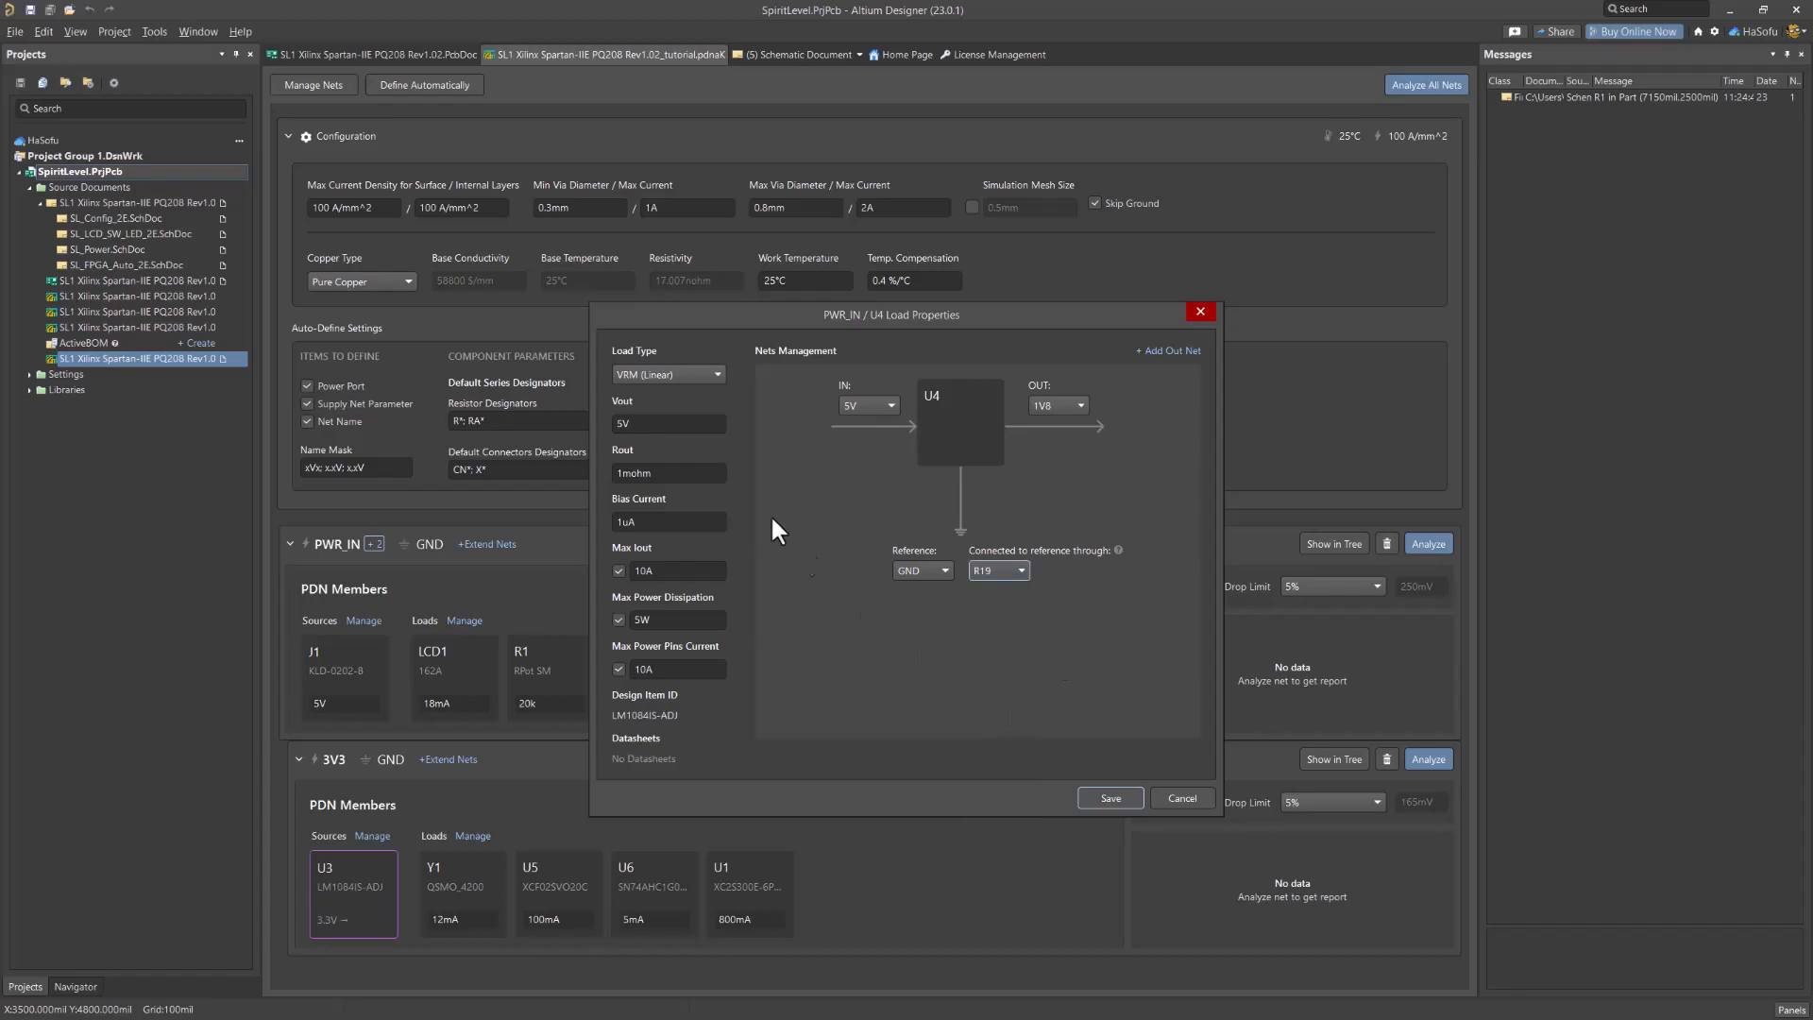
Set U4's output voltage to 1.8V and save its load properties
{"action": "left_click", "coordinate": [625, 425]}
{"action": "key", "text": "Tab"}
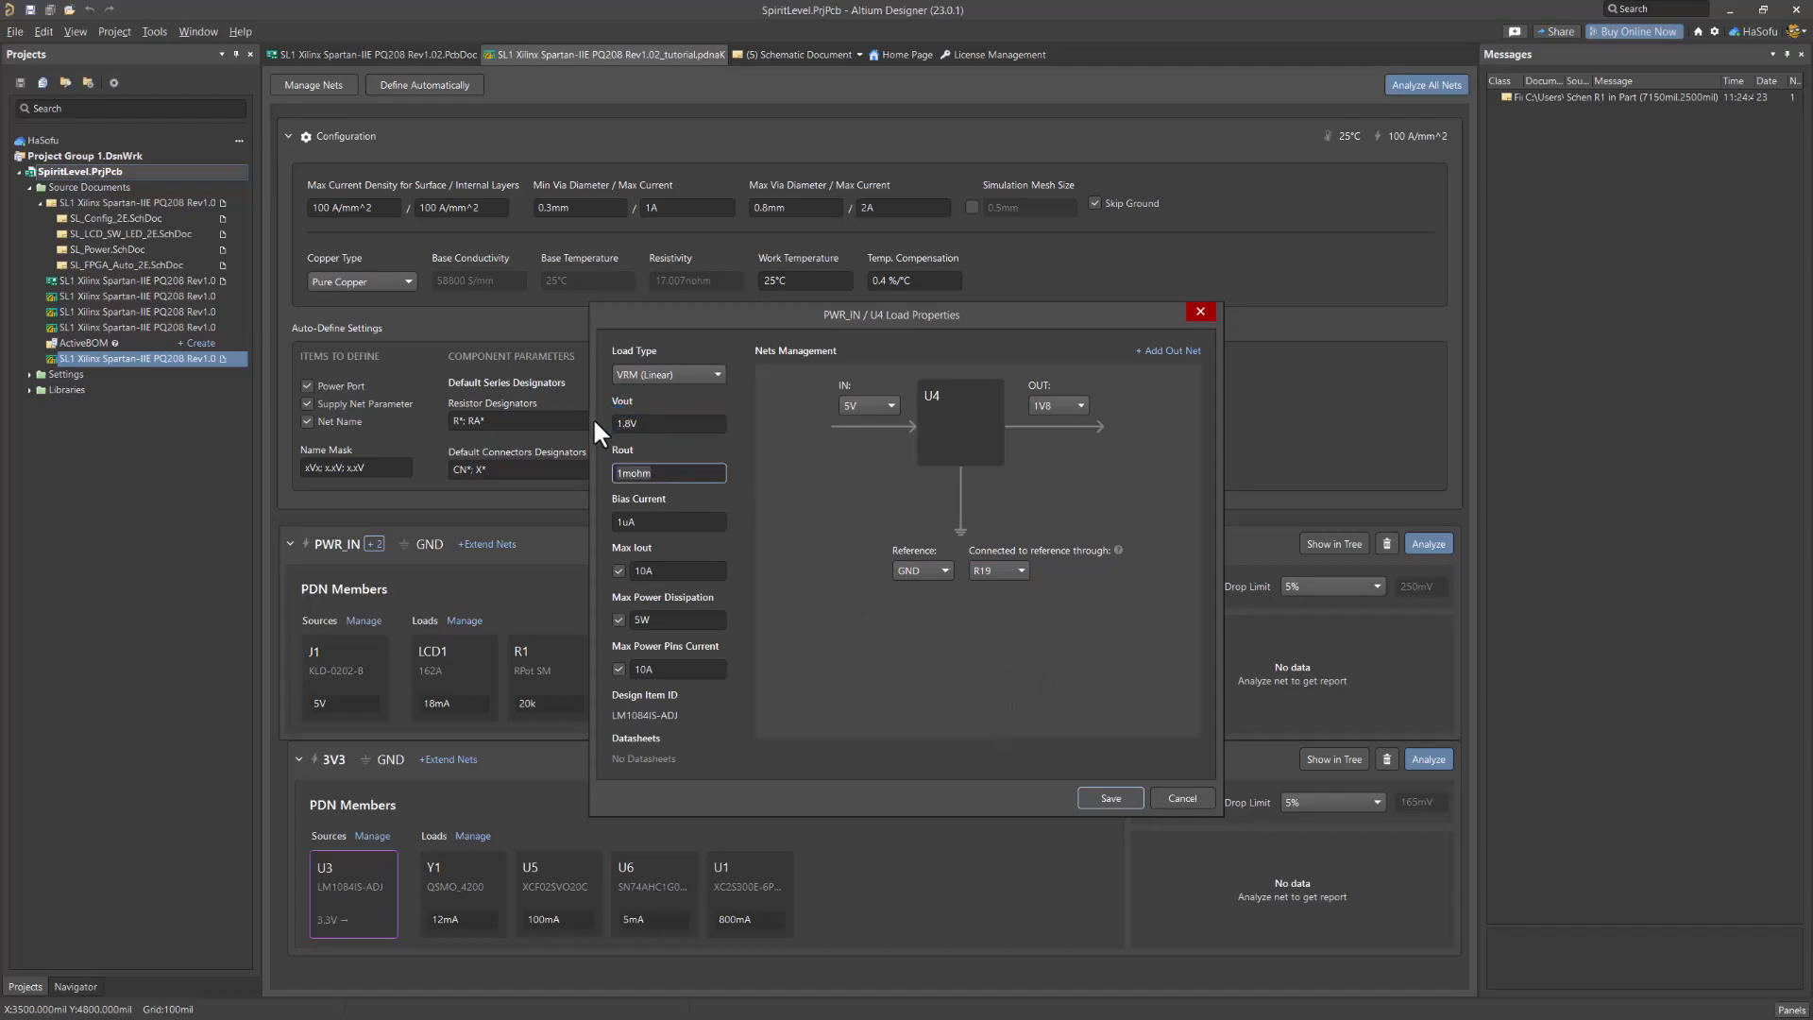
{"action": "left_click", "coordinate": [773, 555]}
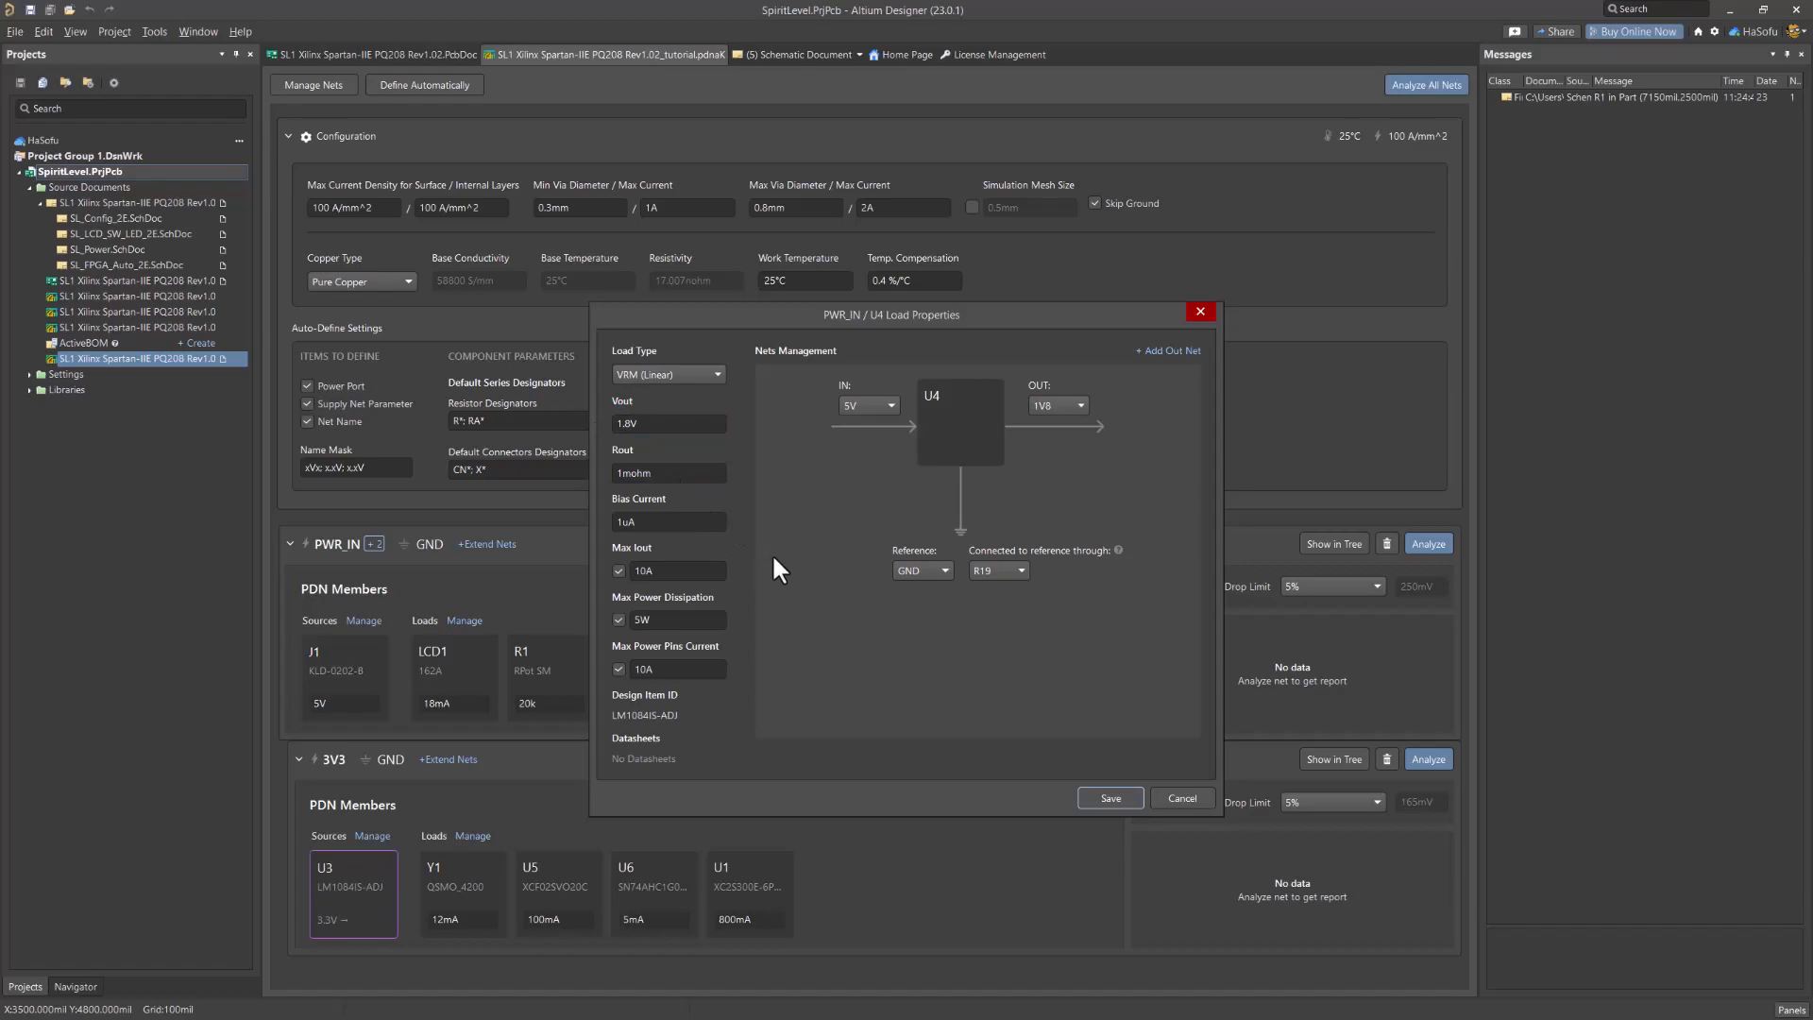
{"action": "left_click", "coordinate": [1088, 795]}
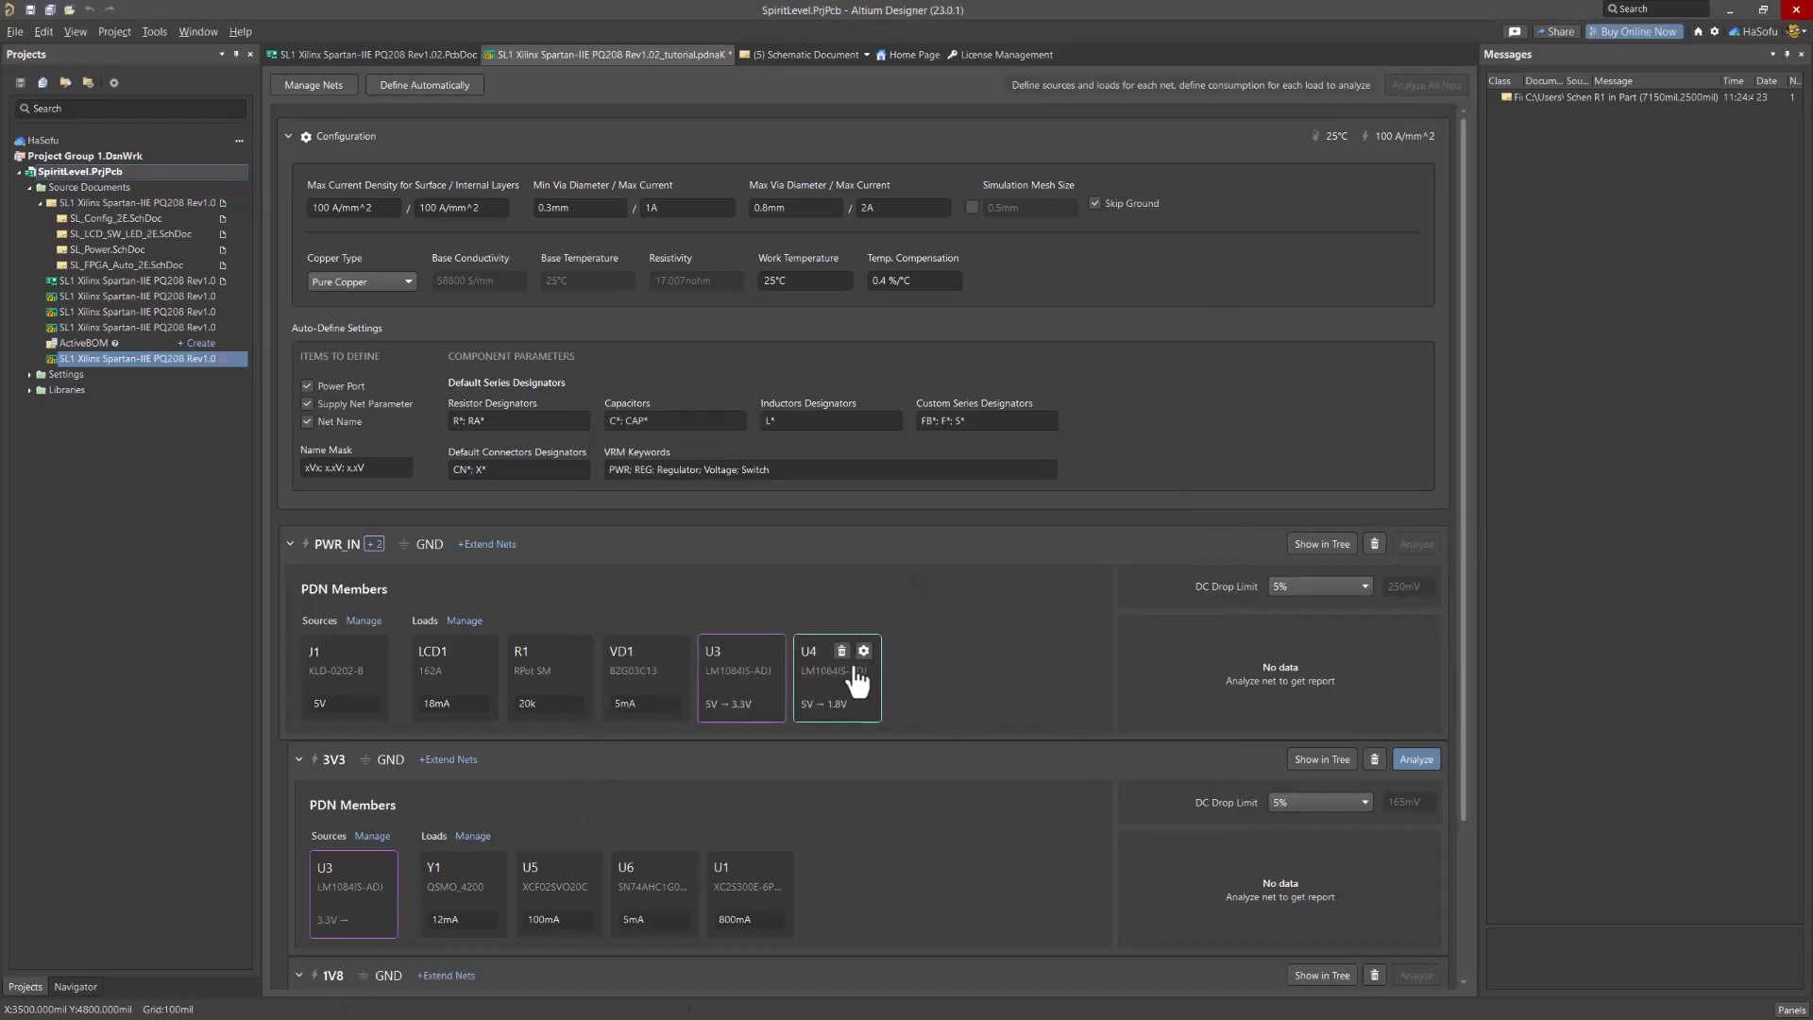
{"action": "scroll", "coordinate": [864, 682], "scroll_direction": "down", "scroll_amount": 2}
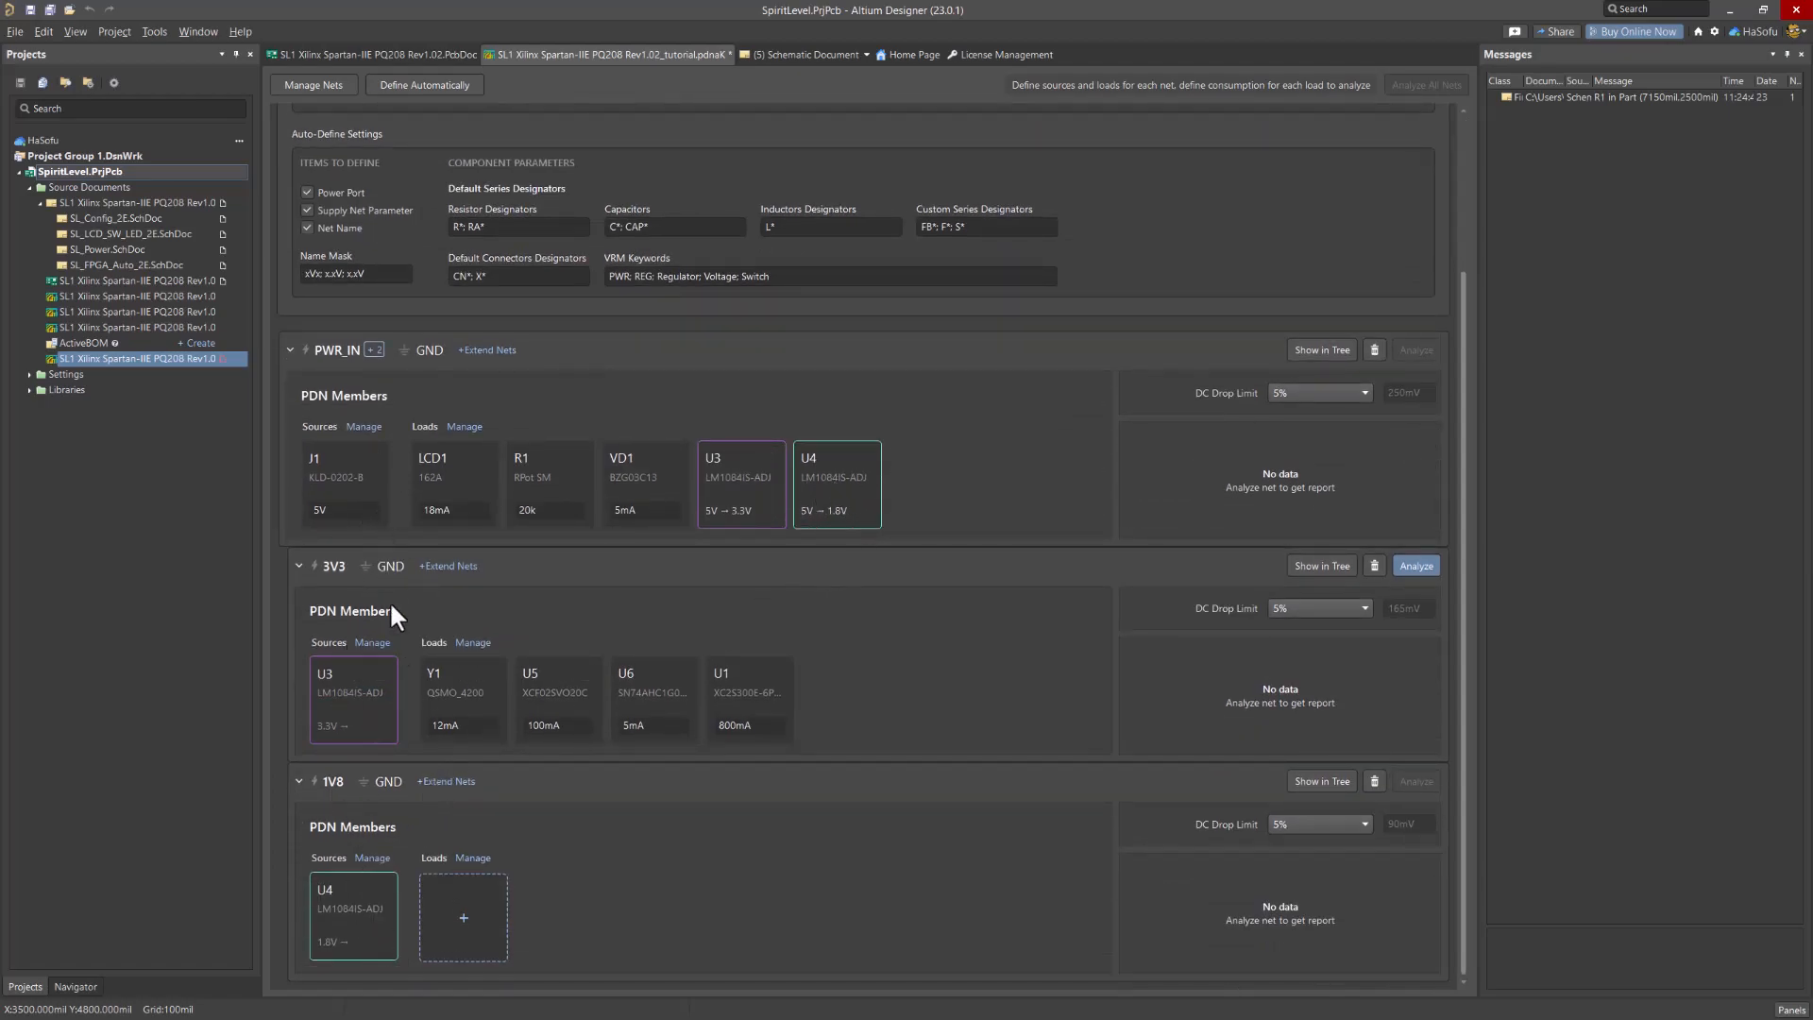
{"action": "left_click", "coordinate": [289, 349]}
{"action": "left_click", "coordinate": [290, 543]}
Open the SL_Power.SchDoc schematic and examine regulator U4 and its 1V8 output
{"action": "double_click", "coordinate": [115, 248]}
{"action": "right_click_drag", "start_coordinate": [847, 442], "coordinate": [654, 414]}
{"action": "scroll", "coordinate": [655, 413], "scroll_direction": "down", "scroll_amount": 5, "text": "ctrl"}
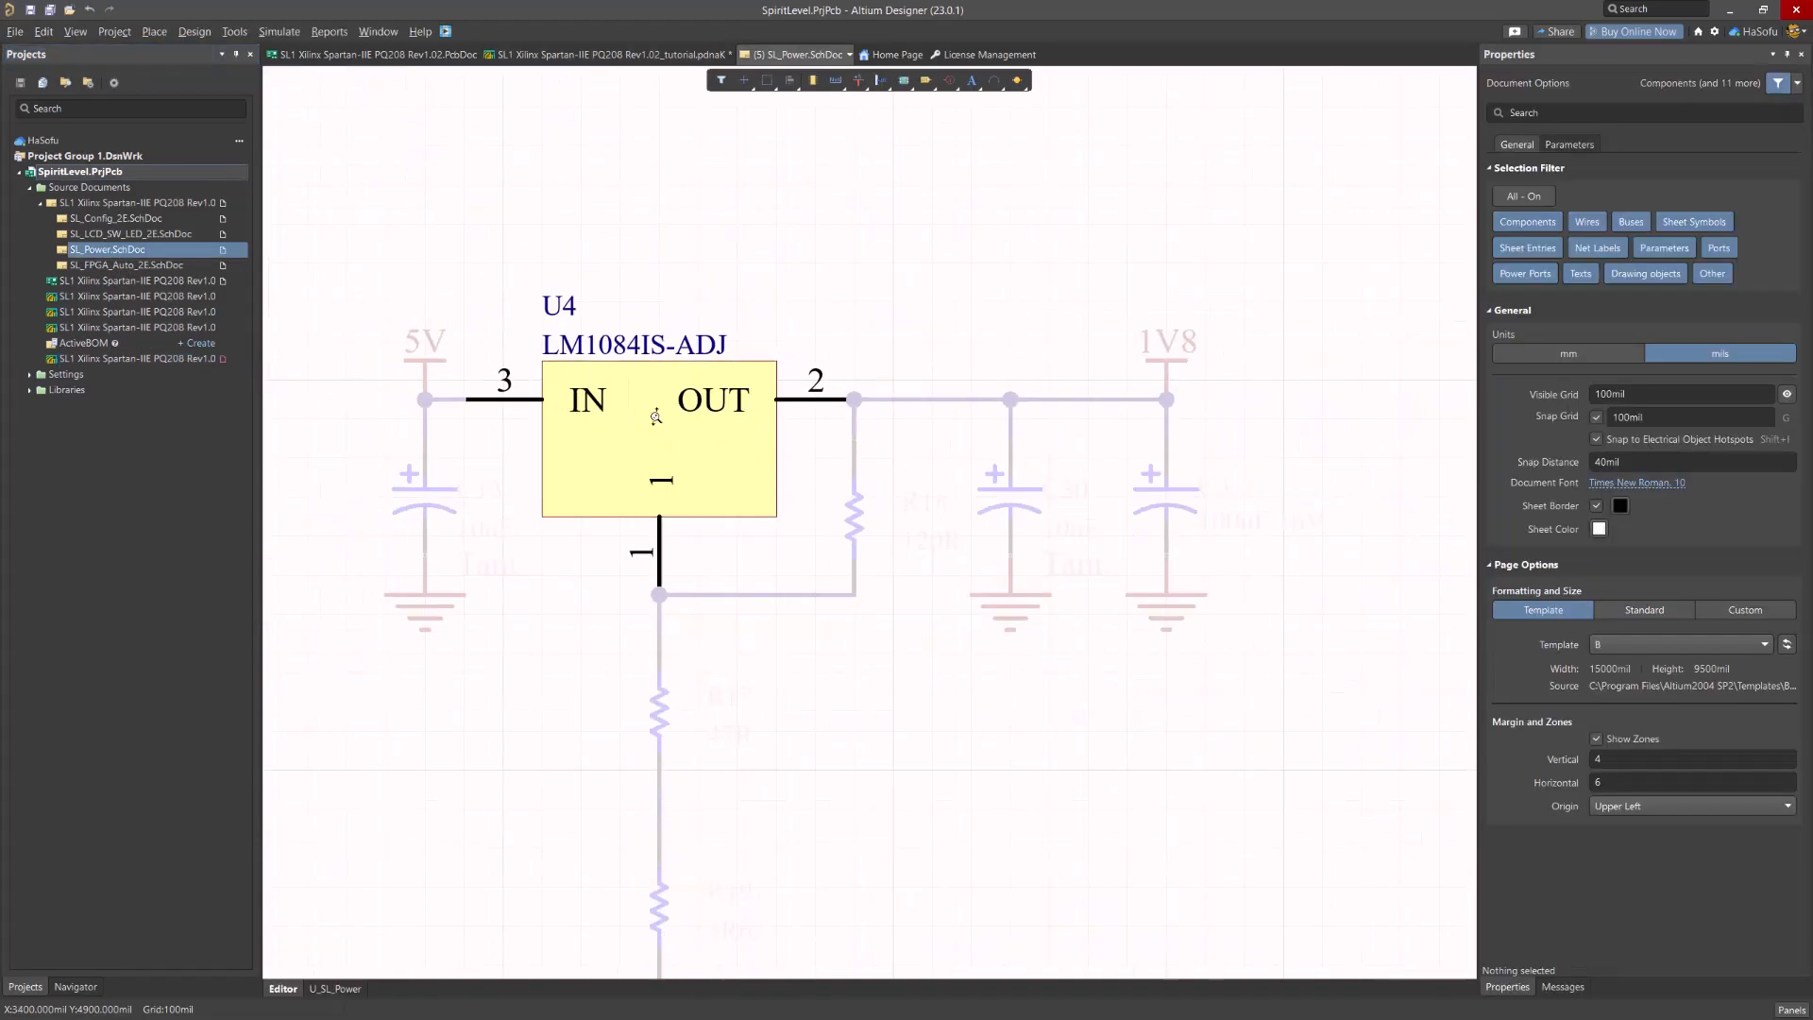
Browse the nets of the SL_Power sheet in the project navigator and list the pins of the 1V8 net
{"action": "left_click", "coordinate": [1790, 1008]}
{"action": "left_click", "coordinate": [1694, 831]}
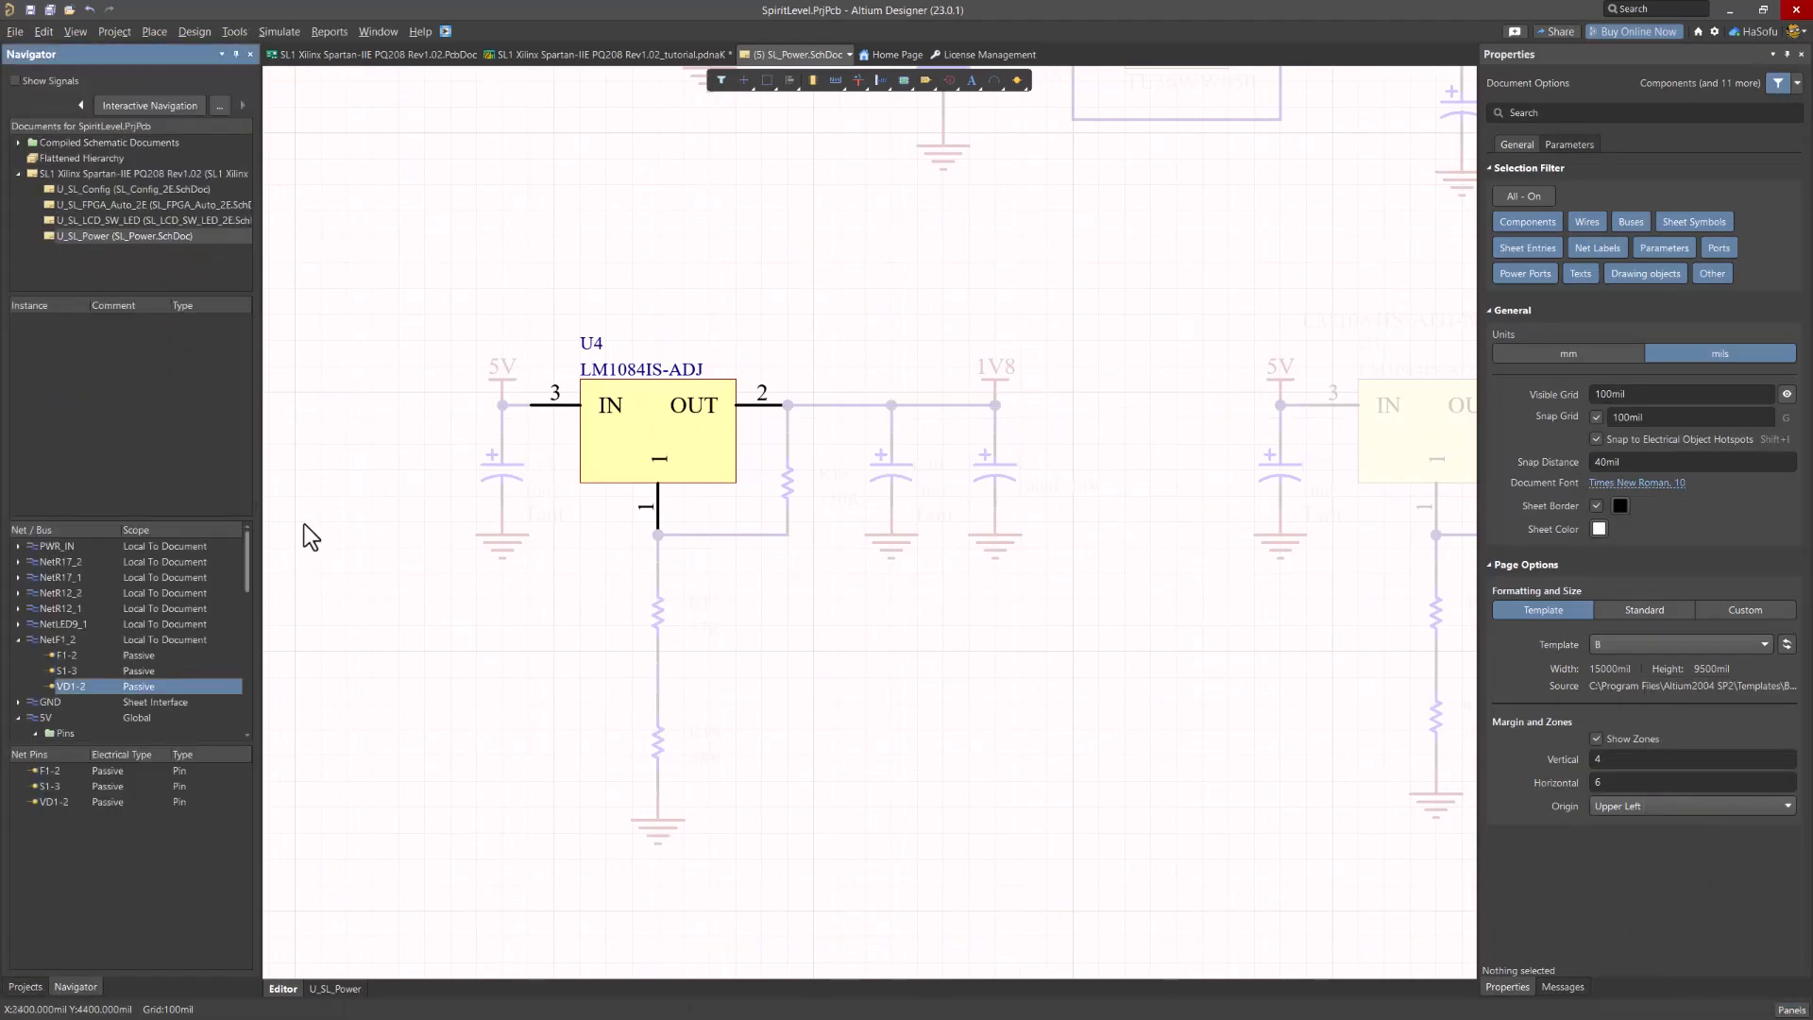
{"action": "left_click", "coordinate": [91, 236]}
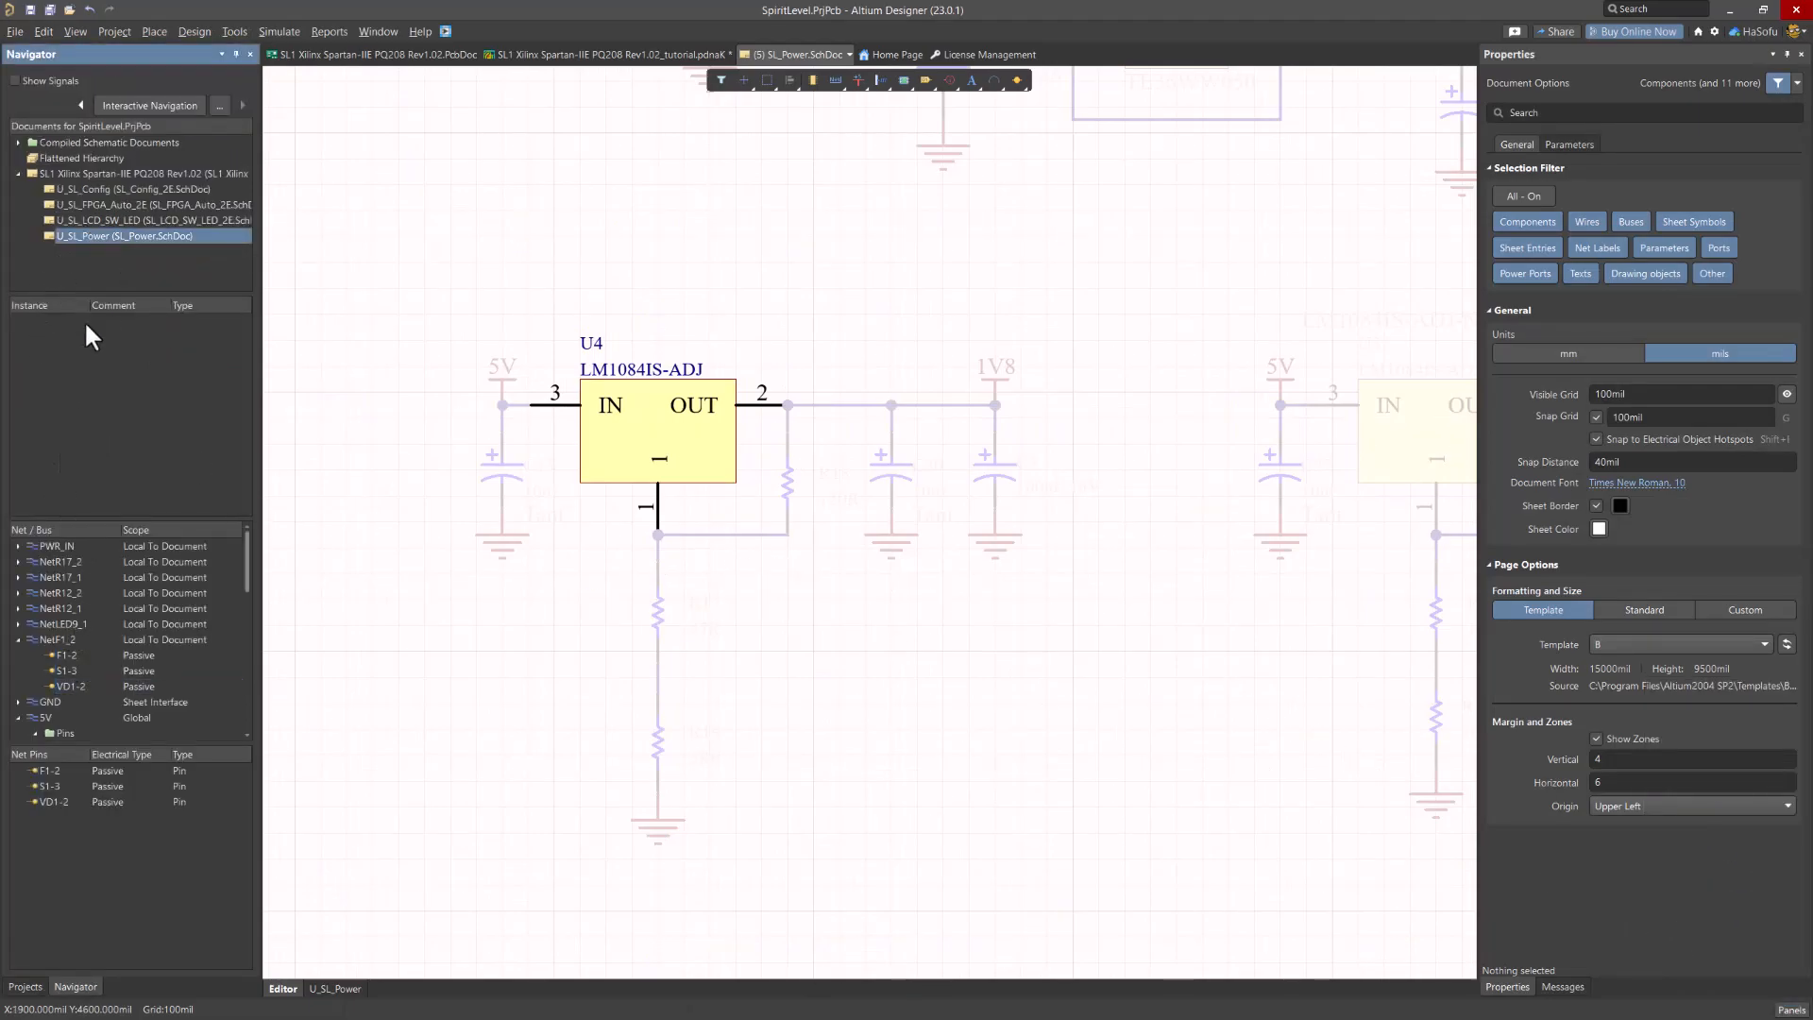
{"action": "left_click", "coordinate": [19, 640]}
{"action": "left_click", "coordinate": [17, 670]}
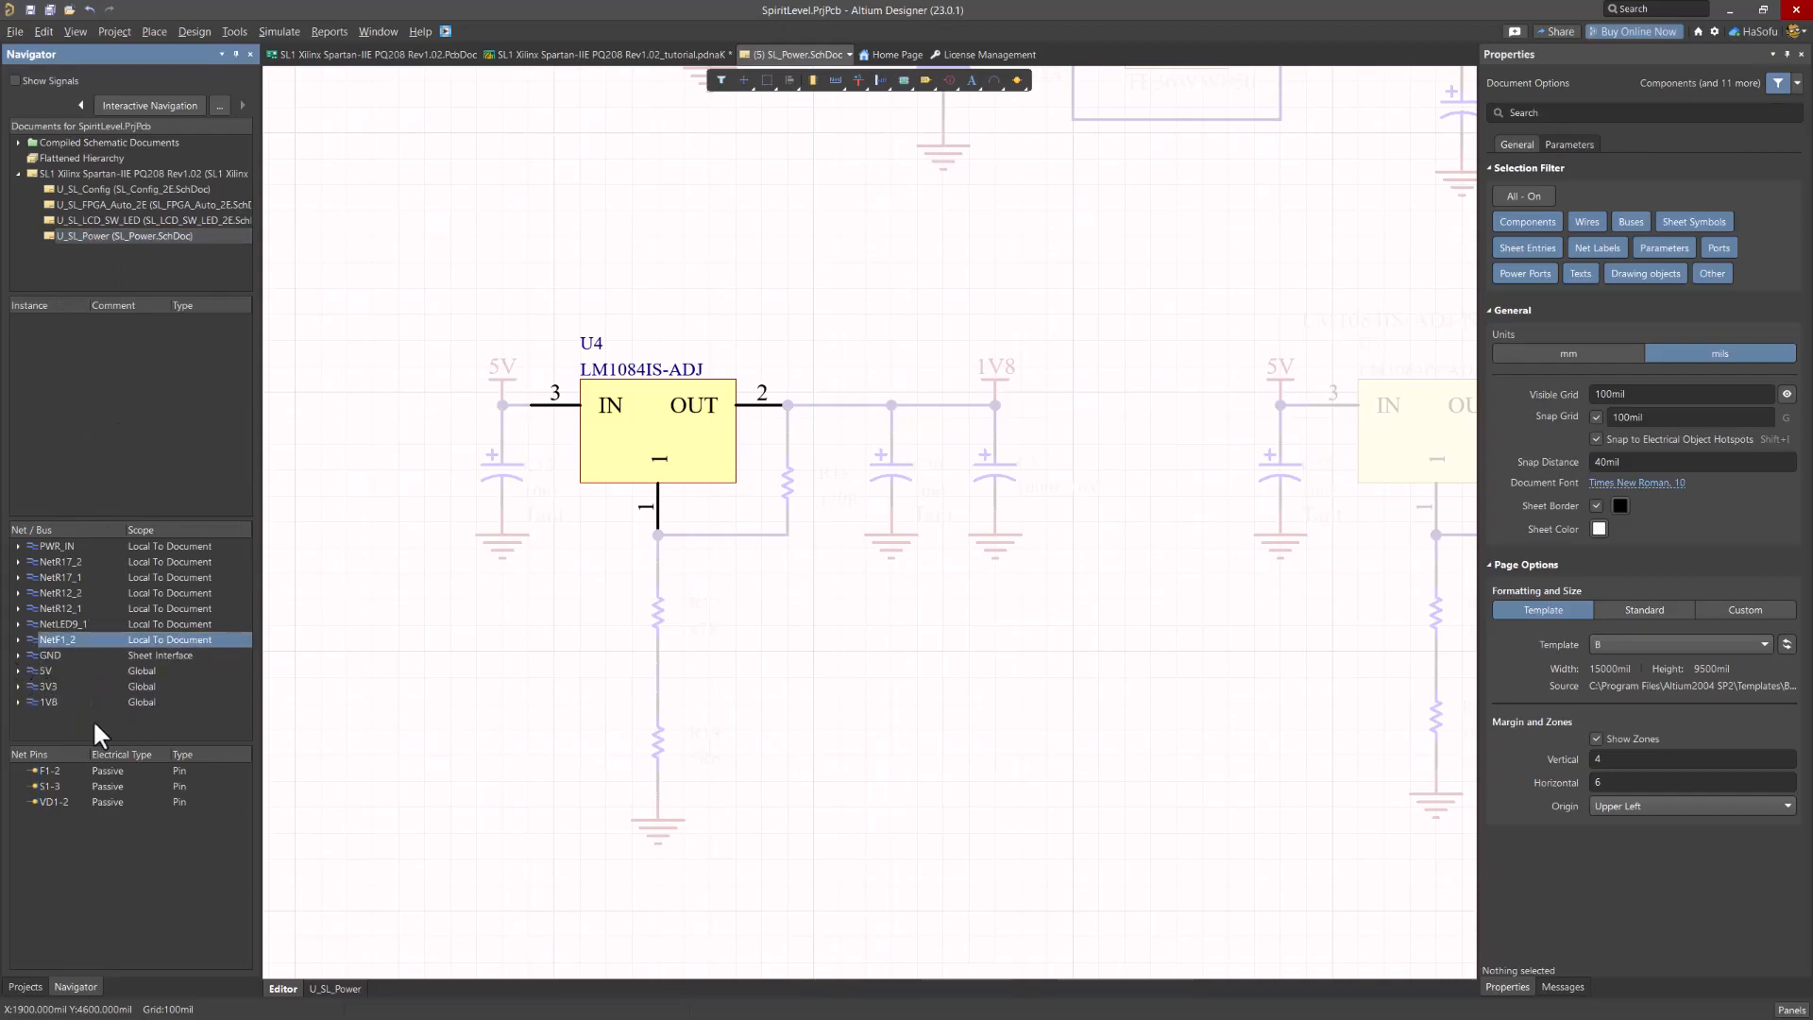
{"action": "left_click", "coordinate": [51, 701]}
{"action": "left_click", "coordinate": [18, 701]}
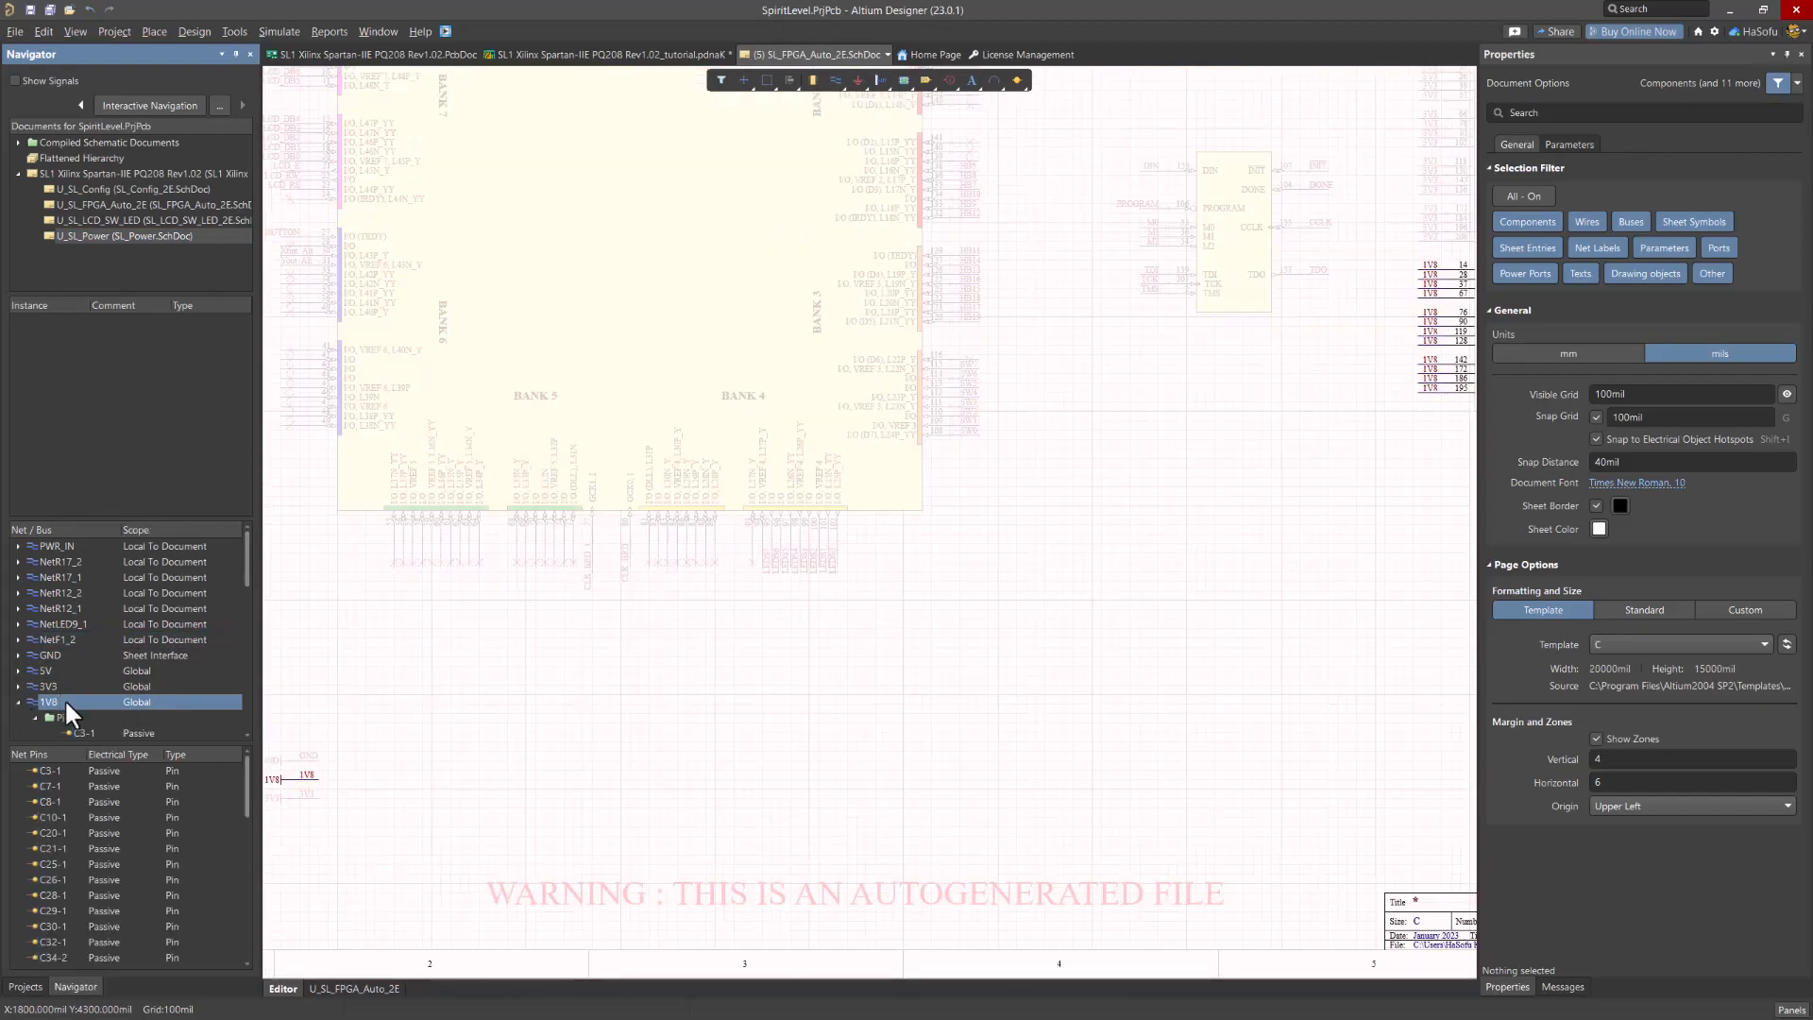
Locate pin U1-90 of the 1V8 net on the FPGA schematic and examine the neighbouring VCCINT pins
{"action": "scroll", "coordinate": [67, 701], "scroll_direction": "down", "scroll_amount": 3}
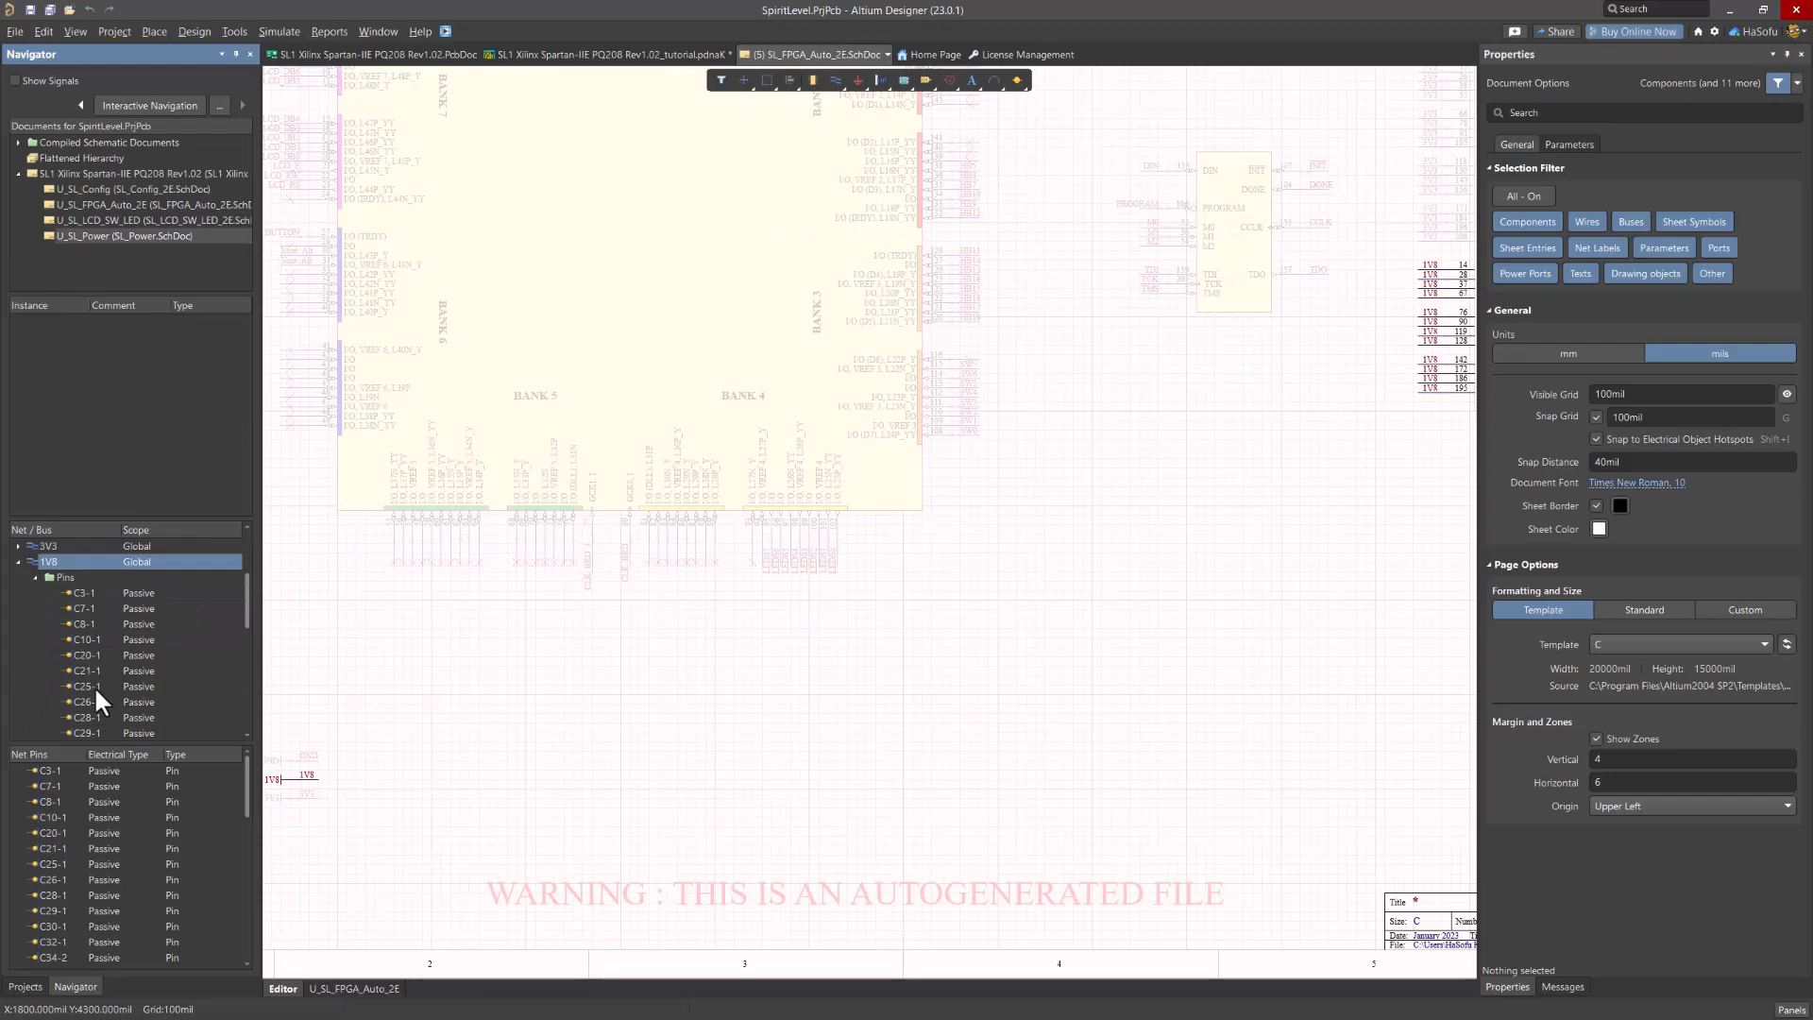
{"action": "scroll", "coordinate": [112, 614], "scroll_direction": "down", "scroll_amount": 7}
{"action": "left_click", "coordinate": [104, 608]}
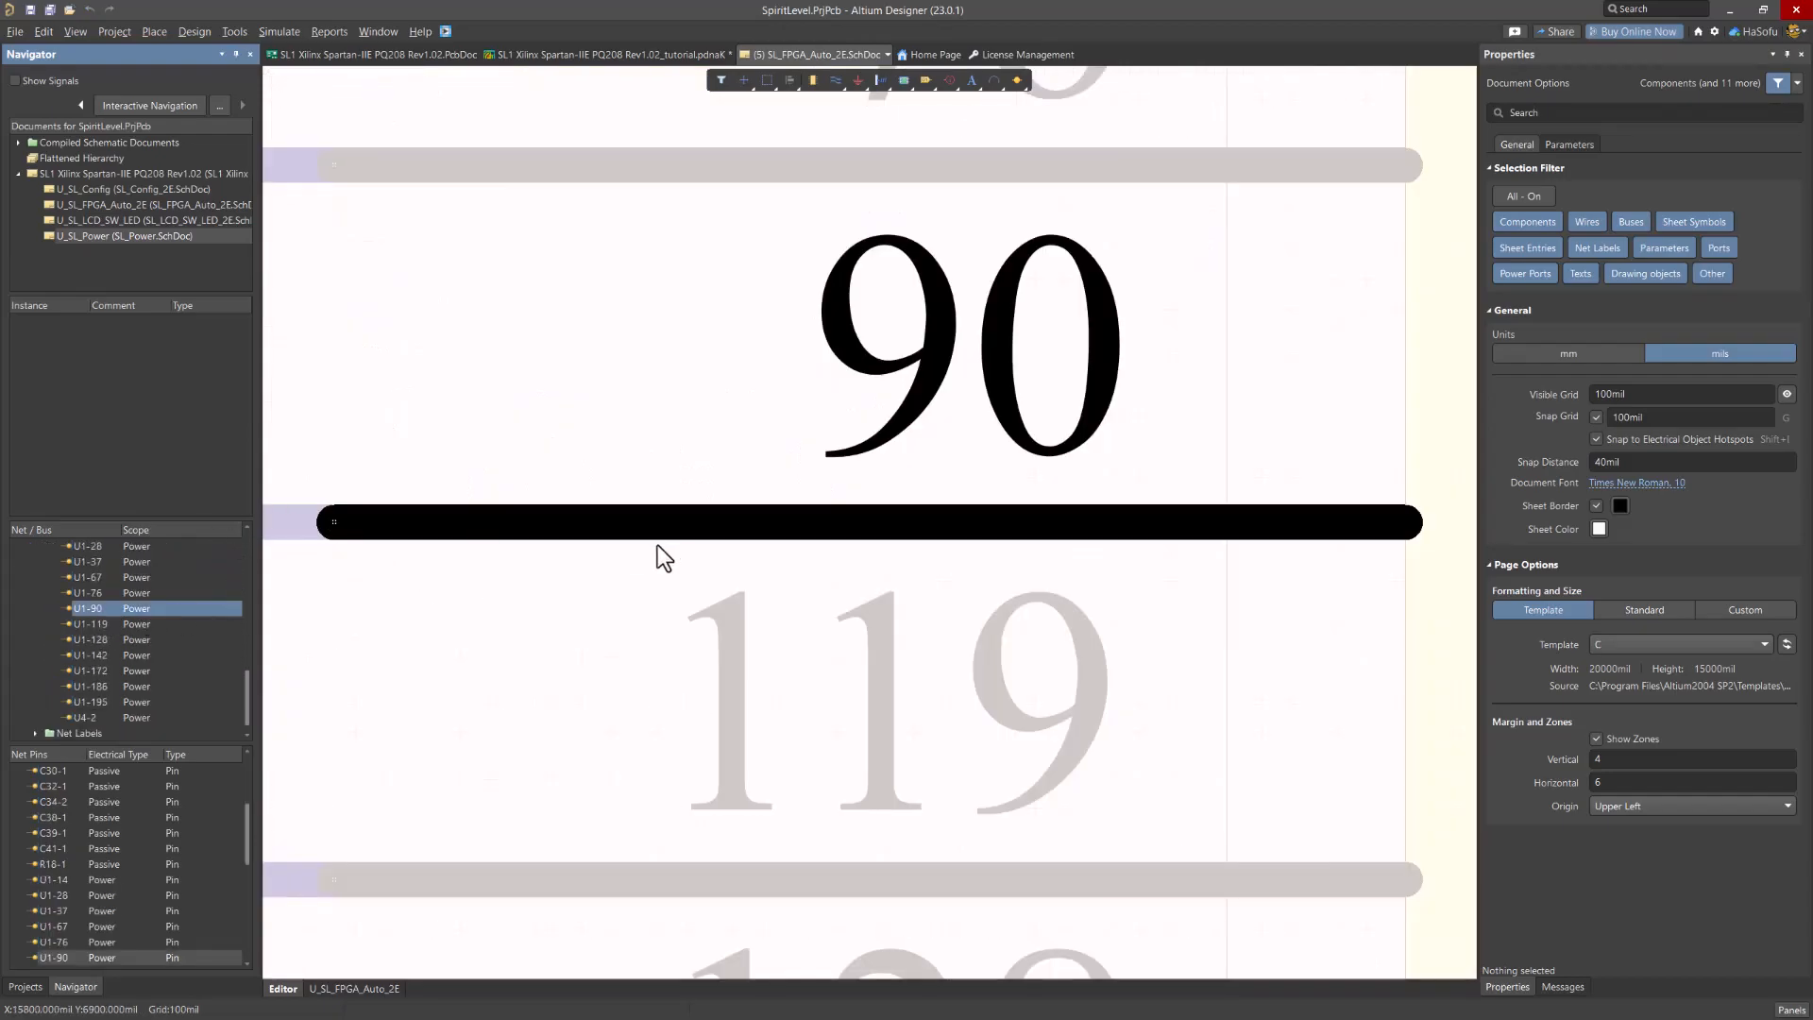
{"action": "middle_click_drag", "start_coordinate": [706, 511], "coordinate": [708, 521]}
{"action": "mouse_move", "coordinate": [728, 479]}
{"action": "right_mouse_down"}
{"action": "mouse_move", "coordinate": [728, 462]}
{"action": "mouse_move", "coordinate": [721, 480]}
{"action": "right_mouse_up"}
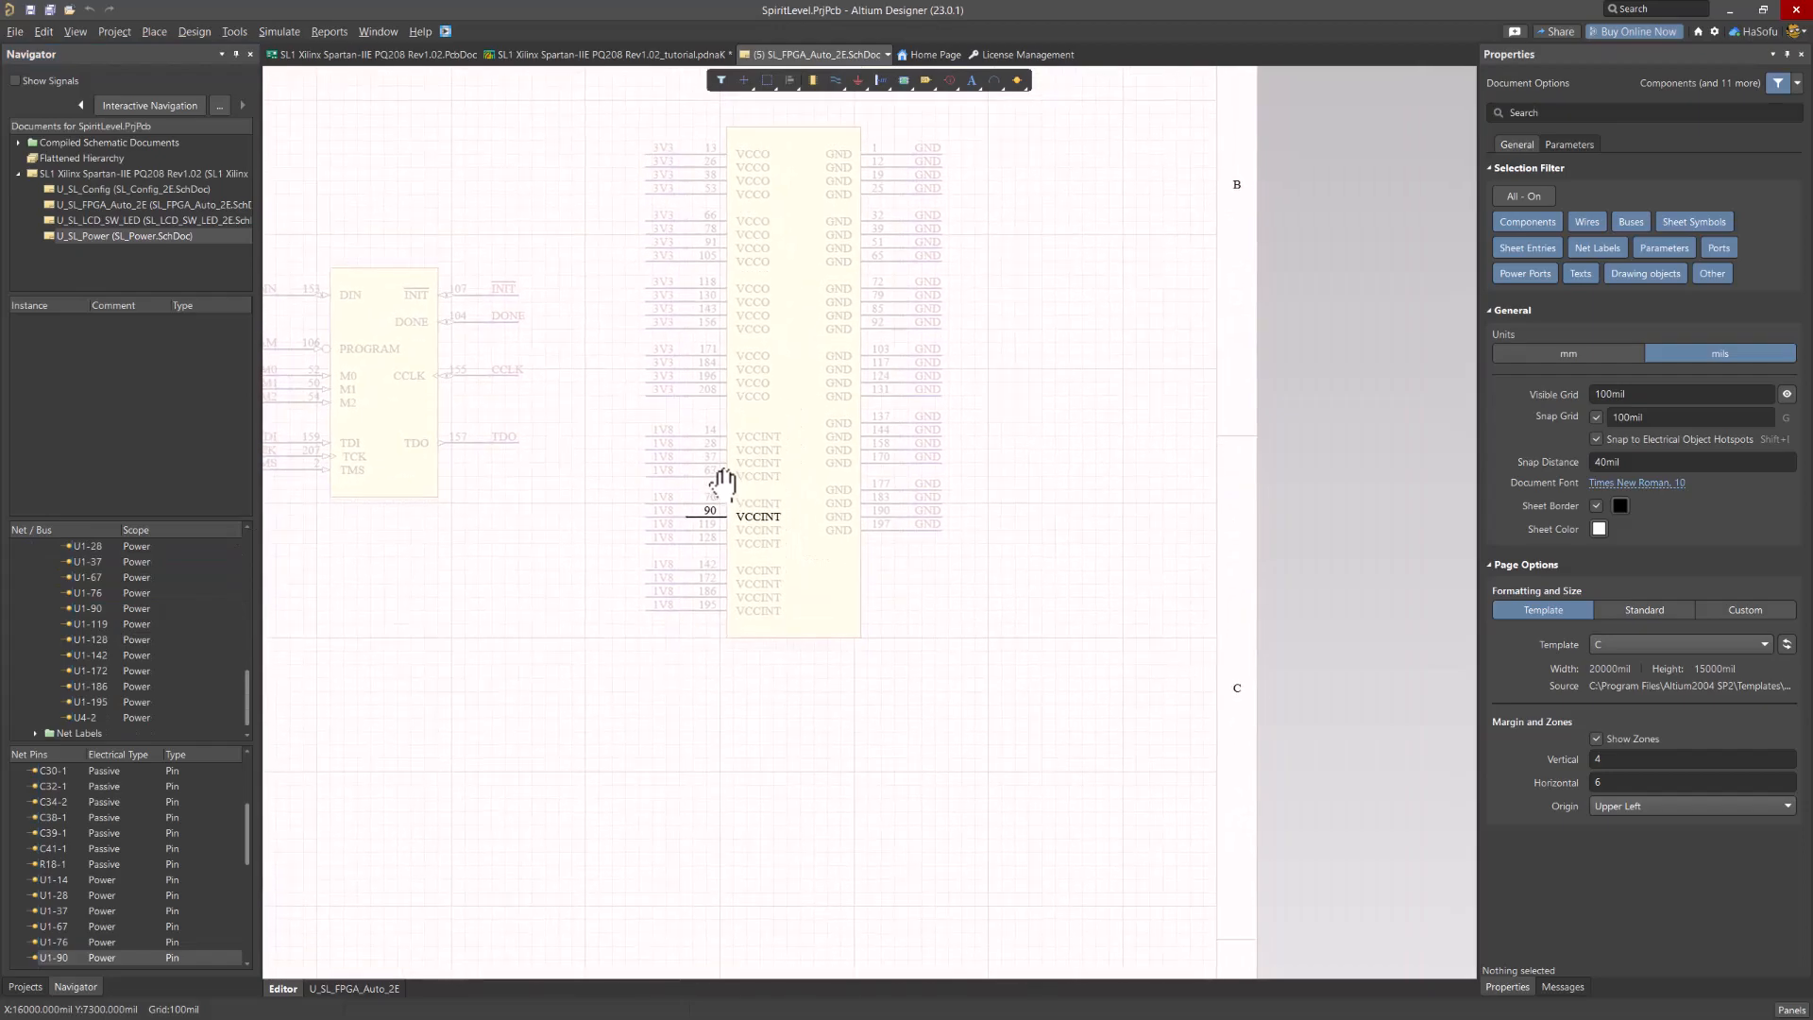
{"action": "middle_click_drag", "start_coordinate": [682, 489], "coordinate": [680, 474]}
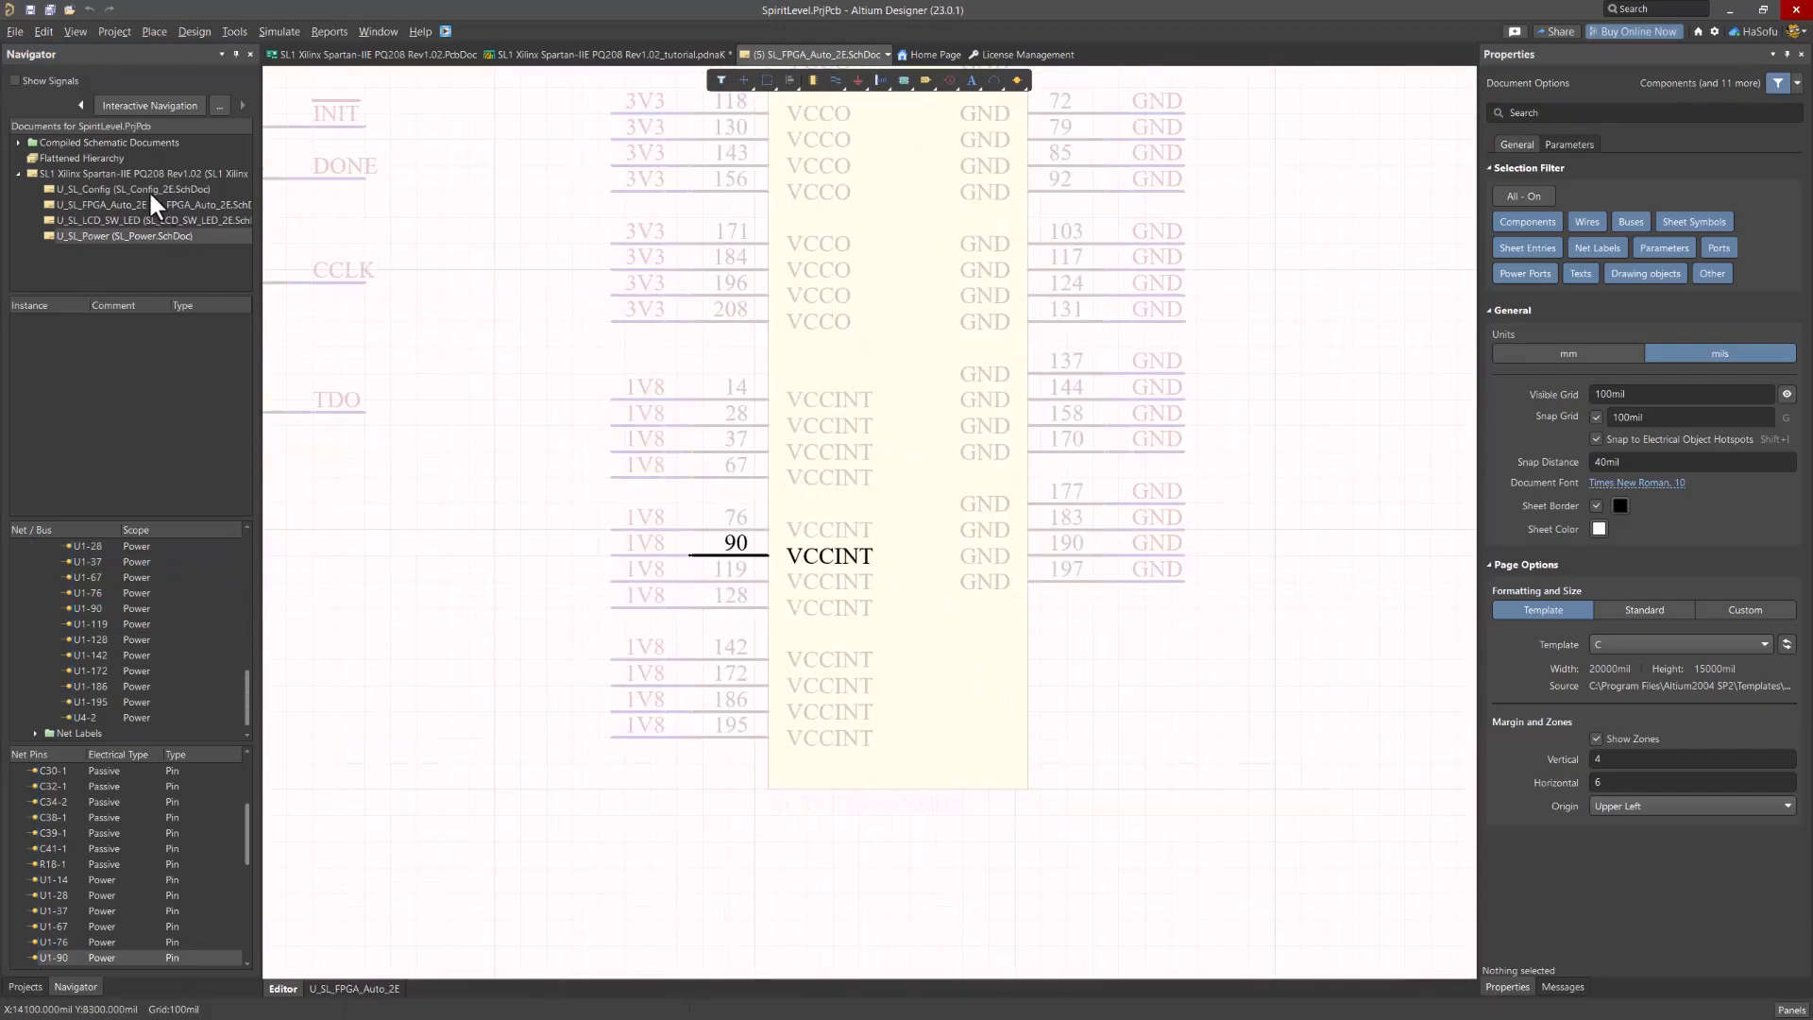
Return to the PDN analysis document and add U1 as a load on the 1V8 net
{"action": "left_click", "coordinate": [553, 55]}
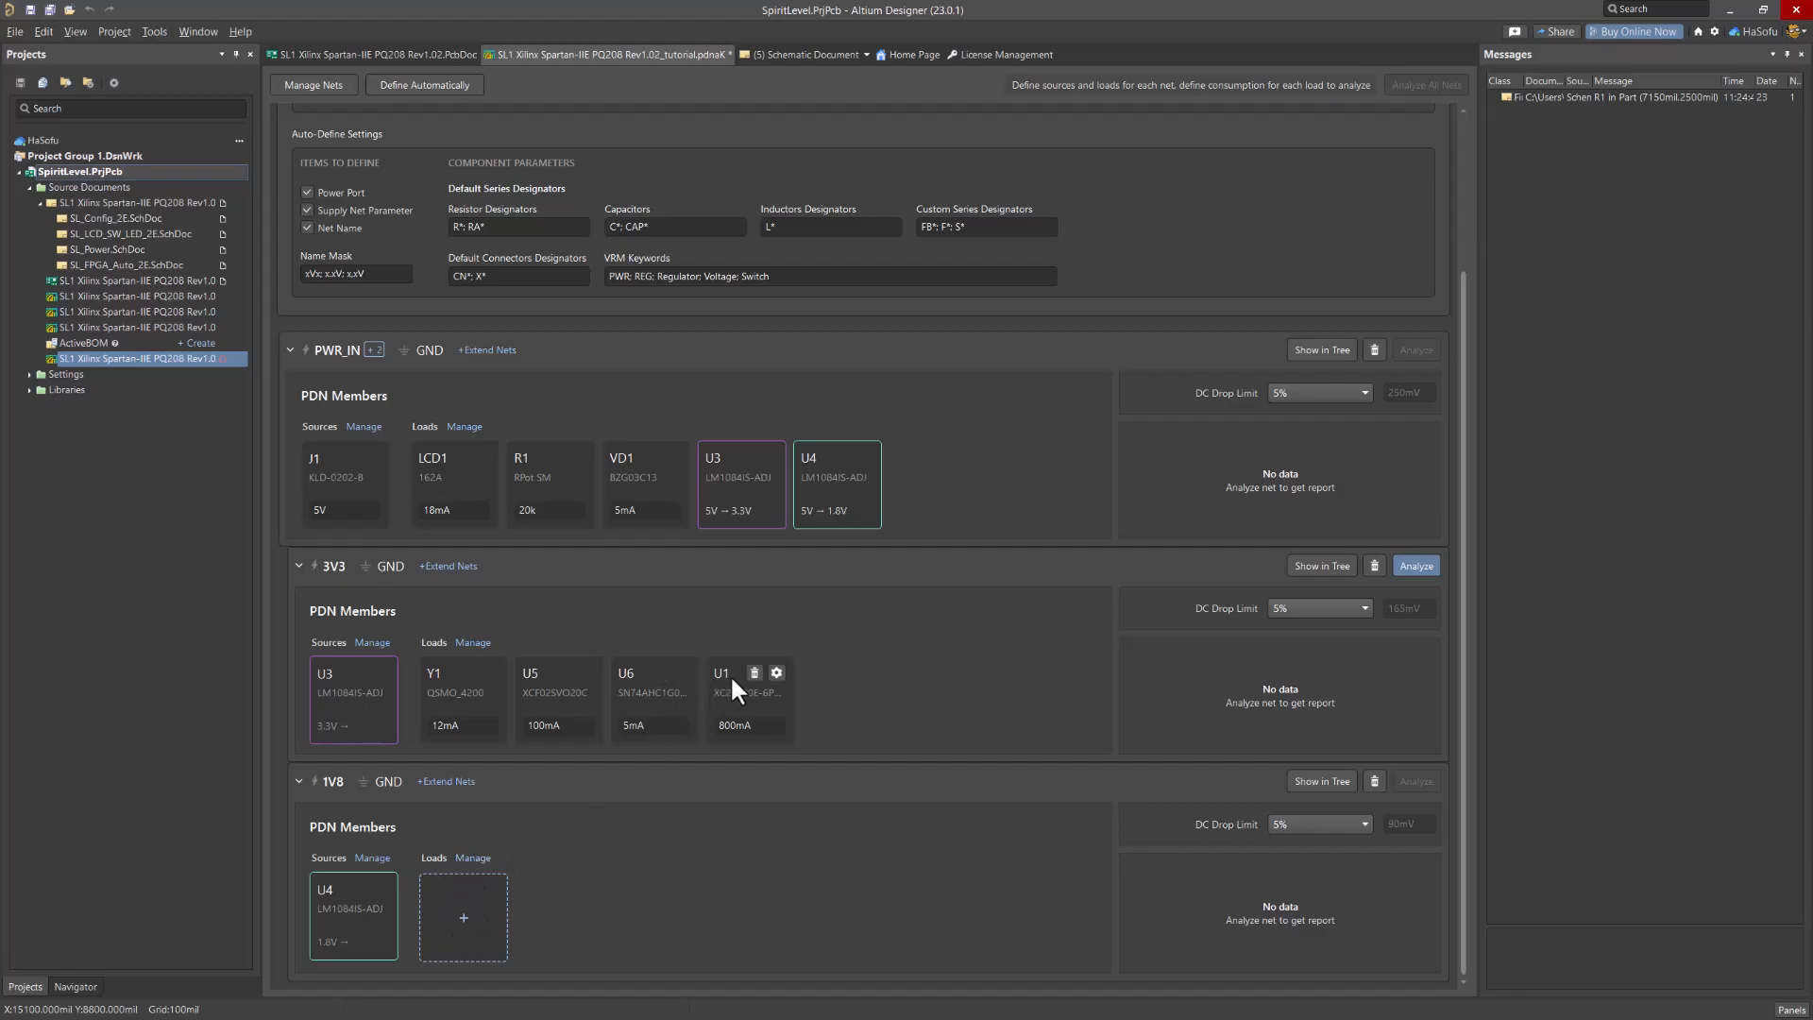
{"action": "left_click", "coordinate": [456, 929]}
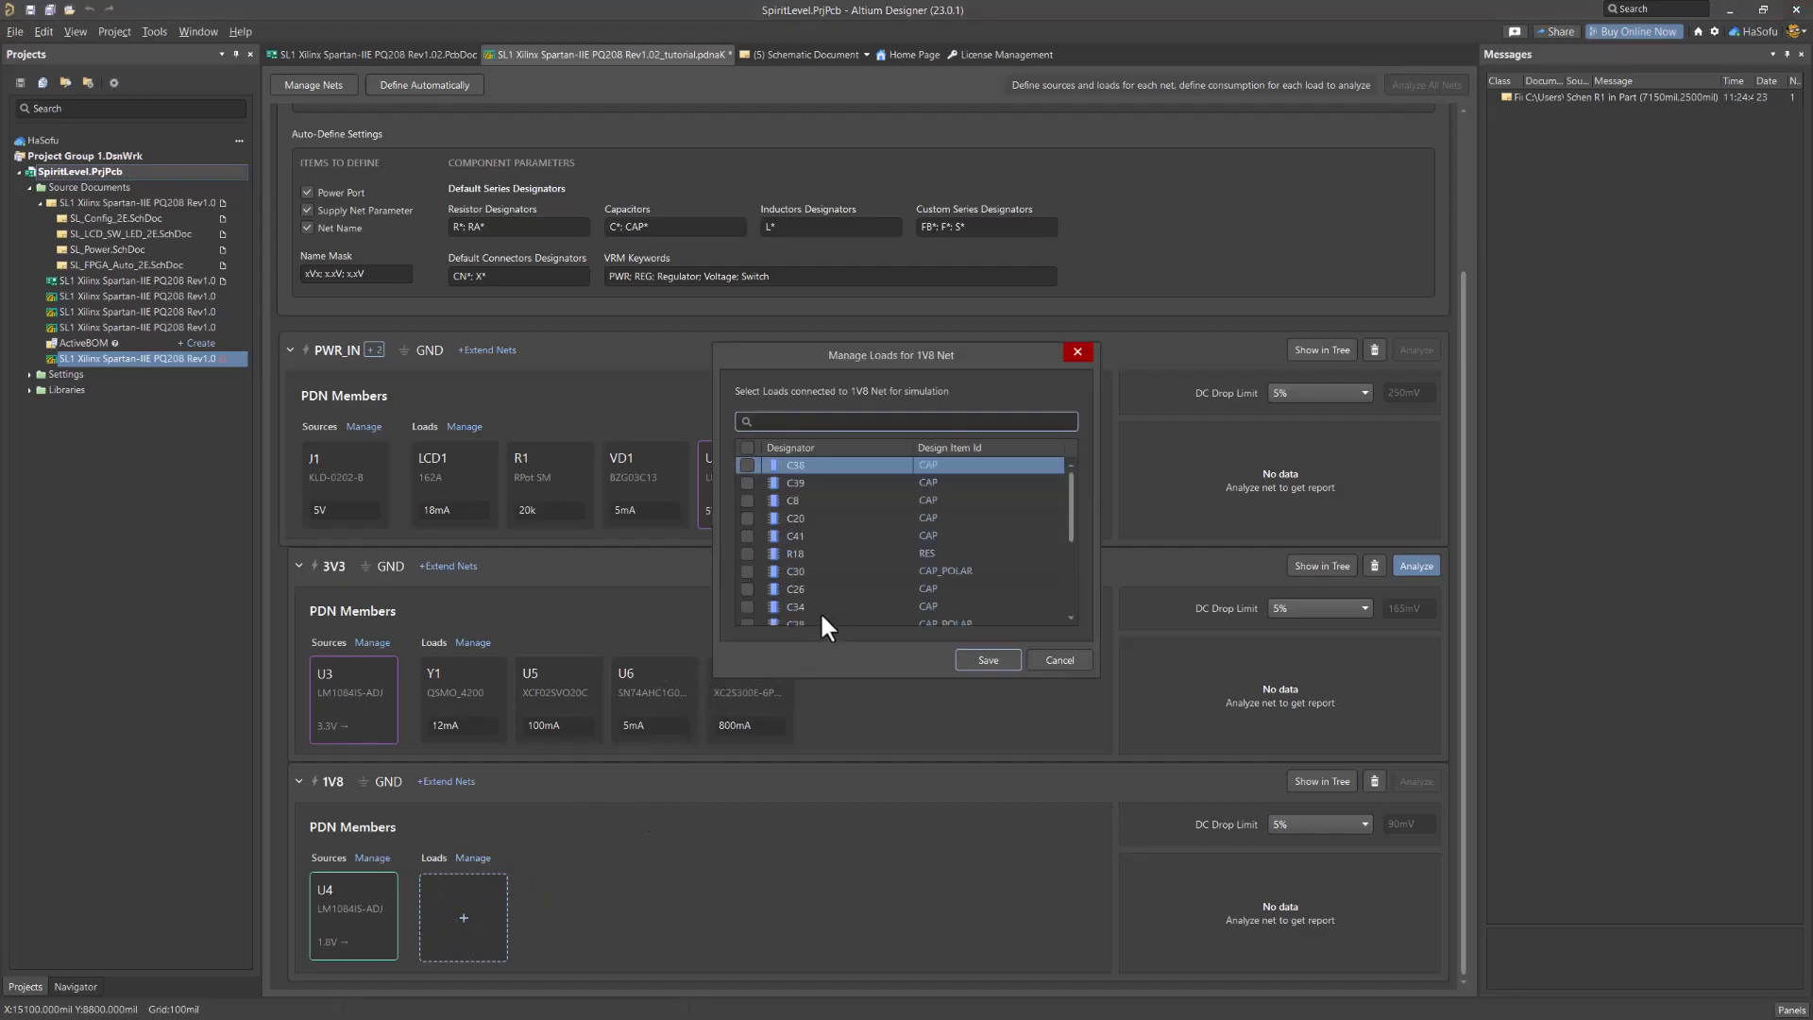
{"action": "scroll", "coordinate": [801, 567], "scroll_direction": "down", "scroll_amount": 3}
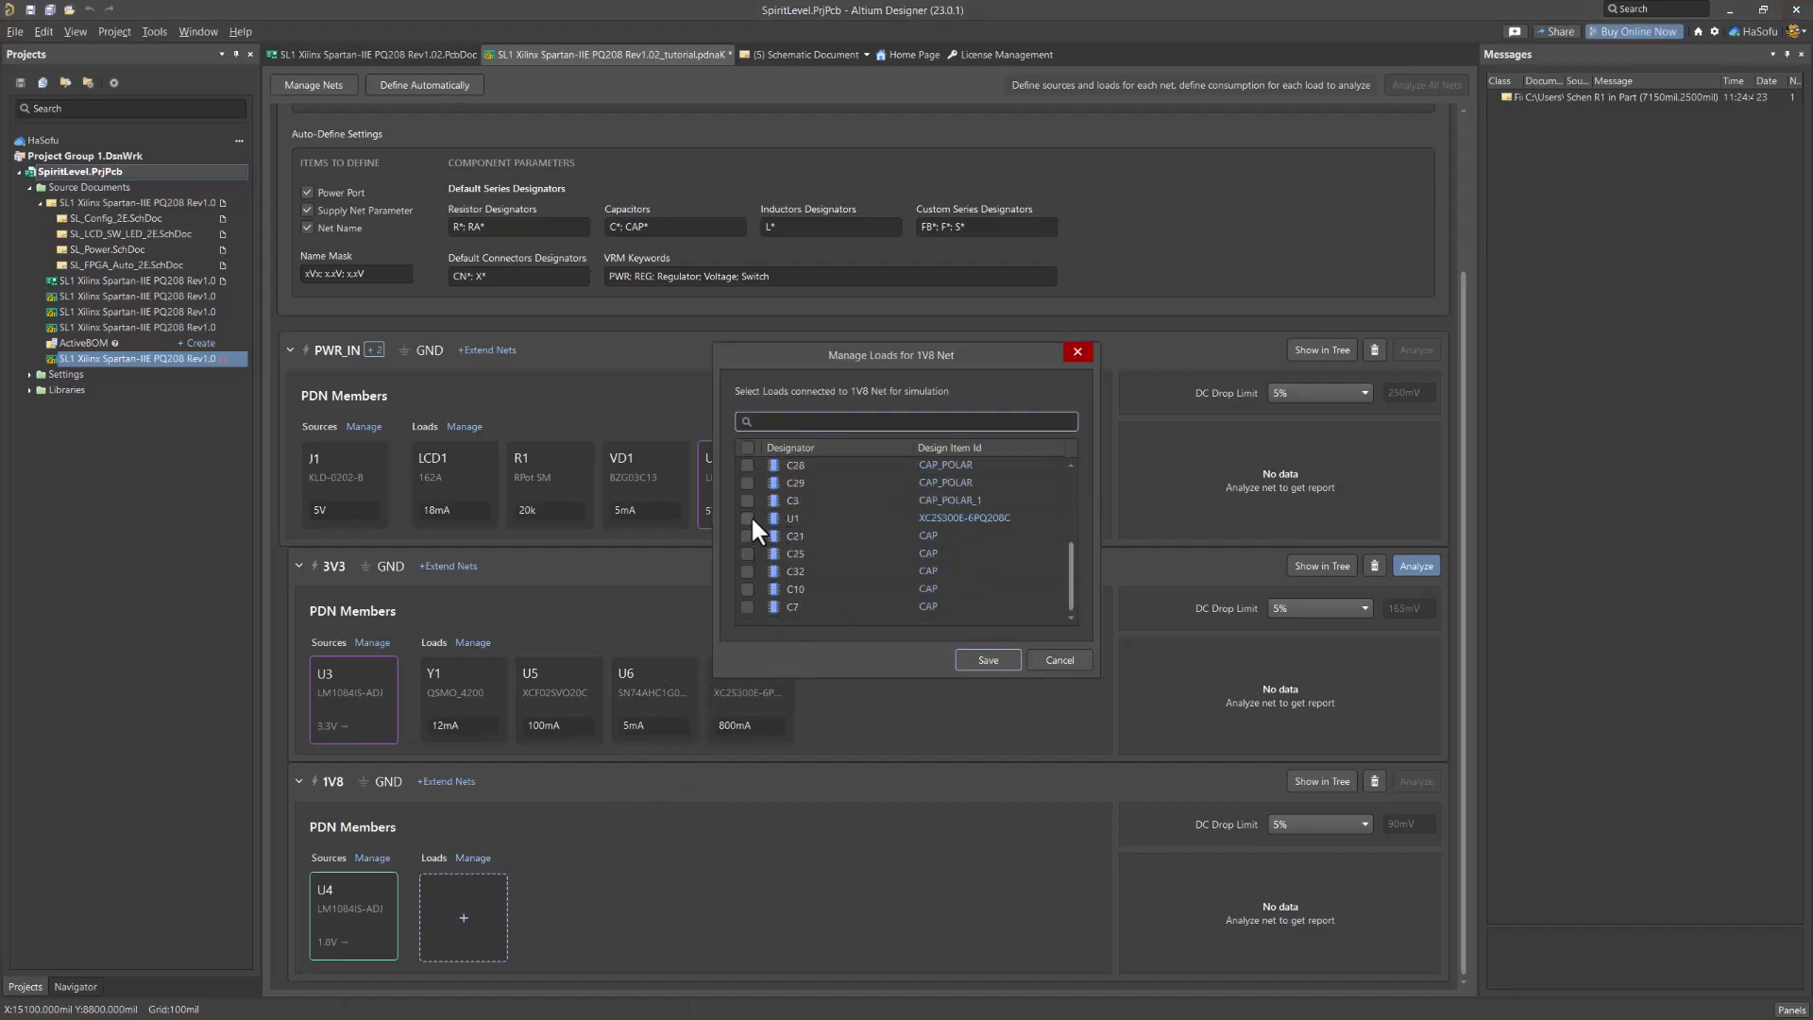
{"action": "left_click", "coordinate": [750, 518]}
{"action": "left_click", "coordinate": [979, 652]}
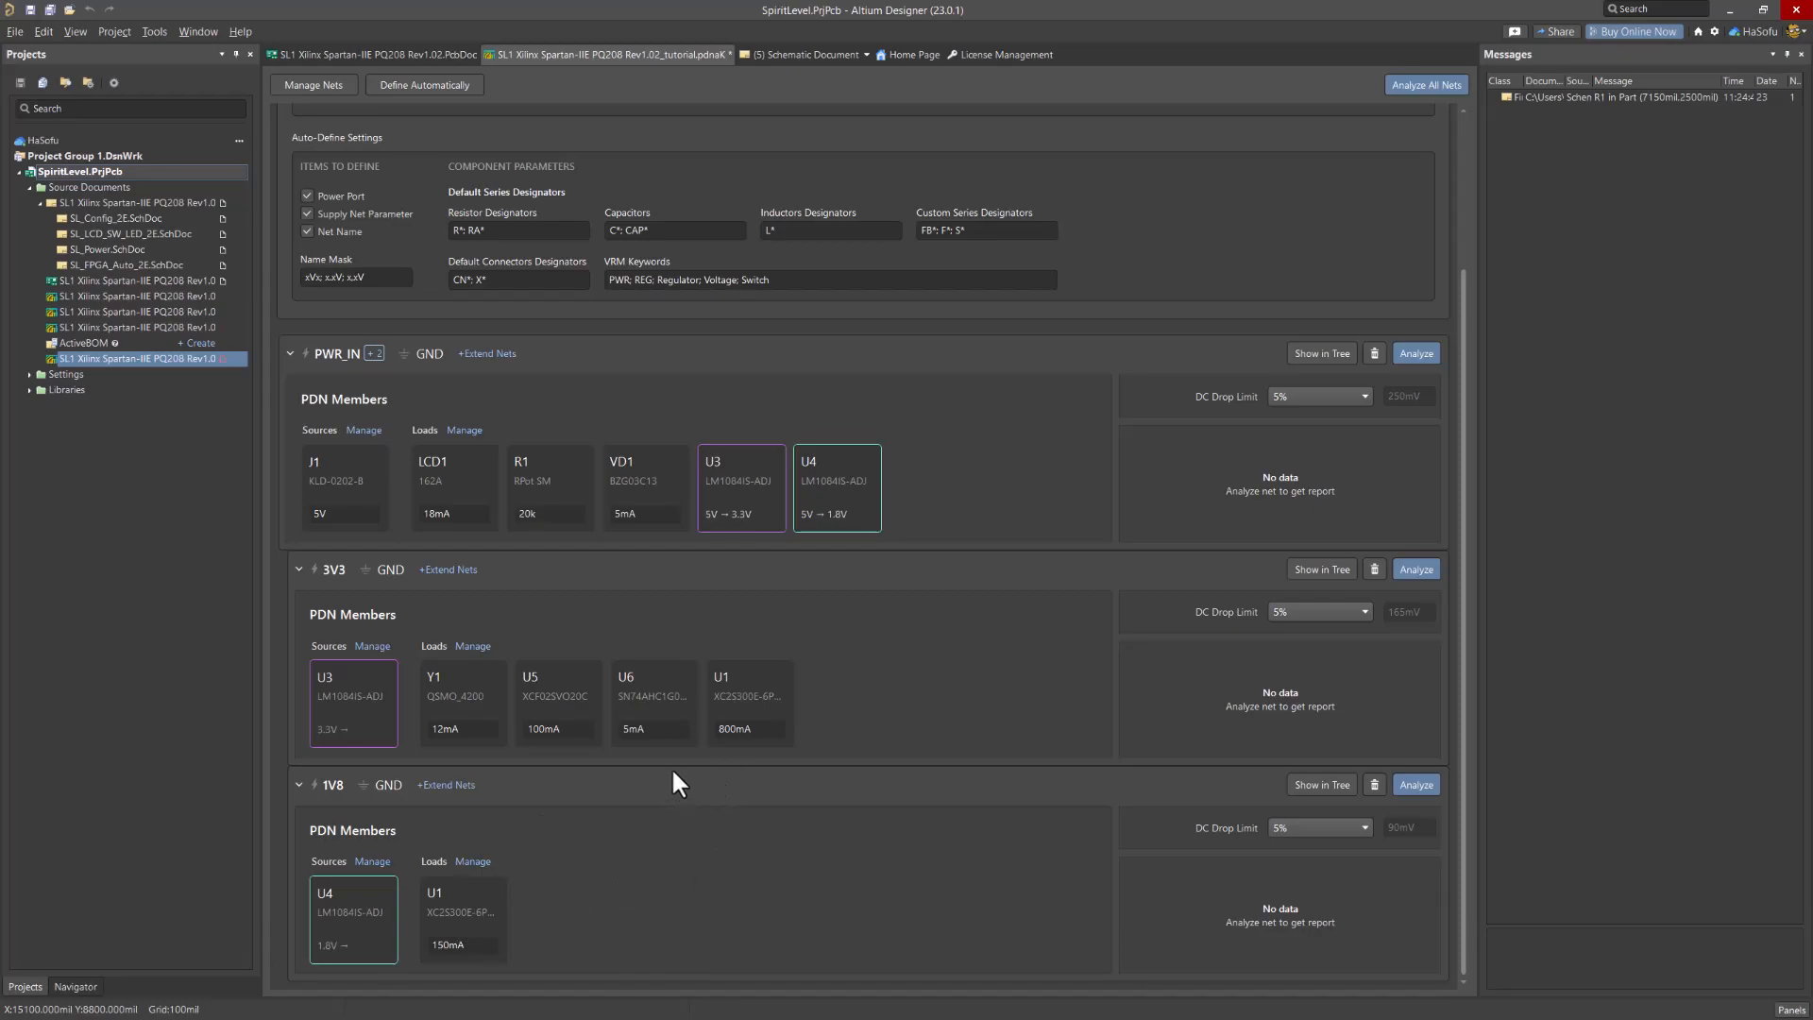
Set the total load current of U1 on the 1V8 net to 850mA and save its load properties
{"action": "mouse_move", "coordinate": [714, 723]}
{"action": "mouse_move", "coordinate": [475, 937]}
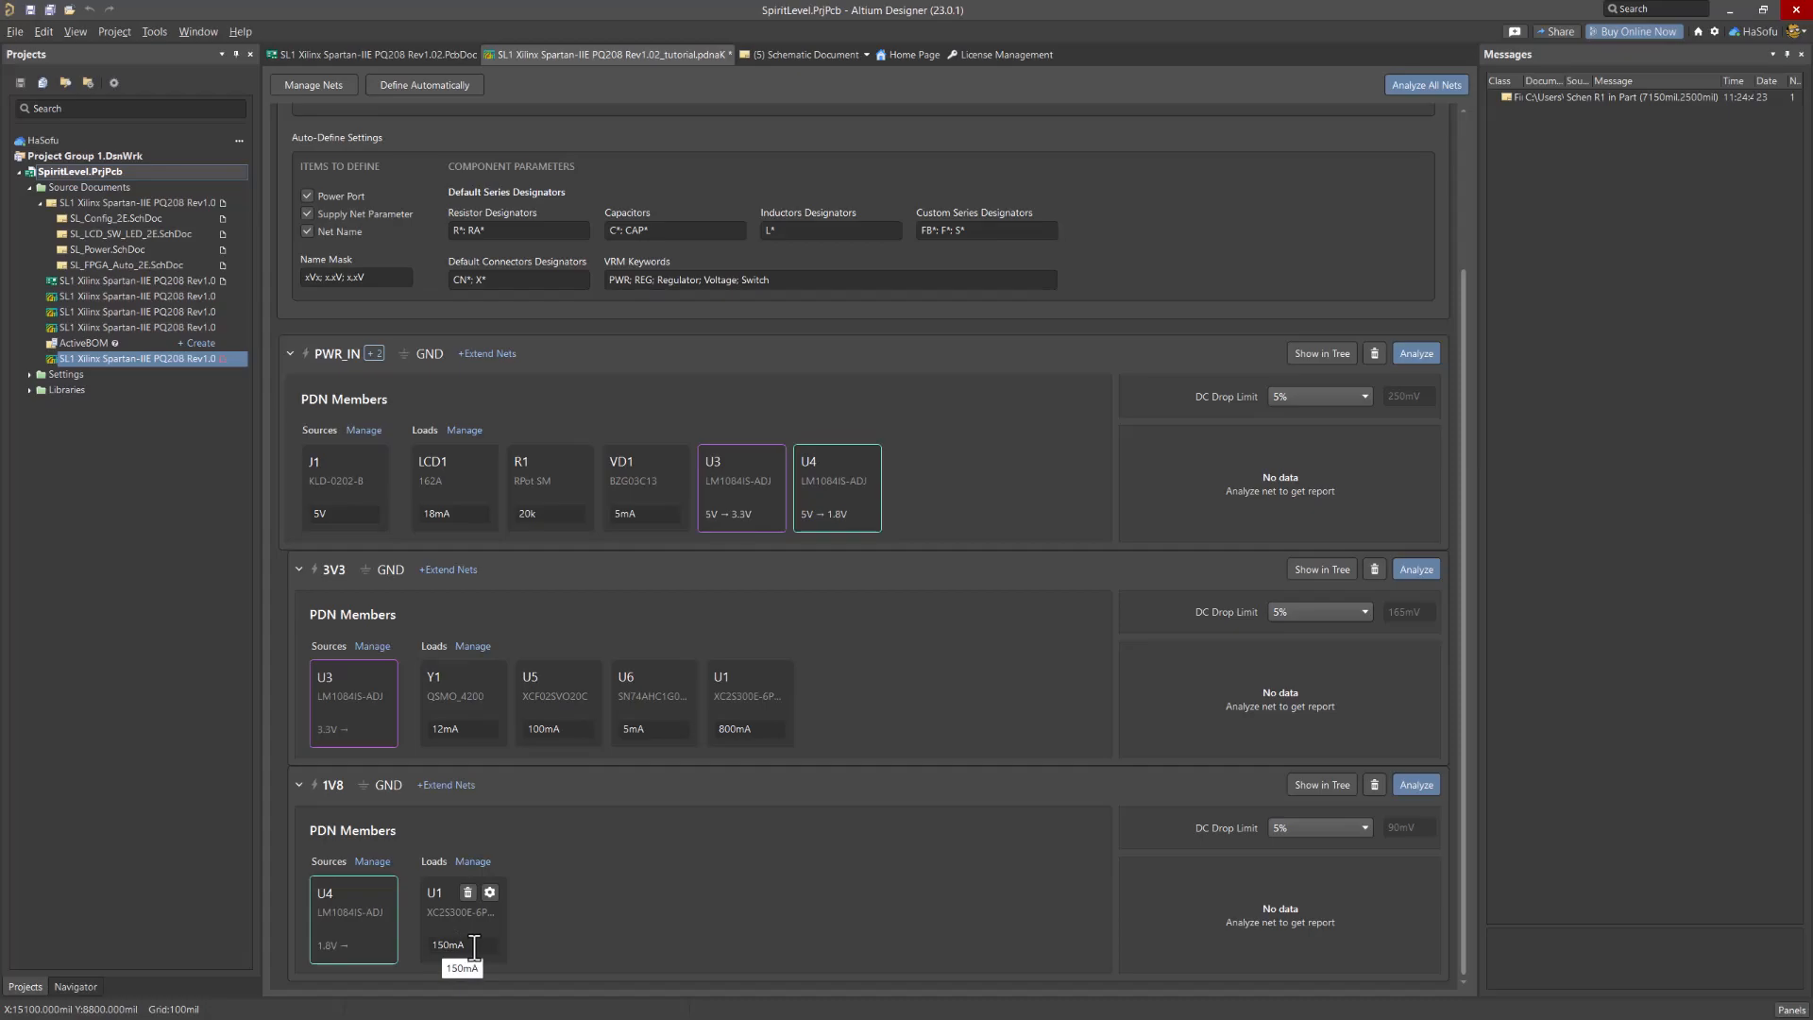
{"action": "left_click", "coordinate": [489, 892]}
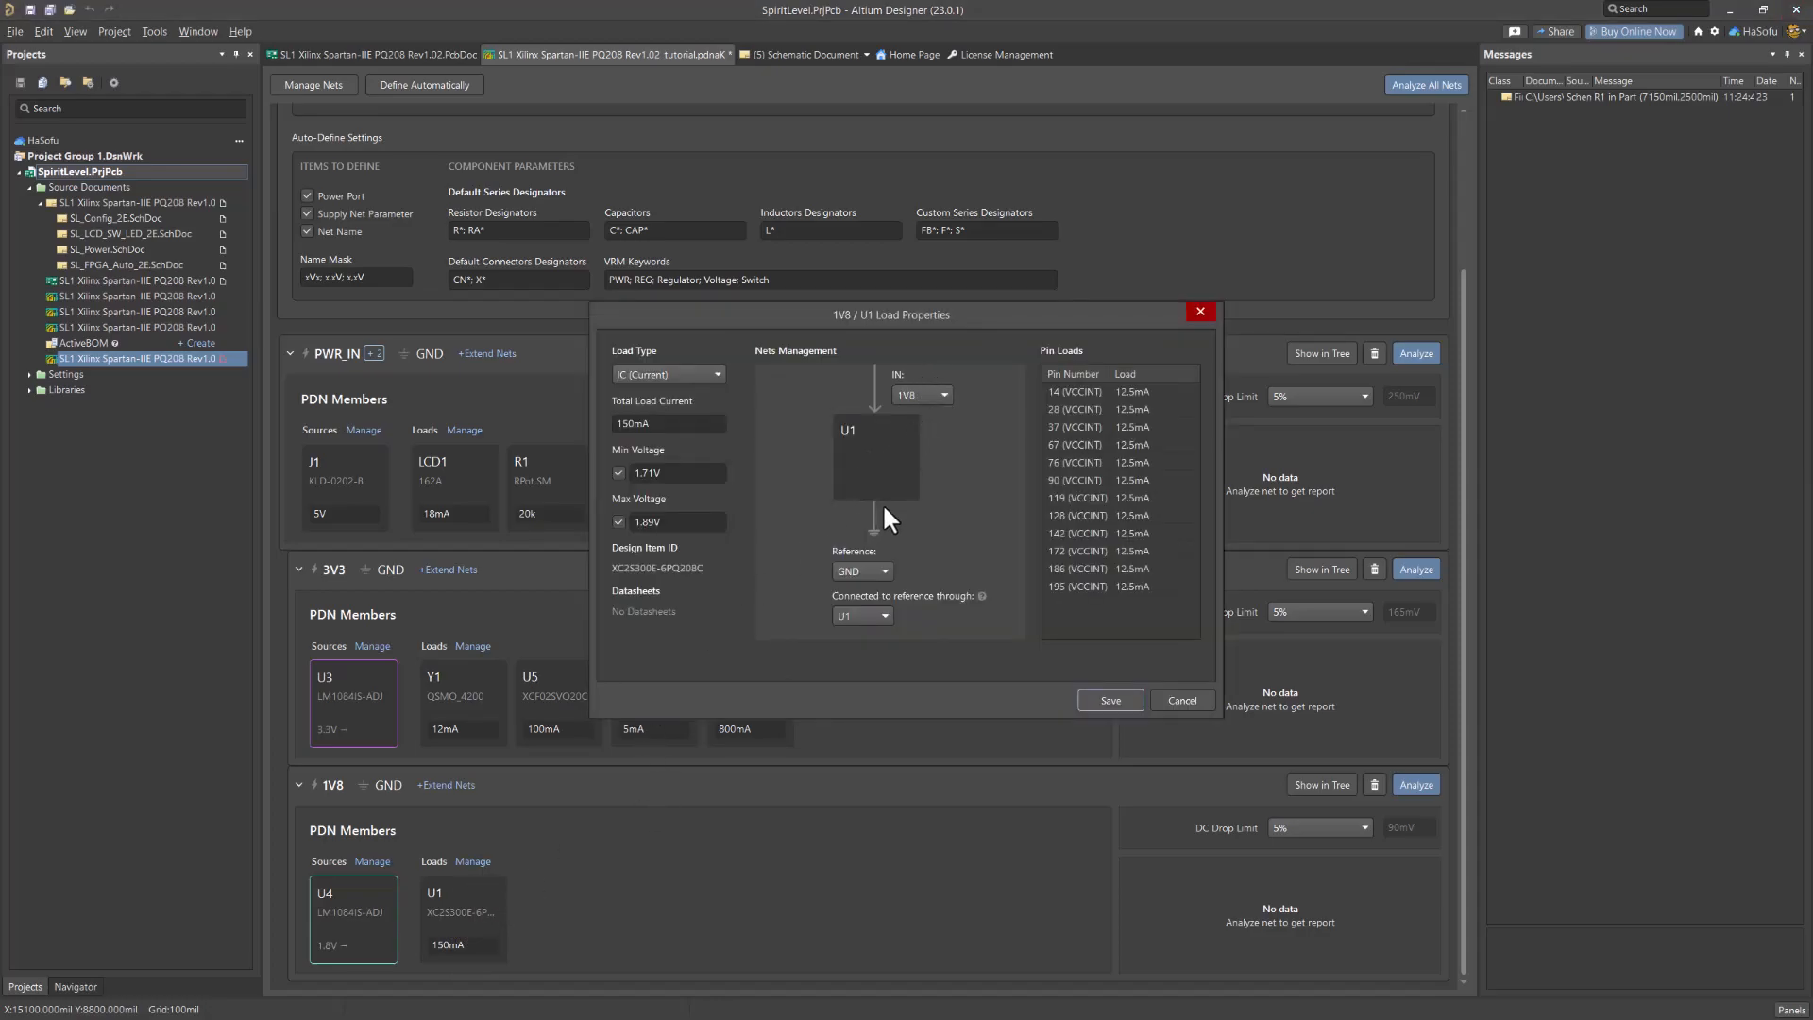
{"action": "left_click", "coordinate": [881, 612]}
{"action": "left_click", "coordinate": [874, 614]}
{"action": "left_click", "coordinate": [661, 427]}
{"action": "key", "text": "Tab"}
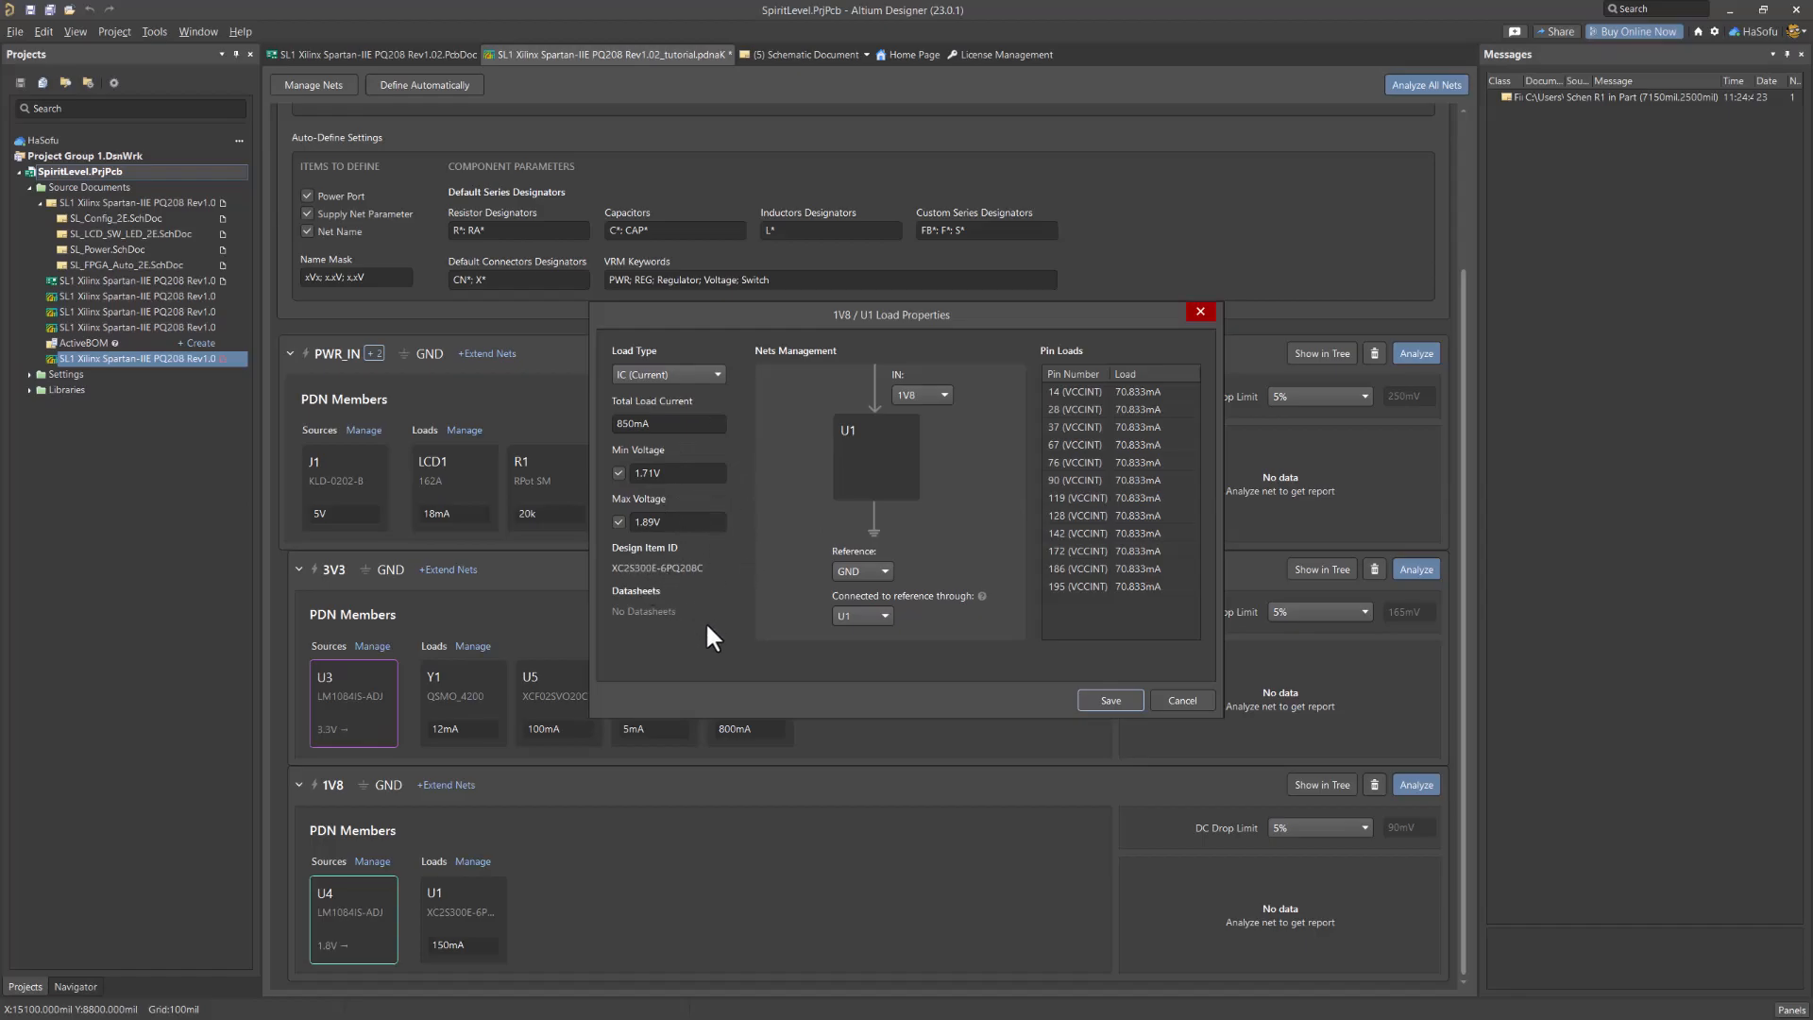
{"action": "left_click", "coordinate": [1105, 696]}
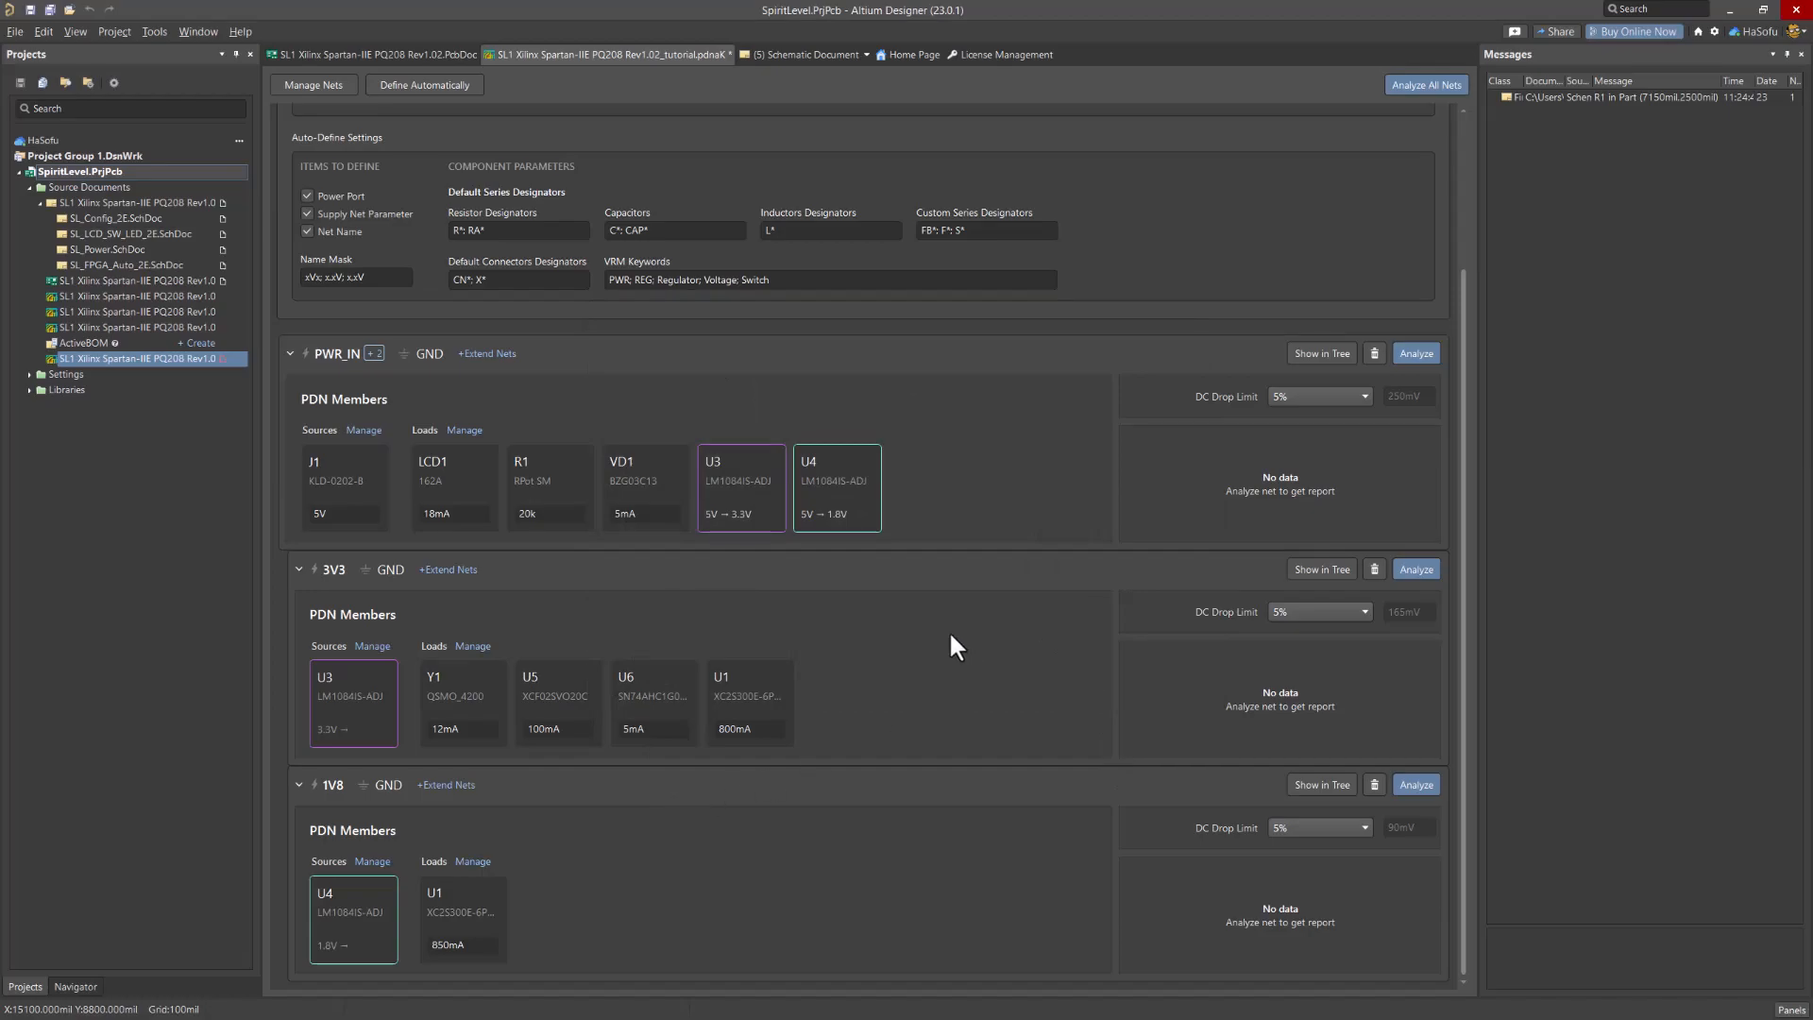
Save the PDN analysis document and view the 1V8 net as a tree before returning to the net list
{"action": "left_click", "coordinate": [51, 11]}
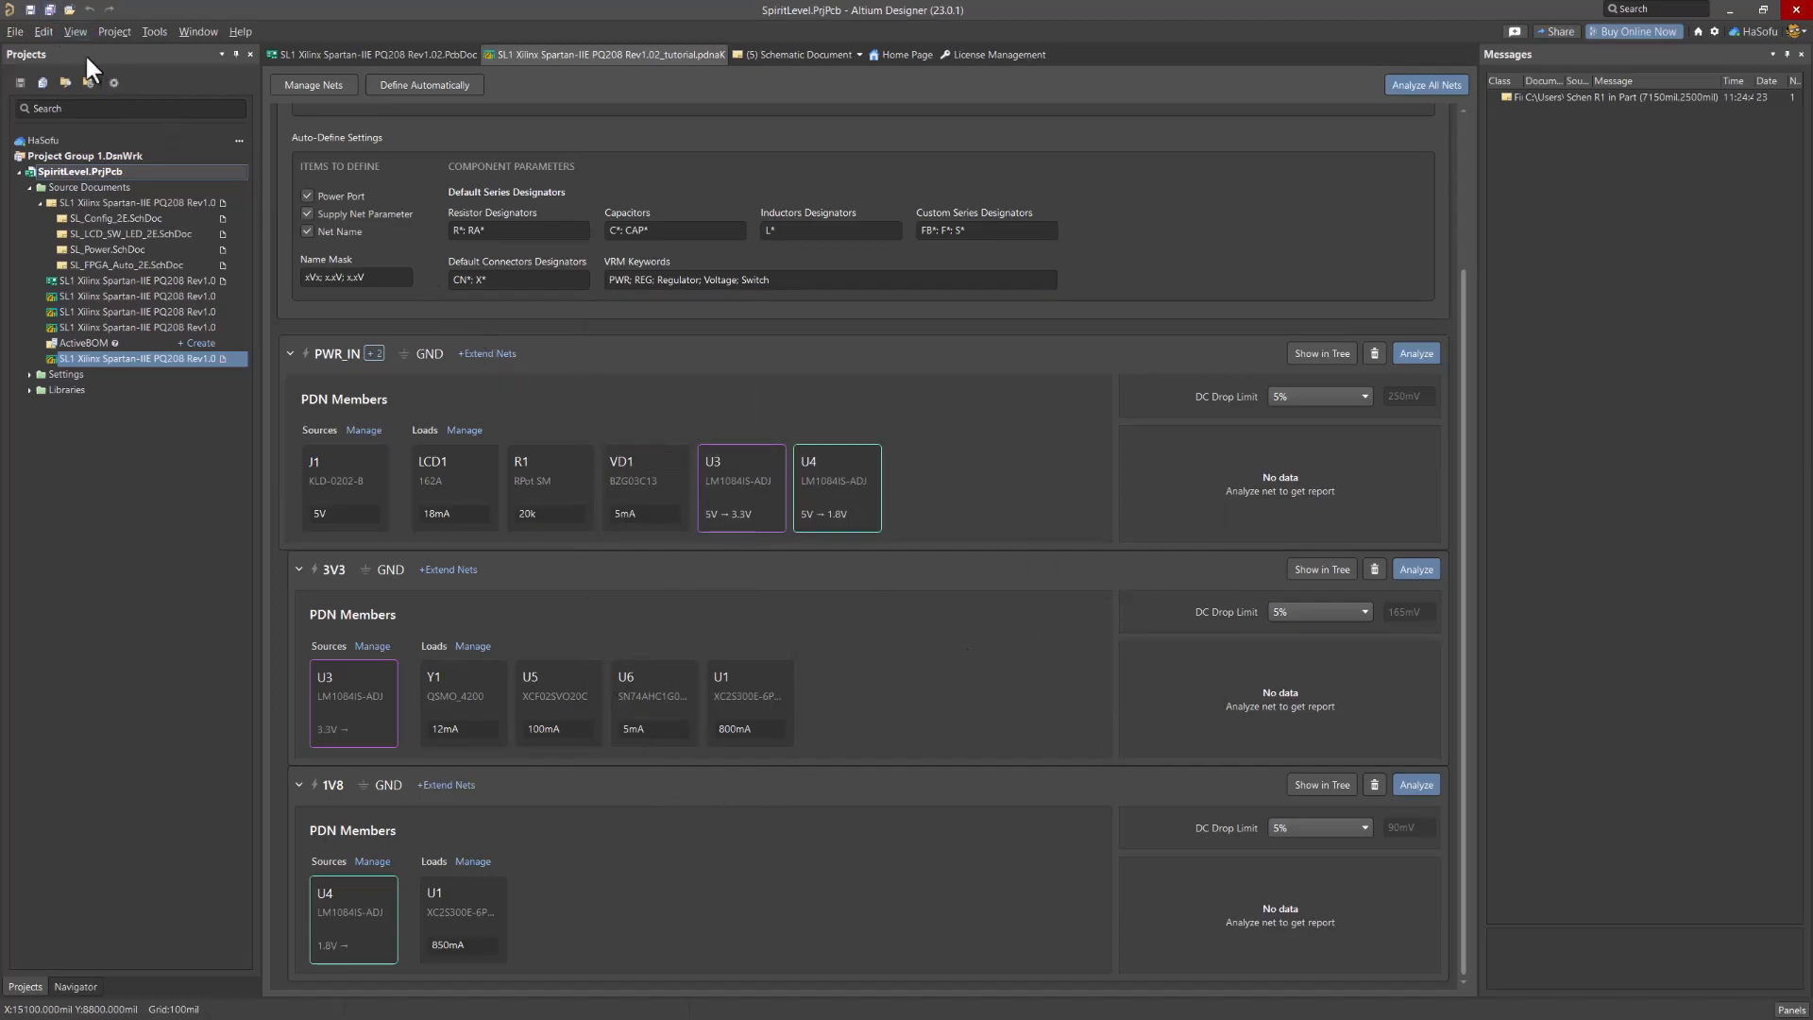
{"action": "left_click", "coordinate": [1310, 784]}
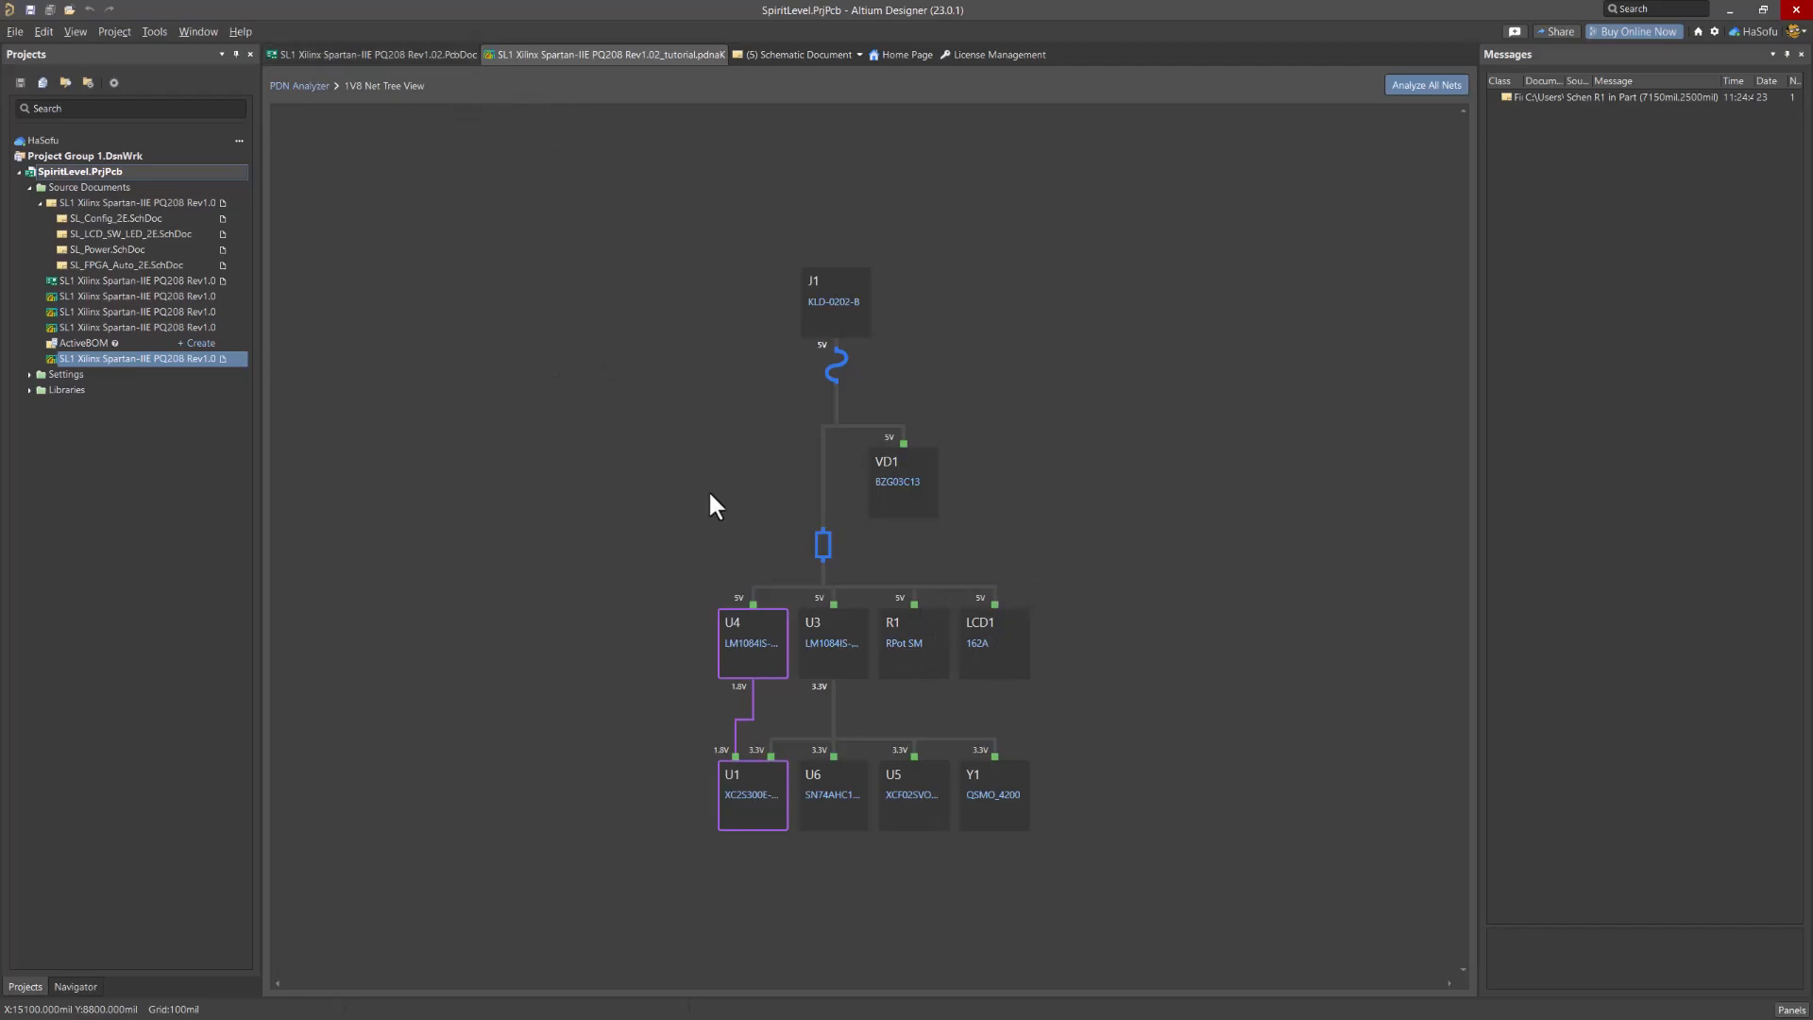
{"action": "left_click", "coordinate": [296, 87]}
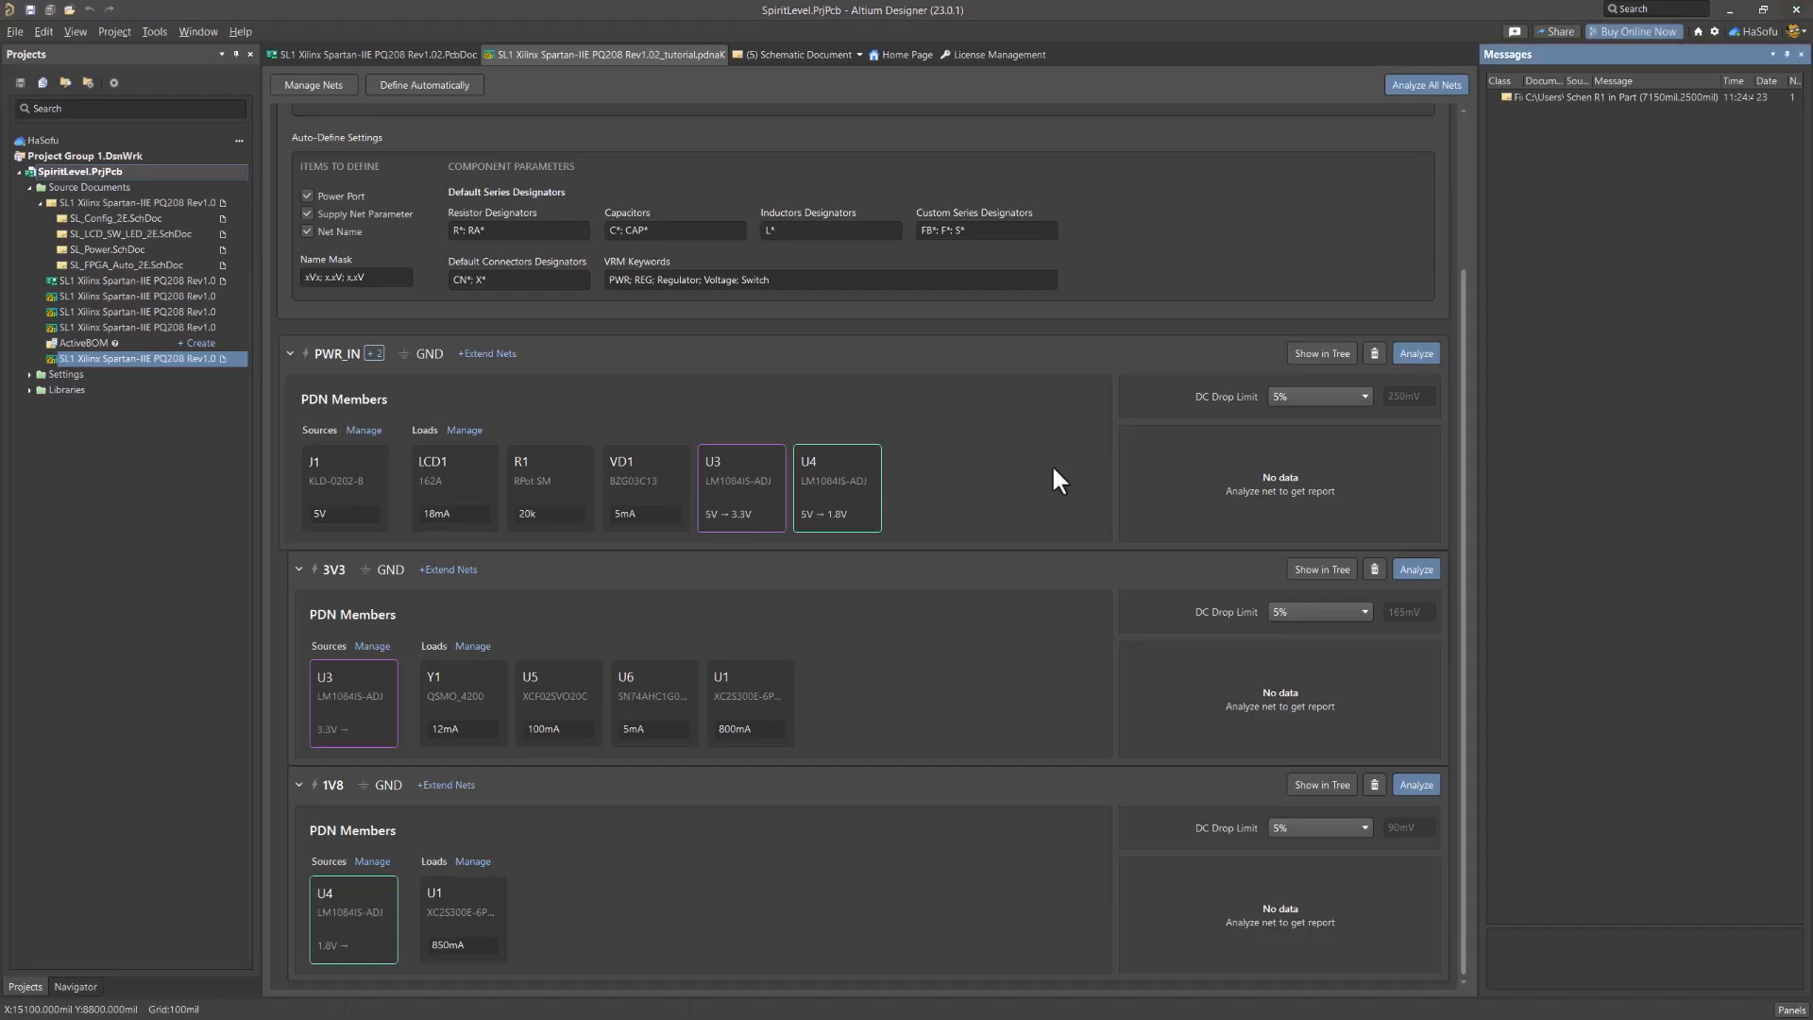
Run the PDN analysis on all nets
{"action": "left_click", "coordinate": [1027, 488]}
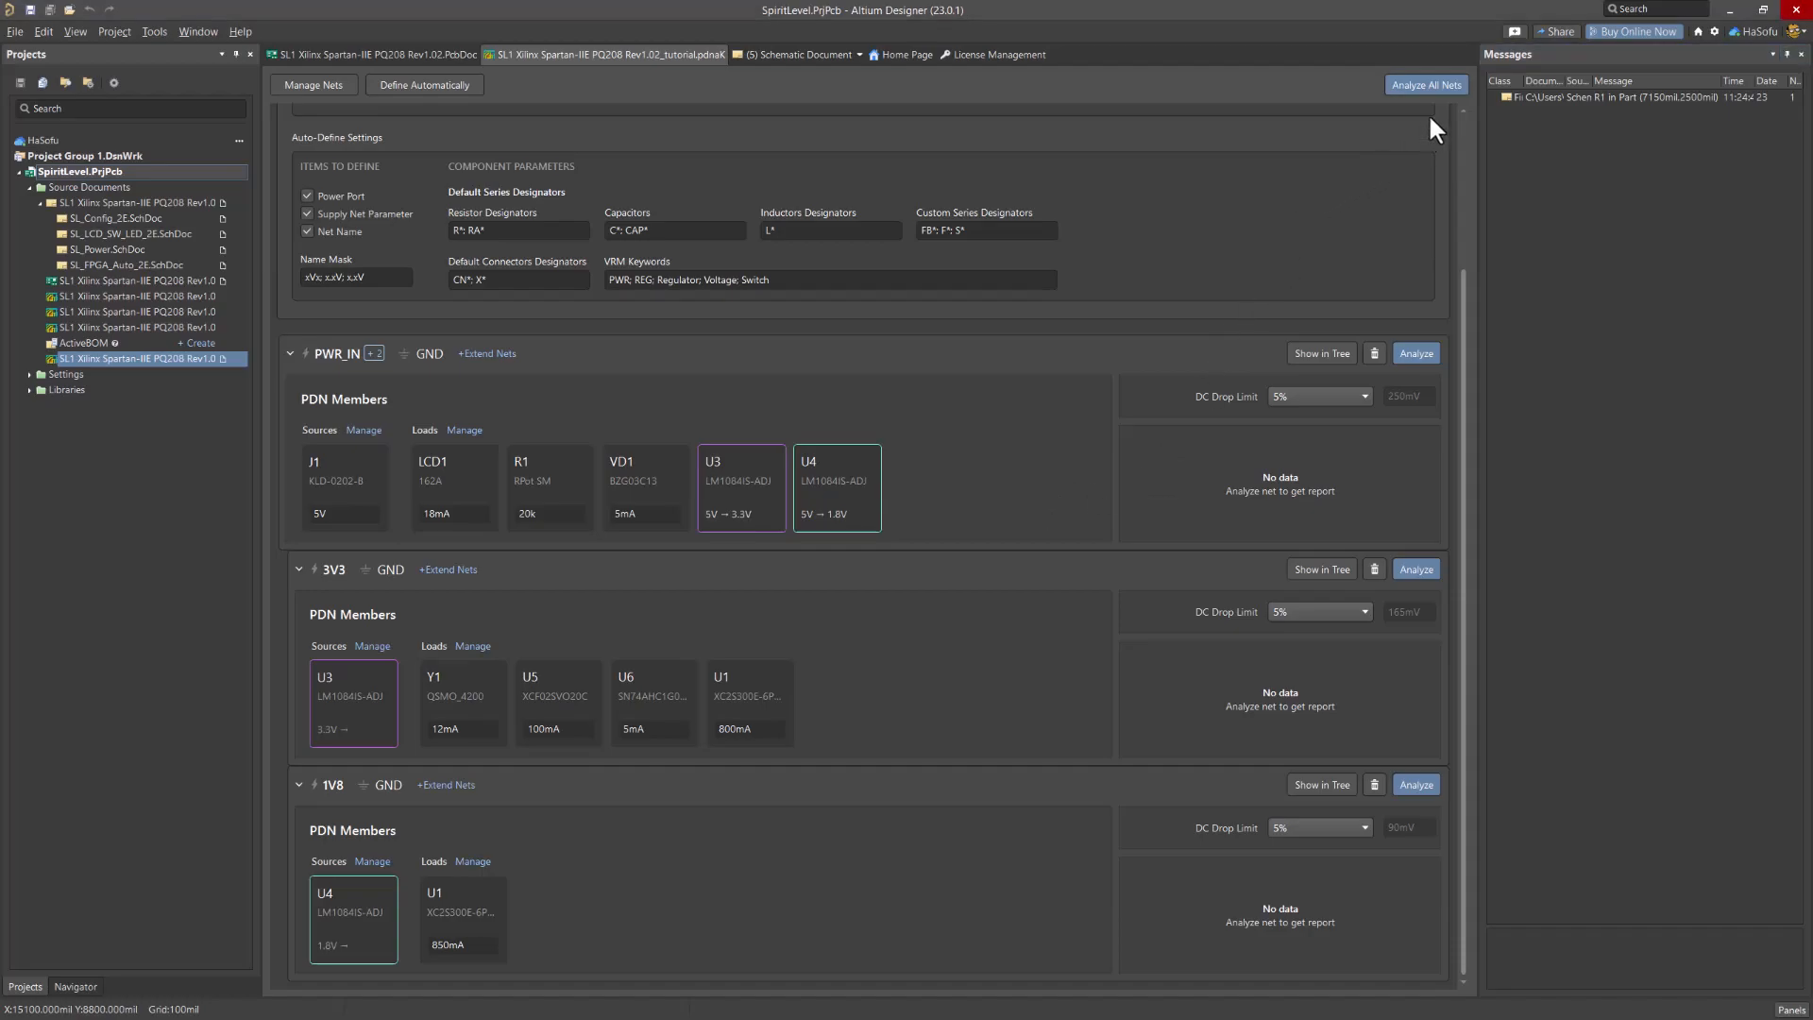
{"action": "left_click", "coordinate": [1425, 83]}
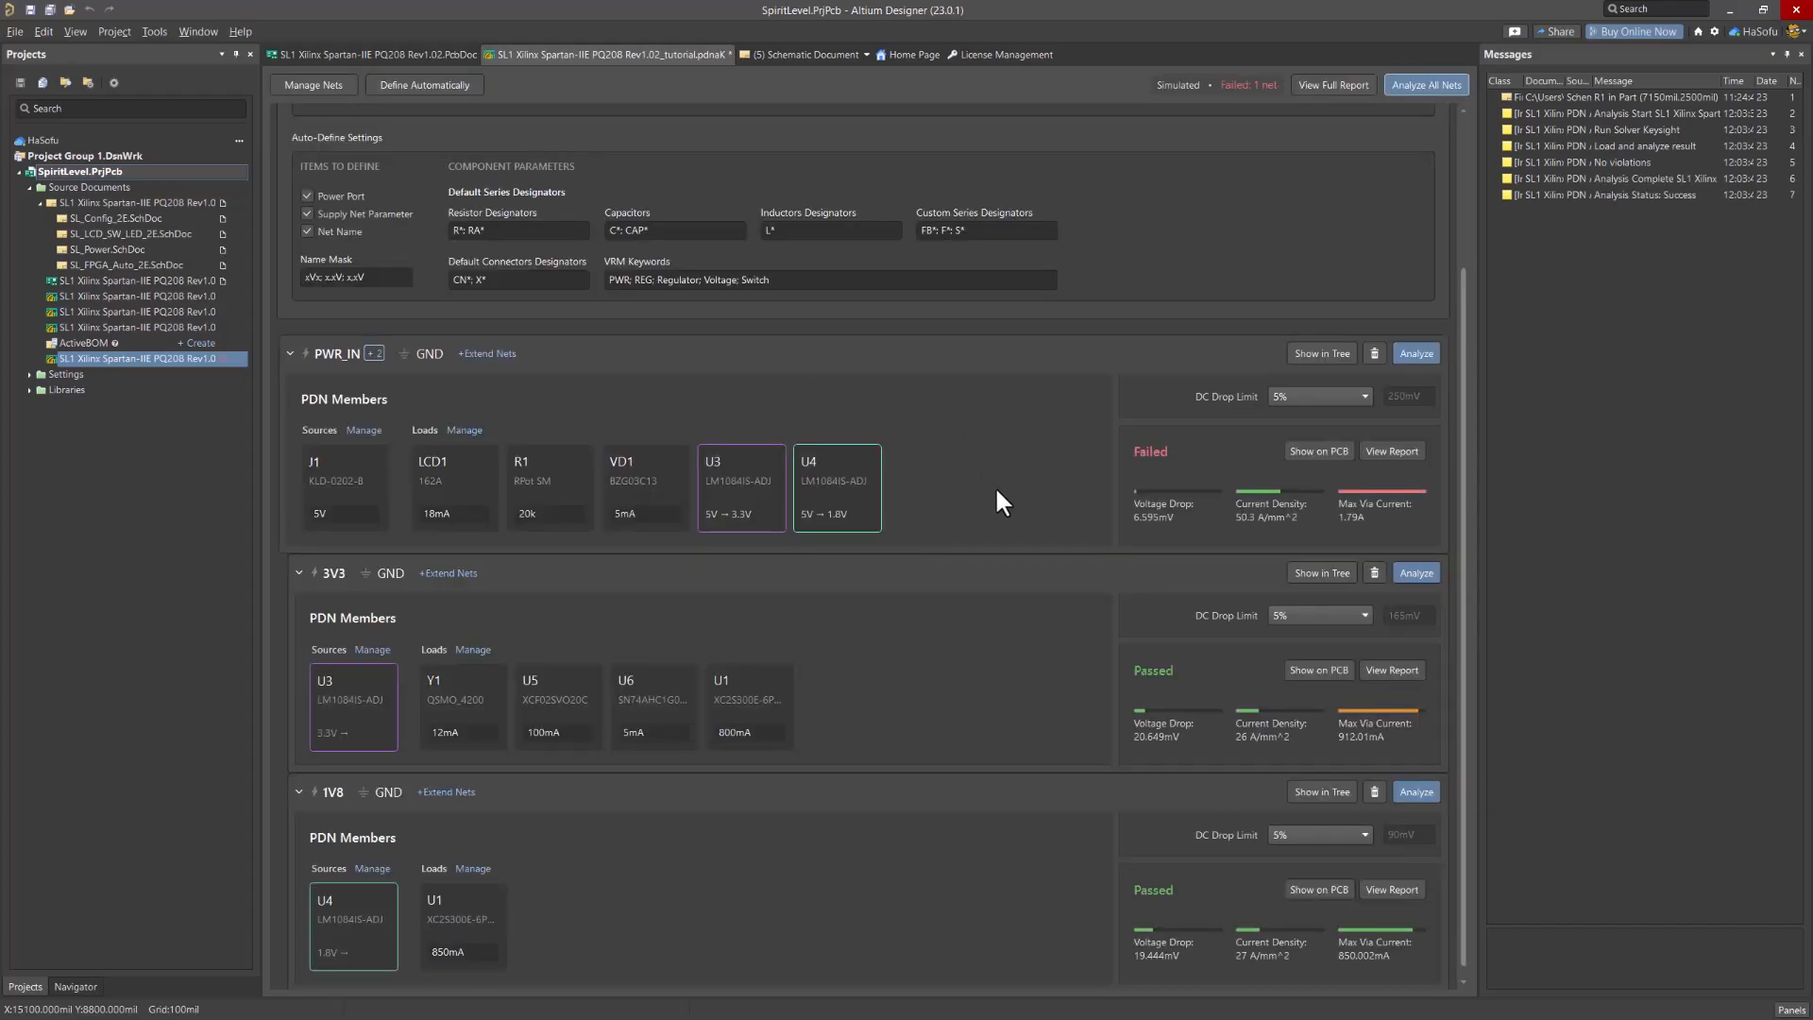
{"action": "scroll", "coordinate": [994, 535], "scroll_direction": "down", "scroll_amount": 1}
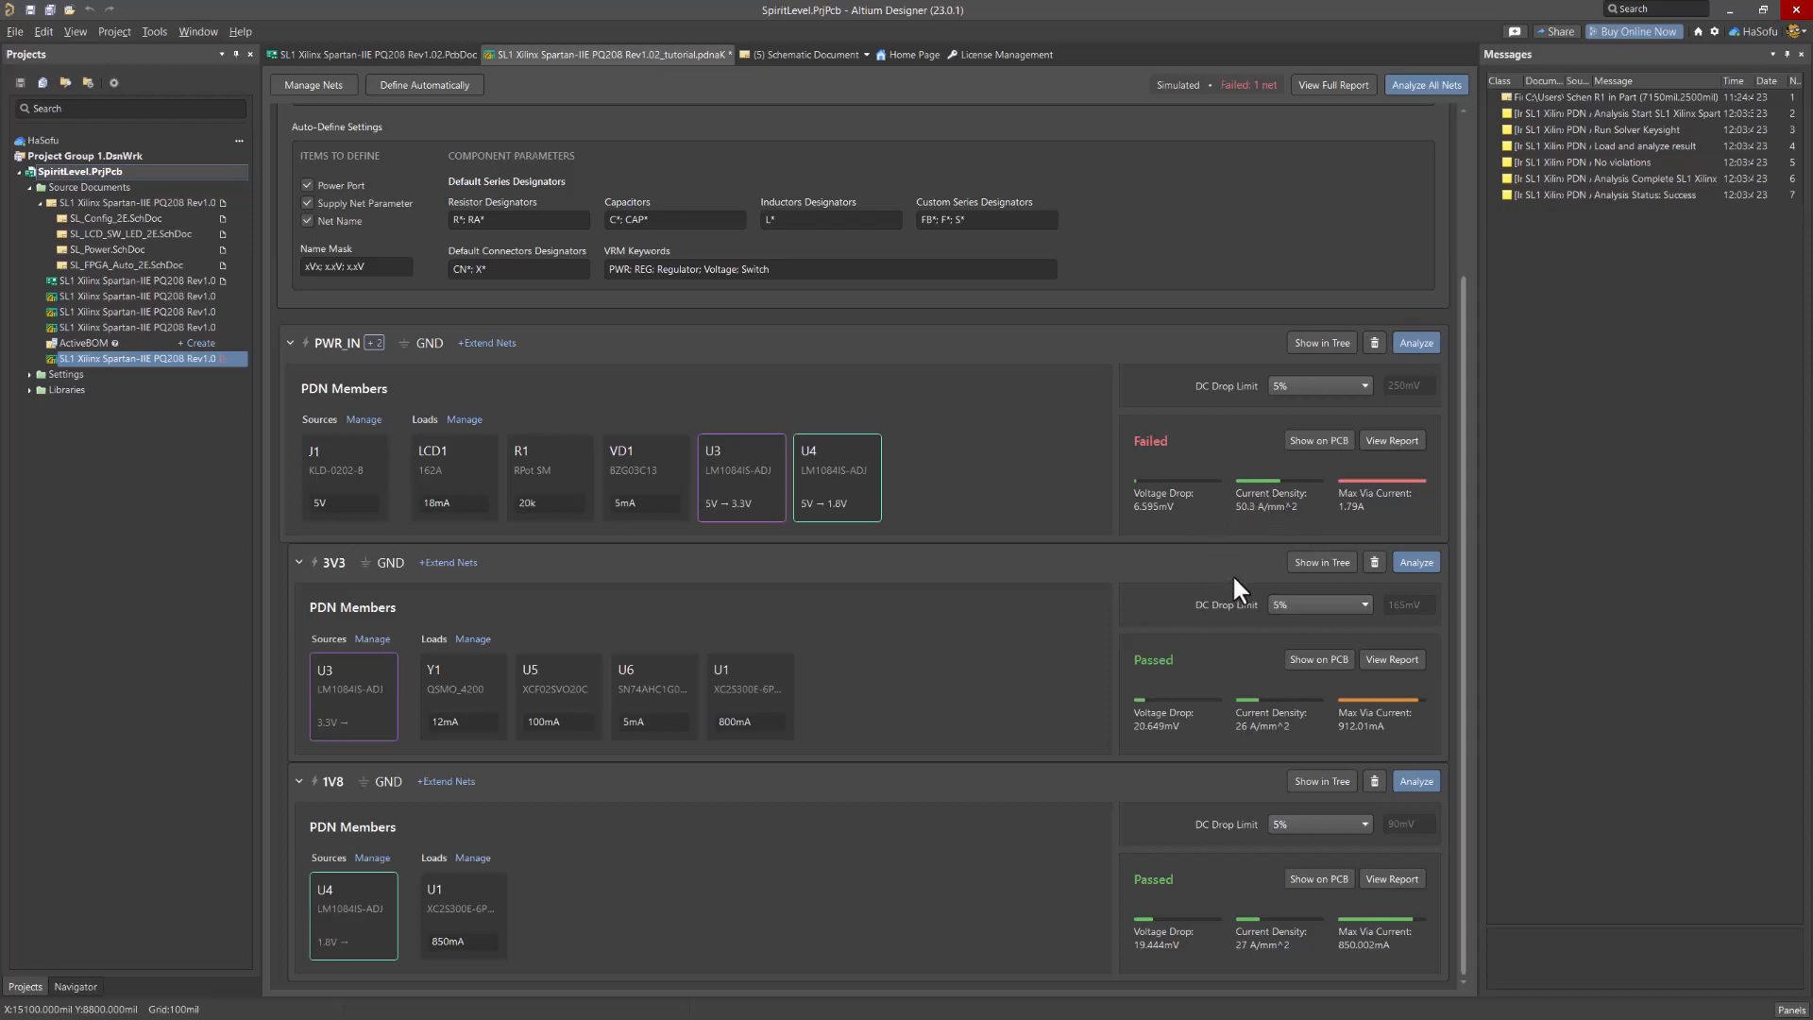
Check the available DC drop limit options of the PWR_IN net without changing the selection
{"action": "left_click", "coordinate": [1346, 386]}
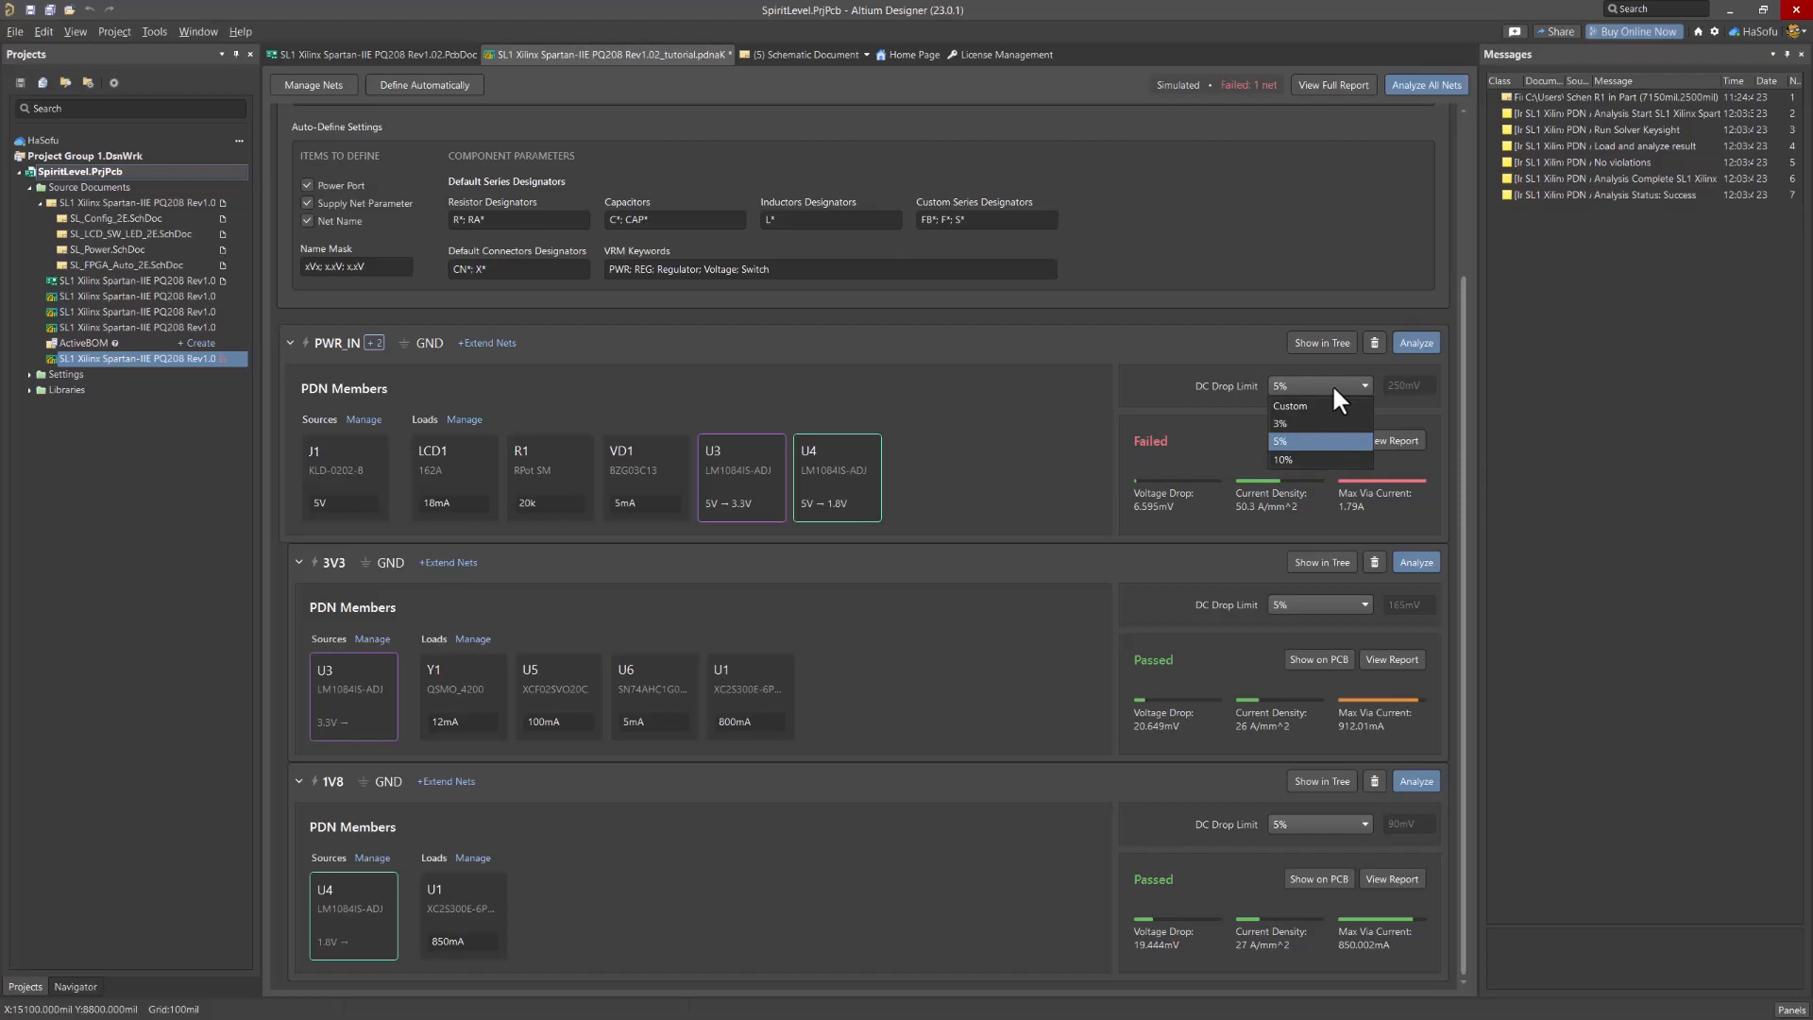
{"action": "left_click", "coordinate": [1334, 387]}
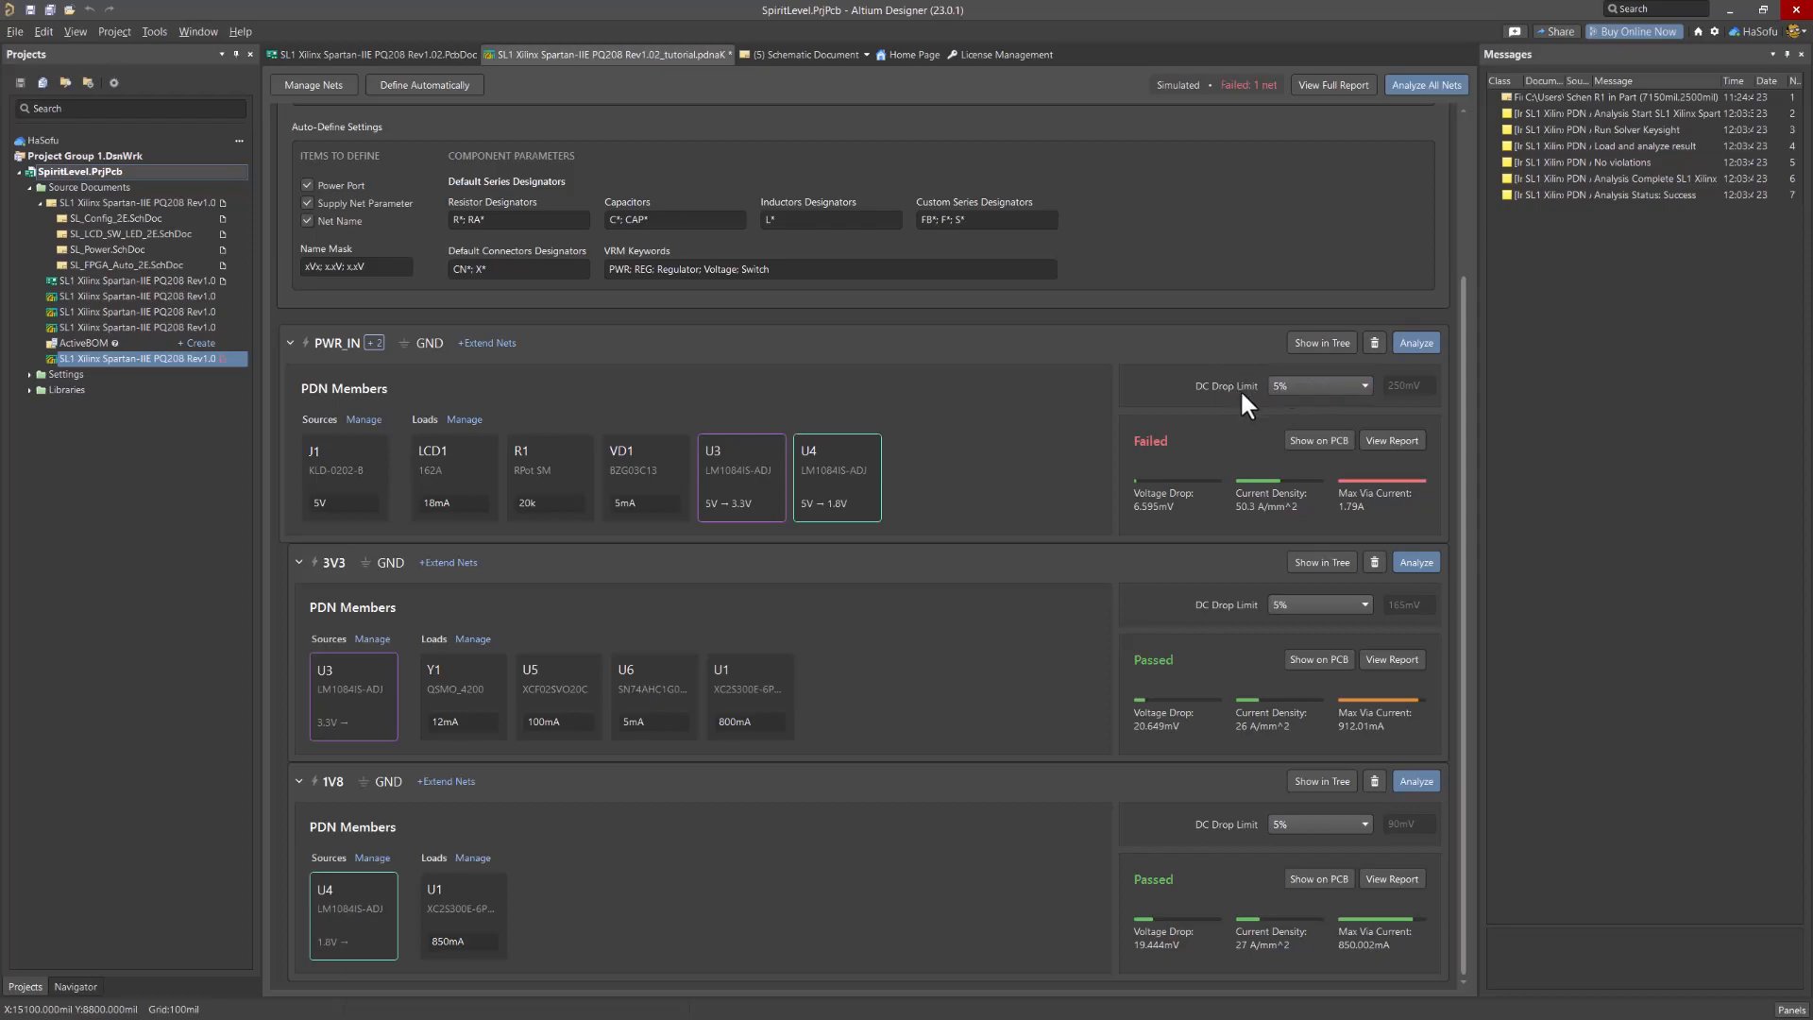
{"action": "left_click", "coordinate": [1165, 567]}
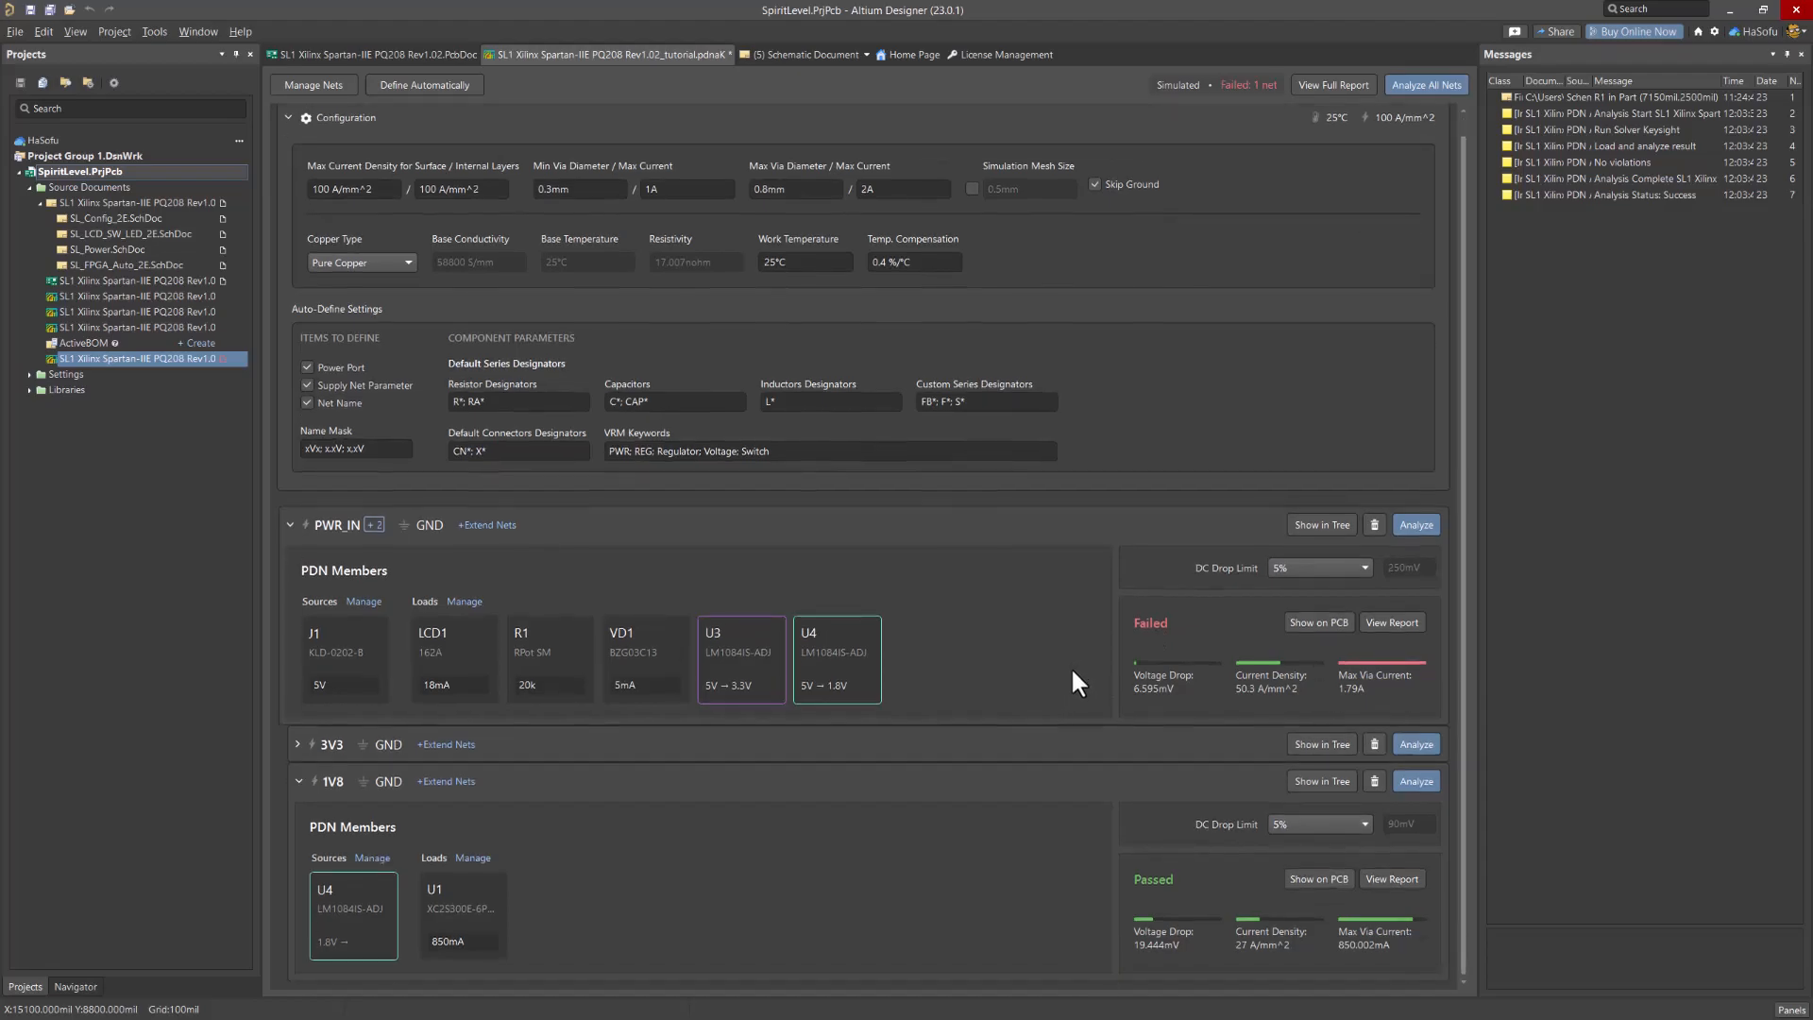
{"action": "left_click", "coordinate": [967, 750]}
{"action": "scroll", "coordinate": [1052, 706], "scroll_direction": "down", "scroll_amount": 2}
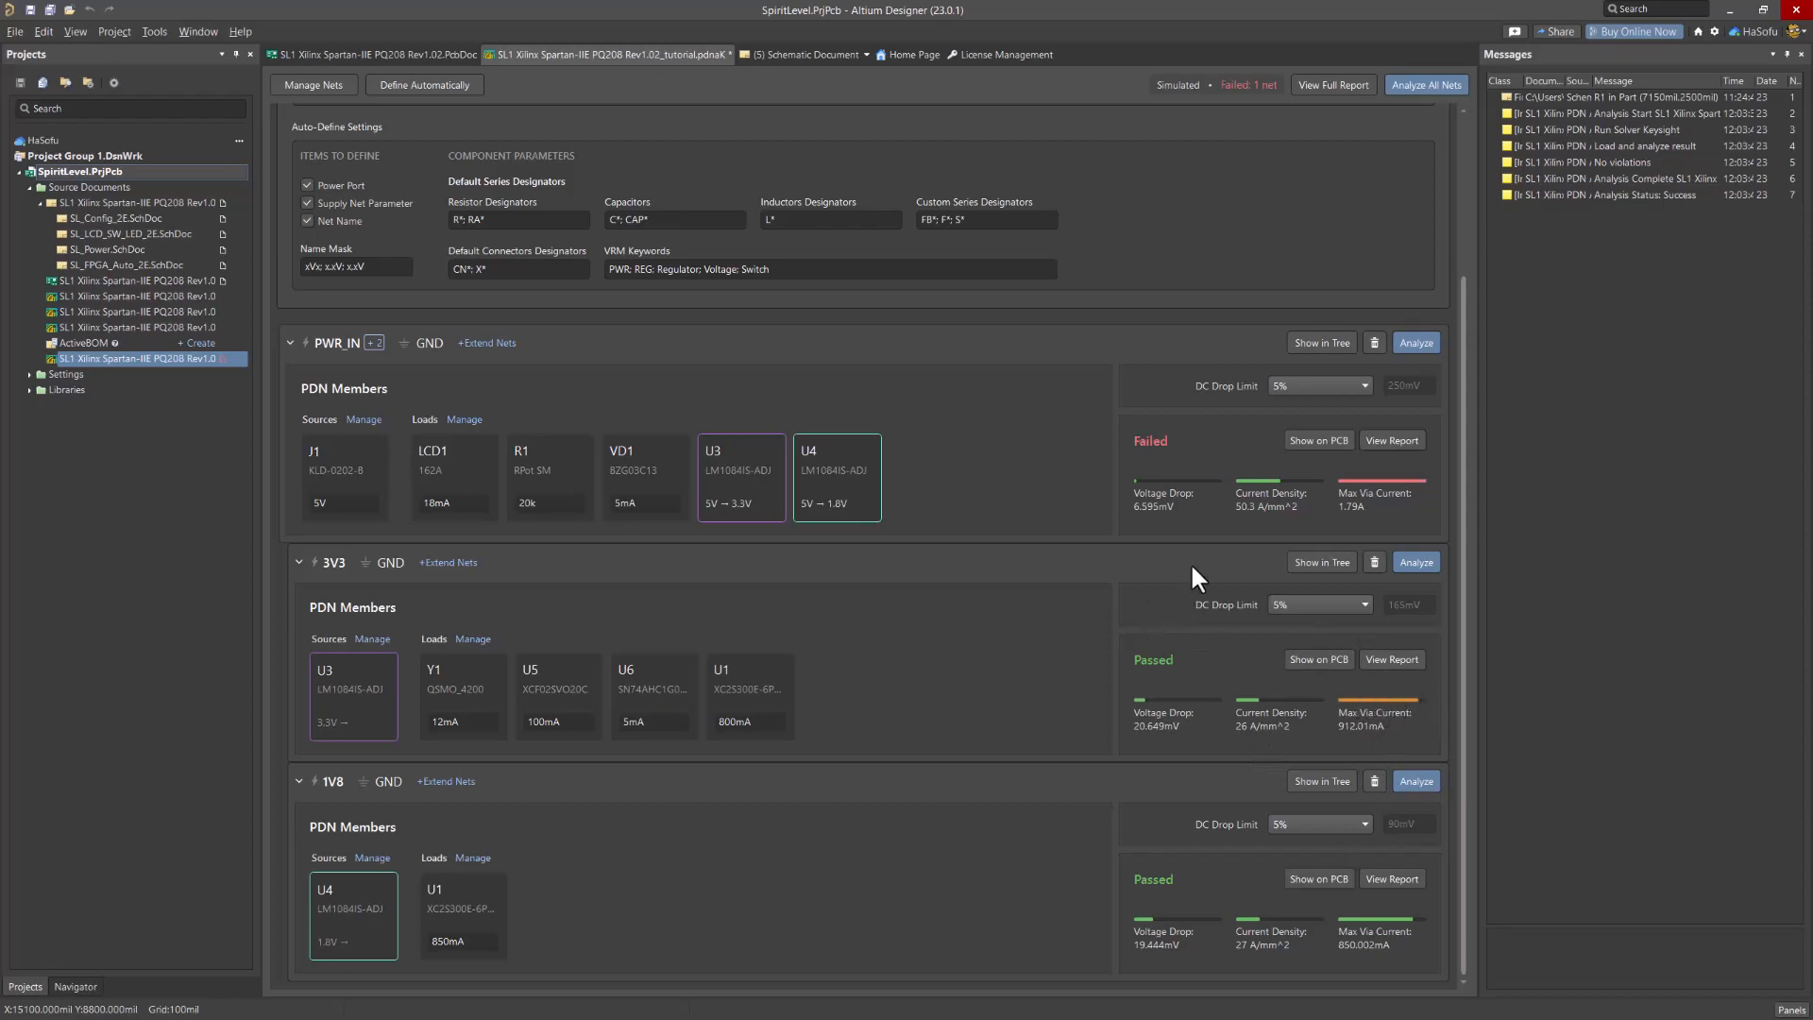
Show the PWR_IN analysis results on the PCB with the whole board in view
{"action": "left_click", "coordinate": [1319, 440]}
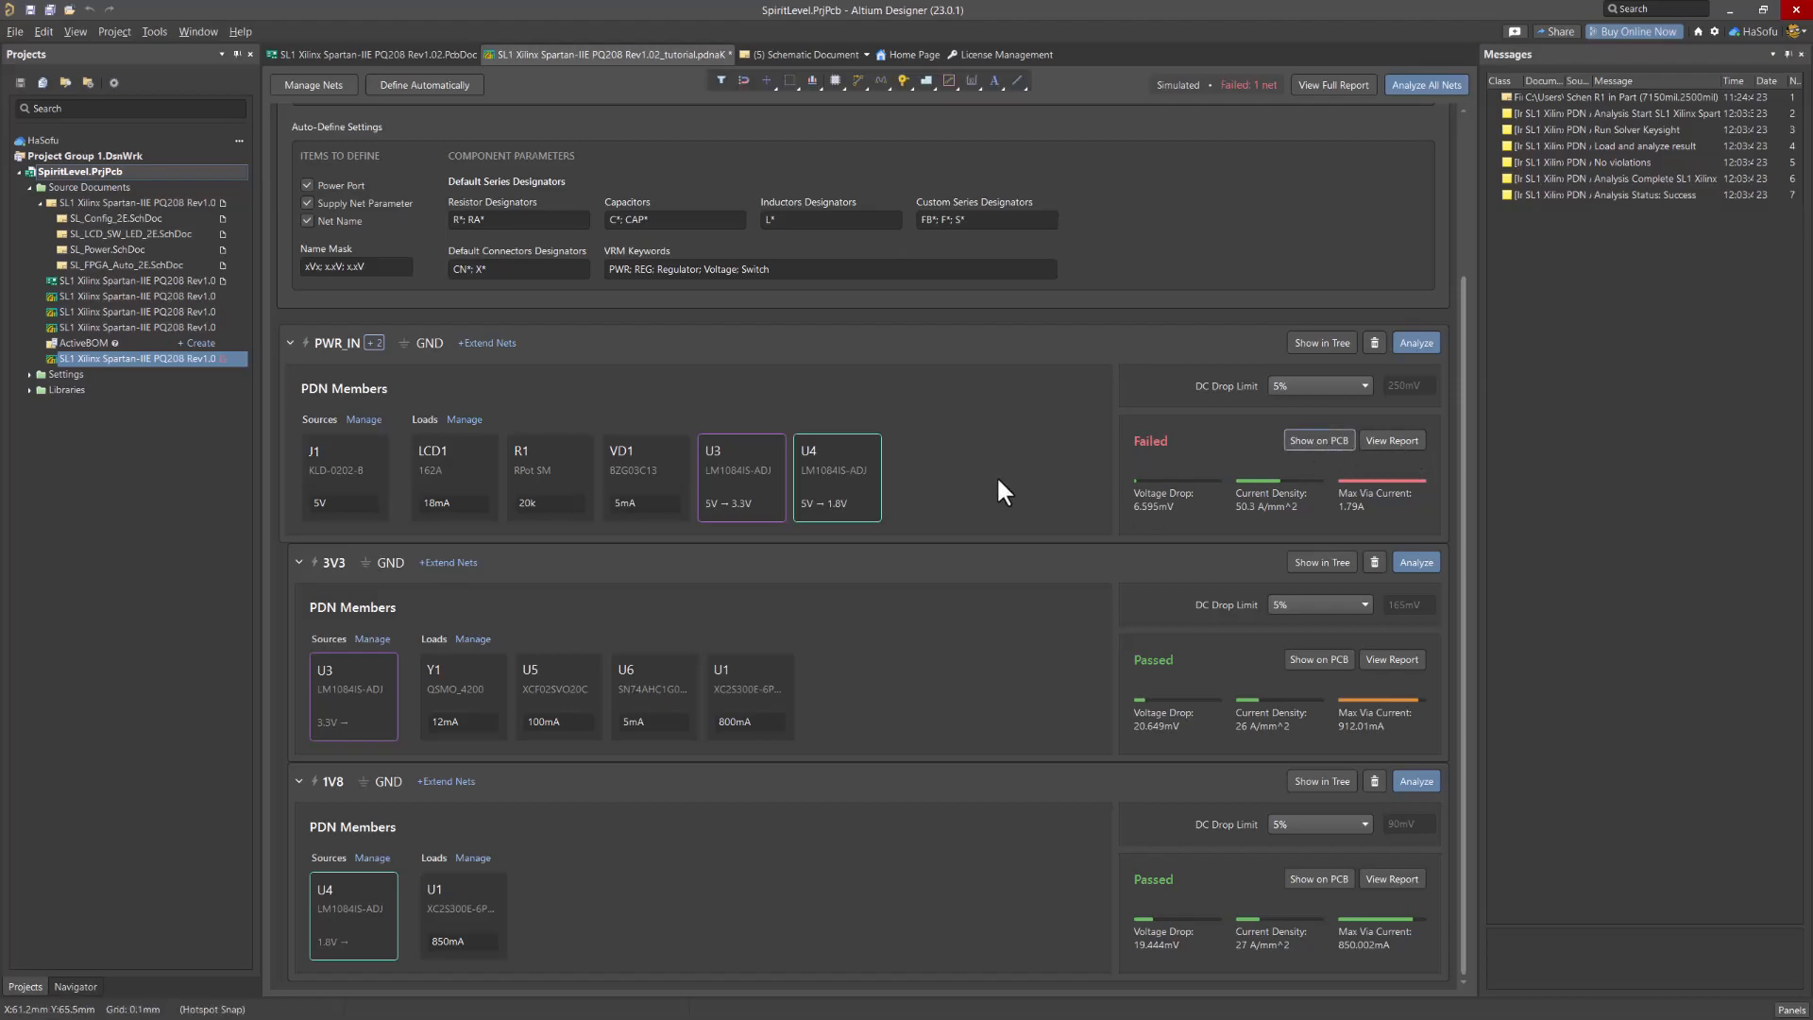
{"action": "scroll", "coordinate": [922, 491], "scroll_direction": "down", "scroll_amount": 5, "text": "ctrl"}
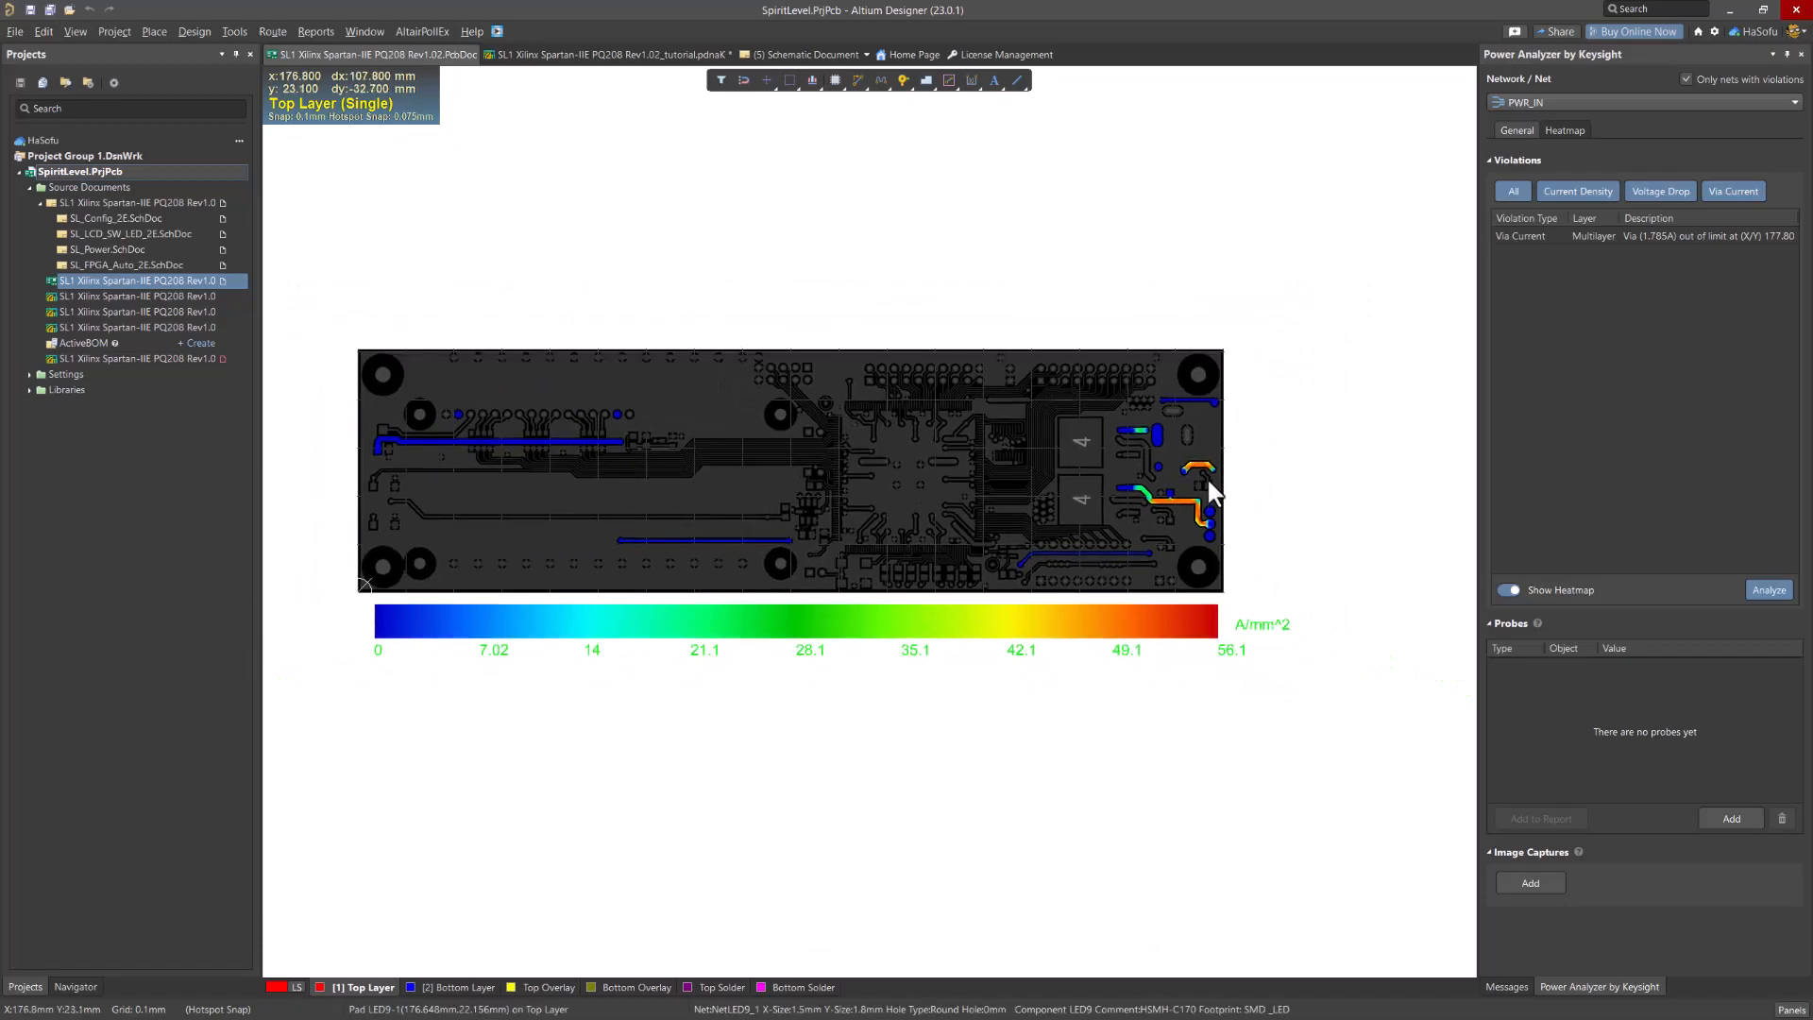
Examine the PWR_IN current density around the NetF1_2 track and locate the via current violation on the board
{"action": "scroll", "coordinate": [1208, 486], "scroll_direction": "up", "scroll_amount": 5, "text": "ctrl"}
{"action": "scroll", "coordinate": [1208, 475], "scroll_direction": "up", "scroll_amount": 4, "text": "ctrl"}
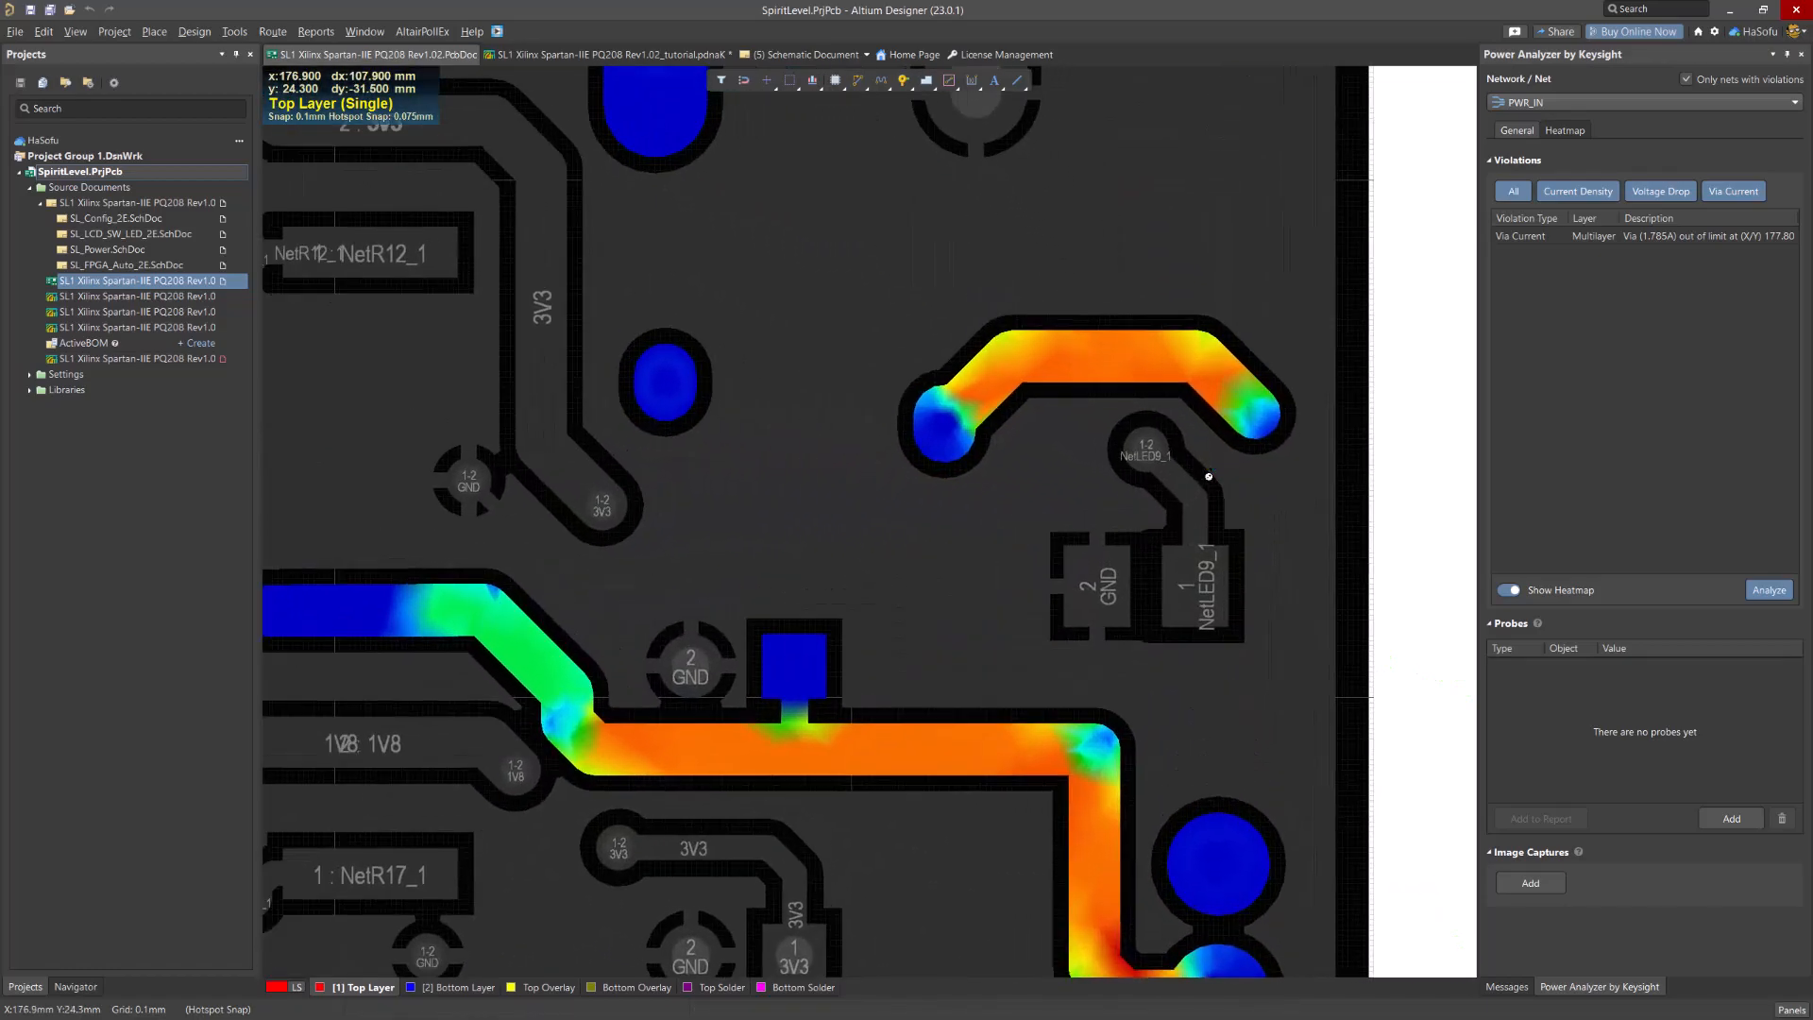
{"action": "scroll", "coordinate": [1208, 476], "scroll_direction": "up", "scroll_amount": 4, "text": "ctrl"}
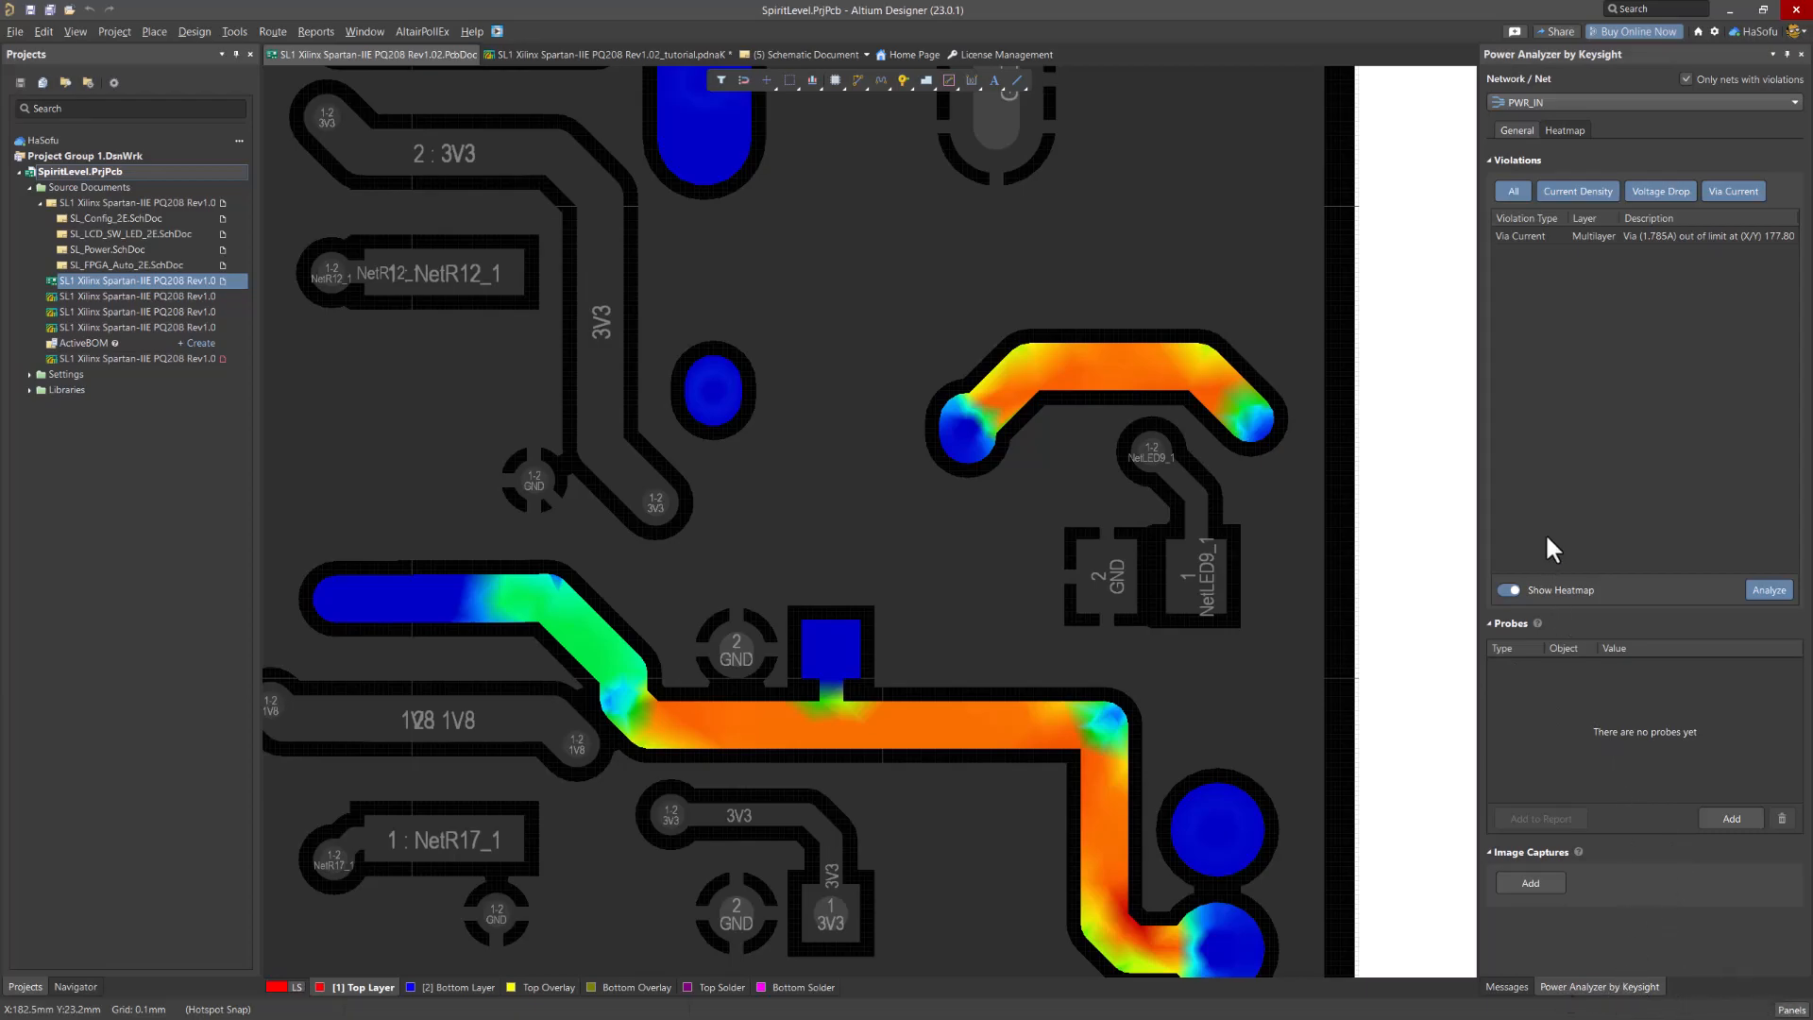
{"action": "left_click", "coordinate": [1547, 241]}
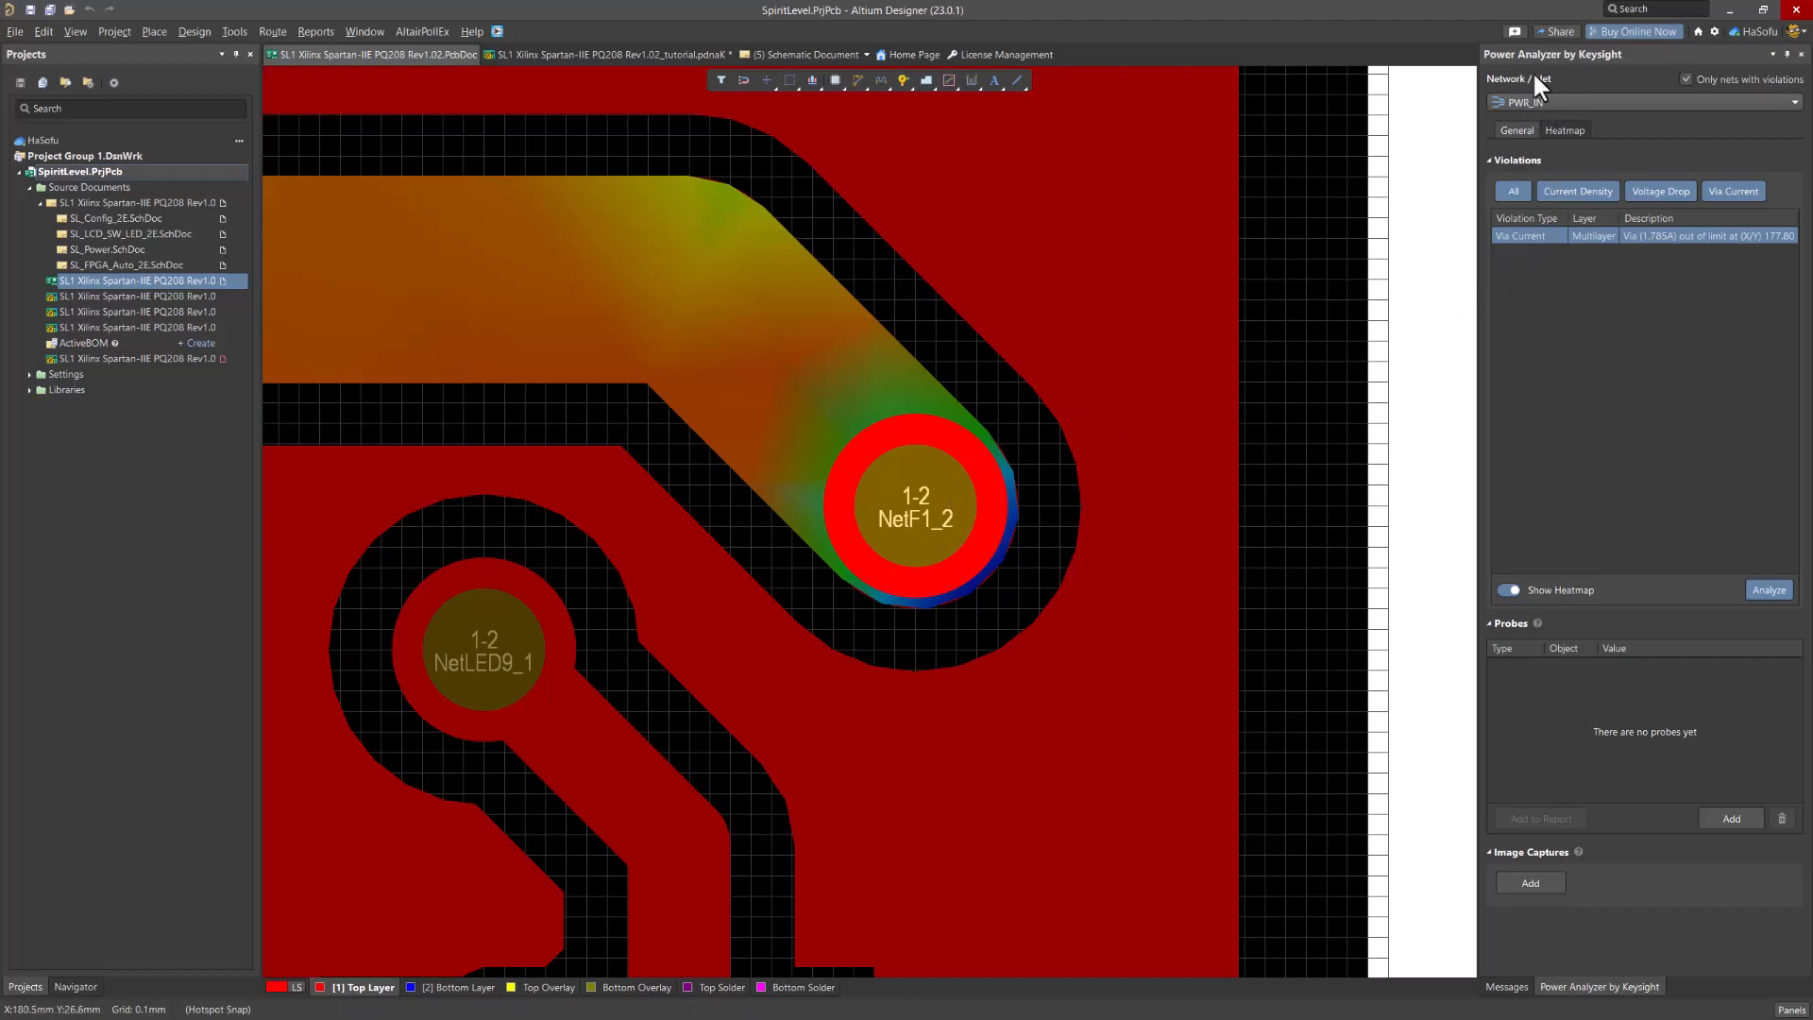
Check the network list with and without the restriction to nets with violations, keeping the PWR_IN network selected
{"action": "left_click", "coordinate": [1537, 102]}
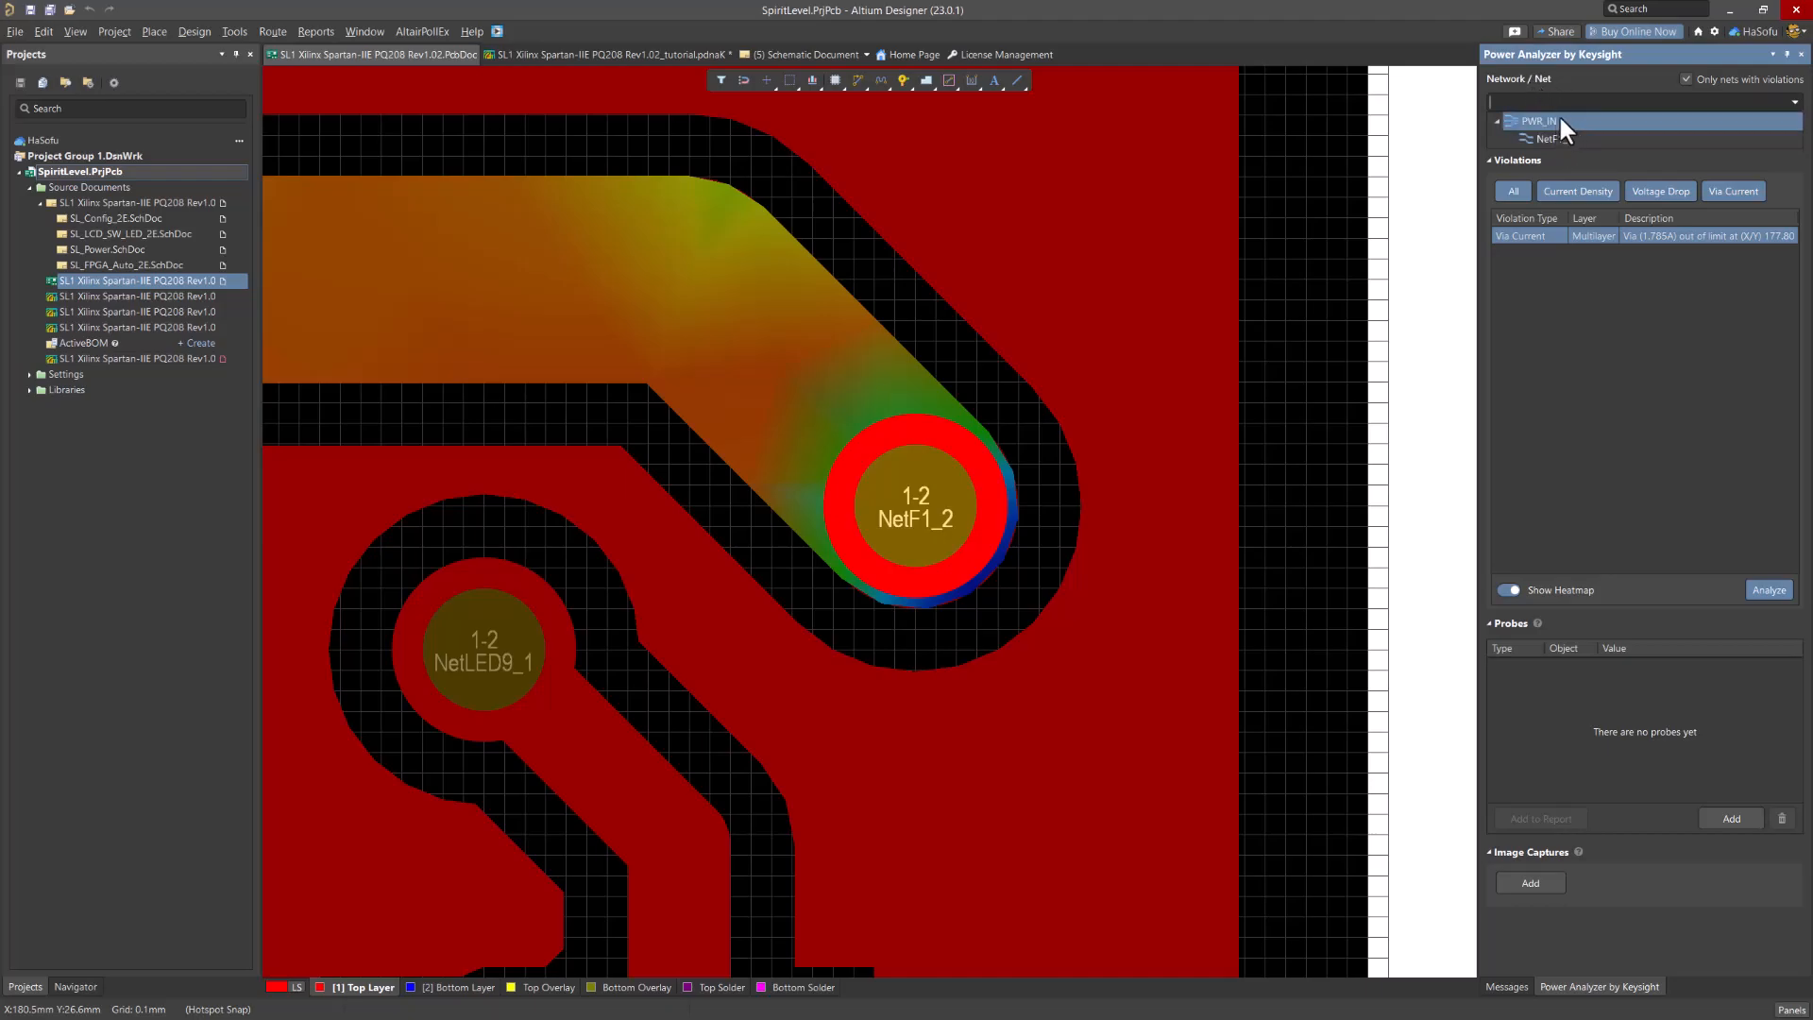
{"action": "left_click", "coordinate": [1556, 121]}
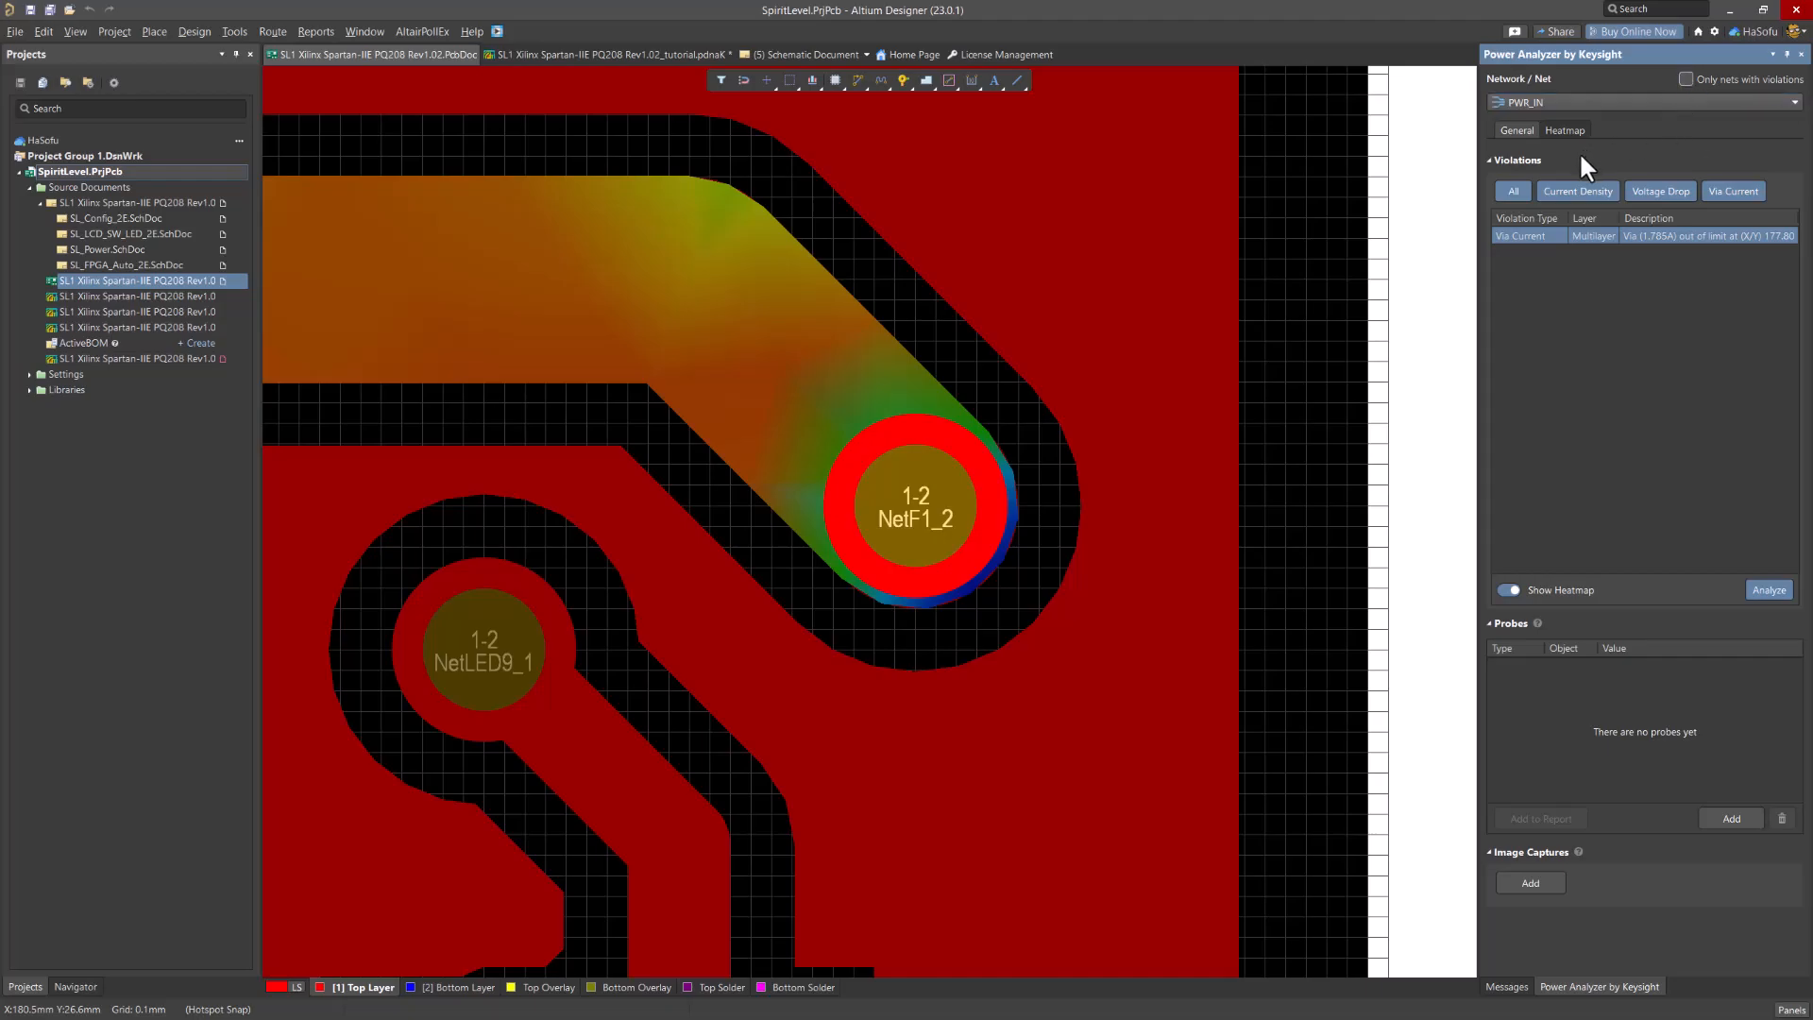
{"action": "left_click", "coordinate": [1551, 100]}
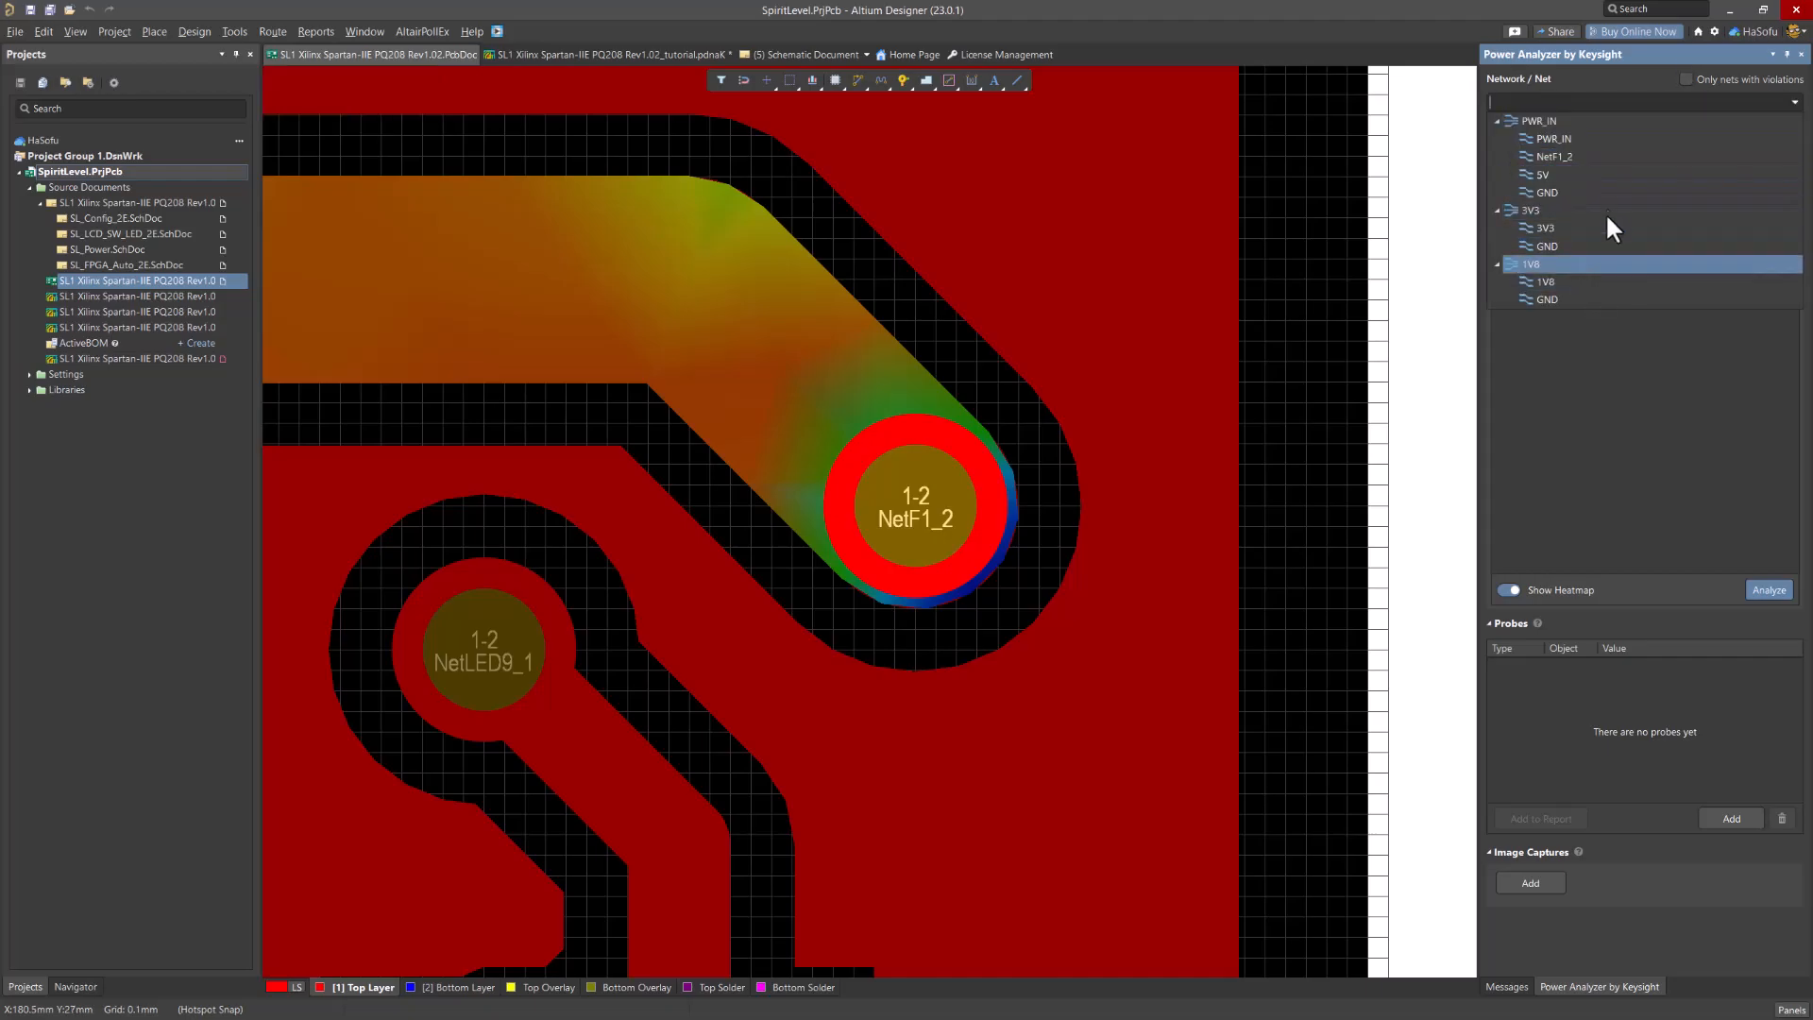
{"action": "left_click", "coordinate": [1572, 121]}
{"action": "left_click", "coordinate": [1685, 79]}
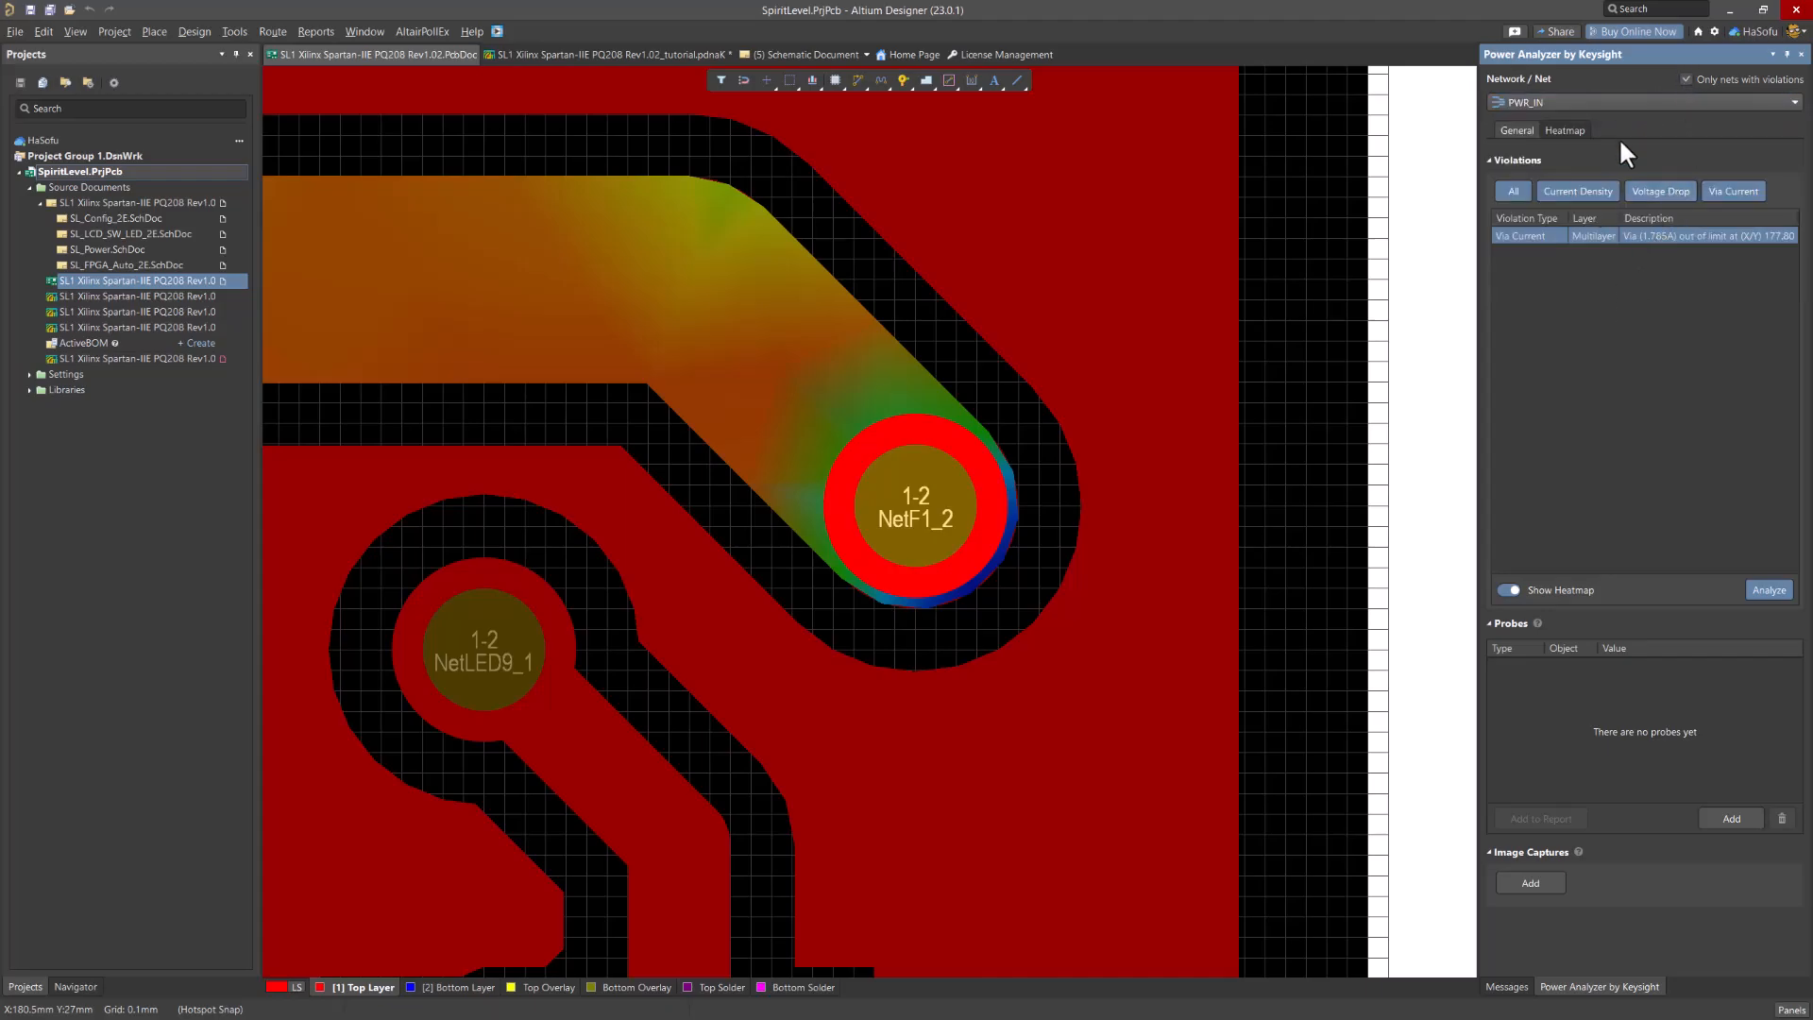
Hide the heatmap to compare with the plain copper layout, and show it again around the NetF1_2 track
{"action": "left_click", "coordinate": [1511, 590]}
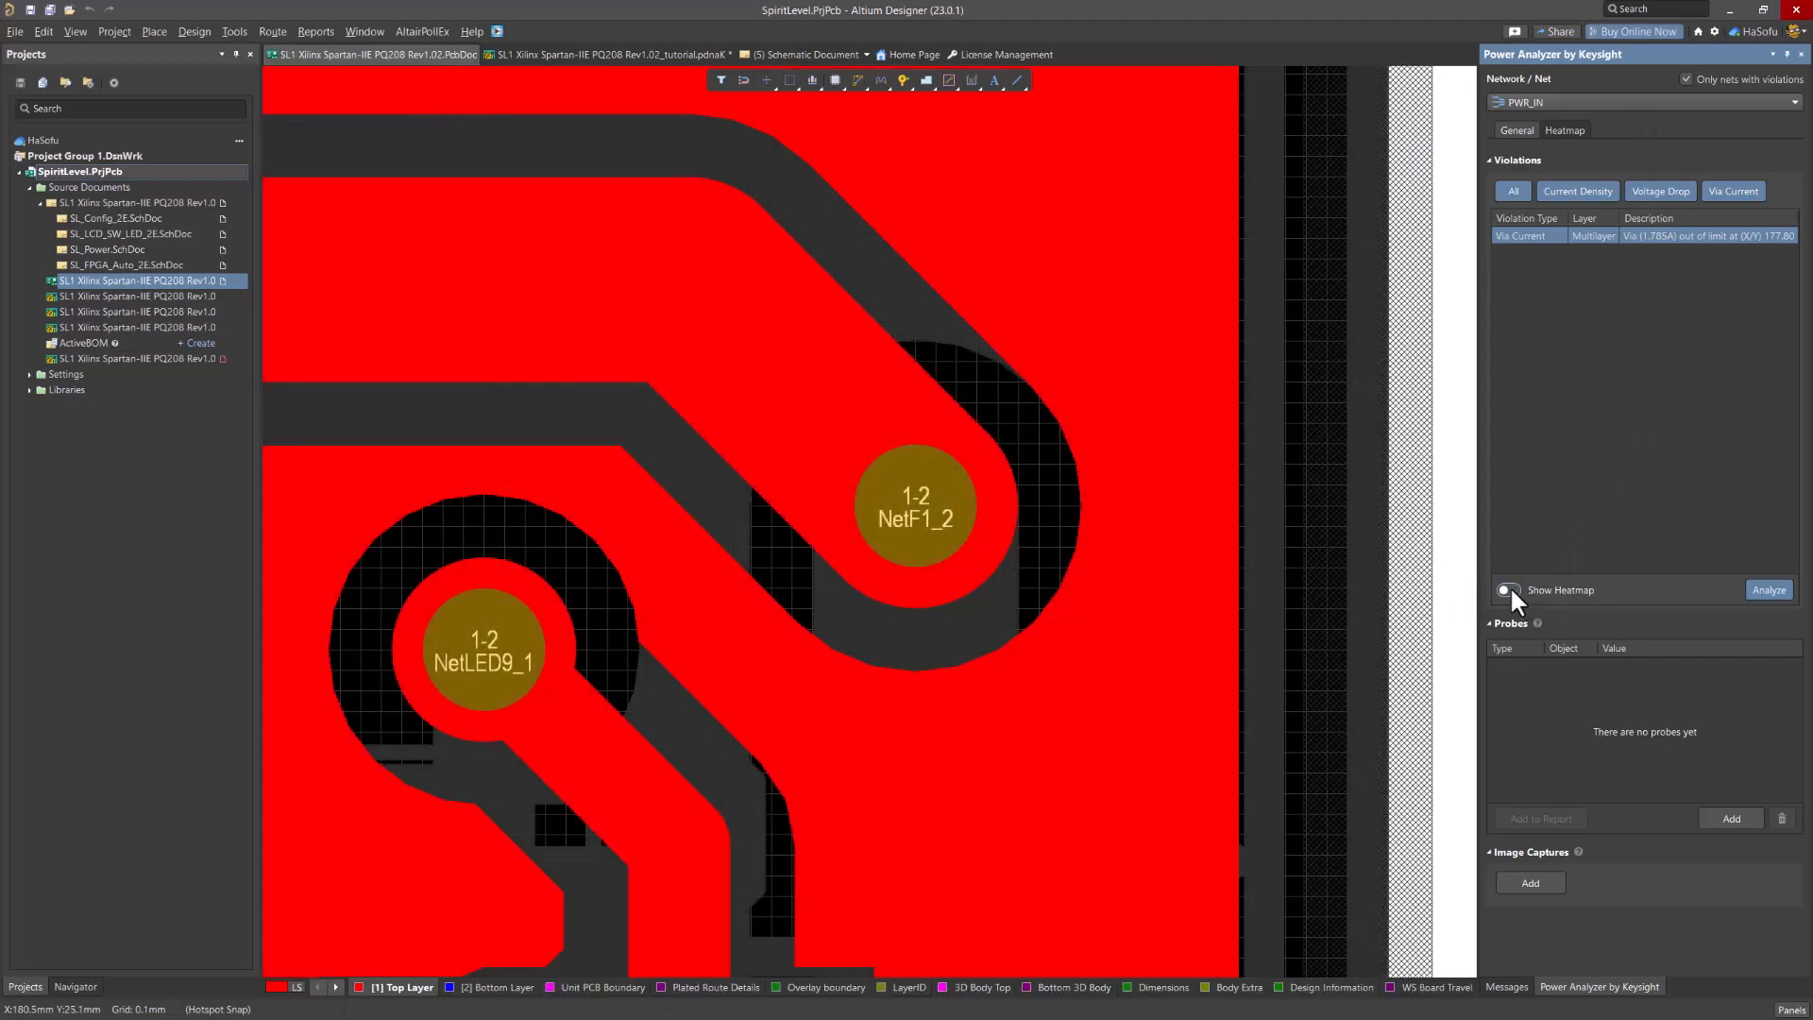
{"action": "left_click", "coordinate": [1510, 589]}
{"action": "scroll", "coordinate": [1118, 451], "scroll_direction": "down", "scroll_amount": 2, "text": "ctrl"}
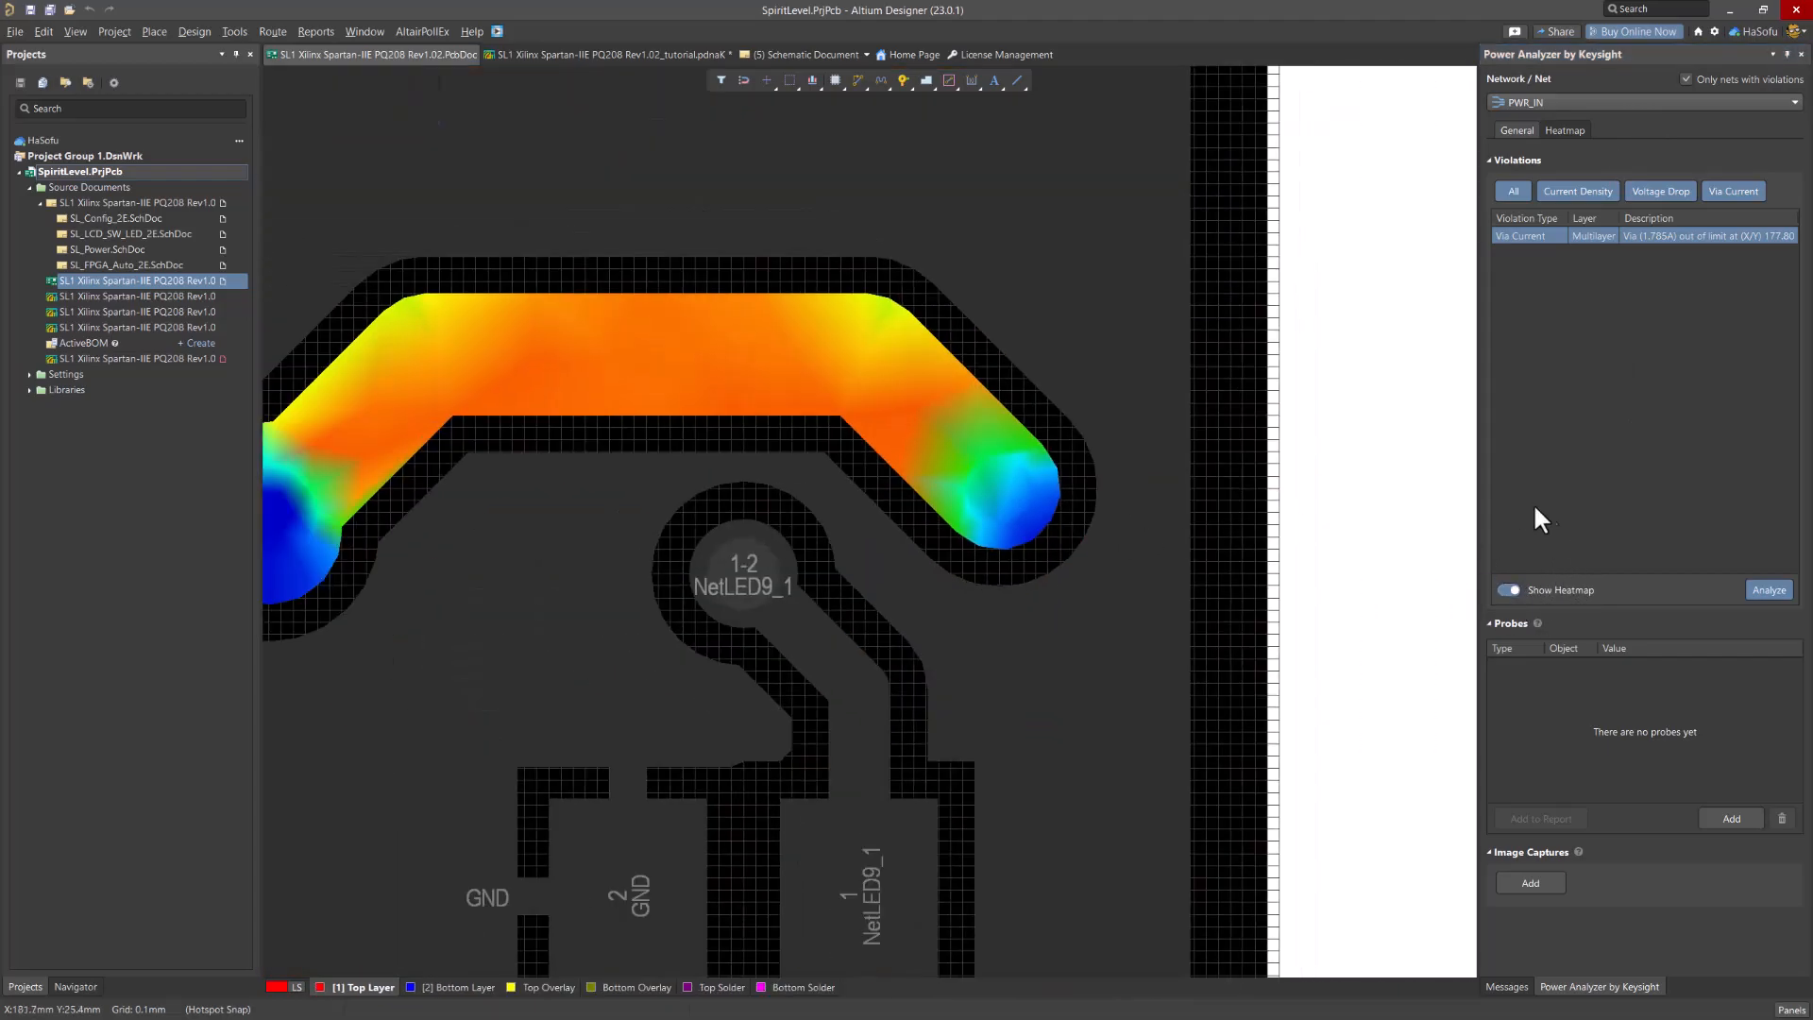
Rerun the PWR_IN analysis and locate the via current violation on the board
{"action": "left_click", "coordinate": [1768, 589]}
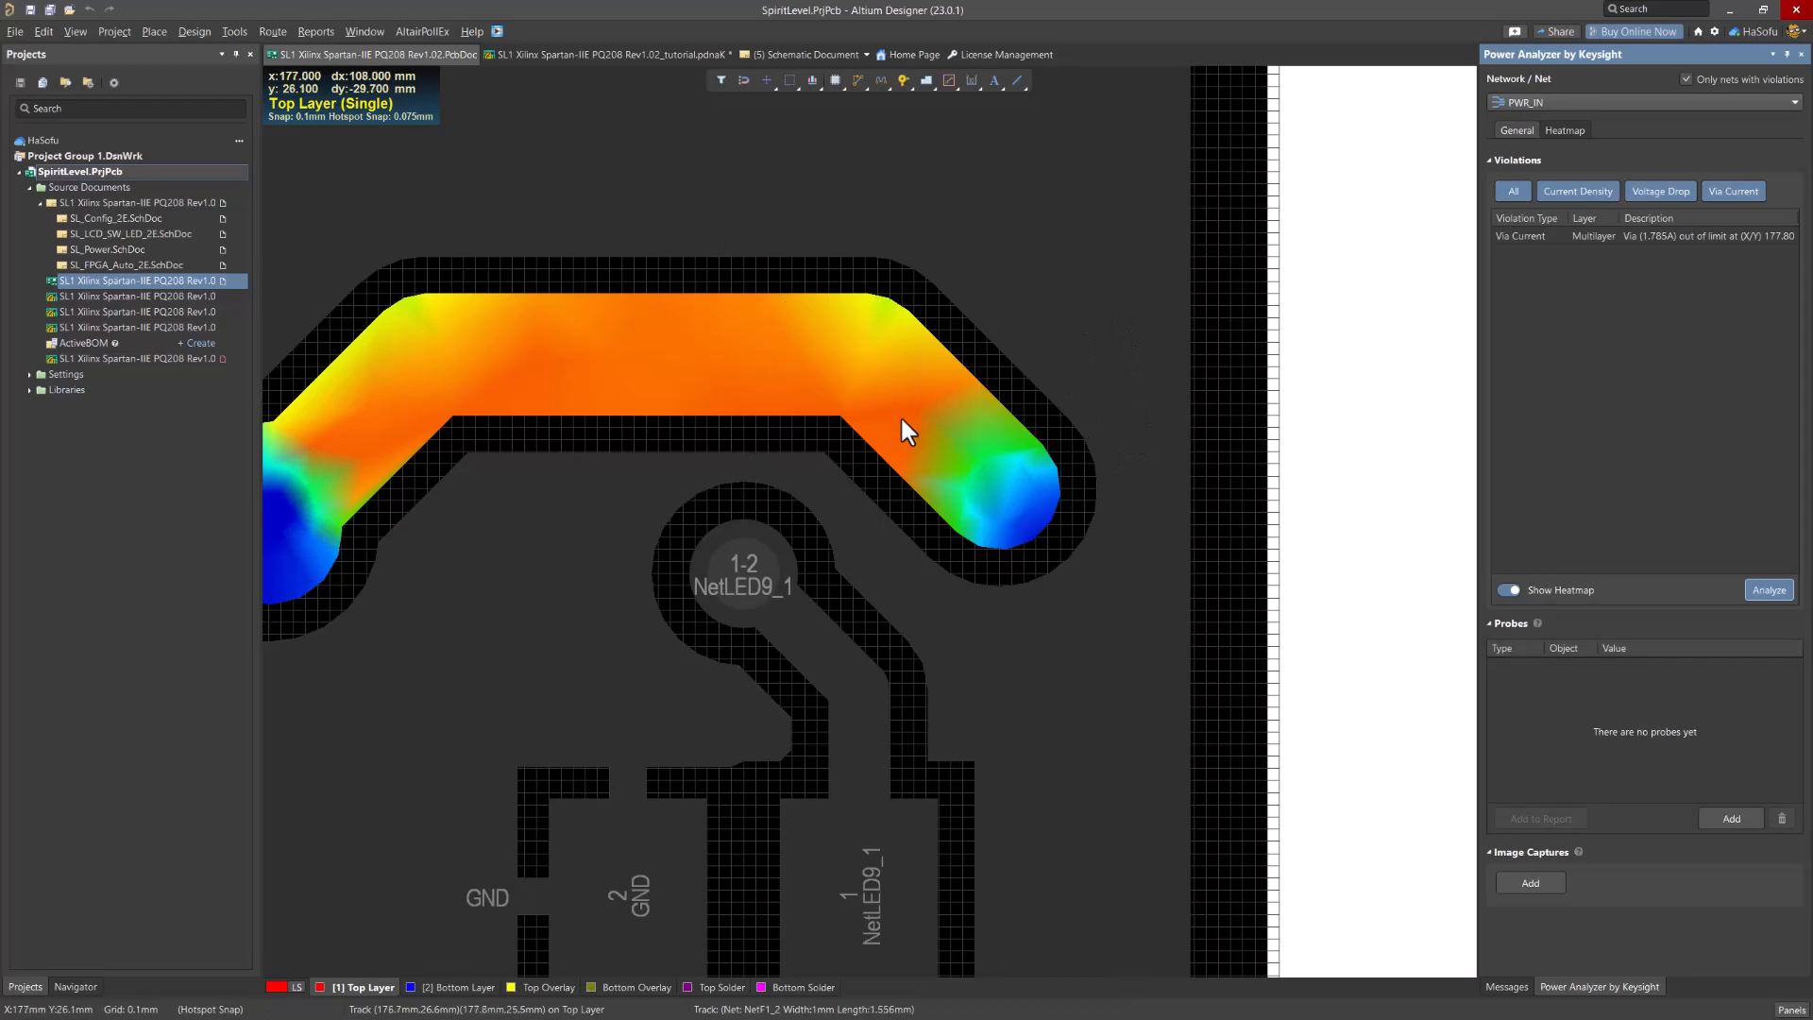
{"action": "scroll", "coordinate": [976, 477], "scroll_direction": "down", "scroll_amount": 1, "text": "ctrl"}
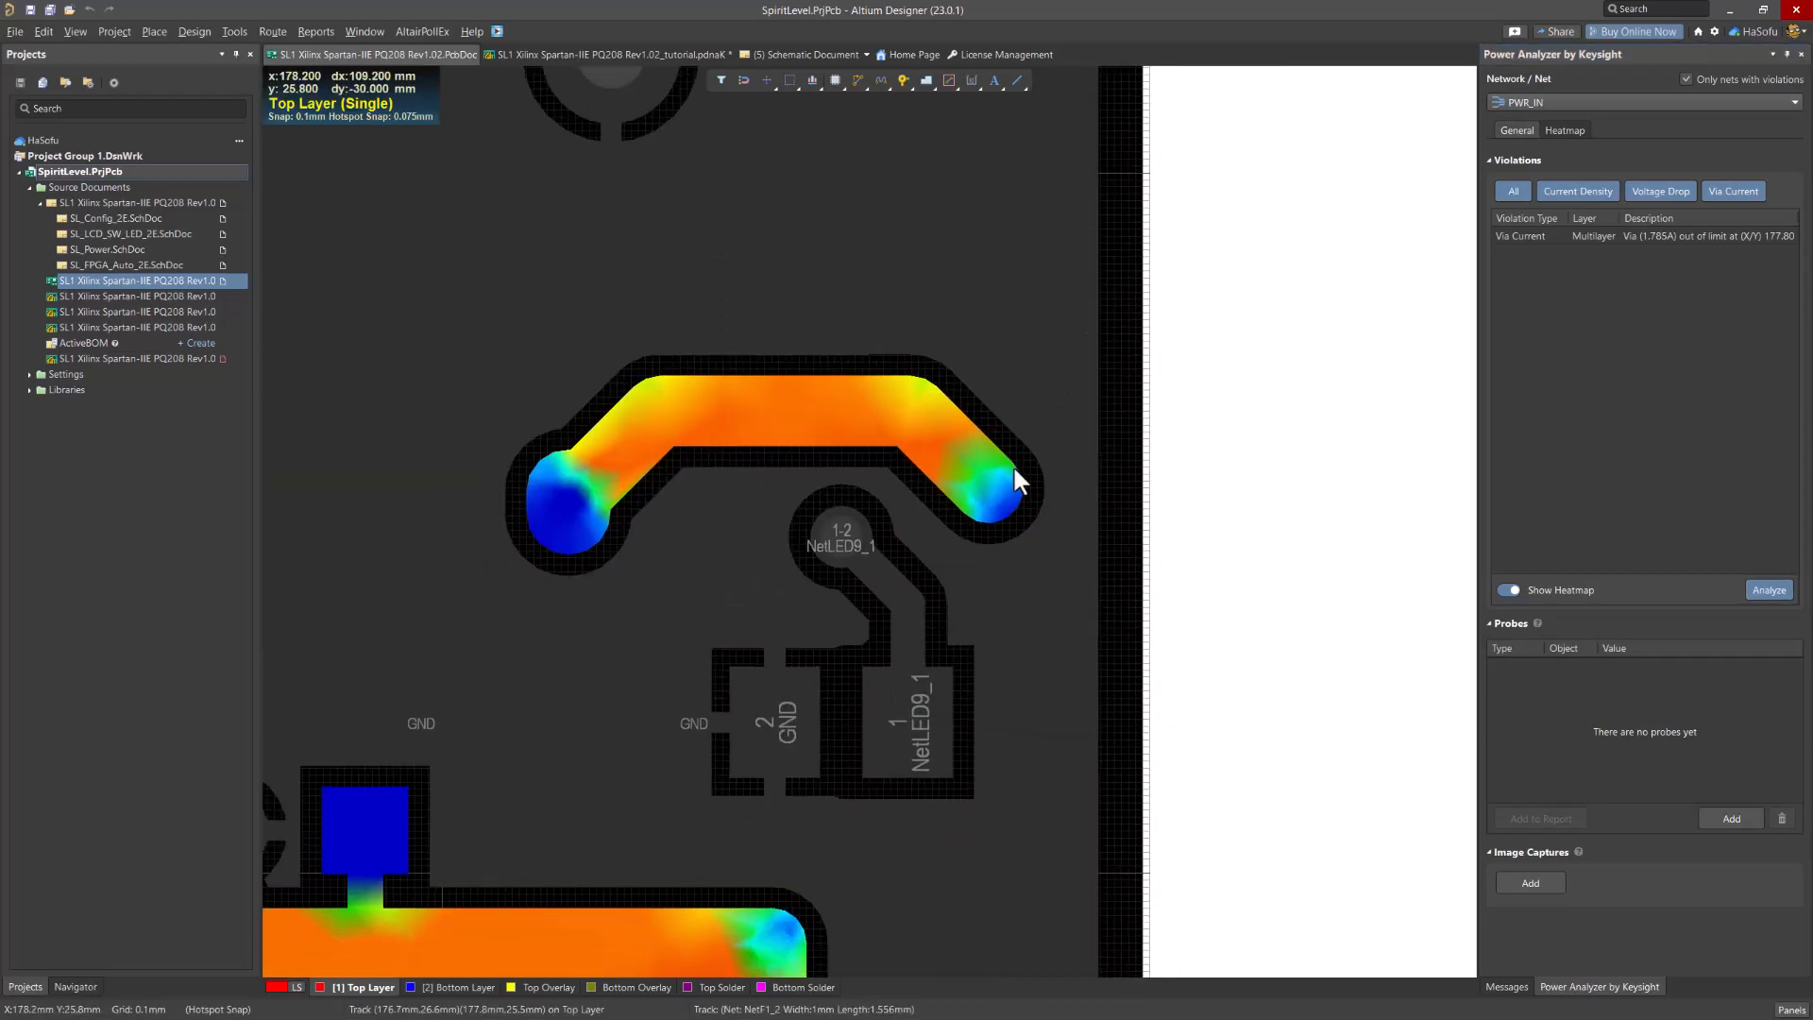
{"action": "left_click", "coordinate": [1545, 238]}
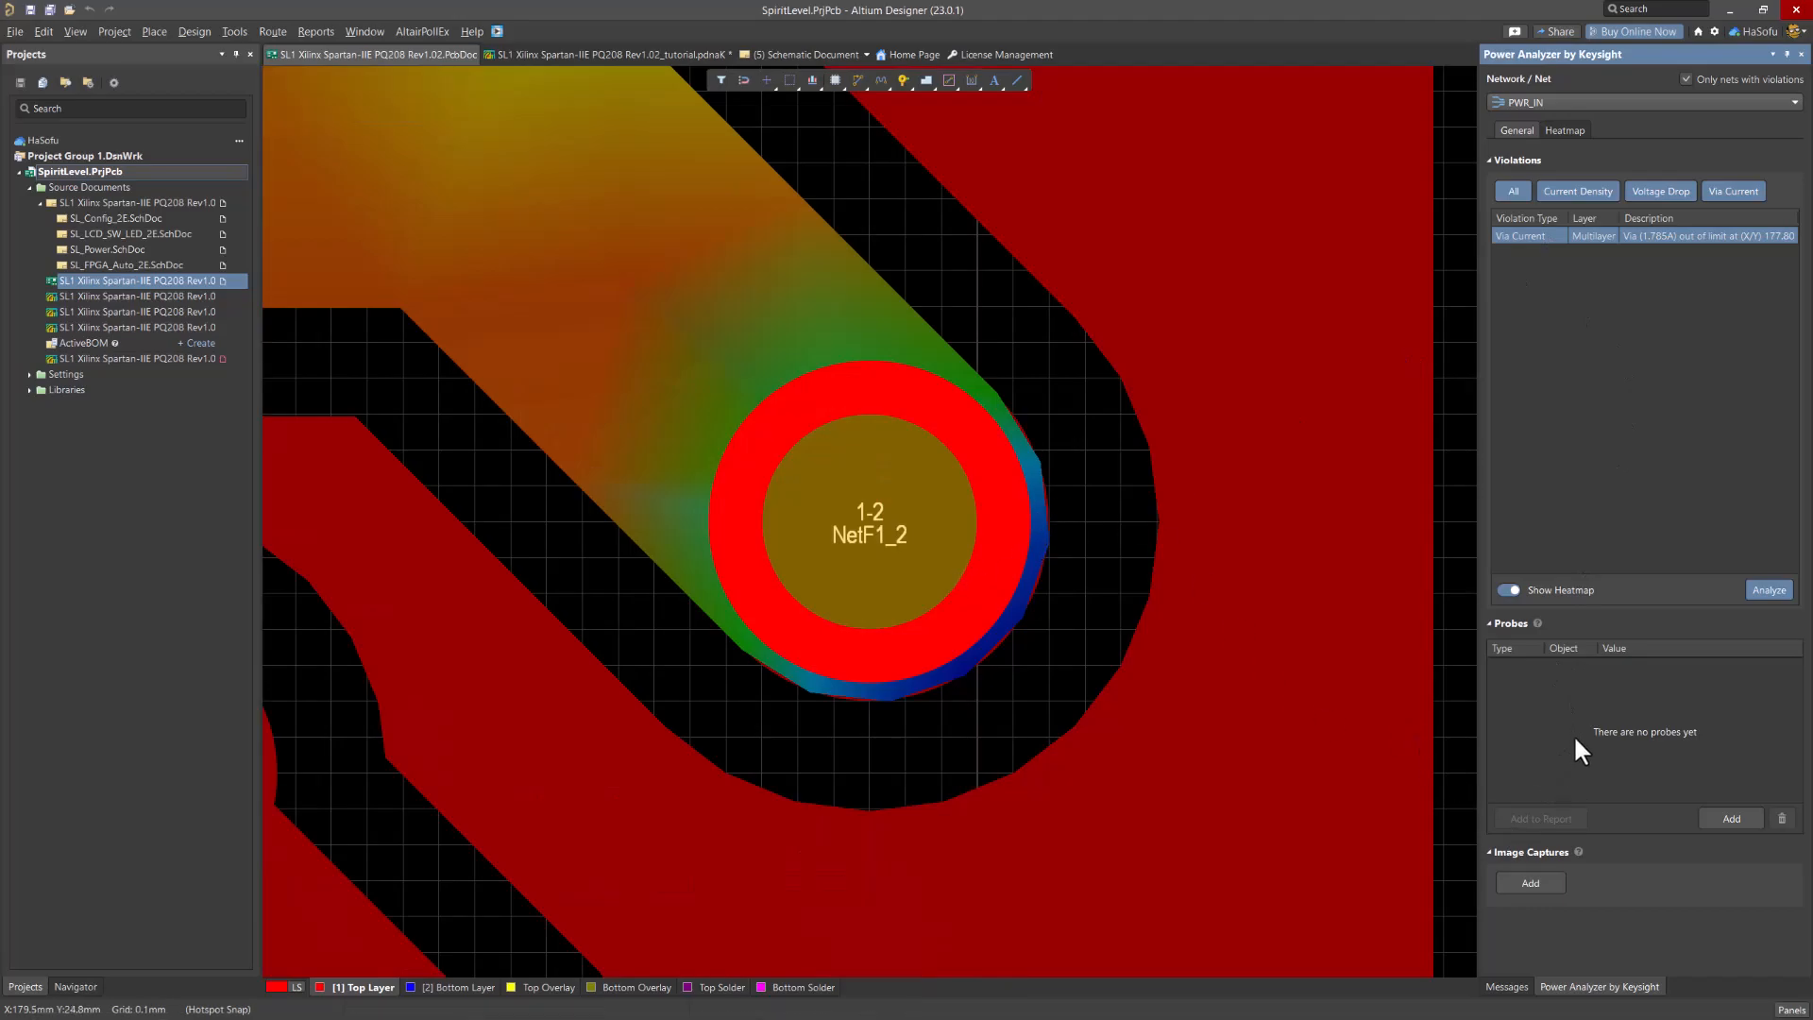
Add an image capture of the highlighted NetF1_2 via together with its surrounding track
{"action": "scroll", "coordinate": [1294, 727], "scroll_direction": "down", "scroll_amount": 1, "text": "ctrl"}
{"action": "scroll", "coordinate": [1120, 539], "scroll_direction": "down", "scroll_amount": 1, "text": "ctrl"}
{"action": "scroll", "coordinate": [1120, 537], "scroll_direction": "down", "scroll_amount": 1, "text": "ctrl"}
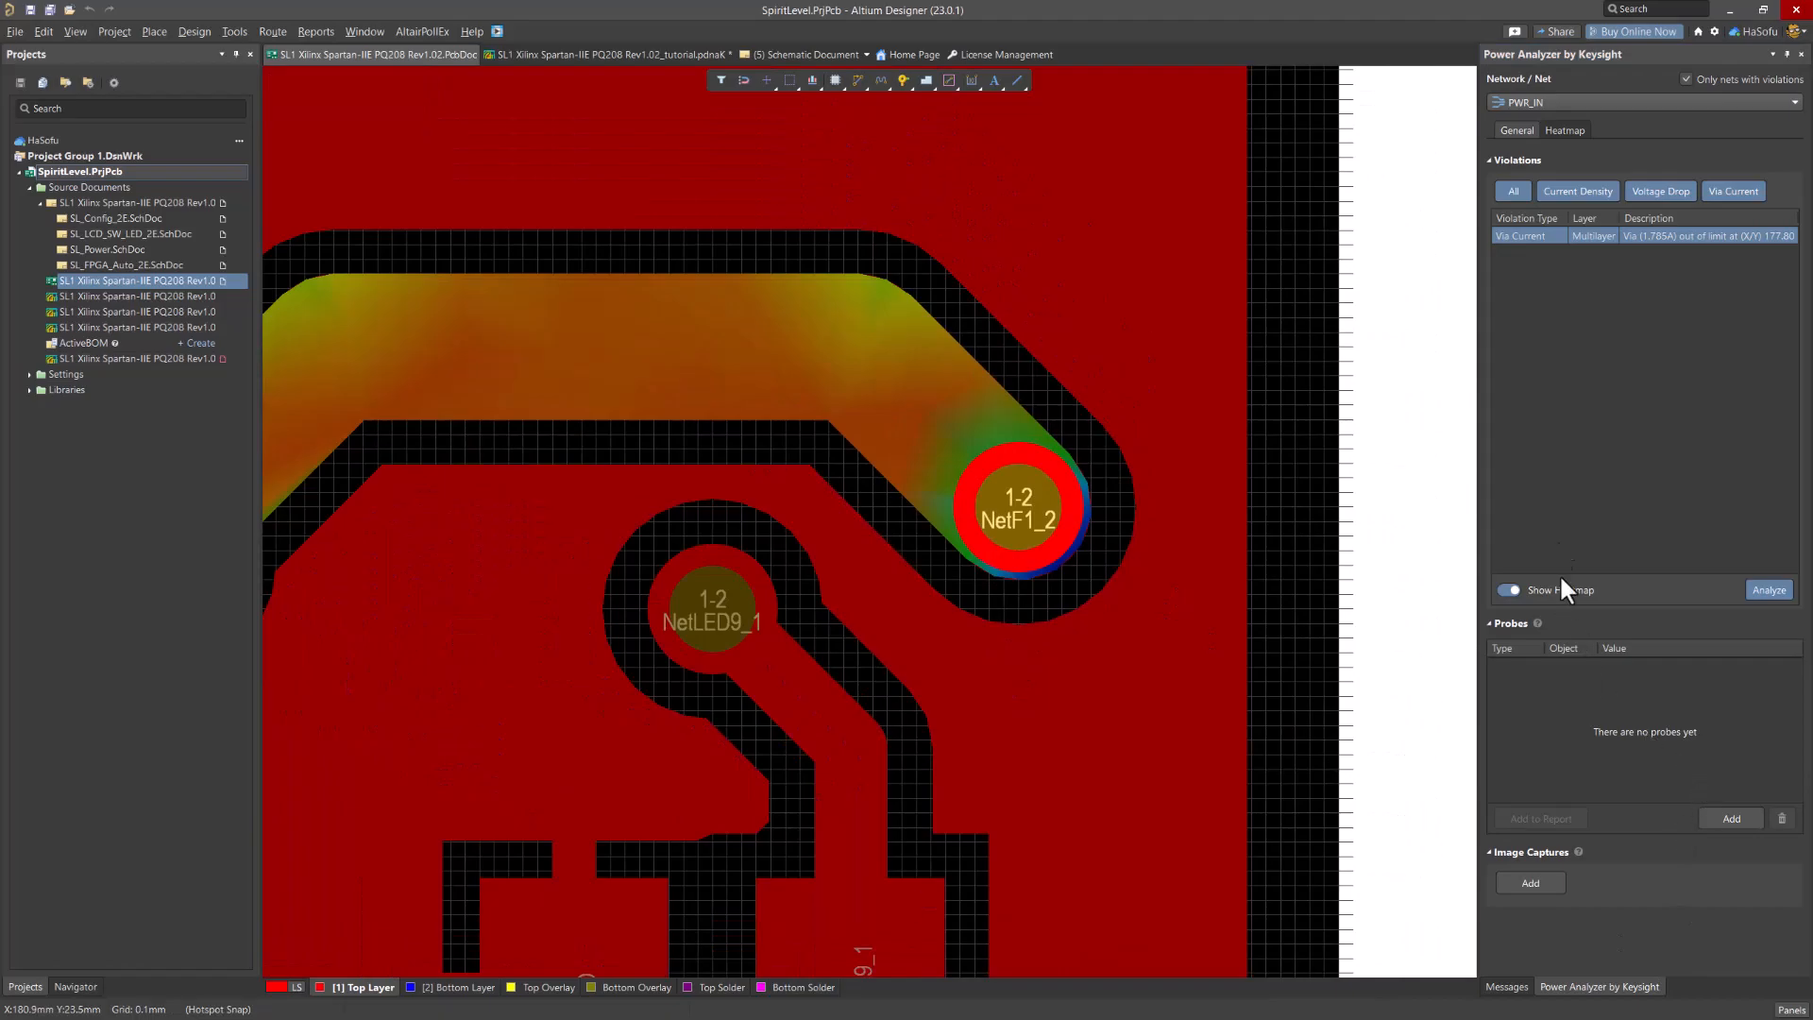
{"action": "left_click_drag", "start_coordinate": [1639, 615], "coordinate": [1639, 359]}
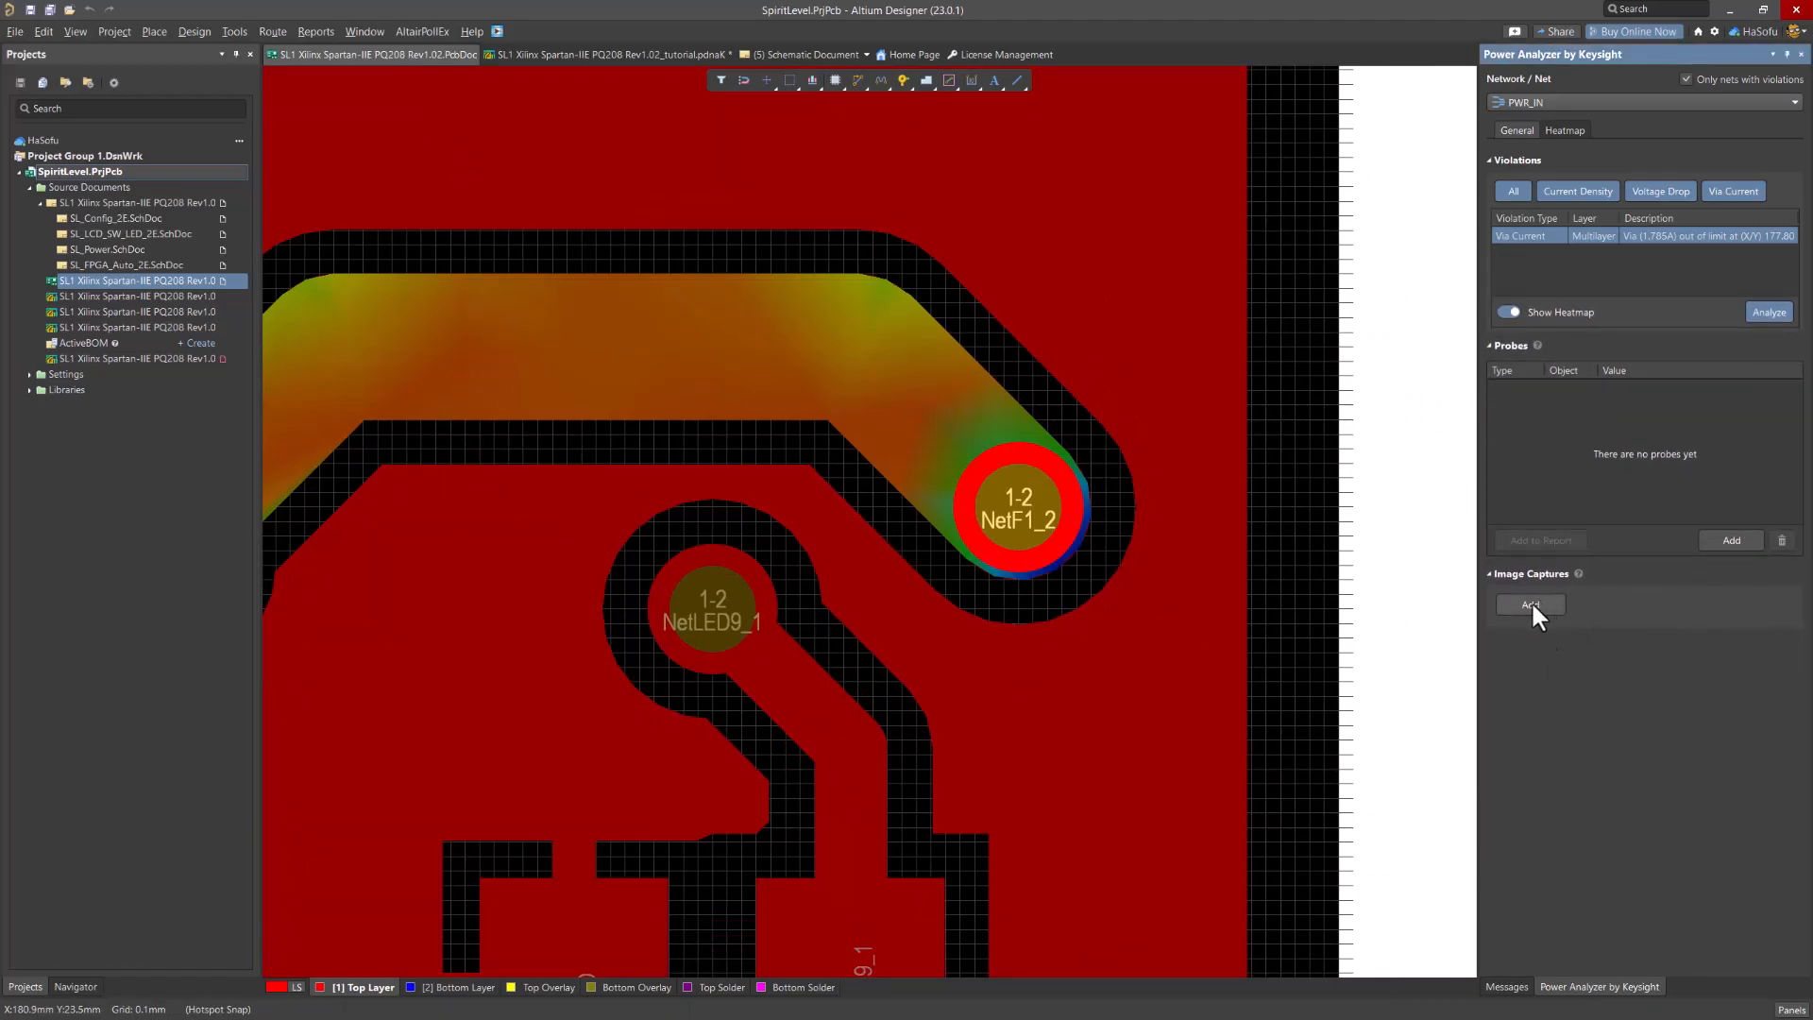
{"action": "left_click", "coordinate": [1530, 604]}
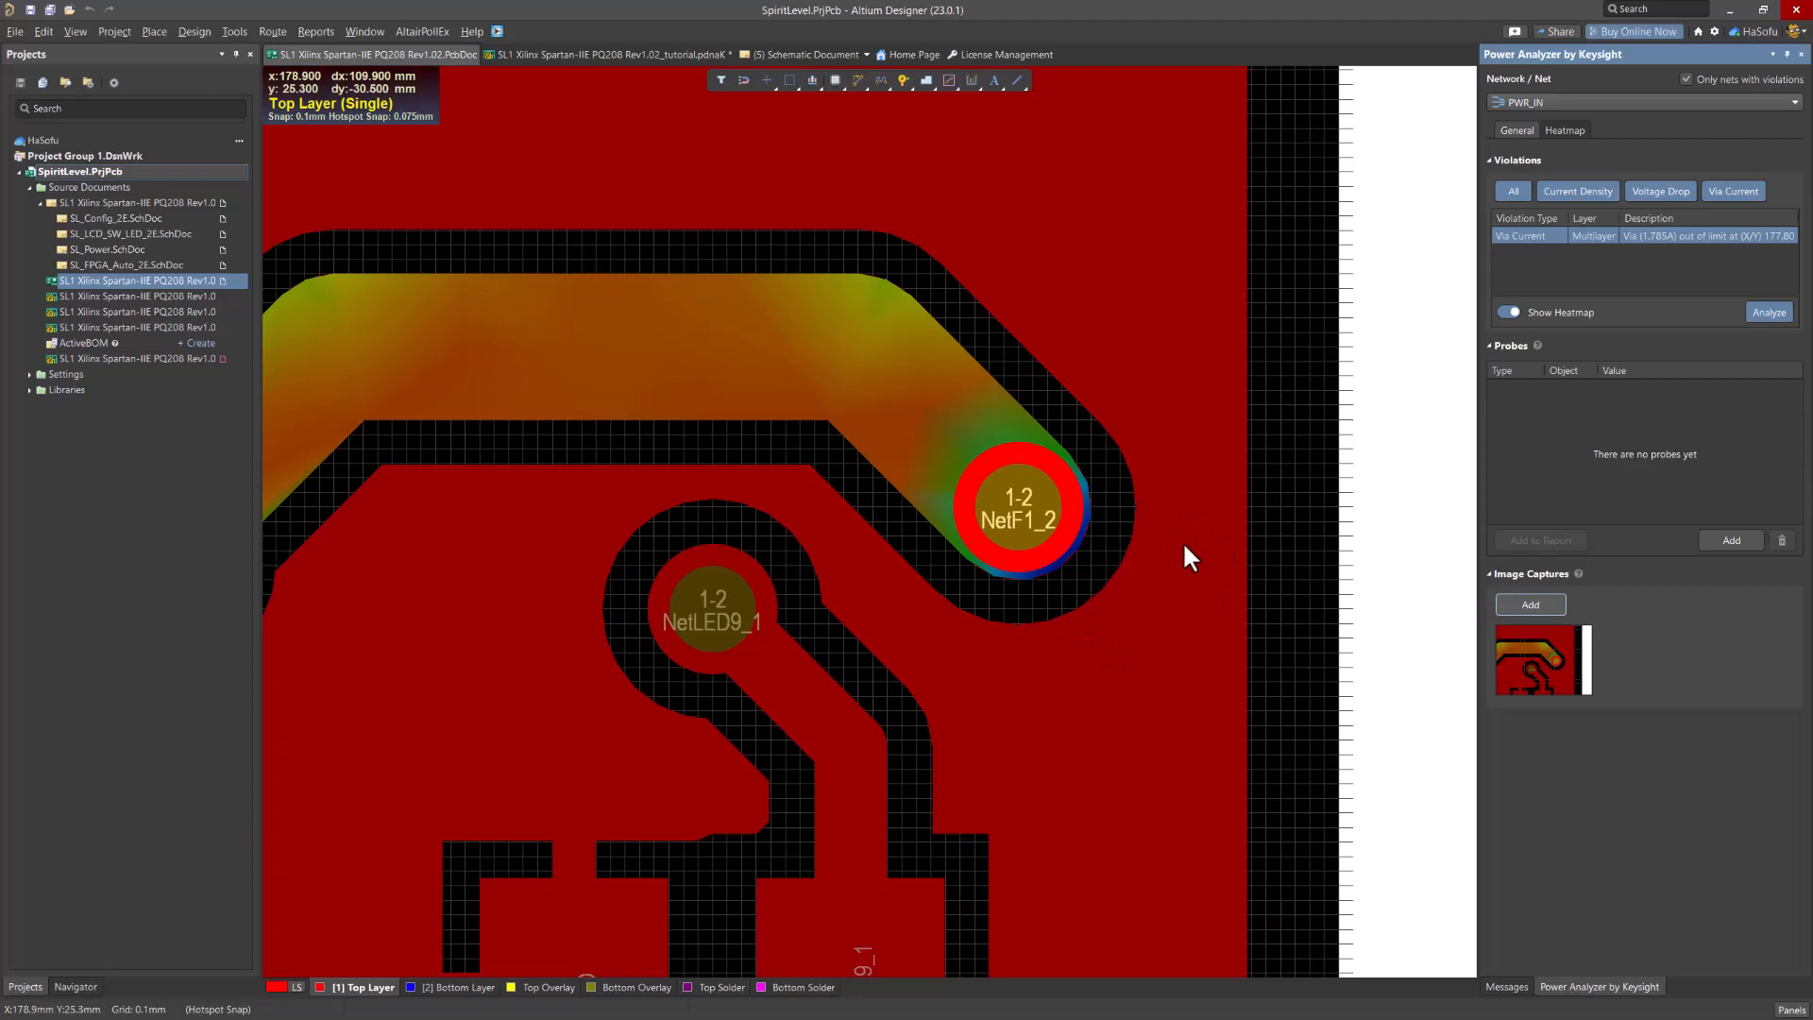
Turn on the arrows of current direction for the current density heatmap
{"action": "scroll", "coordinate": [1133, 508], "scroll_direction": "down", "scroll_amount": 3, "text": "ctrl"}
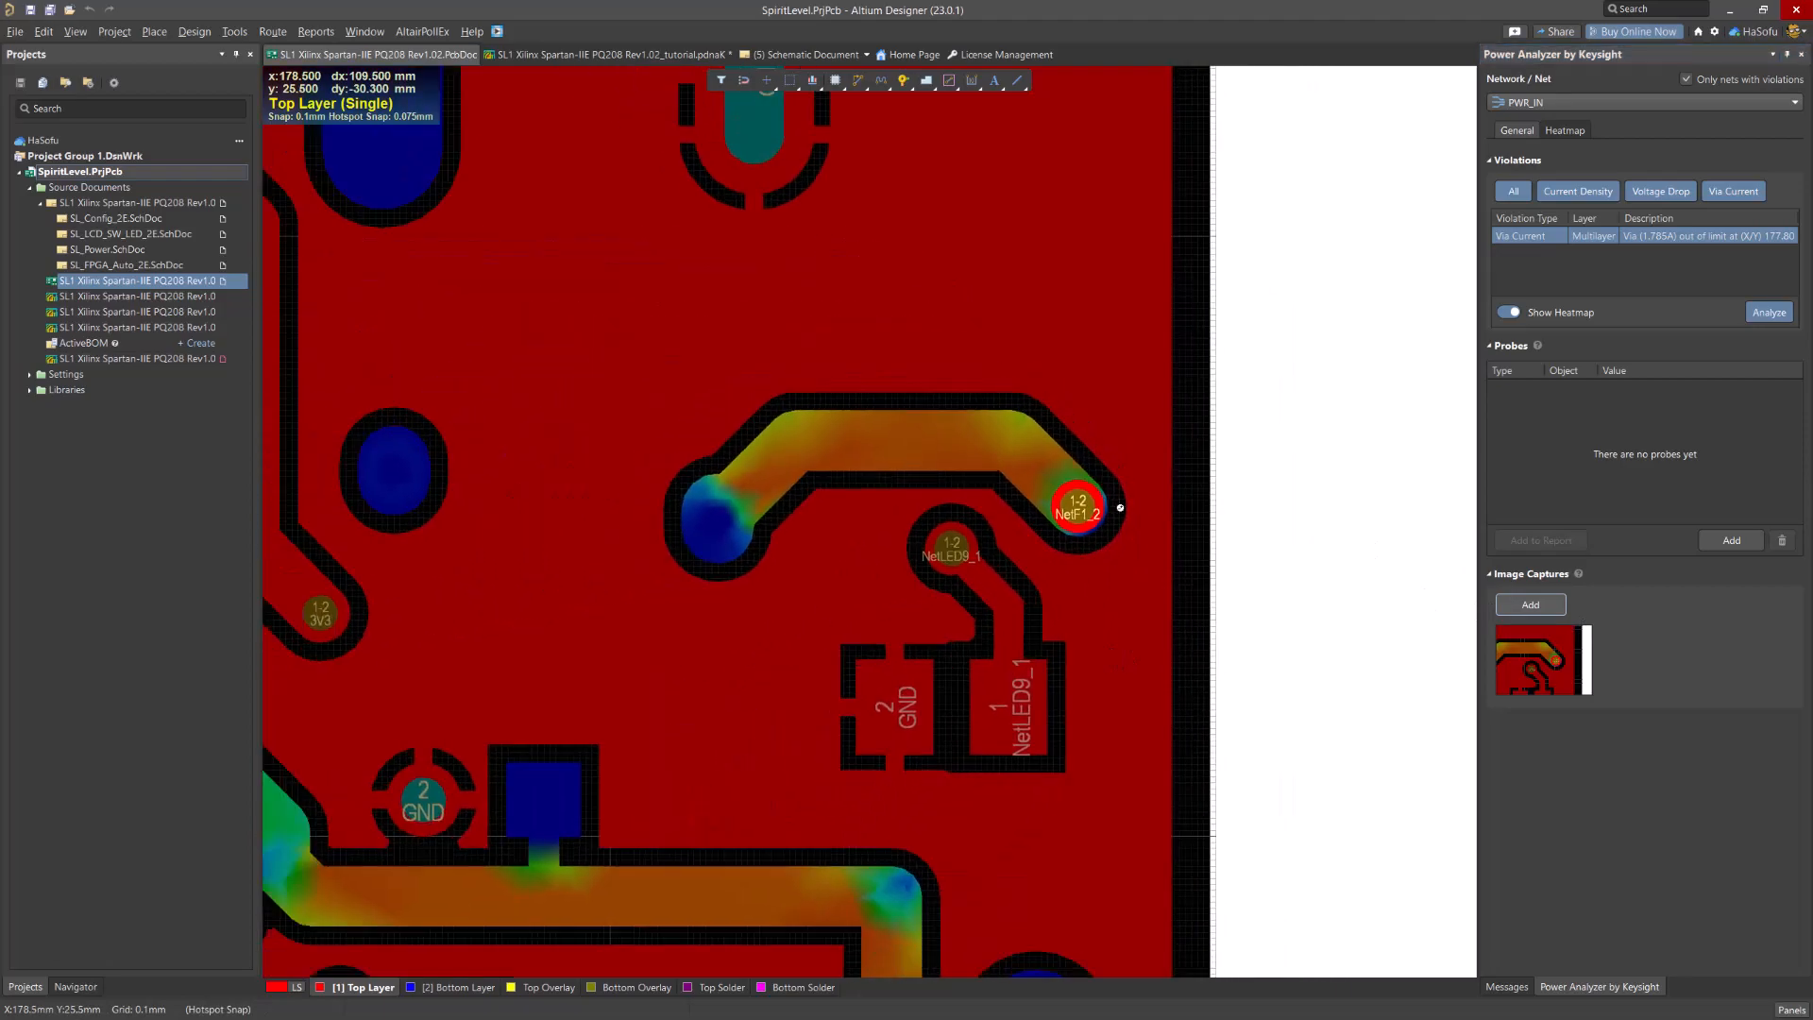
{"action": "scroll", "coordinate": [1120, 508], "scroll_direction": "down", "scroll_amount": 5, "text": "ctrl"}
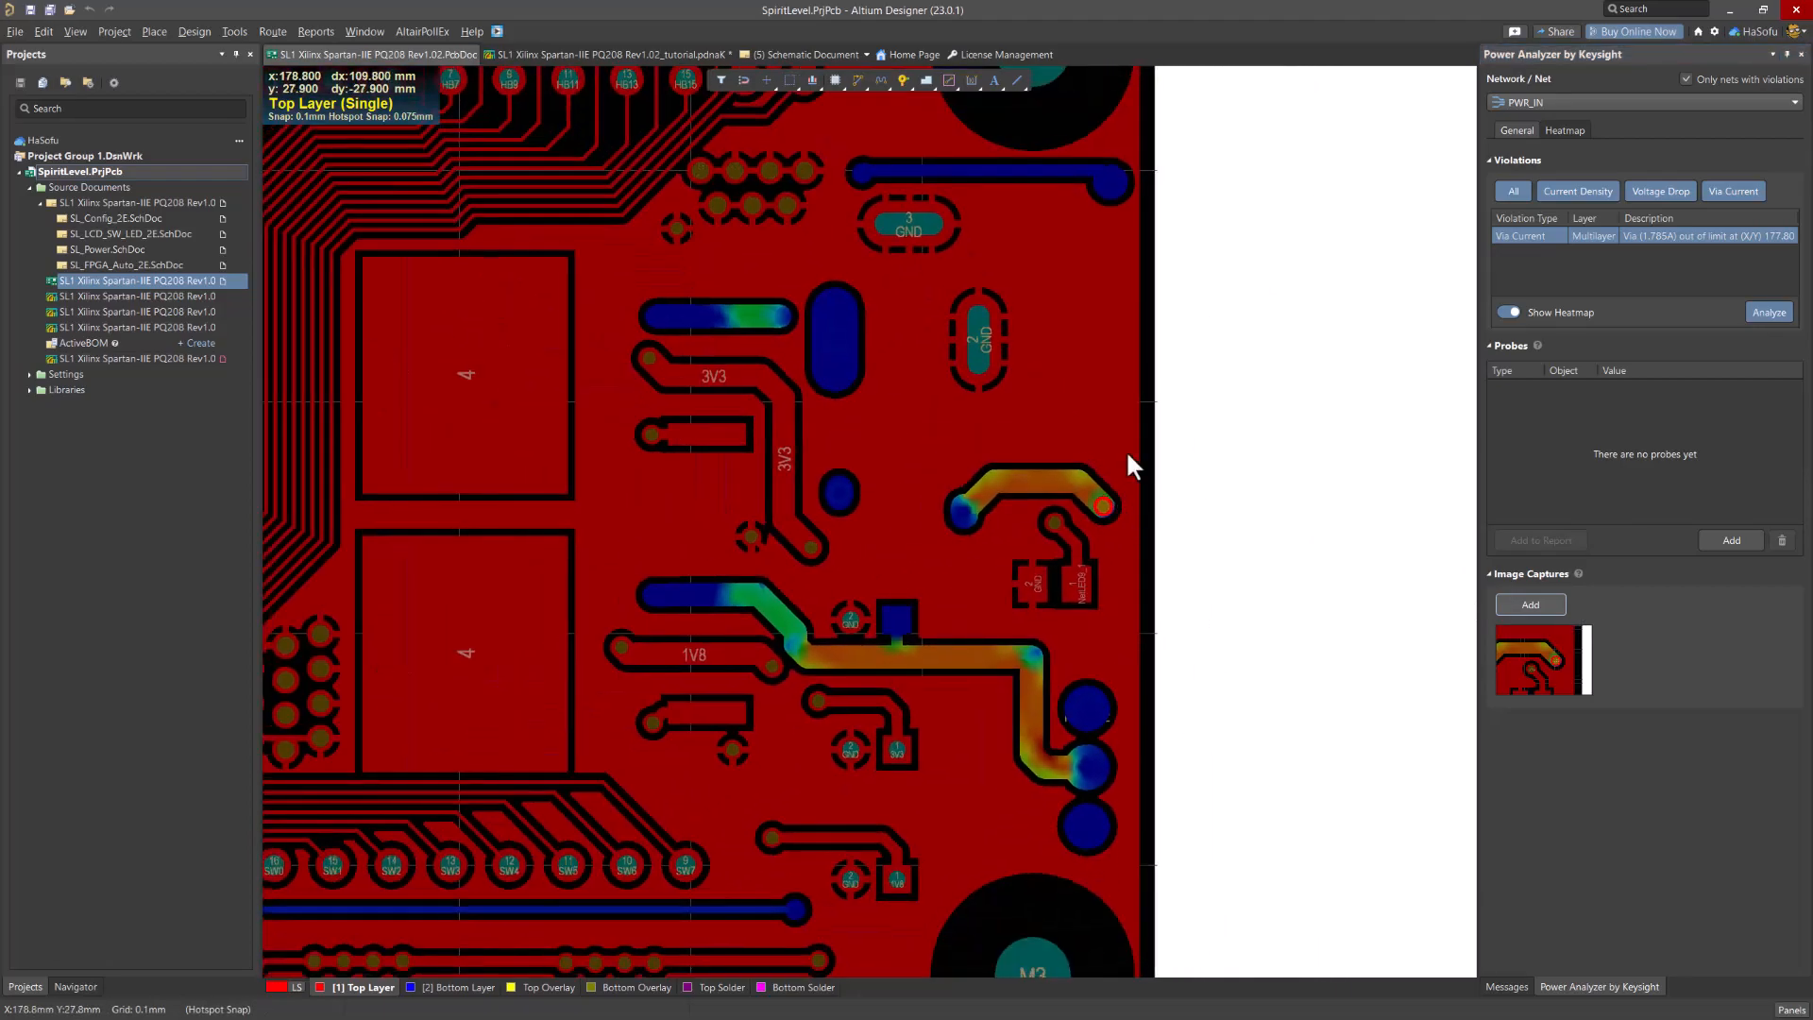
{"action": "scroll", "coordinate": [1126, 449], "scroll_direction": "up", "scroll_amount": 4, "text": "ctrl"}
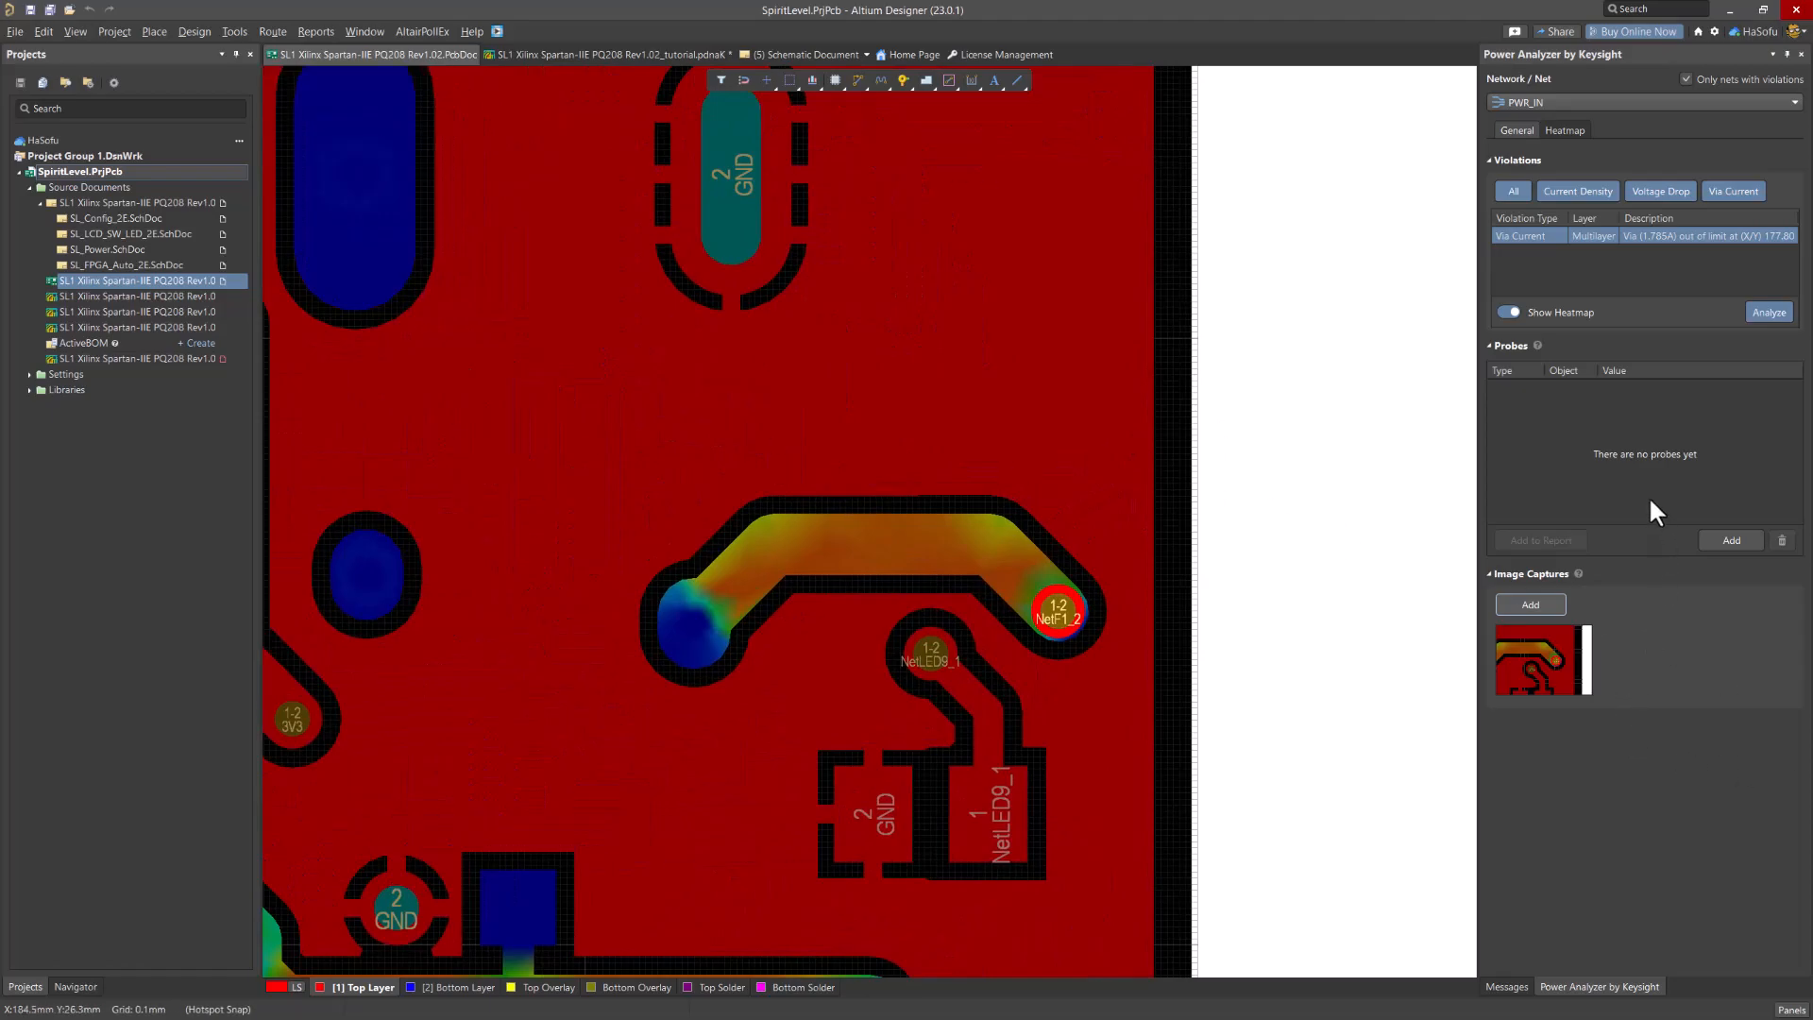
{"action": "left_click", "coordinate": [1567, 132]}
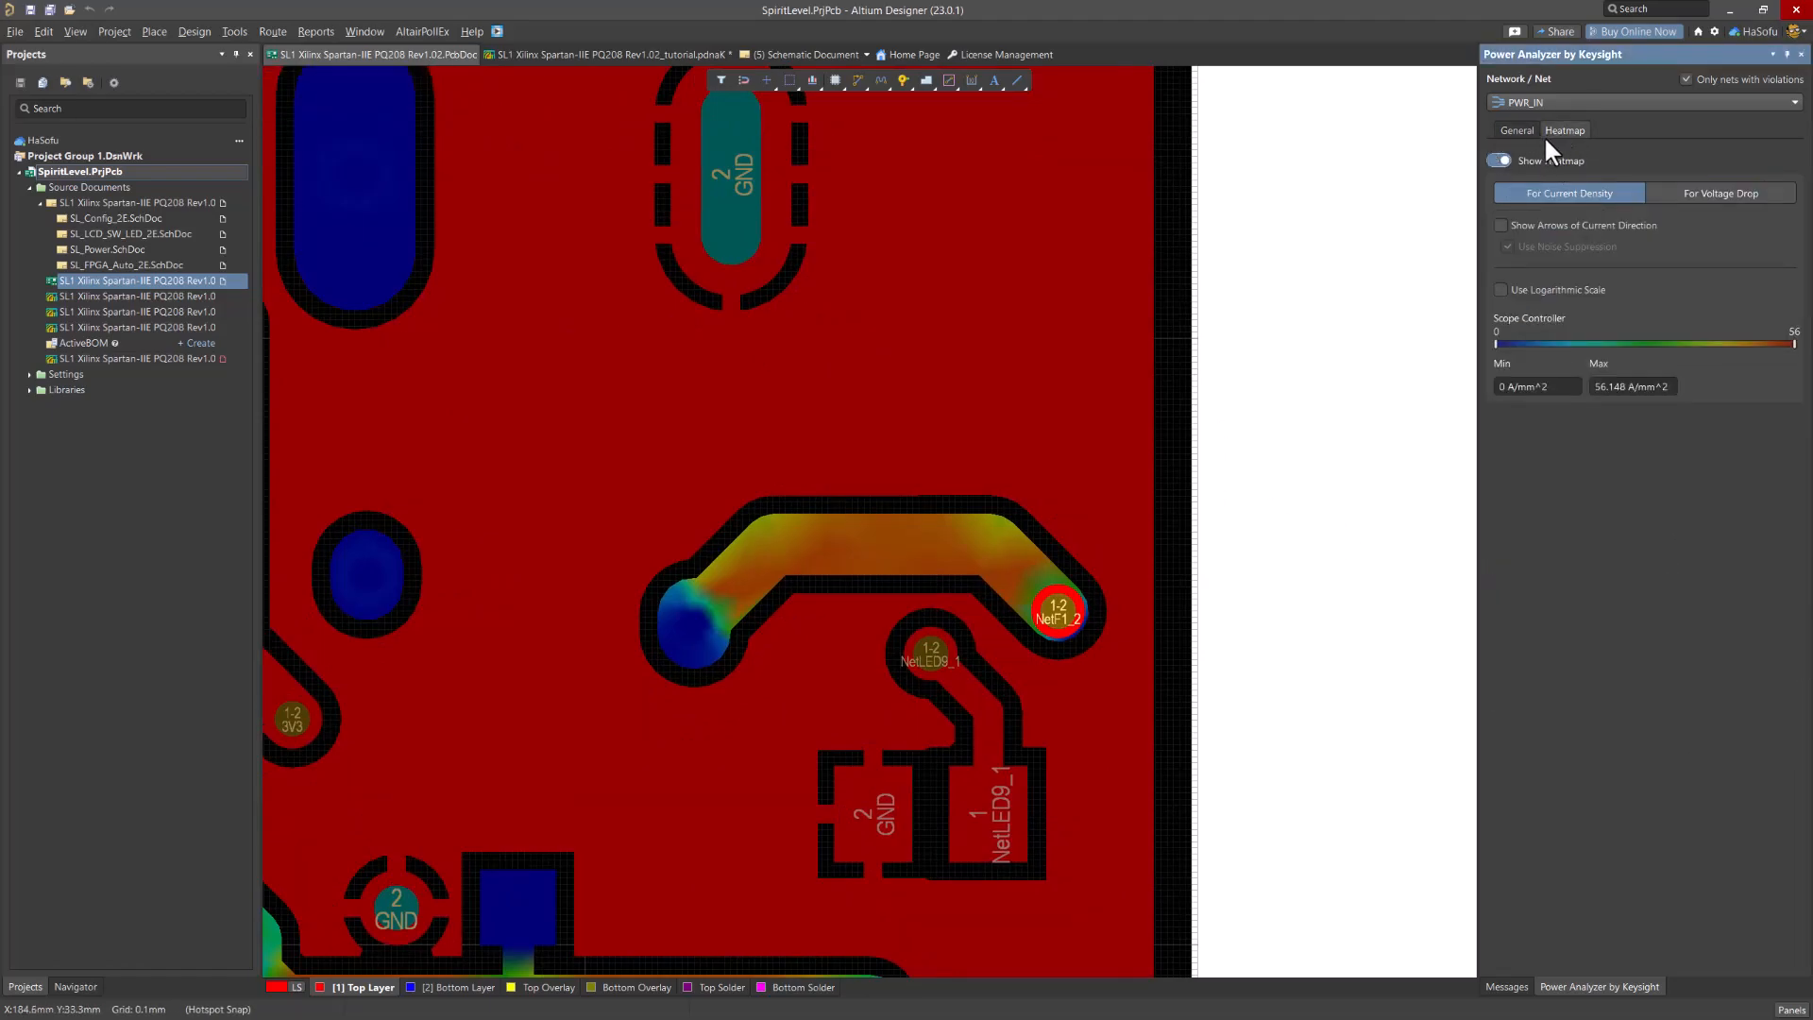
{"action": "left_click", "coordinate": [1531, 225]}
Examine the current direction arrows along the 5V, NetF1_2 and PWR_IN tracks and around the round power input pads
{"action": "scroll", "coordinate": [1173, 462], "scroll_direction": "down", "scroll_amount": 2, "text": "ctrl"}
{"action": "scroll", "coordinate": [558, 208], "scroll_direction": "up", "scroll_amount": 2, "text": "ctrl"}
{"action": "scroll", "coordinate": [558, 208], "scroll_direction": "up", "scroll_amount": 1, "text": "ctrl"}
{"action": "scroll", "coordinate": [558, 207], "scroll_direction": "down", "scroll_amount": 4, "text": "ctrl"}
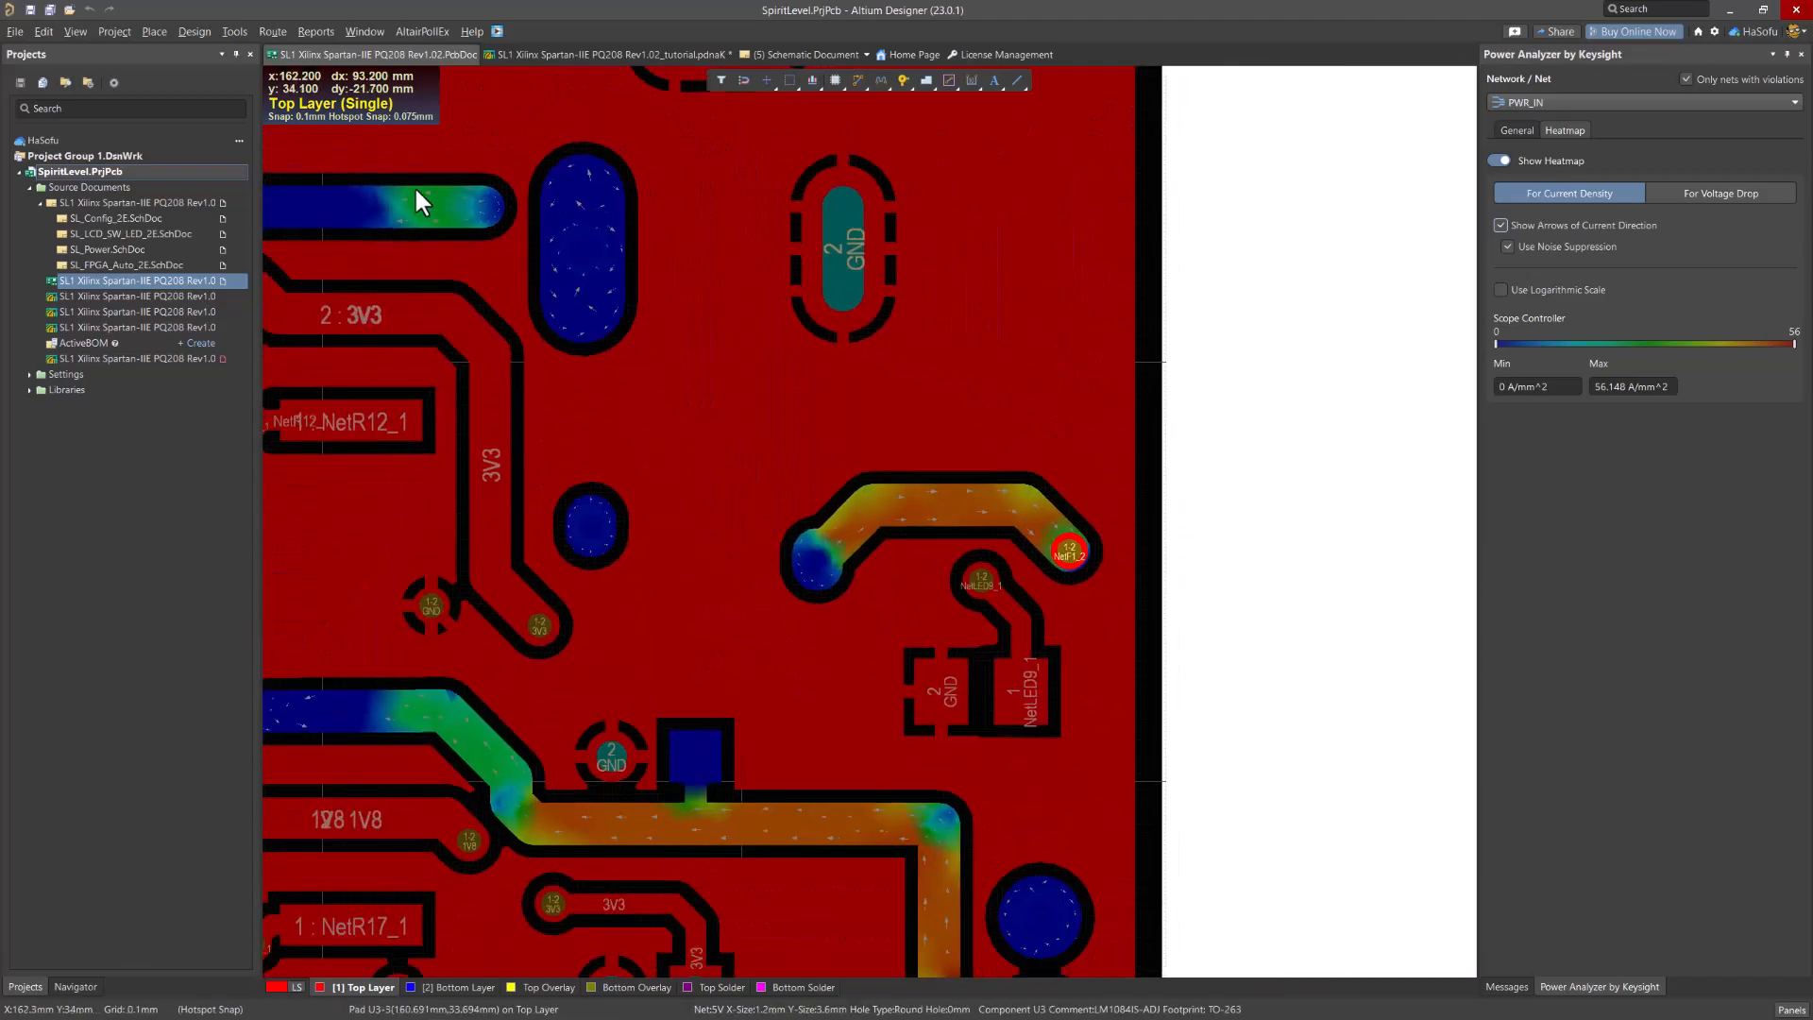
{"action": "scroll", "coordinate": [422, 203], "scroll_direction": "up", "scroll_amount": 3, "text": "ctrl"}
{"action": "scroll", "coordinate": [638, 349], "scroll_direction": "down", "scroll_amount": 1, "text": "ctrl"}
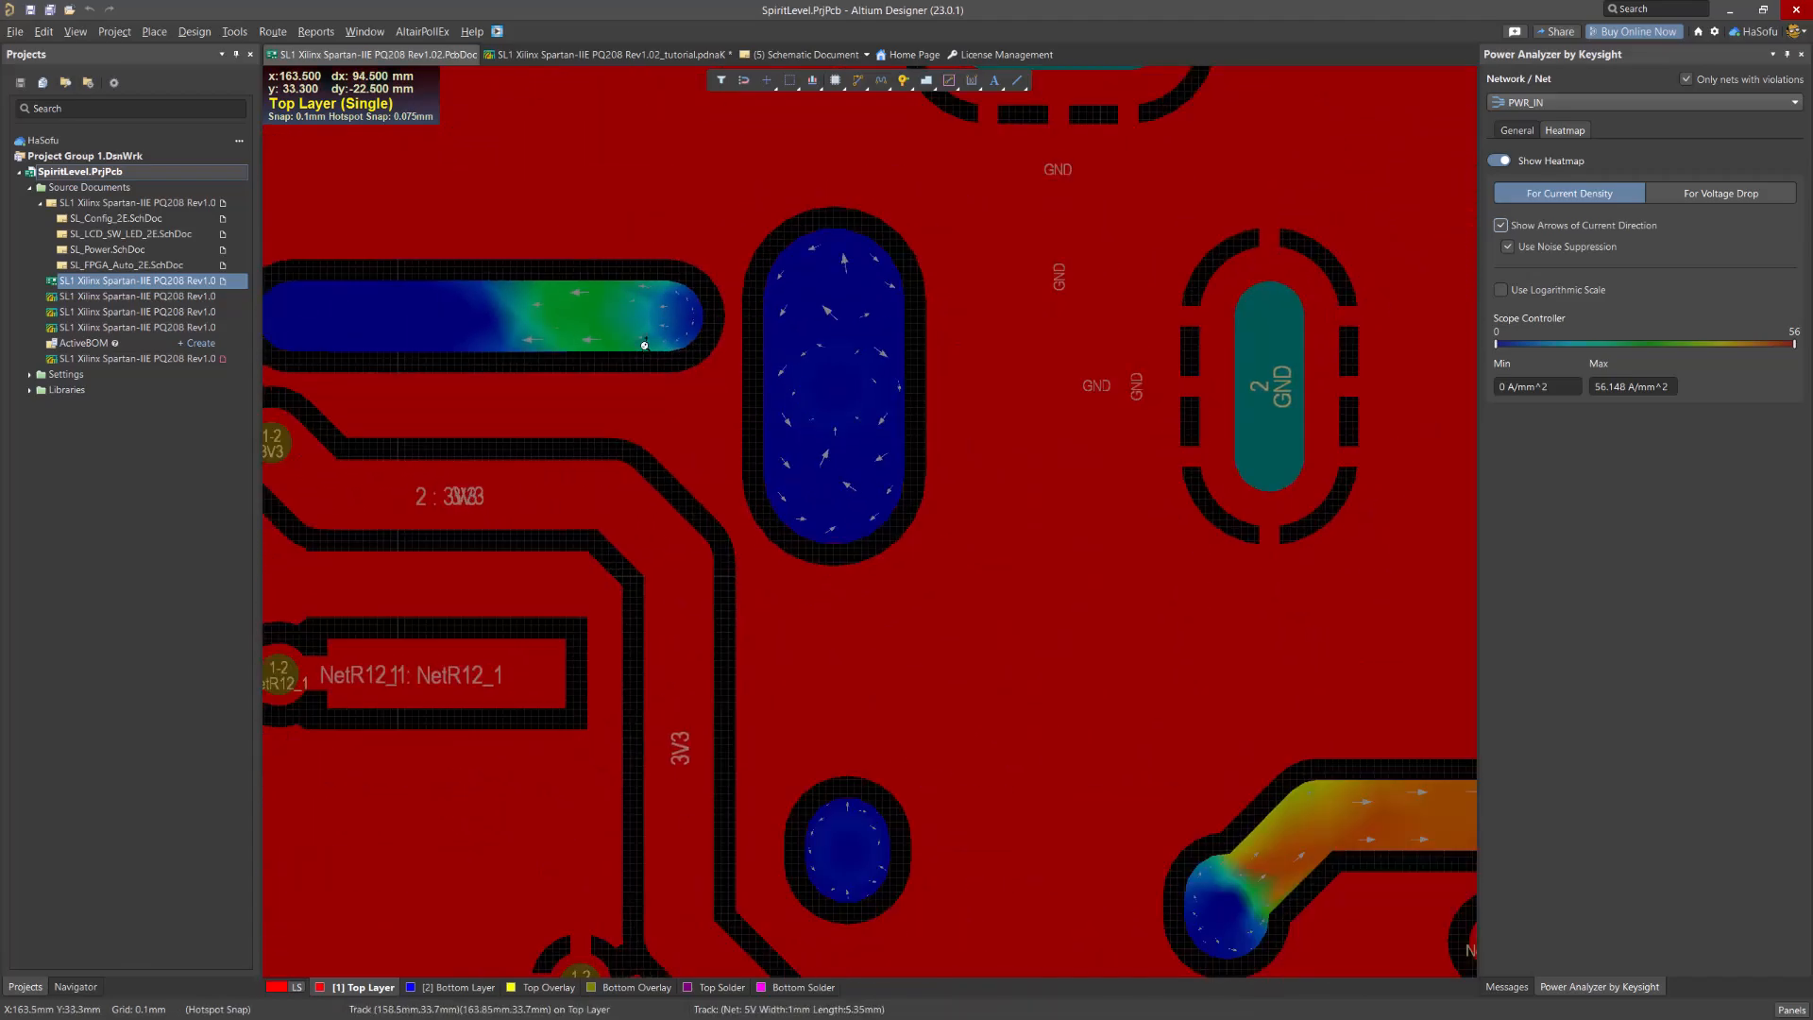
{"action": "scroll", "coordinate": [644, 346], "scroll_direction": "down", "scroll_amount": 3, "text": "ctrl"}
{"action": "right_click_drag", "start_coordinate": [830, 554], "coordinate": [757, 419]}
{"action": "scroll", "coordinate": [1016, 416], "scroll_direction": "up", "scroll_amount": 6, "text": "ctrl"}
{"action": "right_click_drag", "start_coordinate": [922, 577], "coordinate": [848, 451]}
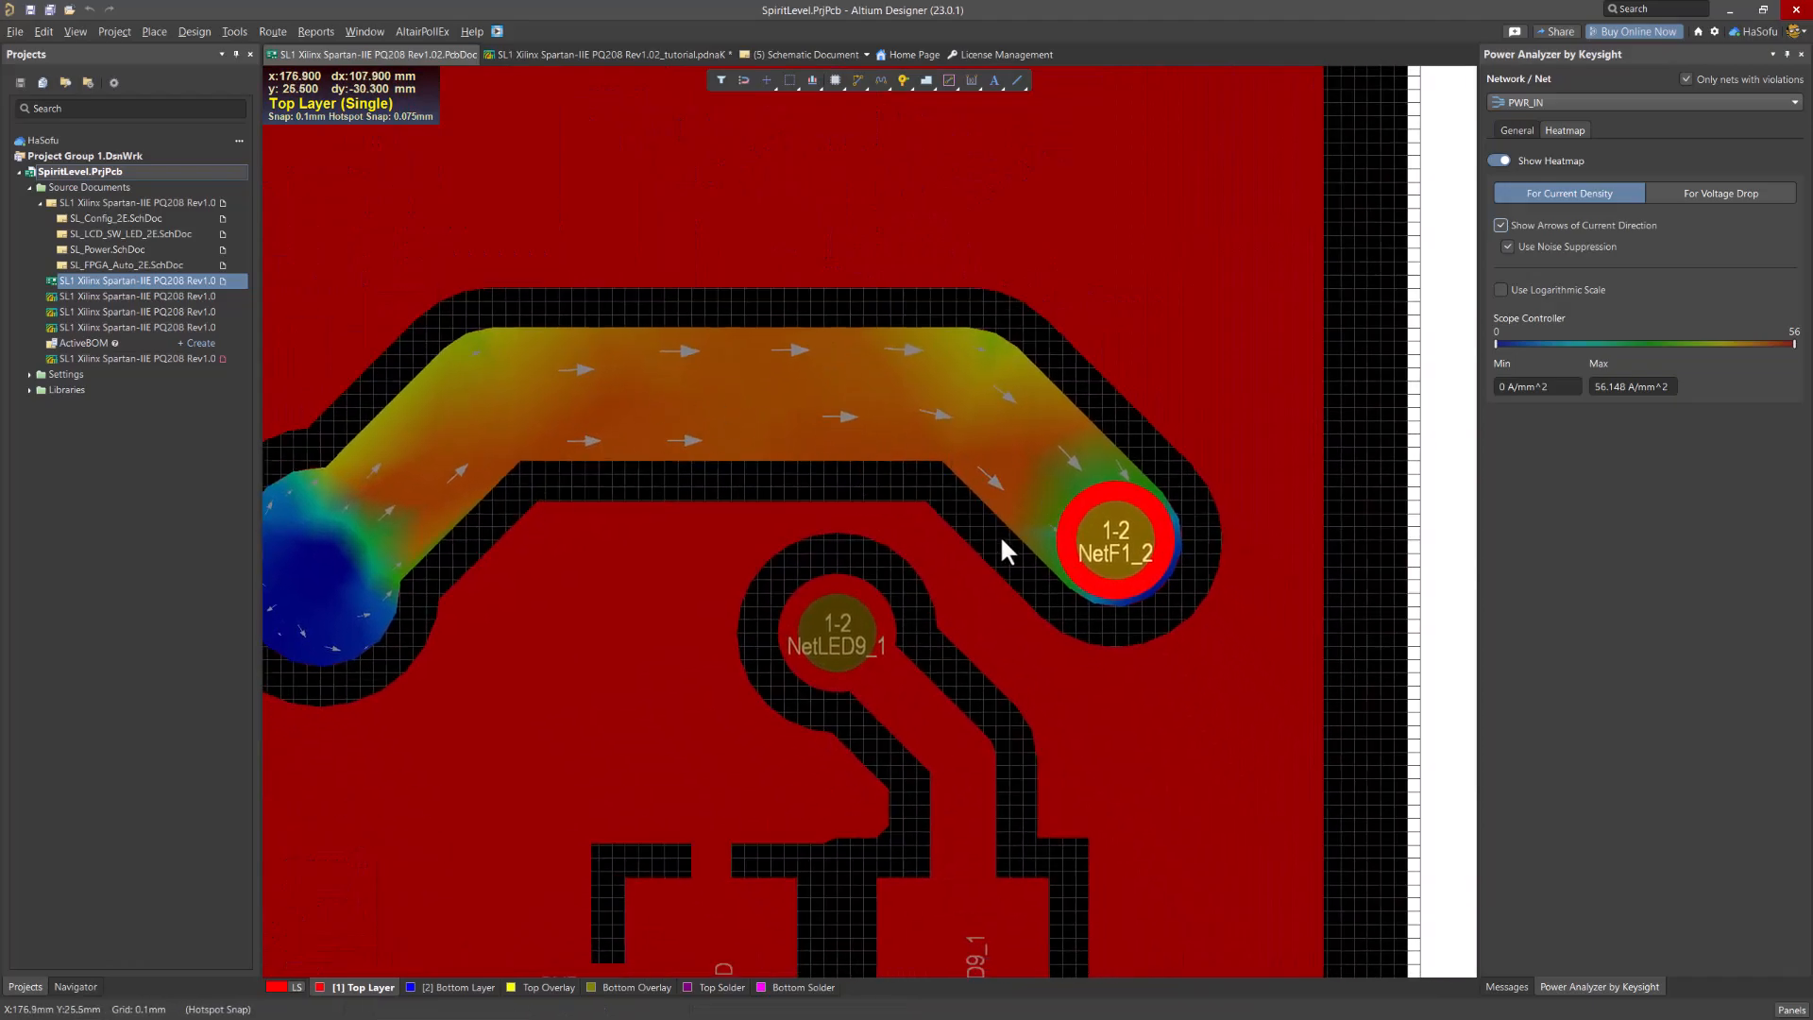
{"action": "scroll", "coordinate": [1006, 543], "scroll_direction": "down", "scroll_amount": 4, "text": "ctrl"}
{"action": "mouse_move", "coordinate": [1011, 529]}
{"action": "right_mouse_down"}
{"action": "mouse_move", "coordinate": [970, 566]}
{"action": "mouse_move", "coordinate": [1182, 250]}
{"action": "right_mouse_up"}
{"action": "scroll", "coordinate": [892, 513], "scroll_direction": "up", "scroll_amount": 3, "text": "ctrl"}
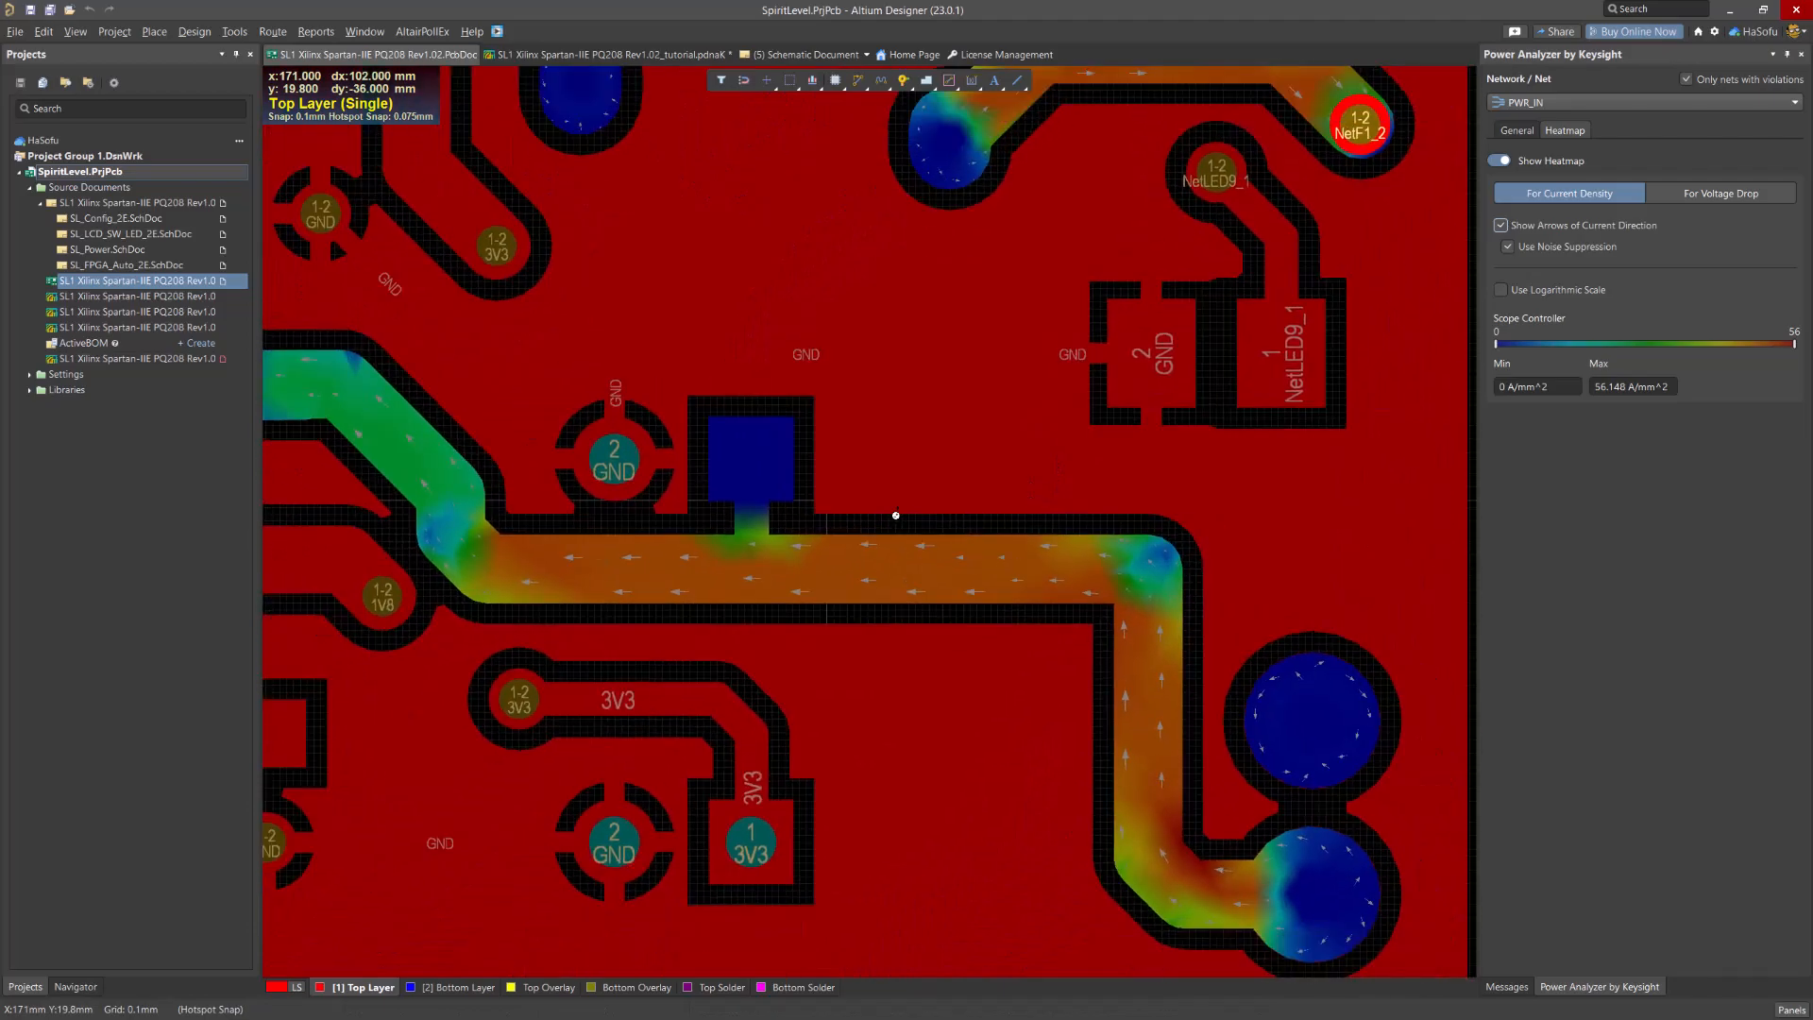
{"action": "scroll", "coordinate": [907, 529], "scroll_direction": "down", "scroll_amount": 3, "text": "ctrl"}
{"action": "right_click_drag", "start_coordinate": [911, 579], "coordinate": [894, 483]}
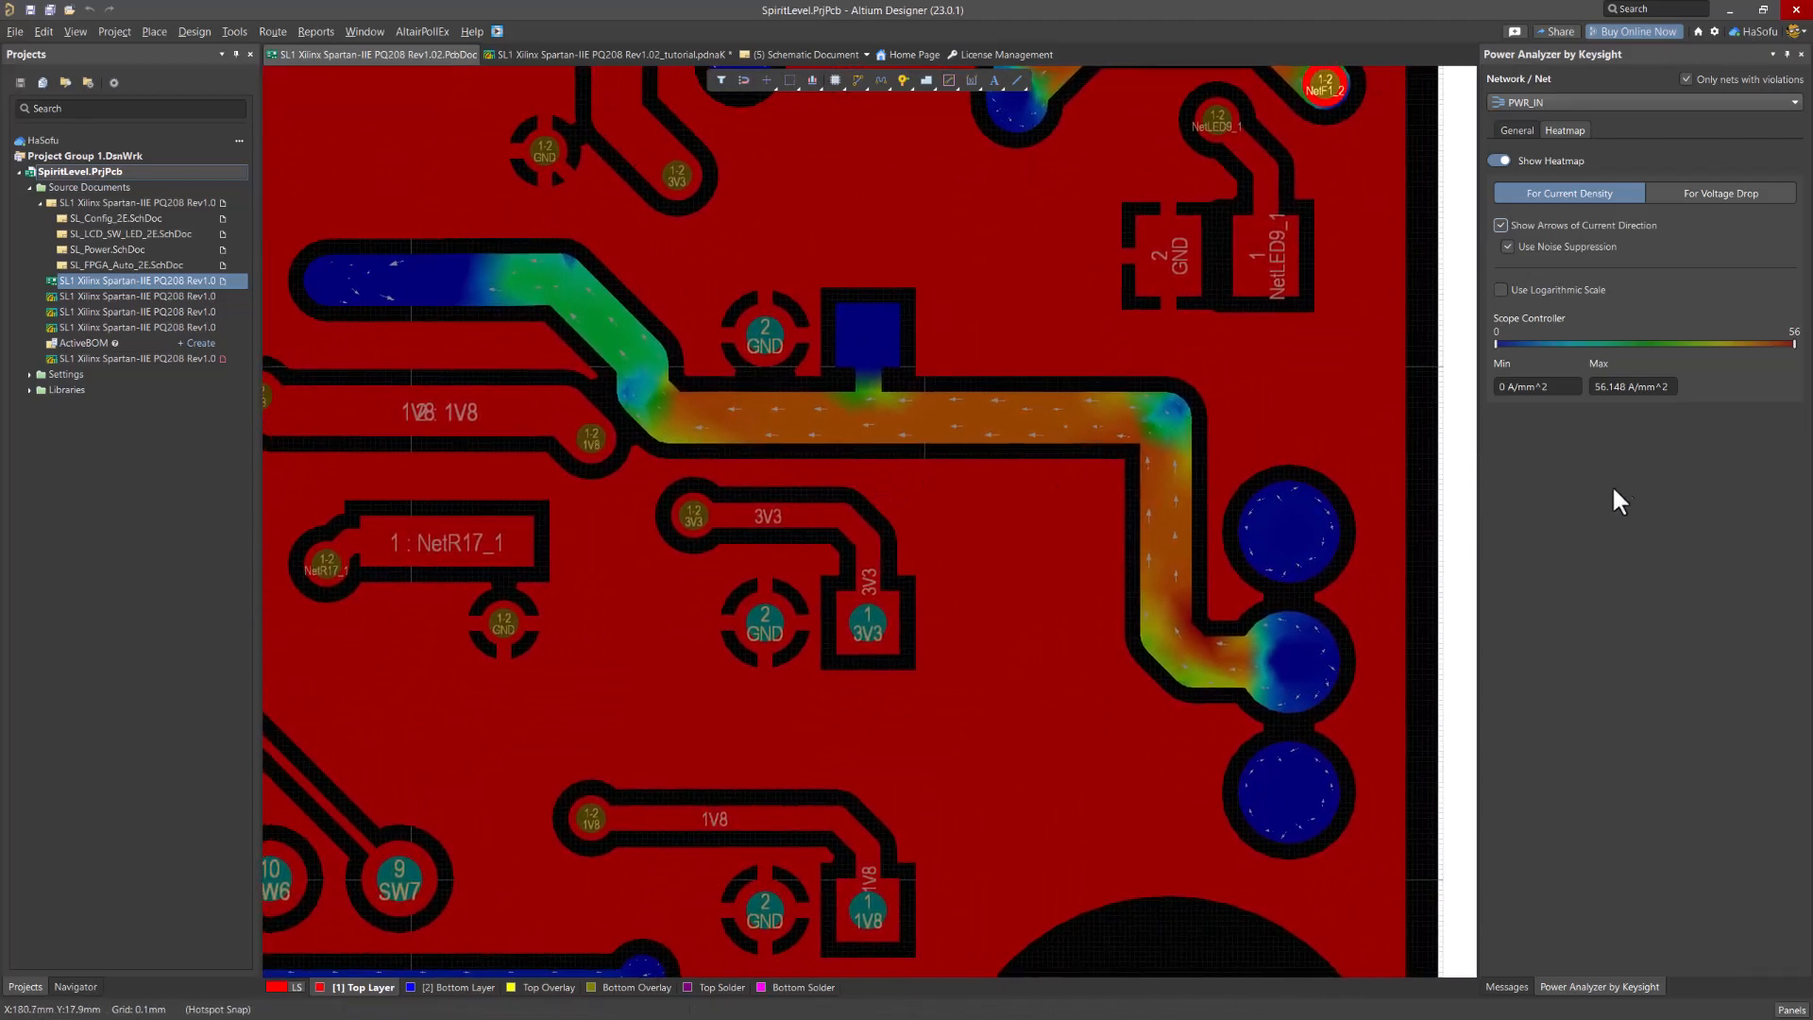
Try the logarithmic scale on the current density heatmap, inspect the round power input pads, and return to the linear scale
{"action": "left_click", "coordinate": [1575, 335]}
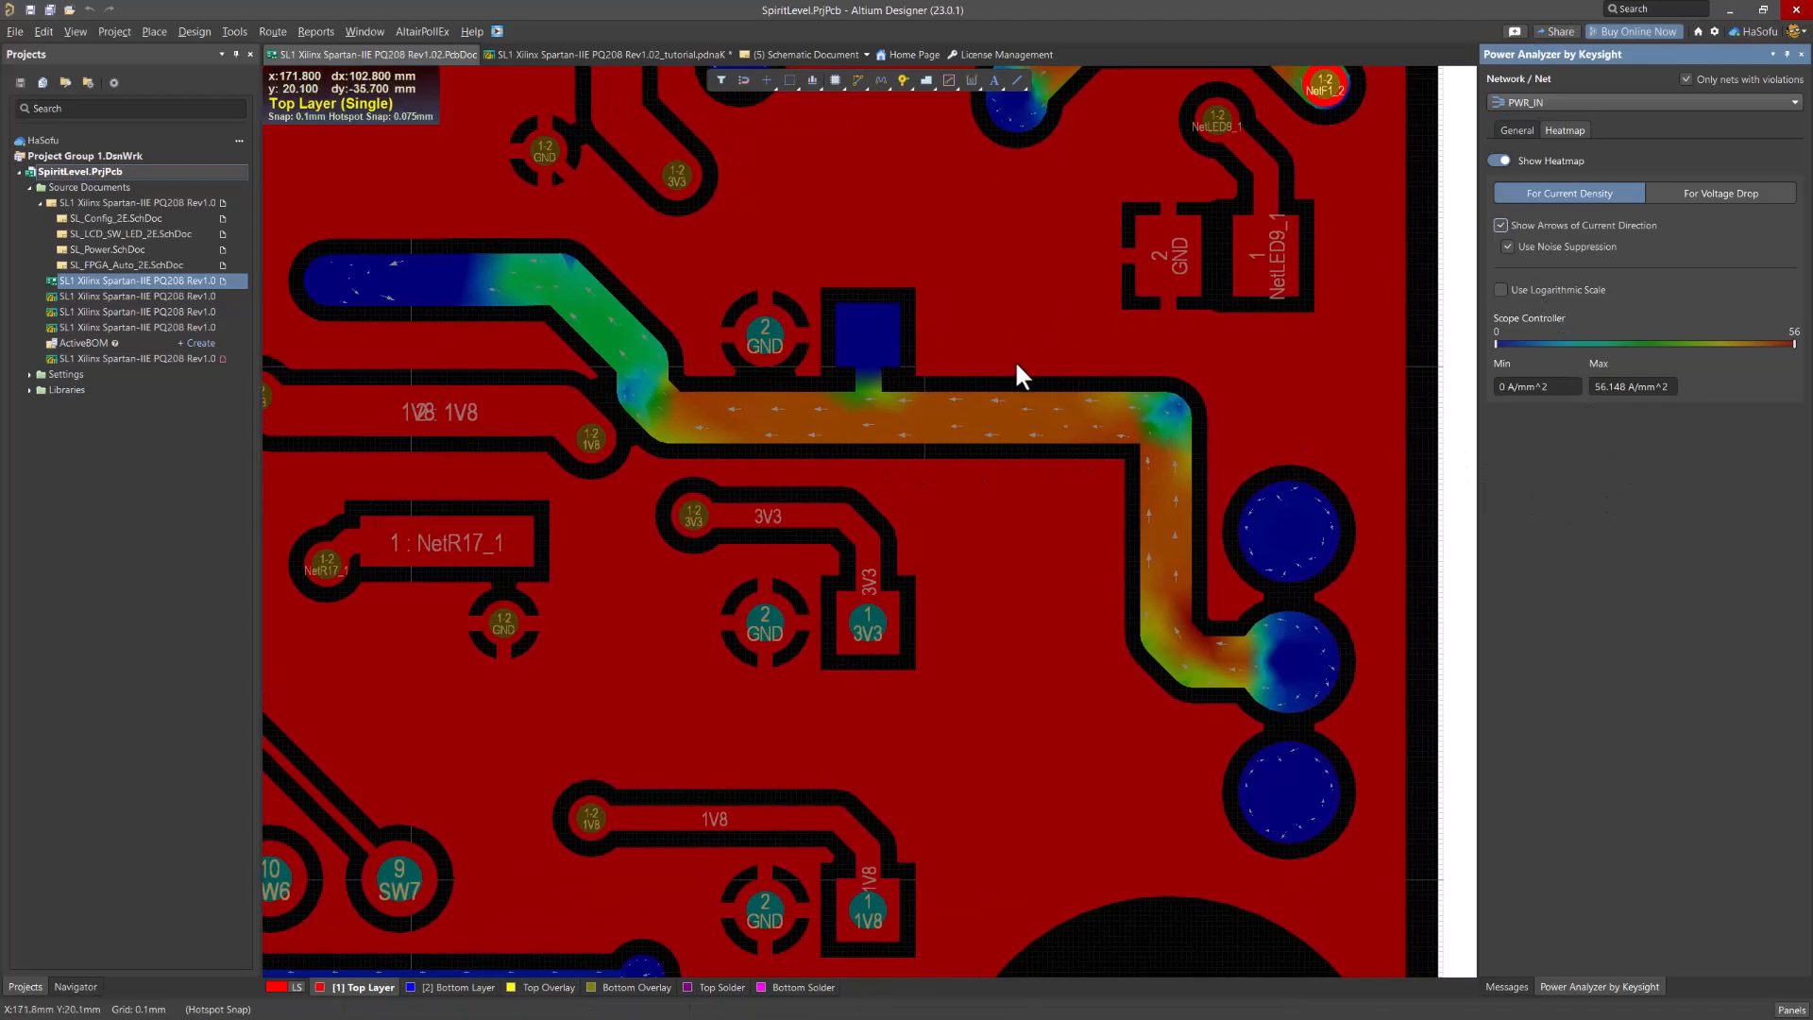
{"action": "scroll", "coordinate": [1020, 364], "scroll_direction": "down", "scroll_amount": 4, "text": "ctrl"}
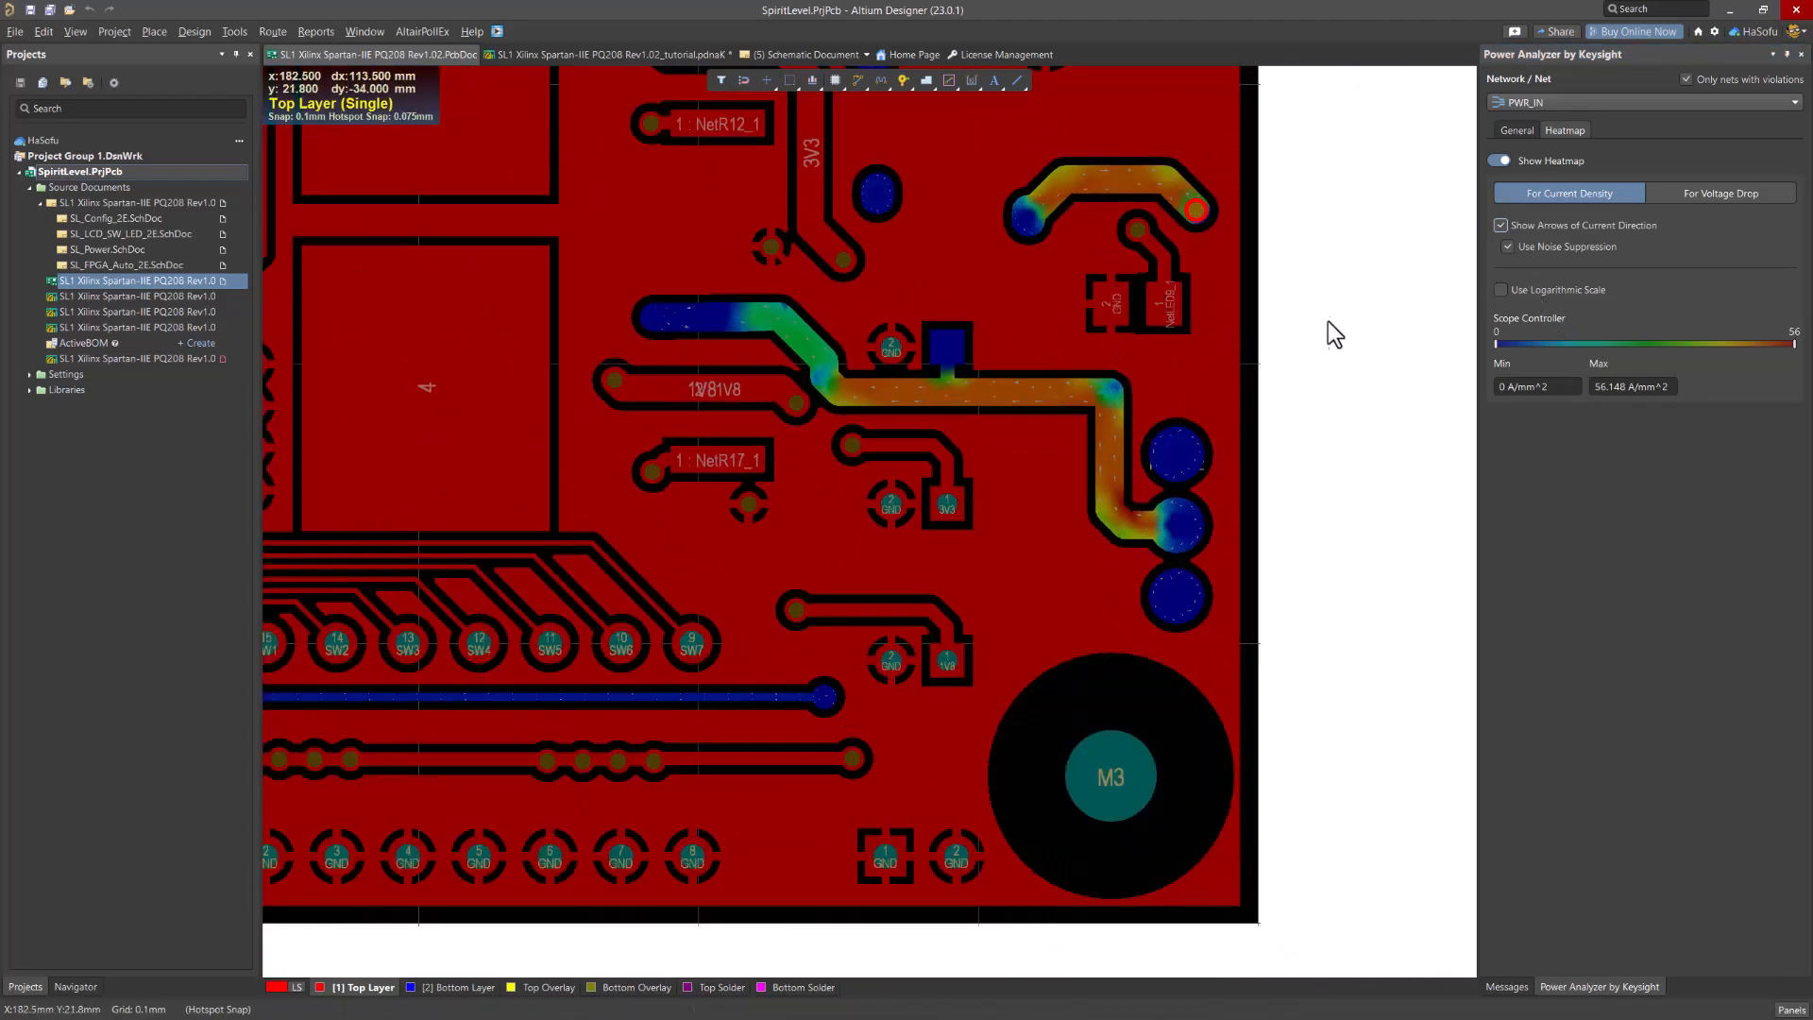
{"action": "left_click", "coordinate": [1500, 289]}
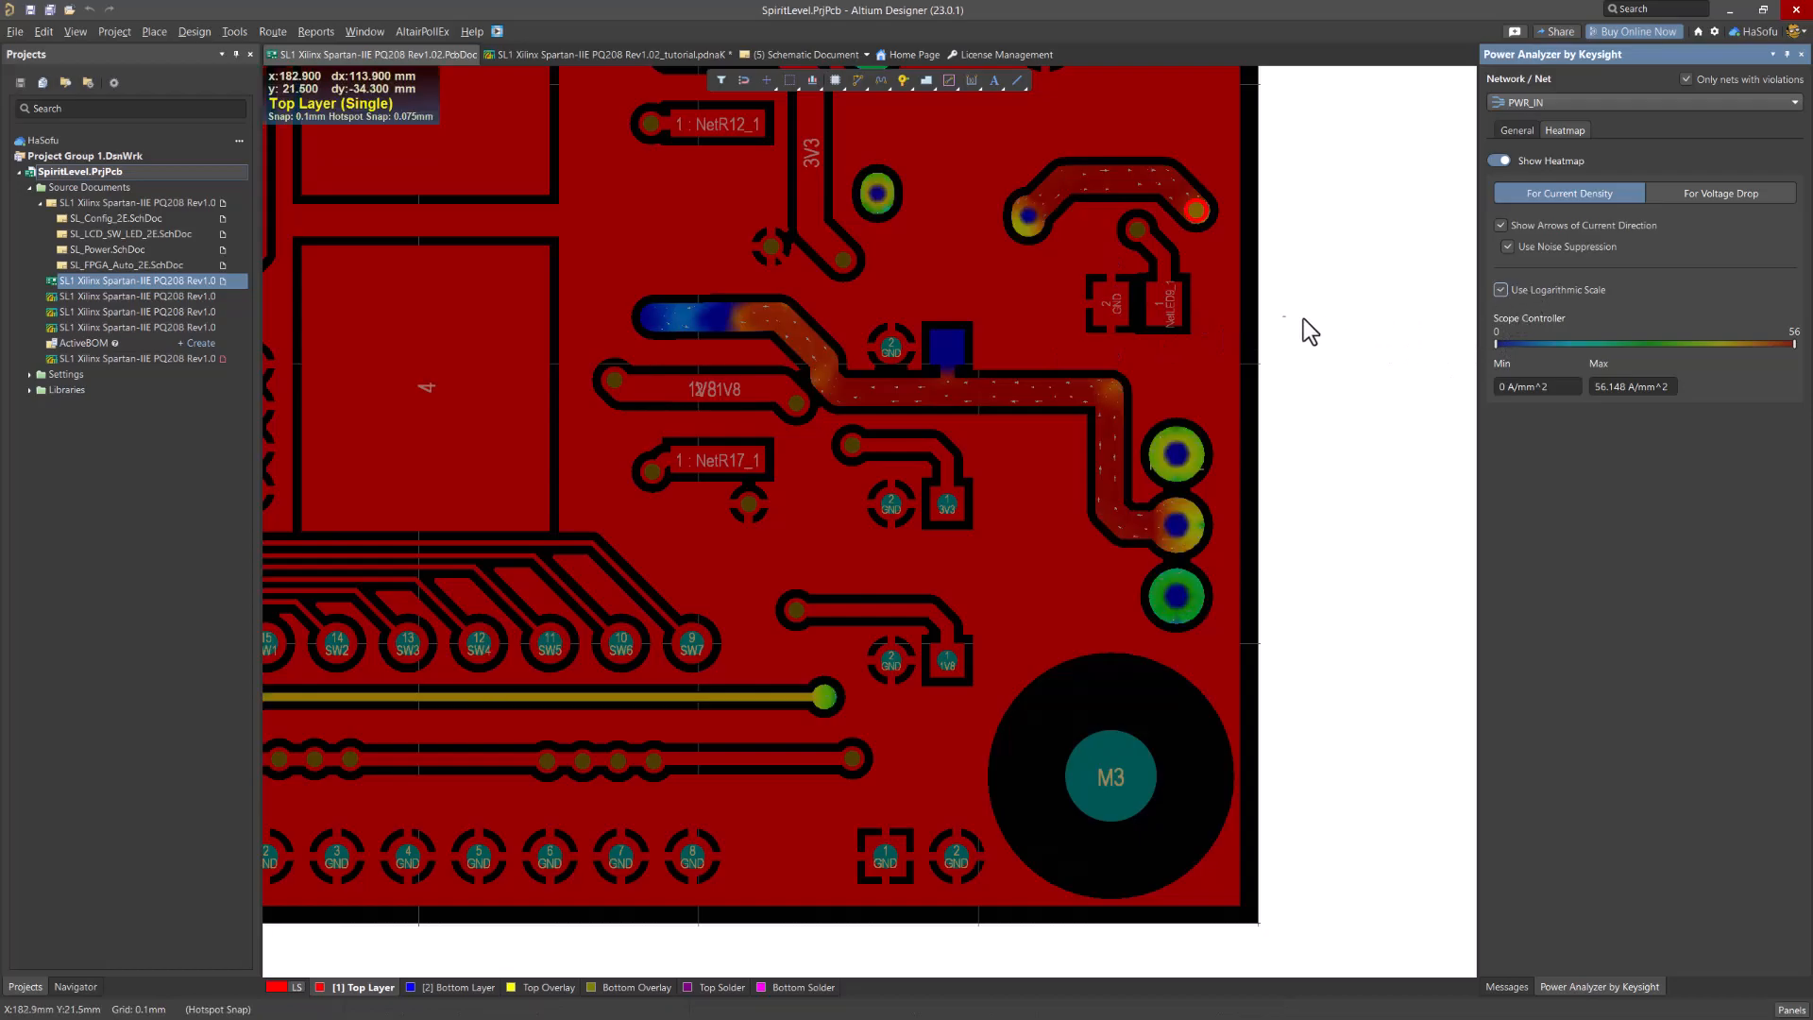
{"action": "mouse_move", "coordinate": [1135, 391]}
{"action": "middle_mouse_down"}
{"action": "mouse_move", "coordinate": [1135, 439]}
{"action": "mouse_move", "coordinate": [1135, 395]}
{"action": "middle_mouse_up"}
{"action": "scroll", "coordinate": [1135, 395], "scroll_direction": "up", "scroll_amount": 4, "text": "ctrl"}
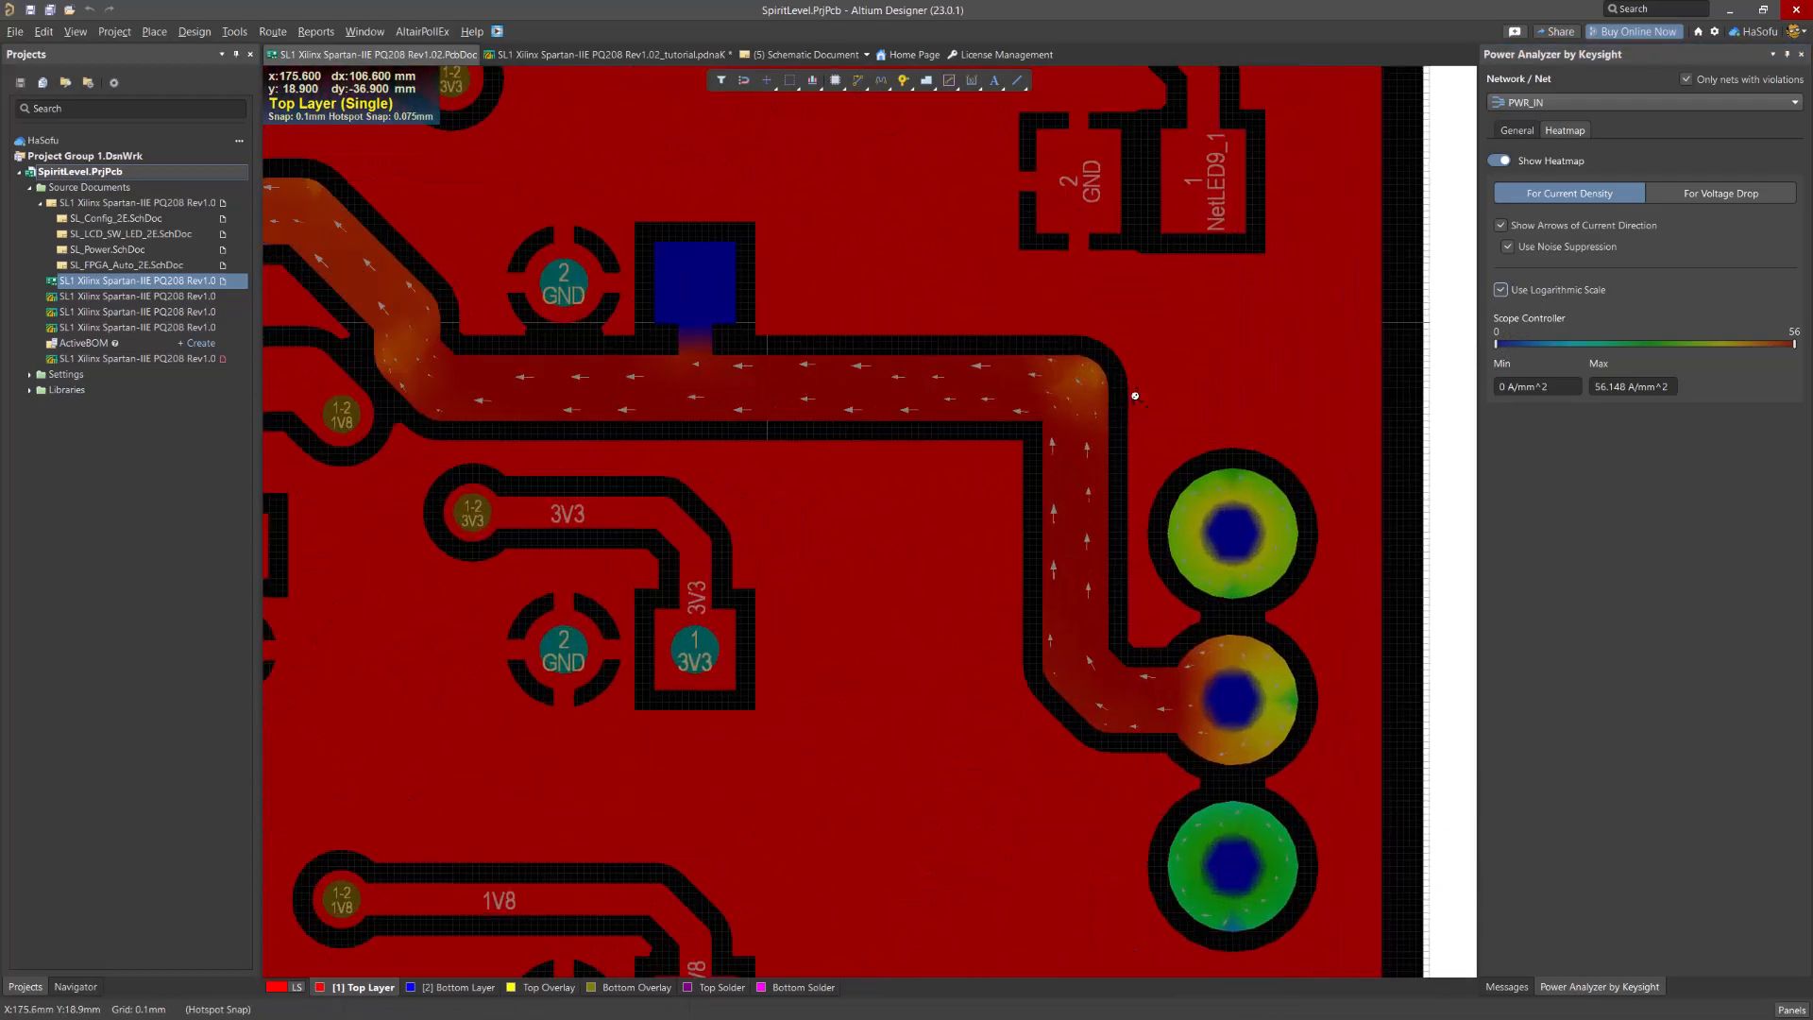
{"action": "scroll", "coordinate": [1134, 396], "scroll_direction": "down", "scroll_amount": 2, "text": "ctrl"}
{"action": "scroll", "coordinate": [1135, 395], "scroll_direction": "up", "scroll_amount": 2, "text": "ctrl"}
{"action": "scroll", "coordinate": [1135, 396], "scroll_direction": "down", "scroll_amount": 2, "text": "ctrl"}
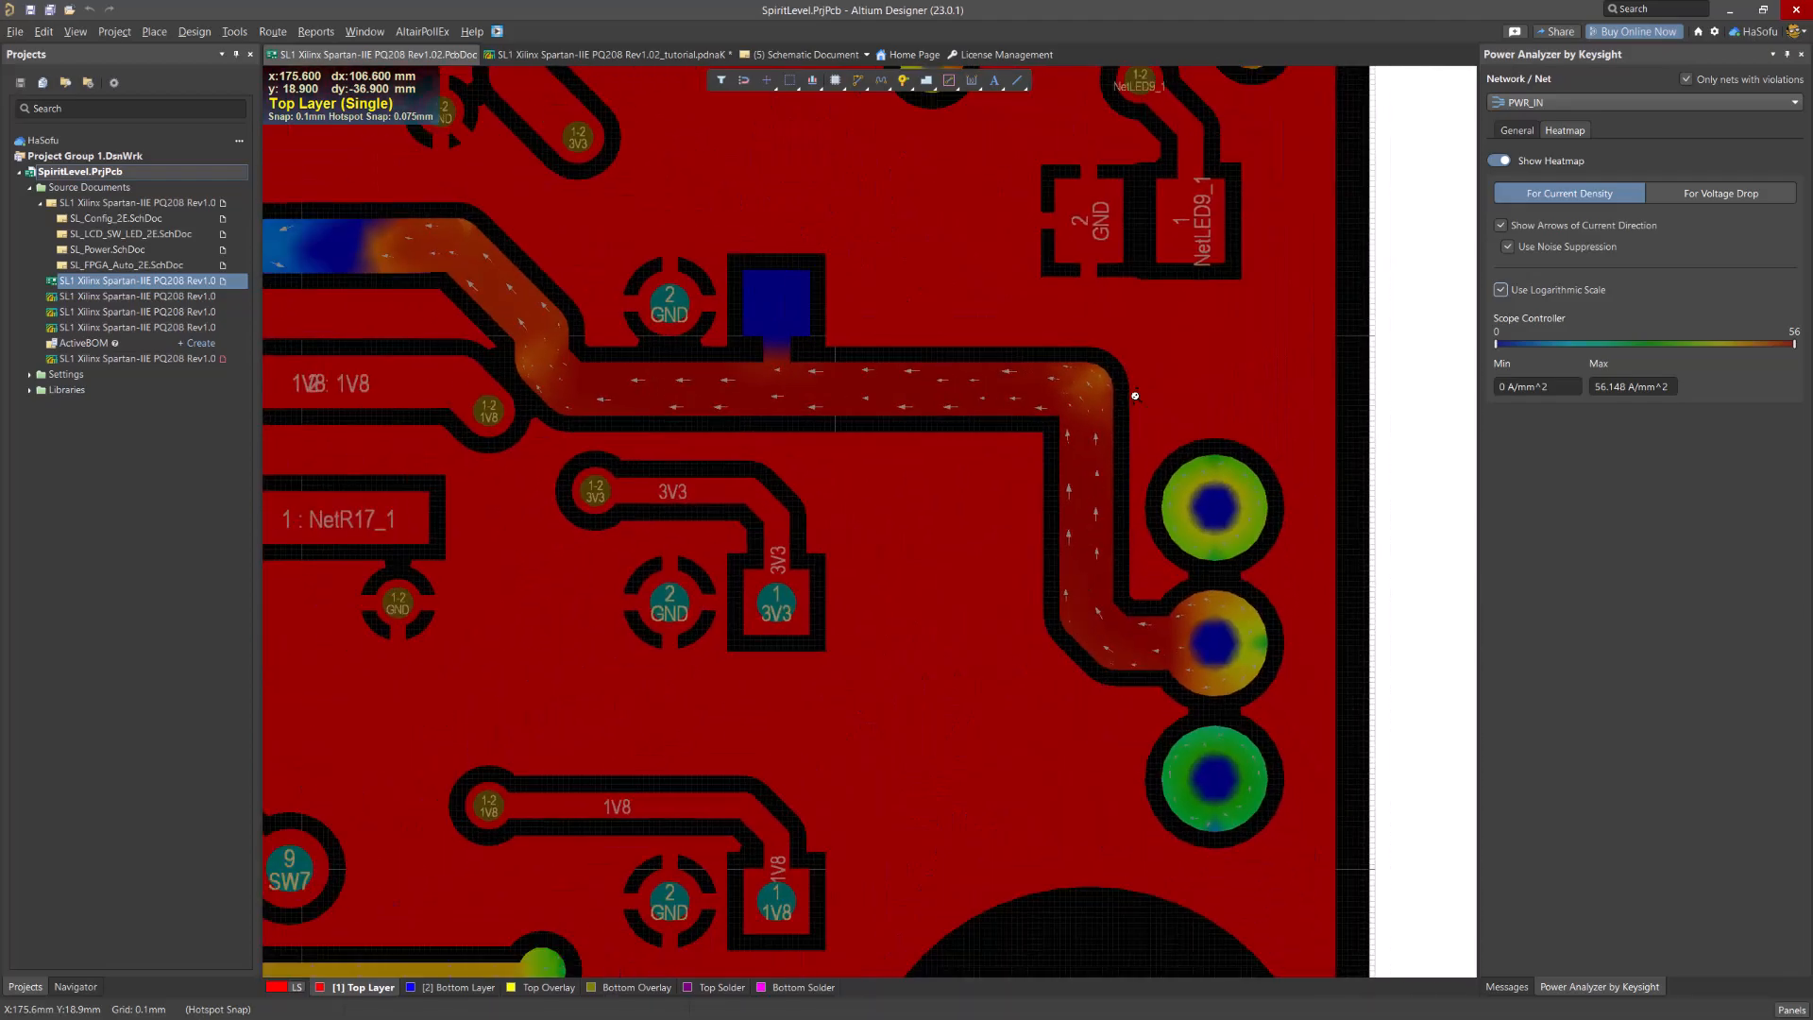
{"action": "scroll", "coordinate": [1171, 519], "scroll_direction": "up", "scroll_amount": 5, "text": "ctrl"}
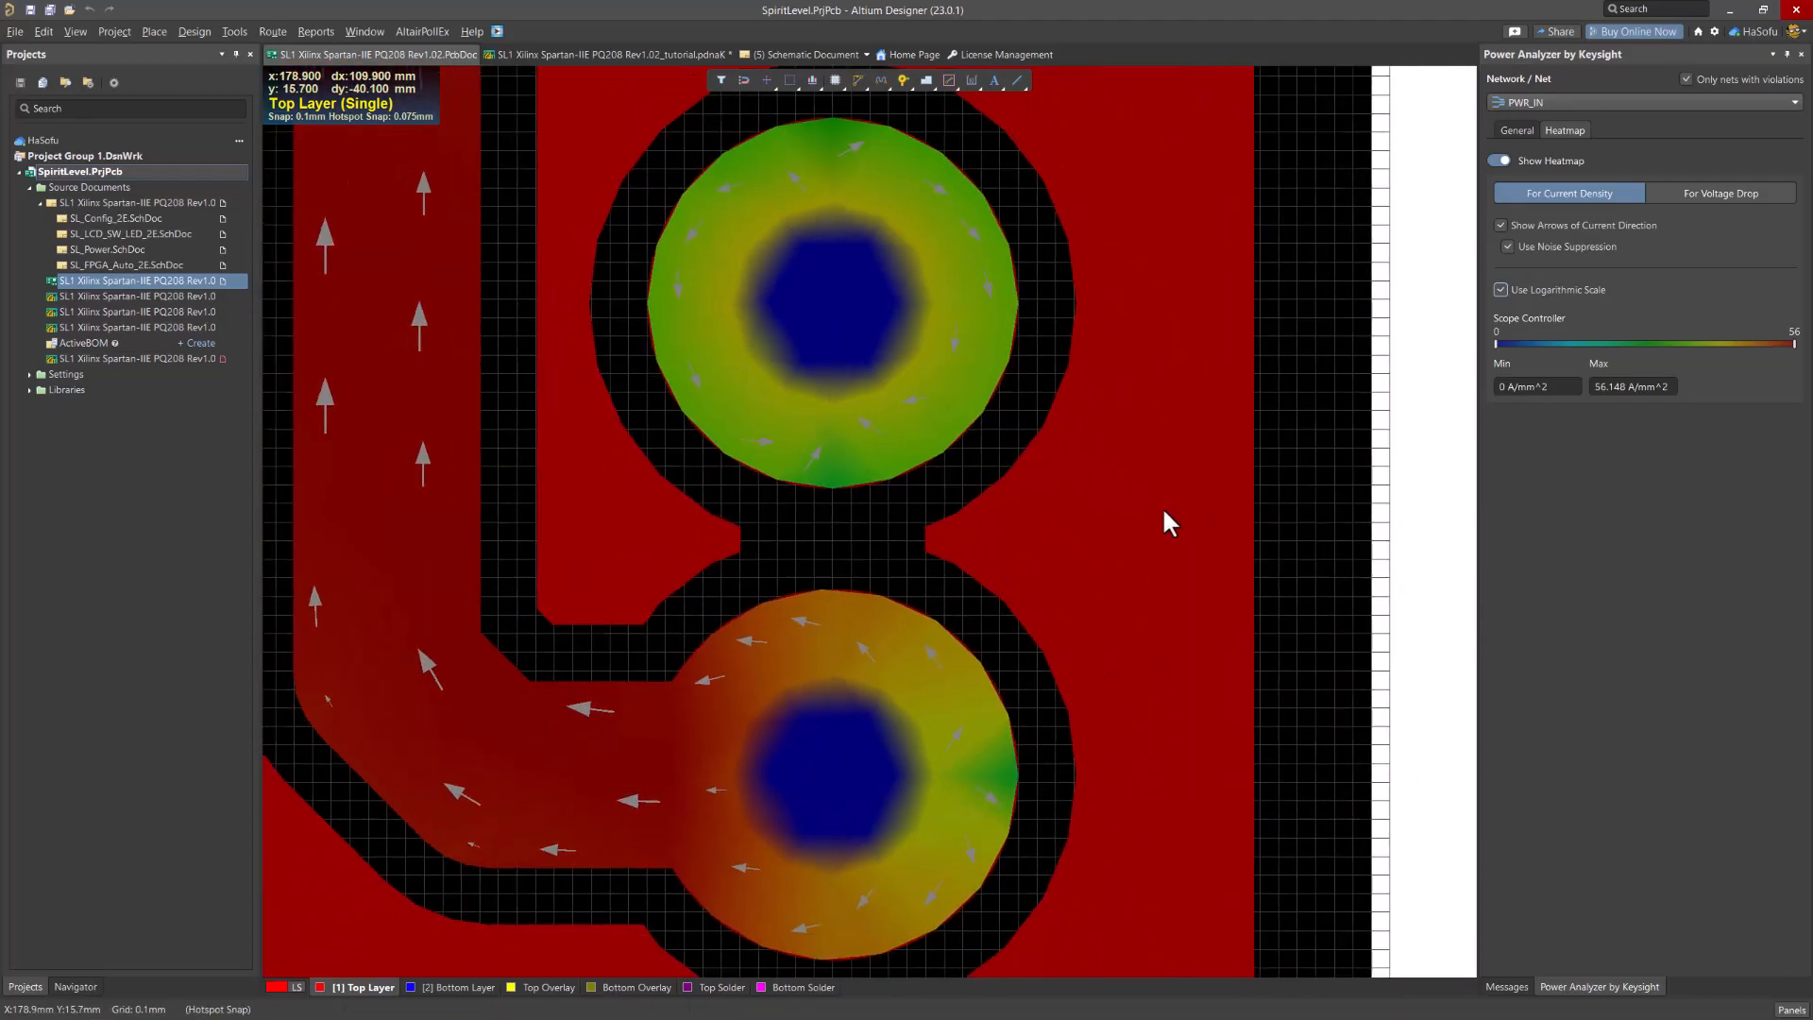
{"action": "left_click", "coordinate": [1538, 289]}
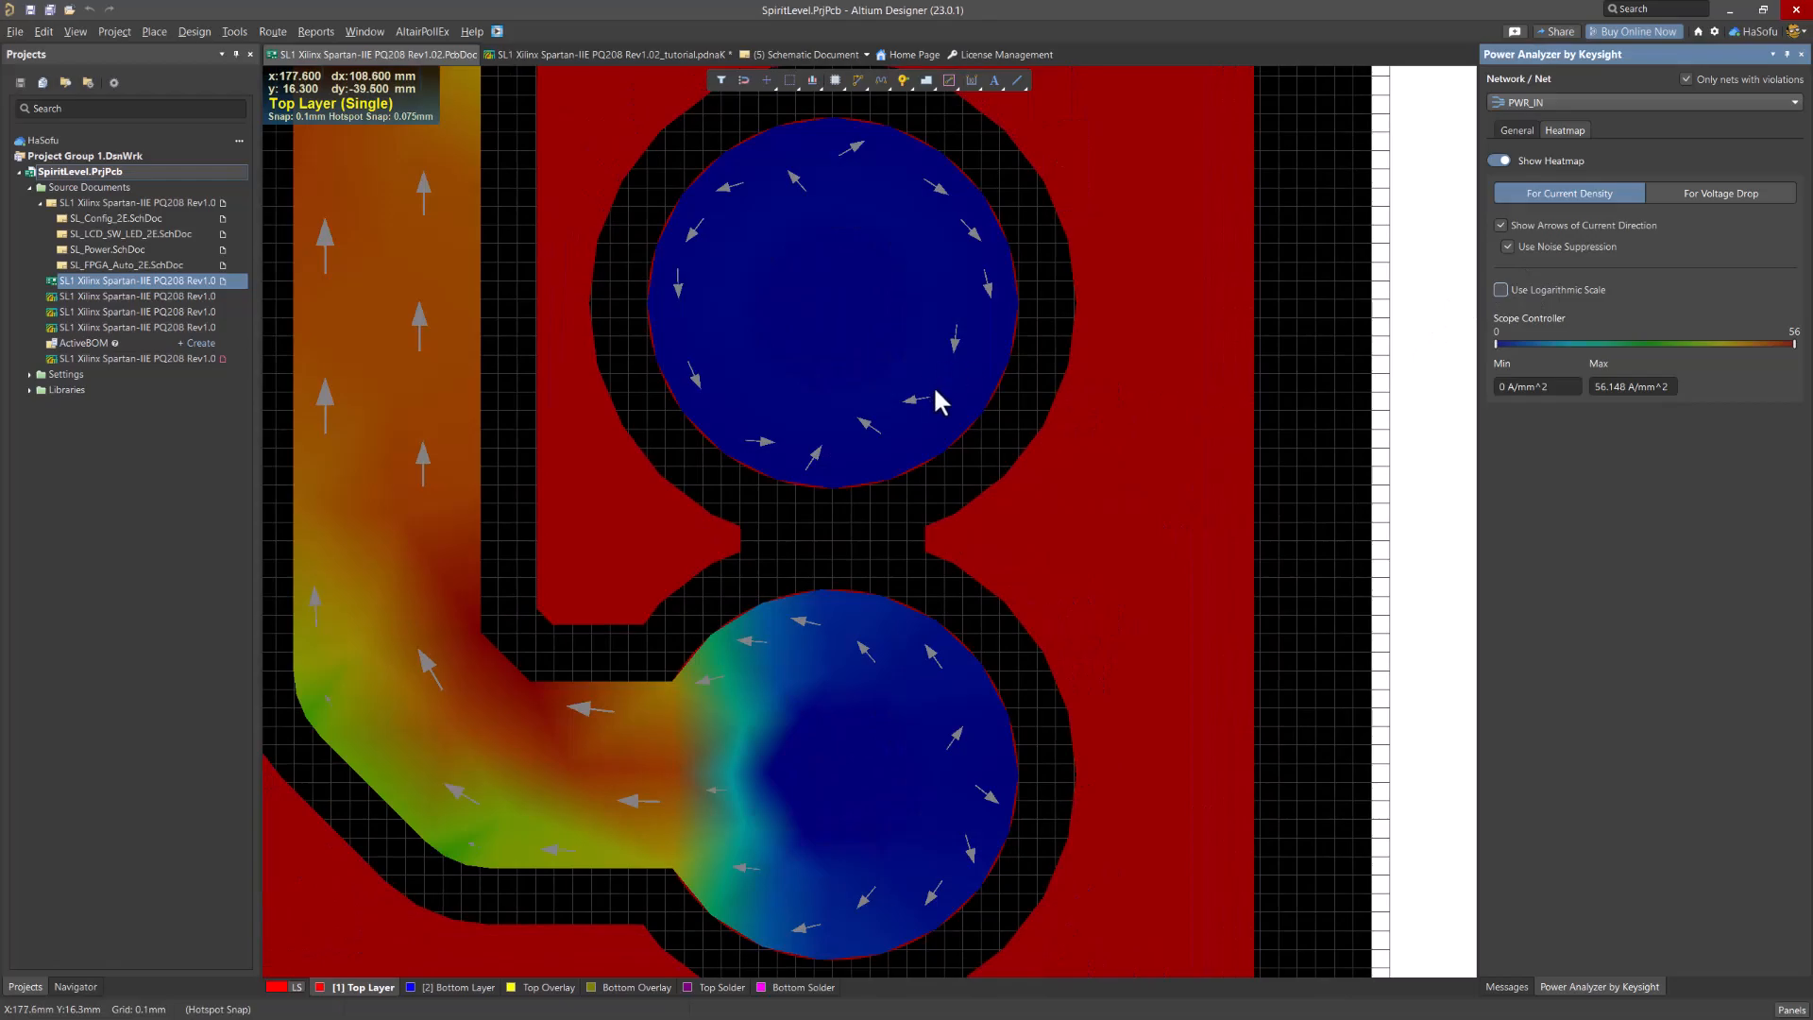
Switch the heatmap from current density to voltage drop and express its scale in percent
{"action": "right_click_drag", "start_coordinate": [858, 356], "coordinate": [1074, 427]}
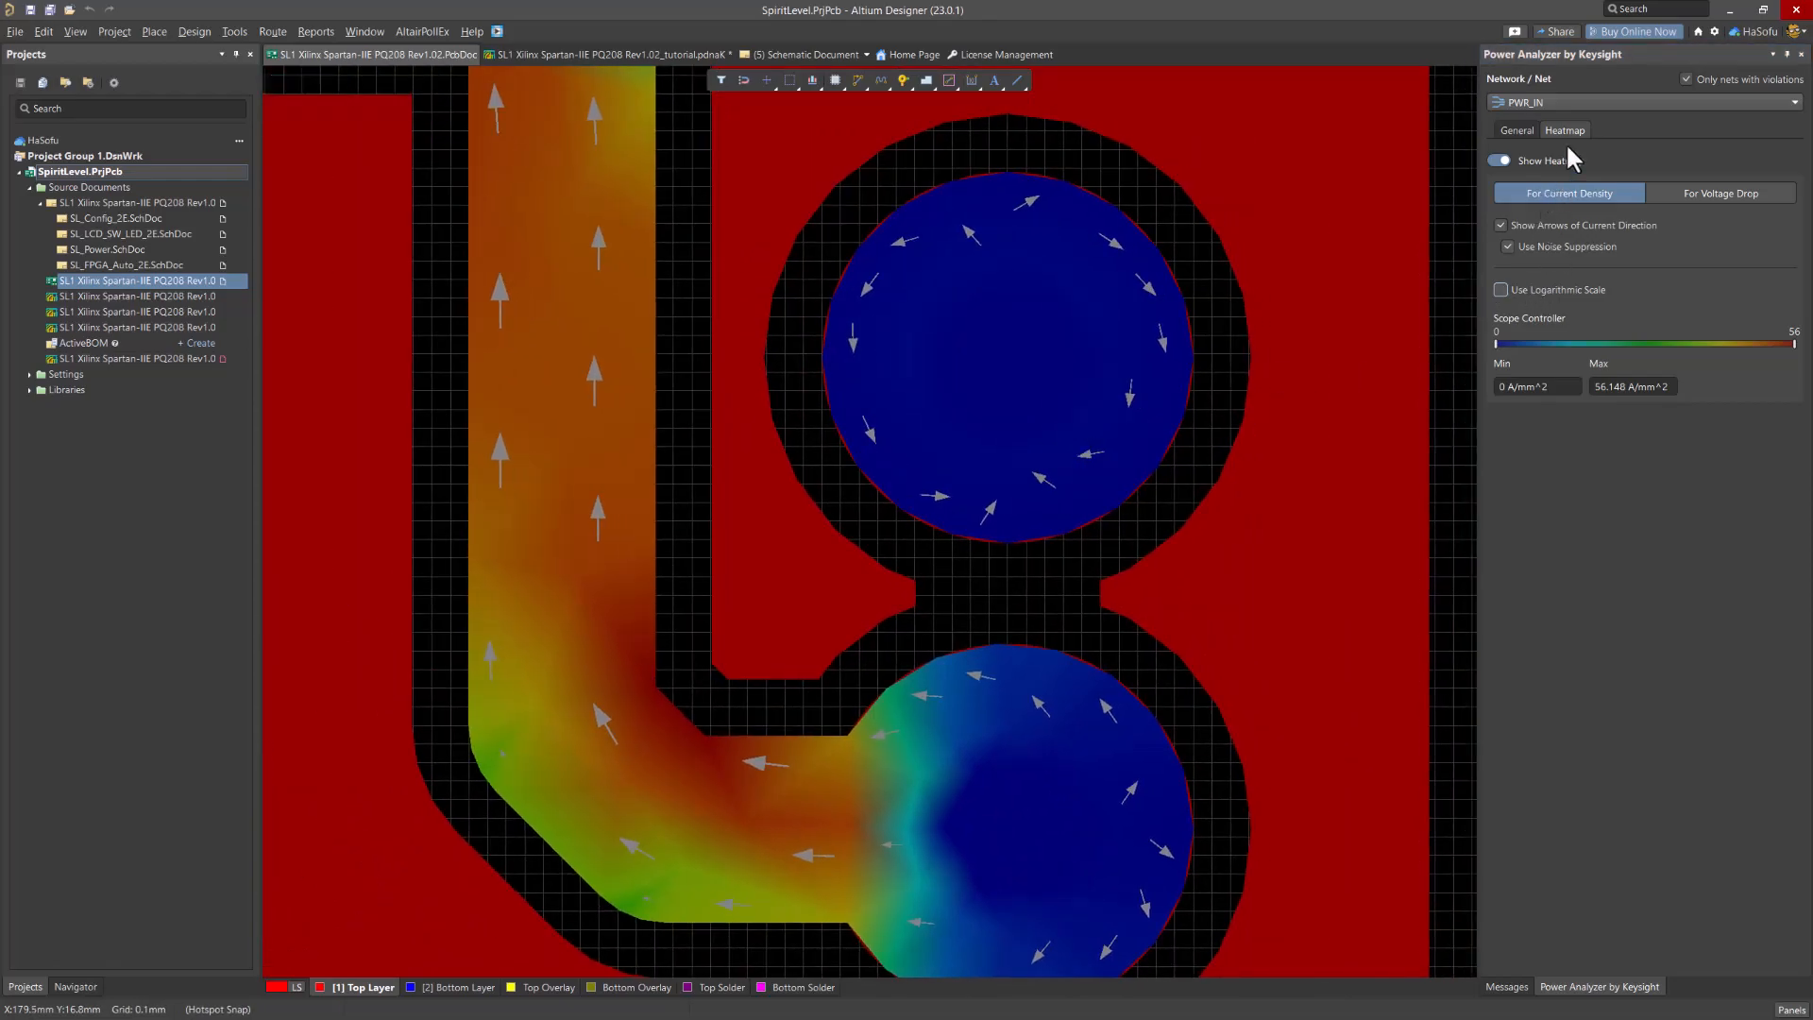
{"action": "left_click", "coordinate": [1703, 193]}
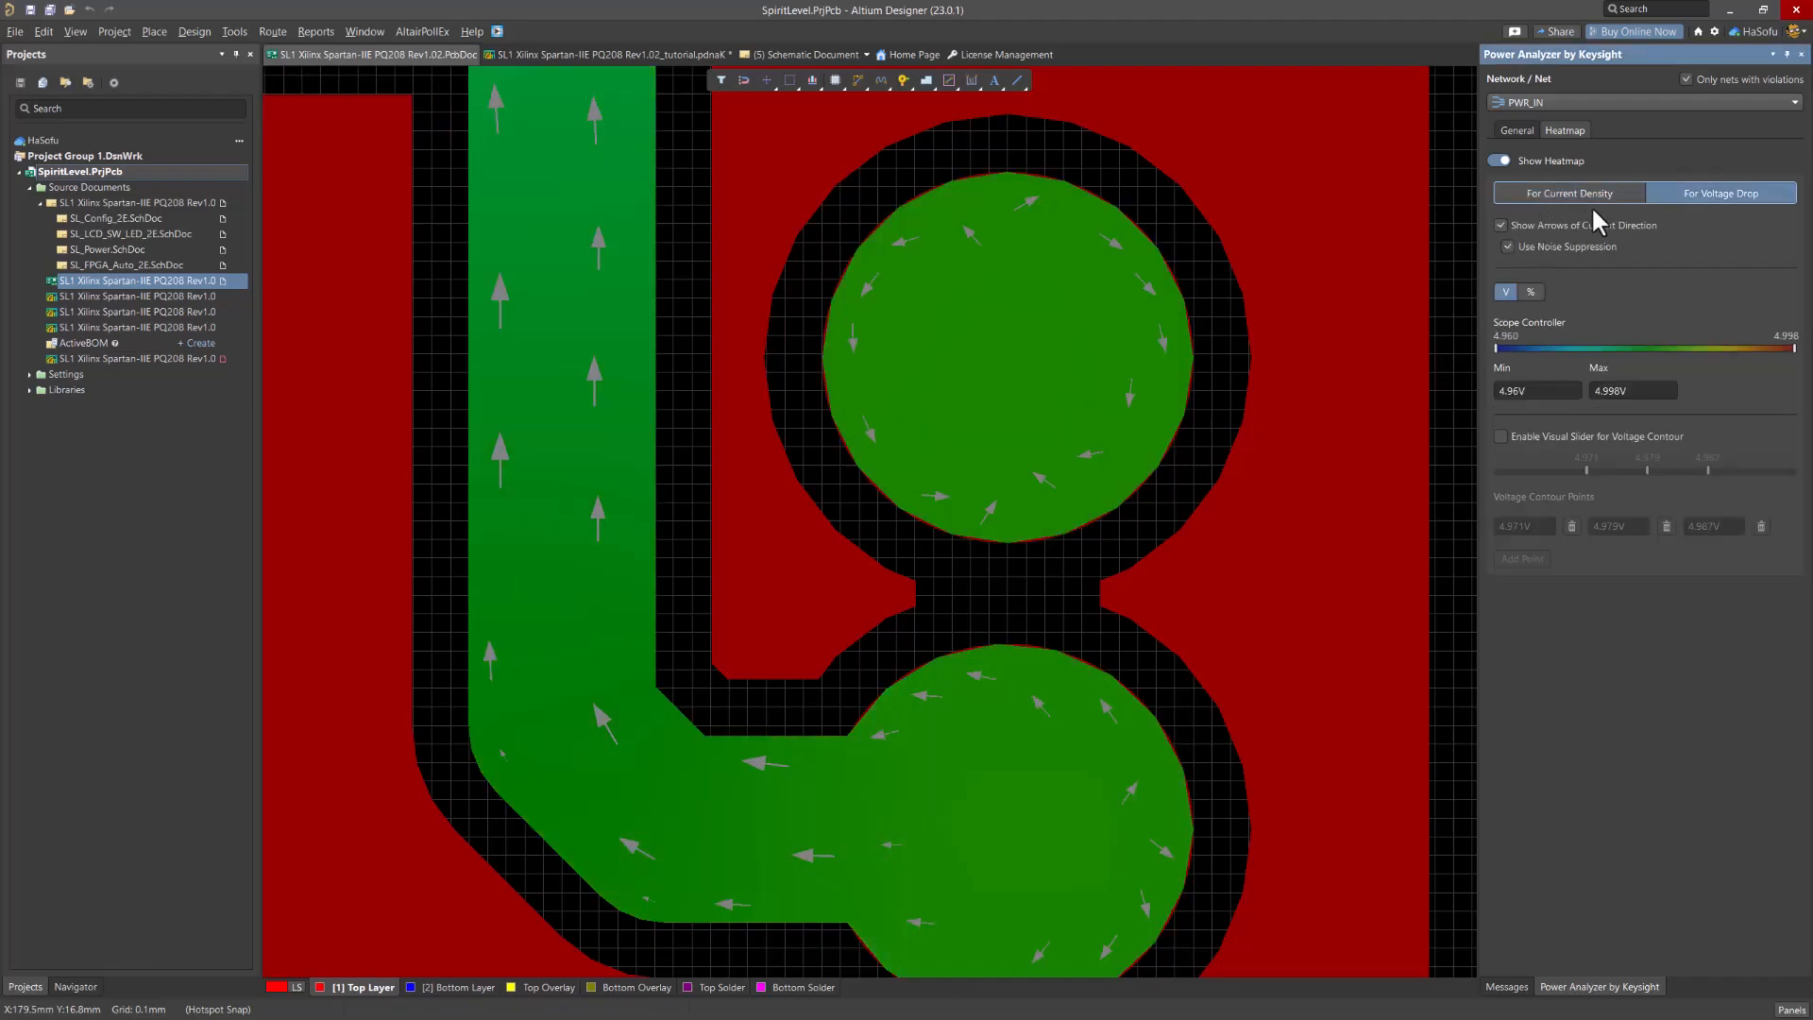
{"action": "left_click", "coordinate": [1620, 193]}
{"action": "left_click", "coordinate": [1681, 194]}
{"action": "scroll", "coordinate": [1205, 311], "scroll_direction": "down", "scroll_amount": 5, "text": "ctrl"}
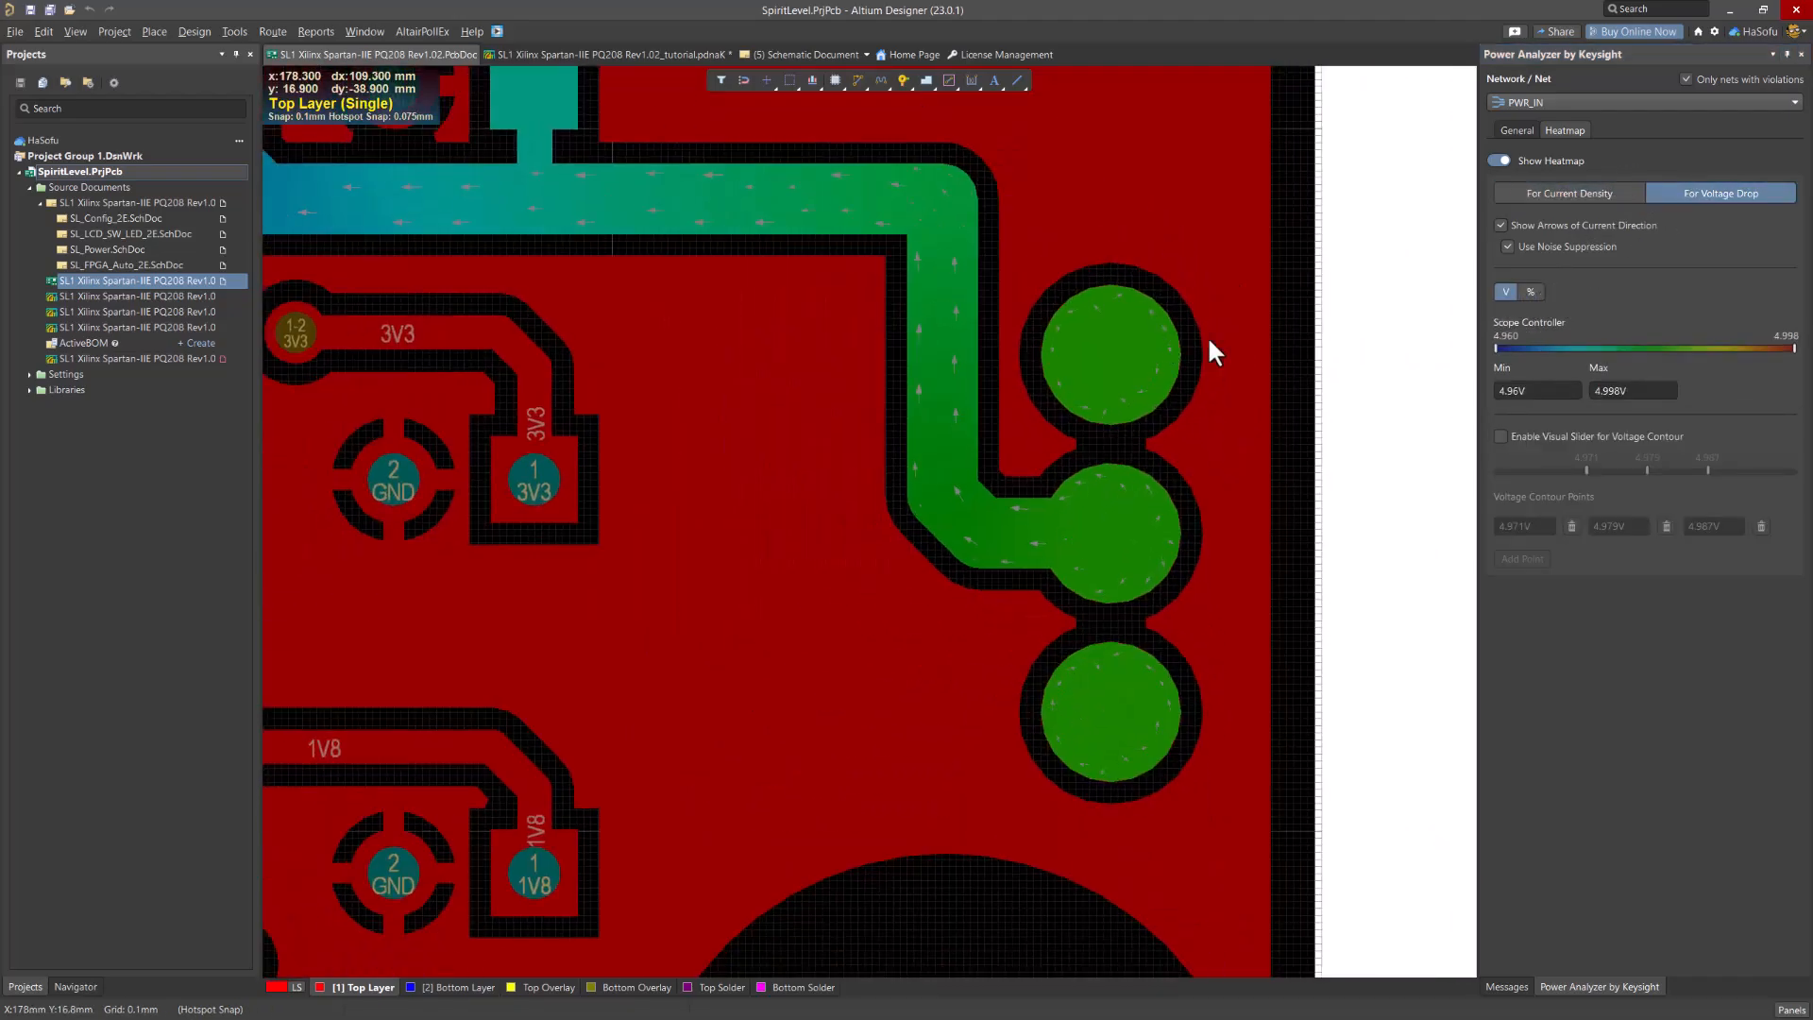
{"action": "left_click", "coordinate": [1530, 291]}
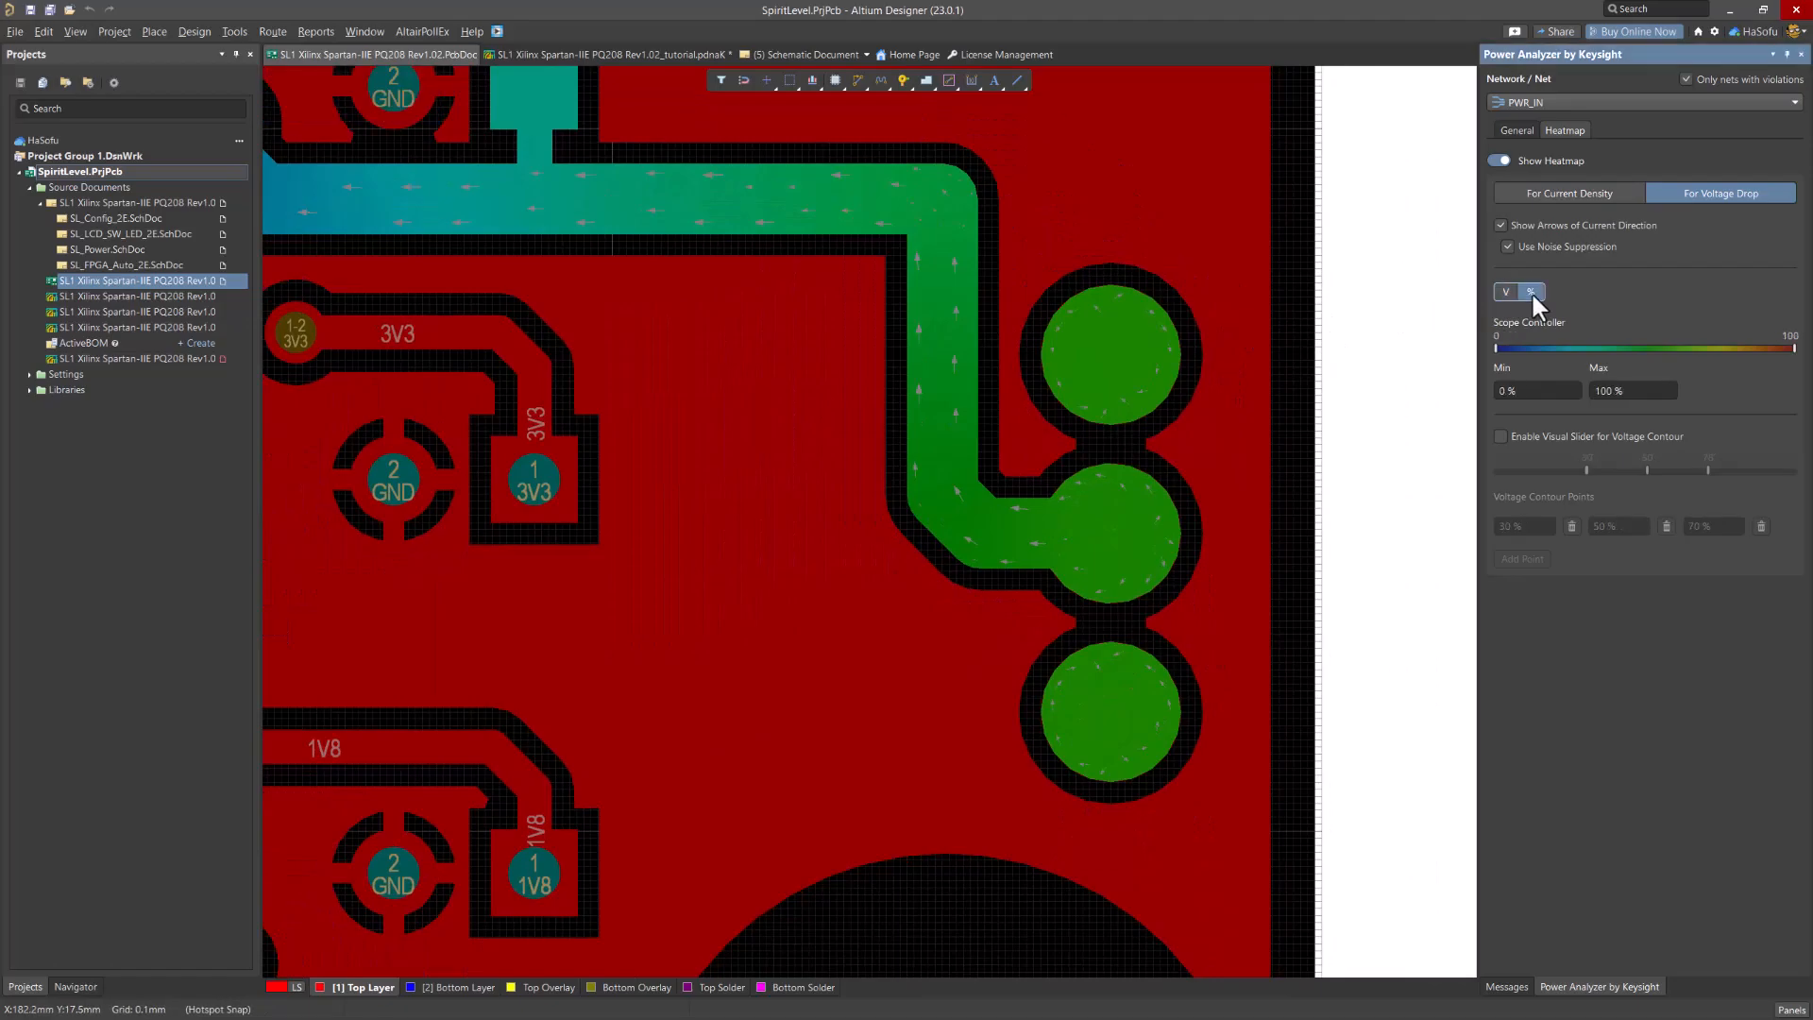
Express the voltage drop scale in volts, try a minimum of 4.982 V, and return the minimum to 4.96 V
{"action": "left_click", "coordinate": [1507, 292]}
{"action": "left_click_drag", "start_coordinate": [1522, 349], "coordinate": [1687, 349]}
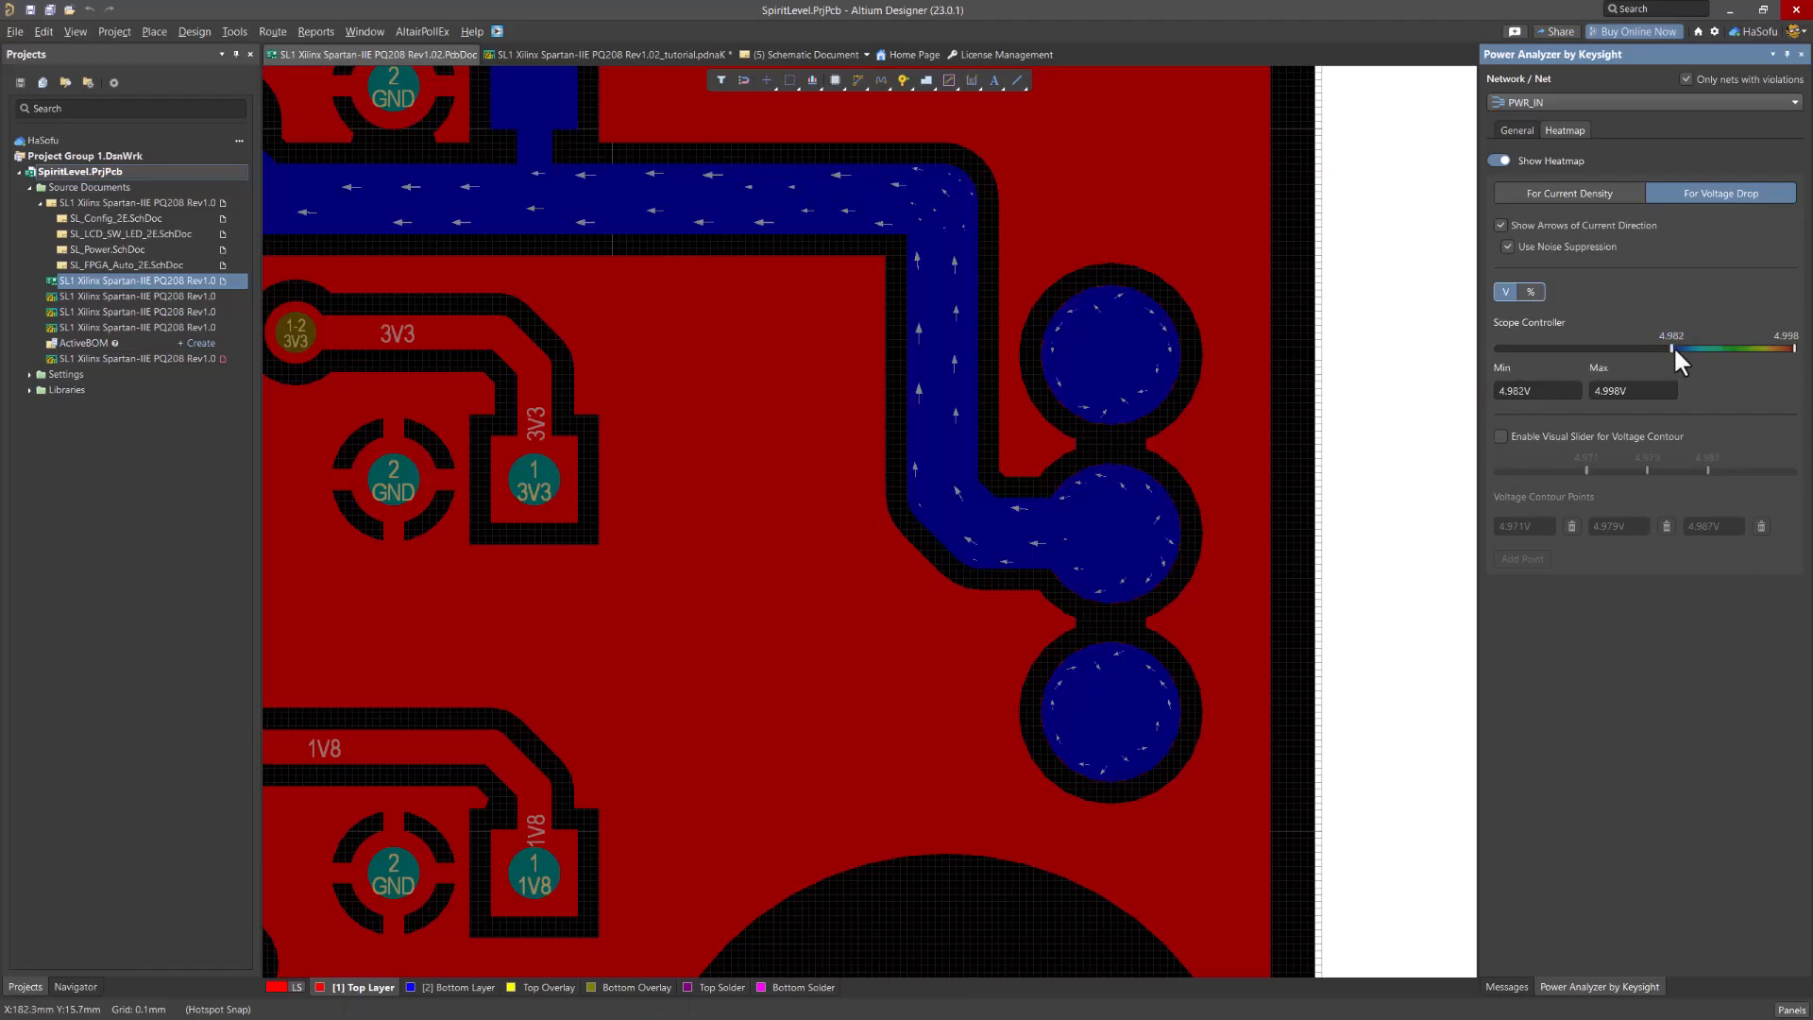
{"action": "left_click_drag", "start_coordinate": [1671, 348], "coordinate": [1463, 347]}
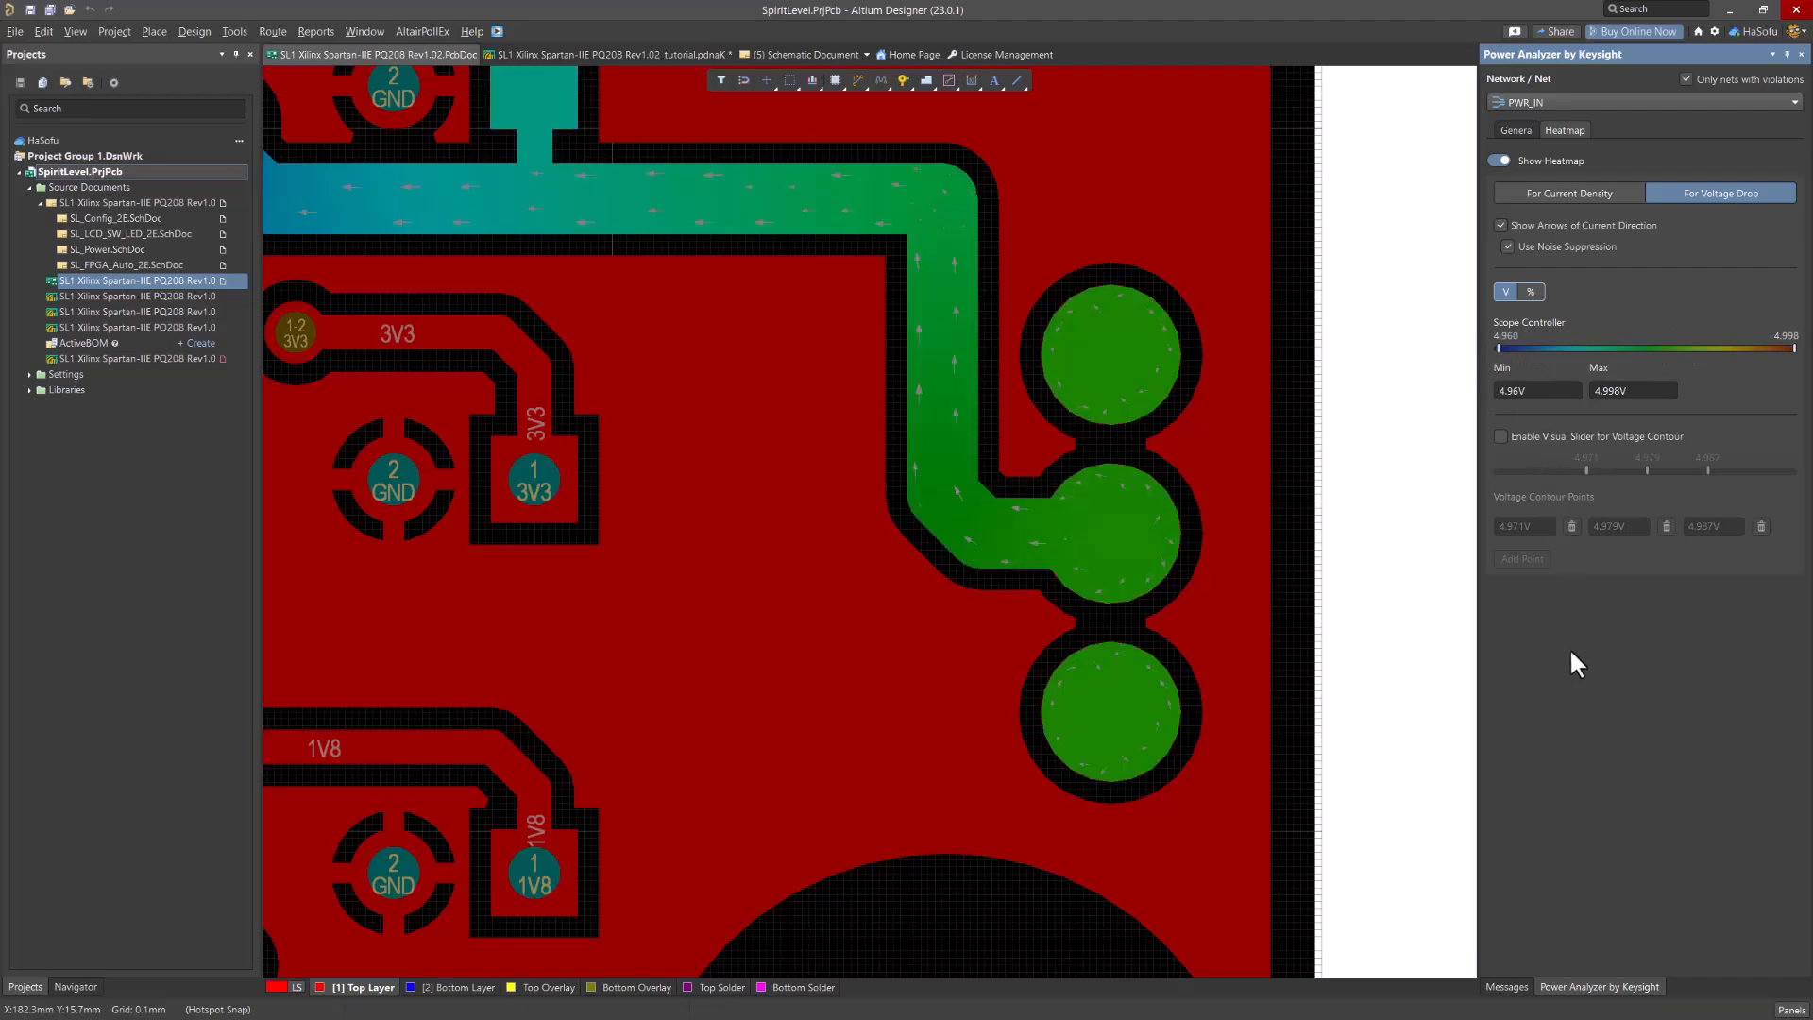
Turn on the visual slider for voltage contour, inspect the contour points along the power input track, and turn it off again
{"action": "left_click", "coordinate": [1520, 438]}
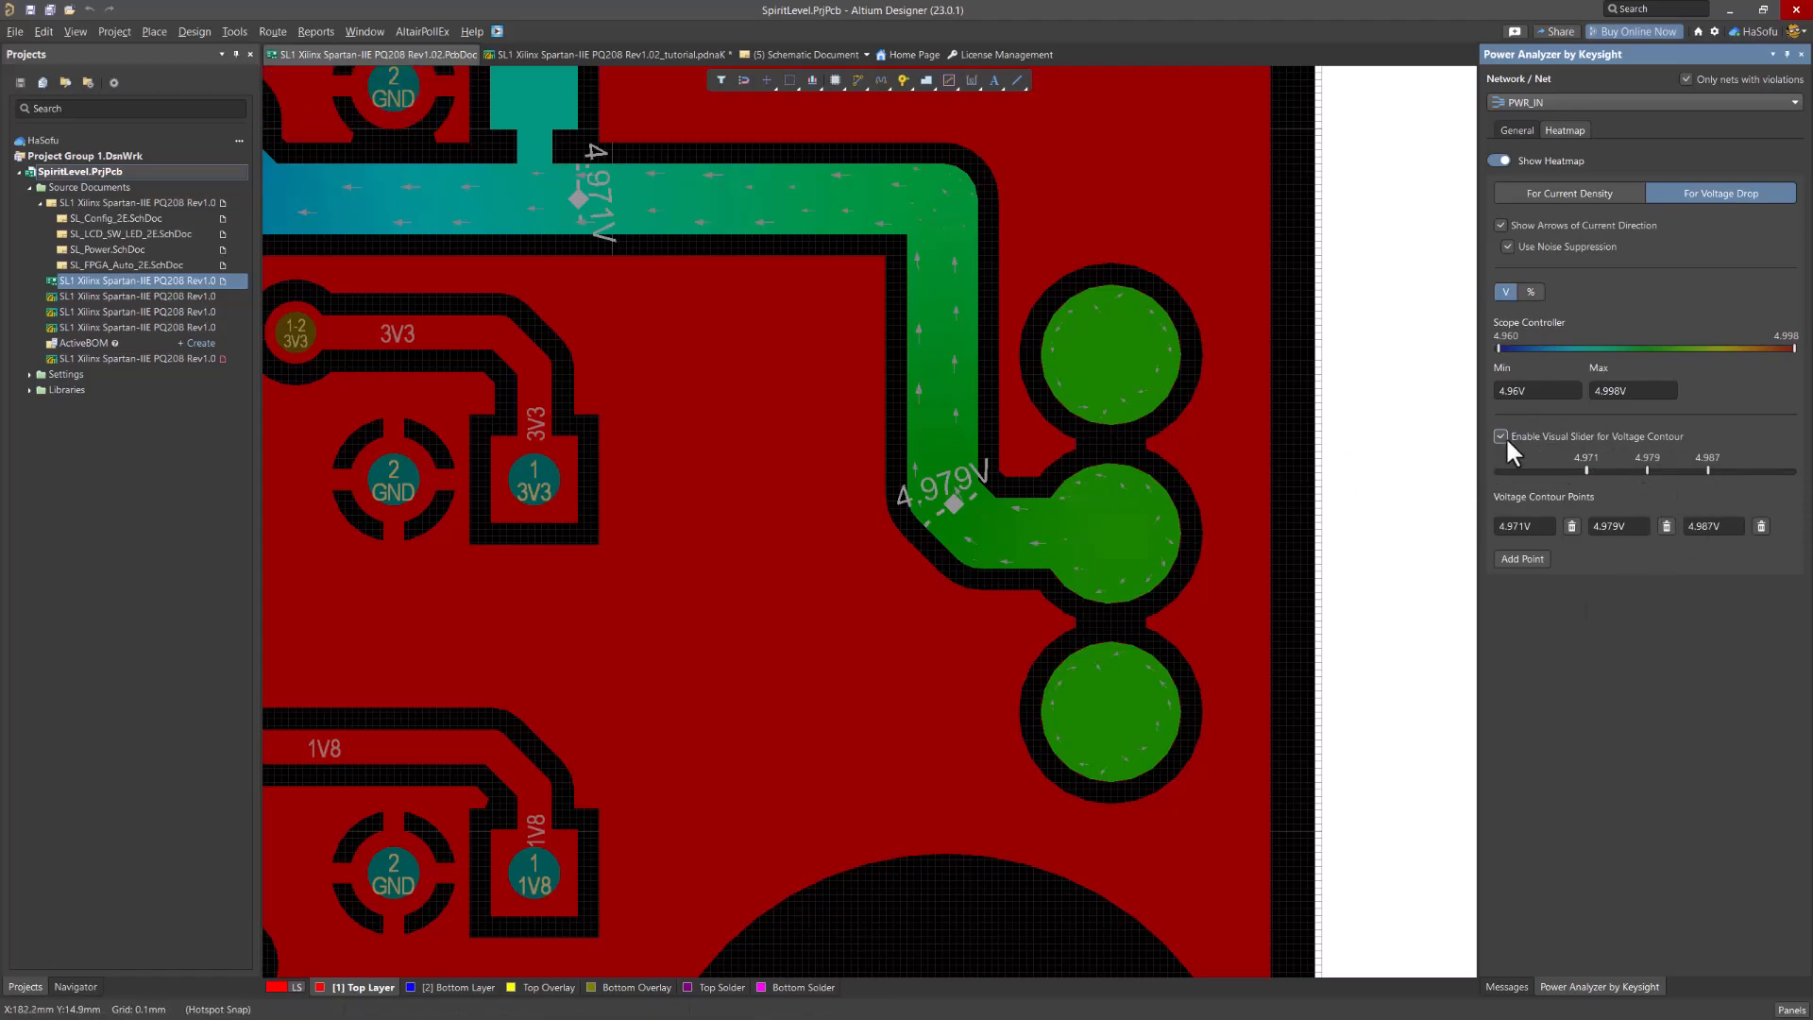
{"action": "scroll", "coordinate": [745, 387], "scroll_direction": "down", "scroll_amount": 3, "text": "ctrl"}
{"action": "scroll", "coordinate": [760, 401], "scroll_direction": "left", "scroll_amount": 2}
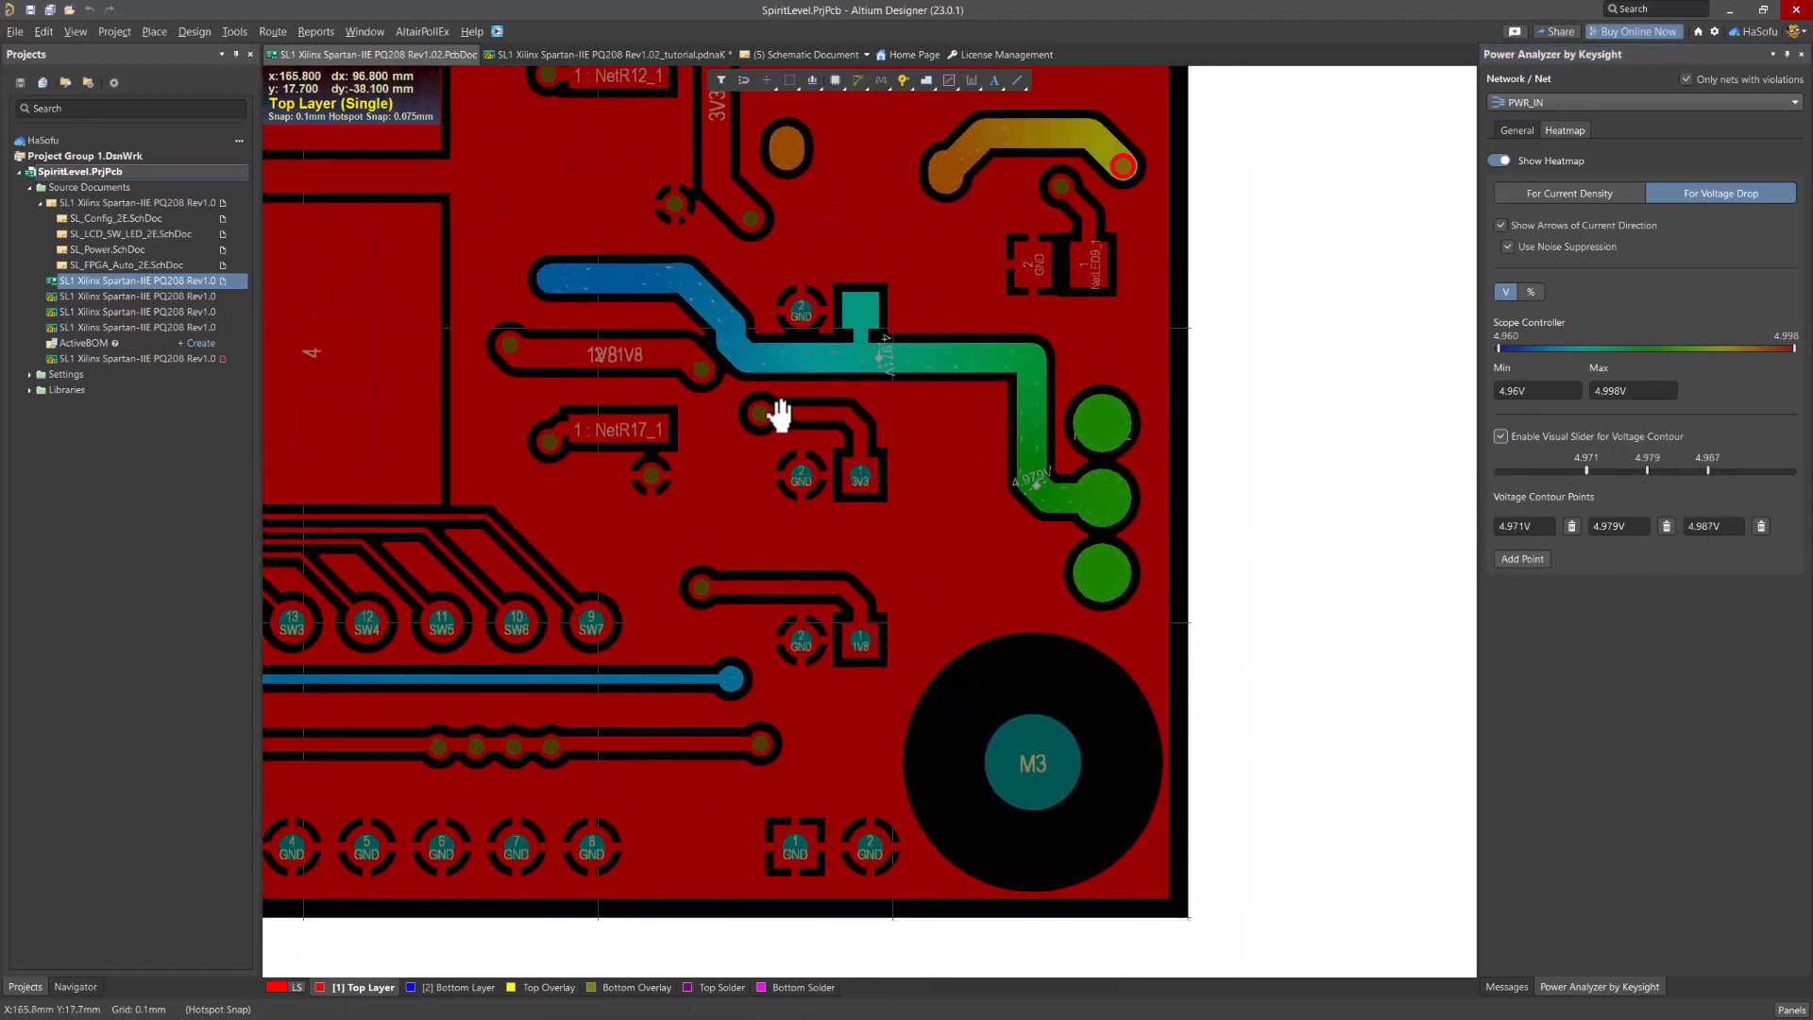
{"action": "scroll", "coordinate": [698, 318], "scroll_direction": "up", "scroll_amount": 4, "text": "ctrl"}
{"action": "right_click_drag", "start_coordinate": [1074, 495], "coordinate": [568, 393]}
{"action": "left_click", "coordinate": [1500, 436]}
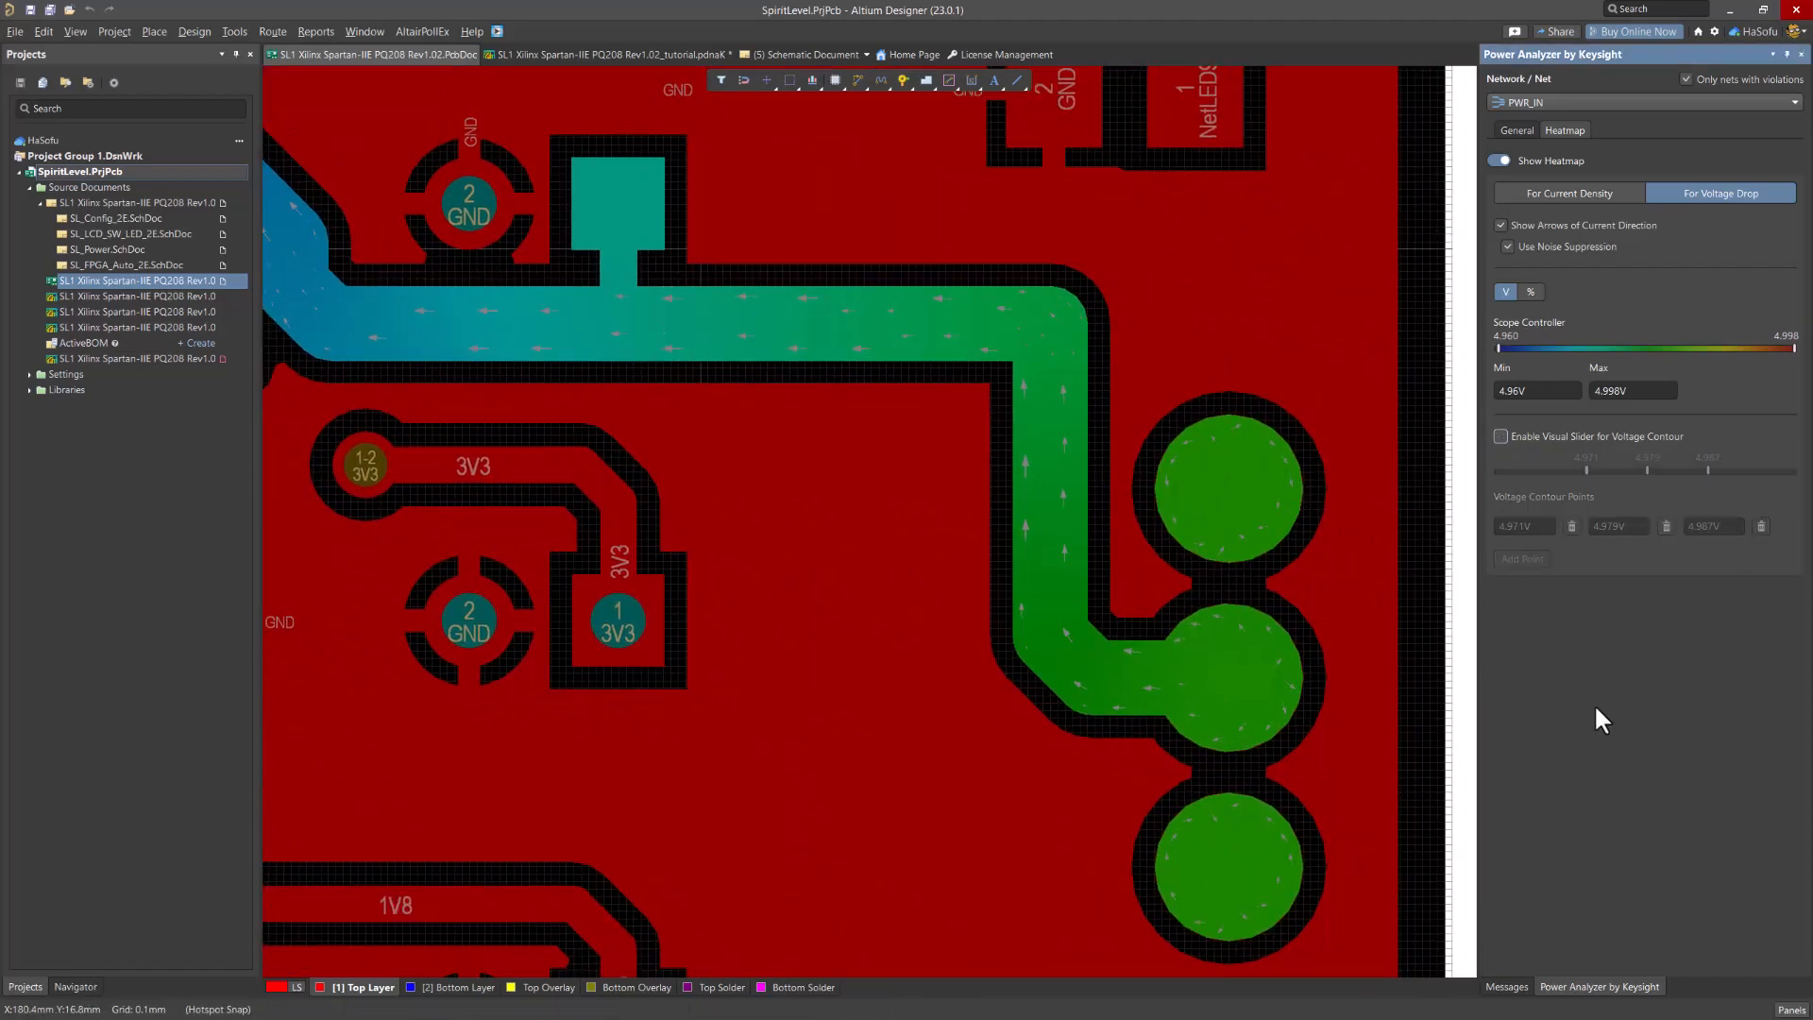
Compare the power input track with the current density heatmap and return to the voltage drop heatmap
{"action": "scroll", "coordinate": [1139, 517], "scroll_direction": "down", "scroll_amount": 1, "text": "ctrl"}
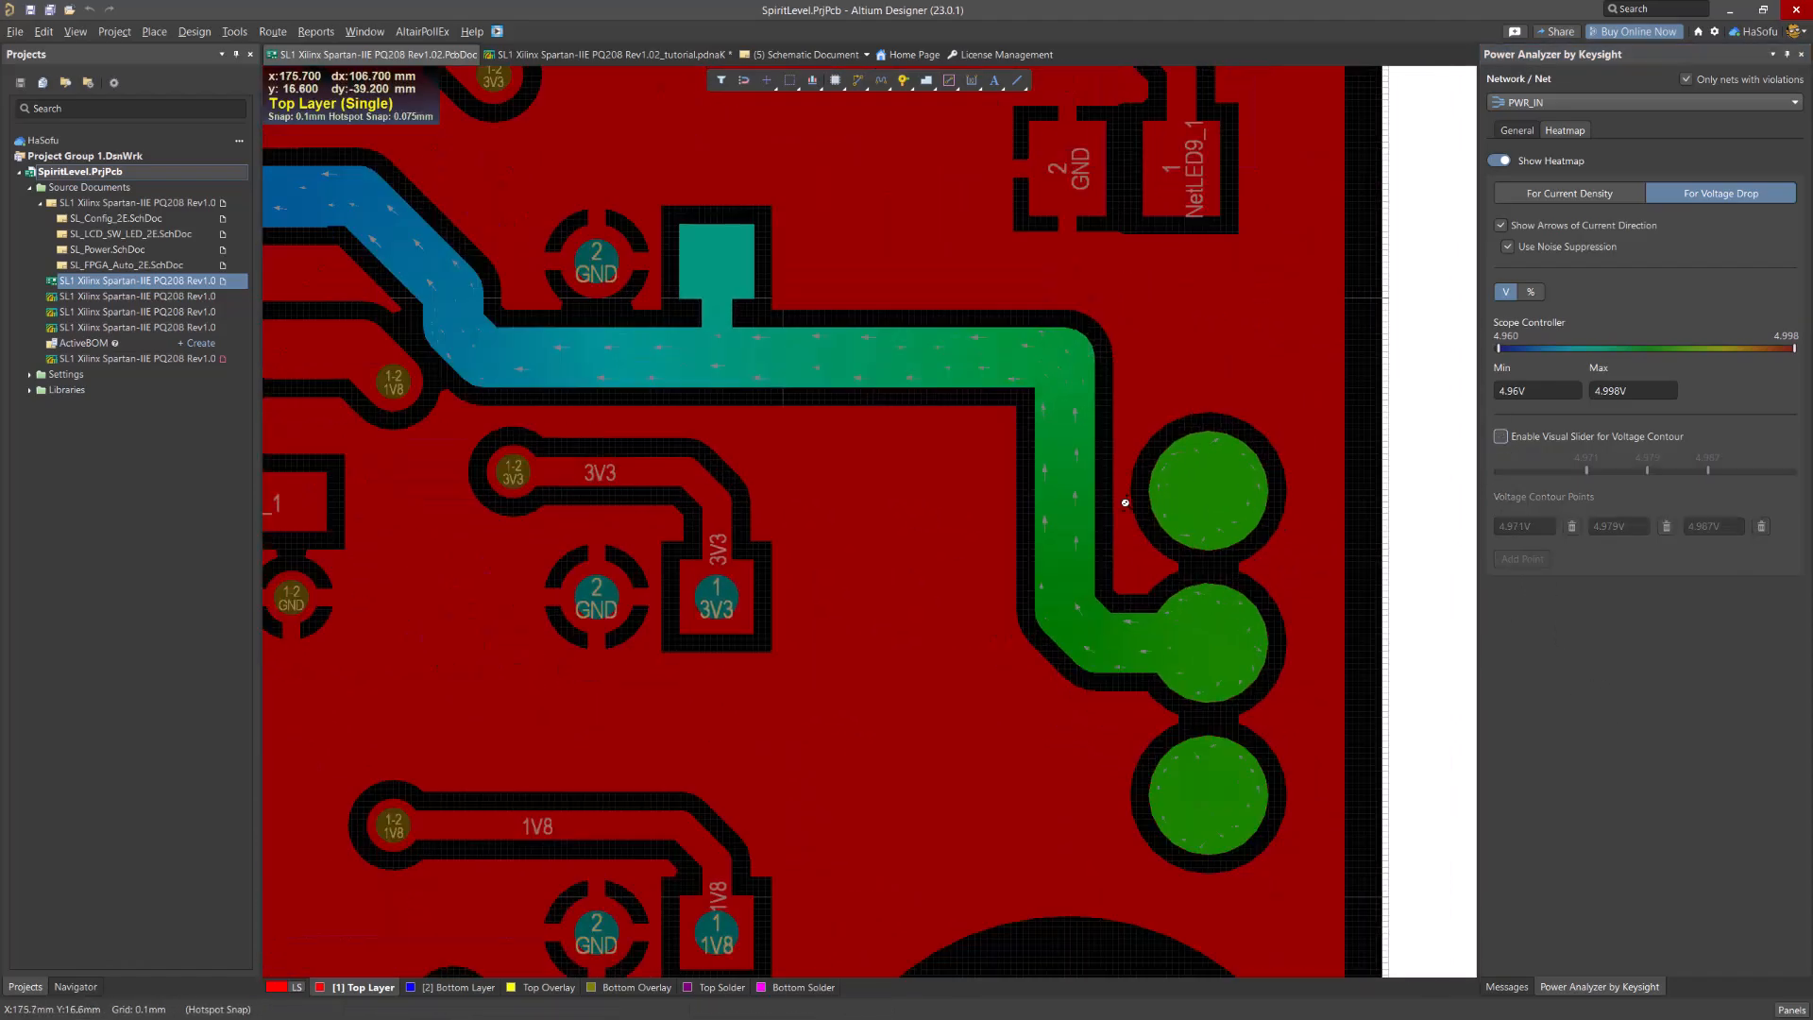
{"action": "left_click", "coordinate": [1589, 195]}
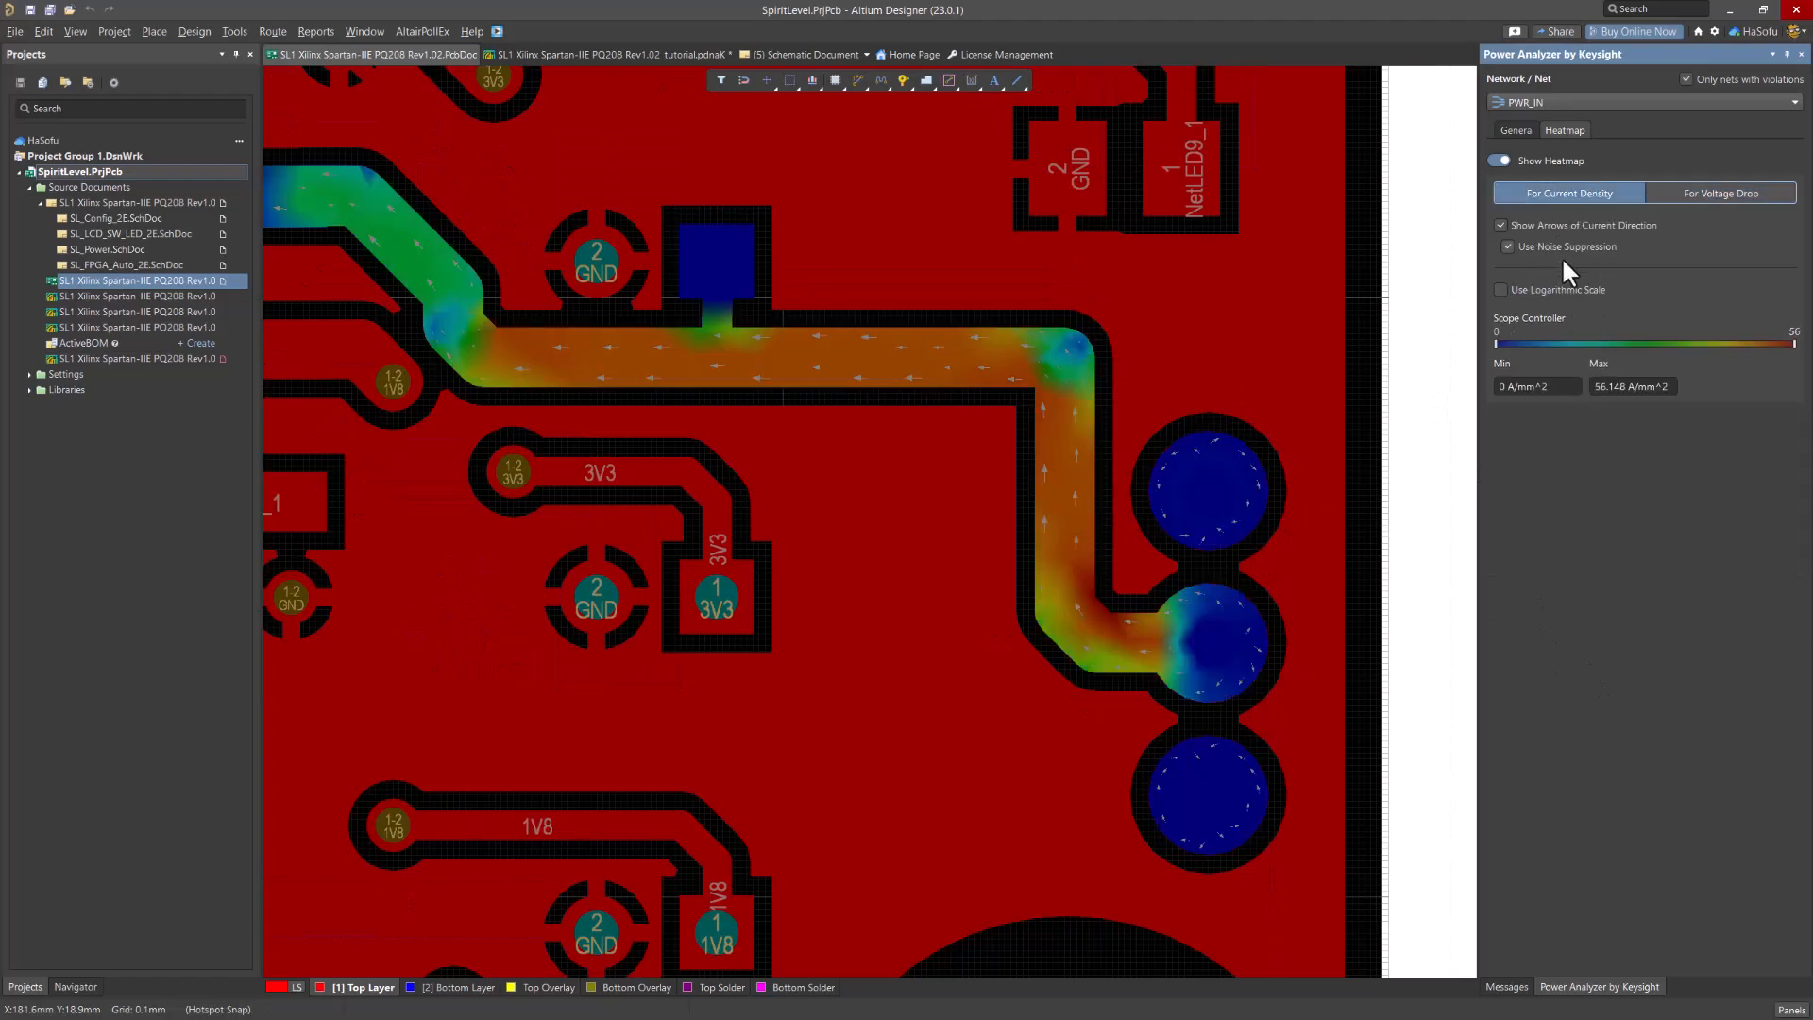
{"action": "left_click", "coordinate": [1671, 196]}
Add an image capture of the PWR_IN voltage drop heatmap on the Top Layer around the round power input pads
{"action": "mouse_move", "coordinate": [1073, 249]}
{"action": "right_mouse_down"}
{"action": "mouse_move", "coordinate": [1010, 200]}
{"action": "mouse_move", "coordinate": [1086, 236]}
{"action": "right_mouse_up"}
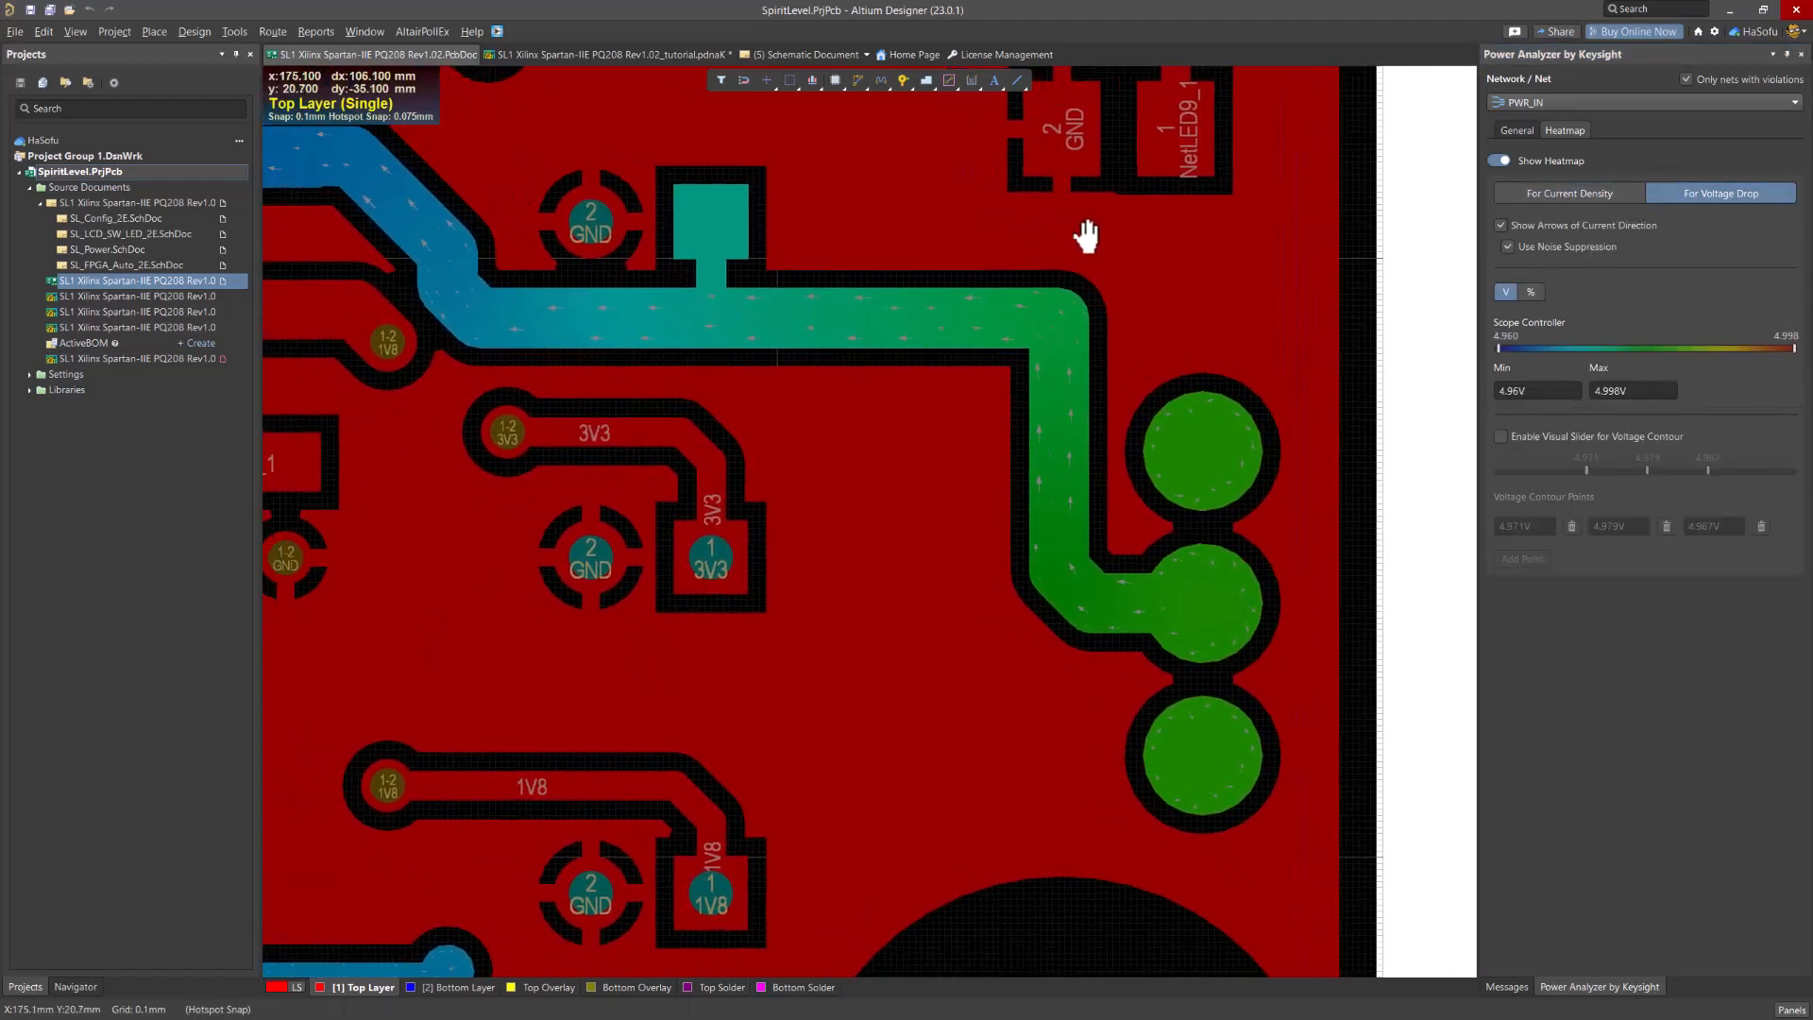
{"action": "left_click", "coordinate": [1517, 130]}
{"action": "left_click", "coordinate": [1539, 602]}
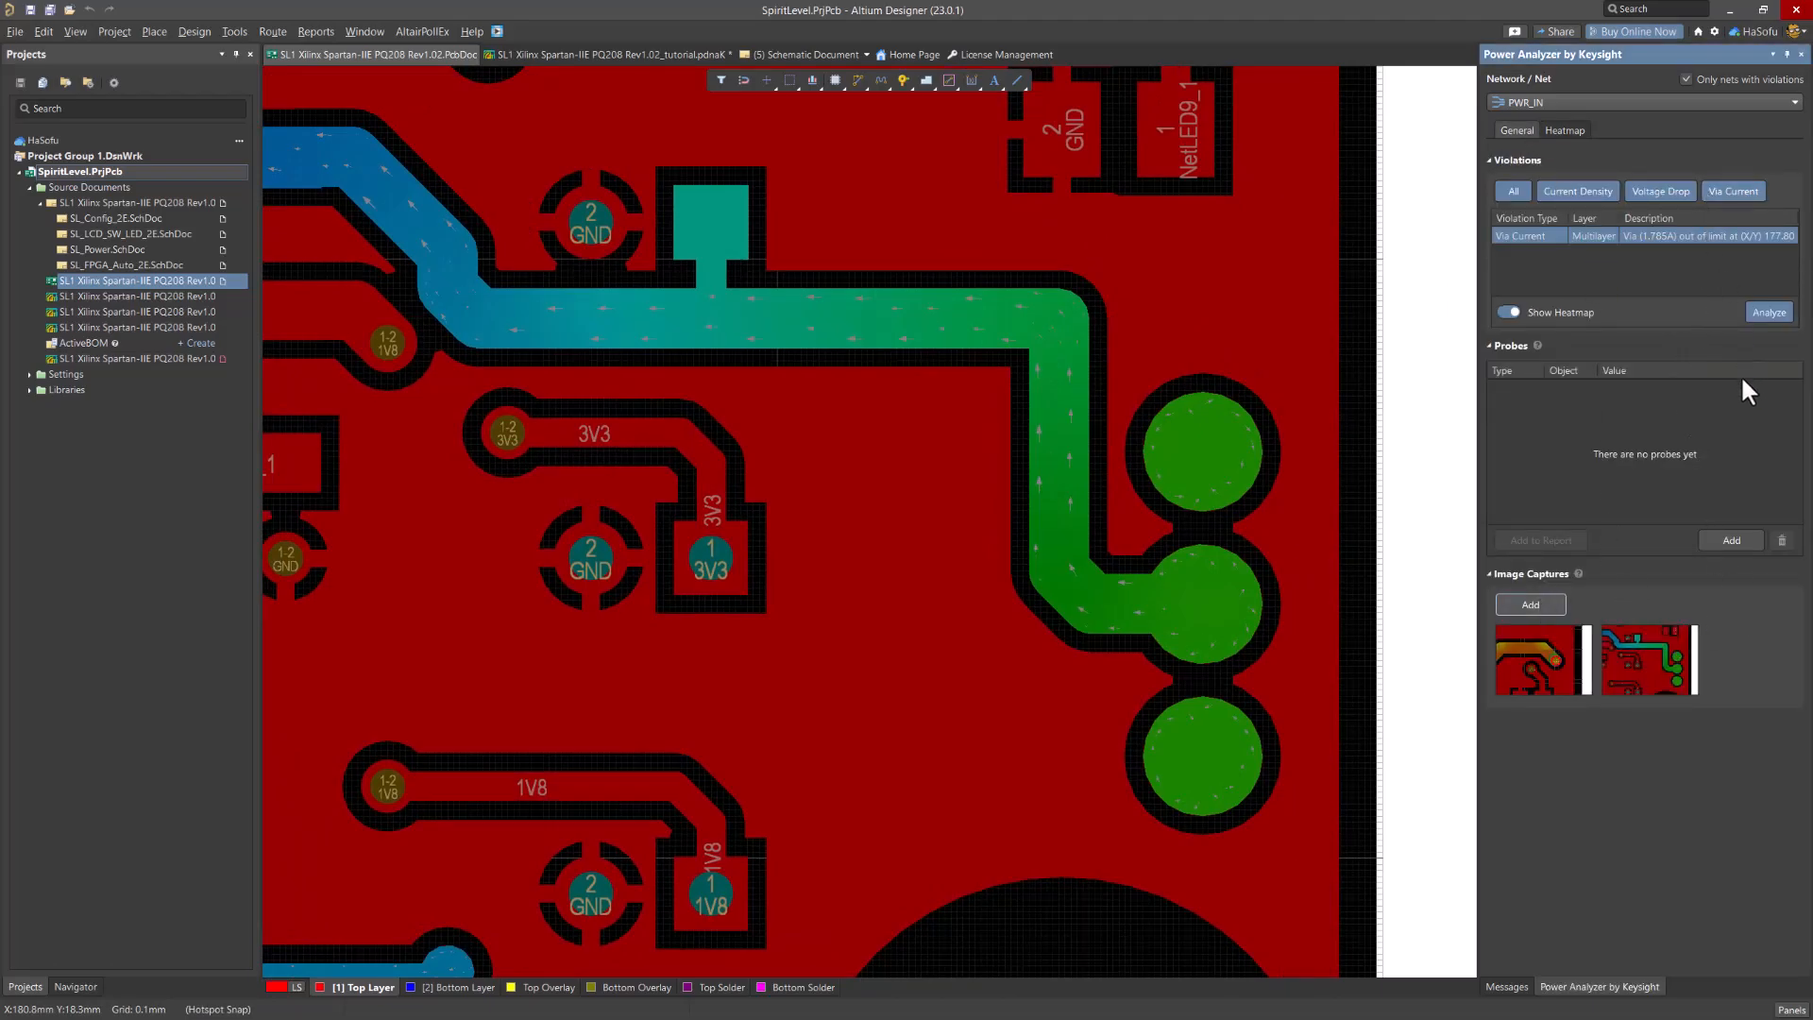
Show the Bottom Layer and add an image capture of the PWR_IN voltage drop along its power tracks and pads
{"action": "scroll", "coordinate": [912, 391], "scroll_direction": "down", "scroll_amount": 2, "text": "ctrl"}
{"action": "left_click", "coordinate": [453, 988]}
{"action": "right_click_drag", "start_coordinate": [666, 596], "coordinate": [823, 578]}
{"action": "scroll", "coordinate": [823, 567], "scroll_direction": "down", "scroll_amount": 2, "text": "ctrl"}
{"action": "right_click_drag", "start_coordinate": [791, 491], "coordinate": [875, 656]}
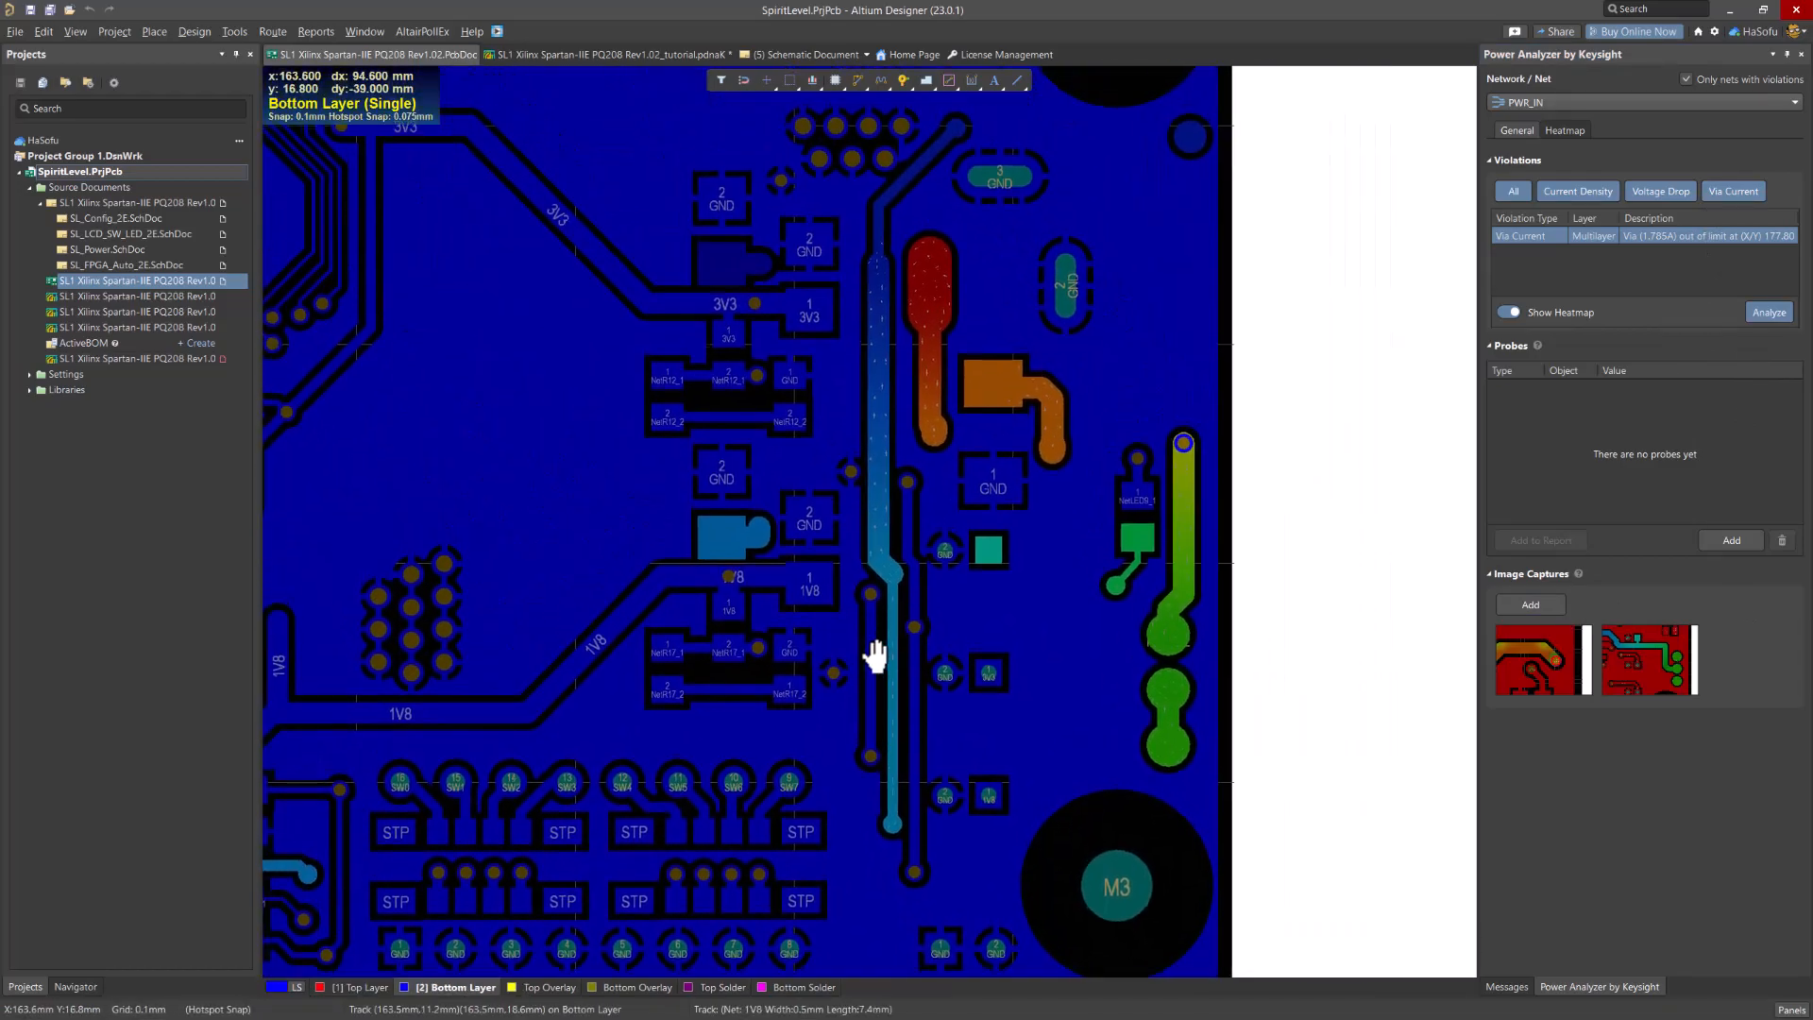
{"action": "scroll", "coordinate": [932, 349], "scroll_direction": "up", "scroll_amount": 2, "text": "ctrl"}
{"action": "right_click_drag", "start_coordinate": [1117, 477], "coordinate": [898, 453]}
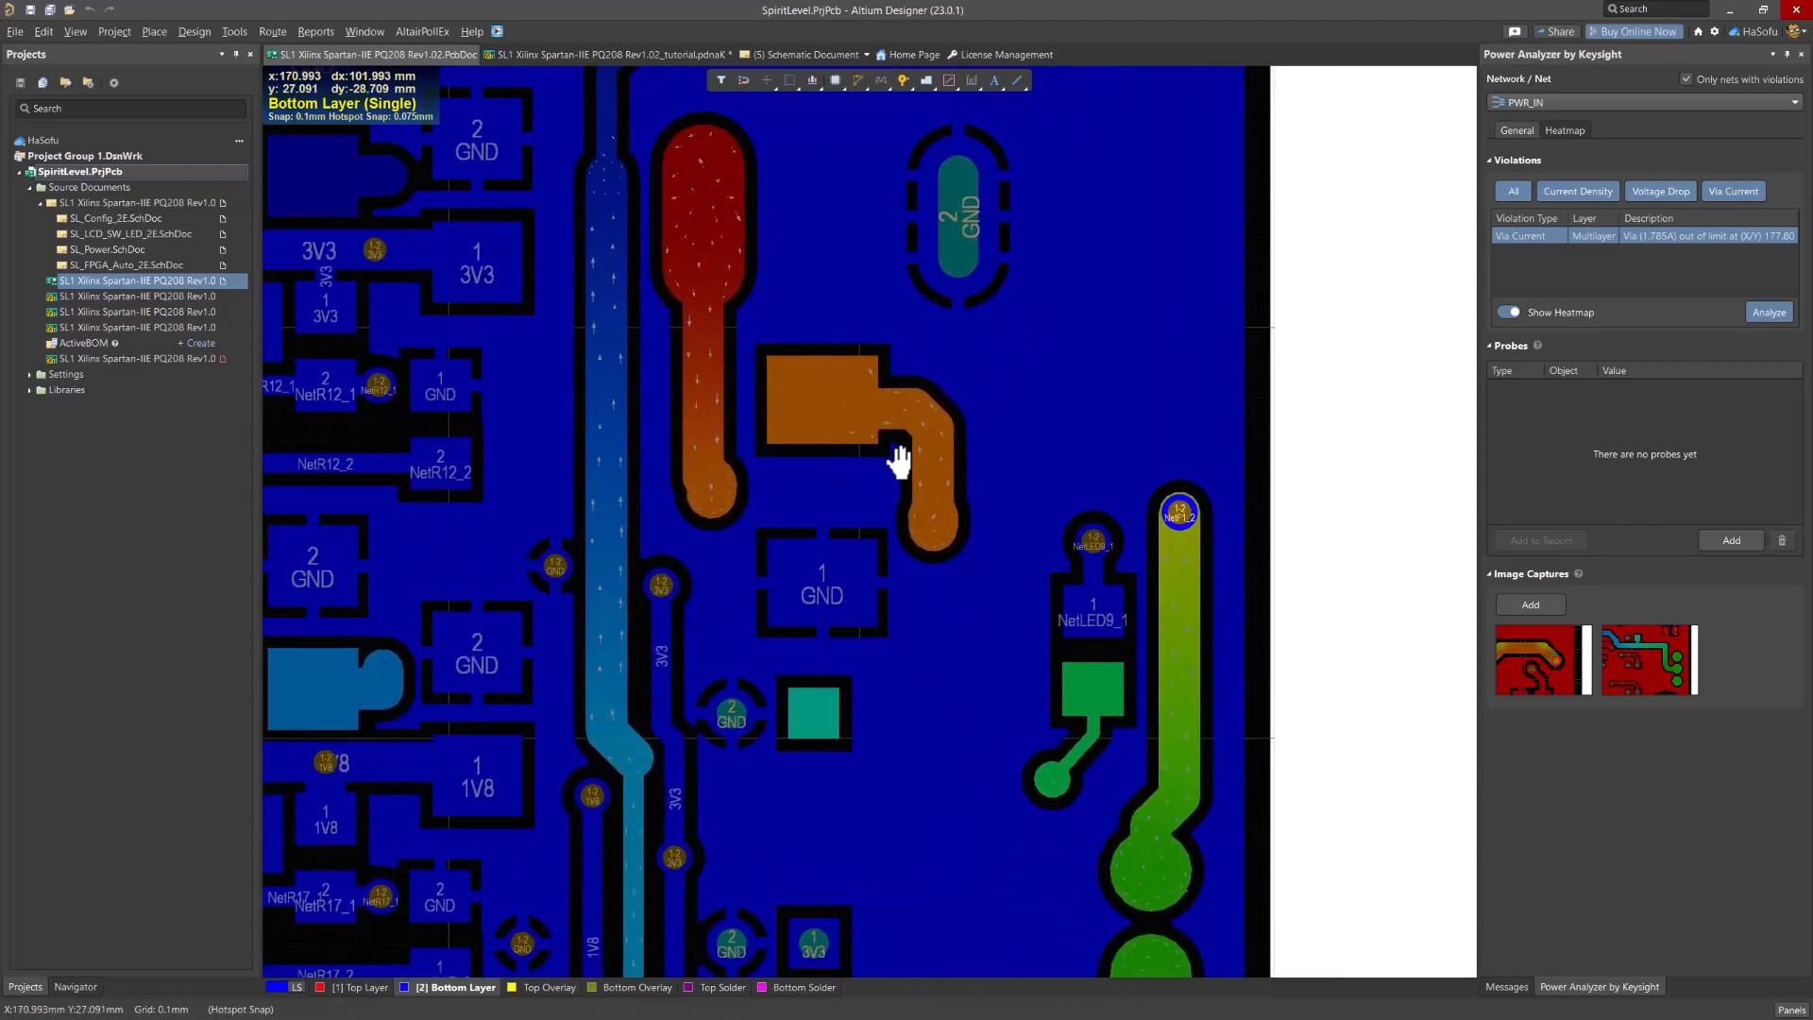
{"action": "left_click", "coordinate": [1529, 602]}
Display only the NetF1_2 net and add an image capture of its bent track and rectangular pad on the Bottom Layer
{"action": "scroll", "coordinate": [1123, 676], "scroll_direction": "down", "scroll_amount": 2, "text": "ctrl"}
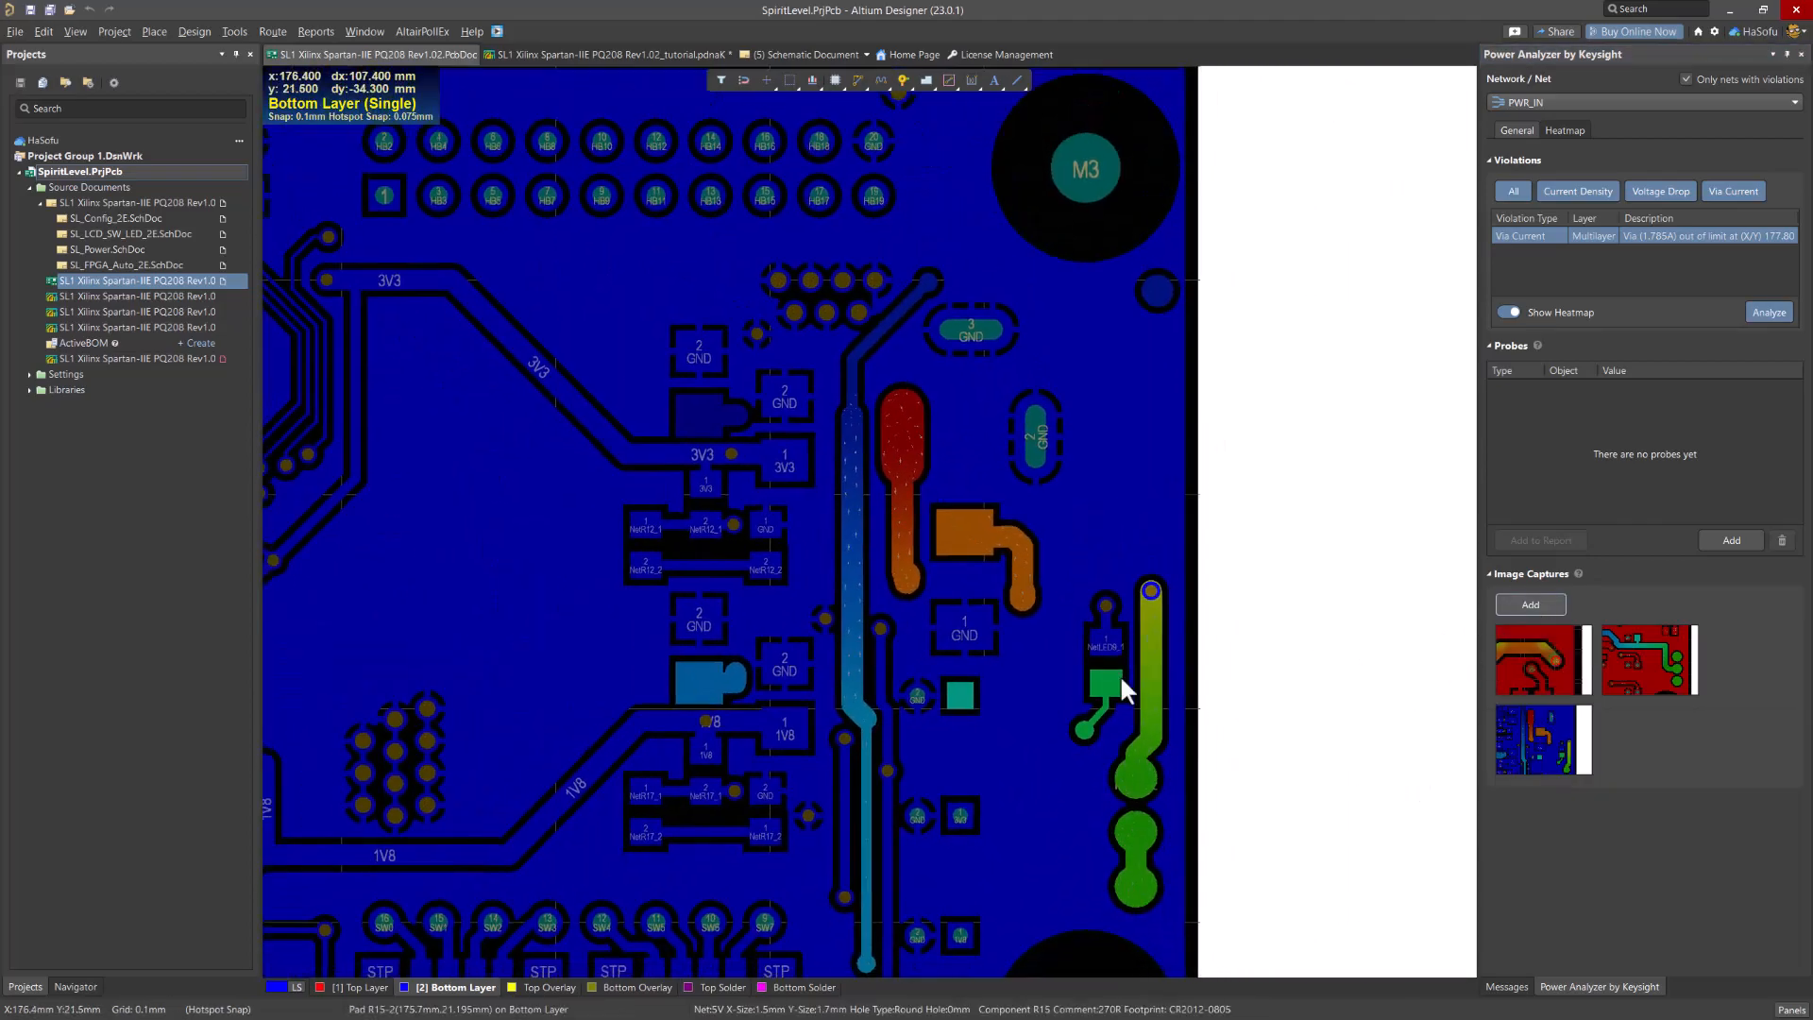
{"action": "scroll", "coordinate": [1072, 513], "scroll_direction": "down", "scroll_amount": 3}
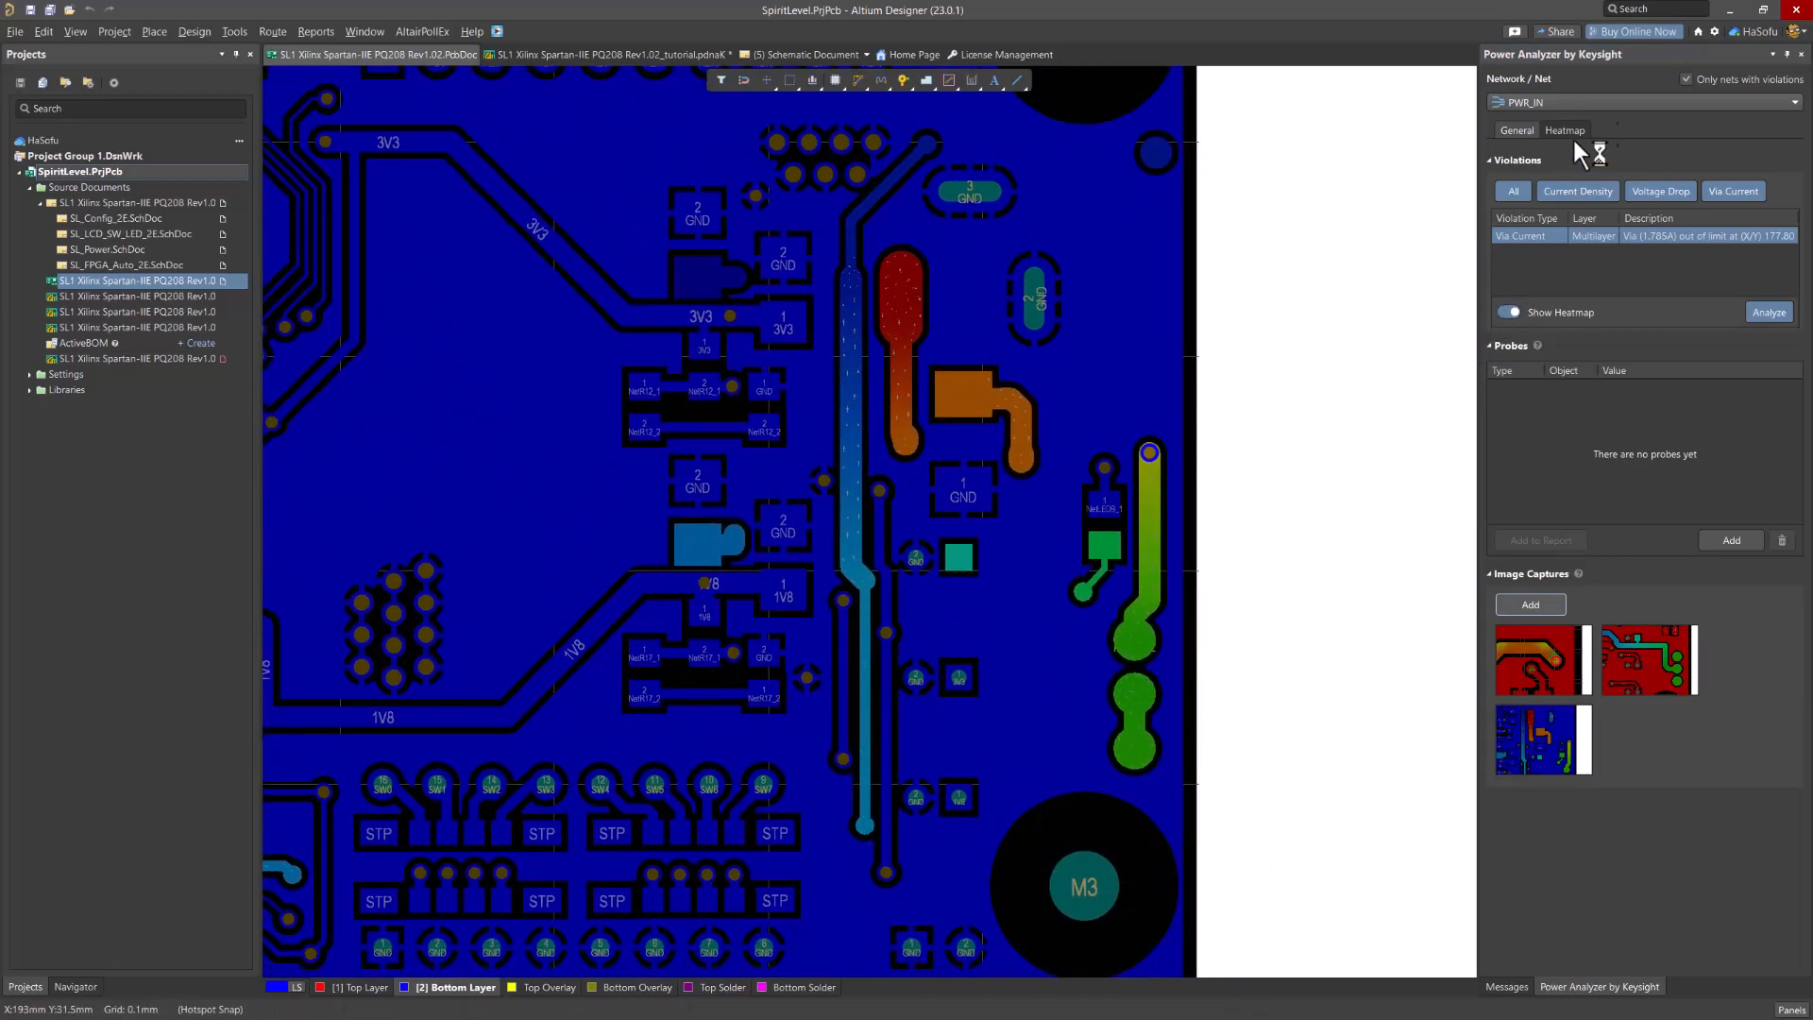
{"action": "left_click", "coordinate": [1597, 101]}
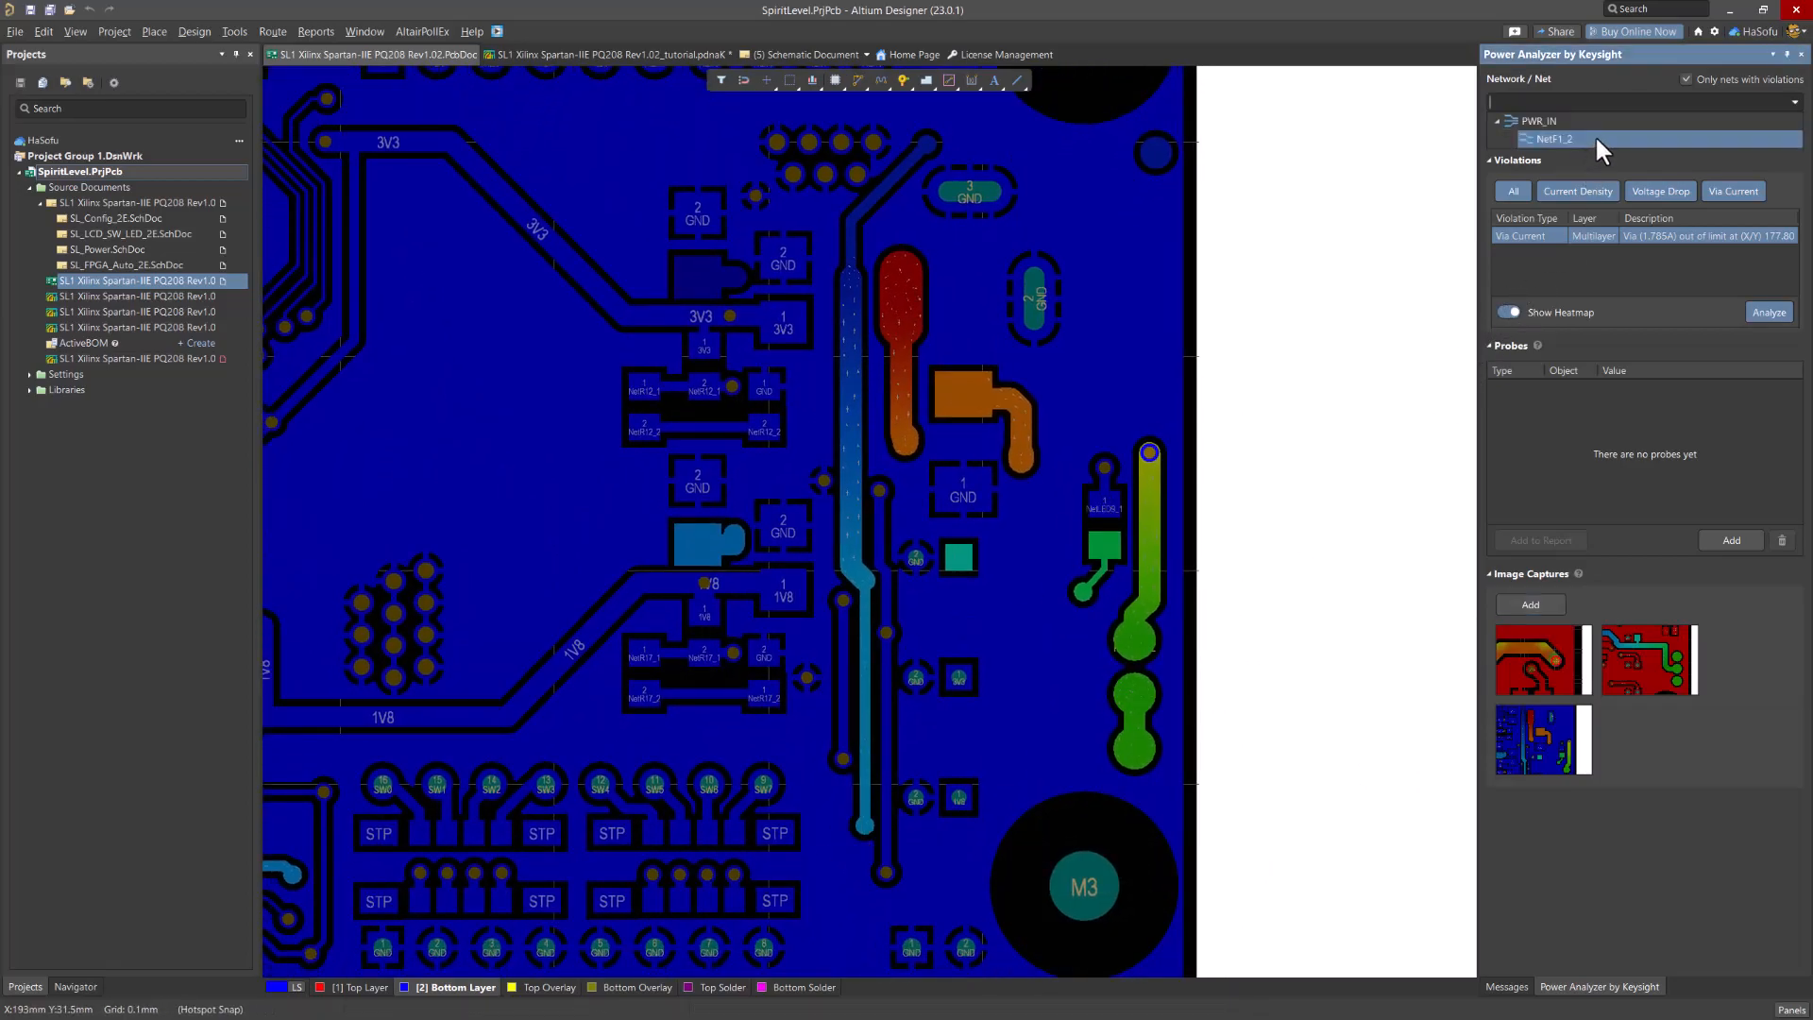
{"action": "left_click", "coordinate": [1594, 136]}
{"action": "scroll", "coordinate": [1088, 432], "scroll_direction": "up", "scroll_amount": 3, "text": "ctrl"}
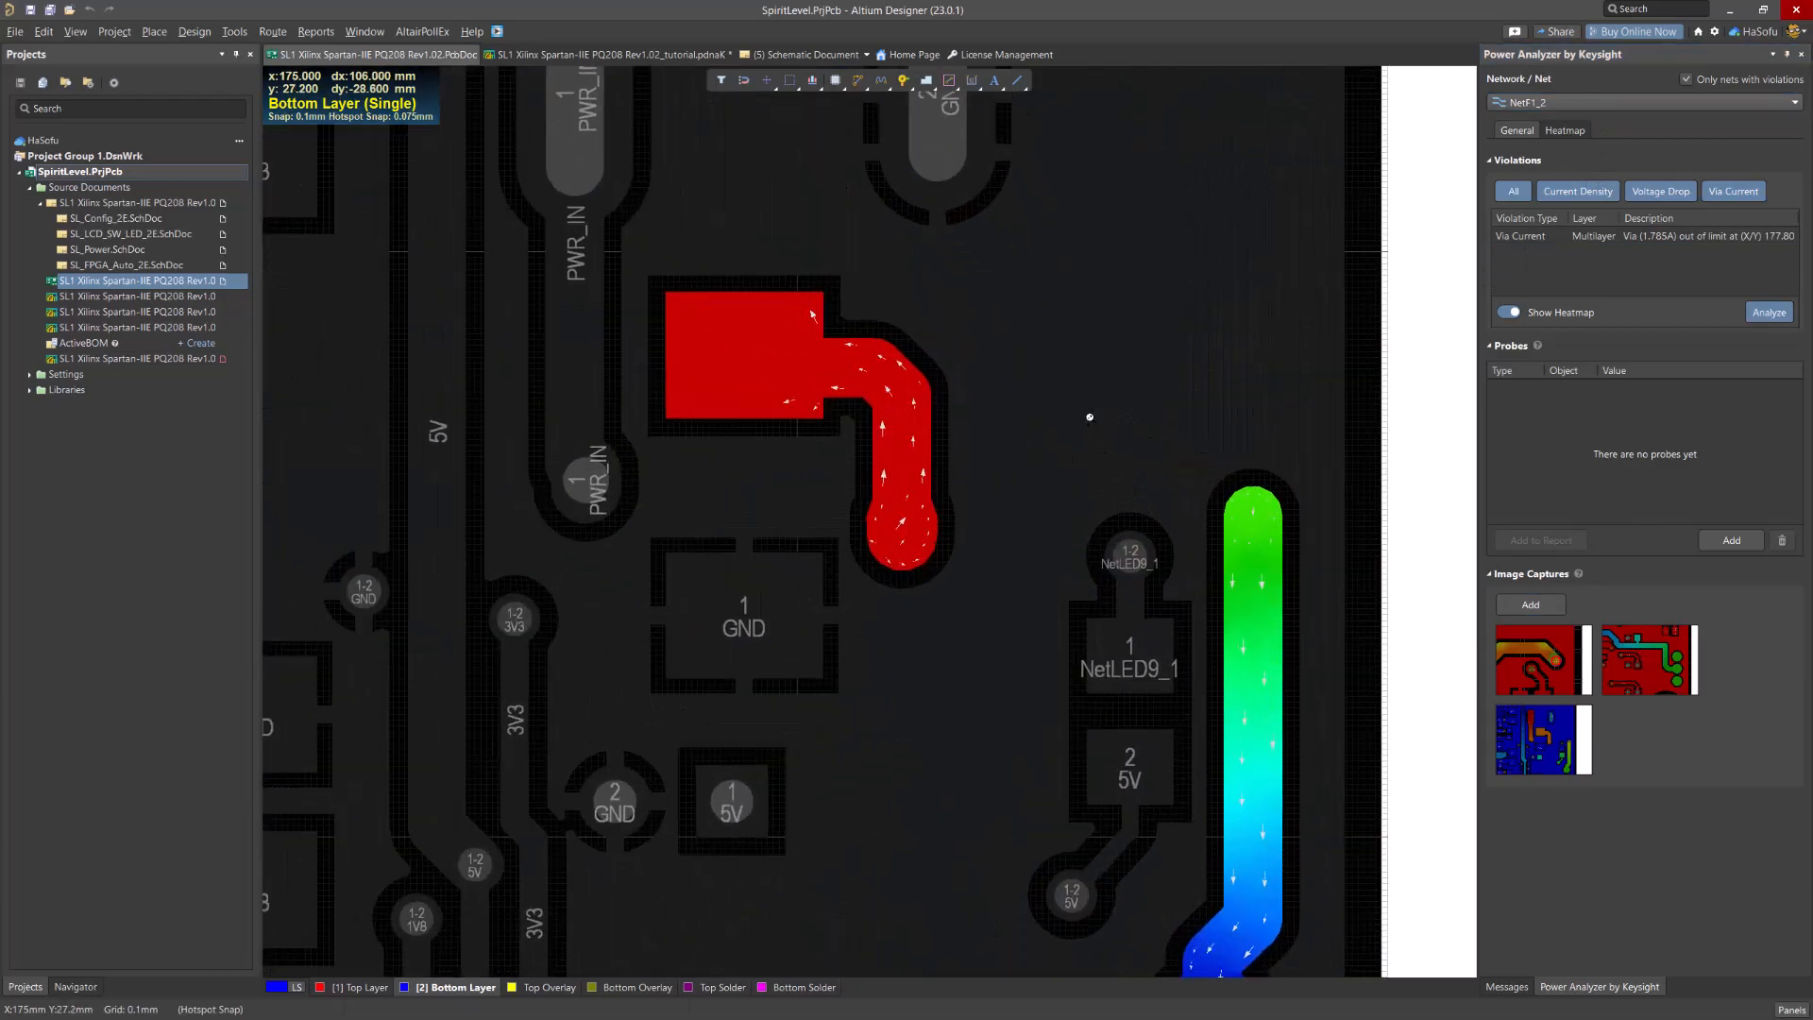
{"action": "scroll", "coordinate": [918, 427], "scroll_direction": "up", "scroll_amount": 5, "text": "ctrl"}
{"action": "scroll", "coordinate": [918, 427], "scroll_direction": "down", "scroll_amount": 3, "text": "ctrl"}
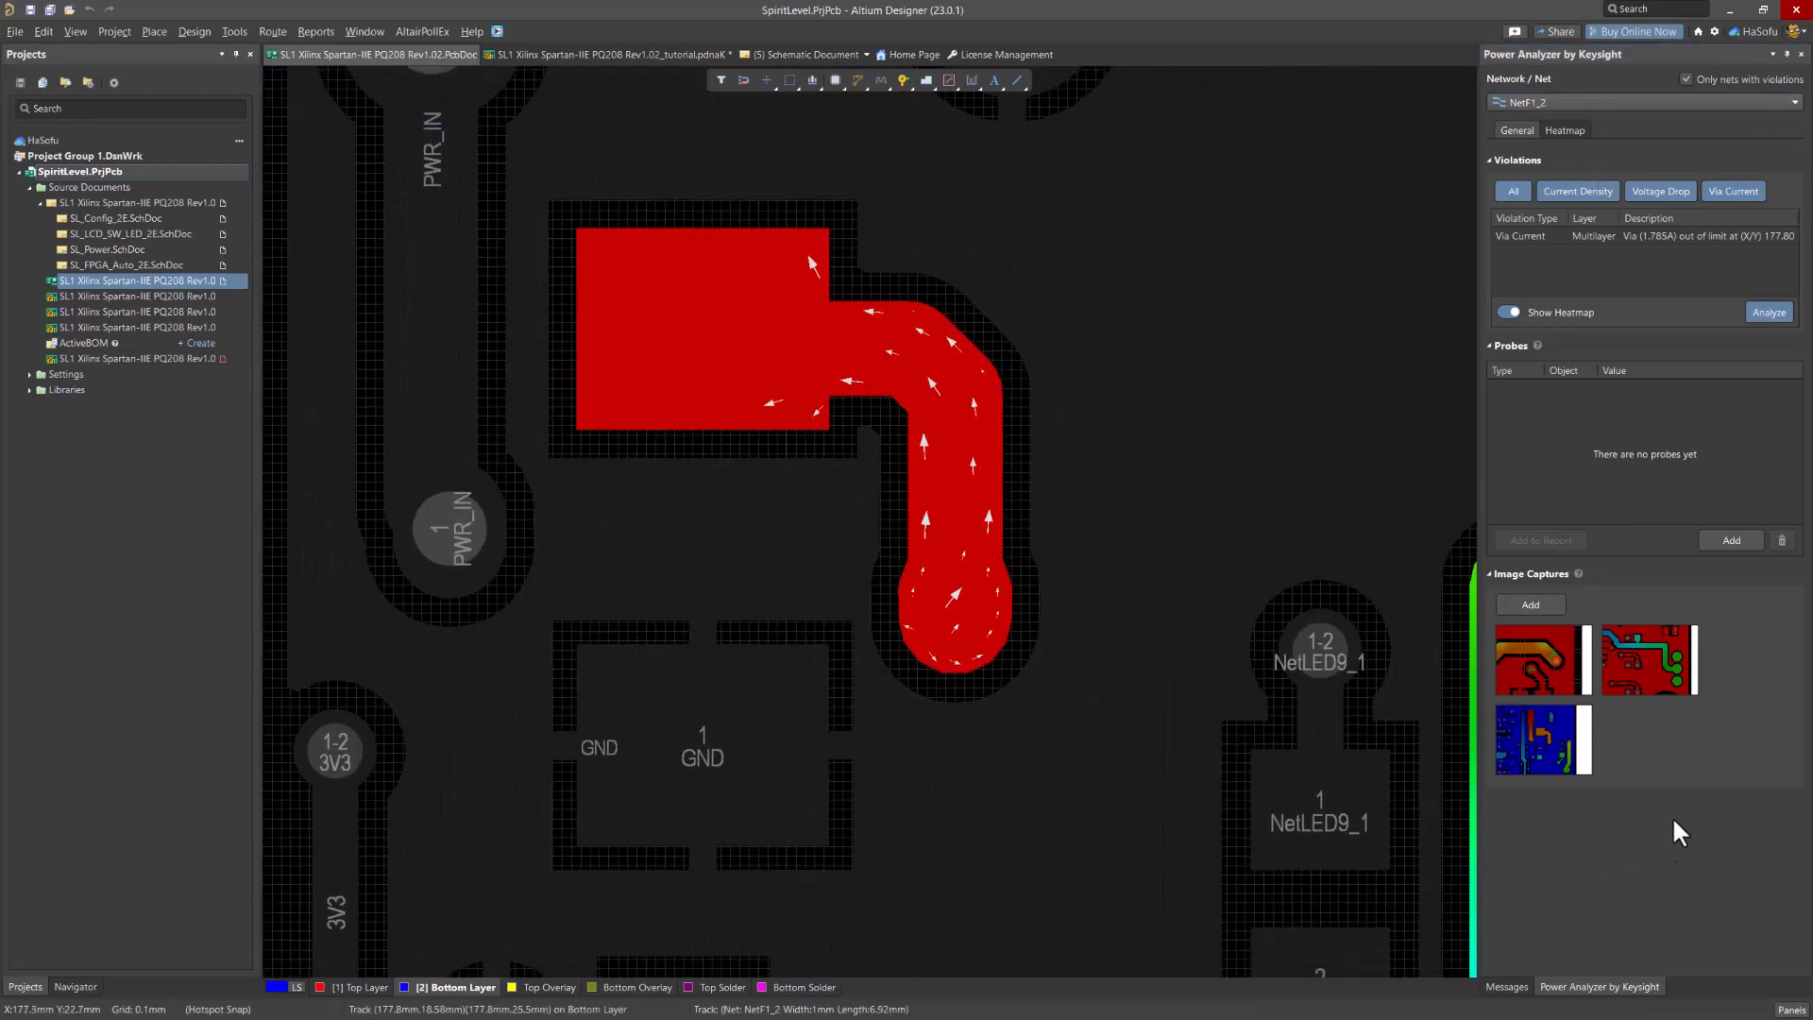
{"action": "left_click", "coordinate": [1537, 604]}
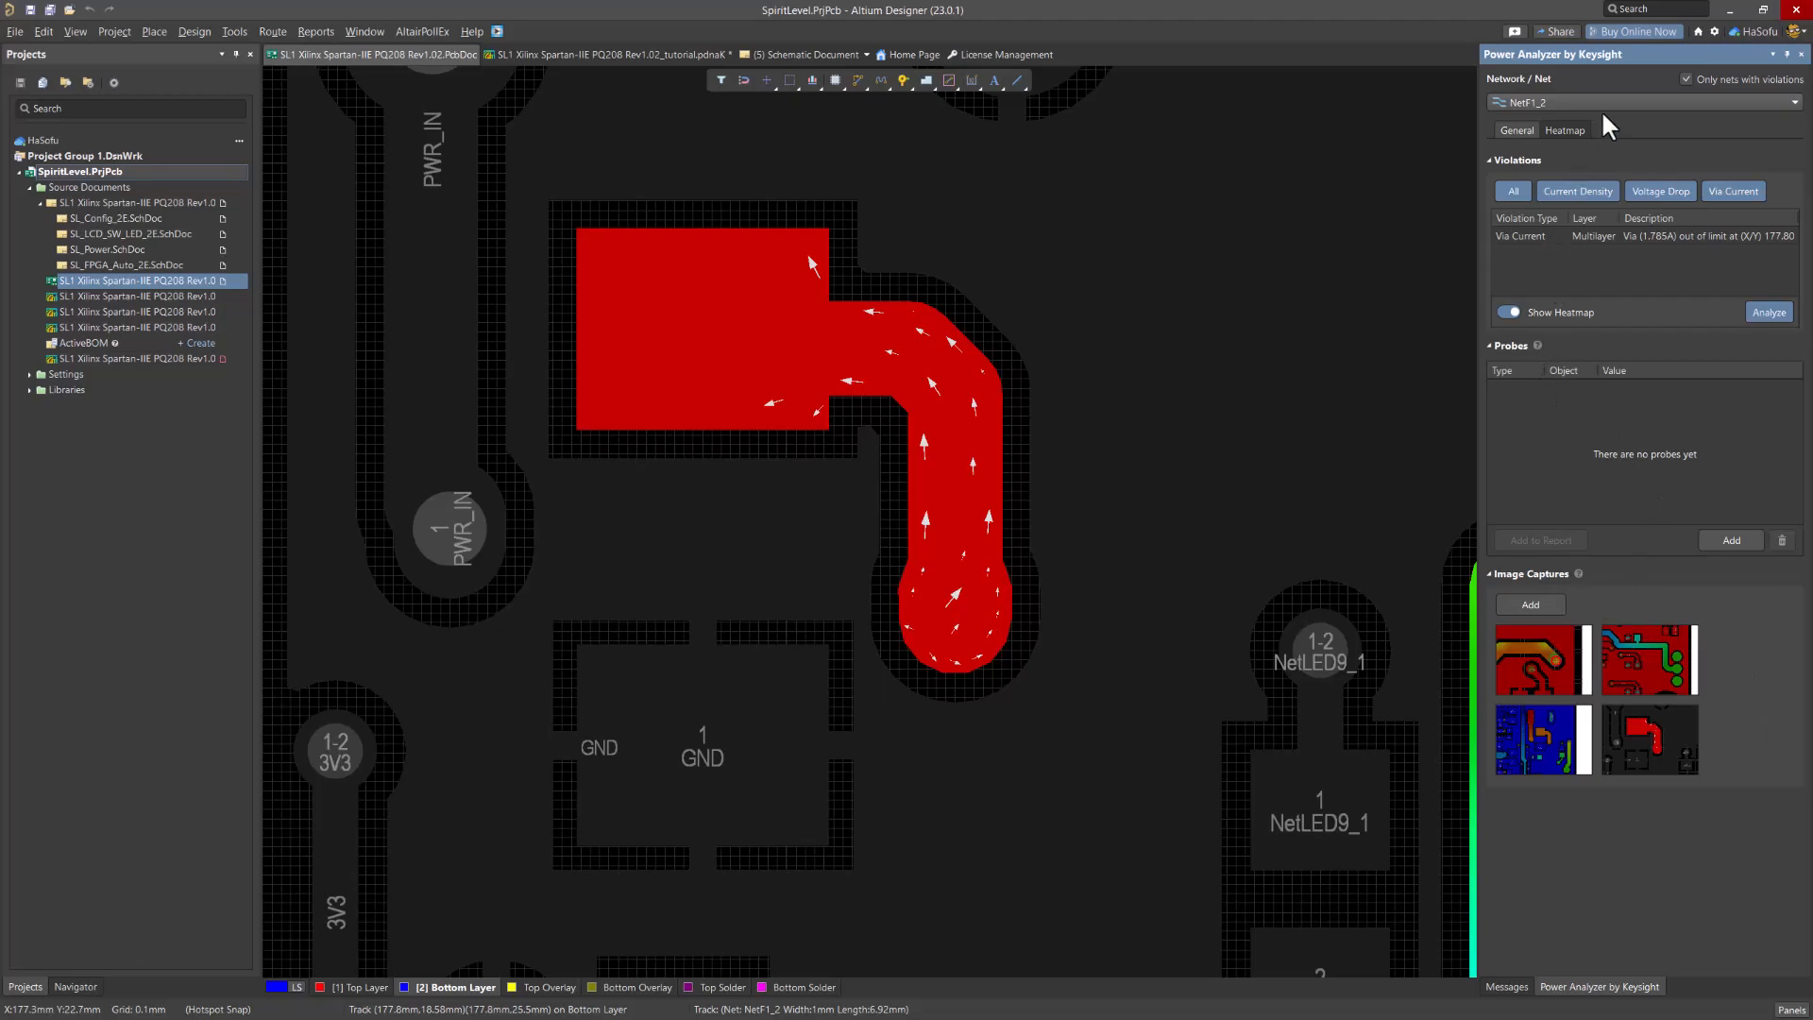
List all nets instead of only those with violations, select the 3V3 network, and add an image capture of its Bottom Layer tracks
{"action": "left_click", "coordinate": [1669, 99]}
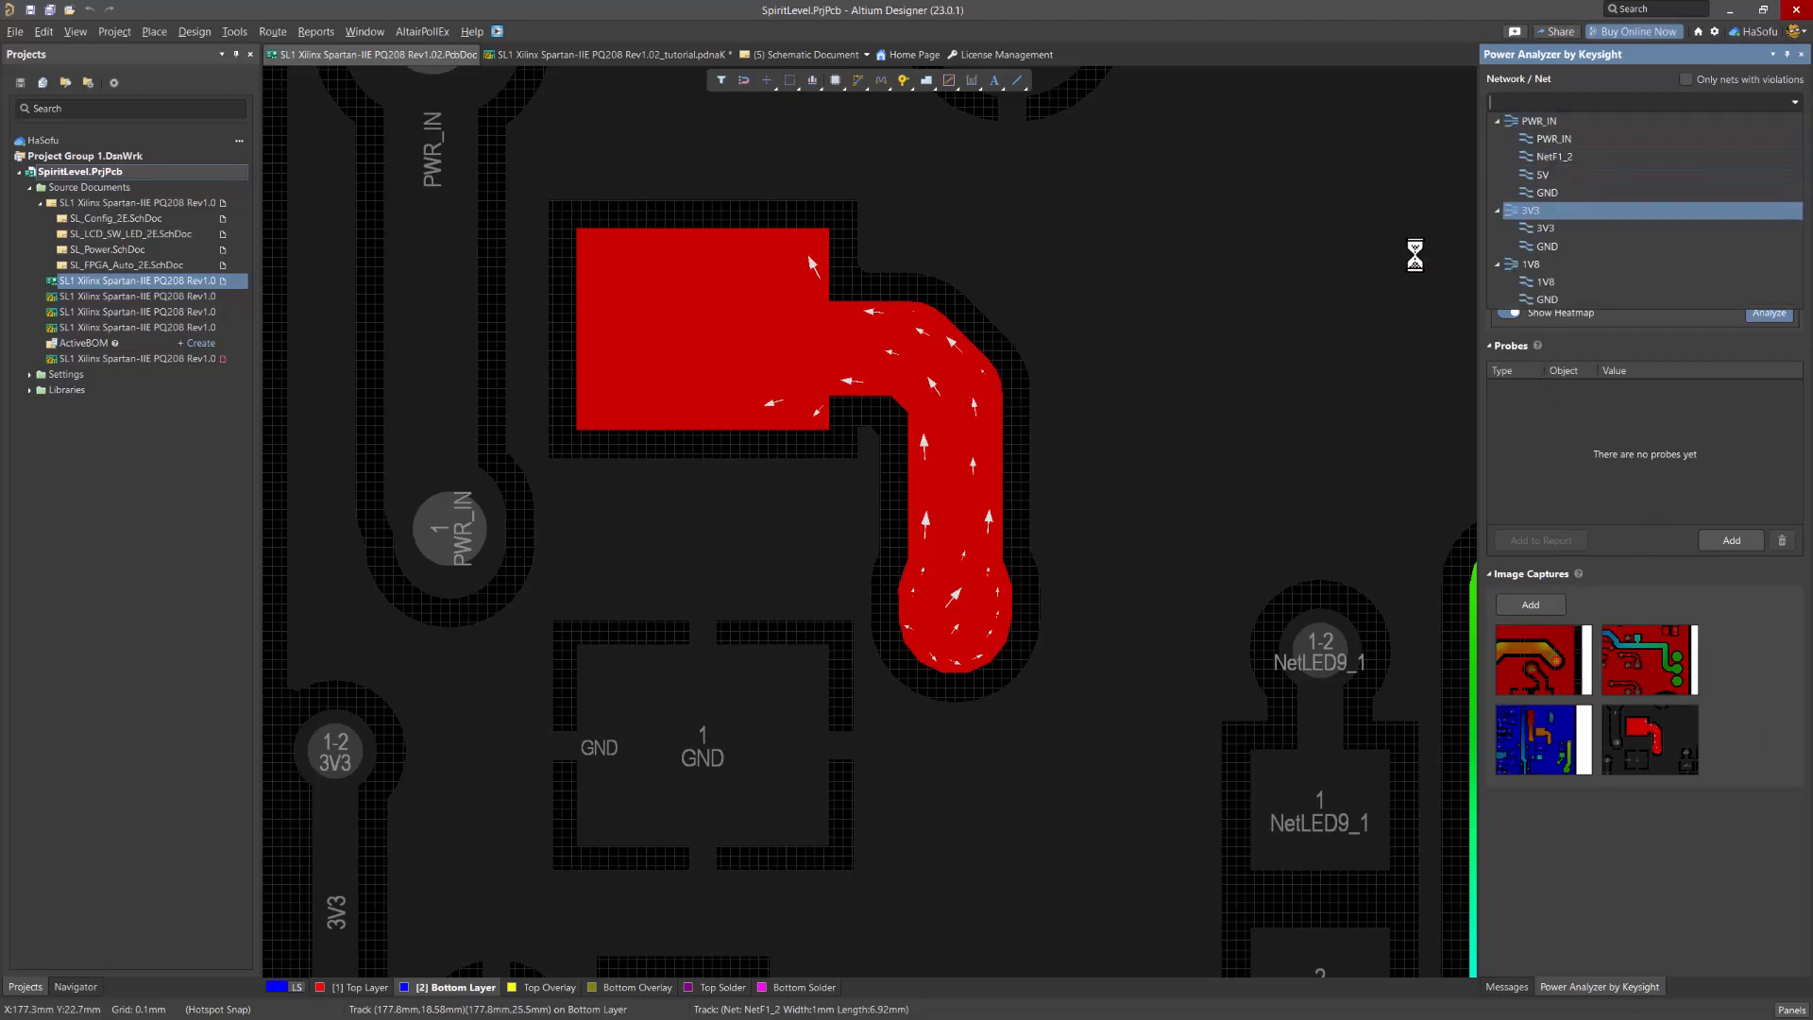
{"action": "scroll", "coordinate": [1047, 425], "scroll_direction": "down", "scroll_amount": 5, "text": "ctrl"}
{"action": "right_click_drag", "start_coordinate": [1014, 485], "coordinate": [1122, 446]}
{"action": "scroll", "coordinate": [1082, 435], "scroll_direction": "down", "scroll_amount": 2, "text": "ctrl"}
{"action": "right_click_drag", "start_coordinate": [1047, 640], "coordinate": [1079, 596]}
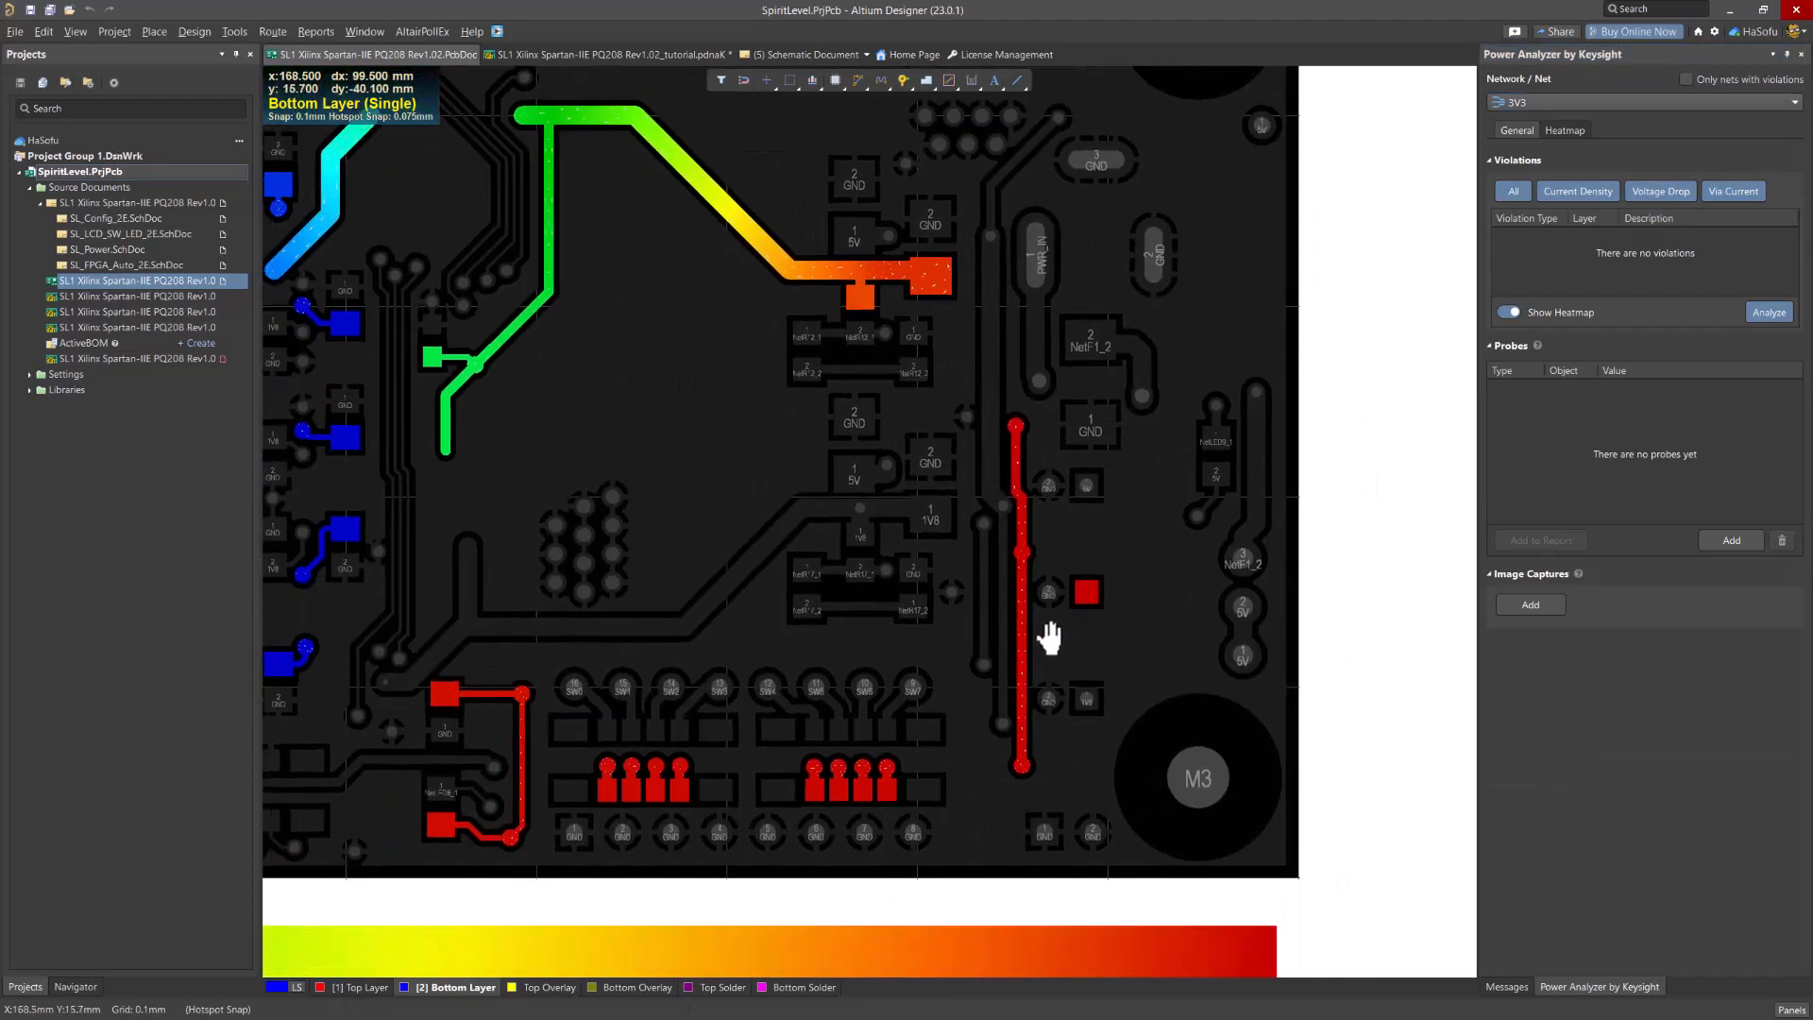
{"action": "scroll", "coordinate": [1056, 586], "scroll_direction": "up", "scroll_amount": 10, "text": "ctrl"}
{"action": "right_click_drag", "start_coordinate": [946, 472], "coordinate": [1168, 425]}
{"action": "scroll", "coordinate": [1037, 368], "scroll_direction": "down", "scroll_amount": 3, "text": "ctrl"}
{"action": "left_click", "coordinate": [1522, 600]}
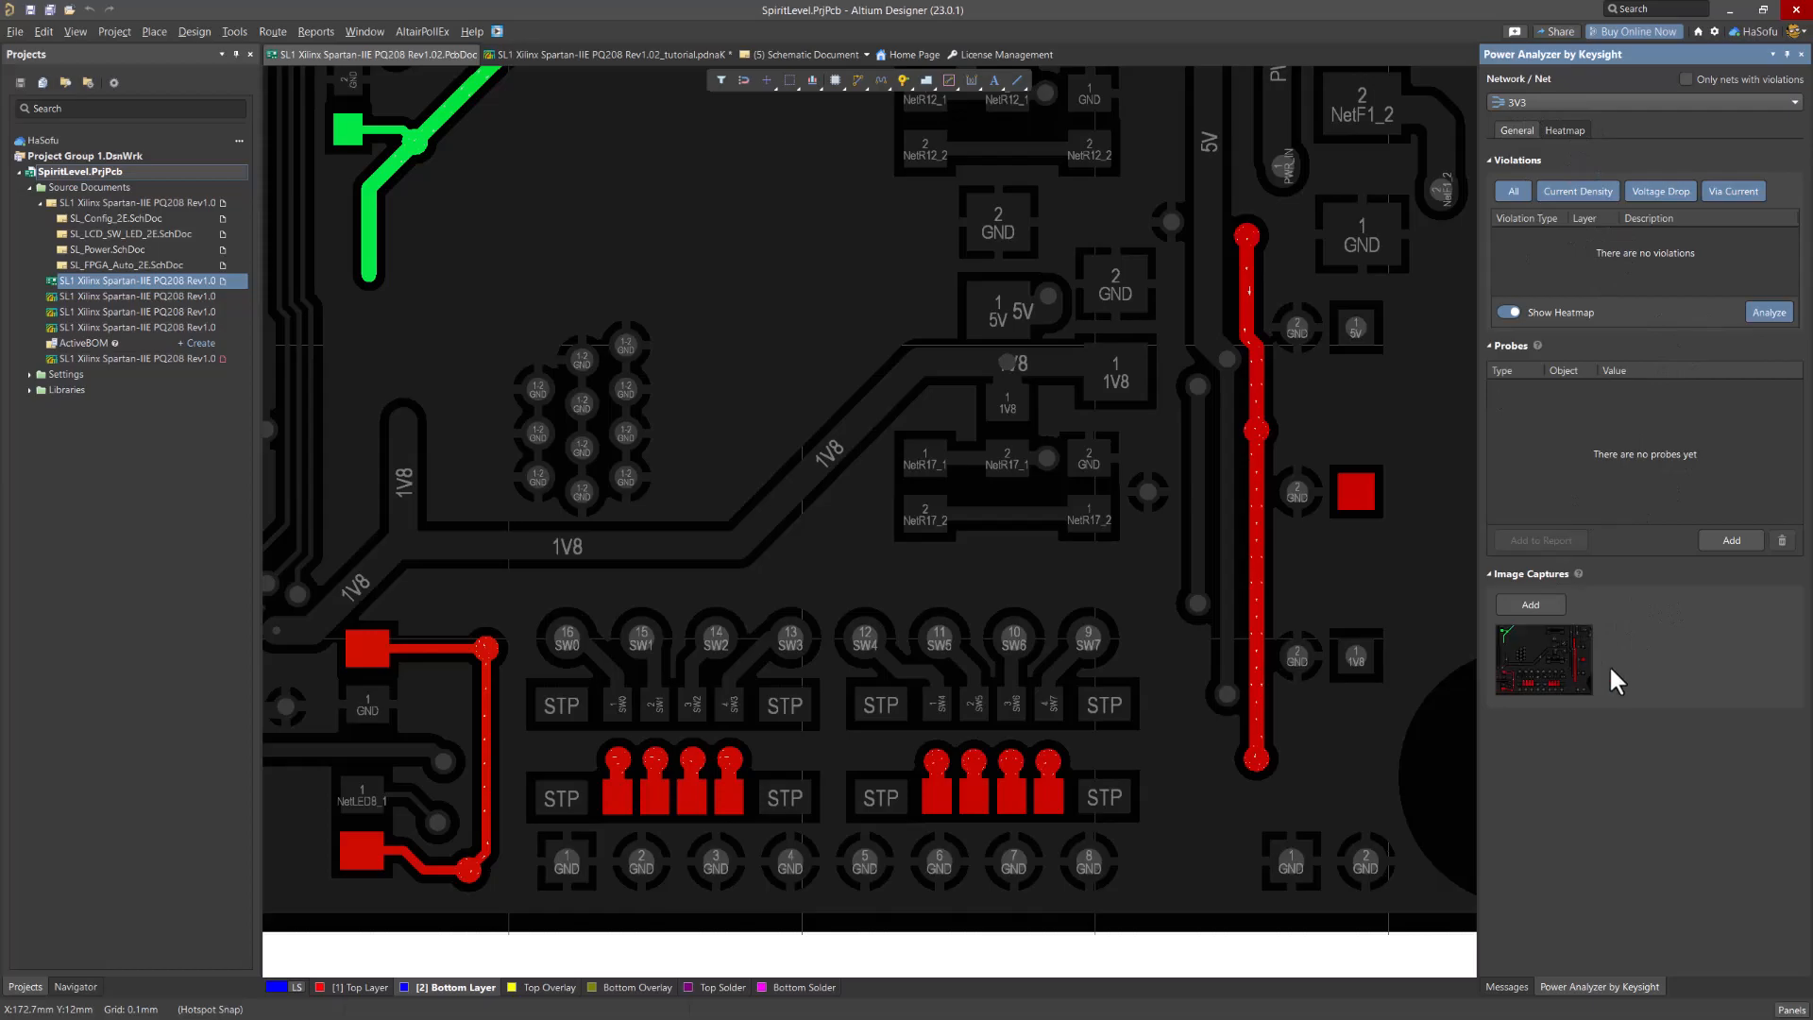
Review the image captures stored for the PWR_IN network and return to the 3V3 network
{"action": "left_click", "coordinate": [1581, 99]}
{"action": "left_click", "coordinate": [1575, 119]}
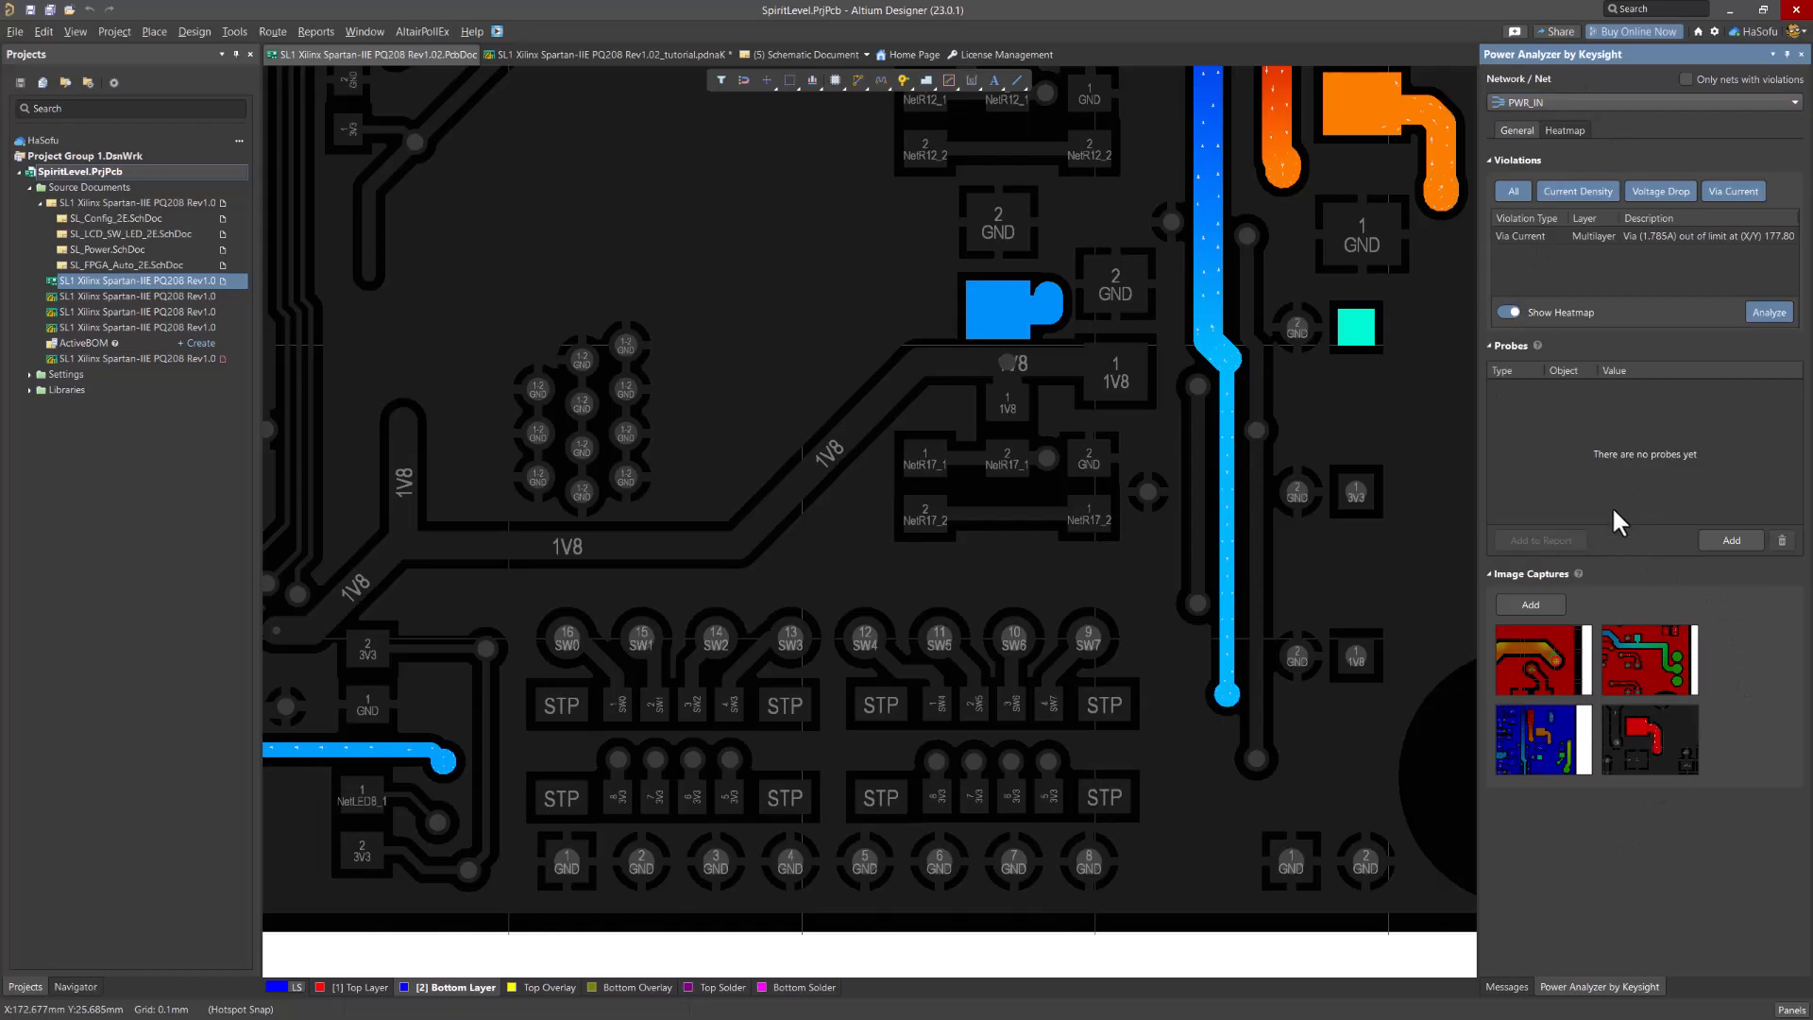
{"action": "left_click", "coordinate": [1584, 99]}
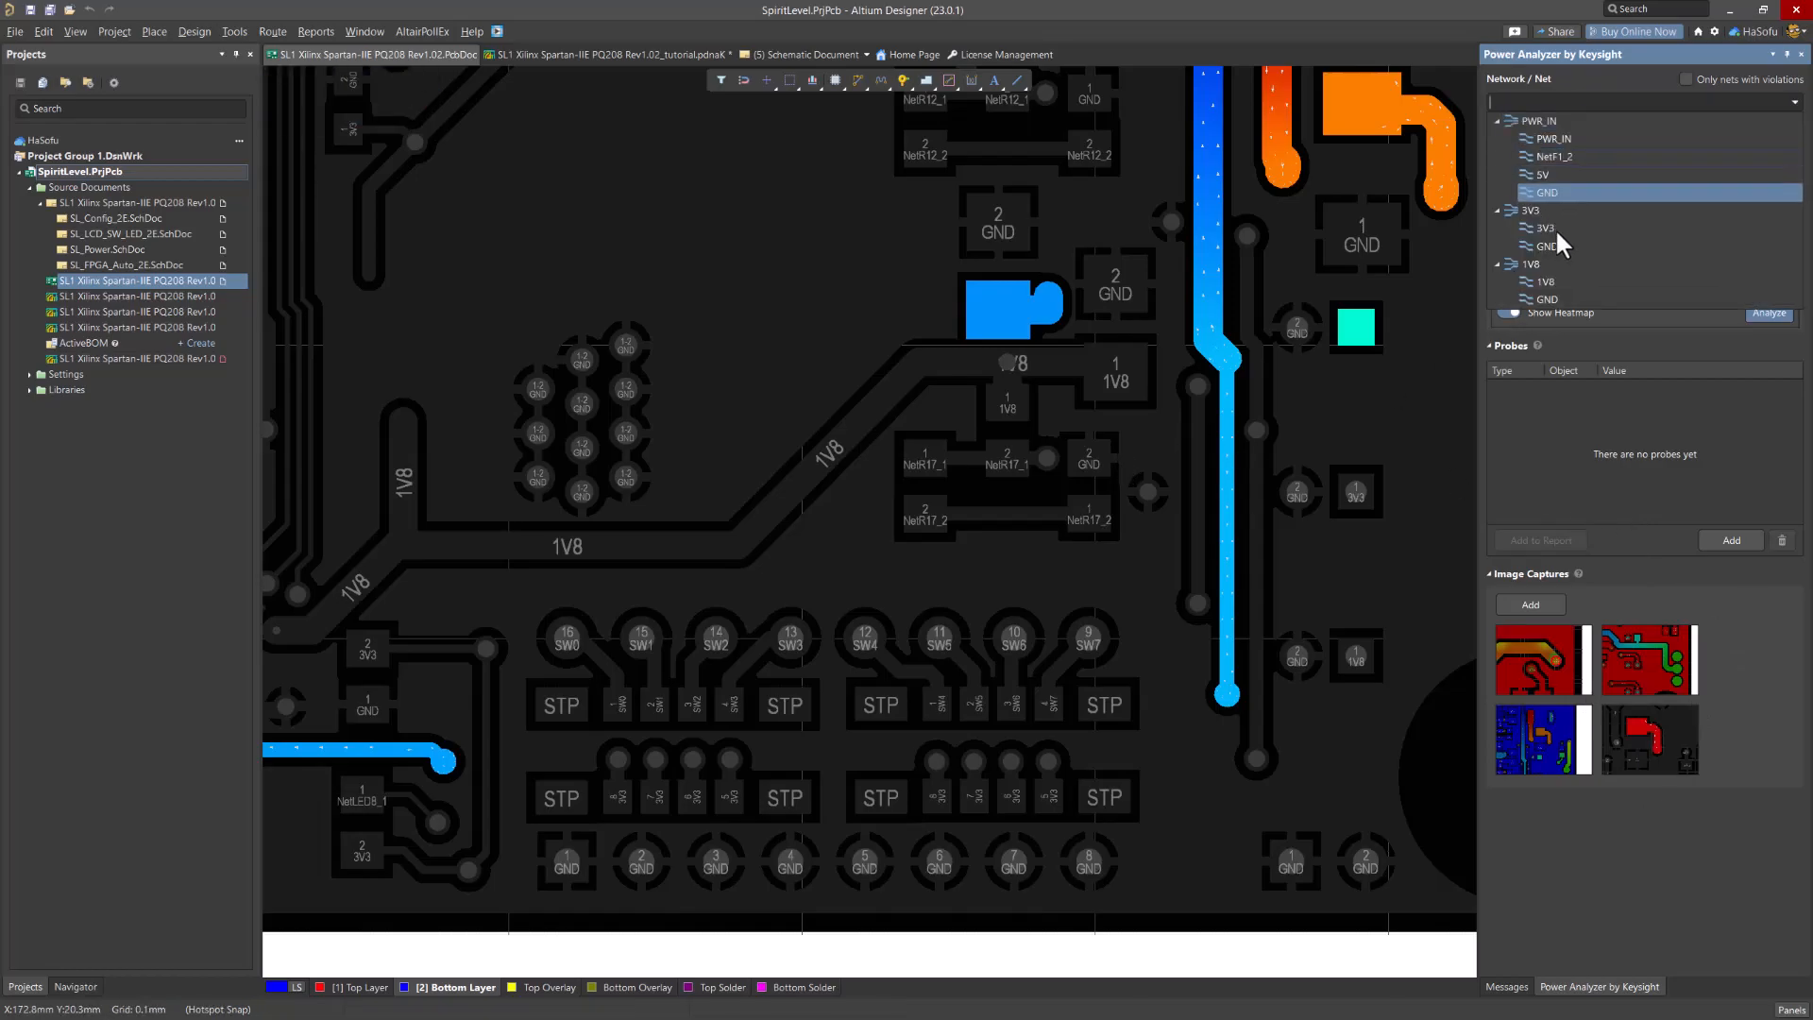
{"action": "left_click", "coordinate": [1557, 208]}
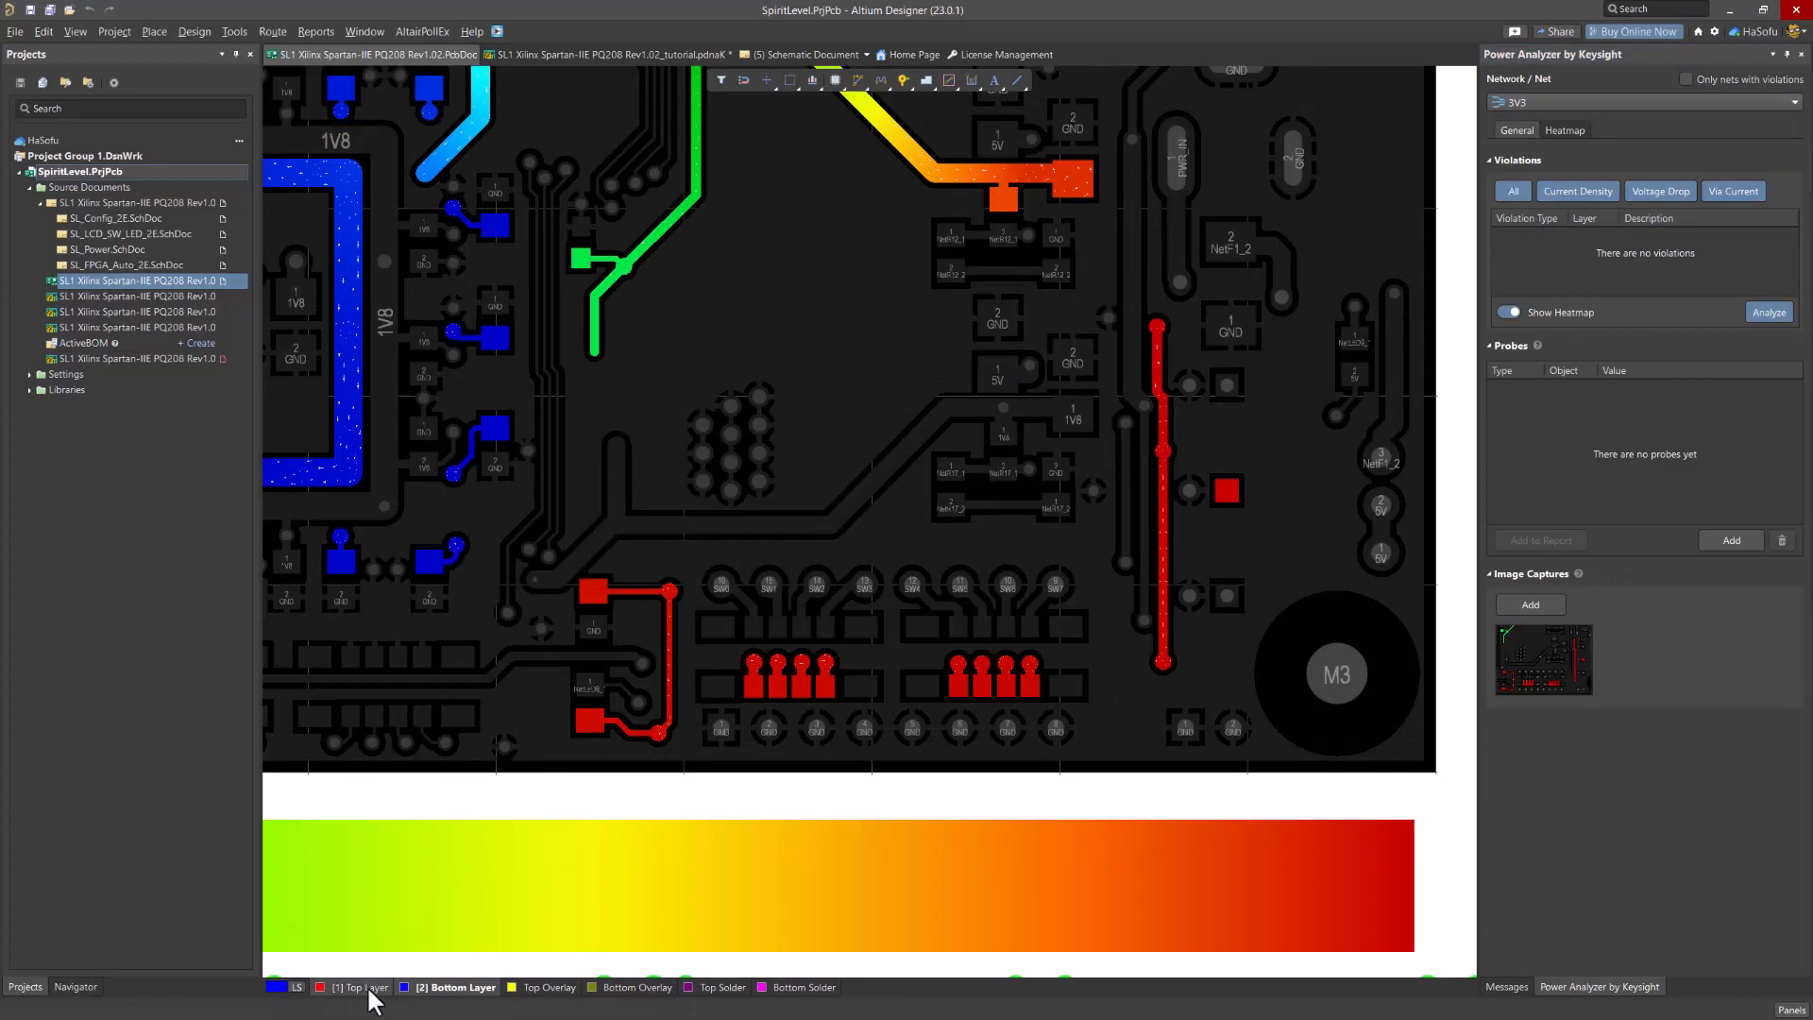
Examine the 3V3 voltage drop on the Top Layer and on the Bottom Layer, from the regulator to the FPGA ring
{"action": "left_click", "coordinate": [369, 989]}
{"action": "right_click_drag", "start_coordinate": [935, 419], "coordinate": [1213, 513]}
{"action": "right_click_drag", "start_coordinate": [612, 412], "coordinate": [923, 410]}
{"action": "scroll", "coordinate": [963, 303], "scroll_direction": "up", "scroll_amount": 1, "text": "ctrl"}
{"action": "scroll", "coordinate": [963, 303], "scroll_direction": "down", "scroll_amount": 1, "text": "ctrl"}
{"action": "right_click_drag", "start_coordinate": [1048, 326], "coordinate": [849, 398]}
{"action": "left_click", "coordinate": [454, 989]}
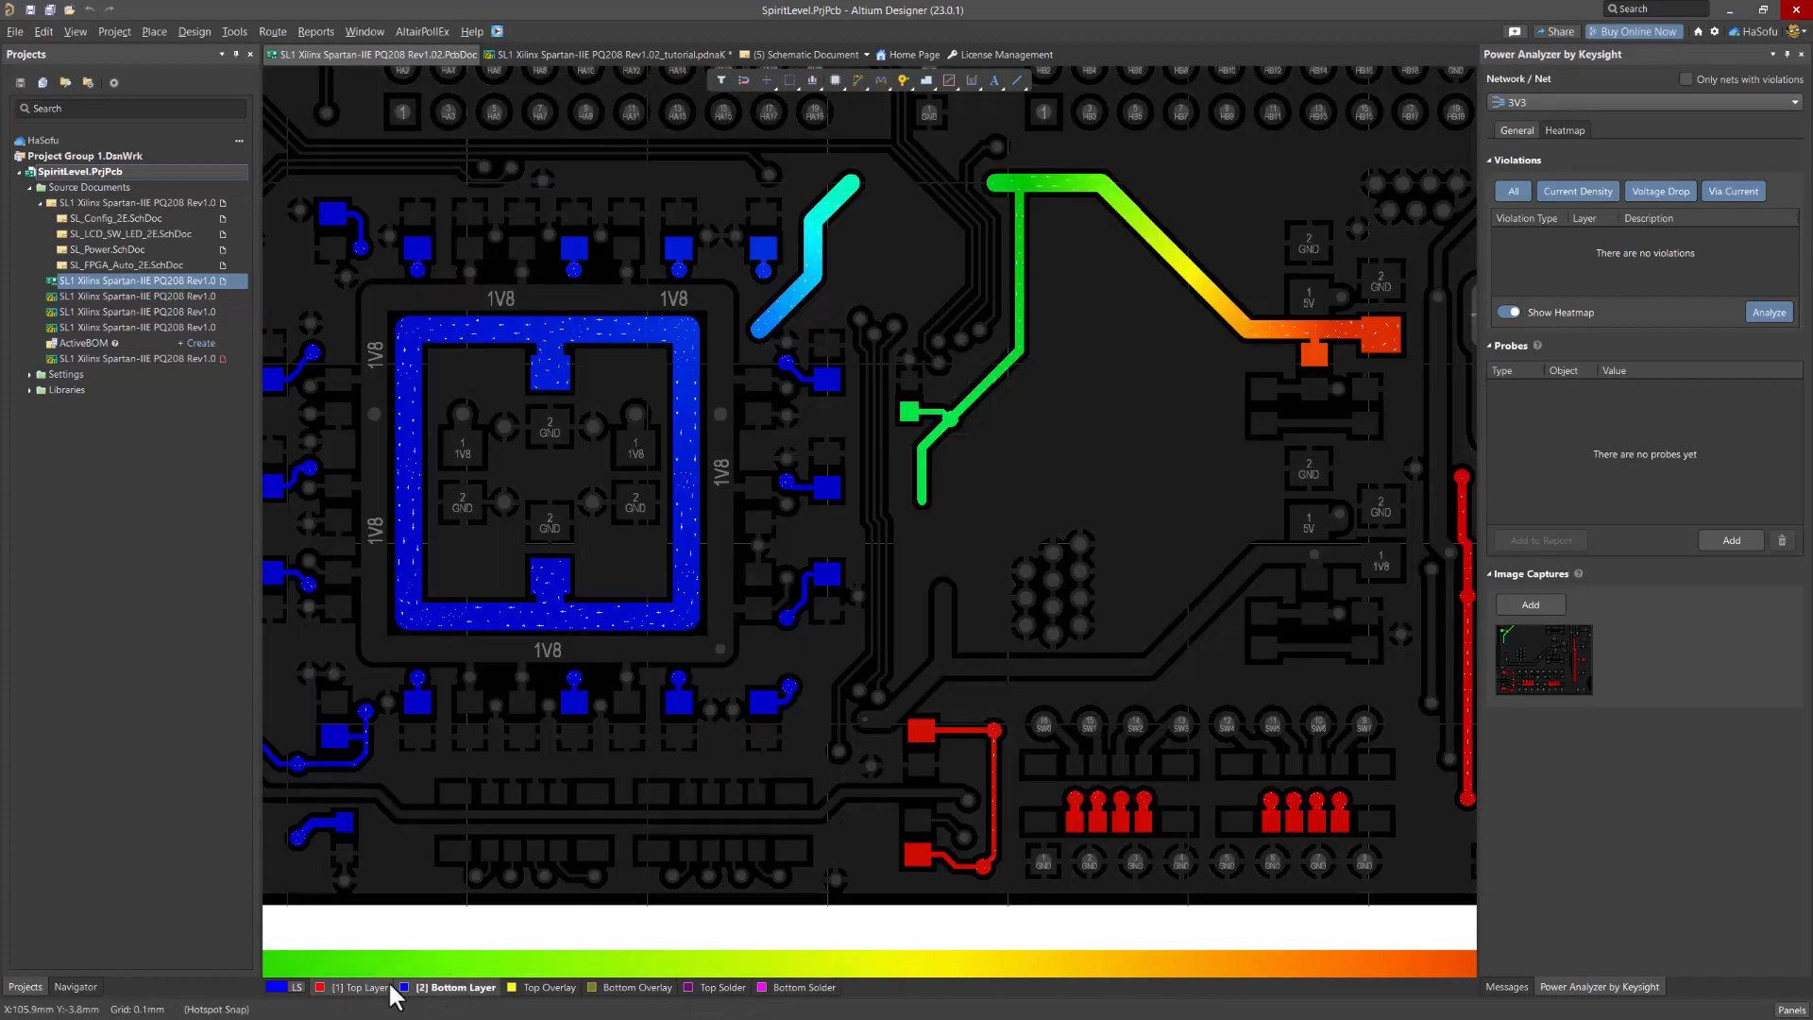
{"action": "scroll", "coordinate": [1255, 481], "scroll_direction": "right", "scroll_amount": 1, "text": "shift"}
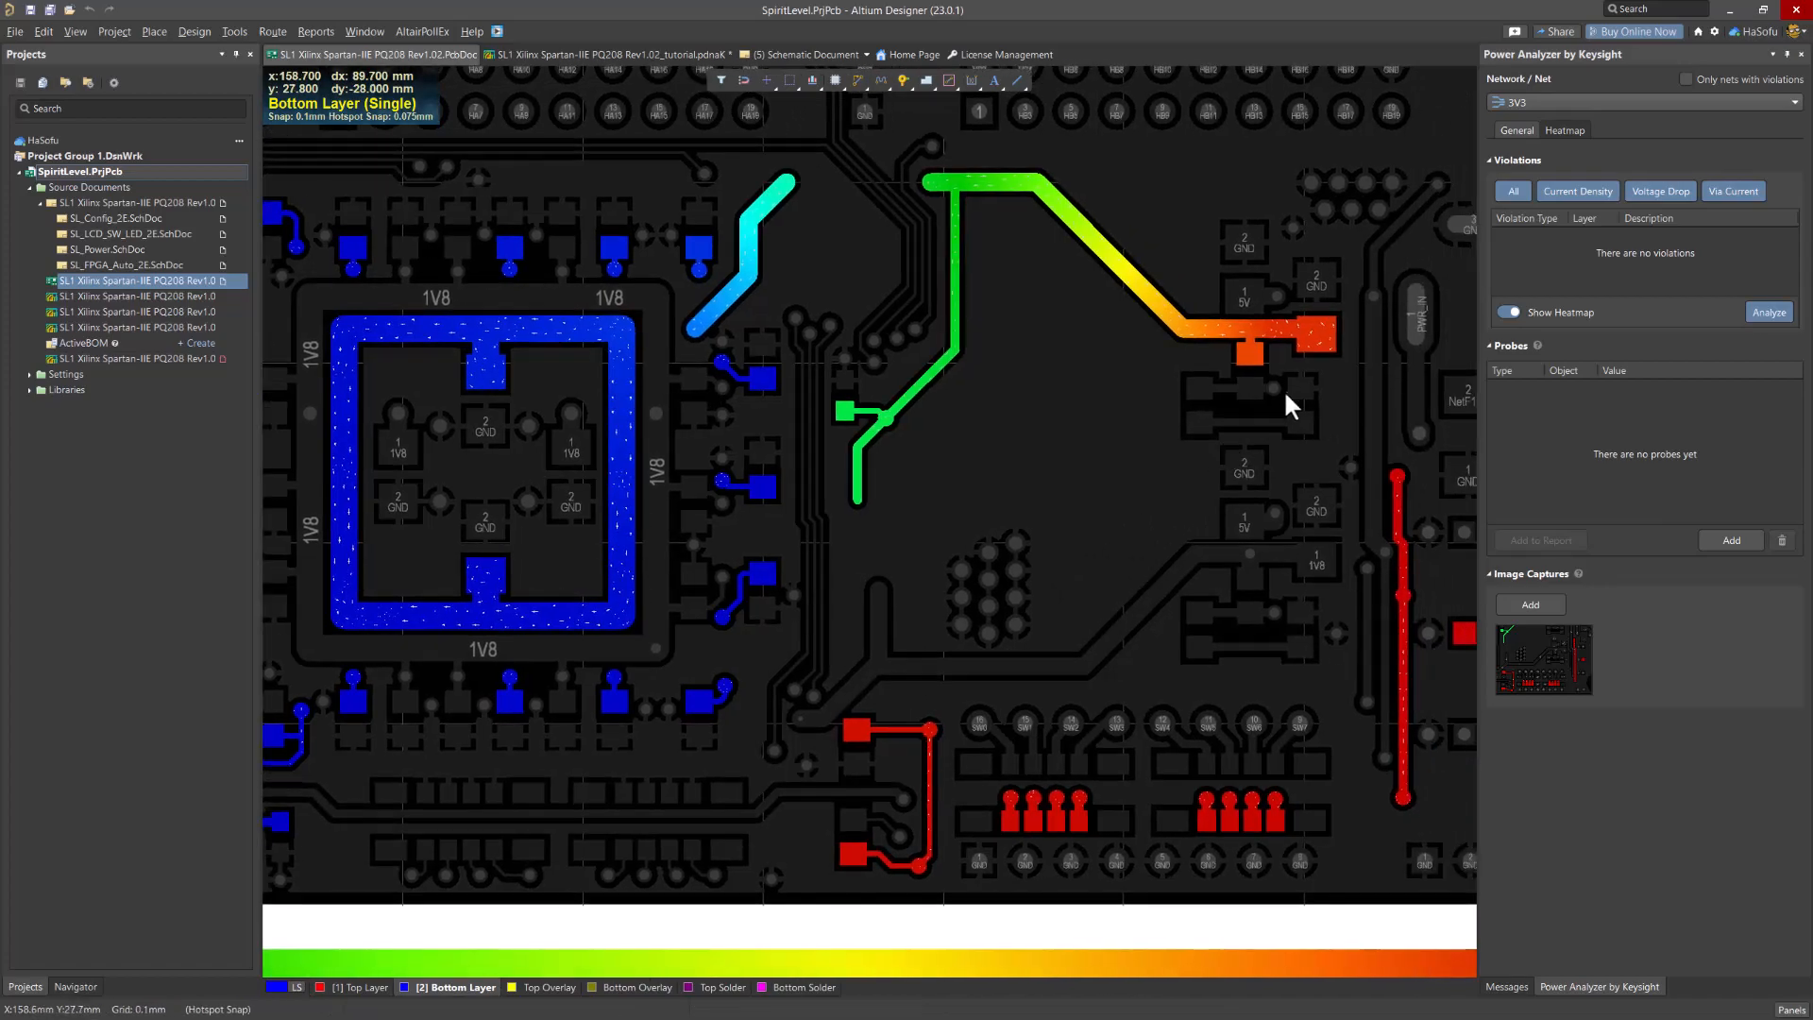
{"action": "scroll", "coordinate": [1302, 291], "scroll_direction": "up", "scroll_amount": 2, "text": "ctrl"}
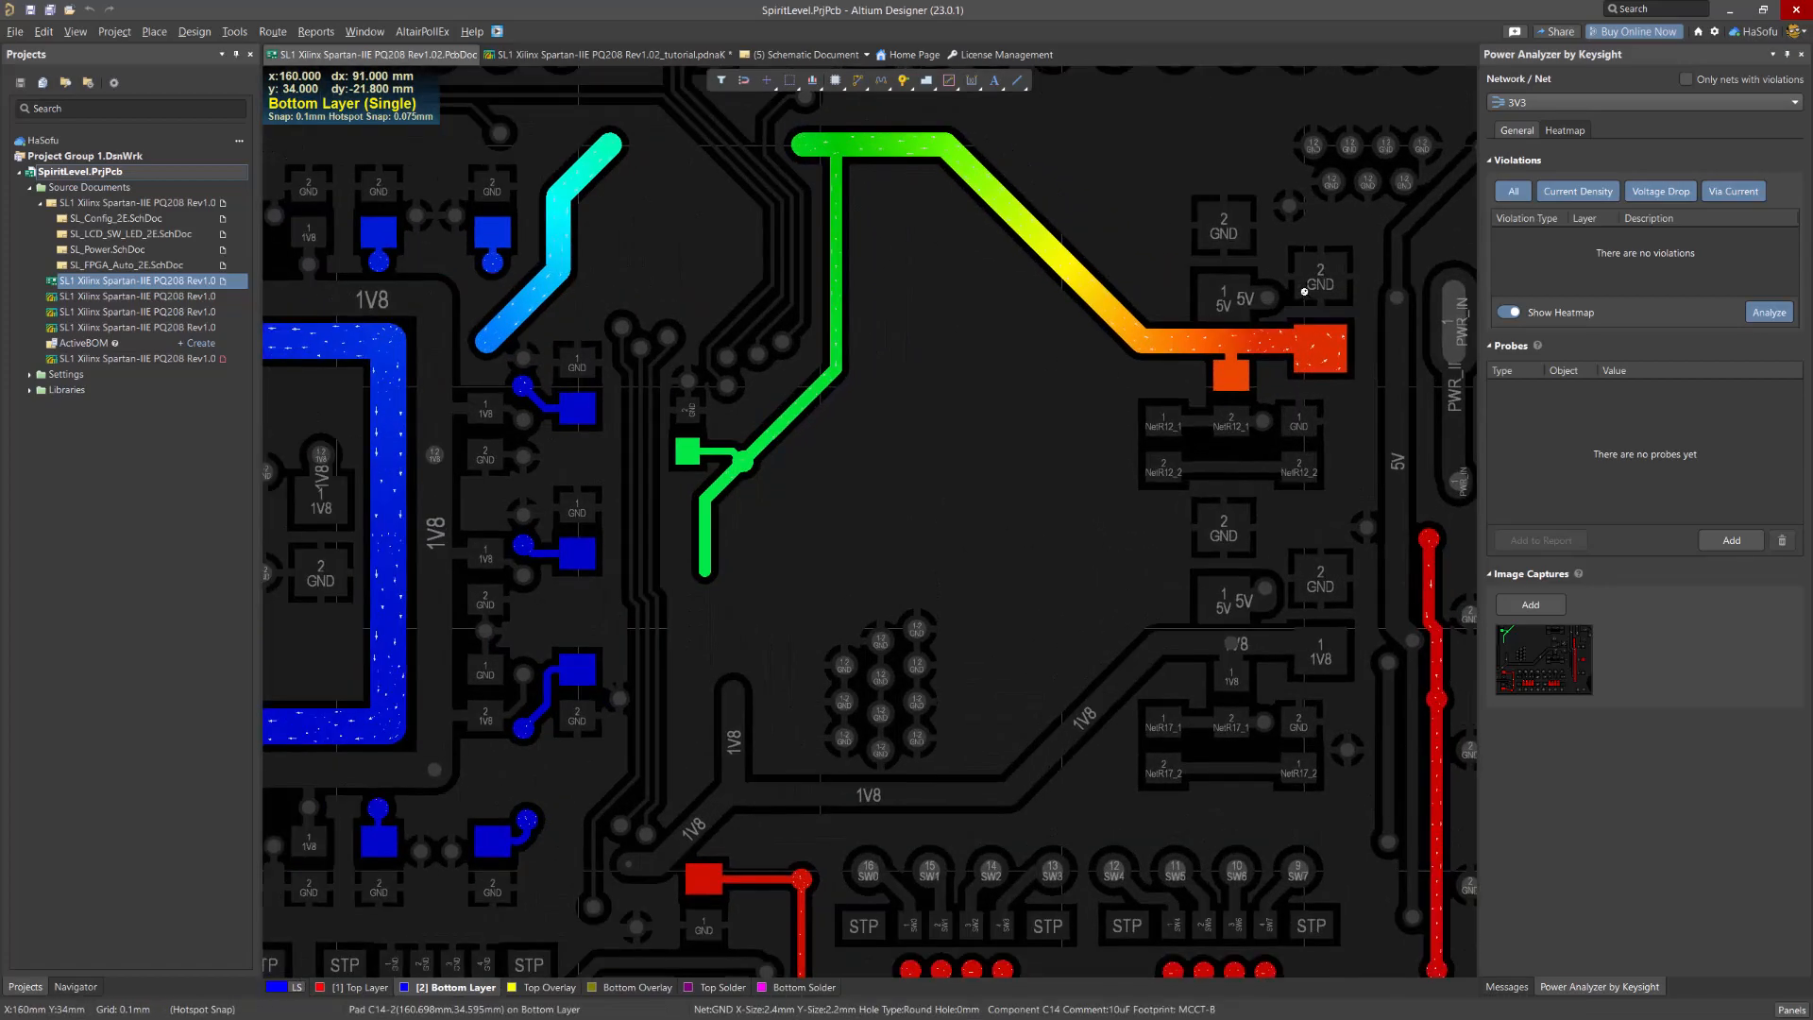
{"action": "left_click", "coordinate": [1675, 635]}
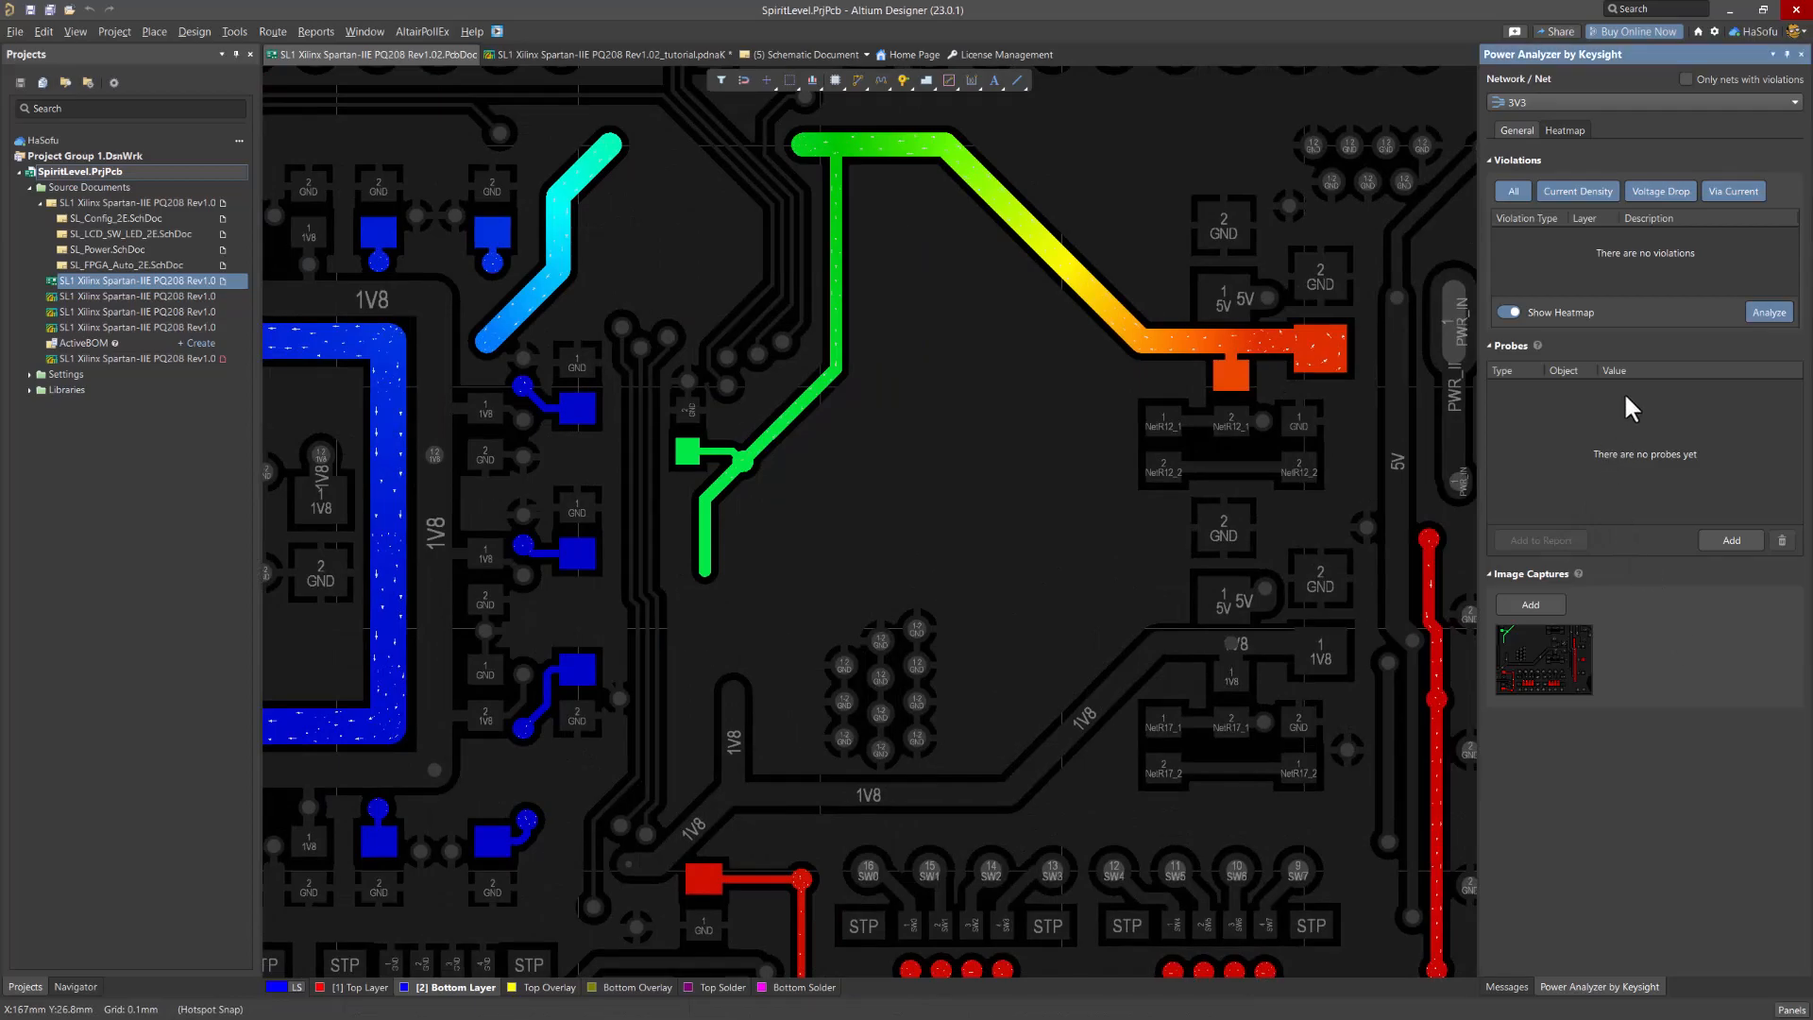
Select the 1V8 network and add an image capture of its Bottom Layer track leading away from the regulator
{"action": "left_click", "coordinate": [1647, 99]}
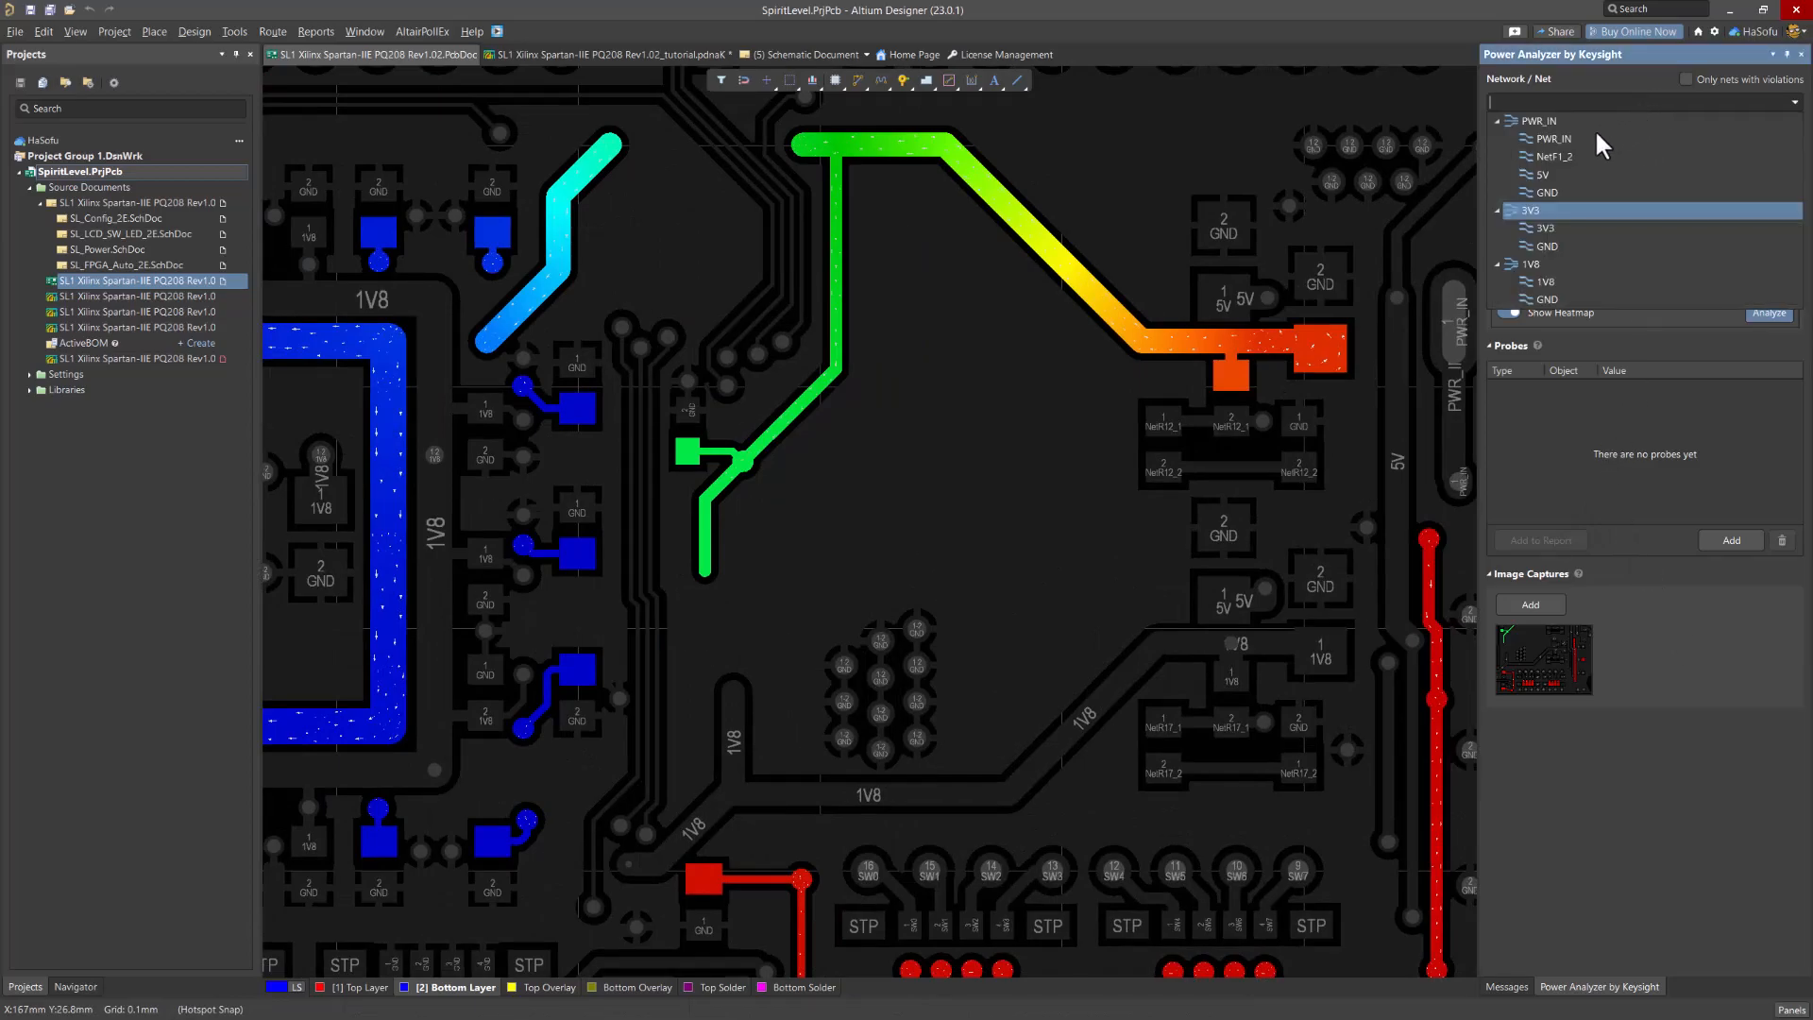
{"action": "left_click", "coordinate": [1568, 265]}
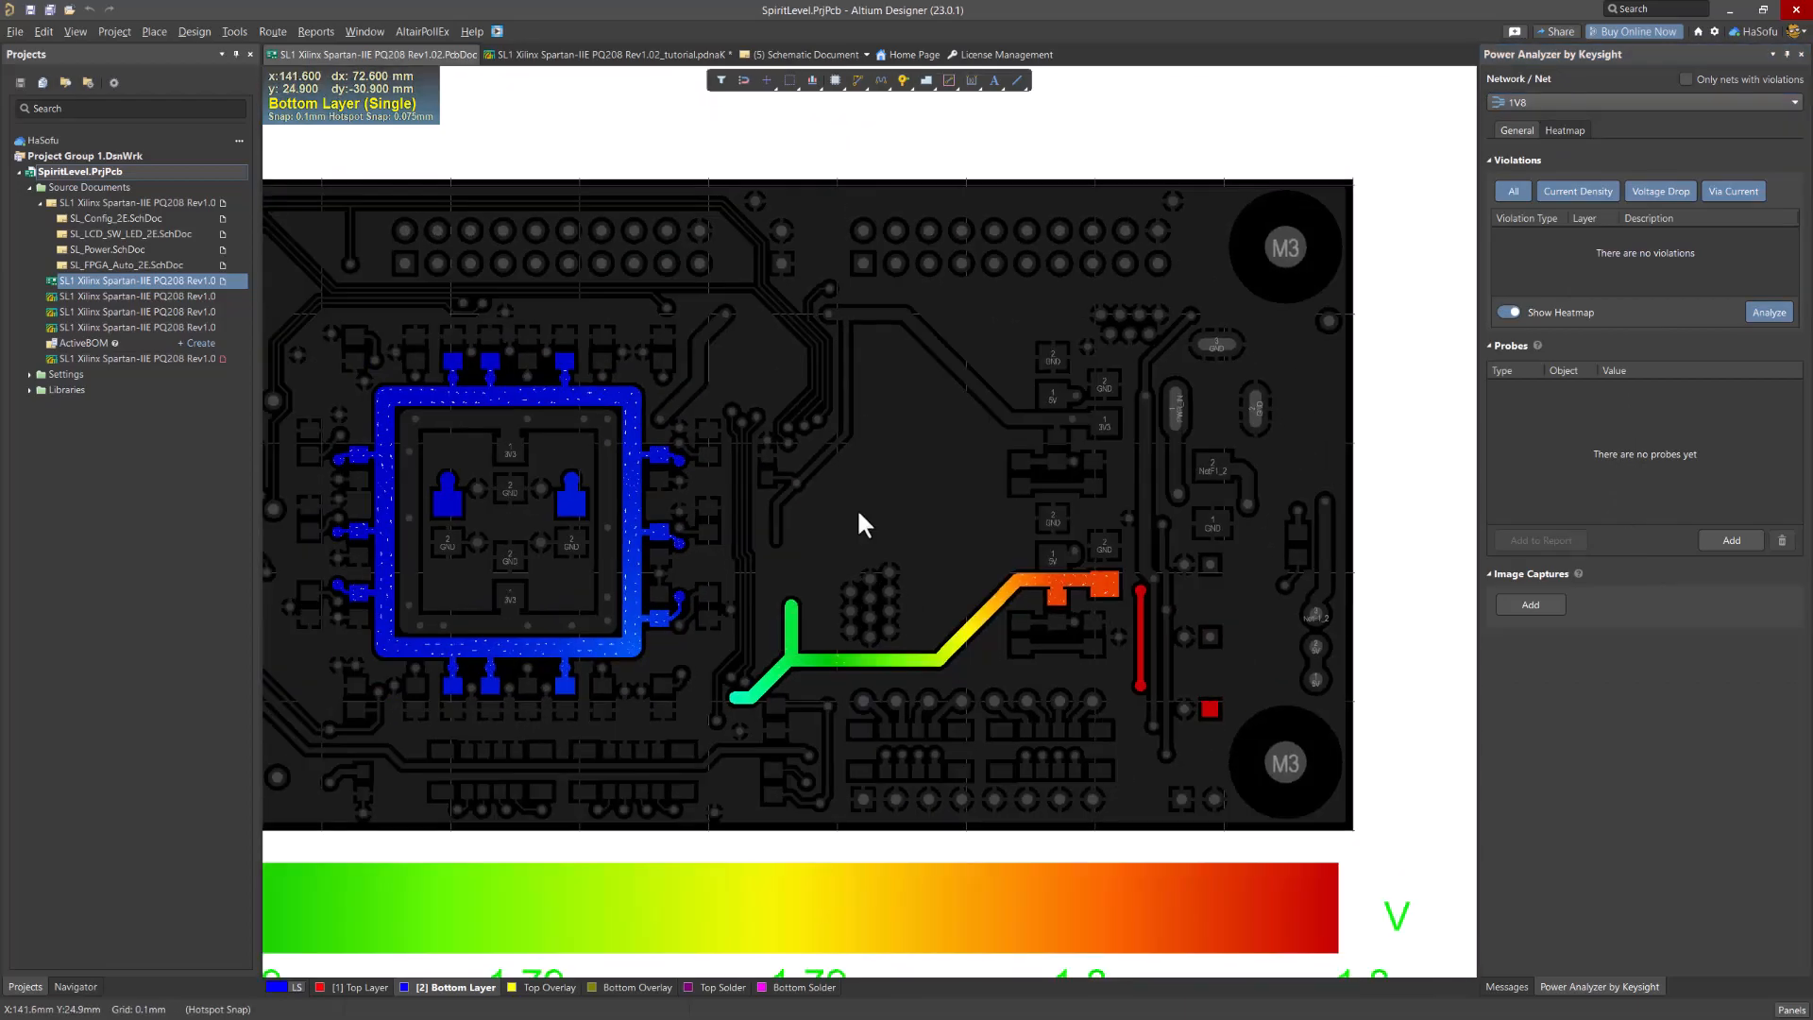
{"action": "right_click_drag", "start_coordinate": [891, 538], "coordinate": [897, 510]}
{"action": "scroll", "coordinate": [1076, 586], "scroll_direction": "up", "scroll_amount": 4, "text": "ctrl"}
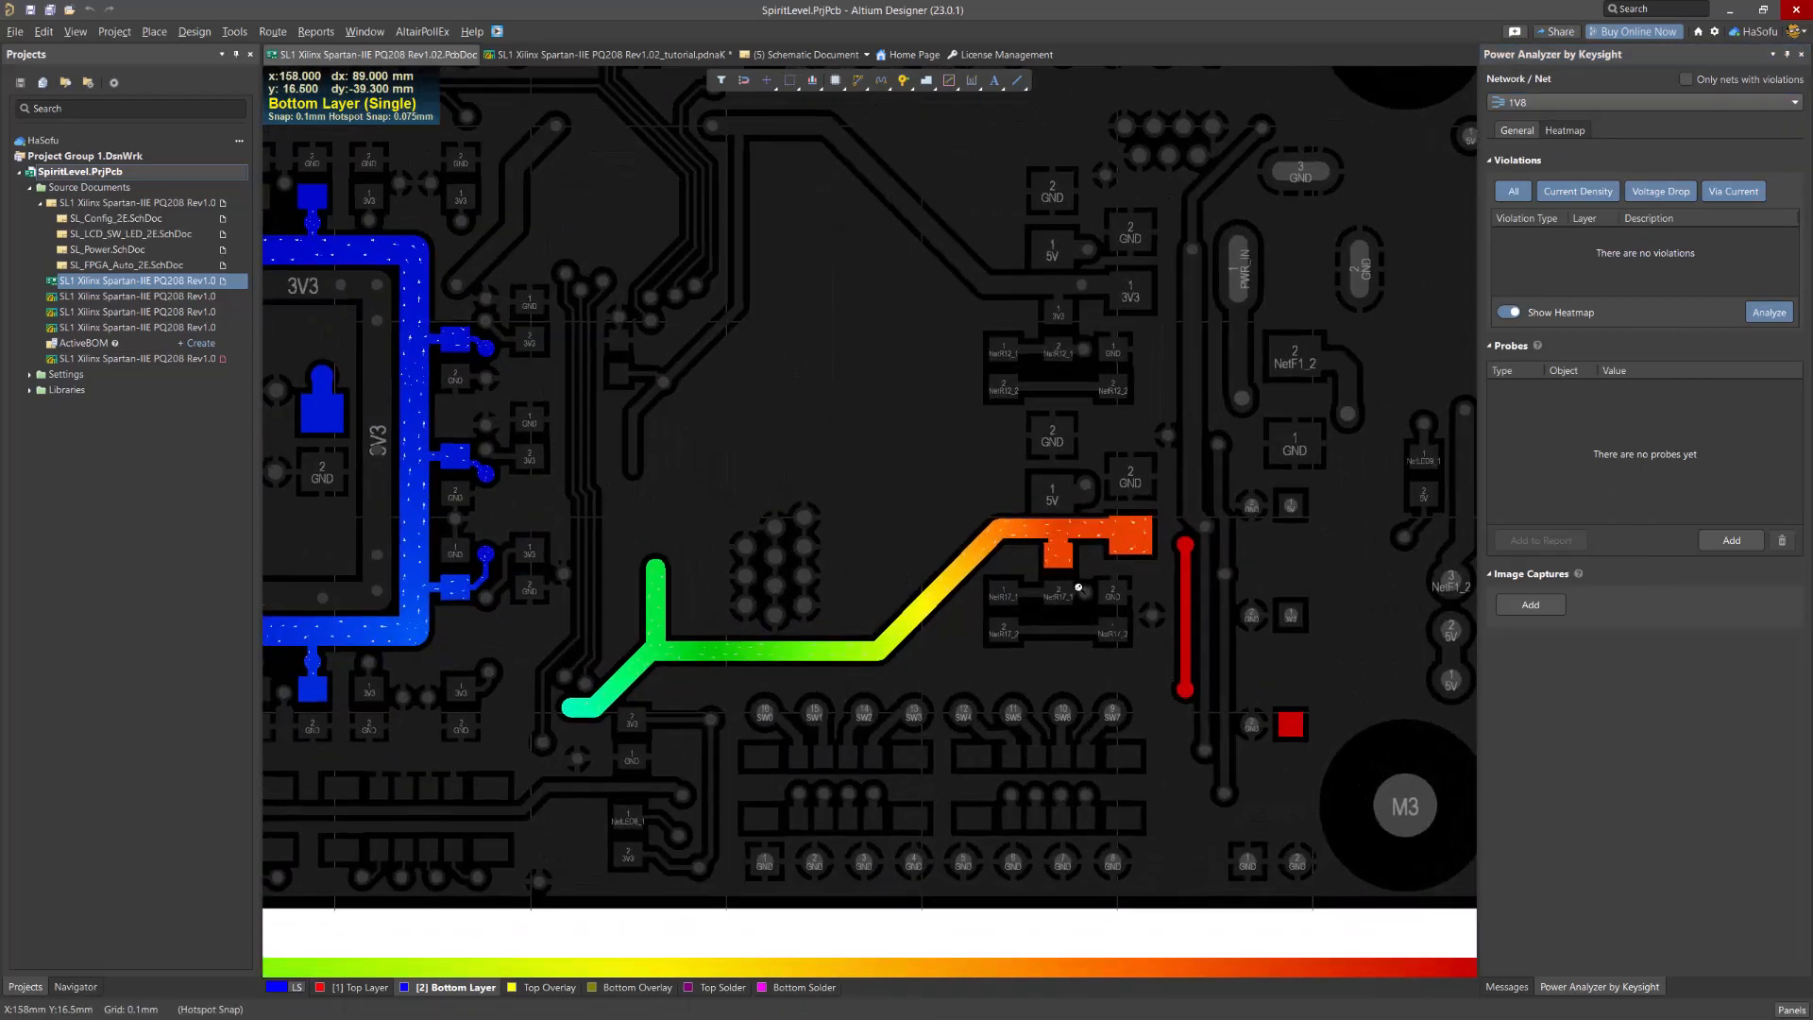
{"action": "right_click_drag", "start_coordinate": [1214, 598], "coordinate": [1194, 513]}
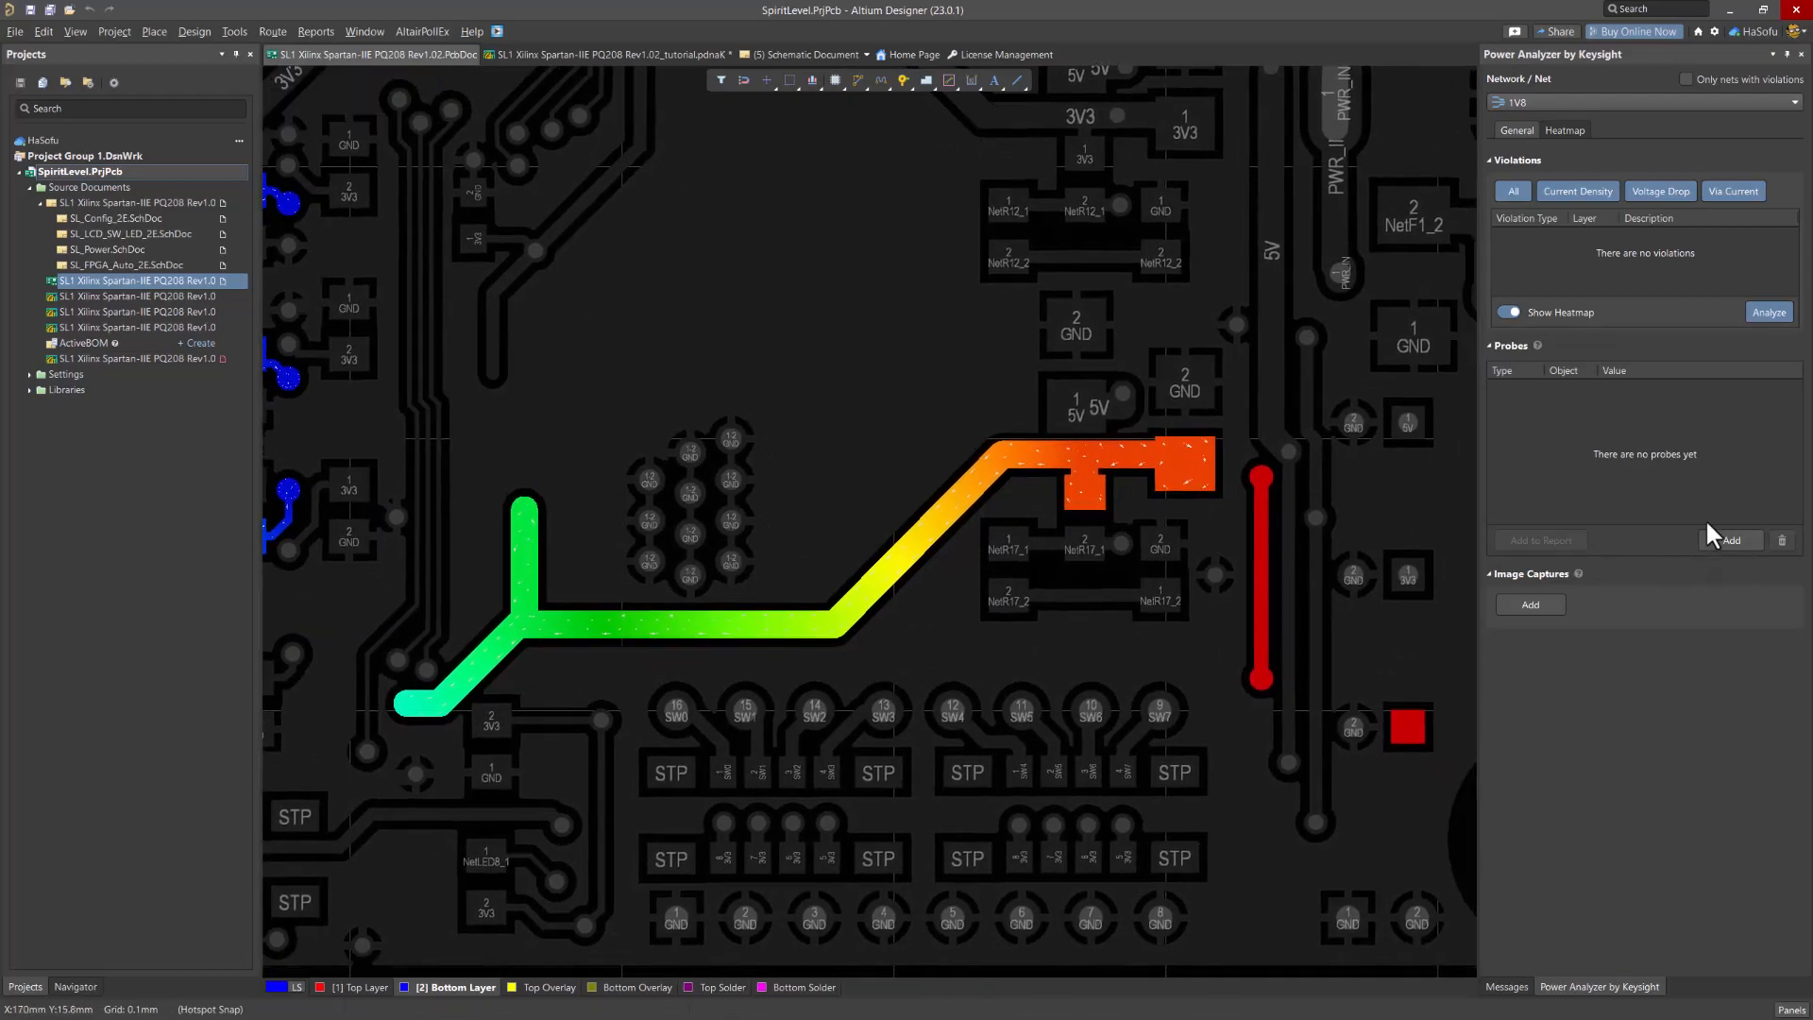
{"action": "left_click", "coordinate": [1537, 605]}
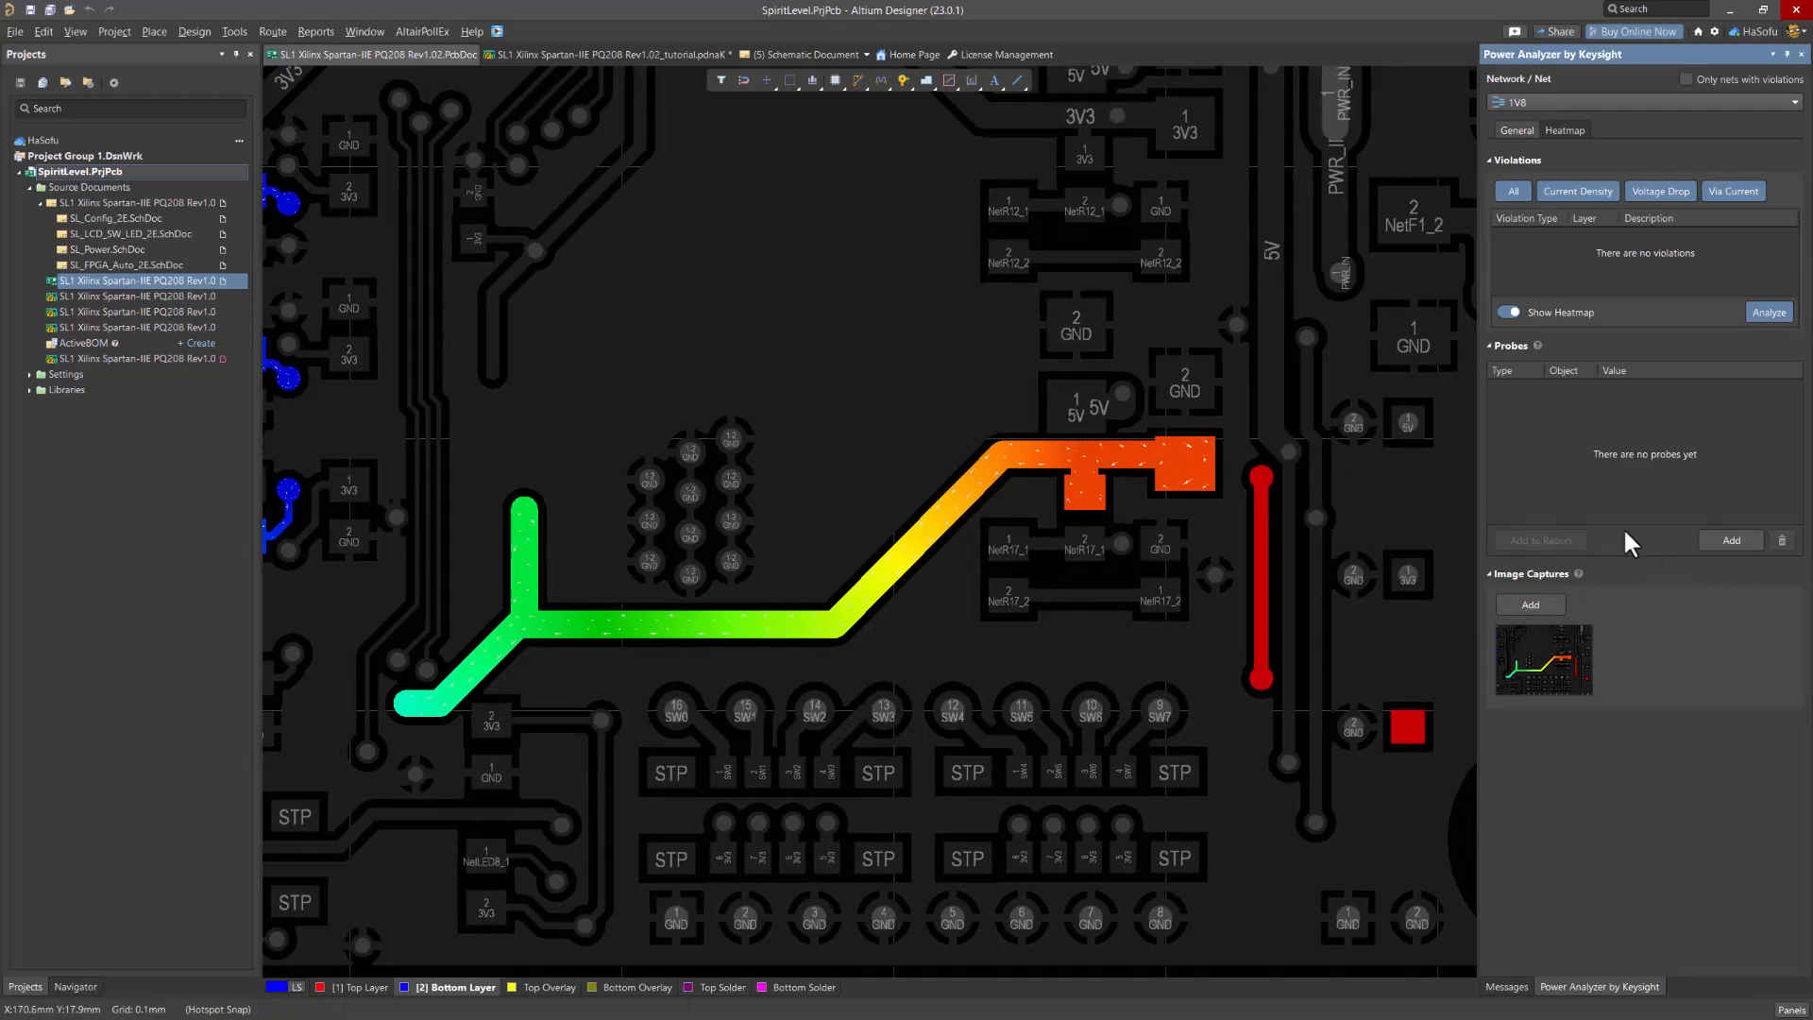
Try a difference voltage probe between the 1V8 track's bend near the regulator and the large end pad, and delete it
{"action": "scroll", "coordinate": [1189, 448], "scroll_direction": "up", "scroll_amount": 6, "text": "ctrl"}
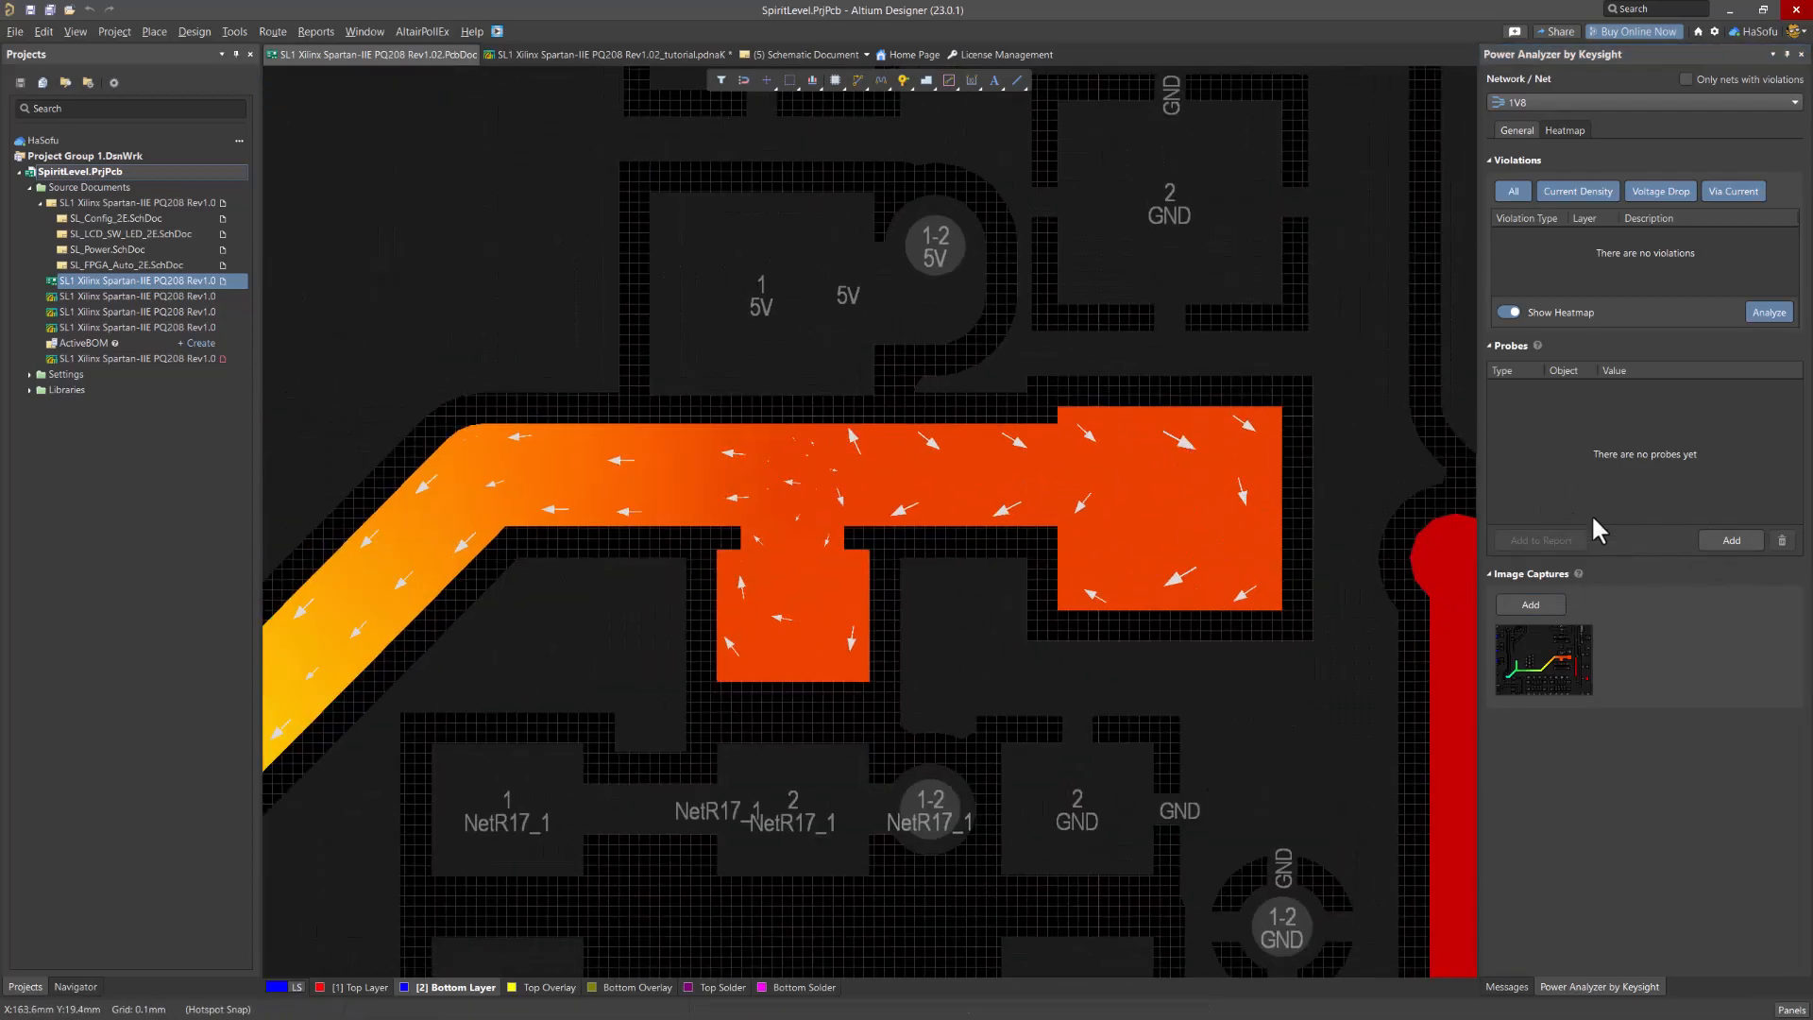
{"action": "left_click", "coordinate": [1720, 539]}
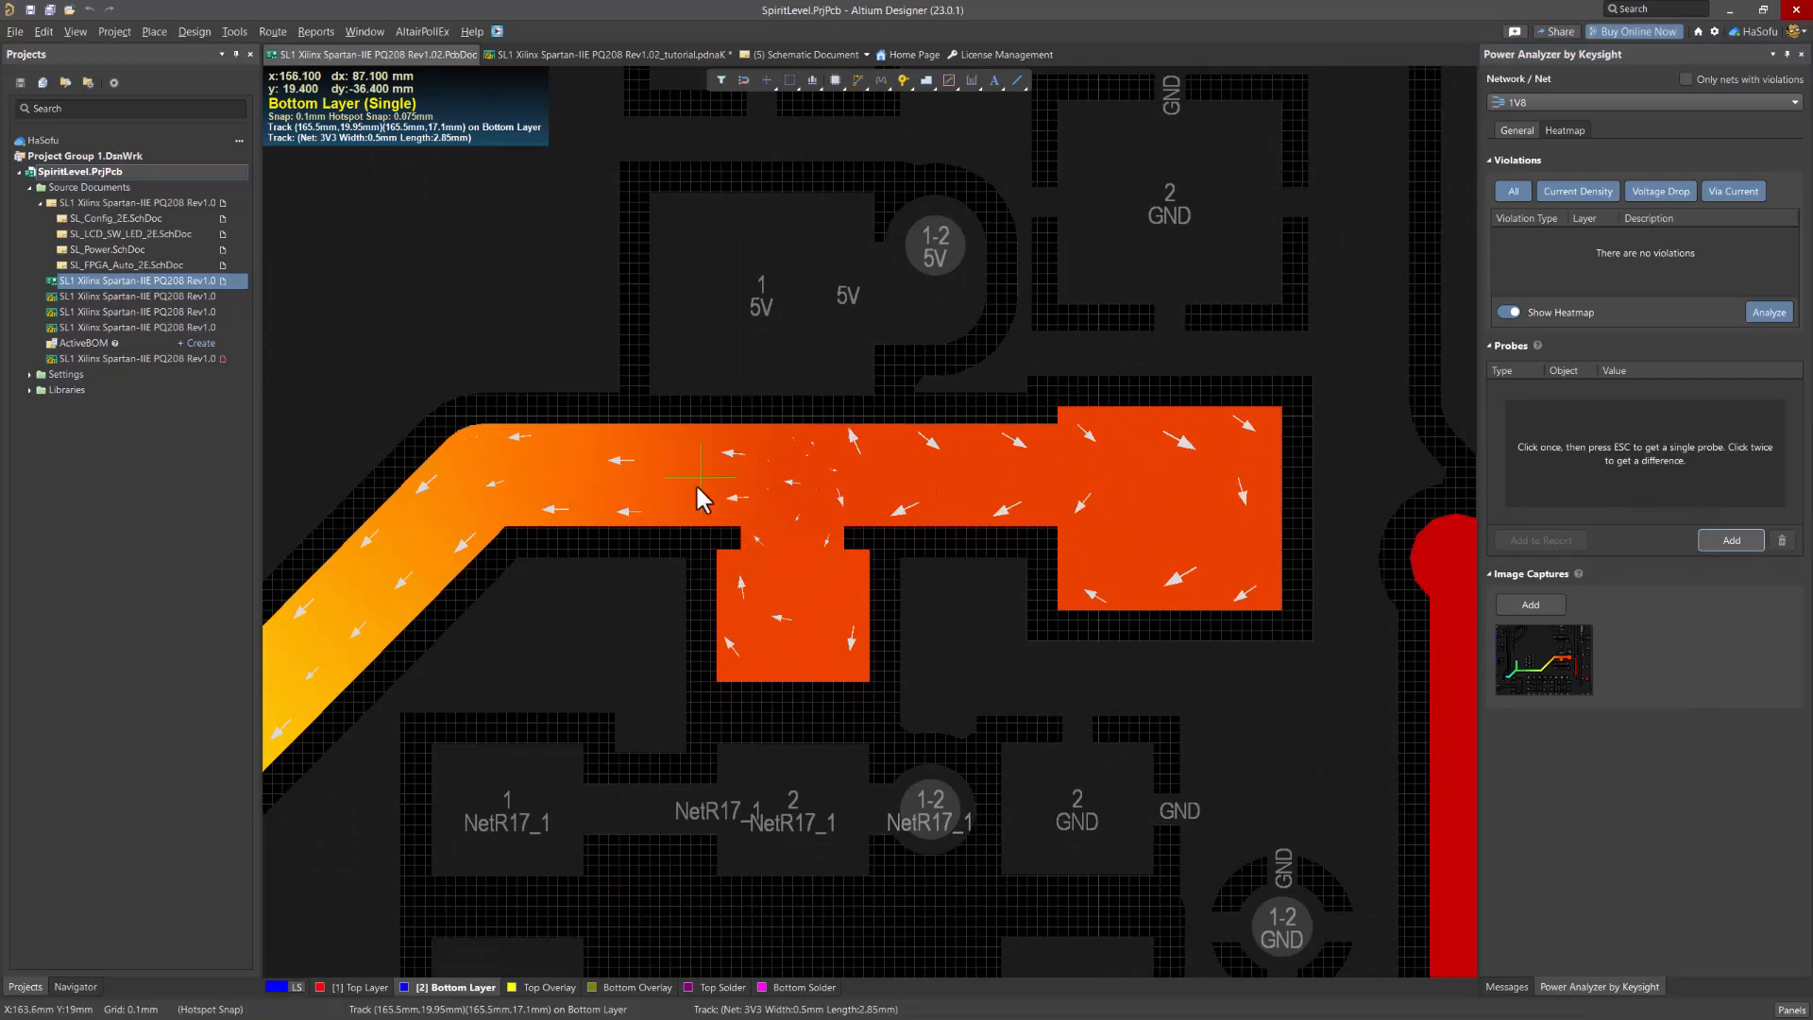
{"action": "left_click", "coordinate": [614, 483]}
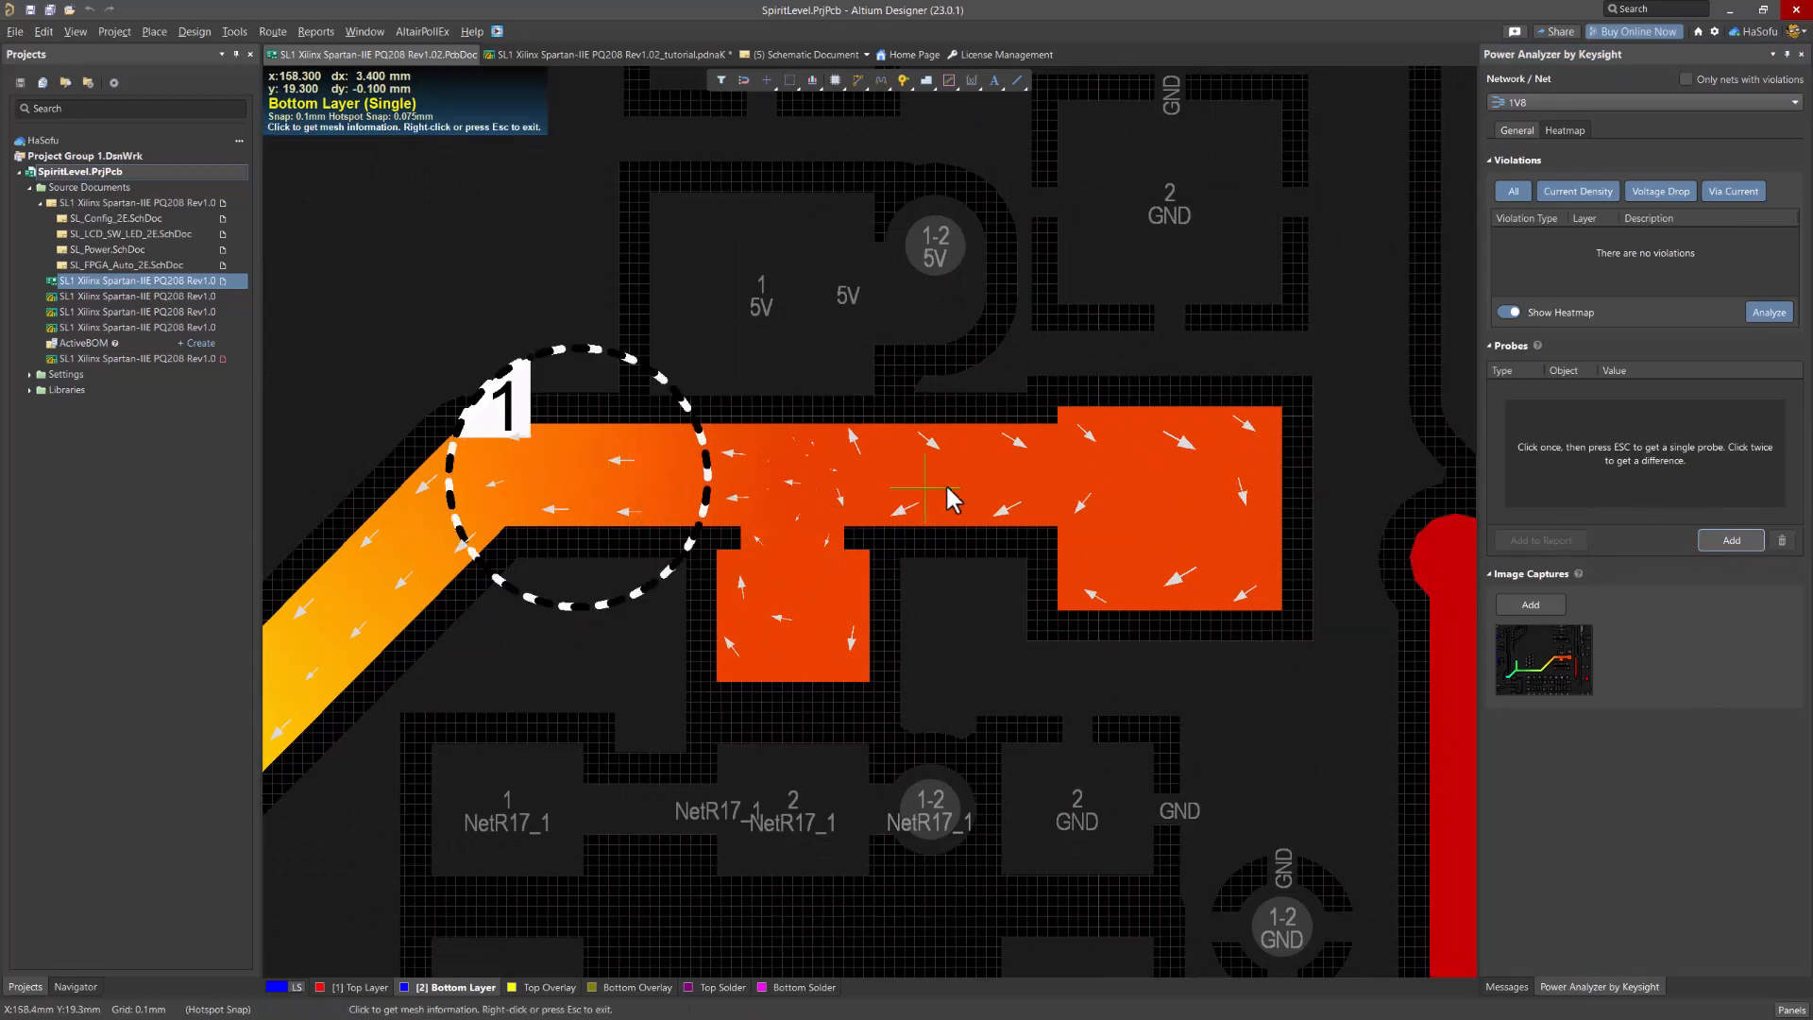
{"action": "left_click", "coordinate": [1187, 487]}
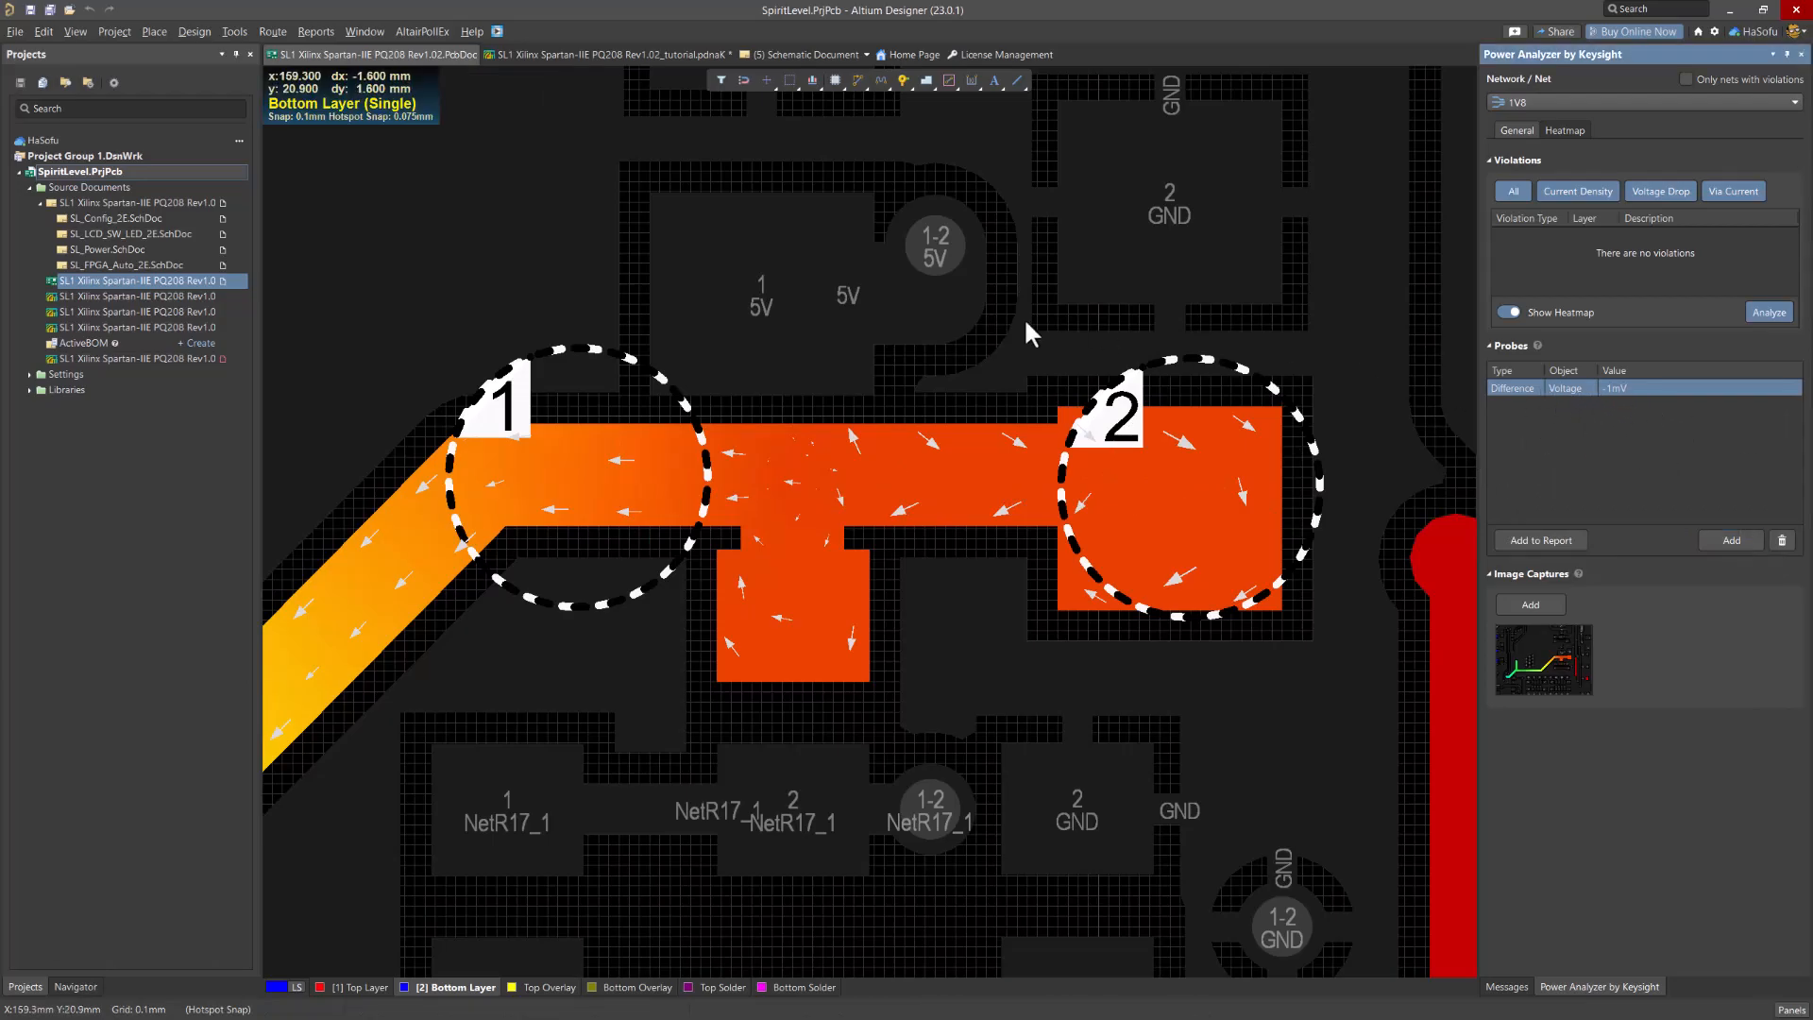
{"action": "scroll", "coordinate": [1023, 317], "scroll_direction": "down", "scroll_amount": 5, "text": "ctrl"}
{"action": "right_click_drag", "start_coordinate": [982, 413], "coordinate": [1211, 358]}
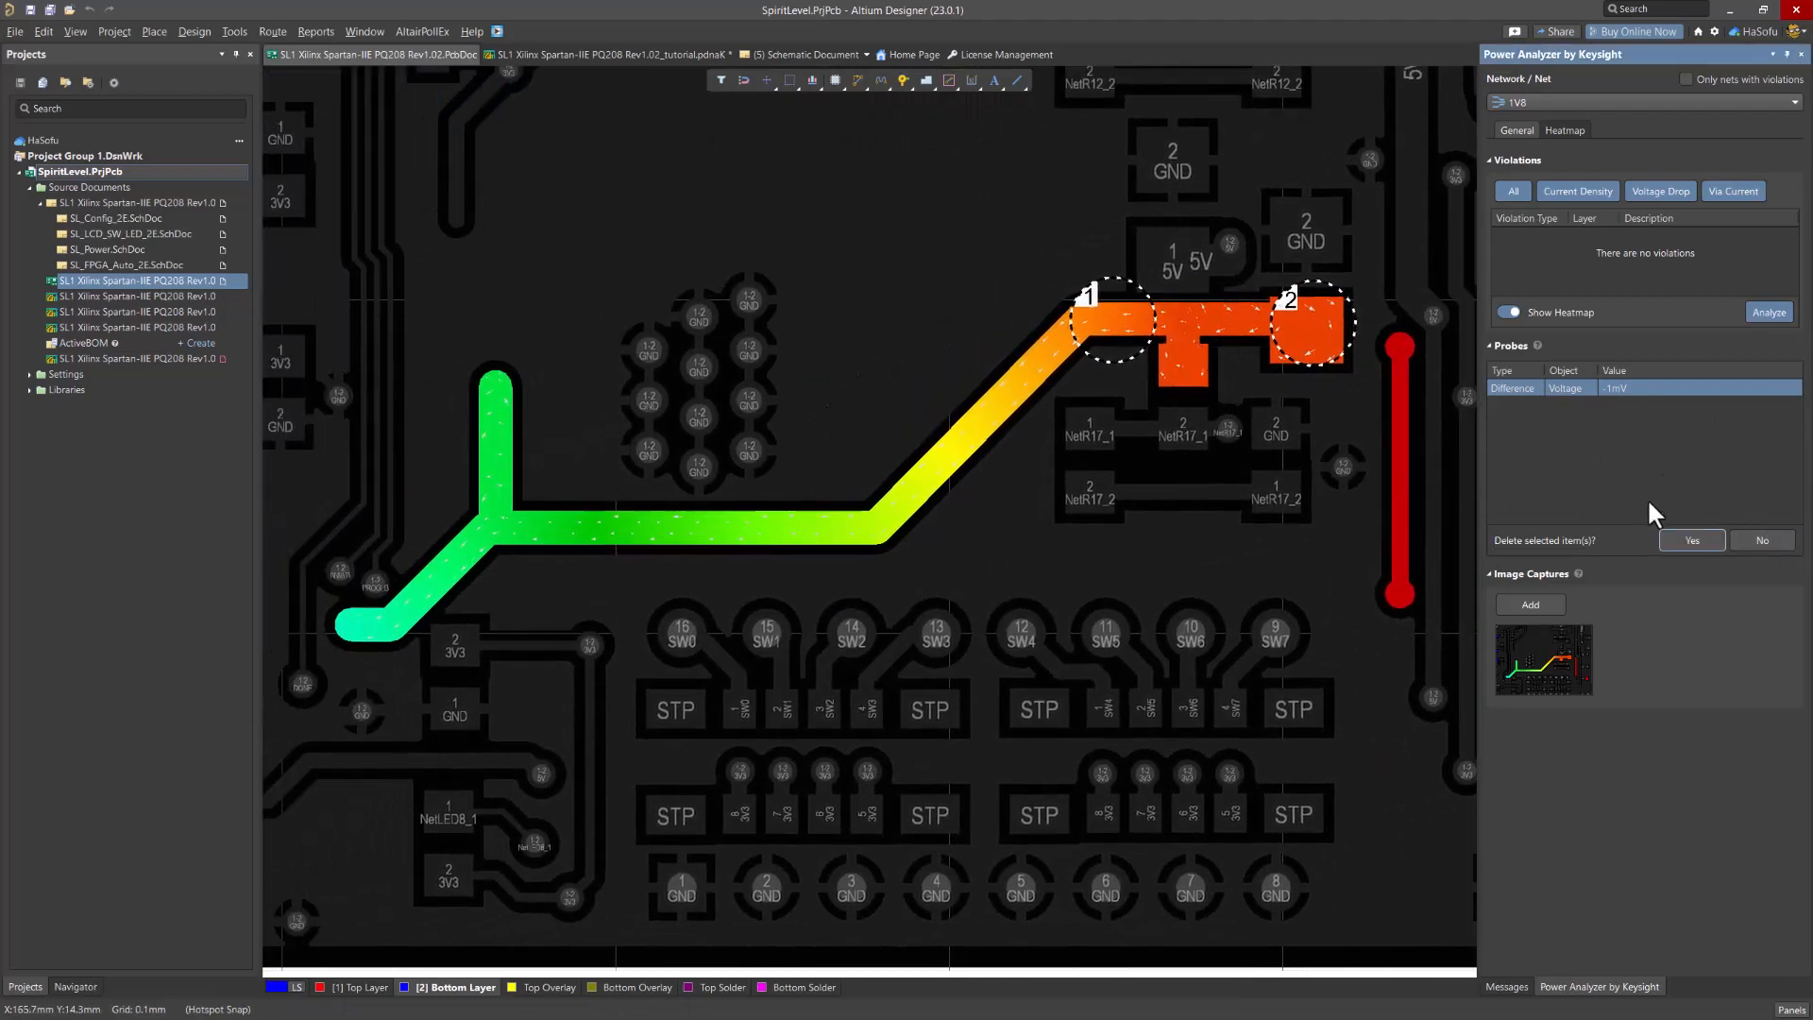
{"action": "left_click", "coordinate": [1781, 541]}
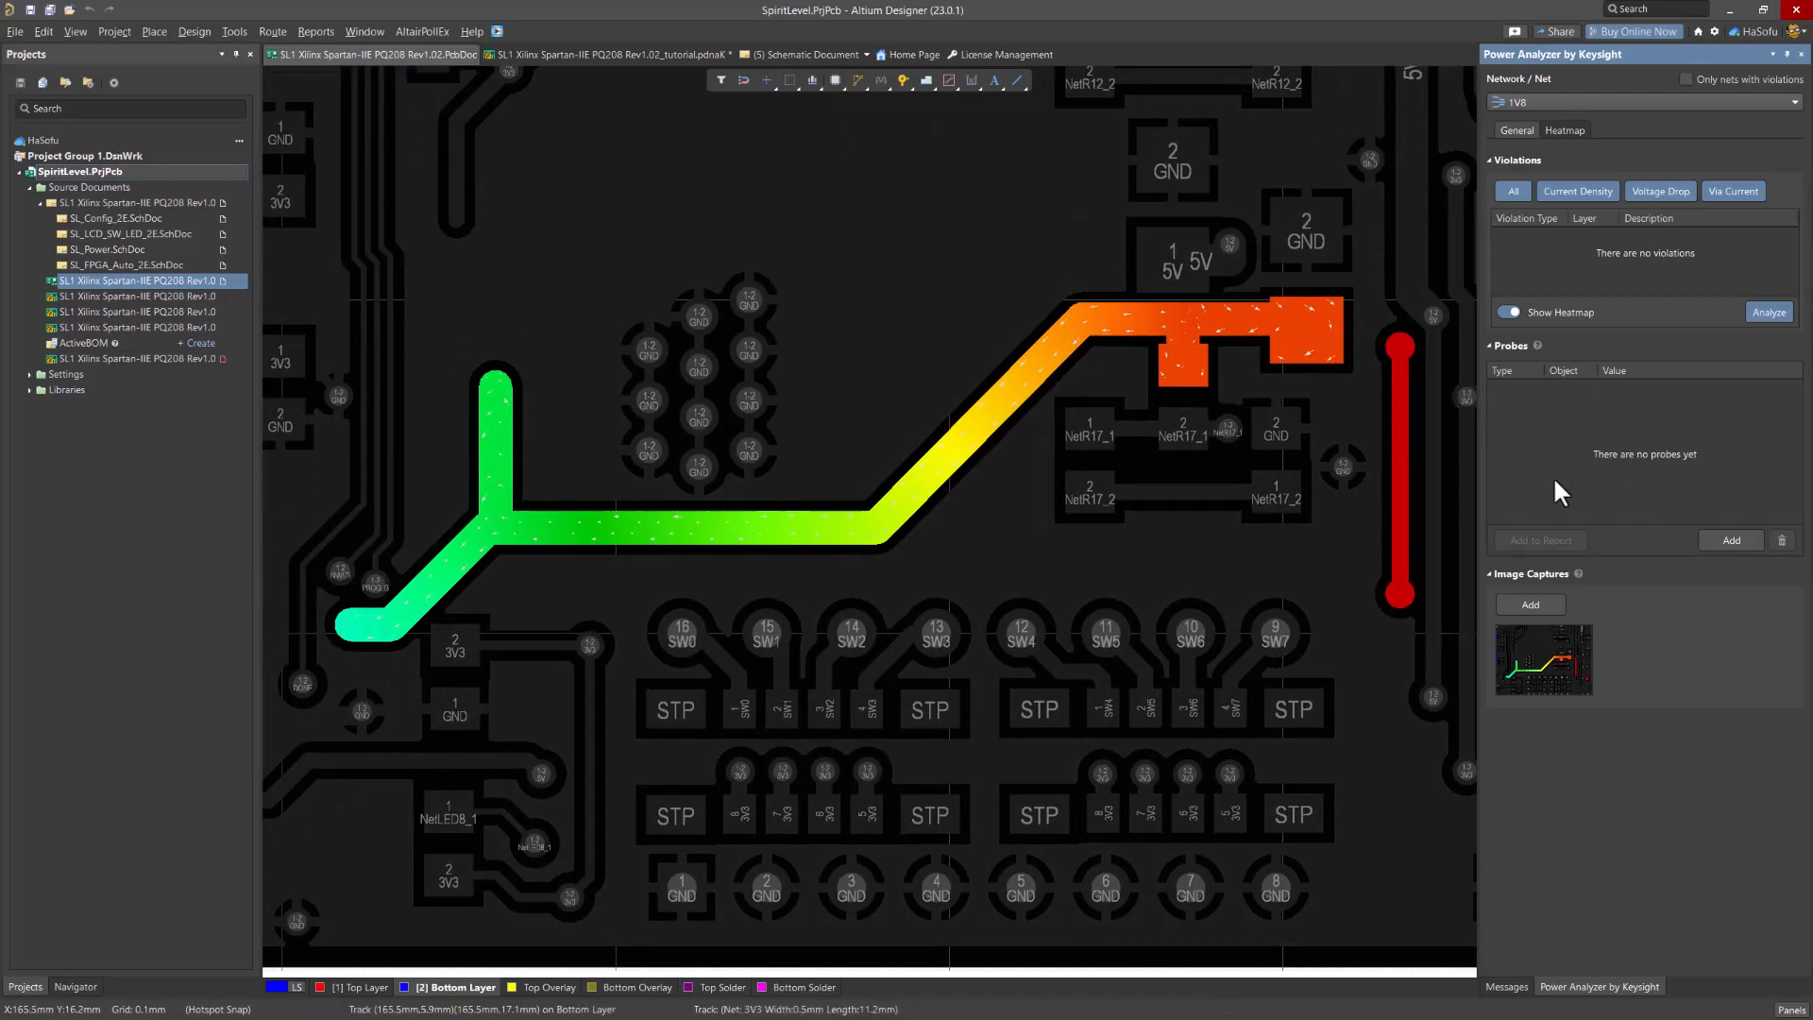
Add a difference voltage probe from the large 1V8 pad near the regulator to the track's far end beside the FPGA
{"action": "left_click", "coordinate": [1730, 540]}
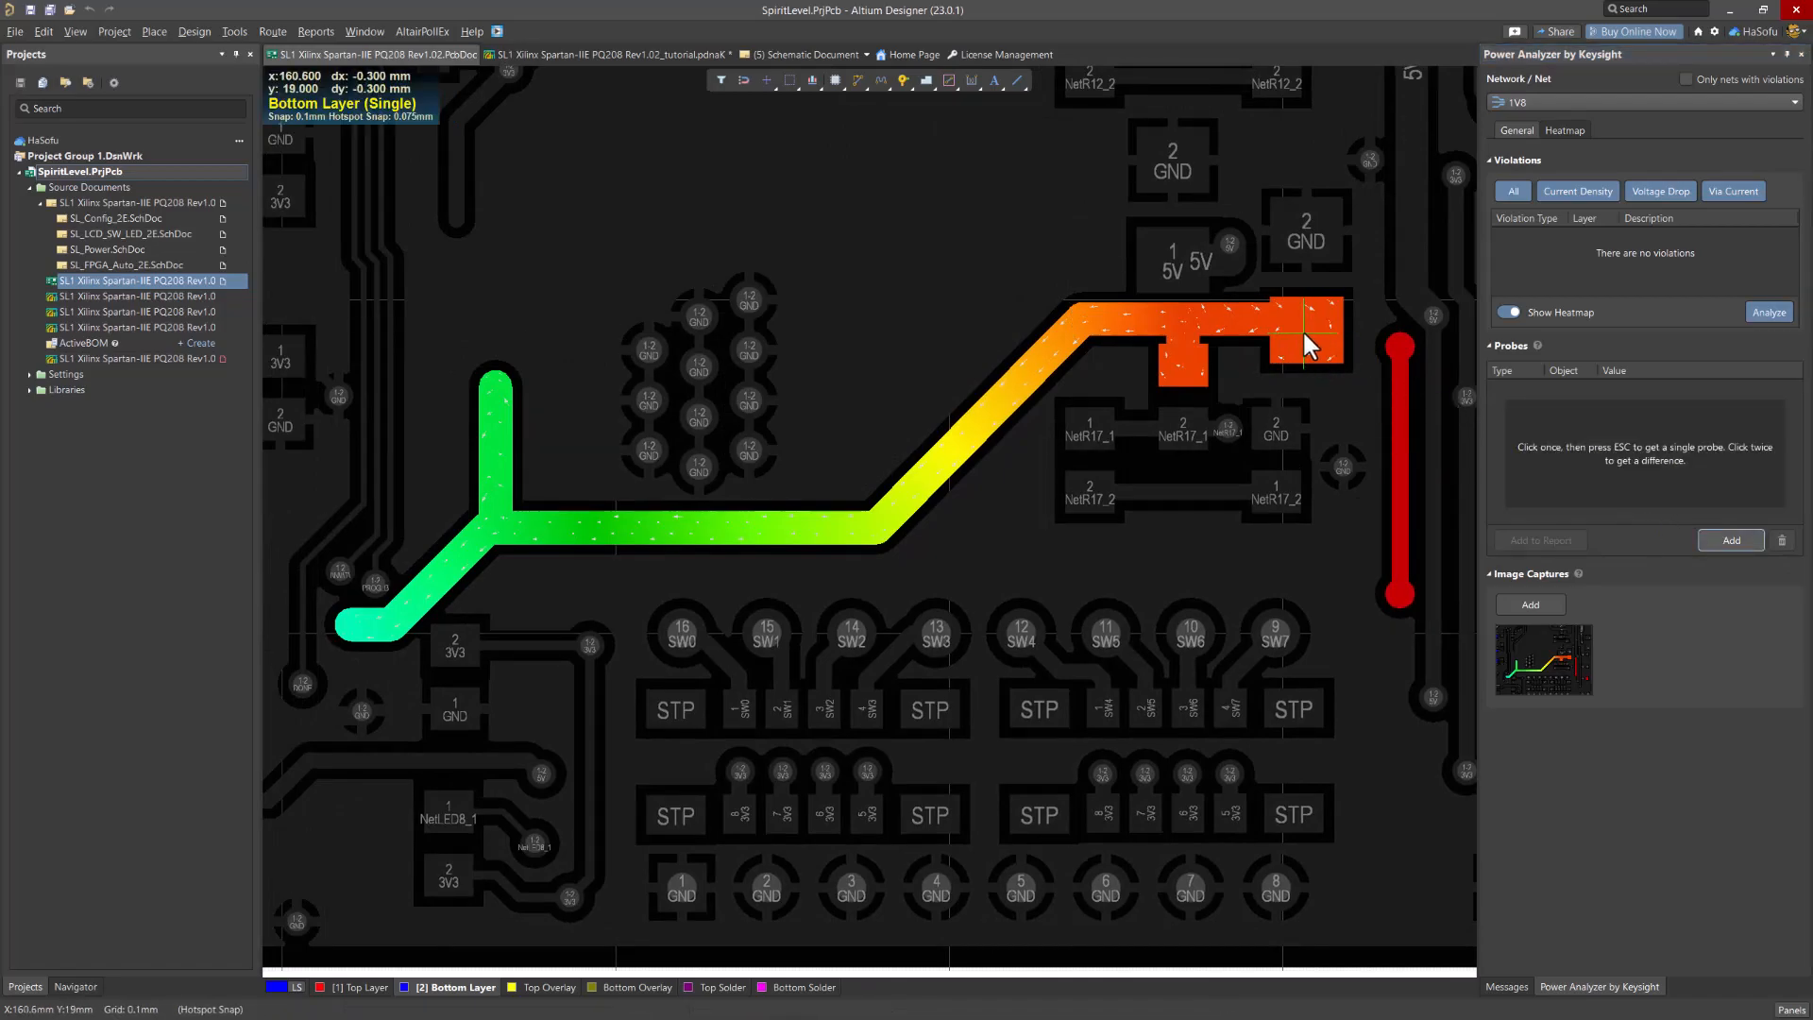
{"action": "left_click", "coordinate": [1310, 343]}
{"action": "right_click_drag", "start_coordinate": [843, 412], "coordinate": [1116, 348]}
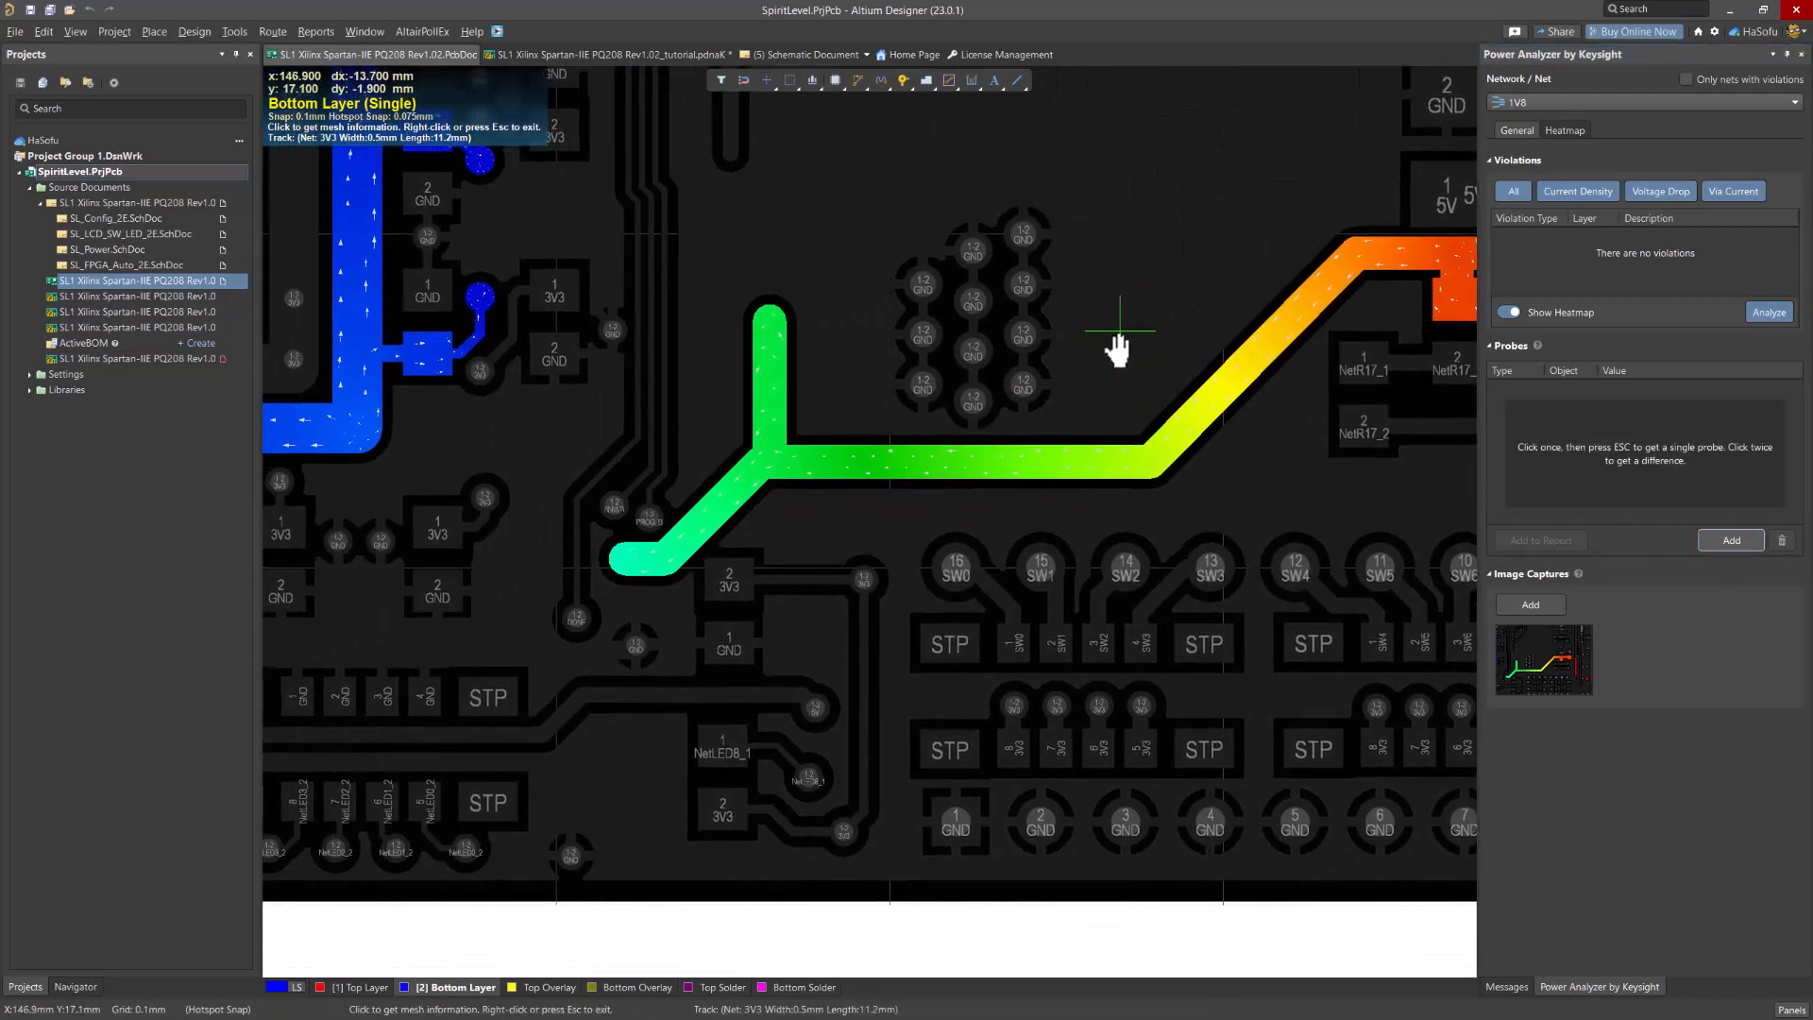
{"action": "right_click_drag", "start_coordinate": [830, 391], "coordinate": [970, 460]}
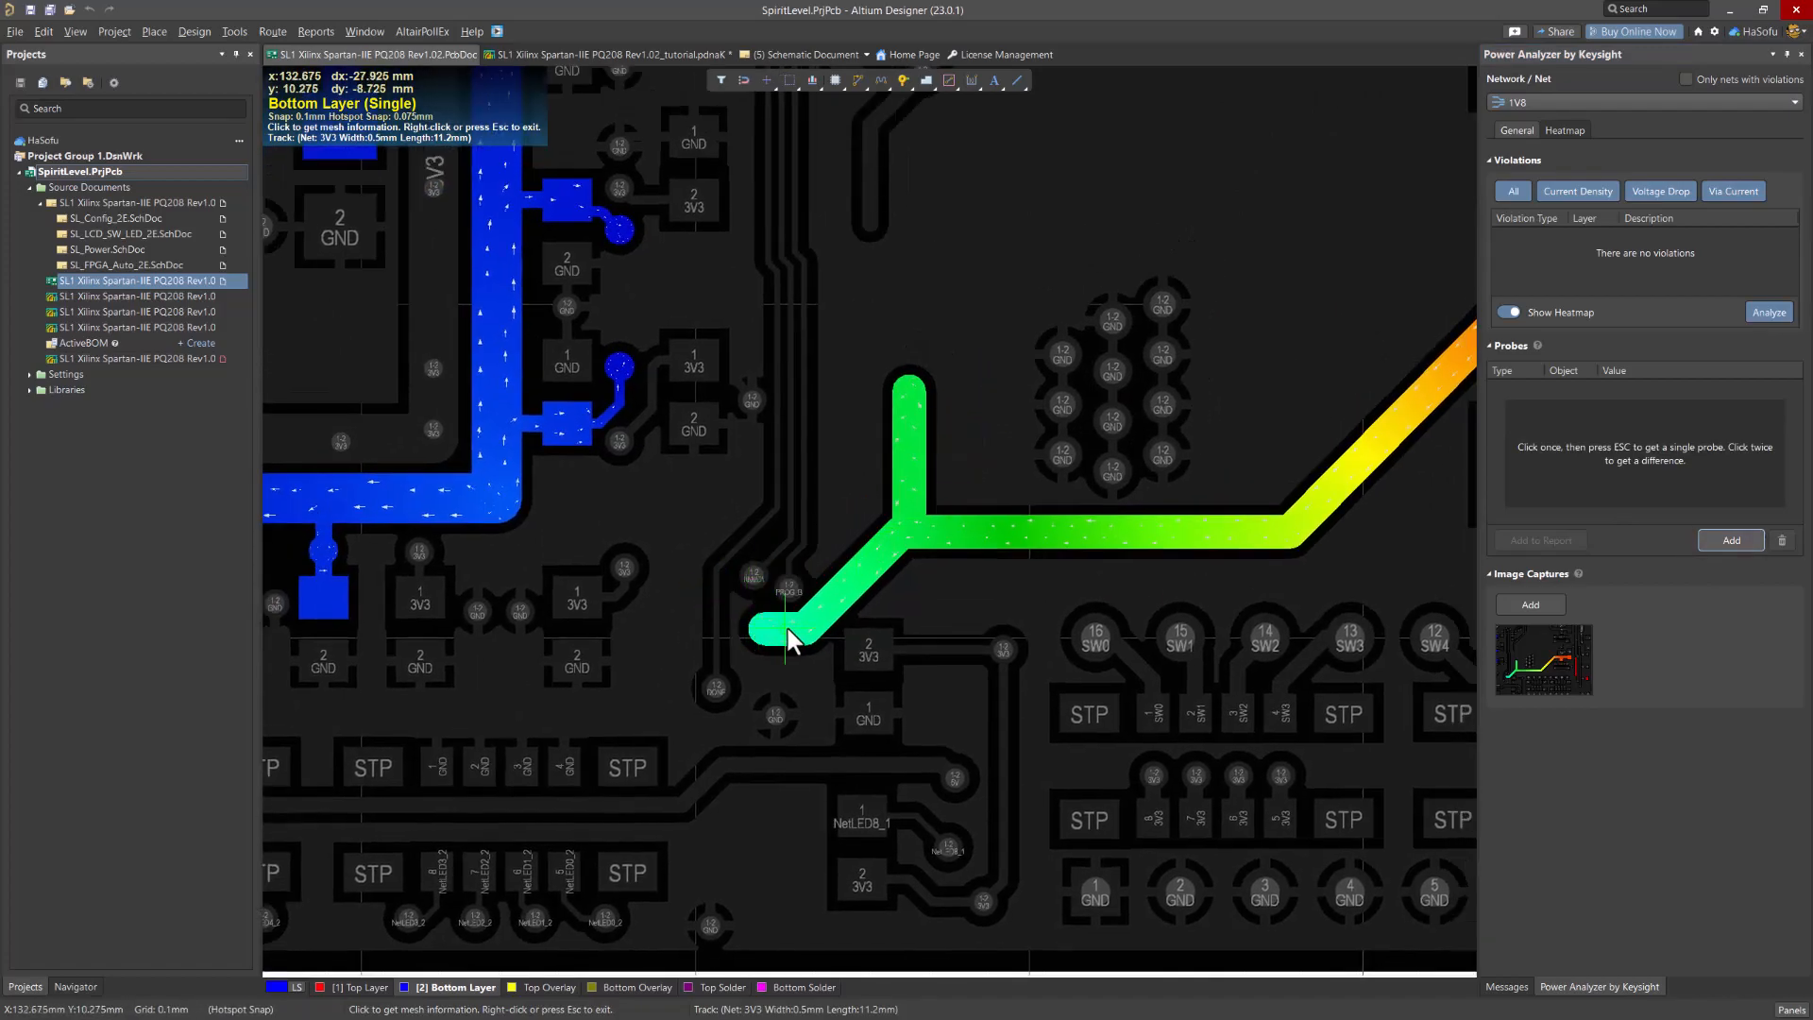
{"action": "left_click", "coordinate": [761, 615]}
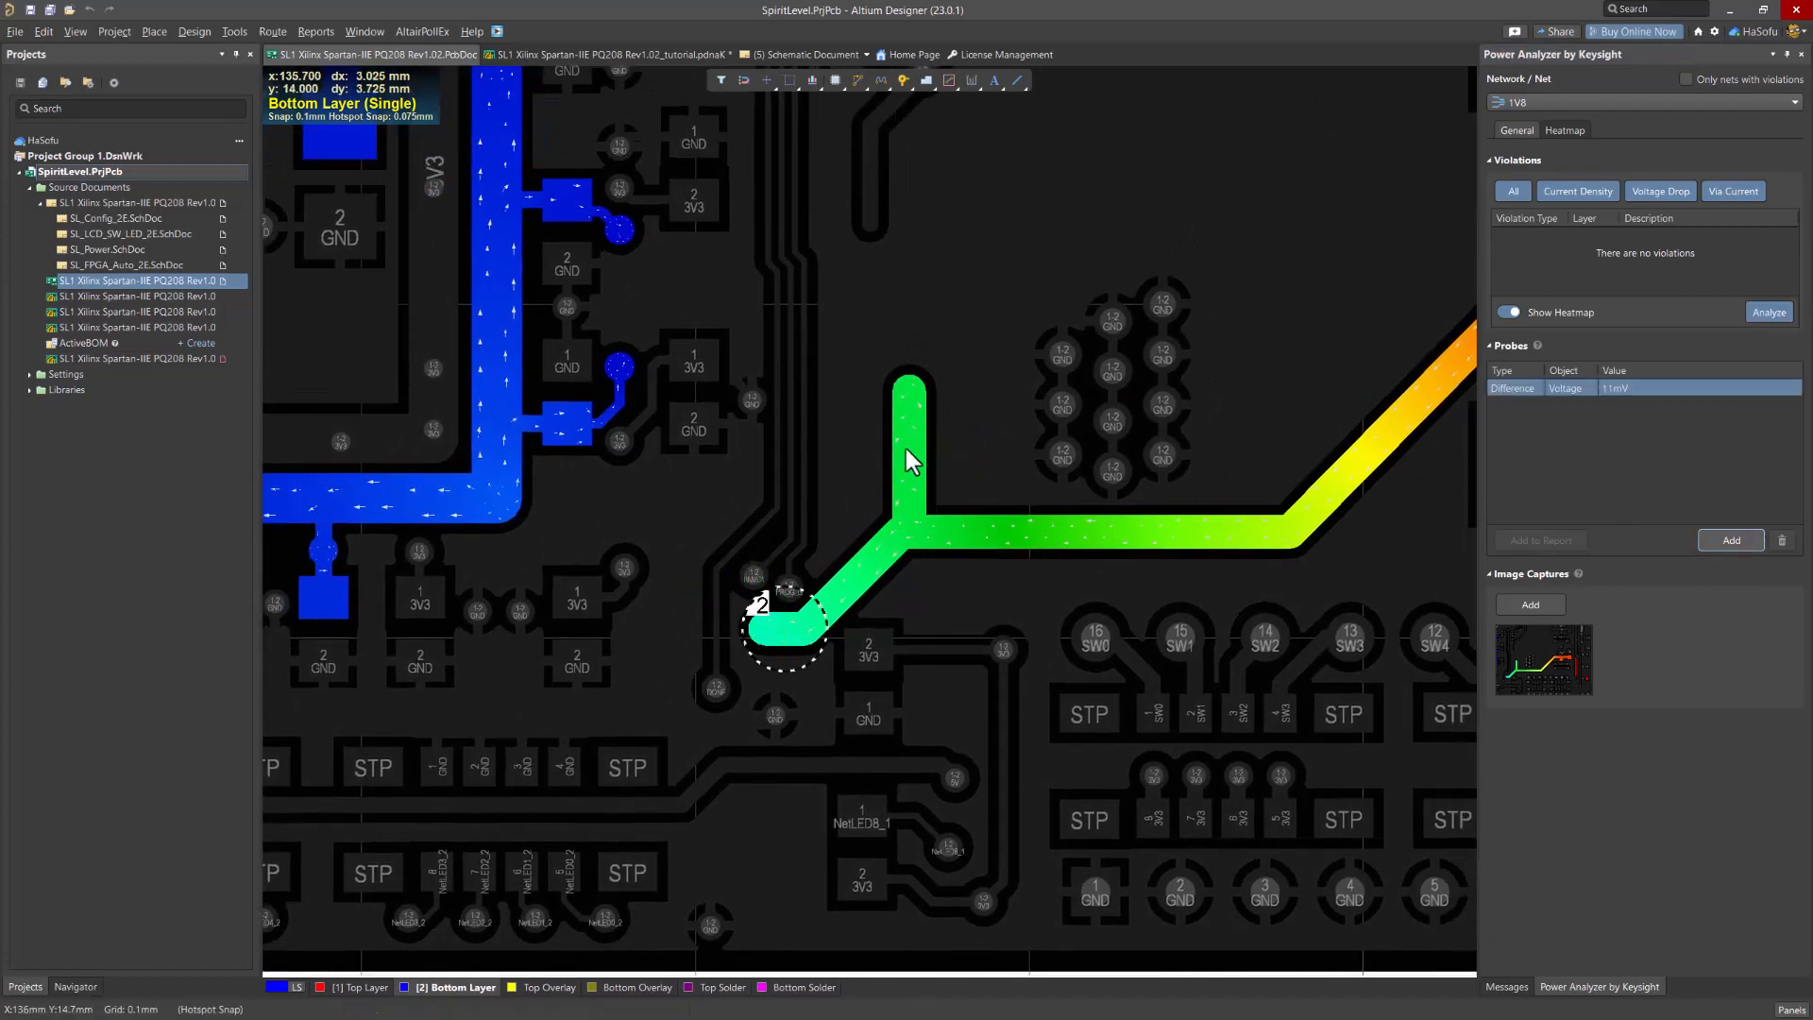
{"action": "left_click", "coordinate": [1632, 424]}
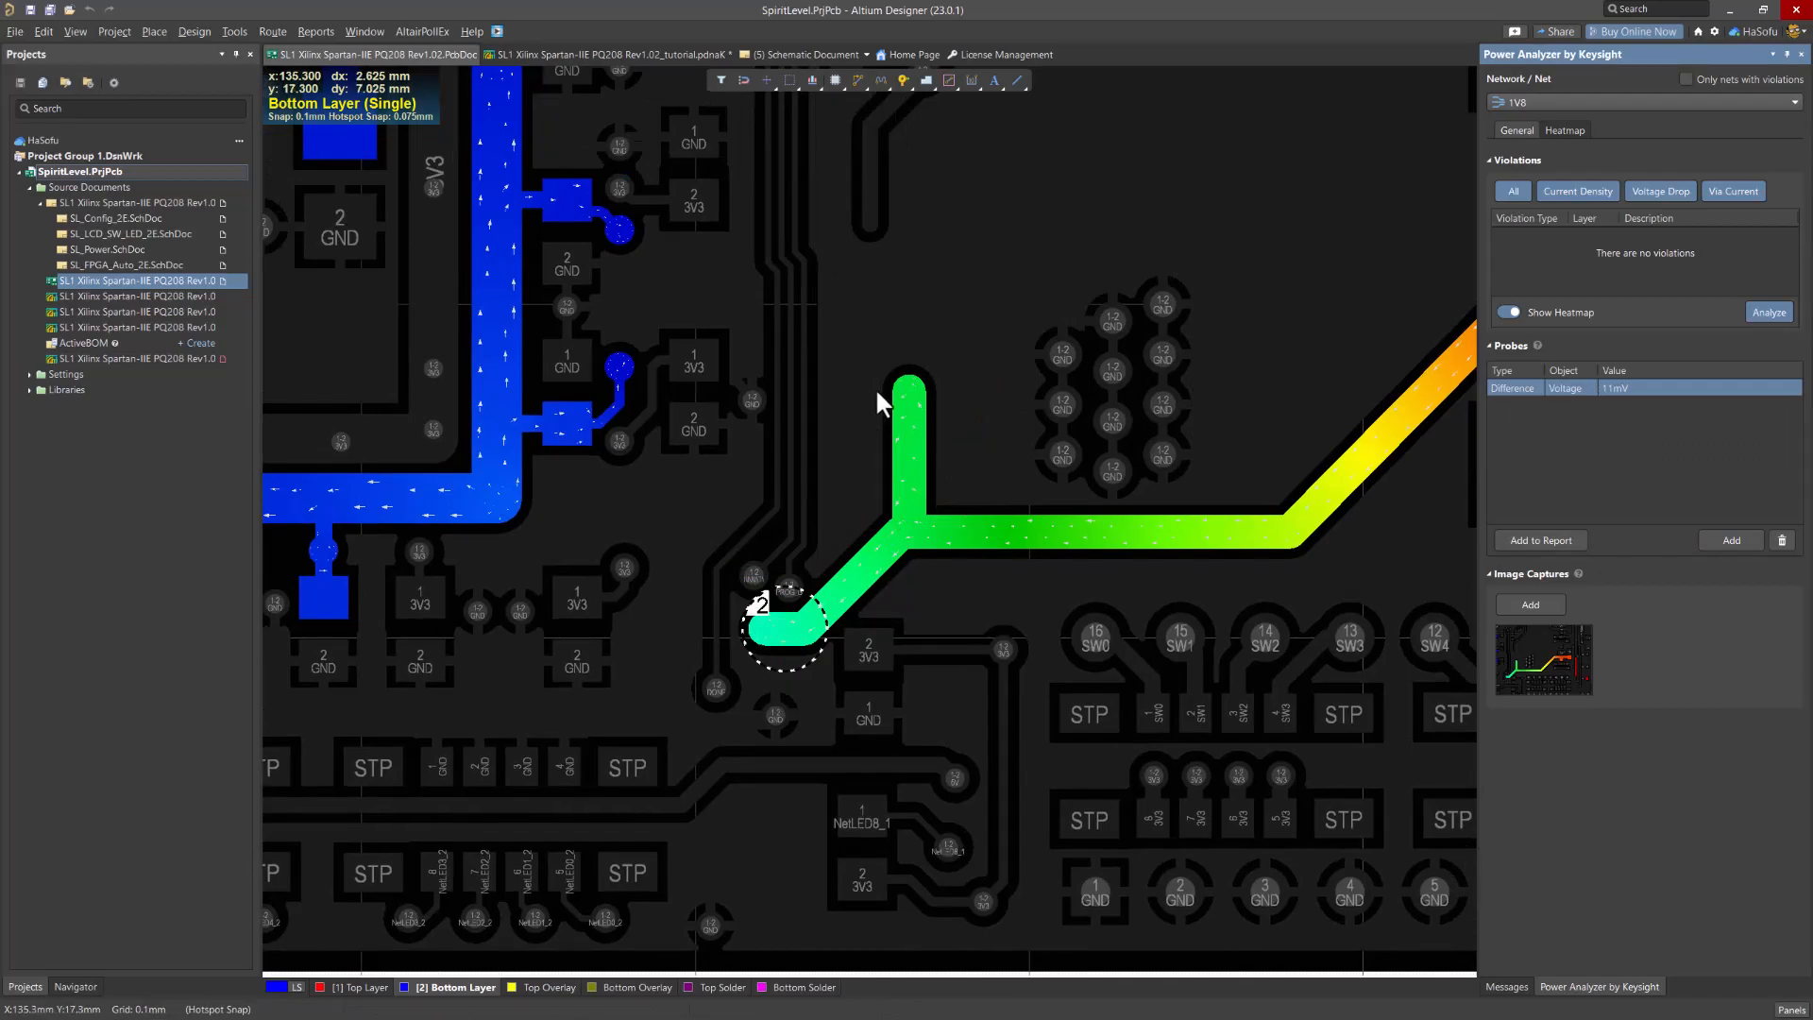
Check the 1V8 voltage drop heatmap between the regulator and the FPGA ring, and save all documents
{"action": "scroll", "coordinate": [874, 388], "scroll_direction": "down", "scroll_amount": 3, "text": "ctrl"}
{"action": "right_click_drag", "start_coordinate": [1015, 377], "coordinate": [970, 527]}
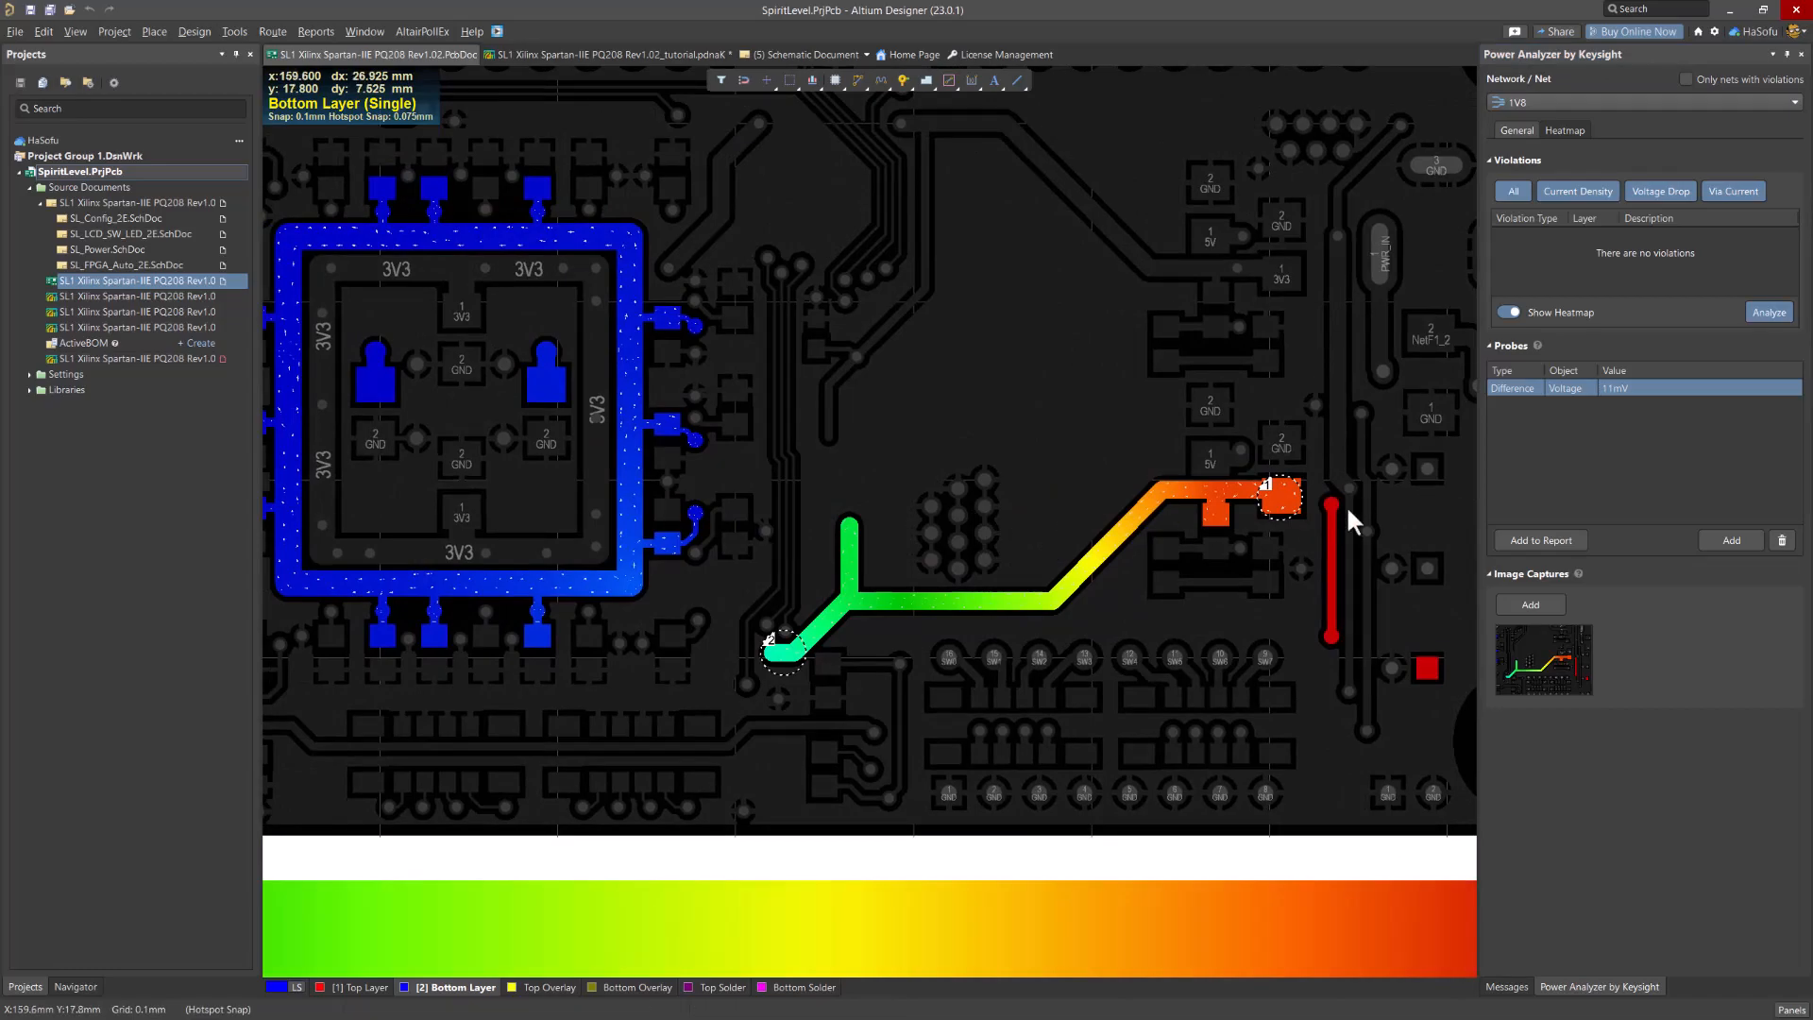
{"action": "left_click", "coordinate": [1659, 467]}
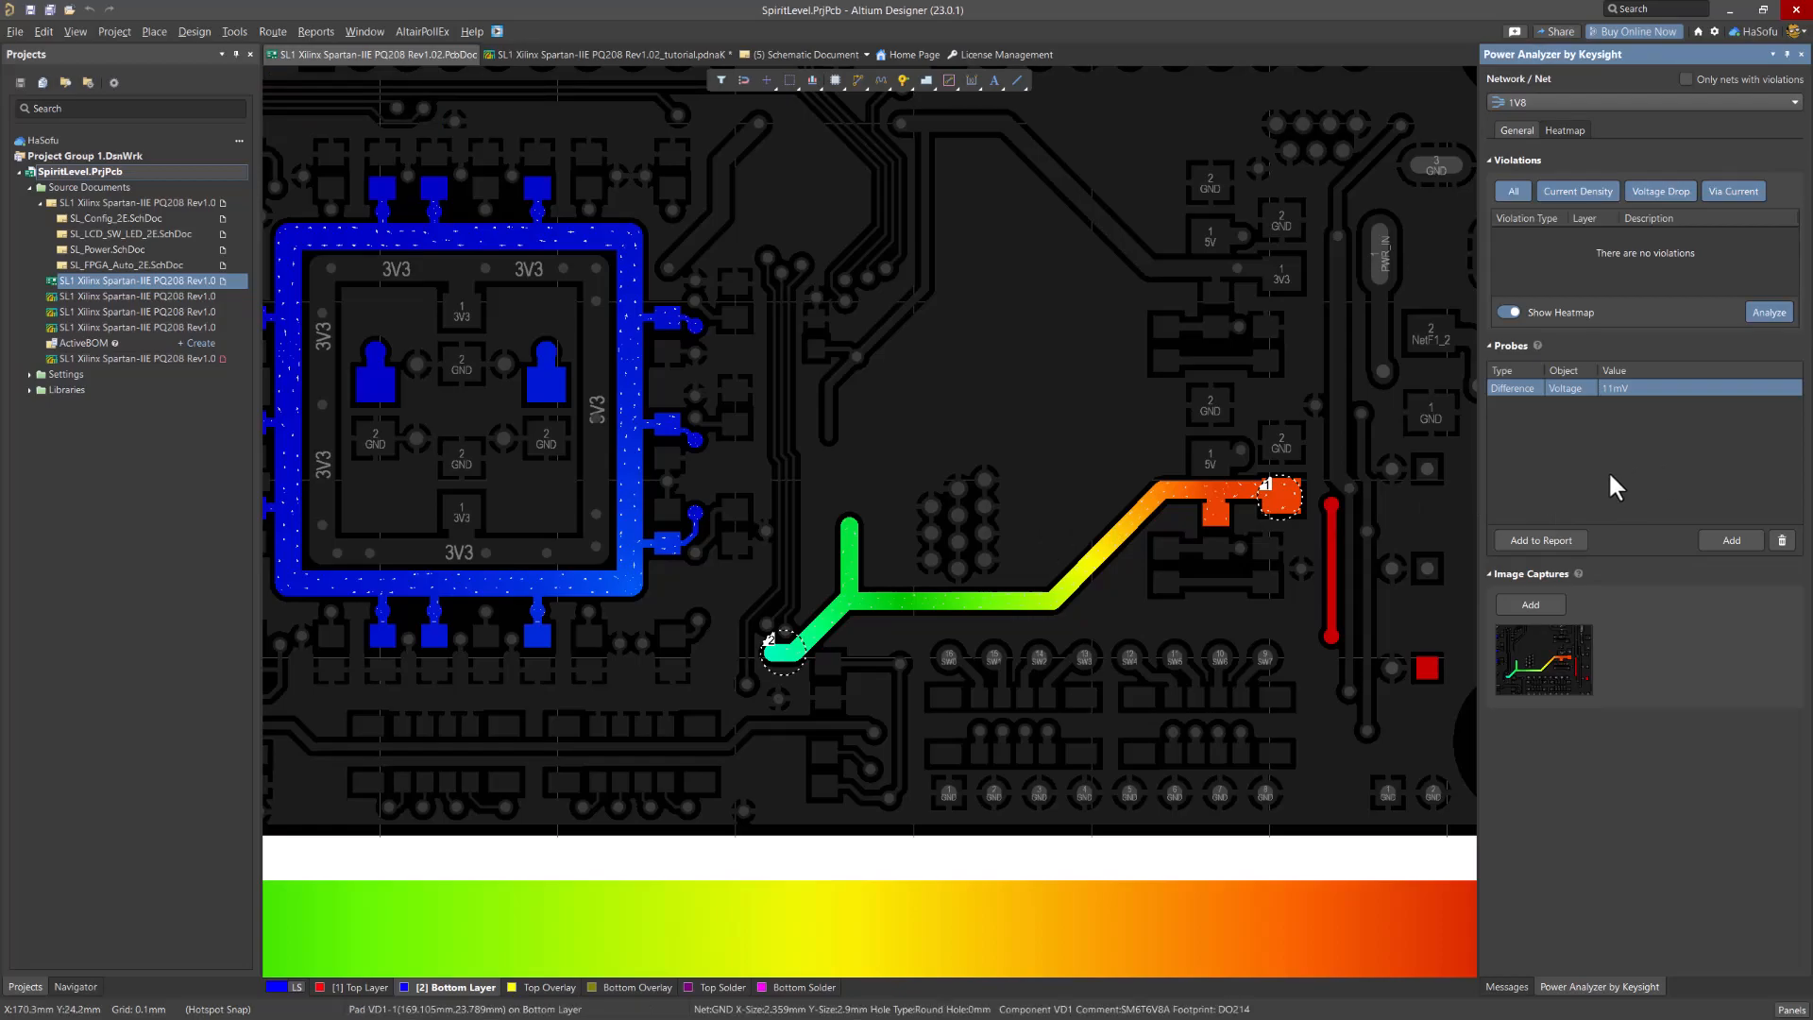
{"action": "left_click", "coordinate": [53, 10]}
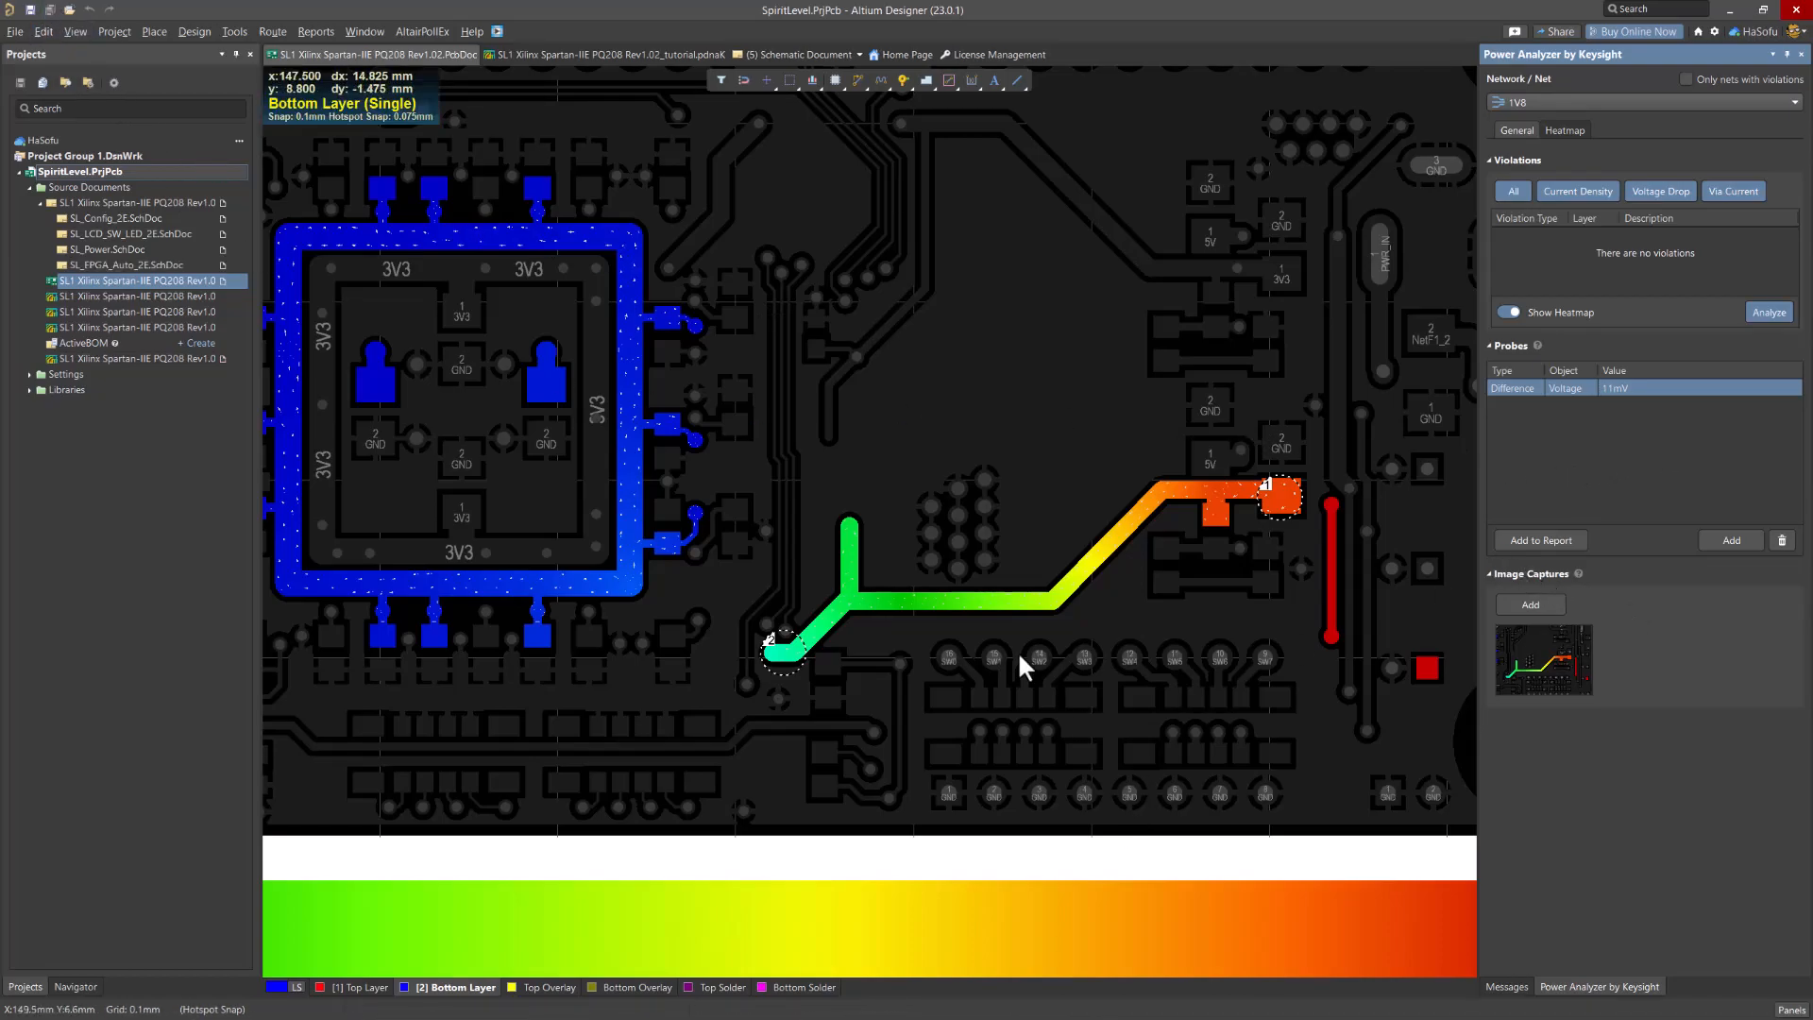
{"action": "scroll", "coordinate": [908, 583], "scroll_direction": "down", "scroll_amount": 1, "text": "ctrl"}
{"action": "scroll", "coordinate": [908, 583], "scroll_direction": "down", "scroll_amount": 2, "text": "ctrl"}
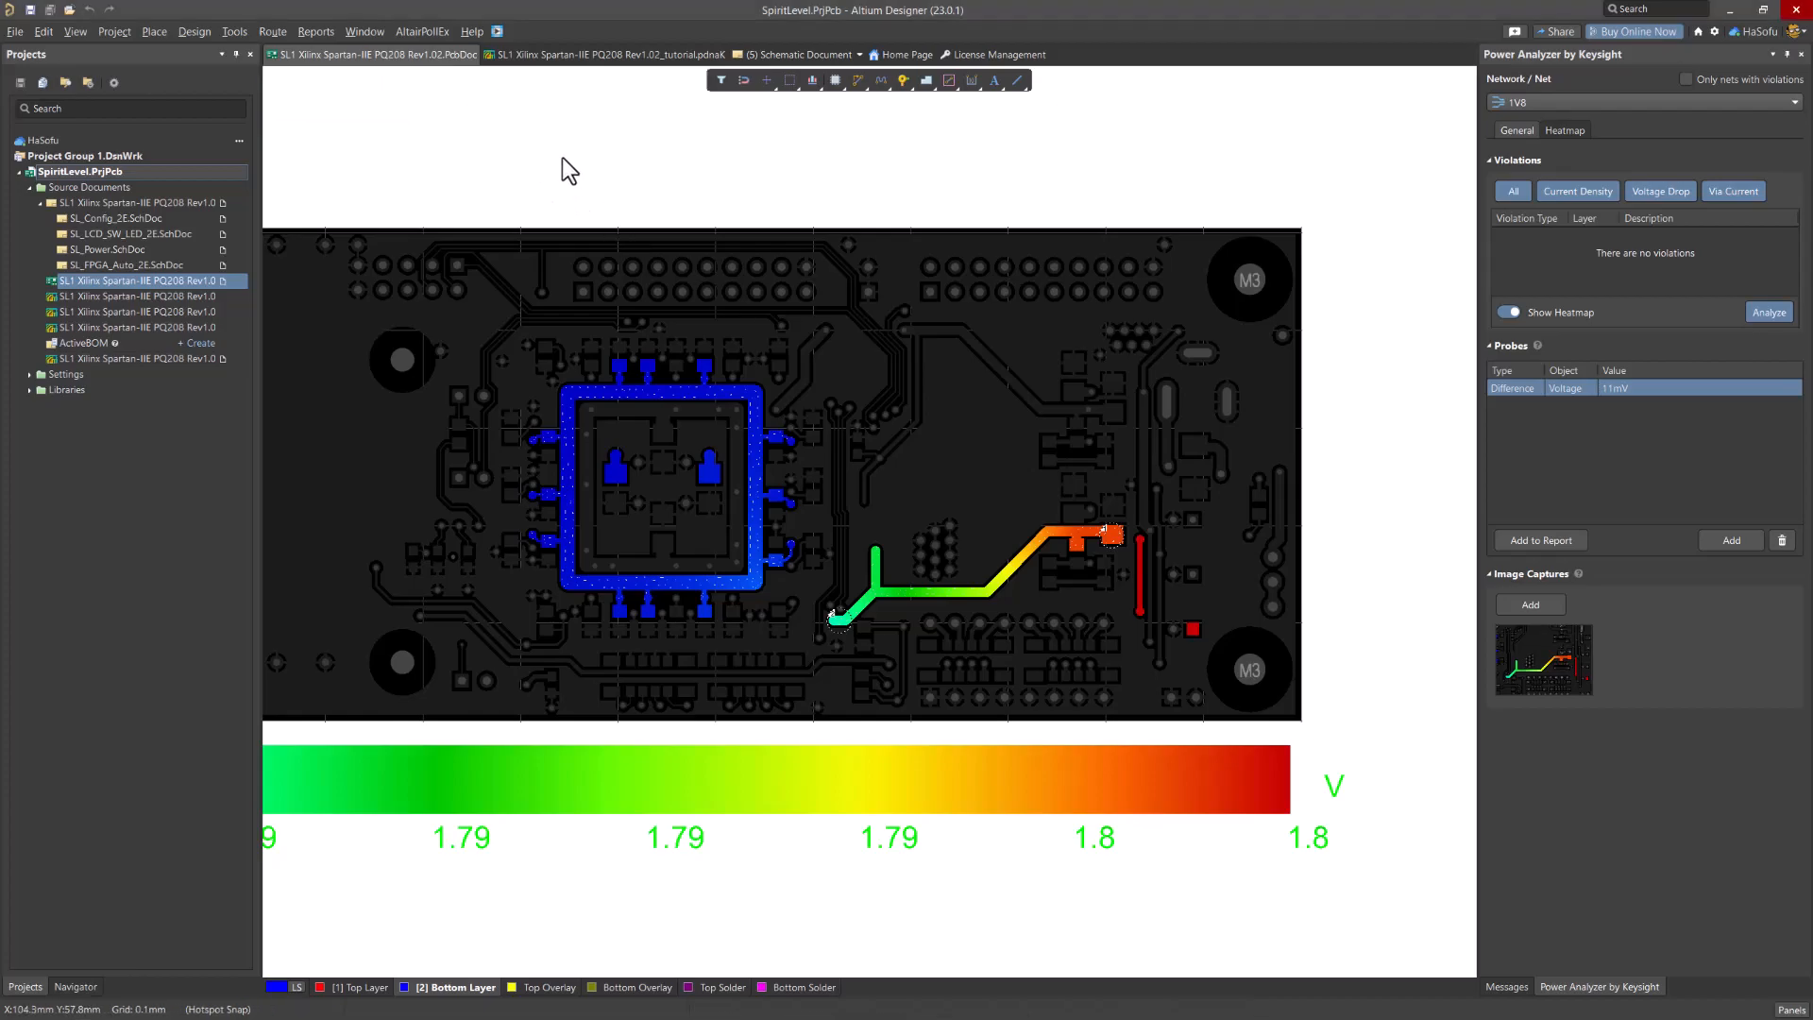
Return to the PDN analysis document, check the net results, and open the full report
{"action": "left_click", "coordinate": [606, 57]}
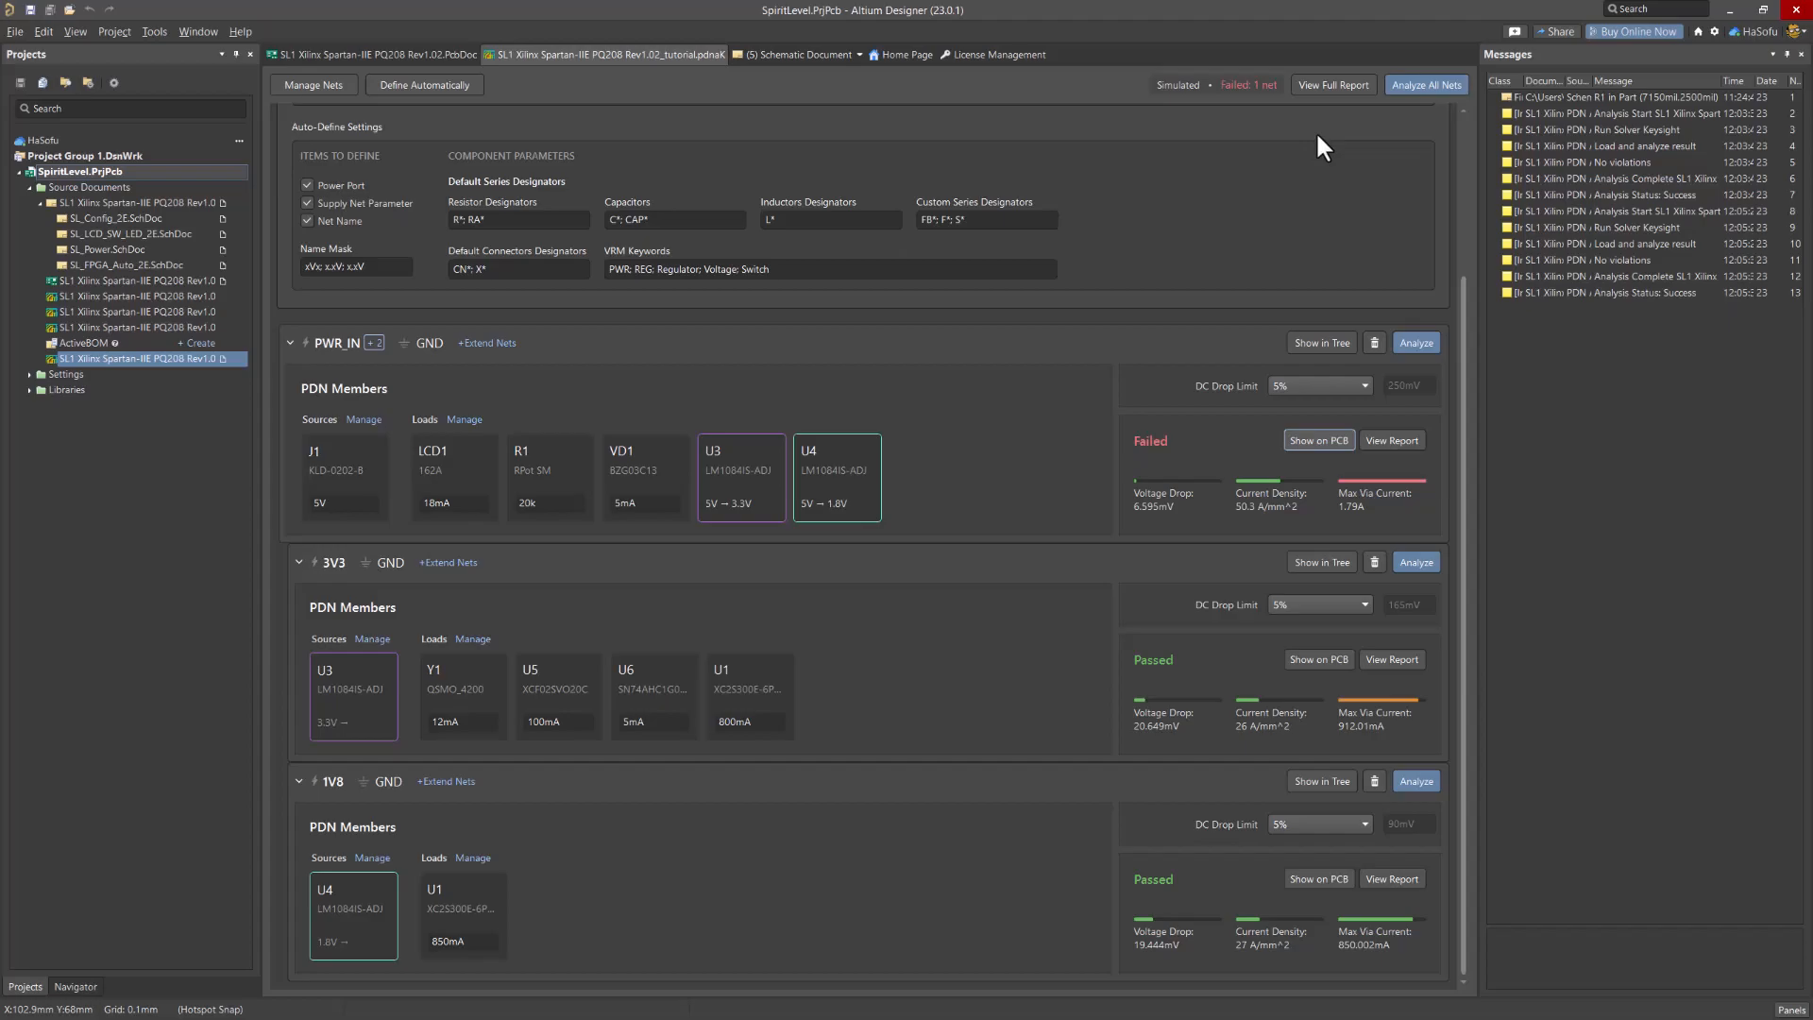
{"action": "scroll", "coordinate": [1328, 219], "scroll_direction": "up", "scroll_amount": 4}
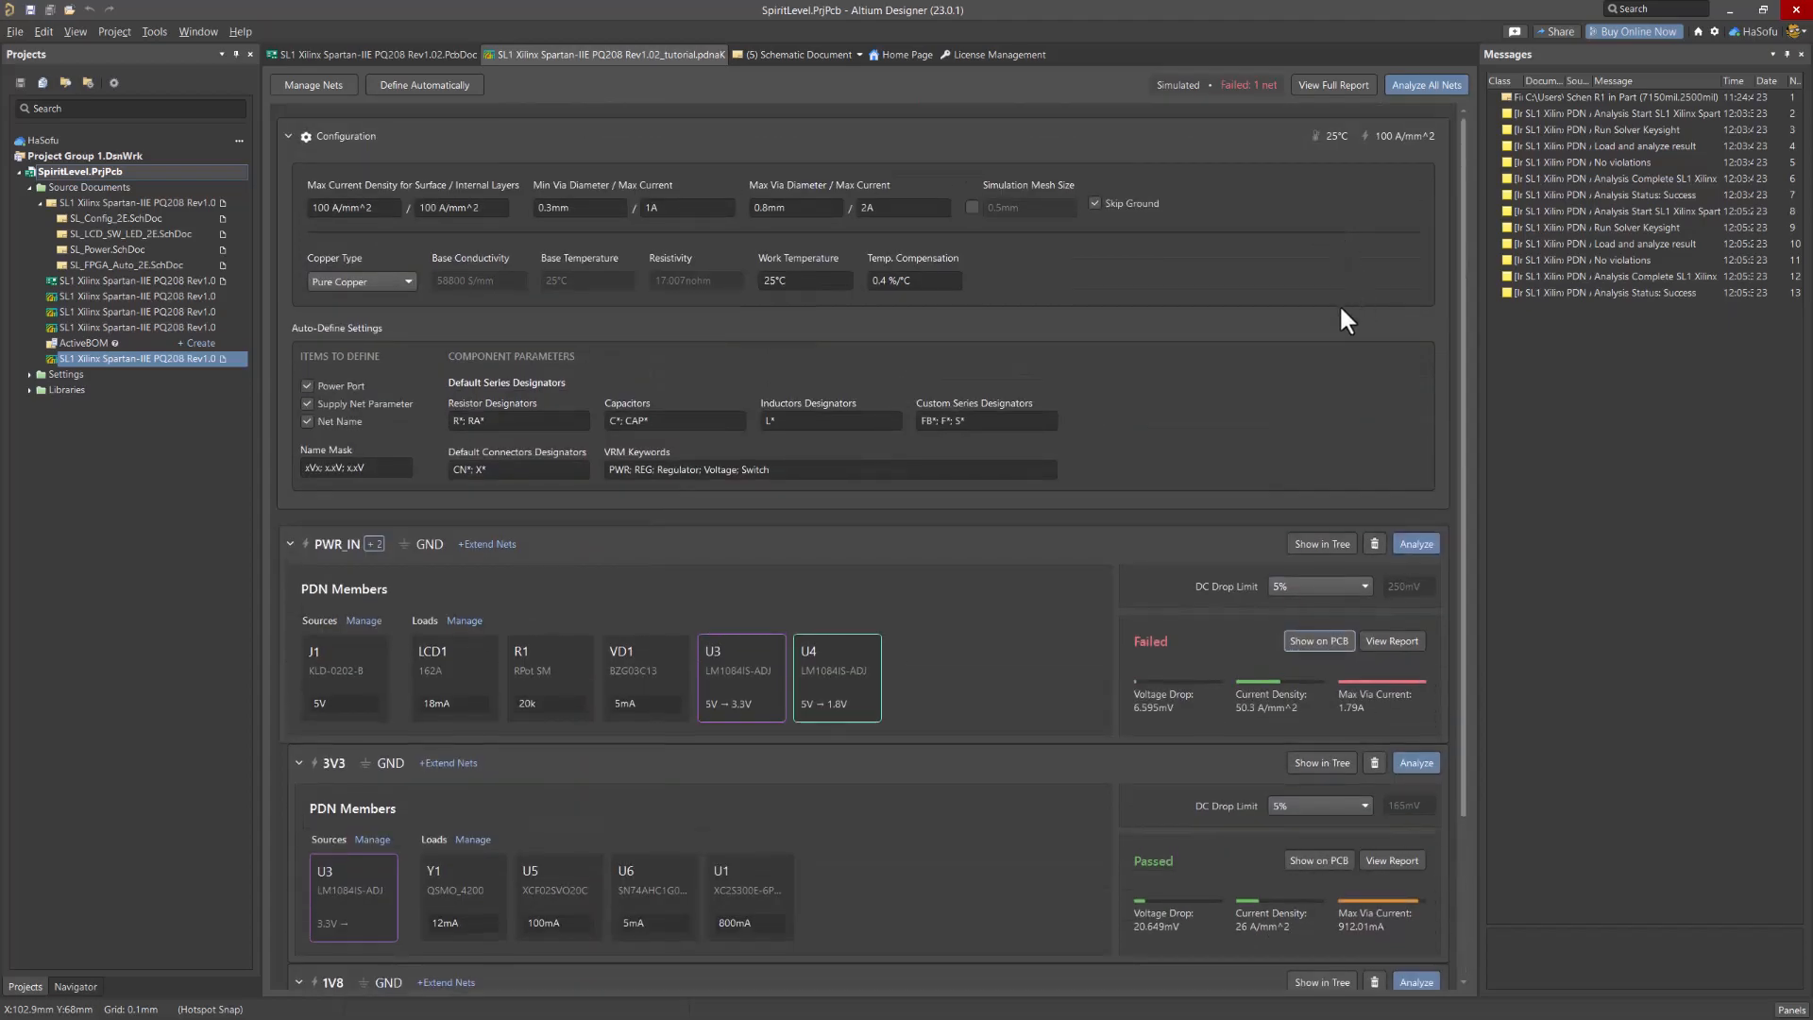
{"action": "scroll", "coordinate": [1331, 127], "scroll_direction": "down", "scroll_amount": 4}
{"action": "left_click", "coordinate": [1334, 84]}
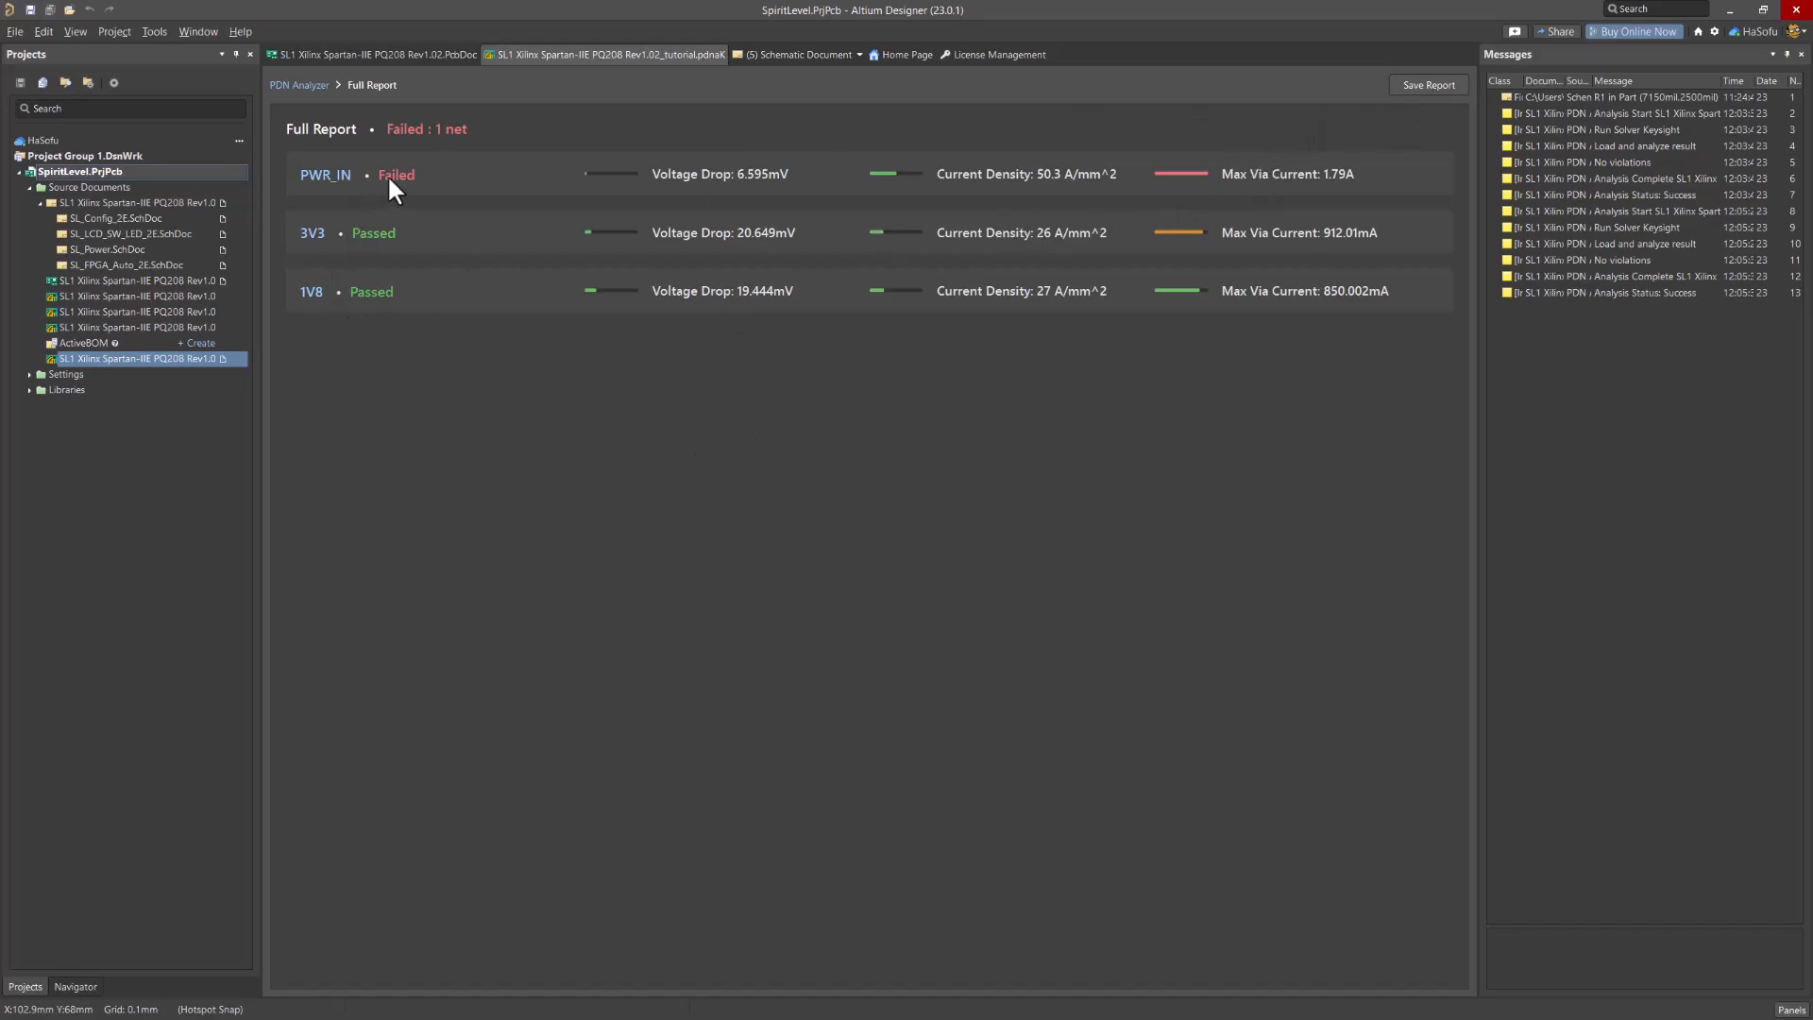
Open the PWR_IN report and examine its design stackup, current density and voltage drop heatmaps, and system-level power network results
{"action": "left_click", "coordinate": [321, 175]}
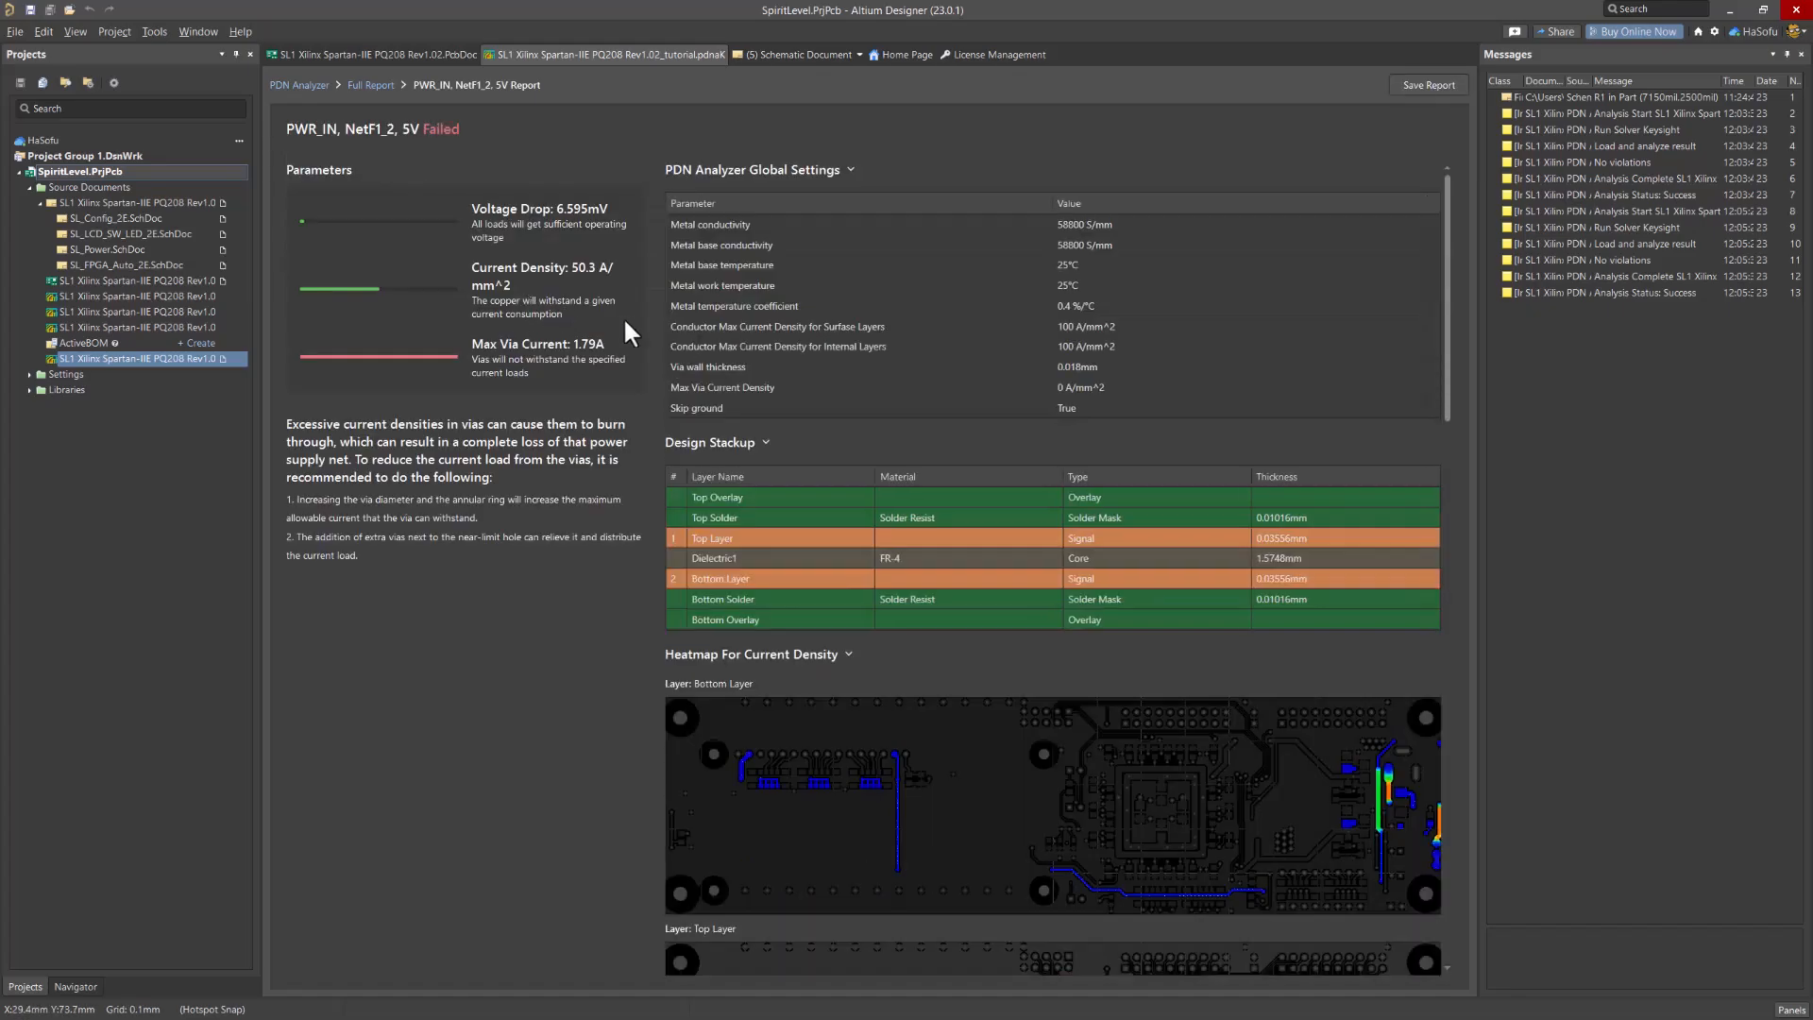
{"action": "scroll", "coordinate": [1131, 491], "scroll_direction": "down", "scroll_amount": 5}
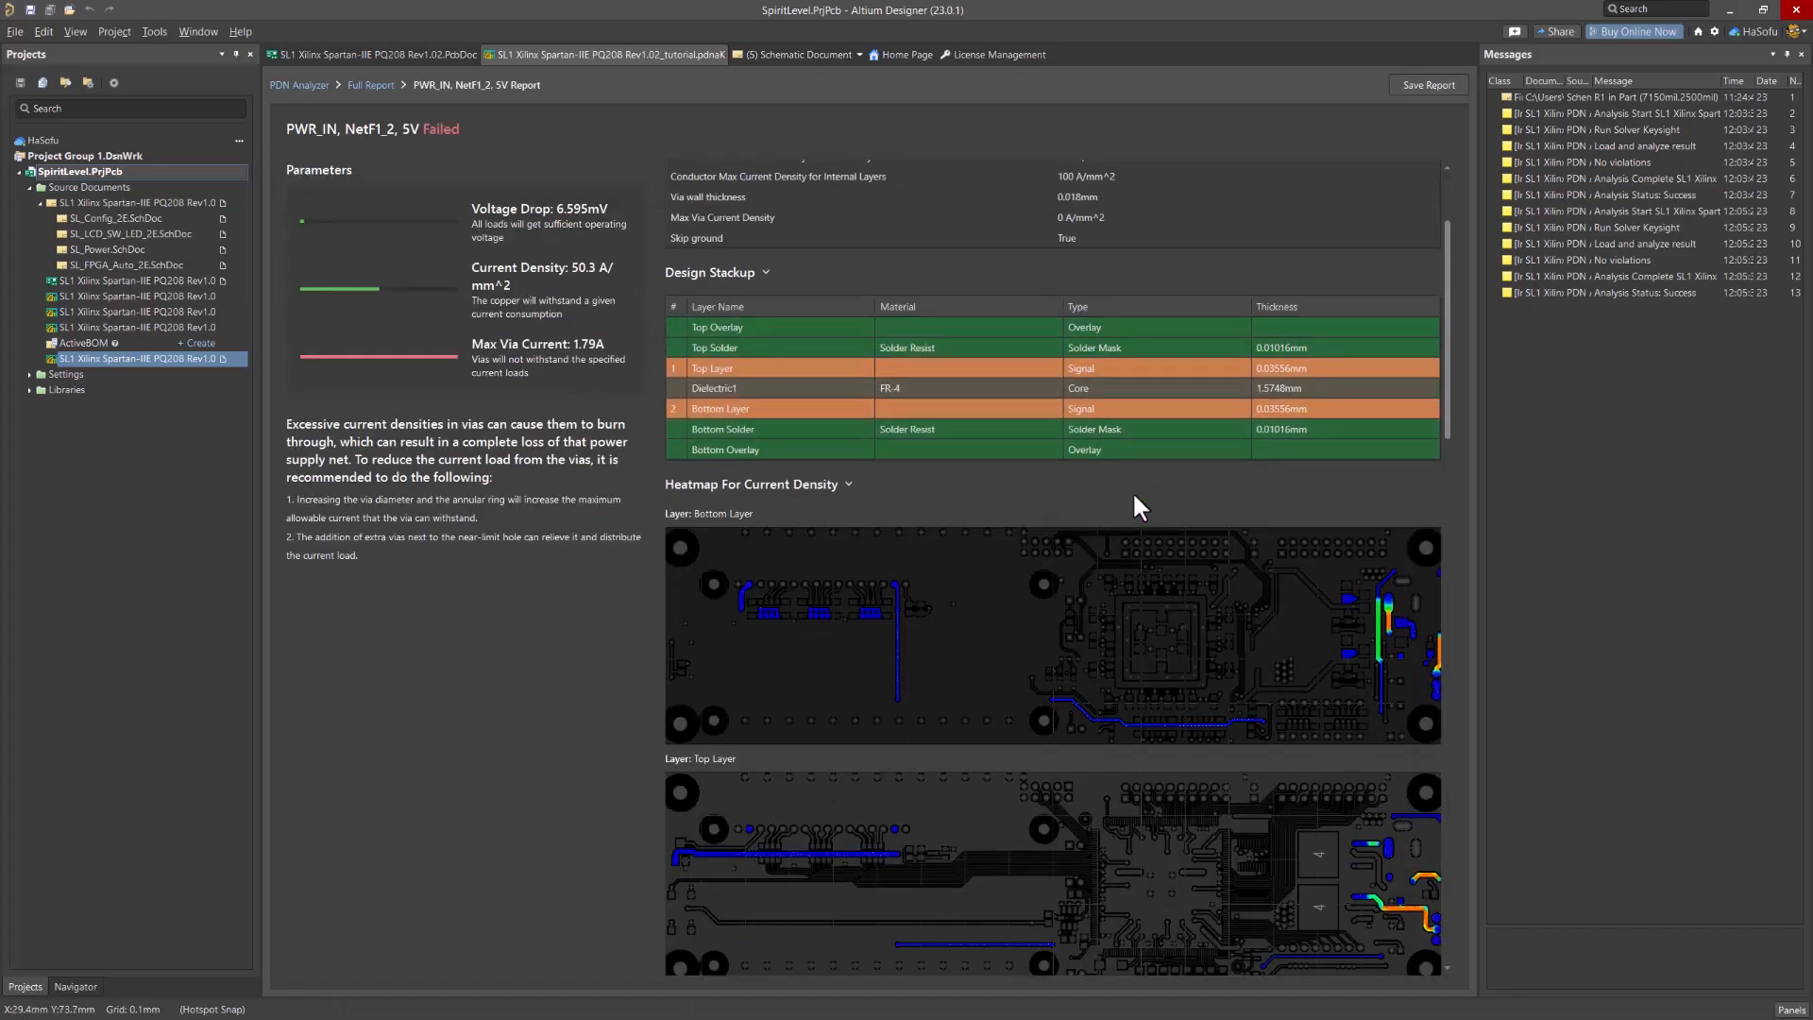
{"action": "scroll", "coordinate": [1134, 497], "scroll_direction": "down", "scroll_amount": 1}
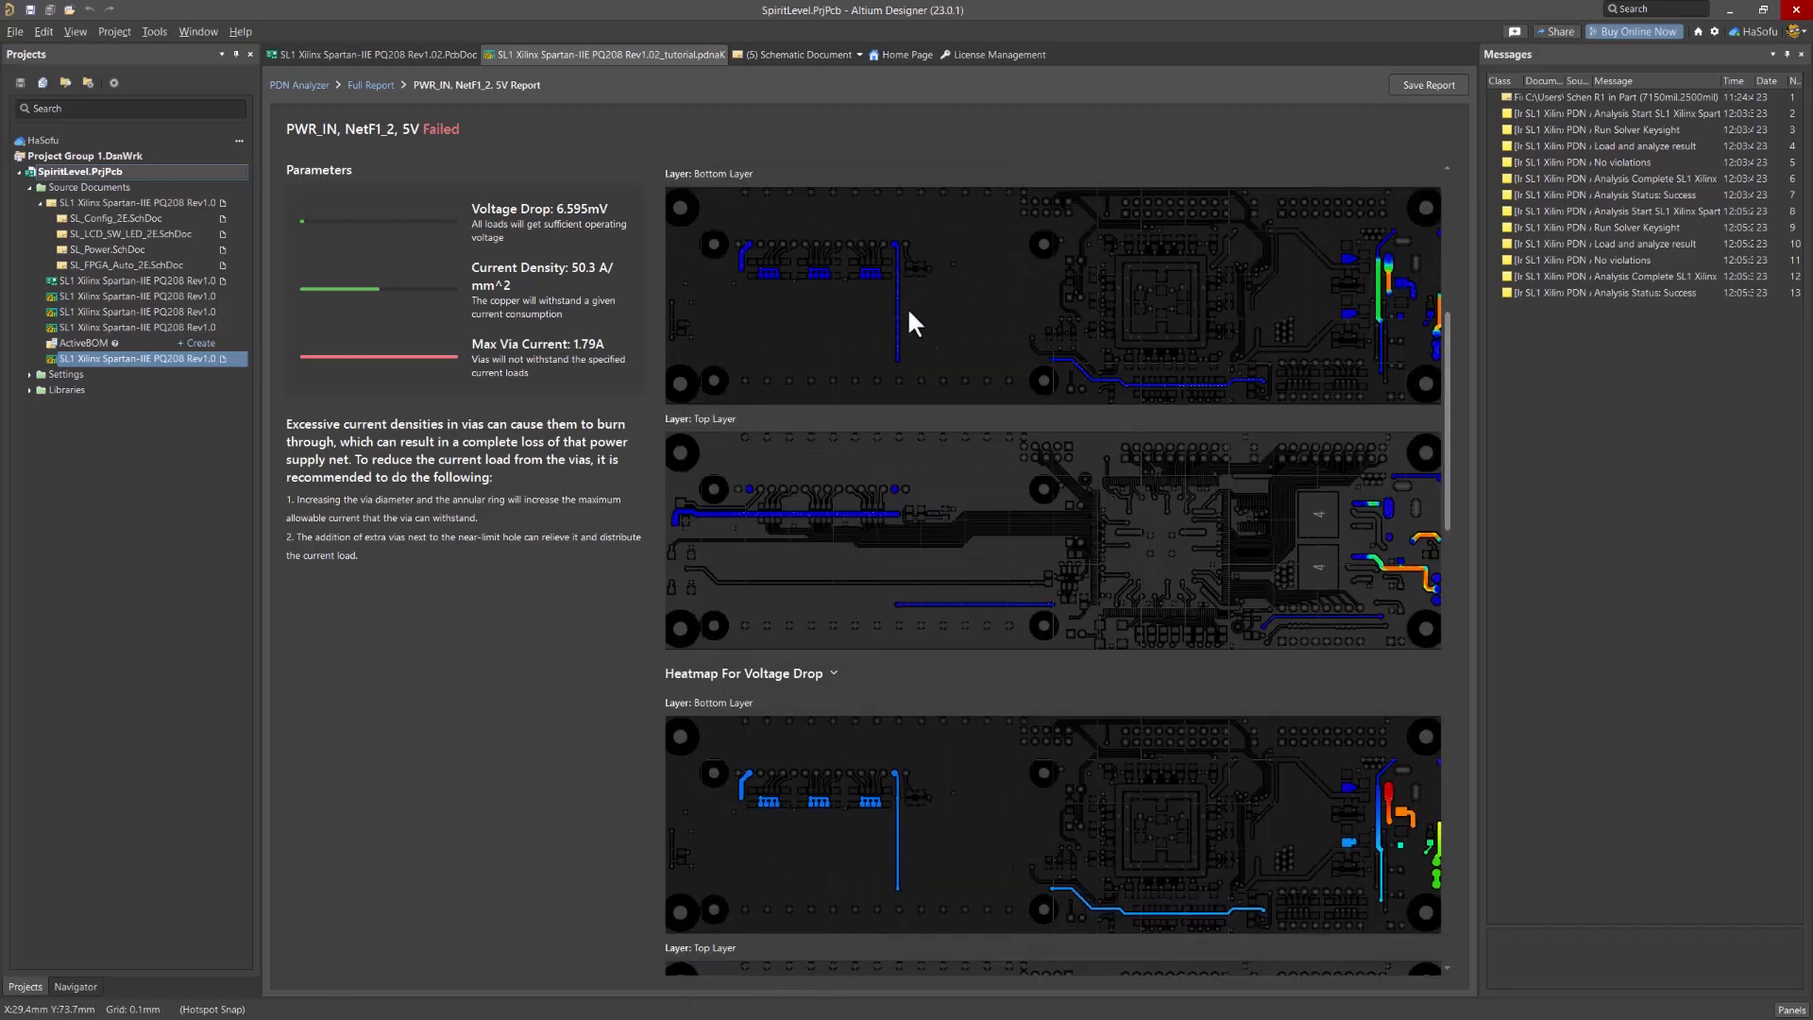
{"action": "scroll", "coordinate": [949, 334], "scroll_direction": "down", "scroll_amount": 4}
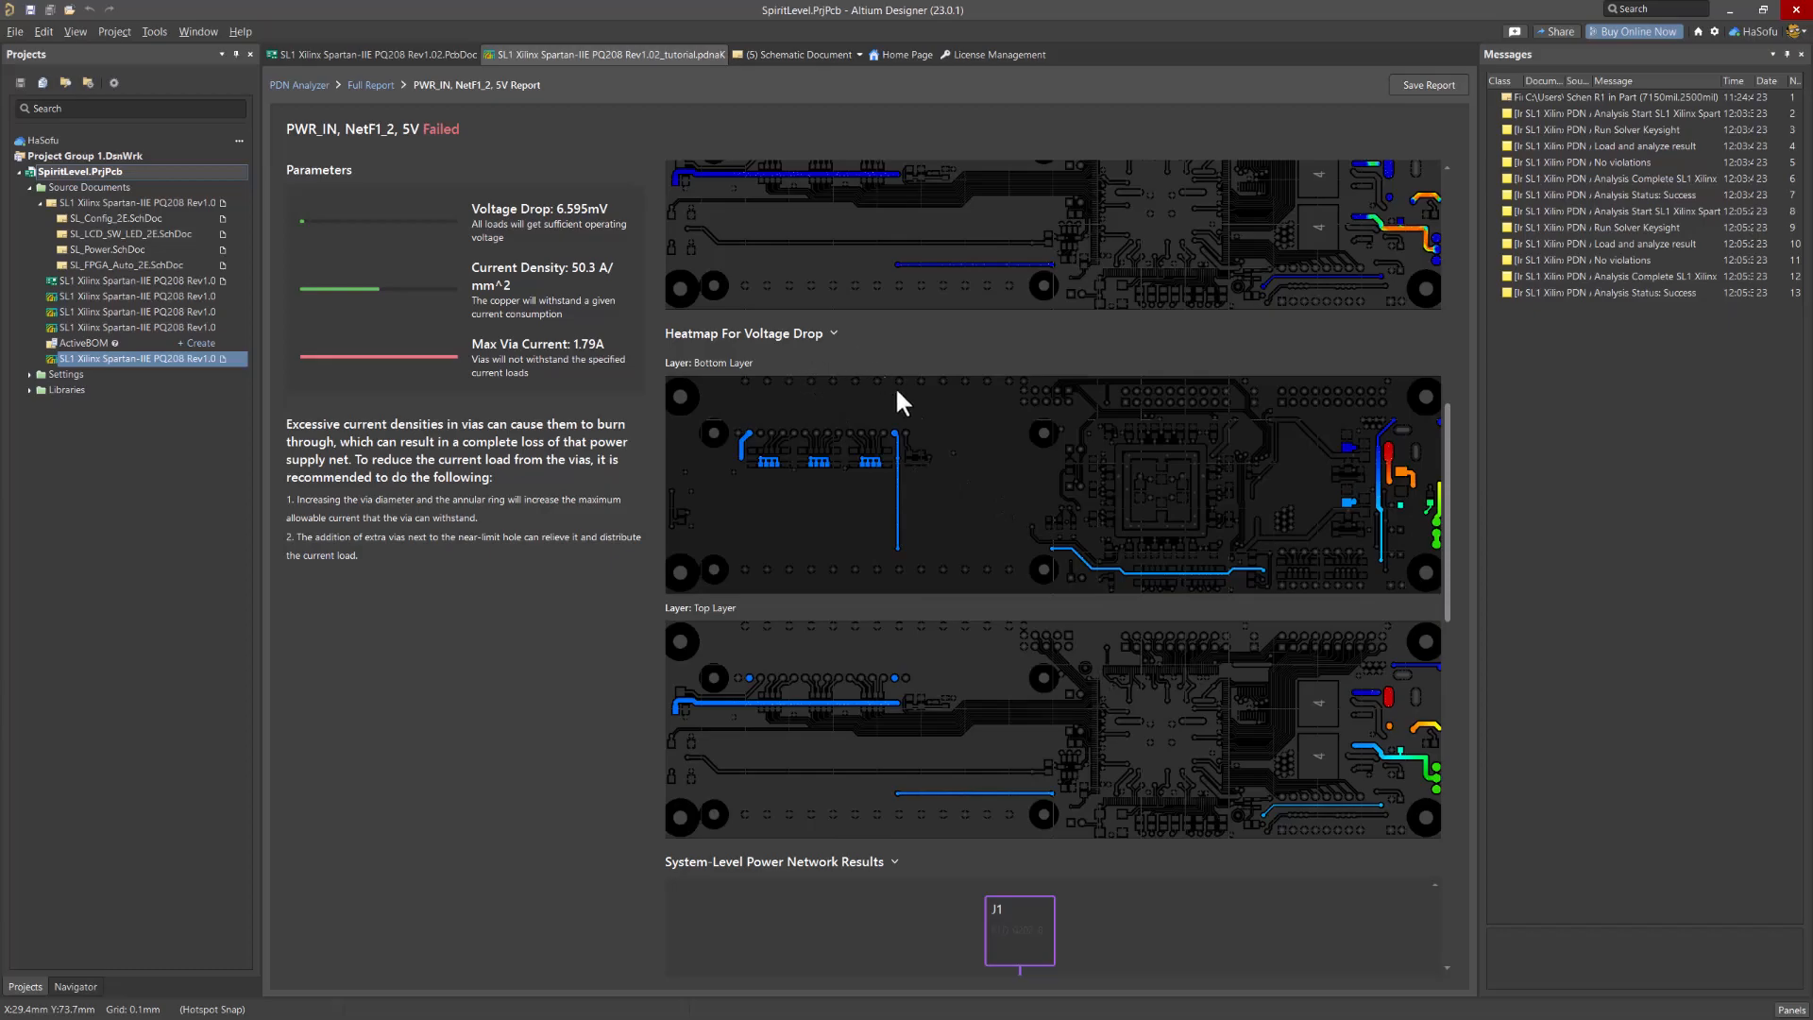
{"action": "scroll", "coordinate": [919, 432], "scroll_direction": "down", "scroll_amount": 1}
{"action": "scroll", "coordinate": [906, 446], "scroll_direction": "down", "scroll_amount": 5}
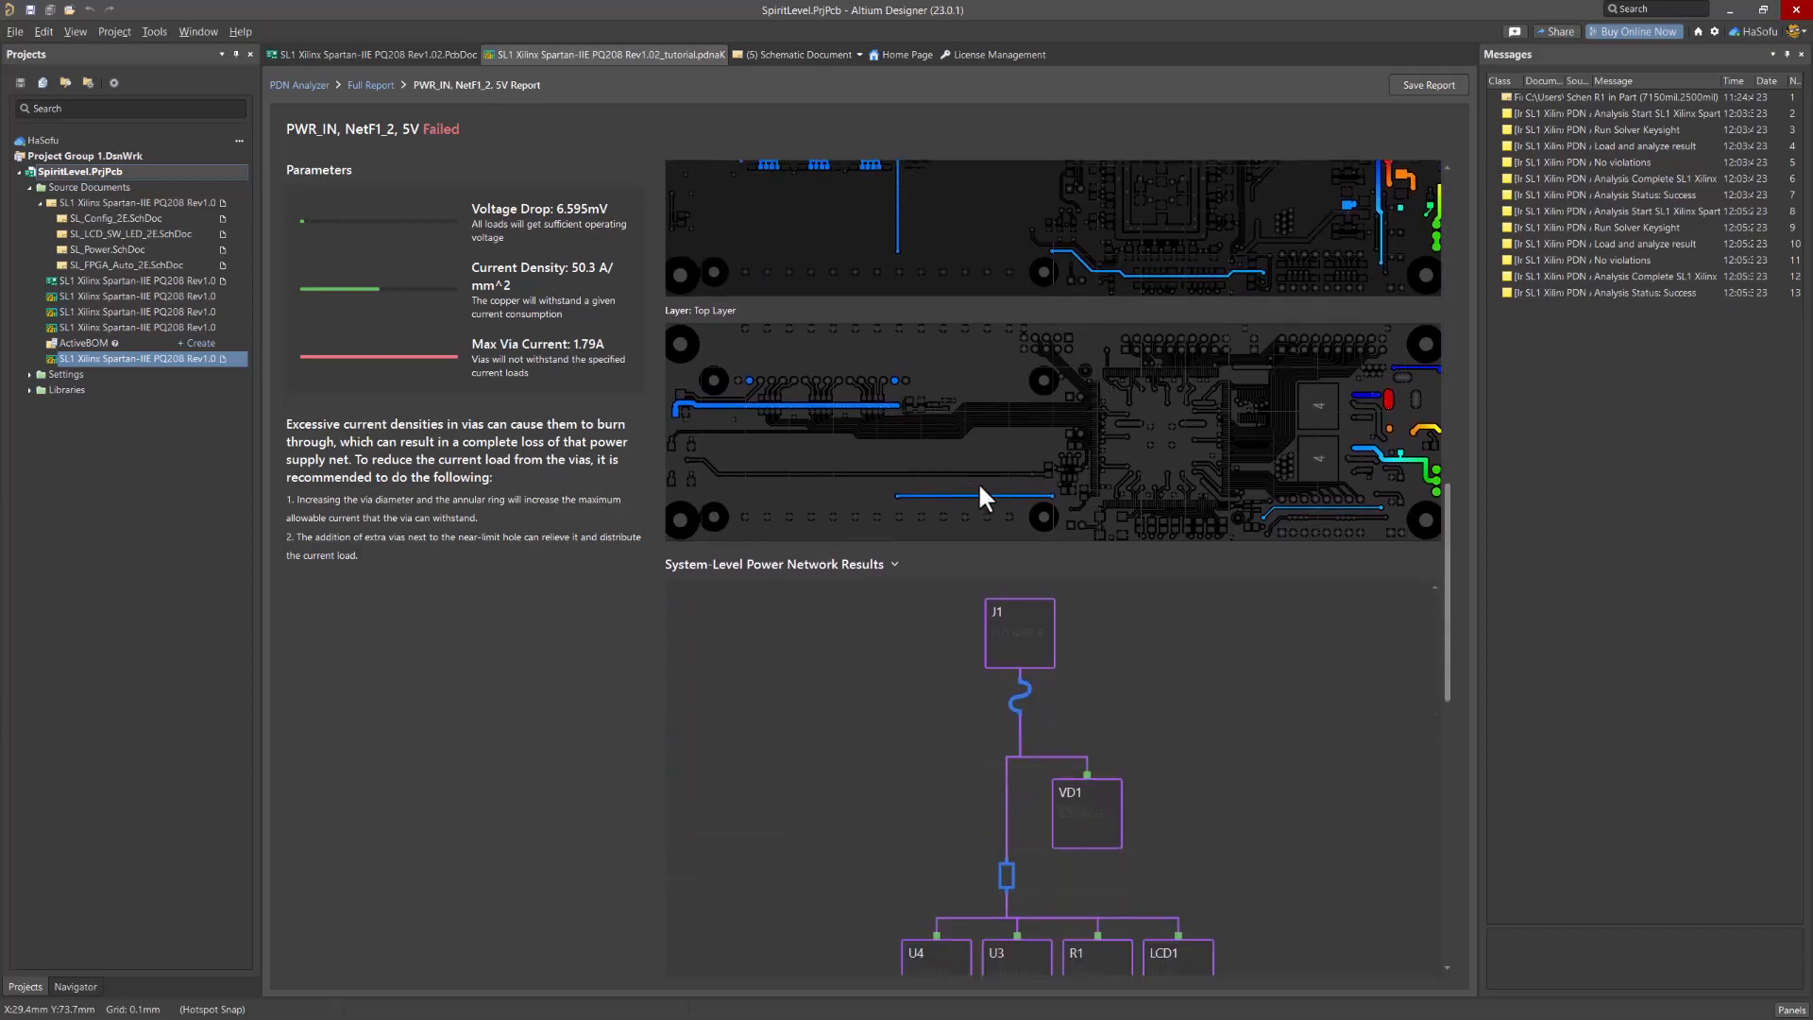
{"action": "scroll", "coordinate": [930, 453], "scroll_direction": "up", "scroll_amount": 1}
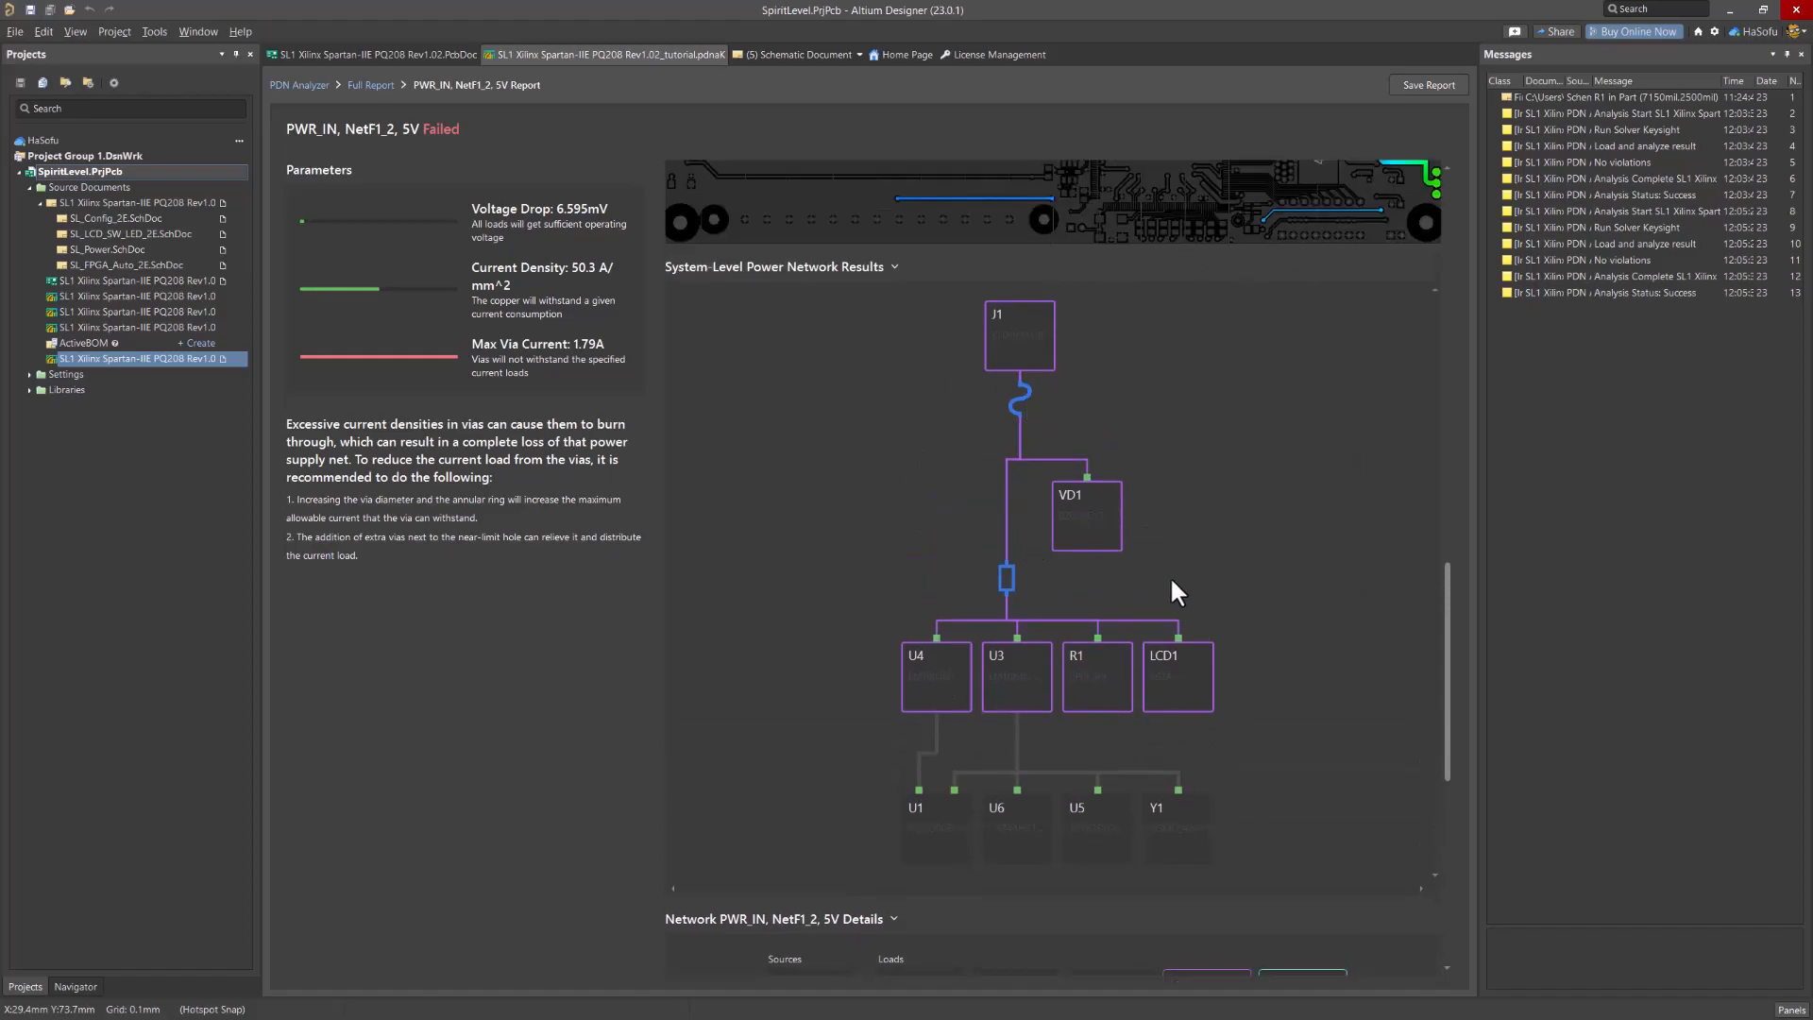
Examine the PWR_IN network details, least margins, list of violations and failed via summary
{"action": "scroll", "coordinate": [1172, 582], "scroll_direction": "down", "scroll_amount": 4}
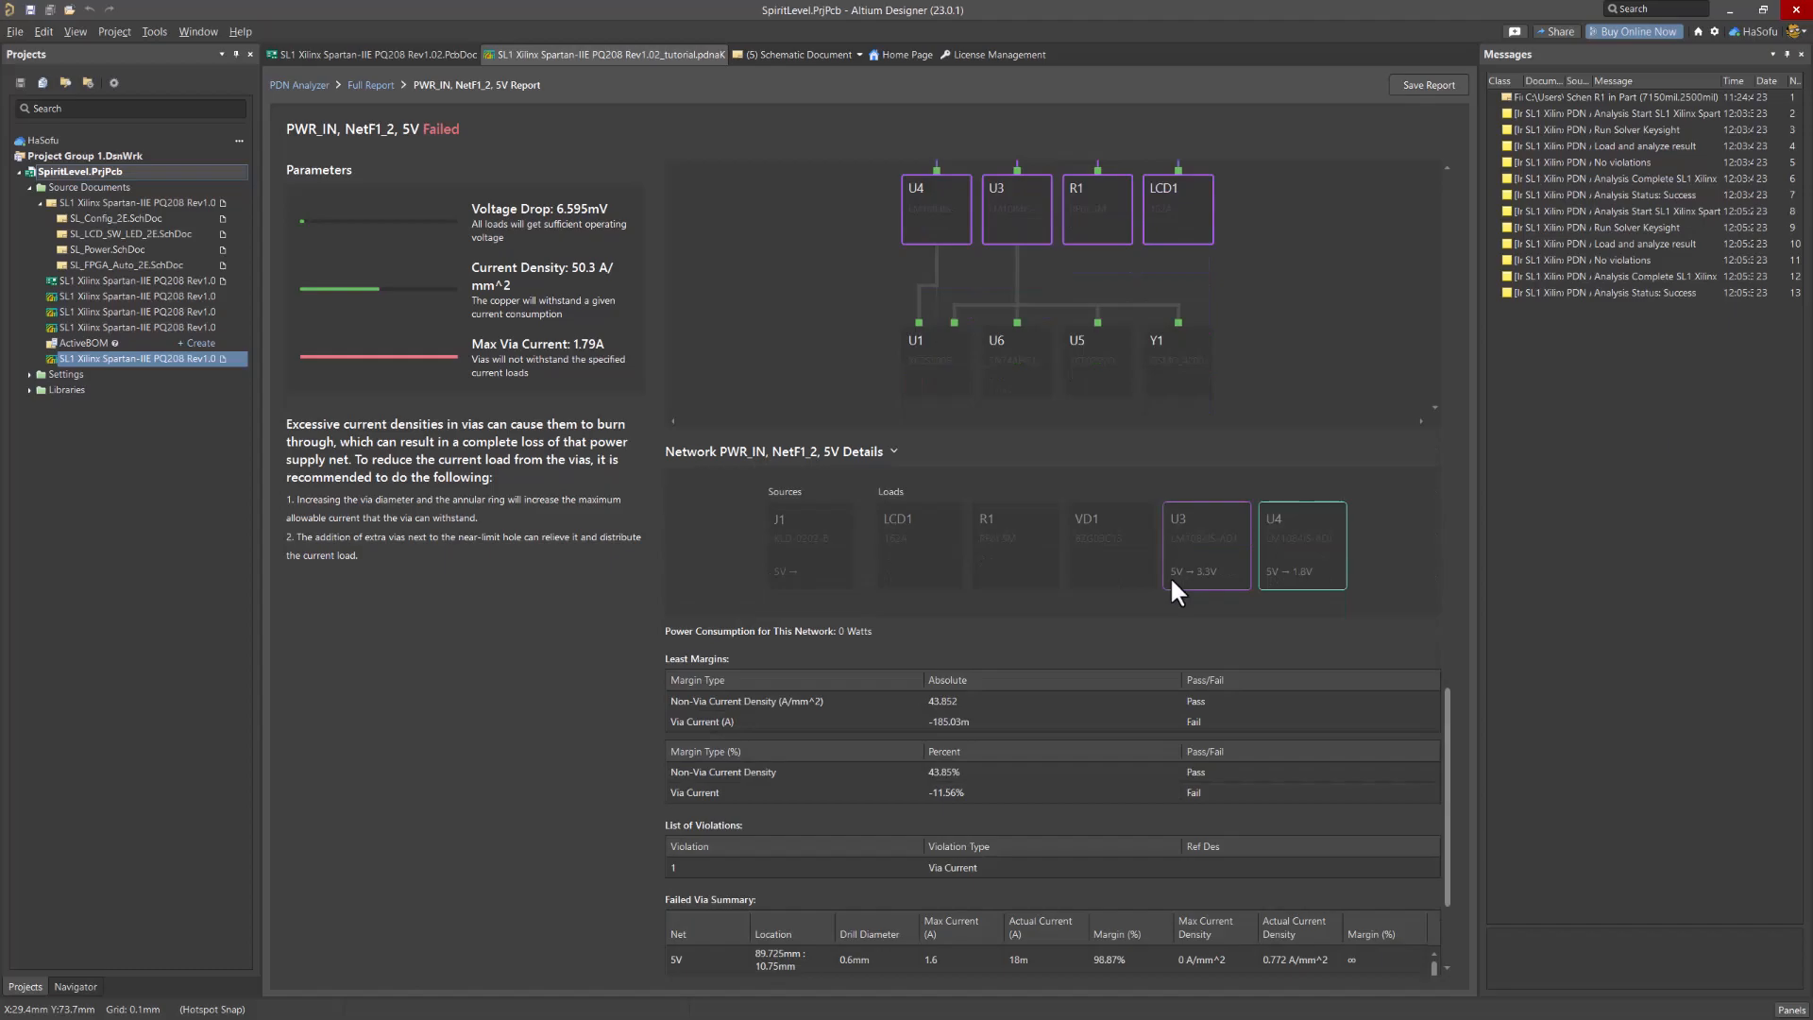
{"action": "scroll", "coordinate": [1172, 581], "scroll_direction": "down", "scroll_amount": 2}
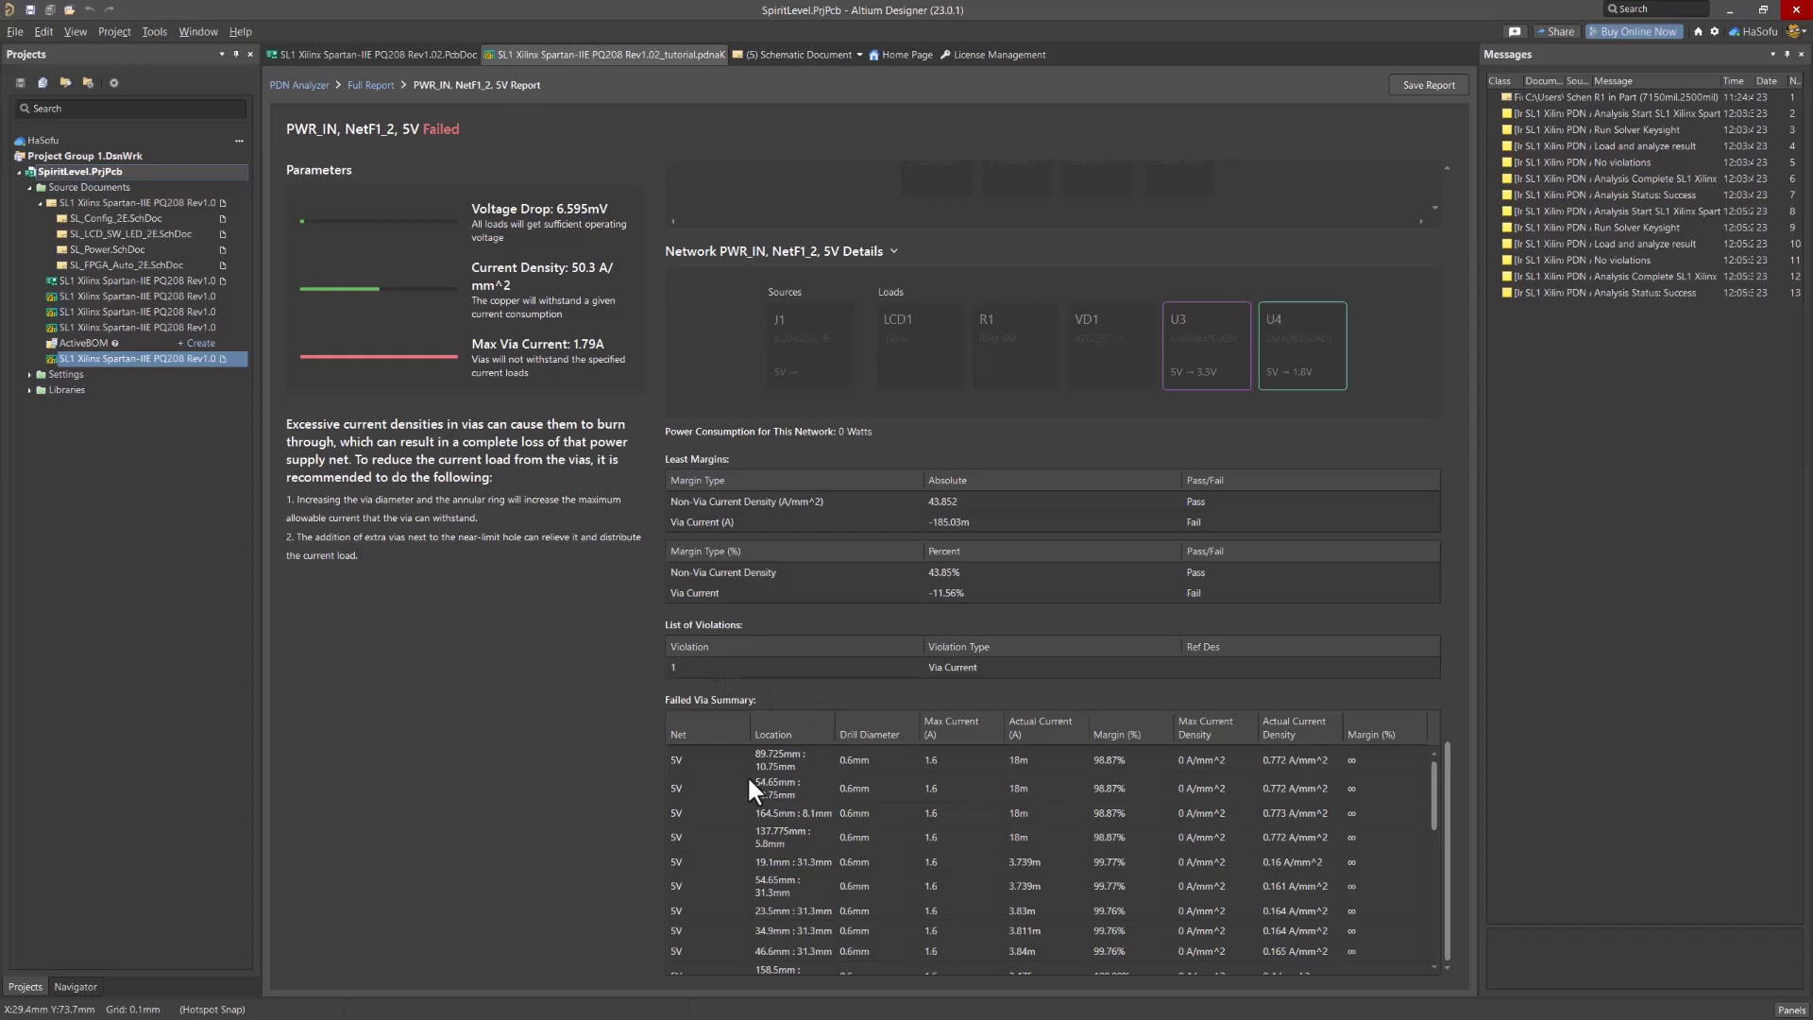
{"action": "scroll", "coordinate": [764, 792], "scroll_direction": "down", "scroll_amount": 3}
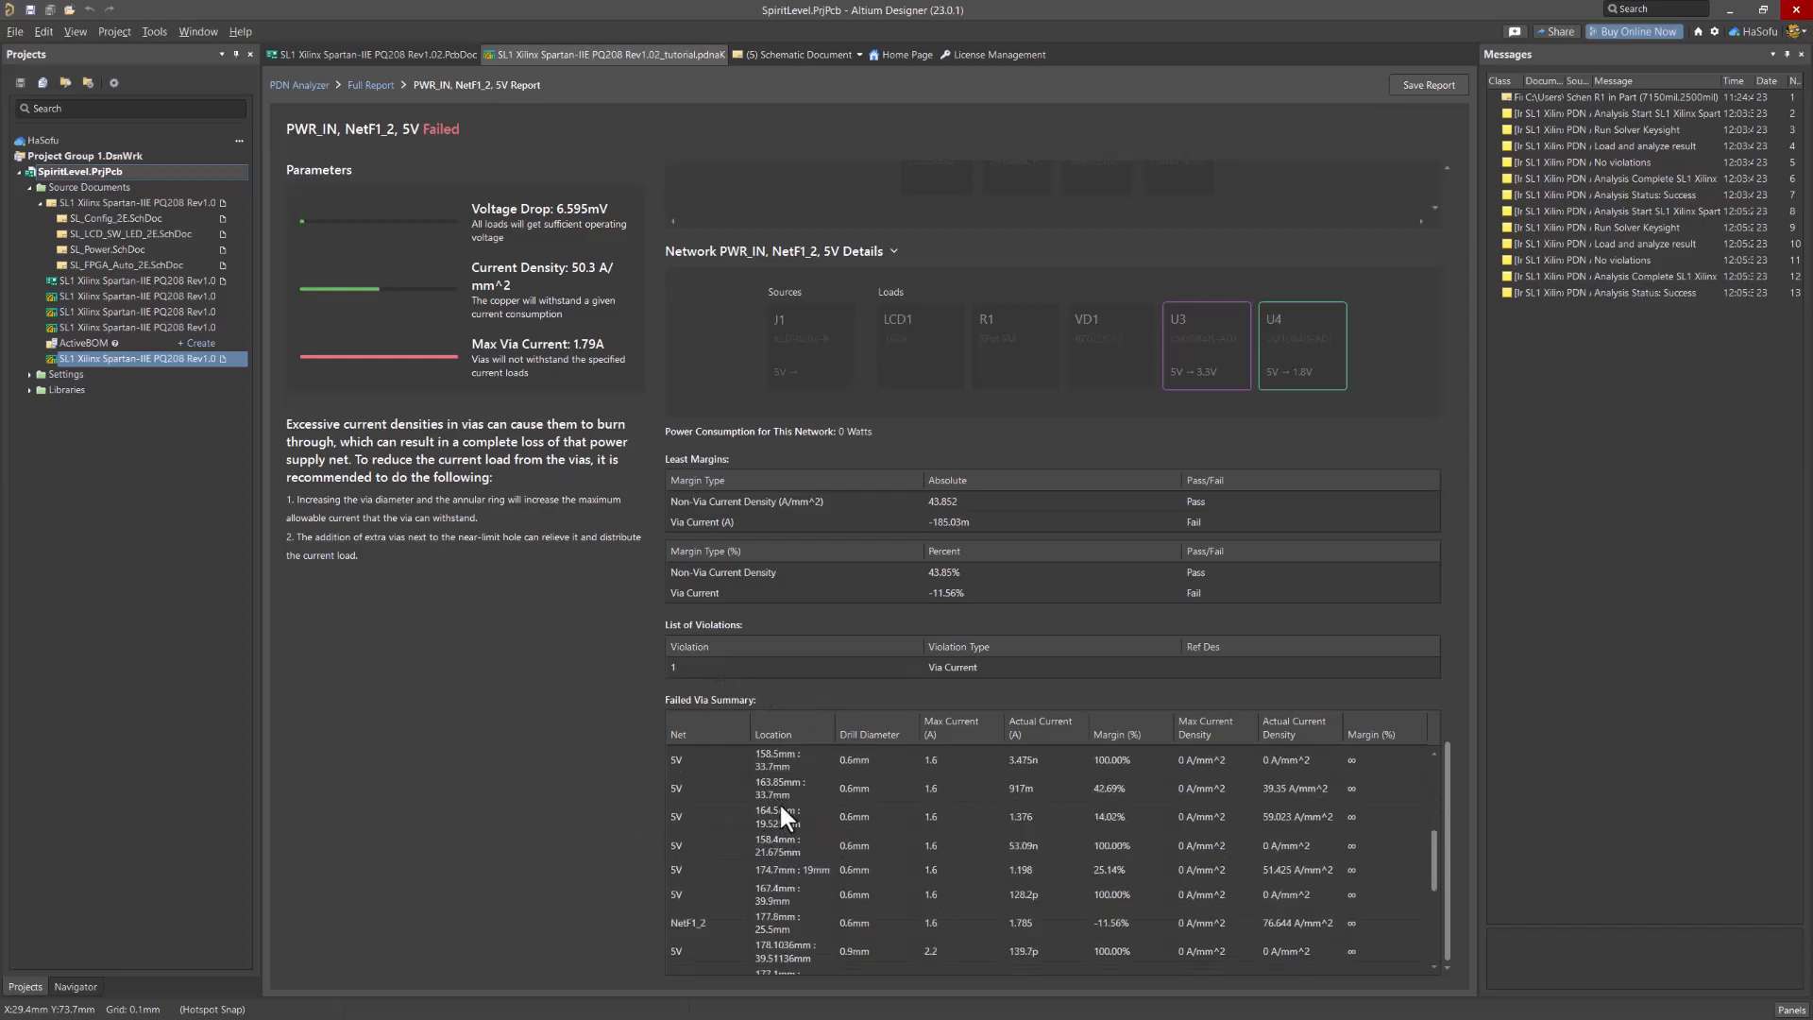
{"action": "scroll", "coordinate": [799, 797], "scroll_direction": "down", "scroll_amount": 5}
{"action": "scroll", "coordinate": [883, 830], "scroll_direction": "up", "scroll_amount": 10}
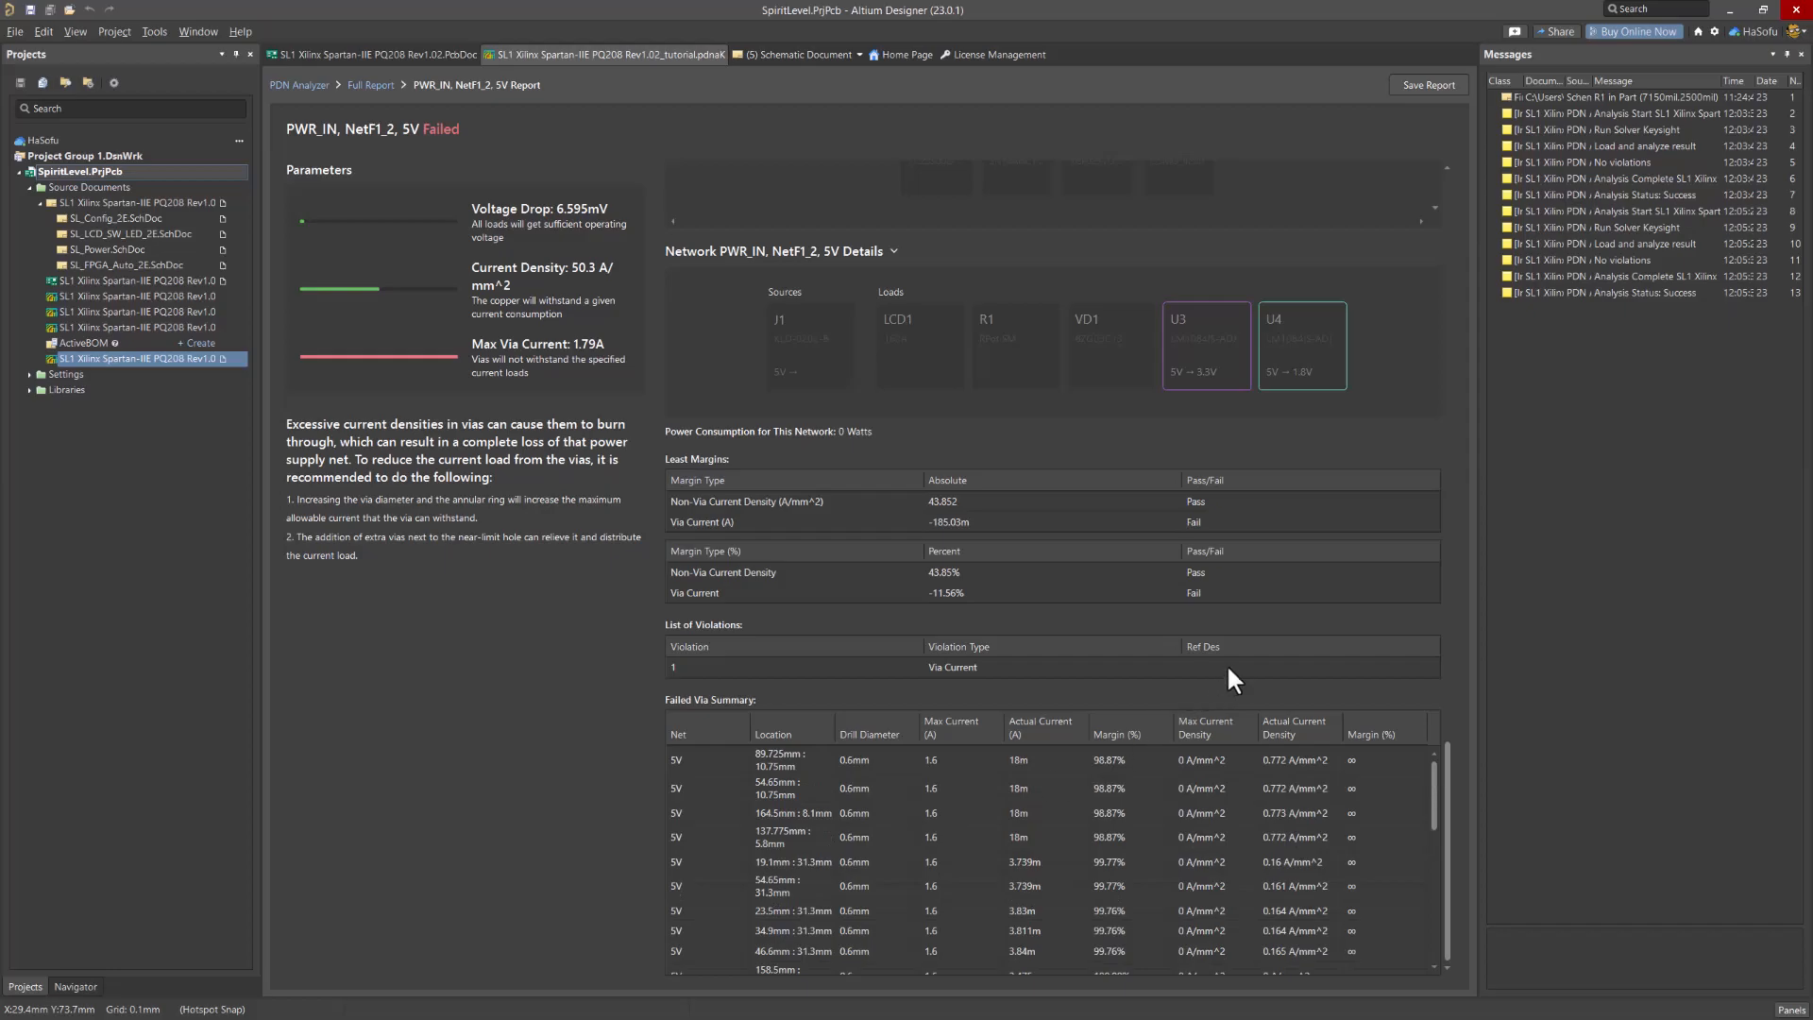
{"action": "left_click", "coordinate": [1274, 672]}
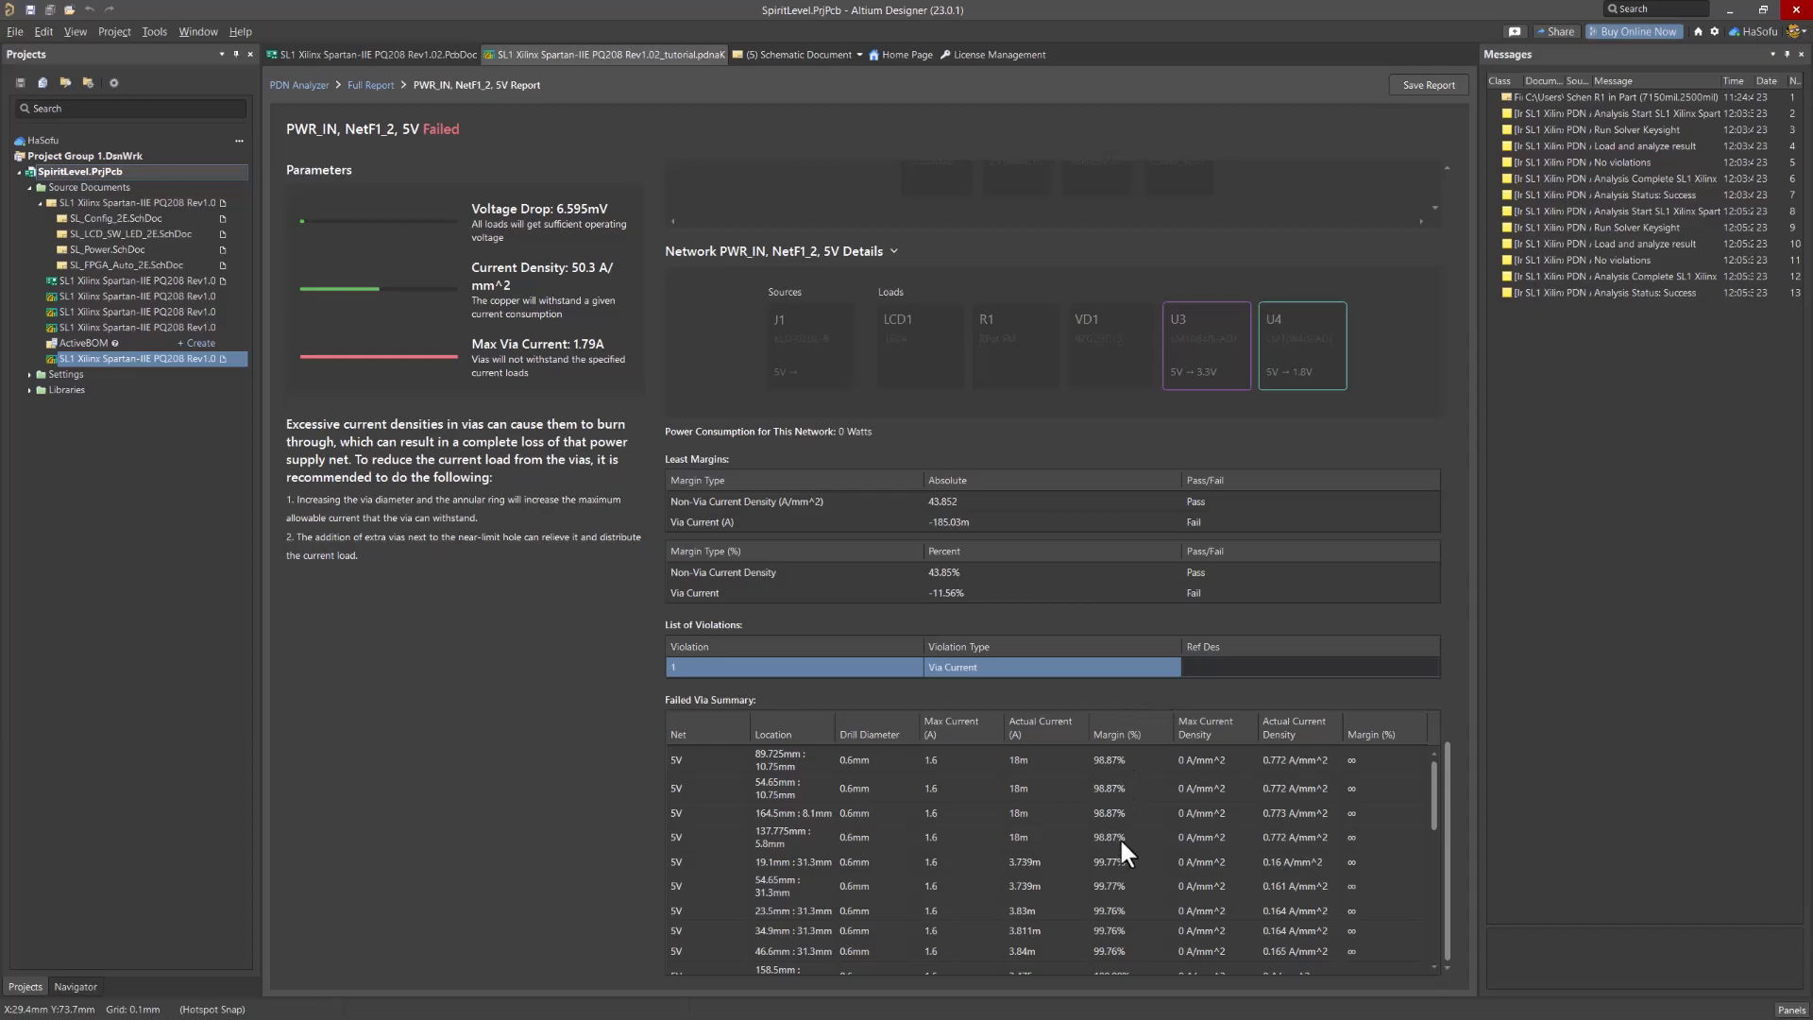
Go back through the PWR_IN report to review the voltage drop heatmaps, design stackup and current density heatmaps
{"action": "left_click", "coordinate": [1447, 676]}
{"action": "scroll", "coordinate": [1446, 674], "scroll_direction": "up", "scroll_amount": 10}
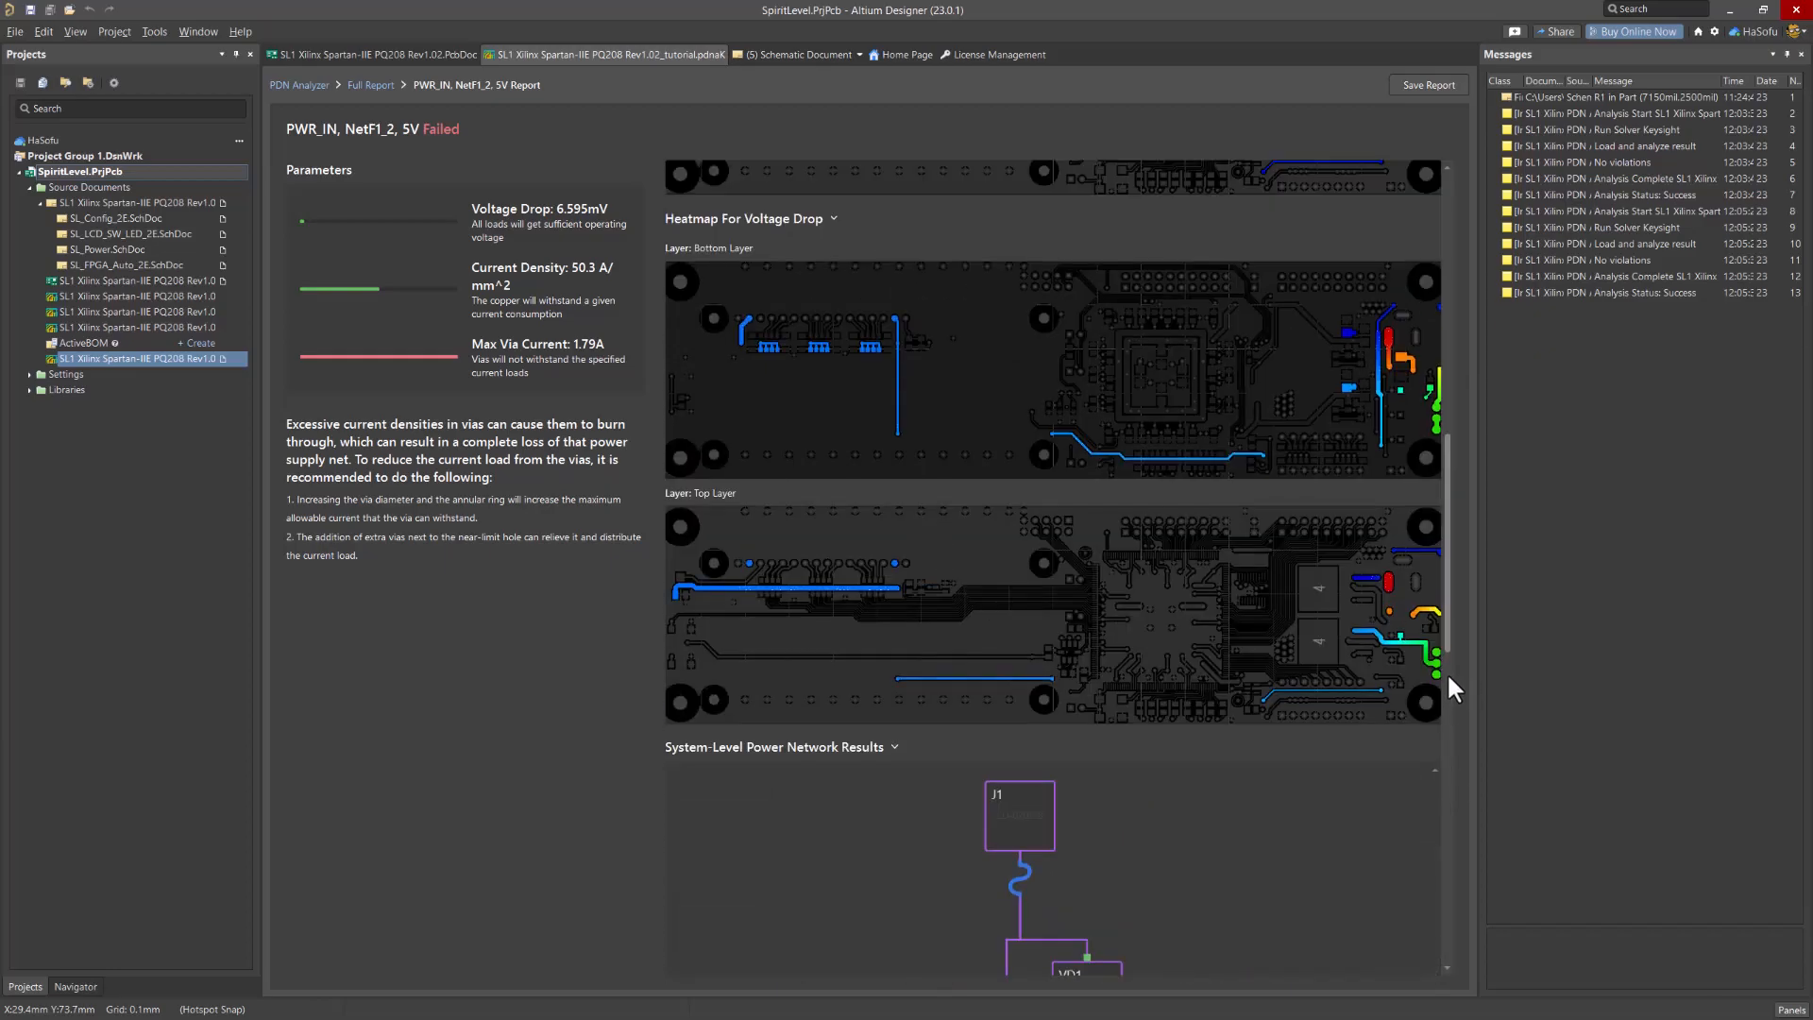
{"action": "scroll", "coordinate": [1446, 671], "scroll_direction": "up", "scroll_amount": 3}
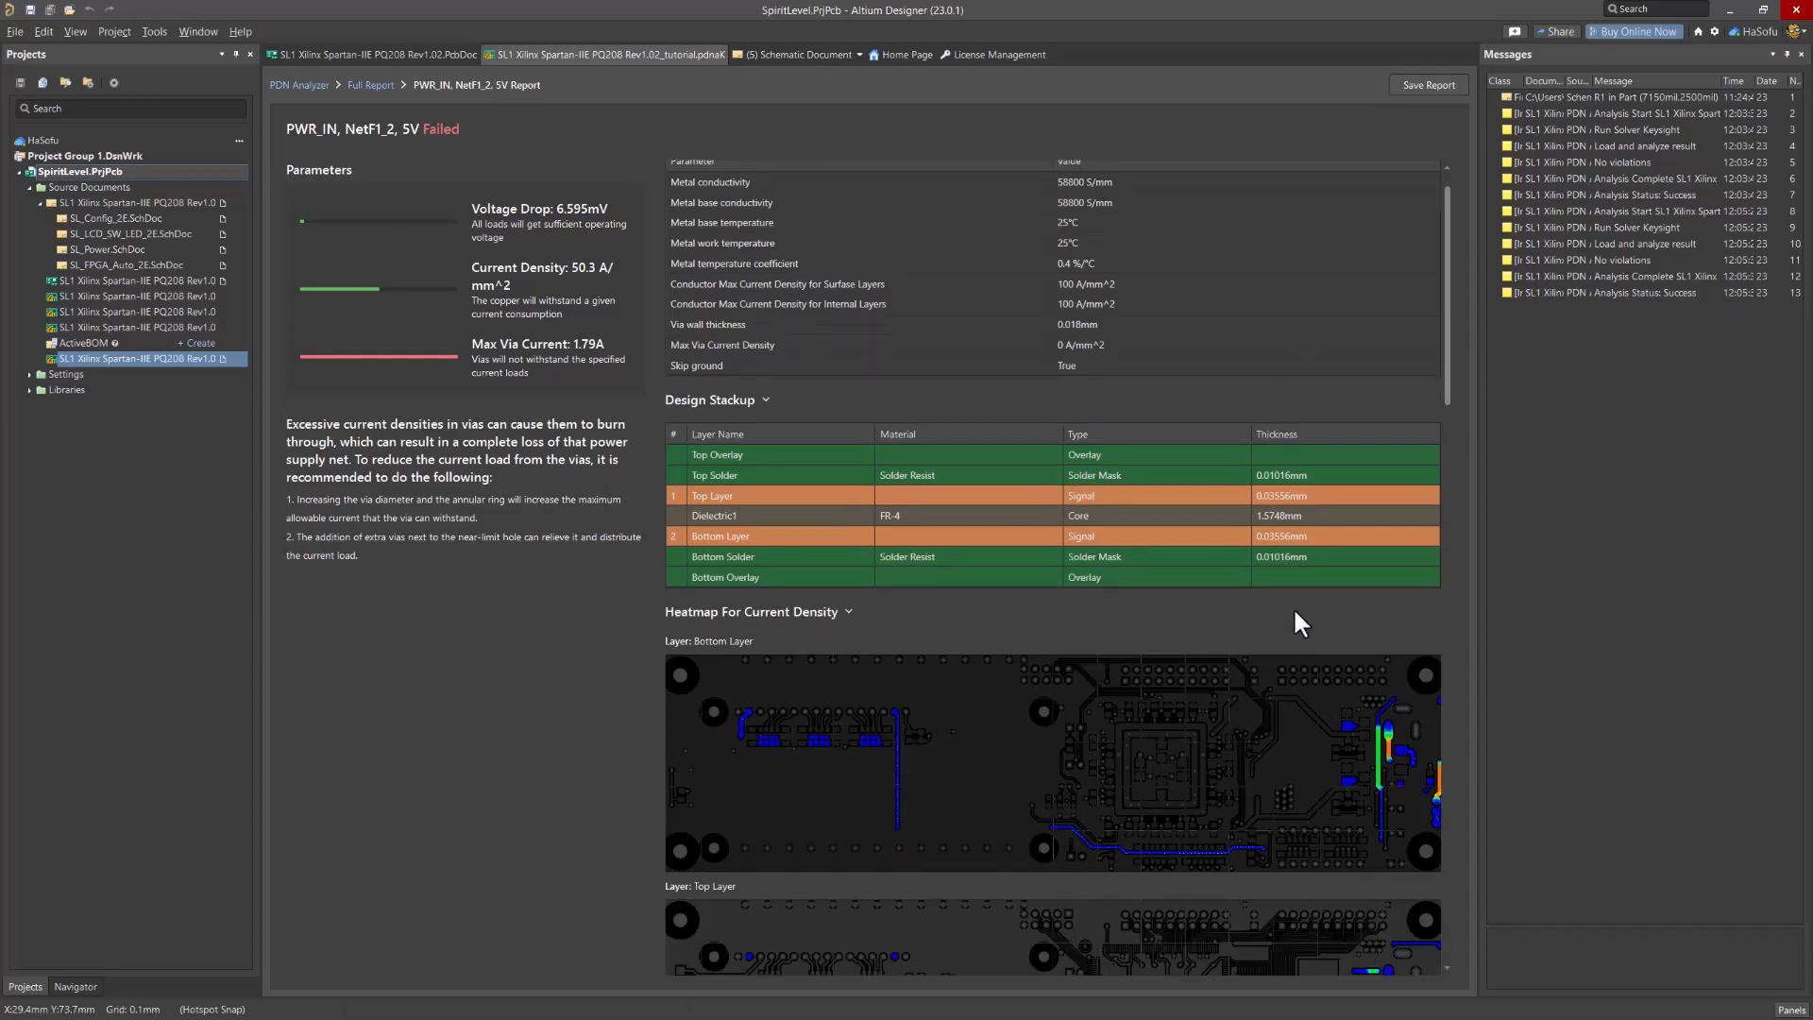
{"action": "scroll", "coordinate": [1294, 621], "scroll_direction": "down", "scroll_amount": 3}
{"action": "scroll", "coordinate": [1289, 620], "scroll_direction": "down", "scroll_amount": 2}
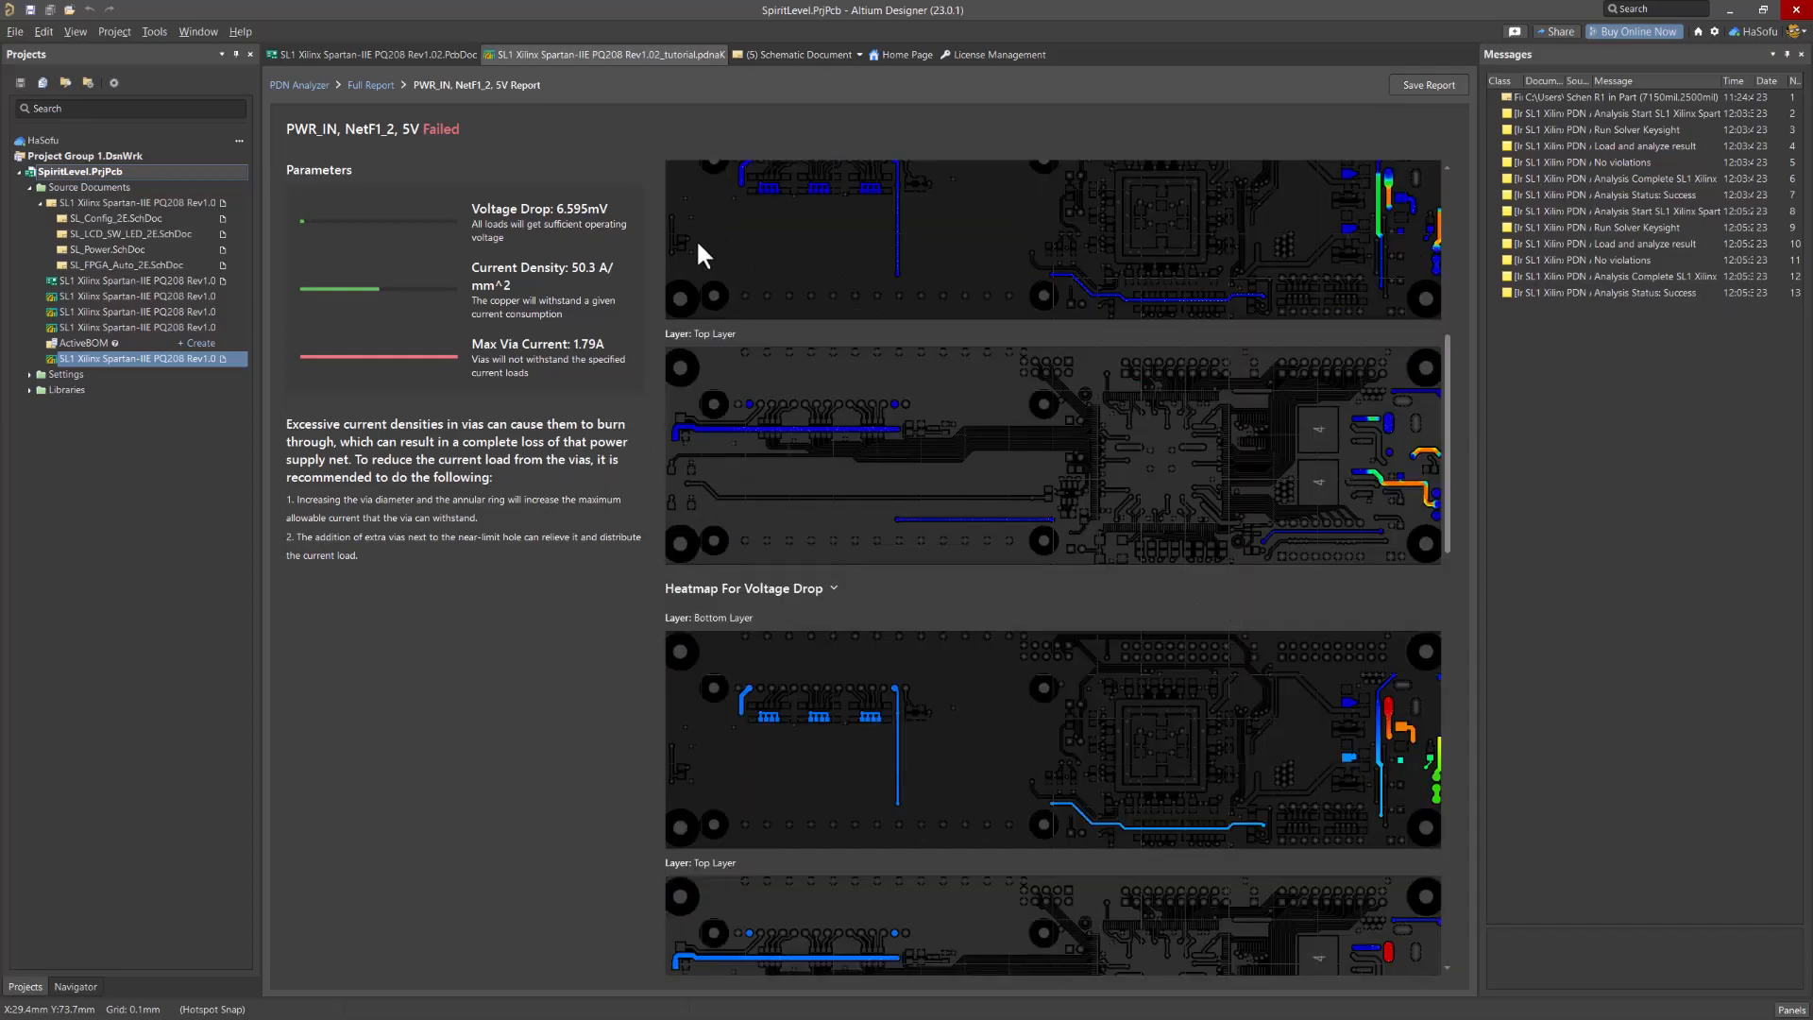
Return to the full report, open the 1V8 report, and examine its stackup, heatmaps, network details, least margins and via summary
{"action": "left_click", "coordinate": [374, 85]}
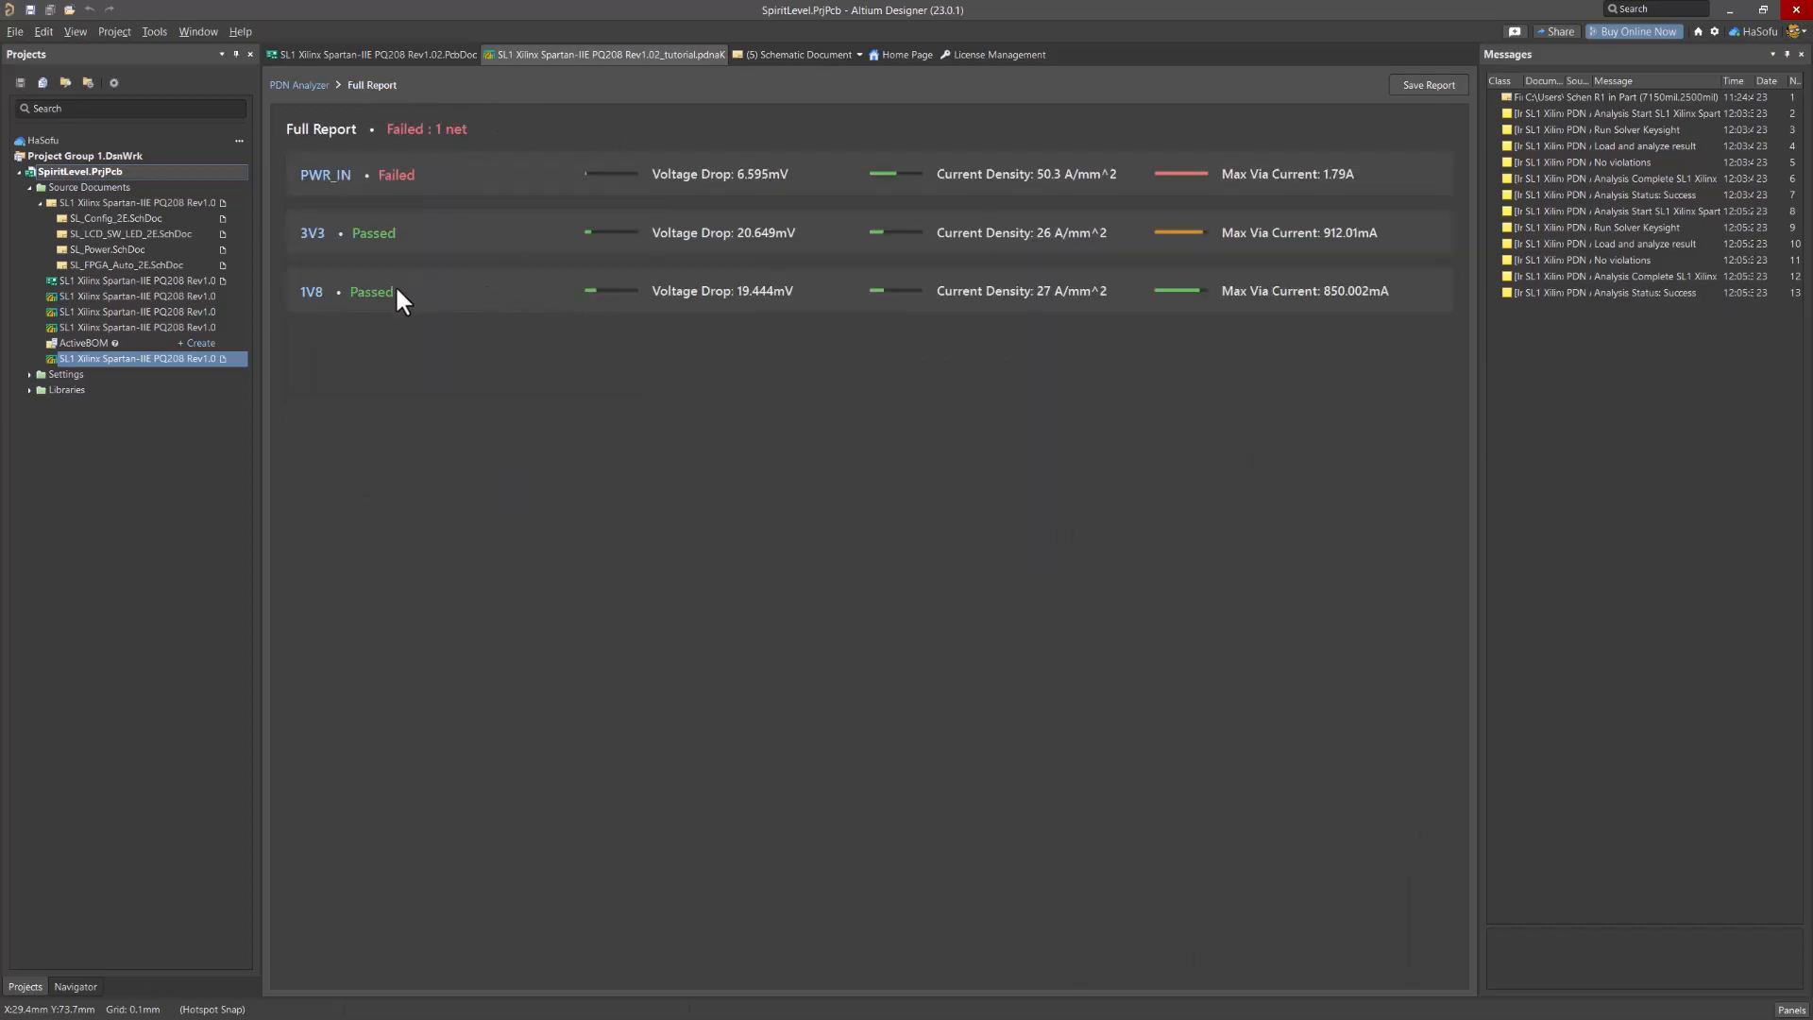
{"action": "left_click", "coordinate": [311, 292]}
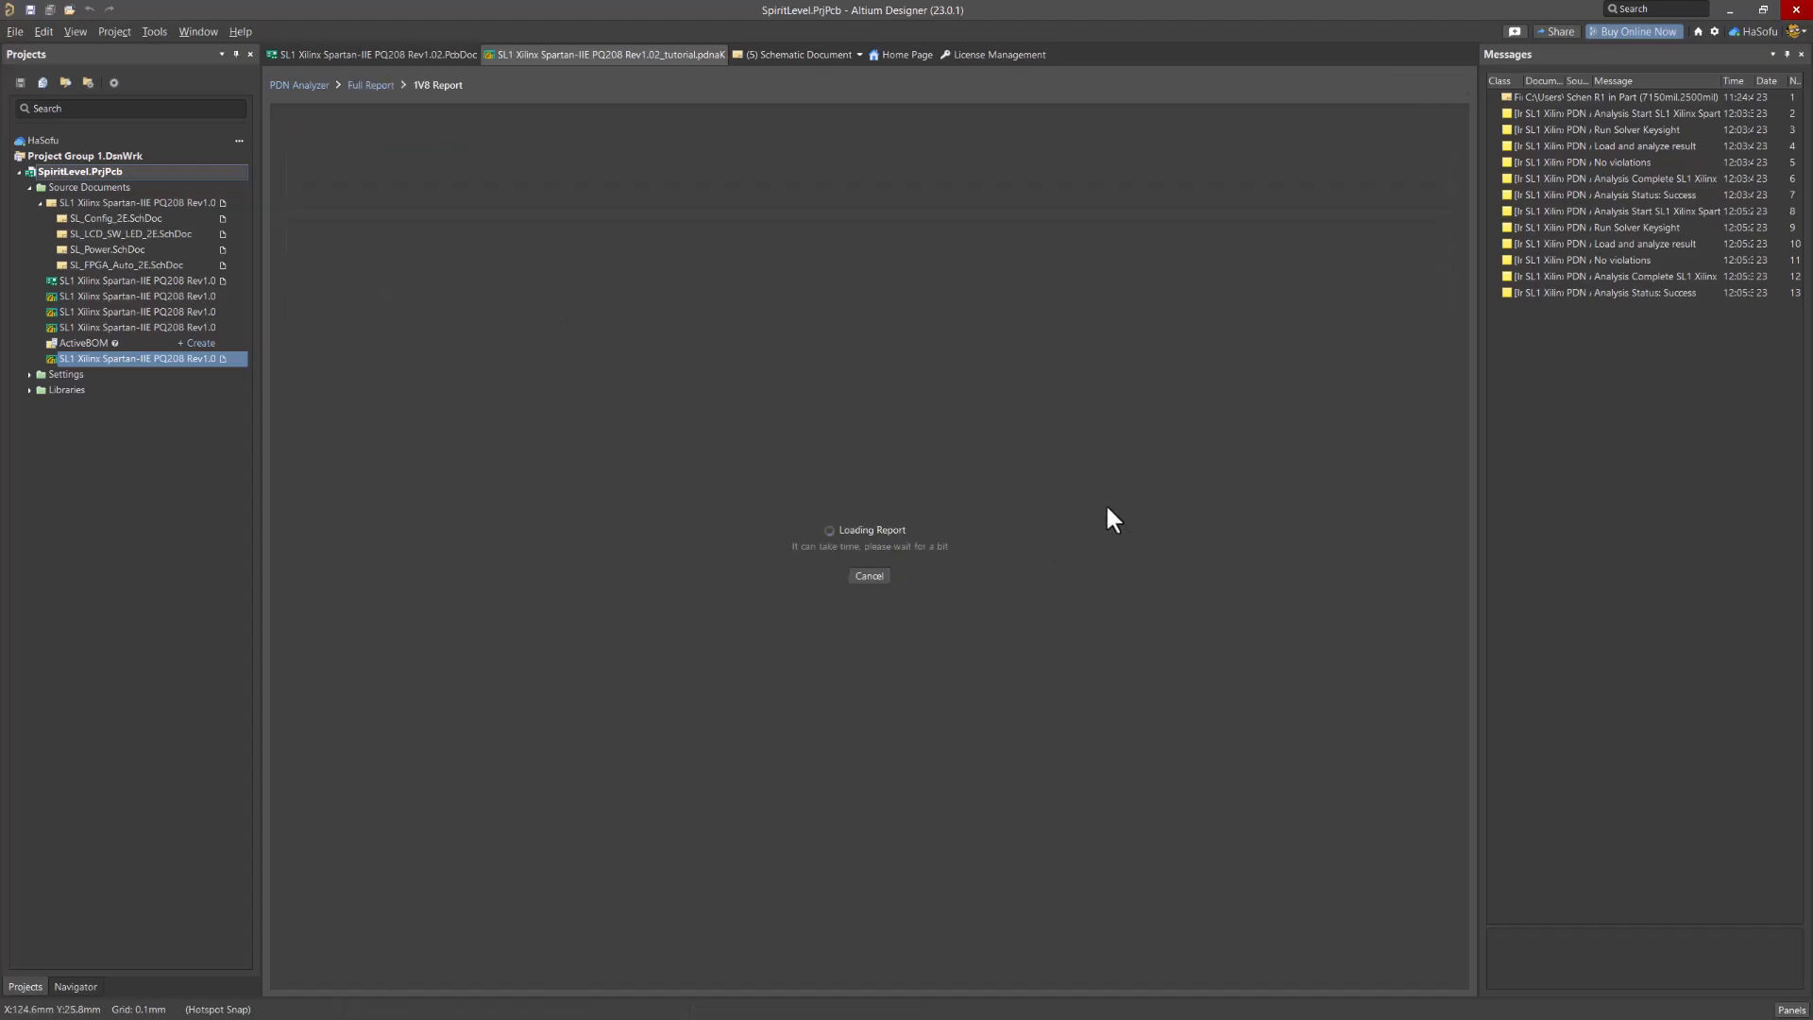
{"action": "scroll", "coordinate": [1282, 500], "scroll_direction": "down", "scroll_amount": 5}
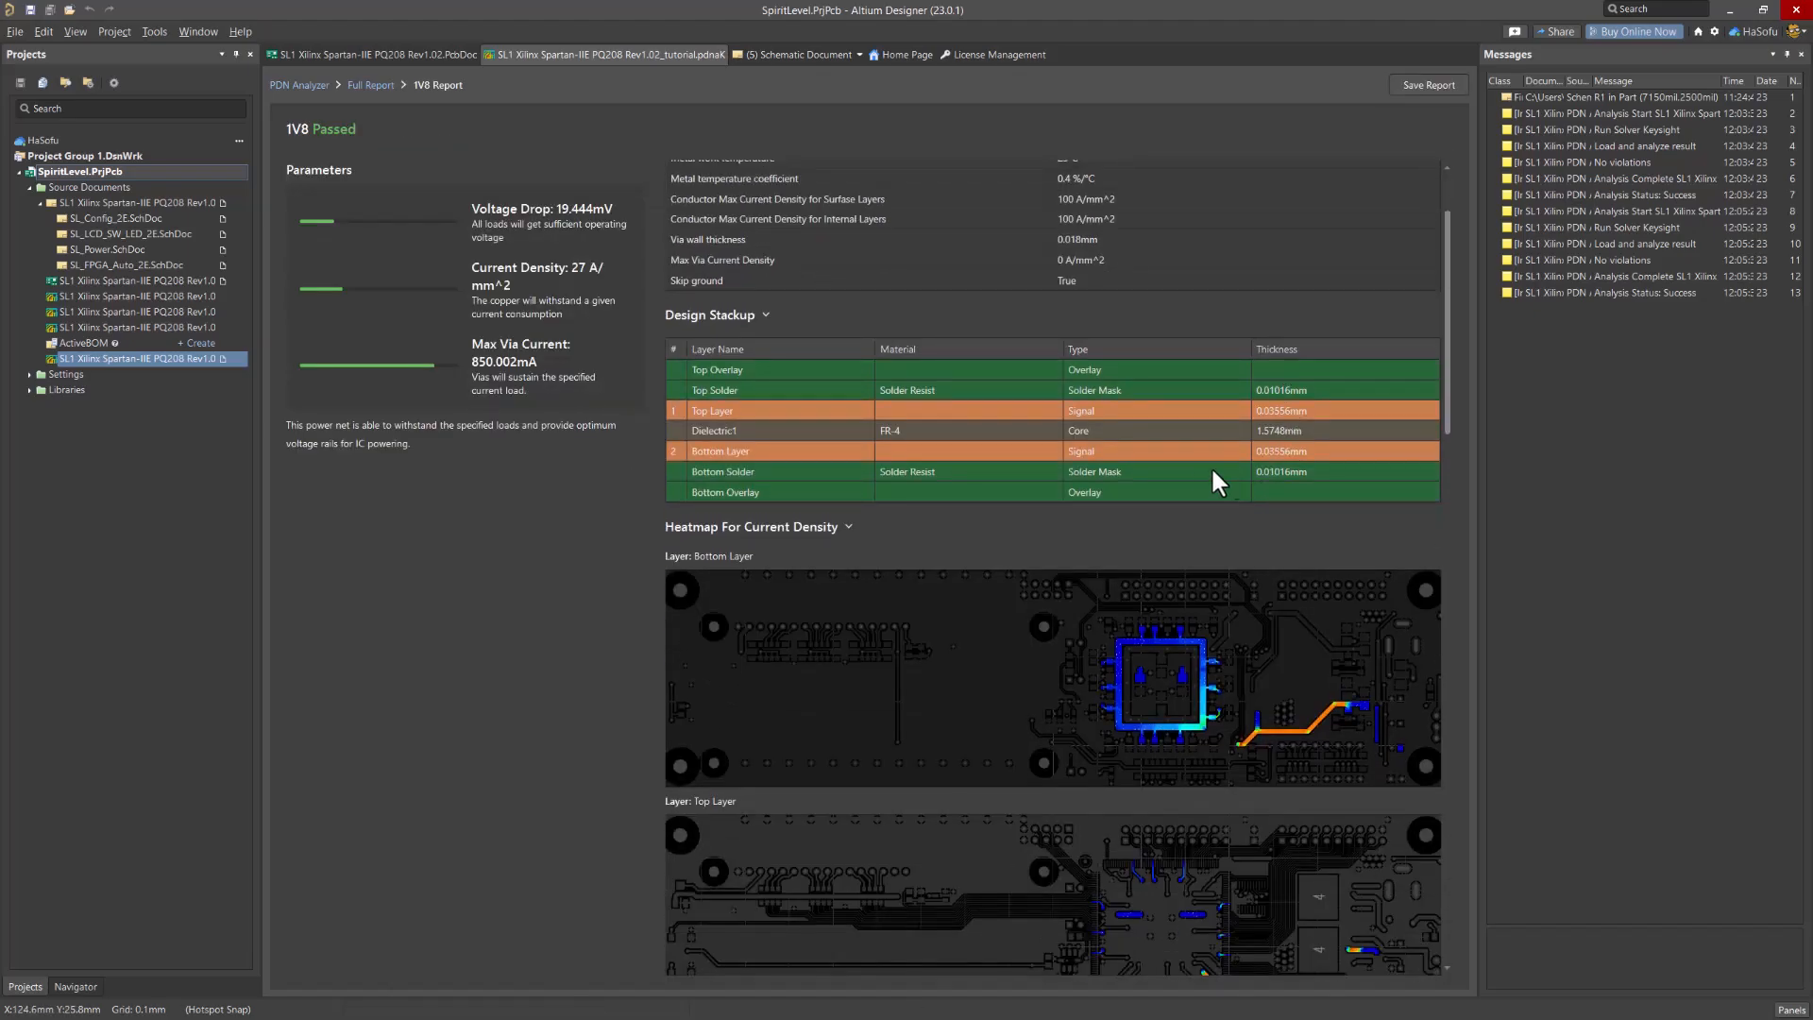
{"action": "scroll", "coordinate": [1279, 451], "scroll_direction": "down", "scroll_amount": 10}
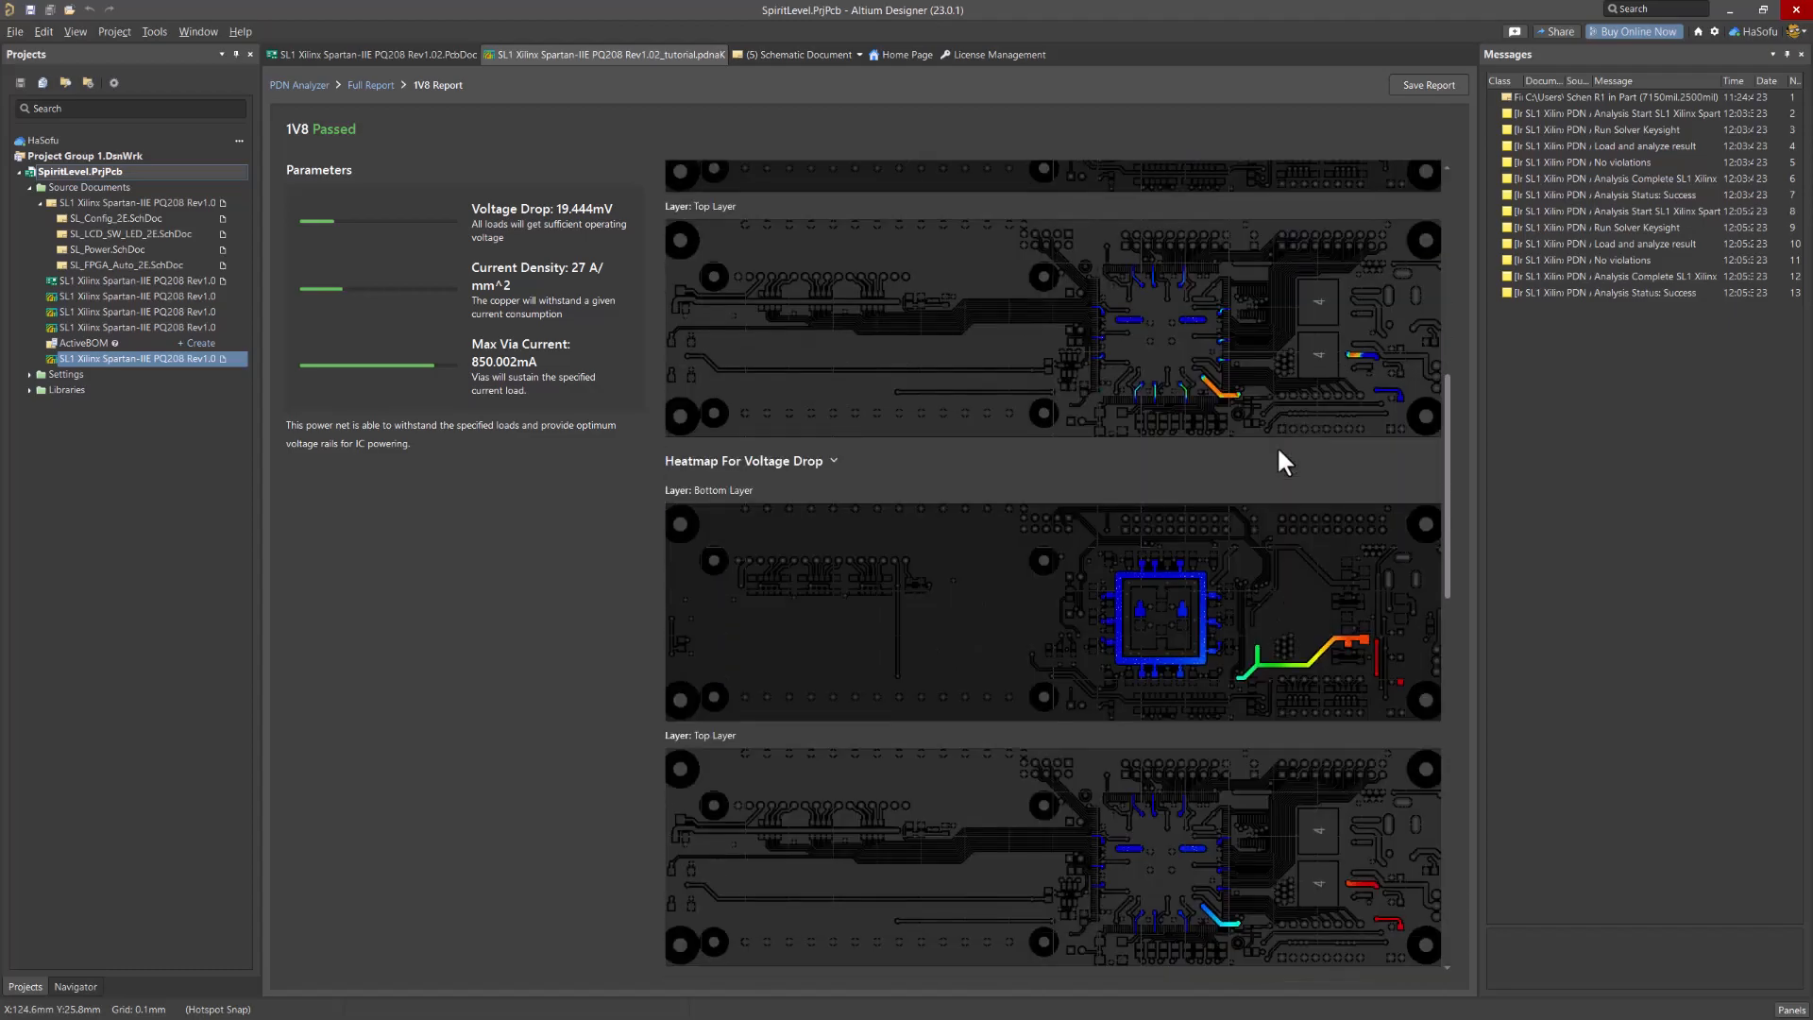
{"action": "scroll", "coordinate": [1277, 445], "scroll_direction": "down", "scroll_amount": 2}
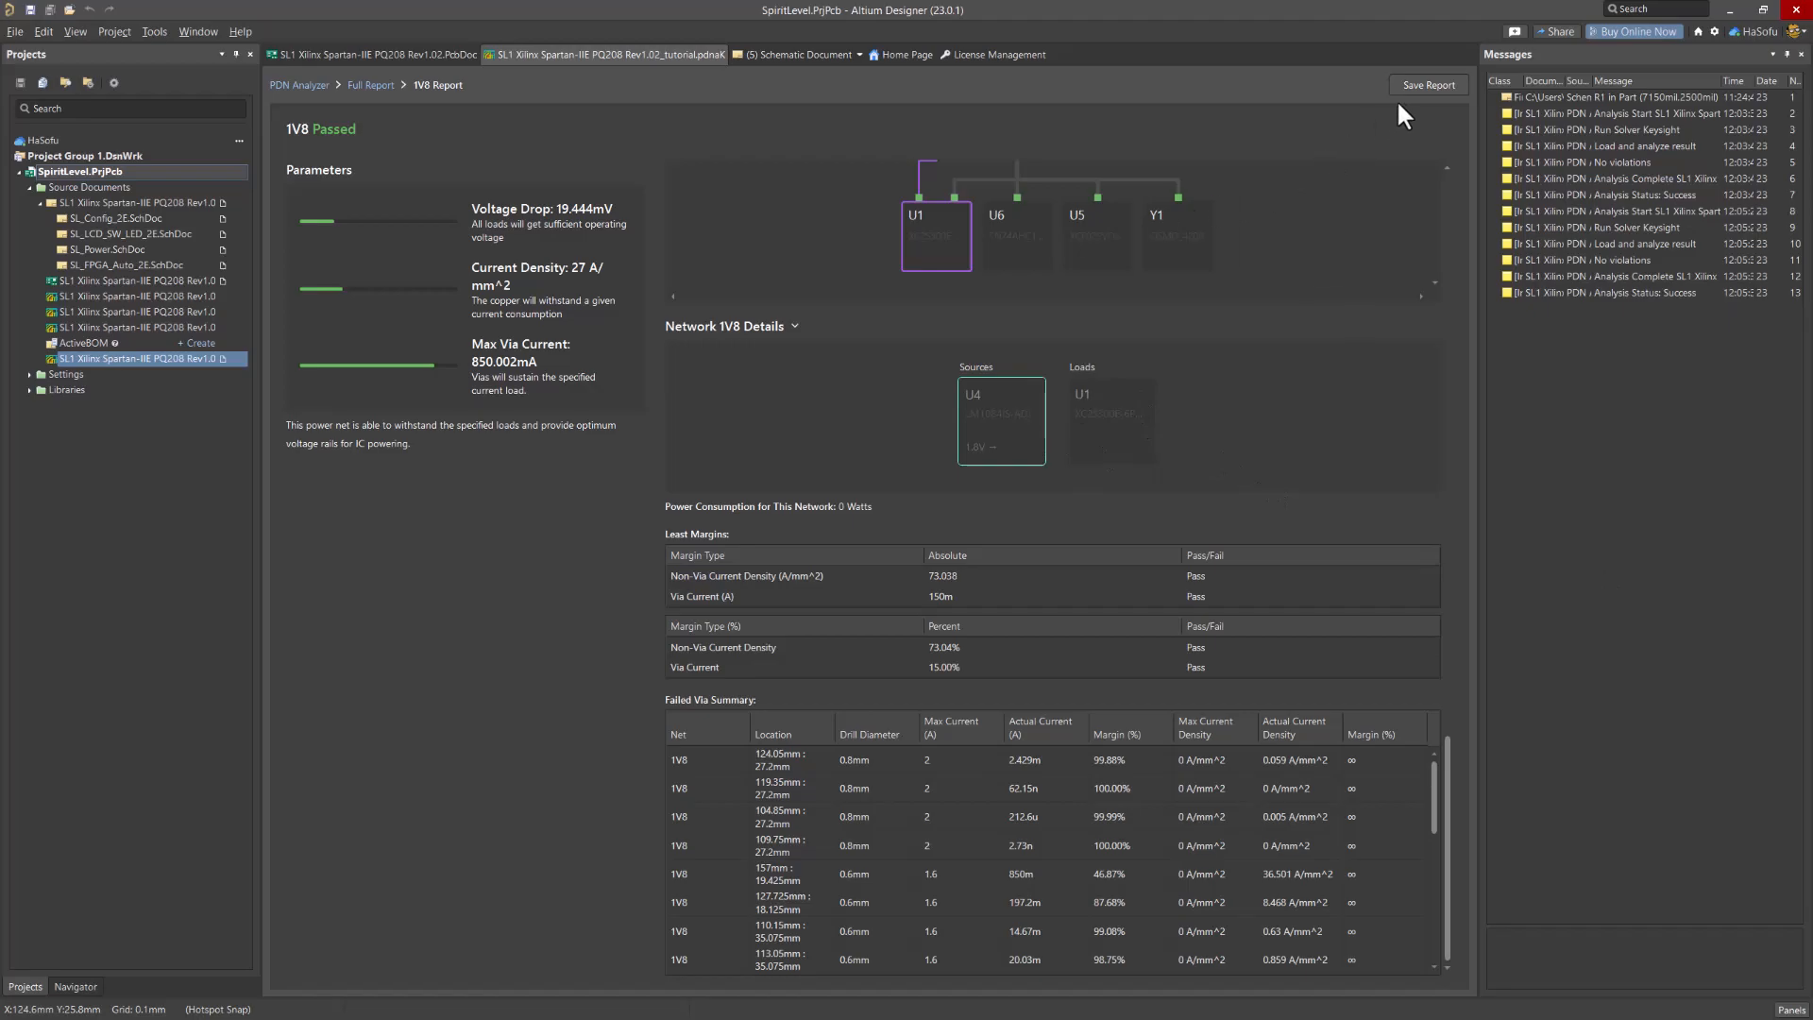
Save the 1V8 report as HTML with all data sections included, and open the generated Report.html
{"action": "left_click", "coordinate": [1422, 87]}
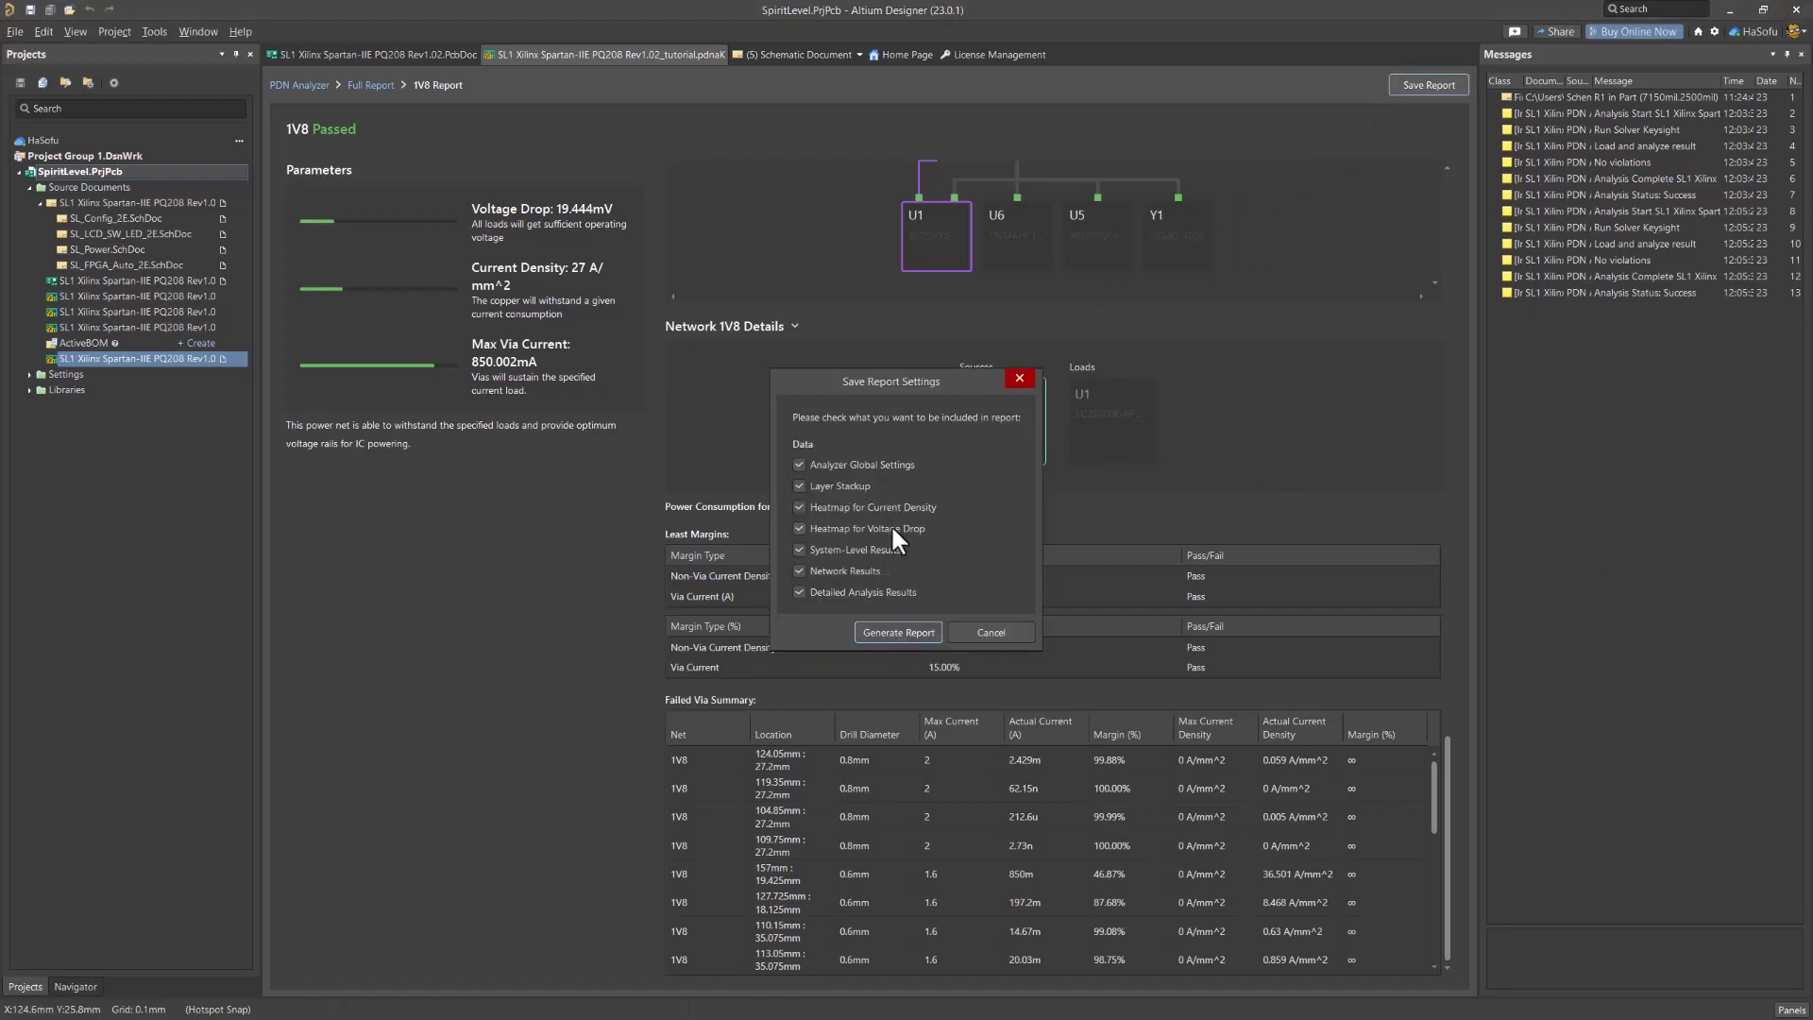
{"action": "left_click", "coordinate": [897, 631]}
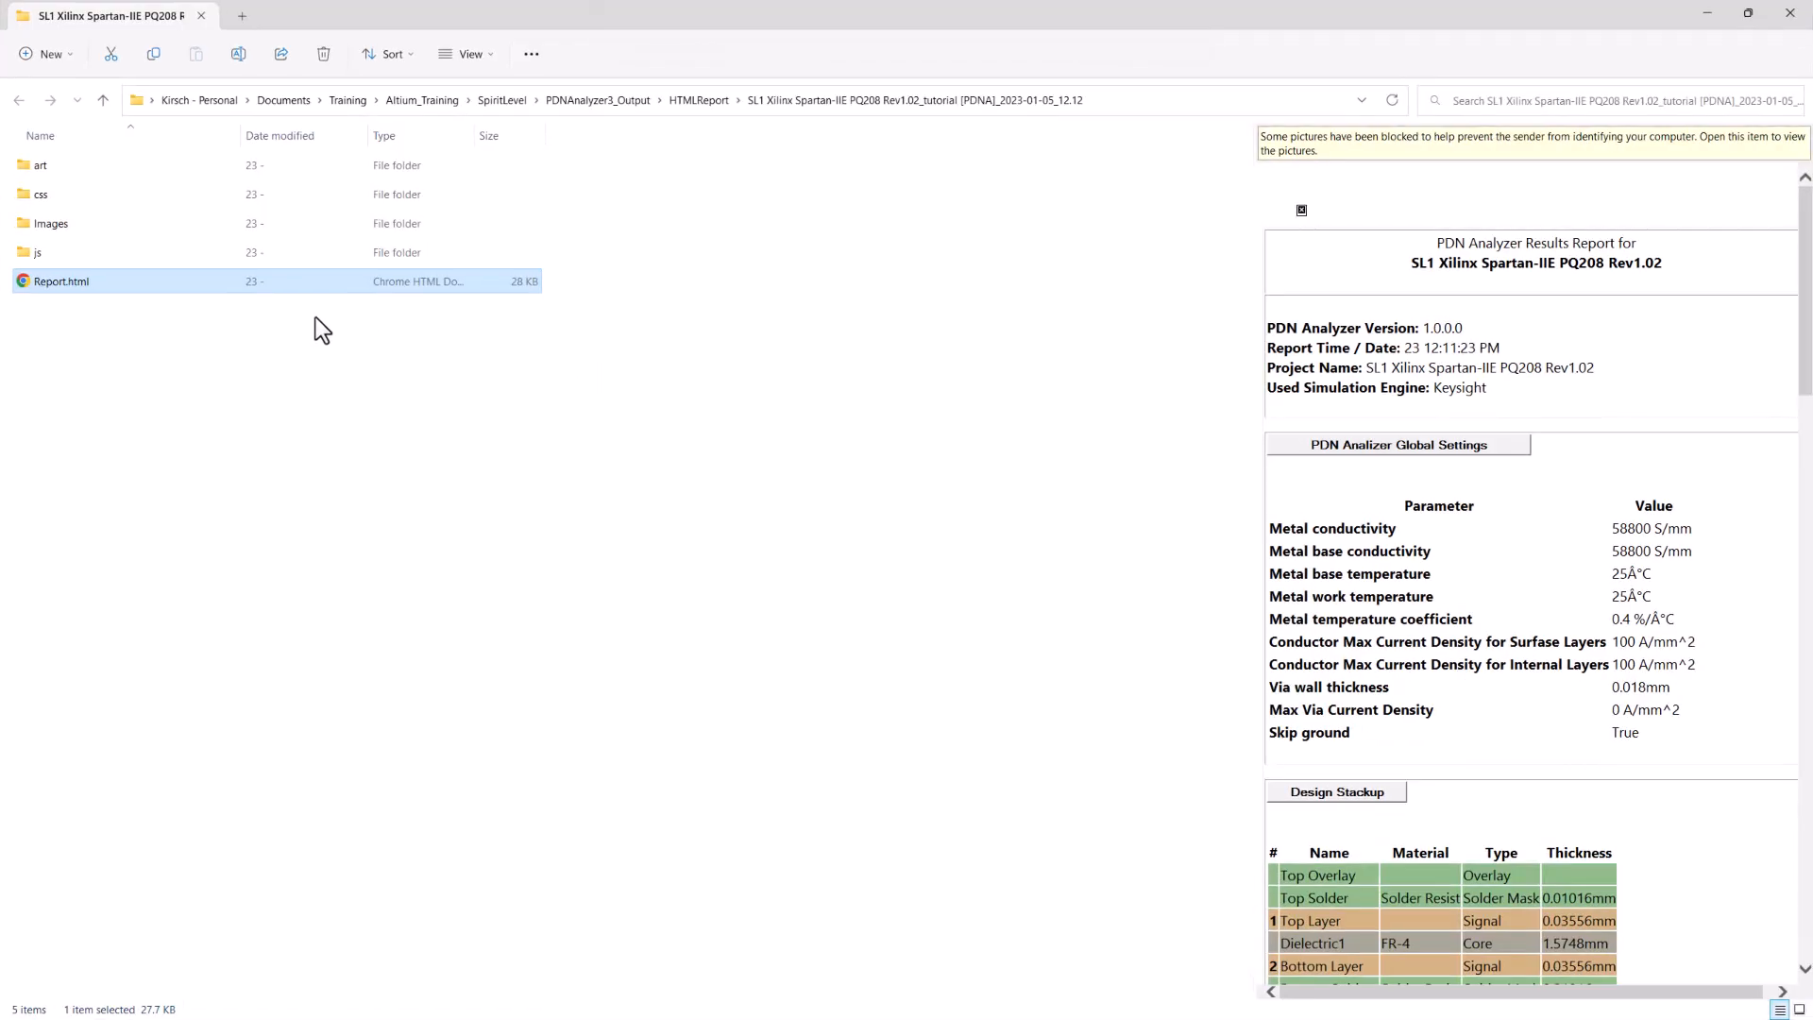
{"action": "double_click", "coordinate": [111, 280]}
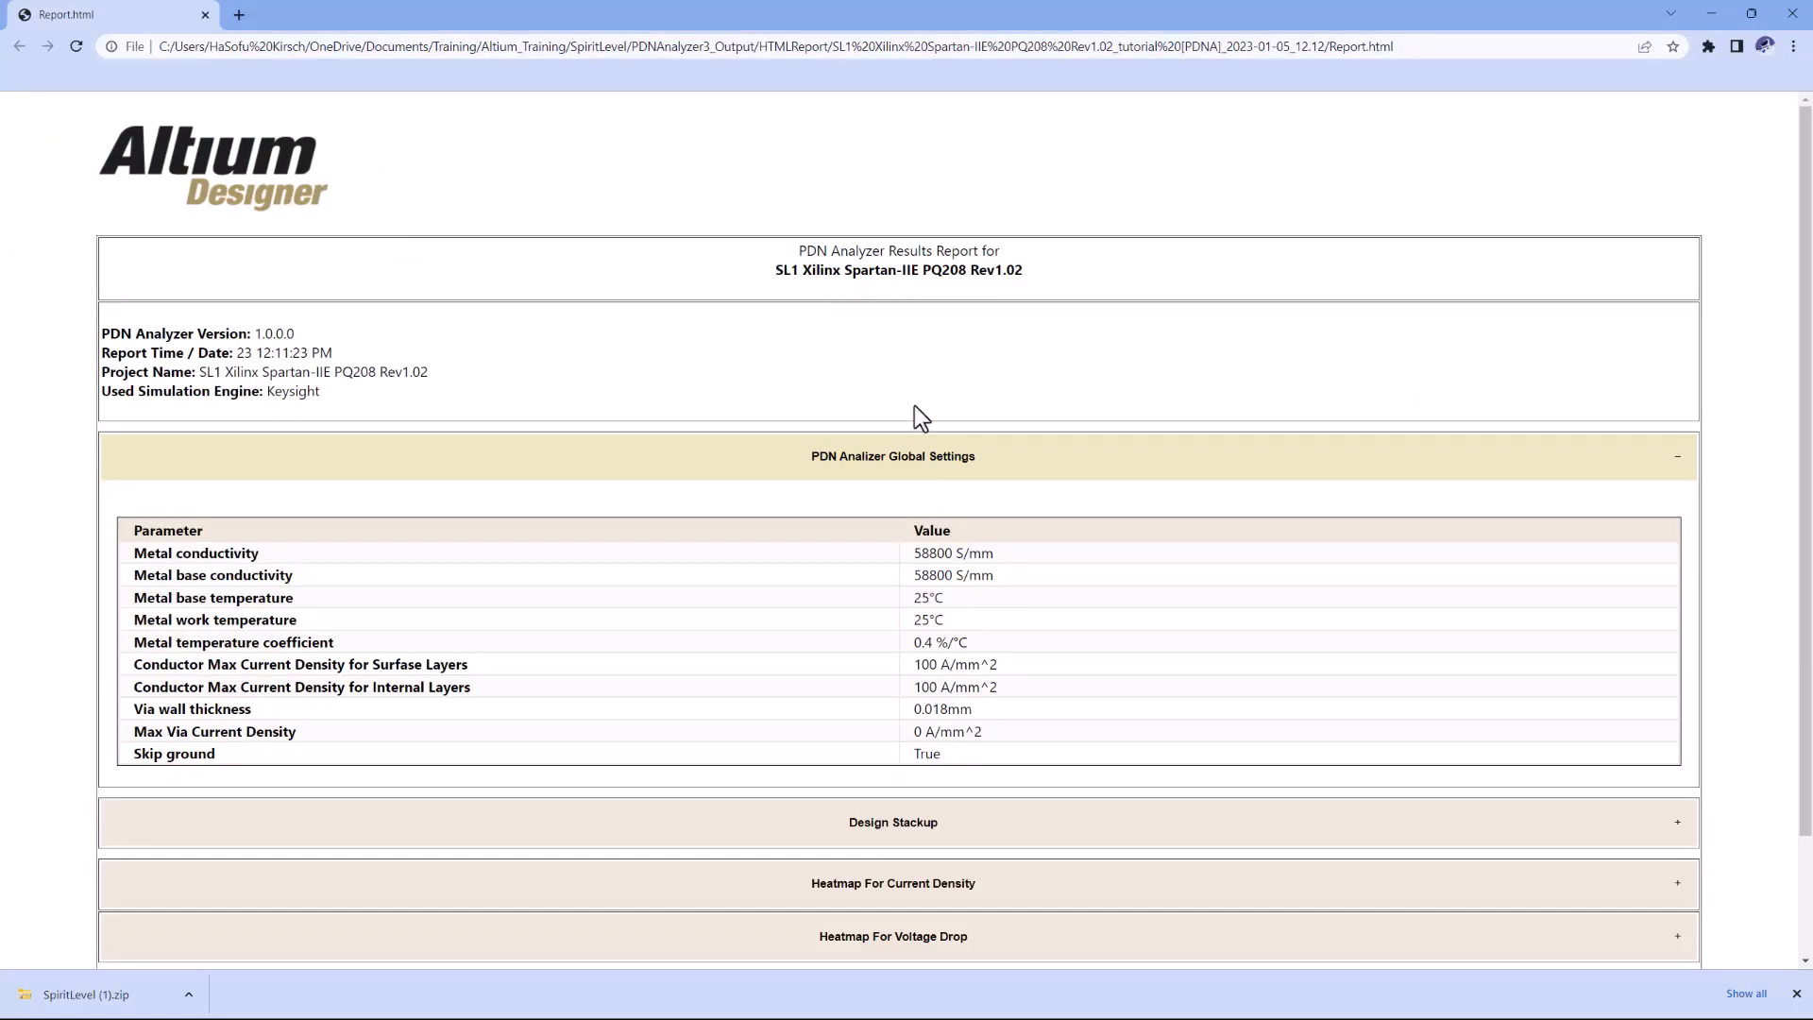
Expand the Design Stackup and Heatmap For Current Density sections of the HTML report and examine them with the global settings
{"action": "scroll", "coordinate": [889, 541], "scroll_direction": "down", "scroll_amount": 1}
{"action": "left_click", "coordinate": [961, 674]}
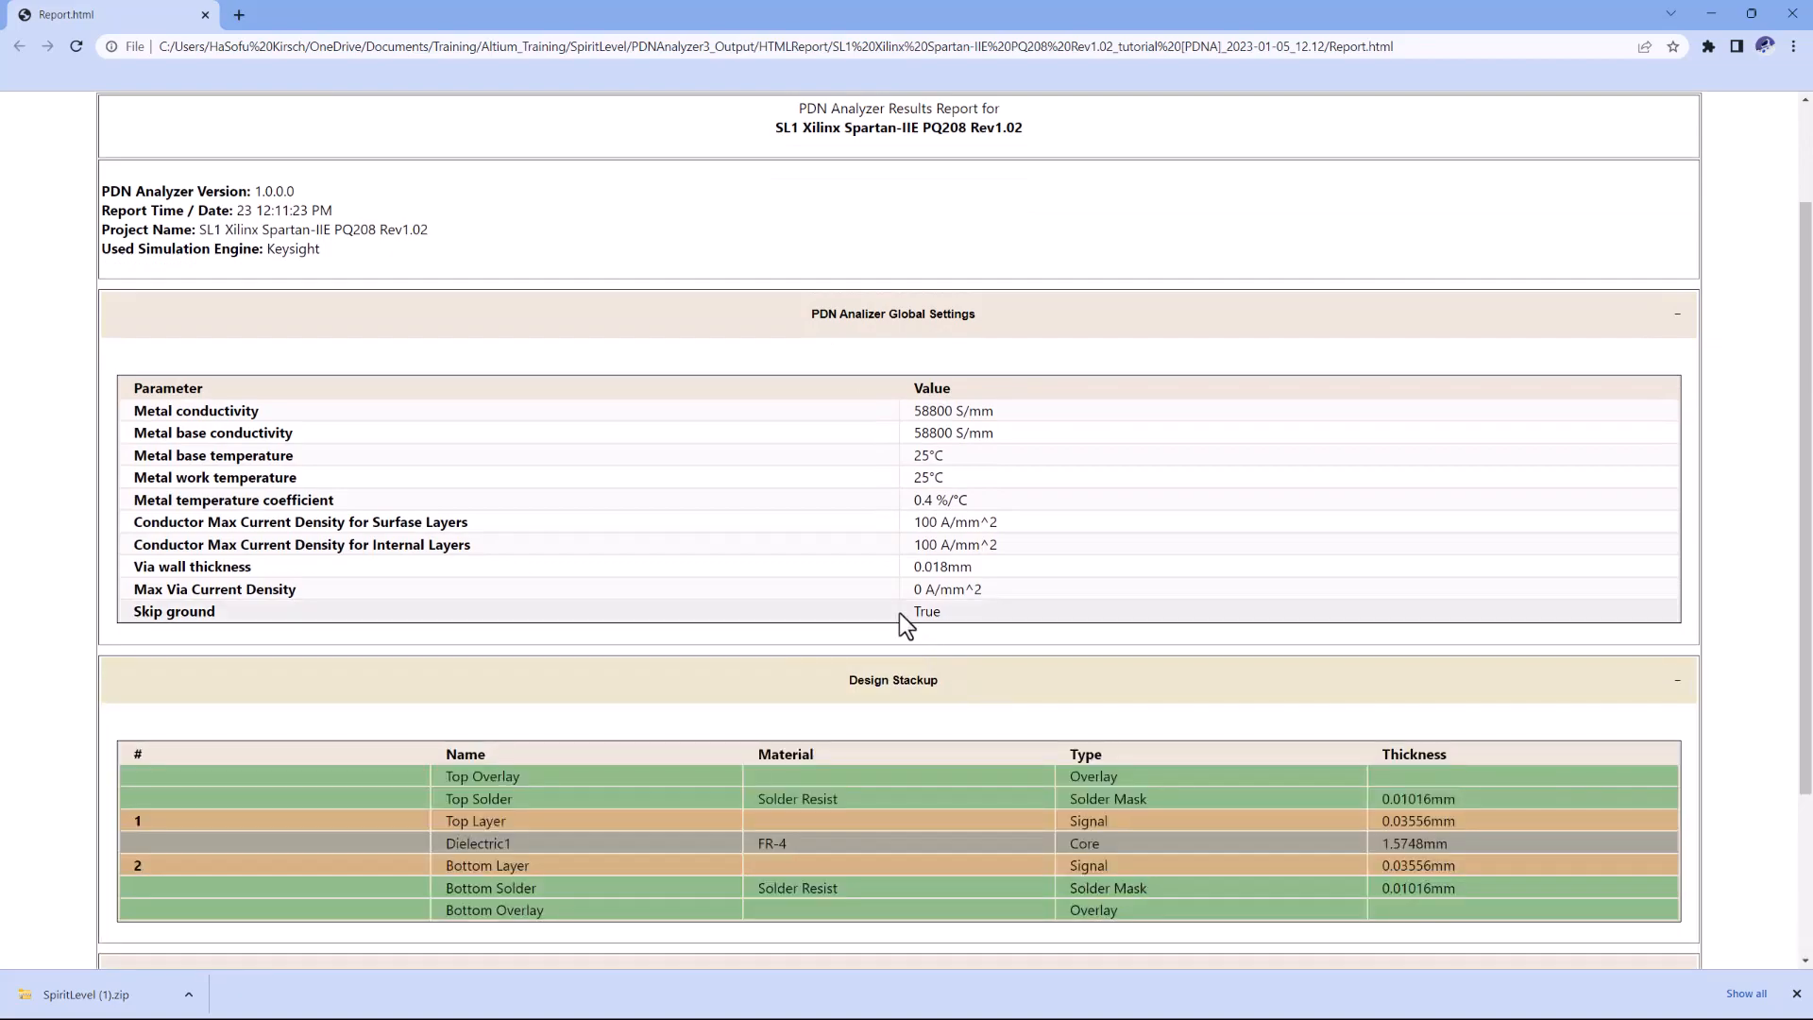
{"action": "scroll", "coordinate": [899, 613], "scroll_direction": "down", "scroll_amount": 2}
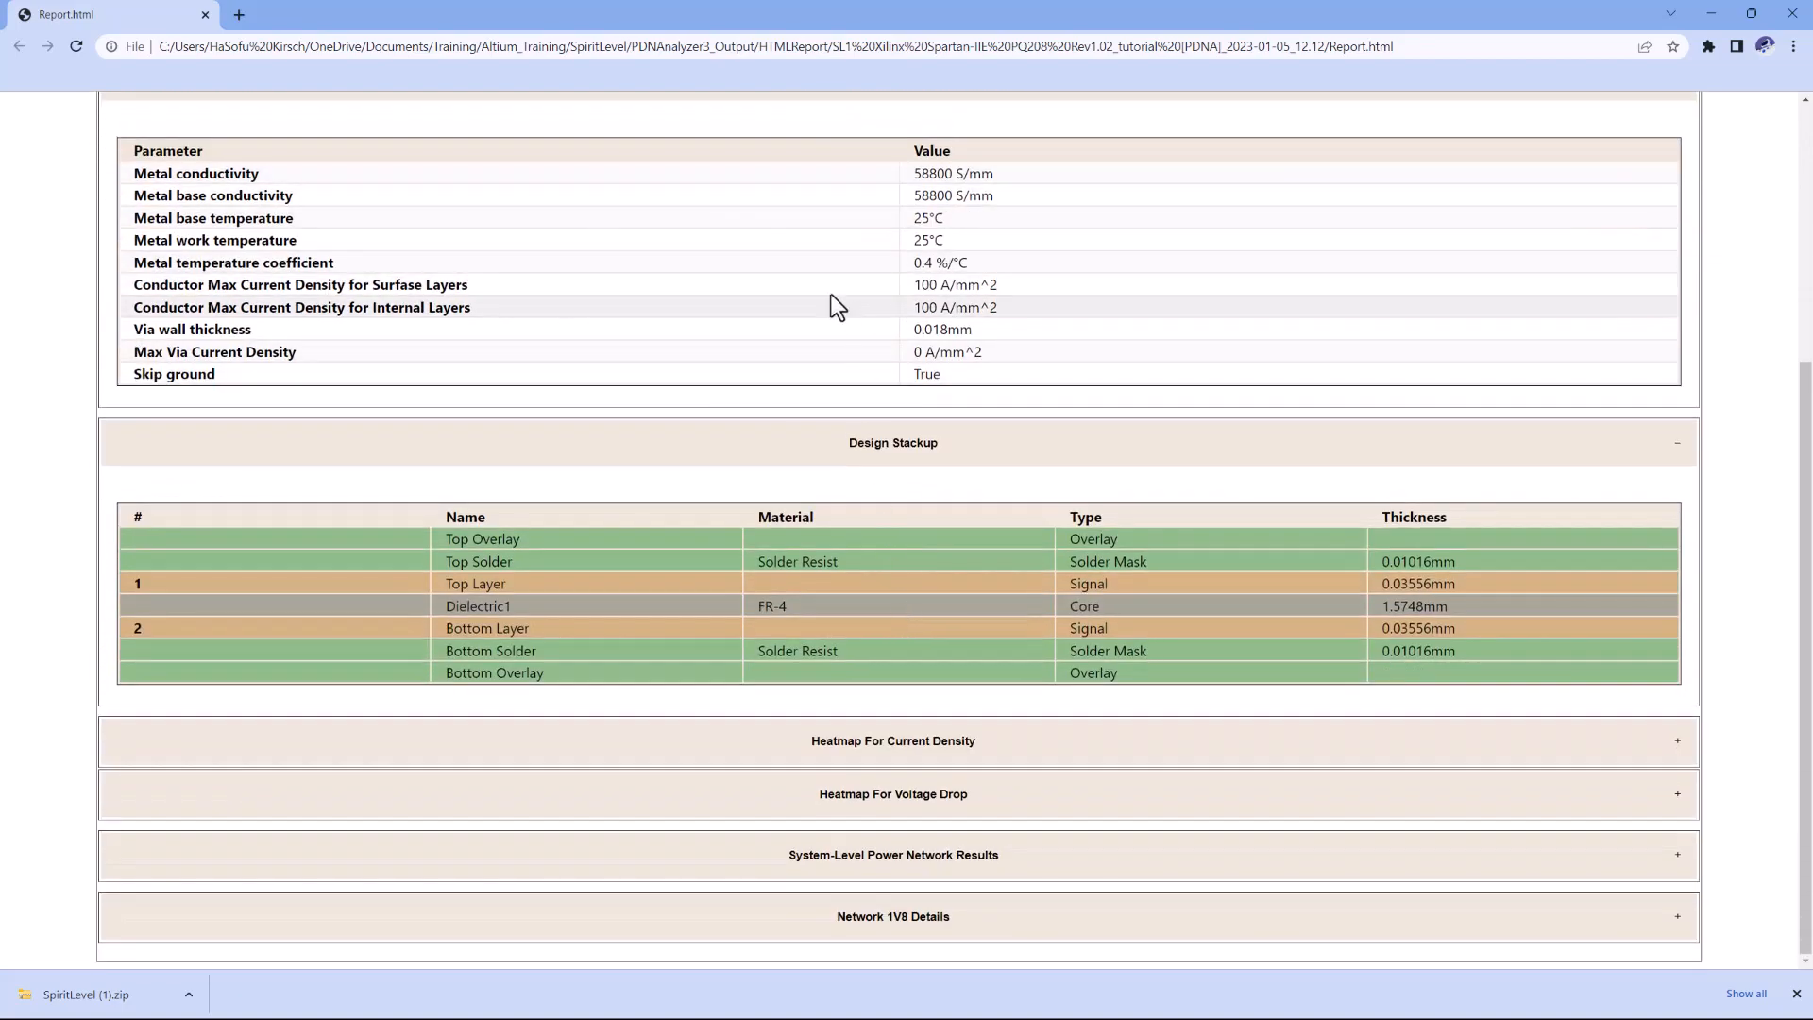
{"action": "left_click", "coordinate": [933, 747]}
{"action": "scroll", "coordinate": [895, 507], "scroll_direction": "down", "scroll_amount": 4}
{"action": "scroll", "coordinate": [901, 510], "scroll_direction": "up", "scroll_amount": 4}
{"action": "scroll", "coordinate": [910, 515], "scroll_direction": "up", "scroll_amount": 2}
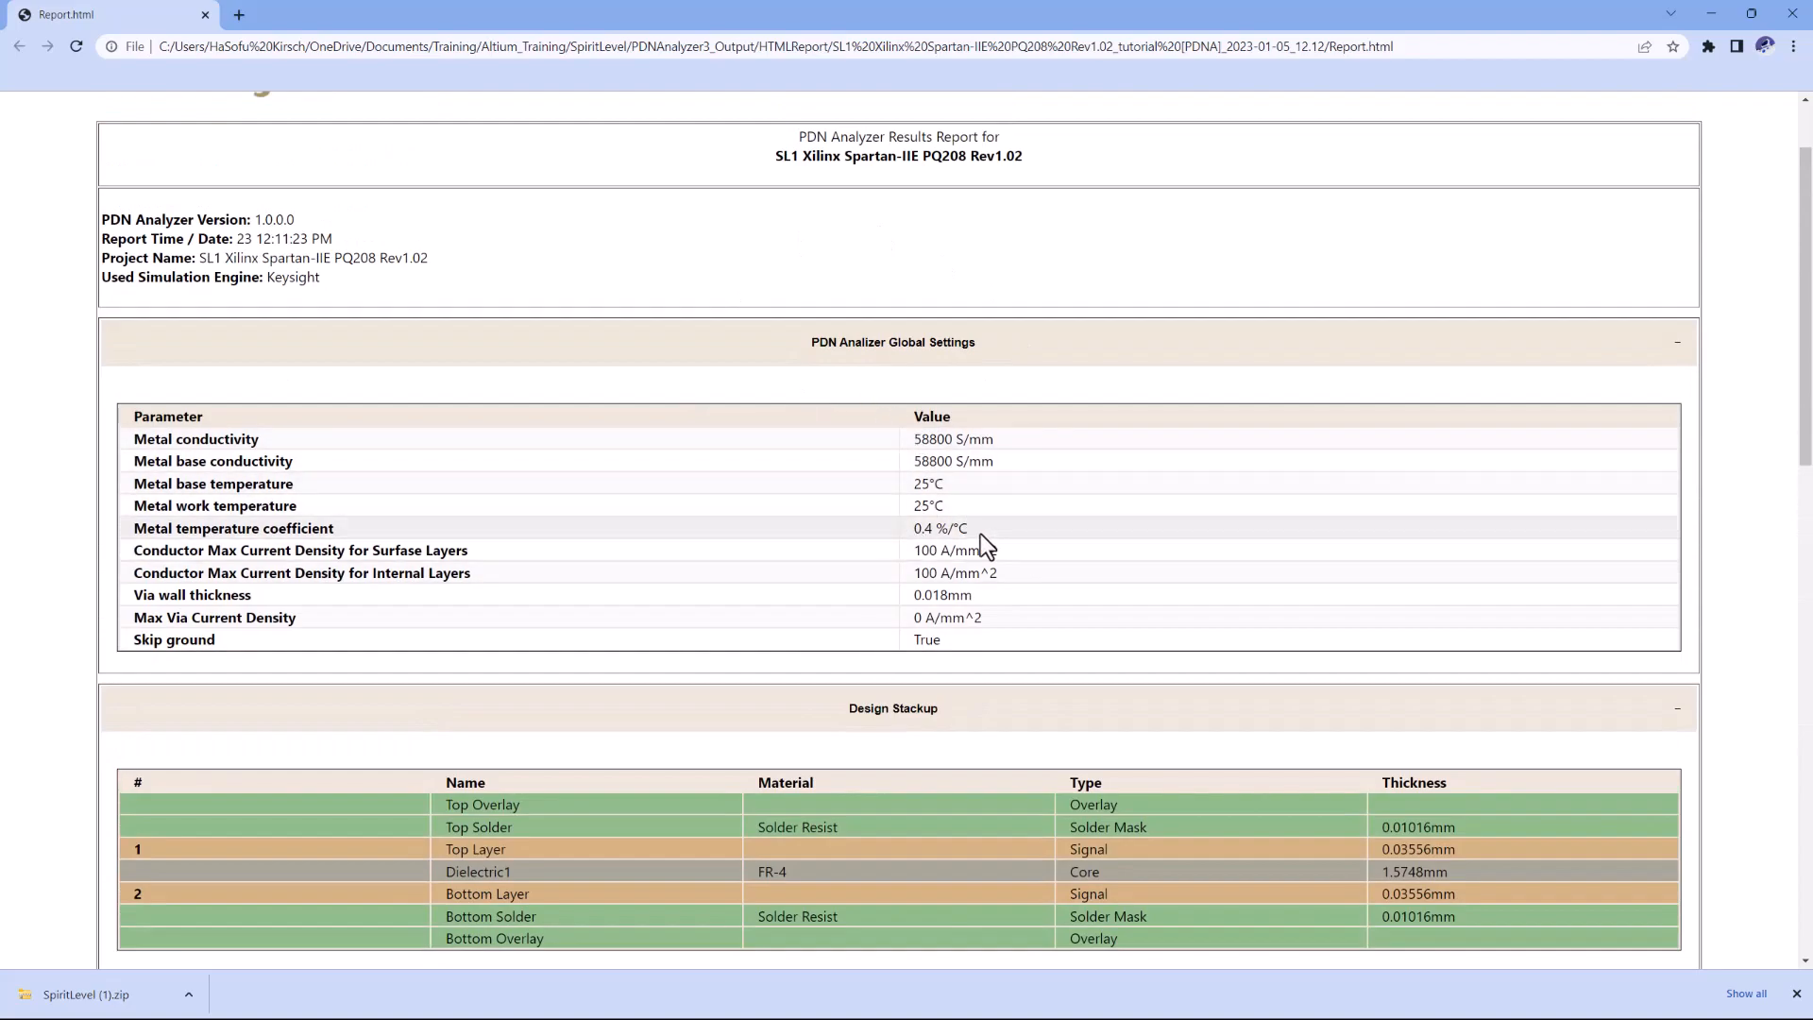
{"action": "scroll", "coordinate": [880, 578], "scroll_direction": "down", "scroll_amount": 8}
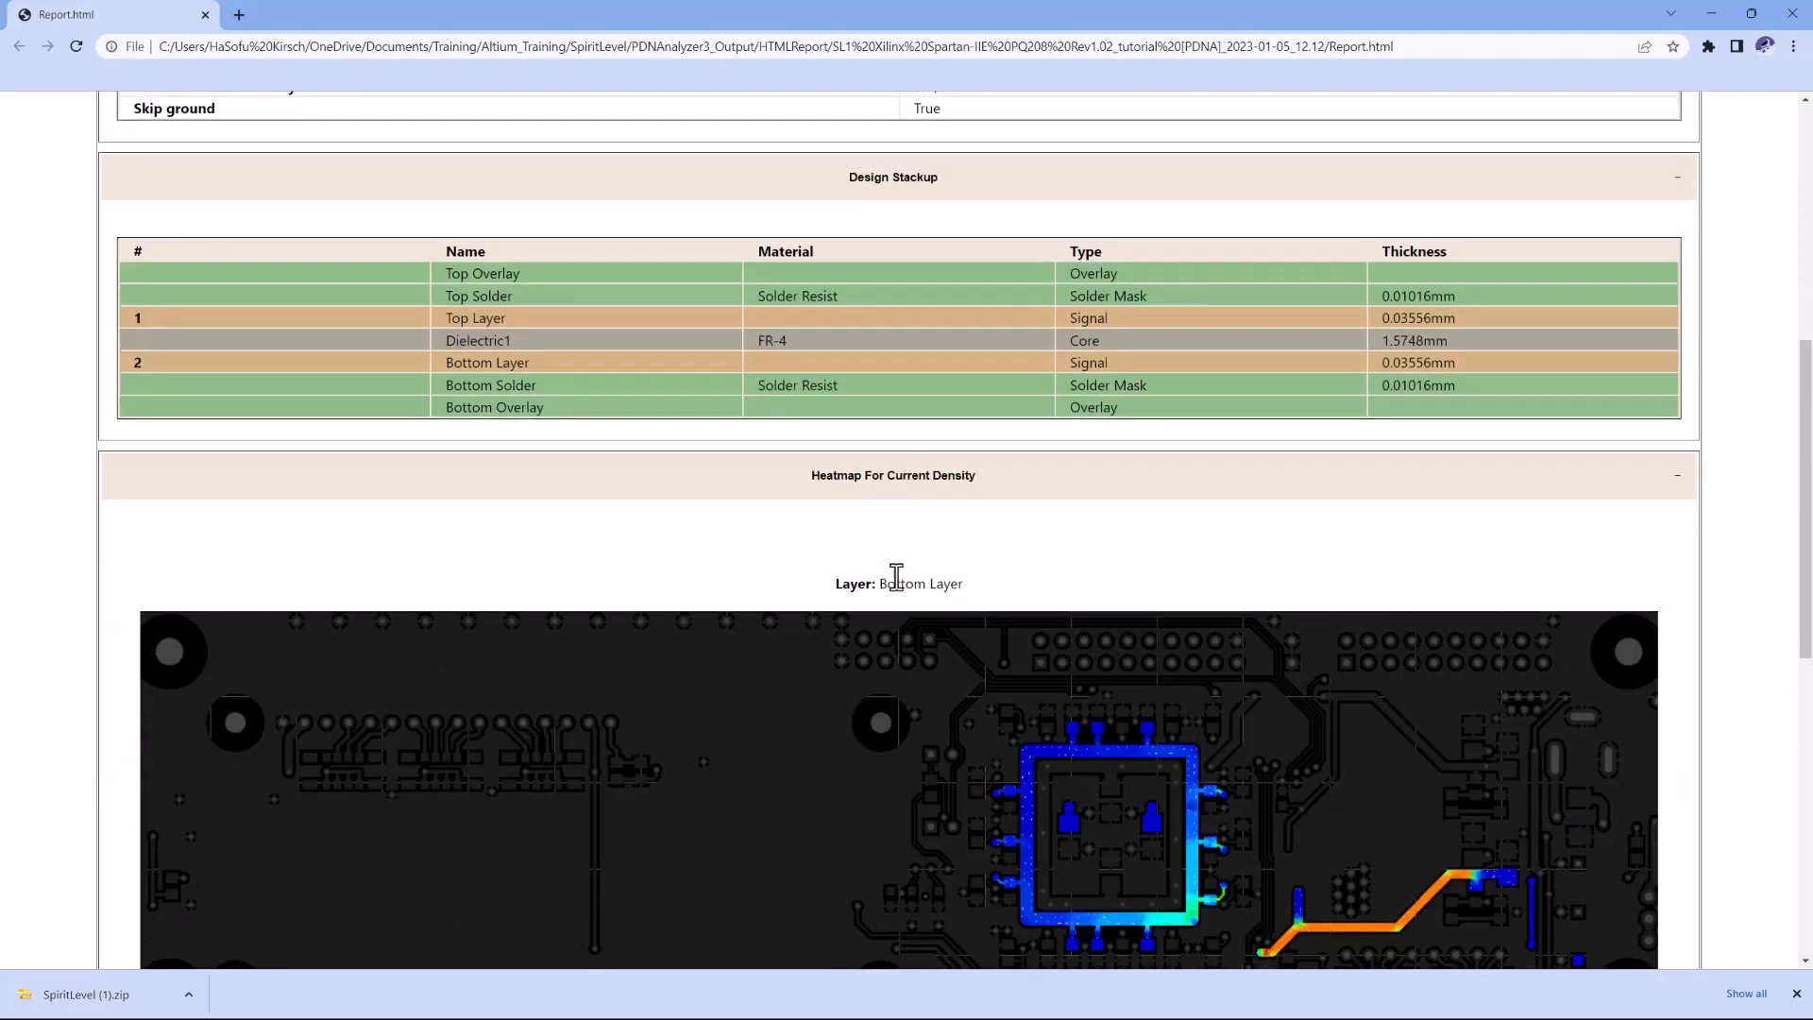
{"action": "scroll", "coordinate": [896, 577], "scroll_direction": "down", "scroll_amount": 4}
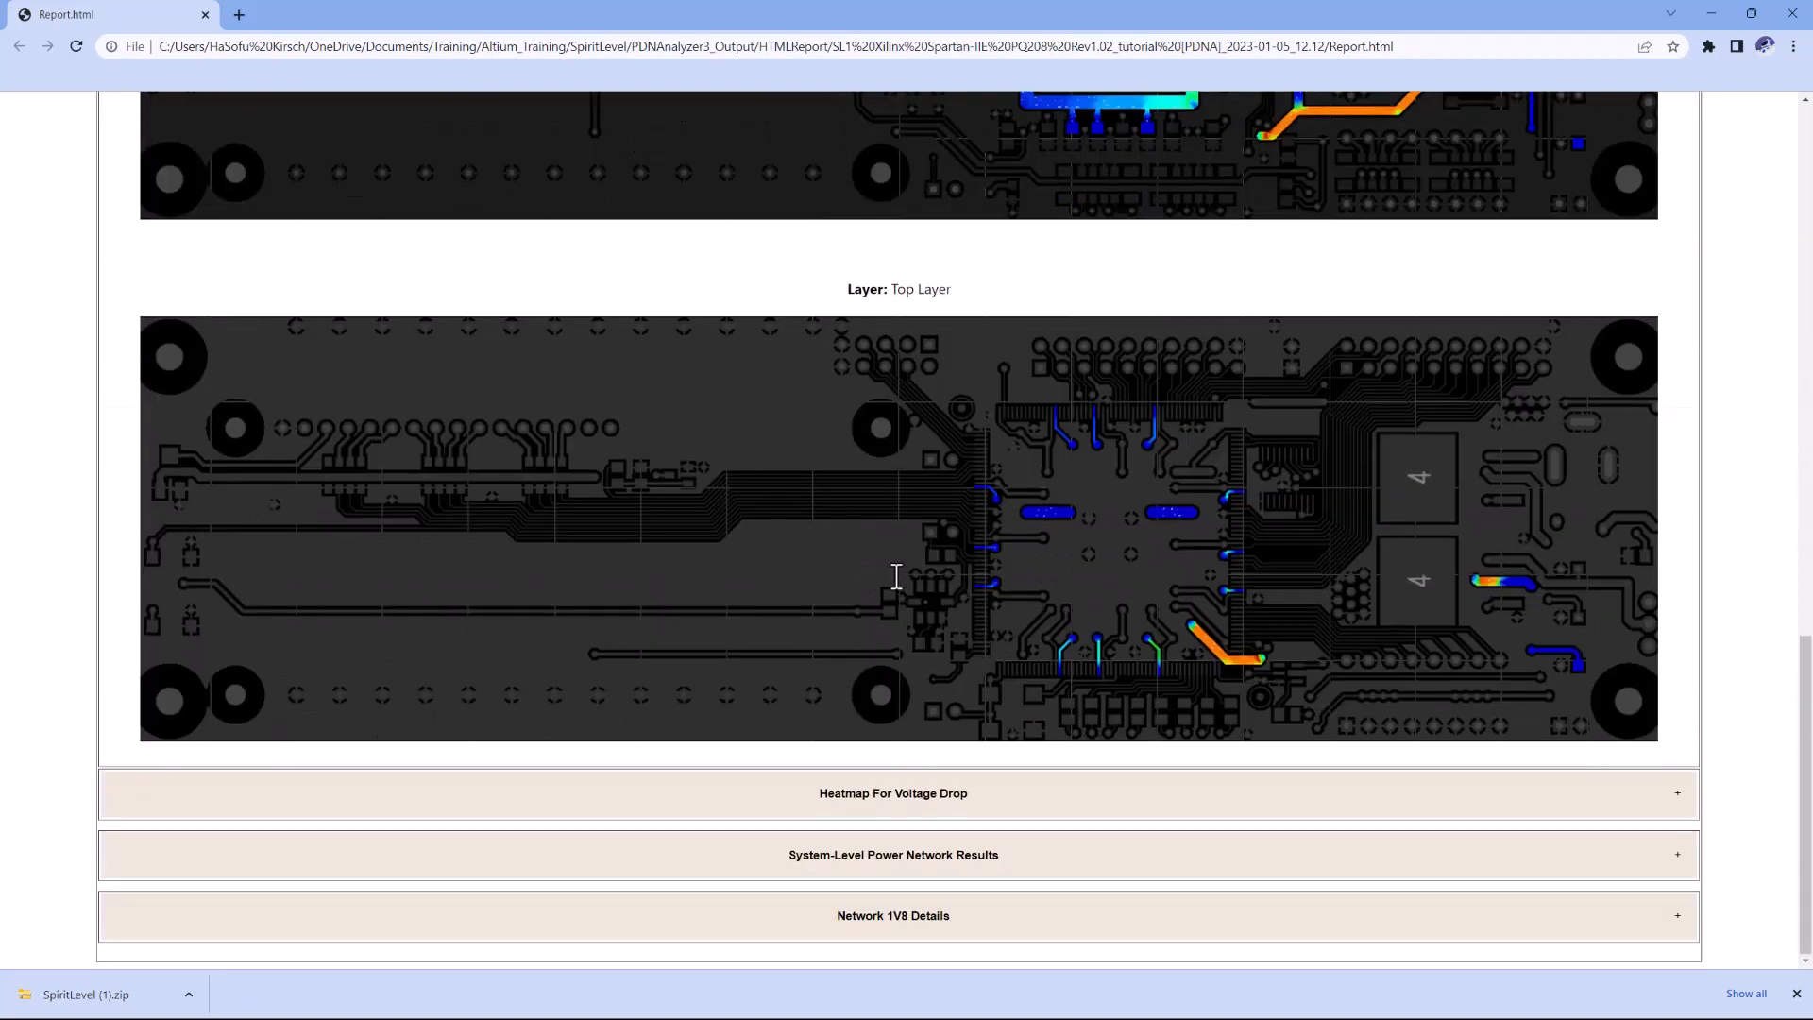
Expand Heatmap For Voltage Drop in the HTML report and examine the bottom and top layer heatmaps
{"action": "left_click", "coordinate": [963, 810]}
{"action": "scroll", "coordinate": [959, 676], "scroll_direction": "down", "scroll_amount": 2}
{"action": "scroll", "coordinate": [963, 676], "scroll_direction": "up", "scroll_amount": 12}
{"action": "scroll", "coordinate": [961, 667], "scroll_direction": "up", "scroll_amount": 5}
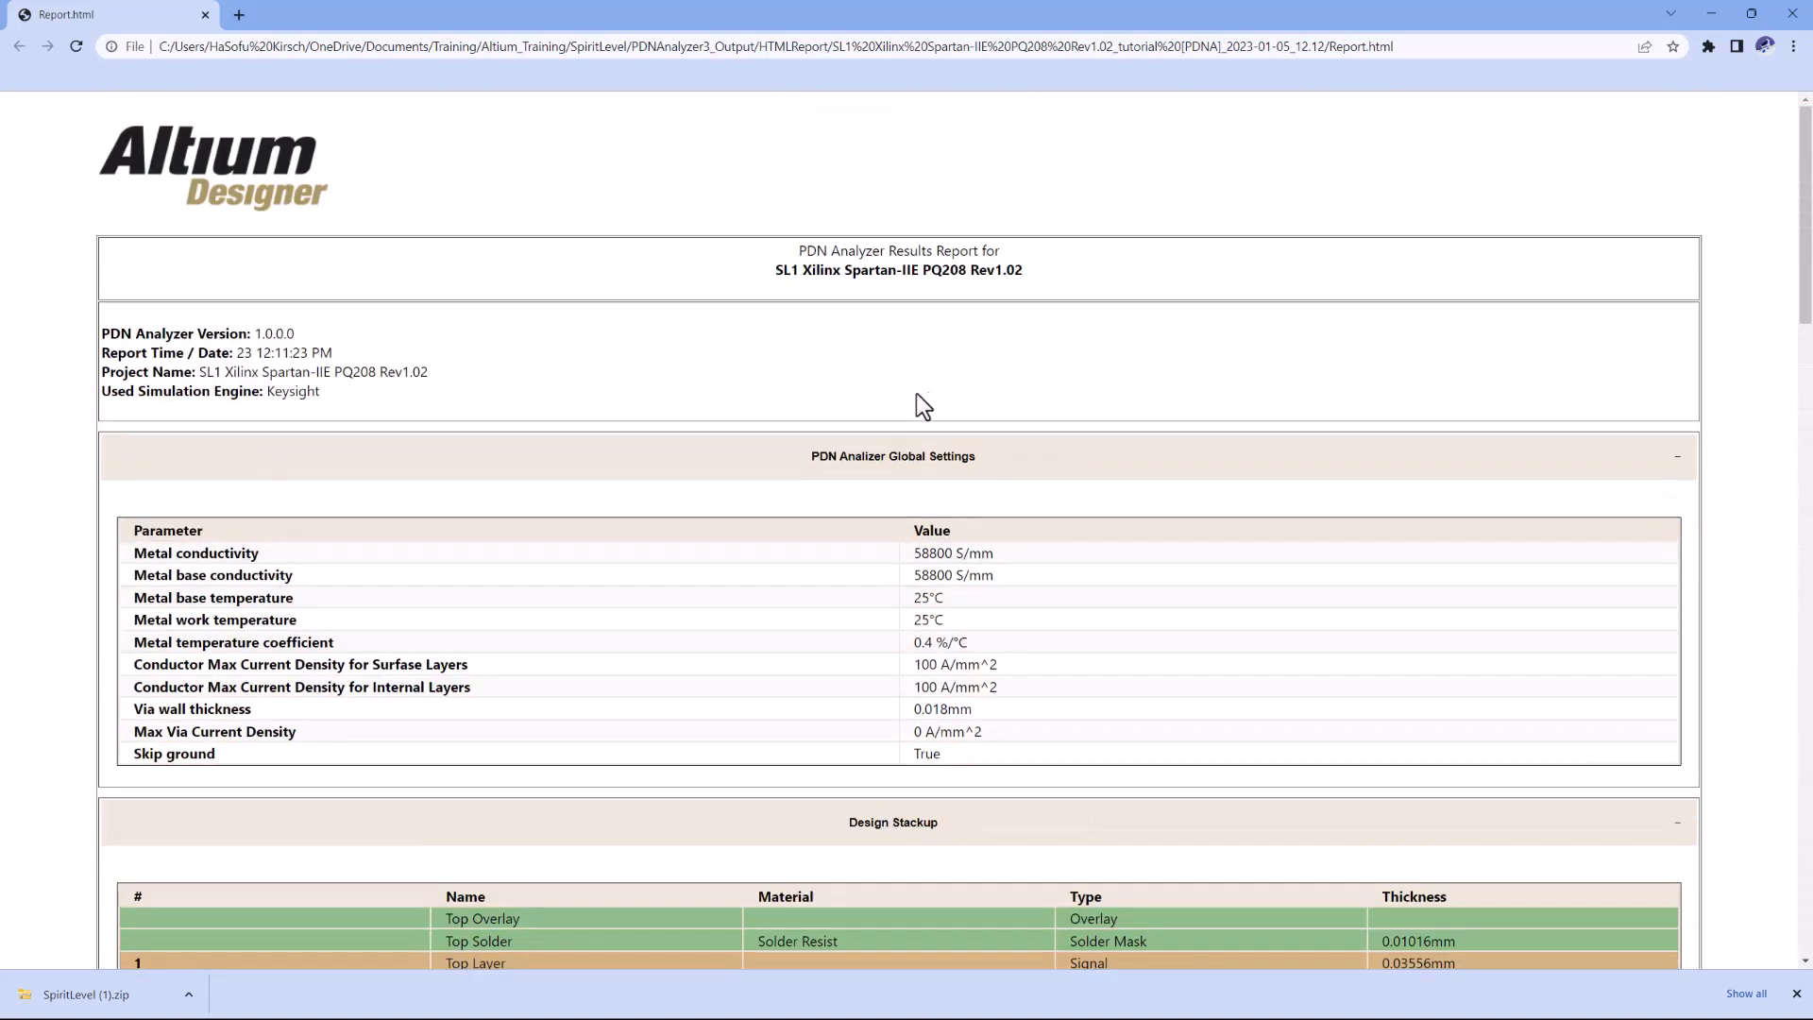
{"action": "scroll", "coordinate": [899, 586], "scroll_direction": "down", "scroll_amount": 6}
{"action": "scroll", "coordinate": [890, 562], "scroll_direction": "up", "scroll_amount": 2}
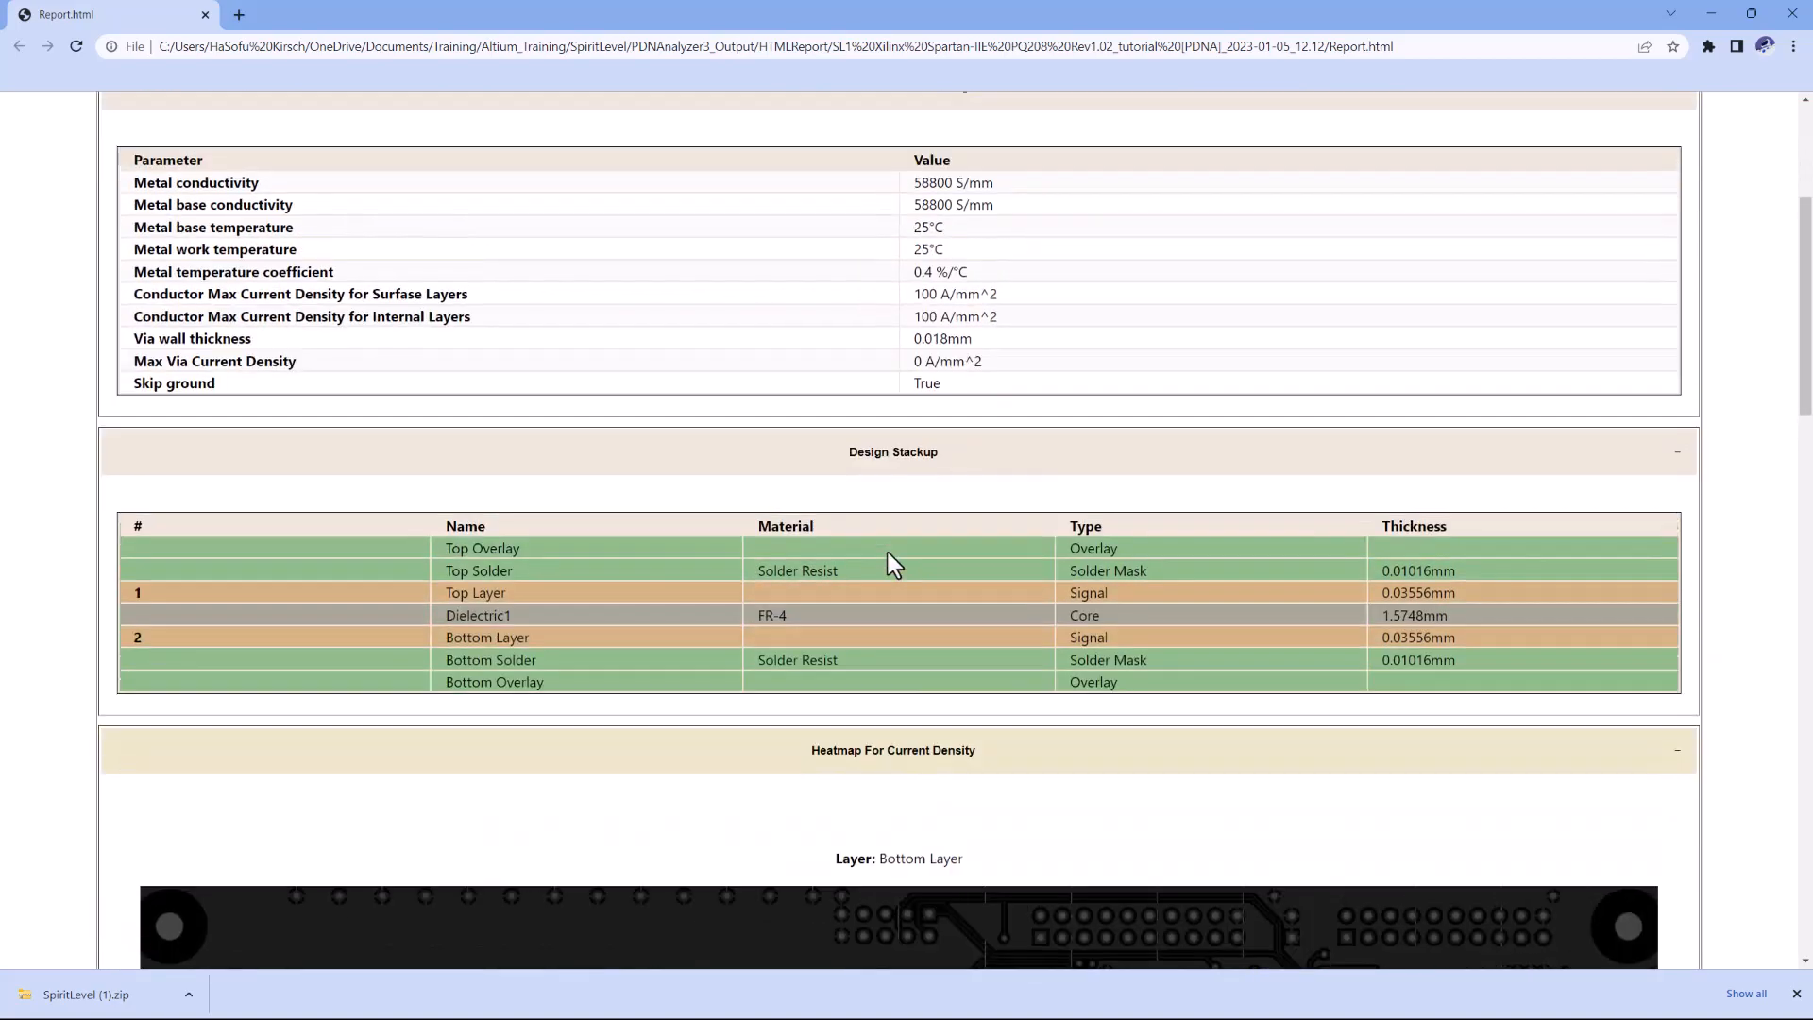
{"action": "scroll", "coordinate": [723, 506], "scroll_direction": "down", "scroll_amount": 12}
{"action": "scroll", "coordinate": [724, 522], "scroll_direction": "down", "scroll_amount": 5}
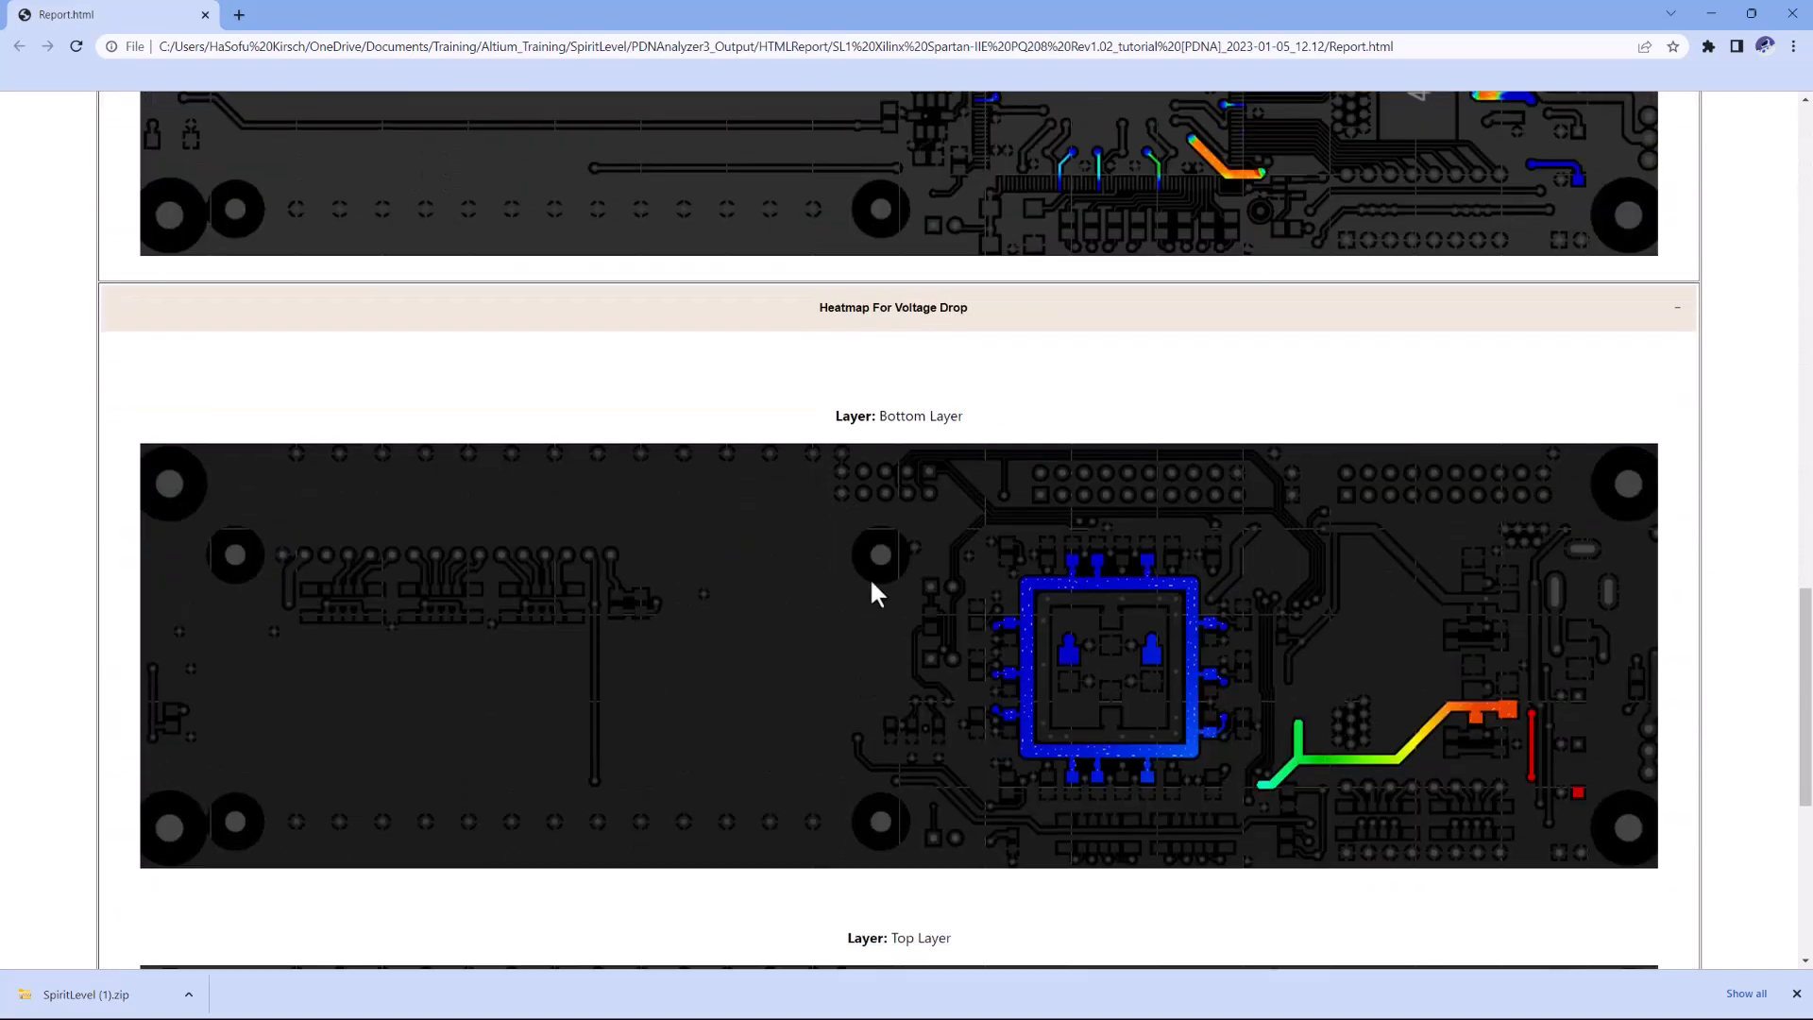
{"action": "scroll", "coordinate": [878, 518], "scroll_direction": "down", "scroll_amount": 6}
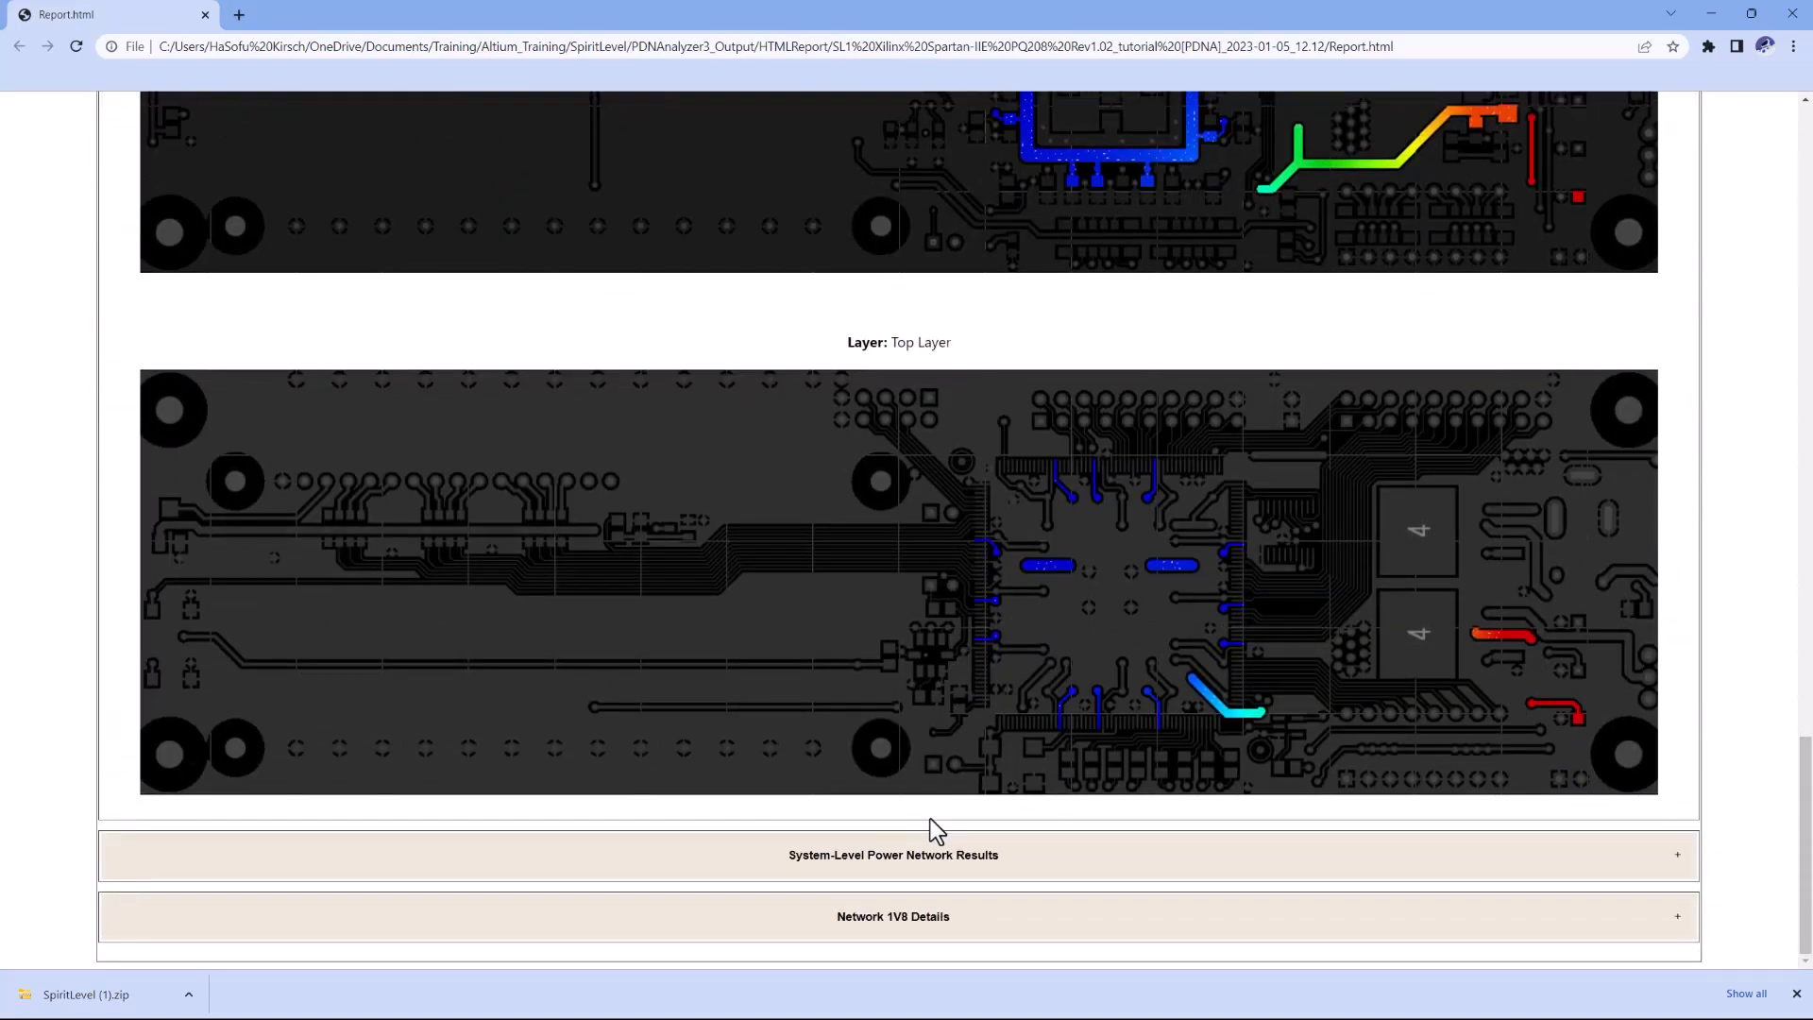
Expand System-Level Power Network Results and Network 1V8 Details, and examine the network diagram, least margins and failed via summary
{"action": "left_click", "coordinate": [931, 854]}
{"action": "scroll", "coordinate": [908, 650], "scroll_direction": "down", "scroll_amount": 6}
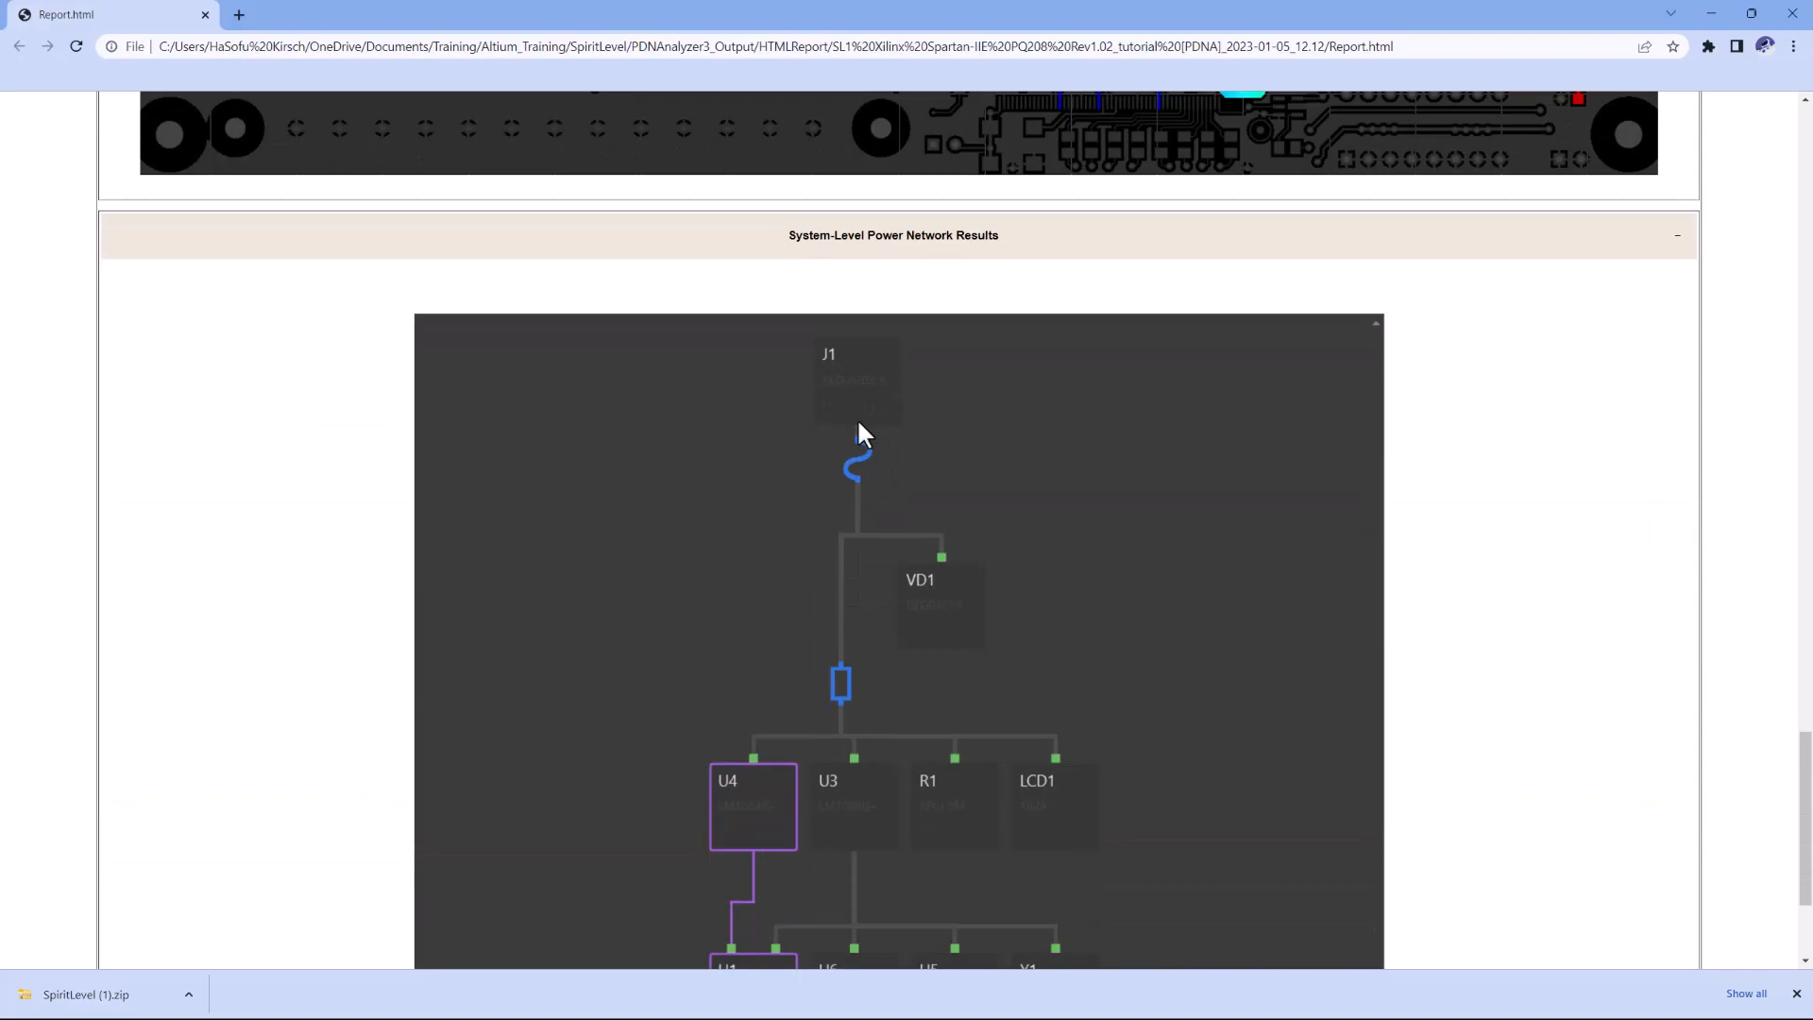
{"action": "scroll", "coordinate": [885, 445], "scroll_direction": "down", "scroll_amount": 3}
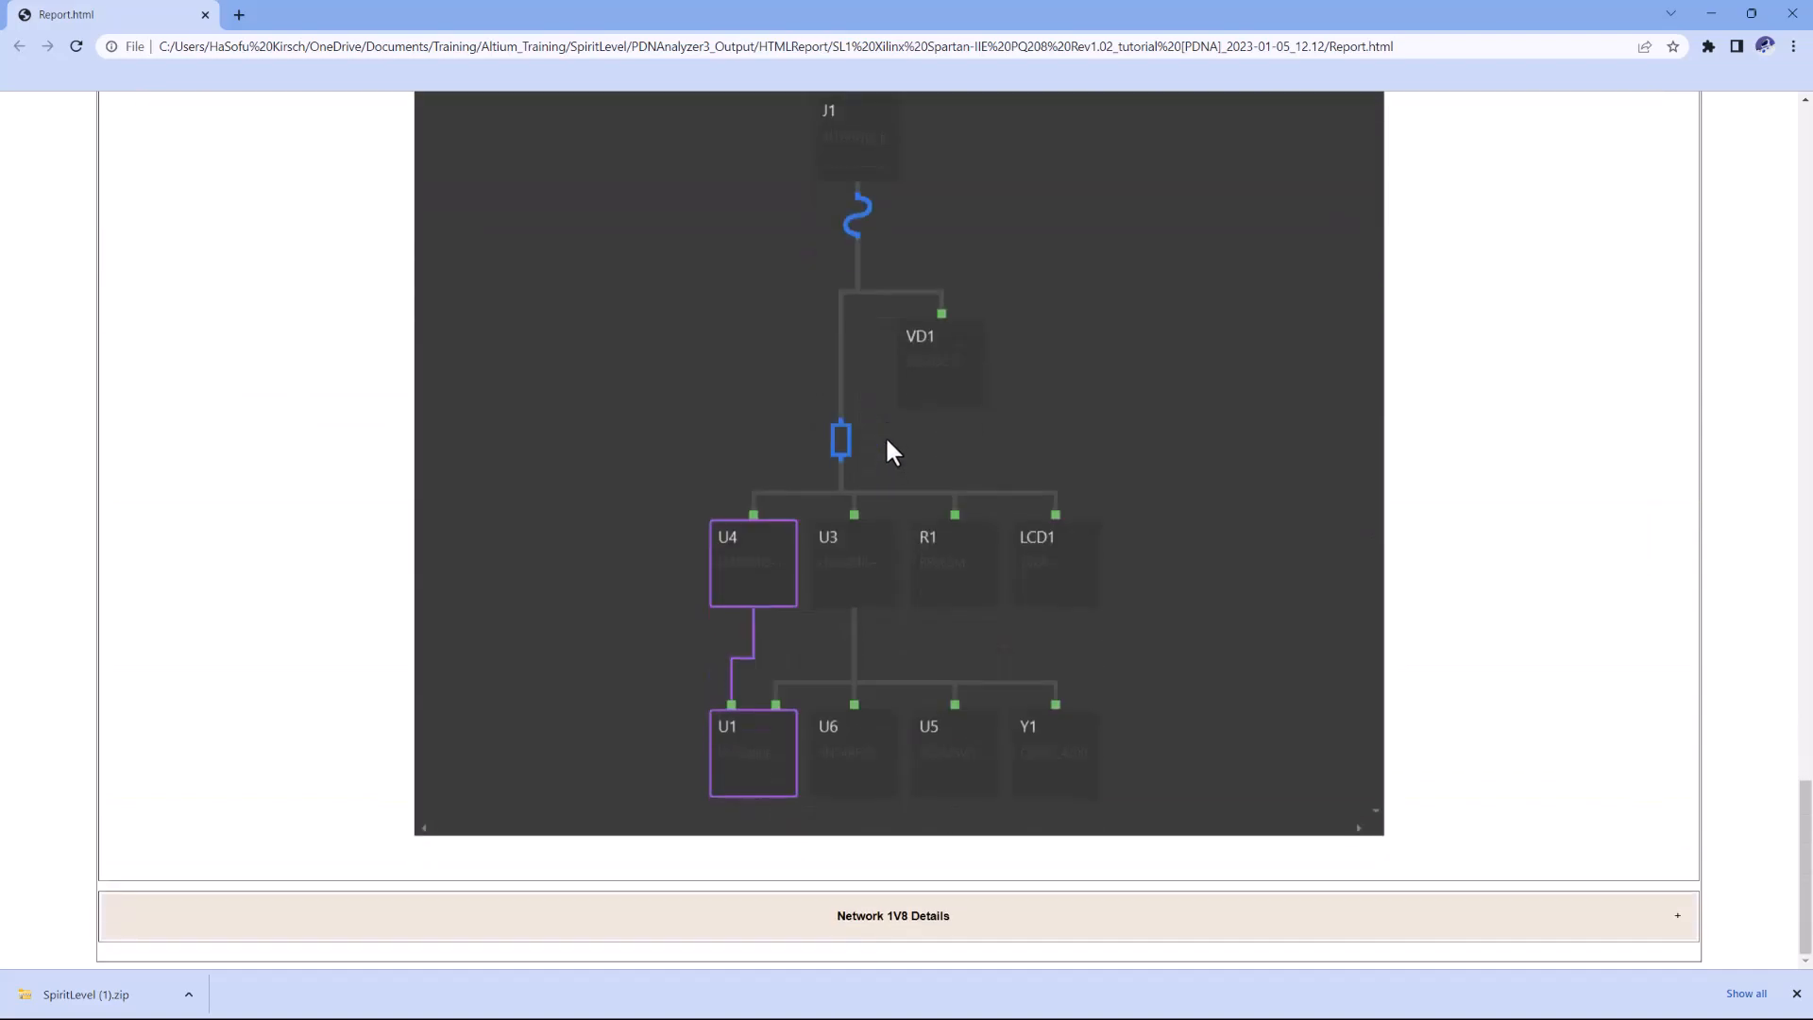
{"action": "left_click", "coordinate": [922, 933]}
{"action": "scroll", "coordinate": [930, 576], "scroll_direction": "down", "scroll_amount": 8}
{"action": "scroll", "coordinate": [635, 474], "scroll_direction": "down", "scroll_amount": 4}
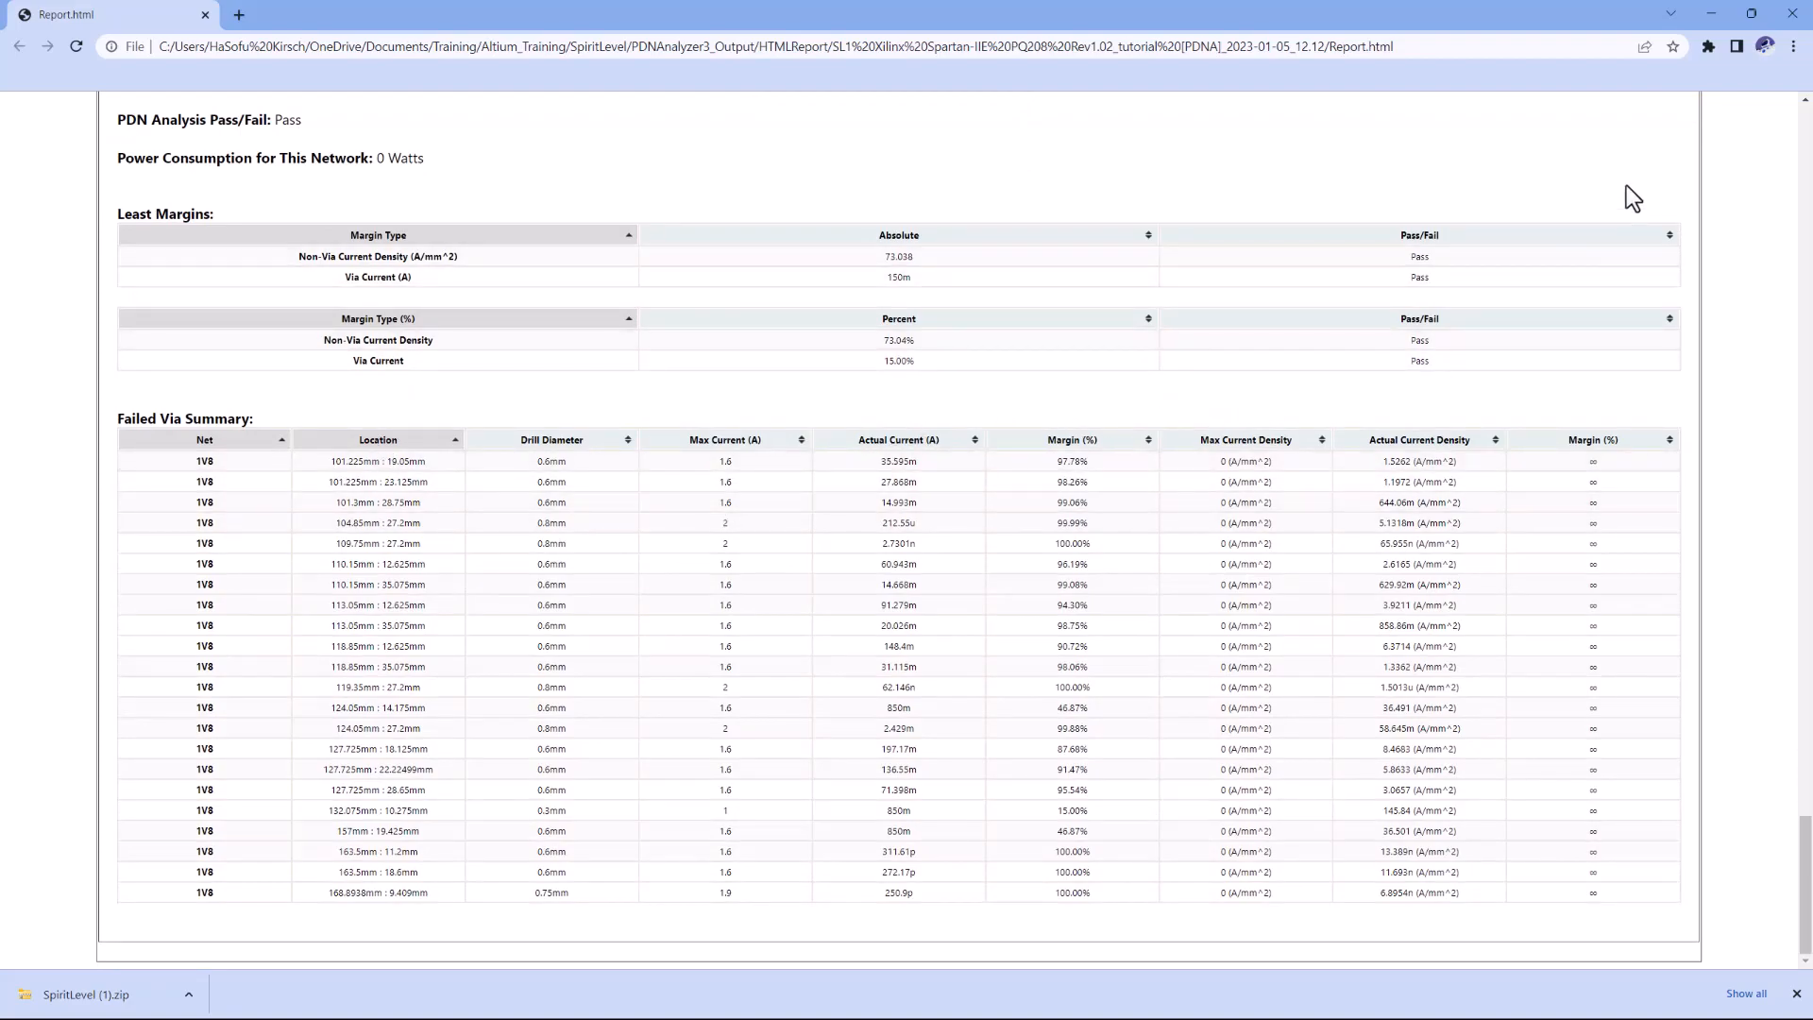
Close the HTML report and its output folder window to return to Altium Designer
{"action": "left_click", "coordinate": [1793, 14]}
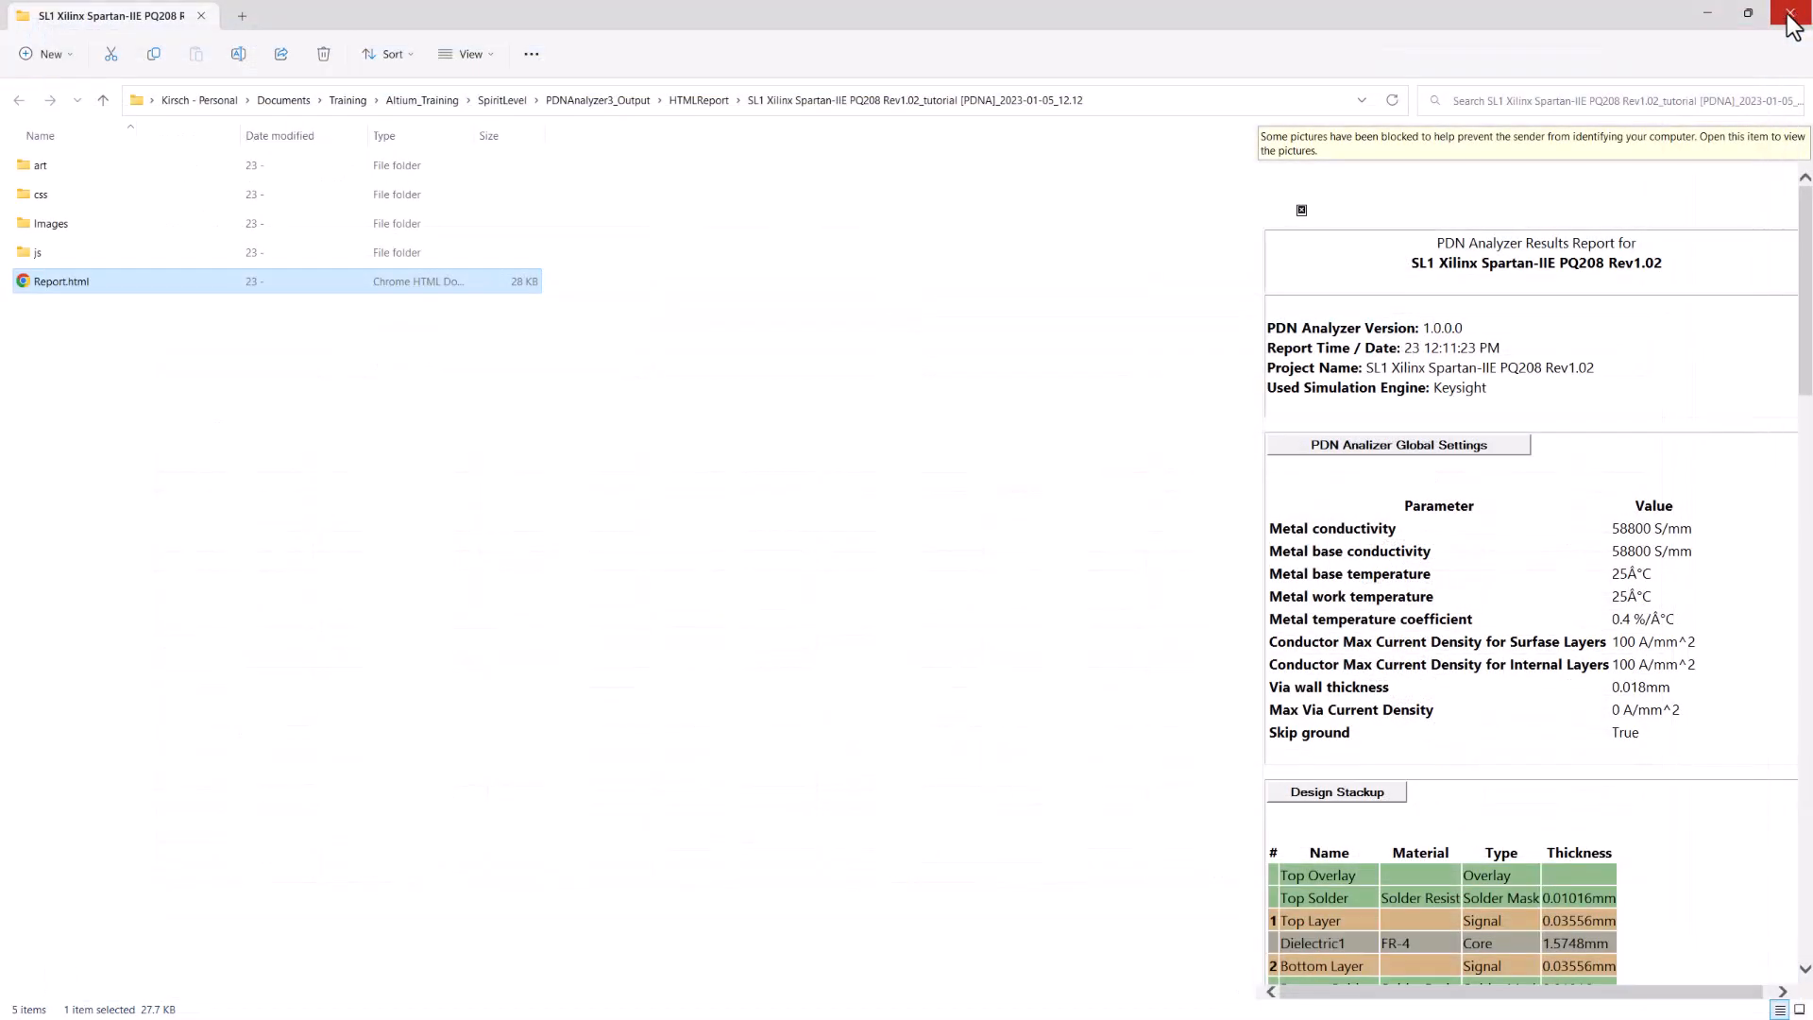
{"action": "left_click", "coordinate": [979, 326]}
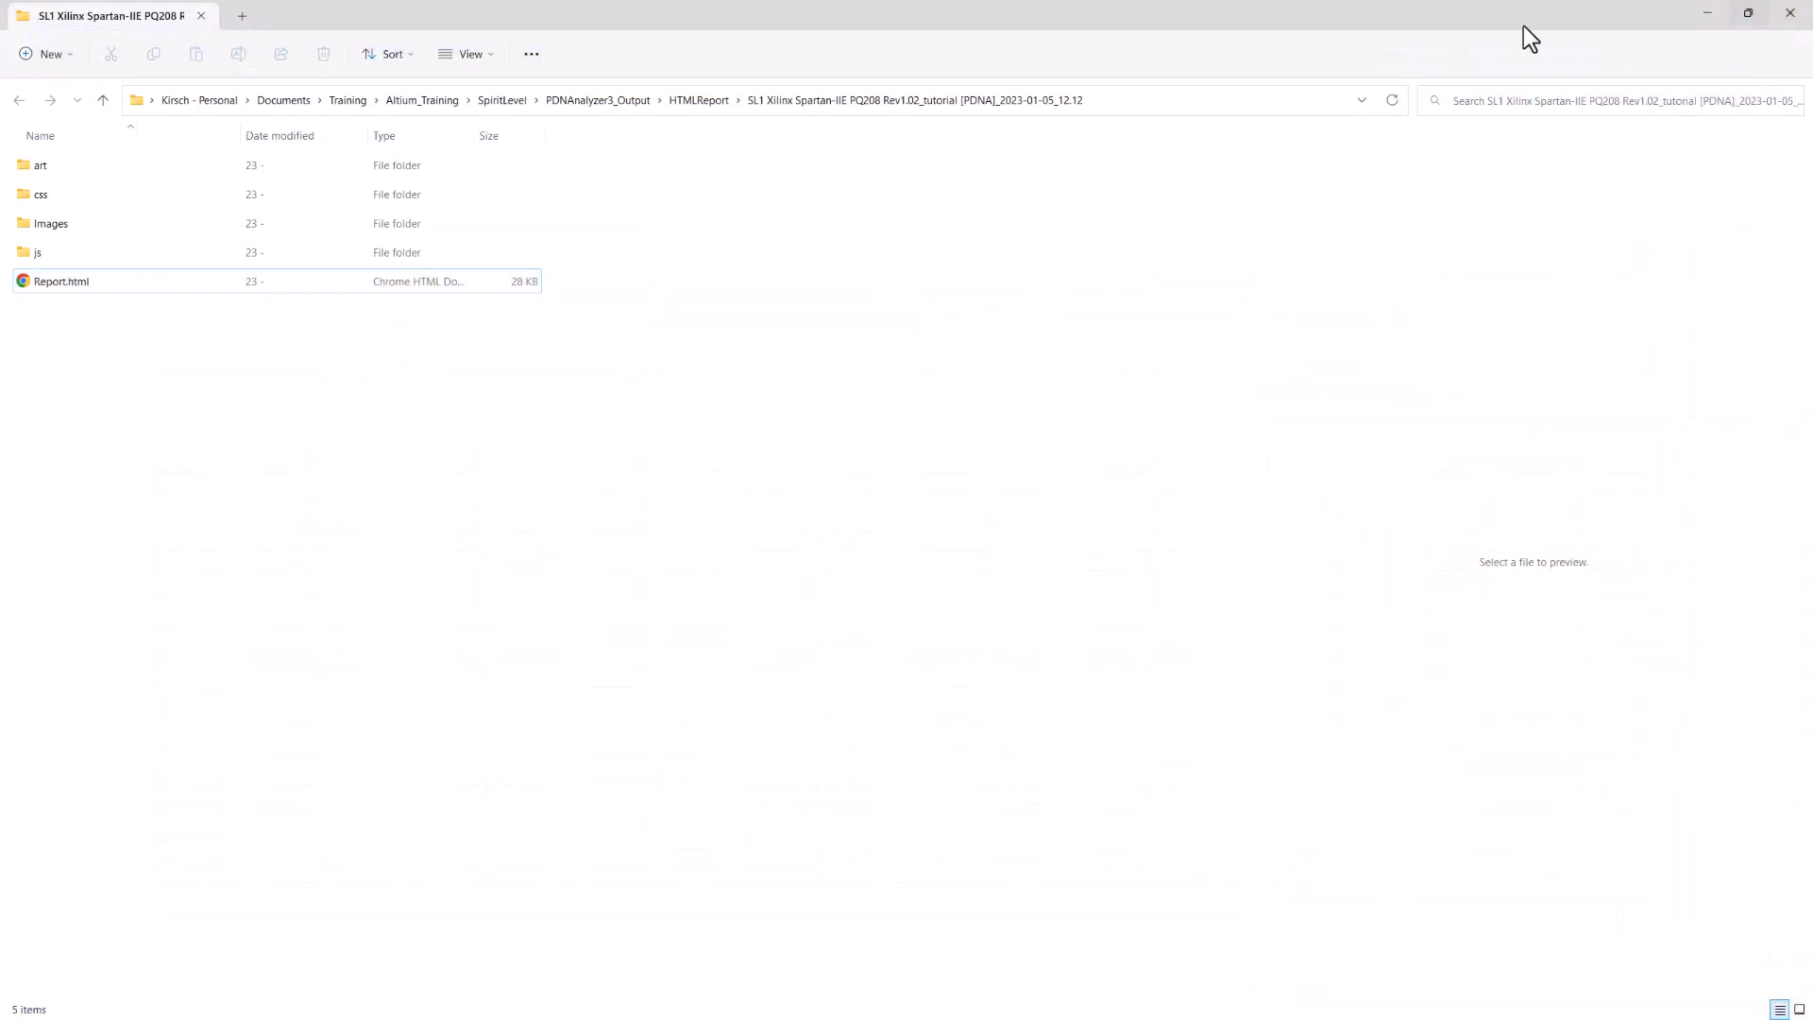
{"action": "left_click", "coordinate": [1794, 14]}
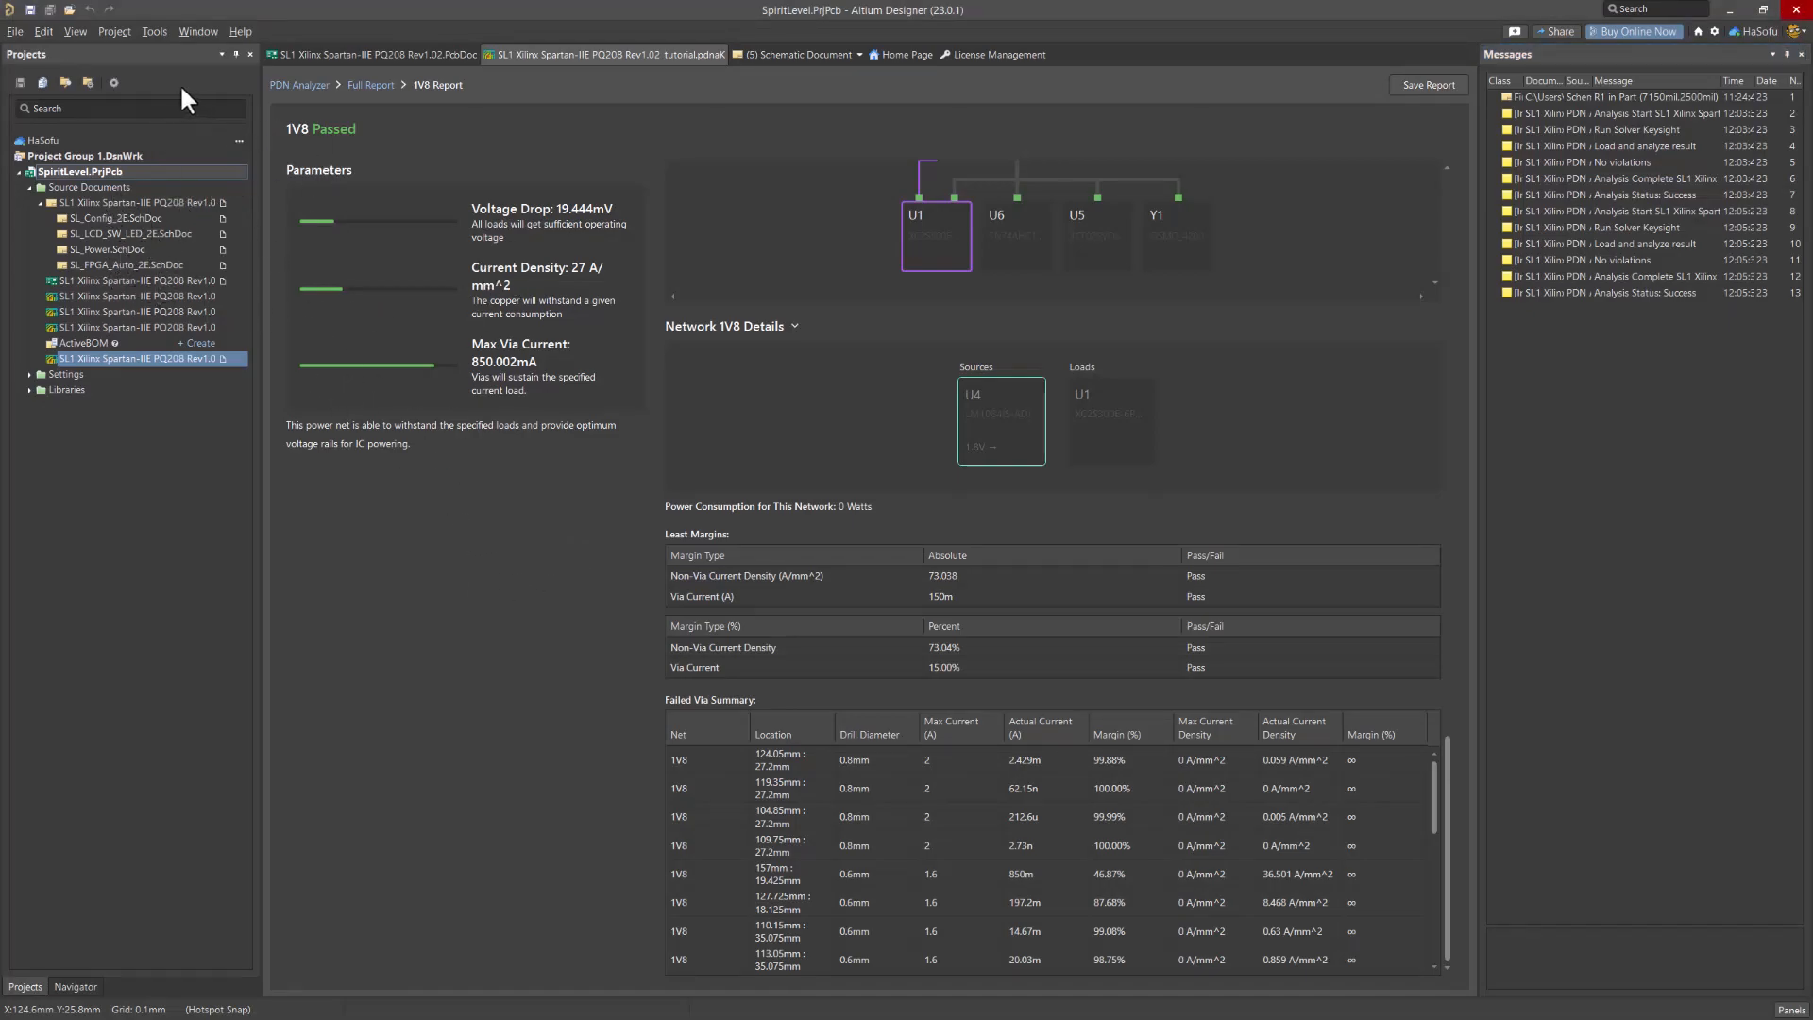
Open the SL_LCD_SW_LED_2E schematic briefly, and bring up the SL1 Xilinx Spartan-IIE PQ208 Rev1.02 board layout
{"action": "double_click", "coordinate": [138, 237]}
{"action": "double_click", "coordinate": [117, 280]}
{"action": "right_click_drag", "start_coordinate": [423, 179], "coordinate": [578, 170]}
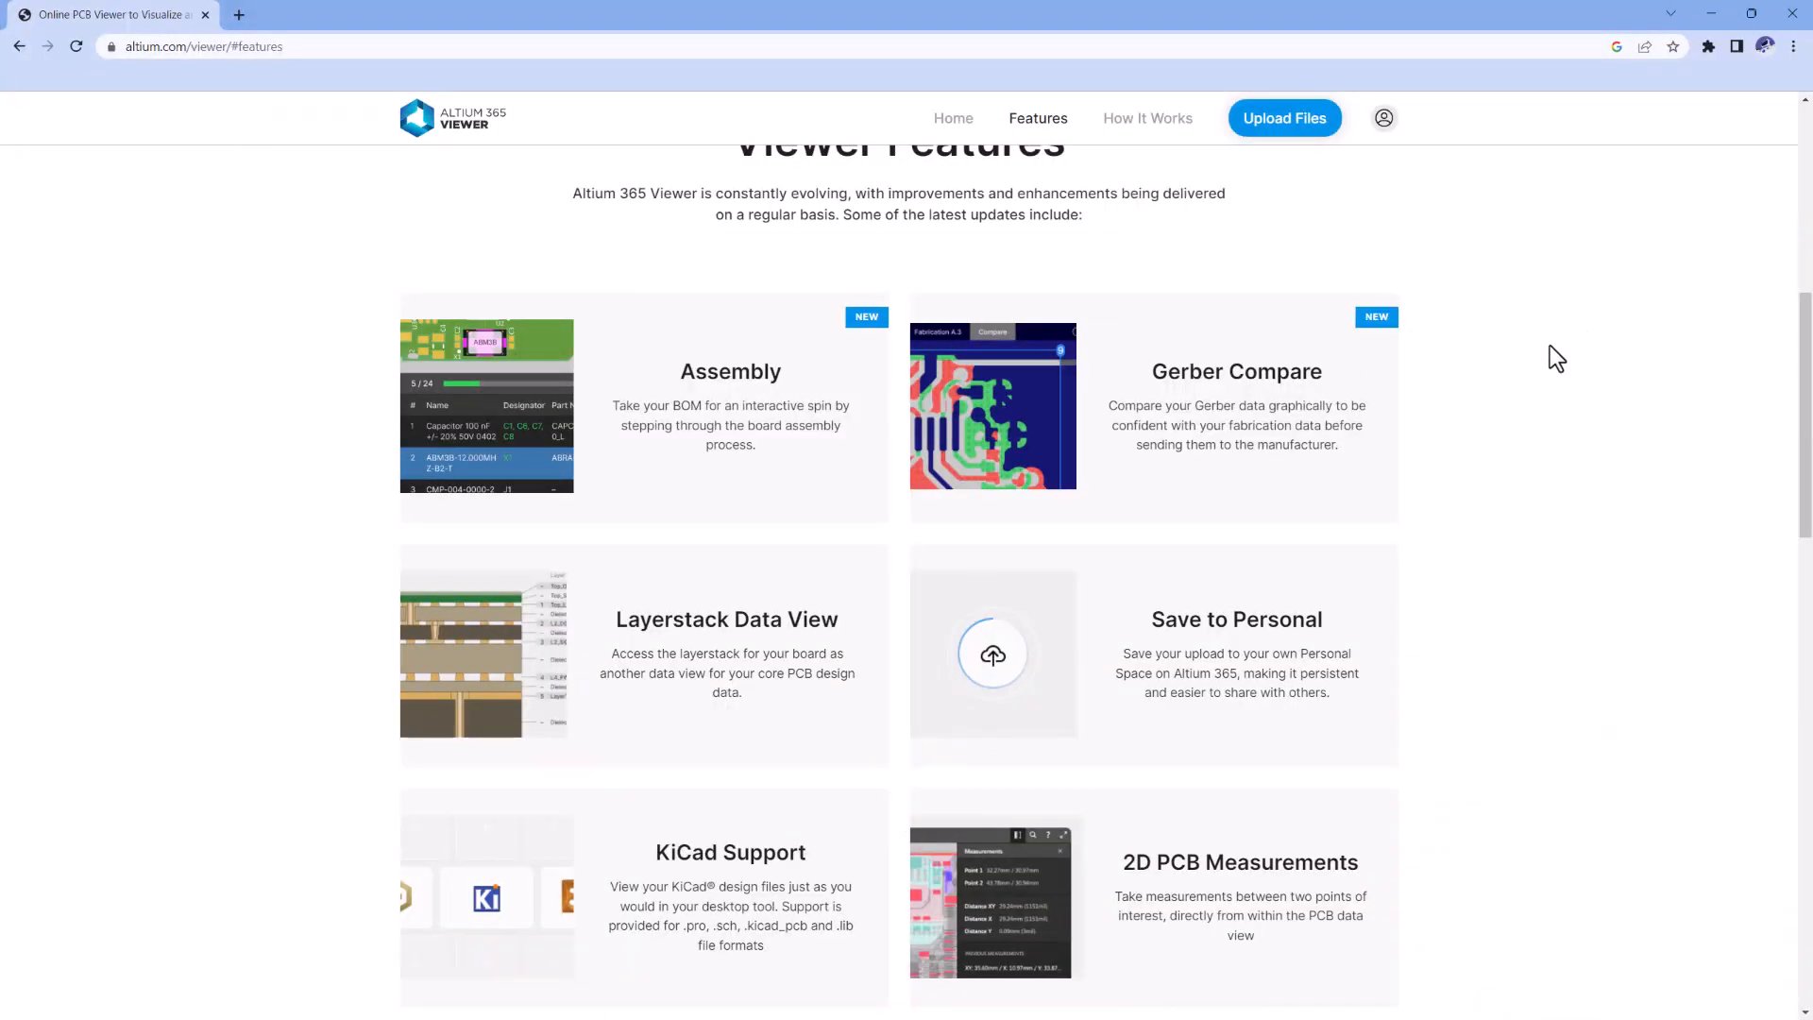
Look through the Altium 365 Viewer web page, covering its upload area, viewer features and How It Works section
{"action": "scroll", "coordinate": [1567, 359], "scroll_direction": "up", "scroll_amount": 3}
{"action": "scroll", "coordinate": [1641, 430], "scroll_direction": "up", "scroll_amount": 5}
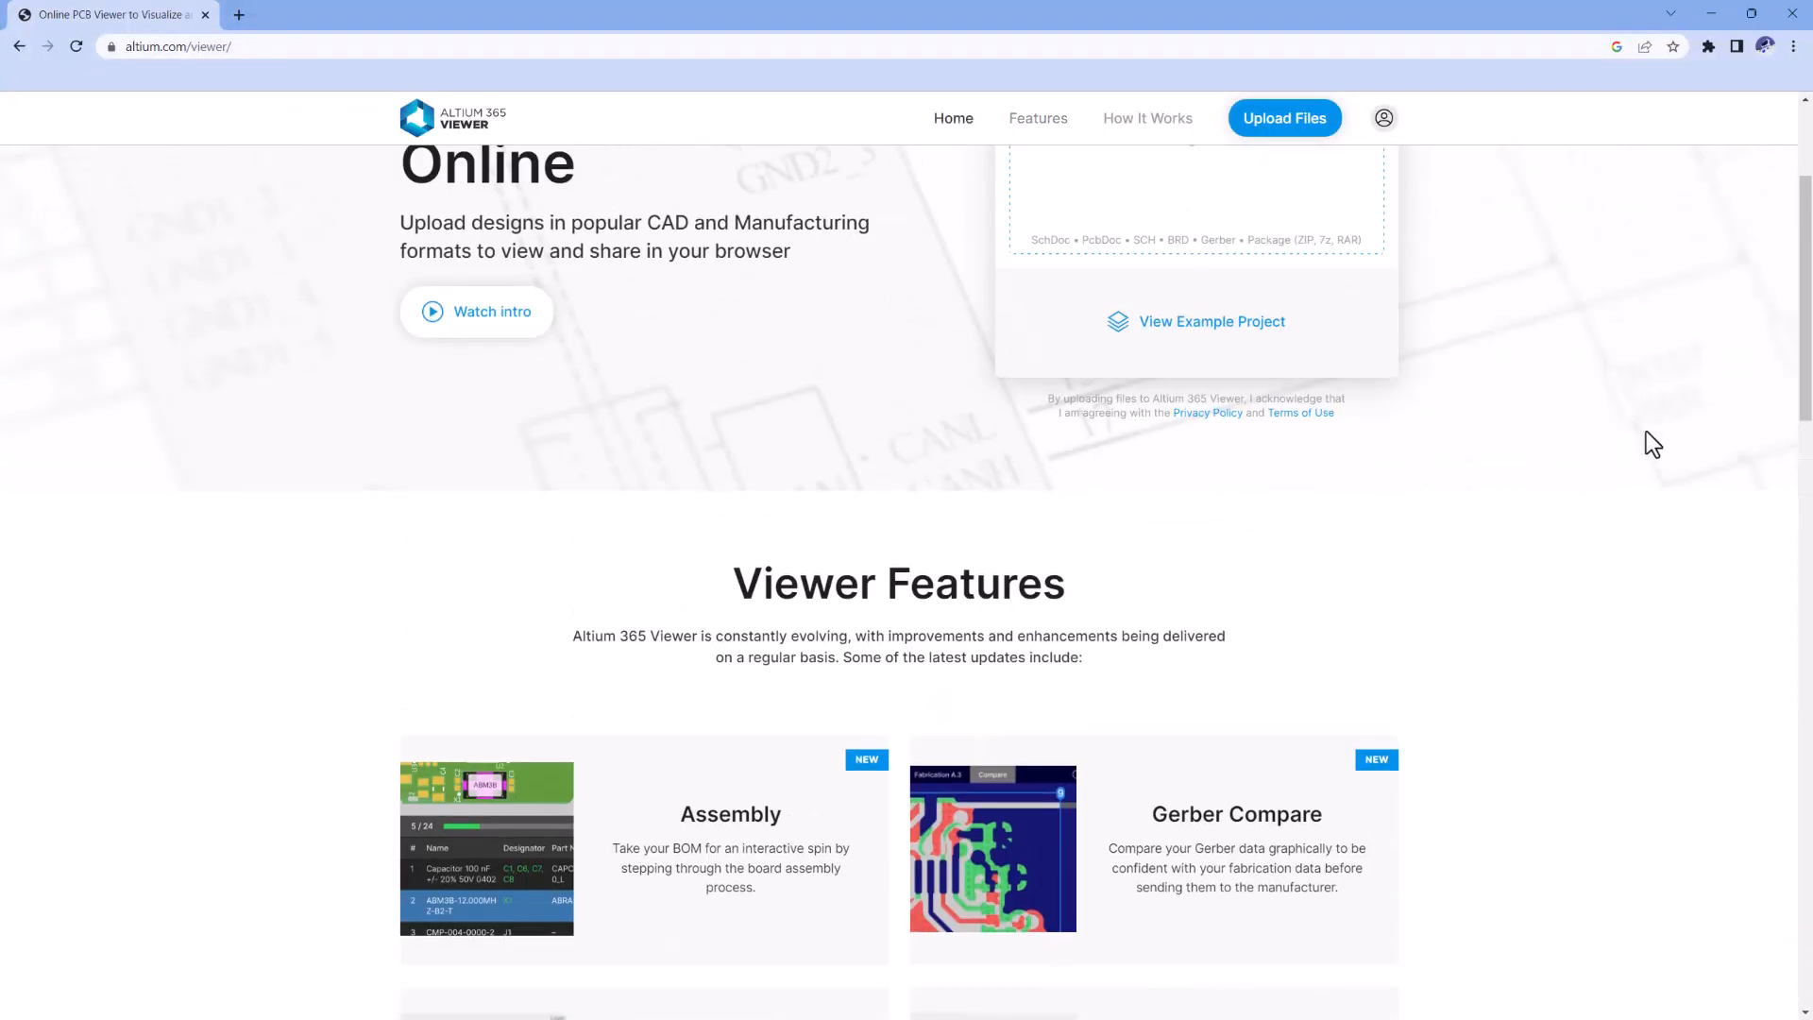
{"action": "scroll", "coordinate": [1647, 430], "scroll_direction": "down", "scroll_amount": 3}
{"action": "scroll", "coordinate": [1646, 430], "scroll_direction": "up", "scroll_amount": 4}
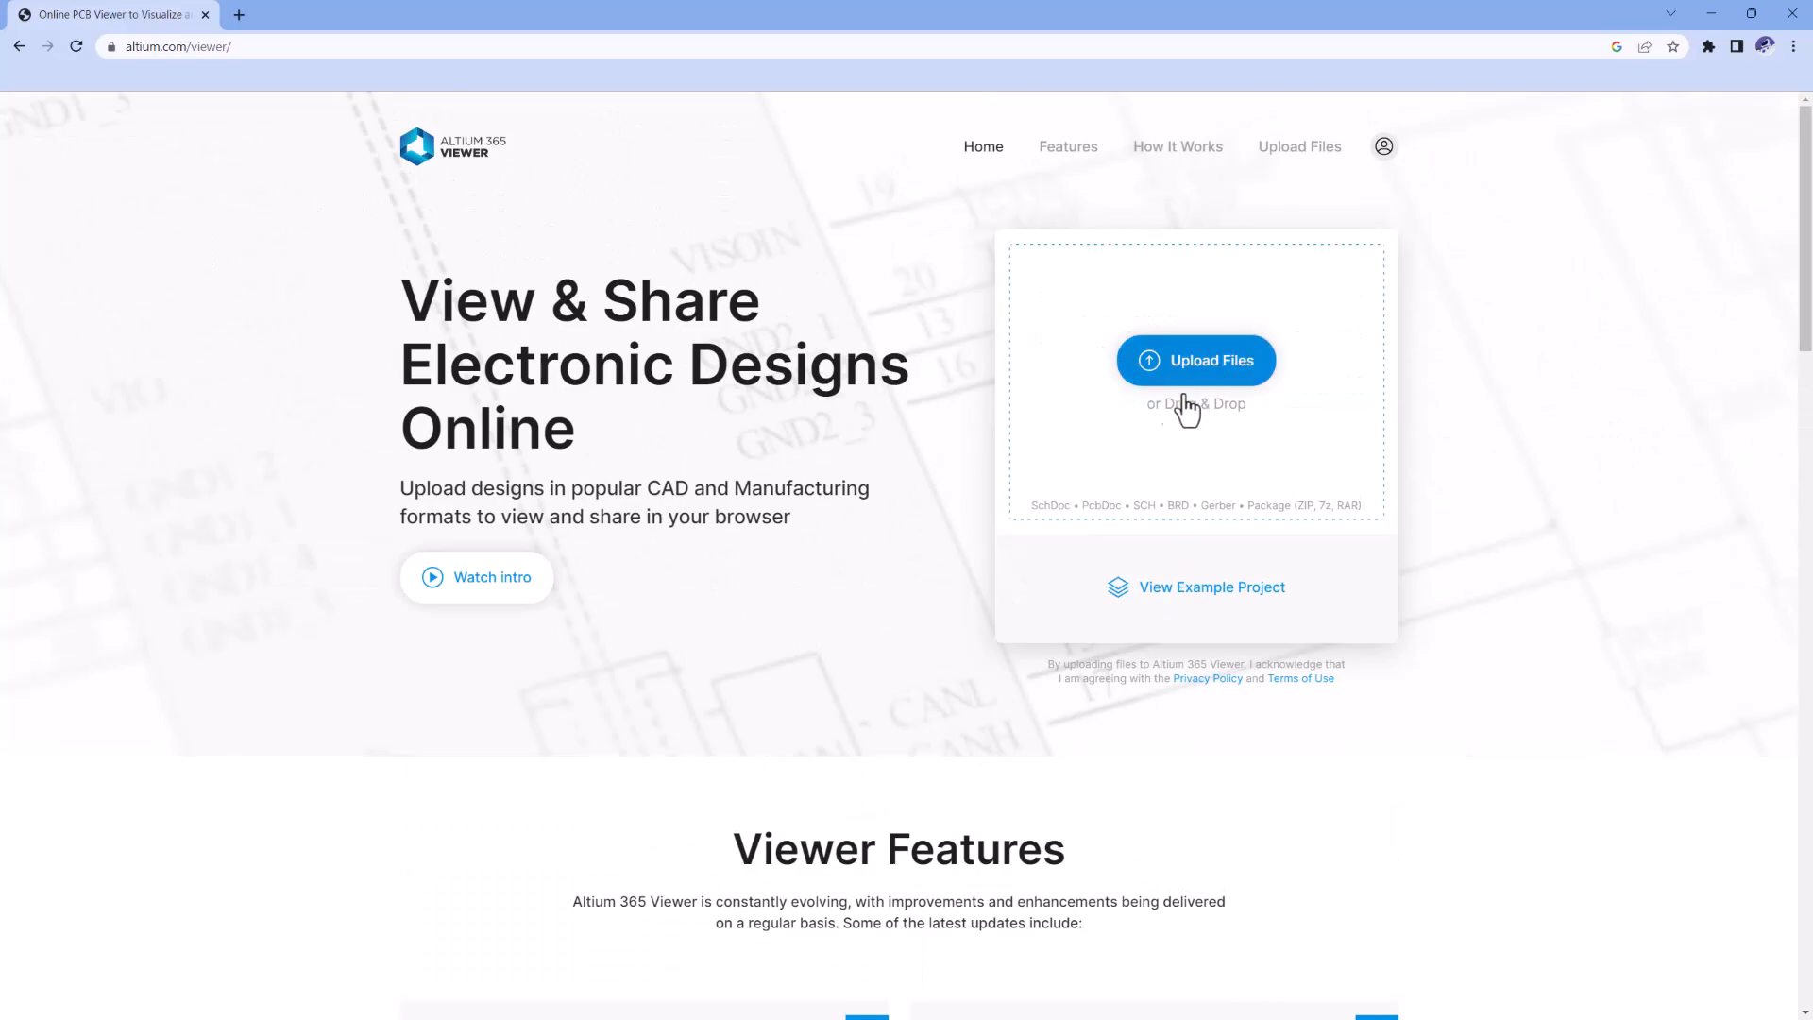
{"action": "scroll", "coordinate": [661, 378], "scroll_direction": "down", "scroll_amount": 3}
{"action": "scroll", "coordinate": [668, 392], "scroll_direction": "up", "scroll_amount": 3}
{"action": "scroll", "coordinate": [753, 421], "scroll_direction": "down", "scroll_amount": 3}
{"action": "scroll", "coordinate": [780, 425], "scroll_direction": "up", "scroll_amount": 3}
{"action": "scroll", "coordinate": [1247, 352], "scroll_direction": "down", "scroll_amount": 5}
{"action": "scroll", "coordinate": [1244, 345], "scroll_direction": "down", "scroll_amount": 3}
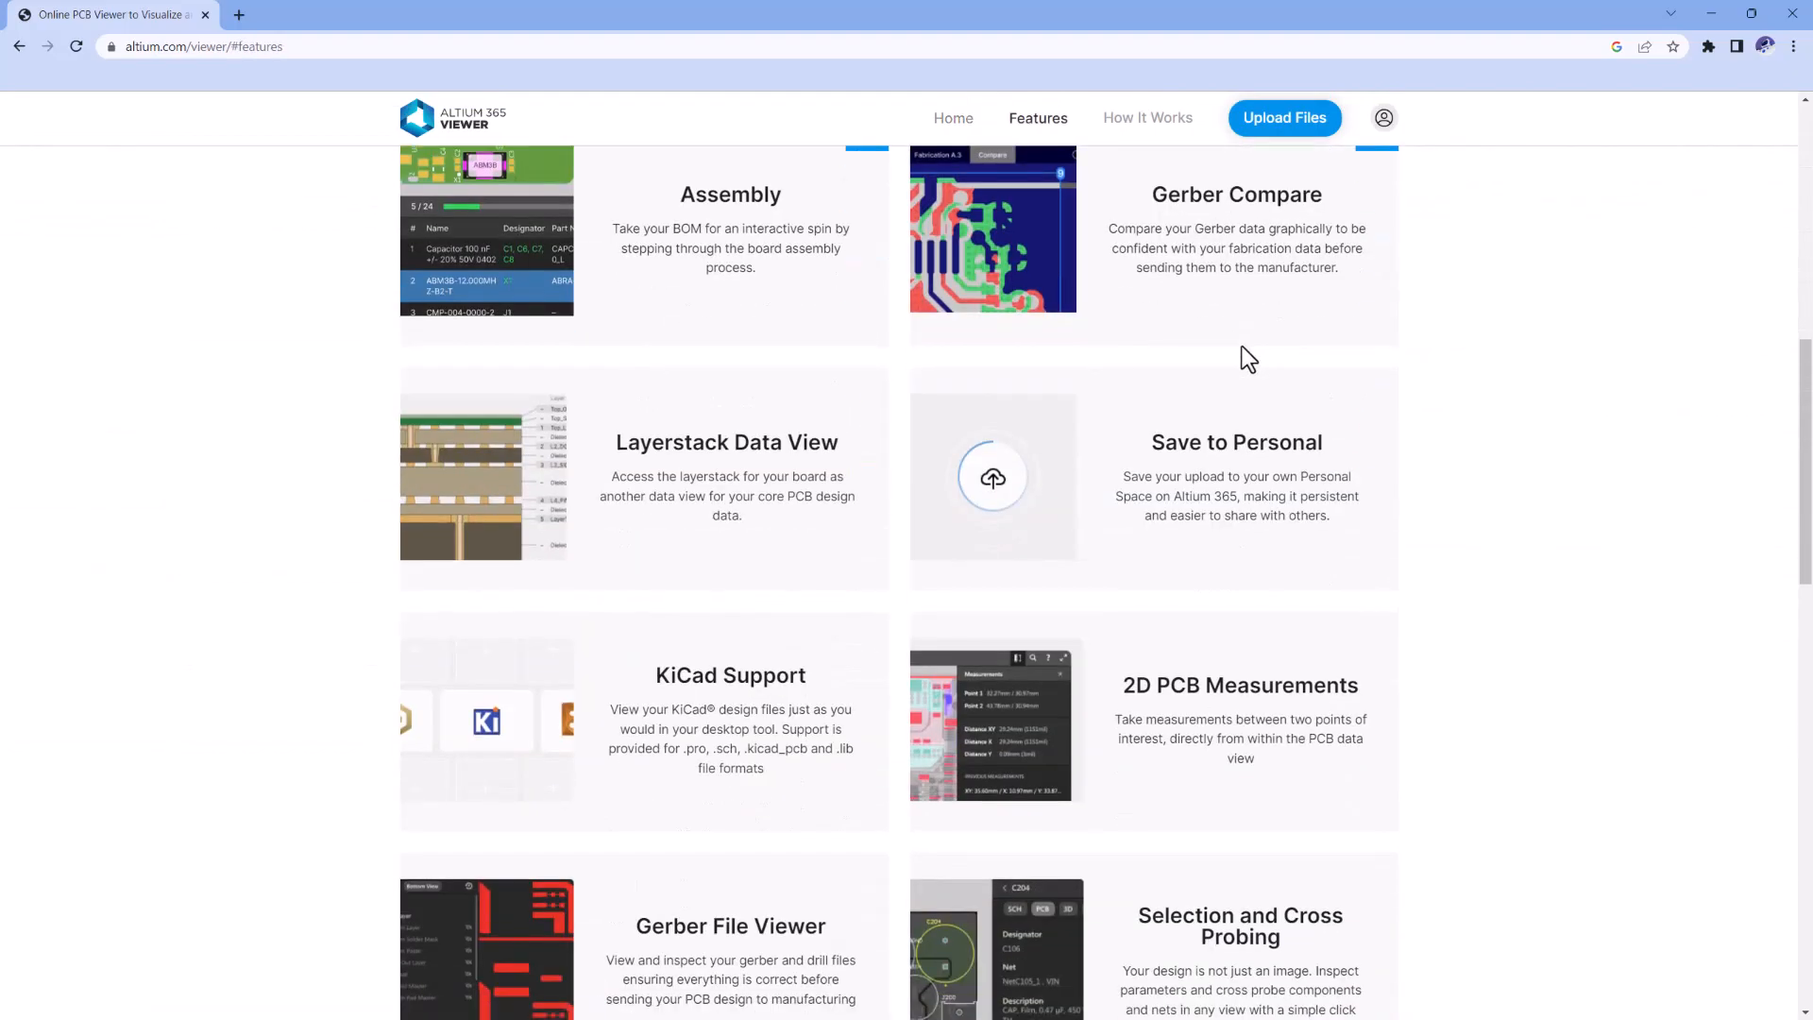
{"action": "scroll", "coordinate": [1231, 331], "scroll_direction": "down", "scroll_amount": 5}
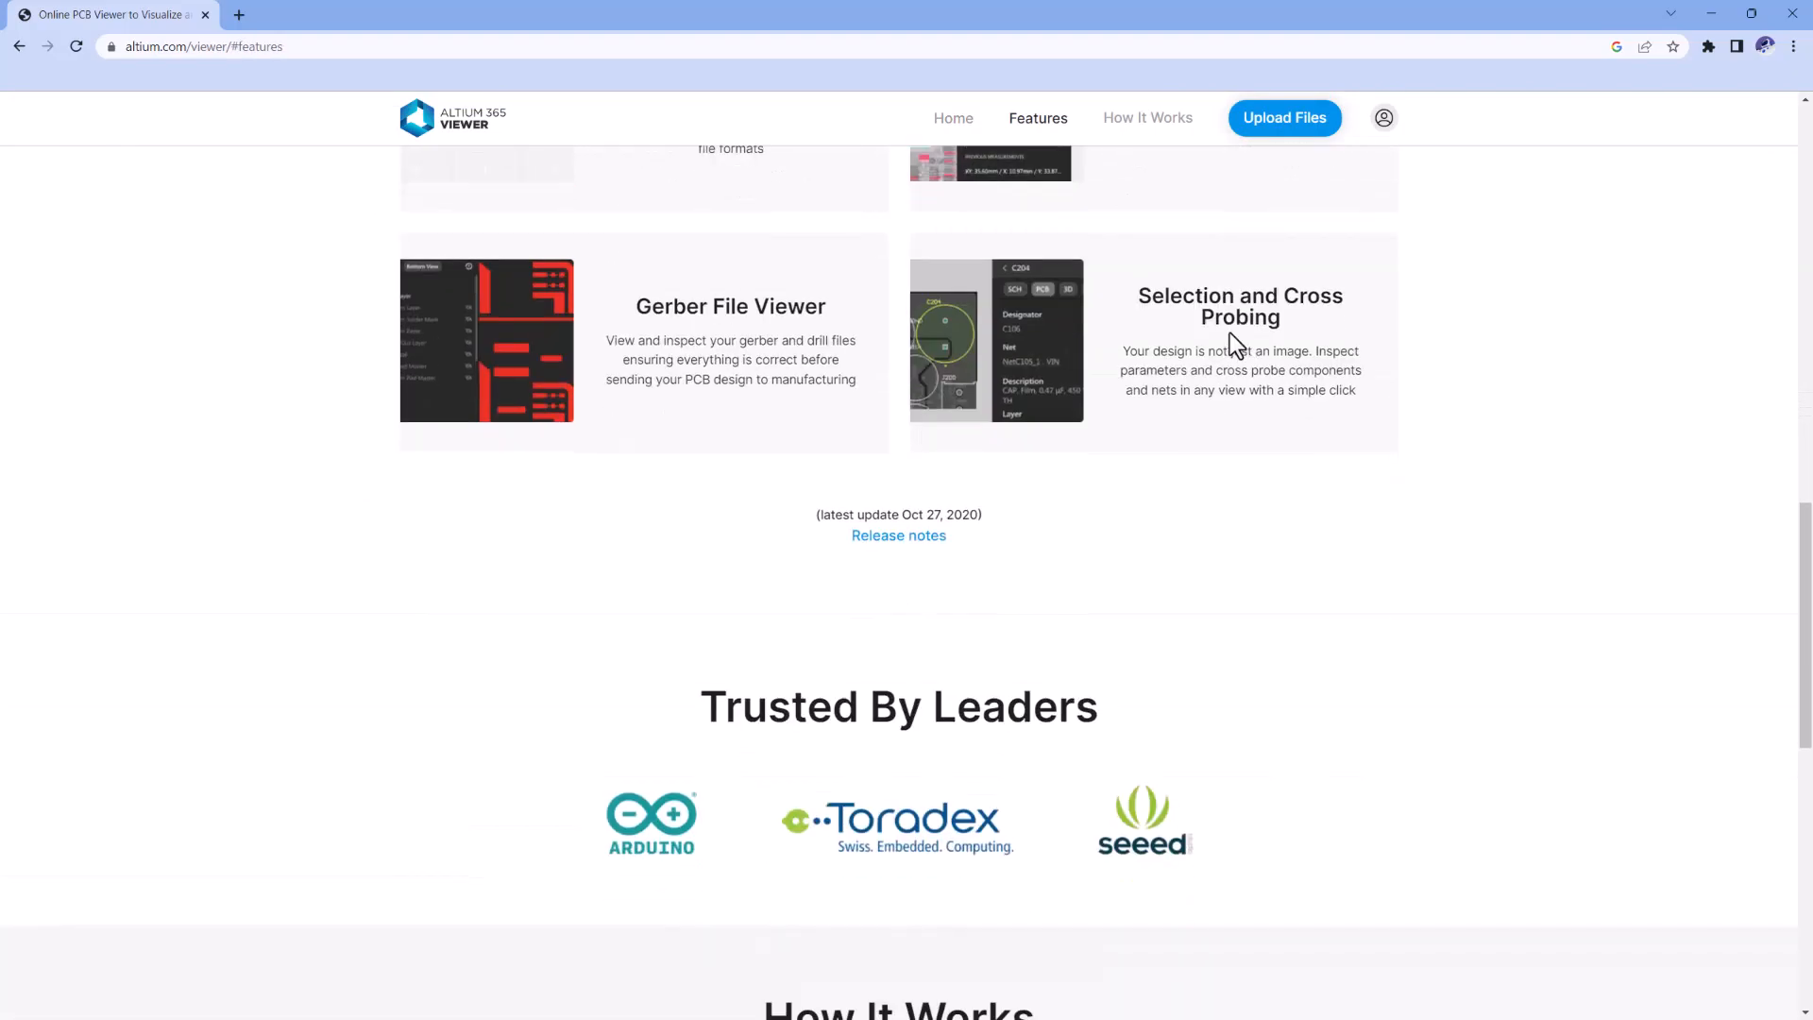
{"action": "scroll", "coordinate": [1229, 333], "scroll_direction": "down", "scroll_amount": 8}
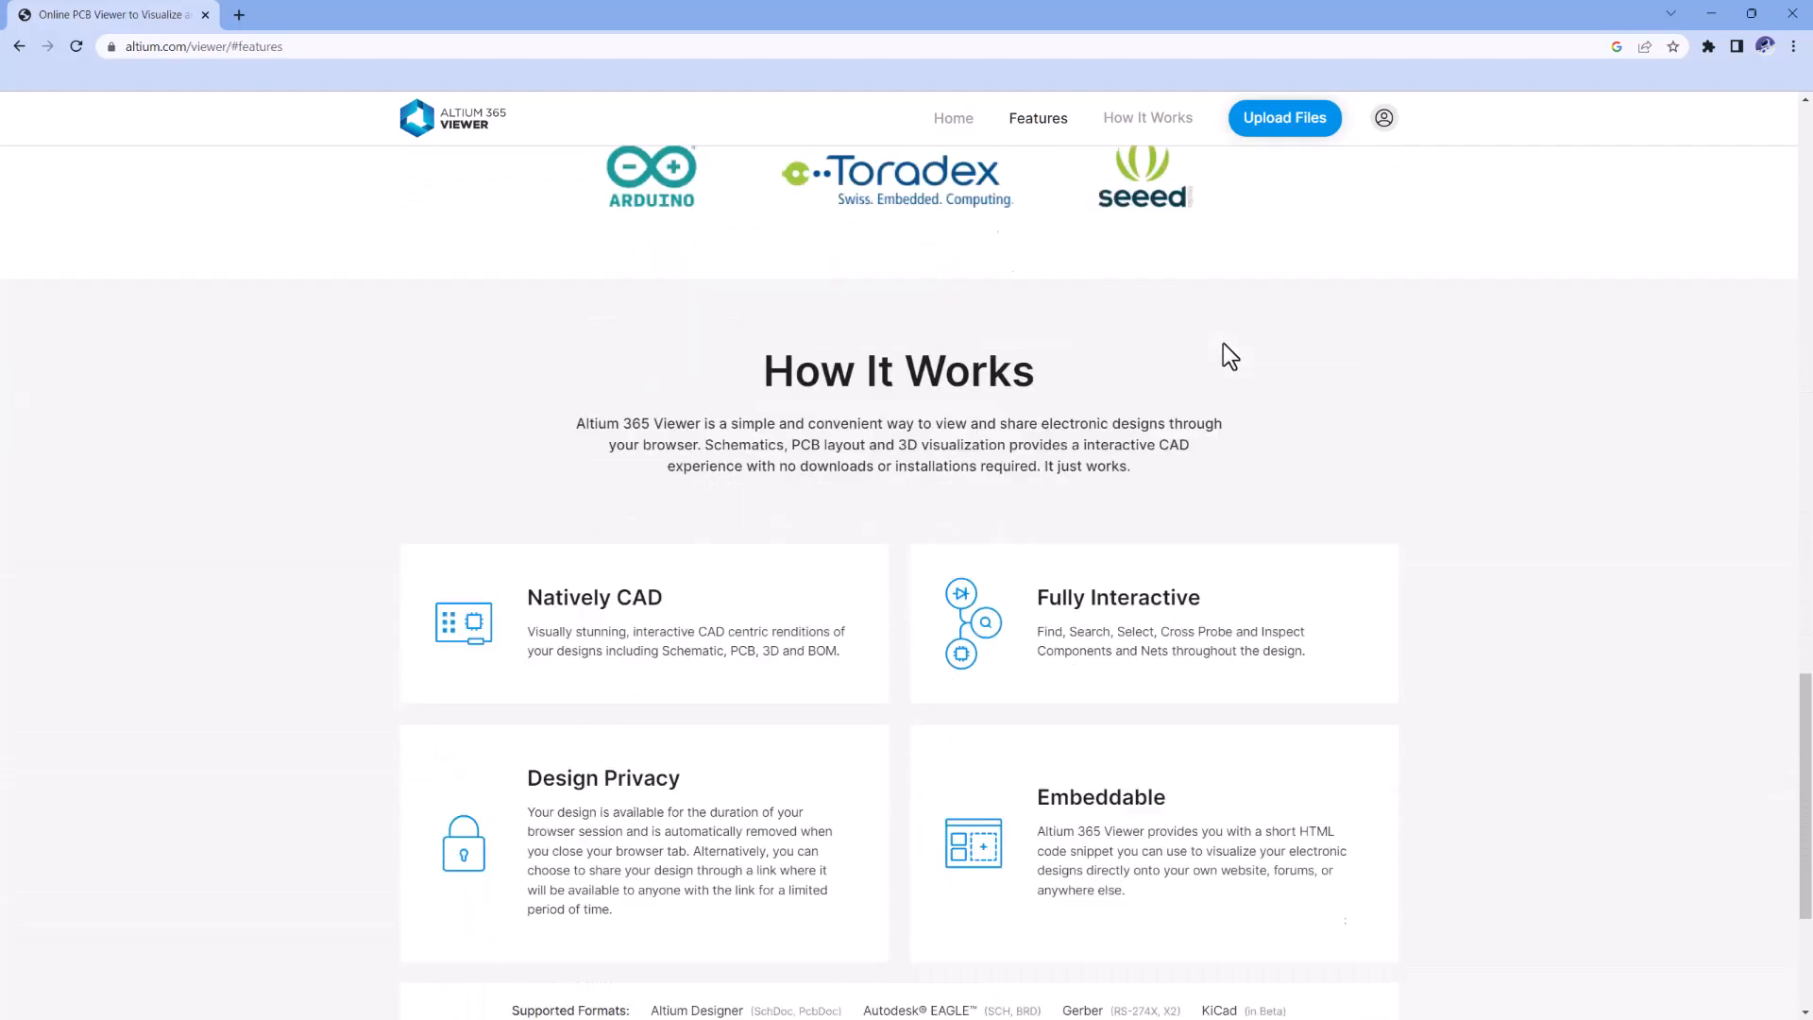
{"action": "scroll", "coordinate": [1224, 345], "scroll_direction": "down", "scroll_amount": 1}
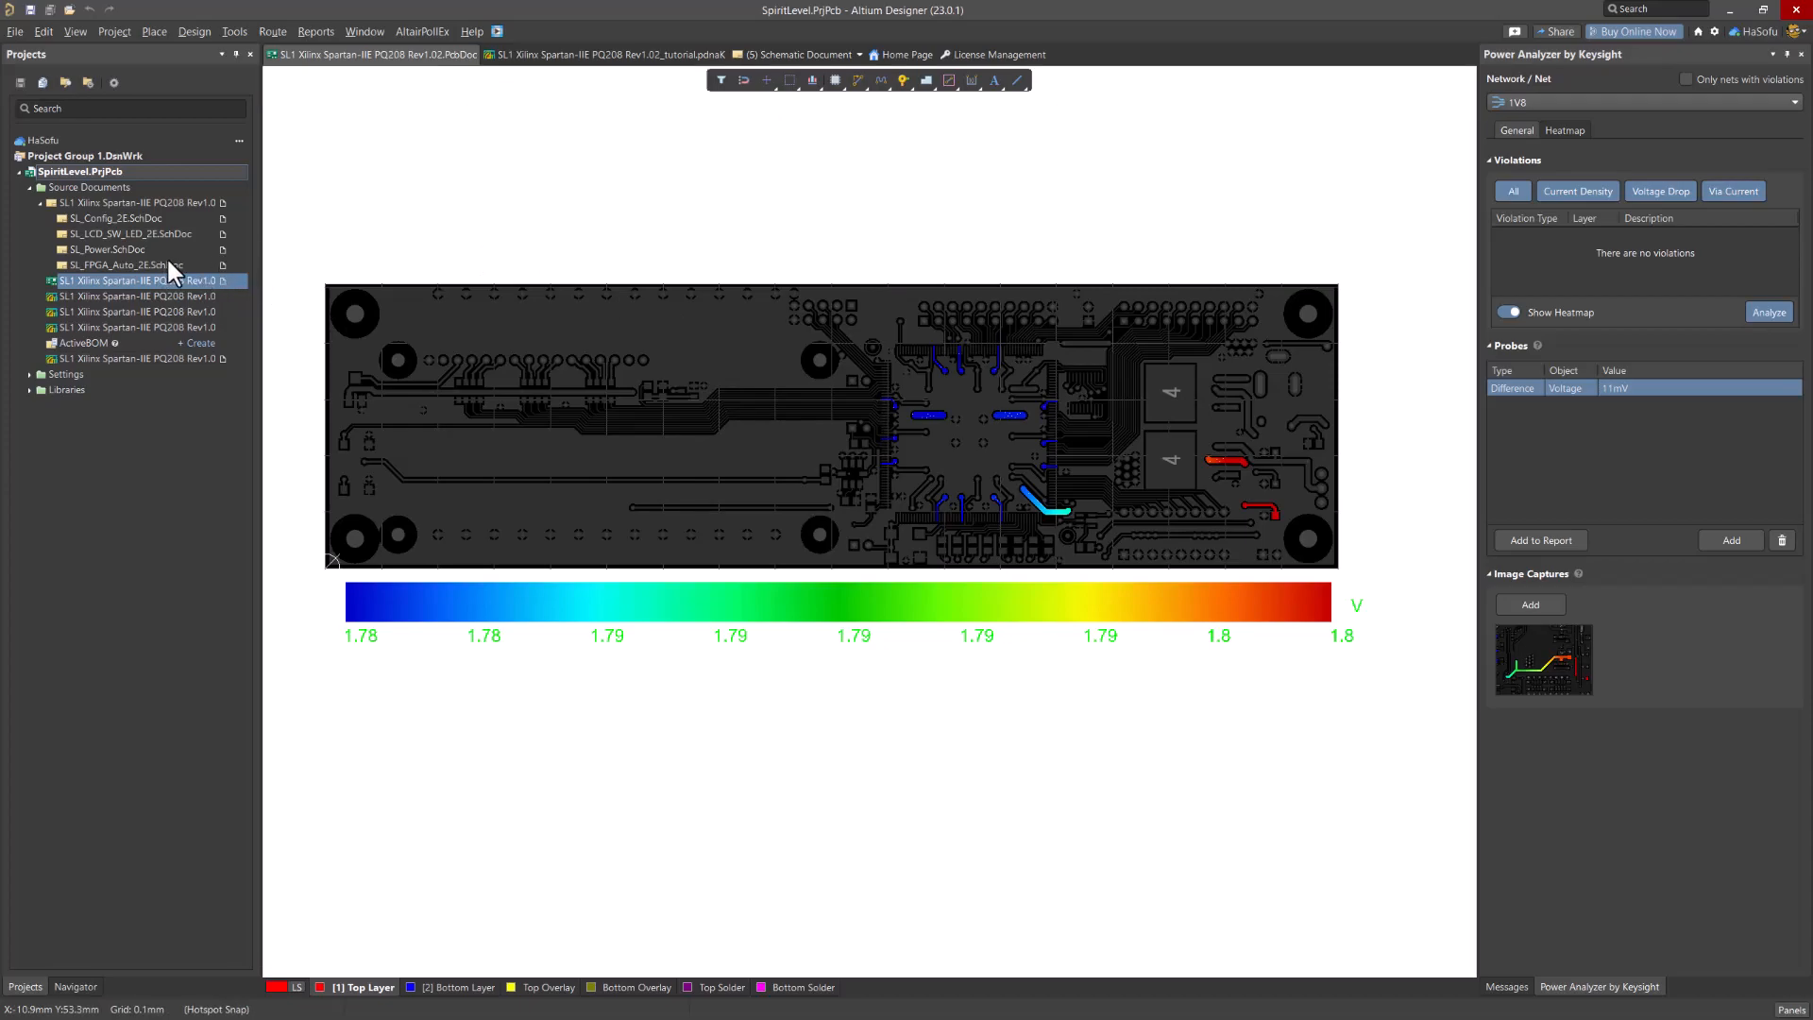
Open the SL_LCD_SW_LED_2E schematic, deselect the LCD1 component, and inspect the switch circuitry and the empty sheet area above it
{"action": "double_click", "coordinate": [137, 234]}
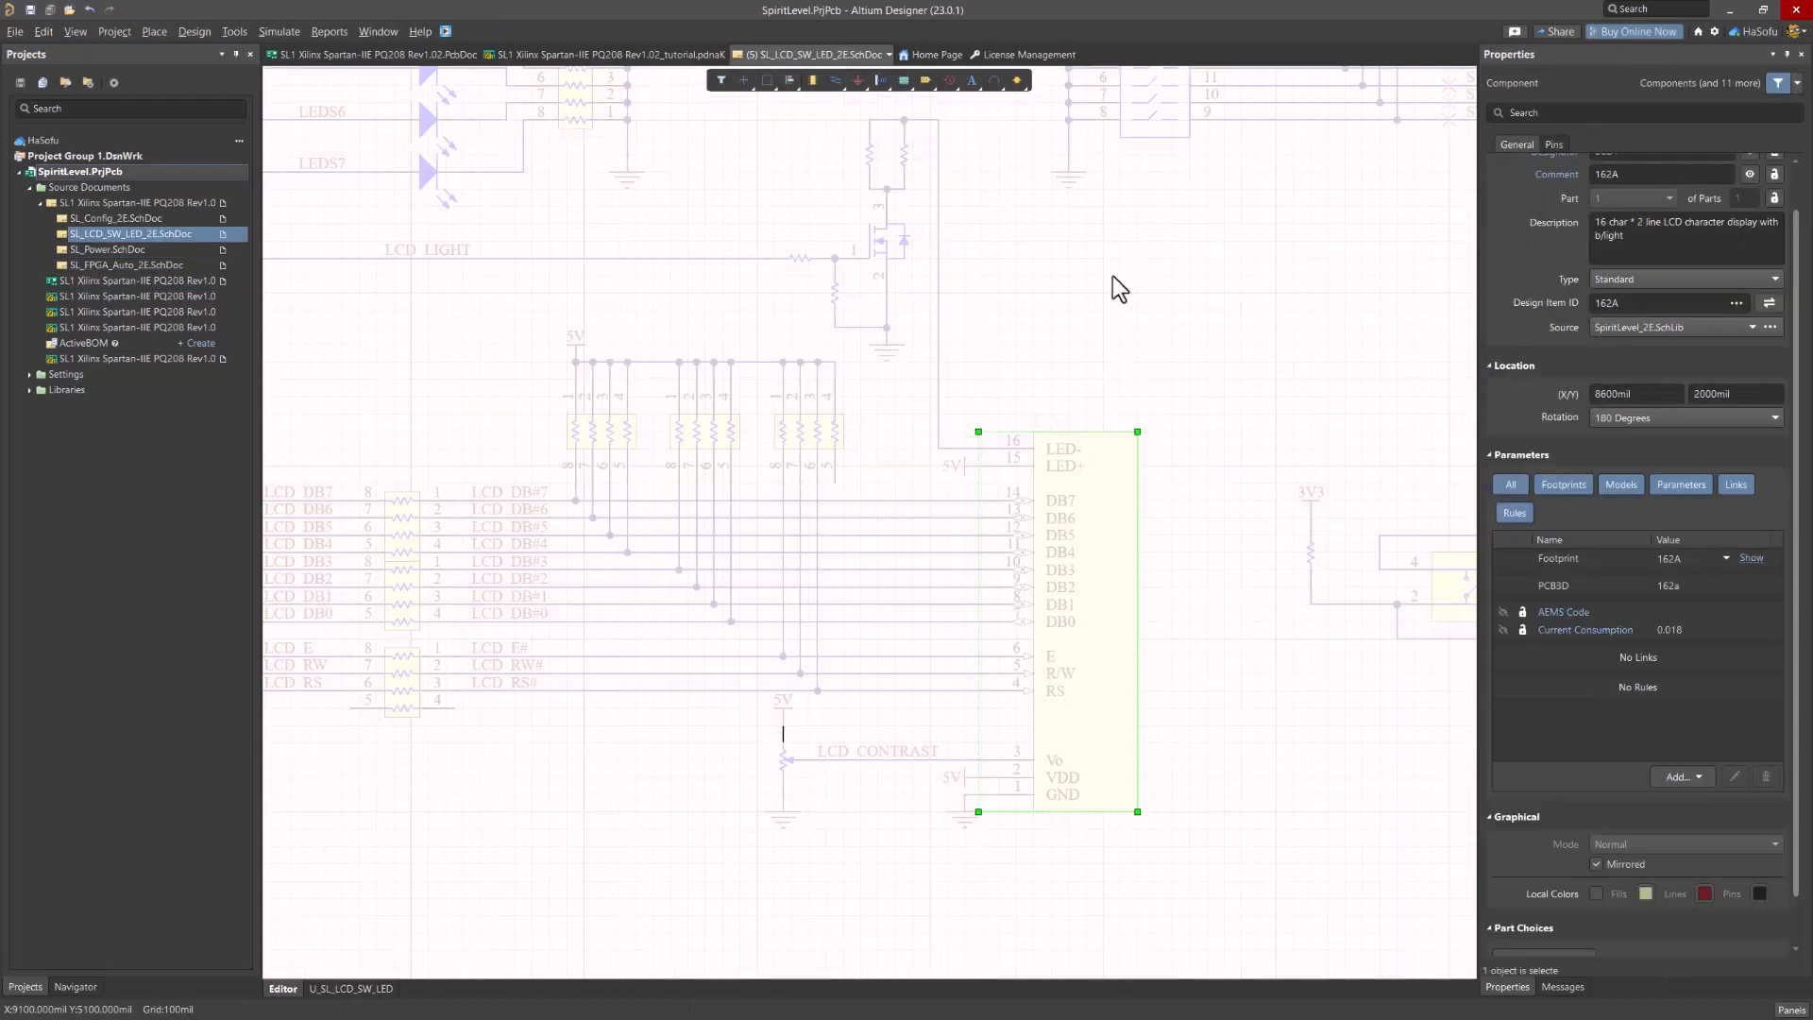
{"action": "left_click", "coordinate": [1112, 276]}
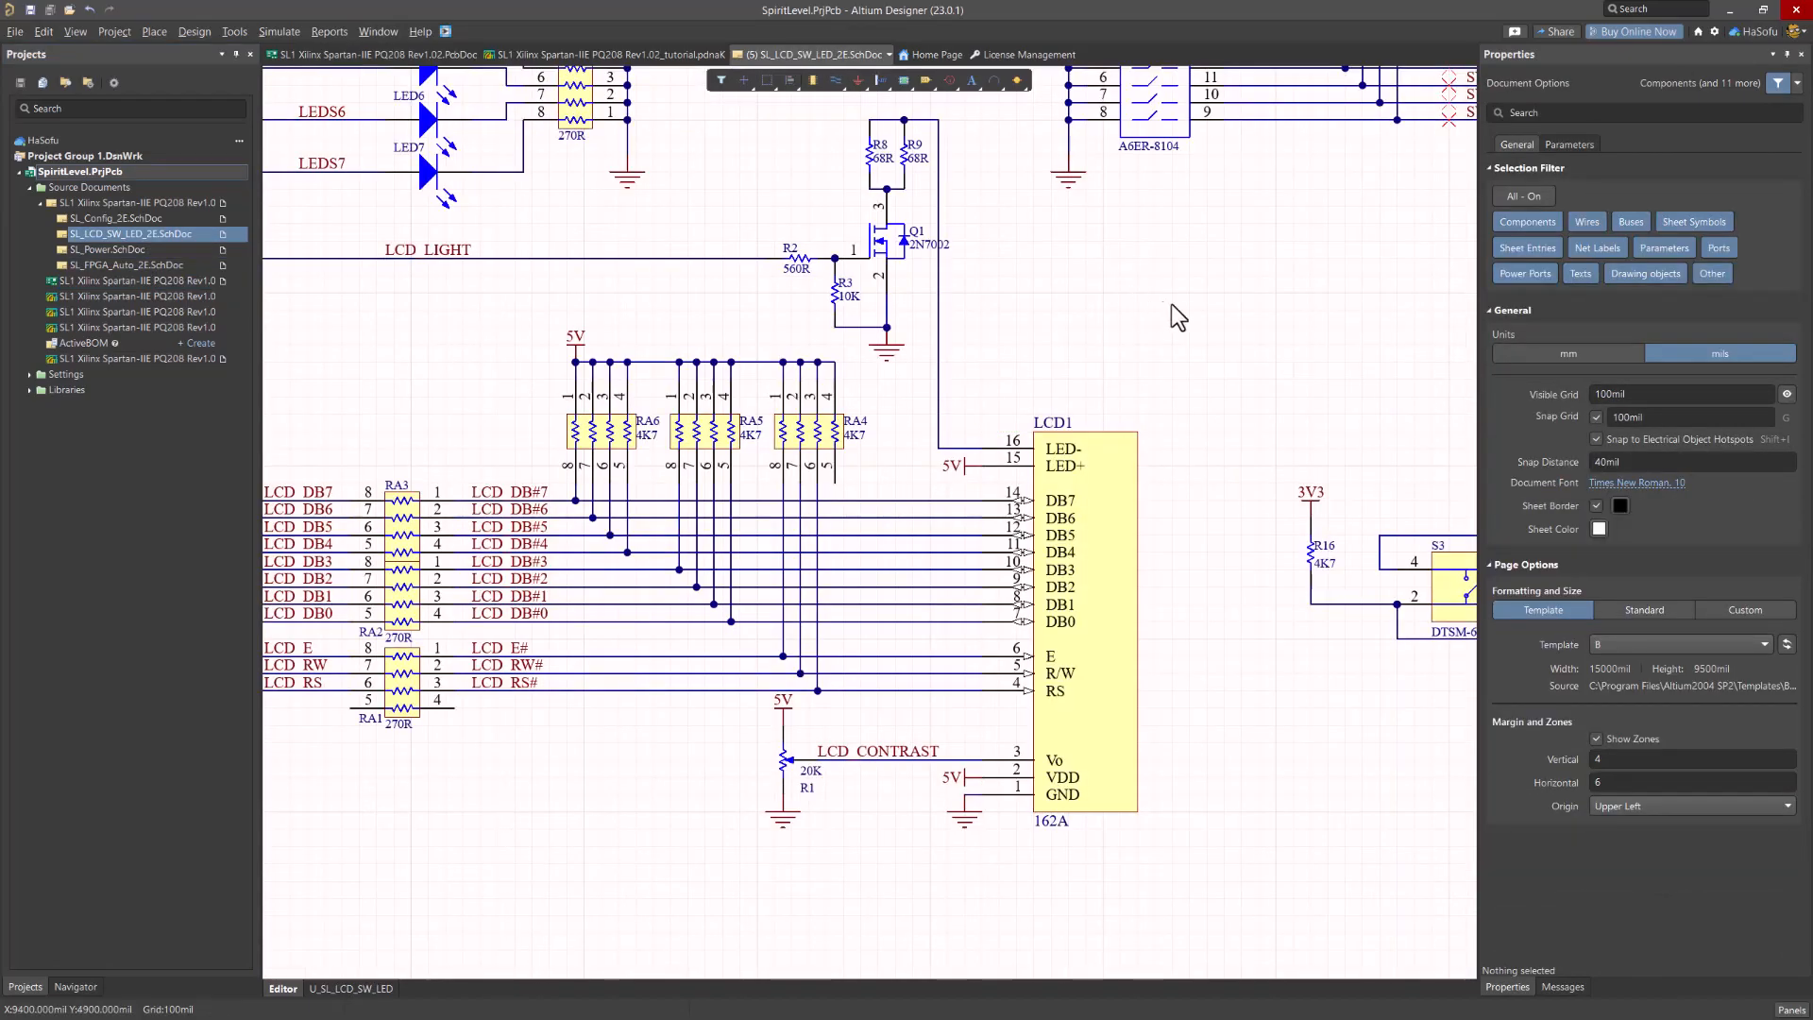
{"action": "scroll", "coordinate": [1213, 280], "scroll_direction": "down", "scroll_amount": 3, "text": "ctrl"}
{"action": "right_click_drag", "start_coordinate": [1226, 264], "coordinate": [1014, 483]}
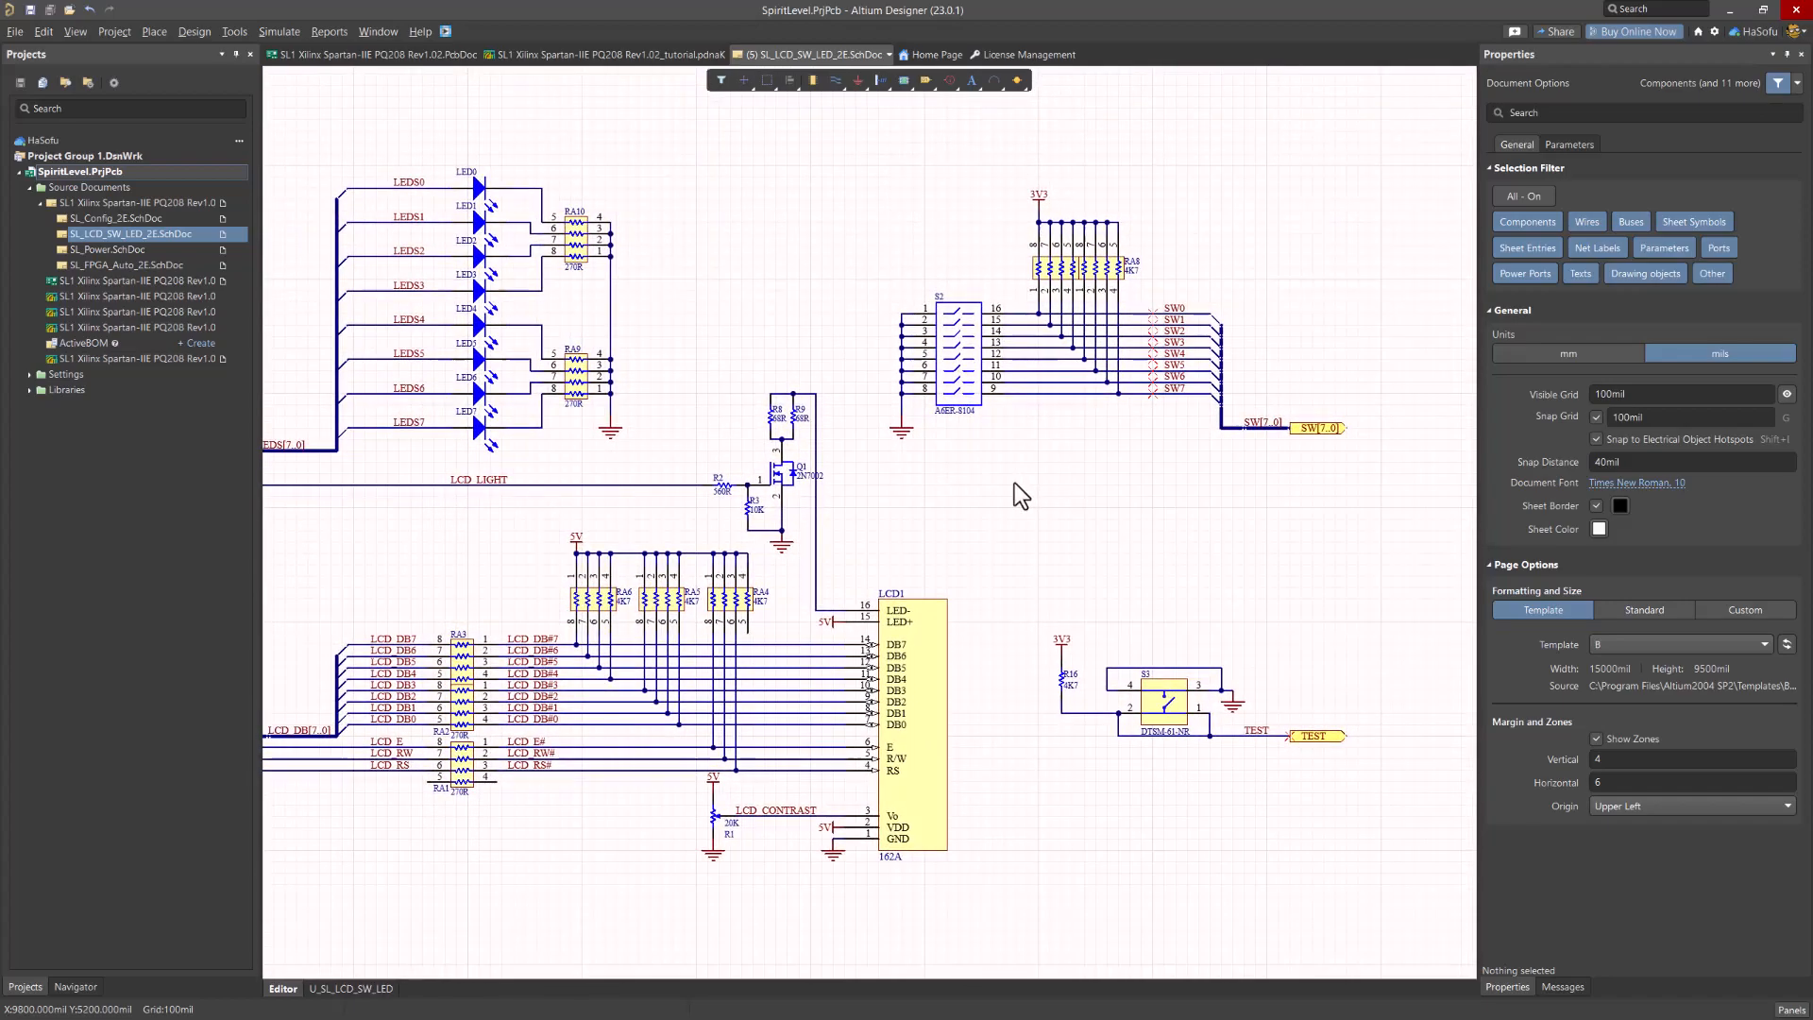
{"action": "right_click_drag", "start_coordinate": [1227, 218], "coordinate": [1078, 371]}
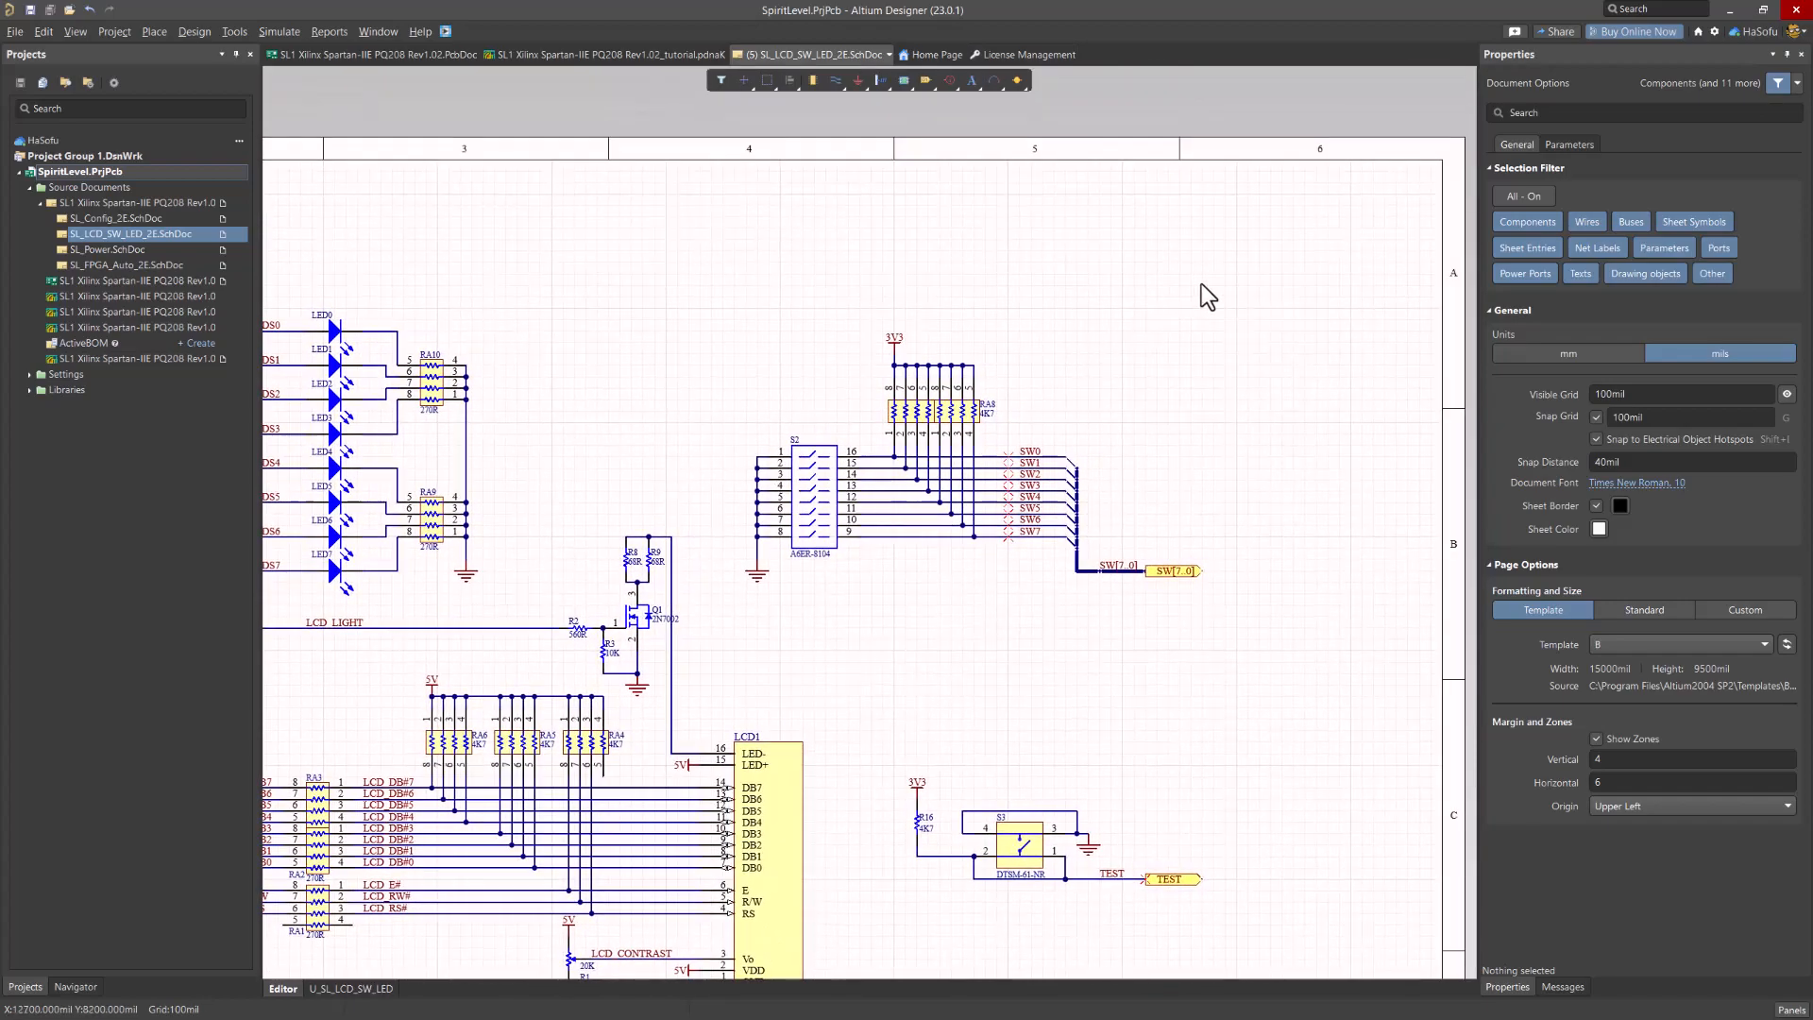